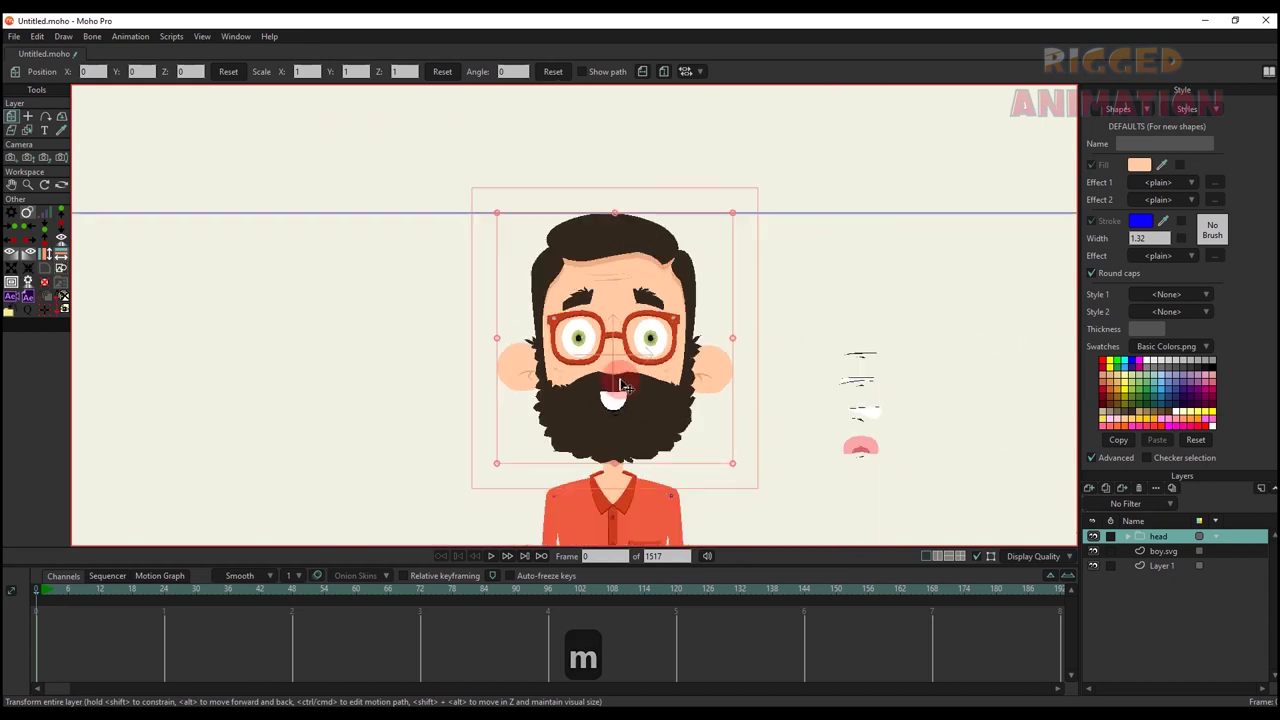
- Cut all the points of the red glasses, including both rims, the bridge and the rivets, from the face layer
{"action": "scroll", "coordinate": [599, 380], "scroll_direction": "up", "scroll_amount": 7}
{"action": "scroll", "coordinate": [593, 363], "scroll_direction": "down", "scroll_amount": 3}
{"action": "left_click", "coordinate": [1128, 537]}
{"action": "left_click", "coordinate": [1166, 551]}
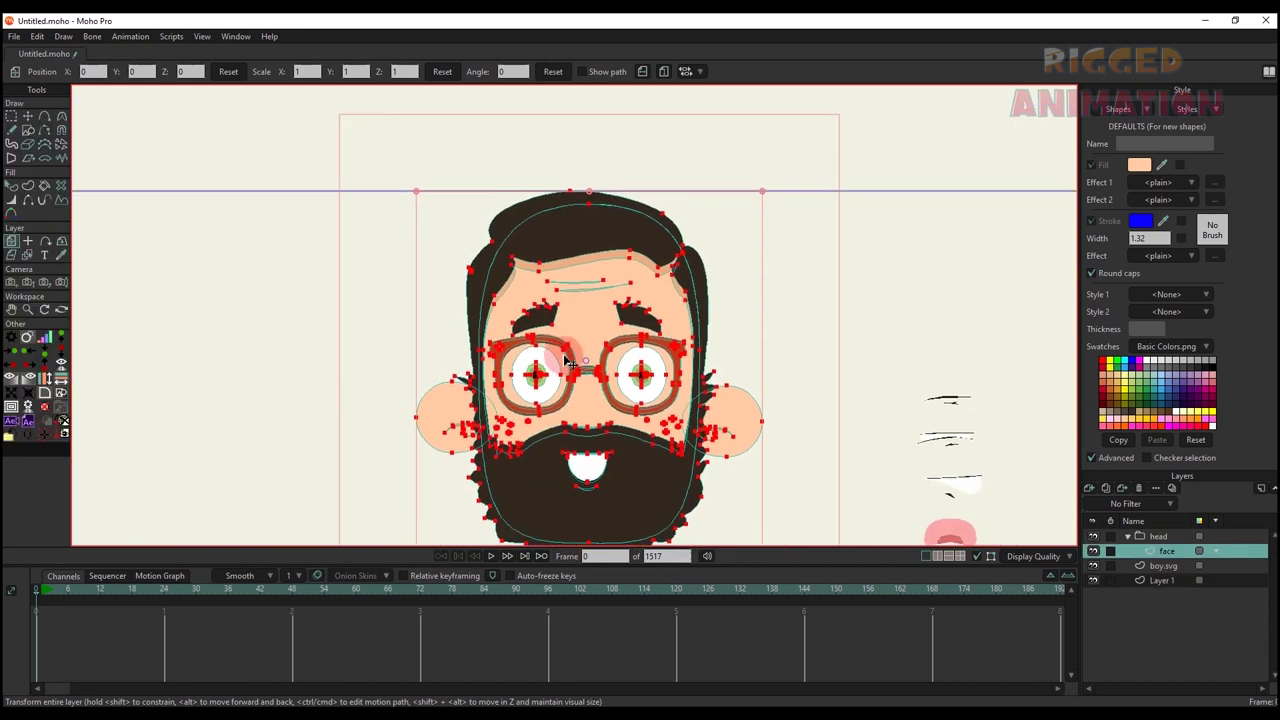
{"action": "key", "text": "g"}
{"action": "scroll", "coordinate": [530, 340], "scroll_direction": "up", "scroll_amount": 8}
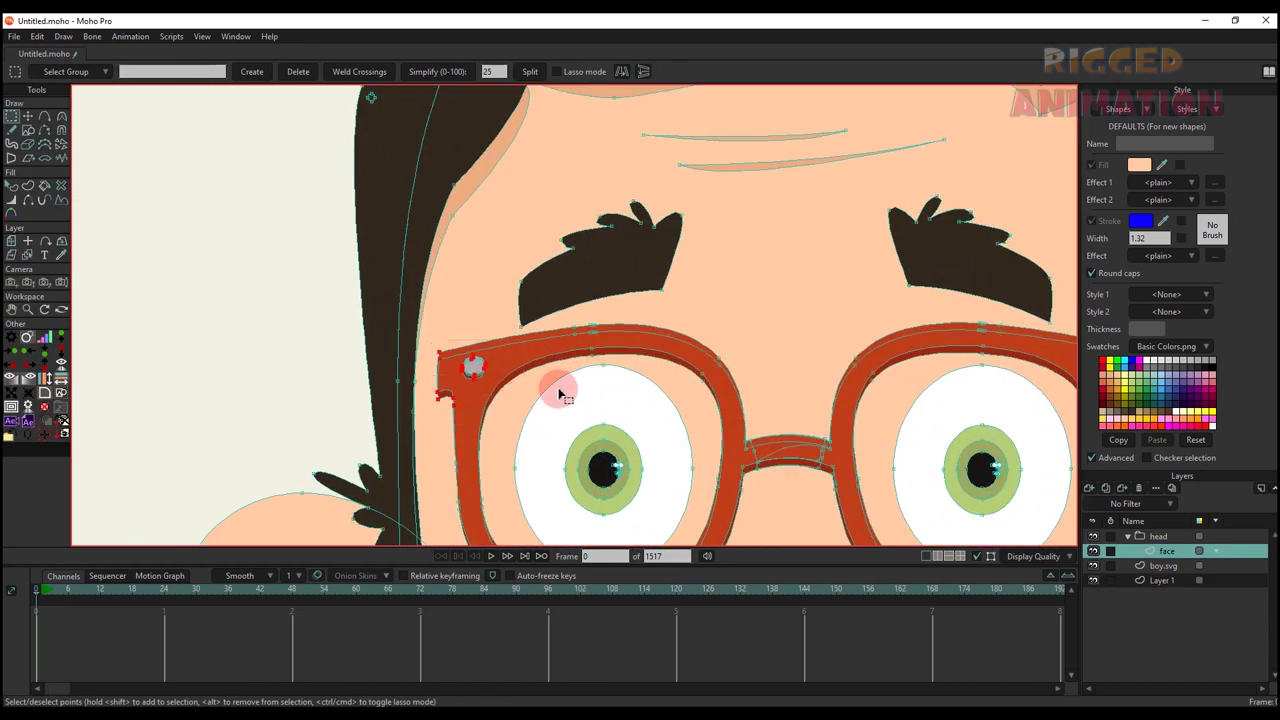
{"action": "scroll", "coordinate": [645, 336], "scroll_direction": "down", "scroll_amount": 2}
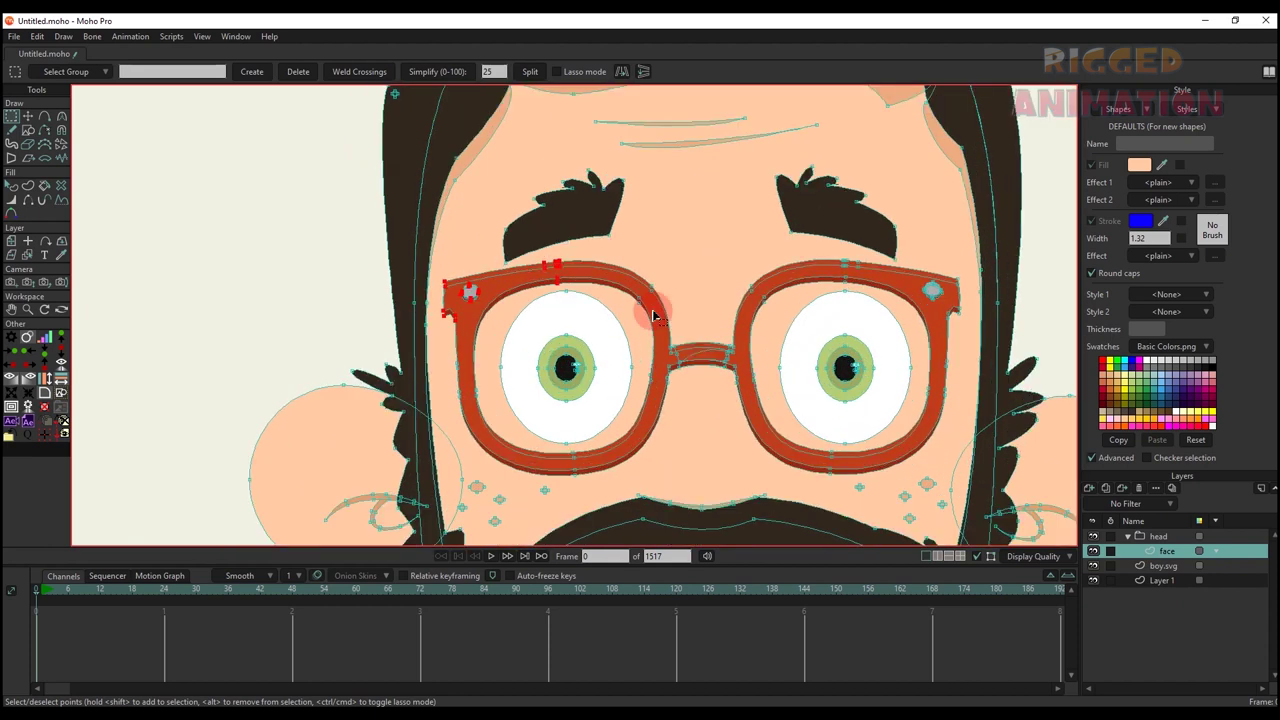
{"action": "scroll", "coordinate": [652, 316], "scroll_direction": "up", "scroll_amount": 2}
{"action": "scroll", "coordinate": [657, 321], "scroll_direction": "down", "scroll_amount": 2}
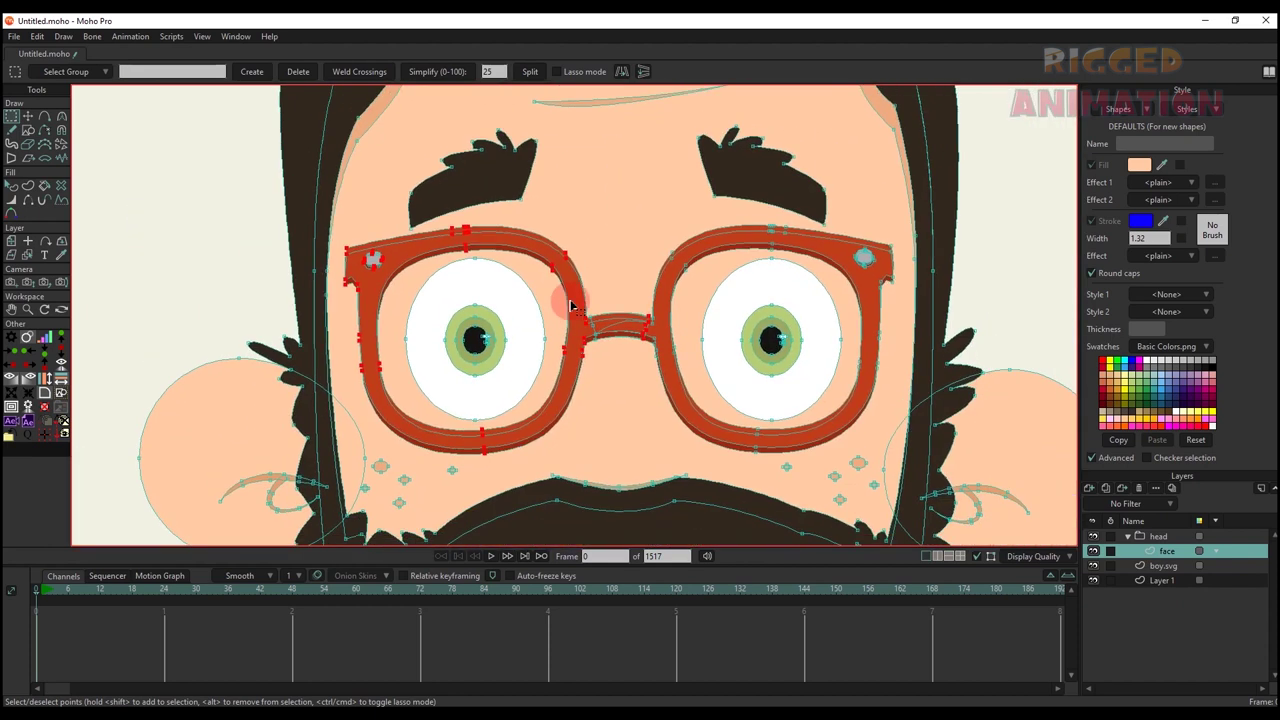
{"action": "scroll", "coordinate": [676, 318], "scroll_direction": "up", "scroll_amount": 2}
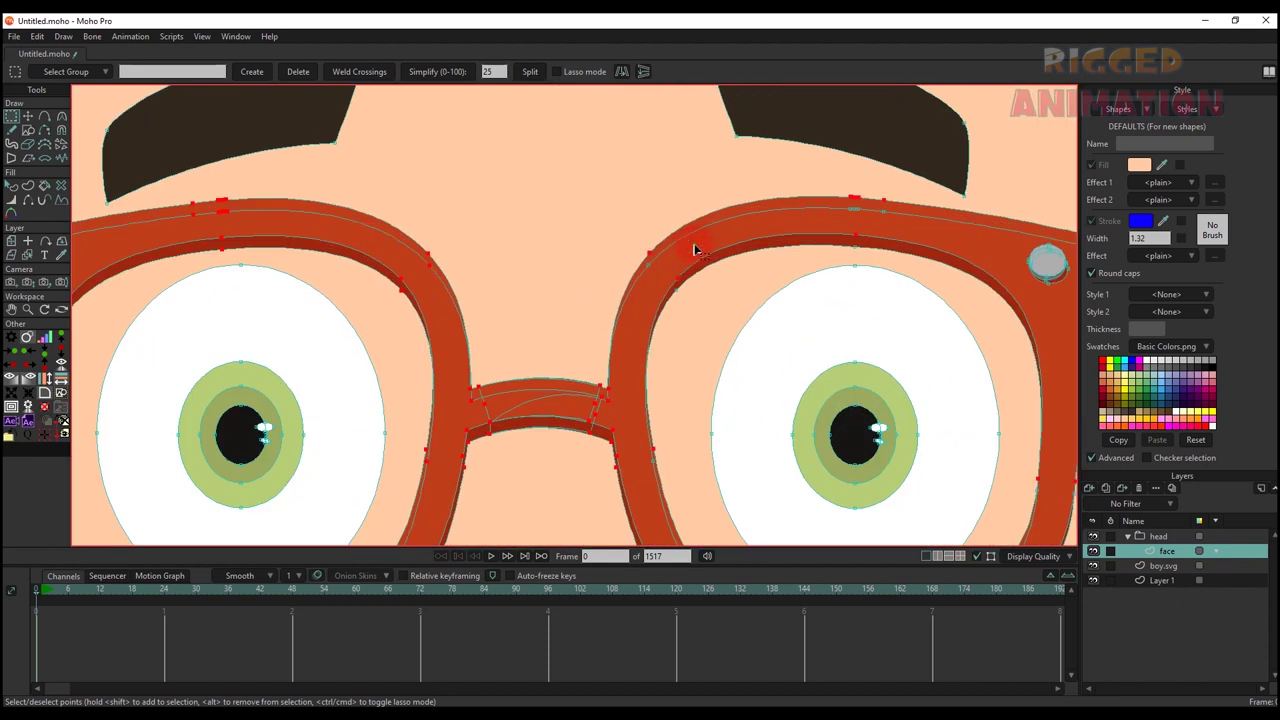
{"action": "scroll", "coordinate": [808, 241], "scroll_direction": "down", "scroll_amount": 2}
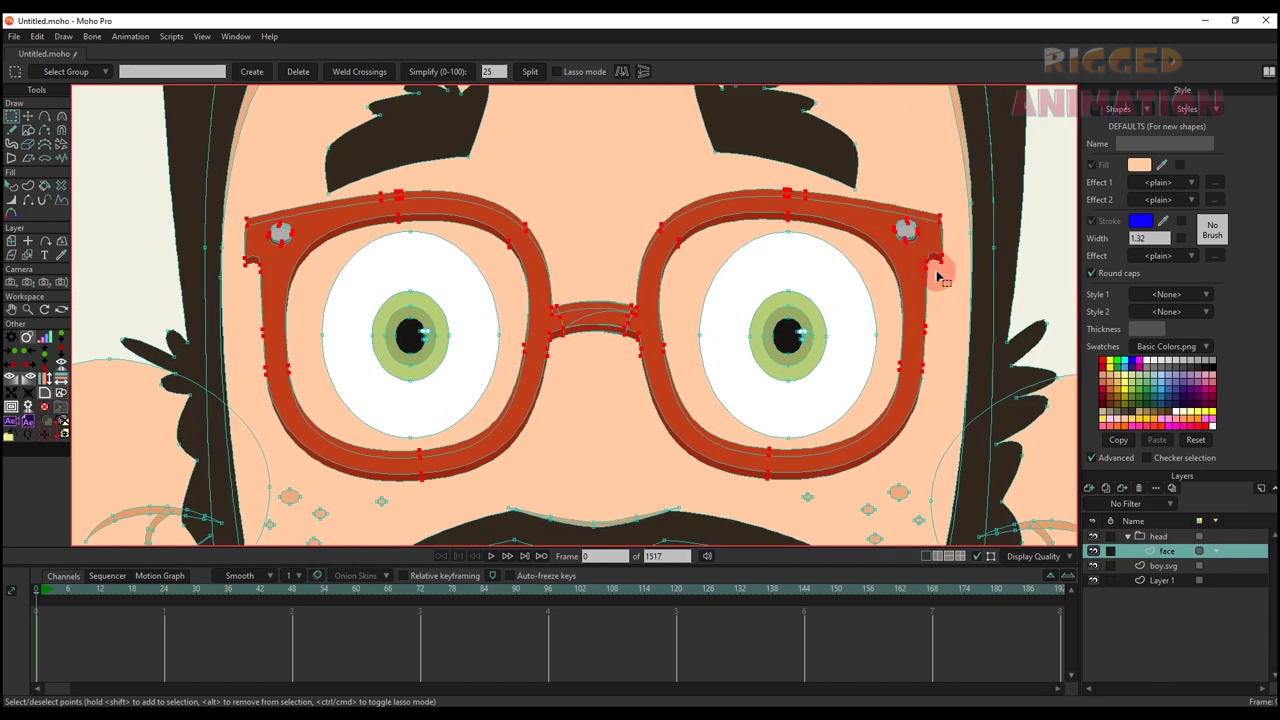
{"action": "scroll", "coordinate": [881, 409], "scroll_direction": "down", "scroll_amount": 2}
{"action": "key", "text": "ctrl+x"}
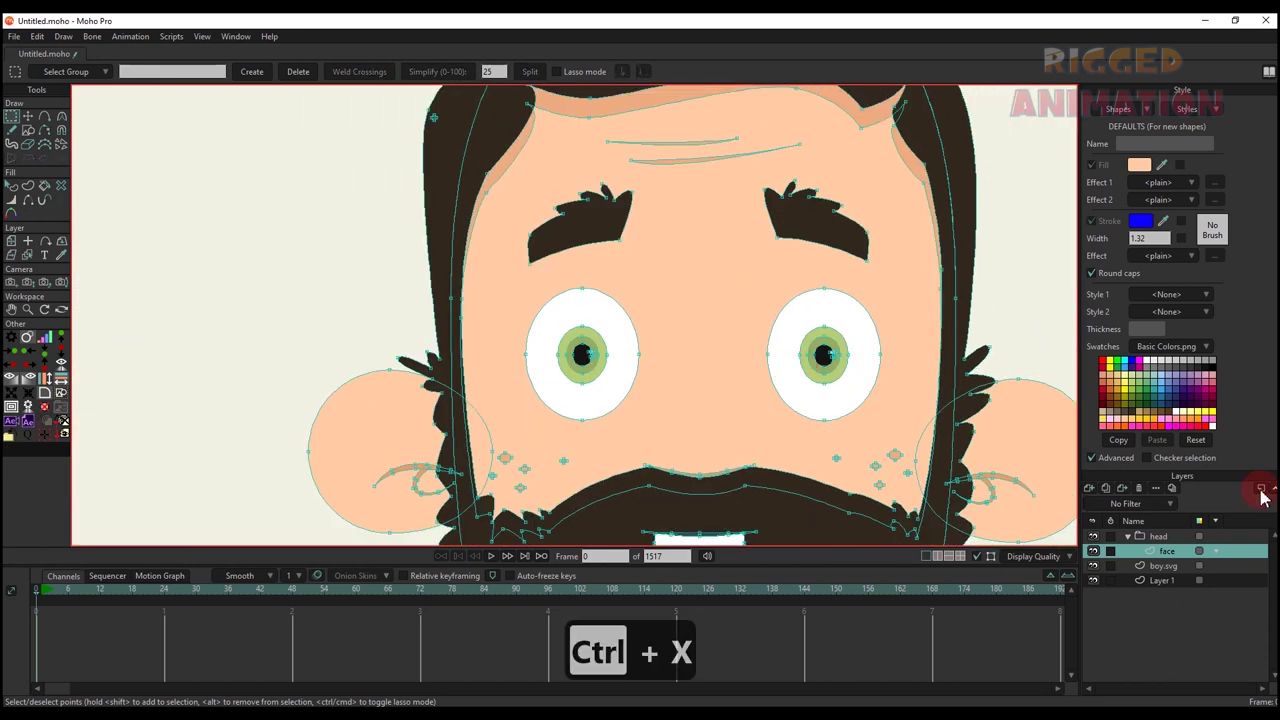
- Add a vector layer named glasses above face in the head group and paste the cut glasses into it
{"action": "left_click", "coordinate": [1090, 488]}
{"action": "left_click", "coordinate": [1170, 560]}
{"action": "double_click", "coordinate": [1170, 553]}
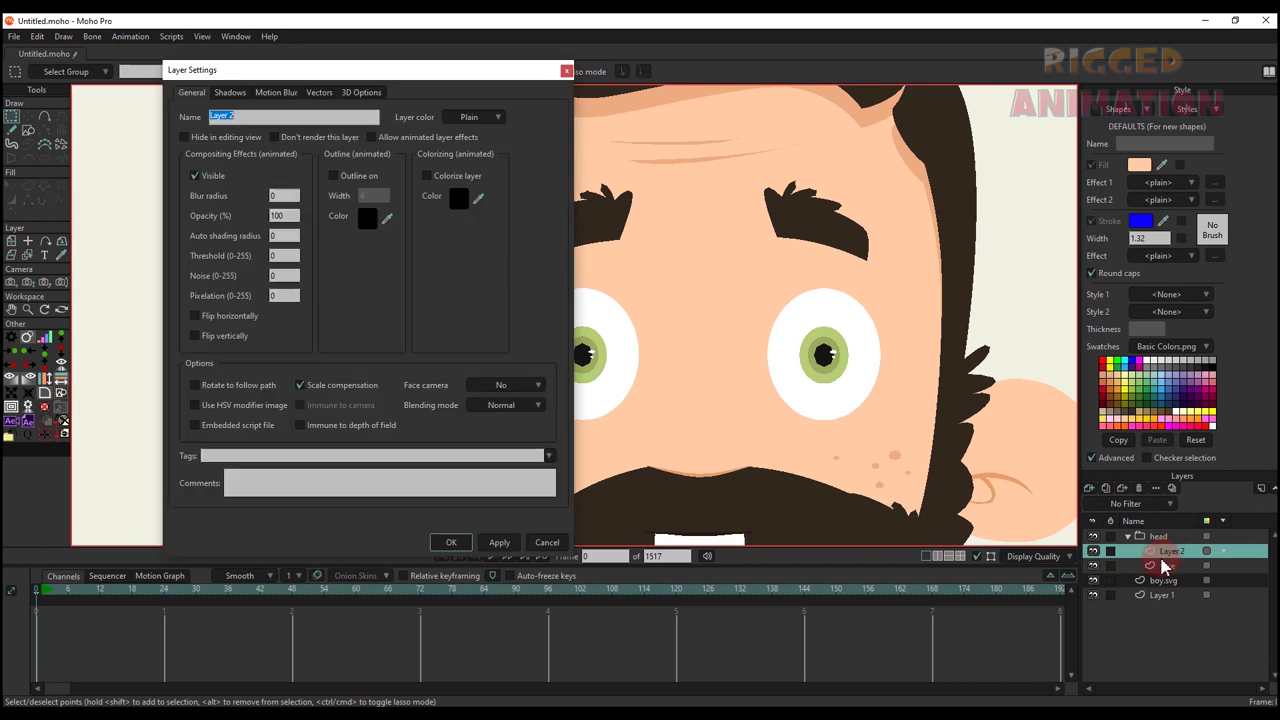
{"action": "type", "text": "glass"}
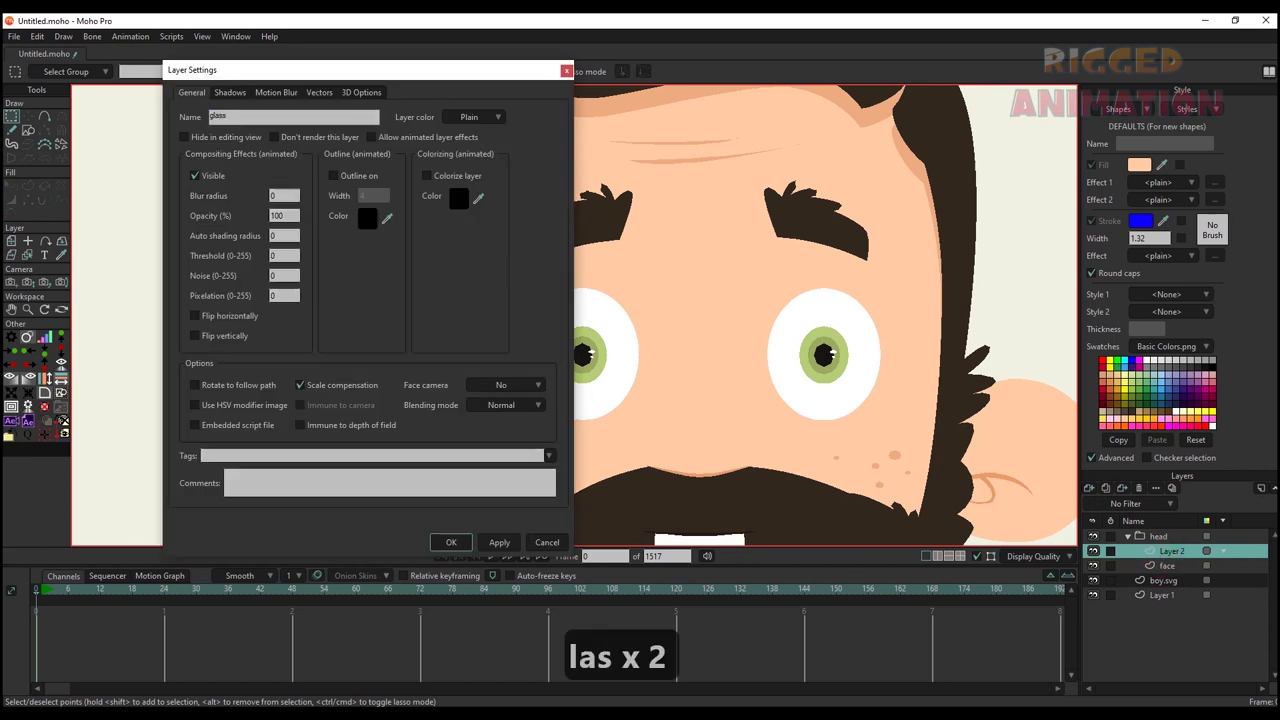
{"action": "type", "text": "es"}
{"action": "key", "text": "Return"}
{"action": "key", "text": "ctrl+v"}
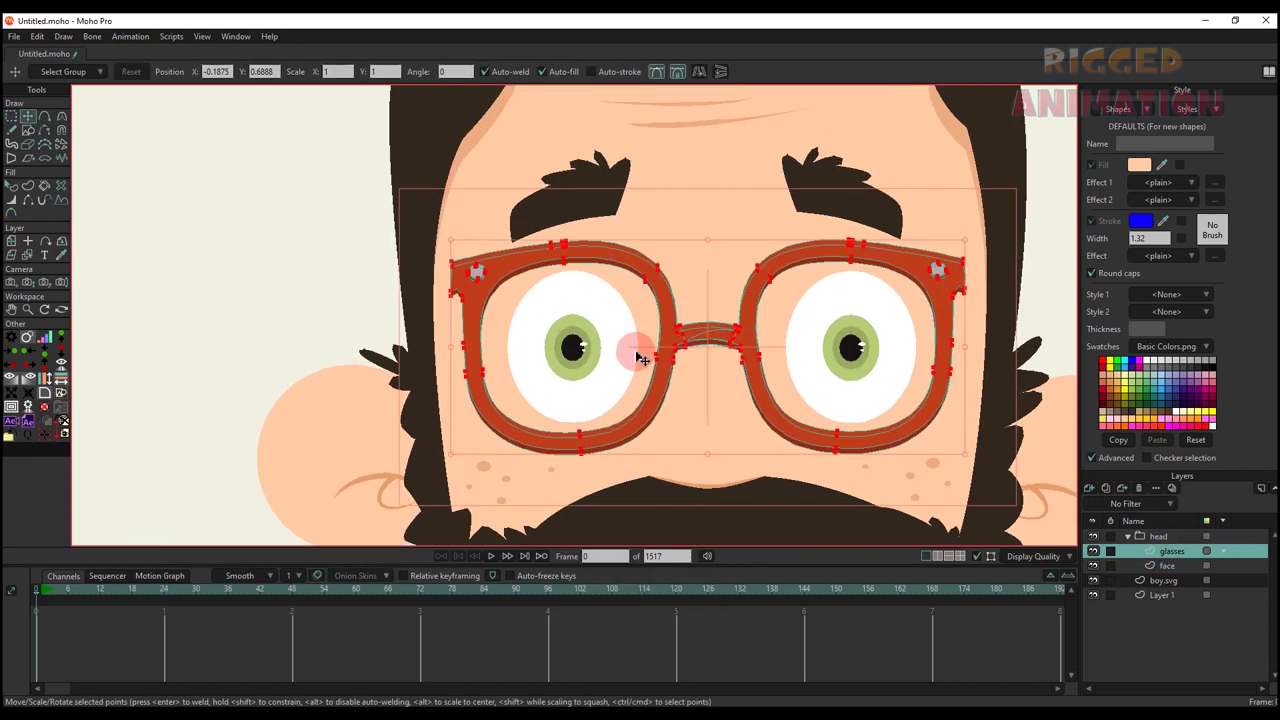
- Cut the whole eye behind the left lens, with its white, iris and pupil, from the face layer
{"action": "key", "text": "g"}
{"action": "scroll", "coordinate": [600, 363], "scroll_direction": "up", "scroll_amount": 1}
{"action": "left_click_drag", "start_coordinate": [487, 254], "coordinate": [662, 441]}
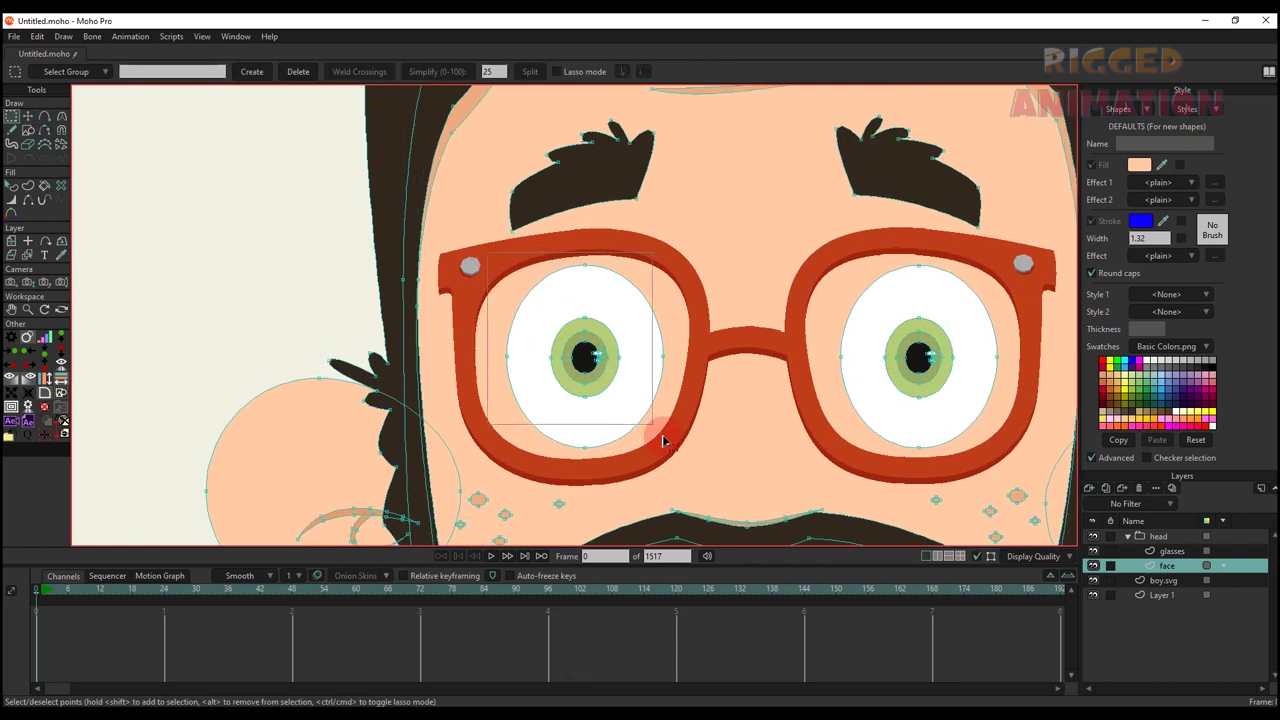
{"action": "key", "text": "ctrl+x"}
- Add a vector layer above face, wrap it in a new group and name the group eye l
{"action": "left_click", "coordinate": [1089, 488]}
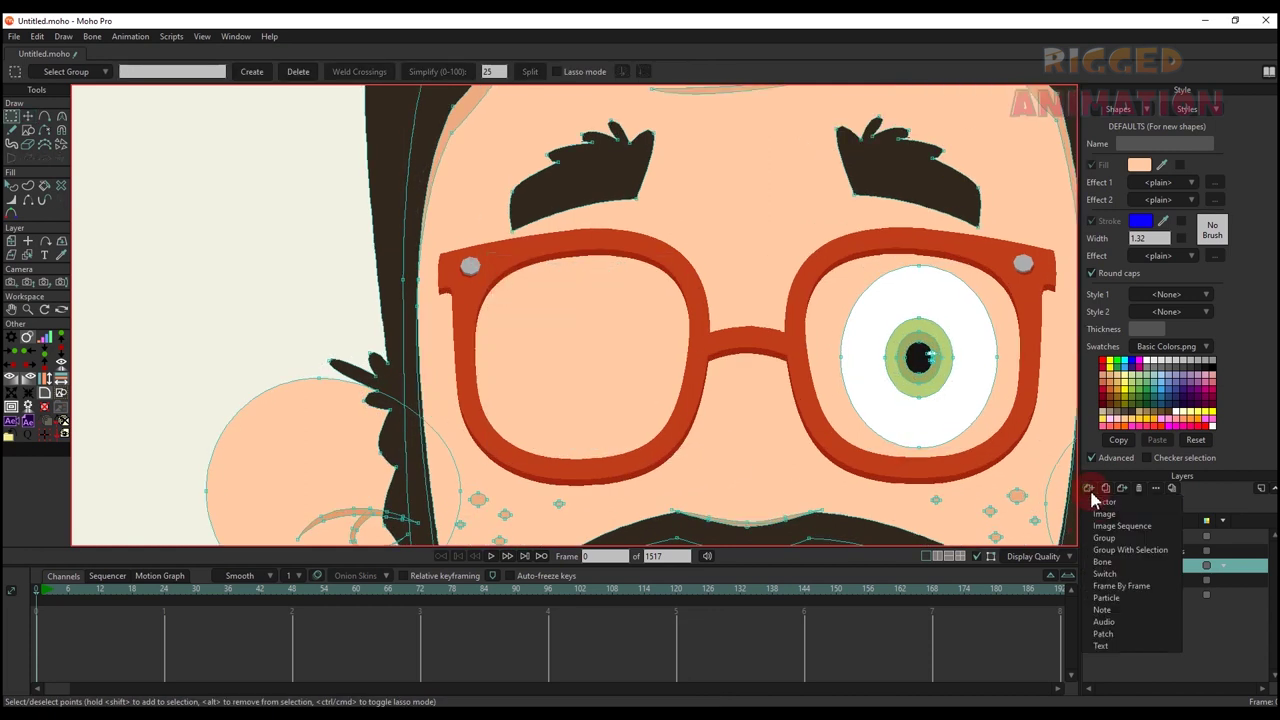
{"action": "left_click", "coordinate": [1106, 502]}
{"action": "right_click", "coordinate": [1164, 567]}
{"action": "left_click", "coordinate": [1199, 629]}
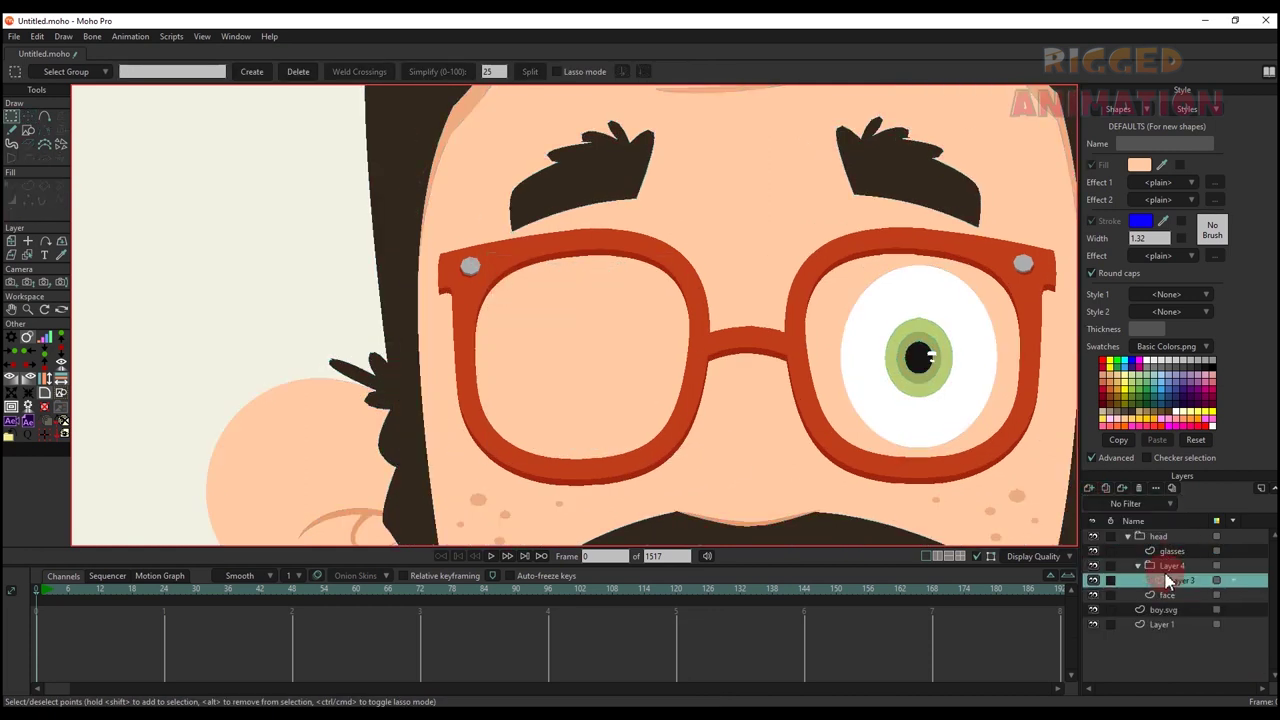
{"action": "double_click", "coordinate": [1166, 567]}
{"action": "type", "text": "eye l"}
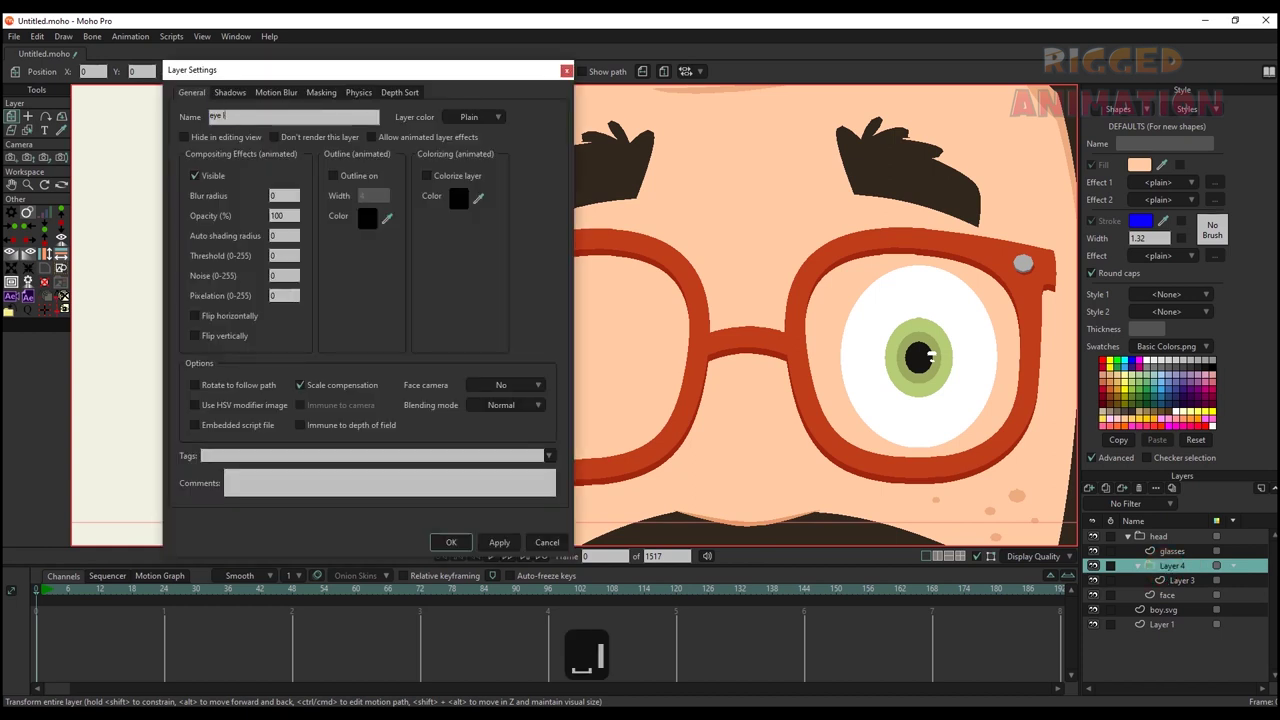
{"action": "key", "text": "Return"}
- Rename the vector layer inside the eye l group as mask and paste the cut eye into it
{"action": "double_click", "coordinate": [1174, 580]}
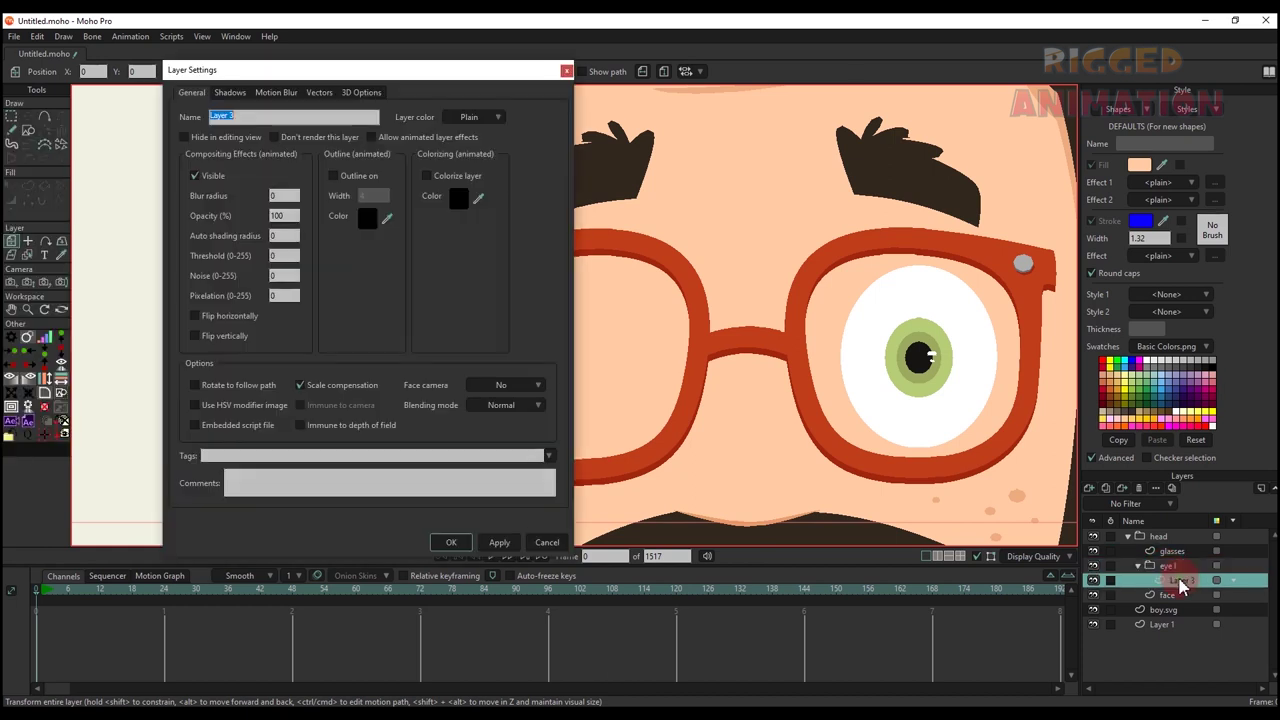
{"action": "type", "text": "mask"}
{"action": "key", "text": "Return"}
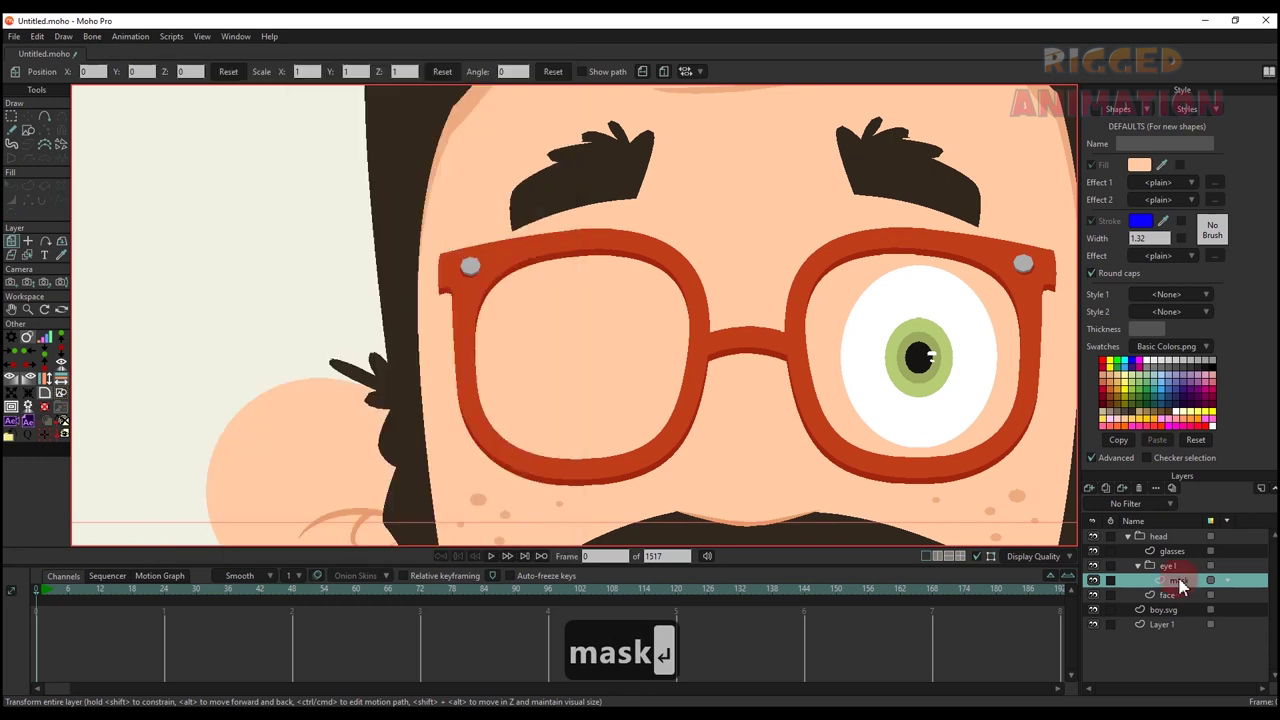
{"action": "key", "text": "ctrl+v"}
- Cut the iris and pupil shapes from the mask layer, keeping only the white of the eye
{"action": "scroll", "coordinate": [520, 310], "scroll_direction": "up", "scroll_amount": 2}
{"action": "key", "text": "g"}
{"action": "left_click_drag", "start_coordinate": [513, 296], "coordinate": [602, 388]}
{"action": "key", "text": "ctrl+x"}
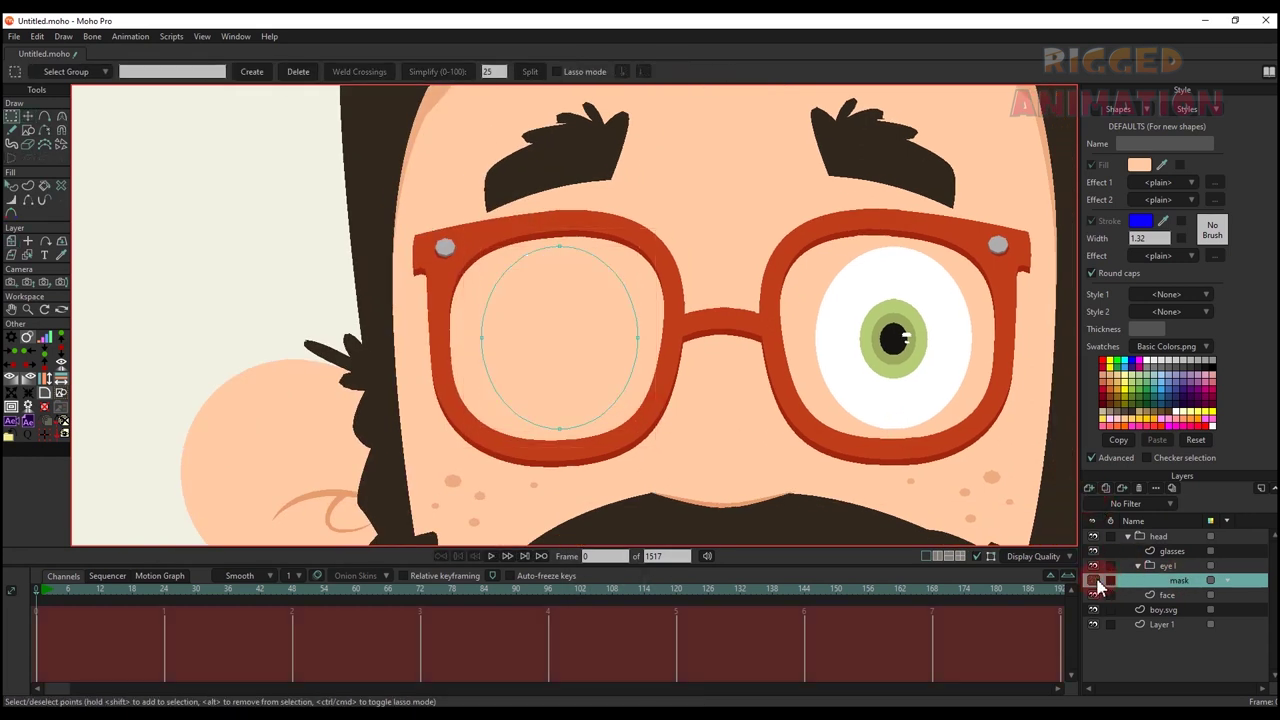
- Add a vector layer named eyeball above mask in the eye l group and paste the iris and pupil into it
{"action": "left_click", "coordinate": [1089, 488]}
{"action": "key", "text": "Return"}
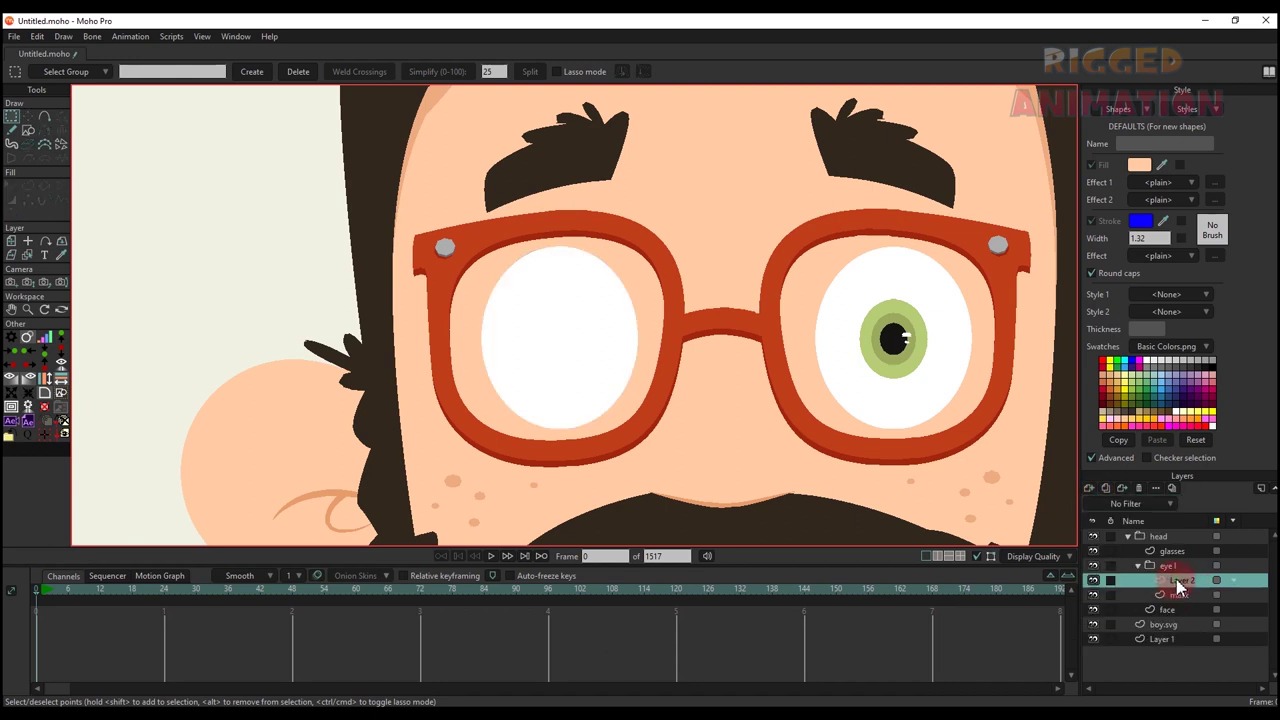
{"action": "double_click", "coordinate": [1180, 582]}
{"action": "type", "text": "eyeball"}
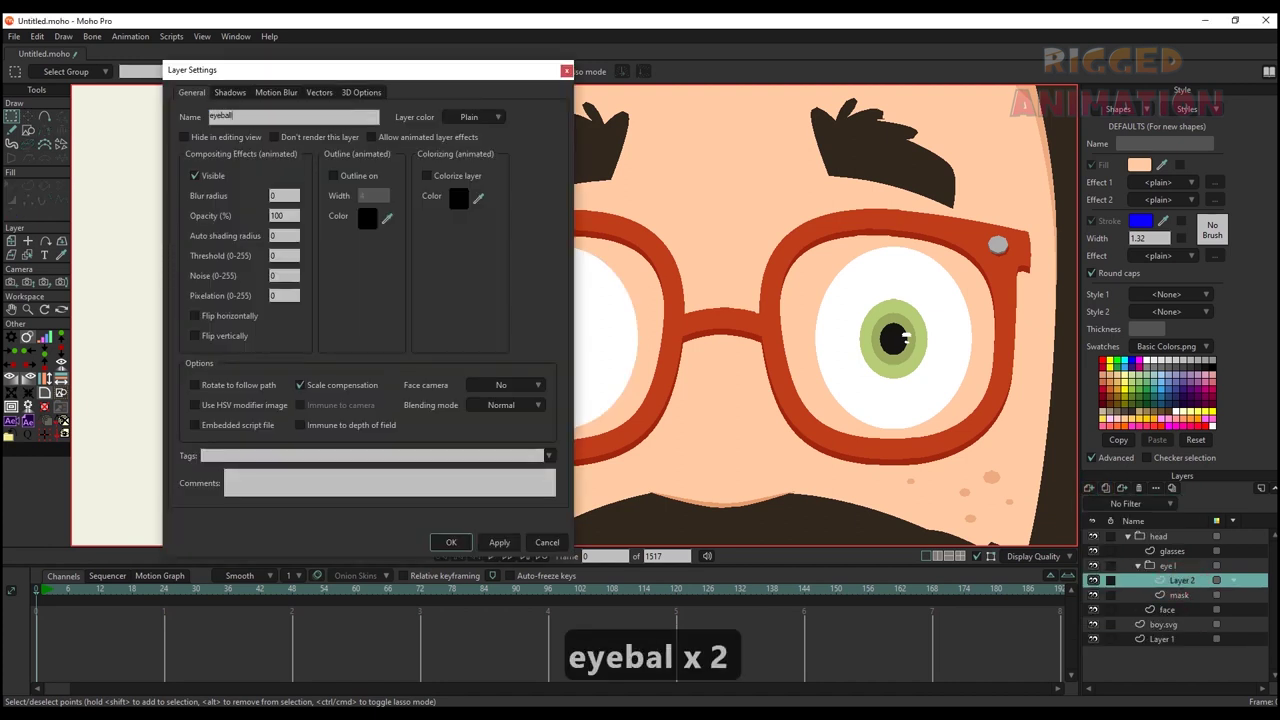
{"action": "key", "text": "Return"}
{"action": "key", "text": "ctrl+v"}
{"action": "scroll", "coordinate": [640, 337], "scroll_direction": "up", "scroll_amount": 3}
{"action": "left_click", "coordinate": [1093, 581]}
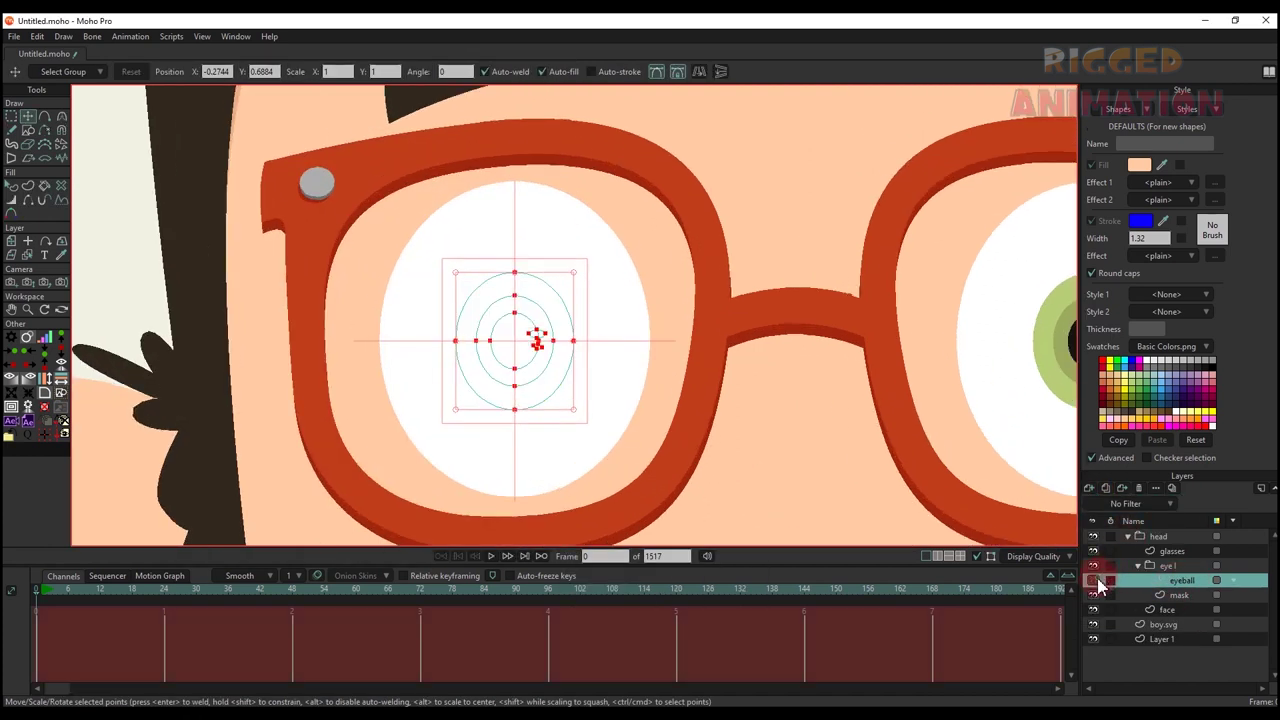
{"action": "left_click", "coordinate": [1093, 581]}
{"action": "key", "text": "q"}
{"action": "scroll", "coordinate": [666, 424], "scroll_direction": "down", "scroll_amount": 3}
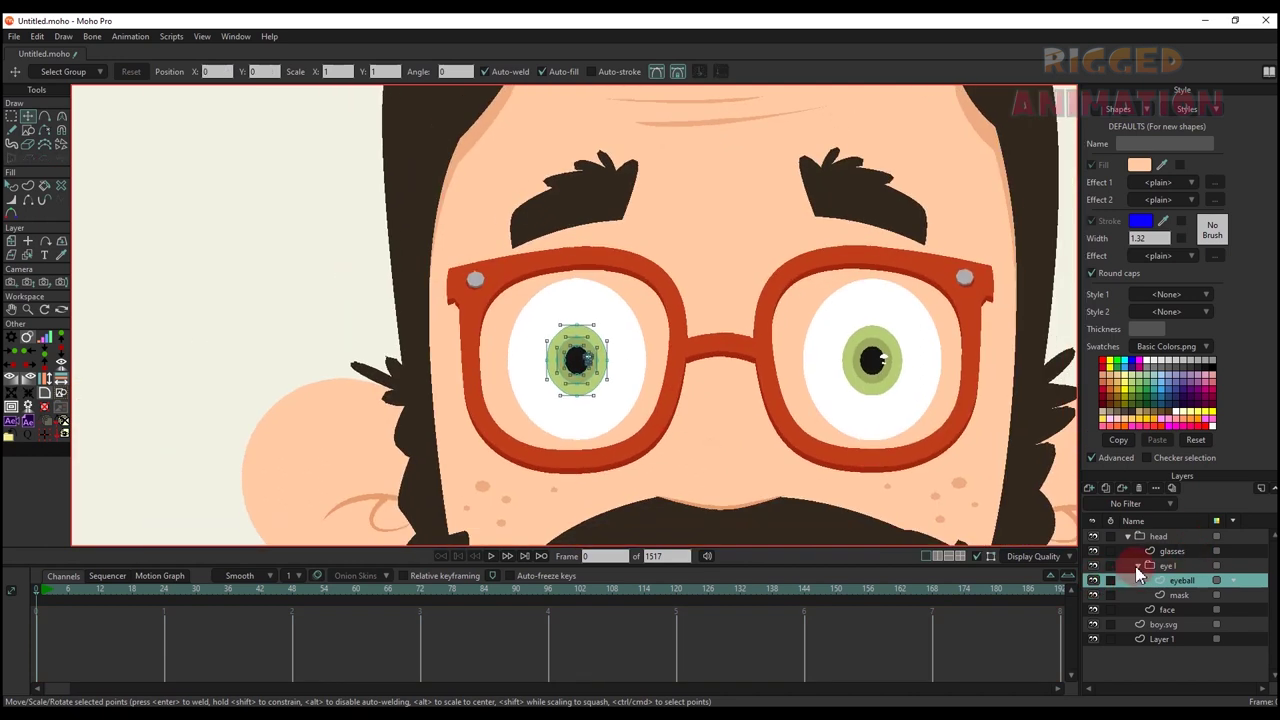
- Set the eye l group's origin at the centre of the left eye's pupil
{"action": "left_click", "coordinate": [1137, 566]}
{"action": "key", "text": "o"}
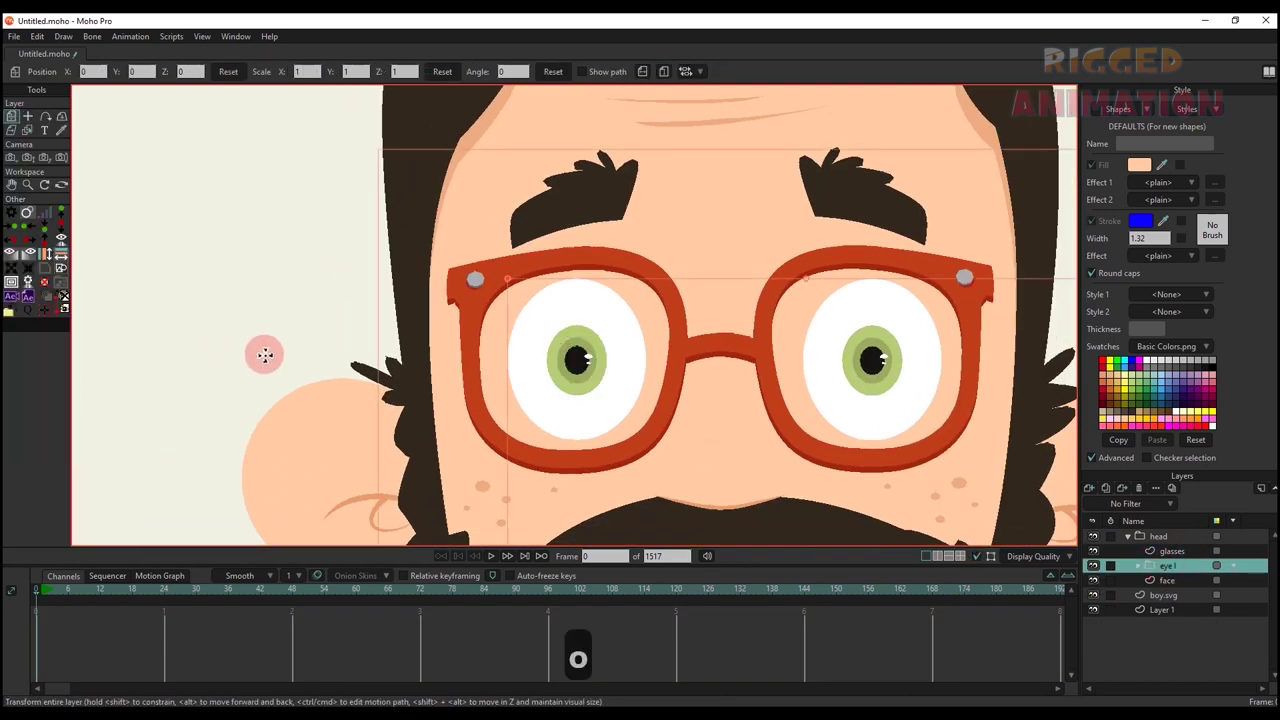
{"action": "left_click", "coordinate": [577, 361]}
{"action": "scroll", "coordinate": [578, 362], "scroll_direction": "up", "scroll_amount": 2}
{"action": "key", "text": "m"}
{"action": "scroll", "coordinate": [622, 382], "scroll_direction": "down", "scroll_amount": 2}
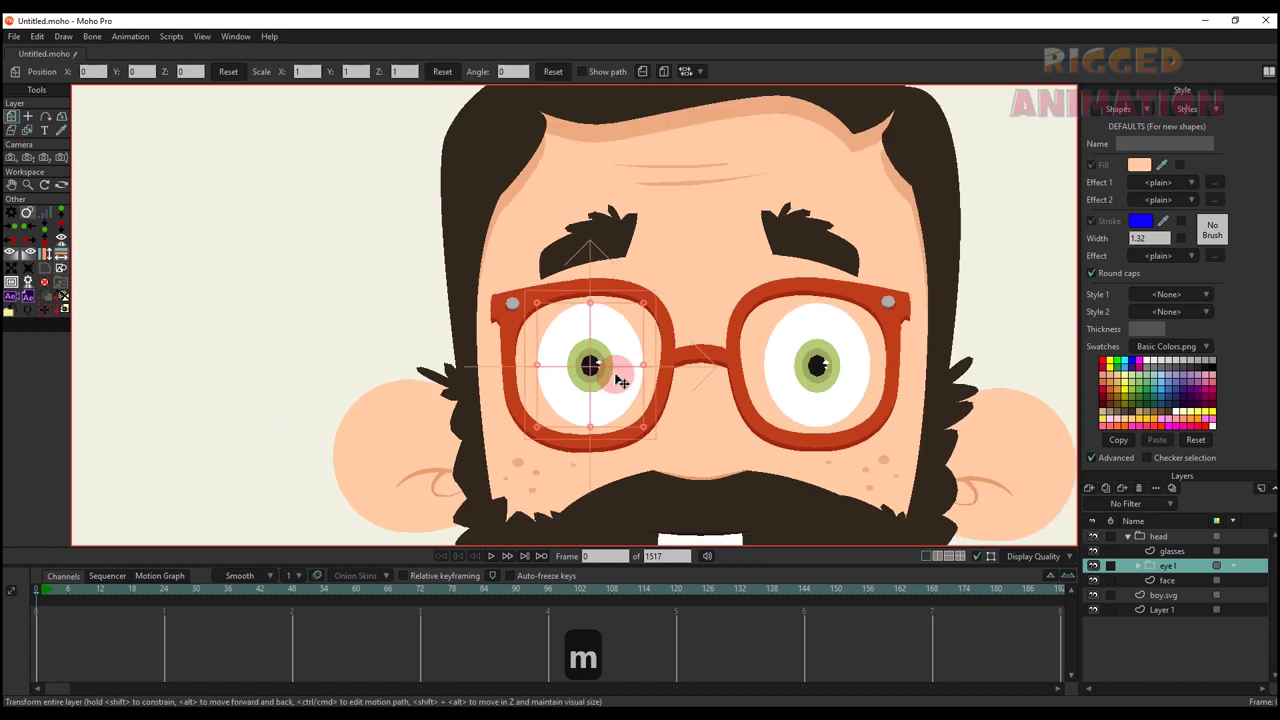
- Set the group mask of the eye l group to Hide all
{"action": "scroll", "coordinate": [615, 376], "scroll_direction": "up", "scroll_amount": 2}
{"action": "left_click", "coordinate": [1137, 566]}
{"action": "double_click", "coordinate": [1175, 566]}
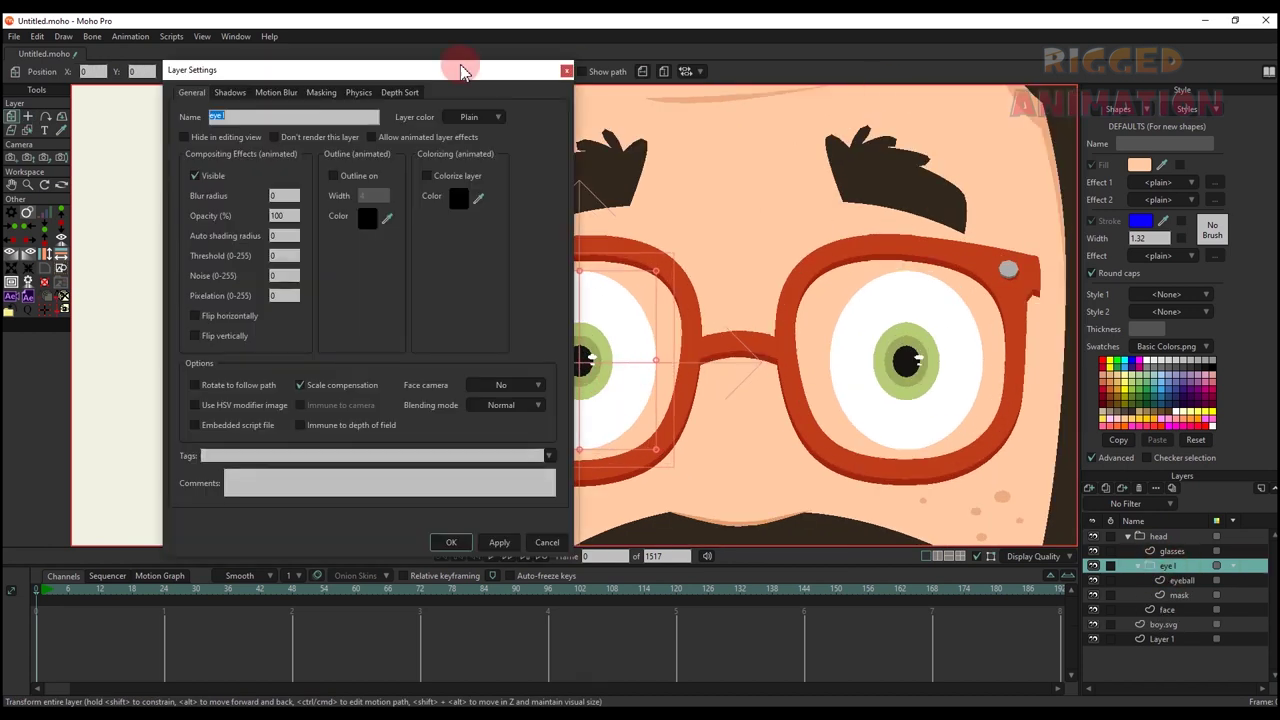
{"action": "left_click", "coordinate": [330, 94]}
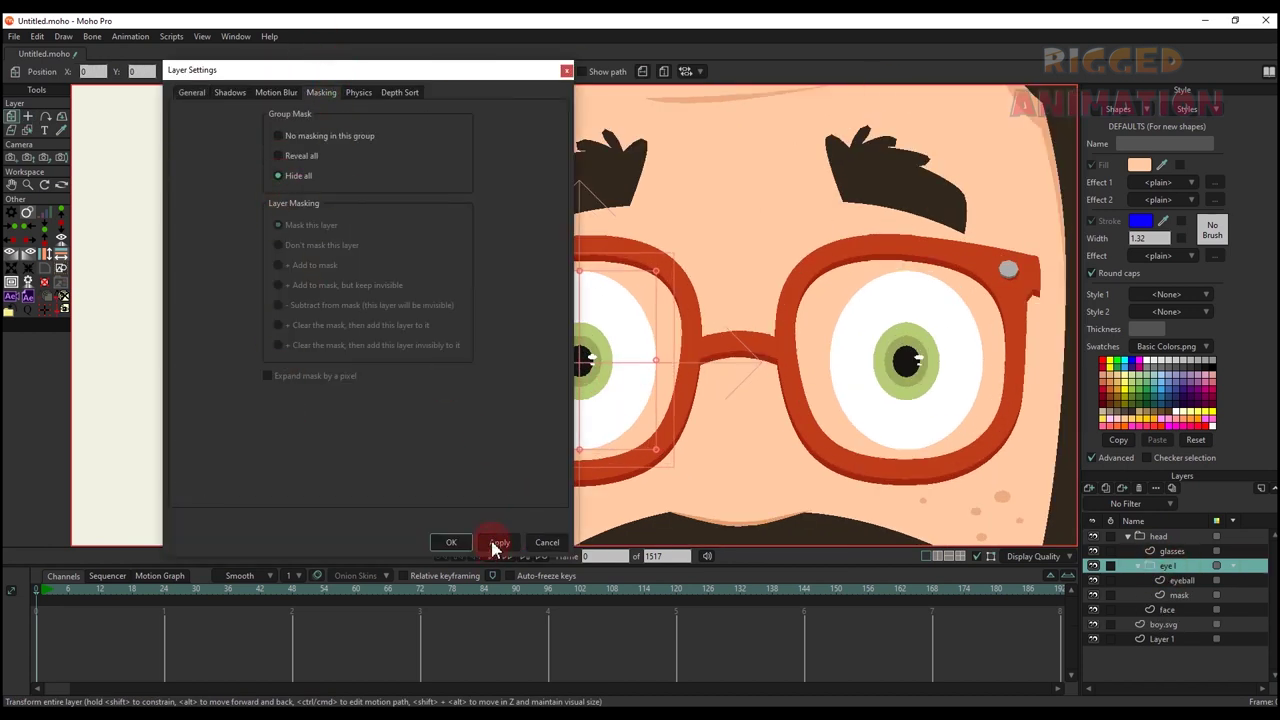
{"action": "left_click", "coordinate": [455, 542]}
- Set the eyeball layer's origin at the centre of the left pupil
{"action": "left_click", "coordinate": [1181, 582]}
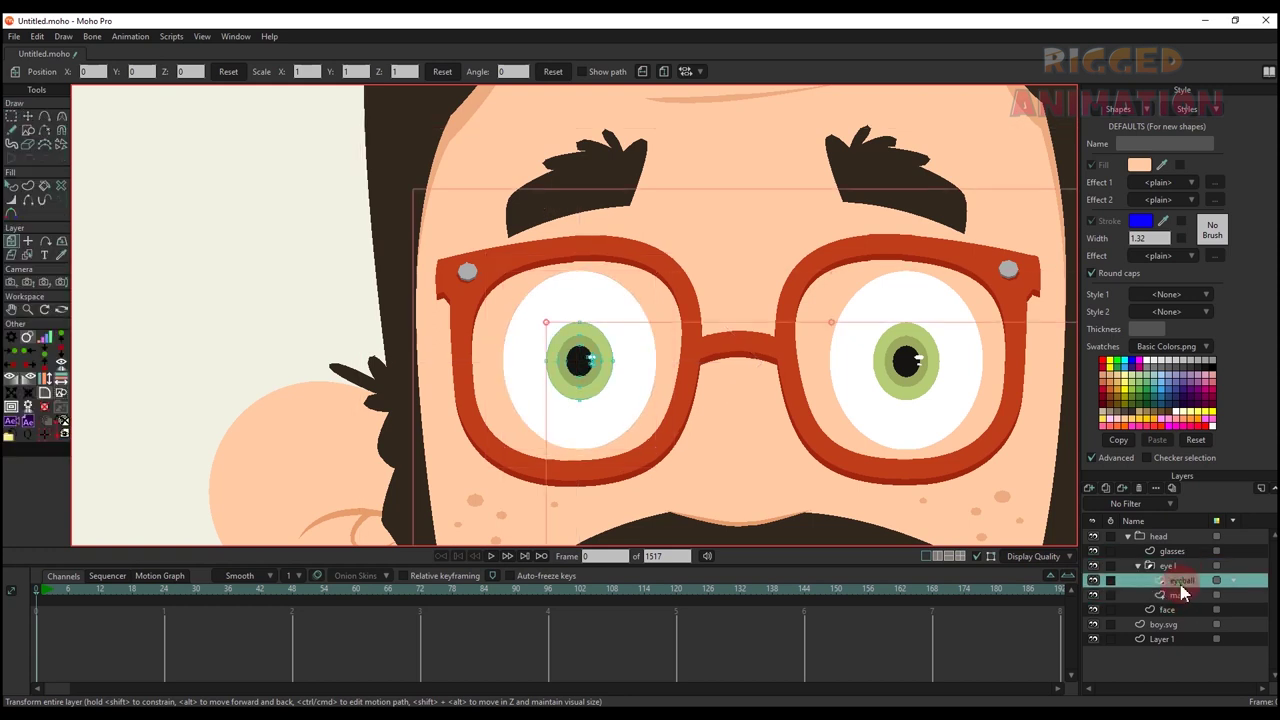
{"action": "key", "text": "0"}
{"action": "left_click", "coordinate": [579, 357]}
{"action": "key", "text": "m"}
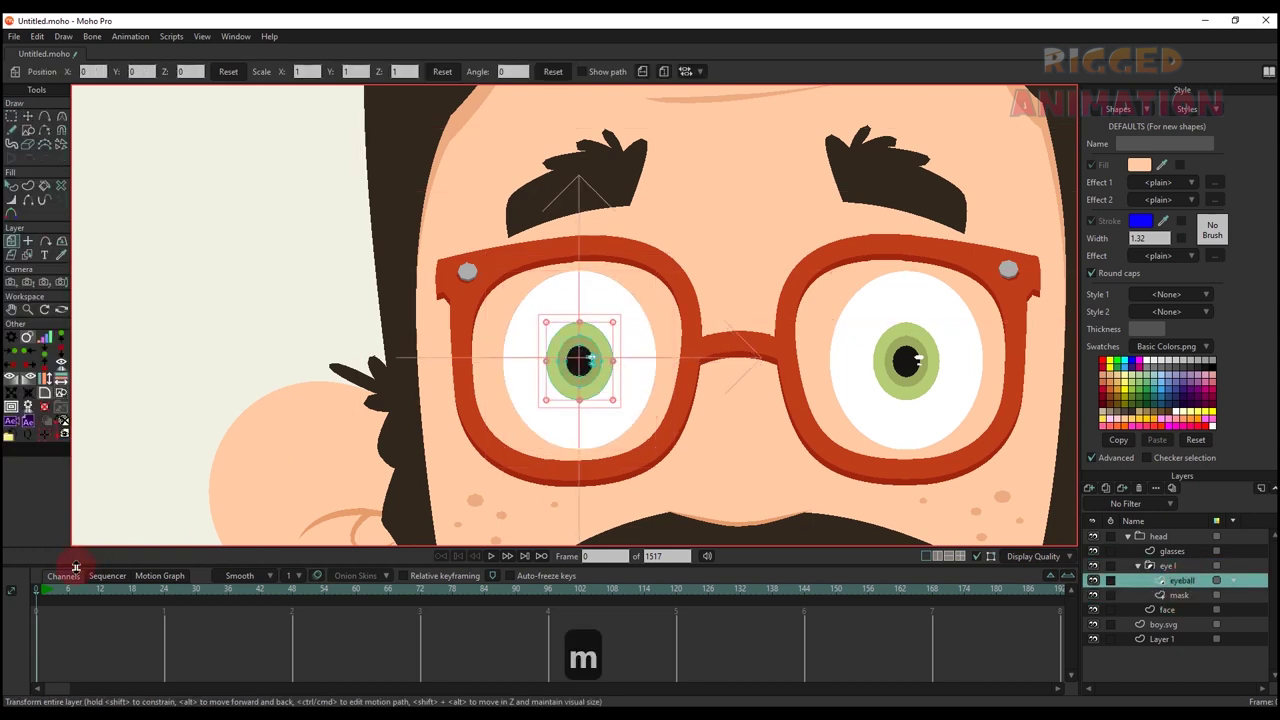
- Test the left eyeball's masked movement at frame 2, delete the test key and return to frame 0
{"action": "left_click", "coordinate": [47, 589]}
{"action": "left_click_drag", "start_coordinate": [585, 337], "coordinate": [545, 357]}
{"action": "key", "text": "q"}
{"action": "key", "text": "m"}
{"action": "key", "text": "BackSpace"}
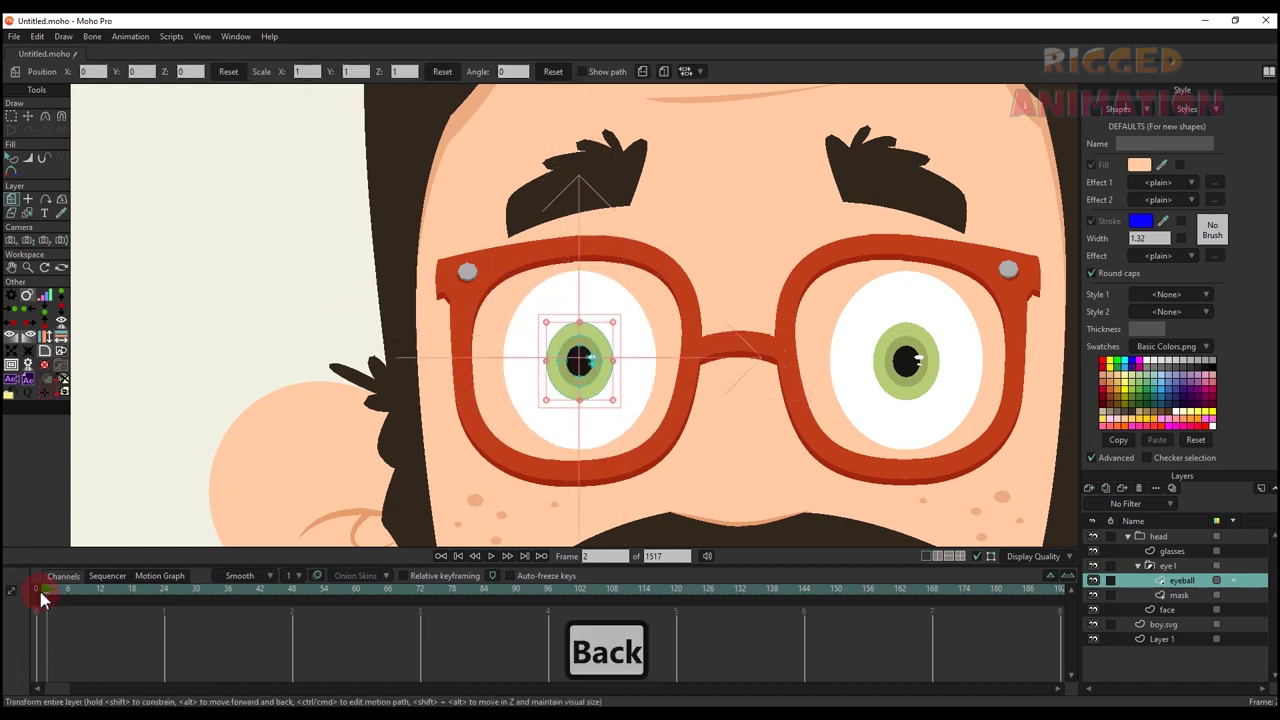
{"action": "left_click", "coordinate": [38, 592]}
- Cut the whole eye behind the right lens, with its white, iris and pupil, from the face layer
{"action": "right_click", "coordinate": [906, 366], "text": "alt"}
{"action": "left_click_drag", "start_coordinate": [906, 366], "coordinate": [754, 351]}
{"action": "scroll", "coordinate": [754, 351], "scroll_direction": "down", "scroll_amount": 2}
{"action": "key", "text": "g"}
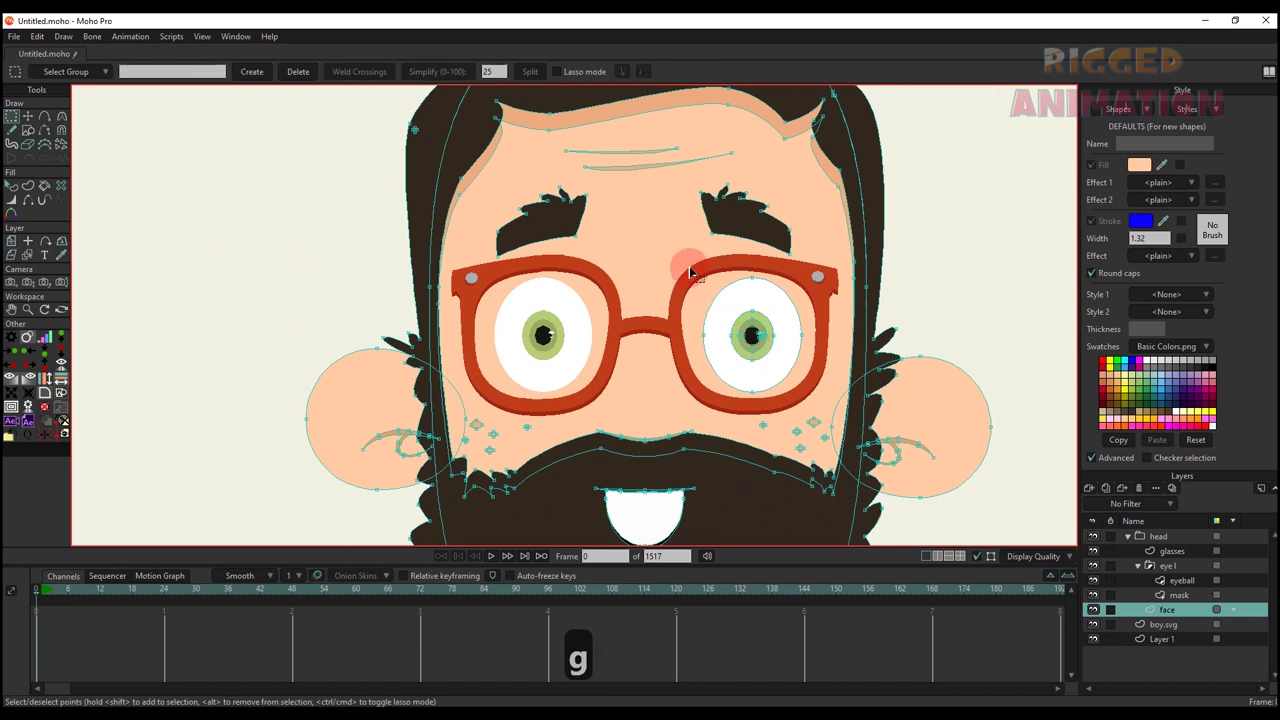
{"action": "left_click_drag", "start_coordinate": [677, 257], "coordinate": [814, 401]}
{"action": "key", "text": "ctrl+x"}
- Add another vector layer above face, wrap it in a new group and name the group eye r
{"action": "left_click", "coordinate": [1139, 566]}
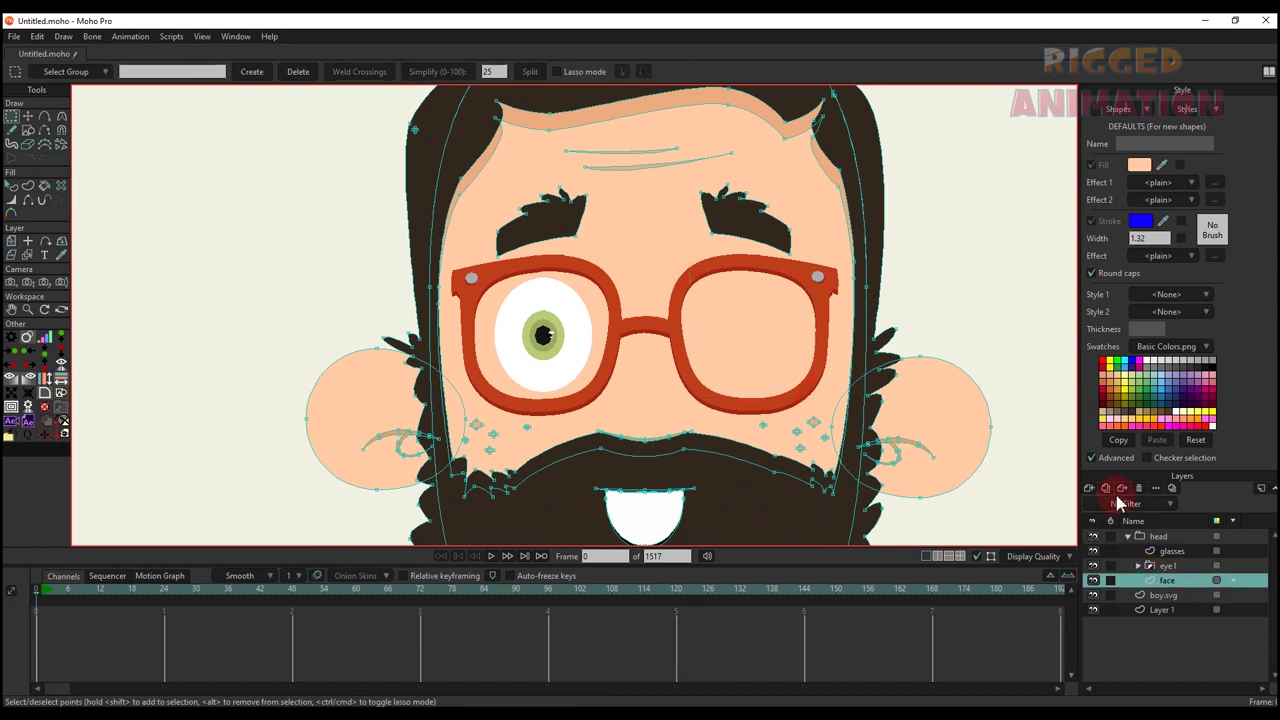
{"action": "left_click", "coordinate": [1090, 488]}
{"action": "left_click", "coordinate": [1105, 502]}
{"action": "right_click", "coordinate": [1163, 583]}
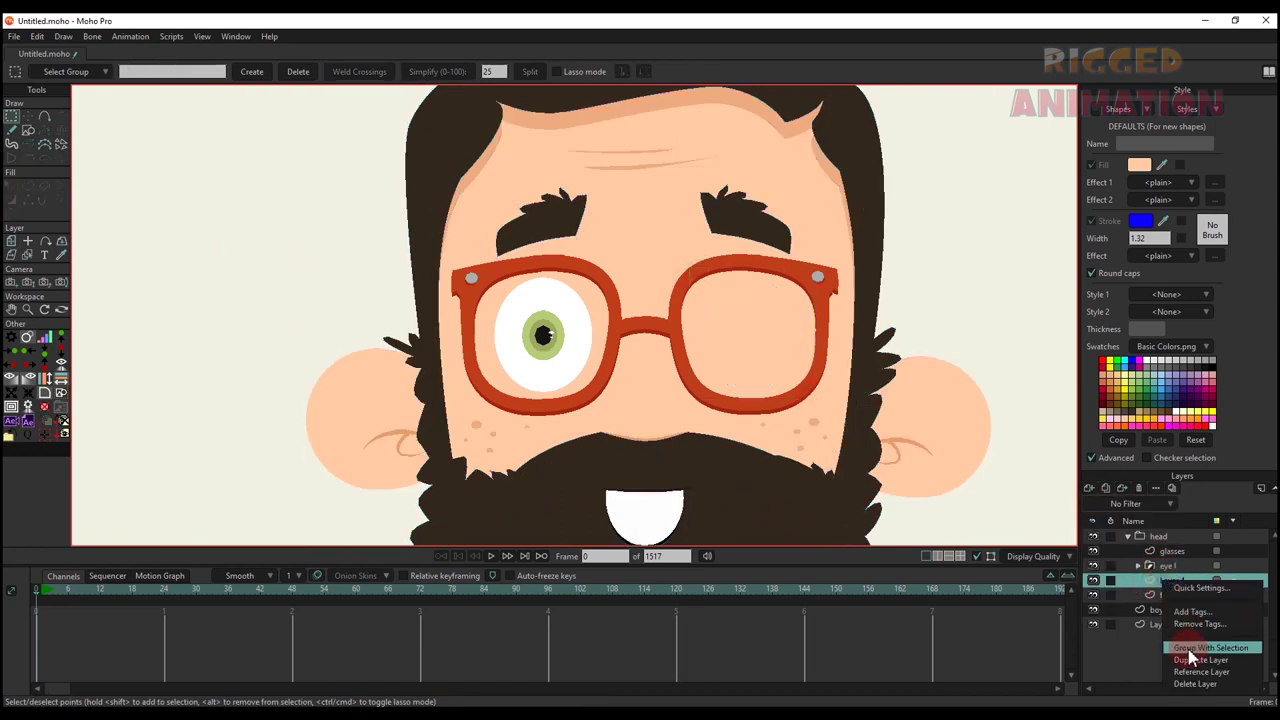
{"action": "left_click", "coordinate": [1188, 649]}
{"action": "double_click", "coordinate": [1167, 580]}
{"action": "type", "text": "eye "}
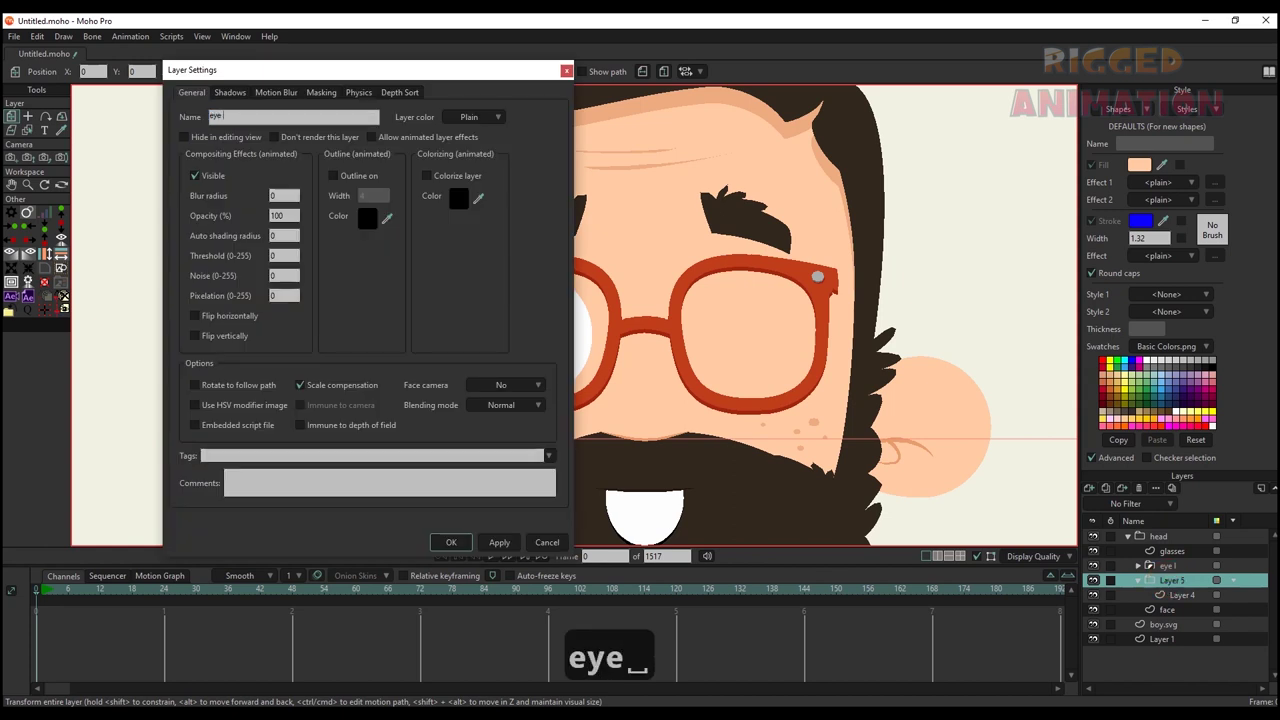
{"action": "type", "text": "r"}
{"action": "key", "text": "Return"}
- Paste the cut right eye into the vector layer inside the eye r group
{"action": "key", "text": "ctrl+v"}
{"action": "left_click", "coordinate": [1180, 595]}
{"action": "key", "text": "ctrl+v"}
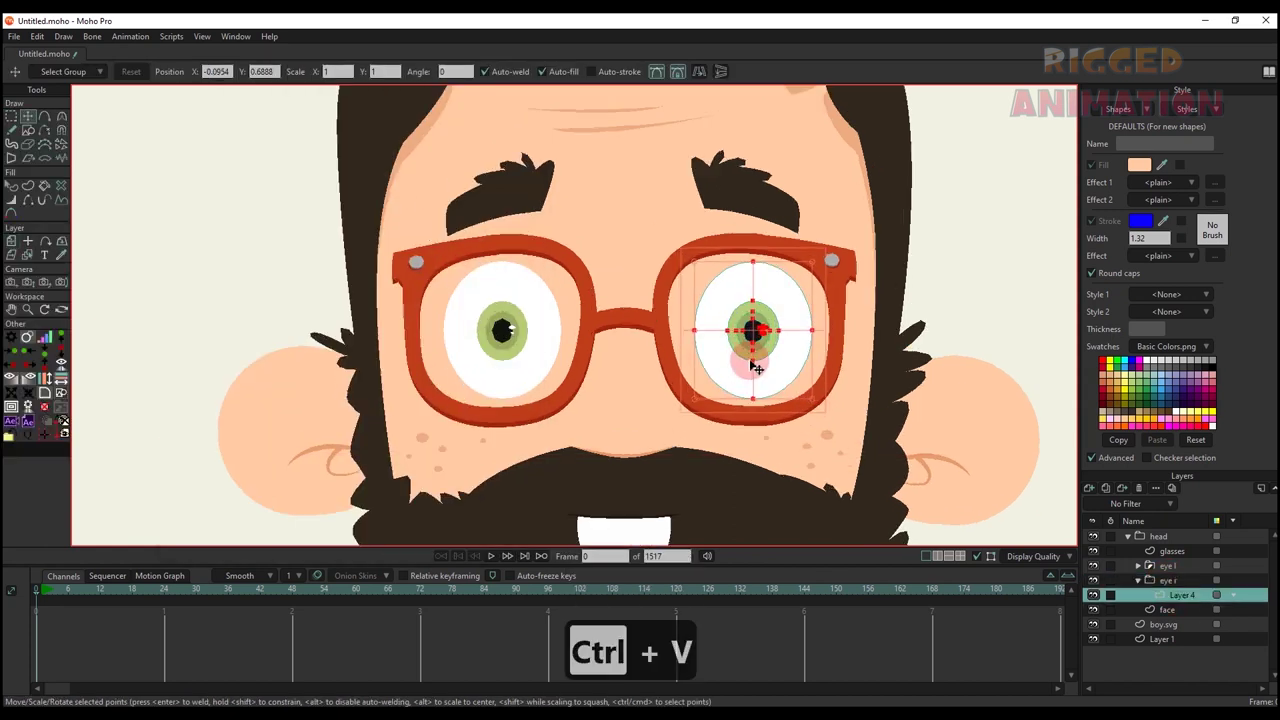
- Cut the iris and pupil from the eye r group's vector layer, keeping only the white of the eye
{"action": "scroll", "coordinate": [752, 367], "scroll_direction": "up", "scroll_amount": 1}
{"action": "key", "text": "g"}
{"action": "scroll", "coordinate": [700, 300], "scroll_direction": "up", "scroll_amount": 2}
{"action": "left_click_drag", "start_coordinate": [690, 288], "coordinate": [808, 409]}
{"action": "key", "text": "ctrl+x"}
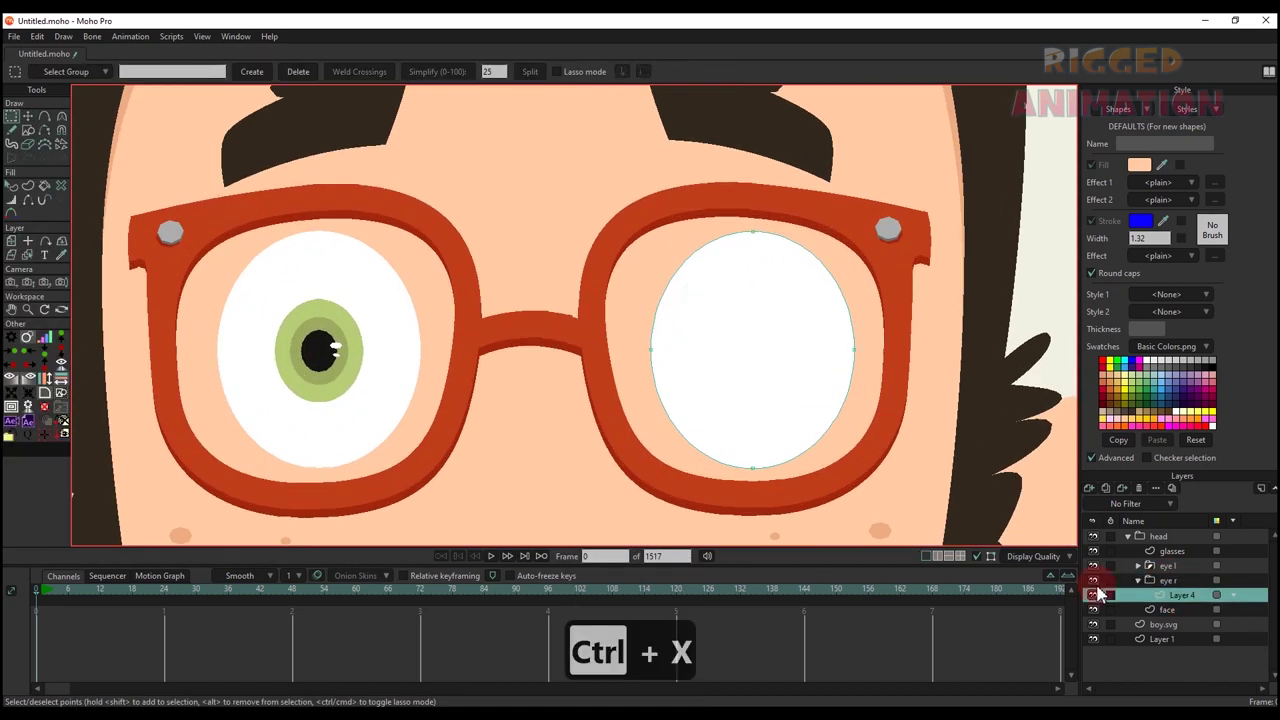
- Name the vector layer holding the white of the eye in the eye r group mask
{"action": "double_click", "coordinate": [1175, 596]}
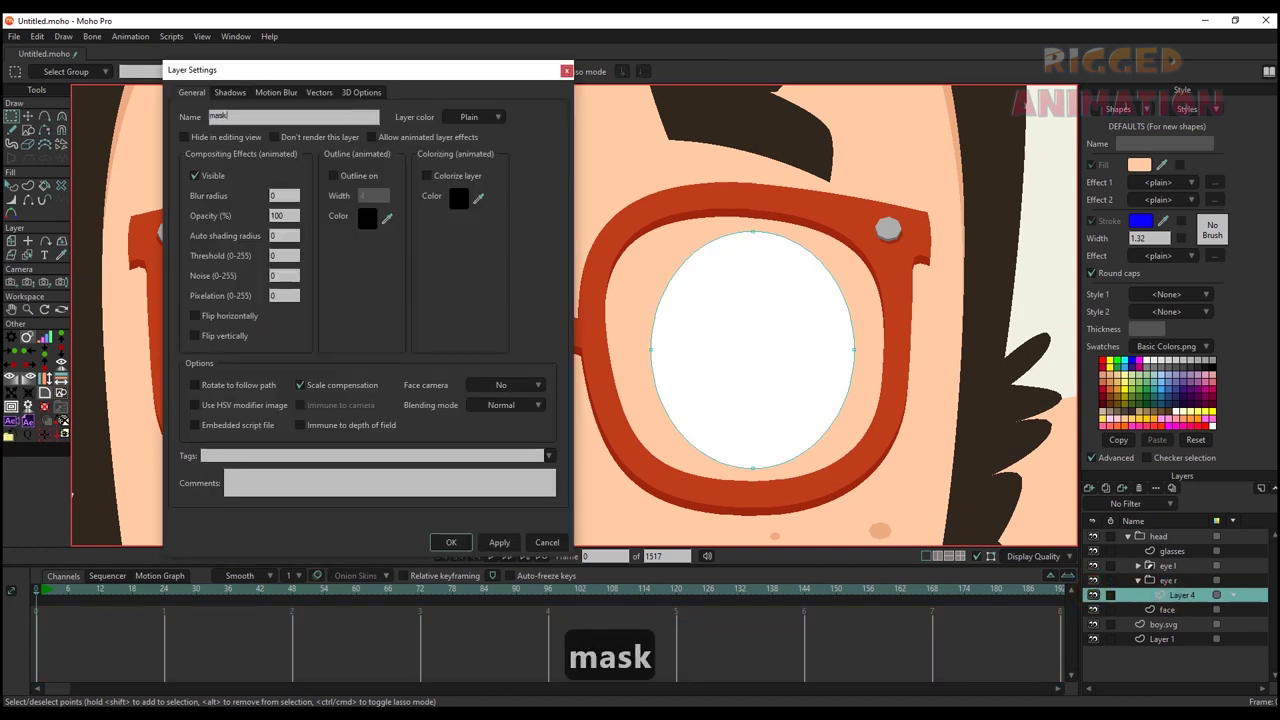
{"action": "type", "text": "mask"}
{"action": "key", "text": "Return"}
- Add a vector layer named eyeball above mask in the eye r group and paste the cut iris and pupil into it
{"action": "left_click", "coordinate": [1092, 487]}
{"action": "left_click", "coordinate": [1178, 596]}
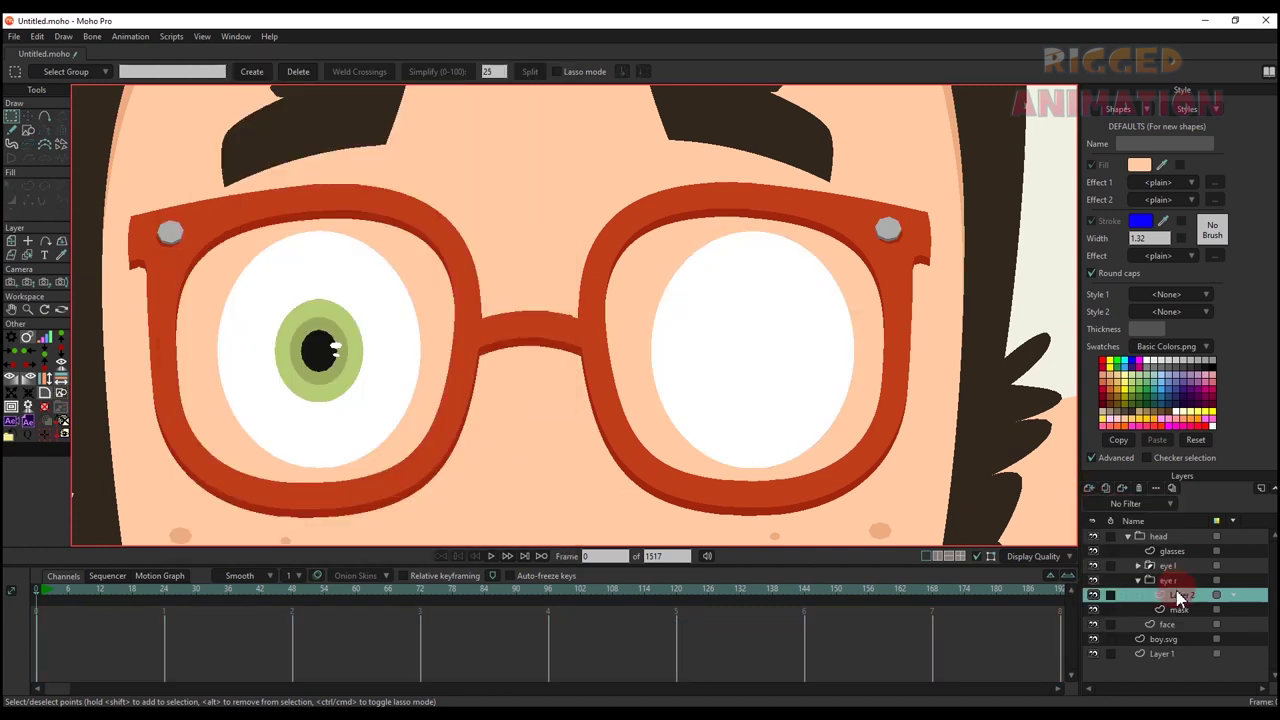
{"action": "double_click", "coordinate": [1178, 596]}
{"action": "type", "text": "eyeball"}
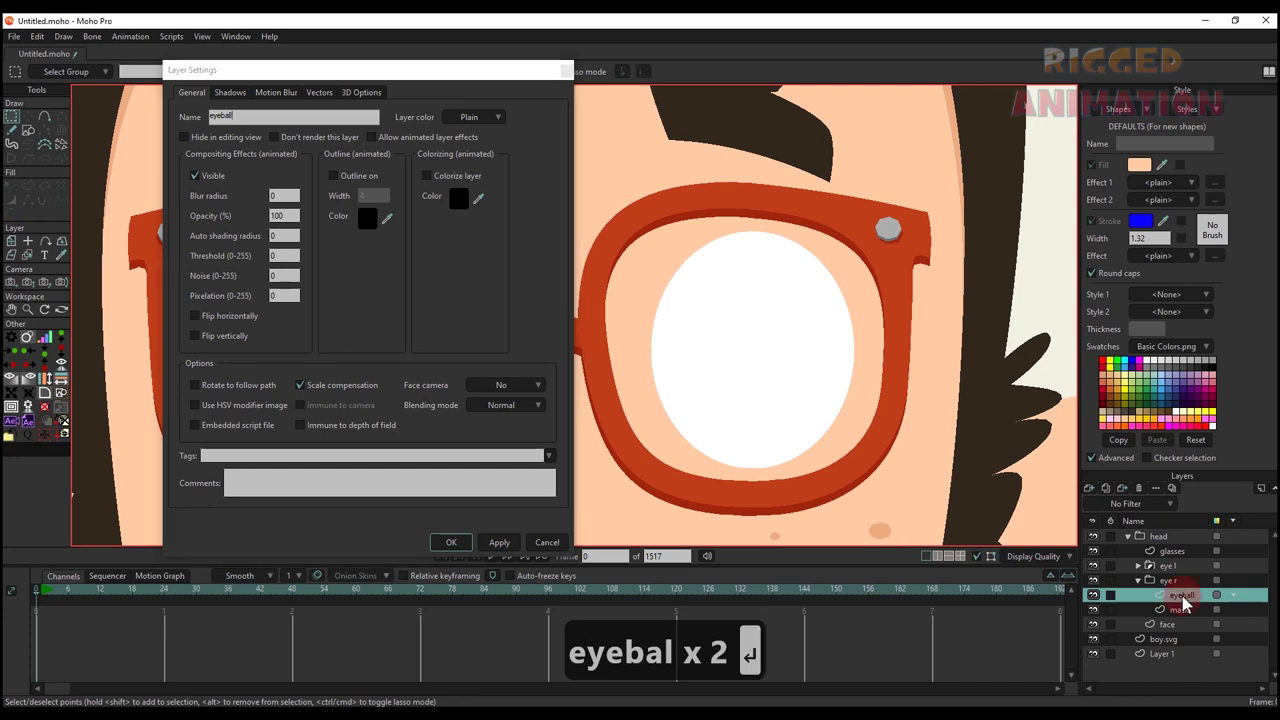
{"action": "key", "text": "Return"}
{"action": "key", "text": "ctrl+v"}
- Cut the eyebrow above the left lens from the face layer
{"action": "scroll", "coordinate": [679, 314], "scroll_direction": "down", "scroll_amount": 3}
{"action": "scroll", "coordinate": [679, 314], "scroll_direction": "up", "scroll_amount": 4}
{"action": "scroll", "coordinate": [634, 380], "scroll_direction": "down", "scroll_amount": 7}
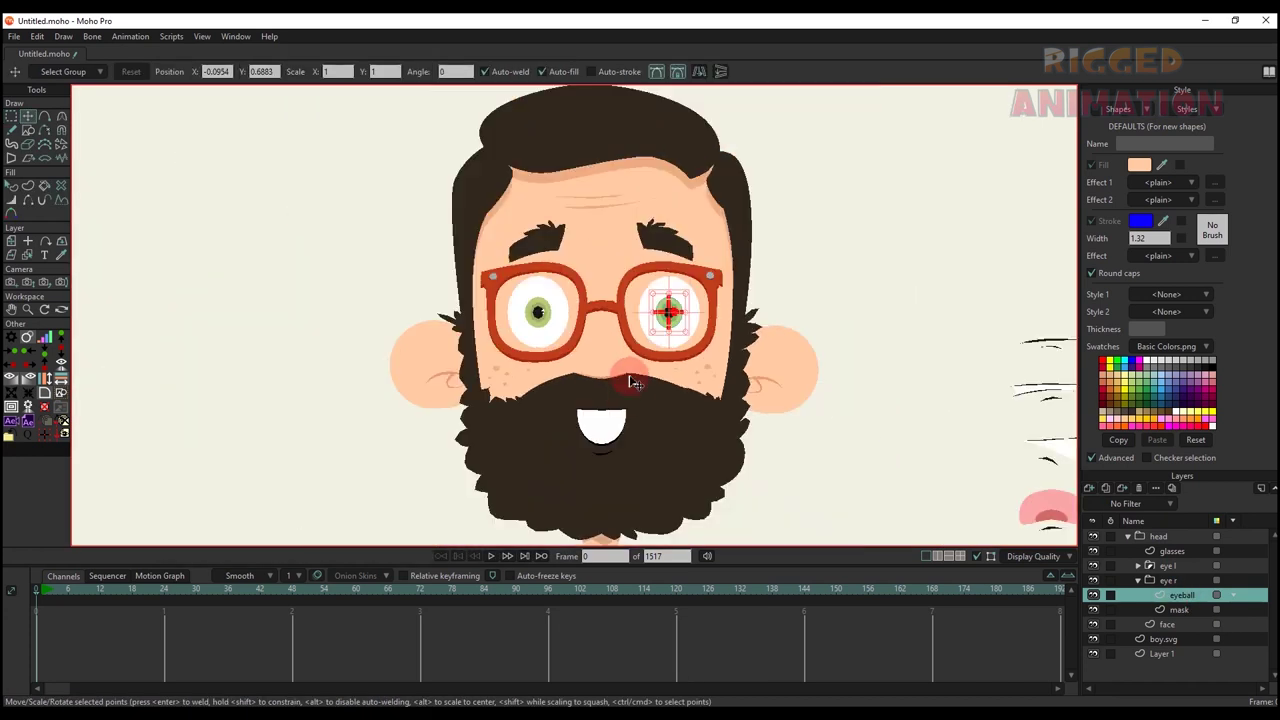
{"action": "scroll", "coordinate": [538, 223], "scroll_direction": "up", "scroll_amount": 2}
{"action": "right_click", "coordinate": [549, 234], "text": "alt"}
{"action": "scroll", "coordinate": [543, 237], "scroll_direction": "up", "scroll_amount": 5}
{"action": "key", "text": "g"}
{"action": "key", "text": "t"}
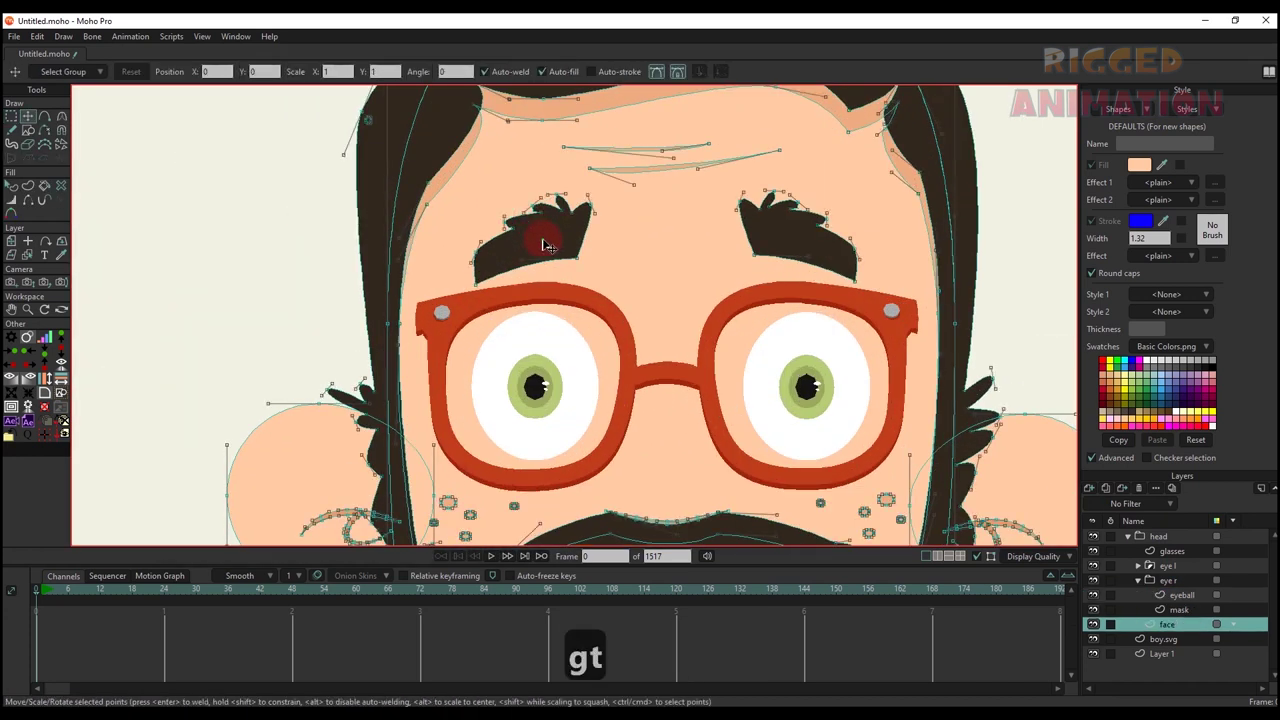
{"action": "left_click", "coordinate": [535, 237]}
{"action": "key", "text": "ctrl+x"}
- Add a vector layer named eyebrow l above the eye l group and paste the cut eyebrow into it
{"action": "left_click", "coordinate": [1138, 580]}
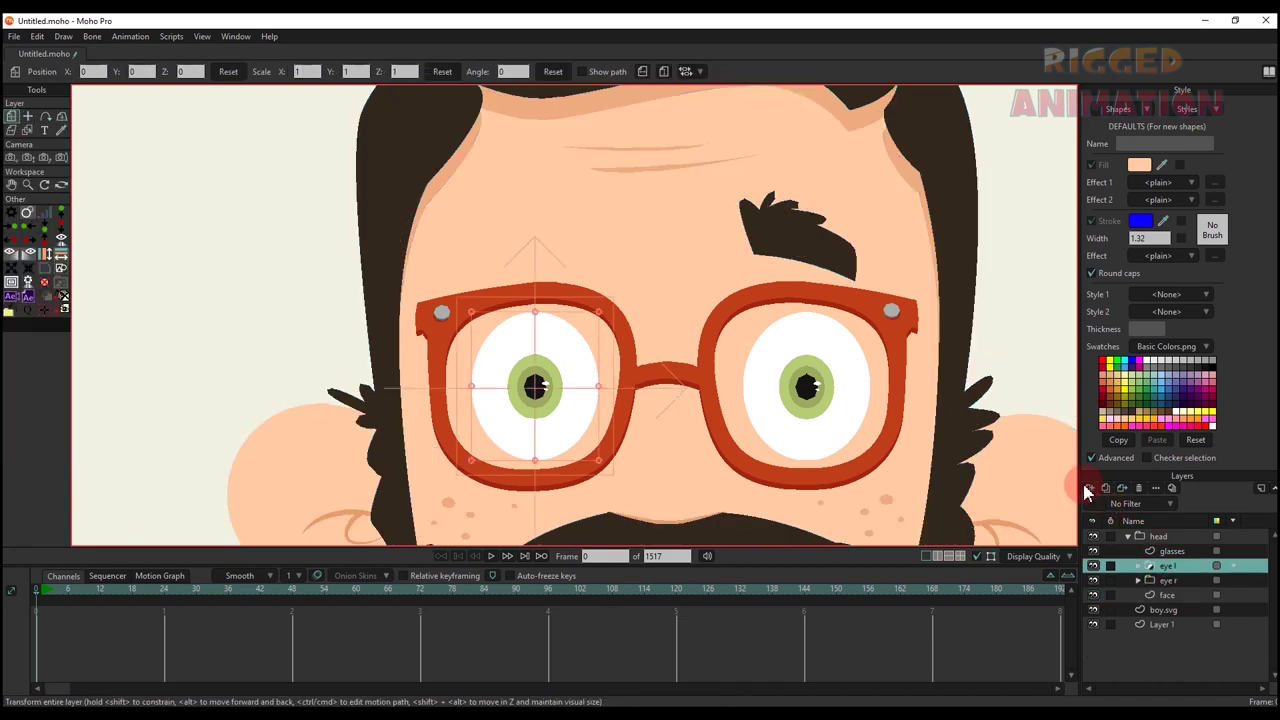
{"action": "left_click", "coordinate": [1089, 488]}
{"action": "left_click", "coordinate": [1112, 507]}
{"action": "double_click", "coordinate": [1165, 566]}
{"action": "type", "text": "eye"}
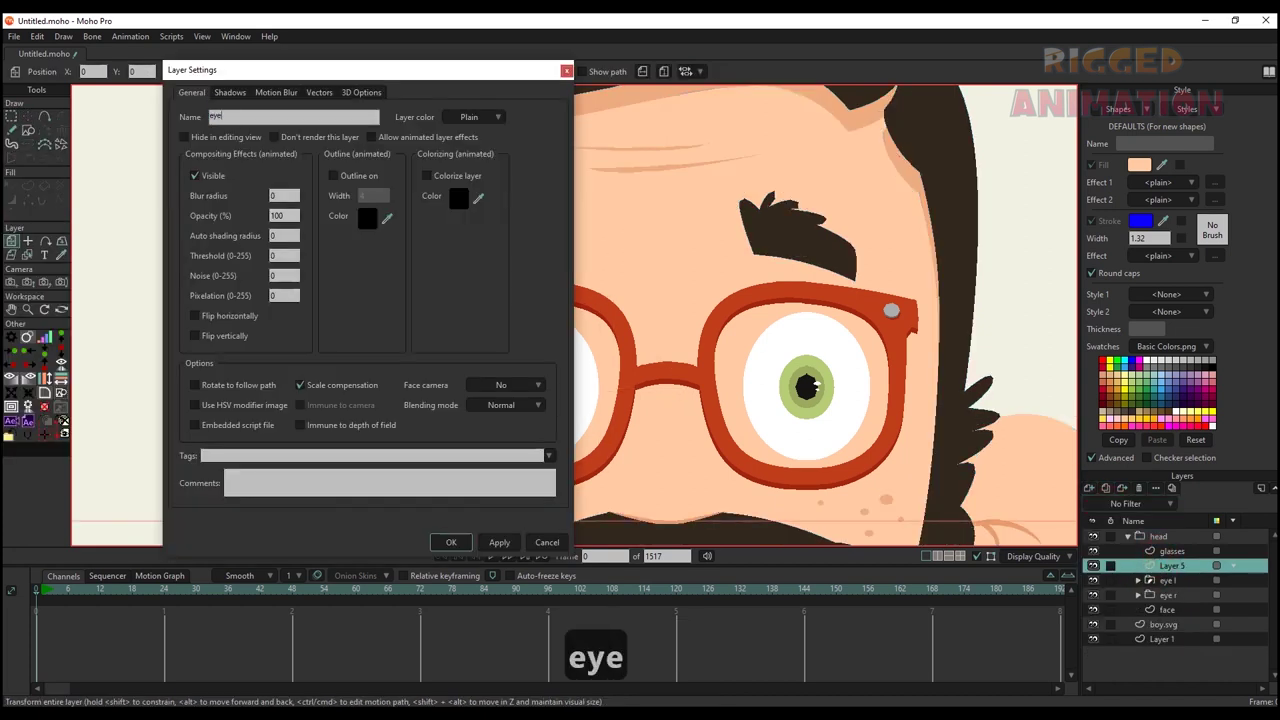
{"action": "type", "text": "brow l"}
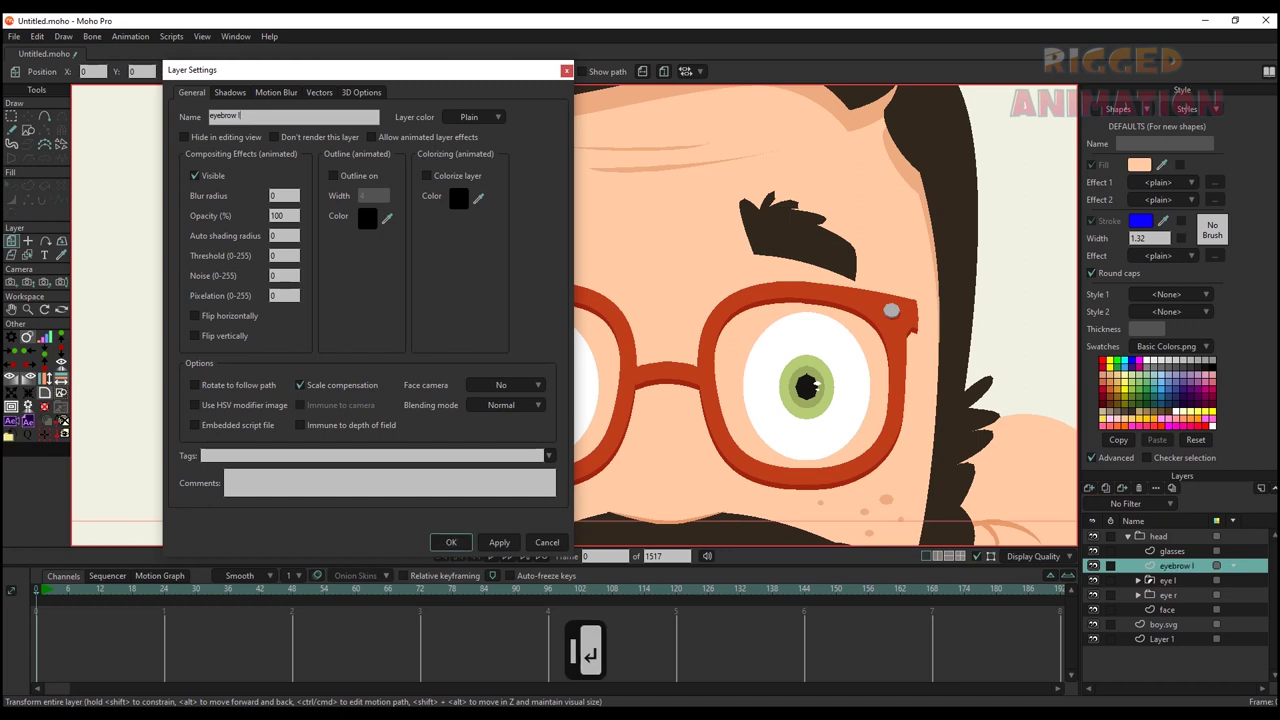
{"action": "key", "text": "Return"}
{"action": "key", "text": "ctrl+v"}
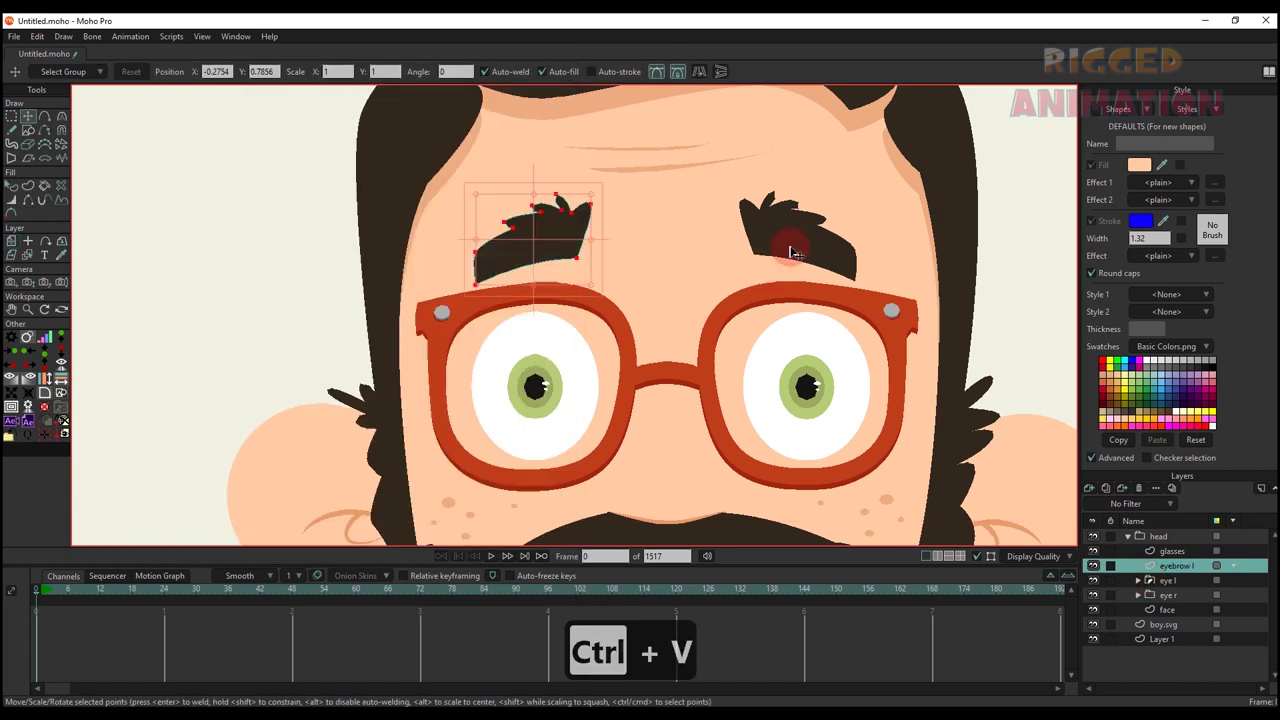
- Cut the eyebrow above the right lens from the face layer
{"action": "right_click", "coordinate": [789, 252], "text": "alt"}
{"action": "key", "text": "t"}
{"action": "left_click", "coordinate": [790, 252], "text": "ctrl"}
{"action": "key", "text": "ctrl+x"}
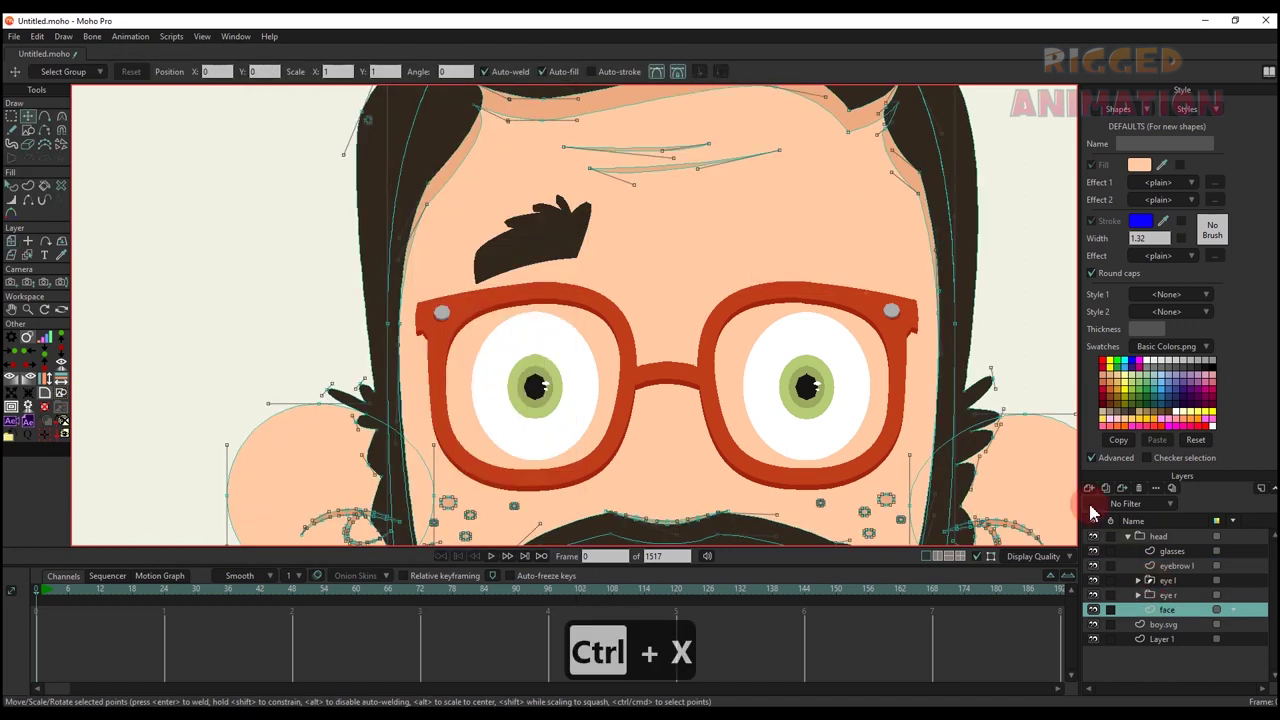
- Add a vector layer named eyebrow r above eyebrow l and paste the cut right eyebrow into it
{"action": "left_click", "coordinate": [1163, 567]}
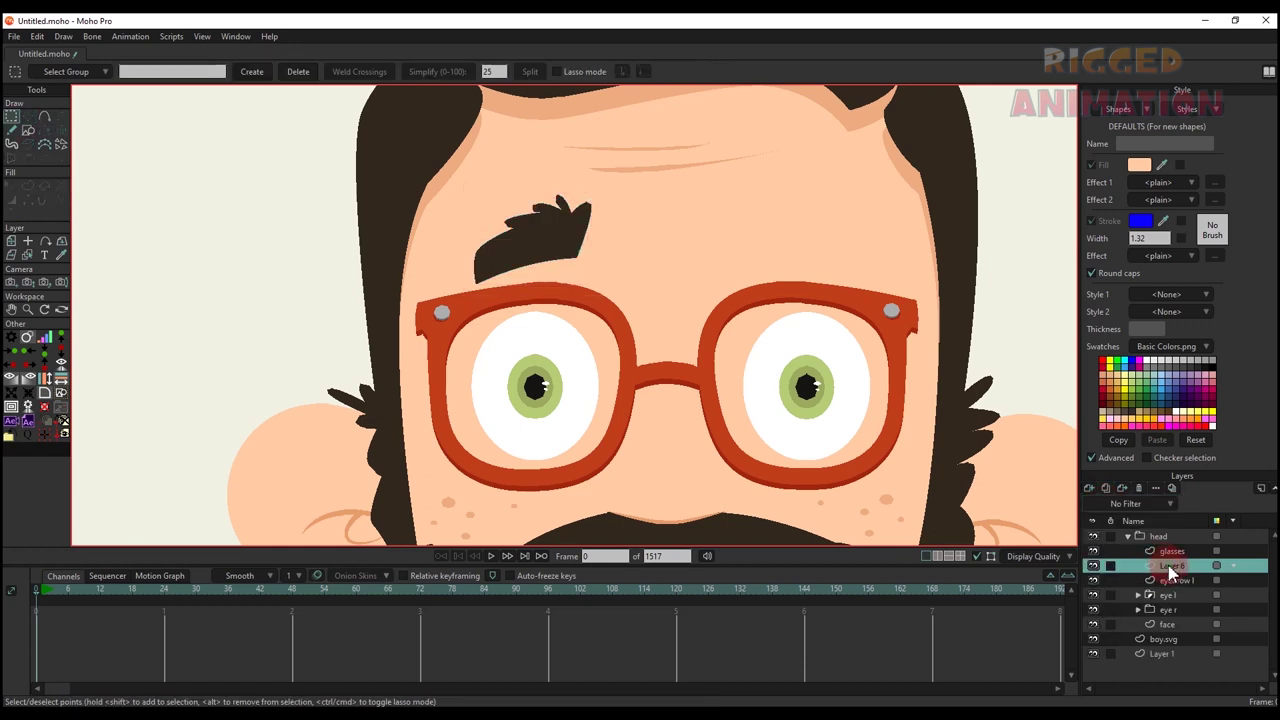
{"action": "double_click", "coordinate": [1168, 565]}
{"action": "type", "text": "eyebrow"}
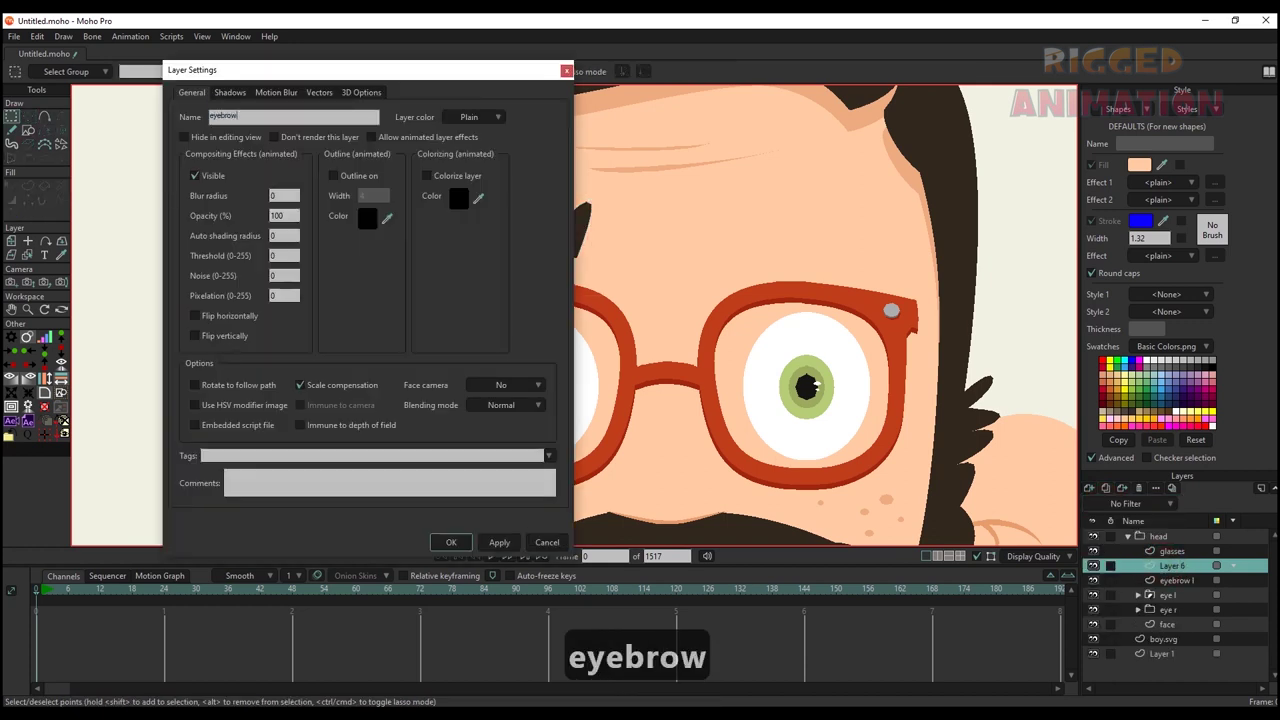
{"action": "key", "text": "Return"}
{"action": "key", "text": "ctrl+v"}
- Cut the left ear circle together with its inner ear lines from the face layer
{"action": "scroll", "coordinate": [543, 182], "scroll_direction": "down", "scroll_amount": 5}
{"action": "scroll", "coordinate": [526, 306], "scroll_direction": "up", "scroll_amount": 3}
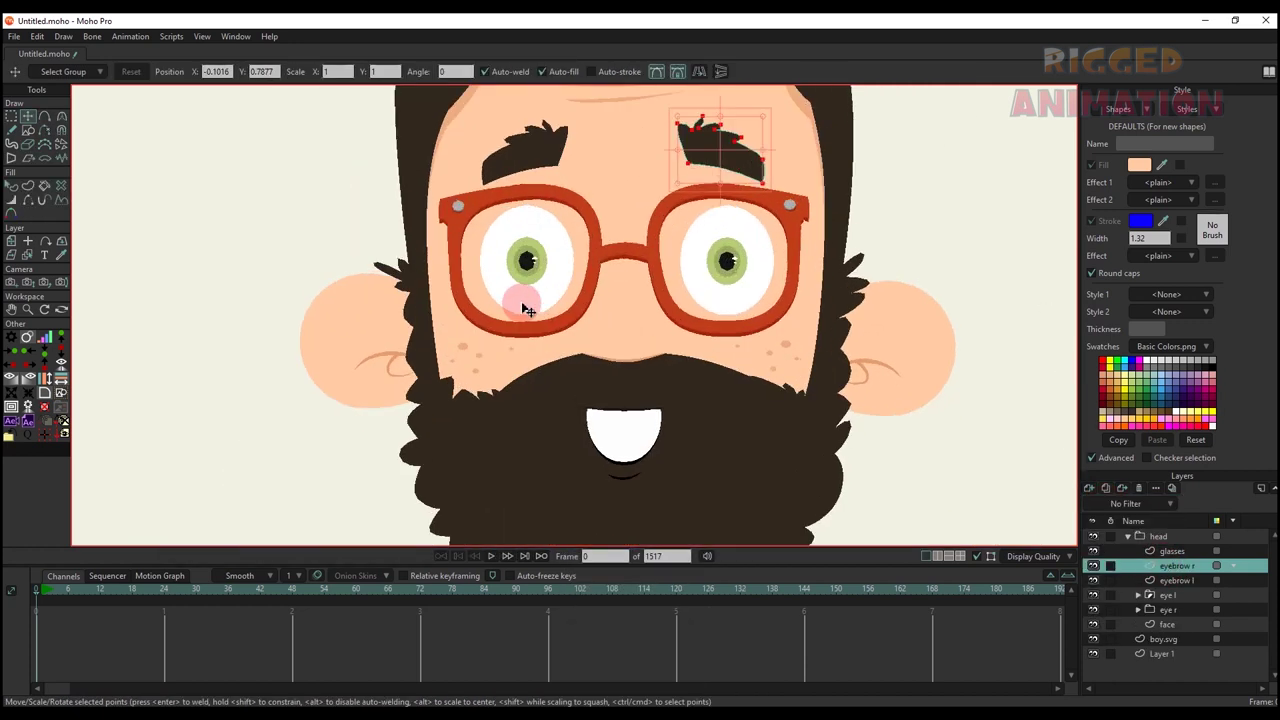
{"action": "left_click_drag", "start_coordinate": [380, 361], "coordinate": [390, 373]}
{"action": "right_click", "coordinate": [387, 367], "text": "alt"}
{"action": "scroll", "coordinate": [383, 361], "scroll_direction": "down", "scroll_amount": 2}
{"action": "key", "text": "g"}
{"action": "scroll", "coordinate": [375, 336], "scroll_direction": "up", "scroll_amount": 5}
{"action": "left_click", "coordinate": [375, 340]}
{"action": "scroll", "coordinate": [380, 366], "scroll_direction": "up", "scroll_amount": 3}
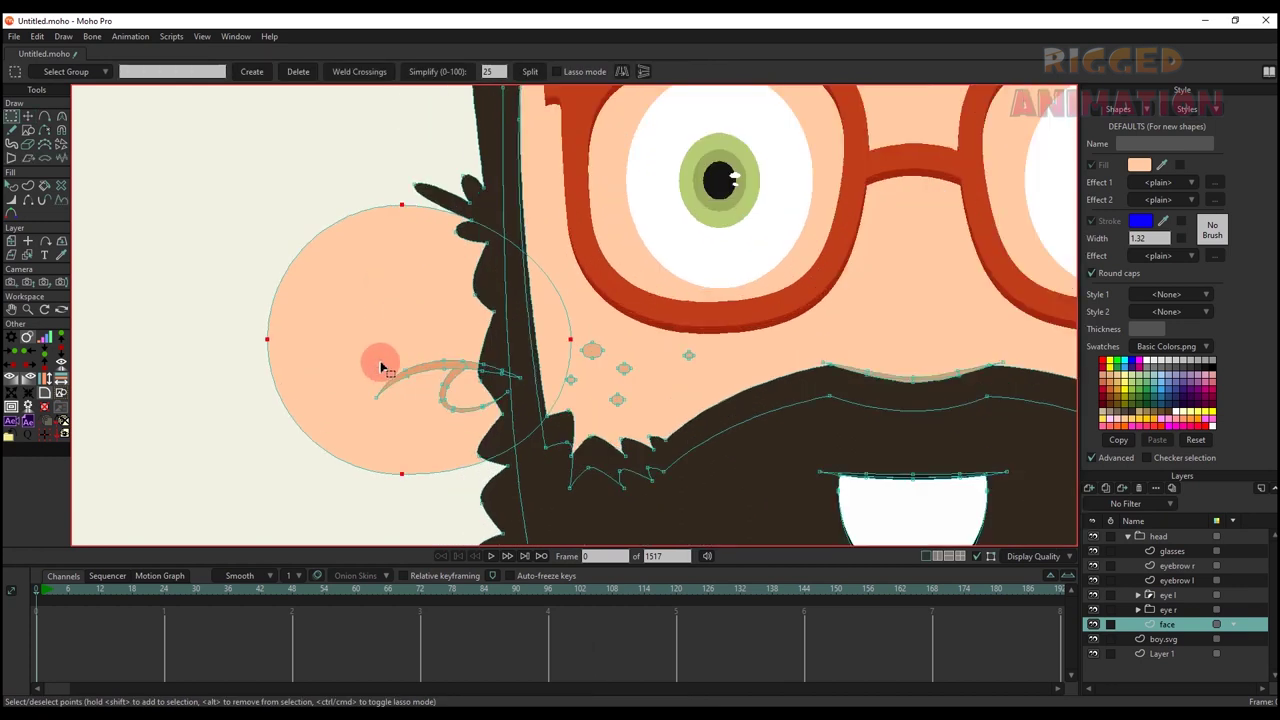
{"action": "scroll", "coordinate": [400, 375], "scroll_direction": "up", "scroll_amount": 2}
{"action": "scroll", "coordinate": [478, 383], "scroll_direction": "down", "scroll_amount": 3}
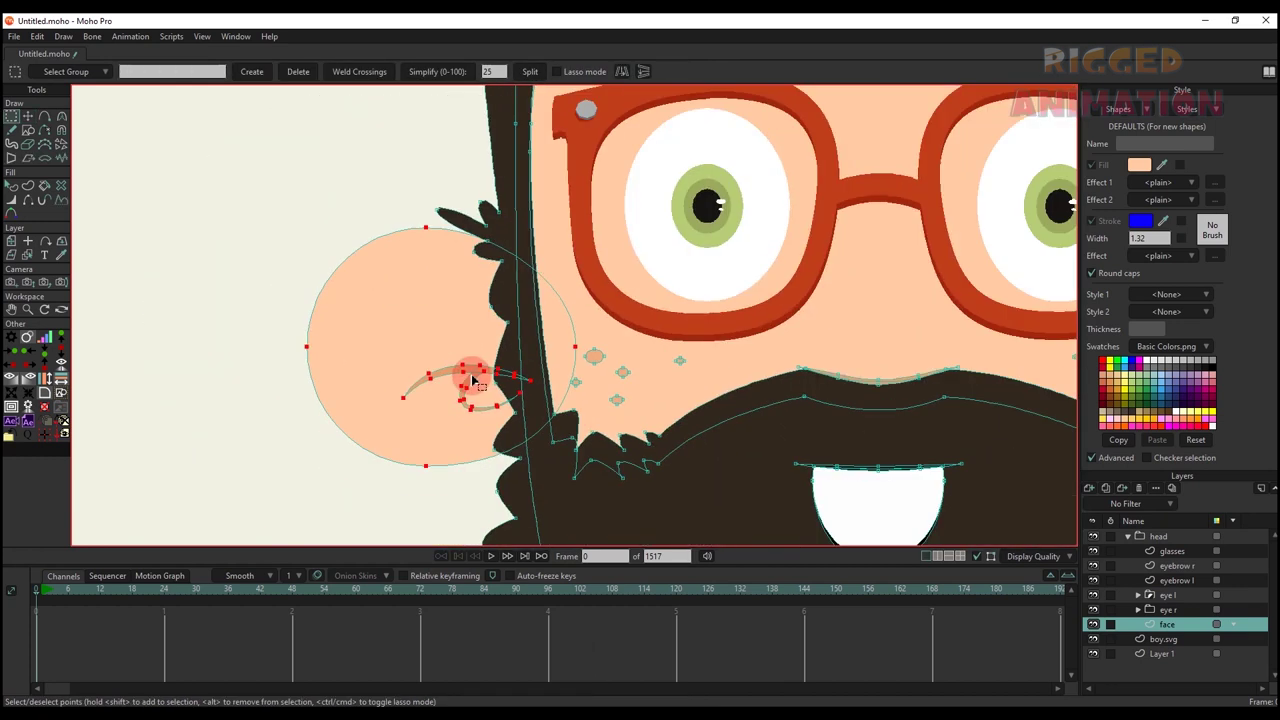
{"action": "key", "text": "ctrl+x"}
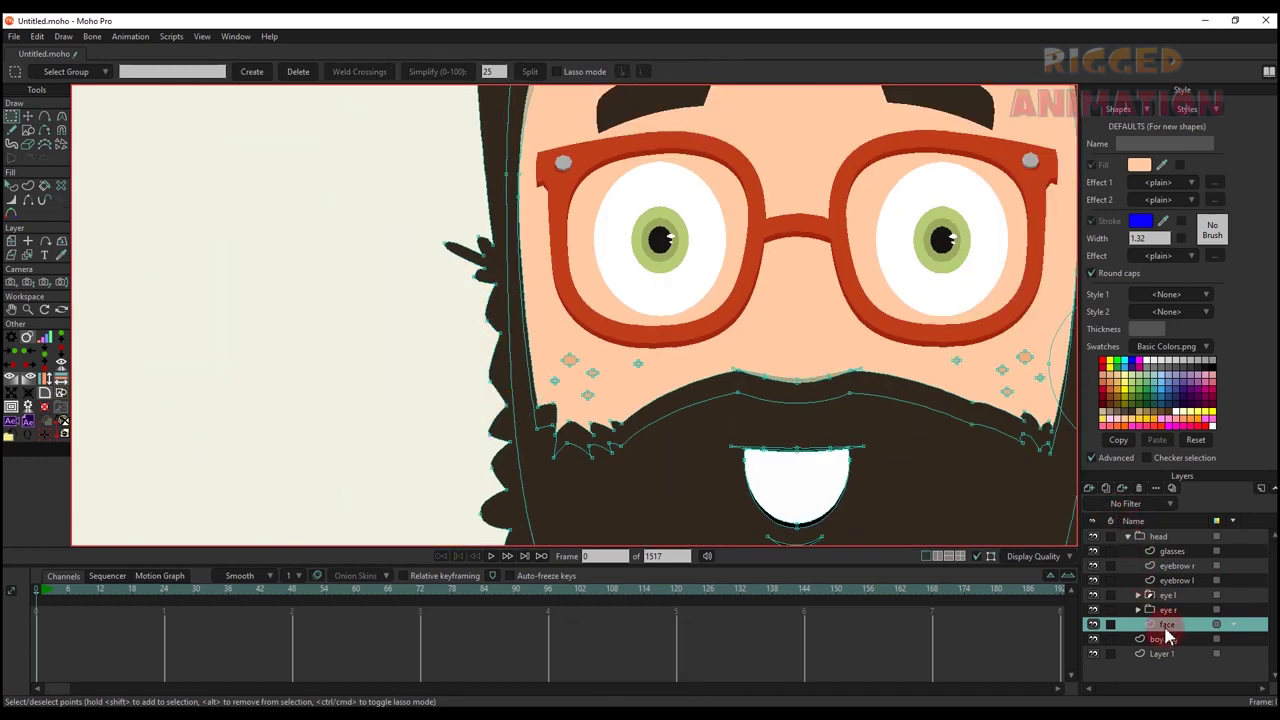
- Add a vector layer named ear l below the face layer and paste the cut left ear into it
{"action": "left_click", "coordinate": [1090, 490]}
{"action": "left_click", "coordinate": [1170, 612]}
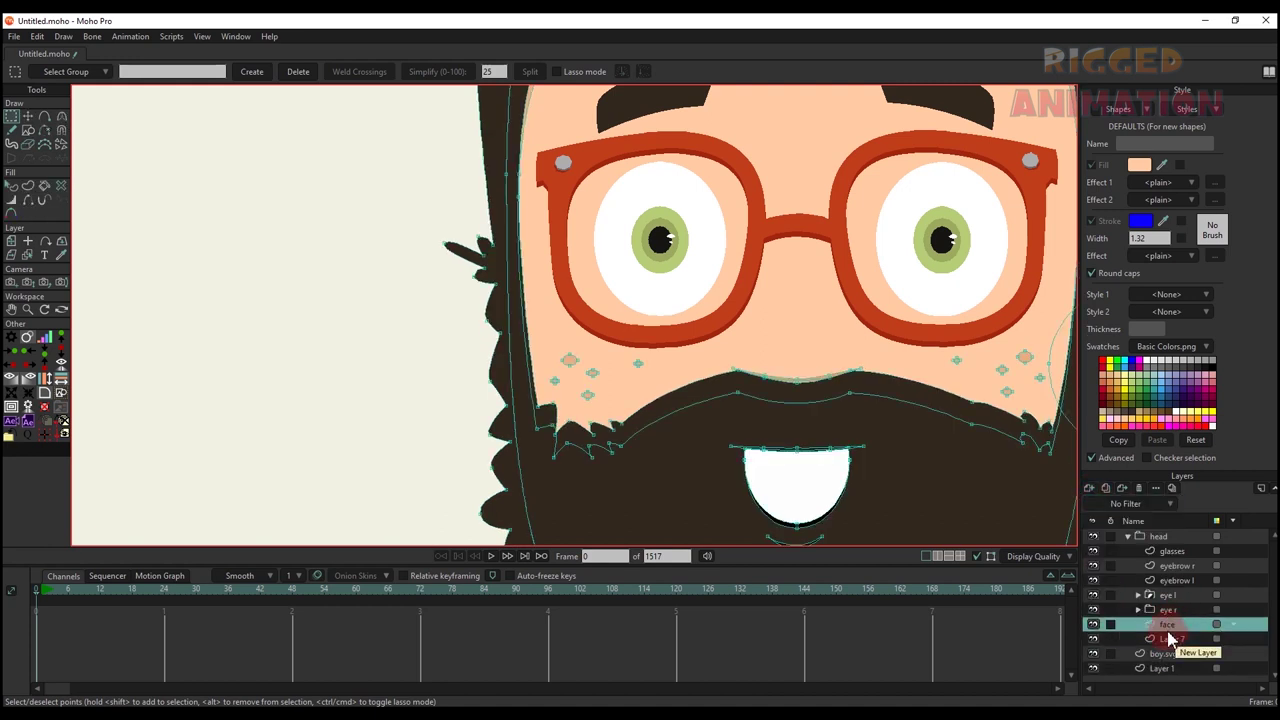
{"action": "double_click", "coordinate": [1172, 640]}
{"action": "key", "text": "BackSpace"}
{"action": "key", "text": "BackSpace"}
{"action": "key", "text": "BackSpace"}
{"action": "key", "text": "BackSpace"}
{"action": "key", "text": "BackSpace"}
{"action": "key", "text": "BackSpace"}
{"action": "type", "text": "ear l"}
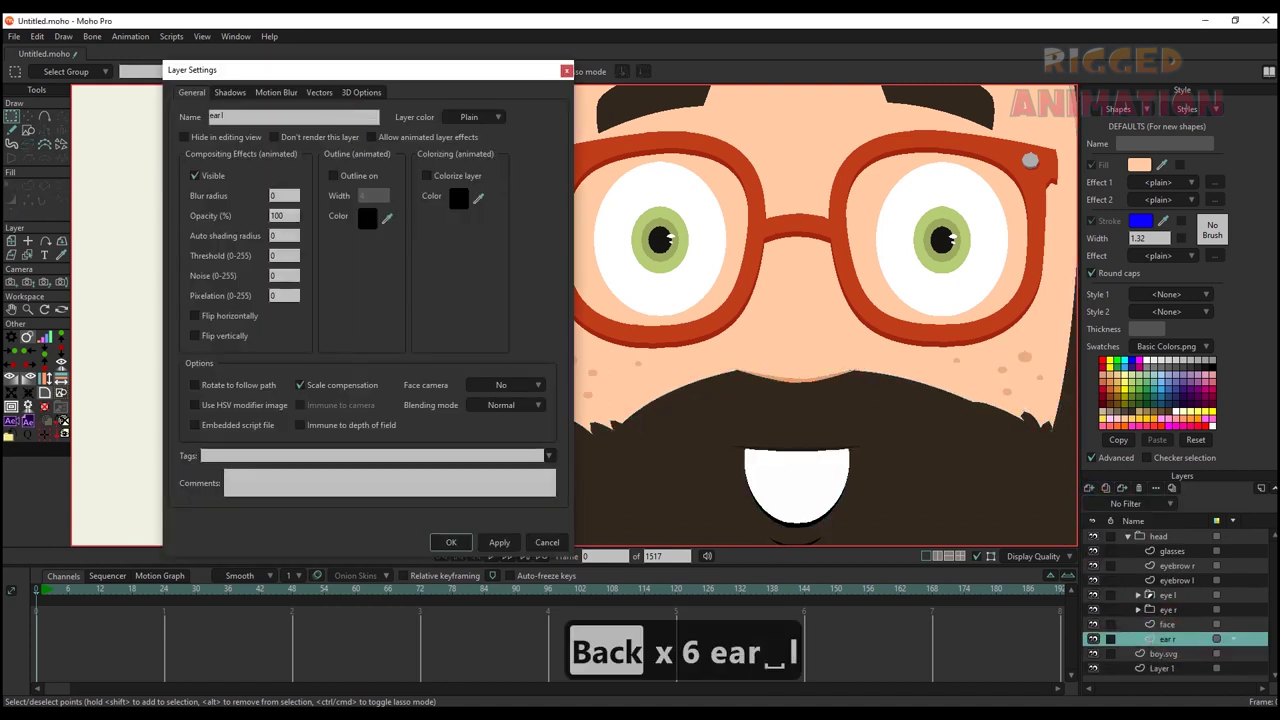
{"action": "key", "text": "Return"}
{"action": "key", "text": "ctrl+v"}
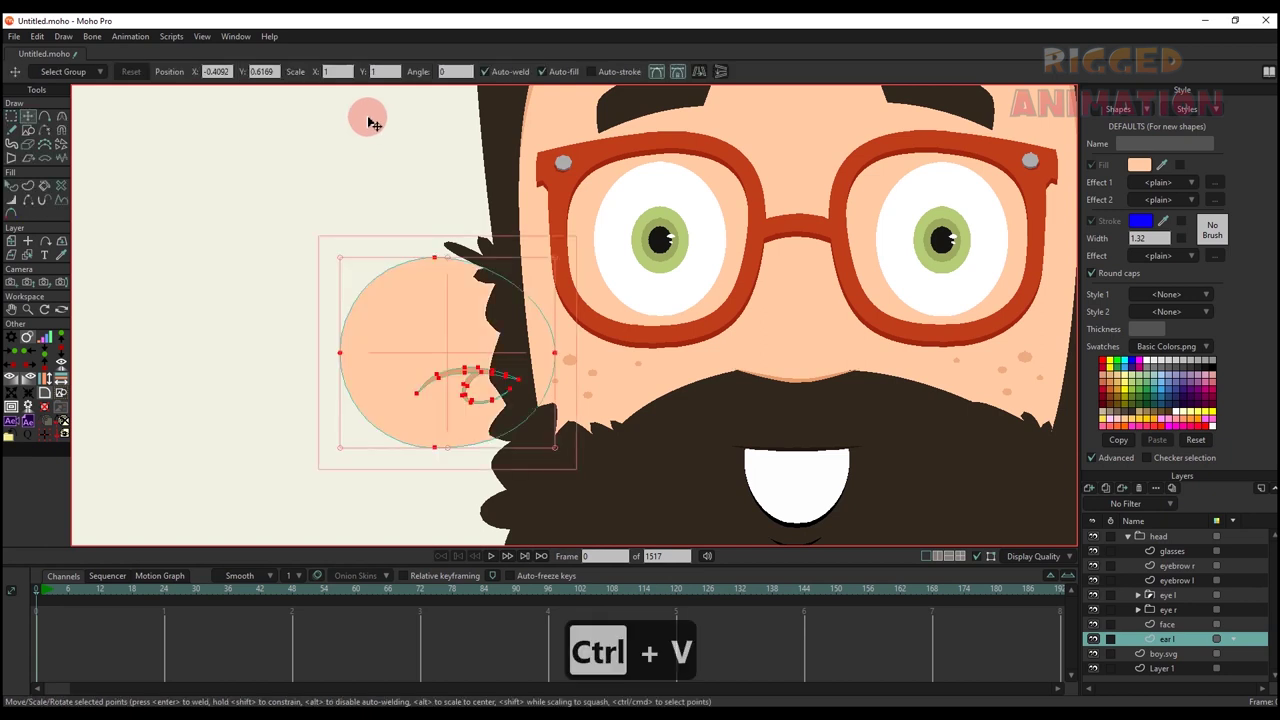
- Cut the right ear circle together with its inner ear lines from the face layer
{"action": "scroll", "coordinate": [560, 262], "scroll_direction": "down", "scroll_amount": 6}
{"action": "scroll", "coordinate": [760, 310], "scroll_direction": "up", "scroll_amount": 4}
{"action": "right_click", "coordinate": [829, 309], "text": "alt"}
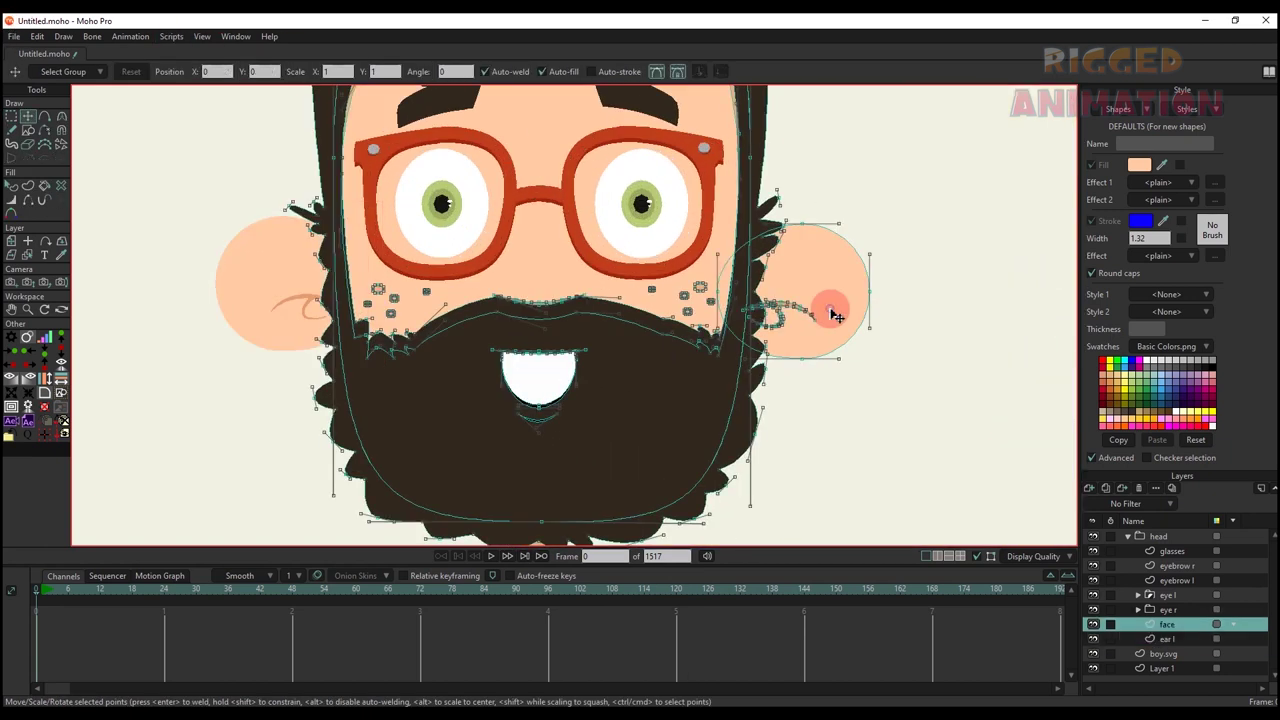
{"action": "scroll", "coordinate": [820, 285], "scroll_direction": "up", "scroll_amount": 3}
{"action": "key", "text": "t"}
{"action": "scroll", "coordinate": [815, 270], "scroll_direction": "up", "scroll_amount": 3}
{"action": "scroll", "coordinate": [703, 323], "scroll_direction": "down", "scroll_amount": 5}
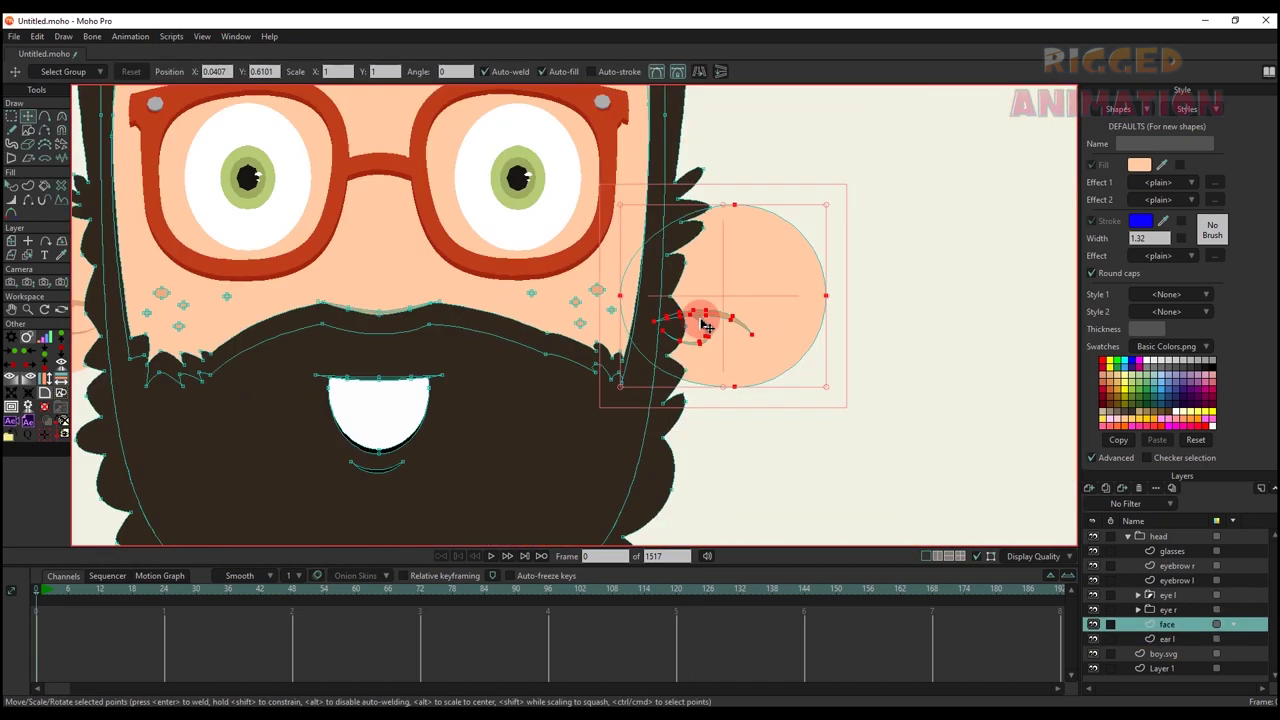
{"action": "key", "text": "ctrl+x"}
- Add a vector layer named ear r between face and ear l and paste the cut right ear into it
{"action": "left_click", "coordinate": [1089, 488]}
{"action": "left_click", "coordinate": [1155, 600]}
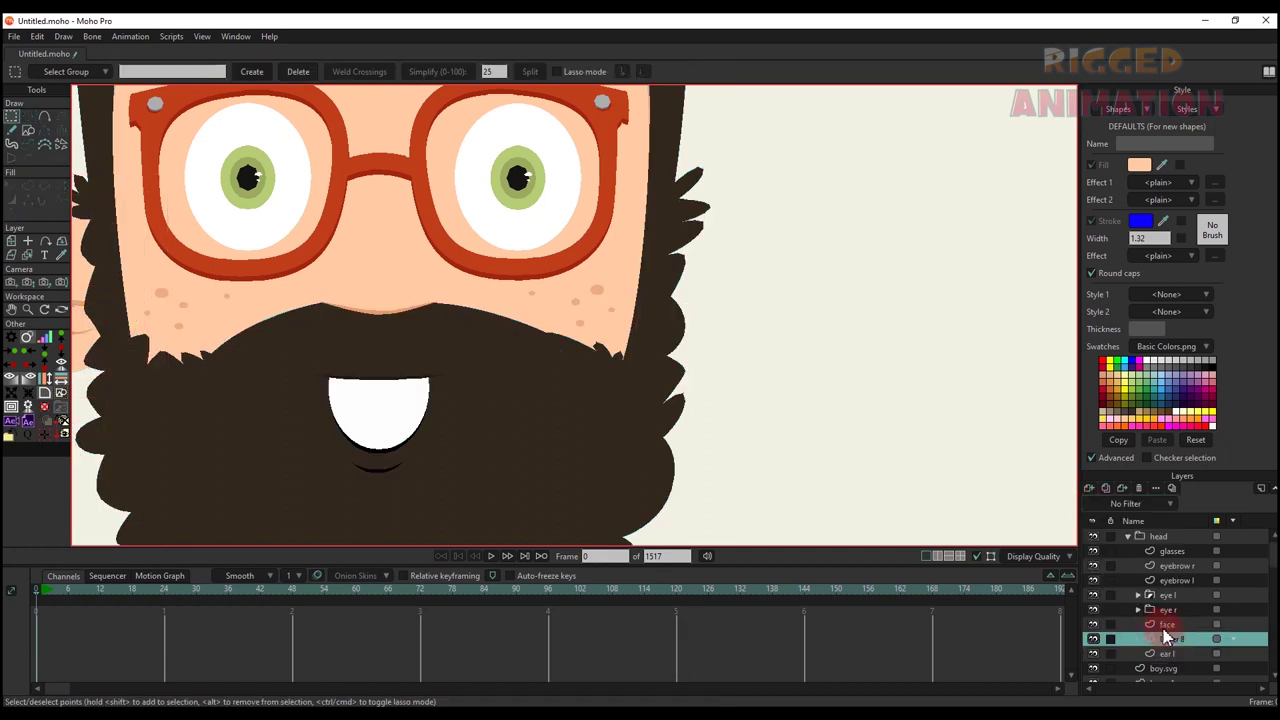
{"action": "double_click", "coordinate": [1170, 639]}
{"action": "type", "text": "ear r"}
{"action": "key", "text": "Return"}
{"action": "key", "text": "ctrl+v"}
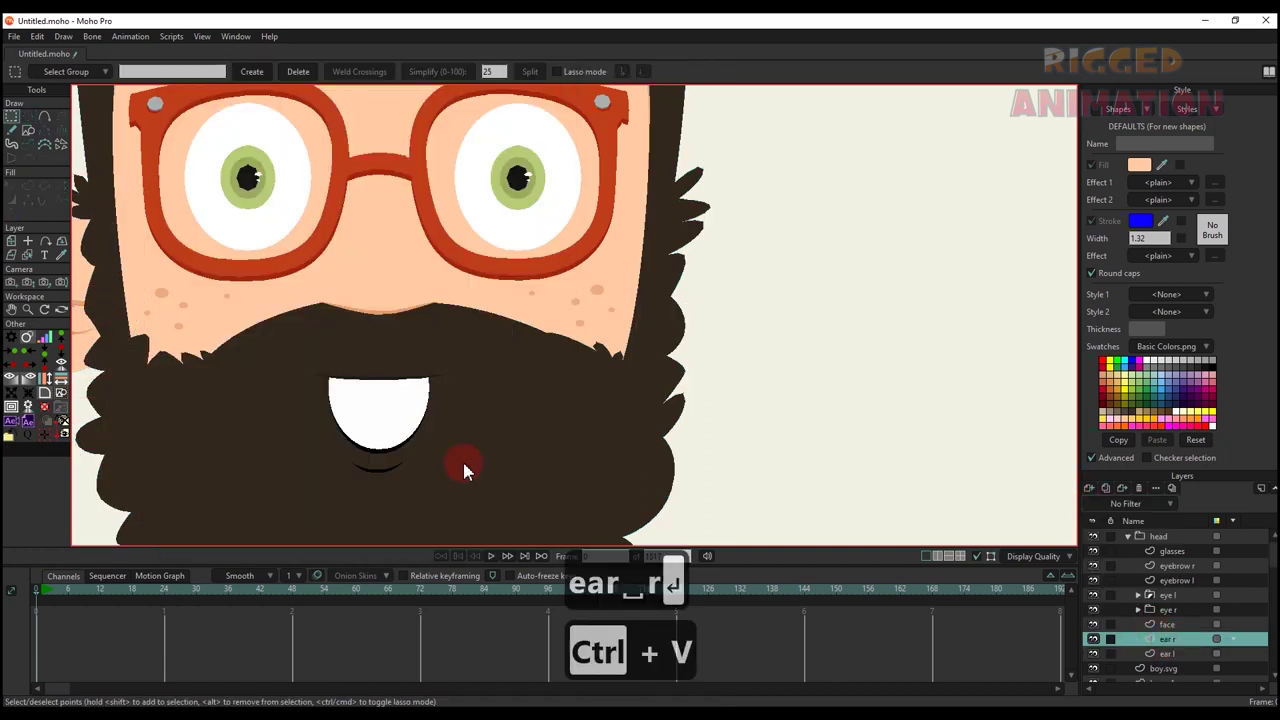
- Cut the whole open mouth, including the lip line beneath it, from the face layer
{"action": "scroll", "coordinate": [430, 380], "scroll_direction": "down", "scroll_amount": 4}
{"action": "right_click", "coordinate": [376, 376], "text": "alt"}
{"action": "left_click_drag", "start_coordinate": [376, 376], "coordinate": [488, 343]}
{"action": "scroll", "coordinate": [493, 345], "scroll_direction": "up", "scroll_amount": 3}
{"action": "key", "text": "g"}
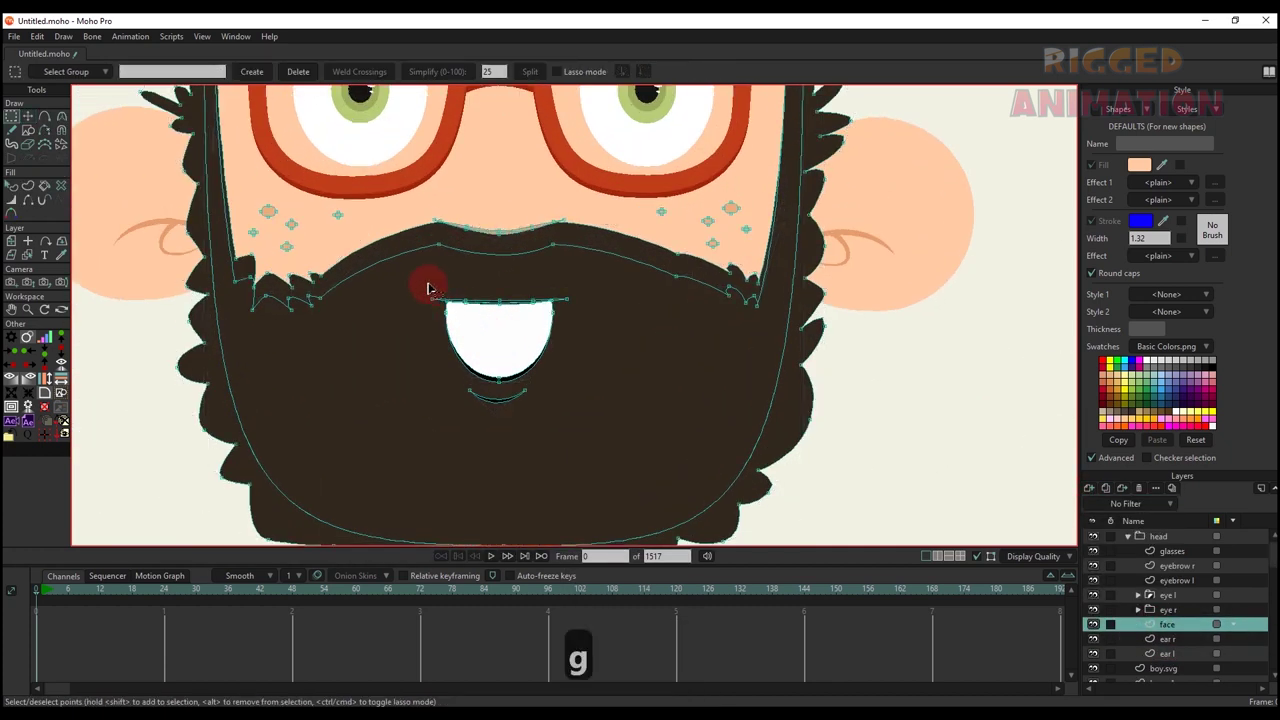
{"action": "left_click_drag", "start_coordinate": [423, 283], "coordinate": [600, 434]}
{"action": "key", "text": "ctrl+x"}
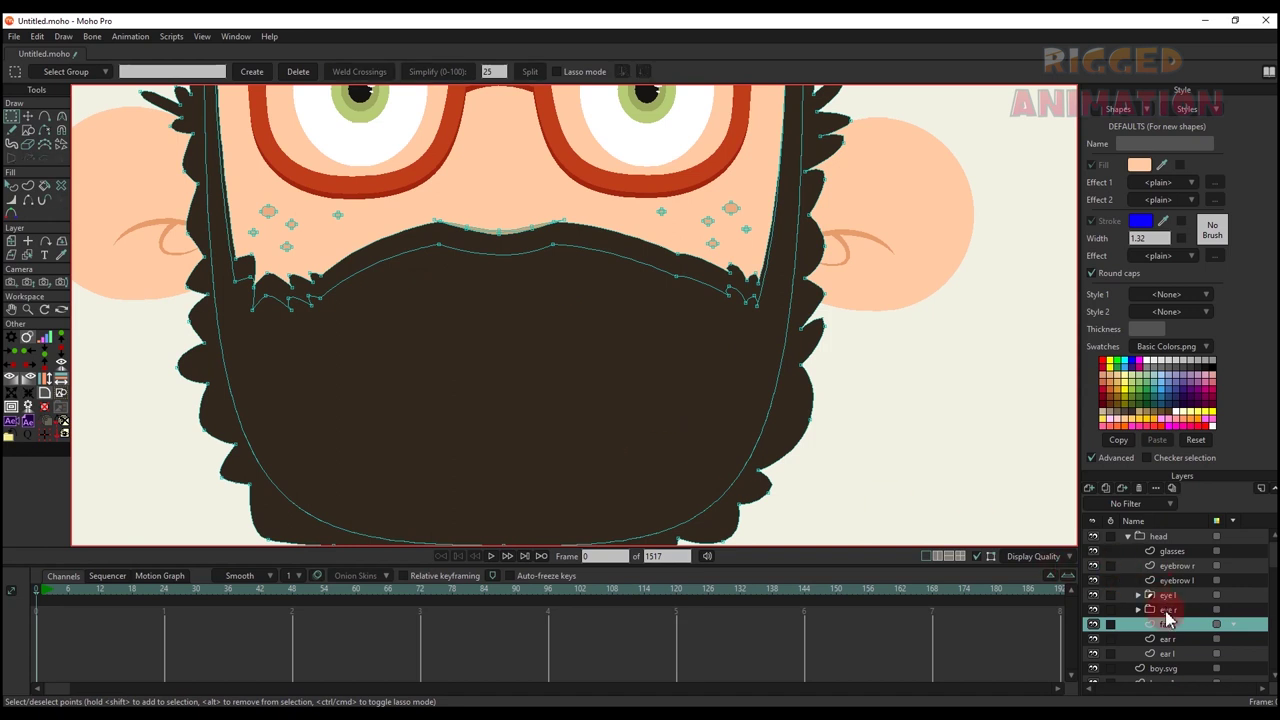
- Add a vector layer above face, wrap it in a new group and name the group mouth
{"action": "left_click", "coordinate": [1089, 488]}
{"action": "right_click", "coordinate": [1168, 626]}
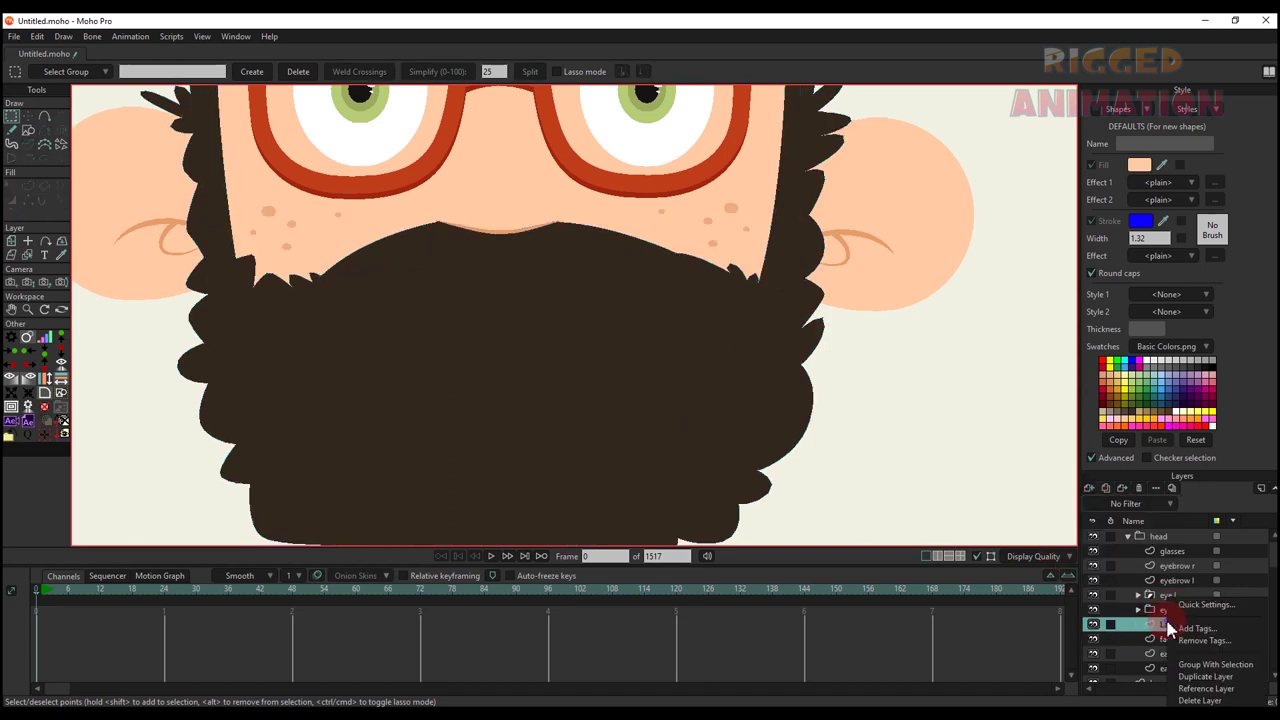
{"action": "left_click", "coordinate": [1205, 665]}
{"action": "double_click", "coordinate": [1170, 624]}
{"action": "type", "text": "m"}
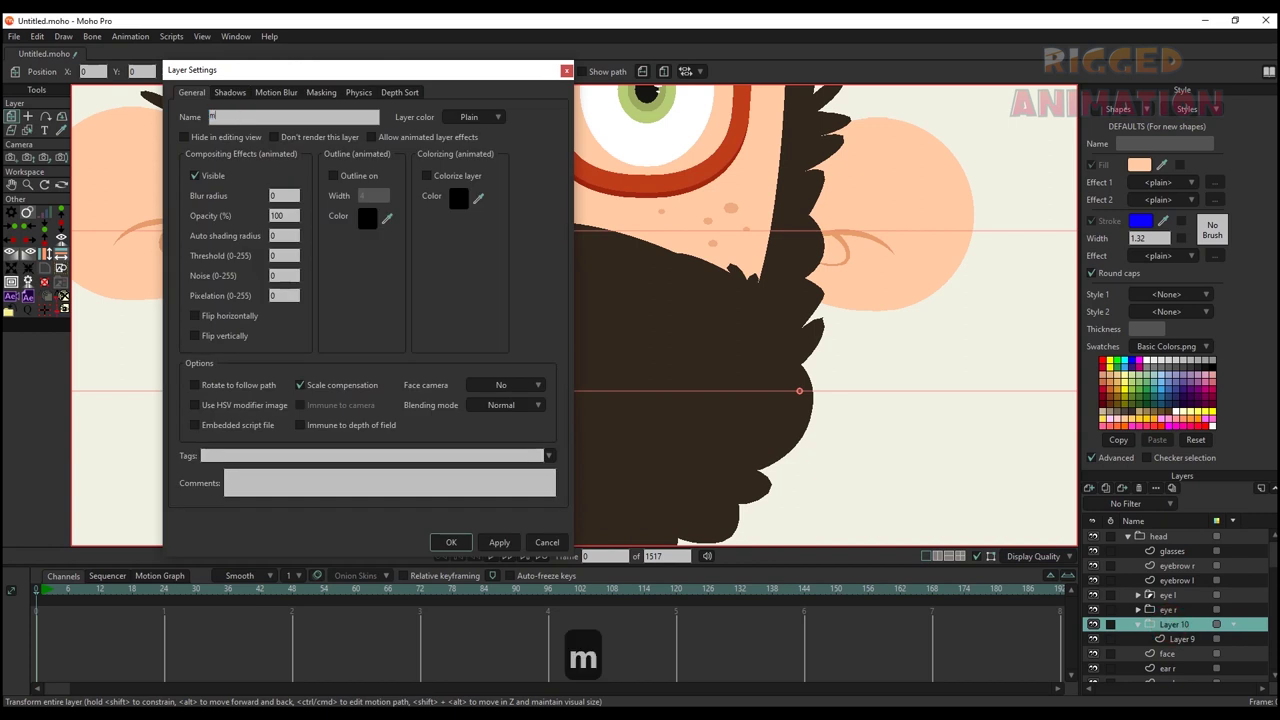
{"action": "type", "text": "outh"}
{"action": "key", "text": "Return"}
- Name the vector layer inside the mouth group 1 and paste the cut mouth into it
{"action": "double_click", "coordinate": [1181, 638]}
{"action": "type", "text": "1"}
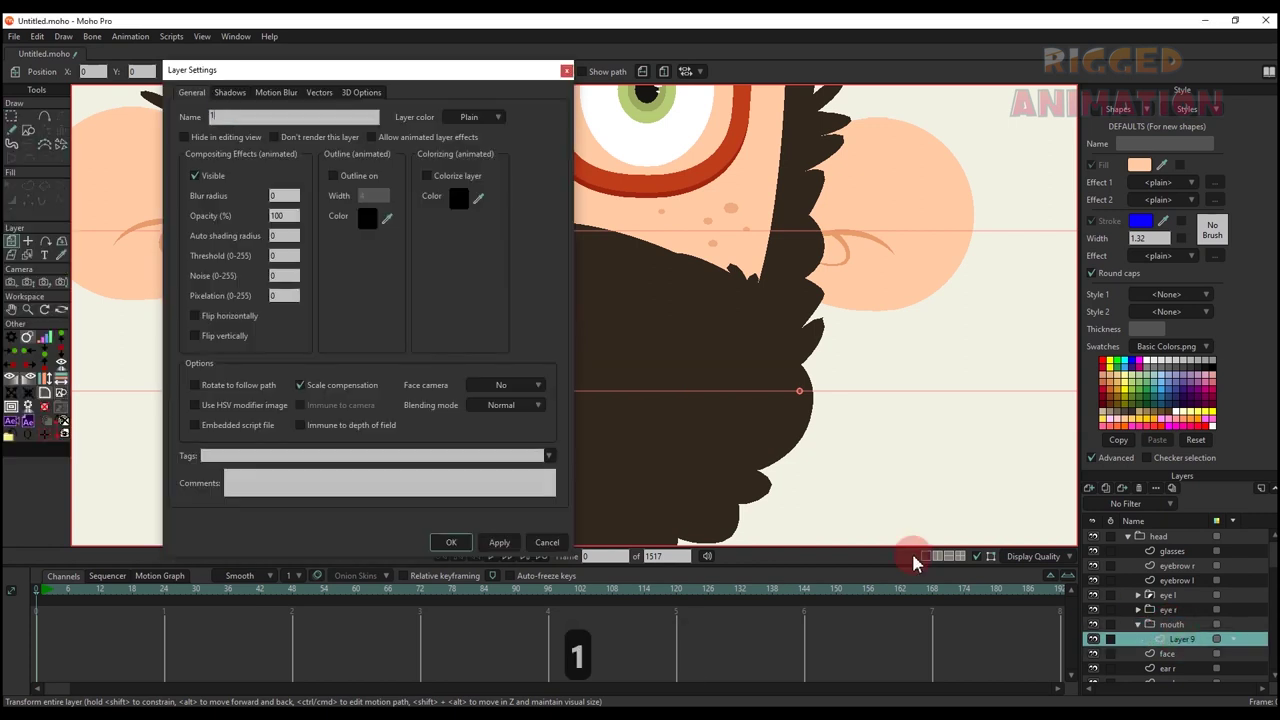
{"action": "left_click", "coordinate": [466, 545]}
{"action": "key", "text": "ctrl+v"}
- Cut the topmost closed mouth shape beside the character from the boy.svg layer
{"action": "scroll", "coordinate": [603, 394], "scroll_direction": "down", "scroll_amount": 3}
{"action": "scroll", "coordinate": [928, 289], "scroll_direction": "up", "scroll_amount": 3}
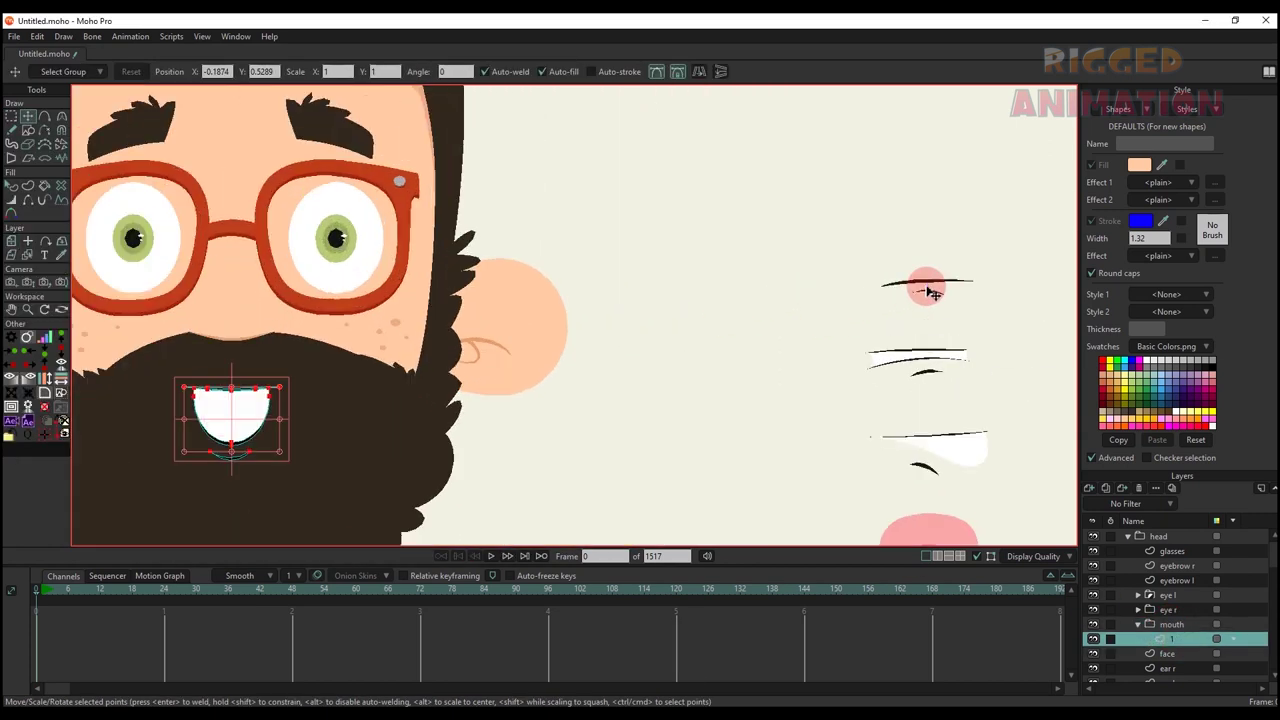
{"action": "right_click", "coordinate": [923, 281], "text": "alt"}
{"action": "scroll", "coordinate": [923, 281], "scroll_direction": "down", "scroll_amount": 2}
{"action": "key", "text": "g"}
{"action": "left_click_drag", "start_coordinate": [882, 258], "coordinate": [1001, 313]}
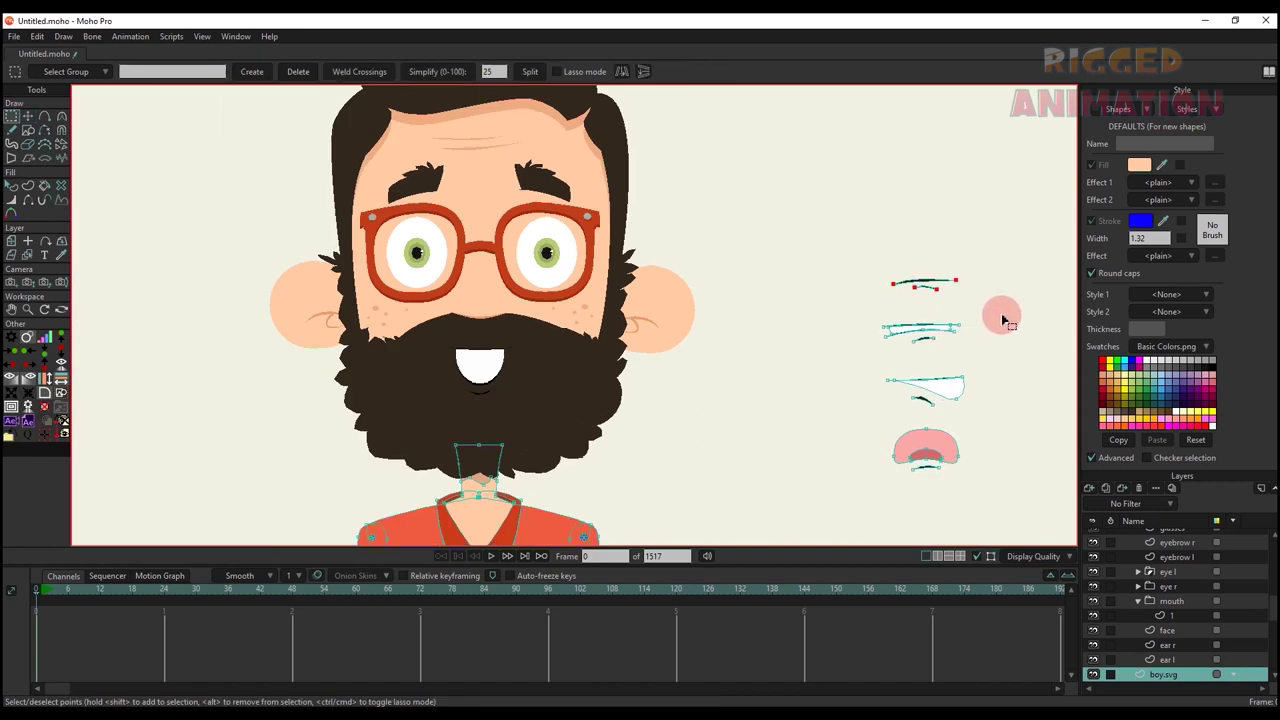
{"action": "key", "text": "ctrl+x"}
- Add a vector layer above layer 1 in the mouth group and name it 2
{"action": "left_click", "coordinate": [1160, 615]}
{"action": "left_click", "coordinate": [1089, 488]}
{"action": "left_click", "coordinate": [1098, 505]}
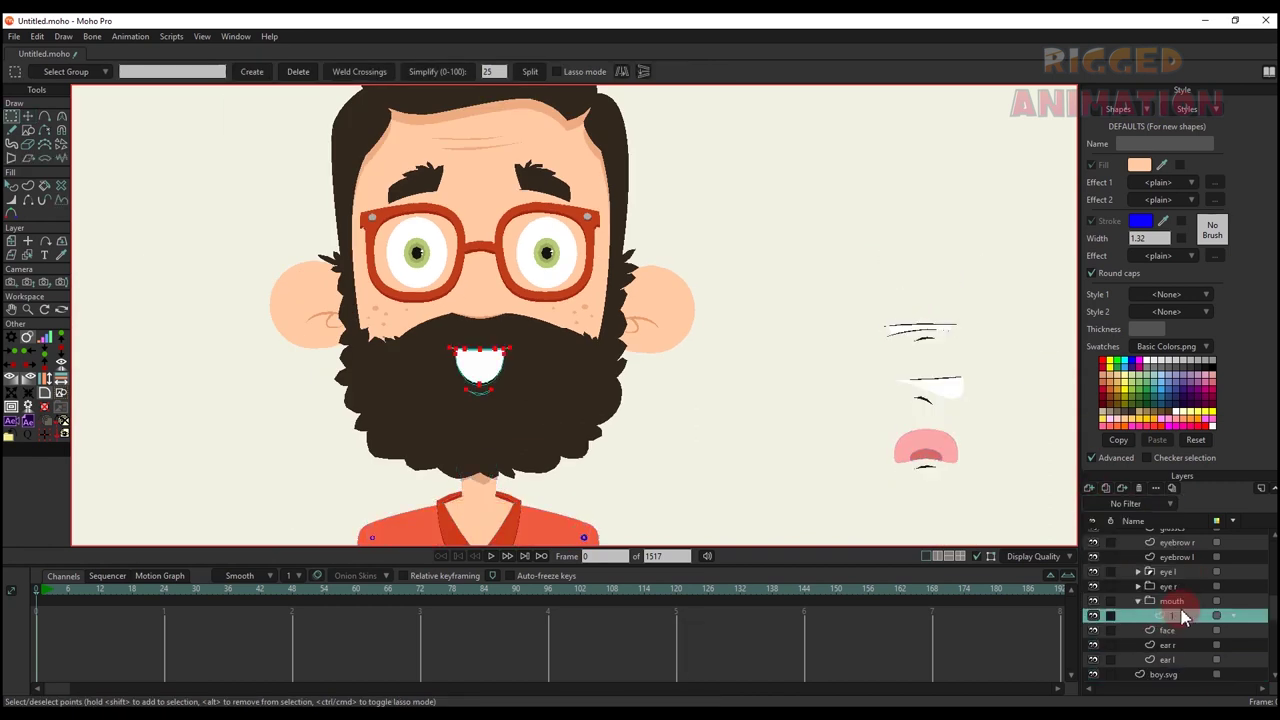
{"action": "double_click", "coordinate": [1178, 617]}
{"action": "type", "text": "2"}
{"action": "key", "text": "Return"}
- Paste the closed mouth shape into layer 2 and move it over the open mouth on the beard
{"action": "key", "text": "ctrl+v"}
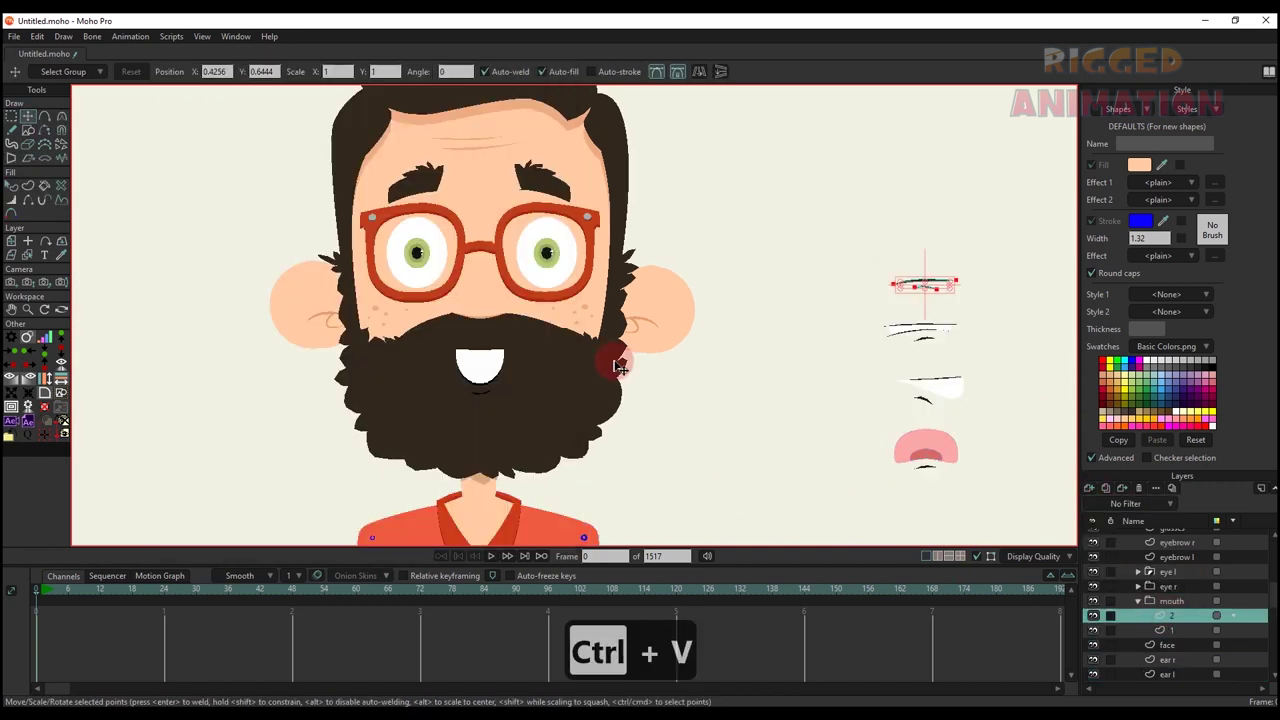
{"action": "scroll", "coordinate": [845, 298], "scroll_direction": "up", "scroll_amount": 2}
{"action": "left_click_drag", "start_coordinate": [845, 298], "coordinate": [312, 400]}
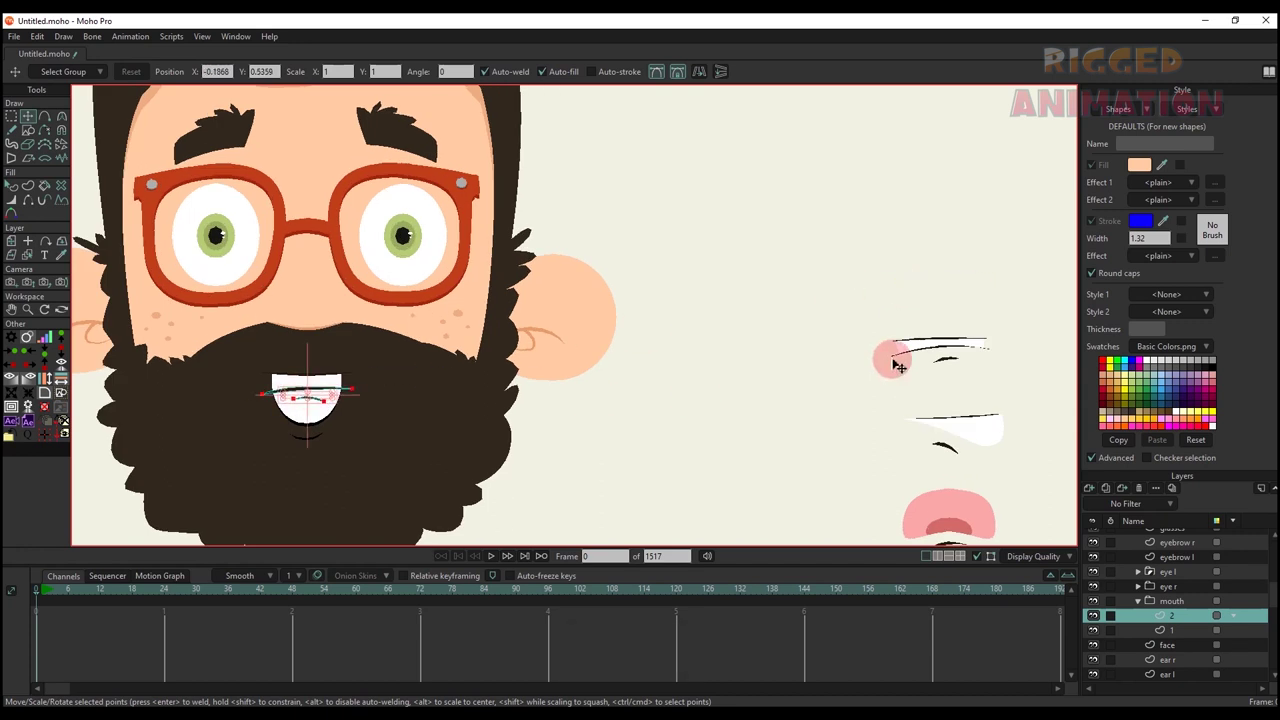
- Cut the thin mouth shape with the narrow strip of teeth beside the character from the boy.svg layer
{"action": "right_click", "coordinate": [935, 341], "text": "alt"}
{"action": "scroll", "coordinate": [935, 341], "scroll_direction": "down", "scroll_amount": 2}
{"action": "key", "text": "g"}
{"action": "left_click_drag", "start_coordinate": [882, 306], "coordinate": [1000, 364]}
{"action": "key", "text": "ctrl+x"}
- Add a vector layer above layer 2 in the mouth group and name it 3
{"action": "left_click", "coordinate": [1140, 599]}
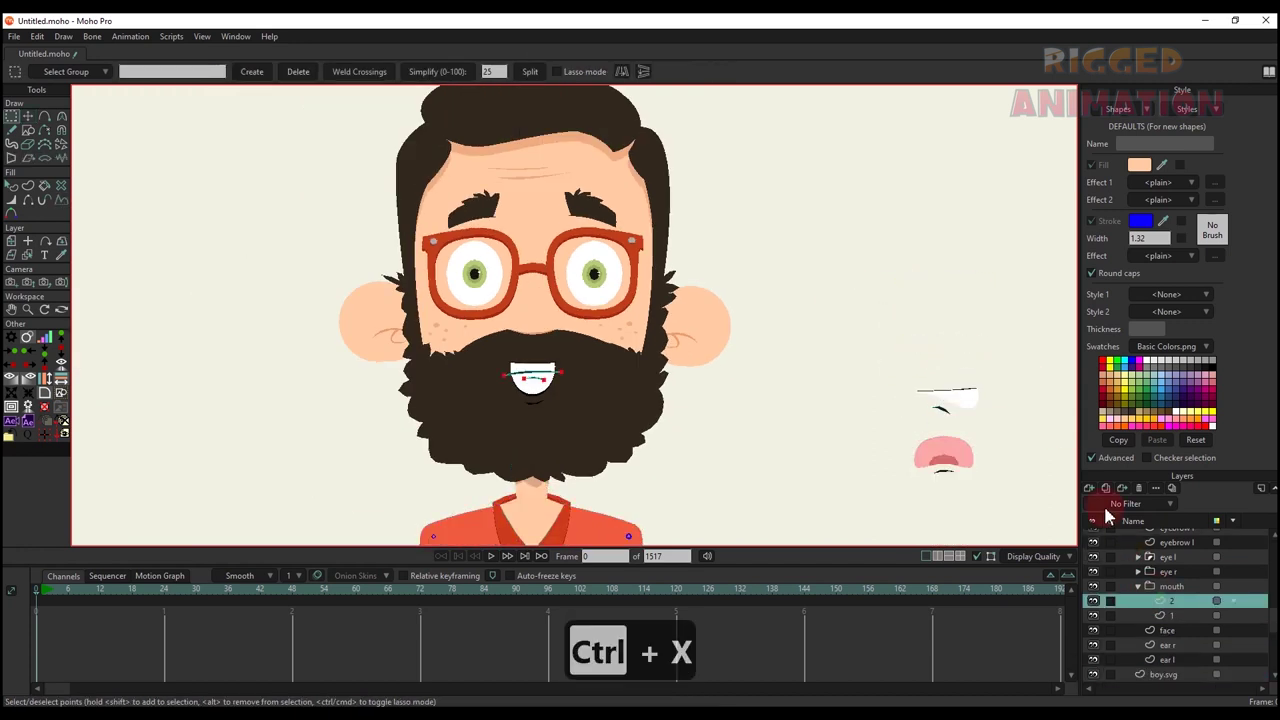
{"action": "left_click", "coordinate": [1089, 487]}
{"action": "left_click", "coordinate": [1178, 606]}
{"action": "double_click", "coordinate": [1178, 606]}
{"action": "type", "text": "3"}
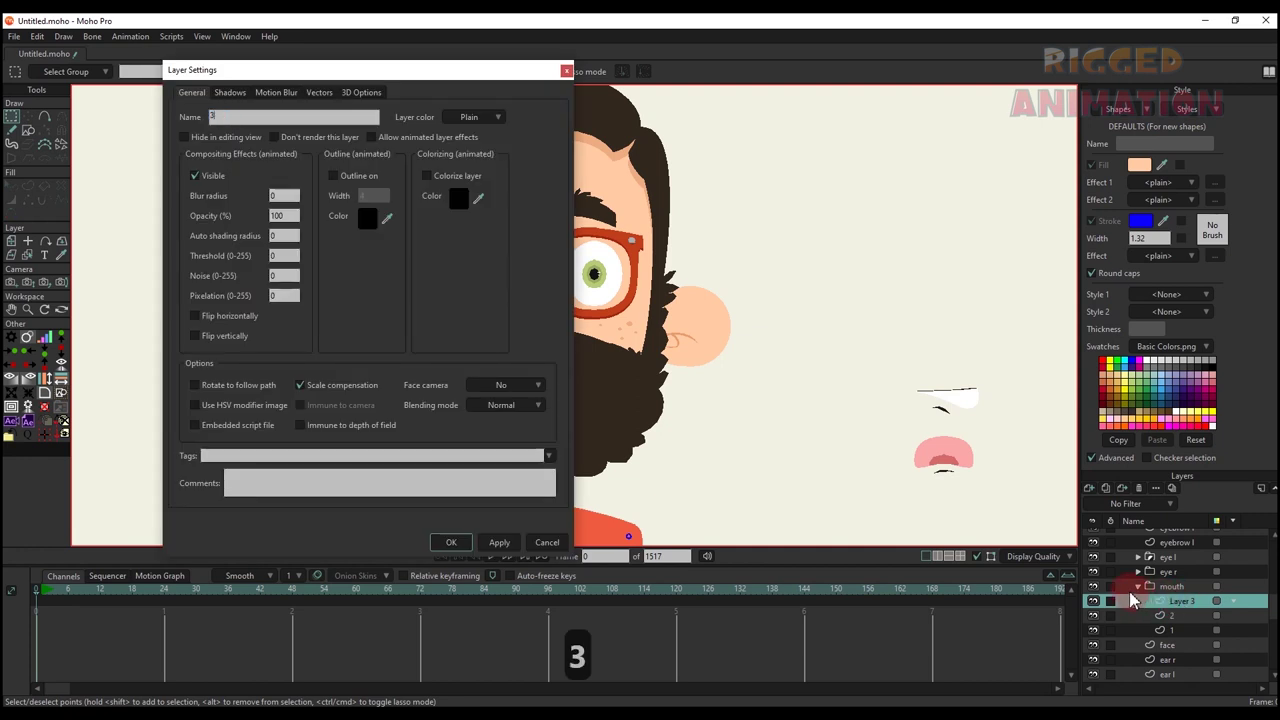
{"action": "key", "text": "Return"}
- Paste the thin toothed mouth shape into layer 3 and move it over the mouth on the beard
{"action": "key", "text": "ctrl+v"}
{"action": "scroll", "coordinate": [925, 398], "scroll_direction": "up", "scroll_amount": 3}
{"action": "mouse_move", "coordinate": [947, 308]}
{"action": "left_mouse_down"}
{"action": "mouse_move", "coordinate": [175, 378]}
{"action": "mouse_move", "coordinate": [249, 363]}
{"action": "left_mouse_up"}
- Cut the slanted smile mouth shape beside the character, including its chin line, from the boy.svg layer
{"action": "scroll", "coordinate": [771, 394], "scroll_direction": "down", "scroll_amount": 3}
{"action": "right_click", "coordinate": [885, 394], "text": "alt"}
{"action": "key", "text": "g"}
{"action": "left_click_drag", "start_coordinate": [790, 340], "coordinate": [940, 408]}
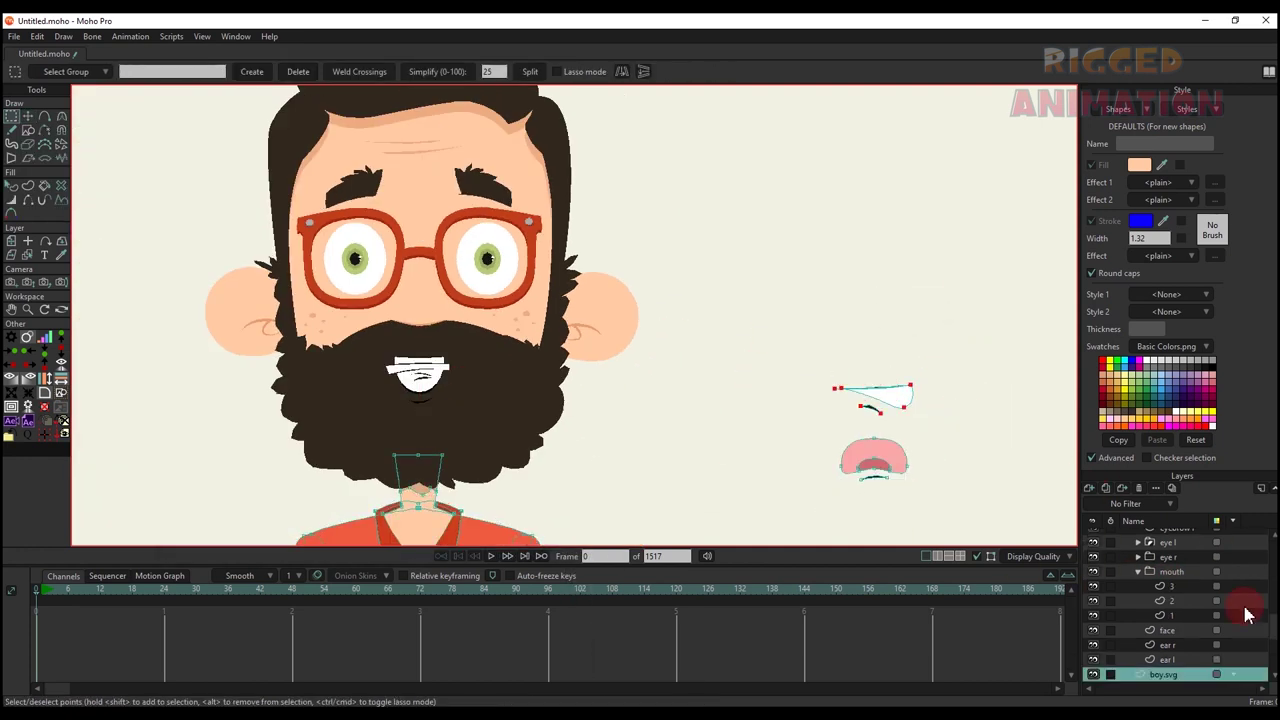
{"action": "key", "text": "ctrl+x"}
- Add a vector layer above layer 3 in the mouth group and name it 4
{"action": "left_click", "coordinate": [1160, 585]}
{"action": "left_click", "coordinate": [1089, 487]}
{"action": "left_click", "coordinate": [1172, 585]}
{"action": "double_click", "coordinate": [1174, 587]}
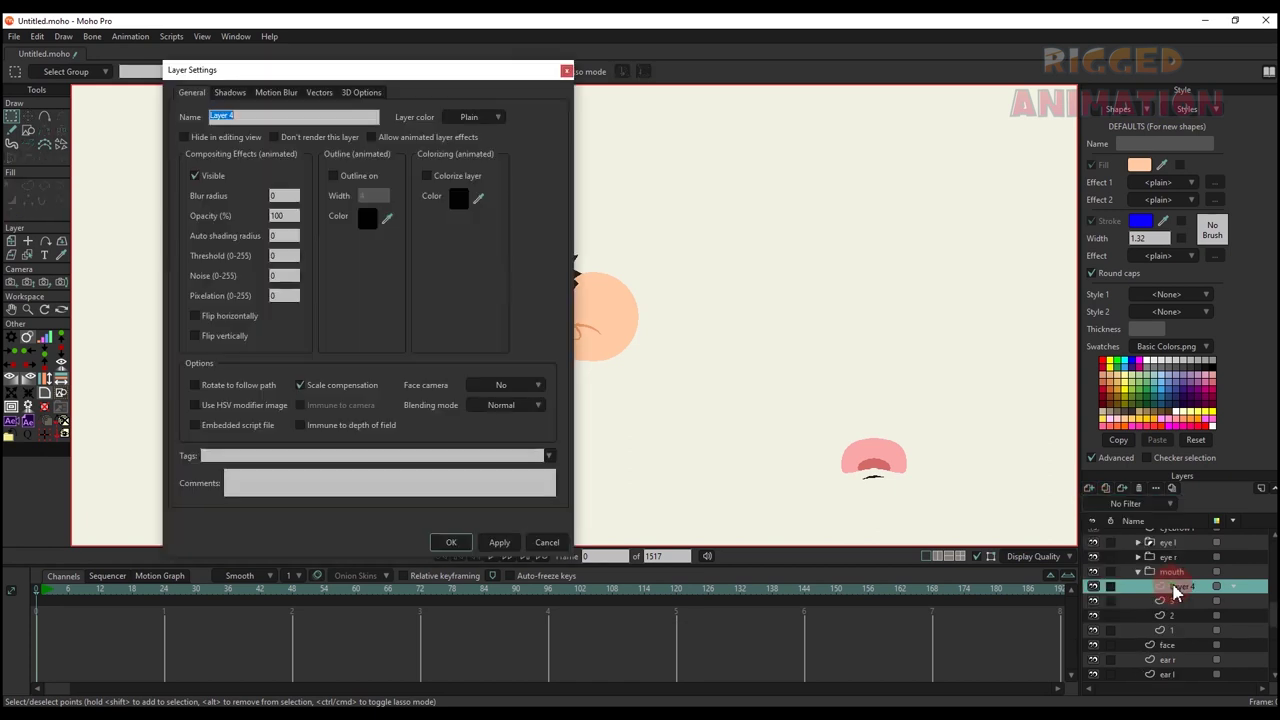
{"action": "type", "text": "4"}
{"action": "key", "text": "Return"}
- Paste the slanted smile into layer 4 and move it over the mouth on the beard
{"action": "key", "text": "ctrl+v"}
{"action": "scroll", "coordinate": [830, 412], "scroll_direction": "up", "scroll_amount": 3}
{"action": "left_click_drag", "start_coordinate": [1020, 405], "coordinate": [244, 382]}
- Cut the remaining pink mouth shape beside the character from the boy.svg layer
{"action": "scroll", "coordinate": [343, 370], "scroll_direction": "down", "scroll_amount": 3}
{"action": "right_click", "coordinate": [624, 430], "text": "alt"}
{"action": "key", "text": "g"}
{"action": "left_click_drag", "start_coordinate": [534, 386], "coordinate": [702, 502]}
{"action": "key", "text": "ctrl+x"}
- Add a vector layer above layer 4 in the mouth group and name it 5
{"action": "left_click", "coordinate": [1088, 488]}
{"action": "left_click", "coordinate": [1157, 562]}
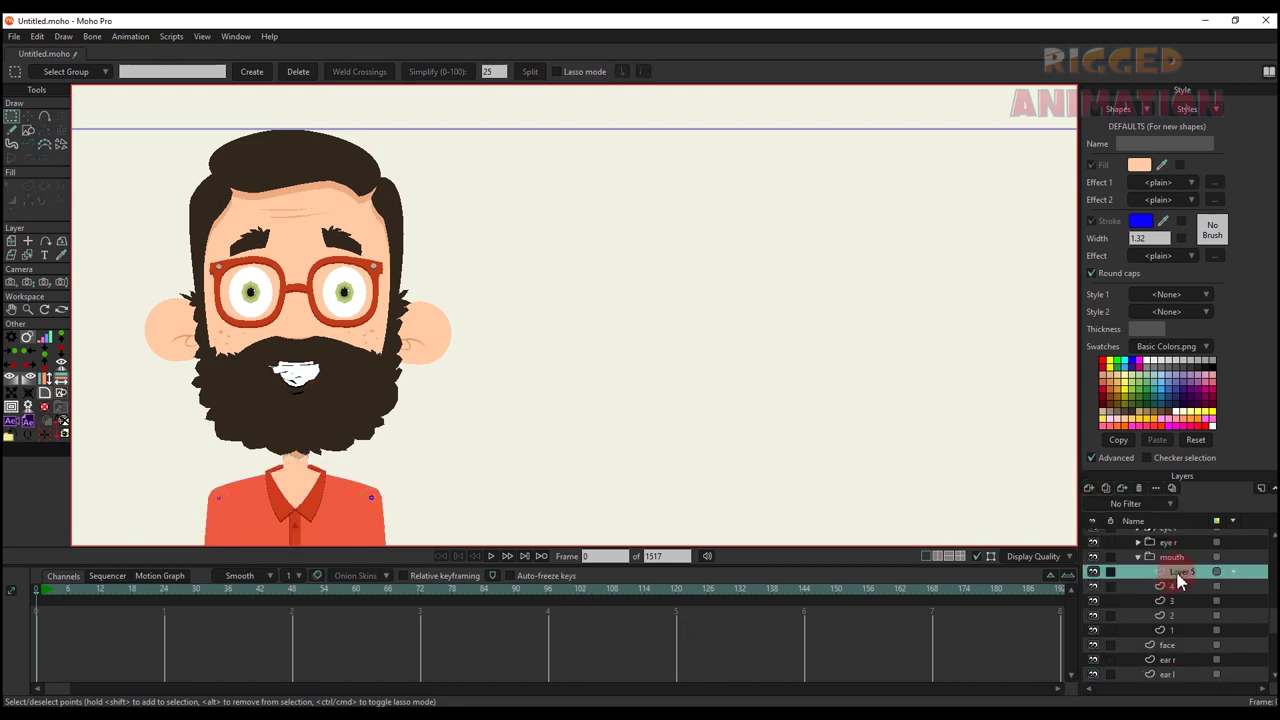
{"action": "double_click", "coordinate": [1155, 571]}
{"action": "type", "text": "4"}
{"action": "key", "text": "Return"}
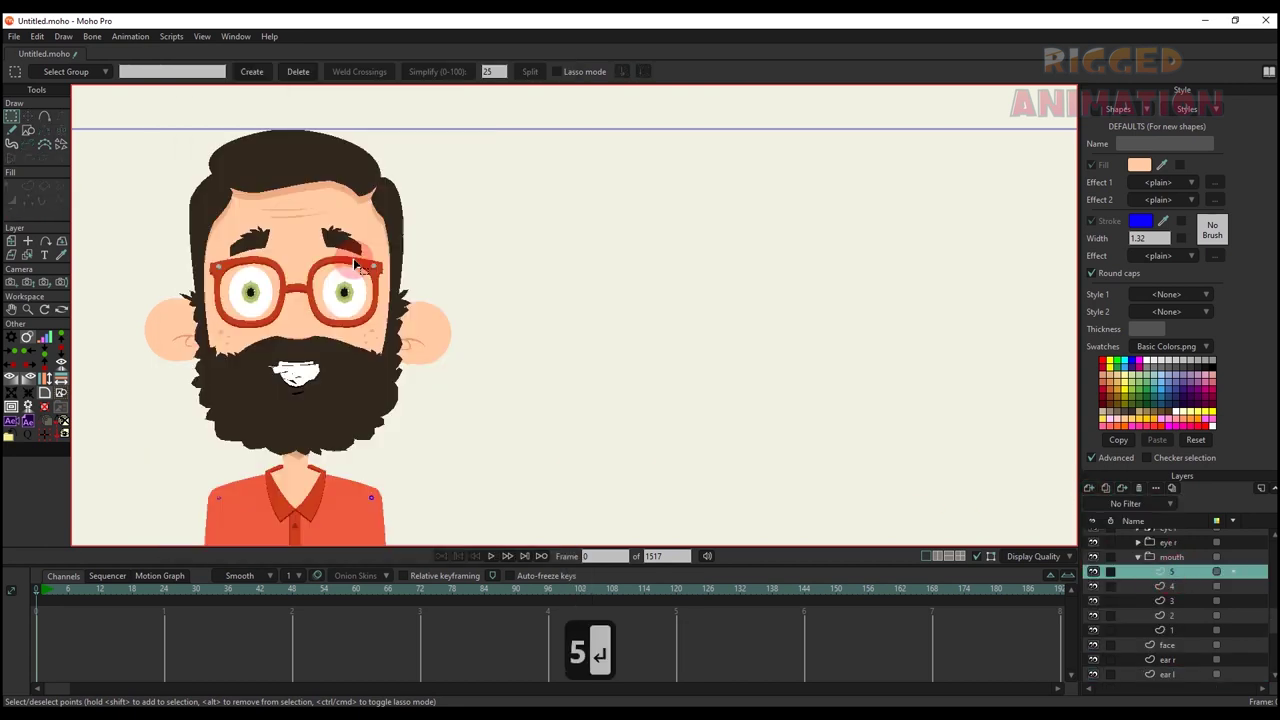
- Paste the pink mouth shape into layer 5 and move it over the mouth on the beard
{"action": "key", "text": "ctrl+v"}
{"action": "scroll", "coordinate": [734, 366], "scroll_direction": "up", "scroll_amount": 5}
{"action": "left_click_drag", "start_coordinate": [920, 365], "coordinate": [310, 275]}
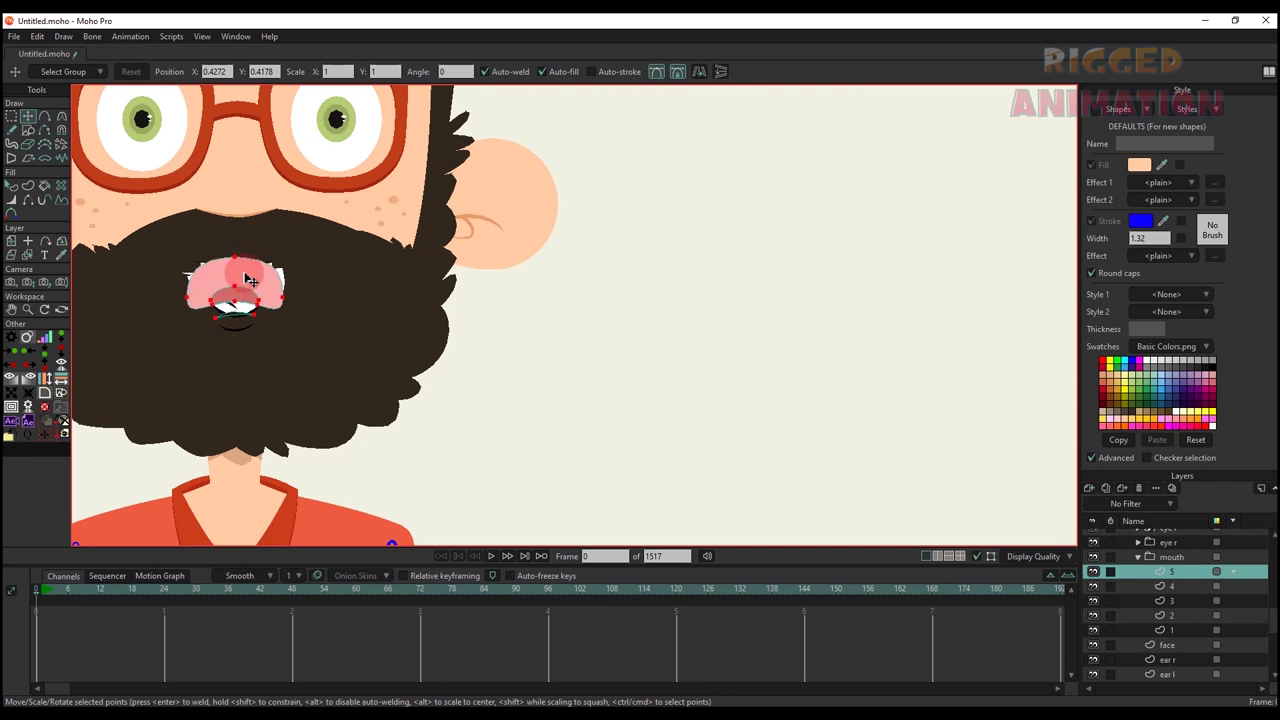
{"action": "scroll", "coordinate": [310, 275], "scroll_direction": "down", "scroll_amount": 4}
- Convert the mouth group to a switch layer and make mouth shape 1 the displayed one
{"action": "left_click", "coordinate": [1170, 557]}
{"action": "right_click", "coordinate": [1173, 563]}
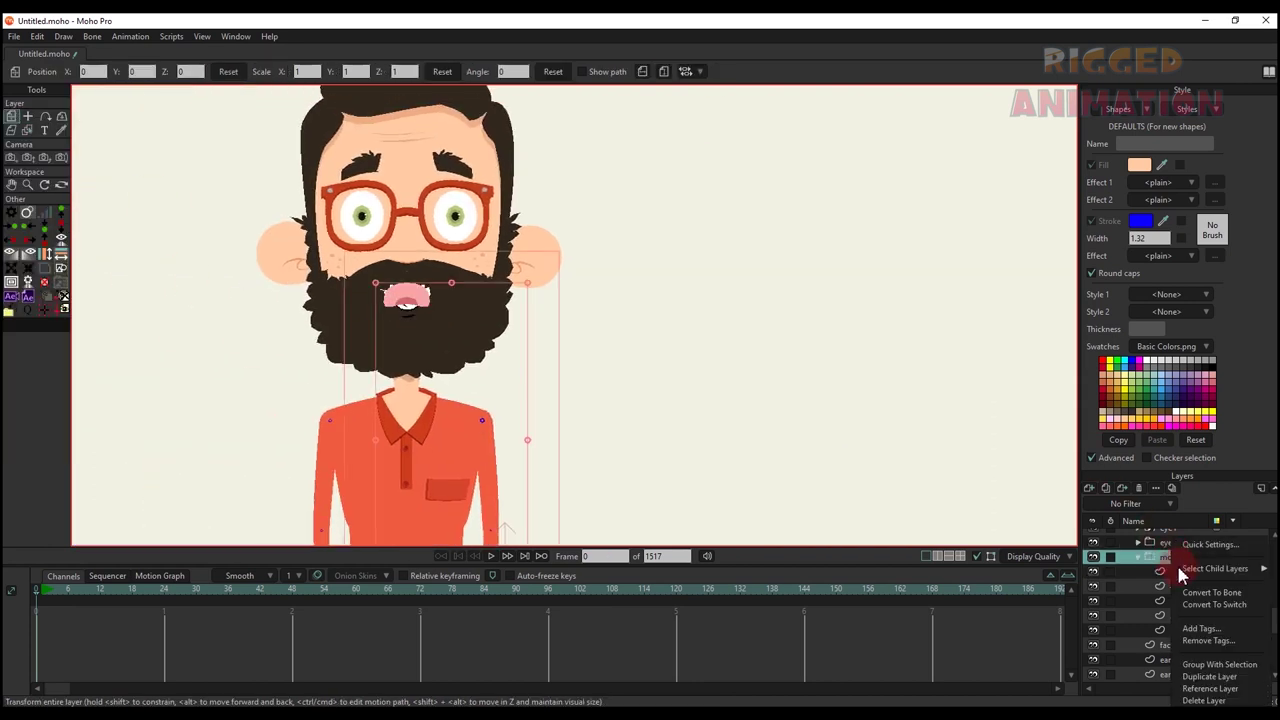
{"action": "left_click", "coordinate": [1220, 606]}
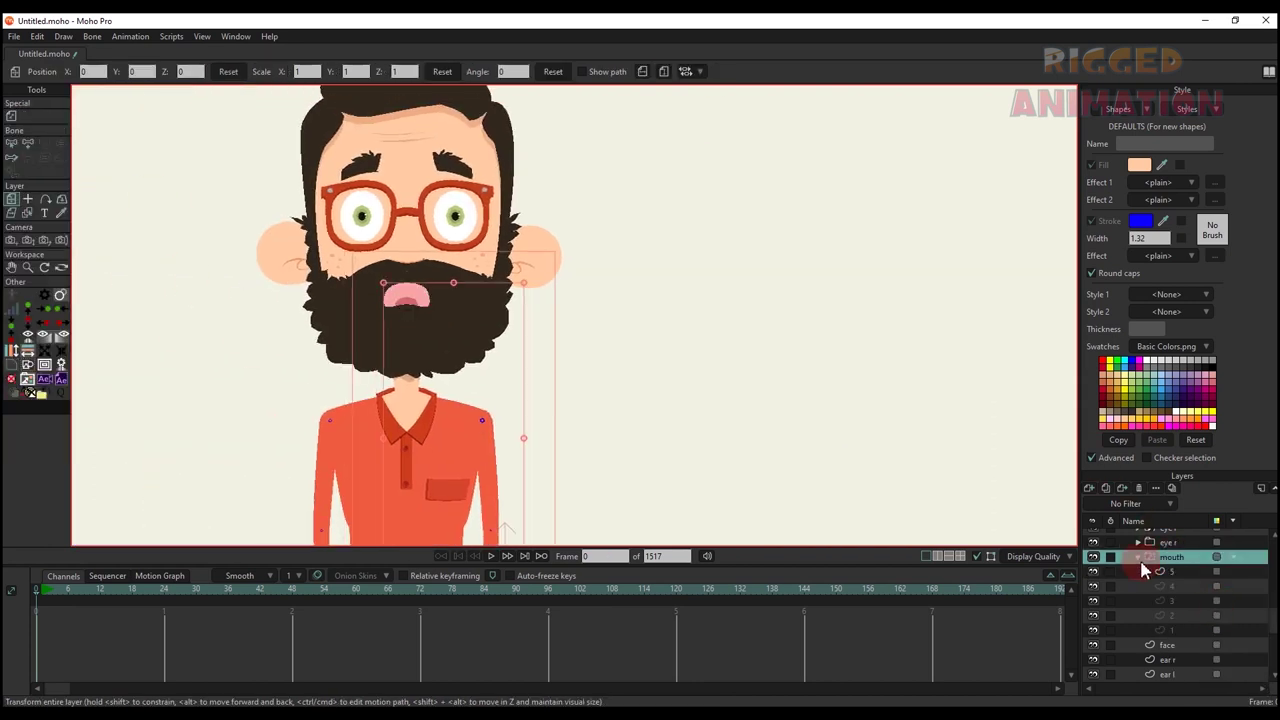
{"action": "right_click", "coordinate": [1170, 562]}
{"action": "left_click", "coordinate": [1181, 604]}
- Set the origin of the mouth switch layer at the centre of the open mouth
{"action": "scroll", "coordinate": [400, 309], "scroll_direction": "up", "scroll_amount": 6}
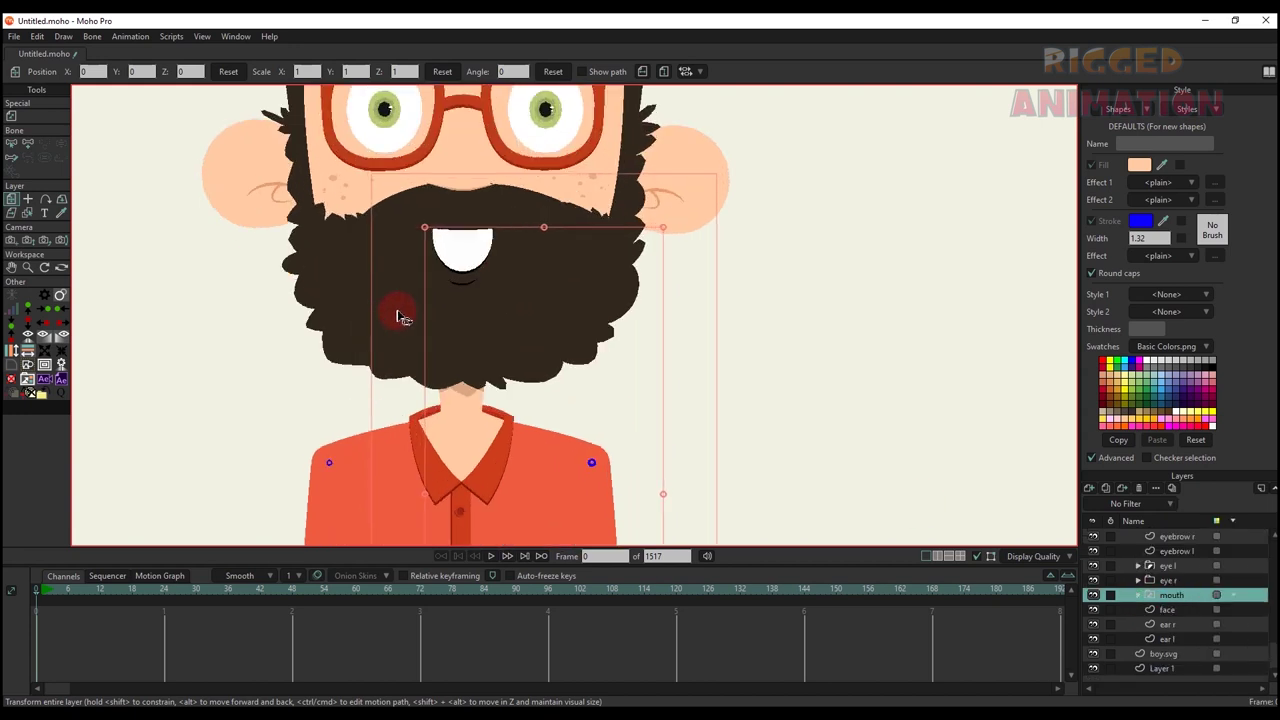
{"action": "key", "text": "0"}
{"action": "left_click", "coordinate": [560, 319]}
{"action": "scroll", "coordinate": [563, 321], "scroll_direction": "down", "scroll_amount": 5}
{"action": "scroll", "coordinate": [563, 333], "scroll_direction": "up", "scroll_amount": 6}
{"action": "key", "text": "m"}
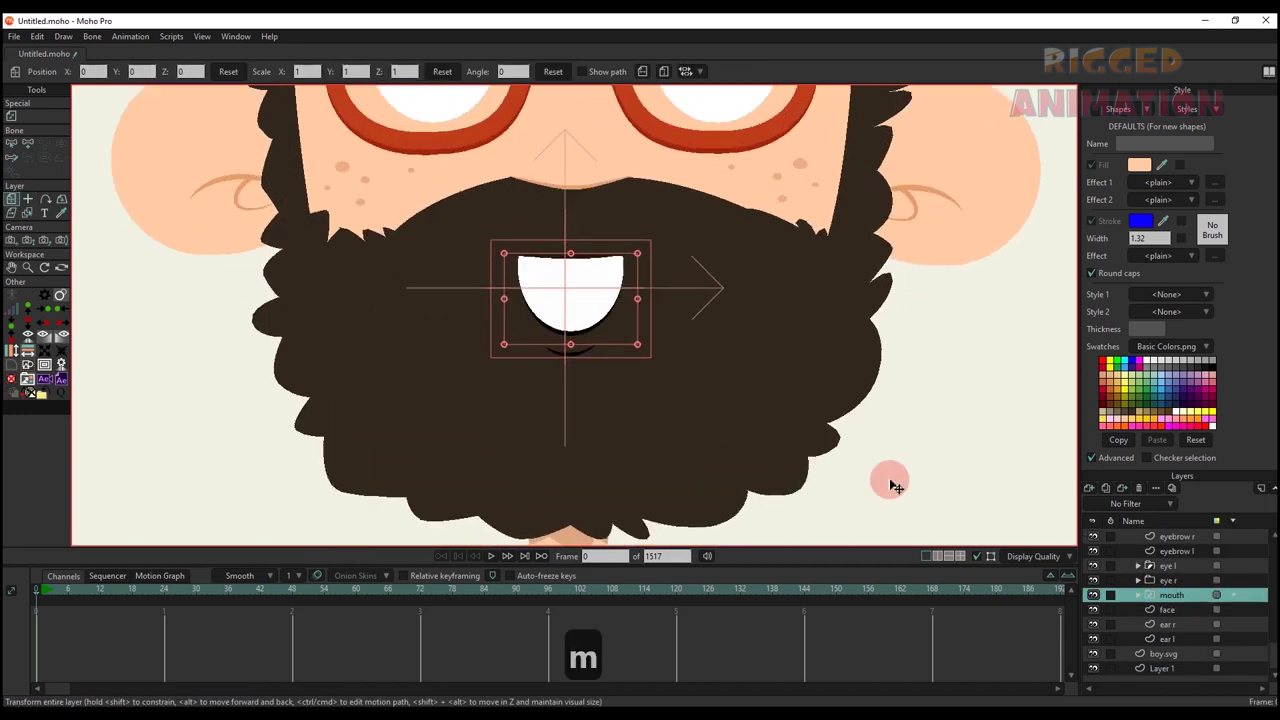
- Preview mouth shapes 1 to 5 of the mouth switch layer one by one and check how each sits on the beard
{"action": "left_click", "coordinate": [1171, 610]}
{"action": "left_click", "coordinate": [1171, 625]}
{"action": "scroll", "coordinate": [762, 356], "scroll_direction": "down", "scroll_amount": 5}
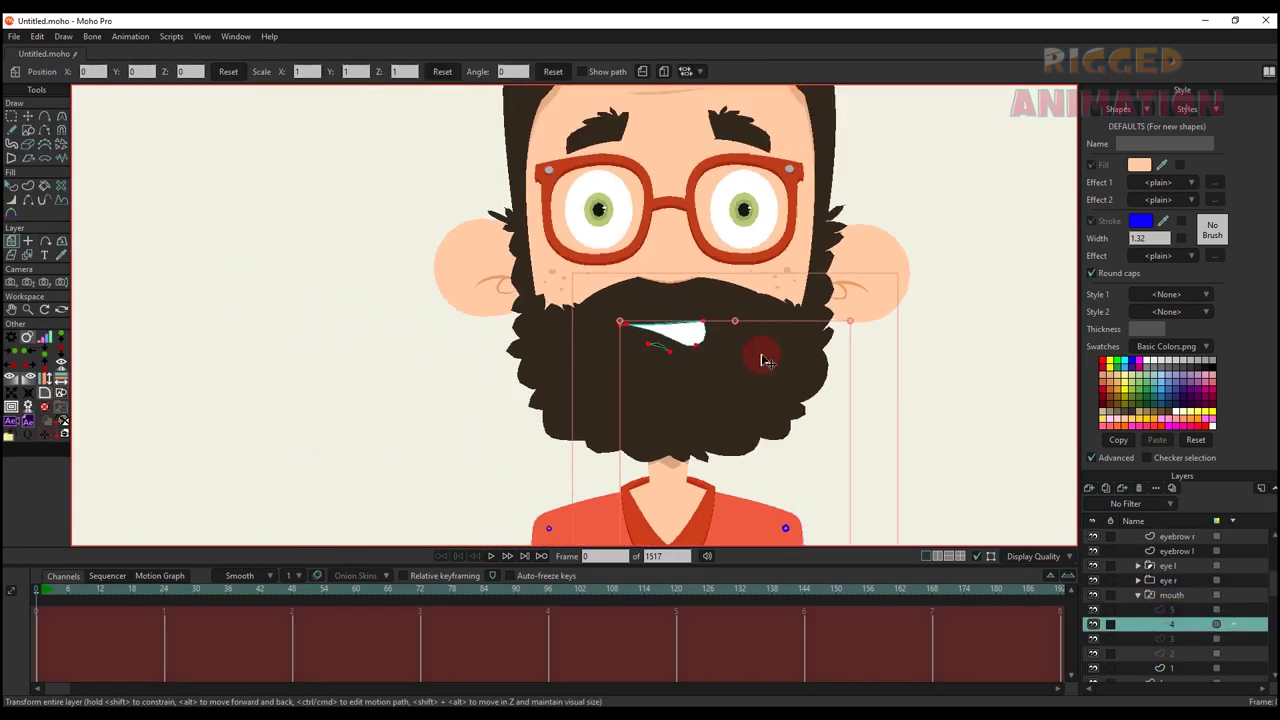
{"action": "left_click_drag", "start_coordinate": [762, 356], "coordinate": [761, 415]}
{"action": "left_click", "coordinate": [1169, 640]}
{"action": "left_click", "coordinate": [1177, 653]}
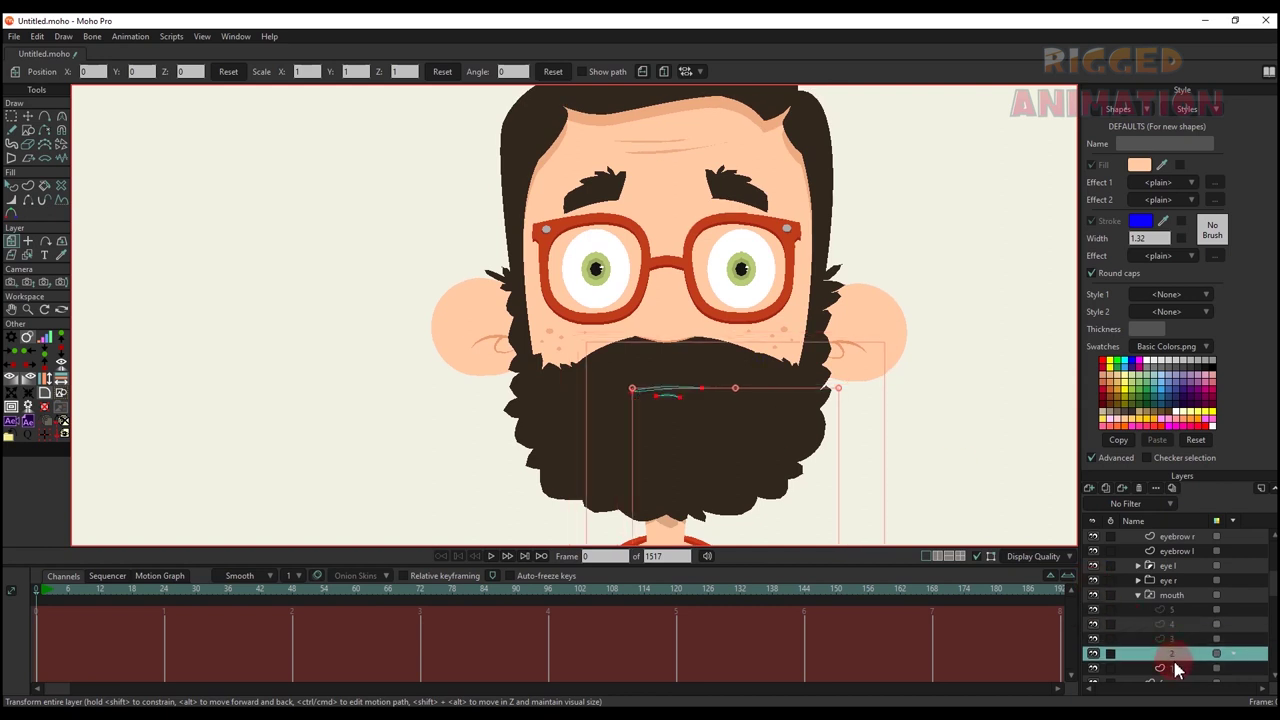
{"action": "left_click", "coordinate": [1177, 668]}
{"action": "key", "text": "q"}
{"action": "left_click", "coordinate": [1167, 622]}
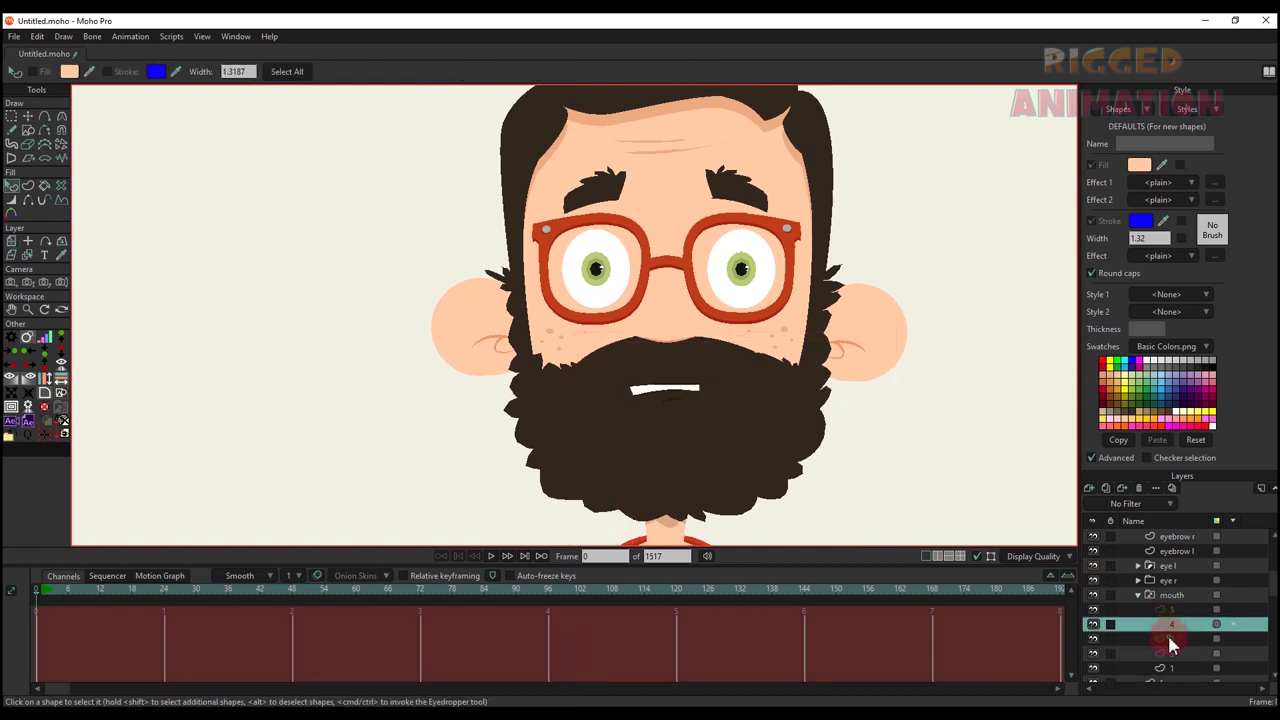
{"action": "left_click", "coordinate": [1169, 639]}
{"action": "left_click", "coordinate": [1174, 652]}
{"action": "left_click", "coordinate": [1174, 667]}
{"action": "left_click", "coordinate": [1172, 653]}
{"action": "left_click", "coordinate": [1170, 638]}
{"action": "left_click", "coordinate": [1169, 624]}
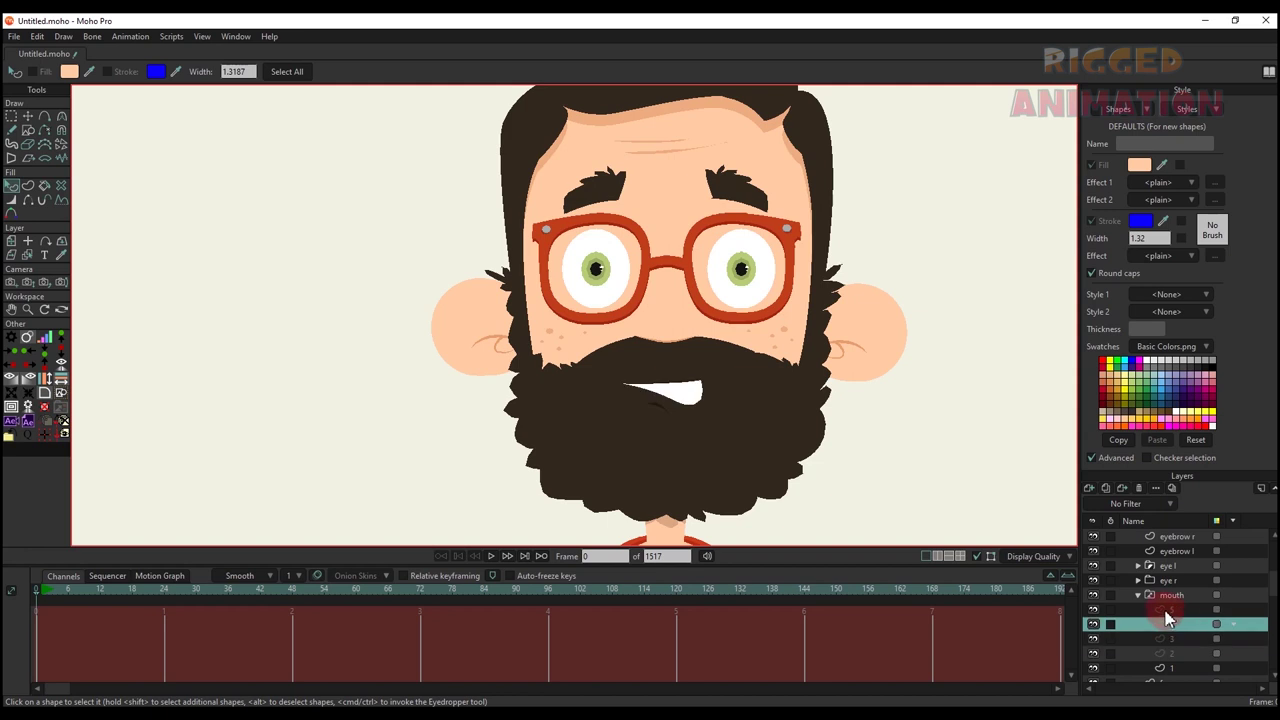
{"action": "left_click", "coordinate": [1169, 609]}
{"action": "left_click", "coordinate": [1170, 595]}
{"action": "scroll", "coordinate": [602, 318], "scroll_direction": "down", "scroll_amount": 7}
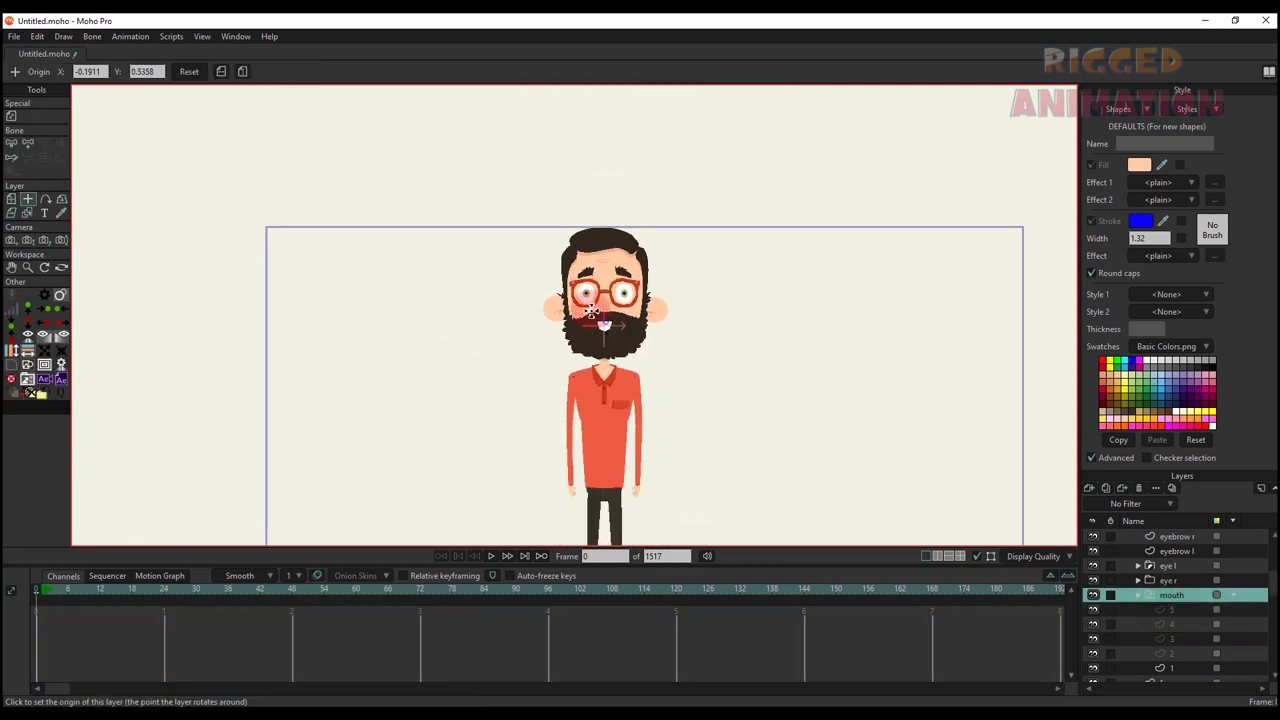
- Cut the upper sleeve of the arm on the picture's left side from the boy.svg layer
{"action": "scroll", "coordinate": [602, 328], "scroll_direction": "up", "scroll_amount": 4}
{"action": "right_click", "coordinate": [616, 450], "text": "alt"}
{"action": "key", "text": "g"}
{"action": "scroll", "coordinate": [617, 451], "scroll_direction": "up", "scroll_amount": 4}
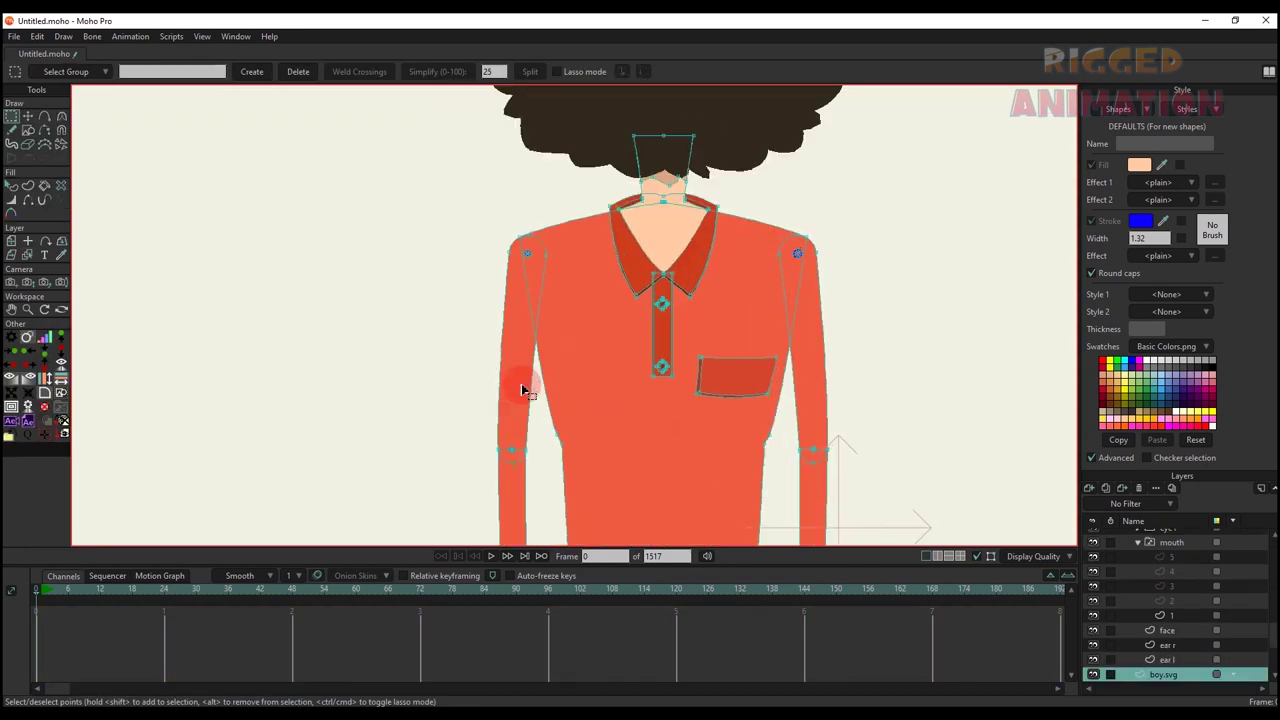
{"action": "left_click", "coordinate": [513, 379]}
{"action": "key", "text": "ctrl+x"}
- Collapse the head group and add a new vector layer directly above boy.svg
{"action": "scroll", "coordinate": [1156, 587], "scroll_direction": "up", "scroll_amount": 3}
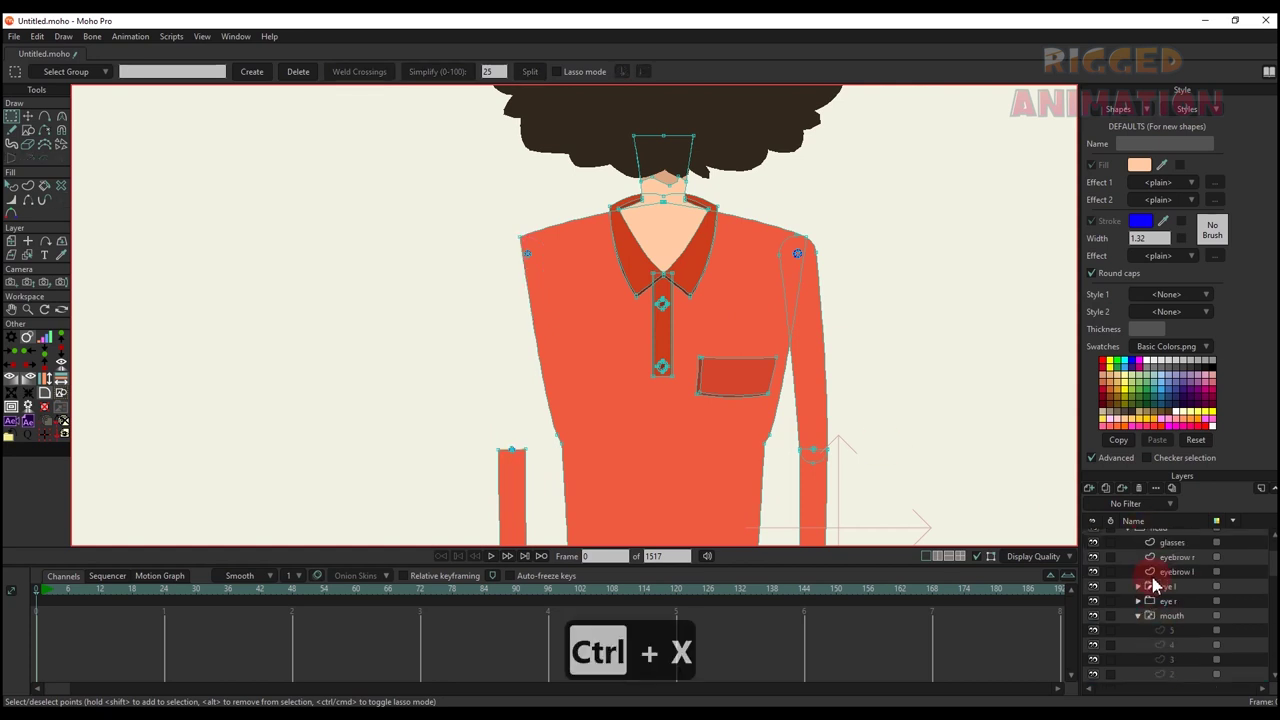
{"action": "left_click", "coordinate": [1137, 626]}
{"action": "left_click", "coordinate": [1128, 537]}
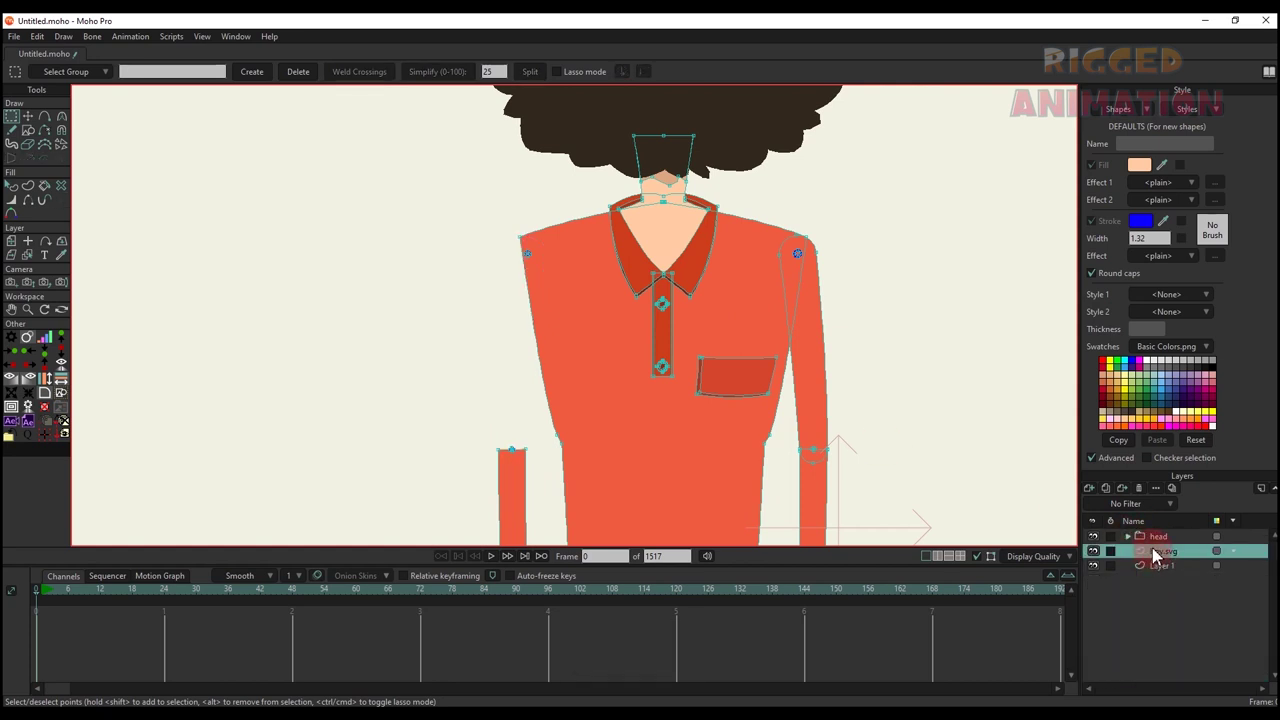
{"action": "left_click", "coordinate": [1089, 488]}
{"action": "left_click", "coordinate": [1110, 510]}
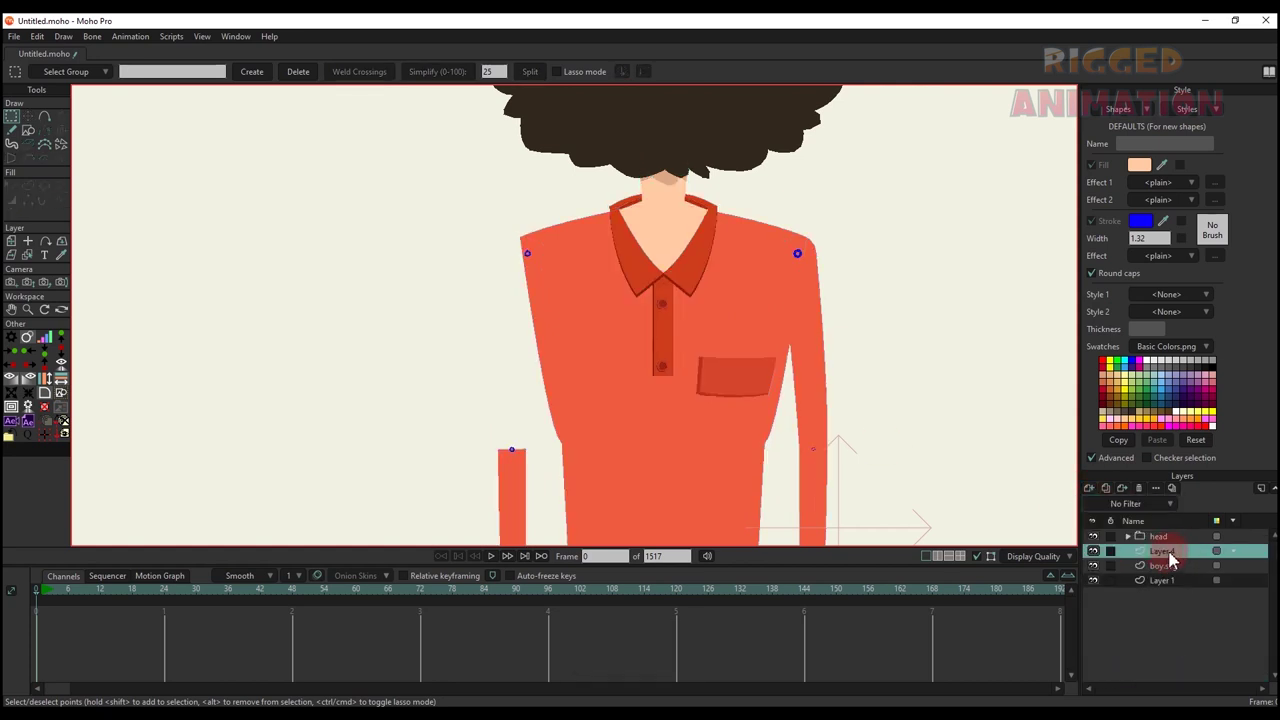
- Group the new vector layer by itself and name the group hand l
{"action": "right_click", "coordinate": [1169, 554]}
{"action": "left_click", "coordinate": [1203, 615]}
{"action": "double_click", "coordinate": [1161, 554]}
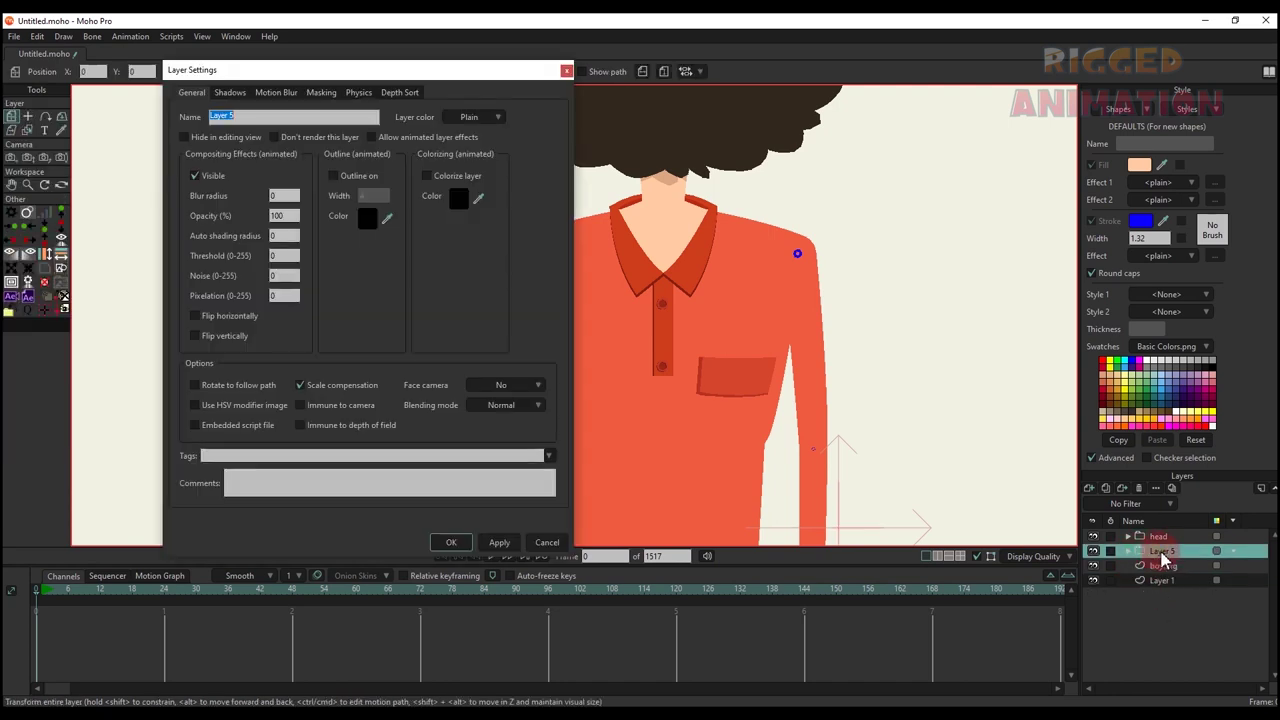
{"action": "type", "text": "sd"}
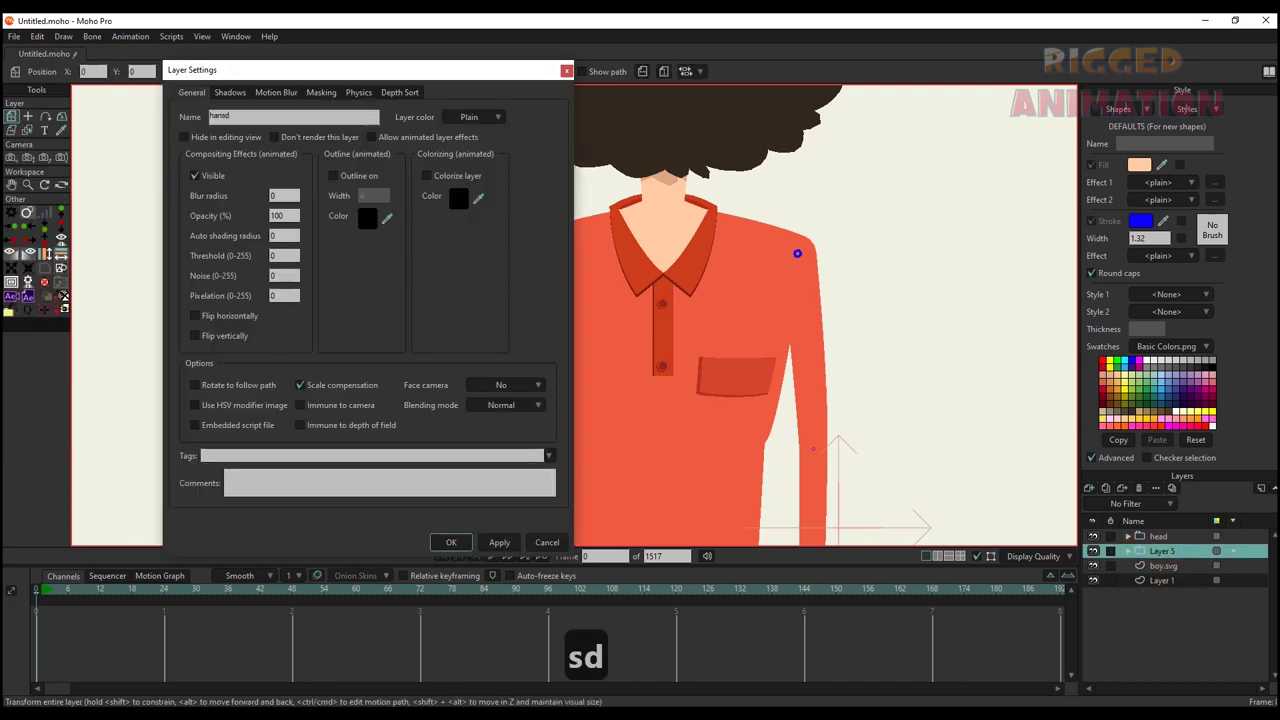
{"action": "key", "text": "BackSpace"}
{"action": "key", "text": "BackSpace"}
{"action": "type", "text": "d"}
{"action": "key", "text": "Return"}
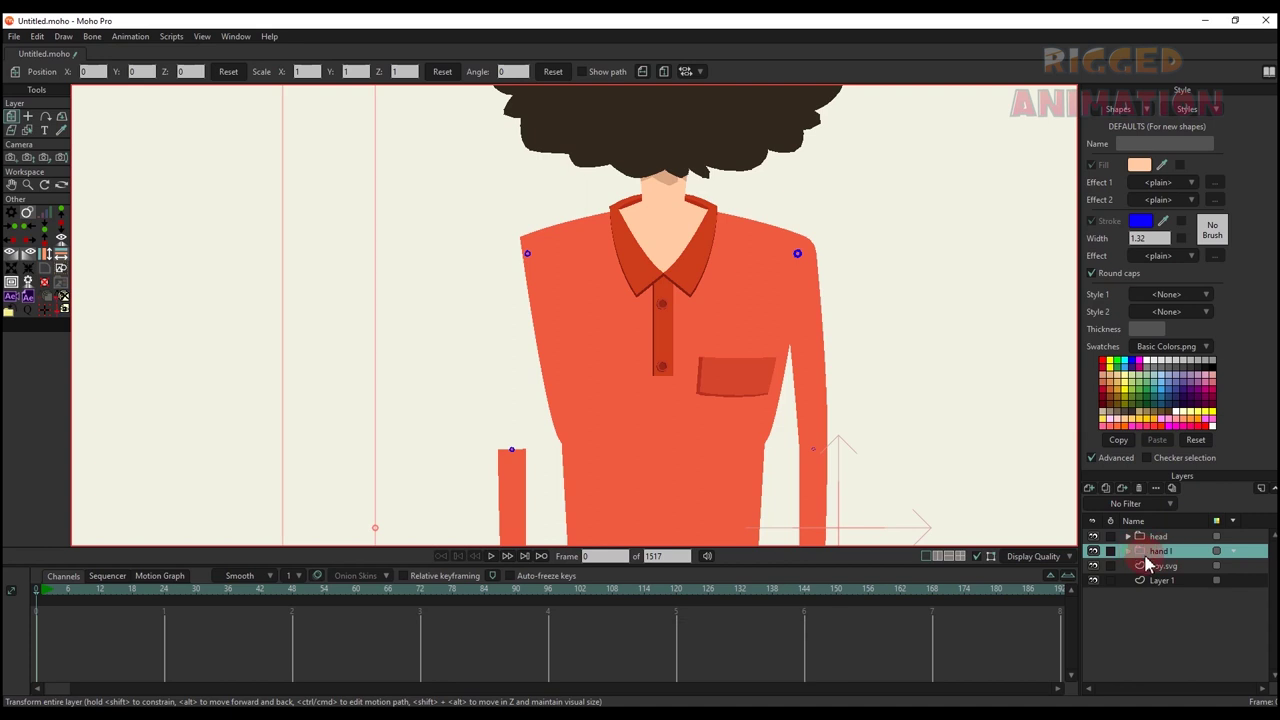
- Expand the hand l group and paste the upper sleeve into its Layer 4
{"action": "left_click", "coordinate": [1128, 551]}
{"action": "left_click", "coordinate": [1166, 566]}
{"action": "scroll", "coordinate": [508, 312], "scroll_direction": "down", "scroll_amount": 5}
{"action": "key", "text": "ctrl+v"}
- Cut the lower sleeve of the same arm from the boy.svg layer
{"action": "scroll", "coordinate": [543, 382], "scroll_direction": "up", "scroll_amount": 5}
{"action": "right_click", "coordinate": [497, 443], "text": "alt"}
{"action": "left_click_drag", "start_coordinate": [497, 443], "coordinate": [511, 346]}
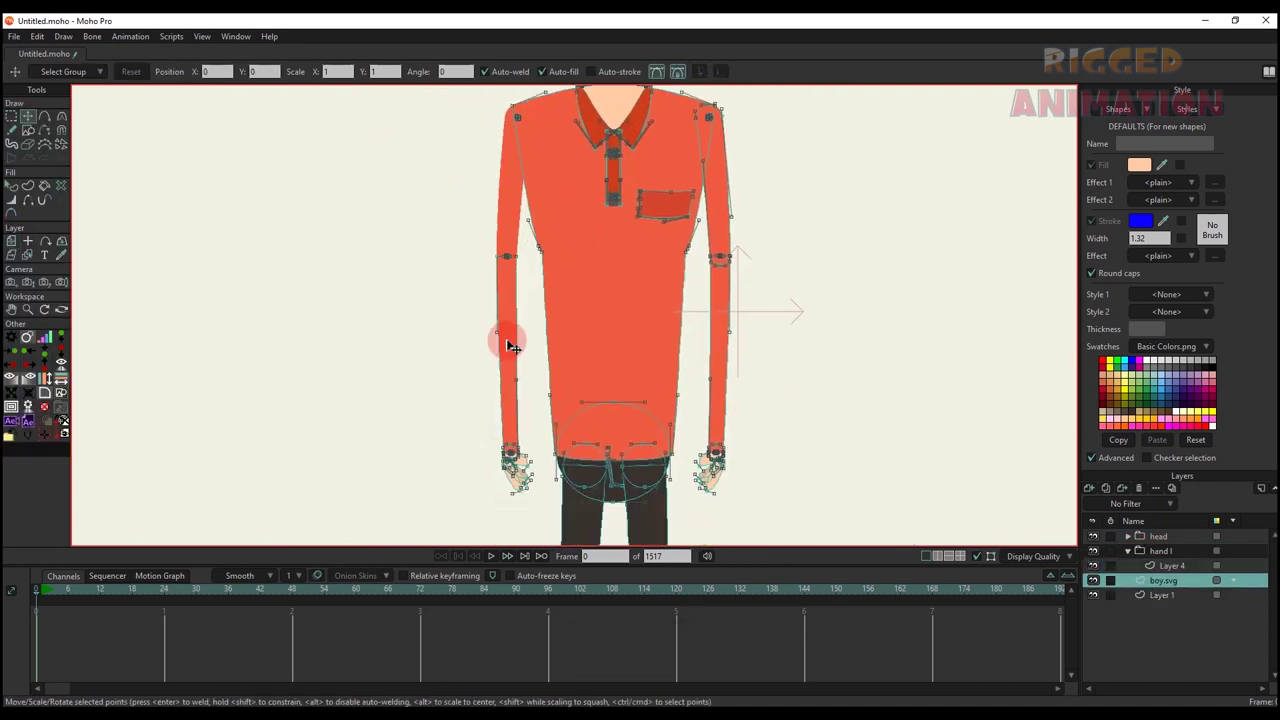
{"action": "key", "text": "t"}
{"action": "left_click", "coordinate": [506, 340]}
{"action": "key", "text": "ctrl+x"}
- Add a vector layer above Layer 4 in the hand l group and paste the lower sleeve into it
{"action": "left_click", "coordinate": [1125, 567]}
{"action": "left_click", "coordinate": [1089, 488]}
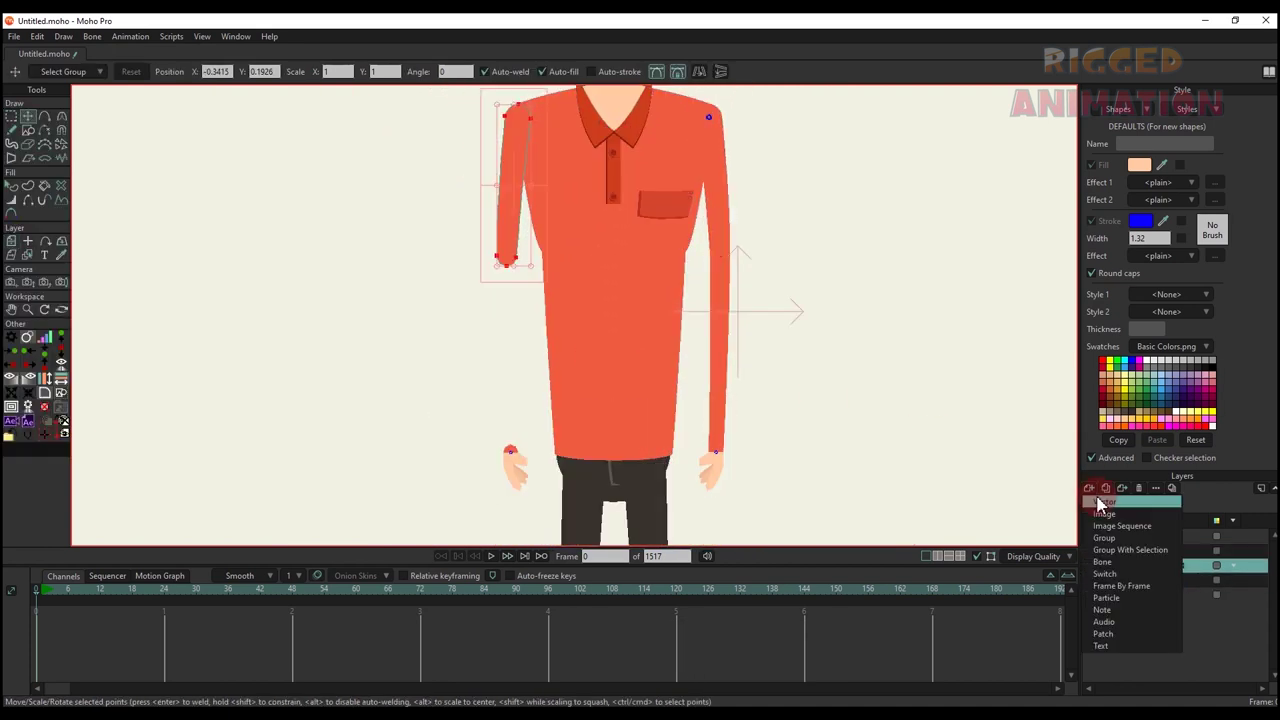
{"action": "left_click", "coordinate": [1110, 522]}
{"action": "key", "text": "ctrl+v"}
- Select the whole hand with its wrist circle at the end of that arm and cut it from the boy.svg layer
{"action": "scroll", "coordinate": [531, 464], "scroll_direction": "up", "scroll_amount": 6}
{"action": "right_click", "coordinate": [490, 480], "text": "alt"}
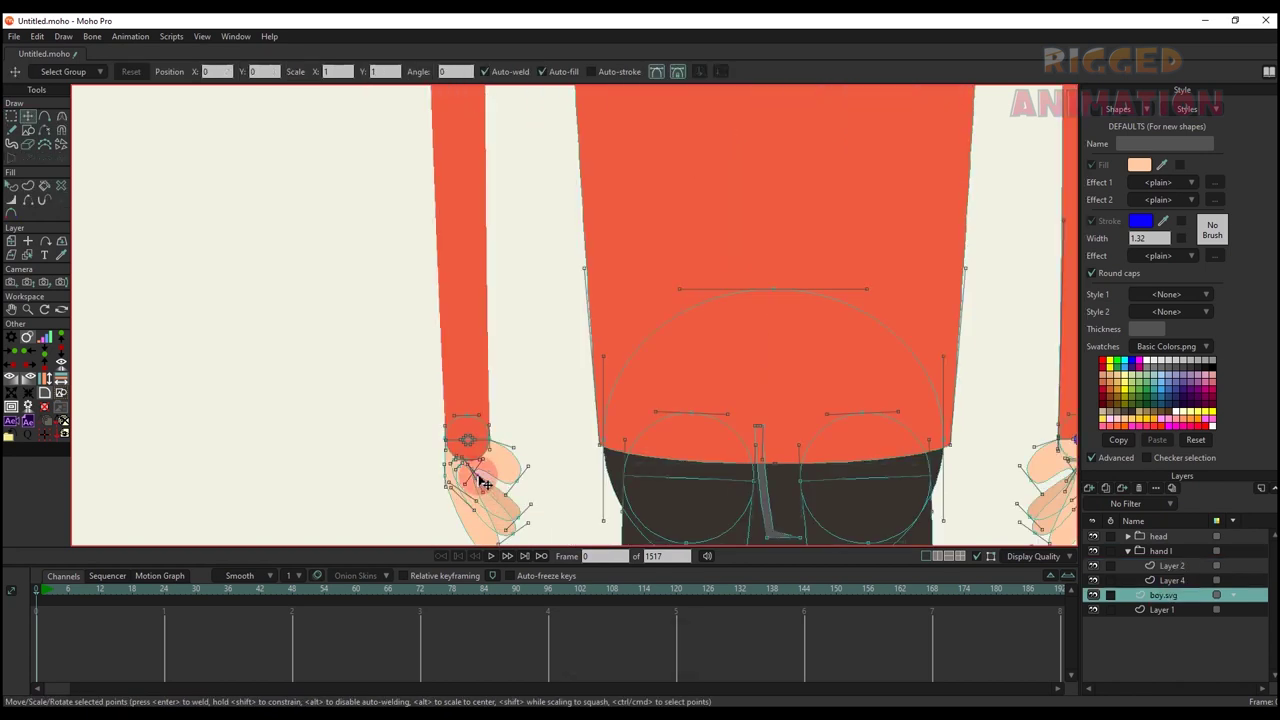
{"action": "scroll", "coordinate": [480, 476], "scroll_direction": "up", "scroll_amount": 3}
{"action": "left_click_drag", "start_coordinate": [480, 476], "coordinate": [499, 377]}
{"action": "scroll", "coordinate": [452, 305], "scroll_direction": "down", "scroll_amount": 3}
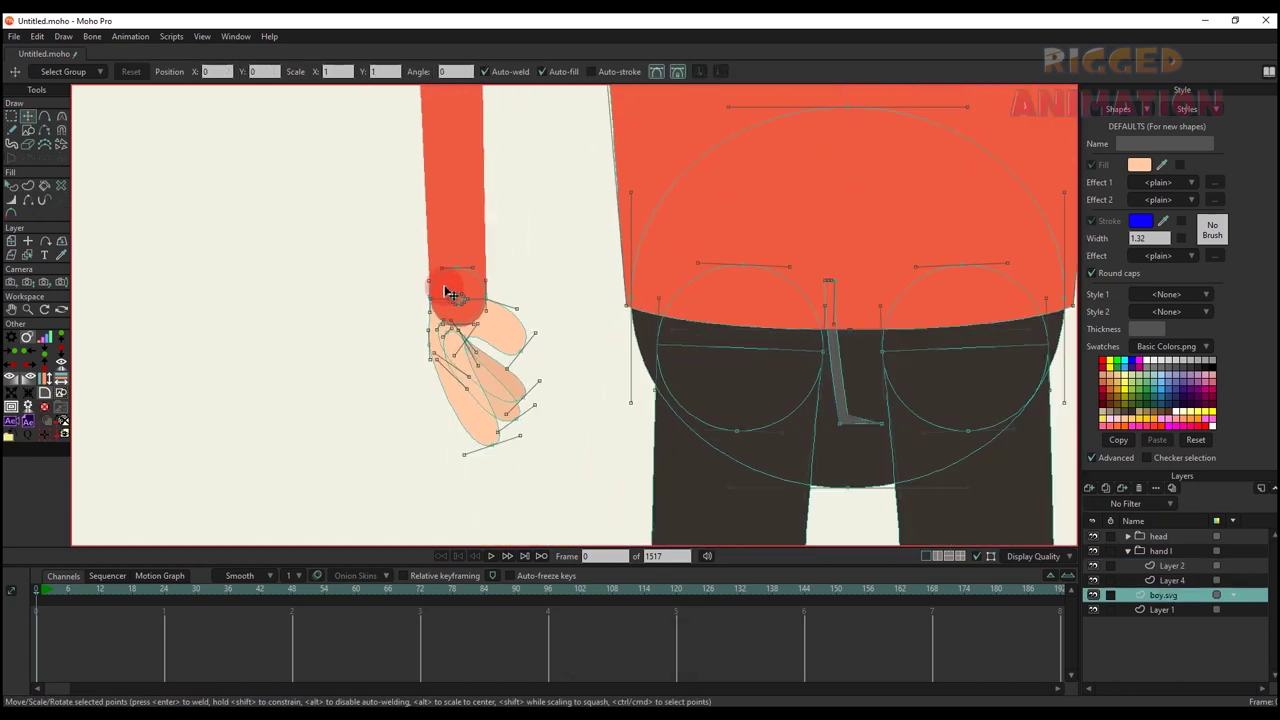
{"action": "key", "text": "g"}
{"action": "left_click_drag", "start_coordinate": [365, 212], "coordinate": [563, 423]}
{"action": "key", "text": "ctrl+x"}
- Add a vector layer above Layer 2 in the hand l group and paste the hand into it
{"action": "left_click", "coordinate": [1136, 565]}
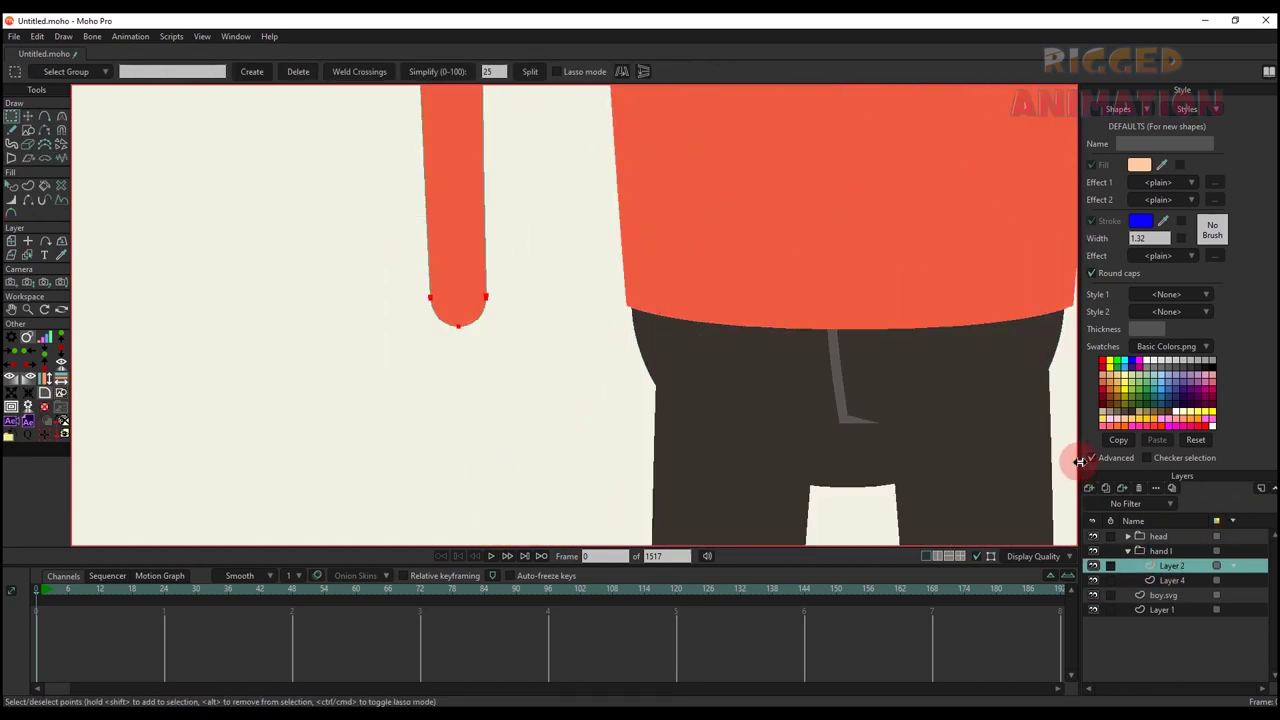
{"action": "left_click", "coordinate": [1089, 487]}
{"action": "left_click", "coordinate": [1125, 515]}
{"action": "key", "text": "ctrl+v"}
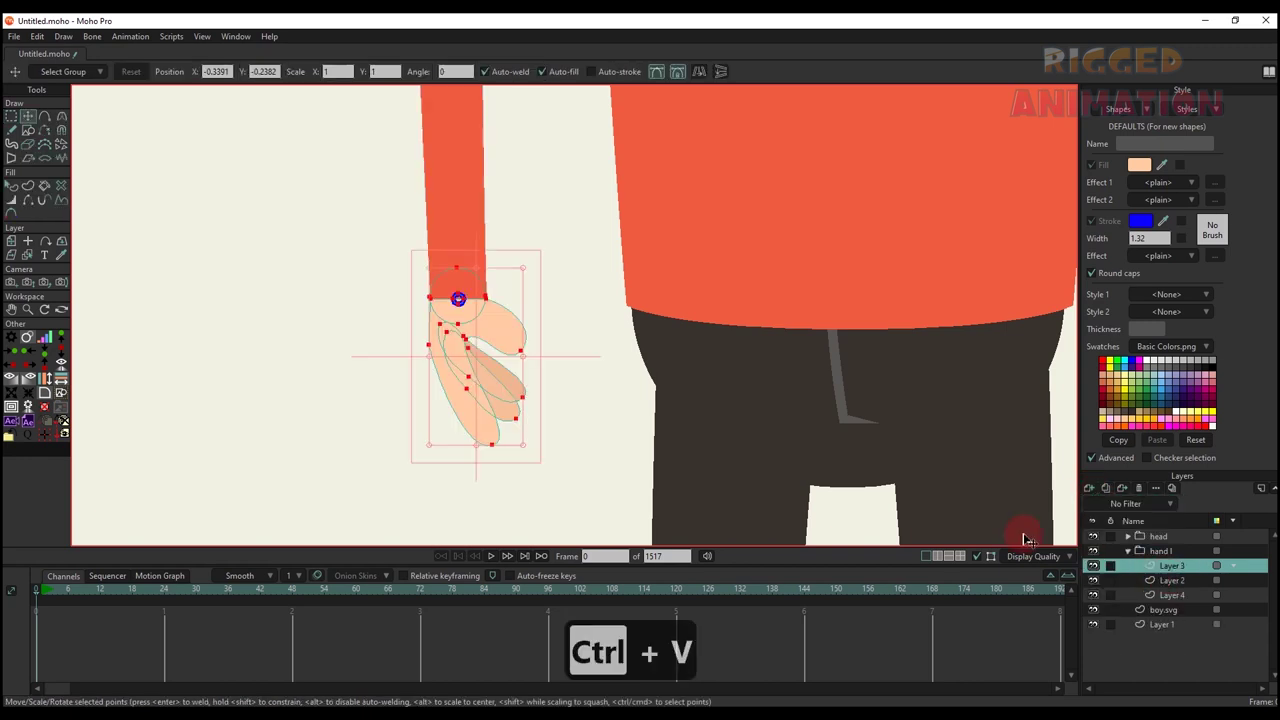
- Recolour the orange wrist circle in Layer 3 with the hand's skin colour
{"action": "scroll", "coordinate": [430, 290], "scroll_direction": "up", "scroll_amount": 4}
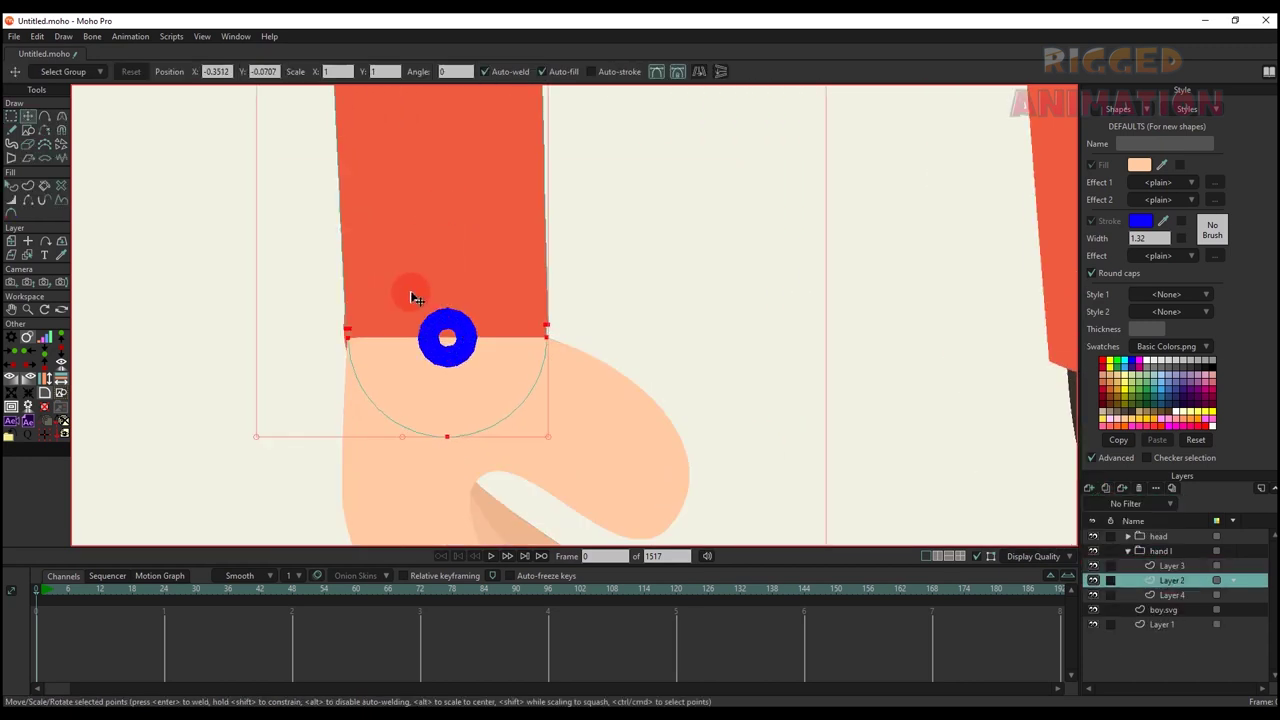
{"action": "key", "text": "q"}
{"action": "scroll", "coordinate": [380, 323], "scroll_direction": "up", "scroll_amount": 2}
{"action": "left_click", "coordinate": [381, 321]}
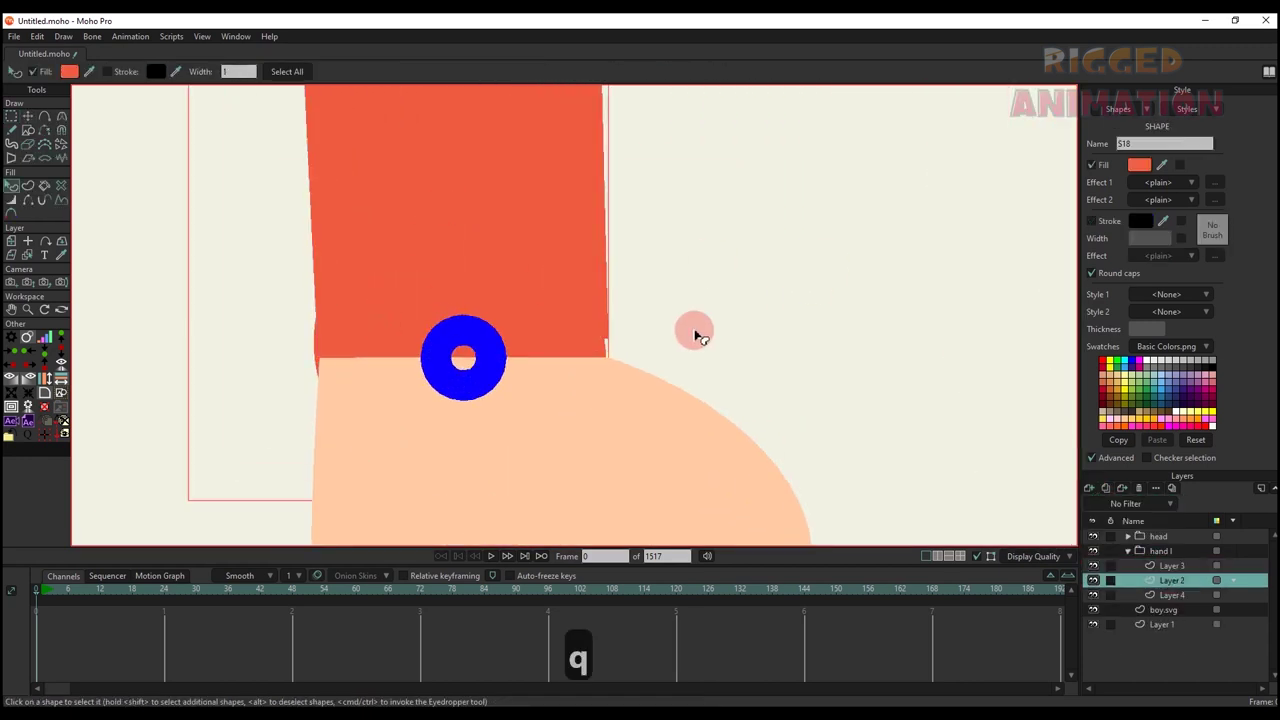
{"action": "left_click", "coordinate": [1160, 567]}
{"action": "left_click", "coordinate": [567, 355]}
{"action": "left_click_drag", "start_coordinate": [1162, 165], "coordinate": [672, 400]}
{"action": "key", "text": "Return"}
{"action": "scroll", "coordinate": [545, 265], "scroll_direction": "down", "scroll_amount": 4}
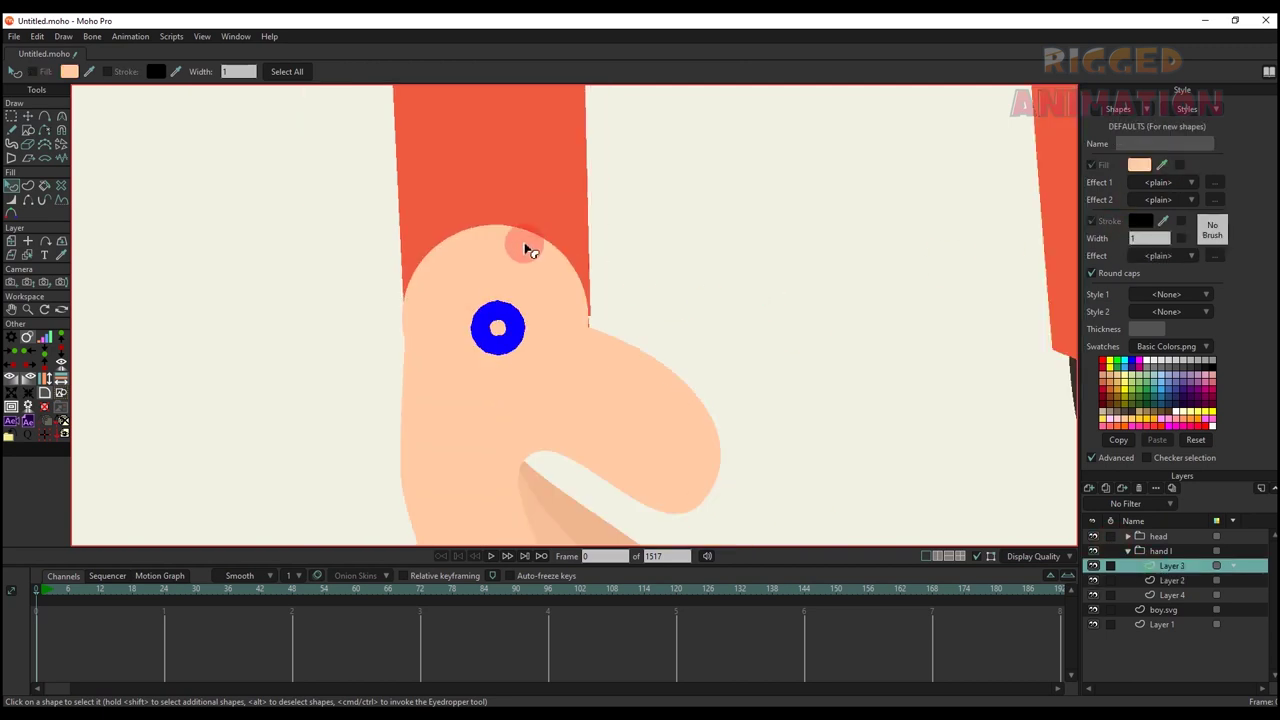
- Move Layer 2 above Layer 3 and delete the points of the lower sleeve's rounded end so it finishes straight at the wrist
{"action": "left_click_drag", "start_coordinate": [526, 249], "coordinate": [581, 292]}
{"action": "left_click_drag", "start_coordinate": [1176, 595], "coordinate": [1176, 598]}
{"action": "left_click", "coordinate": [566, 406]}
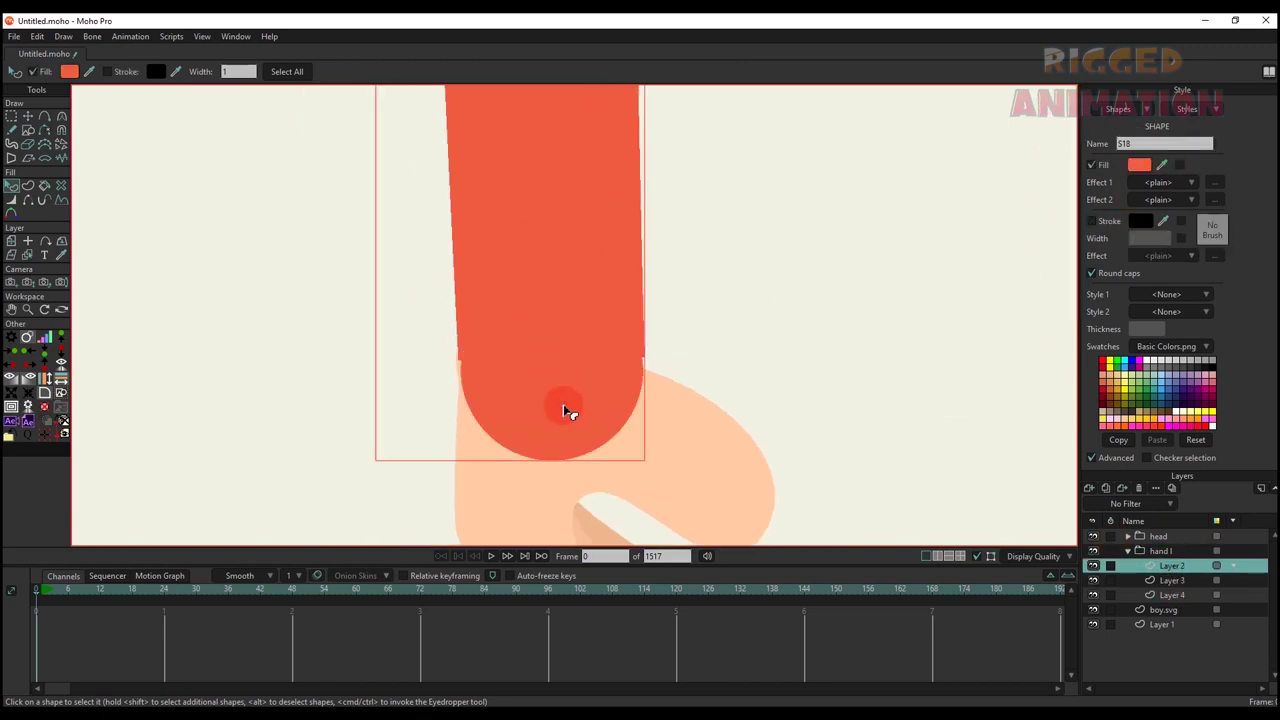
{"action": "key", "text": "g"}
{"action": "key", "text": "Delete"}
{"action": "scroll", "coordinate": [451, 371], "scroll_direction": "up", "scroll_amount": 3}
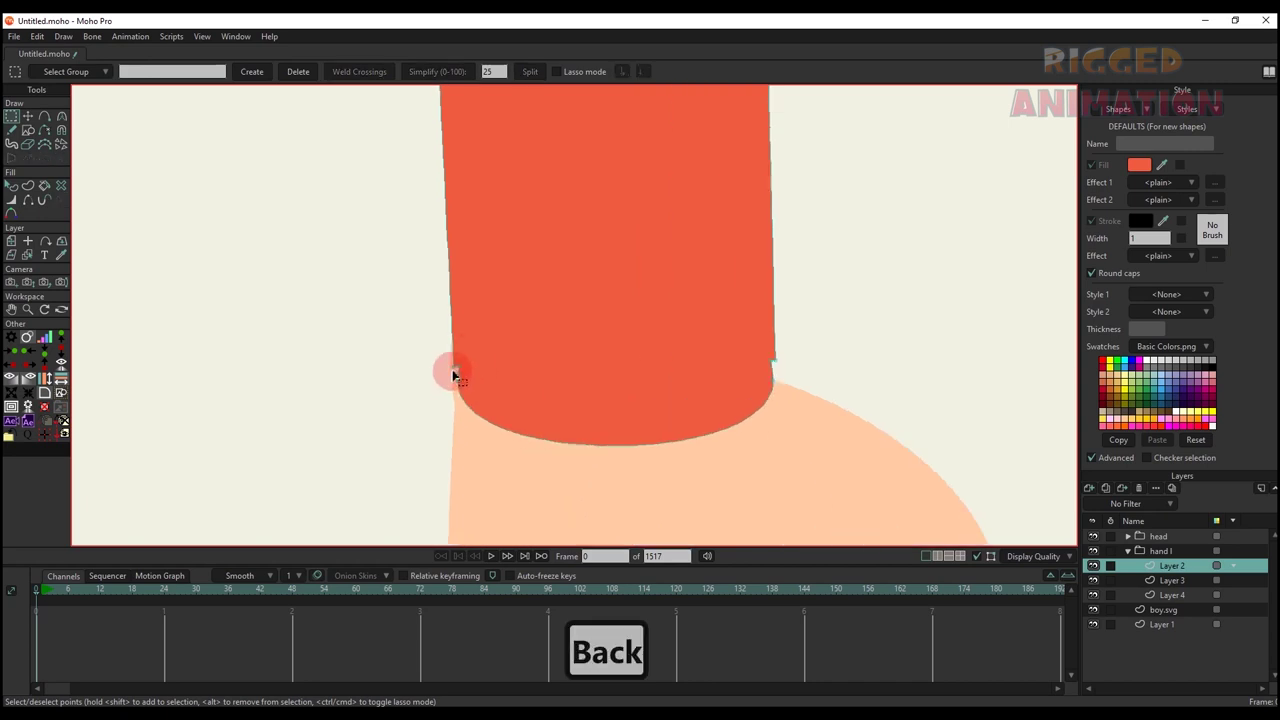
{"action": "key", "text": "BackSpace"}
{"action": "scroll", "coordinate": [620, 377], "scroll_direction": "down", "scroll_amount": 5}
{"action": "key", "text": "q"}
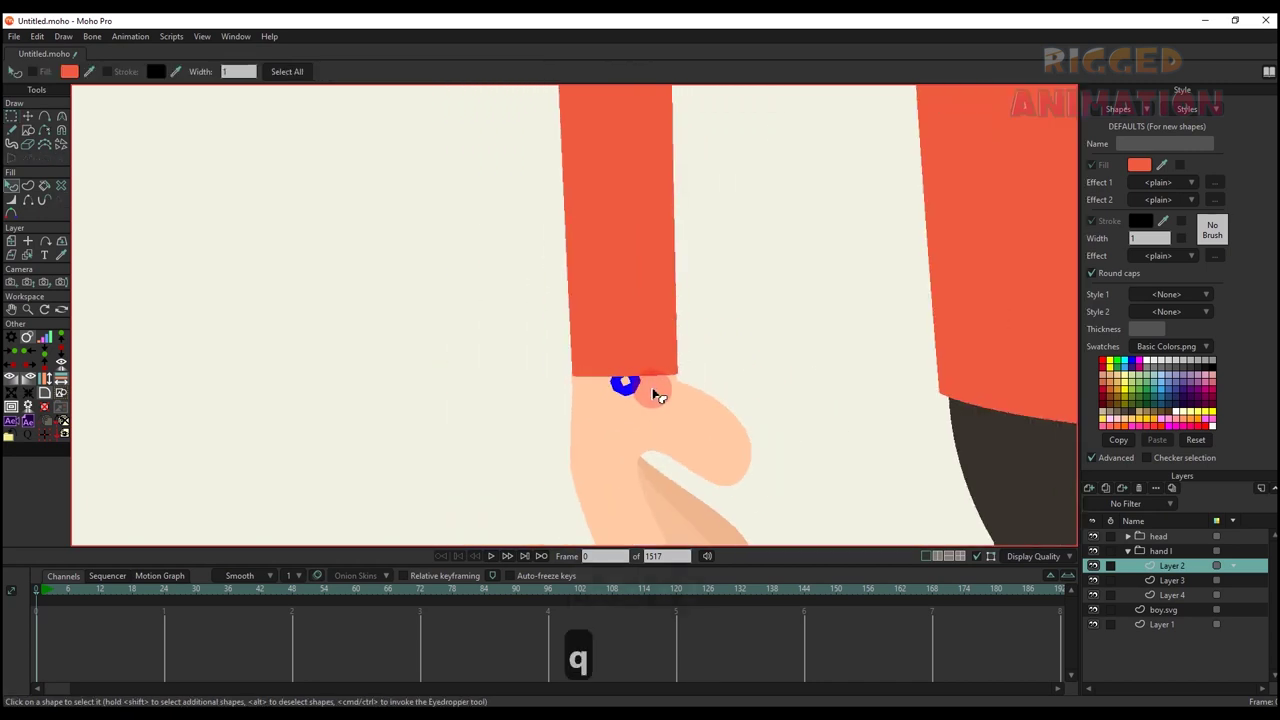
- Move the wrist circle's side points in the hand l group's Layer 3 down to the hand's upper edge so they align
{"action": "scroll", "coordinate": [619, 378], "scroll_direction": "up", "scroll_amount": 6}
{"action": "left_click", "coordinate": [556, 380]}
{"action": "key", "text": "t"}
{"action": "scroll", "coordinate": [510, 350], "scroll_direction": "up", "scroll_amount": 4}
{"action": "left_click", "coordinate": [430, 399]}
{"action": "scroll", "coordinate": [453, 385], "scroll_direction": "down", "scroll_amount": 5}
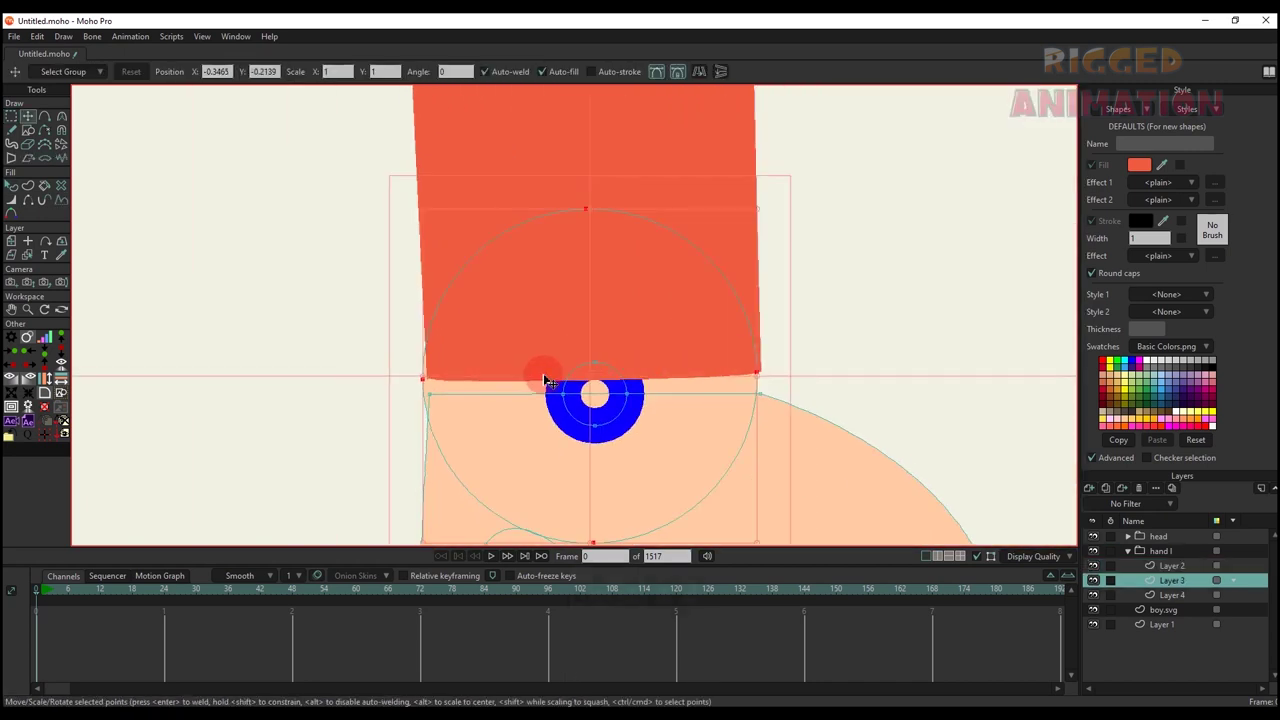
{"action": "left_click_drag", "start_coordinate": [423, 208], "coordinate": [434, 214]}
{"action": "scroll", "coordinate": [520, 285], "scroll_direction": "up", "scroll_amount": 1}
{"action": "left_click_drag", "start_coordinate": [576, 320], "coordinate": [571, 219]}
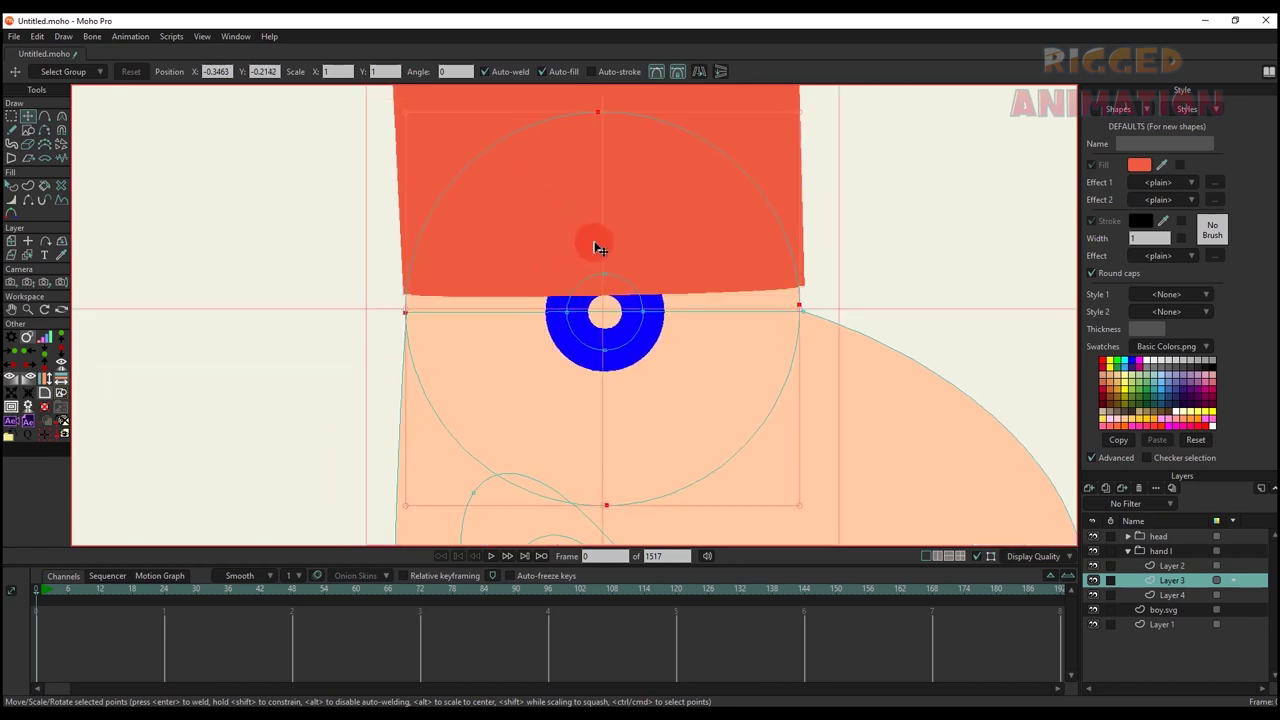
{"action": "scroll", "coordinate": [597, 243], "scroll_direction": "up", "scroll_amount": 2}
{"action": "key", "text": "q"}
{"action": "scroll", "coordinate": [700, 345], "scroll_direction": "down", "scroll_amount": 6}
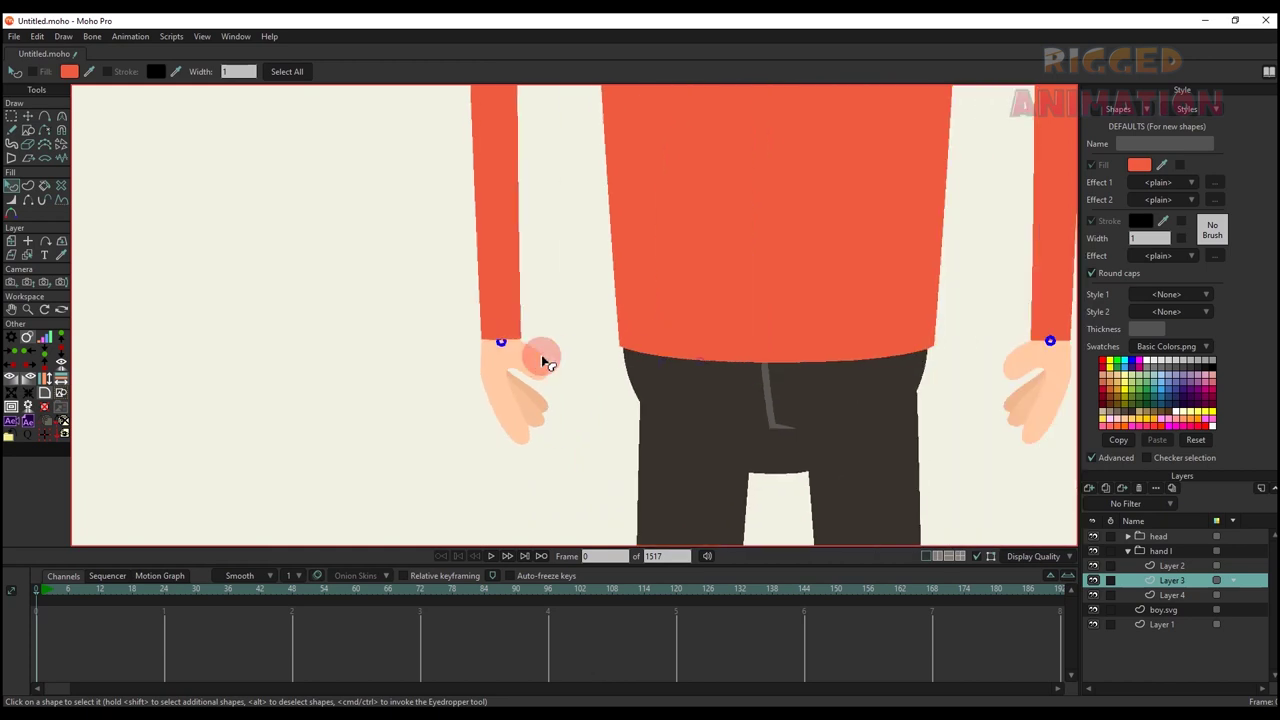
- Select the upper sleeve of the other arm and cut it from the boy.svg layer
{"action": "scroll", "coordinate": [712, 400], "scroll_direction": "up", "scroll_amount": 3}
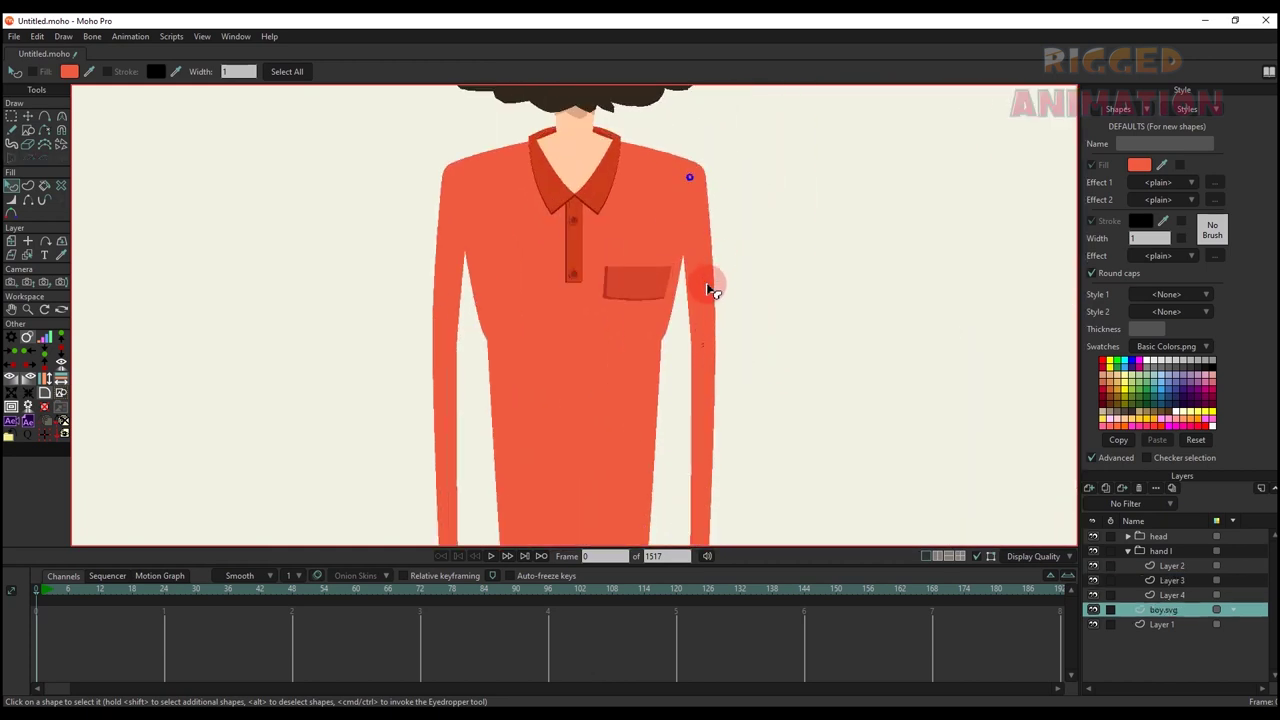
{"action": "key", "text": "t"}
{"action": "scroll", "coordinate": [706, 286], "scroll_direction": "up", "scroll_amount": 3}
{"action": "left_click", "coordinate": [706, 286]}
{"action": "key", "text": "ctrl+x"}
{"action": "scroll", "coordinate": [706, 286], "scroll_direction": "down", "scroll_amount": 4}
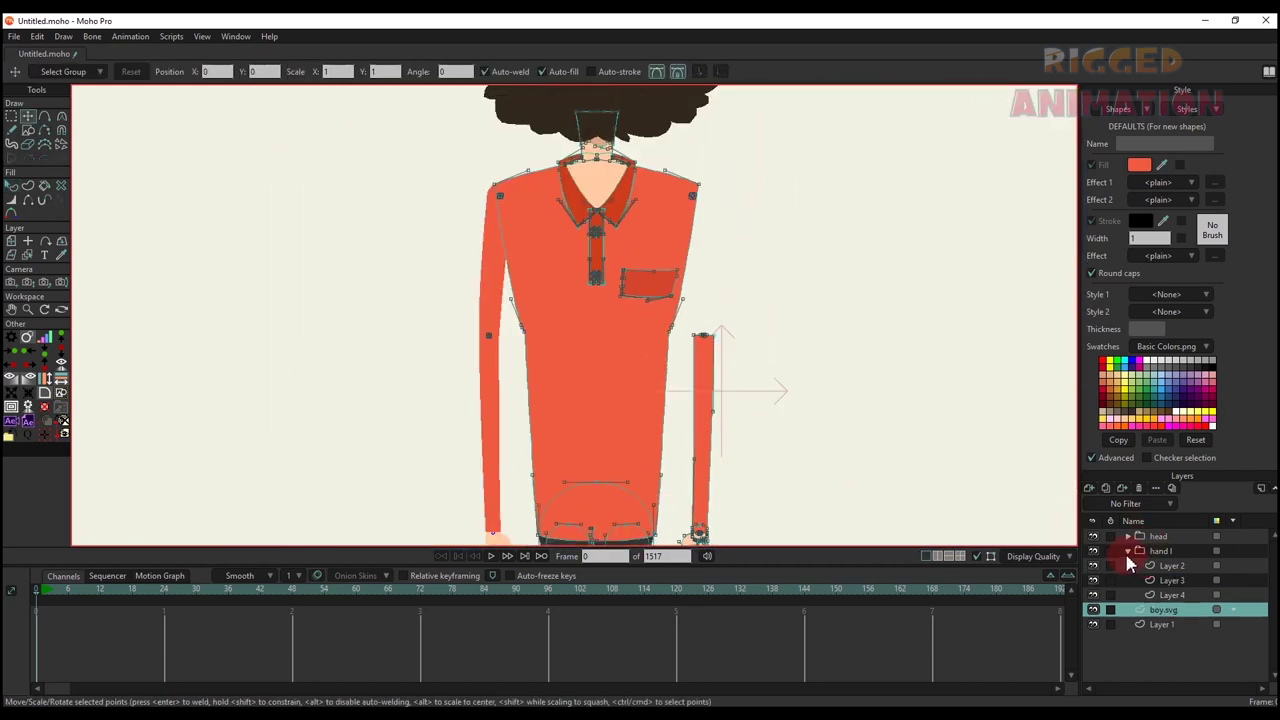
- Add a vector layer above the hand l group, put it in its own group and name that group hand r
{"action": "left_click", "coordinate": [1161, 553]}
{"action": "left_click", "coordinate": [1090, 489]}
{"action": "left_click", "coordinate": [1102, 503]}
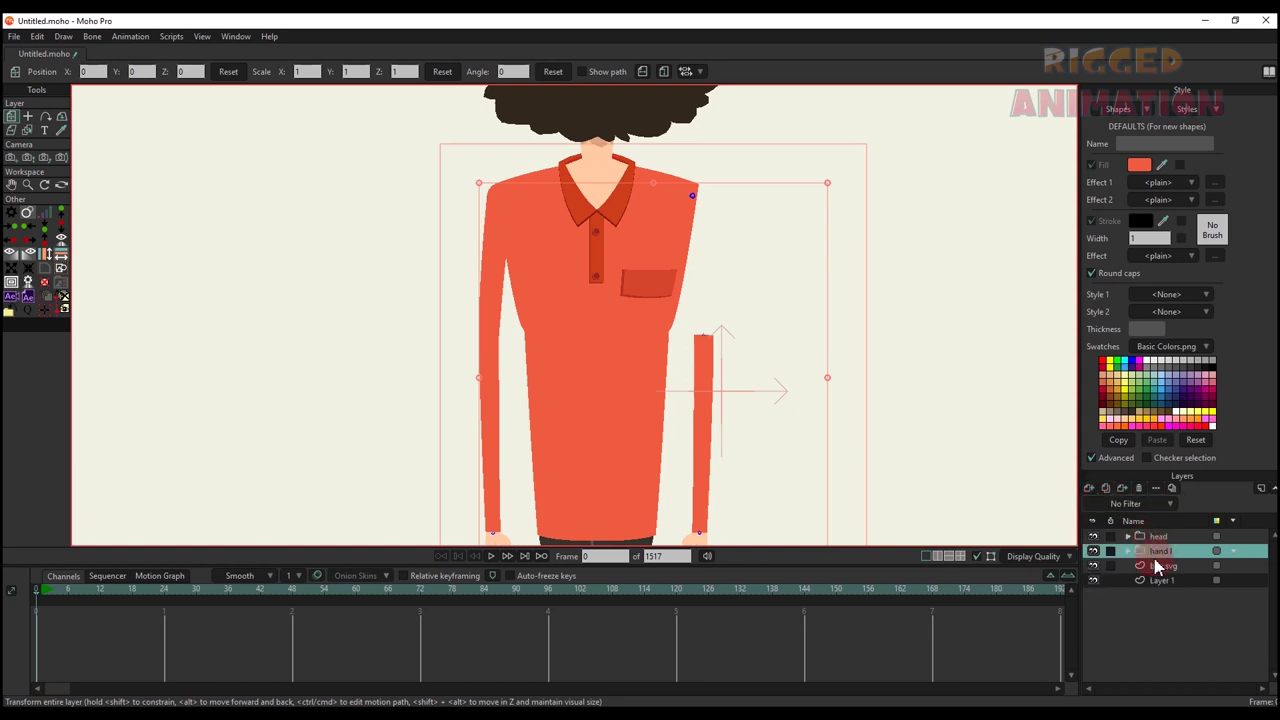
{"action": "right_click", "coordinate": [1163, 553]}
{"action": "left_click", "coordinate": [1200, 617]}
{"action": "left_click", "coordinate": [1129, 551]}
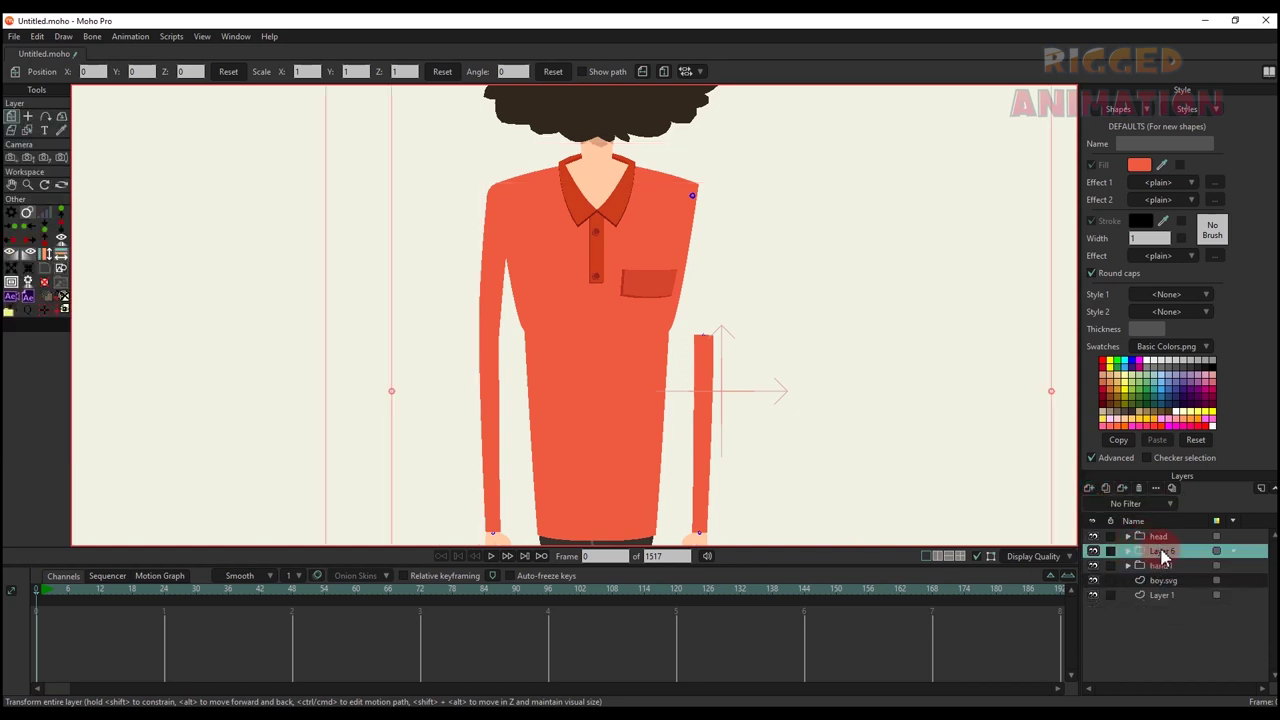
{"action": "double_click", "coordinate": [1162, 552]}
{"action": "type", "text": "hand r"}
{"action": "key", "text": "Return"}
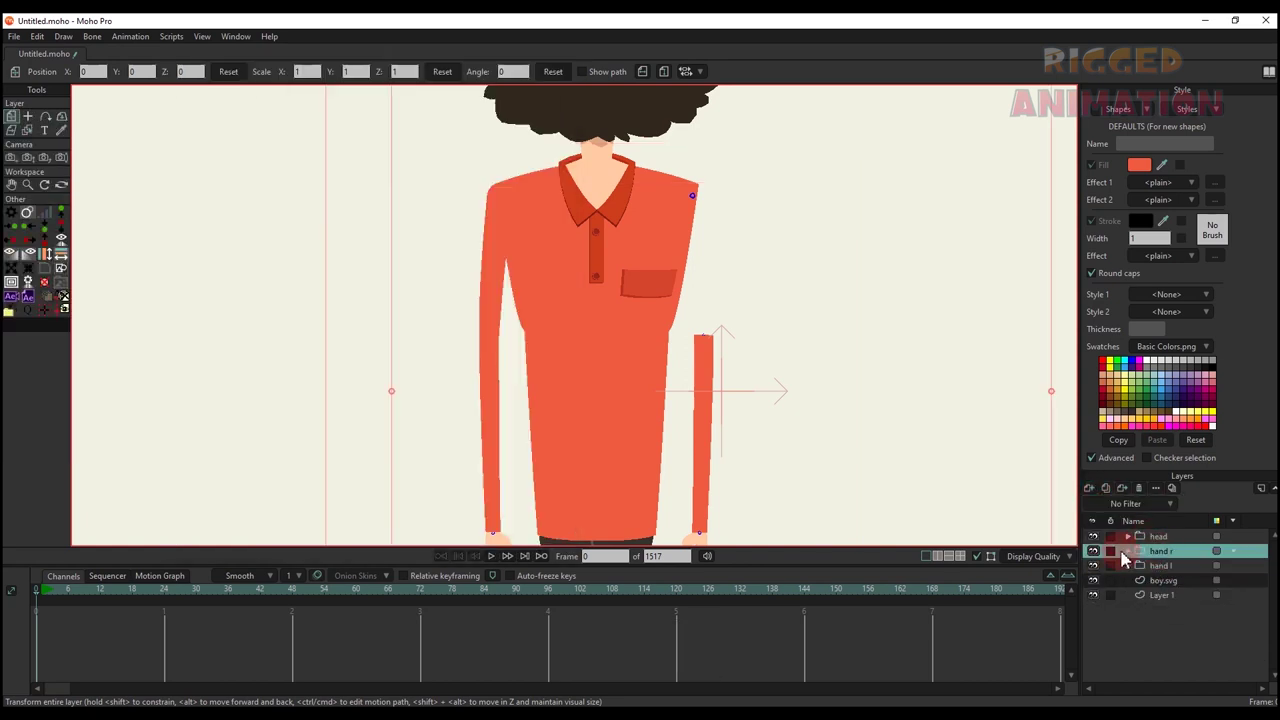
- Paste the upper sleeve into Layer 5 in the hand r group
{"action": "left_click", "coordinate": [1168, 568]}
{"action": "key", "text": "ctrl+v"}
{"action": "scroll", "coordinate": [695, 405], "scroll_direction": "up", "scroll_amount": 5}
- Select the lower sleeve of that arm and cut it from the boy.svg layer
{"action": "right_click", "coordinate": [691, 408], "text": "alt"}
{"action": "scroll", "coordinate": [693, 406], "scroll_direction": "down", "scroll_amount": 4}
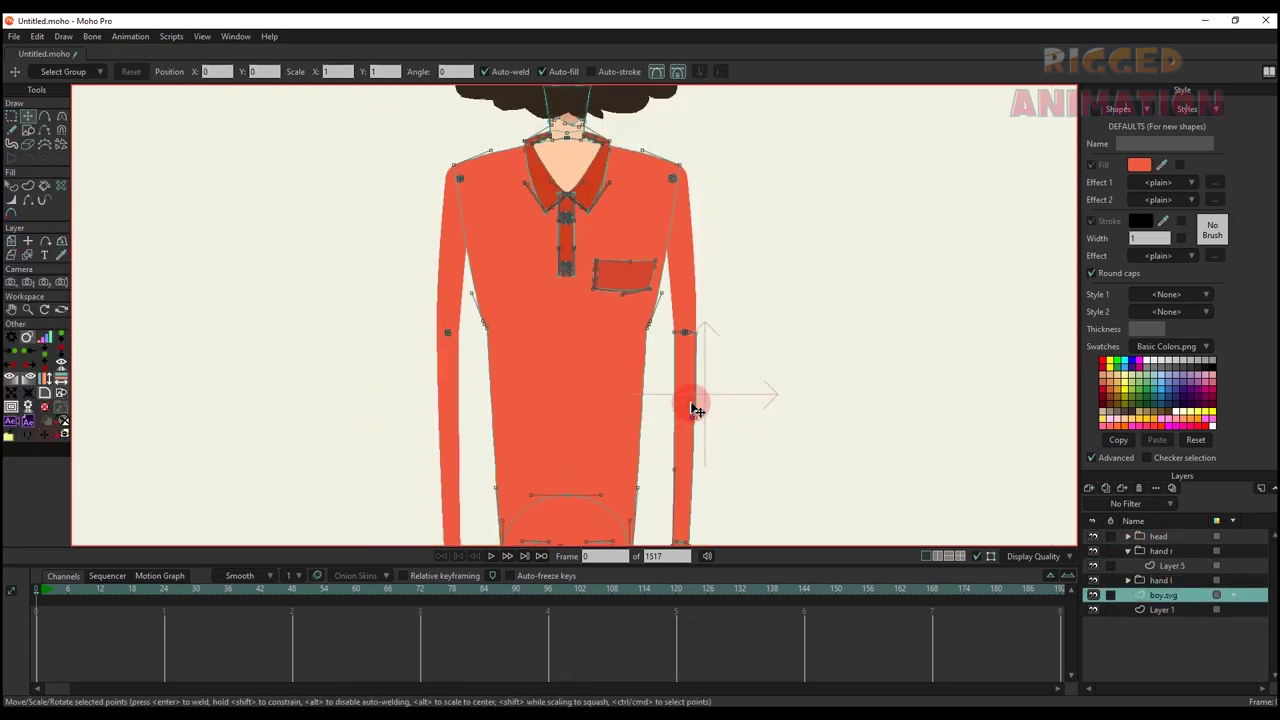
{"action": "left_click_drag", "start_coordinate": [694, 406], "coordinate": [692, 382]}
{"action": "key", "text": "t"}
{"action": "left_click", "coordinate": [689, 407]}
{"action": "key", "text": "ctrl+x"}
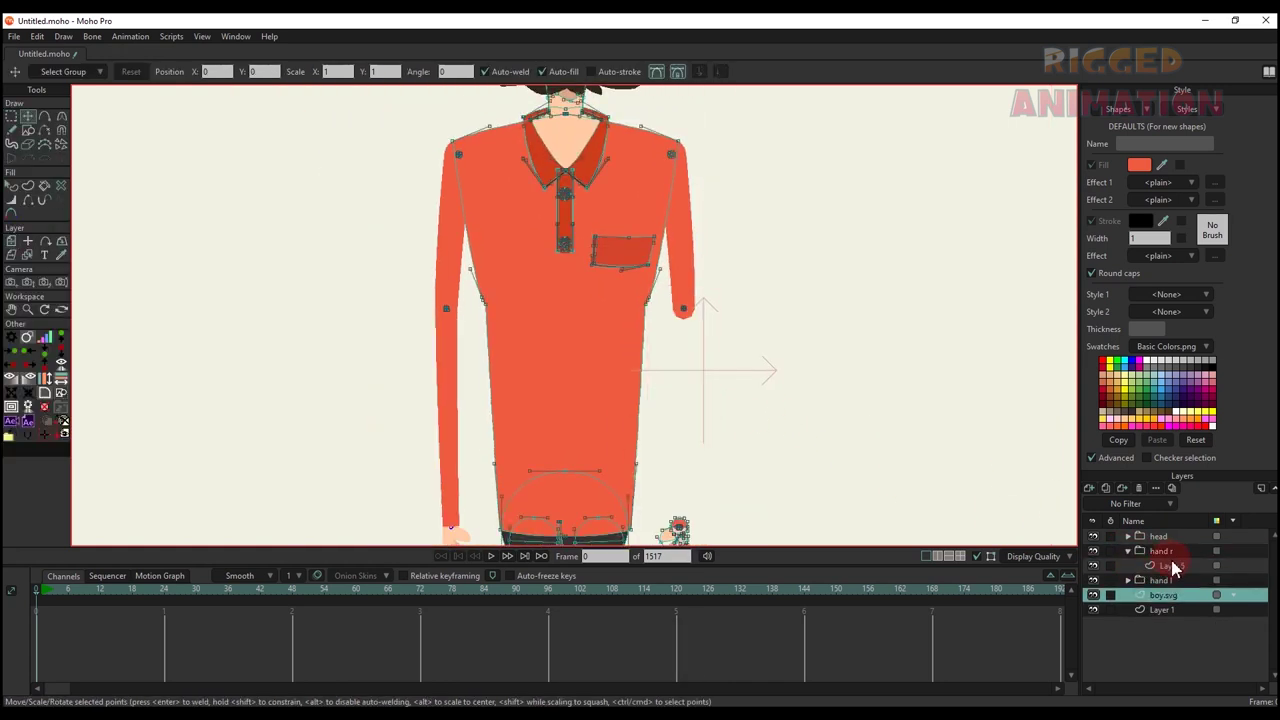
- Add a vector layer above Layer 5 in the hand r group and paste the lower sleeve into it
{"action": "left_click", "coordinate": [1172, 566]}
{"action": "left_click", "coordinate": [1089, 489]}
{"action": "left_click", "coordinate": [1104, 503]}
{"action": "key", "text": "ctrl+v"}
{"action": "left_click_drag", "start_coordinate": [703, 534], "coordinate": [720, 443]}
{"action": "scroll", "coordinate": [720, 441], "scroll_direction": "up", "scroll_amount": 6}
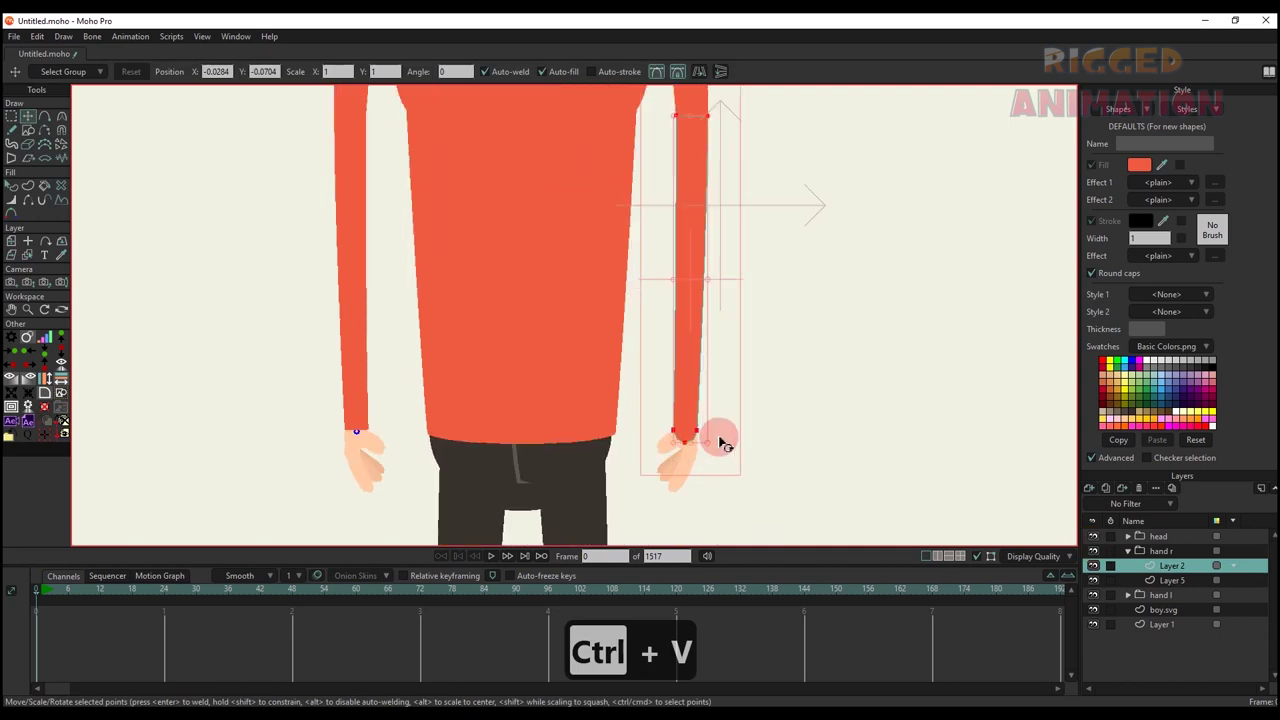
- Cut the hand with its wrist circle from boy.svg and paste it into a vector layer added above Layer 2 in hand r
{"action": "right_click", "coordinate": [671, 480], "text": "alt"}
{"action": "key", "text": "g"}
{"action": "key", "text": "ctrl+x"}
{"action": "left_click", "coordinate": [1163, 566]}
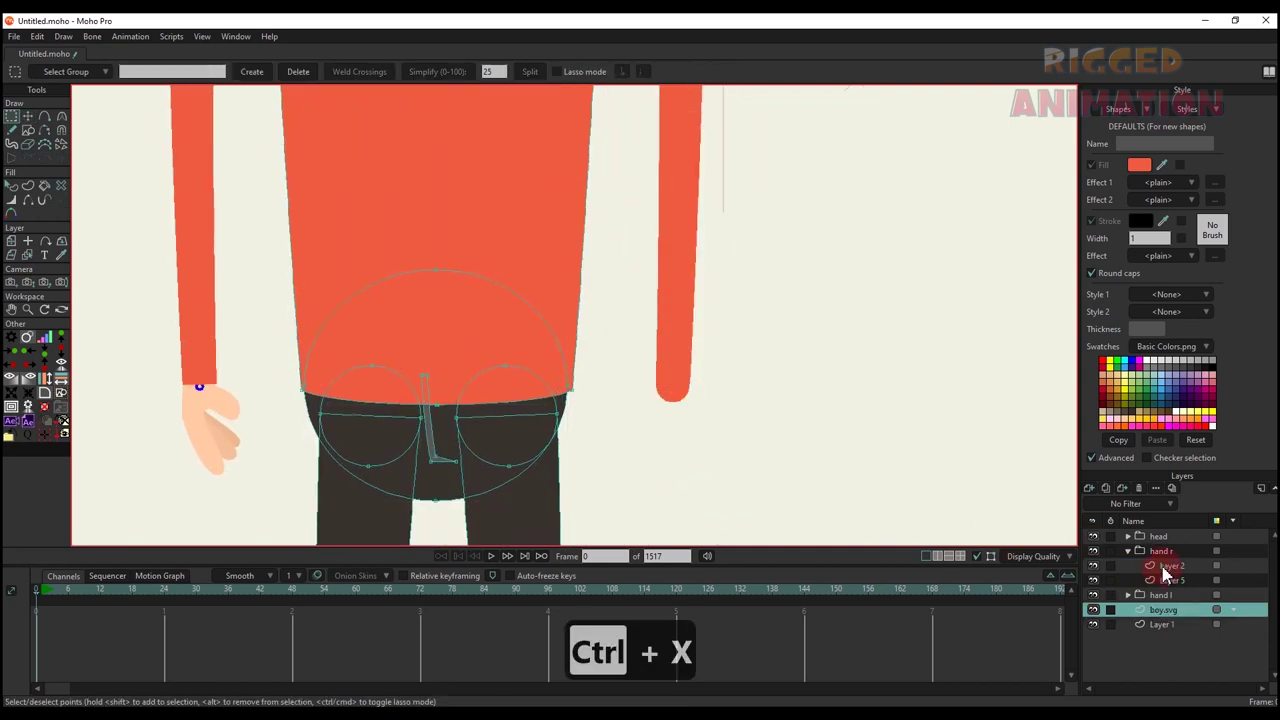
{"action": "left_click", "coordinate": [1089, 488]}
{"action": "left_click", "coordinate": [1151, 568]}
{"action": "key", "text": "ctrl+v"}
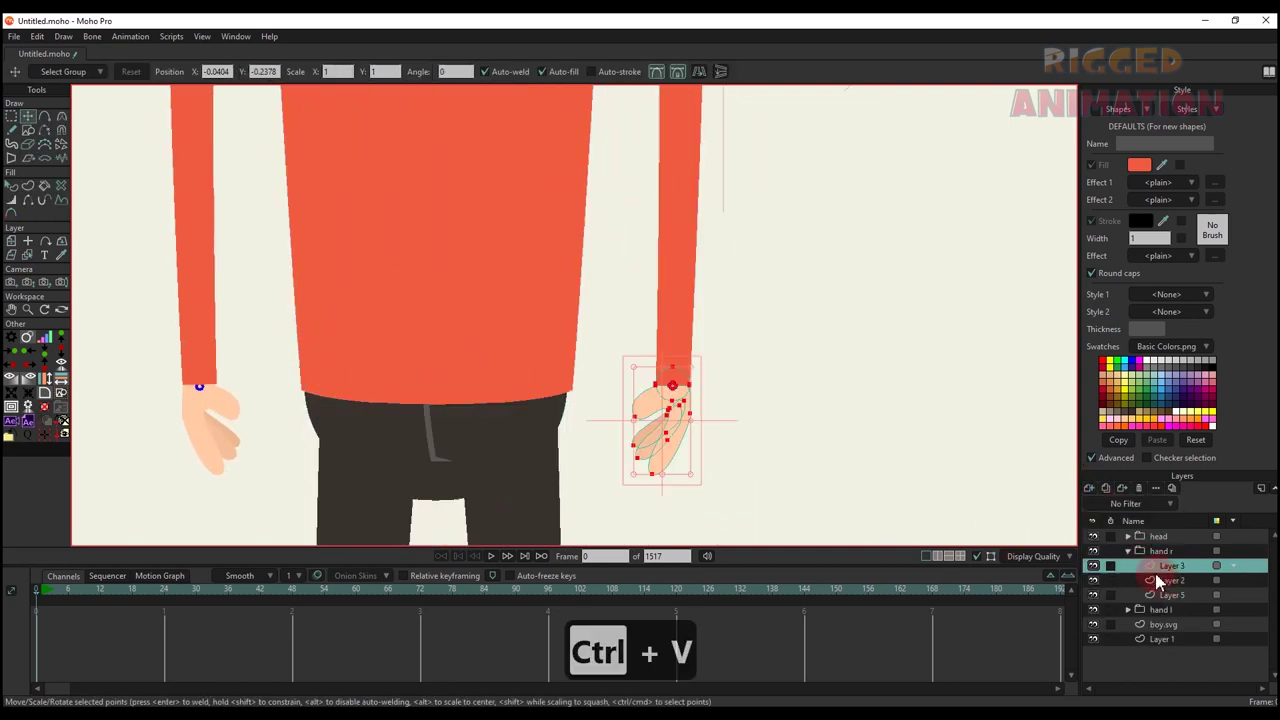
- Recolour the orange wrist circle in the hand r group's Layer 3 with the hand's skin colour
{"action": "scroll", "coordinate": [660, 364], "scroll_direction": "up", "scroll_amount": 5}
{"action": "key", "text": "q"}
{"action": "left_click", "coordinate": [690, 343]}
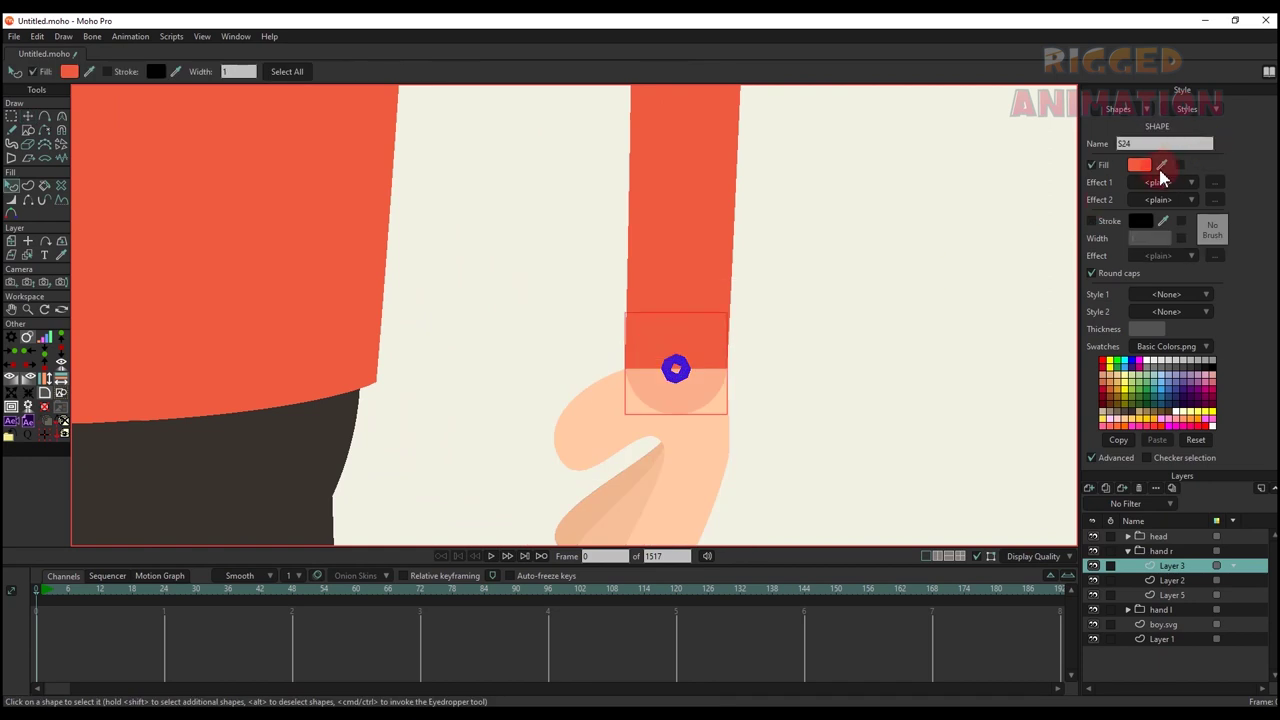
{"action": "left_click", "coordinate": [723, 443], "text": "ctrl"}
{"action": "left_click", "coordinate": [787, 417]}
- Move Layer 3 below Layer 2 and delete the points of the lower sleeve's rounded end so it finishes straight
{"action": "left_click_drag", "start_coordinate": [1163, 576], "coordinate": [1165, 590]}
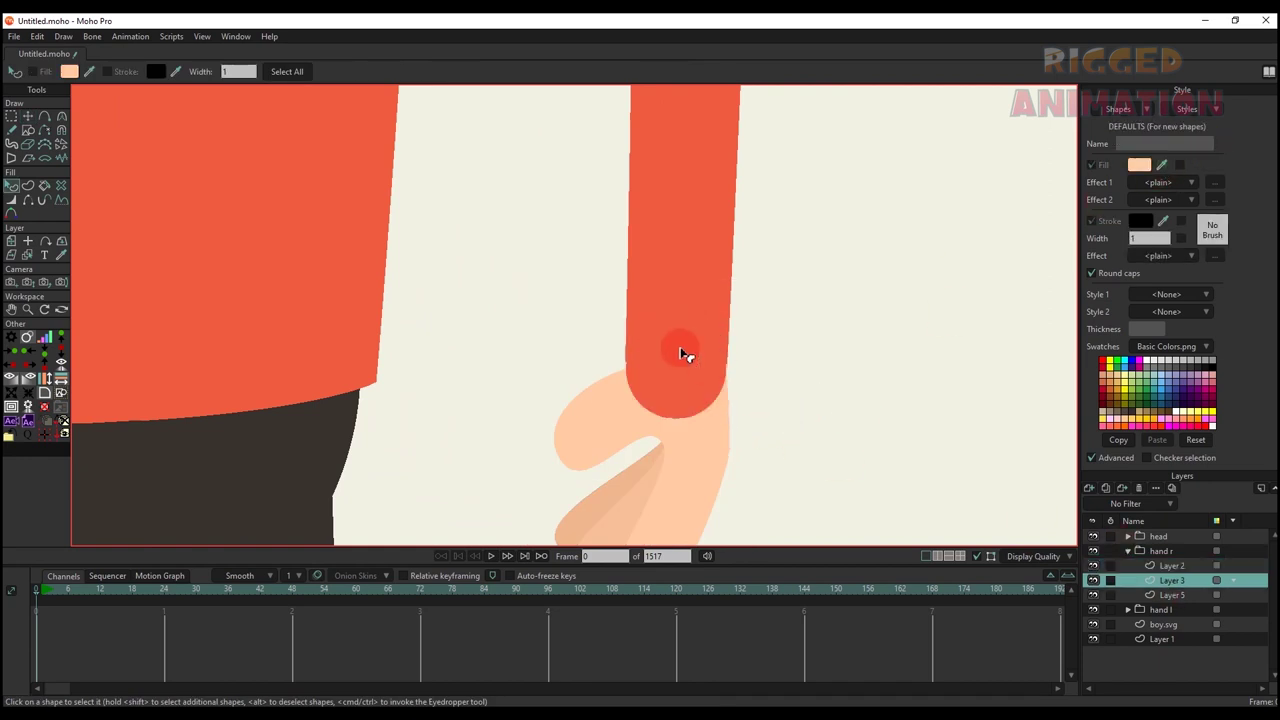
{"action": "key", "text": "g"}
{"action": "scroll", "coordinate": [677, 446], "scroll_direction": "up", "scroll_amount": 5}
{"action": "left_click", "coordinate": [1093, 566]}
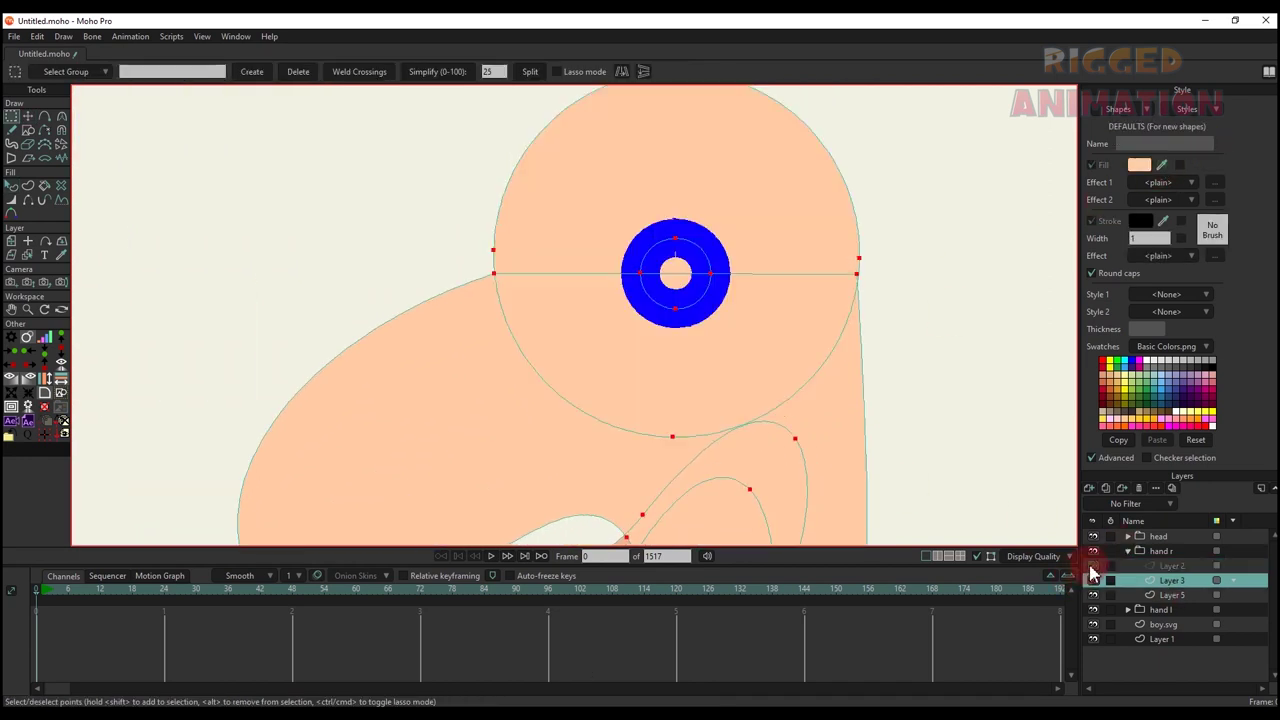
{"action": "left_click", "coordinate": [1093, 566]}
{"action": "left_click", "coordinate": [1160, 566]}
{"action": "left_click", "coordinate": [670, 448]}
{"action": "key", "text": "BackSpace"}
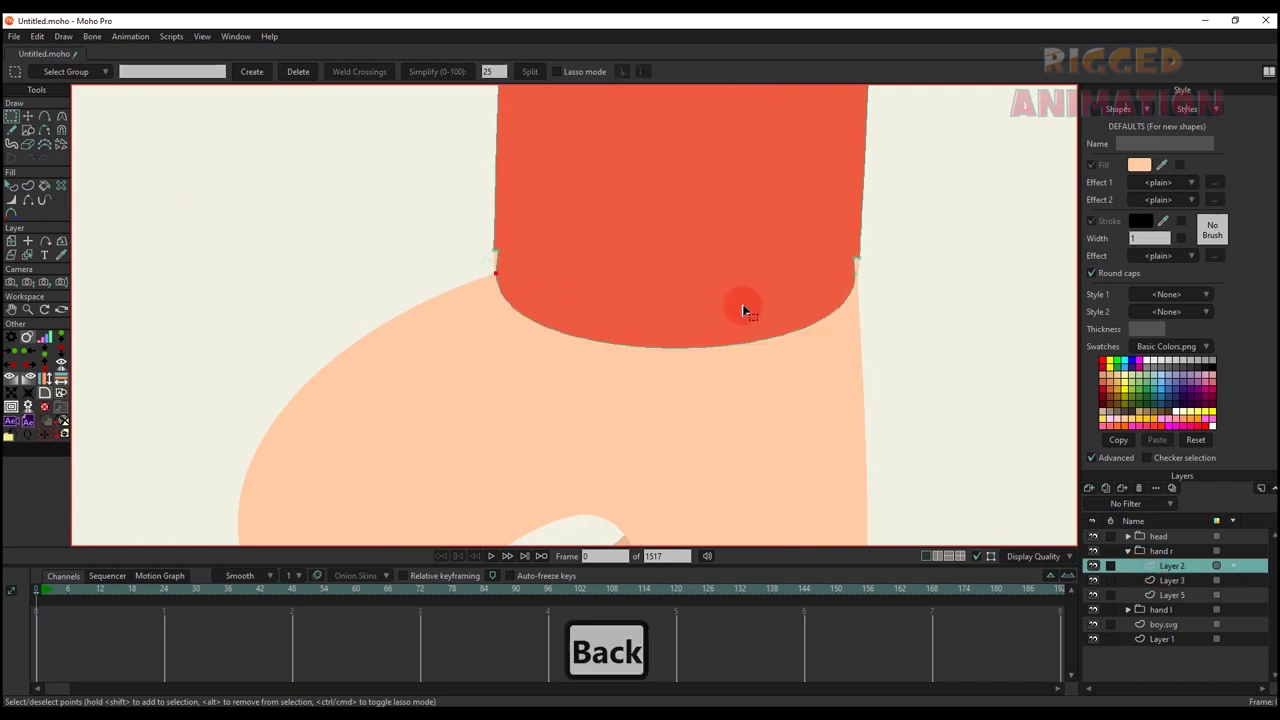
{"action": "key", "text": "BackSpace"}
{"action": "left_click", "coordinate": [845, 266]}
{"action": "key", "text": "BackSpace"}
- Lower the side points of the wrist circle in the hand r group's Layer 3 to the hand's upper edge
{"action": "right_click", "coordinate": [810, 279], "text": "alt"}
{"action": "key", "text": "t"}
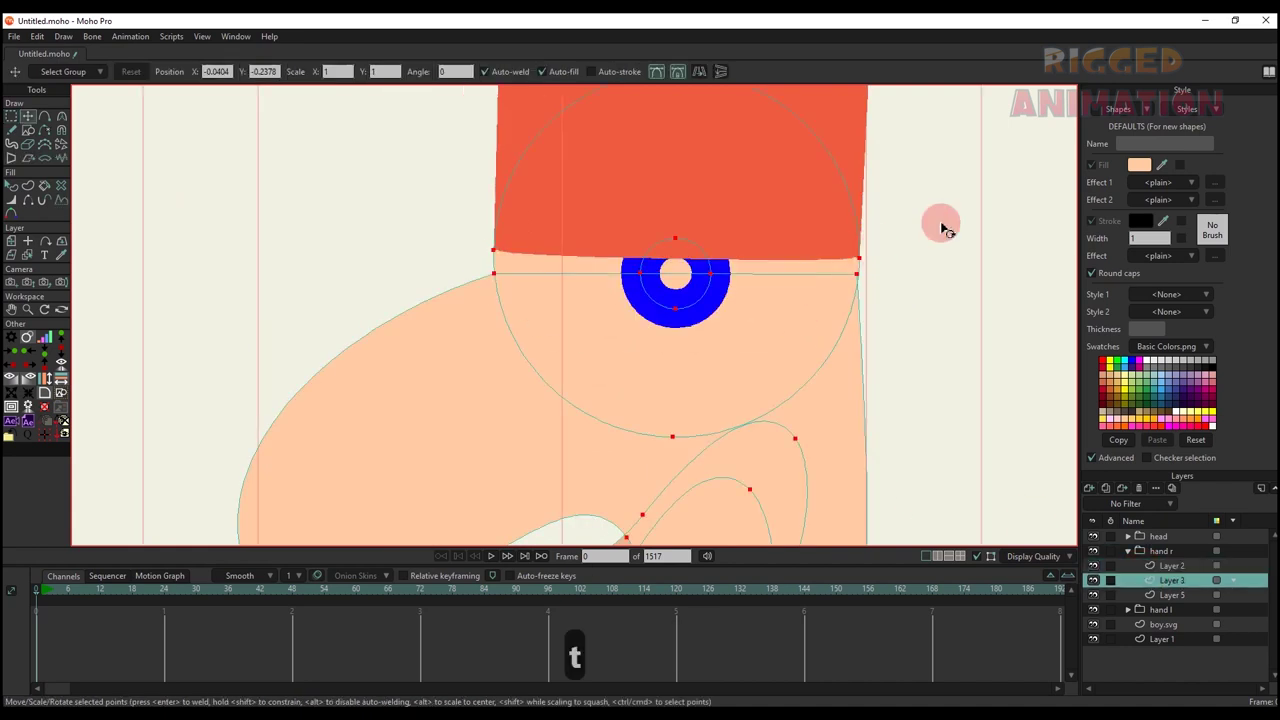
{"action": "left_click", "coordinate": [941, 224]}
{"action": "scroll", "coordinate": [640, 206], "scroll_direction": "up", "scroll_amount": 2}
{"action": "left_click", "coordinate": [937, 291]}
{"action": "scroll", "coordinate": [948, 276], "scroll_direction": "up", "scroll_amount": 2}
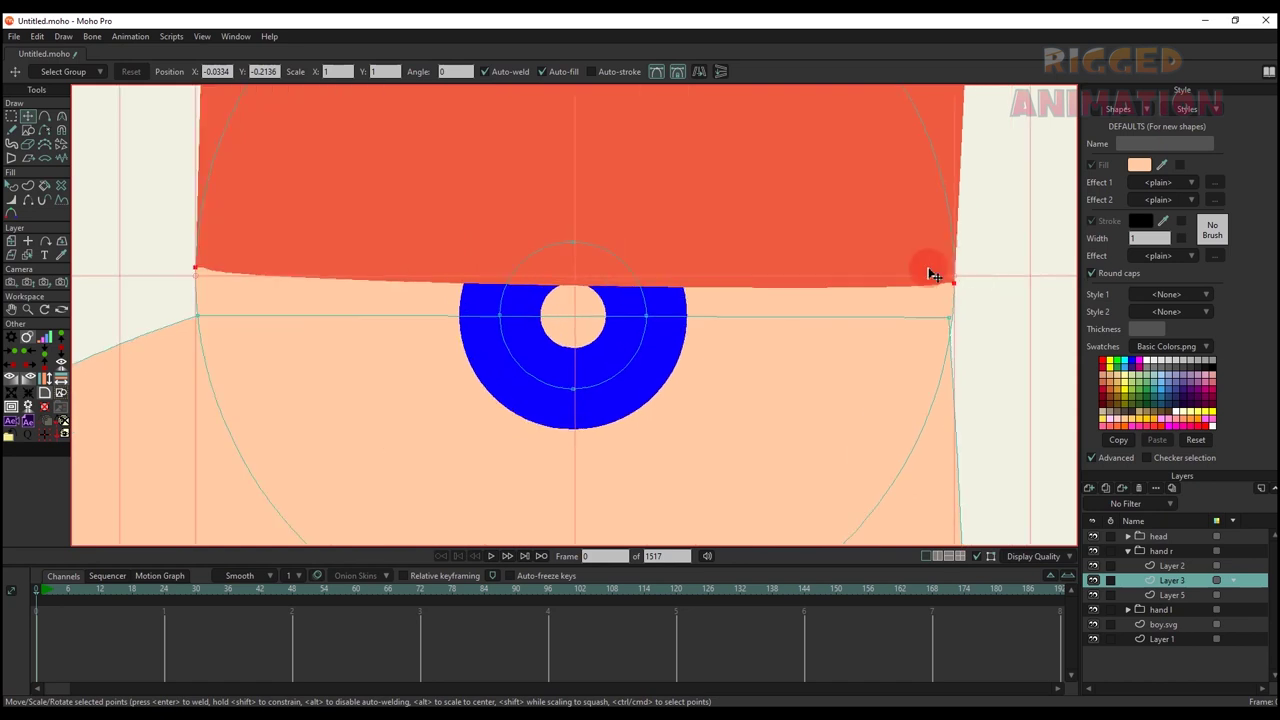
{"action": "left_click_drag", "start_coordinate": [875, 275], "coordinate": [868, 310]}
{"action": "scroll", "coordinate": [213, 312], "scroll_direction": "down", "scroll_amount": 2}
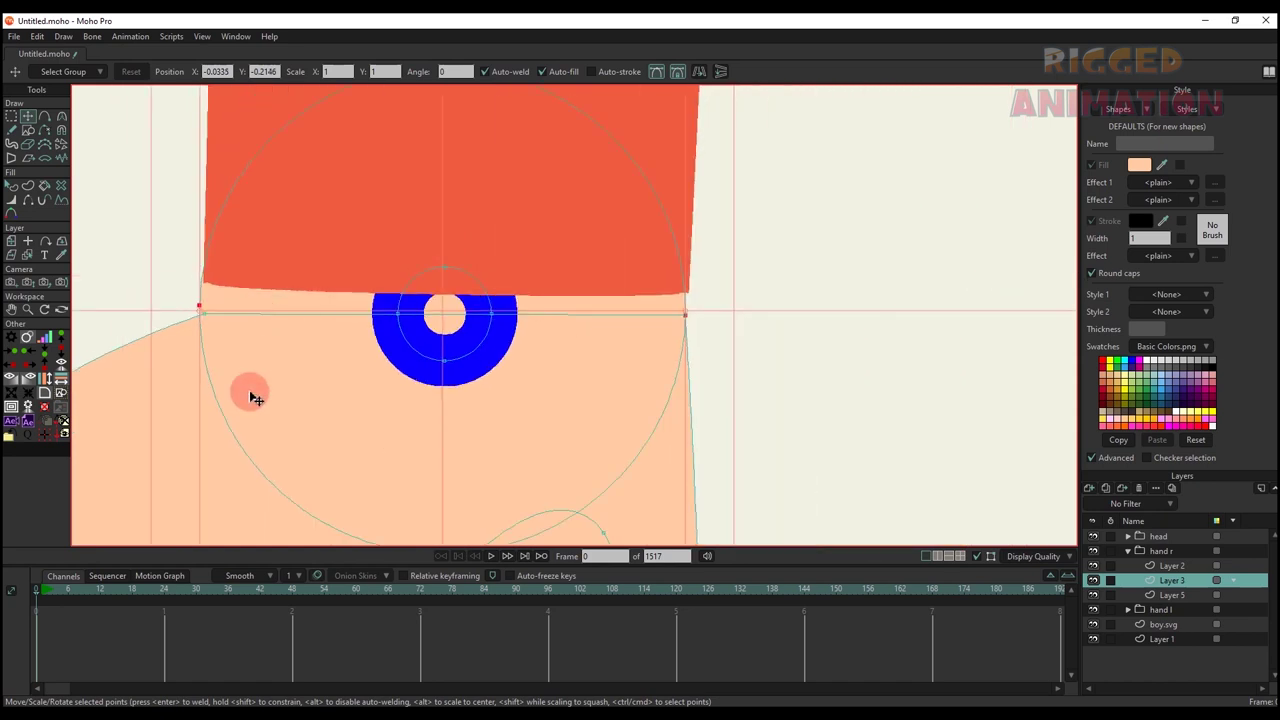
{"action": "key", "text": "q"}
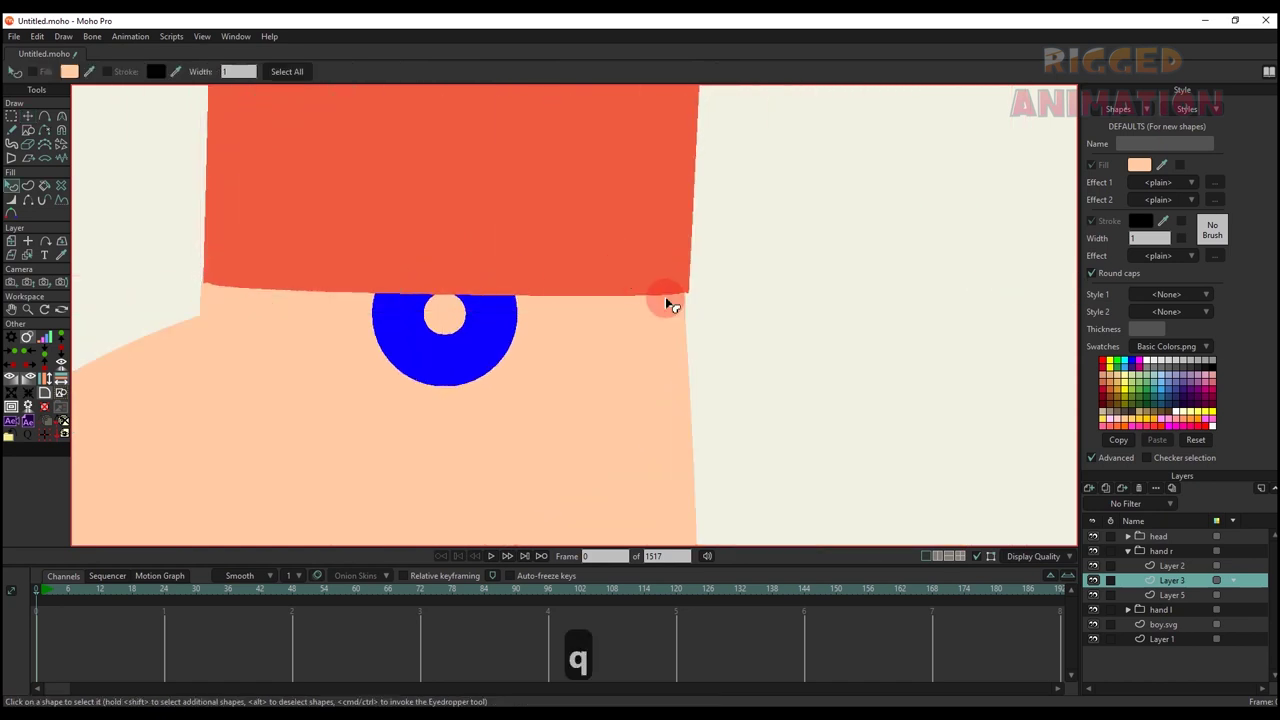
- Select the torso with its neck, collar, buttons and pocket plus the hip shapes, and cut them from the boy.svg layer
{"action": "scroll", "coordinate": [675, 305], "scroll_direction": "down", "scroll_amount": 10}
{"action": "scroll", "coordinate": [686, 326], "scroll_direction": "down", "scroll_amount": 5}
{"action": "scroll", "coordinate": [620, 370], "scroll_direction": "up", "scroll_amount": 3}
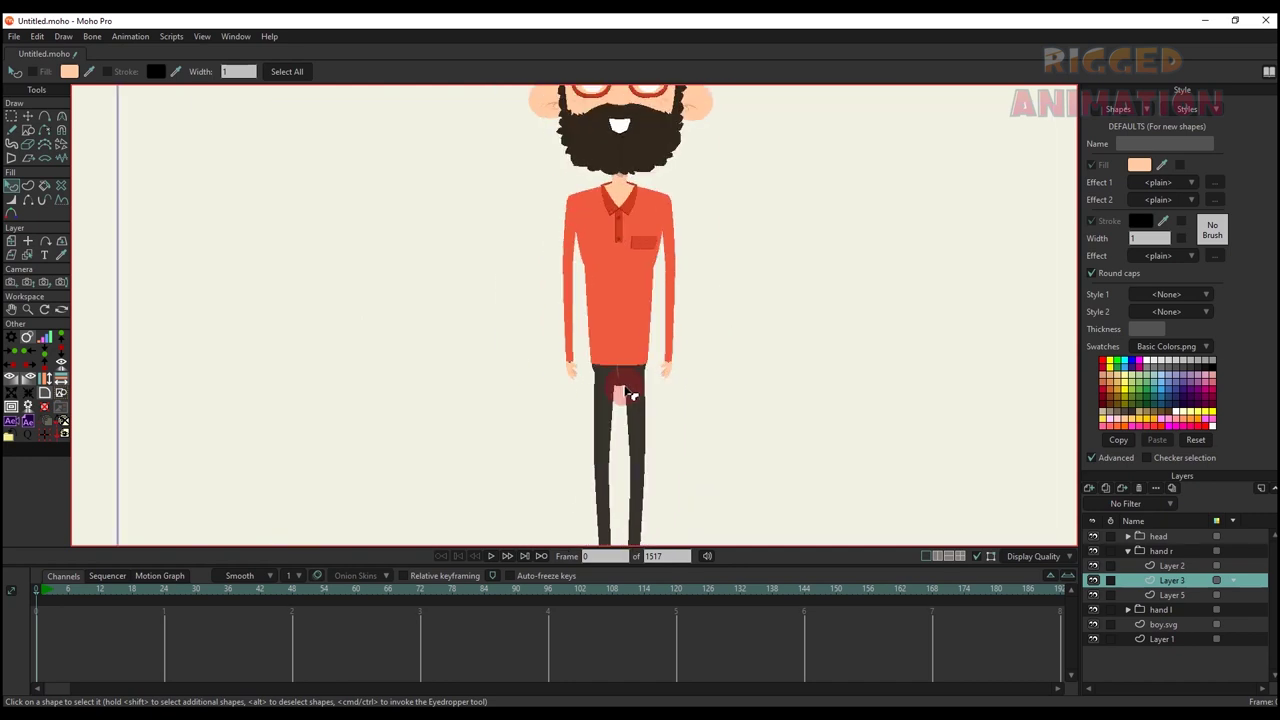
{"action": "key", "text": "g"}
{"action": "scroll", "coordinate": [620, 323], "scroll_direction": "up", "scroll_amount": 2}
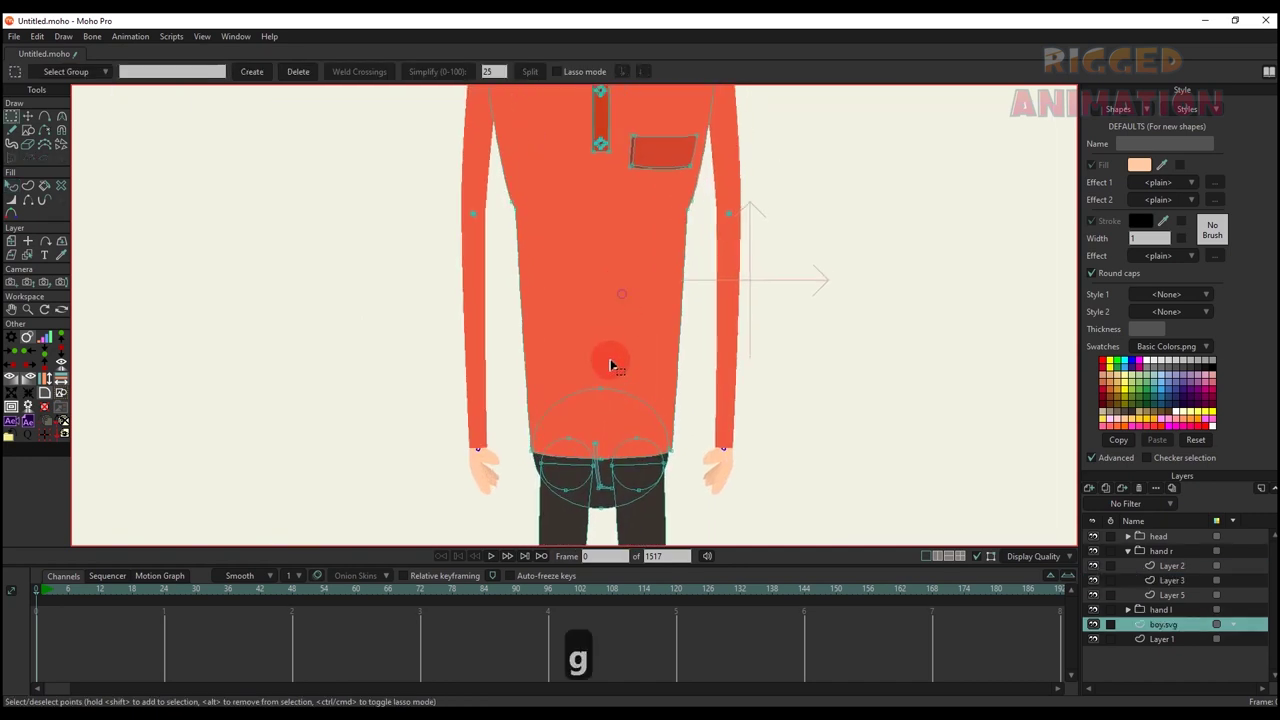
{"action": "scroll", "coordinate": [609, 360], "scroll_direction": "down", "scroll_amount": 3}
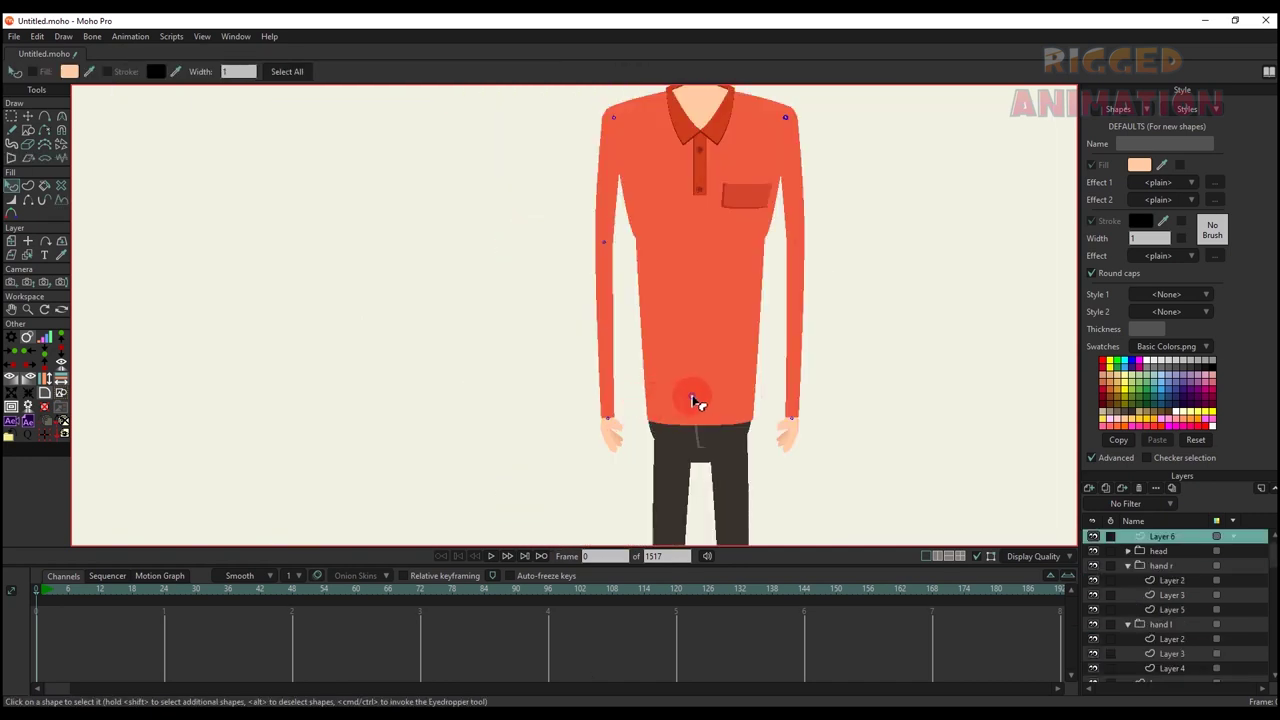
{"action": "right_click", "coordinate": [699, 305], "text": "alt"}
{"action": "key", "text": "g"}
{"action": "scroll", "coordinate": [700, 286], "scroll_direction": "down", "scroll_amount": 4}
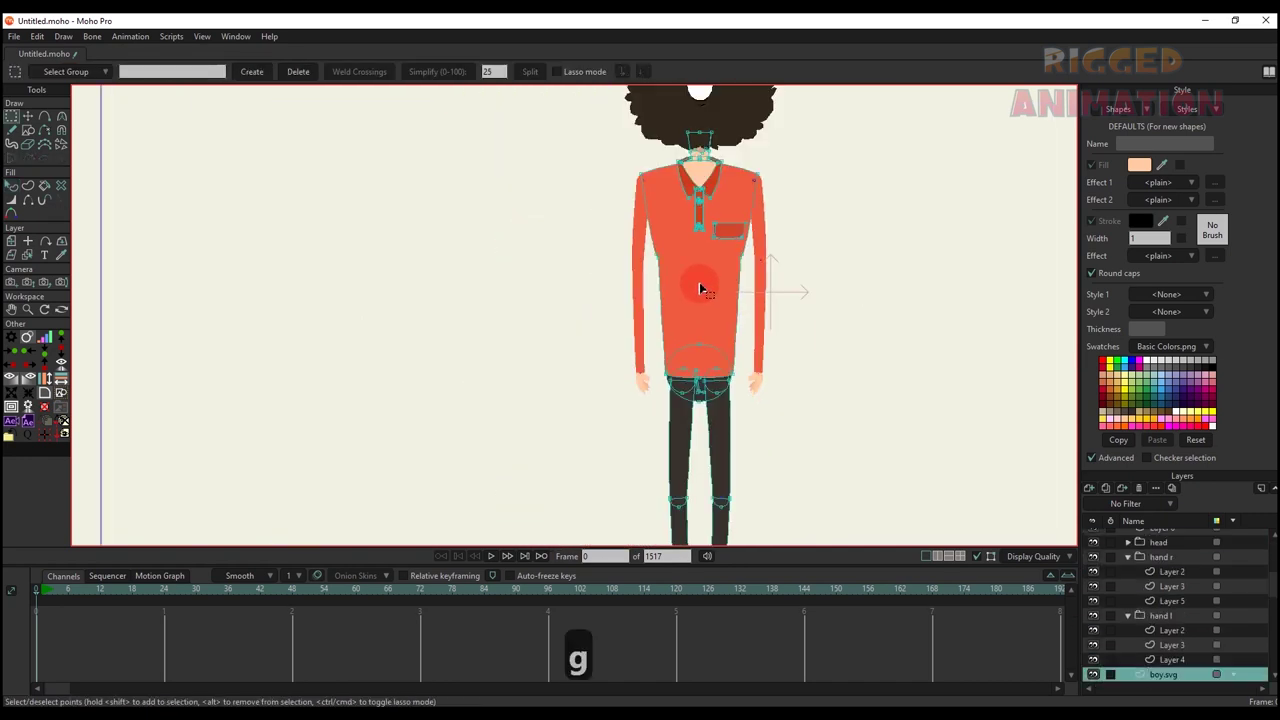
{"action": "left_click_drag", "start_coordinate": [700, 286], "coordinate": [672, 355]}
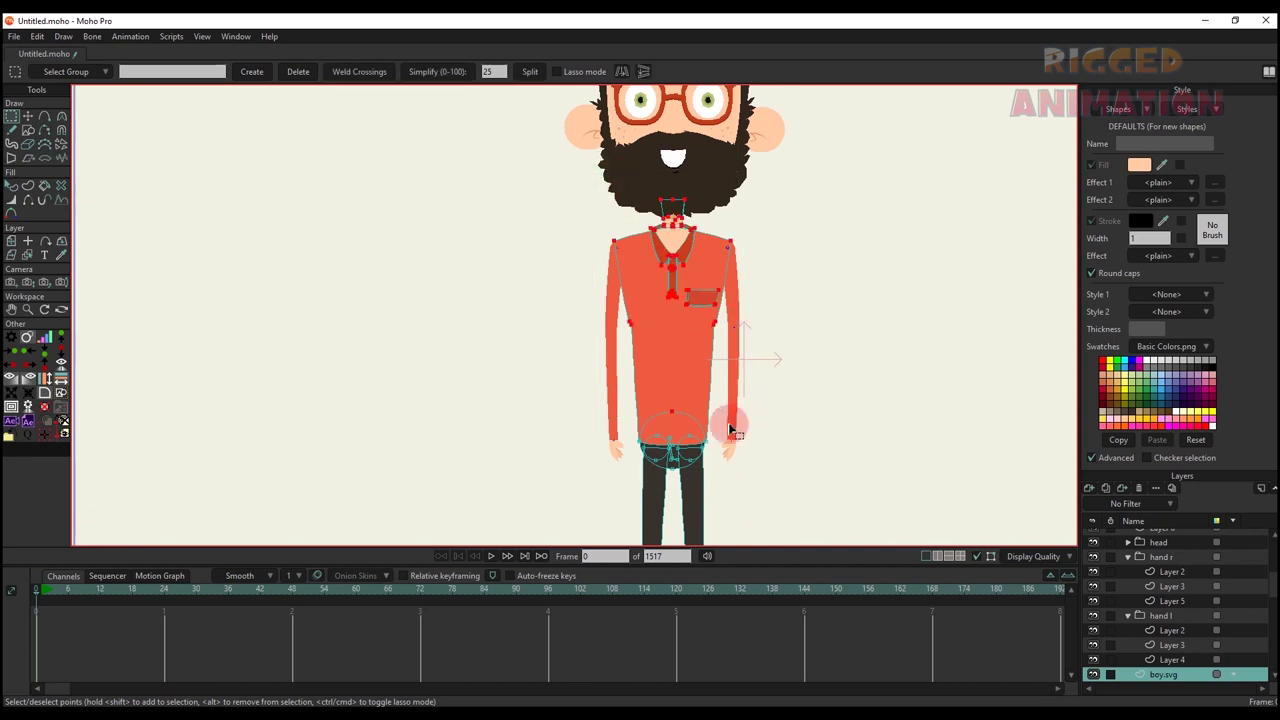
{"action": "scroll", "coordinate": [594, 314], "scroll_direction": "up", "scroll_amount": 4}
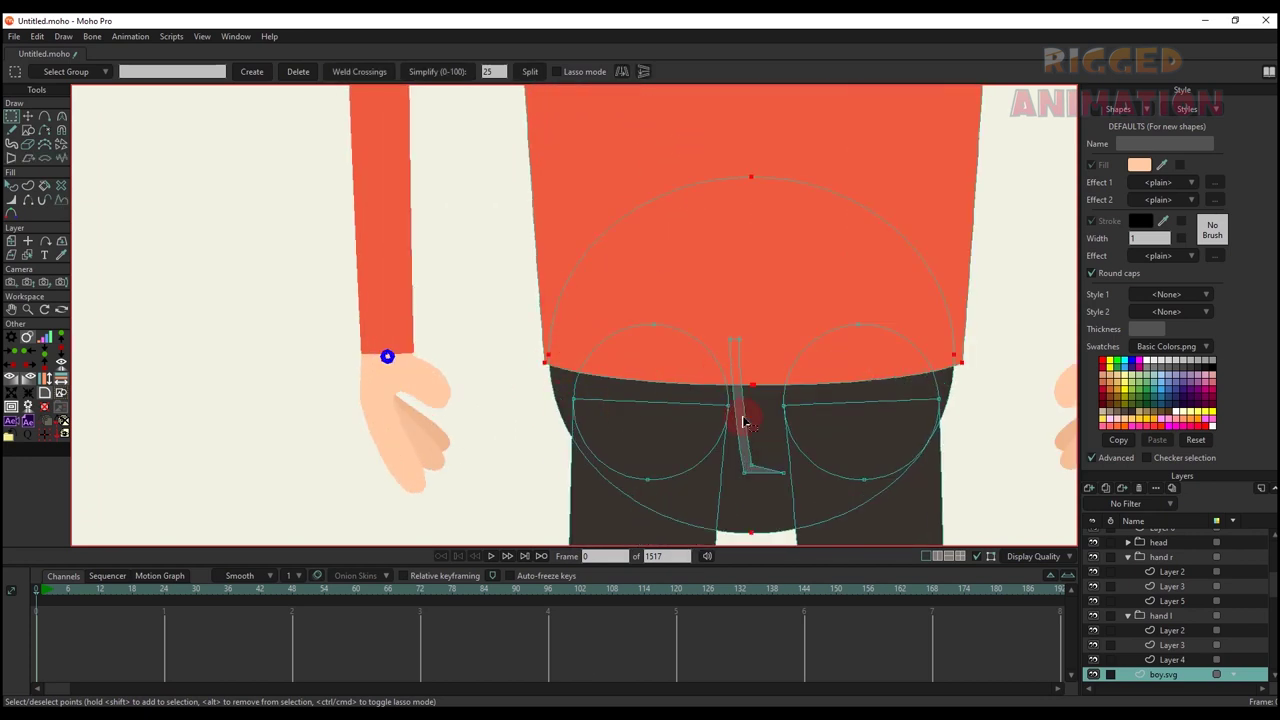
{"action": "scroll", "coordinate": [744, 422], "scroll_direction": "down", "scroll_amount": 2}
{"action": "key", "text": "ctrl+x"}
{"action": "scroll", "coordinate": [734, 314], "scroll_direction": "down", "scroll_amount": 2}
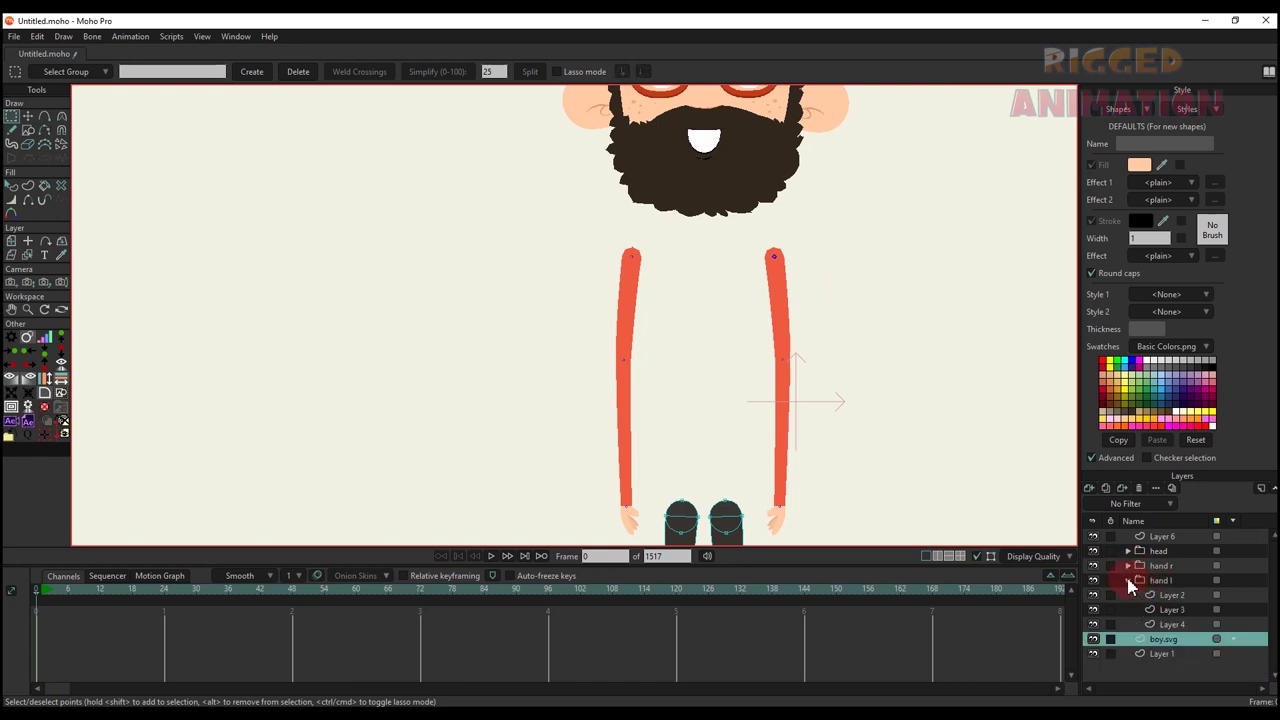
- Add a vector layer above the hand r group, put it in its own group and name that group body
{"action": "left_click", "coordinate": [1162, 567]}
{"action": "left_click", "coordinate": [1089, 488]}
{"action": "left_click", "coordinate": [1102, 500]}
{"action": "right_click", "coordinate": [1161, 566]}
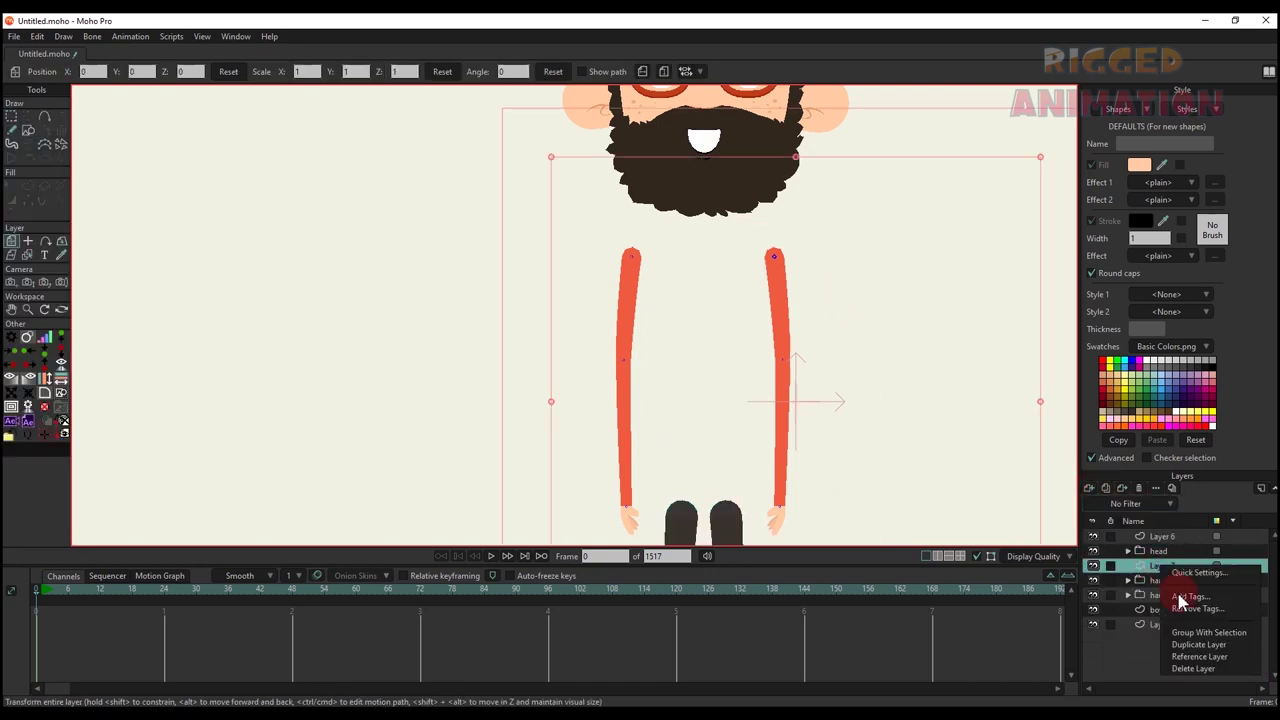
{"action": "left_click", "coordinate": [1200, 633]}
{"action": "double_click", "coordinate": [1162, 567]}
{"action": "type", "text": "body"}
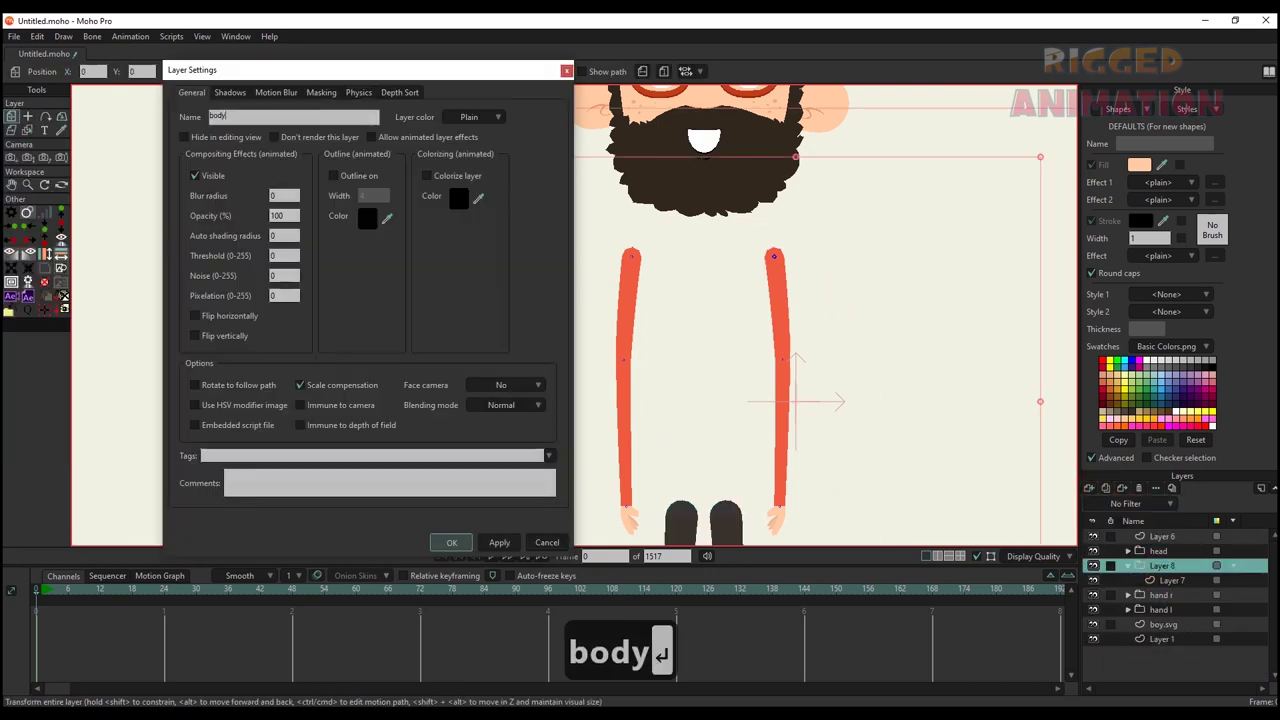
{"action": "key", "text": "Return"}
- Paste the torso and hip shapes into Layer 7 in the body group
{"action": "left_click", "coordinate": [1170, 581]}
{"action": "key", "text": "ctrl+v"}
{"action": "scroll", "coordinate": [740, 420], "scroll_direction": "down", "scroll_amount": 2}
- Select the dark hip shape with its fly detail and cut it from Layer 7
{"action": "key", "text": "q"}
{"action": "scroll", "coordinate": [686, 396], "scroll_direction": "up", "scroll_amount": 2}
{"action": "key", "text": "t"}
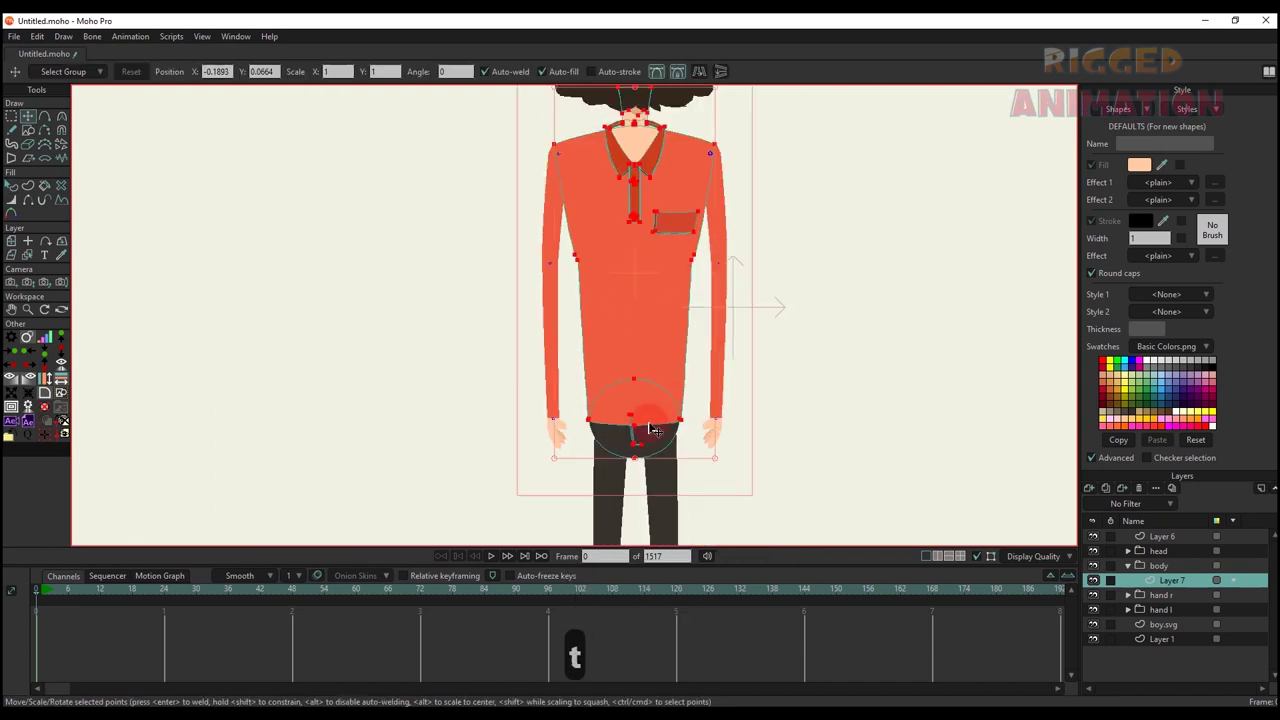
{"action": "scroll", "coordinate": [650, 430], "scroll_direction": "down", "scroll_amount": 1}
{"action": "key", "text": "g"}
{"action": "scroll", "coordinate": [640, 440], "scroll_direction": "up", "scroll_amount": 4}
{"action": "key", "text": "t"}
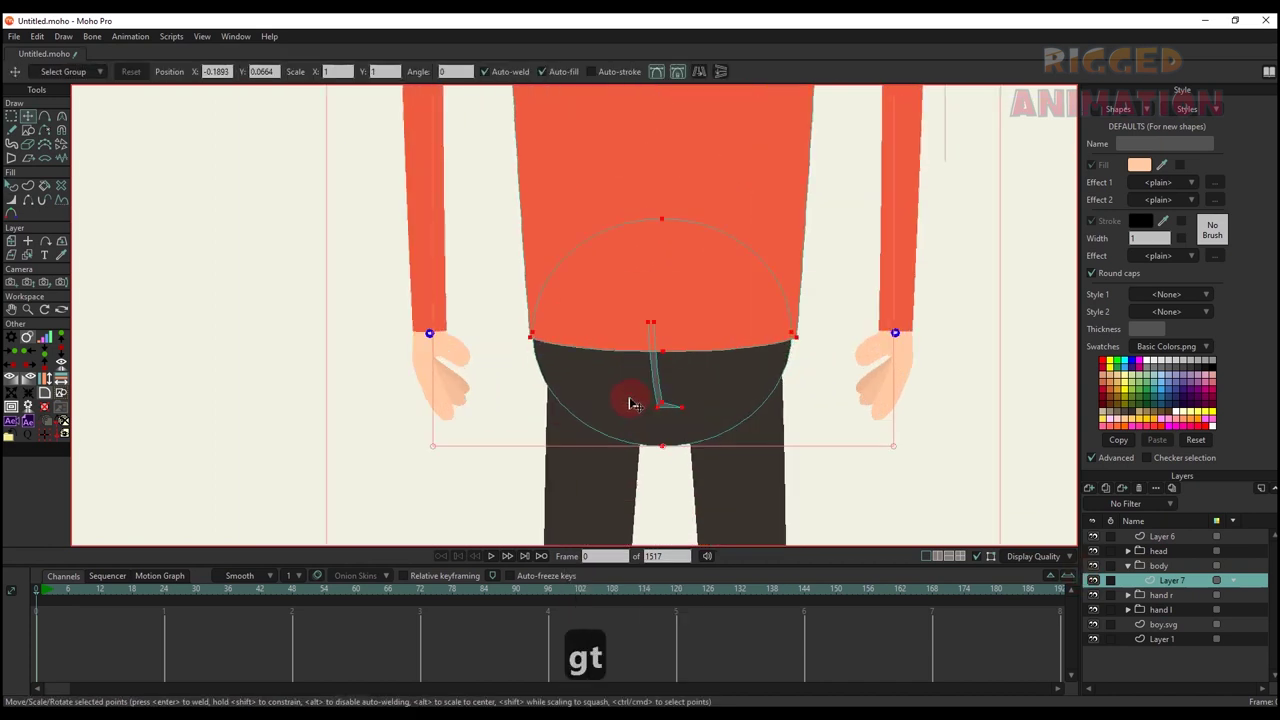
{"action": "key", "text": "ctrl+x"}
- Add a vector layer below Layer 7 in the body group and rename Layer 7 as body
{"action": "left_click", "coordinate": [1089, 489]}
{"action": "left_click", "coordinate": [1102, 504]}
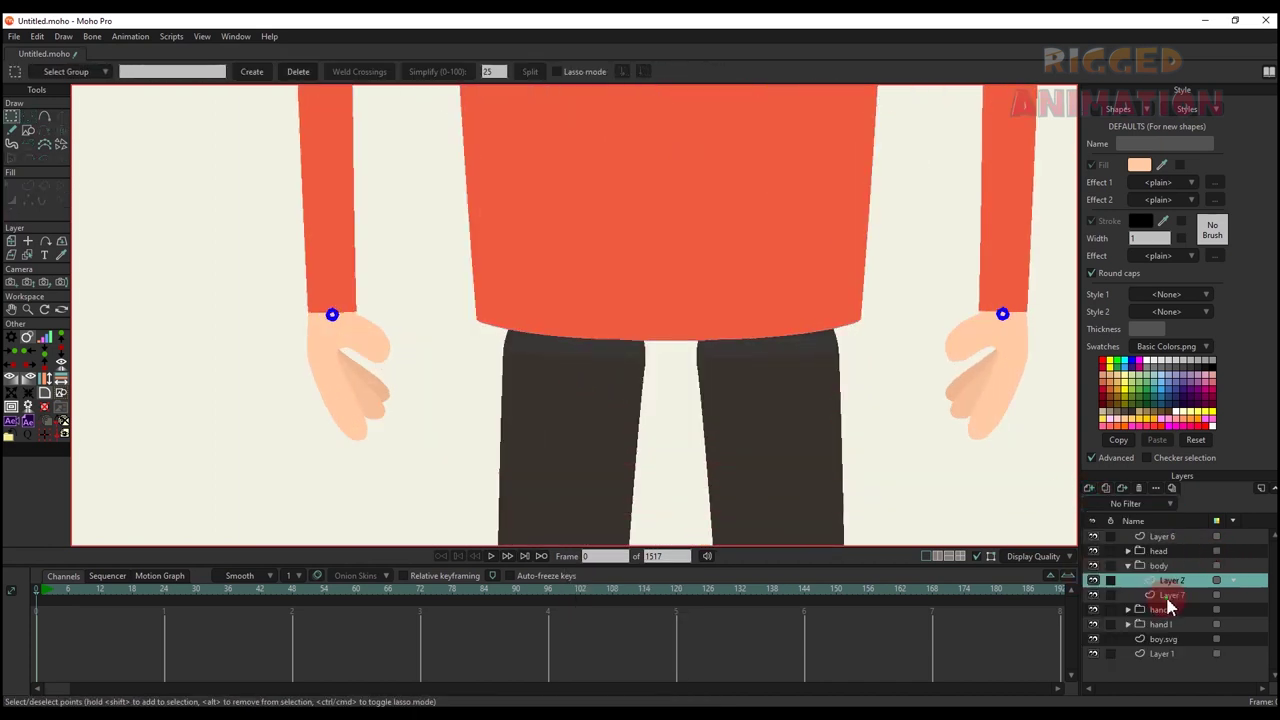
{"action": "double_click", "coordinate": [1172, 584]}
{"action": "type", "text": "body"}
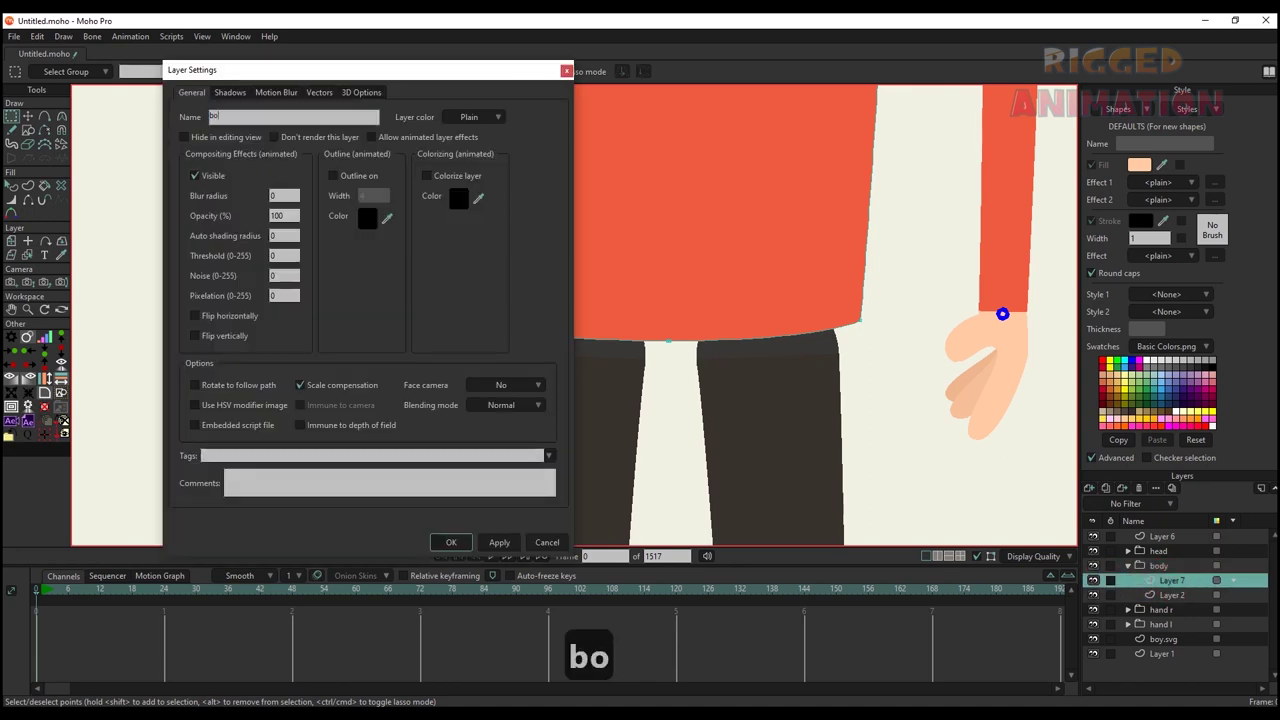
{"action": "key", "text": "Return"}
- Rename the body group's Layer 2 as hip and paste the hip shape with its fly detail into it
{"action": "double_click", "coordinate": [1167, 598]}
{"action": "type", "text": "hip"}
{"action": "key", "text": "Return"}
{"action": "key", "text": "ctrl+v"}
{"action": "scroll", "coordinate": [720, 340], "scroll_direction": "down", "scroll_amount": 6}
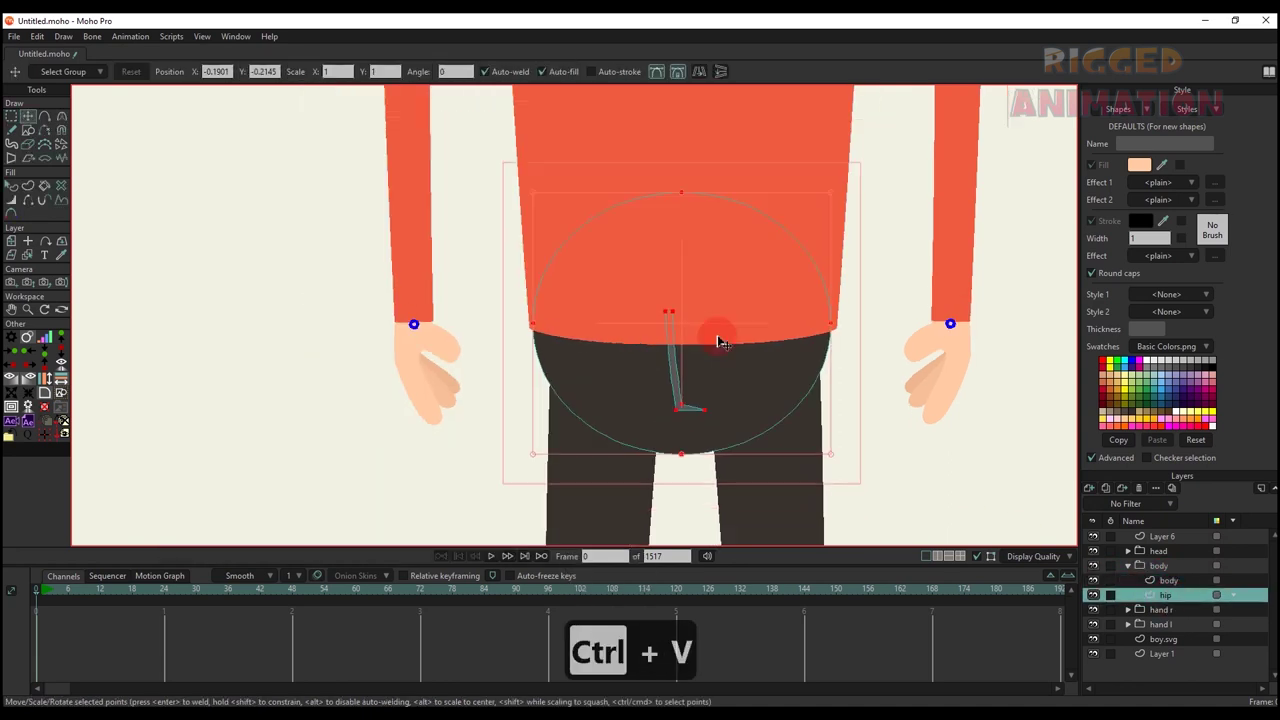
- Select the right thigh shape in the boy.svg layer and cut it
{"action": "key", "text": "q"}
{"action": "left_click", "coordinate": [699, 390]}
{"action": "key", "text": "t"}
{"action": "scroll", "coordinate": [686, 318], "scroll_direction": "up", "scroll_amount": 3}
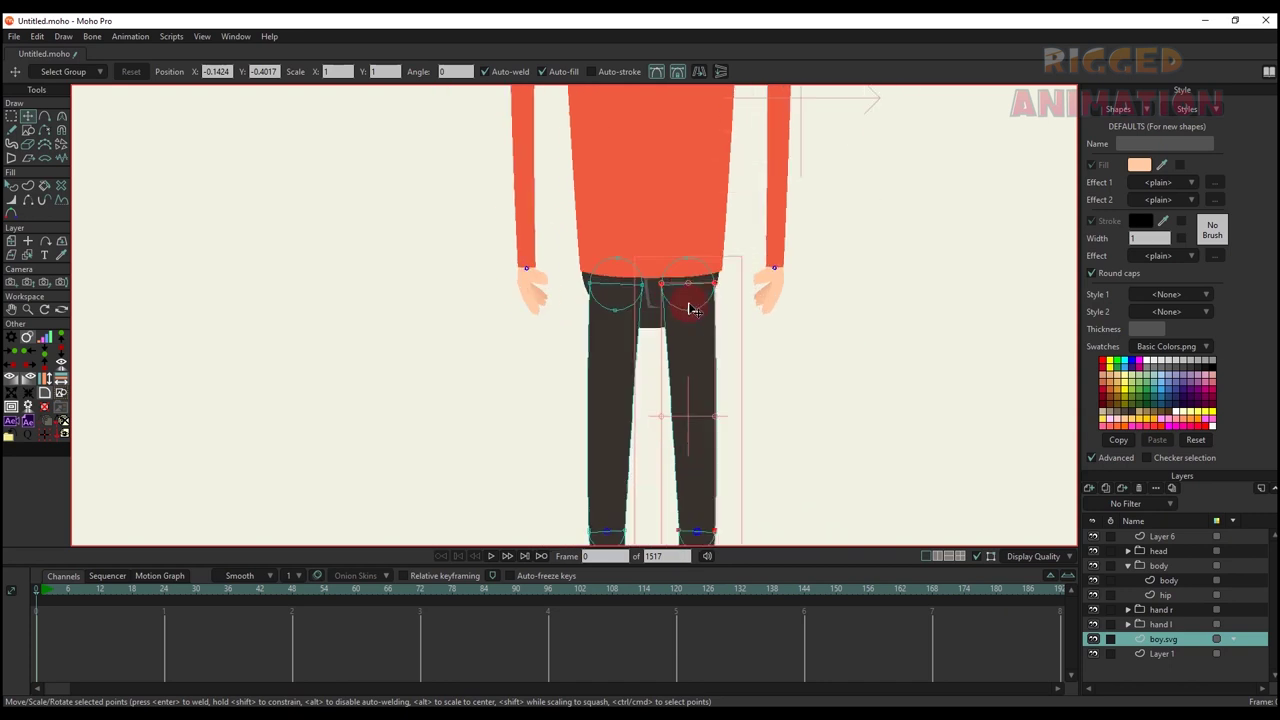
{"action": "scroll", "coordinate": [683, 257], "scroll_direction": "down", "scroll_amount": 3}
{"action": "key", "text": "ctrl+c"}
{"action": "key", "text": "ctrl+x"}
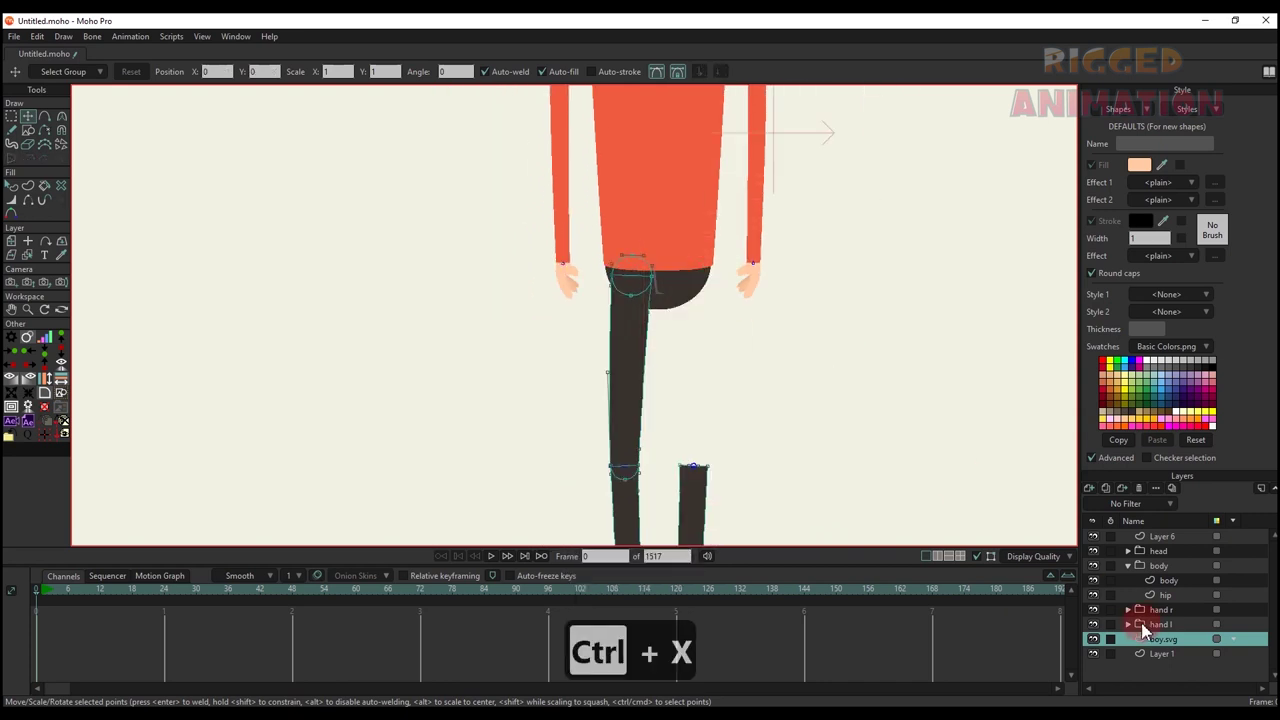
- Add a vector layer above the hand r group and put it in its own group
{"action": "left_click", "coordinate": [1167, 580]}
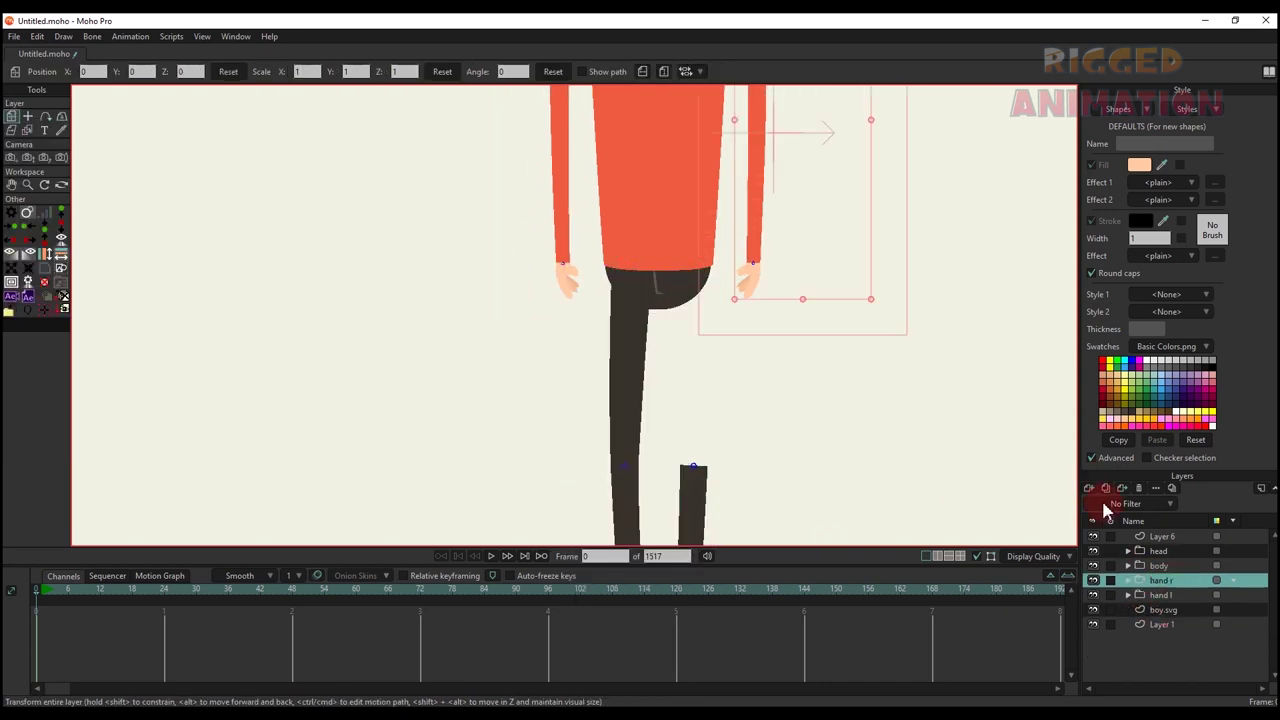
{"action": "left_click", "coordinate": [1089, 489]}
{"action": "left_click", "coordinate": [1107, 506]}
{"action": "right_click", "coordinate": [1150, 583]}
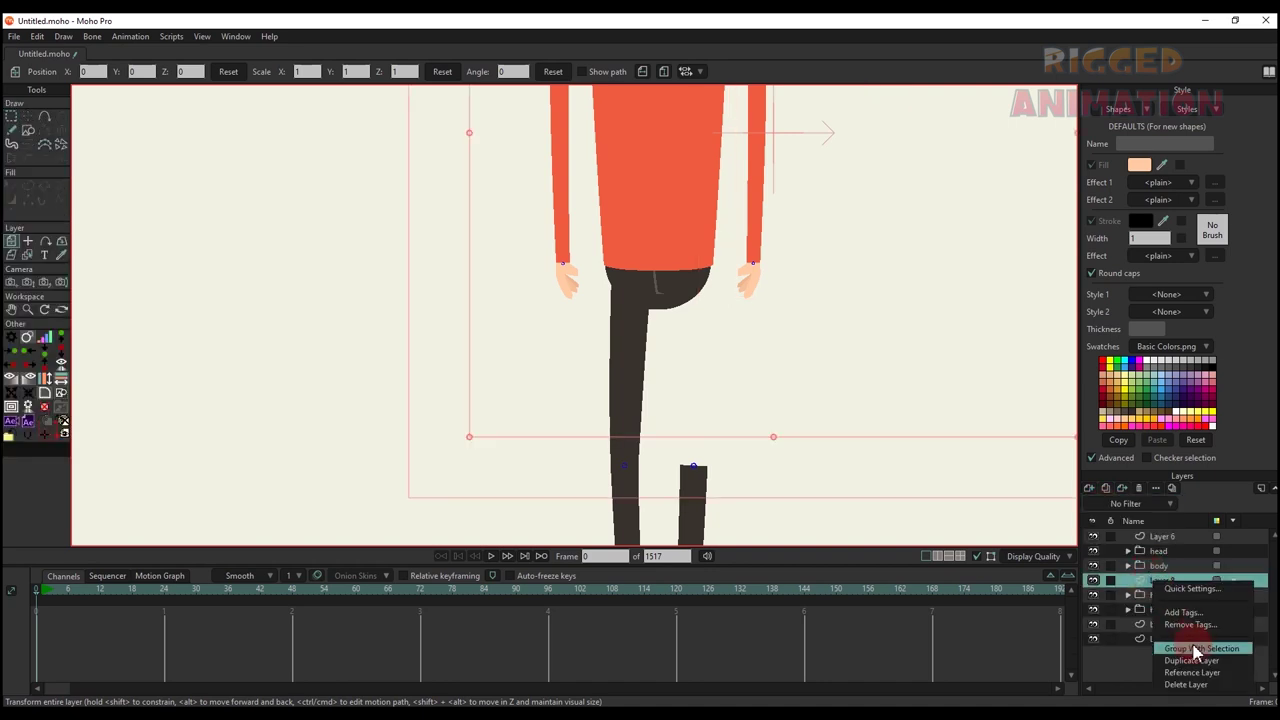
{"action": "left_click", "coordinate": [1193, 648]}
- Rename the new group as leg r and paste the right thigh into its Layer 8
{"action": "double_click", "coordinate": [1163, 582]}
{"action": "type", "text": "leg"}
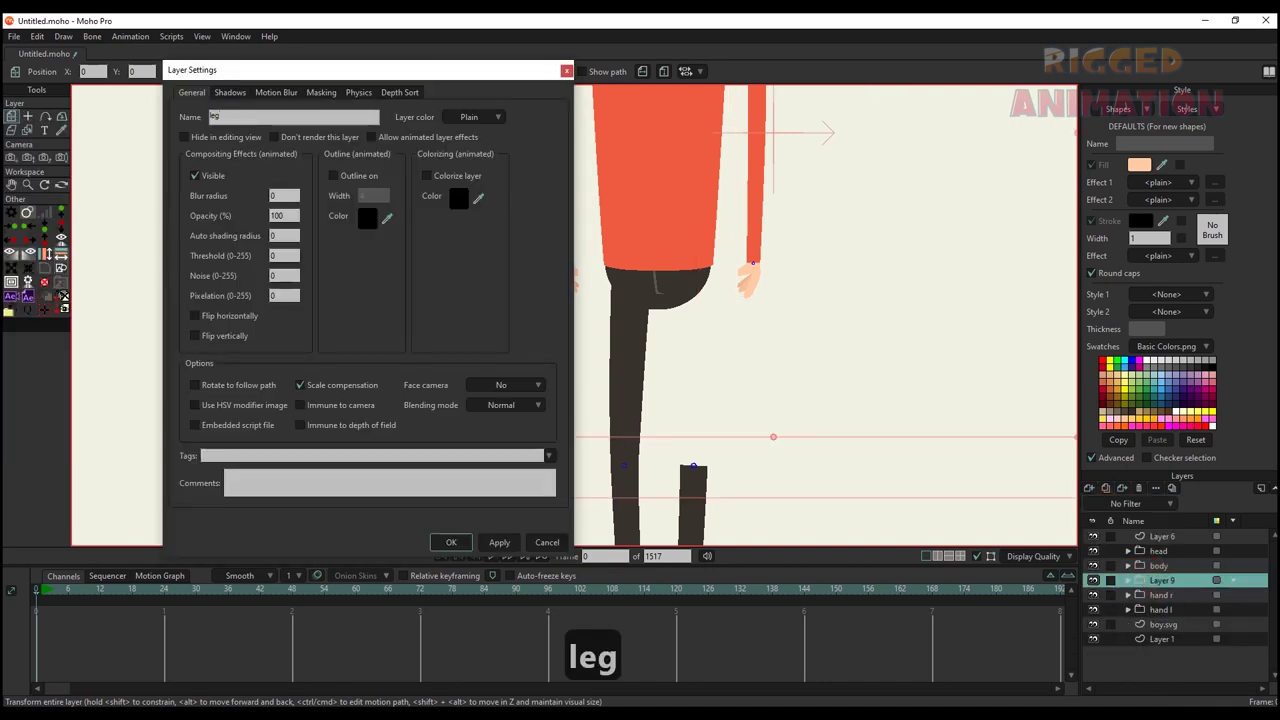
{"action": "type", "text": " r"}
{"action": "key", "text": "Return"}
{"action": "left_click", "coordinate": [1163, 595]}
{"action": "key", "text": "ctrl+v"}
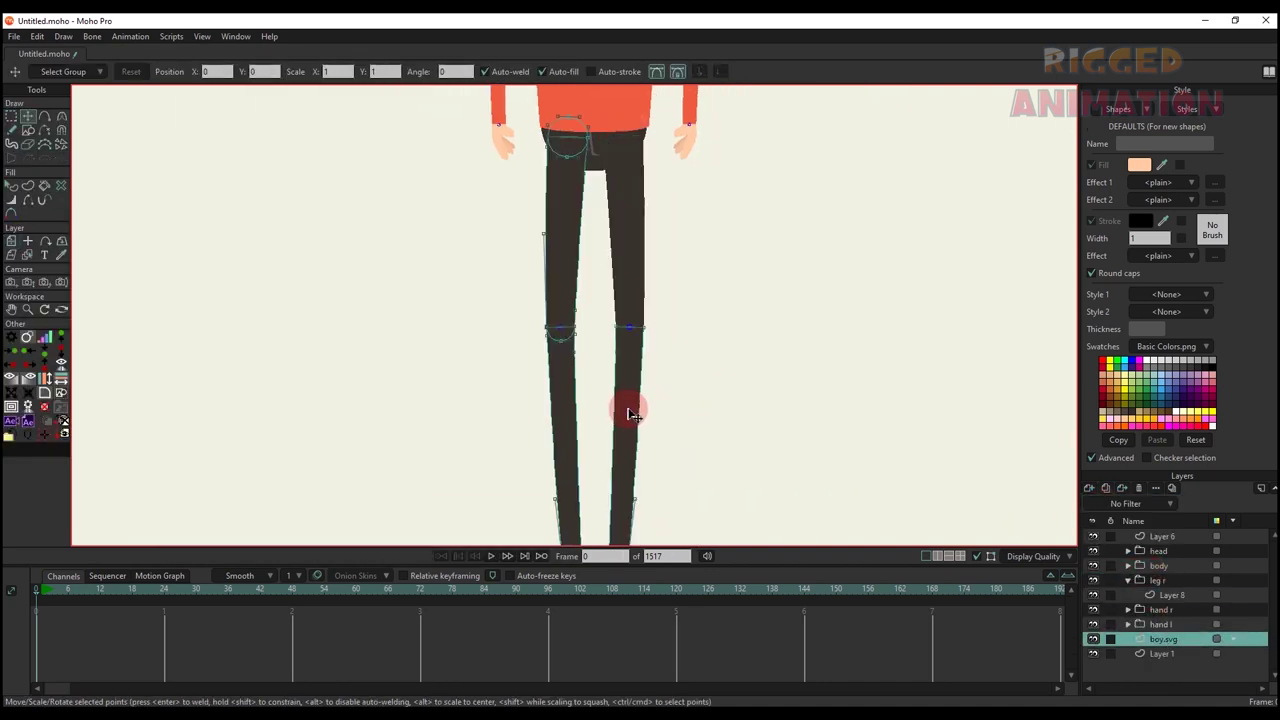
- Cut the right lower leg from boy.svg and paste it into a new vector layer above Layer 8 in leg r
{"action": "key", "text": "ctrl+x"}
{"action": "left_click", "coordinate": [1172, 595]}
{"action": "left_click", "coordinate": [1089, 489]}
{"action": "left_click", "coordinate": [1107, 505]}
{"action": "key", "text": "ctrl+v"}
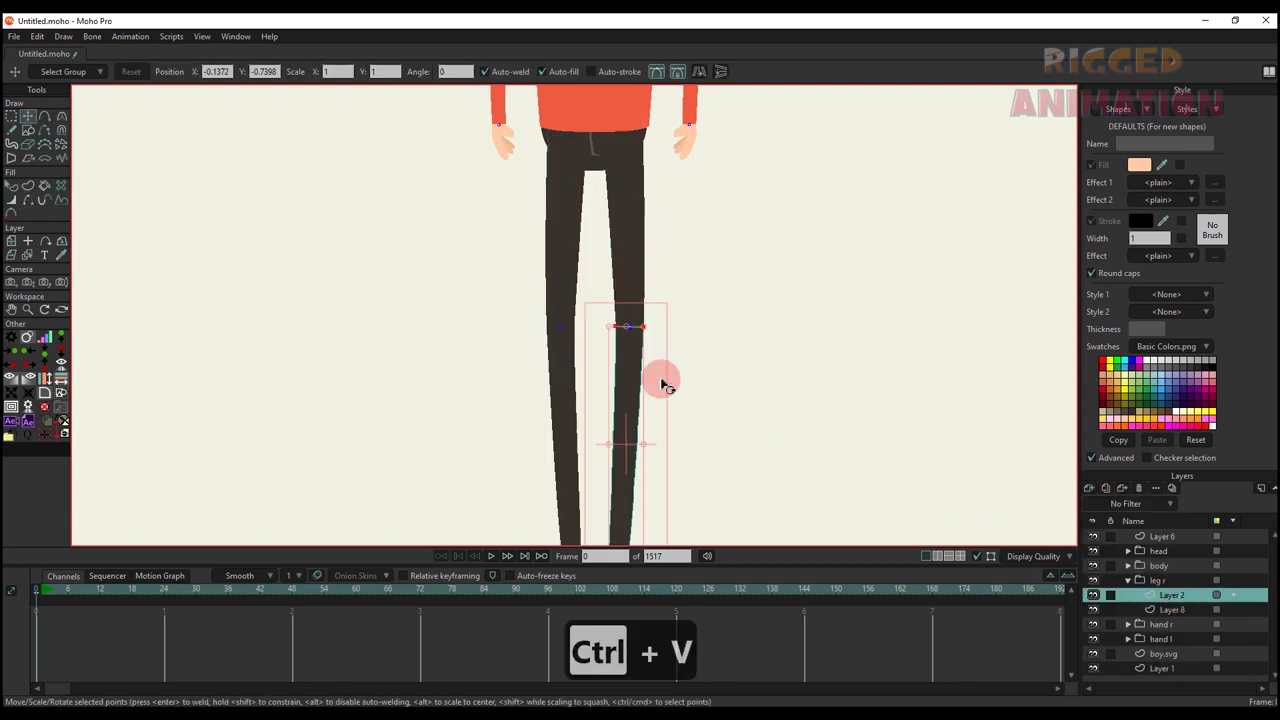
- Cut the right shoe with its ankle from boy.svg and paste it into a new vector layer above Layer 2 in leg r
{"action": "scroll", "coordinate": [630, 410], "scroll_direction": "up", "scroll_amount": 3}
{"action": "right_click", "coordinate": [627, 413], "text": "alt"}
{"action": "scroll", "coordinate": [611, 421], "scroll_direction": "up", "scroll_amount": 3}
{"action": "key", "text": "g"}
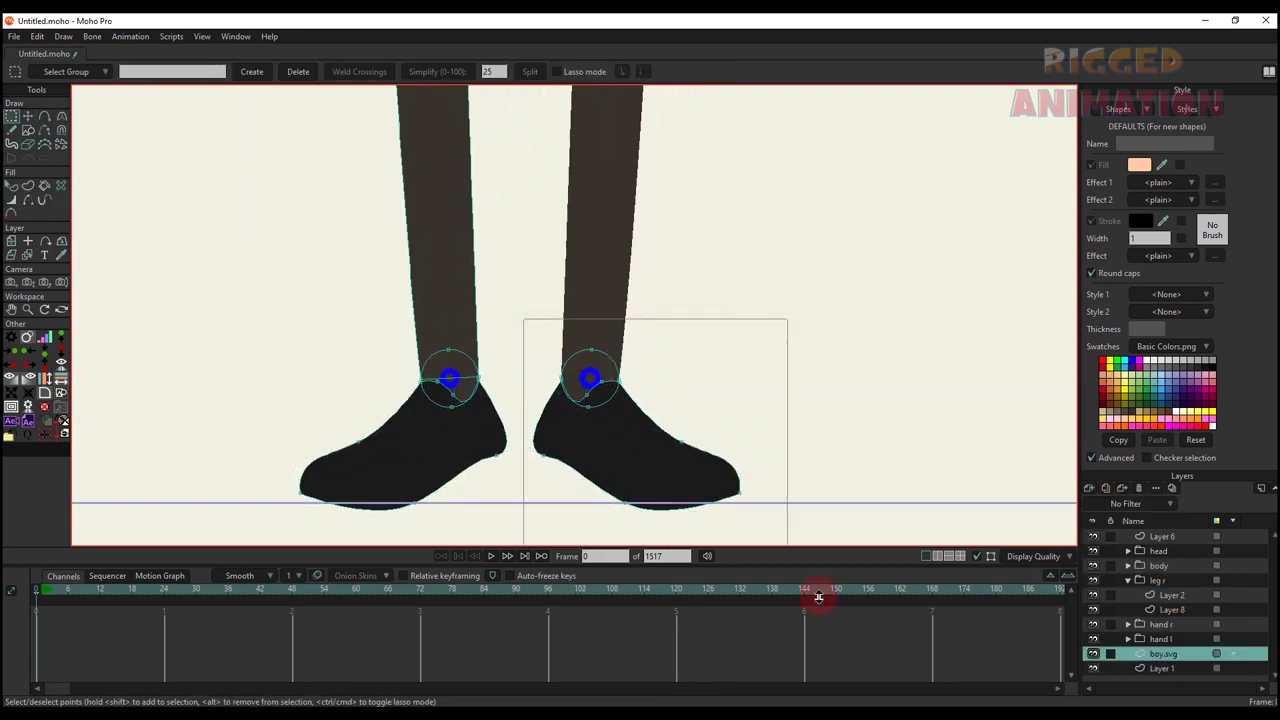
{"action": "left_click_drag", "start_coordinate": [819, 597], "coordinate": [822, 599]}
{"action": "key", "text": "ctrl+x"}
{"action": "left_click", "coordinate": [1170, 595]}
{"action": "left_click", "coordinate": [1089, 489]}
{"action": "left_click", "coordinate": [1107, 505]}
{"action": "key", "text": "ctrl+v"}
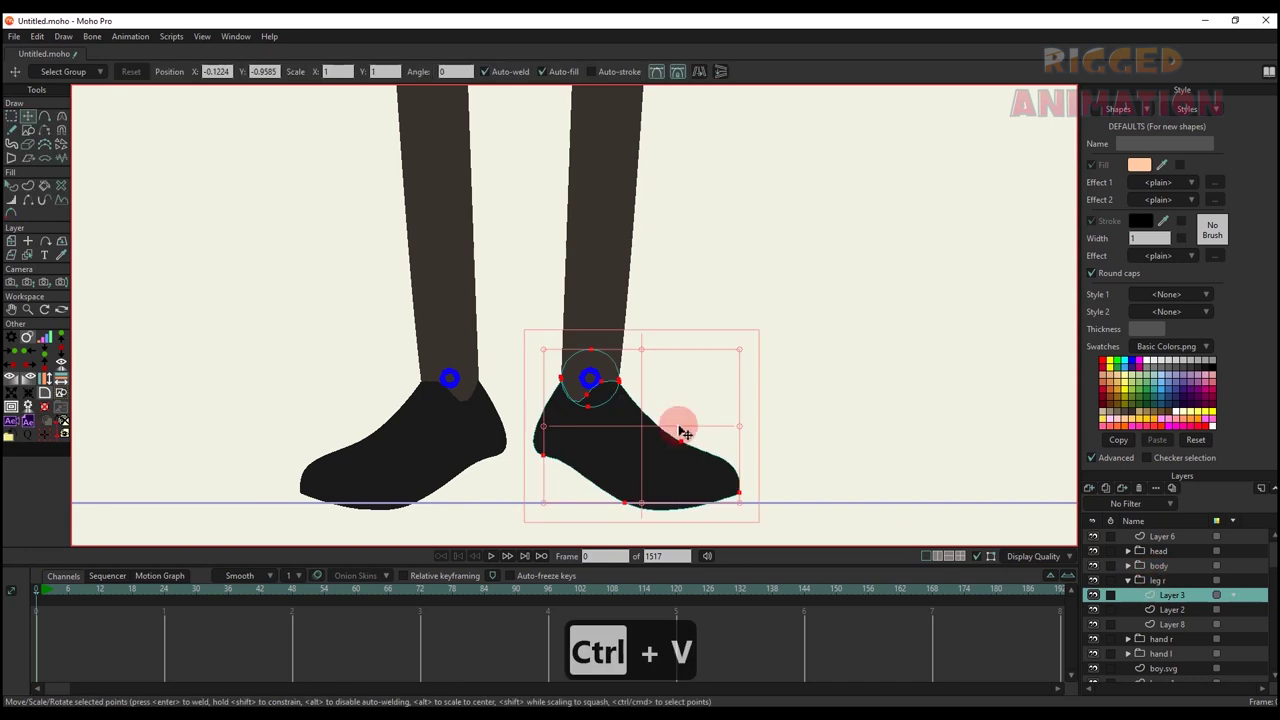
- Select the left thigh shape in the boy.svg layer and cut it
{"action": "key", "text": "a"}
{"action": "key", "text": "q"}
{"action": "scroll", "coordinate": [680, 500], "scroll_direction": "down", "scroll_amount": 6}
{"action": "scroll", "coordinate": [628, 334], "scroll_direction": "up", "scroll_amount": 3}
{"action": "right_click", "coordinate": [630, 336], "text": "alt"}
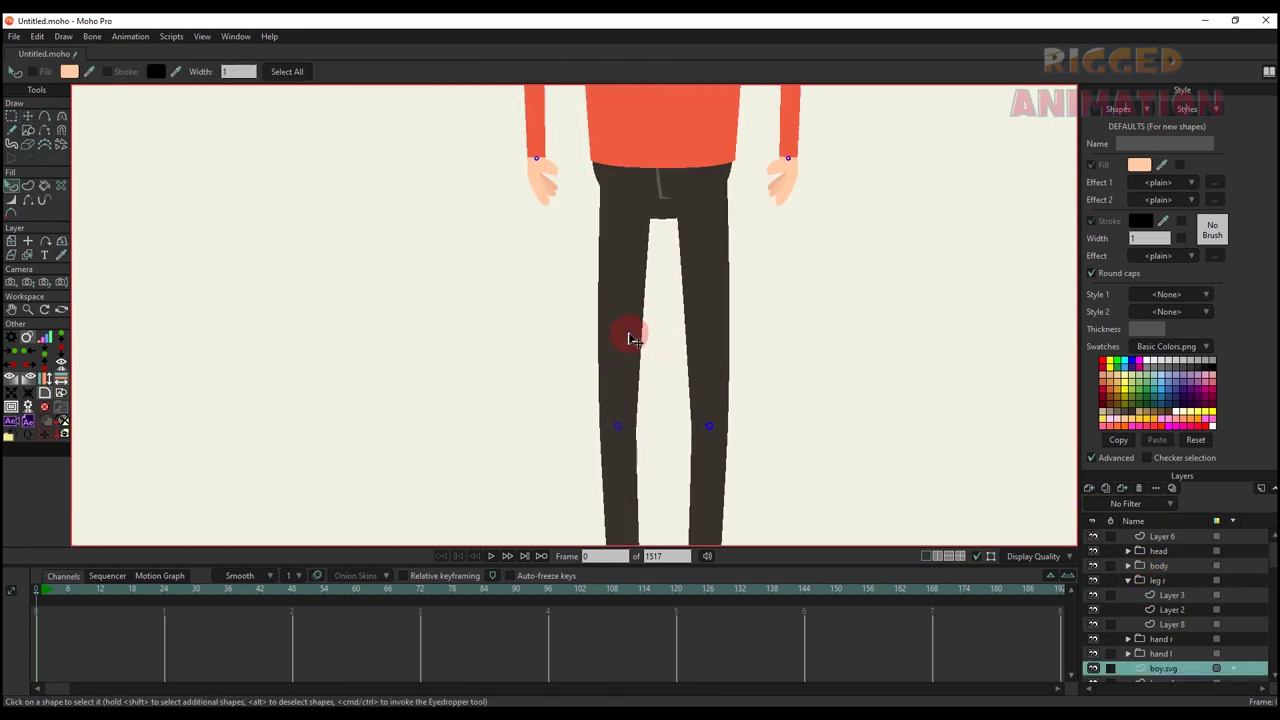
{"action": "left_click", "coordinate": [630, 336]}
{"action": "key", "text": "t"}
{"action": "scroll", "coordinate": [625, 178], "scroll_direction": "up", "scroll_amount": 2}
{"action": "scroll", "coordinate": [634, 266], "scroll_direction": "down", "scroll_amount": 4}
{"action": "key", "text": "ctrl+x"}
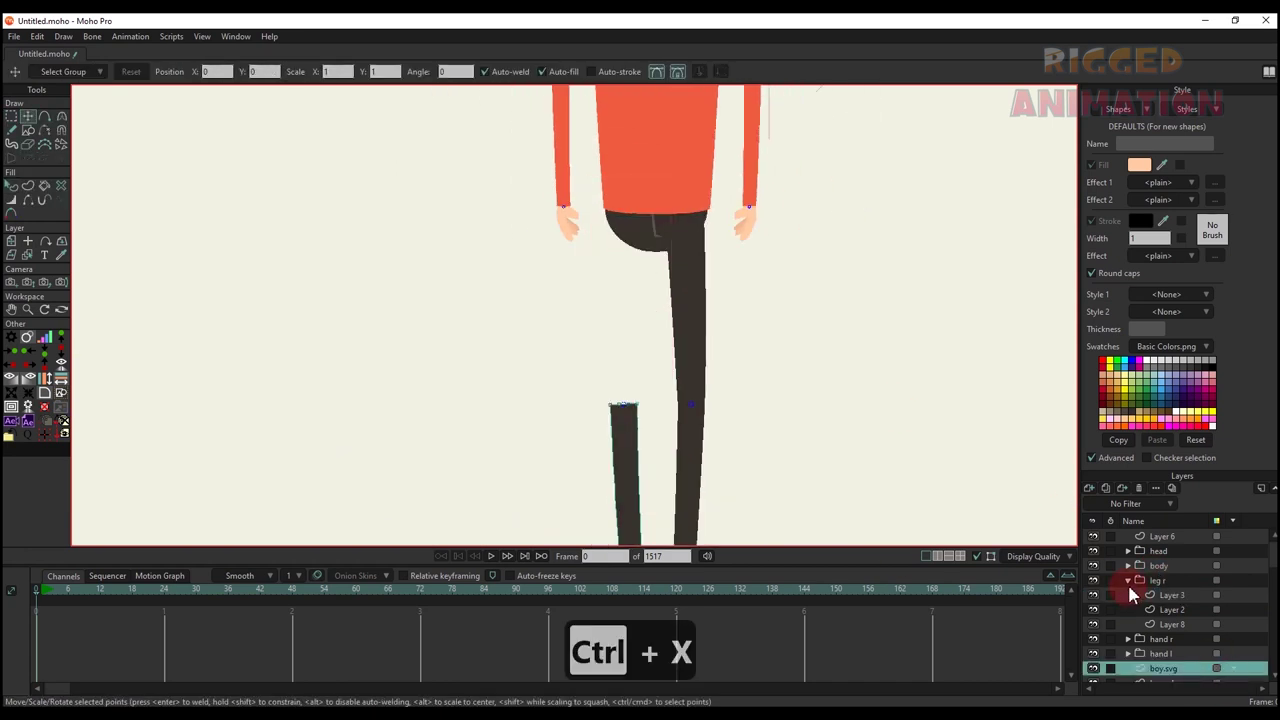
- Collapse the leg r group and add a vector layer above it
{"action": "left_click", "coordinate": [1128, 581]}
{"action": "left_click", "coordinate": [1150, 582]}
{"action": "left_click", "coordinate": [1089, 489]}
{"action": "left_click", "coordinate": [1107, 504]}
- Wrap the new layer in a group named leg l and paste the left thigh into the layer
{"action": "right_click", "coordinate": [1162, 581]}
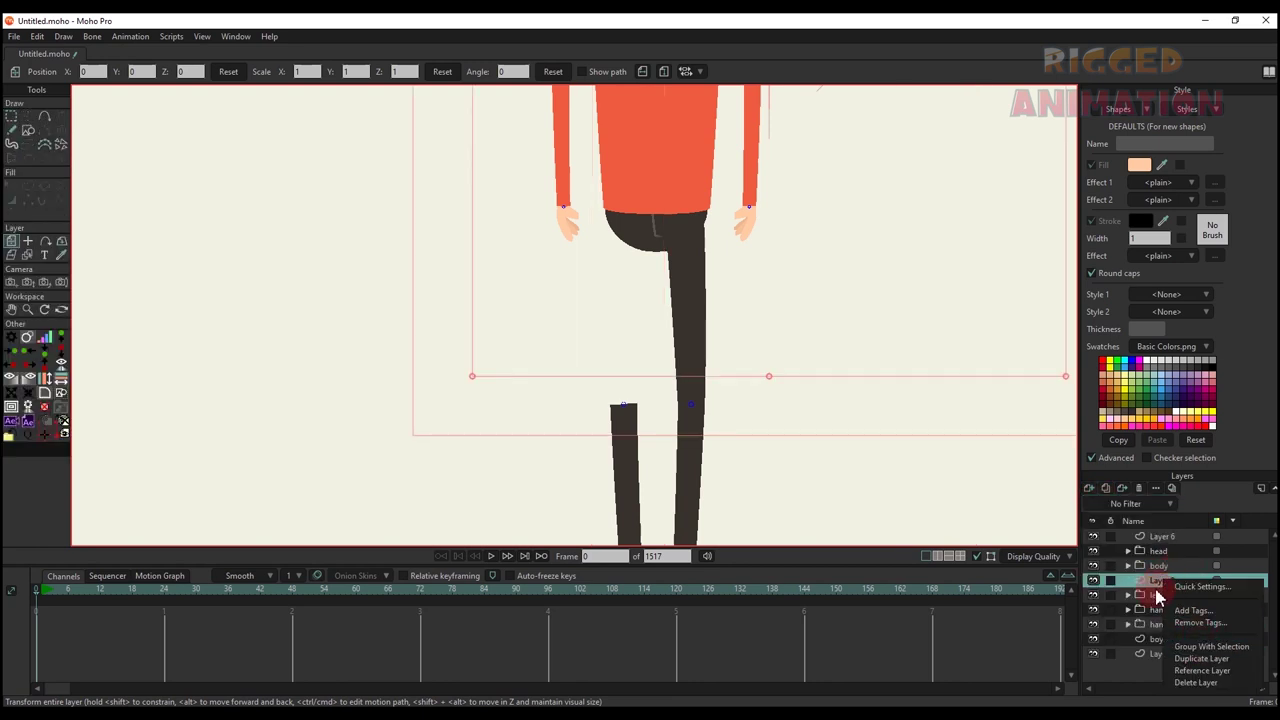
{"action": "left_click", "coordinate": [1163, 587]}
{"action": "key", "text": "Return"}
{"action": "left_click", "coordinate": [1166, 597]}
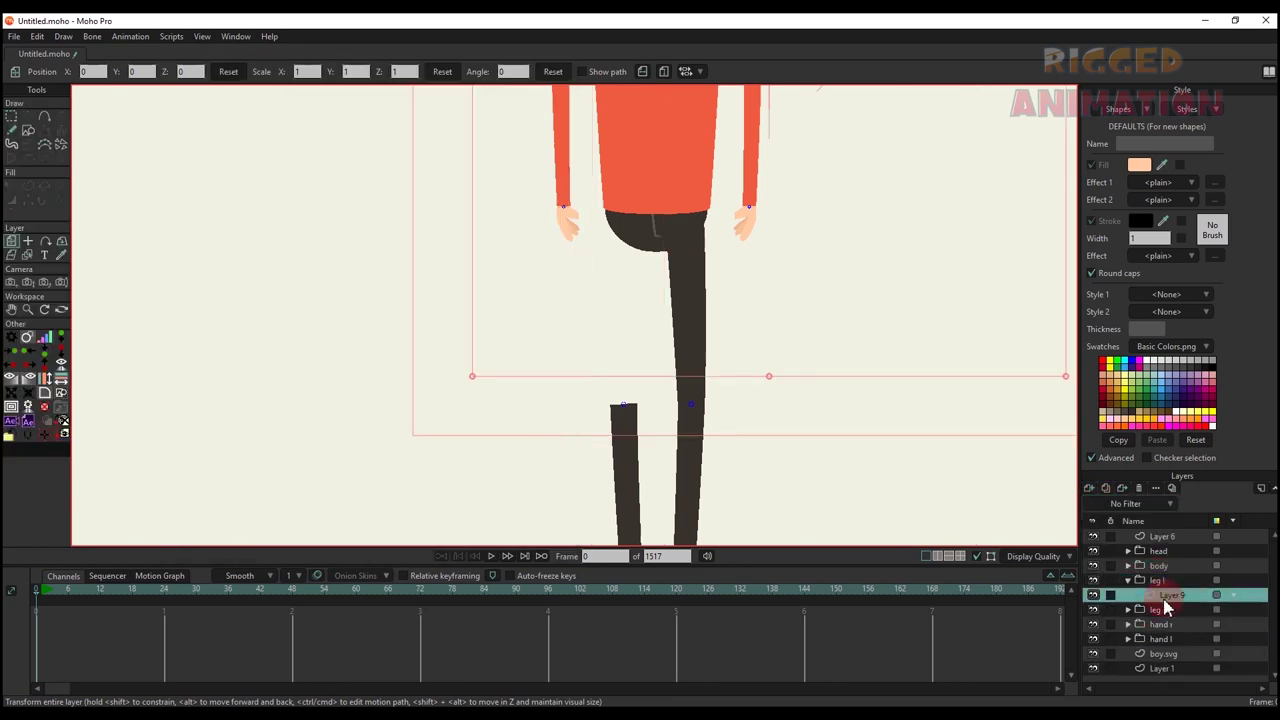
{"action": "key", "text": "ctrl+v"}
- Cut the left lower leg from boy.svg and paste it into a new vector layer above Layer 9 in leg l
{"action": "left_click_drag", "start_coordinate": [618, 463], "coordinate": [581, 363]}
{"action": "left_click", "coordinate": [1163, 654]}
{"action": "left_click", "coordinate": [597, 426]}
{"action": "key", "text": "t"}
{"action": "key", "text": "ctrl+x"}
{"action": "left_click", "coordinate": [1166, 595]}
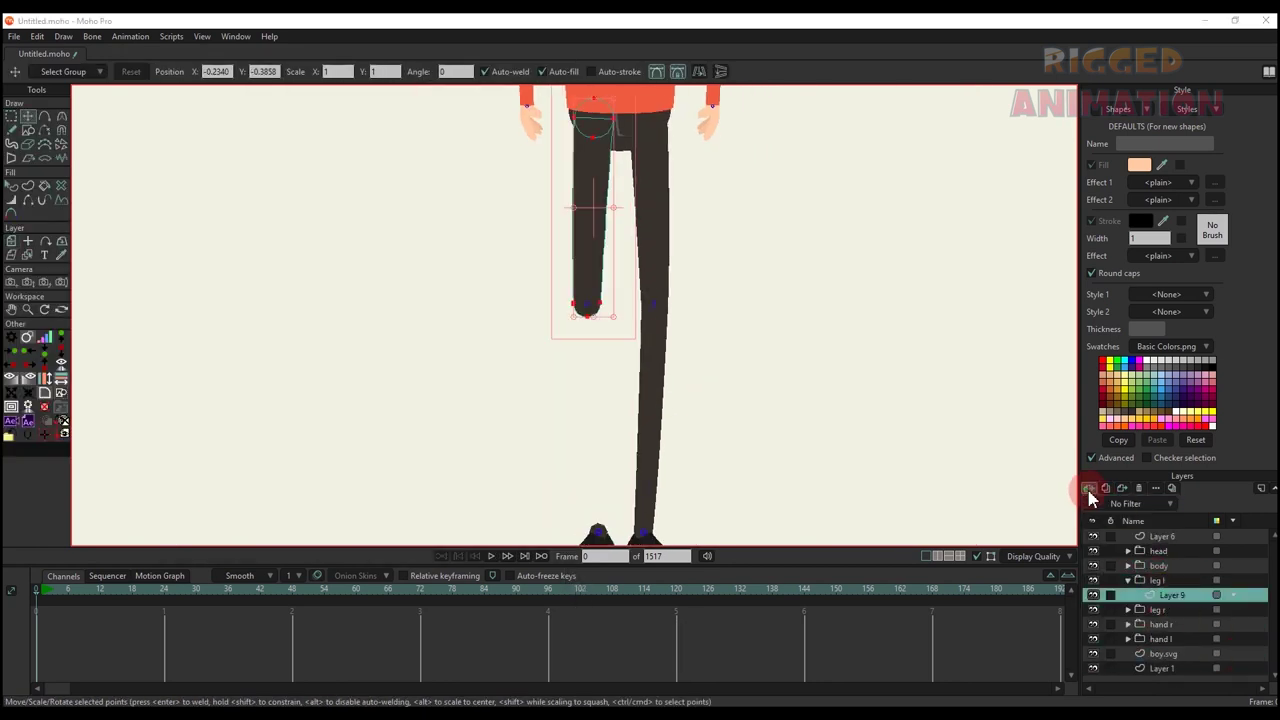
{"action": "left_click", "coordinate": [1089, 489]}
{"action": "left_click", "coordinate": [1107, 504]}
{"action": "key", "text": "ctrl+v"}
- Cut the left shoe from boy.svg and paste it into a new vector layer above Layer 2 in leg l
{"action": "left_click_drag", "start_coordinate": [590, 536], "coordinate": [600, 428]}
{"action": "scroll", "coordinate": [597, 430], "scroll_direction": "down", "scroll_amount": 3}
{"action": "scroll", "coordinate": [597, 430], "scroll_direction": "up", "scroll_amount": 3}
{"action": "left_click", "coordinate": [1163, 668]}
{"action": "key", "text": "g"}
{"action": "key", "text": "ctrl+x"}
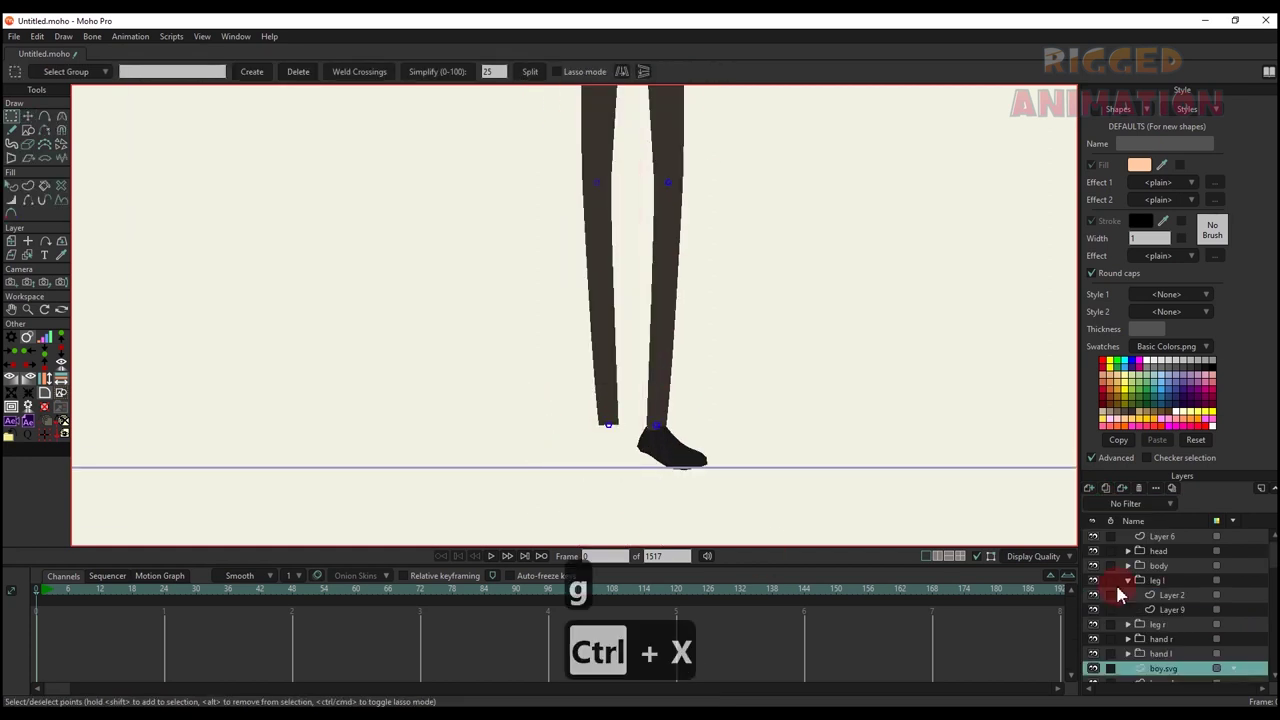
{"action": "left_click", "coordinate": [1111, 593]}
{"action": "left_click", "coordinate": [1089, 488]}
{"action": "left_click", "coordinate": [1110, 522]}
{"action": "key", "text": "ctrl+v"}
{"action": "scroll", "coordinate": [635, 380], "scroll_direction": "down", "scroll_amount": 6}
{"action": "key", "text": "q"}
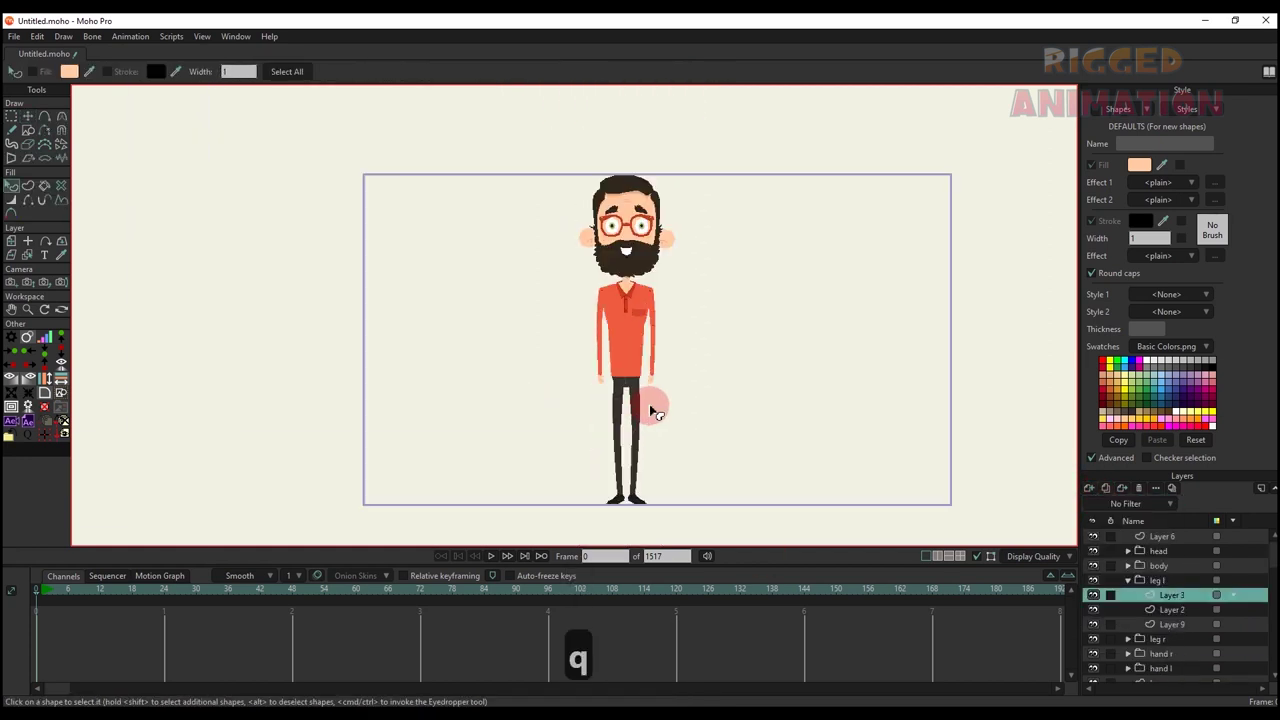
- Group the head, body, leg l, leg r, hand r and hand l groups together and collapse the new group
{"action": "left_click", "coordinate": [1128, 580]}
{"action": "left_click", "coordinate": [1159, 551]}
{"action": "left_click", "coordinate": [1164, 624], "text": "shift"}
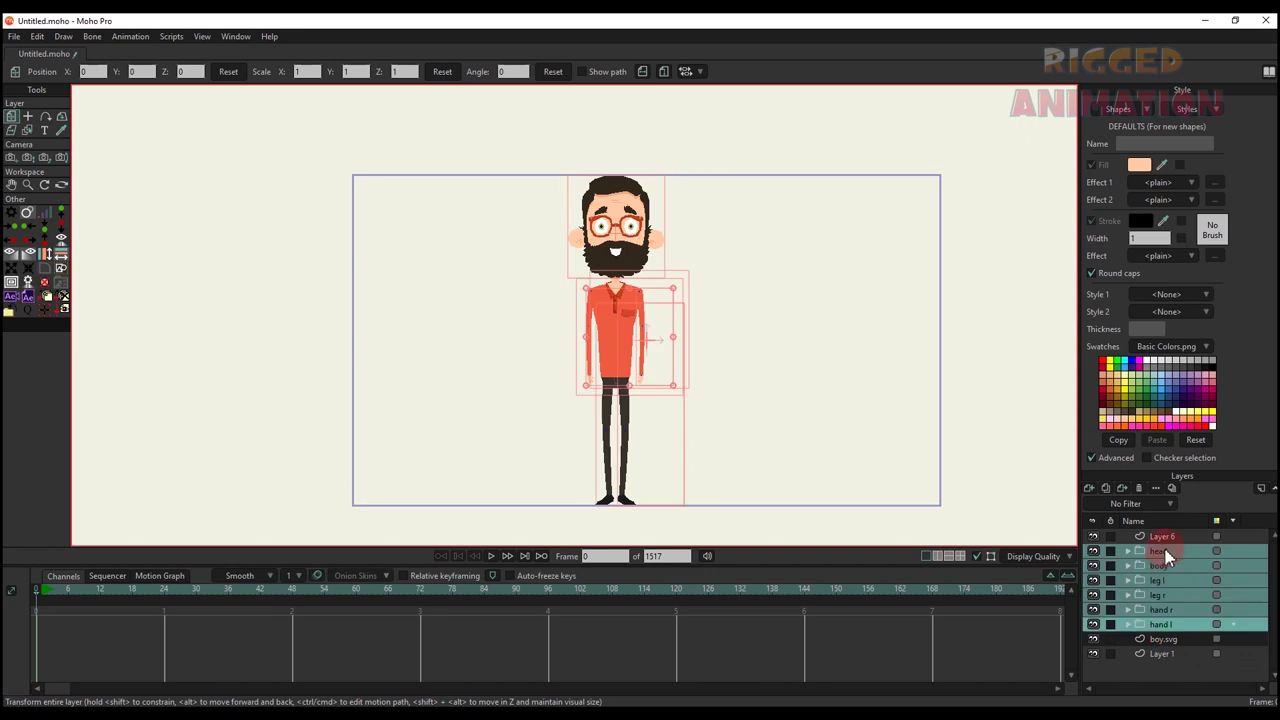
{"action": "right_click", "coordinate": [1164, 552]}
{"action": "left_click", "coordinate": [1204, 664]}
{"action": "left_click", "coordinate": [1131, 553]}
{"action": "left_click", "coordinate": [1128, 551]}
- Delete the emptied boy.svg layer and check the character while toggling Layer 6's visibility
{"action": "left_click", "coordinate": [1160, 566]}
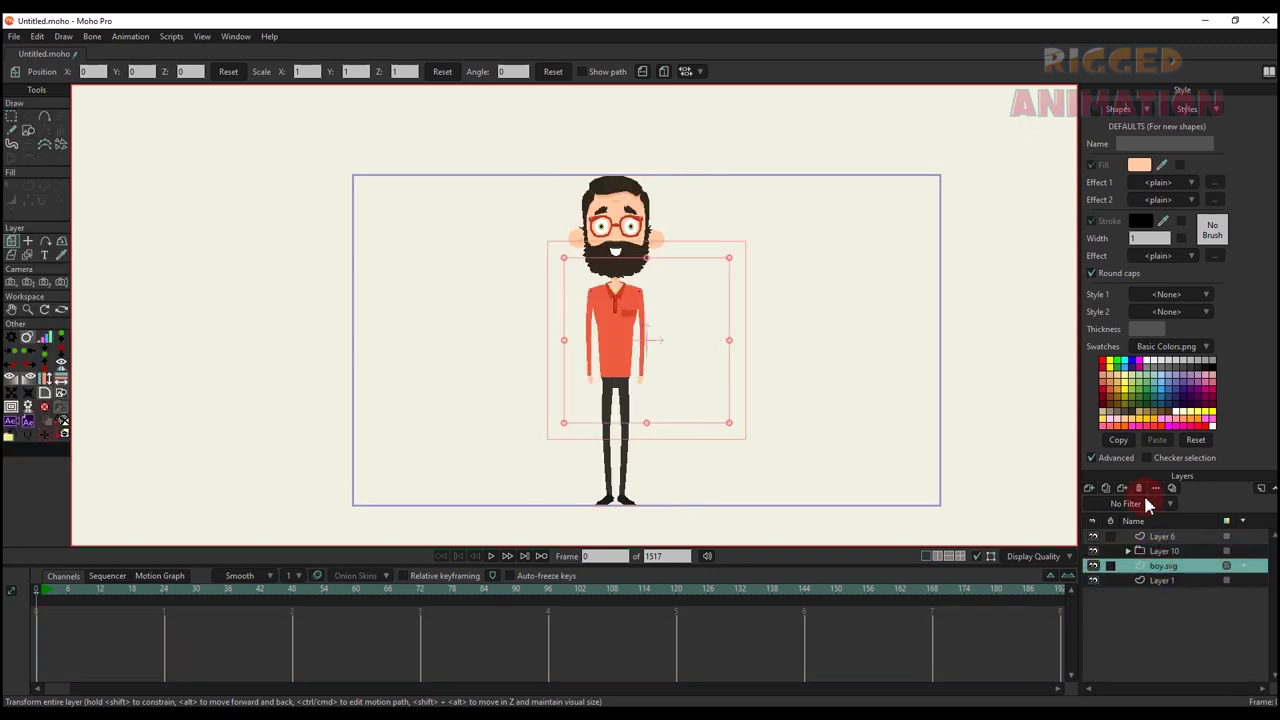
{"action": "scroll", "coordinate": [571, 357], "scroll_direction": "up", "scroll_amount": 6}
{"action": "scroll", "coordinate": [648, 449], "scroll_direction": "down", "scroll_amount": 3}
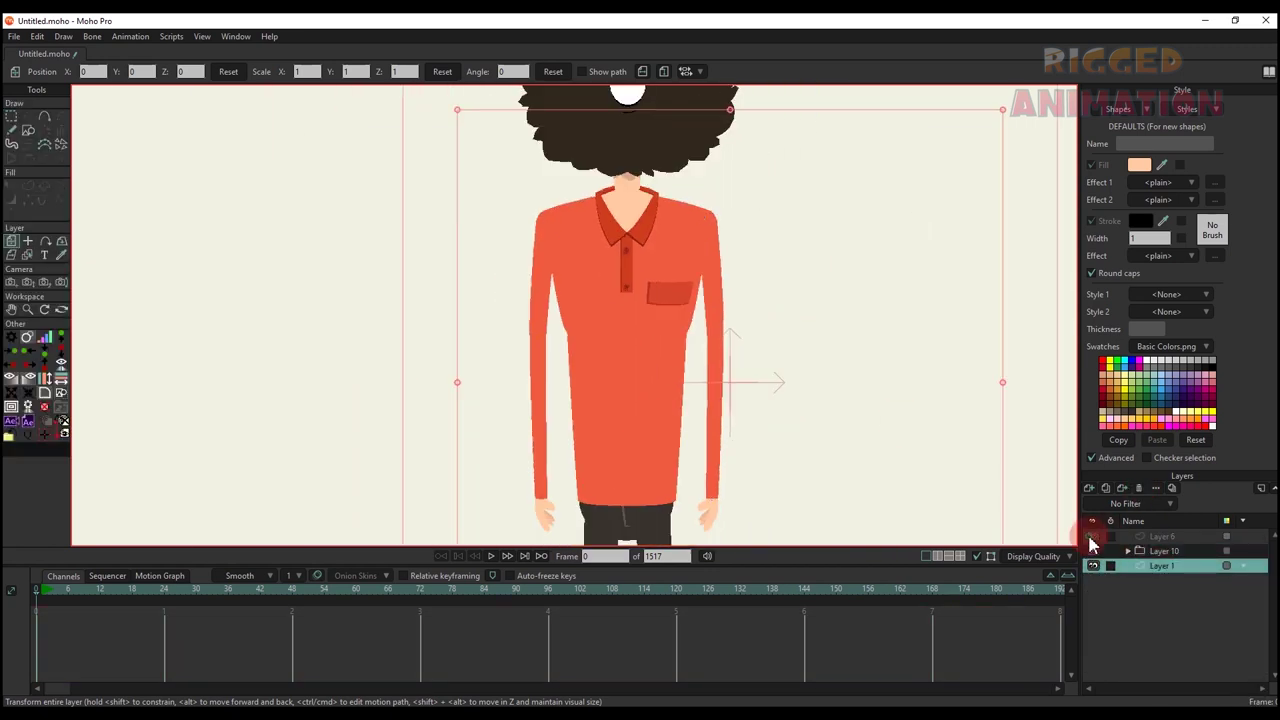
{"action": "left_click", "coordinate": [1092, 539]}
{"action": "scroll", "coordinate": [748, 463], "scroll_direction": "up", "scroll_amount": 5}
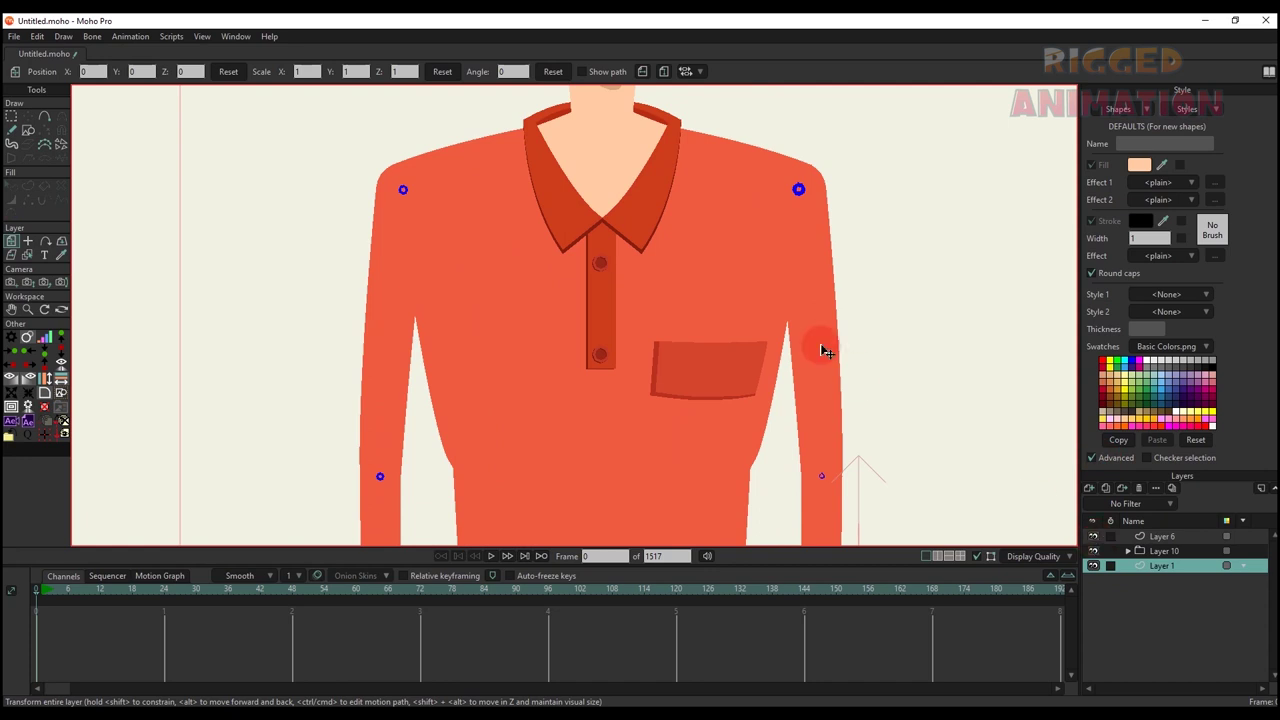
{"action": "scroll", "coordinate": [820, 347], "scroll_direction": "down", "scroll_amount": 10}
{"action": "left_click_drag", "start_coordinate": [800, 349], "coordinate": [545, 367]}
{"action": "scroll", "coordinate": [577, 364], "scroll_direction": "up", "scroll_amount": 4}
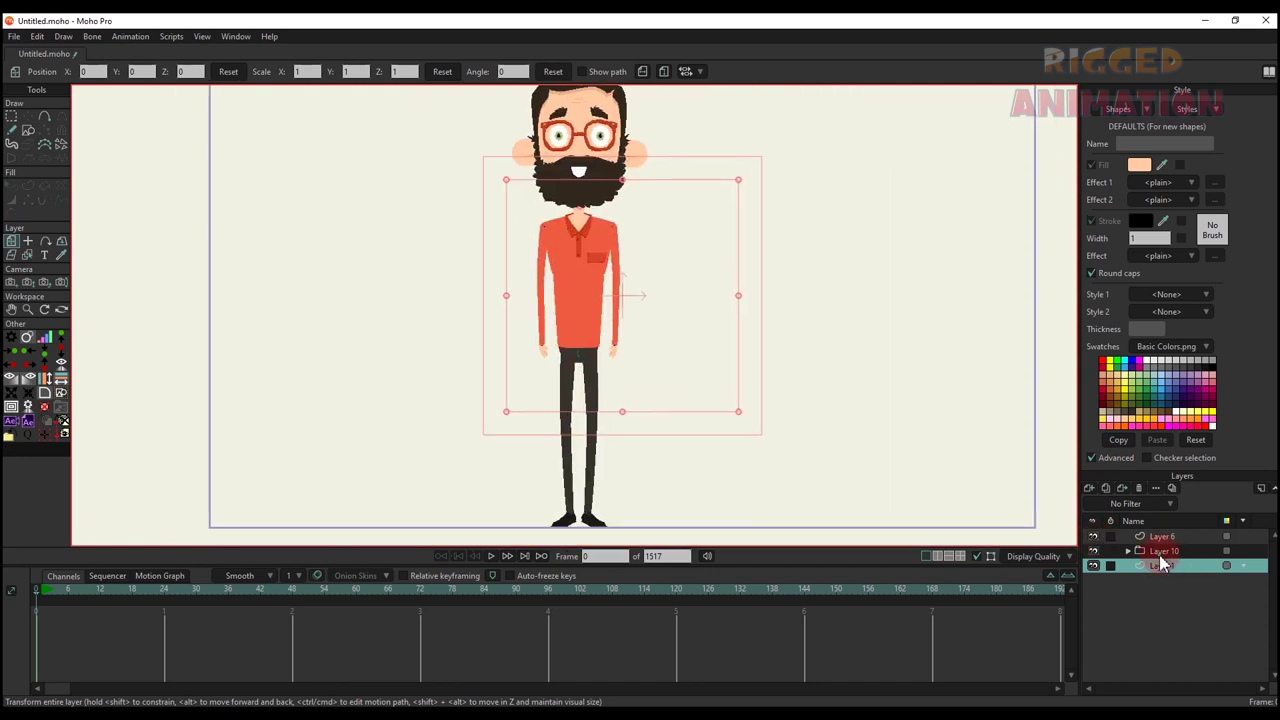
- Rename the full-character group Layer 10 as man and delete the unused Layer 1
{"action": "double_click", "coordinate": [1162, 553]}
{"action": "type", "text": "man"}
{"action": "key", "text": "Return"}
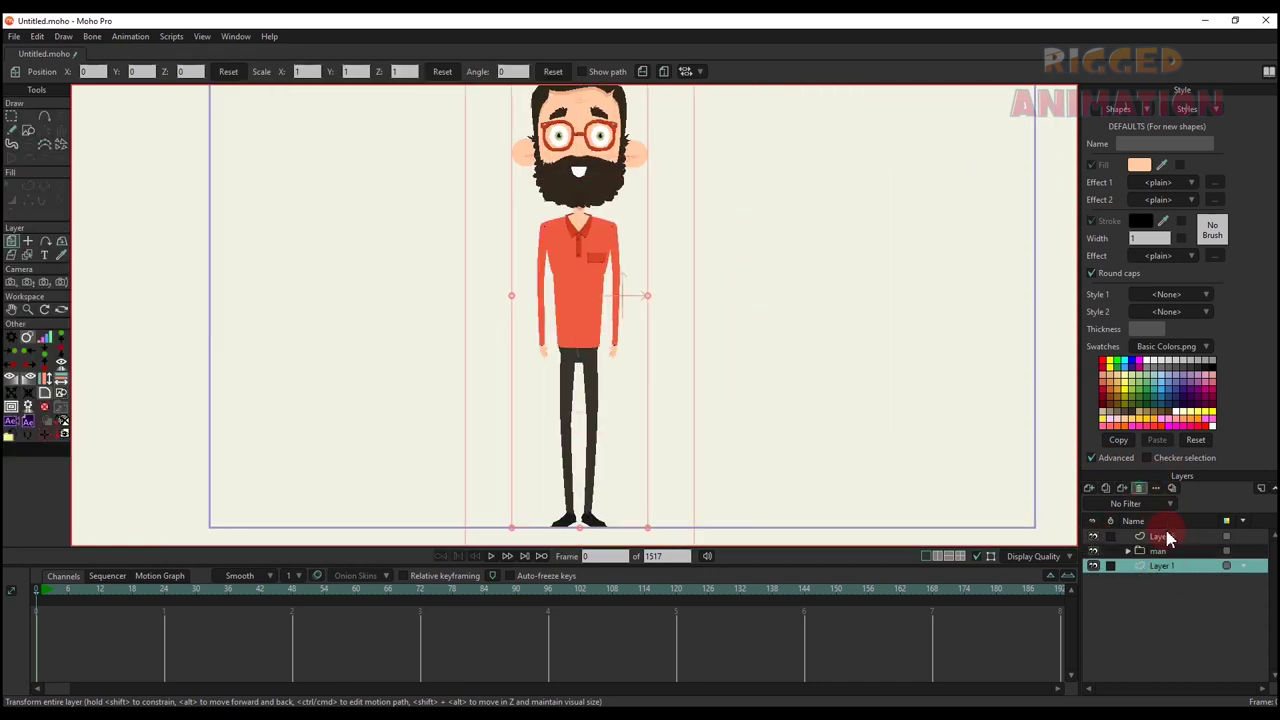
- Save the project as man in the boy folder
{"action": "key", "text": "ctrl+s"}
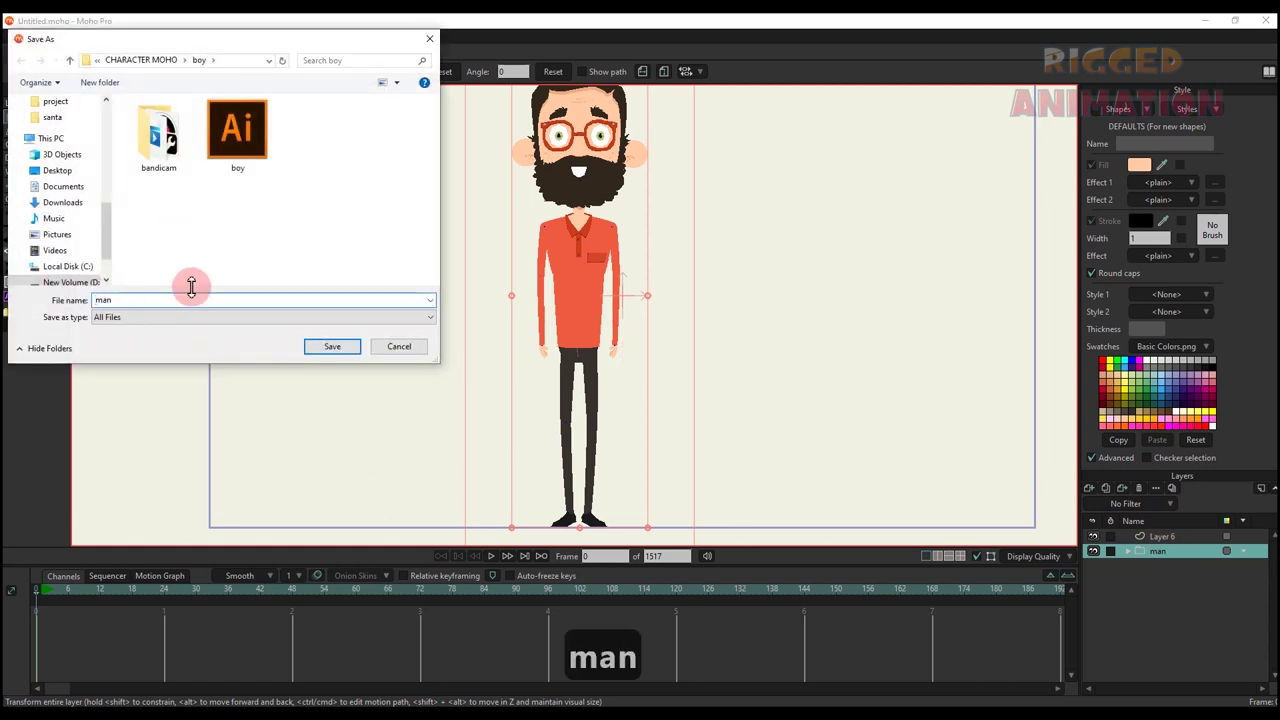
{"action": "type", "text": "man"}
{"action": "key", "text": "Return"}
- Convert the man group layer into a bone layer
{"action": "left_click_drag", "start_coordinate": [516, 316], "coordinate": [540, 379]}
{"action": "scroll", "coordinate": [540, 379], "scroll_direction": "up", "scroll_amount": 4}
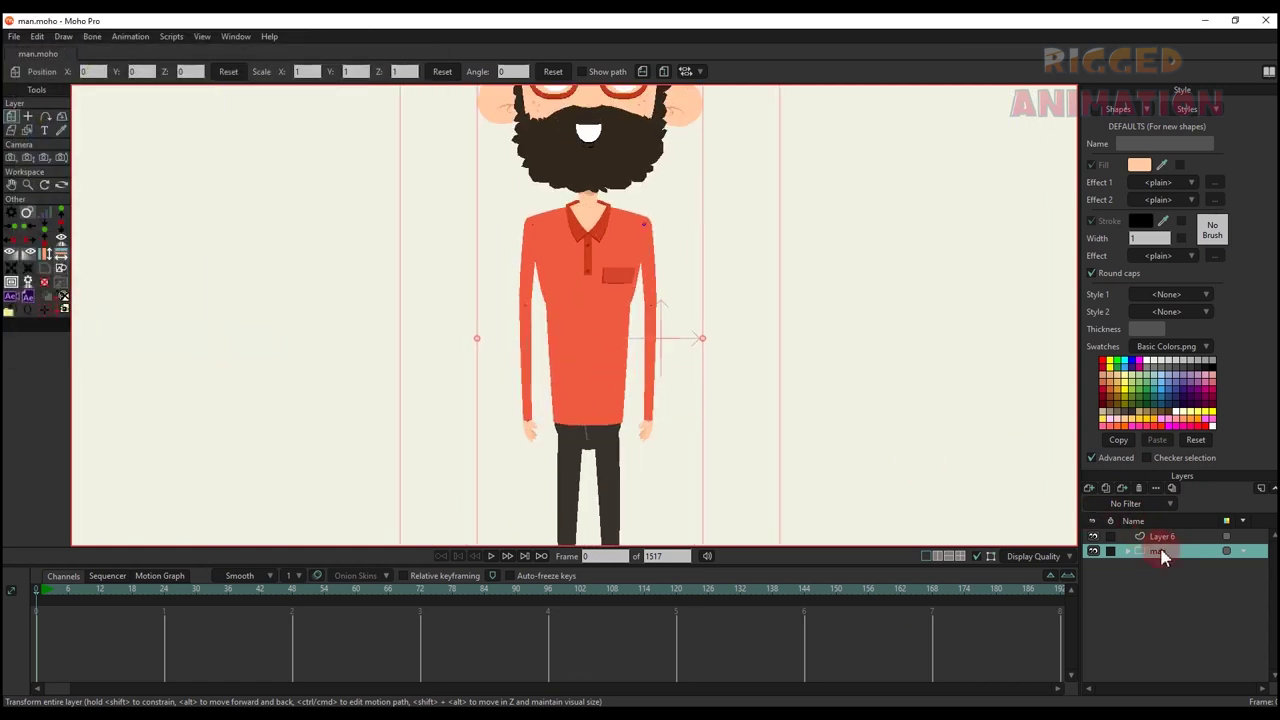
{"action": "right_click", "coordinate": [1163, 554]}
{"action": "left_click", "coordinate": [1204, 597]}
- Add a root bone pointing sideways from the waist and a short hip bone over the trouser fly
{"action": "key", "text": "a"}
{"action": "scroll", "coordinate": [590, 425], "scroll_direction": "up", "scroll_amount": 2}
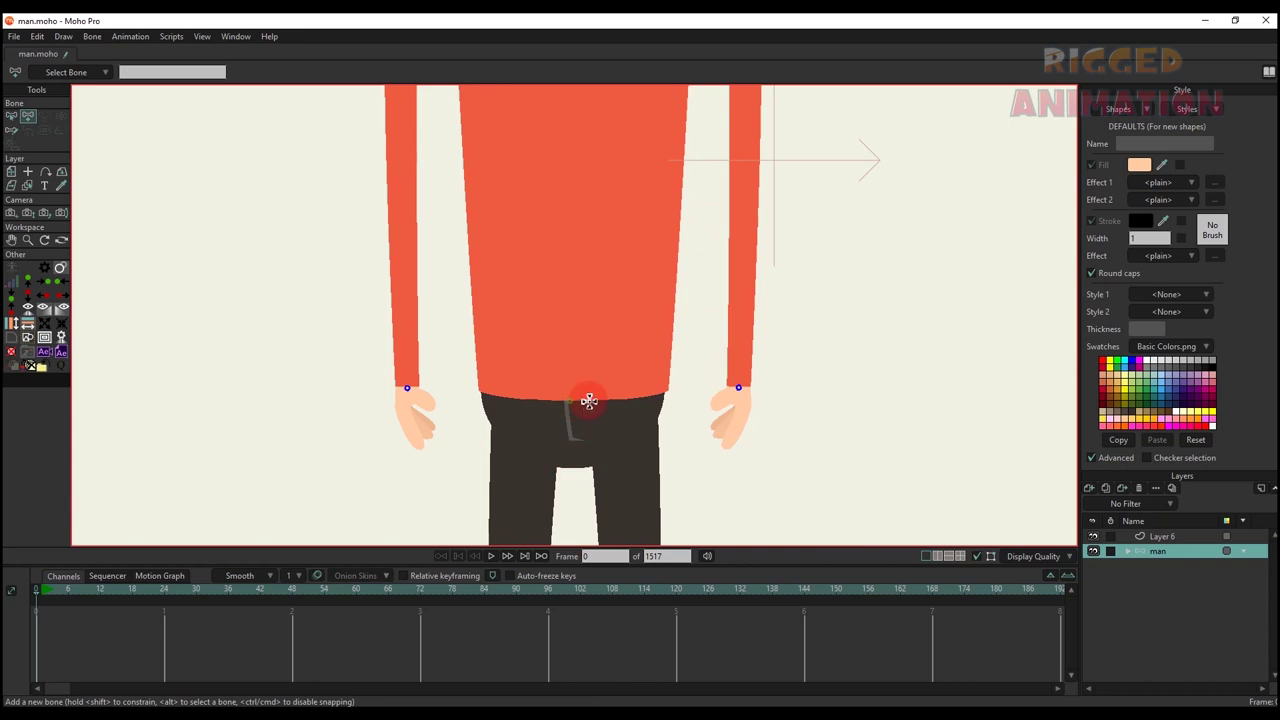
{"action": "scroll", "coordinate": [555, 440], "scroll_direction": "up", "scroll_amount": 2}
{"action": "scroll", "coordinate": [590, 495], "scroll_direction": "down", "scroll_amount": 4}
- Add a chain of torso, chest and neck bones running upward from the root bone
{"action": "key", "text": "b"}
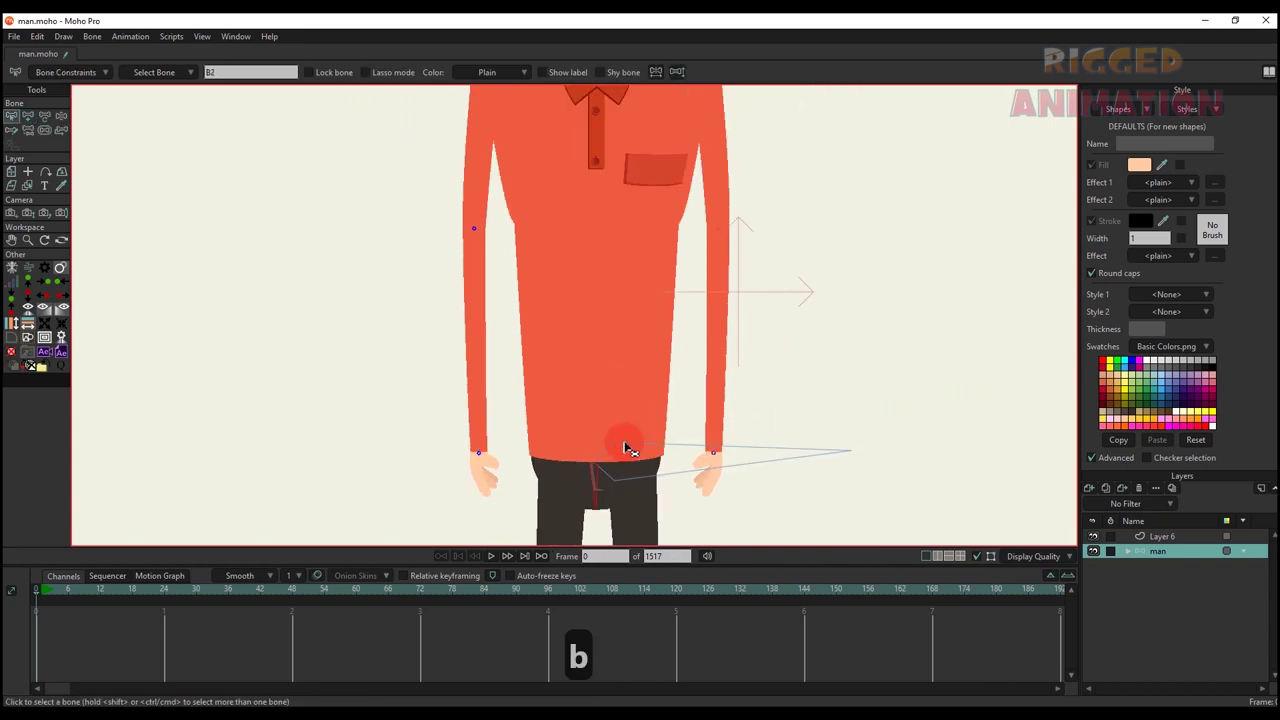
{"action": "key", "text": "a"}
{"action": "left_click_drag", "start_coordinate": [600, 241], "coordinate": [594, 422]}
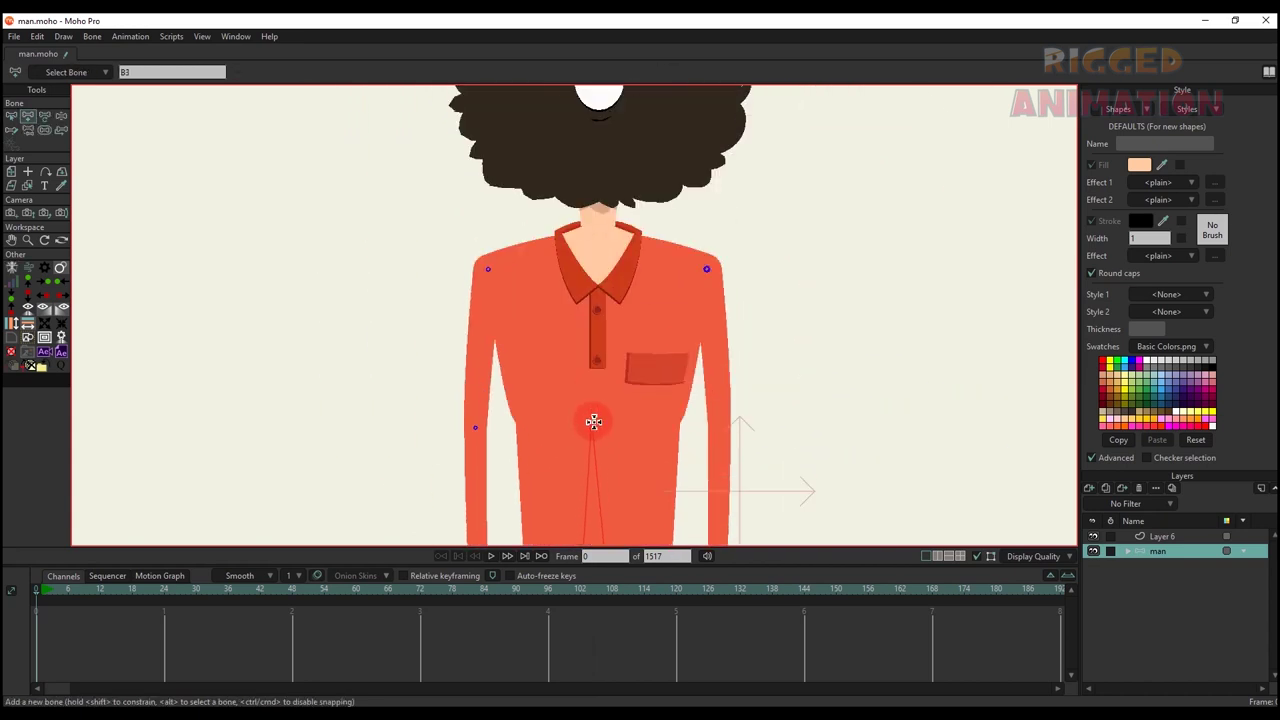
- Adjust the waist, chest and neck bone joints so they line up along the character's centre
{"action": "key", "text": "t"}
{"action": "scroll", "coordinate": [585, 445], "scroll_direction": "down", "scroll_amount": 3}
{"action": "scroll", "coordinate": [590, 450], "scroll_direction": "up", "scroll_amount": 3}
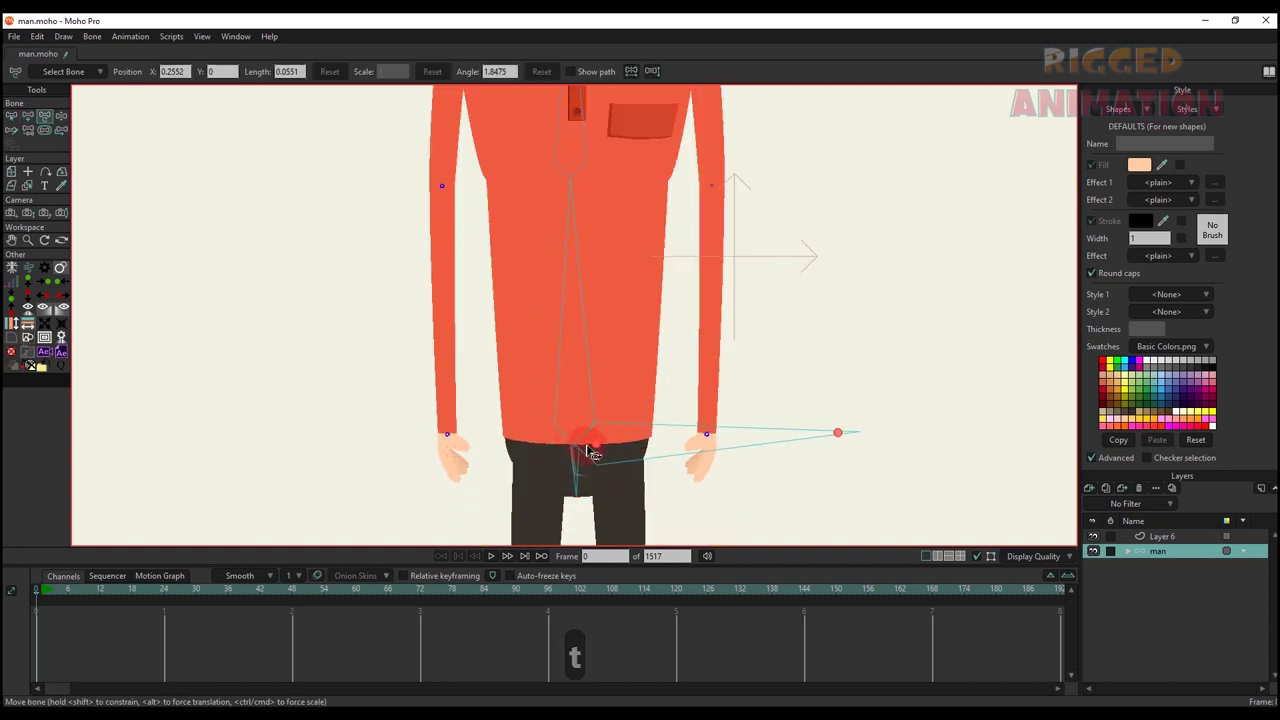
{"action": "left_click_drag", "start_coordinate": [600, 444], "coordinate": [603, 443]}
{"action": "scroll", "coordinate": [598, 435], "scroll_direction": "down", "scroll_amount": 3}
{"action": "scroll", "coordinate": [570, 300], "scroll_direction": "up", "scroll_amount": 4}
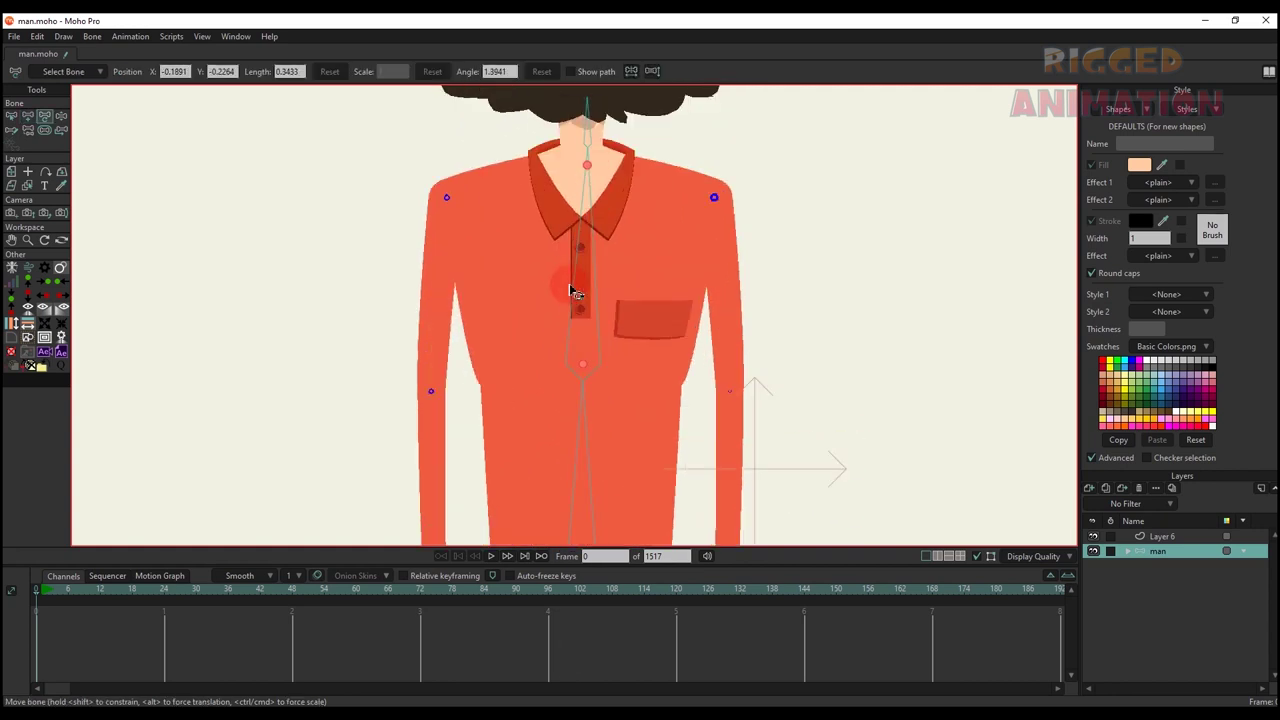
{"action": "left_click_drag", "start_coordinate": [594, 246], "coordinate": [594, 467]}
{"action": "scroll", "coordinate": [582, 325], "scroll_direction": "up", "scroll_amount": 2}
{"action": "left_click", "coordinate": [581, 321]}
{"action": "scroll", "coordinate": [583, 312], "scroll_direction": "down", "scroll_amount": 2}
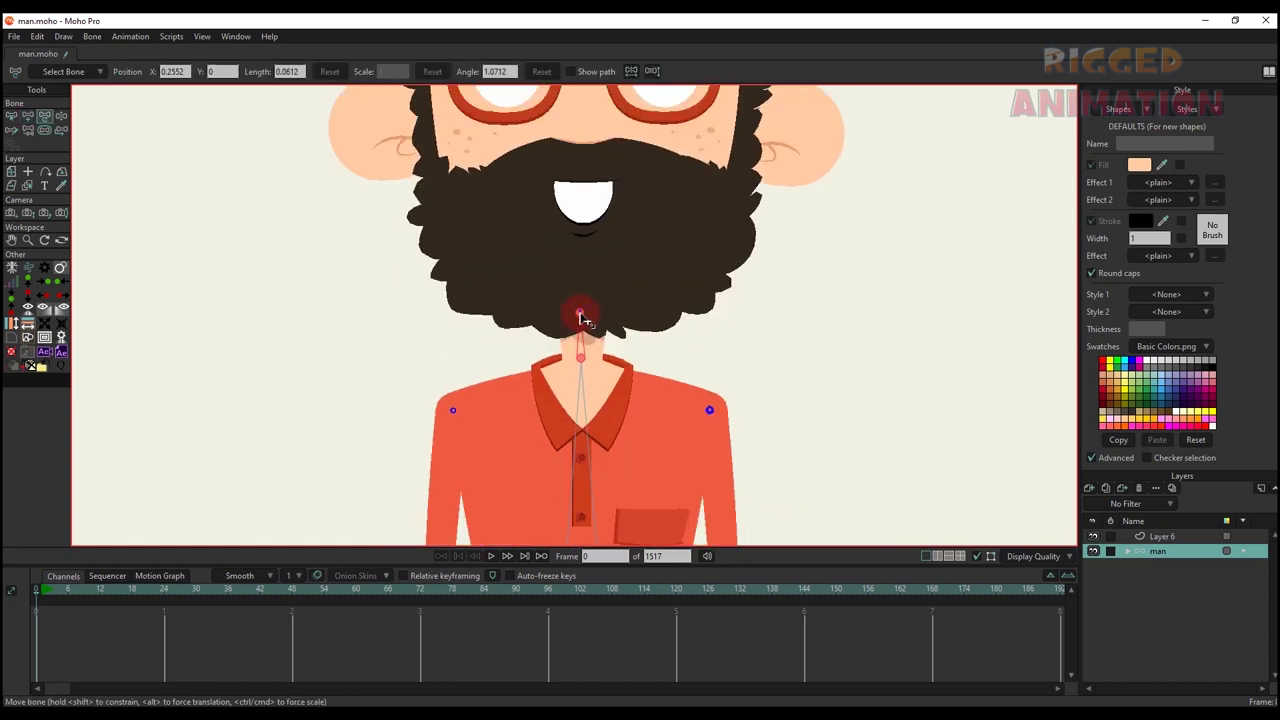
- Add a head bone from the neck bone's tip up to the top of the hair and adjust its placement
{"action": "key", "text": "a"}
{"action": "mouse_move", "coordinate": [583, 305]}
{"action": "left_mouse_down"}
{"action": "mouse_move", "coordinate": [583, 518]}
{"action": "mouse_move", "coordinate": [578, 441]}
{"action": "left_mouse_up"}
{"action": "mouse_move", "coordinate": [580, 462]}
{"action": "left_mouse_down"}
{"action": "mouse_move", "coordinate": [574, 67]}
{"action": "mouse_move", "coordinate": [563, 320]}
{"action": "left_mouse_up"}
{"action": "key", "text": "t"}
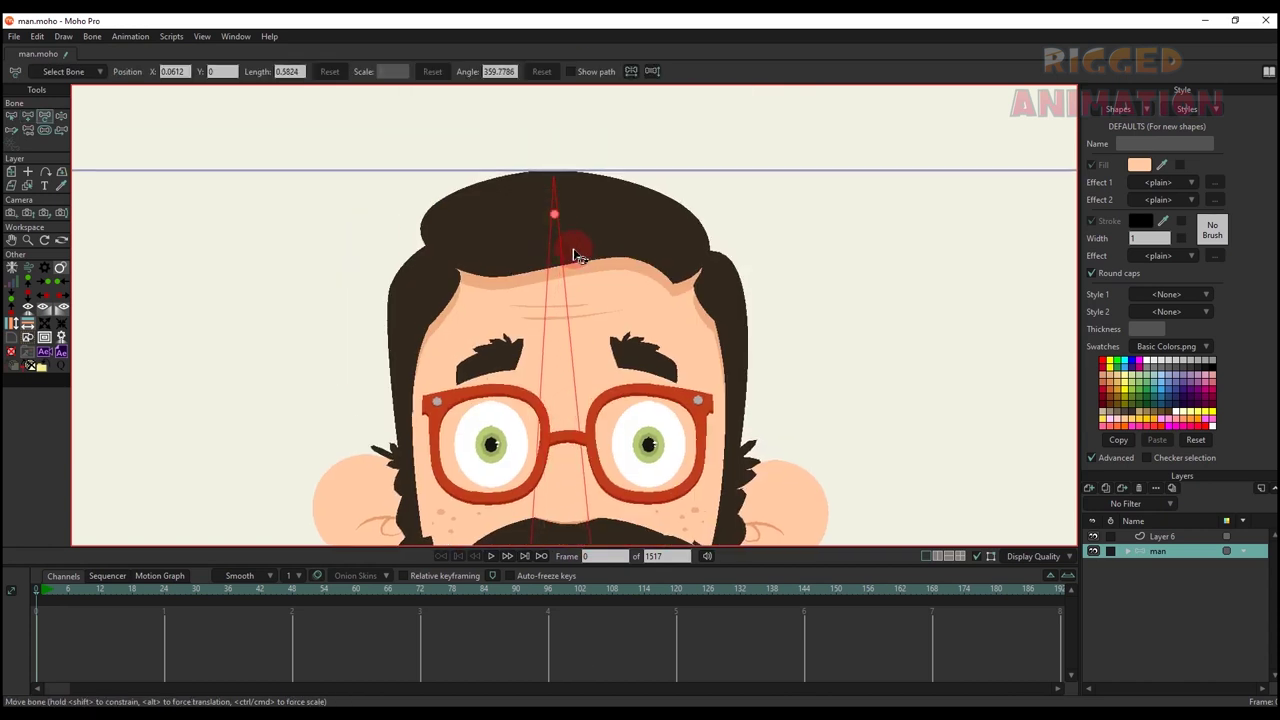
{"action": "scroll", "coordinate": [574, 255], "scroll_direction": "down", "scroll_amount": 3}
{"action": "left_click_drag", "start_coordinate": [574, 510], "coordinate": [563, 406]}
- With the chest bone as parent, add a shoulder bone from the collar to the left shoulder pivot
{"action": "key", "text": "b"}
{"action": "left_click", "coordinate": [588, 295]}
{"action": "scroll", "coordinate": [591, 291], "scroll_direction": "up", "scroll_amount": 6}
{"action": "key", "text": "a"}
{"action": "mouse_move", "coordinate": [525, 235]}
{"action": "left_mouse_down"}
{"action": "mouse_move", "coordinate": [594, 266]}
{"action": "mouse_move", "coordinate": [452, 314]}
{"action": "mouse_move", "coordinate": [515, 208]}
{"action": "mouse_move", "coordinate": [494, 486]}
{"action": "left_mouse_up"}
{"action": "scroll", "coordinate": [452, 313], "scroll_direction": "up", "scroll_amount": 3}
{"action": "key", "text": "t"}
{"action": "scroll", "coordinate": [505, 303], "scroll_direction": "down", "scroll_amount": 6}
- Add a left upper-arm bone from the shoulder pivot and align its tip with the elbow pivot
{"action": "key", "text": "a"}
{"action": "scroll", "coordinate": [574, 282], "scroll_direction": "down", "scroll_amount": 4}
{"action": "mouse_move", "coordinate": [574, 282]}
{"action": "left_mouse_down"}
{"action": "mouse_move", "coordinate": [574, 200]}
{"action": "mouse_move", "coordinate": [603, 77]}
{"action": "left_mouse_up"}
{"action": "key", "text": "t"}
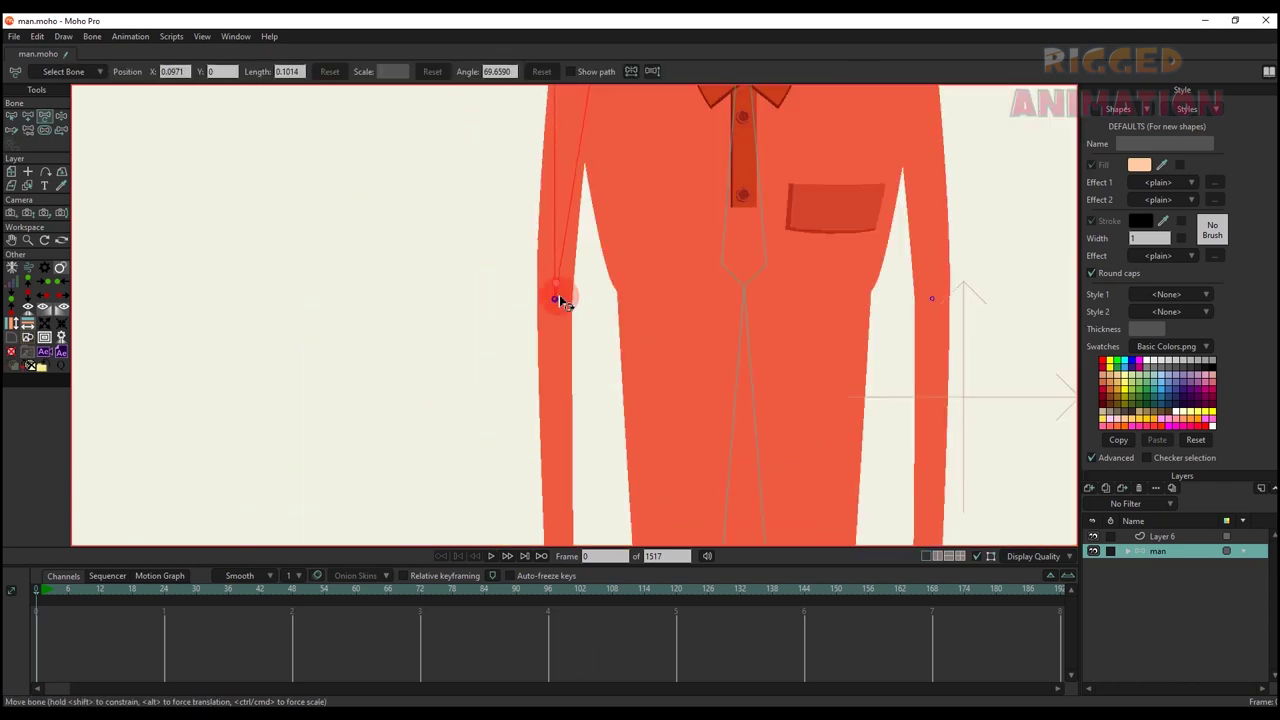
{"action": "left_click_drag", "start_coordinate": [560, 300], "coordinate": [558, 298]}
{"action": "scroll", "coordinate": [557, 288], "scroll_direction": "up", "scroll_amount": 7}
{"action": "scroll", "coordinate": [549, 222], "scroll_direction": "down", "scroll_amount": 5}
- Add a left forearm bone from the elbow to the wrist pivot and a hand bone below it
{"action": "key", "text": "a"}
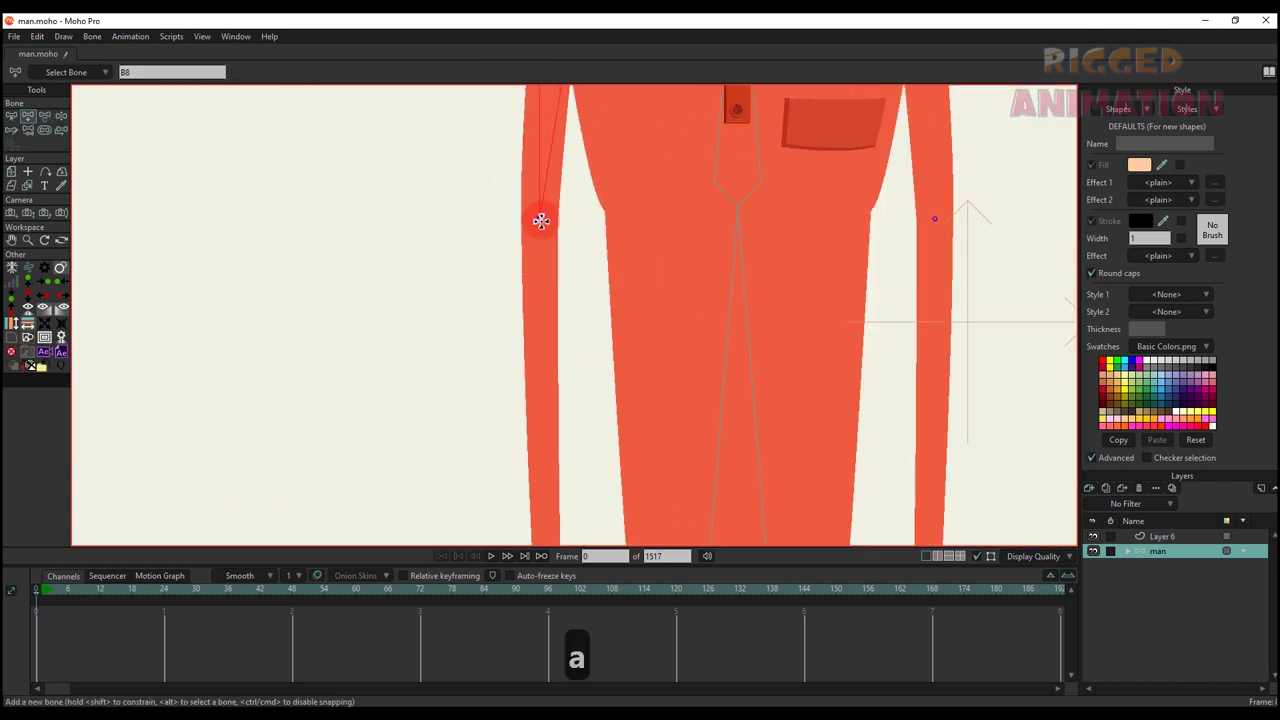
{"action": "scroll", "coordinate": [553, 496], "scroll_direction": "up", "scroll_amount": 5}
{"action": "key", "text": "t"}
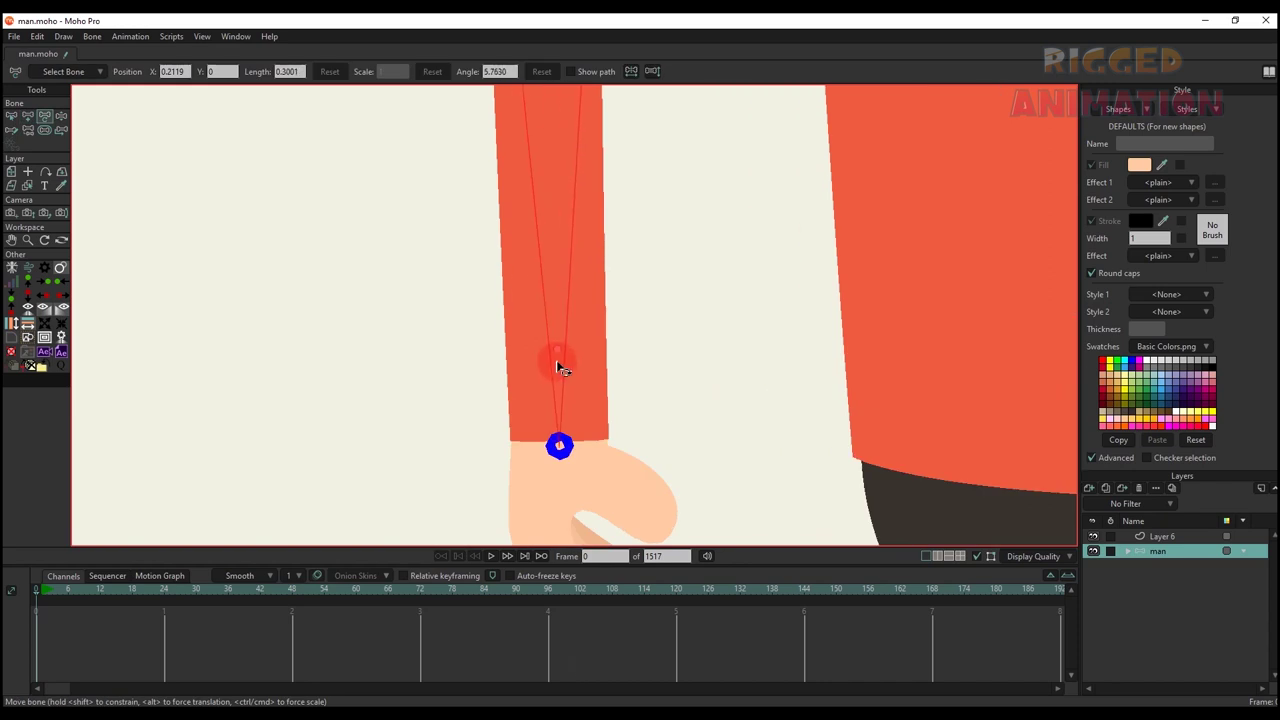
{"action": "scroll", "coordinate": [560, 368], "scroll_direction": "down", "scroll_amount": 3}
{"action": "key", "text": "a"}
{"action": "left_click_drag", "start_coordinate": [571, 343], "coordinate": [600, 463]}
- With the chest bone as parent, add a shoulder bone from the collar to the right shoulder pivot
{"action": "scroll", "coordinate": [600, 463], "scroll_direction": "down", "scroll_amount": 4}
{"action": "scroll", "coordinate": [640, 222], "scroll_direction": "up", "scroll_amount": 4}
{"action": "key", "text": "b"}
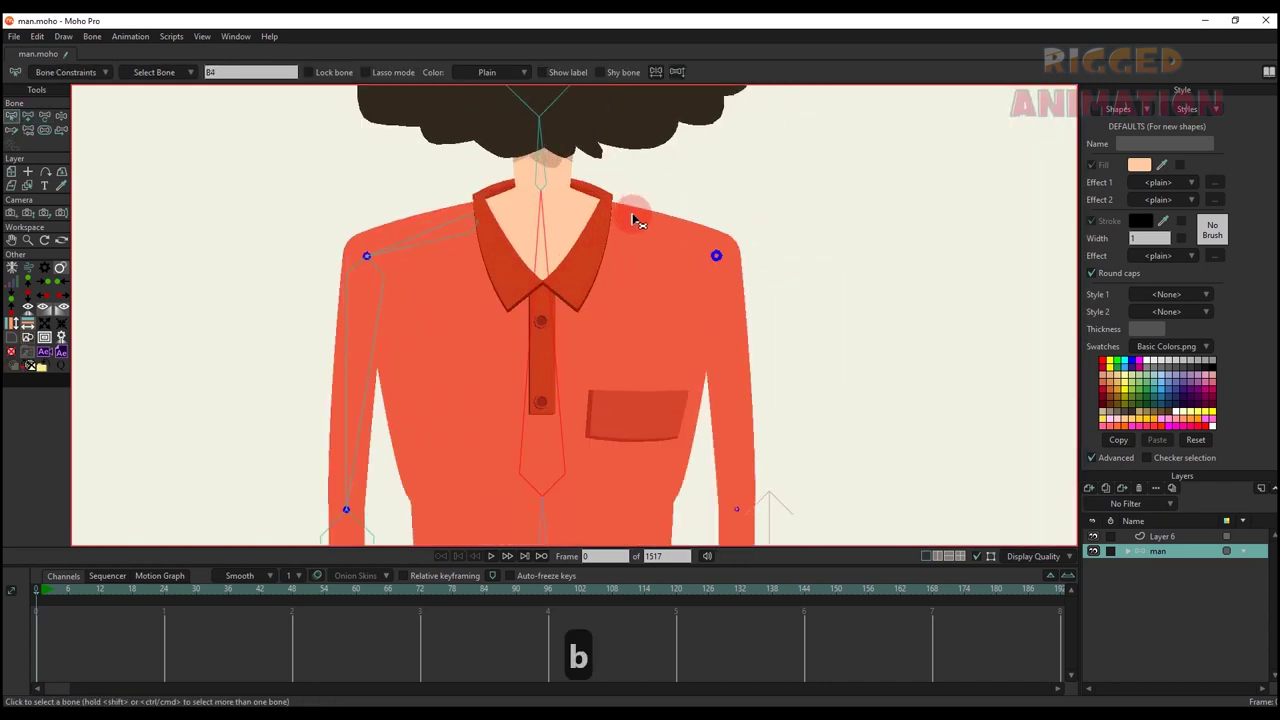
{"action": "scroll", "coordinate": [616, 210], "scroll_direction": "up", "scroll_amount": 3}
{"action": "key", "text": "a"}
{"action": "scroll", "coordinate": [790, 291], "scroll_direction": "up", "scroll_amount": 5}
{"action": "key", "text": "t"}
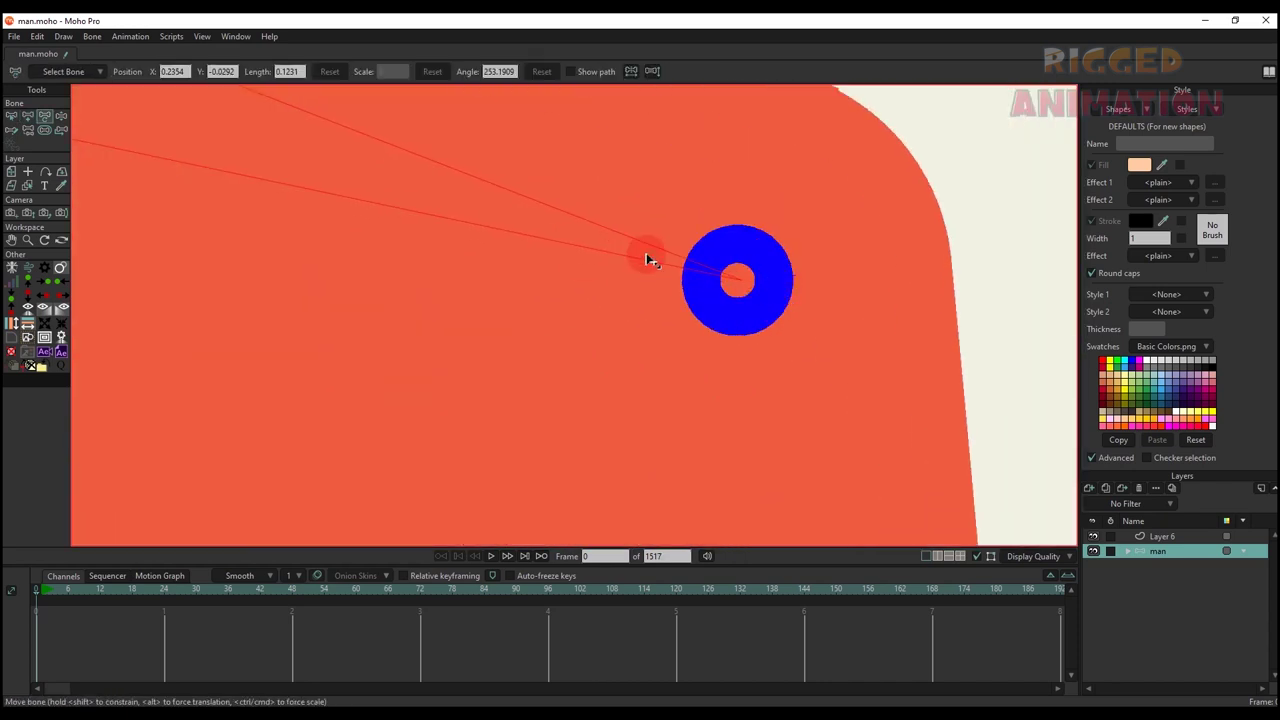
{"action": "scroll", "coordinate": [650, 259], "scroll_direction": "down", "scroll_amount": 5}
- Add a right upper-arm bone from the shoulder pivot and align its tip with the elbow pivot
{"action": "scroll", "coordinate": [688, 365], "scroll_direction": "up", "scroll_amount": 3}
{"action": "key", "text": "a"}
{"action": "left_click_drag", "start_coordinate": [675, 176], "coordinate": [710, 484]}
{"action": "scroll", "coordinate": [710, 435], "scroll_direction": "down", "scroll_amount": 5}
{"action": "scroll", "coordinate": [706, 500], "scroll_direction": "up", "scroll_amount": 4}
{"action": "key", "text": "t"}
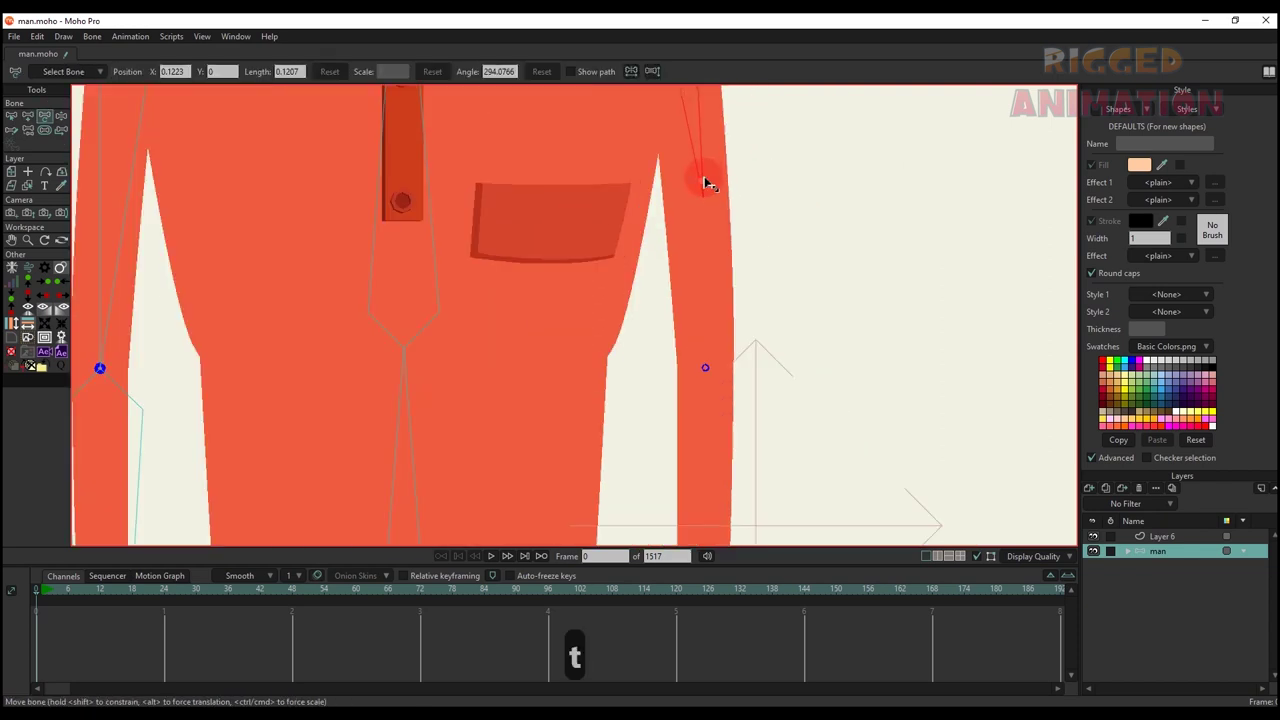
{"action": "scroll", "coordinate": [705, 350], "scroll_direction": "up", "scroll_amount": 5}
- Add a right forearm bone from the elbow to the wrist pivot and a hand bone below it
{"action": "scroll", "coordinate": [706, 305], "scroll_direction": "down", "scroll_amount": 3}
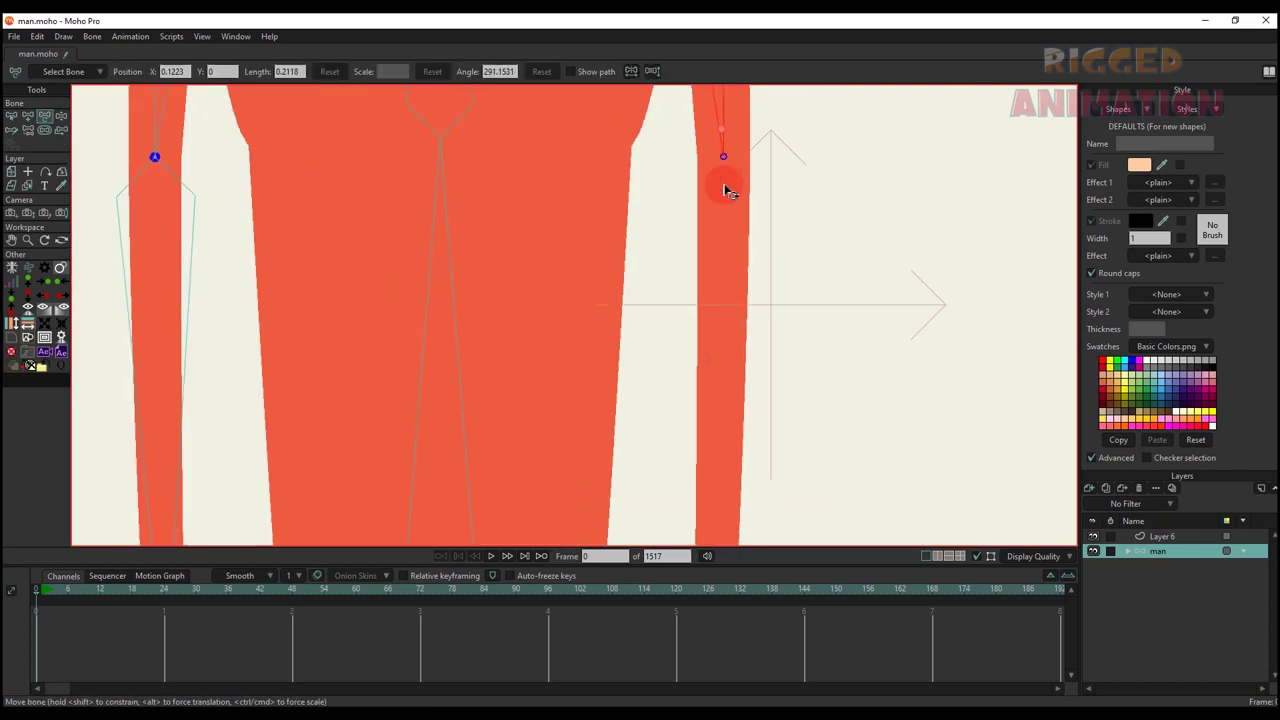
{"action": "key", "text": "a"}
{"action": "mouse_move", "coordinate": [726, 185]}
{"action": "left_mouse_down"}
{"action": "mouse_move", "coordinate": [726, 374]}
{"action": "mouse_move", "coordinate": [677, 463]}
{"action": "left_mouse_up"}
{"action": "scroll", "coordinate": [726, 374], "scroll_direction": "up", "scroll_amount": 3}
{"action": "key", "text": "t"}
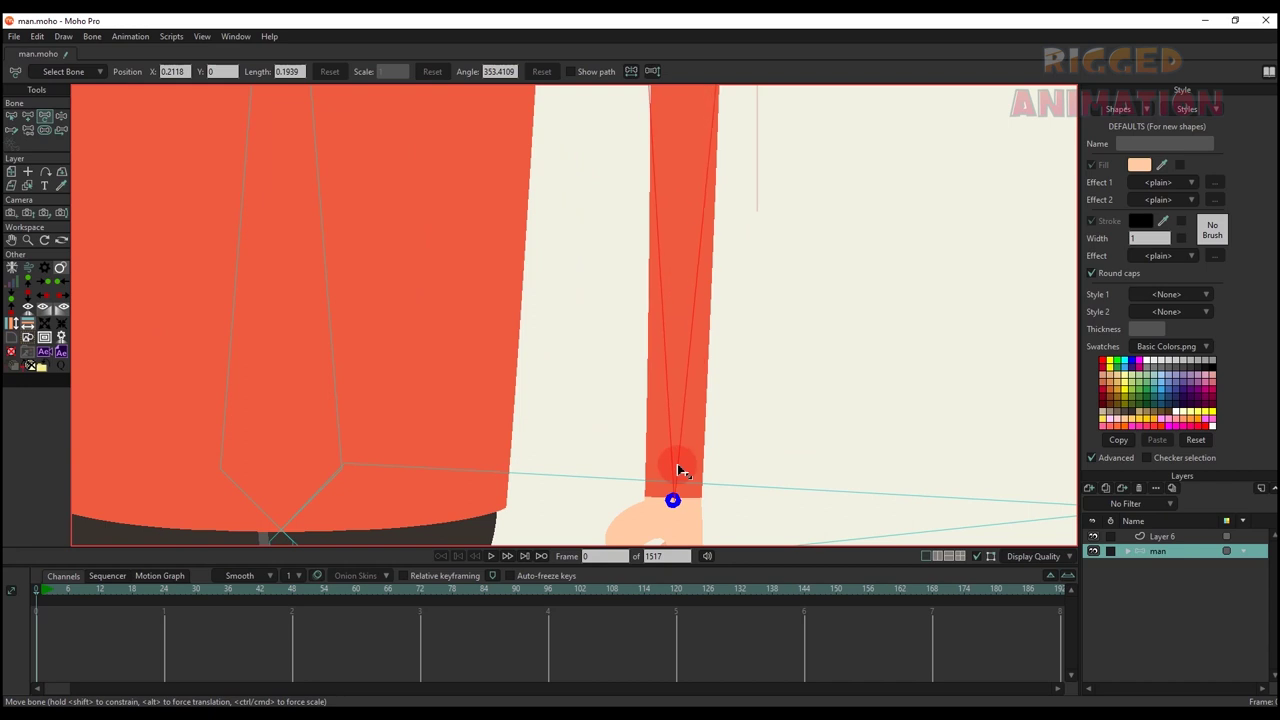
{"action": "scroll", "coordinate": [695, 290], "scroll_direction": "down", "scroll_amount": 3}
{"action": "key", "text": "a"}
{"action": "scroll", "coordinate": [658, 372], "scroll_direction": "down", "scroll_amount": 3}
{"action": "left_click_drag", "start_coordinate": [575, 372], "coordinate": [592, 260]}
- Copy the circle at the top of the left leg and paste it into Layer 6
{"action": "key", "text": "b"}
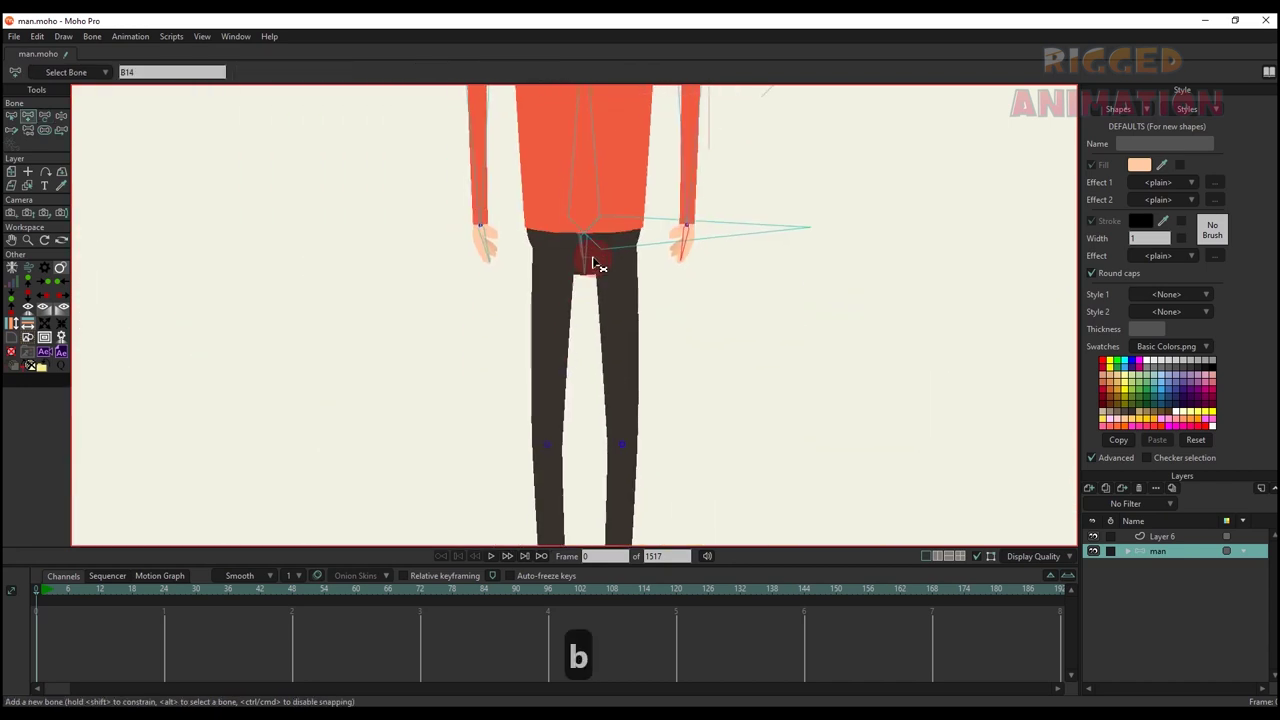
{"action": "scroll", "coordinate": [574, 189], "scroll_direction": "up", "scroll_amount": 3}
{"action": "left_click_drag", "start_coordinate": [554, 331], "coordinate": [580, 350]}
{"action": "scroll", "coordinate": [594, 257], "scroll_direction": "up", "scroll_amount": 1}
{"action": "right_click", "coordinate": [594, 257], "text": "alt"}
{"action": "scroll", "coordinate": [595, 258], "scroll_direction": "up", "scroll_amount": 1}
{"action": "key", "text": "t"}
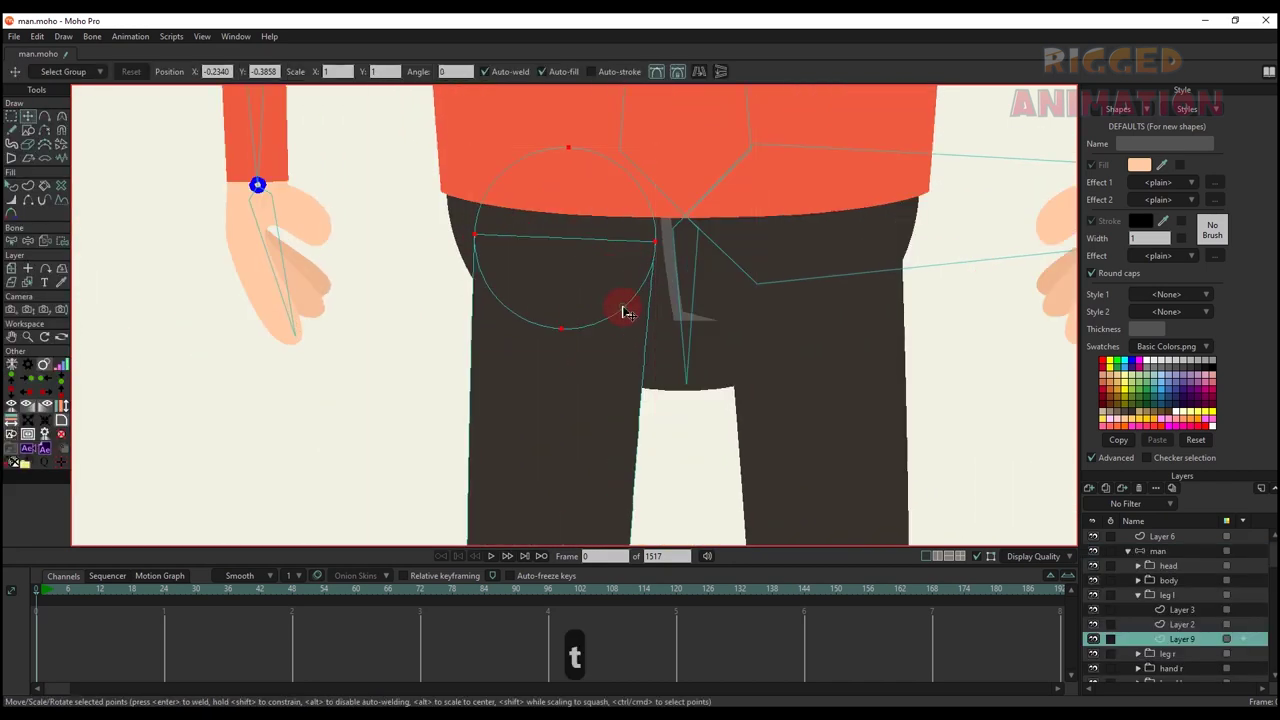
{"action": "left_click", "coordinate": [1162, 536]}
{"action": "key", "text": "ctrl+v"}
{"action": "scroll", "coordinate": [600, 194], "scroll_direction": "up", "scroll_amount": 2}
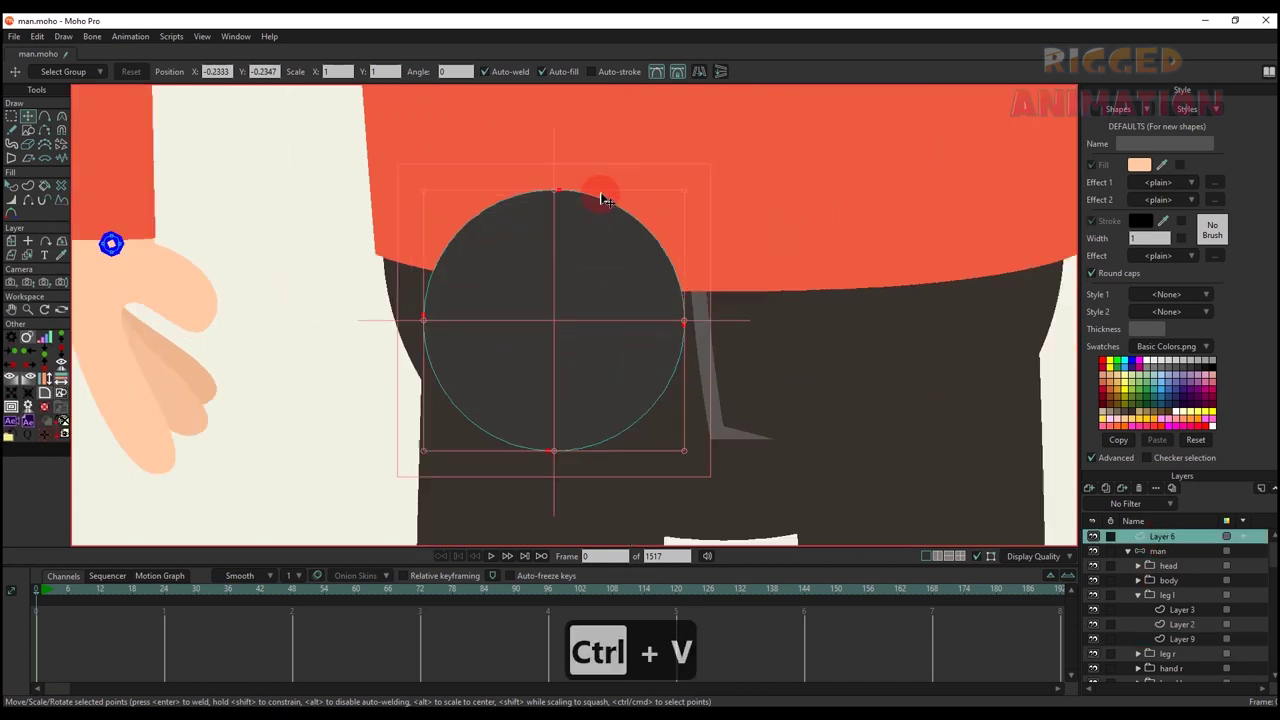
- Turn the pasted circle into an unfilled blue outline and shrink it into a left hip pivot marker
{"action": "key", "text": "q"}
{"action": "scroll", "coordinate": [600, 349], "scroll_direction": "down", "scroll_amount": 1}
{"action": "key", "text": "ctrl+z"}
{"action": "left_click", "coordinate": [1091, 164]}
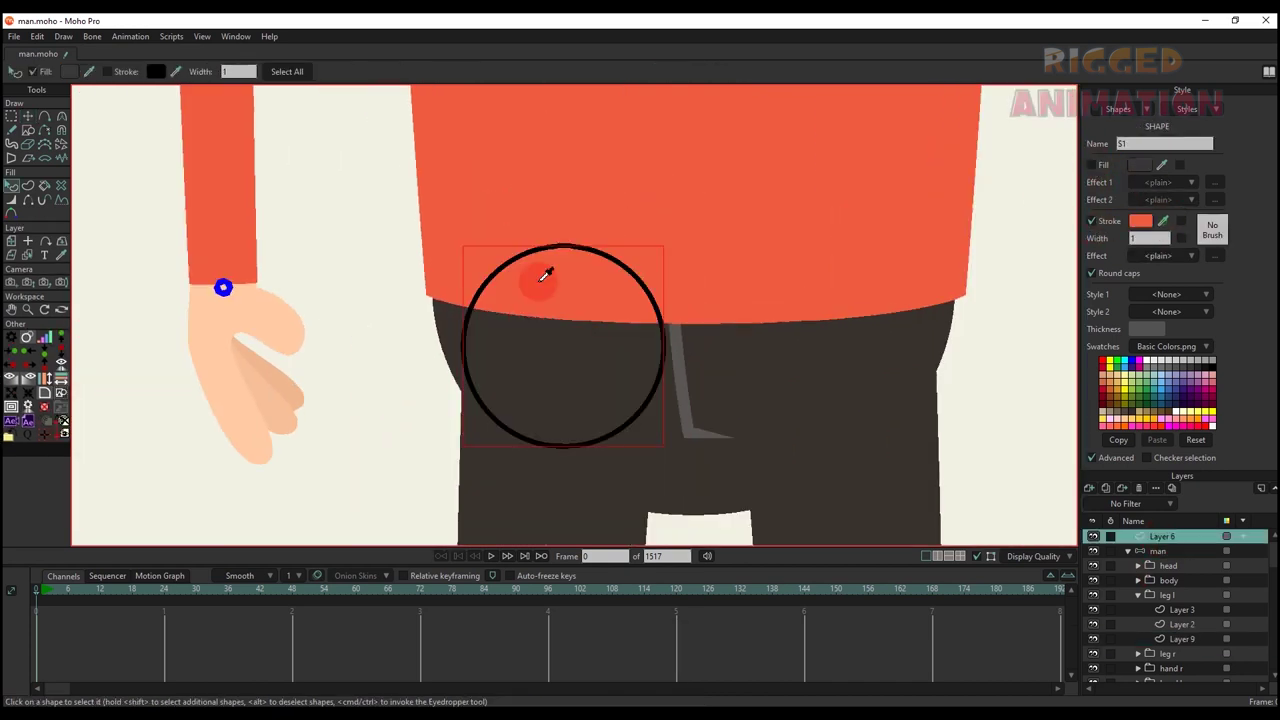
{"action": "key", "text": "t"}
{"action": "scroll", "coordinate": [577, 277], "scroll_direction": "up", "scroll_amount": 1}
{"action": "left_click_drag", "start_coordinate": [706, 240], "coordinate": [580, 380]}
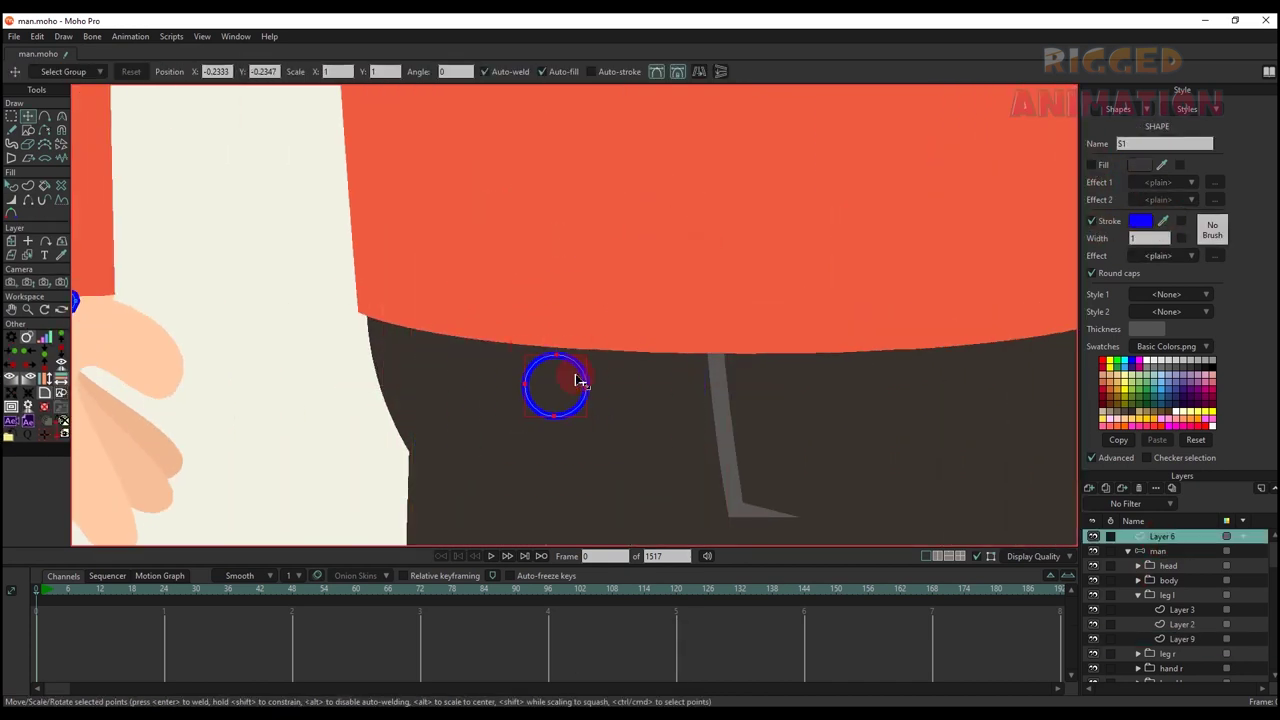
{"action": "scroll", "coordinate": [569, 385], "scroll_direction": "down", "scroll_amount": 5}
- Copy the circle at the top of the right leg and paste it into Layer 6
{"action": "right_click", "coordinate": [694, 400], "text": "alt"}
{"action": "scroll", "coordinate": [730, 393], "scroll_direction": "up", "scroll_amount": 2}
{"action": "right_click", "coordinate": [763, 448], "text": "alt"}
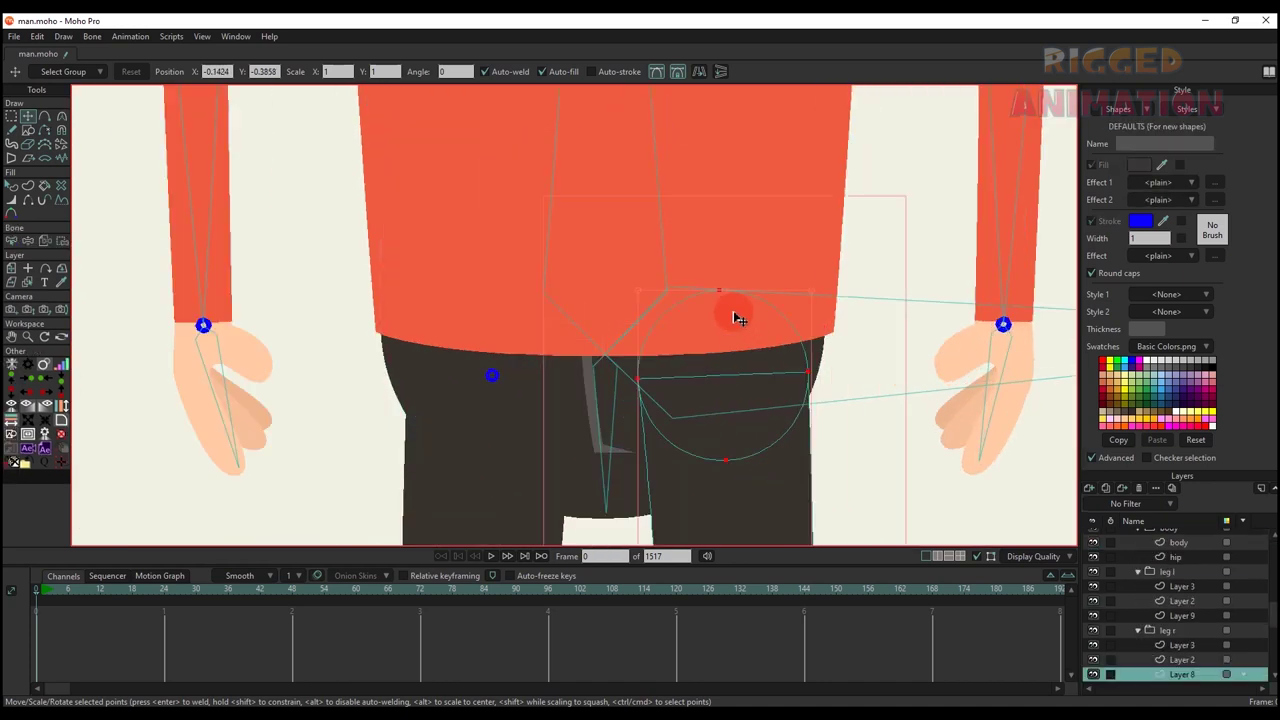
{"action": "key", "text": "ctrl+c"}
{"action": "scroll", "coordinate": [1129, 571], "scroll_direction": "up", "scroll_amount": 2}
{"action": "left_click", "coordinate": [1160, 537]}
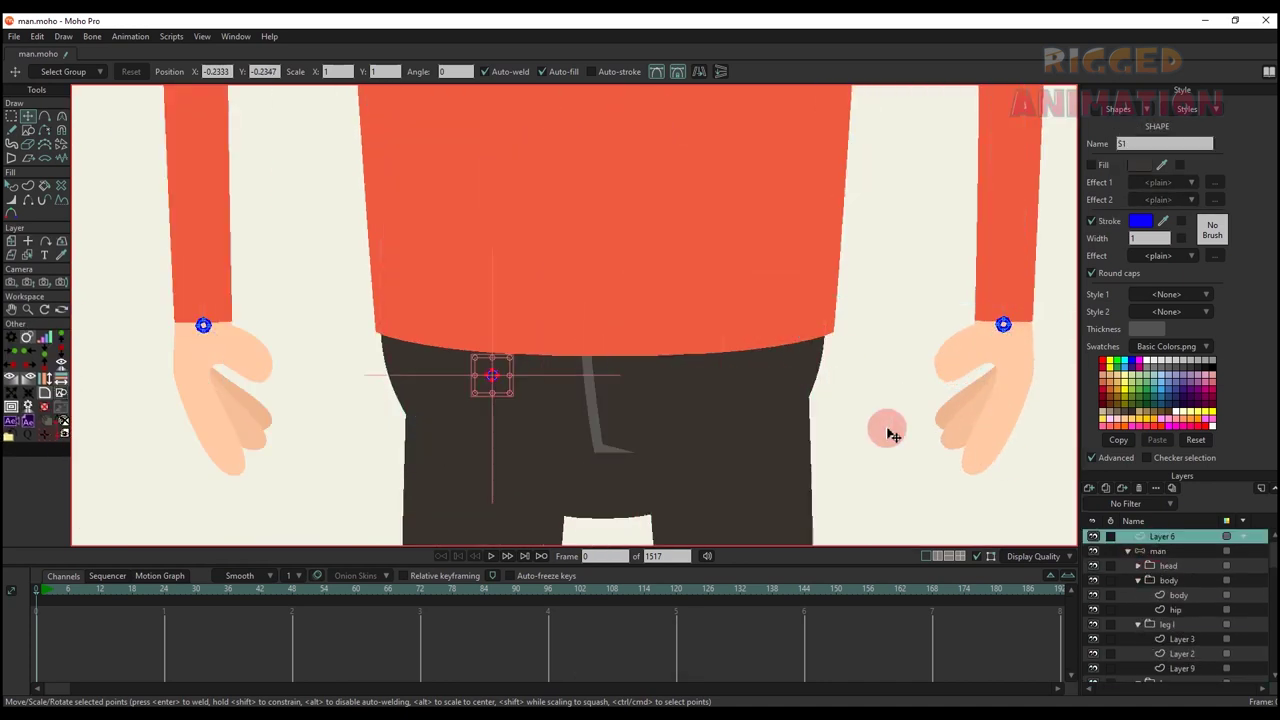
{"action": "key", "text": "ctrl+v"}
- Make the right leg's pasted circle a blue outline without fill and scale it down into a hip pivot marker
{"action": "scroll", "coordinate": [724, 327], "scroll_direction": "up", "scroll_amount": 2}
{"action": "scroll", "coordinate": [776, 346], "scroll_direction": "down", "scroll_amount": 3}
{"action": "key", "text": "q"}
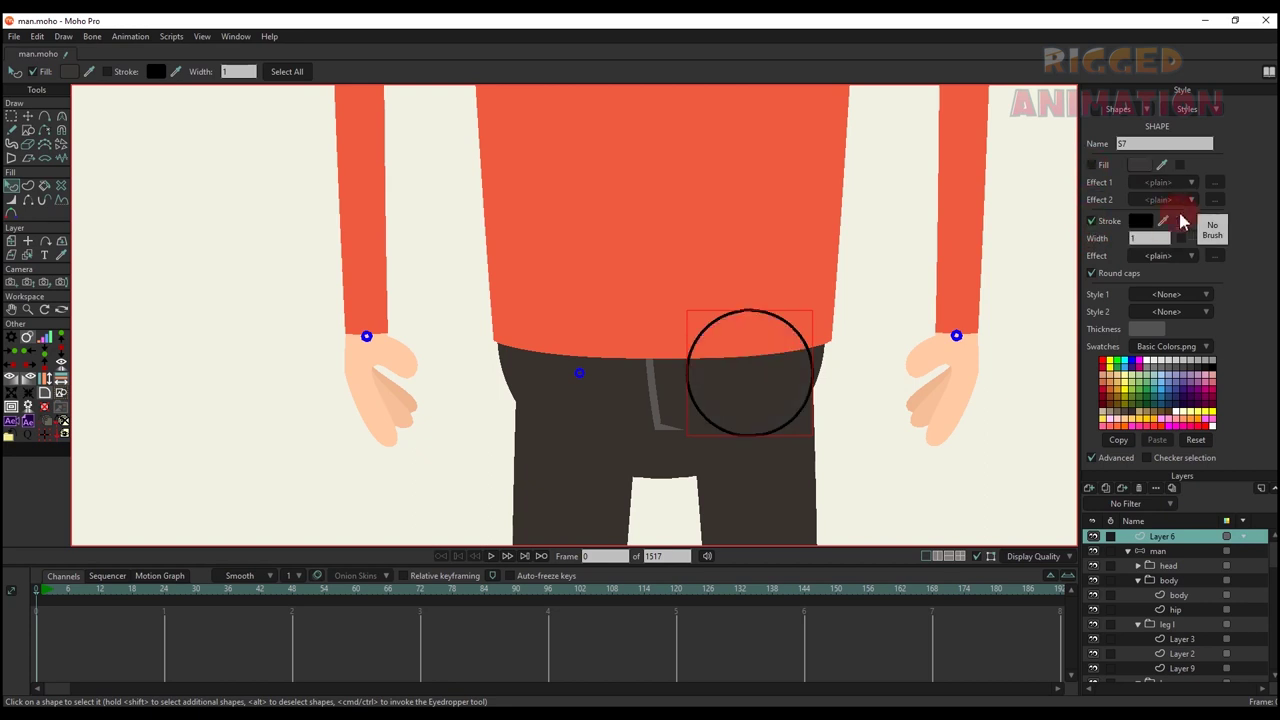
{"action": "key", "text": "t"}
{"action": "scroll", "coordinate": [820, 296], "scroll_direction": "up", "scroll_amount": 2}
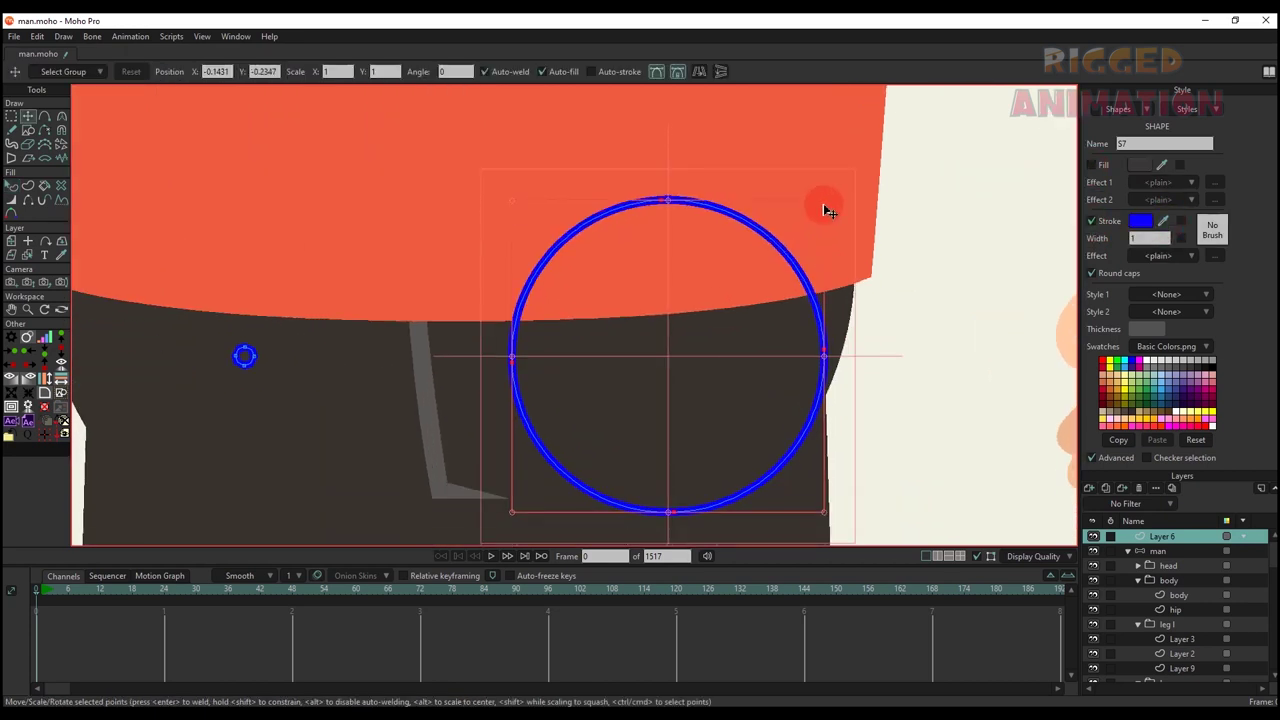
{"action": "left_click_drag", "start_coordinate": [826, 206], "coordinate": [724, 363]}
{"action": "scroll", "coordinate": [740, 378], "scroll_direction": "down", "scroll_amount": 5}
{"action": "key", "text": "q"}
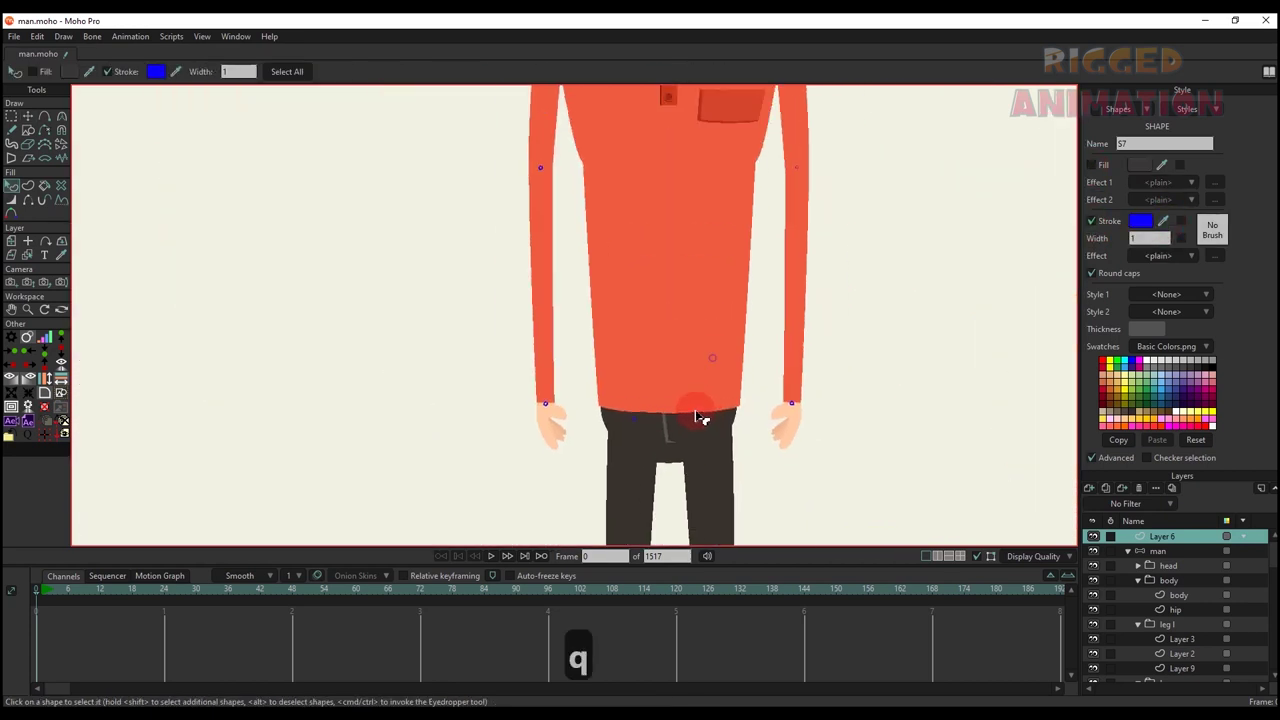
- On the man layer, add a left thigh bone parented to the hip bone, from the hip pivot to the knee pivot
{"action": "left_click", "coordinate": [1165, 552]}
{"action": "scroll", "coordinate": [714, 437], "scroll_direction": "down", "scroll_amount": 2}
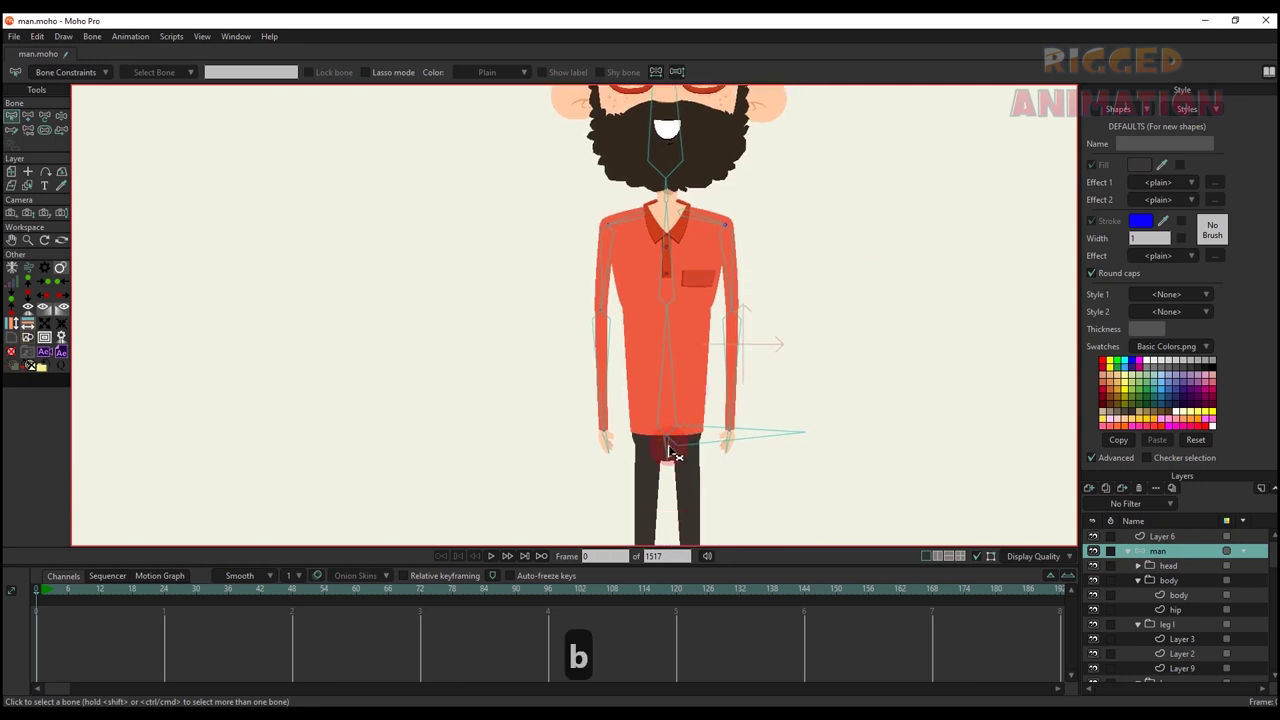
{"action": "scroll", "coordinate": [672, 452], "scroll_direction": "up", "scroll_amount": 6}
{"action": "key", "text": "a"}
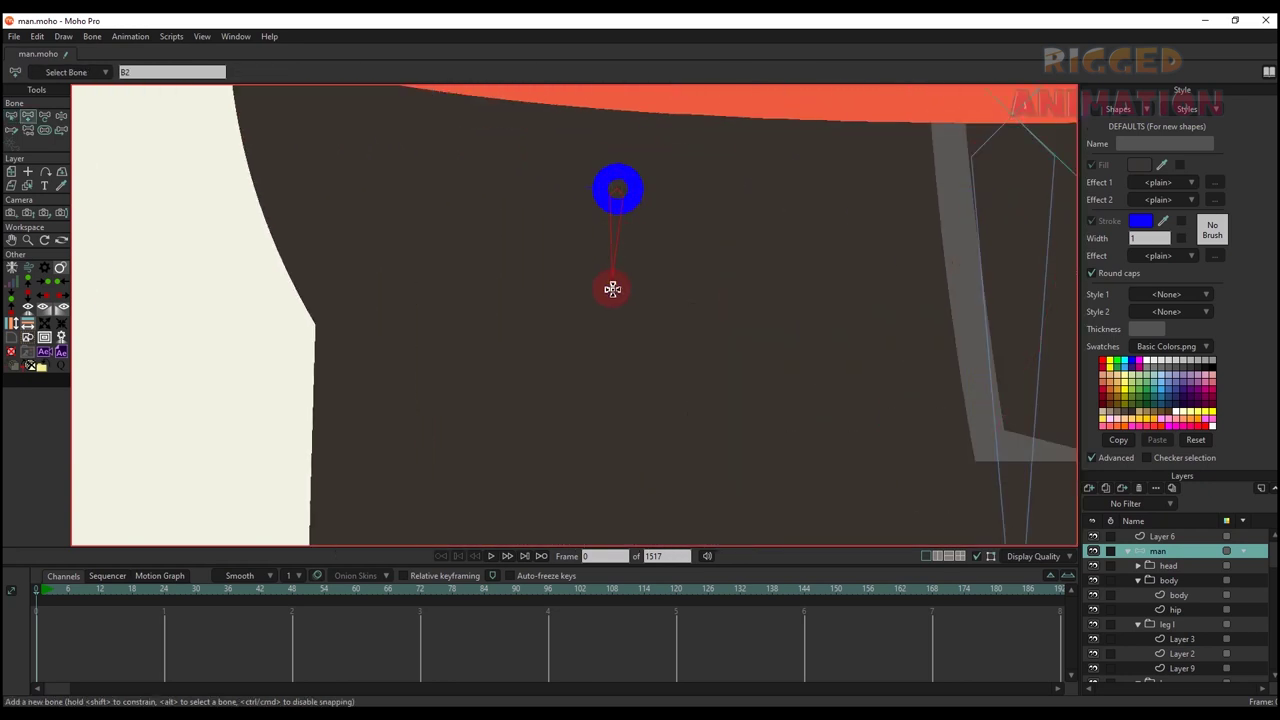
{"action": "scroll", "coordinate": [603, 437], "scroll_direction": "down", "scroll_amount": 5}
{"action": "key", "text": "t"}
{"action": "left_click_drag", "start_coordinate": [640, 172], "coordinate": [628, 433]}
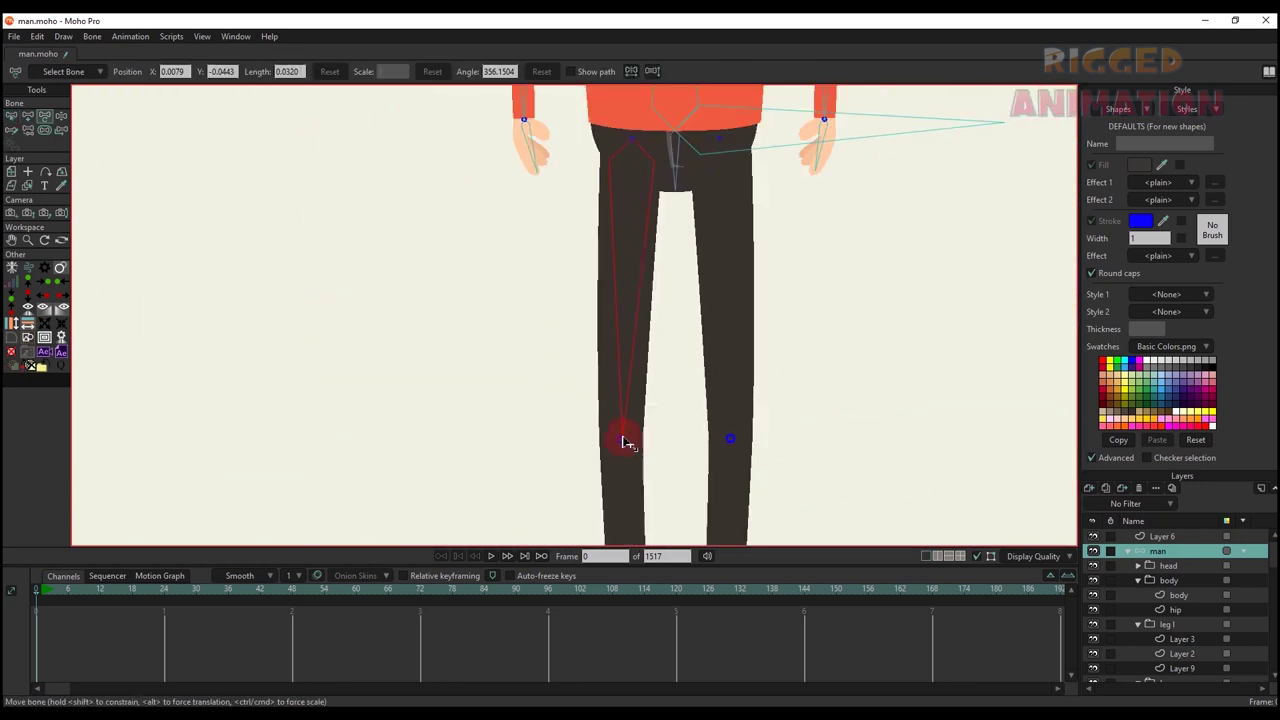
{"action": "scroll", "coordinate": [624, 442], "scroll_direction": "up", "scroll_amount": 5}
{"action": "scroll", "coordinate": [575, 175], "scroll_direction": "down", "scroll_amount": 5}
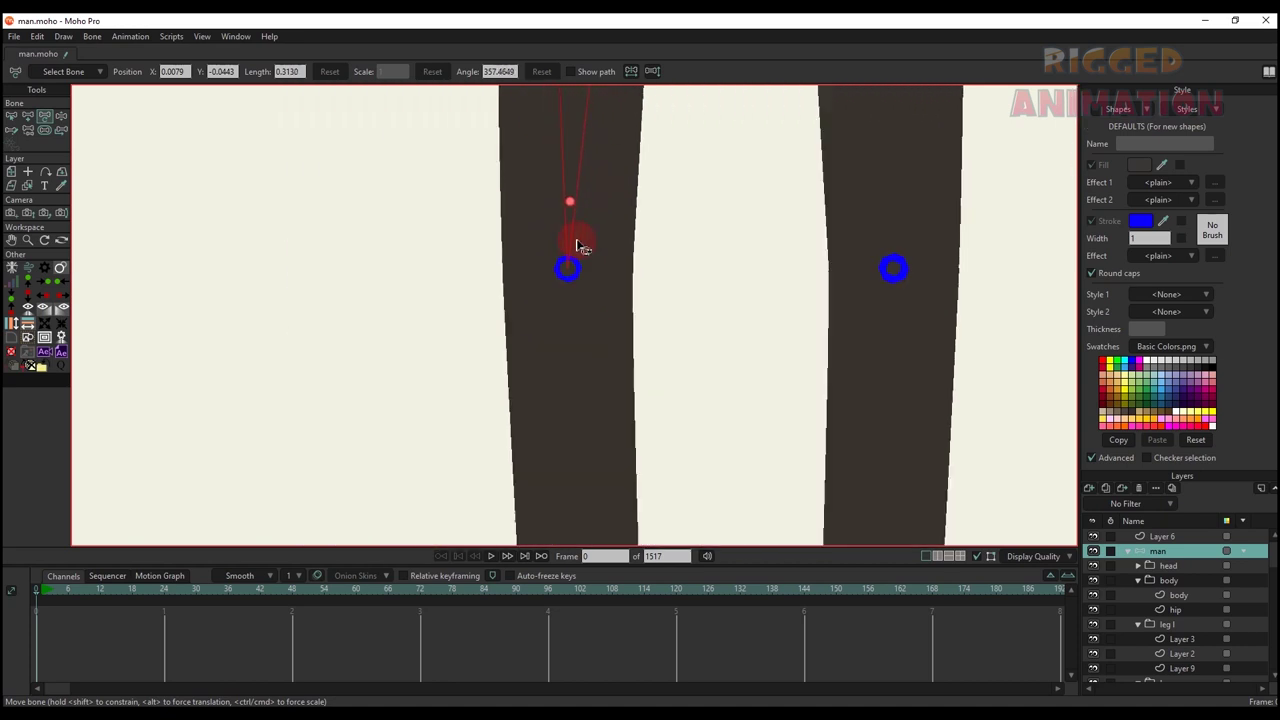
- Add a left shin bone from the knee and align its tip with the ankle pivot
{"action": "key", "text": "a"}
{"action": "scroll", "coordinate": [594, 435], "scroll_direction": "up", "scroll_amount": 5}
{"action": "key", "text": "t"}
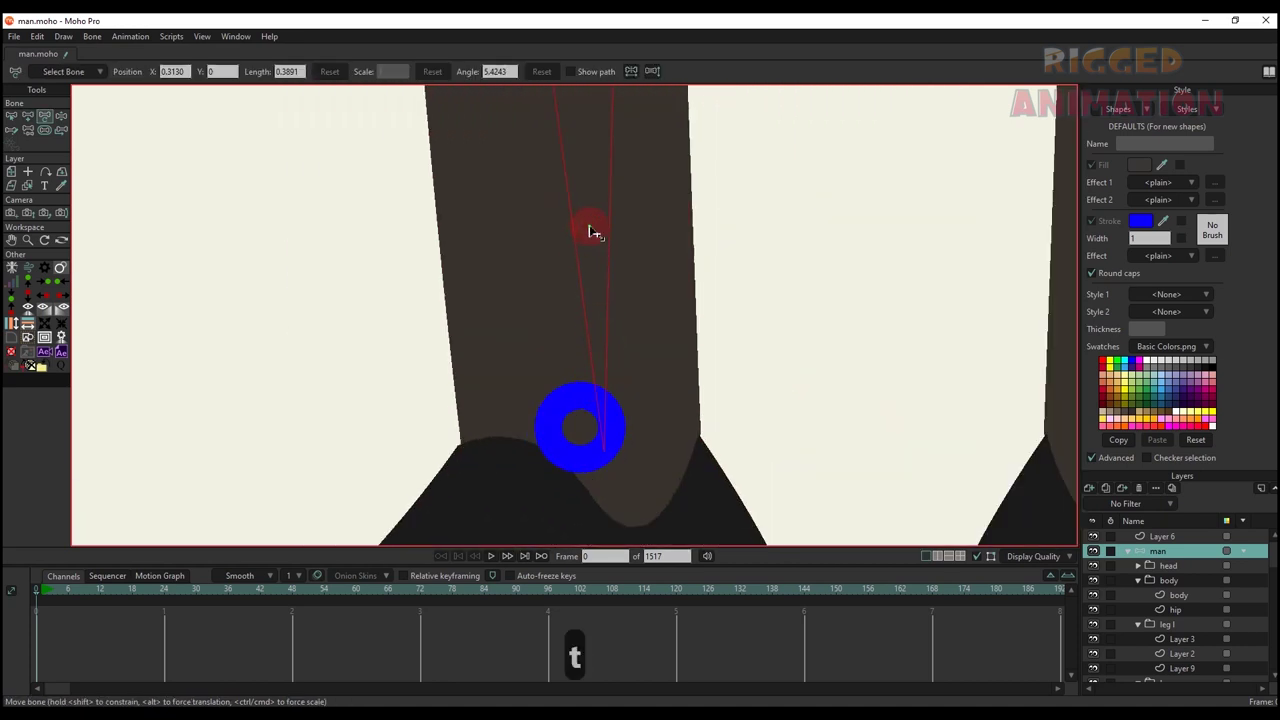
{"action": "mouse_move", "coordinate": [629, 305]}
{"action": "left_mouse_down"}
{"action": "mouse_move", "coordinate": [646, 229]}
{"action": "mouse_move", "coordinate": [704, 162]}
{"action": "left_mouse_up"}
- Add a left foot bone from the ankle pivot and a toe bone toward the shoe tip, and check the shoe's points
{"action": "scroll", "coordinate": [704, 162], "scroll_direction": "down", "scroll_amount": 3}
{"action": "key", "text": "a"}
{"action": "left_click_drag", "start_coordinate": [679, 224], "coordinate": [538, 405]}
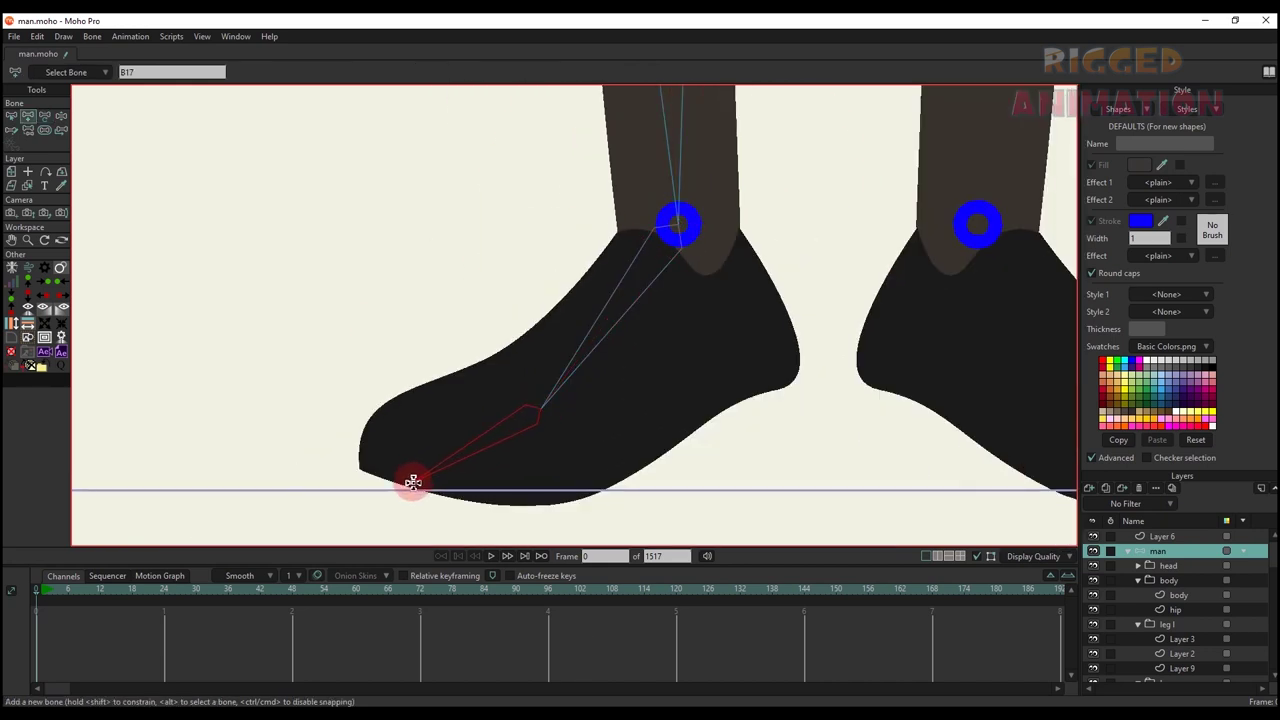
{"action": "right_click", "coordinate": [527, 460], "text": "alt"}
{"action": "left_click_drag", "start_coordinate": [624, 501], "coordinate": [623, 500]}
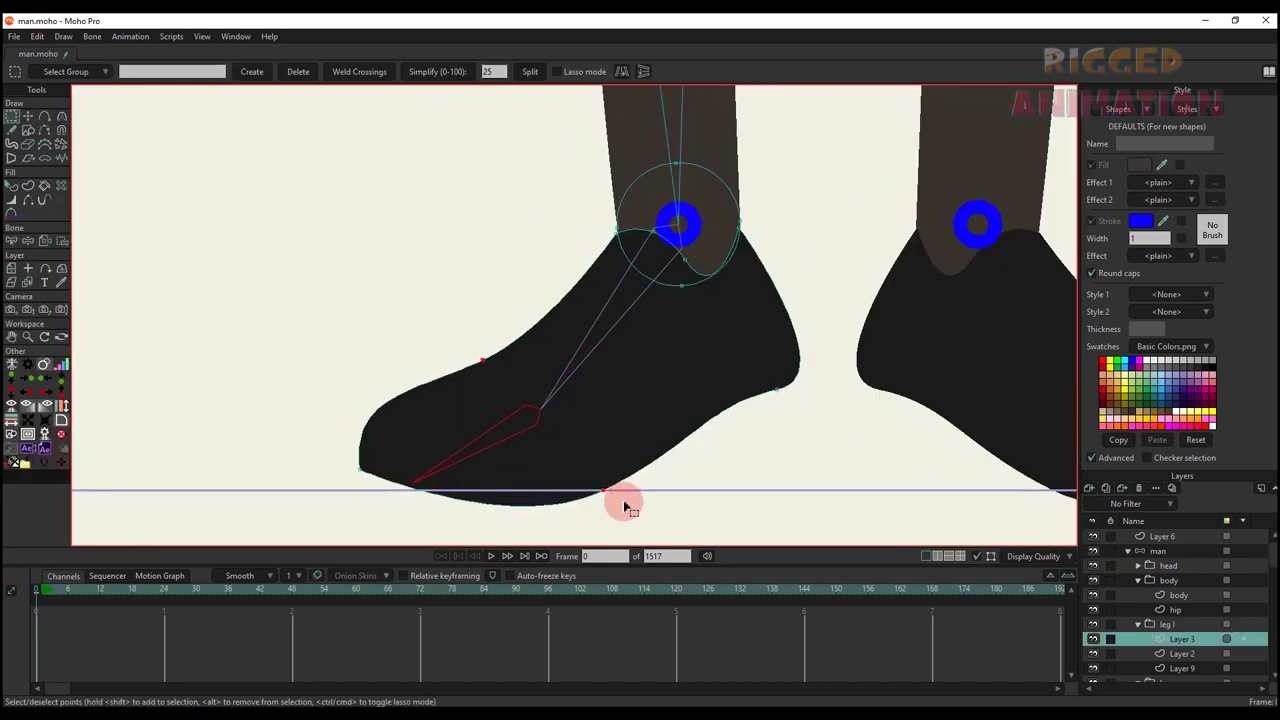
{"action": "scroll", "coordinate": [572, 430], "scroll_direction": "down", "scroll_amount": 9}
- On the man layer, add a right thigh bone parented to the hip bone, starting at the right hip pivot
{"action": "key", "text": "b"}
{"action": "left_click", "coordinate": [784, 321]}
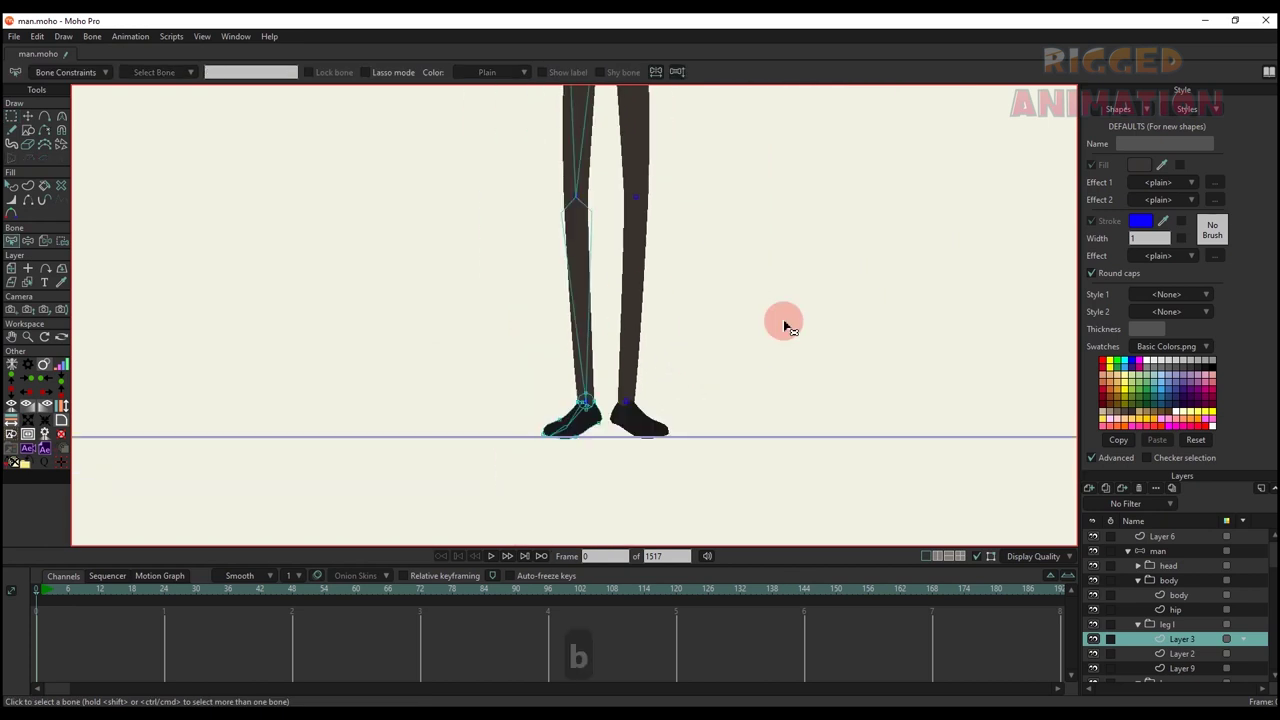
{"action": "left_click", "coordinate": [1170, 553]}
{"action": "scroll", "coordinate": [669, 280], "scroll_direction": "up", "scroll_amount": 6}
{"action": "key", "text": "b"}
{"action": "key", "text": "a"}
{"action": "scroll", "coordinate": [700, 168], "scroll_direction": "up", "scroll_amount": 2}
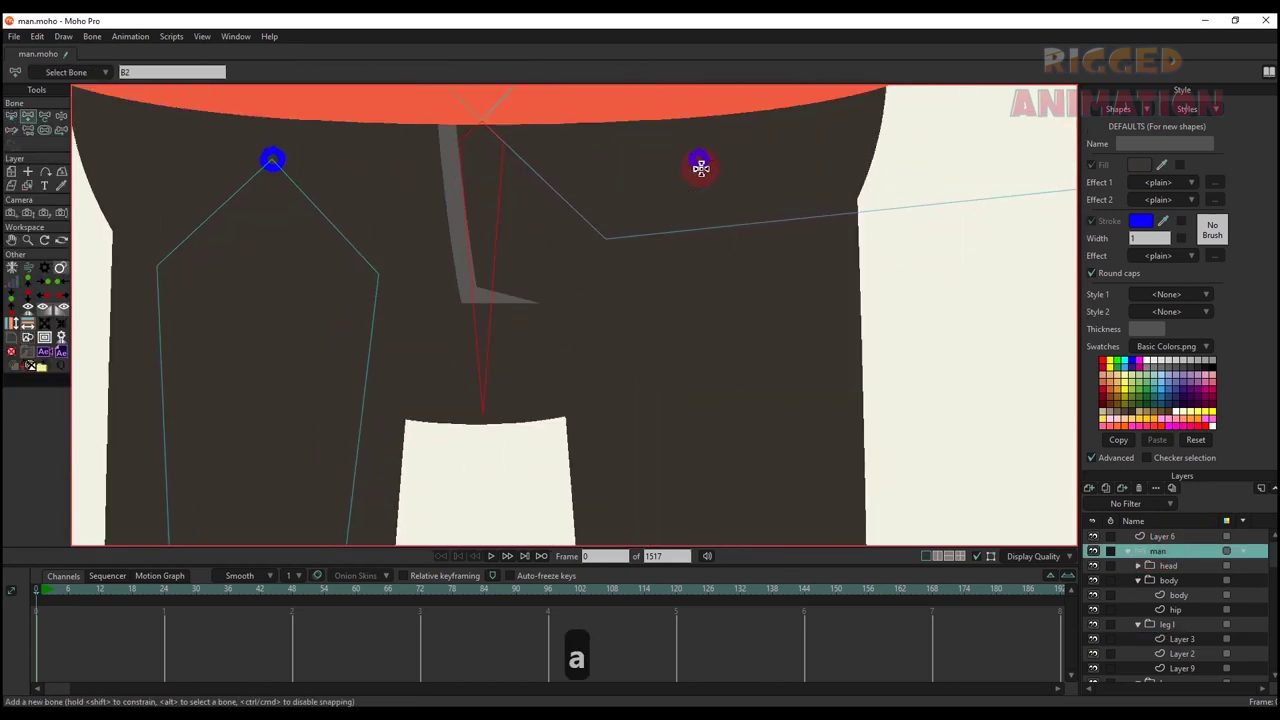
{"action": "scroll", "coordinate": [699, 160], "scroll_direction": "up", "scroll_amount": 1}
{"action": "left_click_drag", "start_coordinate": [699, 160], "coordinate": [715, 512]}
- Align the right thigh bone's tip with the right knee pivot
{"action": "scroll", "coordinate": [714, 460], "scroll_direction": "down", "scroll_amount": 7}
{"action": "scroll", "coordinate": [712, 460], "scroll_direction": "up", "scroll_amount": 4}
{"action": "key", "text": "t"}
{"action": "left_click_drag", "start_coordinate": [677, 178], "coordinate": [699, 470]}
{"action": "scroll", "coordinate": [704, 466], "scroll_direction": "down", "scroll_amount": 9}
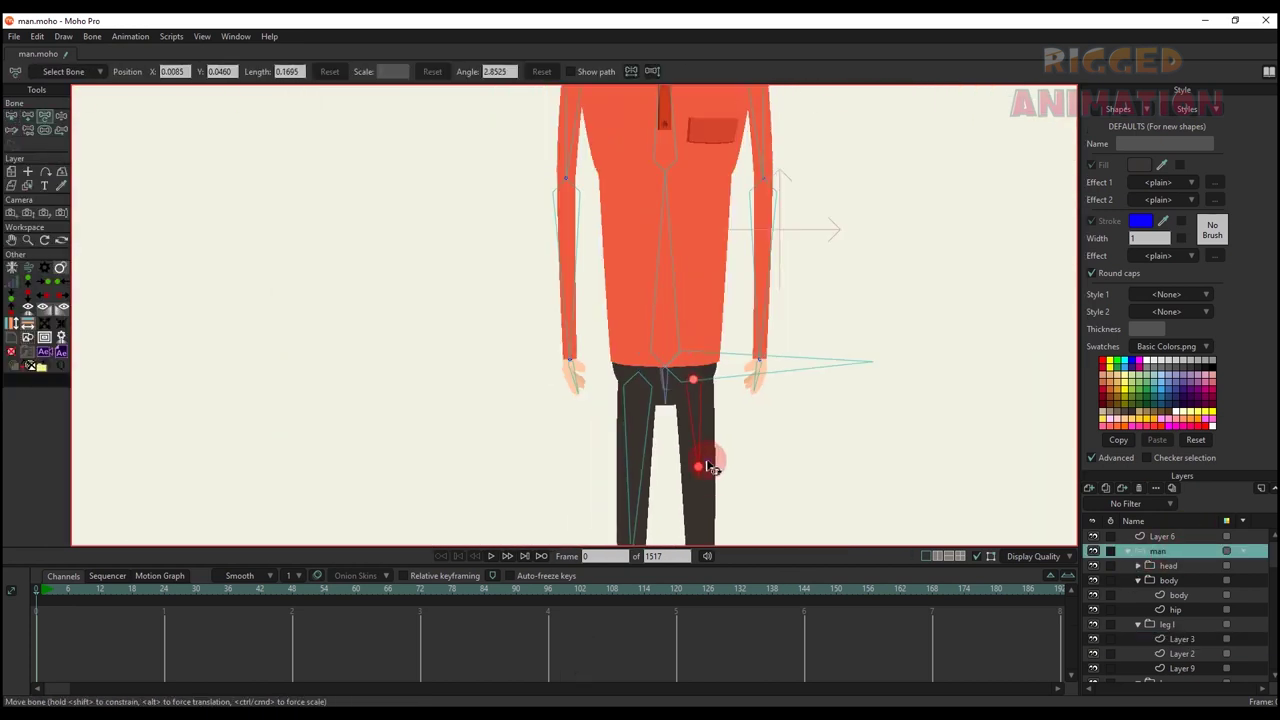
{"action": "scroll", "coordinate": [680, 283], "scroll_direction": "up", "scroll_amount": 3}
{"action": "scroll", "coordinate": [678, 364], "scroll_direction": "up", "scroll_amount": 10}
{"action": "scroll", "coordinate": [692, 290], "scroll_direction": "down", "scroll_amount": 2}
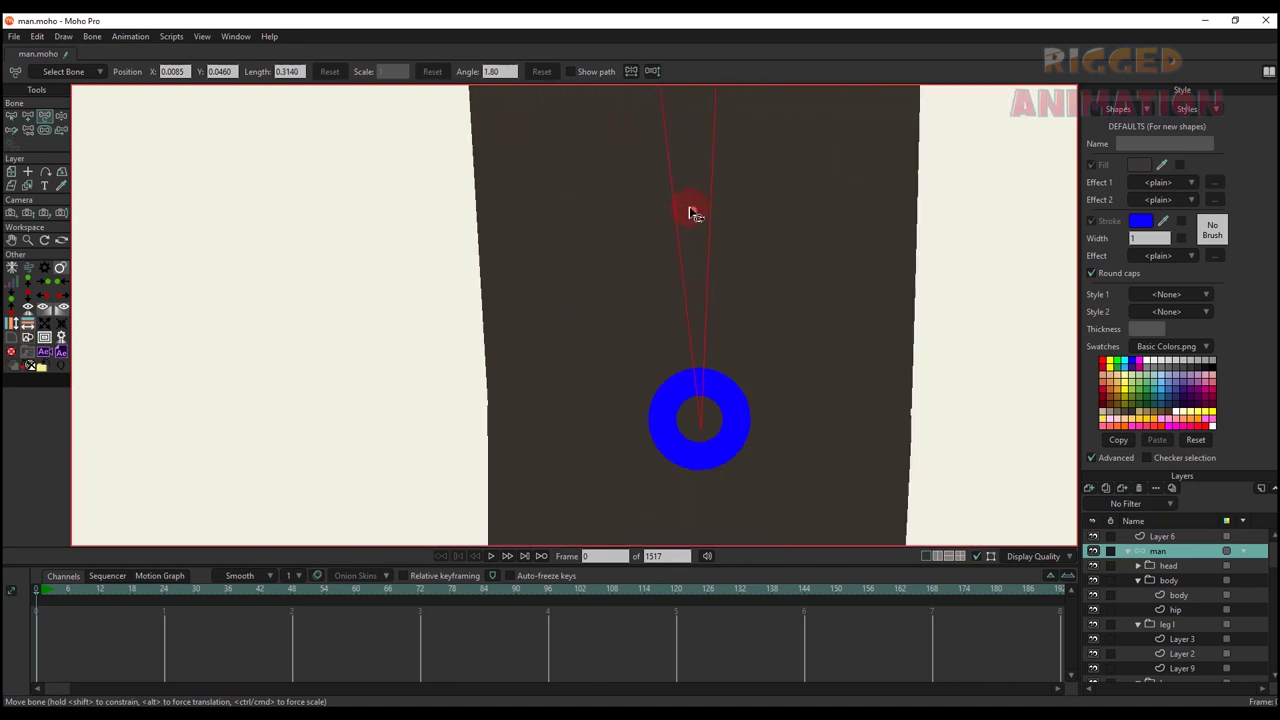
{"action": "scroll", "coordinate": [697, 208], "scroll_direction": "down", "scroll_amount": 4}
- Add a right shin bone from the knee and align its tip with the ankle pivot
{"action": "key", "text": "a"}
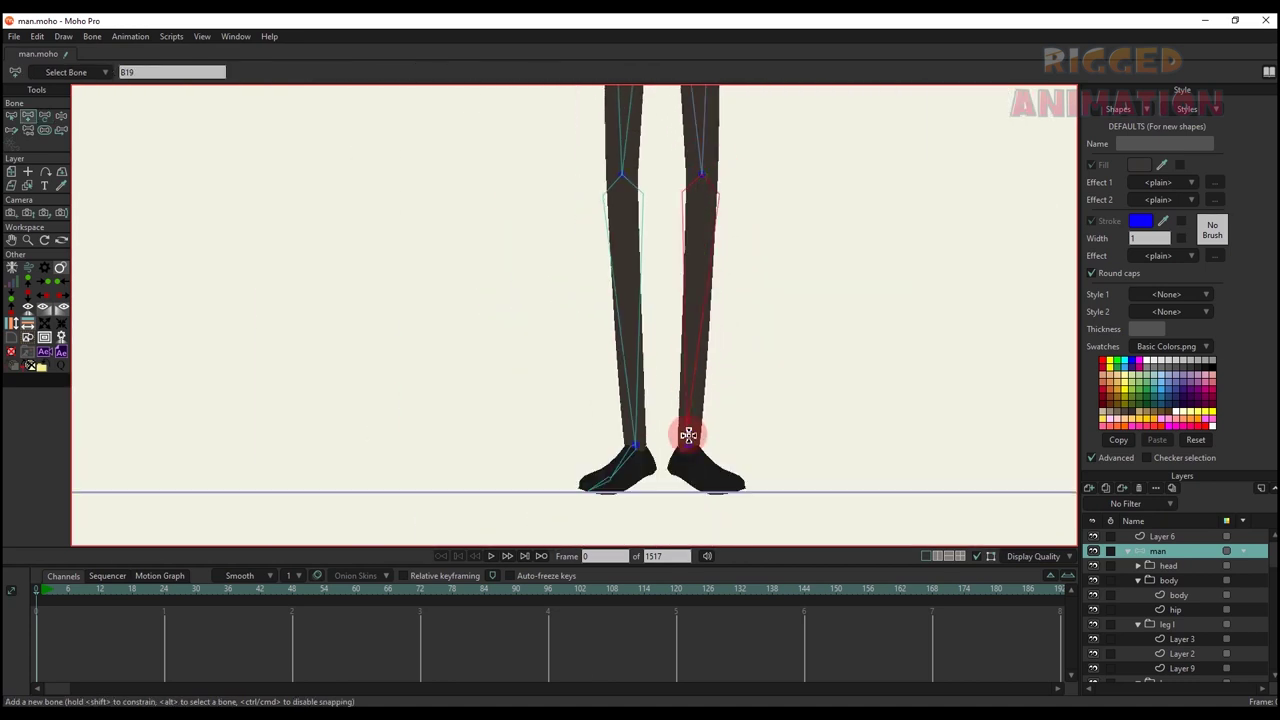
{"action": "scroll", "coordinate": [688, 435], "scroll_direction": "up", "scroll_amount": 4}
{"action": "key", "text": "t"}
{"action": "scroll", "coordinate": [714, 408], "scroll_direction": "down", "scroll_amount": 1}
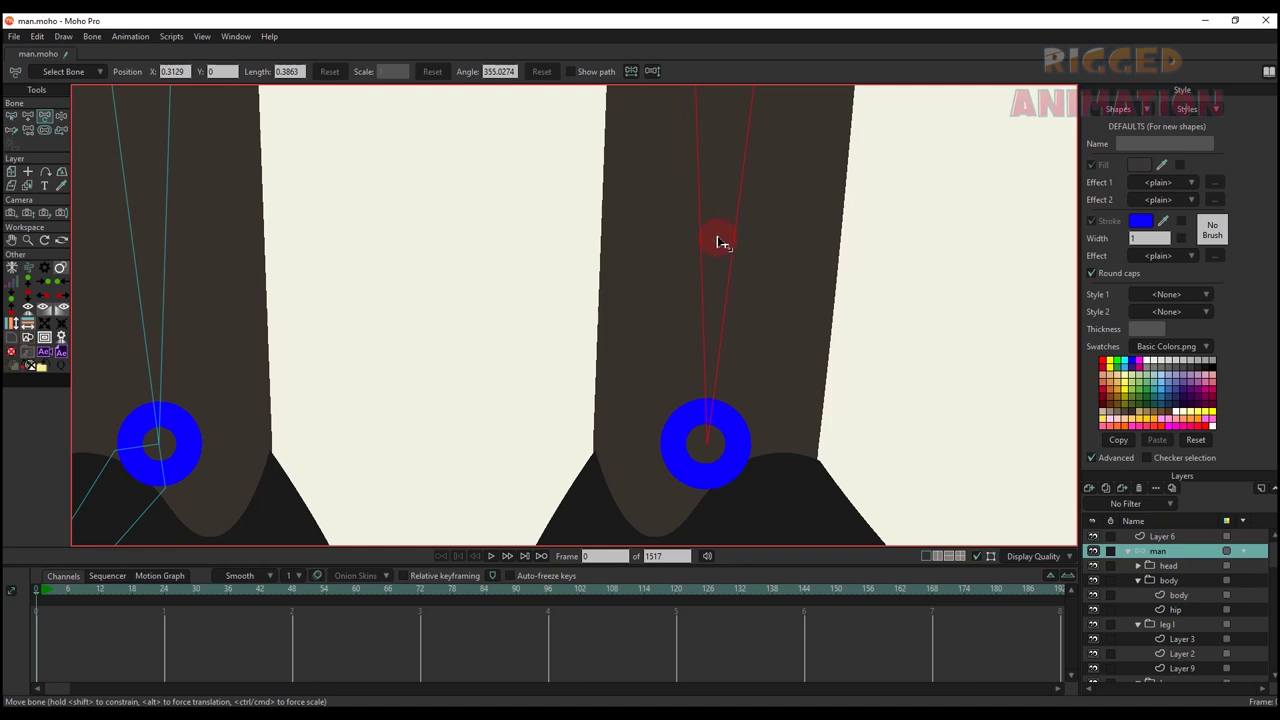
{"action": "scroll", "coordinate": [716, 244], "scroll_direction": "down", "scroll_amount": 3}
{"action": "scroll", "coordinate": [700, 262], "scroll_direction": "up", "scroll_amount": 2}
- Add a right foot bone from the ankle pivot and a toe bone reaching the shoe tip
{"action": "key", "text": "a"}
{"action": "left_click_drag", "start_coordinate": [670, 243], "coordinate": [722, 323]}
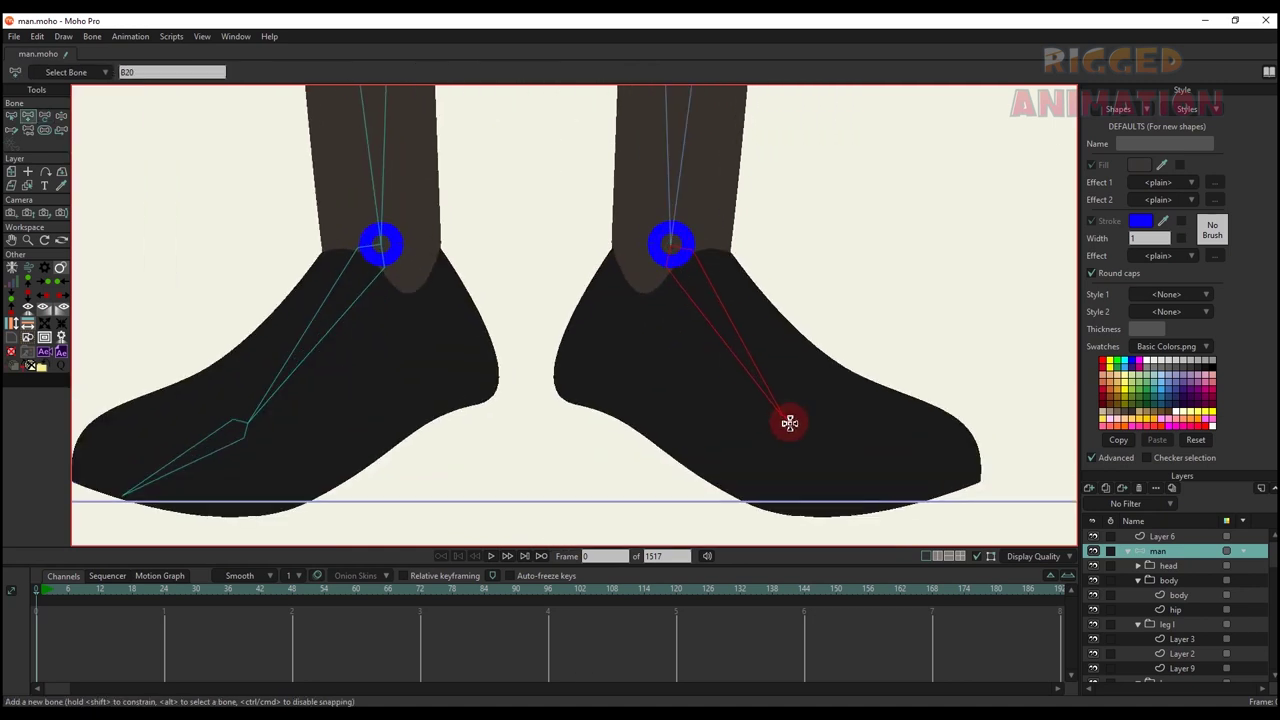
{"action": "key", "text": "t"}
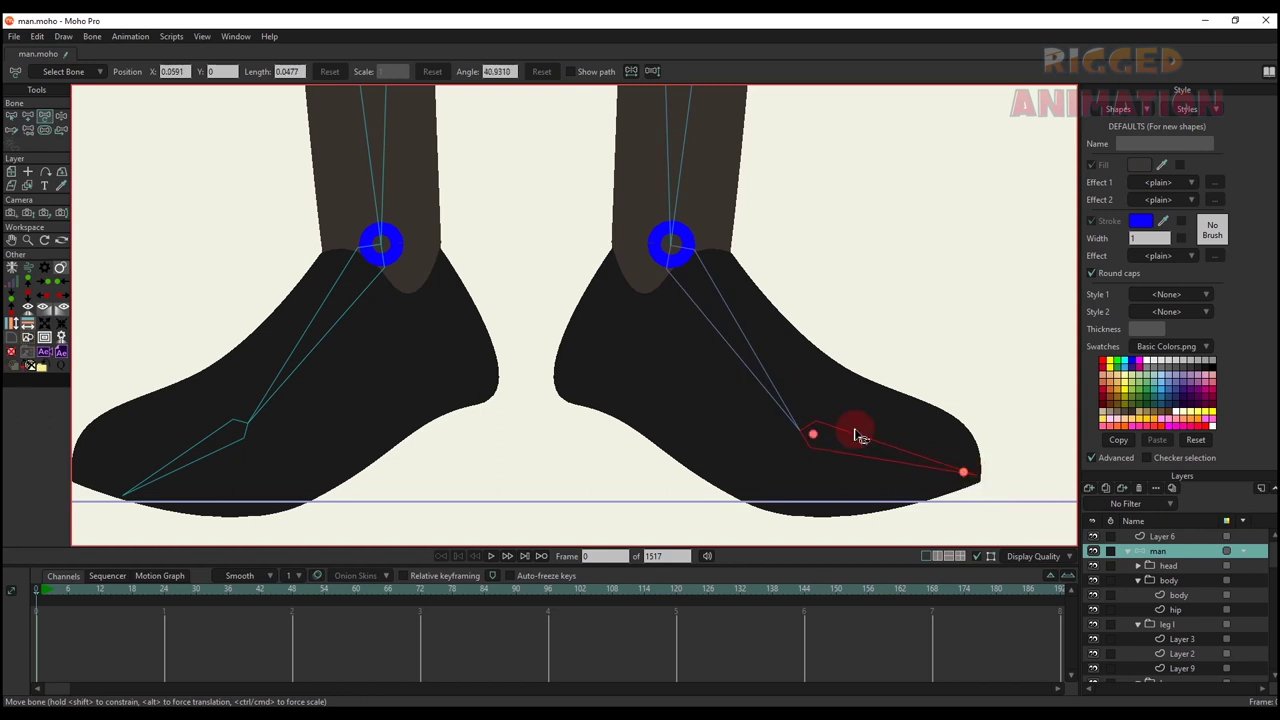
- Select all bones of the skeleton and reduce their bone strength to narrow regions along each bone
{"action": "scroll", "coordinate": [860, 437], "scroll_direction": "down", "scroll_amount": 6}
{"action": "key", "text": "Tab"}
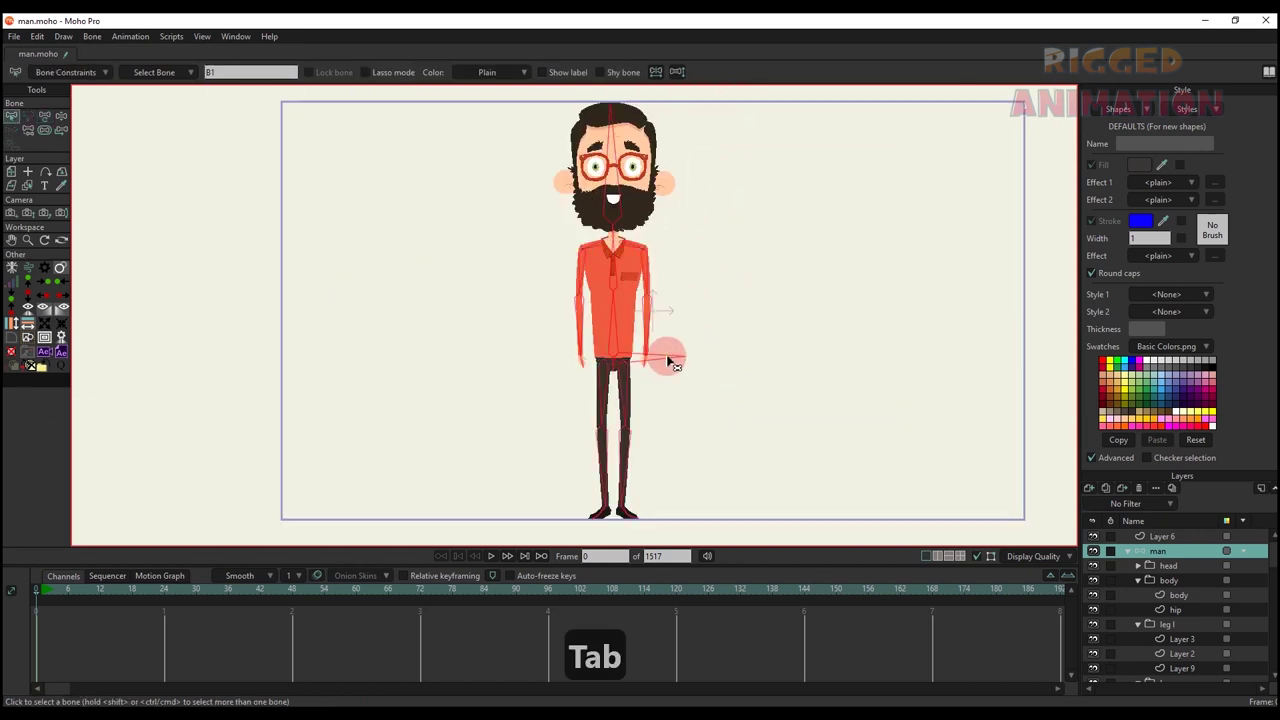
{"action": "key", "text": "s"}
{"action": "scroll", "coordinate": [622, 362], "scroll_direction": "up", "scroll_amount": 5}
{"action": "left_click_drag", "start_coordinate": [621, 358], "coordinate": [531, 372]}
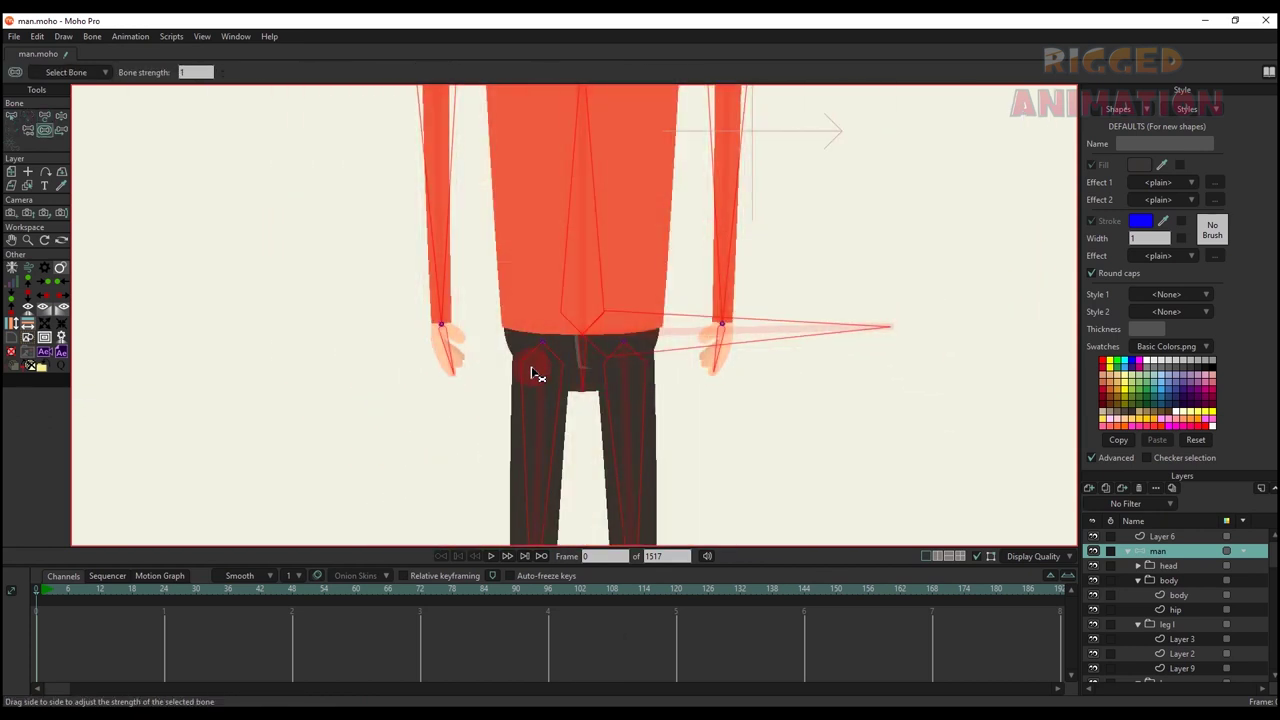
{"action": "scroll", "coordinate": [545, 374], "scroll_direction": "down", "scroll_amount": 4}
{"action": "key", "text": "b"}
{"action": "scroll", "coordinate": [660, 412], "scroll_direction": "down", "scroll_amount": 3}
{"action": "key", "text": "s"}
- Add a pin bone at the left ankle pivot and adjust its bone strength
{"action": "scroll", "coordinate": [629, 480], "scroll_direction": "up", "scroll_amount": 8}
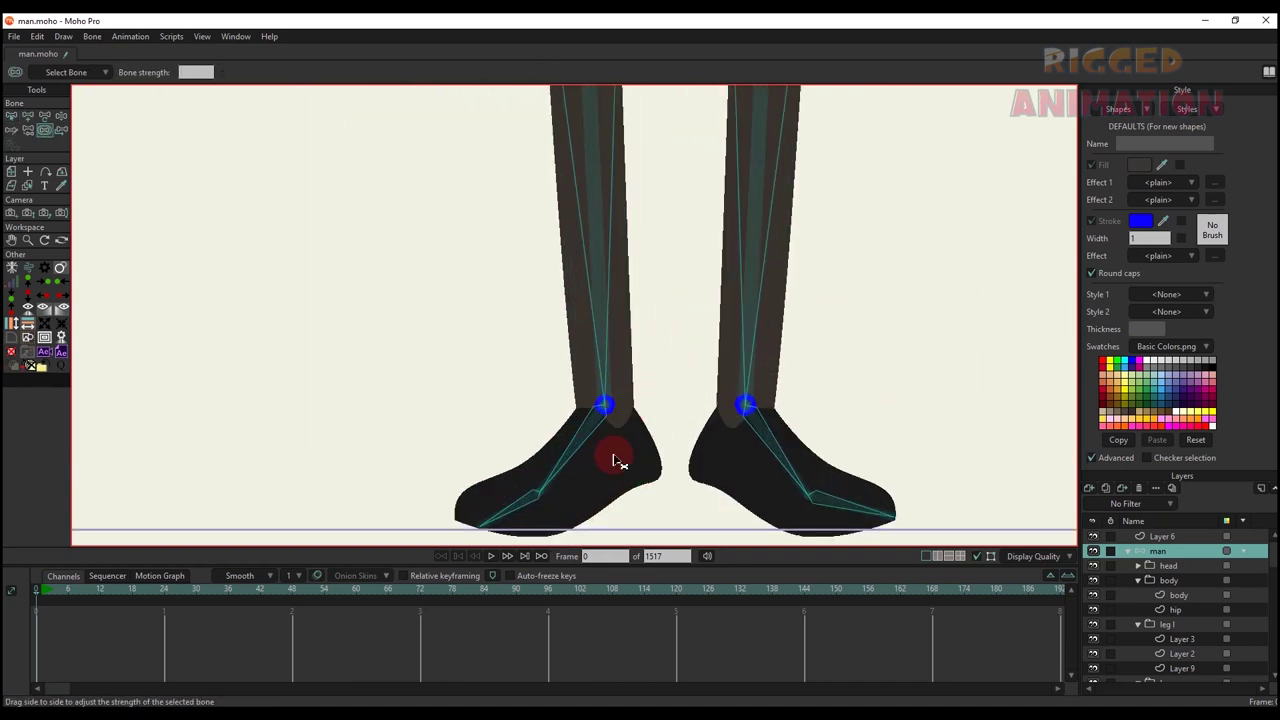
{"action": "key", "text": "a"}
{"action": "key", "text": "s"}
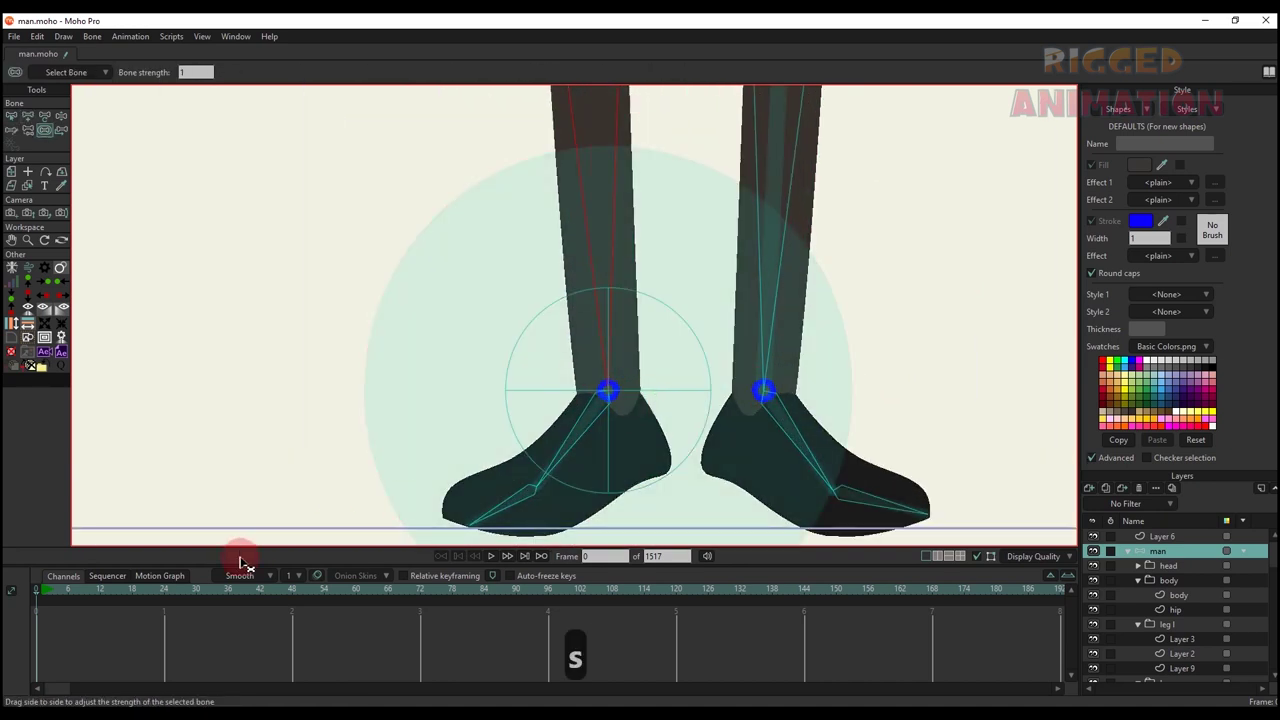
{"action": "key", "text": "ctrl+z"}
{"action": "key", "text": "s"}
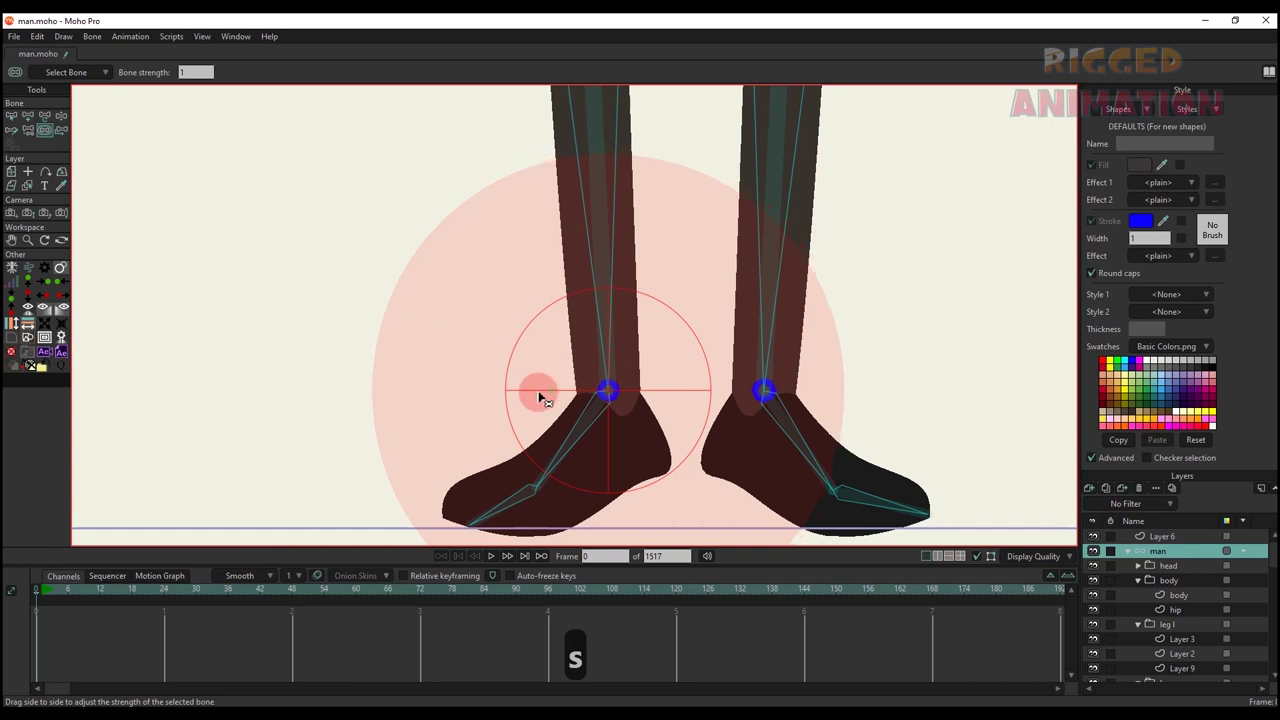
- Add an unparented pin bone at the right ankle pivot and shrink its strength region completely
{"action": "key", "text": "b"}
{"action": "left_click", "coordinate": [706, 454]}
{"action": "key", "text": "a"}
{"action": "left_click", "coordinate": [765, 391]}
{"action": "key", "text": "s"}
{"action": "left_click_drag", "start_coordinate": [774, 392], "coordinate": [563, 497]}
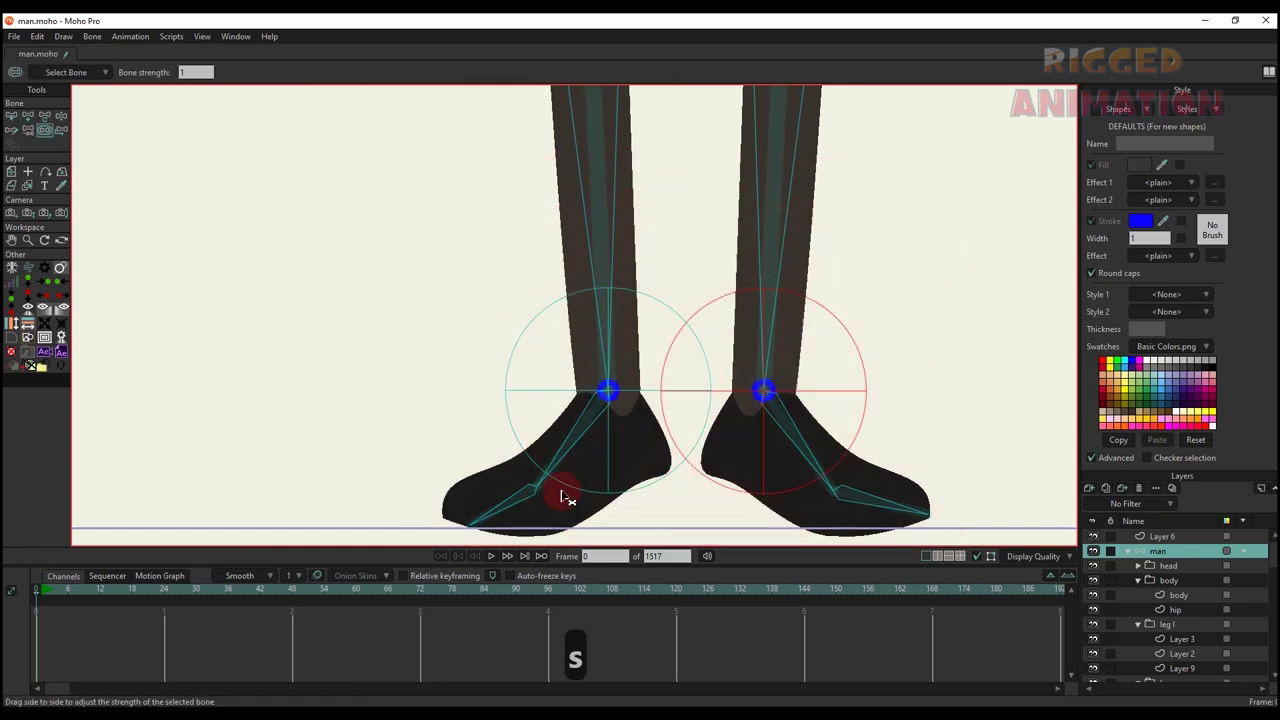
- Set the right ankle pin bone as the target of the right shin bone
{"action": "scroll", "coordinate": [584, 430], "scroll_direction": "down", "scroll_amount": 3}
{"action": "scroll", "coordinate": [588, 432], "scroll_direction": "down", "scroll_amount": 2}
{"action": "key", "text": "b"}
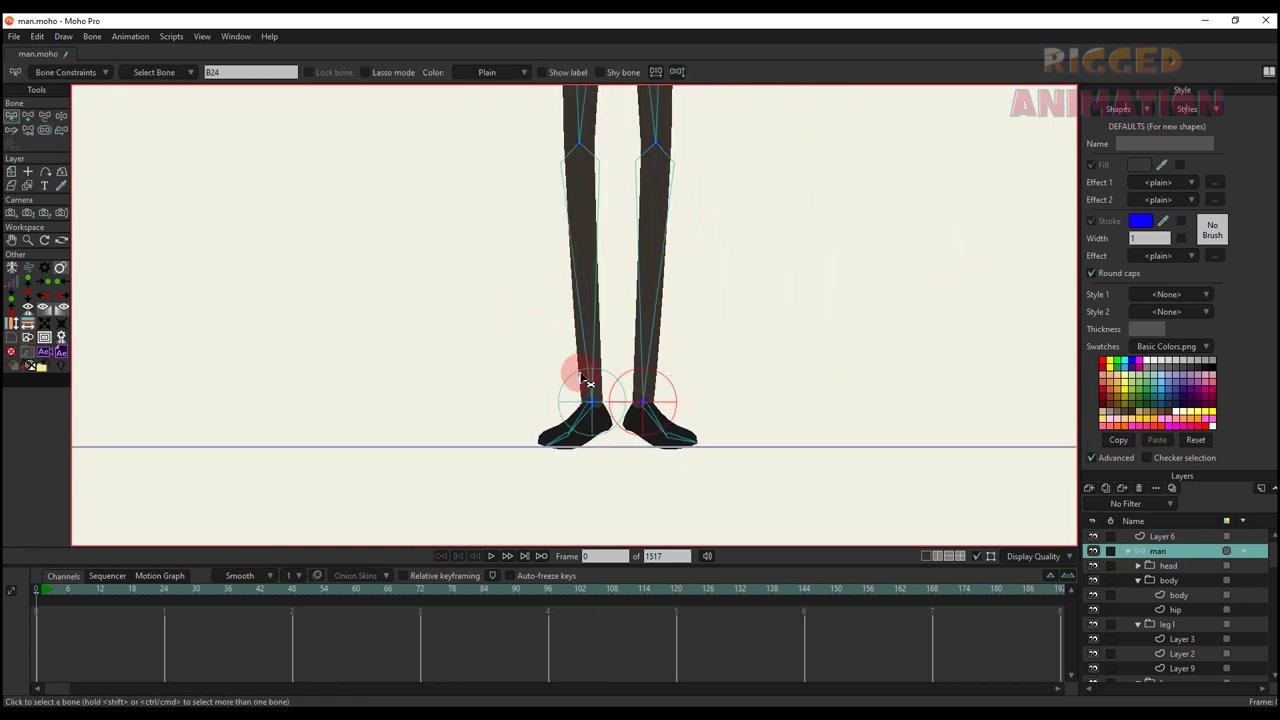
{"action": "left_click", "coordinate": [628, 372]}
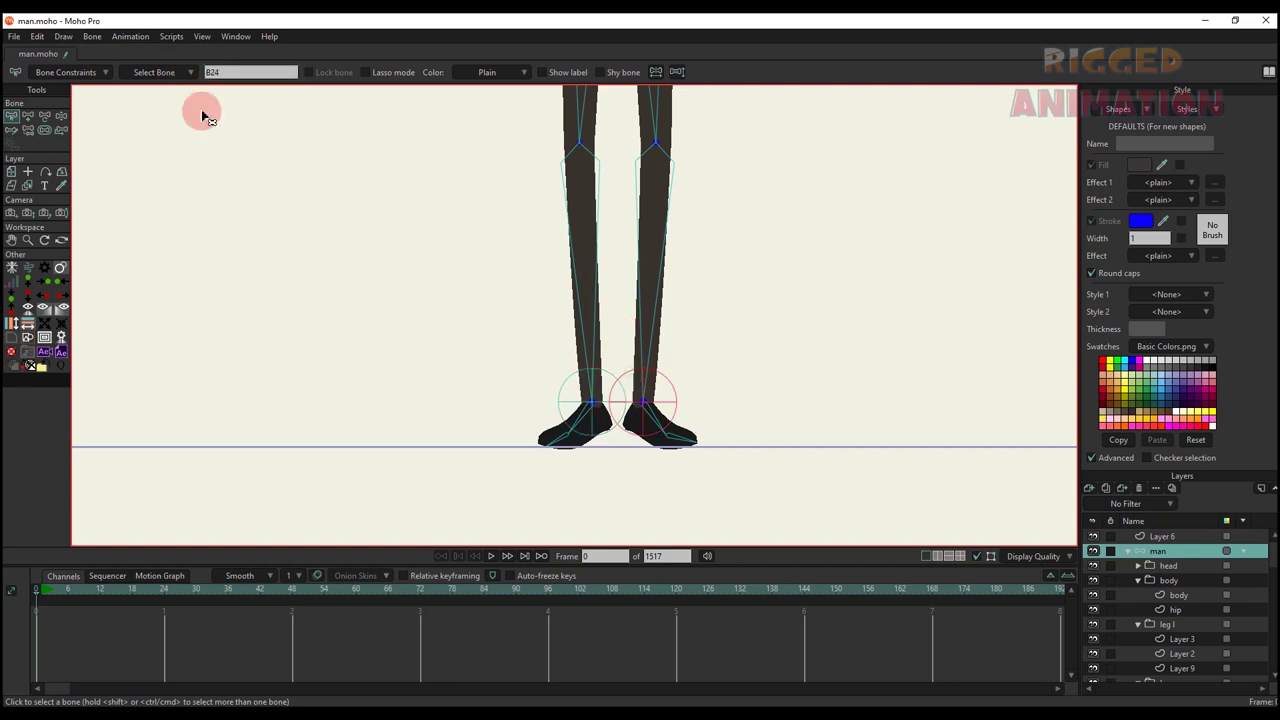
{"action": "left_click", "coordinate": [658, 322]}
{"action": "left_click", "coordinate": [62, 72]}
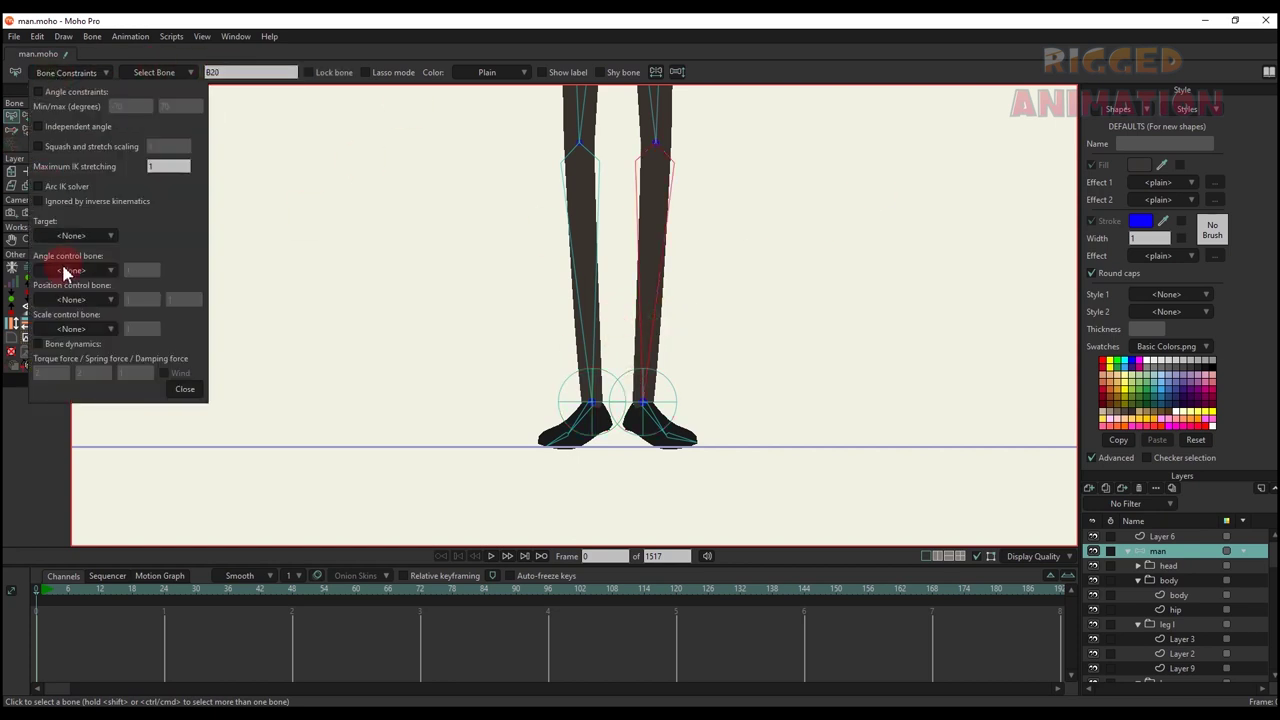
{"action": "left_click", "coordinate": [93, 234]}
- Set the left shin bone's target to the left ankle pin bone, B23
{"action": "left_click", "coordinate": [563, 433]}
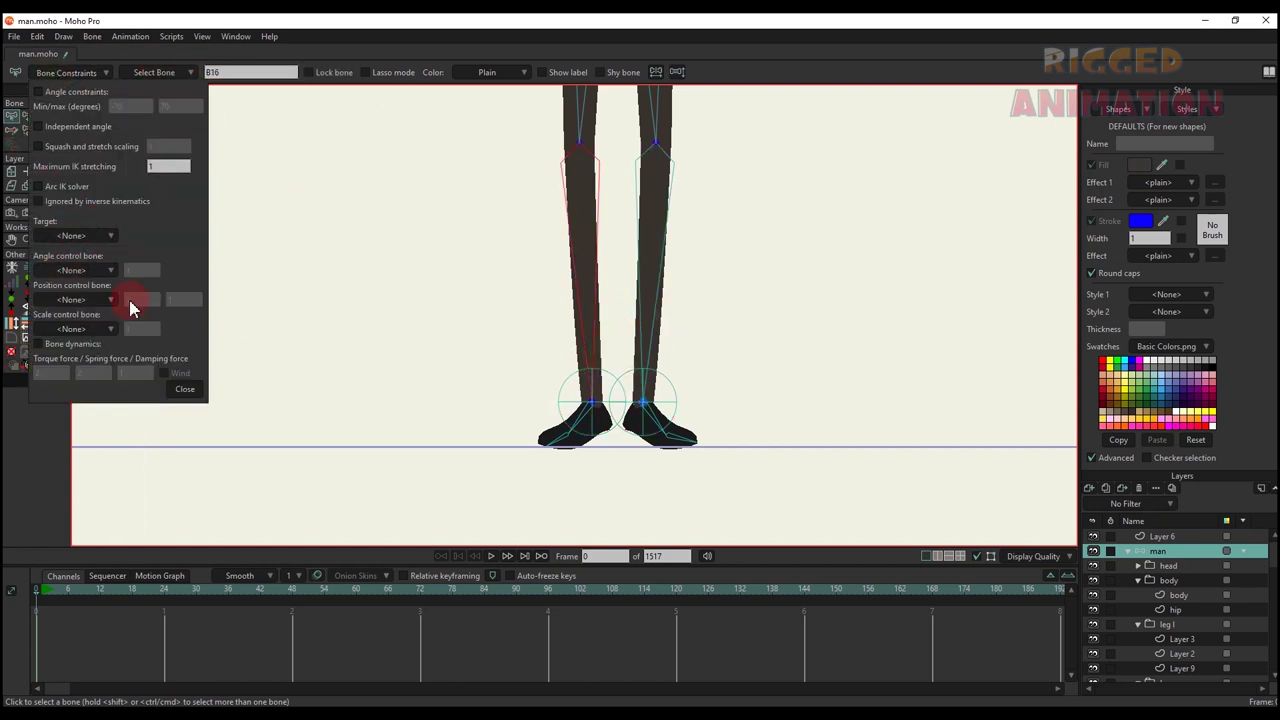
{"action": "left_click", "coordinate": [85, 240]}
{"action": "left_click", "coordinate": [92, 514]}
- Enable independent angle for both foot bones and adjust the maximum IK stretching of the thigh and shin bones
{"action": "scroll", "coordinate": [583, 417], "scroll_direction": "up", "scroll_amount": 3}
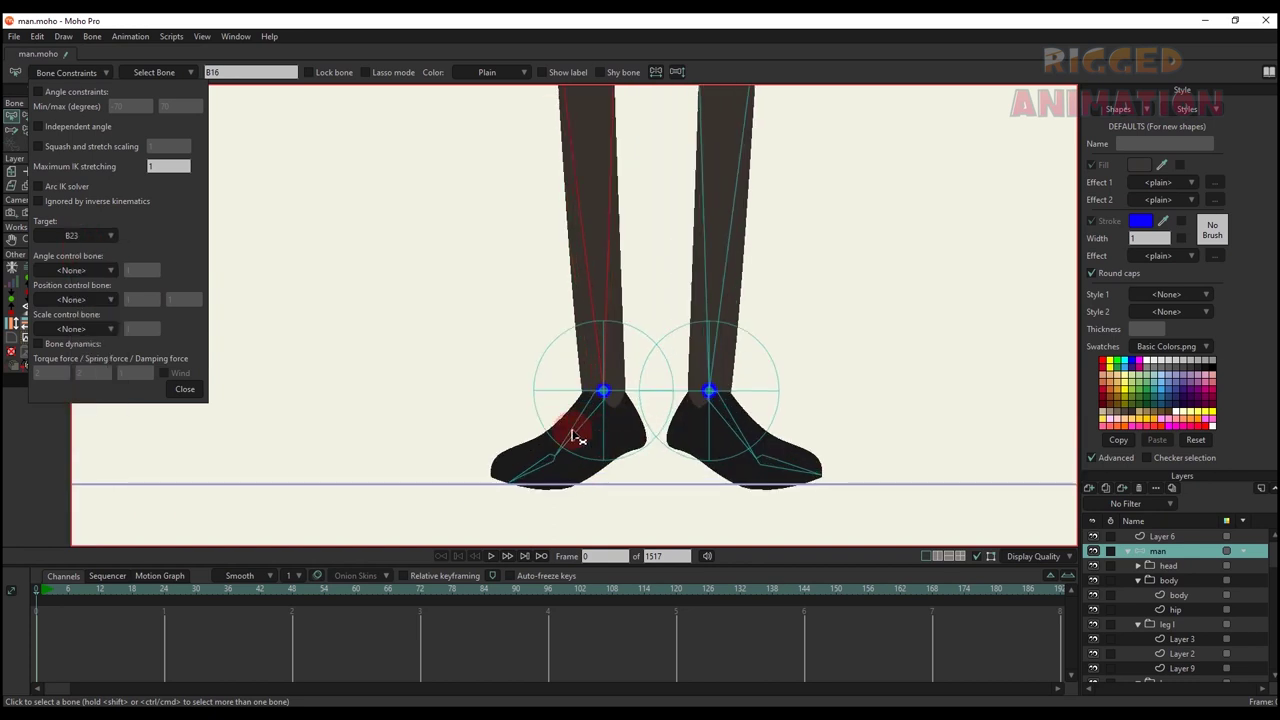
{"action": "scroll", "coordinate": [692, 360], "scroll_direction": "down", "scroll_amount": 1}
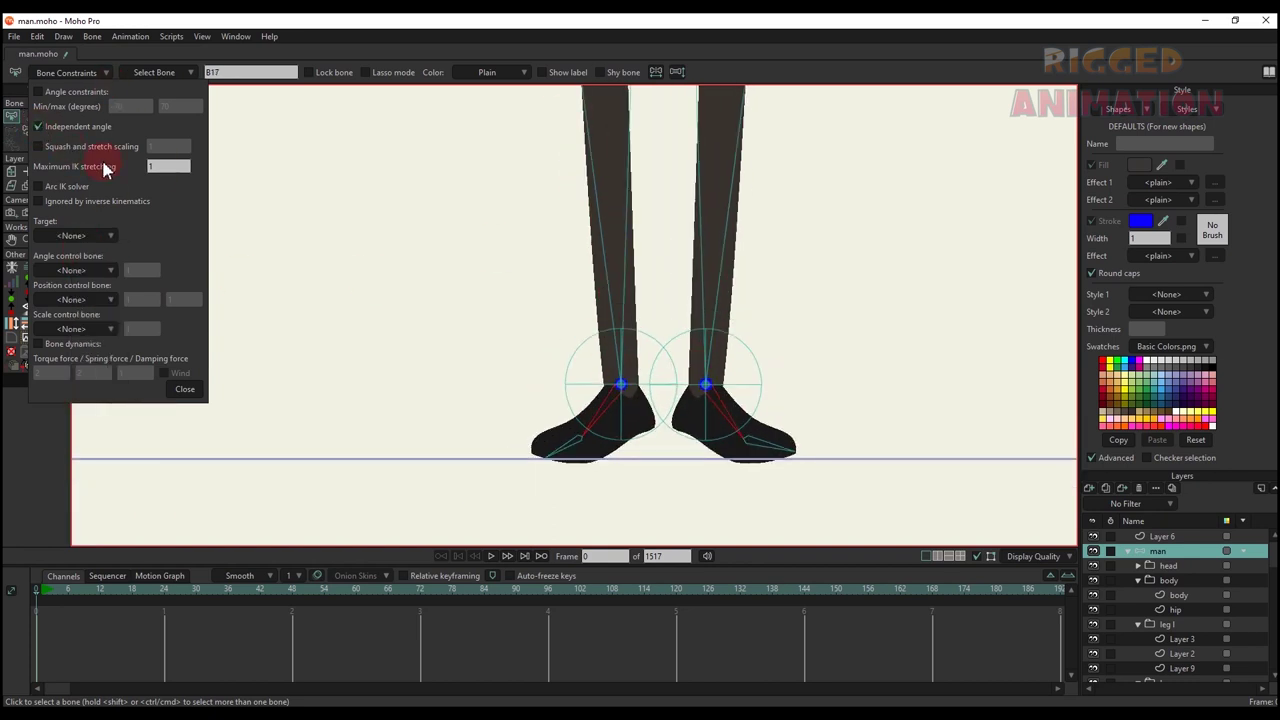
{"action": "scroll", "coordinate": [557, 400], "scroll_direction": "down", "scroll_amount": 2}
{"action": "left_click", "coordinate": [521, 260]}
{"action": "left_click", "coordinate": [80, 148]}
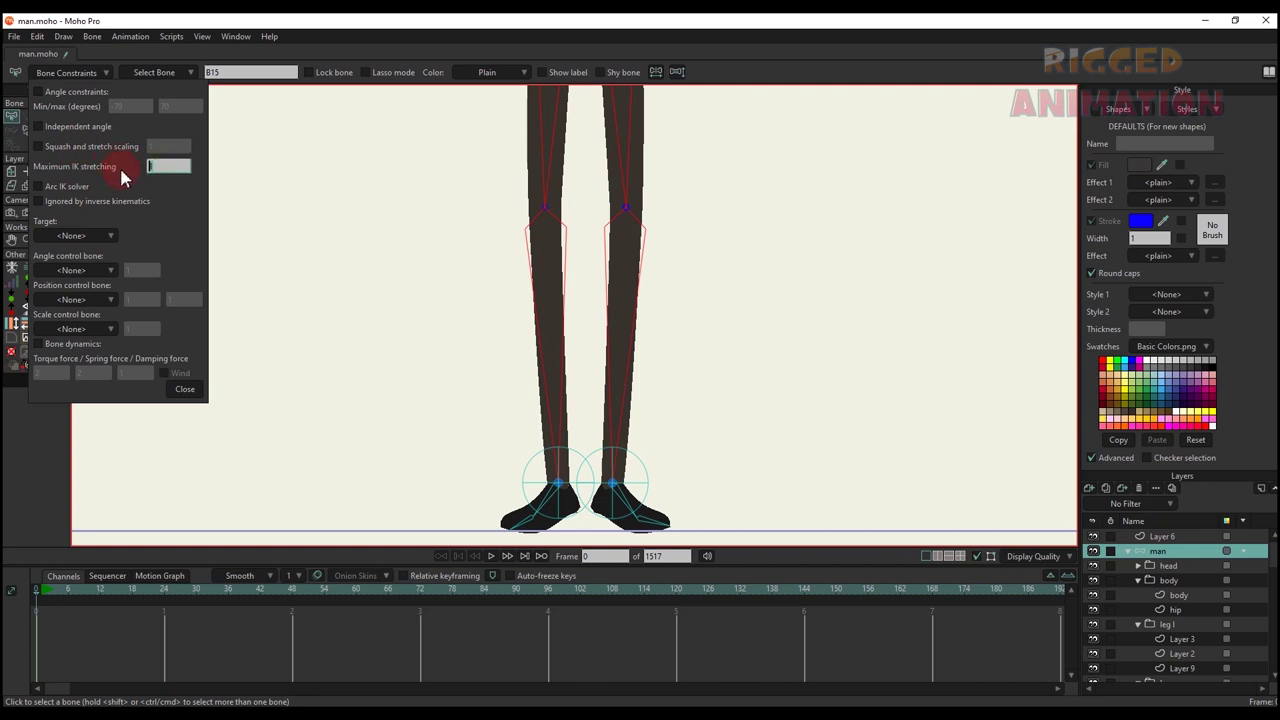
{"action": "left_click", "coordinate": [185, 390]}
- Bind all points of the face layer to the head bone B6
{"action": "scroll", "coordinate": [723, 389], "scroll_direction": "down", "scroll_amount": 5}
{"action": "key", "text": "b"}
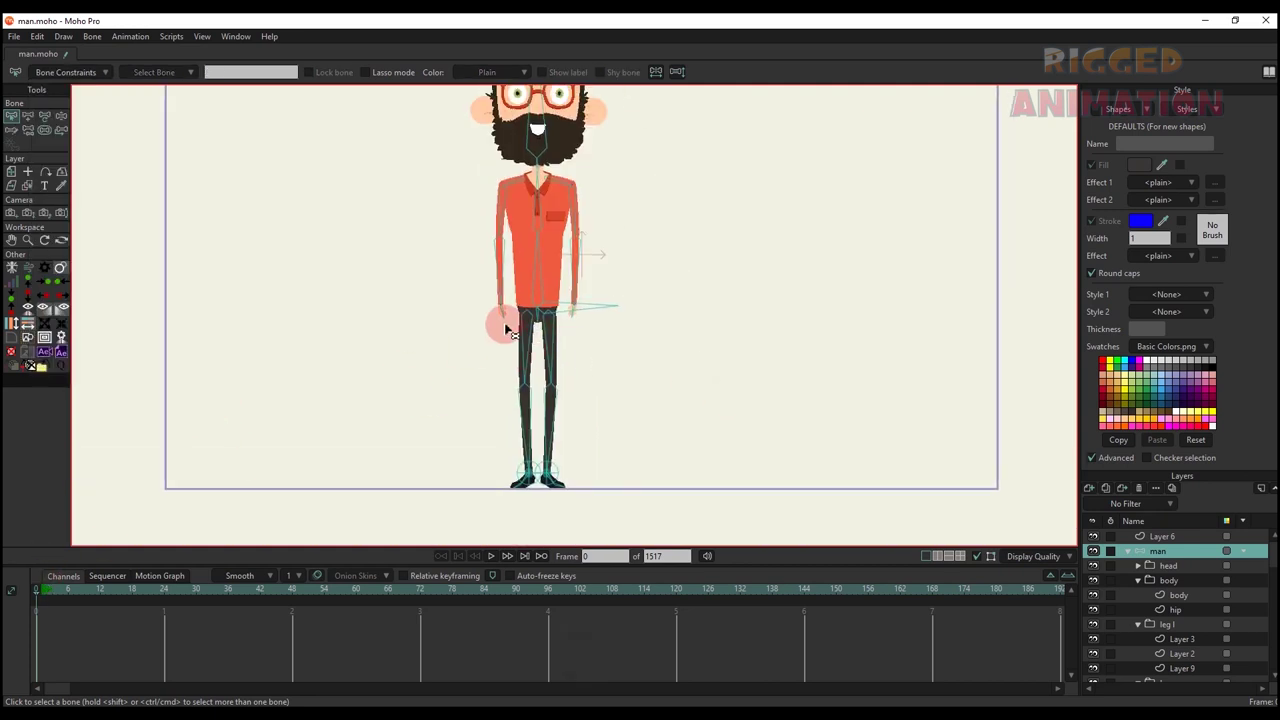
{"action": "scroll", "coordinate": [570, 255], "scroll_direction": "up", "scroll_amount": 3}
{"action": "right_click", "coordinate": [586, 240], "text": "alt"}
{"action": "scroll", "coordinate": [562, 318], "scroll_direction": "up", "scroll_amount": 3}
{"action": "key", "text": "b"}
{"action": "left_click", "coordinate": [560, 320]}
{"action": "scroll", "coordinate": [562, 325], "scroll_direction": "down", "scroll_amount": 3}
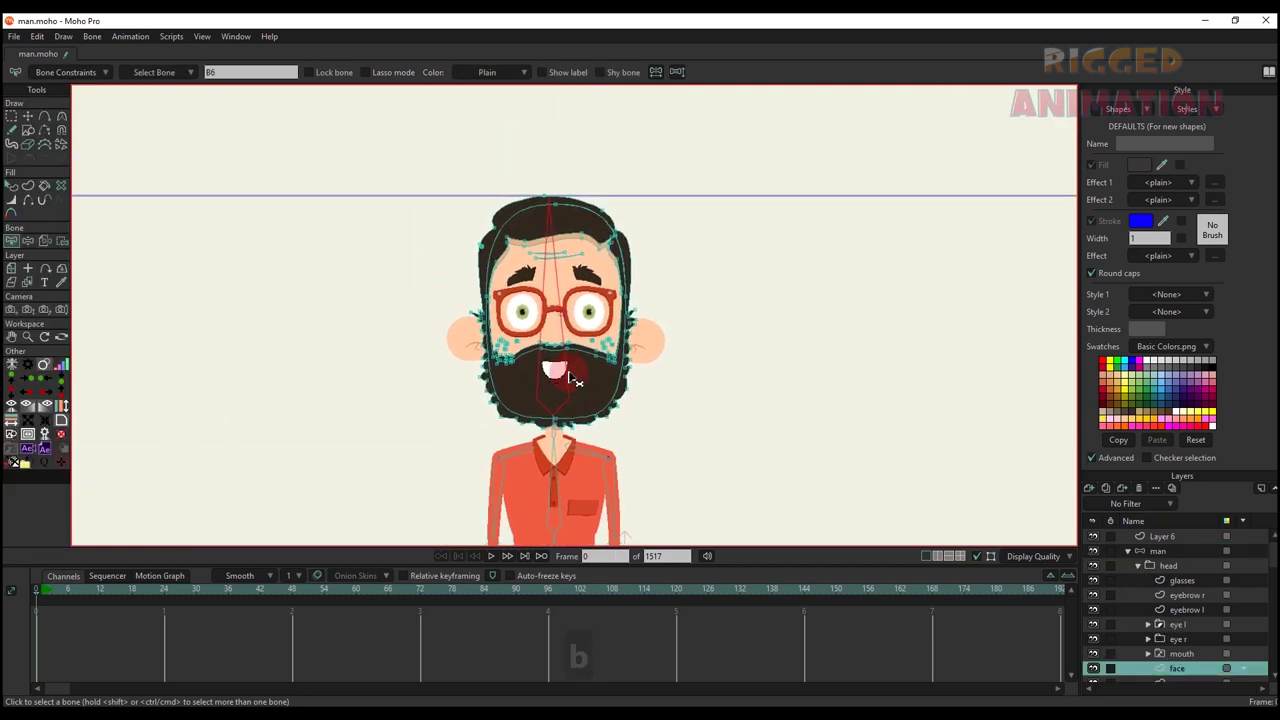
{"action": "key", "text": "u"}
{"action": "key", "text": "i"}
{"action": "left_click_drag", "start_coordinate": [417, 147], "coordinate": [760, 457]}
{"action": "left_click", "coordinate": [238, 74]}
- Bind the whole mouth switch layer to the head bone
{"action": "scroll", "coordinate": [530, 300], "scroll_direction": "up", "scroll_amount": 4}
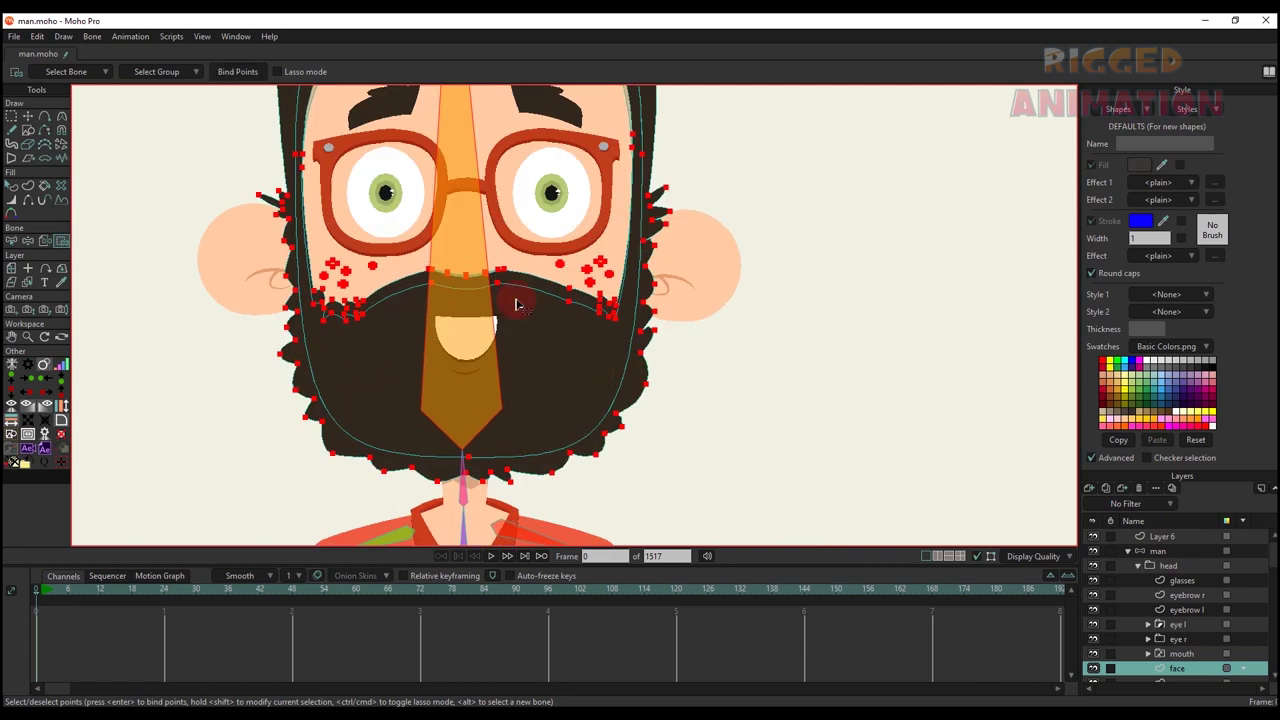
{"action": "left_click_drag", "start_coordinate": [517, 300], "coordinate": [549, 366]}
{"action": "right_click", "coordinate": [511, 406], "text": "alt"}
{"action": "left_click", "coordinate": [1152, 604]}
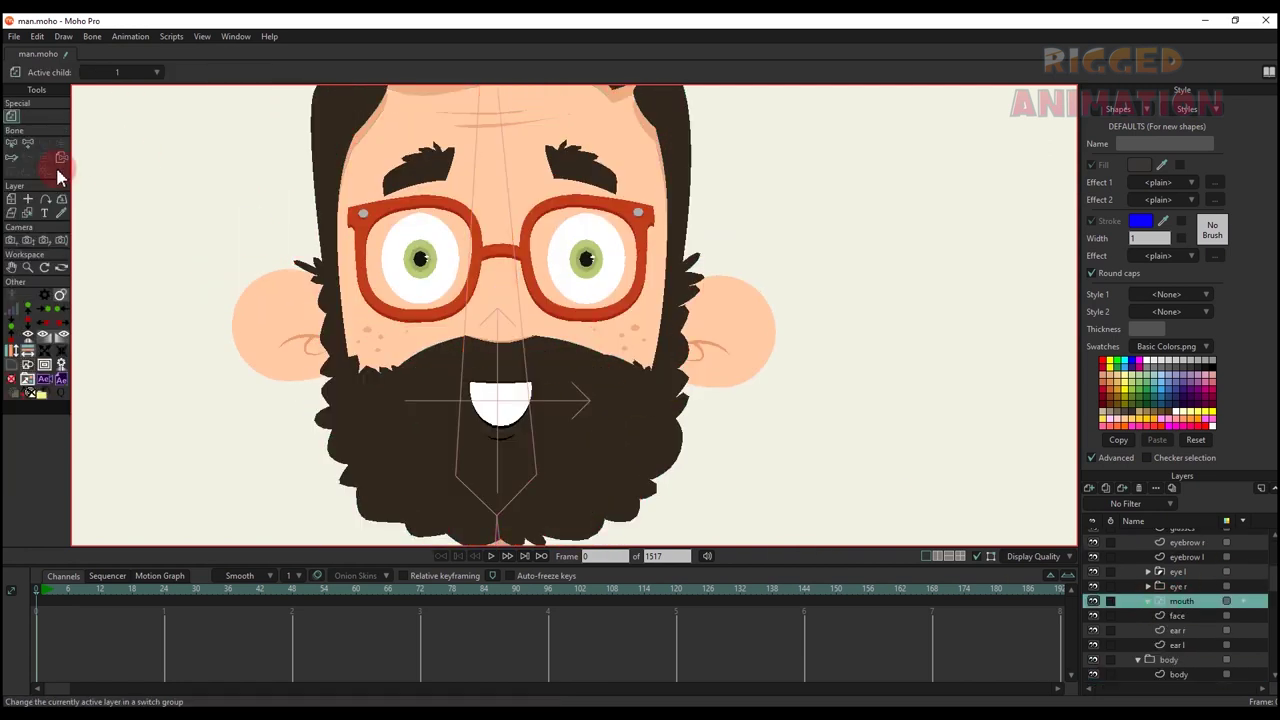
{"action": "left_click", "coordinate": [61, 158]}
{"action": "left_click", "coordinate": [526, 385]}
{"action": "scroll", "coordinate": [508, 322], "scroll_direction": "down", "scroll_amount": 3}
- Bind the points of the mask layer in the eye l group to the head bone
{"action": "scroll", "coordinate": [490, 325], "scroll_direction": "up", "scroll_amount": 5}
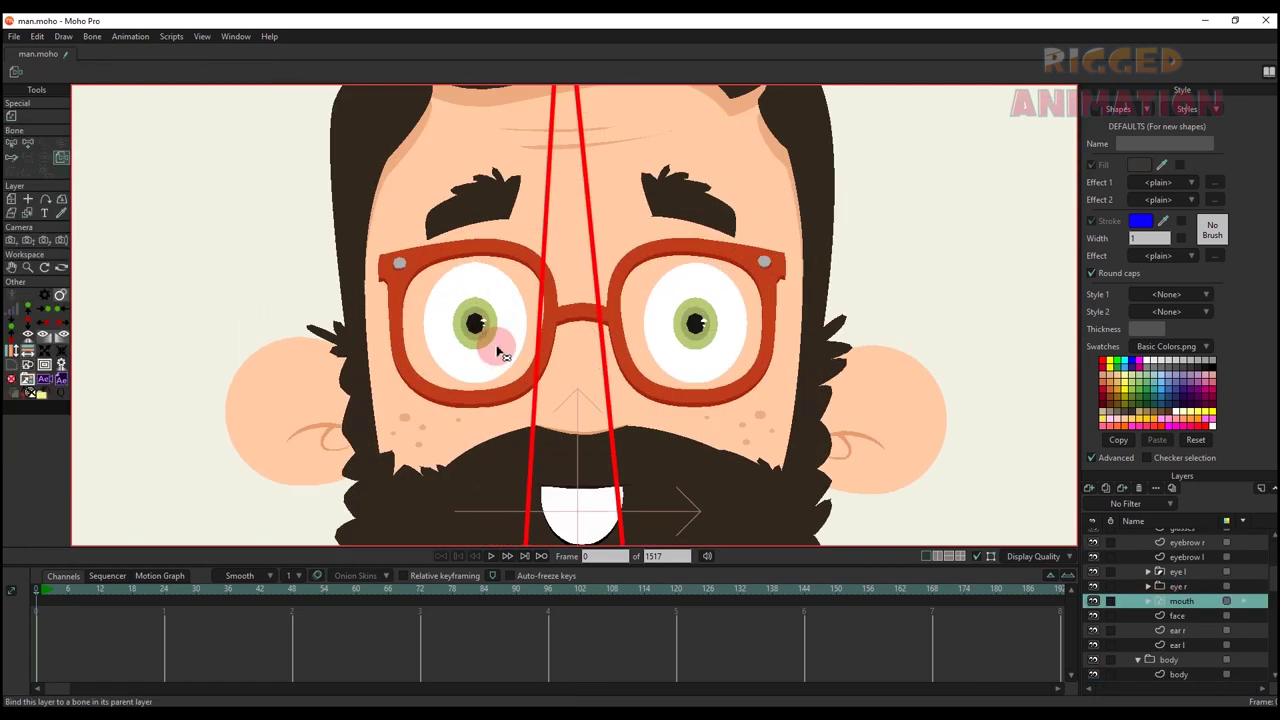
{"action": "right_click", "coordinate": [498, 352], "text": "alt"}
{"action": "key", "text": "b"}
{"action": "left_click", "coordinate": [601, 365]}
{"action": "scroll", "coordinate": [584, 362], "scroll_direction": "down", "scroll_amount": 4}
{"action": "key", "text": "i"}
{"action": "left_click_drag", "start_coordinate": [447, 263], "coordinate": [628, 429]}
{"action": "left_click", "coordinate": [232, 77]}
- Bind the points of the eye r mask, glasses, ear l and ear r layers to the head bone
{"action": "scroll", "coordinate": [632, 318], "scroll_direction": "up", "scroll_amount": 4}
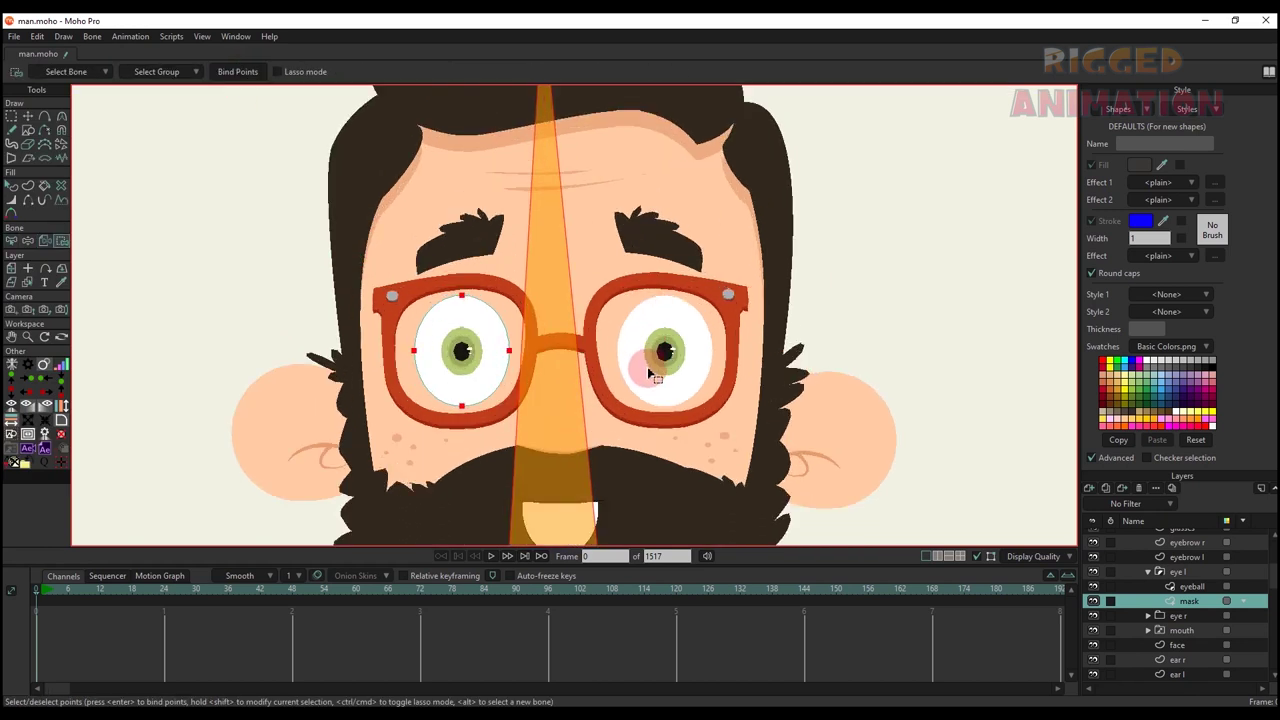
{"action": "left_click", "coordinate": [650, 373], "text": "ctrl+alt"}
{"action": "left_click", "coordinate": [466, 289], "text": "ctrl+alt"}
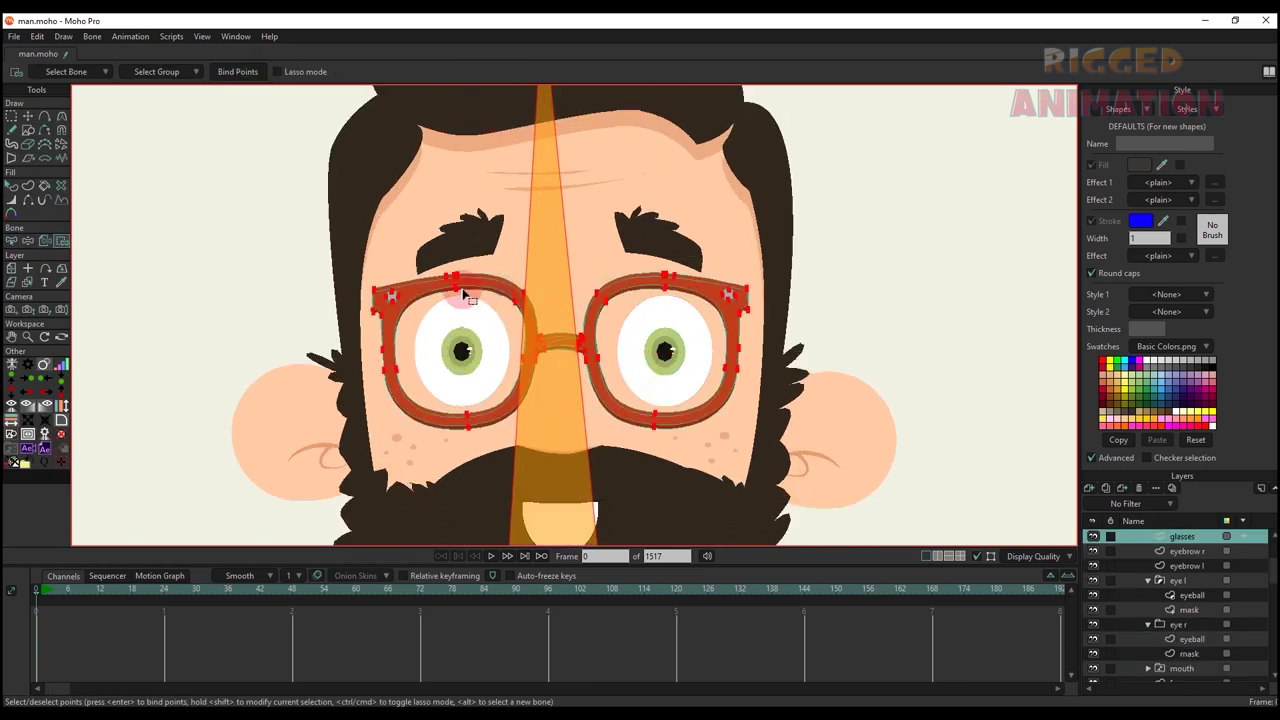
{"action": "left_click", "coordinate": [318, 404], "text": "ctrl+alt"}
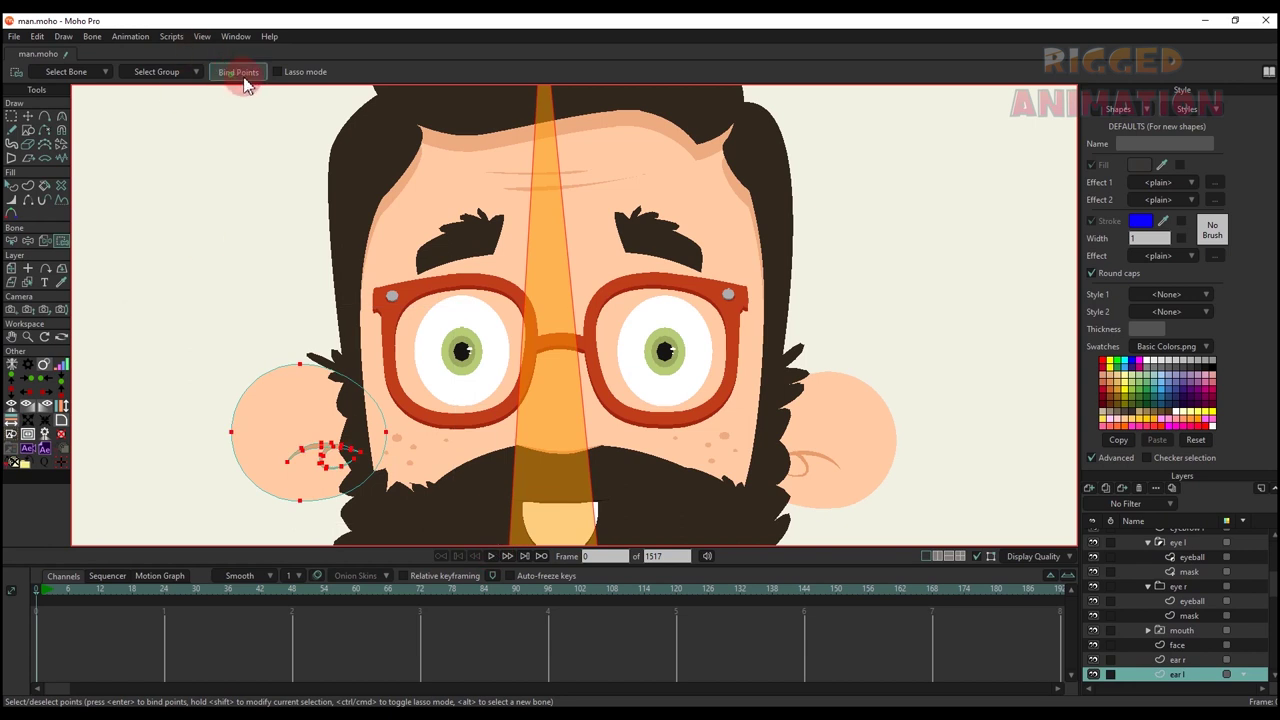
{"action": "left_click", "coordinate": [830, 416], "text": "ctrl+alt"}
{"action": "left_click", "coordinate": [525, 145], "text": "ctrl+alt"}
{"action": "scroll", "coordinate": [484, 175], "scroll_direction": "down", "scroll_amount": 3}
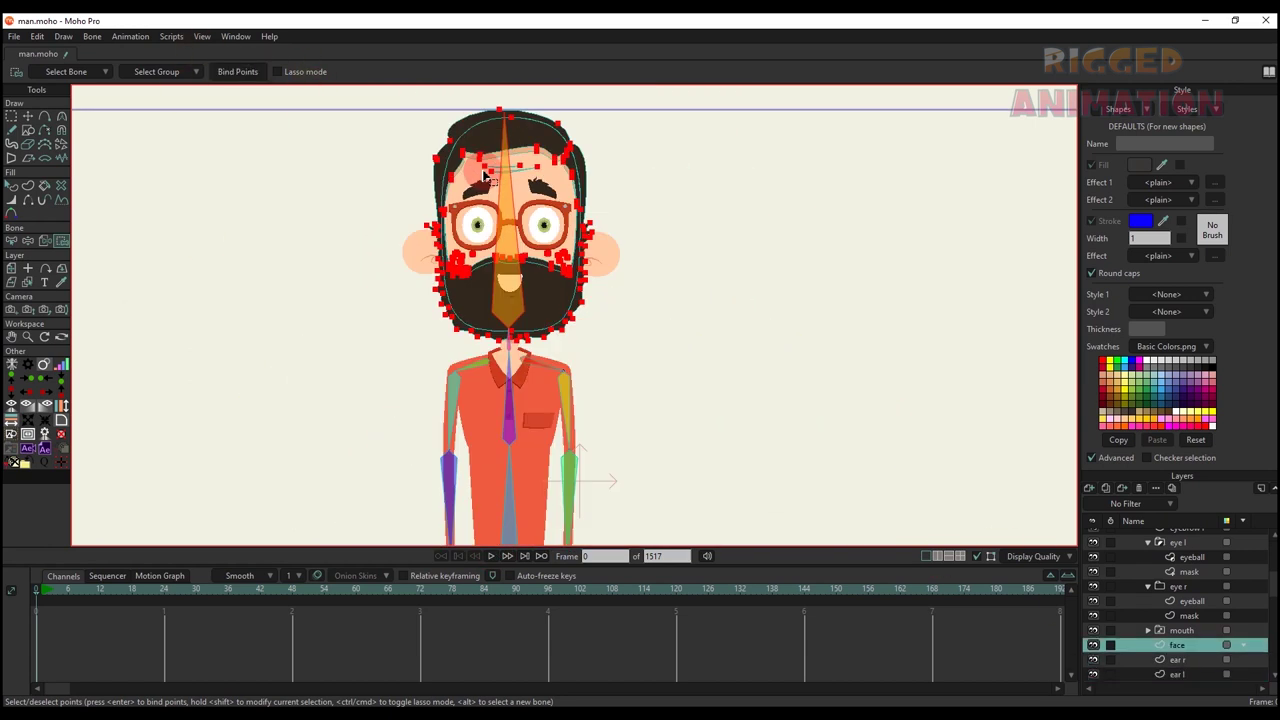
{"action": "scroll", "coordinate": [489, 204], "scroll_direction": "up", "scroll_amount": 5}
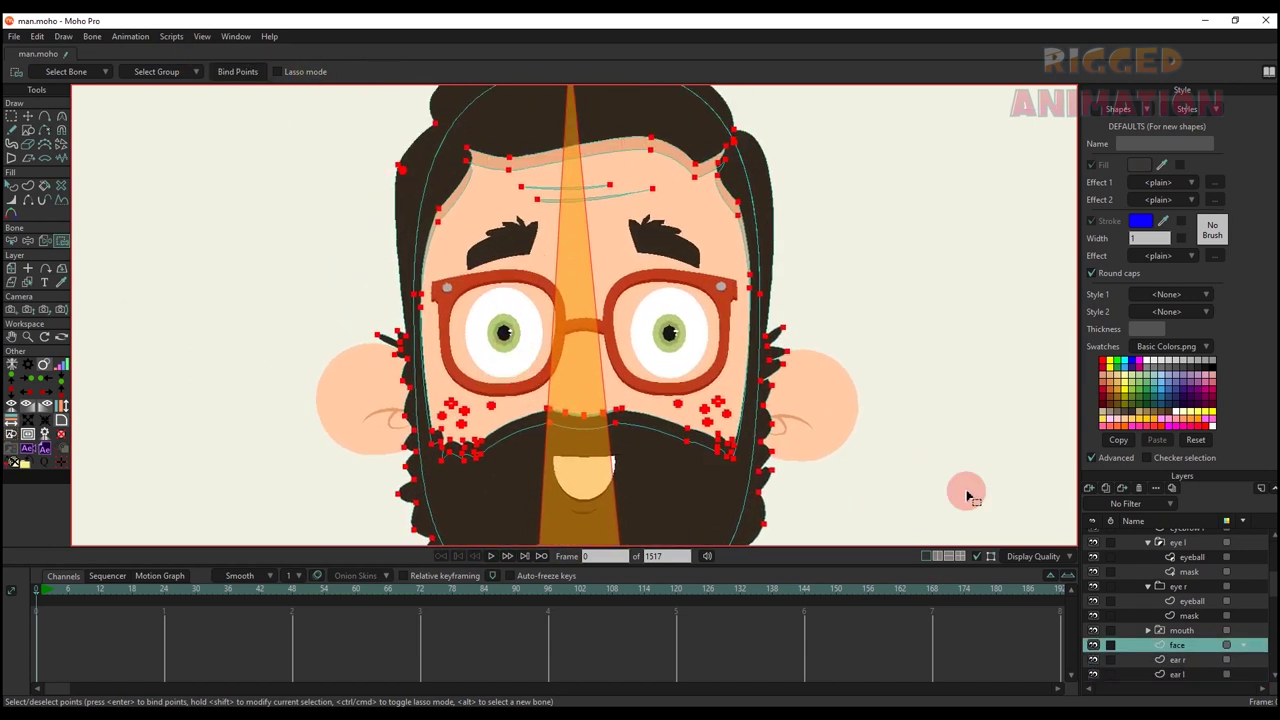
- On the man layer, add one bone along each eyebrow as a child of the head bone
{"action": "scroll", "coordinate": [1160, 563], "scroll_direction": "up", "scroll_amount": 3}
{"action": "left_click", "coordinate": [1159, 552]}
{"action": "scroll", "coordinate": [493, 213], "scroll_direction": "up", "scroll_amount": 3}
{"action": "key", "text": "a"}
{"action": "left_click_drag", "start_coordinate": [461, 290], "coordinate": [557, 247]}
{"action": "key", "text": "b"}
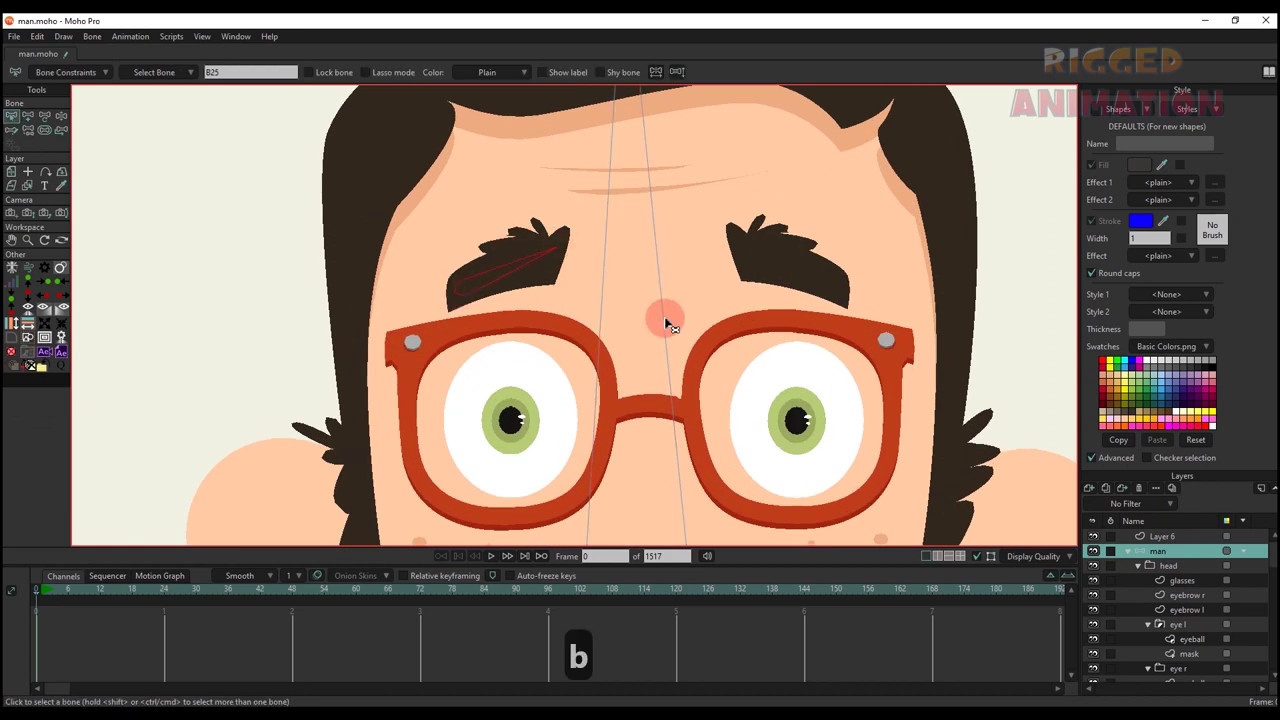
{"action": "left_click", "coordinate": [664, 321]}
{"action": "key", "text": "a"}
{"action": "left_click_drag", "start_coordinate": [845, 290], "coordinate": [735, 237]}
- Reduce the bone strength of the eyebrow bones
{"action": "key", "text": "s"}
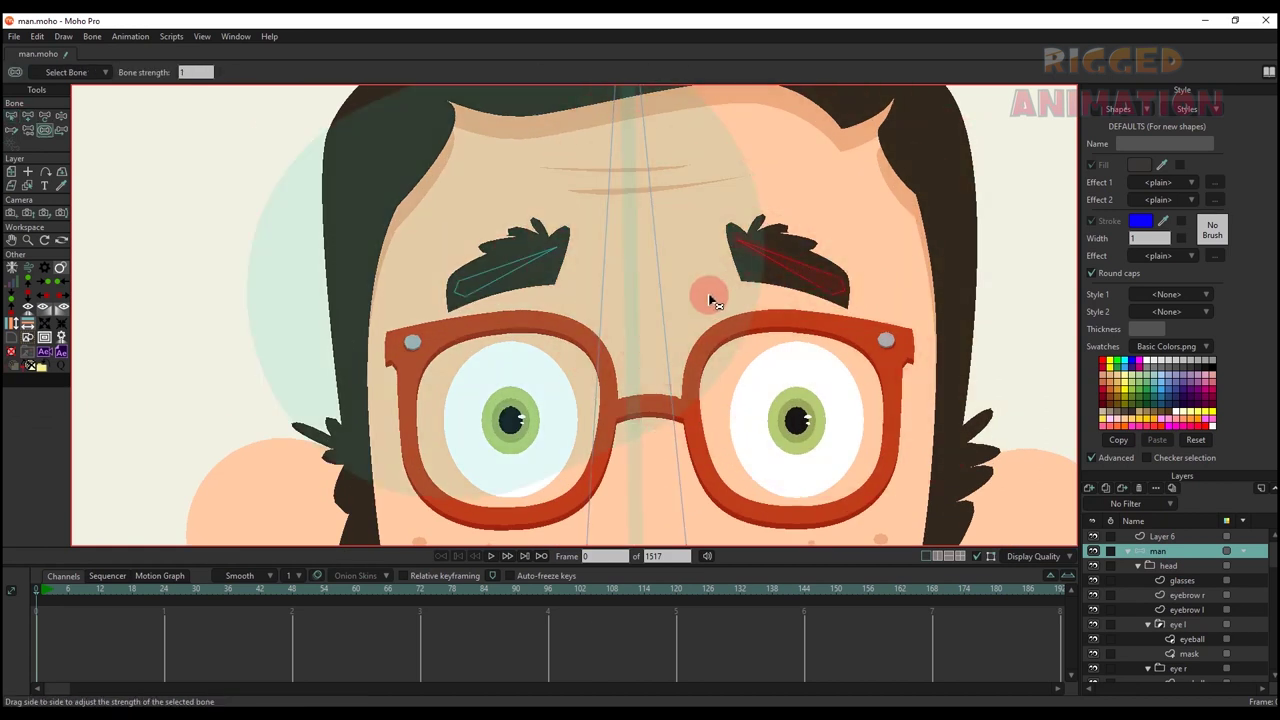
{"action": "left_click", "coordinate": [445, 262]}
{"action": "left_click_drag", "start_coordinate": [440, 260], "coordinate": [375, 234]}
- Bind the points of the eyebrow l and eyebrow r layers to their respective eyebrow bones
{"action": "right_click", "coordinate": [534, 281], "text": "alt"}
{"action": "key", "text": "i"}
{"action": "left_click_drag", "start_coordinate": [373, 169], "coordinate": [615, 364]}
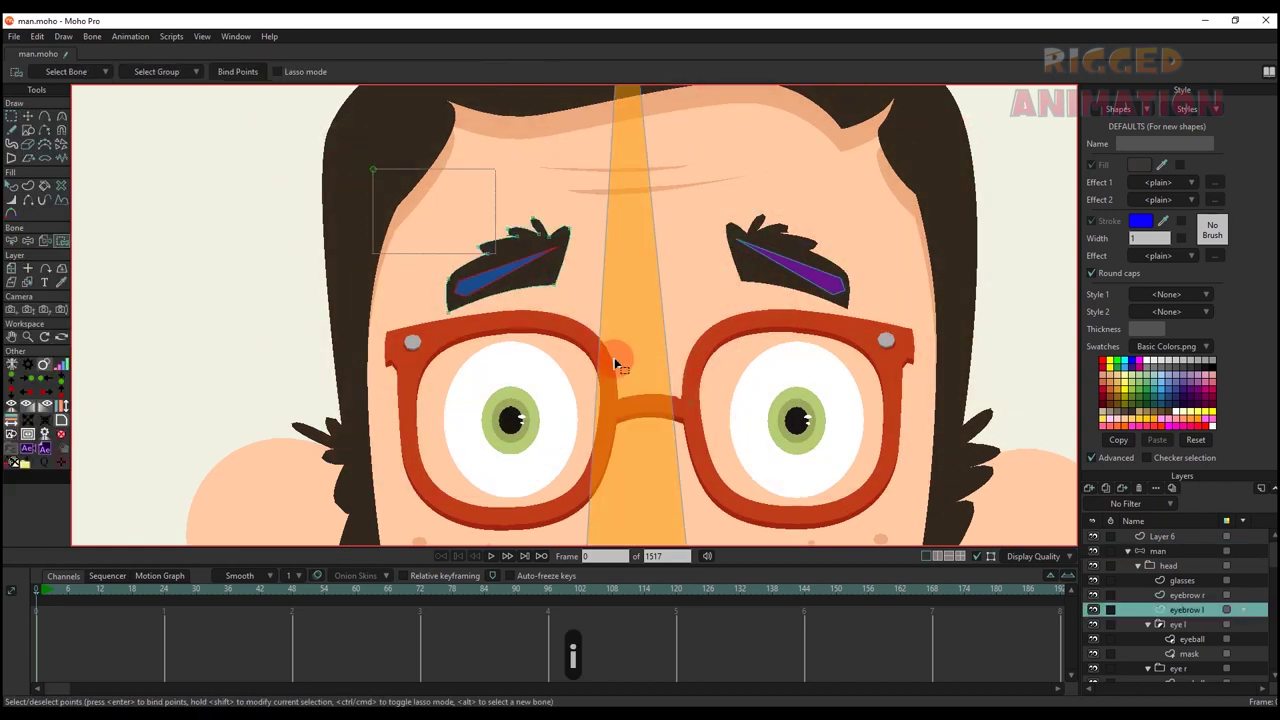
{"action": "key", "text": "b"}
{"action": "left_click", "coordinate": [764, 280], "text": "ctrl+alt"}
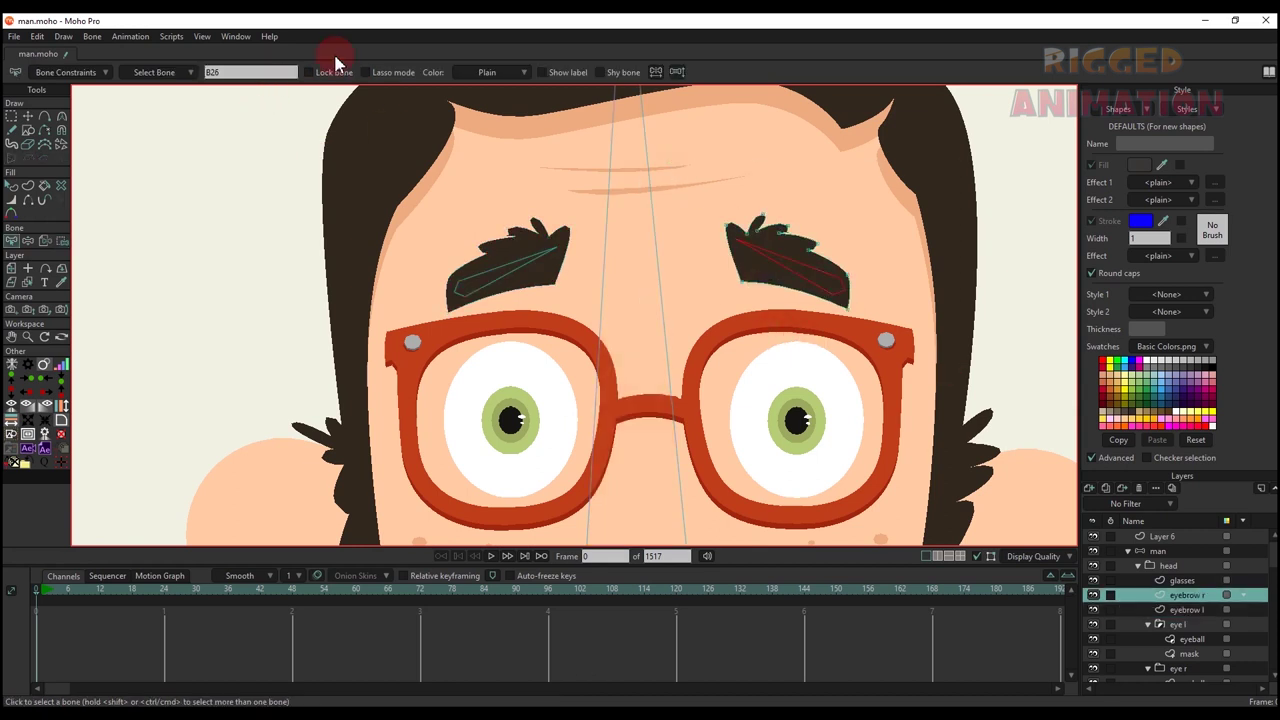
{"action": "key", "text": "i"}
{"action": "scroll", "coordinate": [694, 265], "scroll_direction": "down", "scroll_amount": 2}
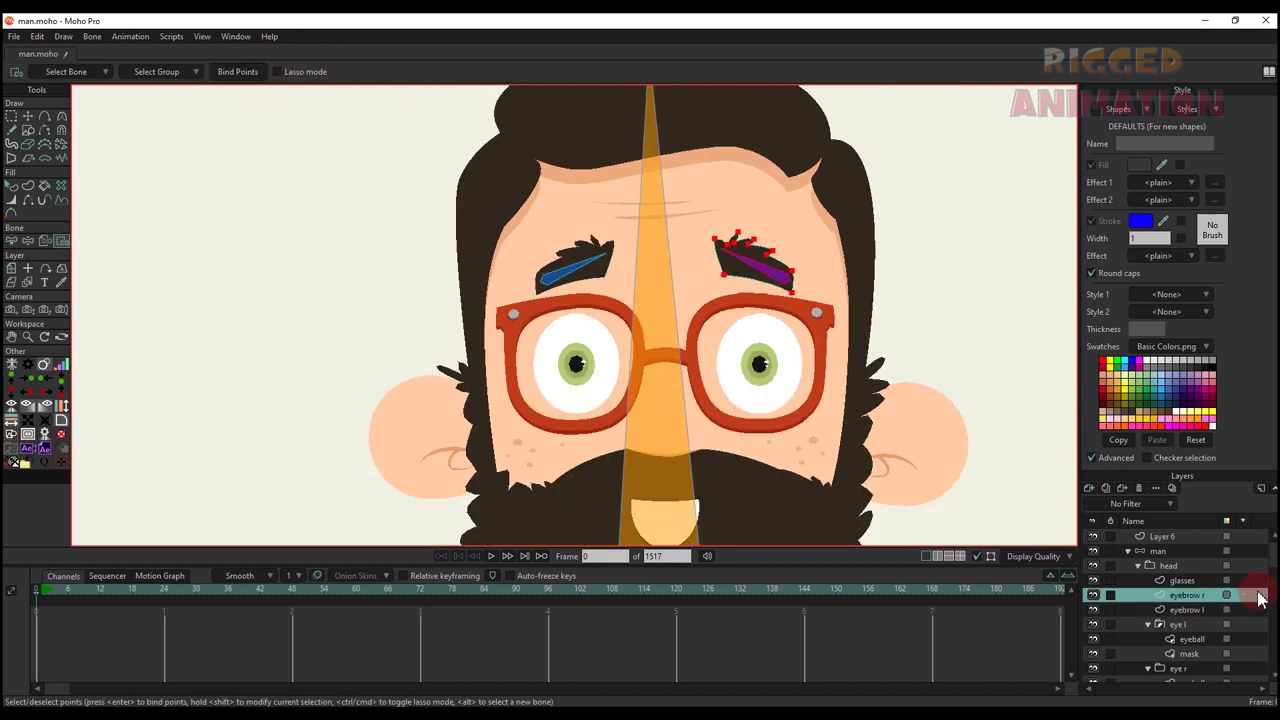
- On the man layer, check how both eyebrow bones are parented to the head bone
{"action": "left_click", "coordinate": [1160, 552]}
{"action": "scroll", "coordinate": [608, 330], "scroll_direction": "down", "scroll_amount": 2}
{"action": "key", "text": "p"}
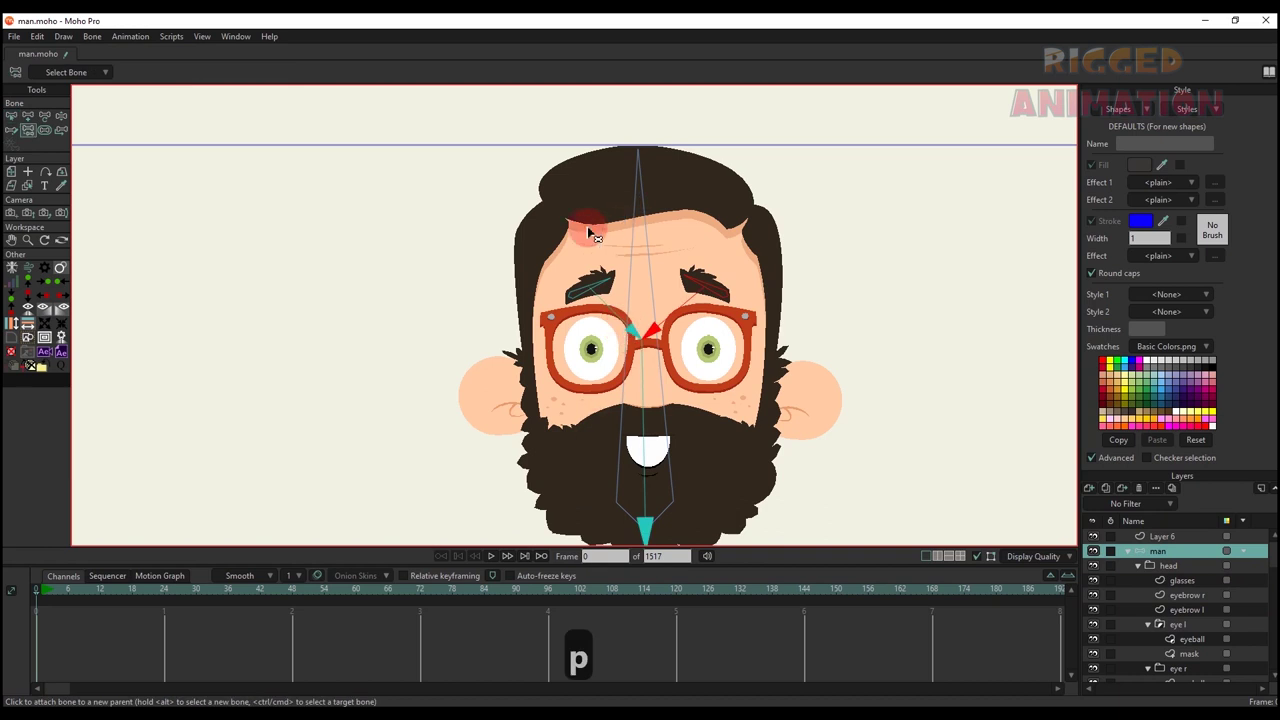
{"action": "scroll", "coordinate": [588, 308], "scroll_direction": "up", "scroll_amount": 2}
{"action": "key", "text": "b"}
{"action": "left_click", "coordinate": [614, 278]}
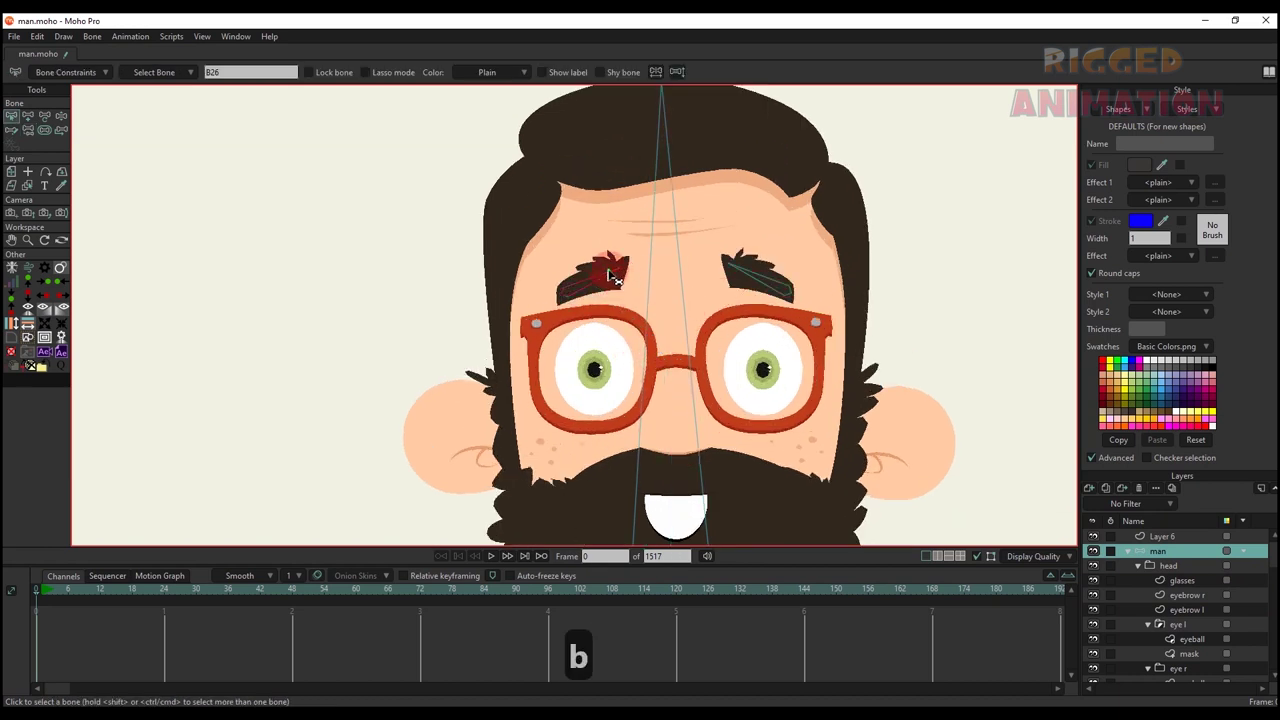
{"action": "key", "text": "p"}
{"action": "scroll", "coordinate": [700, 290], "scroll_direction": "up", "scroll_amount": 2}
{"action": "left_click", "coordinate": [609, 291]}
{"action": "scroll", "coordinate": [640, 320], "scroll_direction": "down", "scroll_amount": 4}
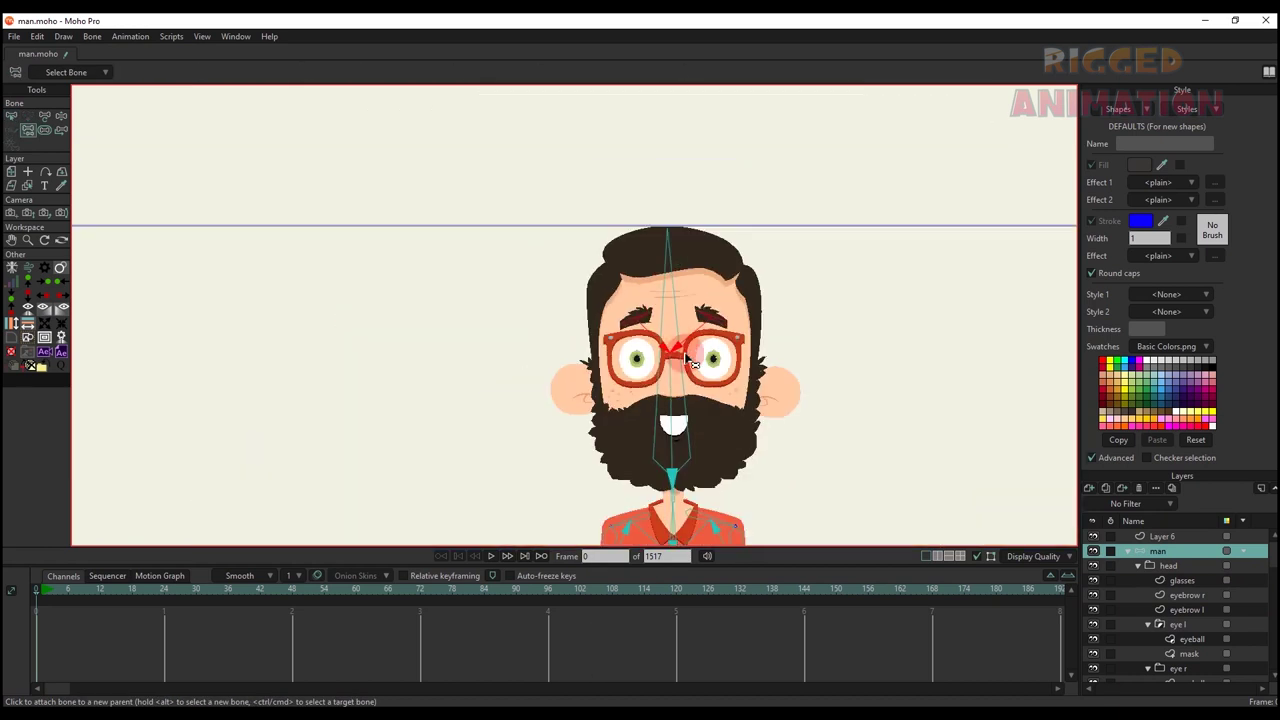
- Add a horizontal control bone beside the head, at eye height, as a child of the head bone
{"action": "key", "text": "b"}
{"action": "left_click", "coordinate": [935, 343]}
{"action": "scroll", "coordinate": [760, 345], "scroll_direction": "up", "scroll_amount": 3}
{"action": "left_click", "coordinate": [620, 348]}
{"action": "key", "text": "a"}
{"action": "left_click_drag", "start_coordinate": [390, 350], "coordinate": [323, 347]}
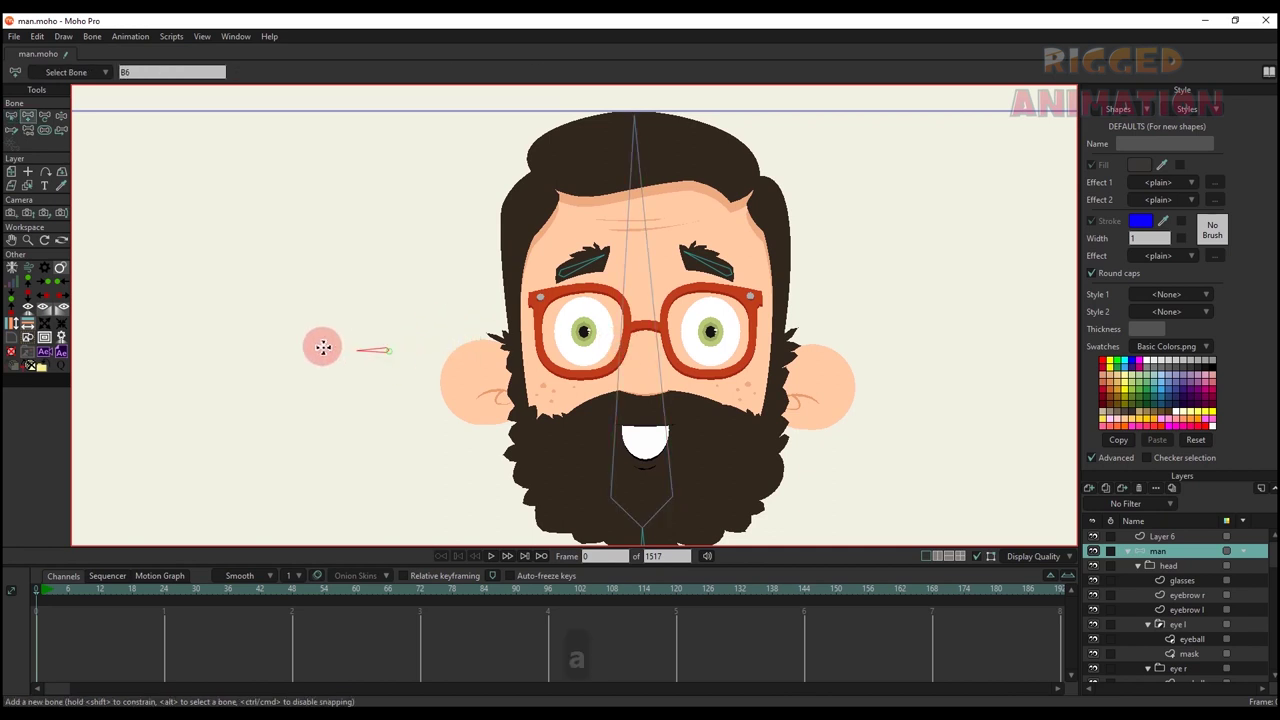
- Place two pin bones side by side above the new control bone as its children
{"action": "left_click", "coordinate": [224, 289]}
{"action": "left_click", "coordinate": [360, 280]}
{"action": "scroll", "coordinate": [369, 297], "scroll_direction": "down", "scroll_amount": 2}
{"action": "scroll", "coordinate": [463, 320], "scroll_direction": "up", "scroll_amount": 2}
- Rename the horizontal control bone as eyeballs and show its label
{"action": "key", "text": "b"}
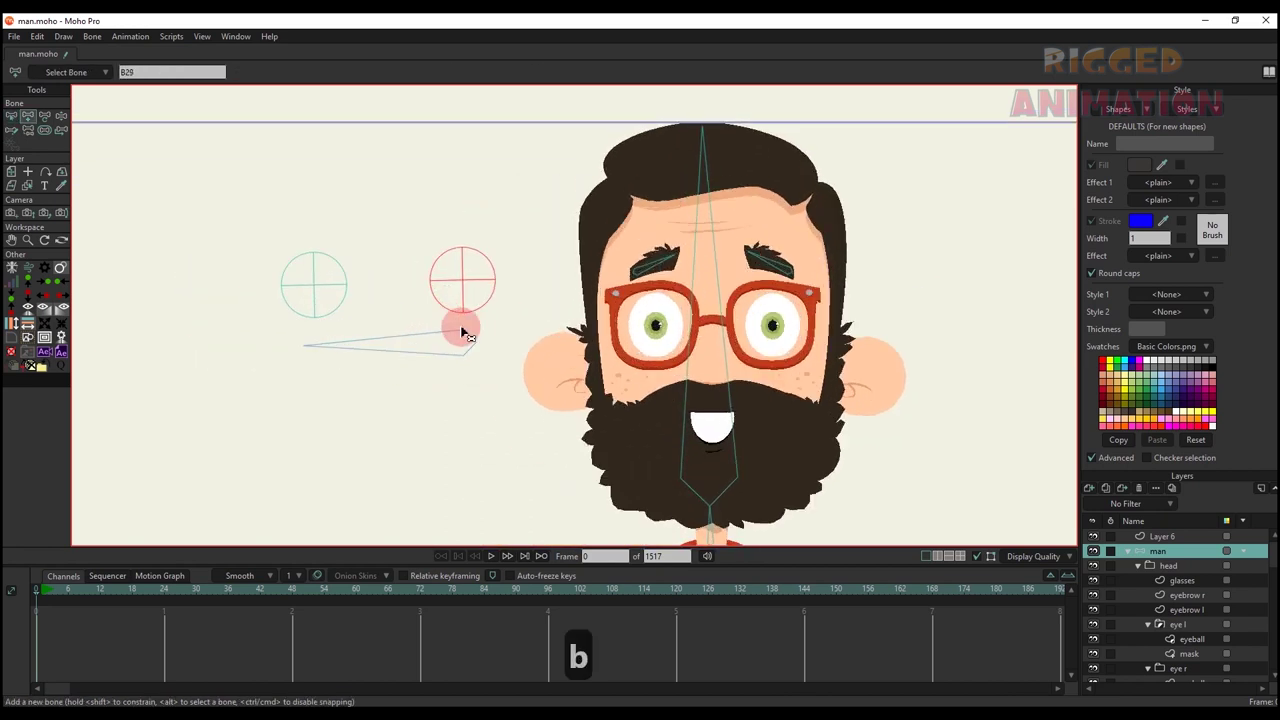
{"action": "left_click", "coordinate": [466, 335]}
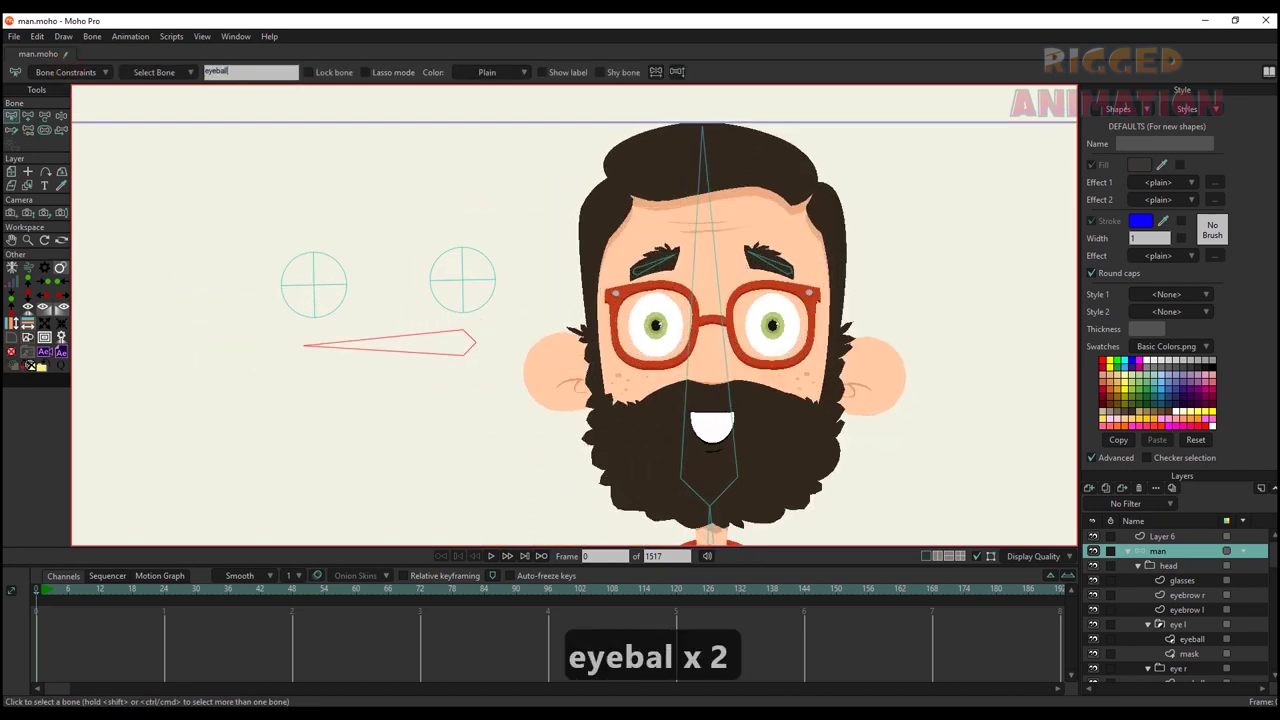
{"action": "left_click", "coordinate": [537, 72]}
{"action": "left_click", "coordinate": [486, 352]}
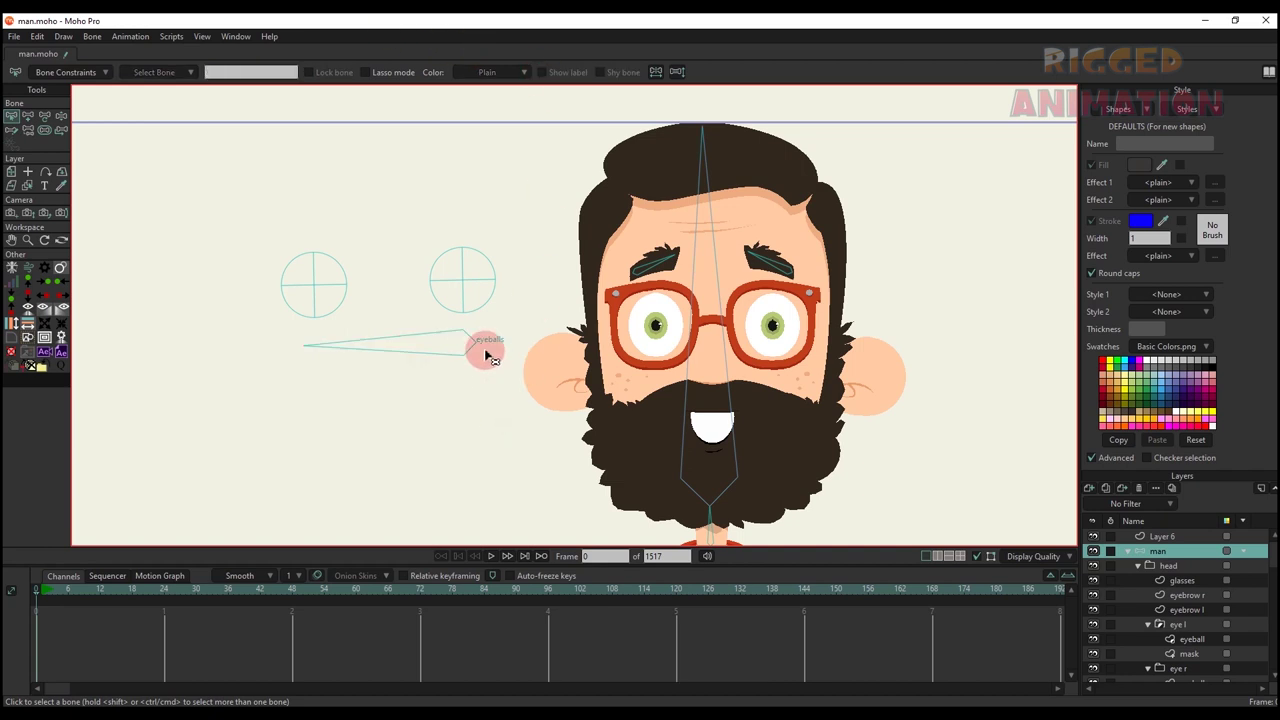
- Bind the eye l eyeball layer's points to the left pin bone above the eyeballs control bone
{"action": "scroll", "coordinate": [660, 333], "scroll_direction": "up", "scroll_amount": 2}
{"action": "right_click", "coordinate": [655, 323], "text": "alt"}
{"action": "key", "text": "b"}
{"action": "left_click", "coordinate": [436, 341]}
{"action": "key", "text": "i"}
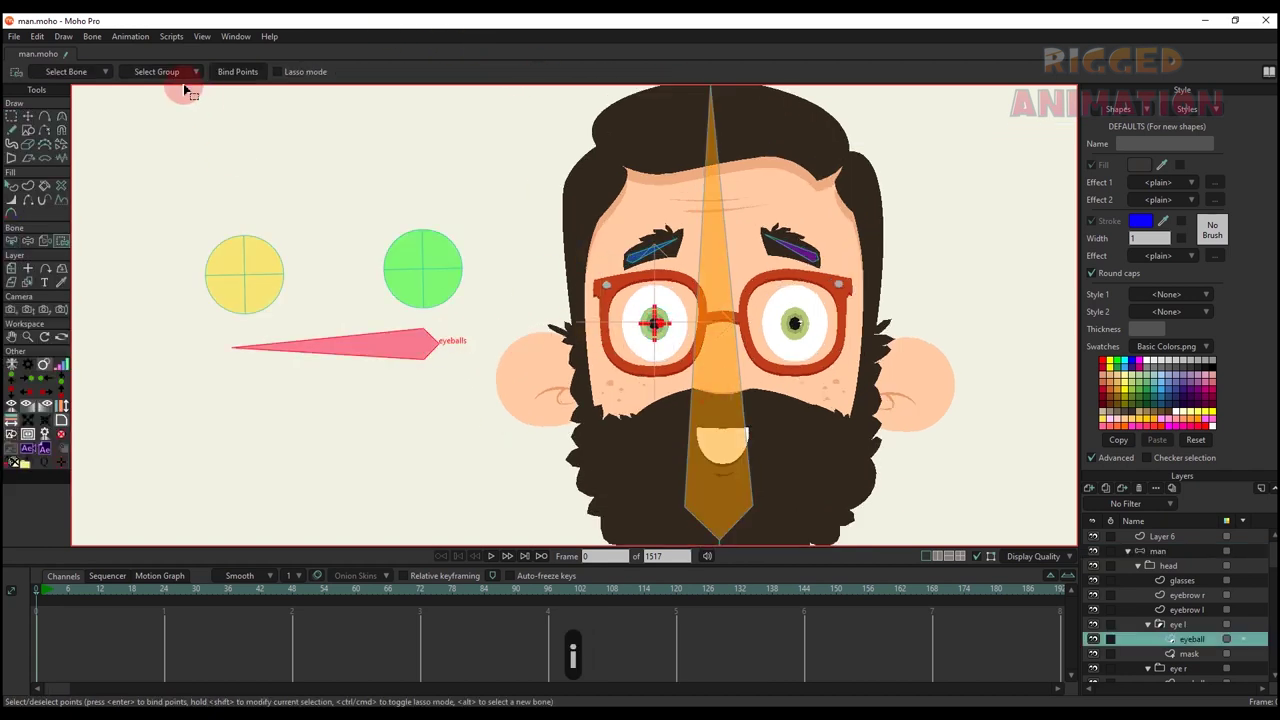
{"action": "key", "text": "b"}
{"action": "left_click", "coordinate": [251, 274]}
{"action": "key", "text": "i"}
{"action": "left_click", "coordinate": [762, 422]}
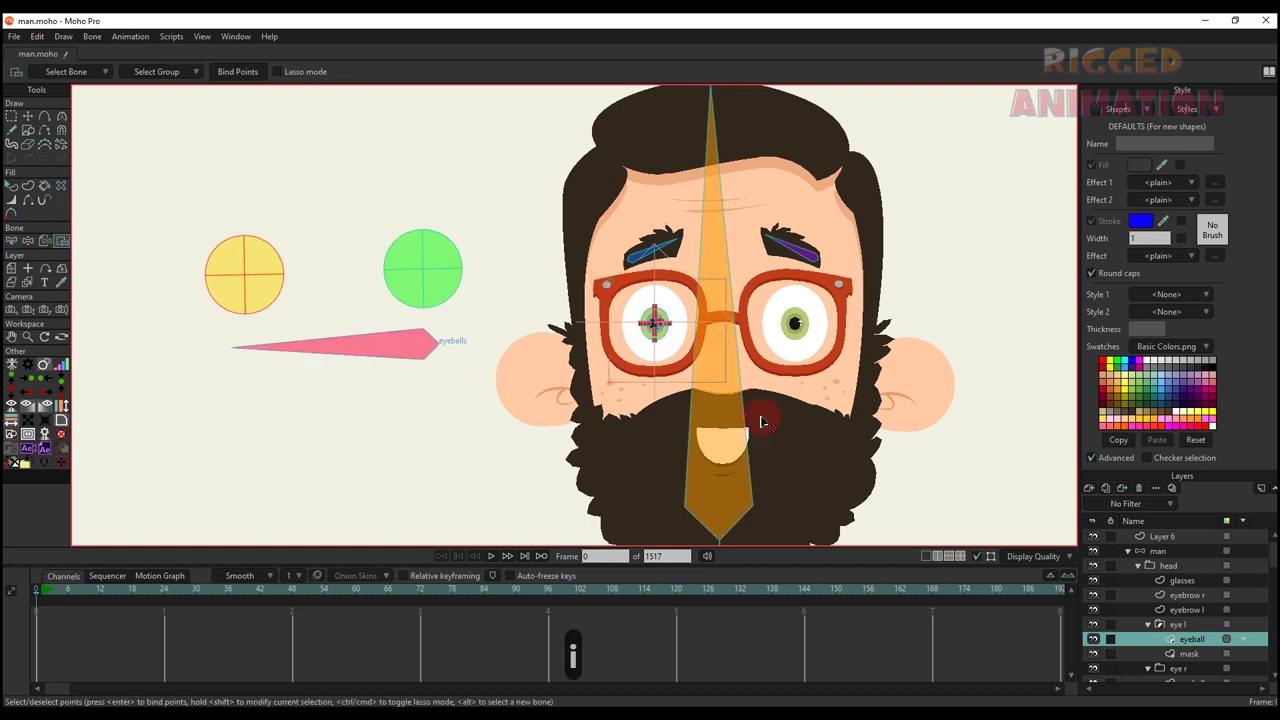
- Bind the eye r eyeball layer's points to the right pin bone above the eyeballs control bone
{"action": "key", "text": "b"}
{"action": "left_click", "coordinate": [434, 344]}
{"action": "right_click", "coordinate": [795, 325], "text": "alt"}
{"action": "key", "text": "i"}
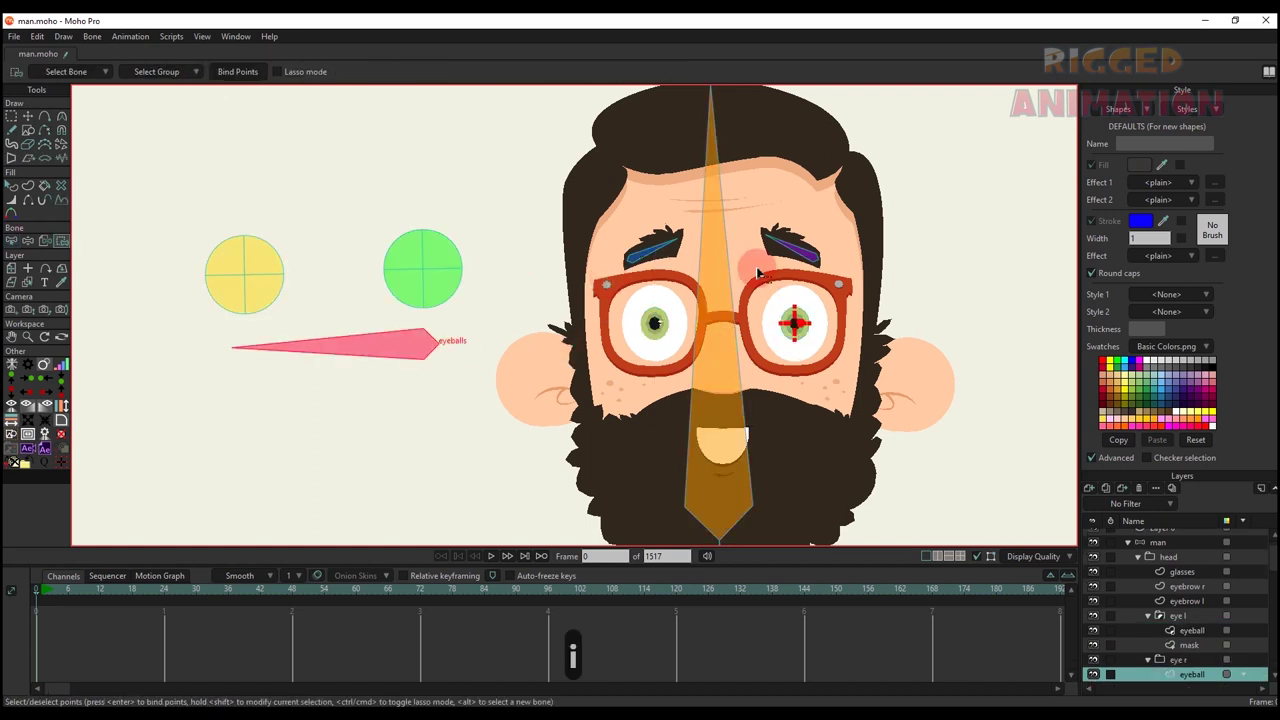
{"action": "key", "text": "b"}
{"action": "left_click", "coordinate": [434, 266]}
{"action": "key", "text": "i"}
{"action": "left_click", "coordinate": [250, 71]}
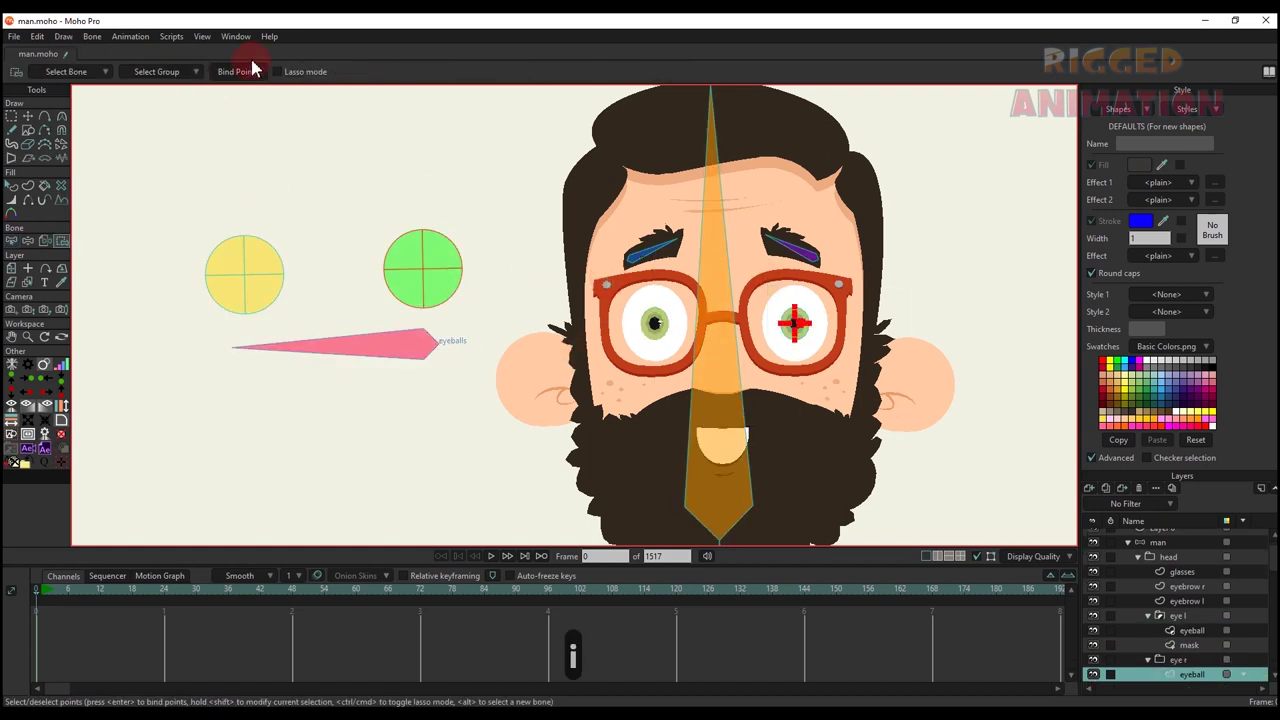
- On the man layer, test the eye rig at frame 4 by moving the eyeballs bone, and return to frame 0
{"action": "left_click", "coordinate": [1141, 541]}
{"action": "scroll", "coordinate": [579, 308], "scroll_direction": "down", "scroll_amount": 5}
{"action": "left_click", "coordinate": [57, 589]}
{"action": "scroll", "coordinate": [399, 397], "scroll_direction": "up", "scroll_amount": 4}
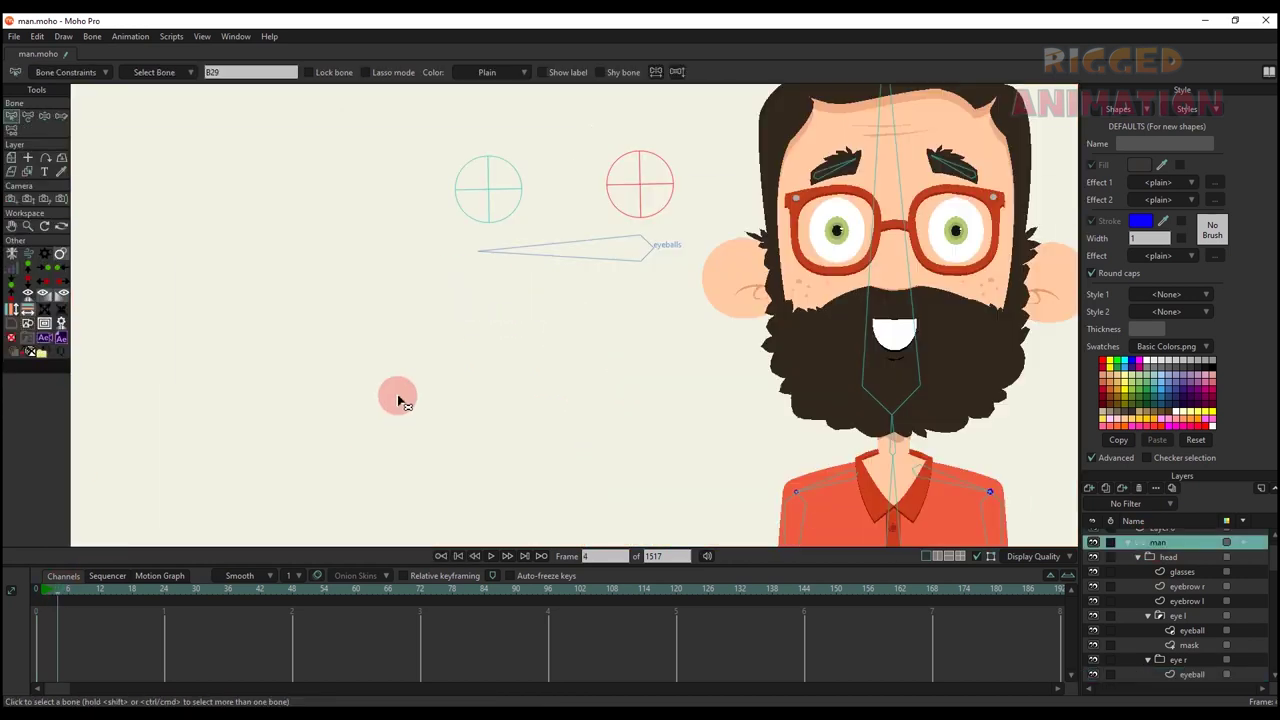
{"action": "key", "text": "t"}
{"action": "scroll", "coordinate": [642, 254], "scroll_direction": "up", "scroll_amount": 2}
{"action": "left_click_drag", "start_coordinate": [604, 300], "coordinate": [497, 334]}
{"action": "scroll", "coordinate": [755, 345], "scroll_direction": "down", "scroll_amount": 2}
{"action": "left_click_drag", "start_coordinate": [877, 372], "coordinate": [748, 369]}
{"action": "left_click_drag", "start_coordinate": [48, 589], "coordinate": [36, 589]}
{"action": "scroll", "coordinate": [1160, 618], "scroll_direction": "down", "scroll_amount": 1}
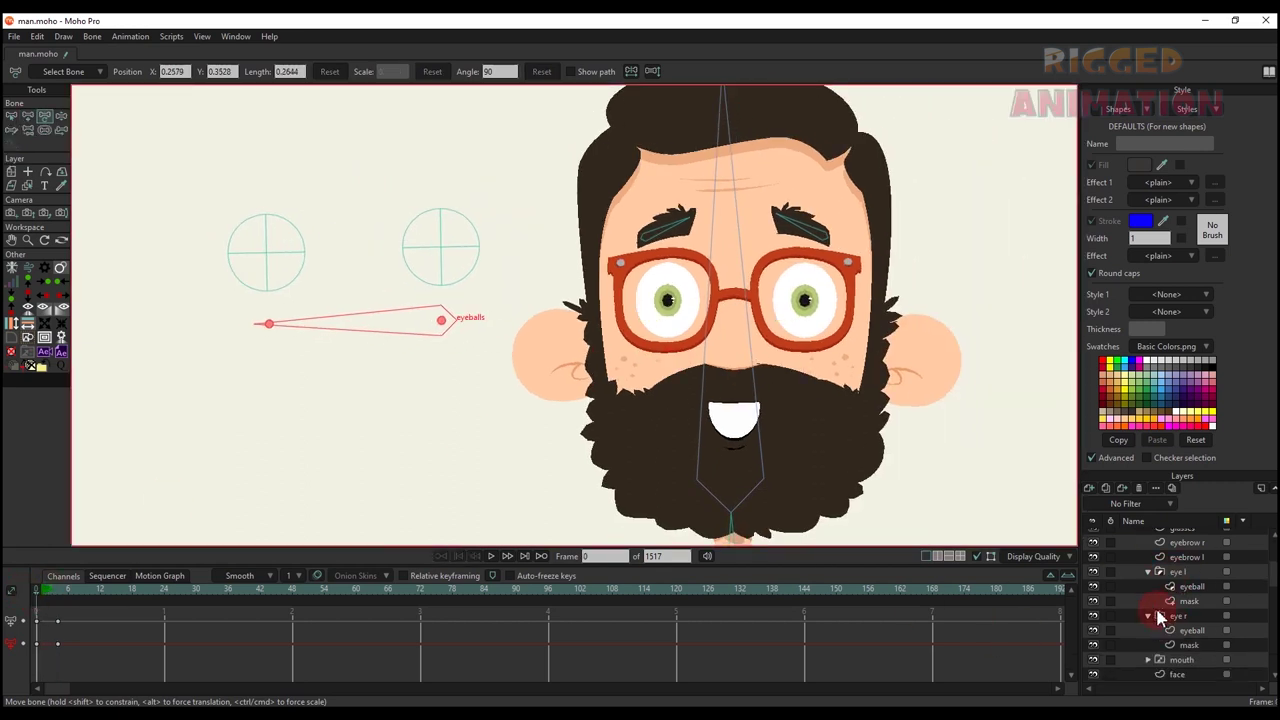
- Turn on masking for the eye r group in its layer settings
{"action": "left_click", "coordinate": [1093, 586]}
{"action": "left_click", "coordinate": [1093, 586]}
{"action": "double_click", "coordinate": [1176, 586]}
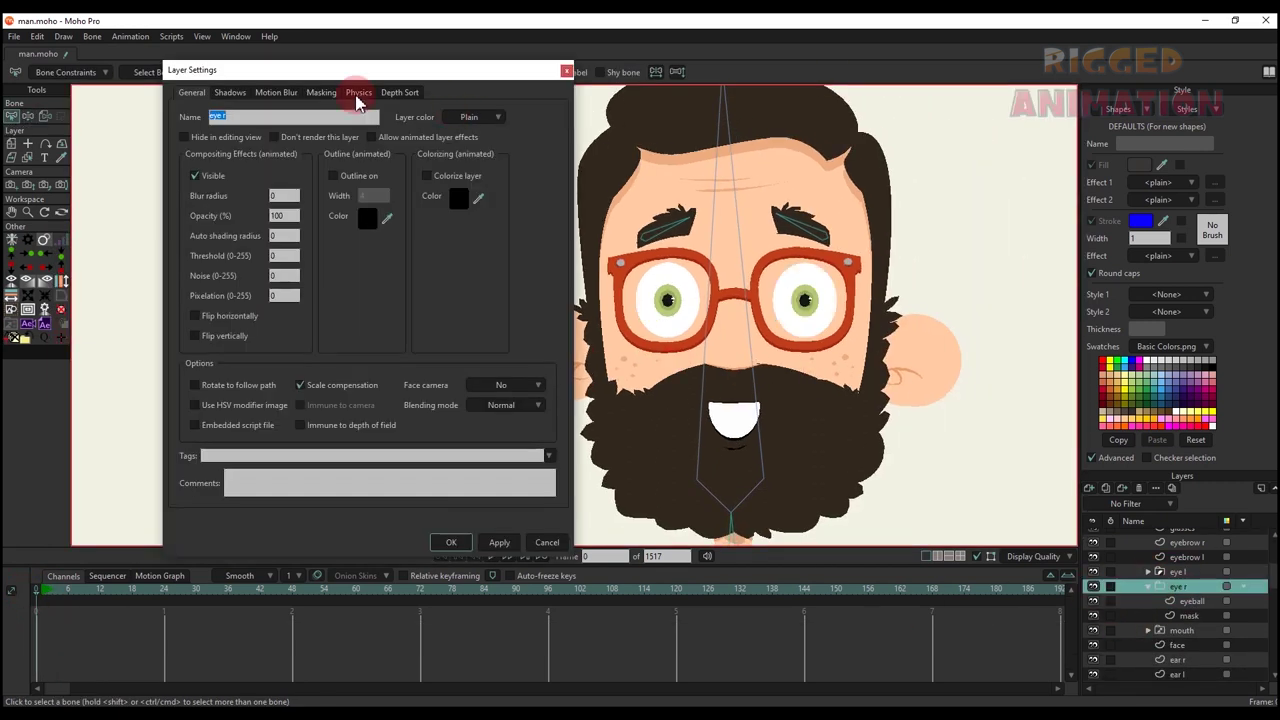
{"action": "left_click", "coordinate": [325, 92]}
{"action": "left_click", "coordinate": [502, 542]}
{"action": "left_click", "coordinate": [451, 542]}
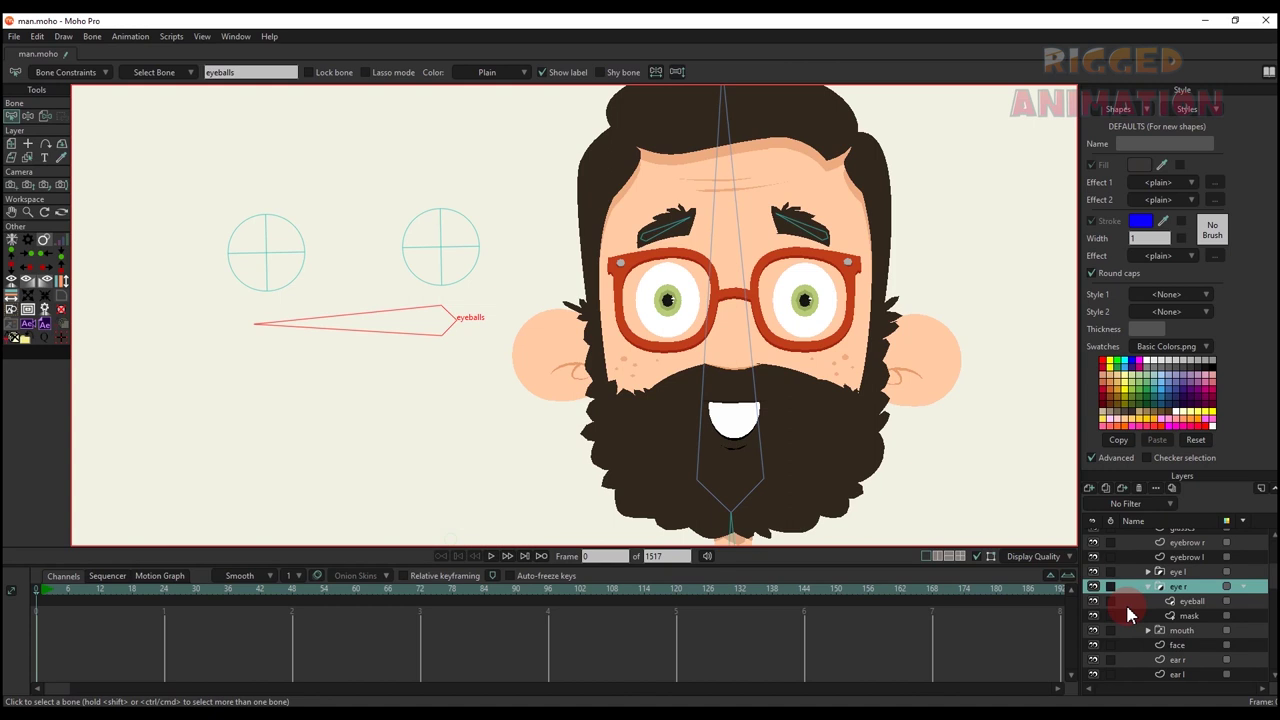
- On the man layer at frame 4, test moving the eyeballs bone and both pin bones, and delete the test keys
{"action": "scroll", "coordinate": [1178, 565], "scroll_direction": "up", "scroll_amount": 1}
{"action": "left_click", "coordinate": [1160, 551]}
{"action": "left_click", "coordinate": [57, 590]}
{"action": "key", "text": "t"}
{"action": "left_click_drag", "start_coordinate": [414, 329], "coordinate": [450, 343]}
{"action": "left_click_drag", "start_coordinate": [447, 264], "coordinate": [449, 245]}
{"action": "left_click_drag", "start_coordinate": [271, 276], "coordinate": [268, 263]}
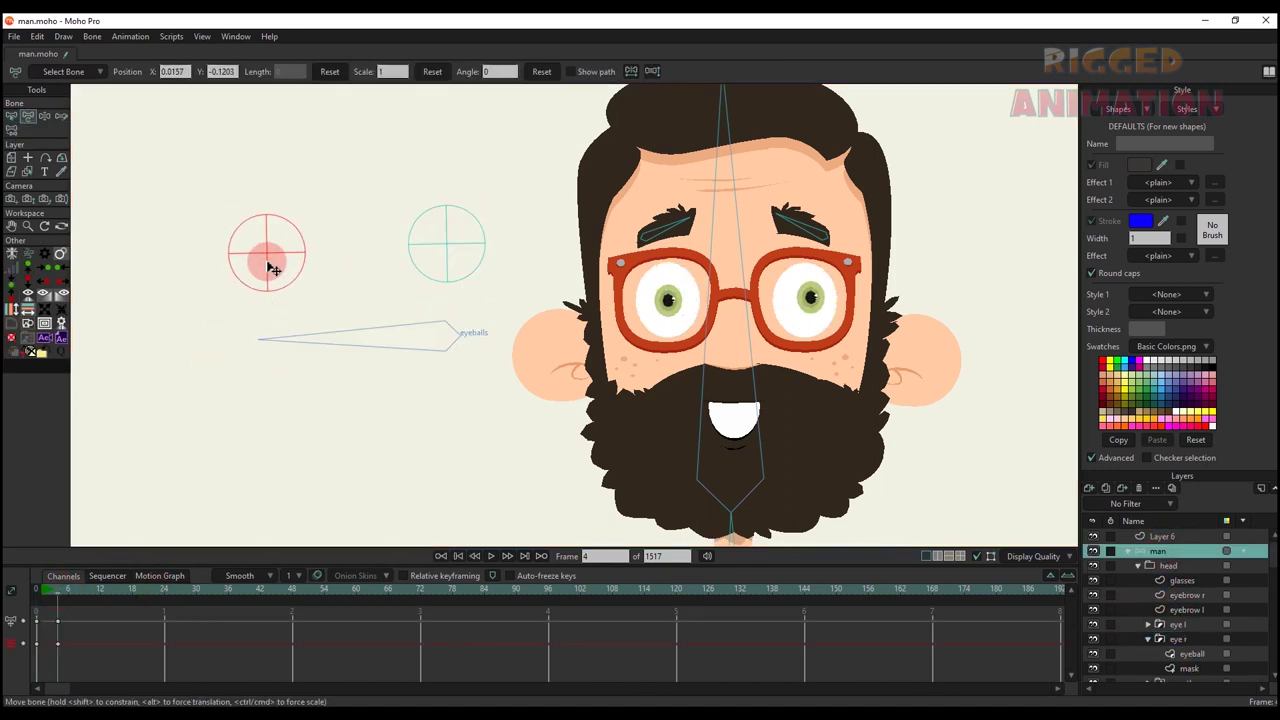
{"action": "left_click_drag", "start_coordinate": [89, 648], "coordinate": [4, 603]}
{"action": "key", "text": "BackSpace"}
{"action": "left_click", "coordinate": [42, 593]}
- Test both eyebrow bones by moving them at frame 3, delete the test keys and return to frame 0
{"action": "scroll", "coordinate": [650, 325], "scroll_direction": "down", "scroll_amount": 5}
{"action": "left_click_drag", "start_coordinate": [668, 362], "coordinate": [560, 308]}
{"action": "scroll", "coordinate": [560, 308], "scroll_direction": "up", "scroll_amount": 1}
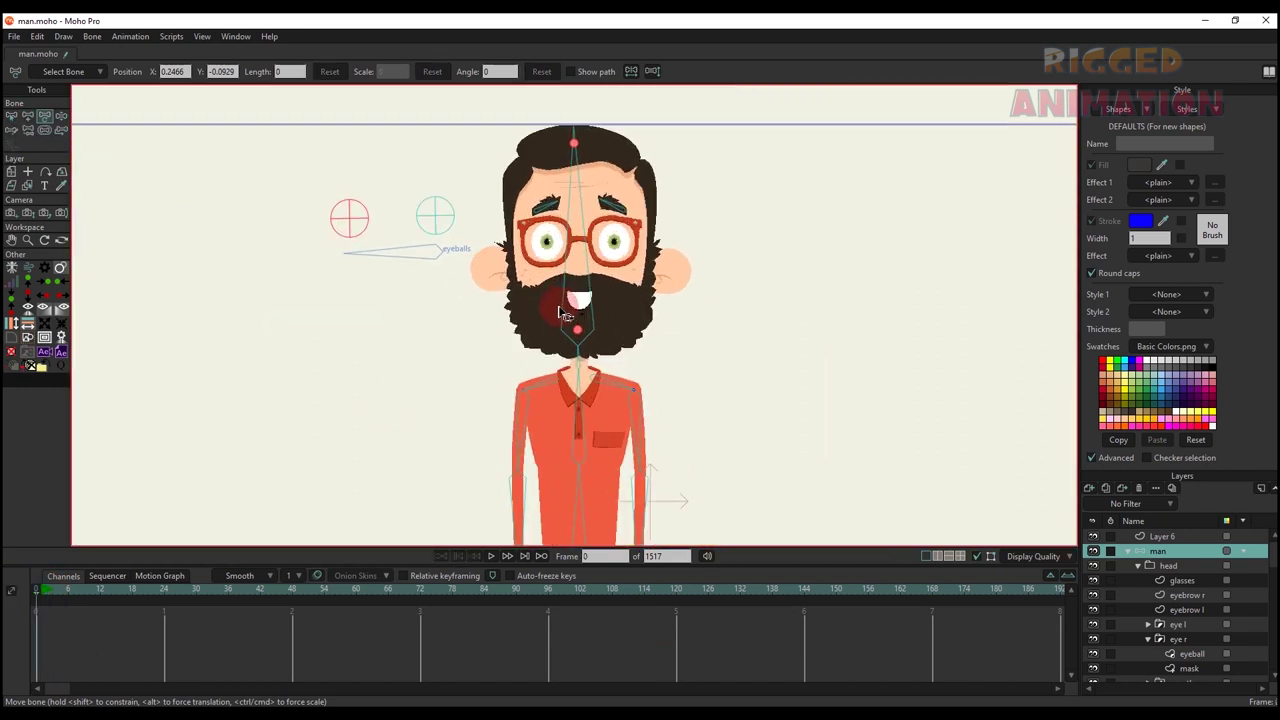
{"action": "left_click", "coordinate": [53, 589]}
{"action": "scroll", "coordinate": [563, 264], "scroll_direction": "up", "scroll_amount": 5}
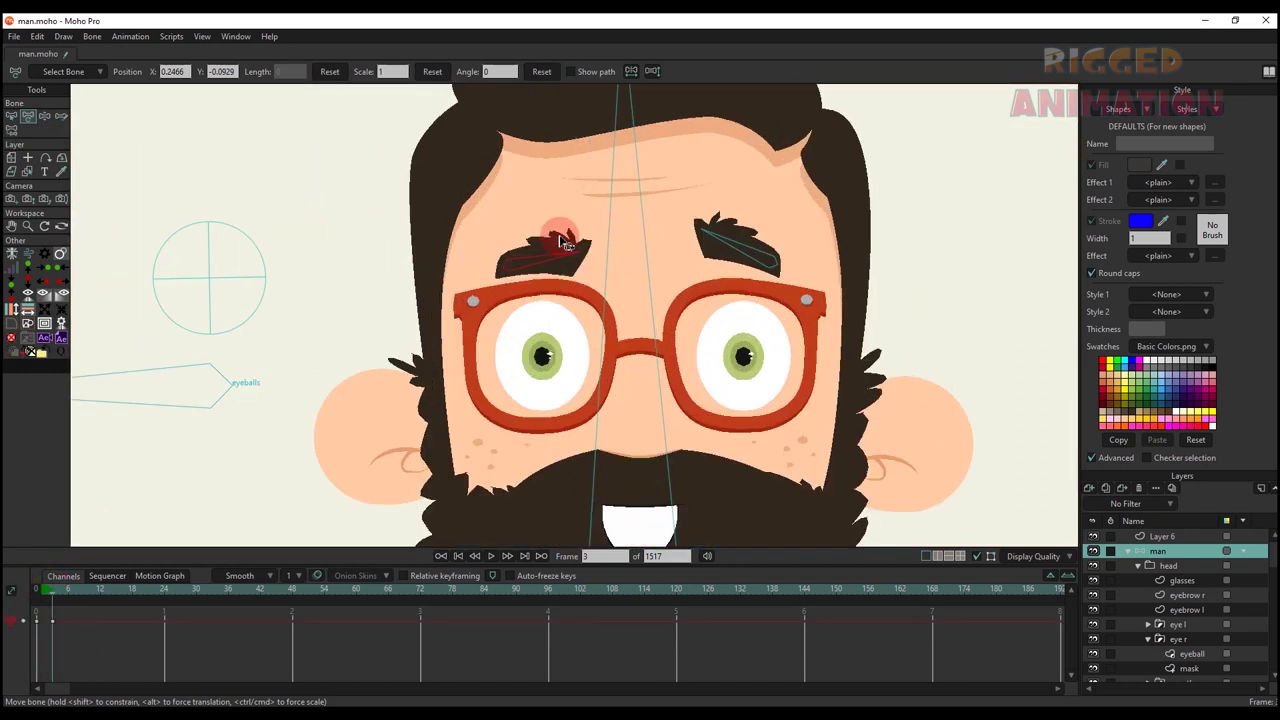
{"action": "left_click_drag", "start_coordinate": [560, 240], "coordinate": [560, 251]}
{"action": "mouse_move", "coordinate": [724, 247]}
{"action": "left_mouse_down"}
{"action": "mouse_move", "coordinate": [728, 260]}
{"action": "mouse_move", "coordinate": [727, 247]}
{"action": "left_mouse_up"}
{"action": "left_click_drag", "start_coordinate": [94, 650], "coordinate": [10, 604]}
{"action": "key", "text": "BackSpace"}
{"action": "left_click", "coordinate": [40, 591]}
- On the body layer, add curve points to the shirt's shoulder line beside the collar on both sides
{"action": "scroll", "coordinate": [500, 390], "scroll_direction": "down", "scroll_amount": 5}
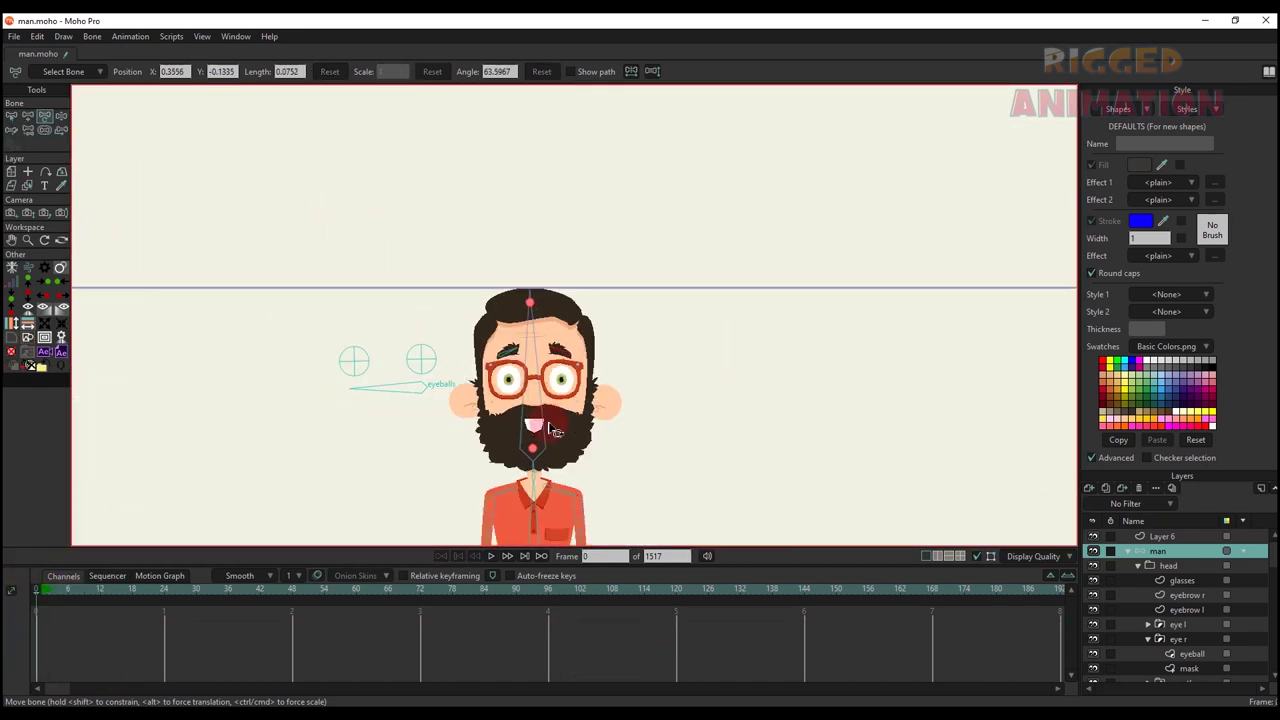
{"action": "scroll", "coordinate": [451, 444], "scroll_direction": "up", "scroll_amount": 2}
{"action": "left_click_drag", "start_coordinate": [549, 428], "coordinate": [509, 282]}
{"action": "right_click", "coordinate": [567, 336], "text": "alt"}
{"action": "scroll", "coordinate": [541, 288], "scroll_direction": "up", "scroll_amount": 6}
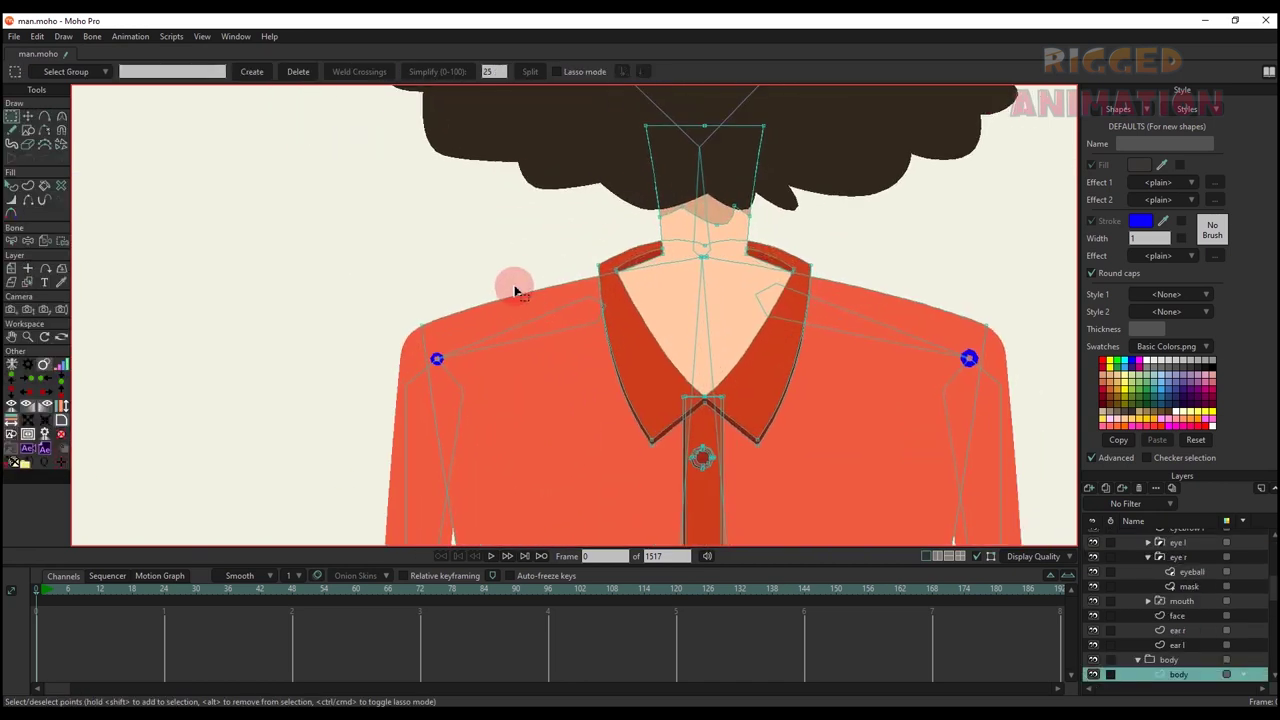
{"action": "scroll", "coordinate": [523, 249], "scroll_direction": "up", "scroll_amount": 2}
{"action": "key", "text": "a"}
{"action": "scroll", "coordinate": [523, 249], "scroll_direction": "up", "scroll_amount": 1}
{"action": "scroll", "coordinate": [686, 263], "scroll_direction": "right", "scroll_amount": 1}
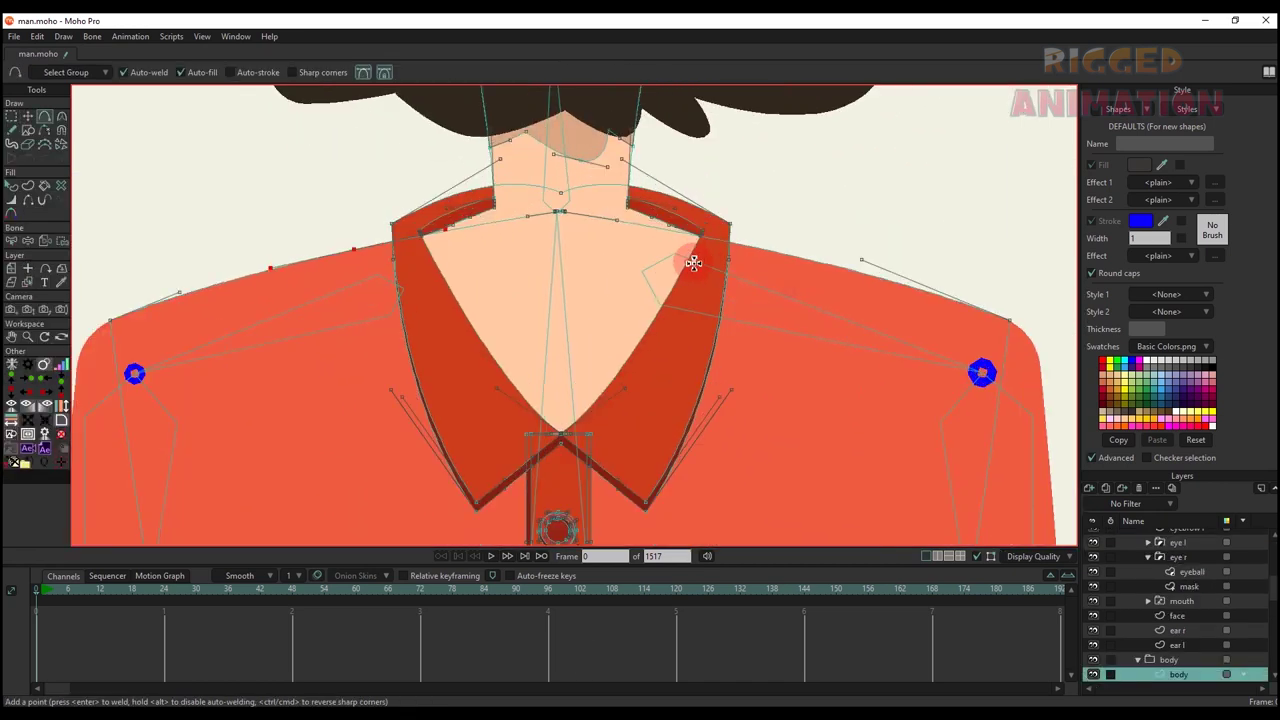
{"action": "scroll", "coordinate": [765, 246], "scroll_direction": "up", "scroll_amount": 1}
{"action": "scroll", "coordinate": [765, 246], "scroll_direction": "down", "scroll_amount": 3}
- Bind the body layer's neck and upper collar points to the neck bone
{"action": "key", "text": "b"}
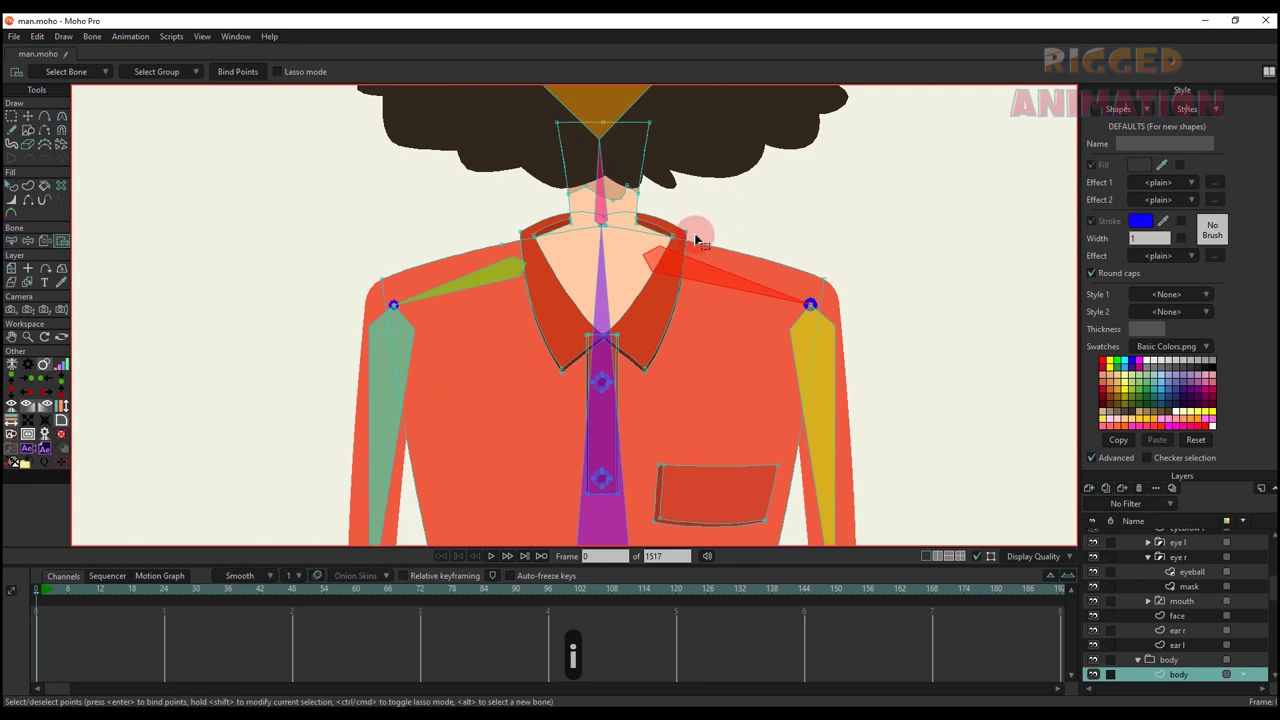
{"action": "scroll", "coordinate": [615, 255], "scroll_direction": "down", "scroll_amount": 1}
{"action": "key", "text": "b"}
{"action": "scroll", "coordinate": [620, 238], "scroll_direction": "up", "scroll_amount": 3}
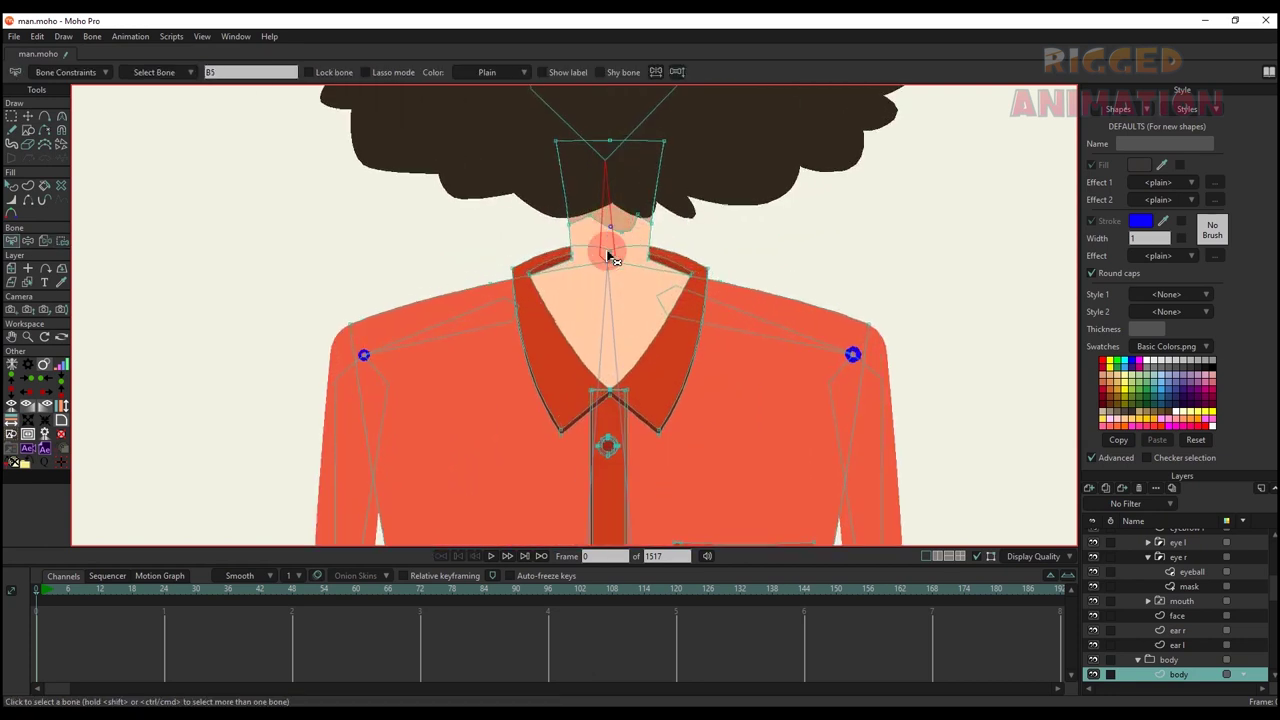
{"action": "key", "text": "i"}
{"action": "left_click_drag", "start_coordinate": [697, 340], "coordinate": [698, 342]}
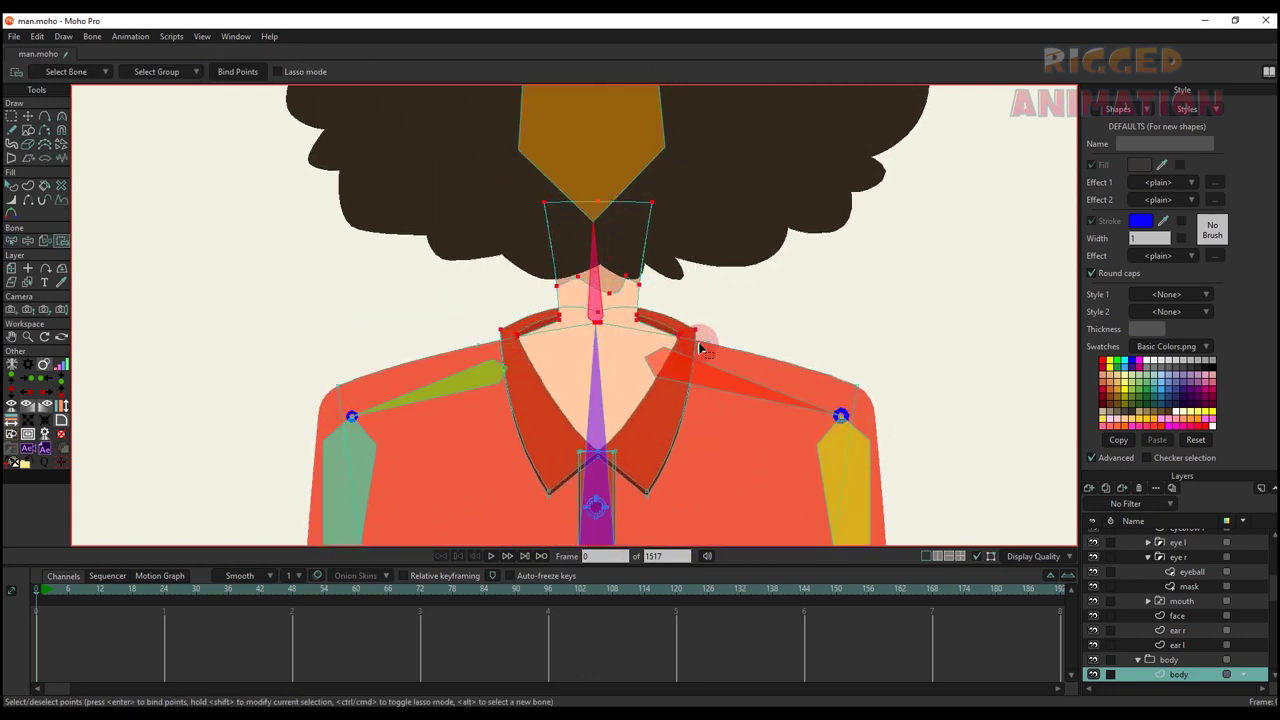
- Bind the shirt's lower collar, button strip, buttons and pocket points to the upper spine bone
{"action": "scroll", "coordinate": [480, 320], "scroll_direction": "down", "scroll_amount": 3}
{"action": "key", "text": "b"}
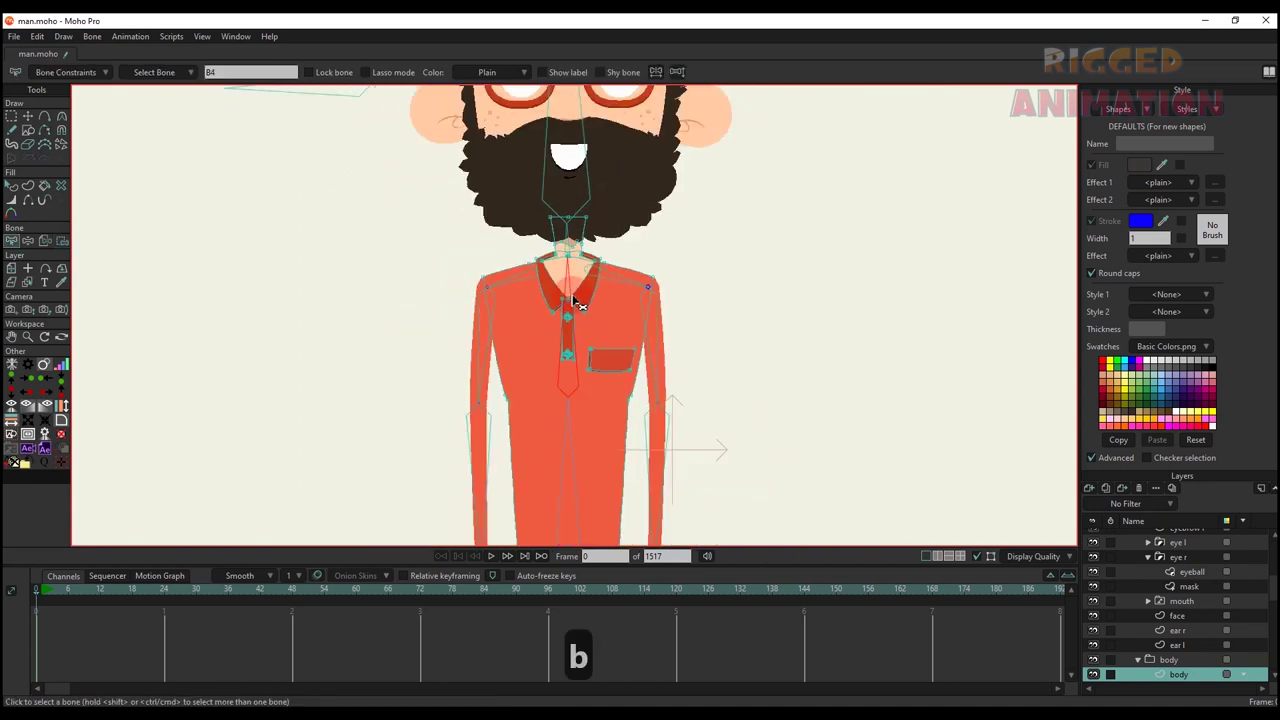
{"action": "key", "text": "i"}
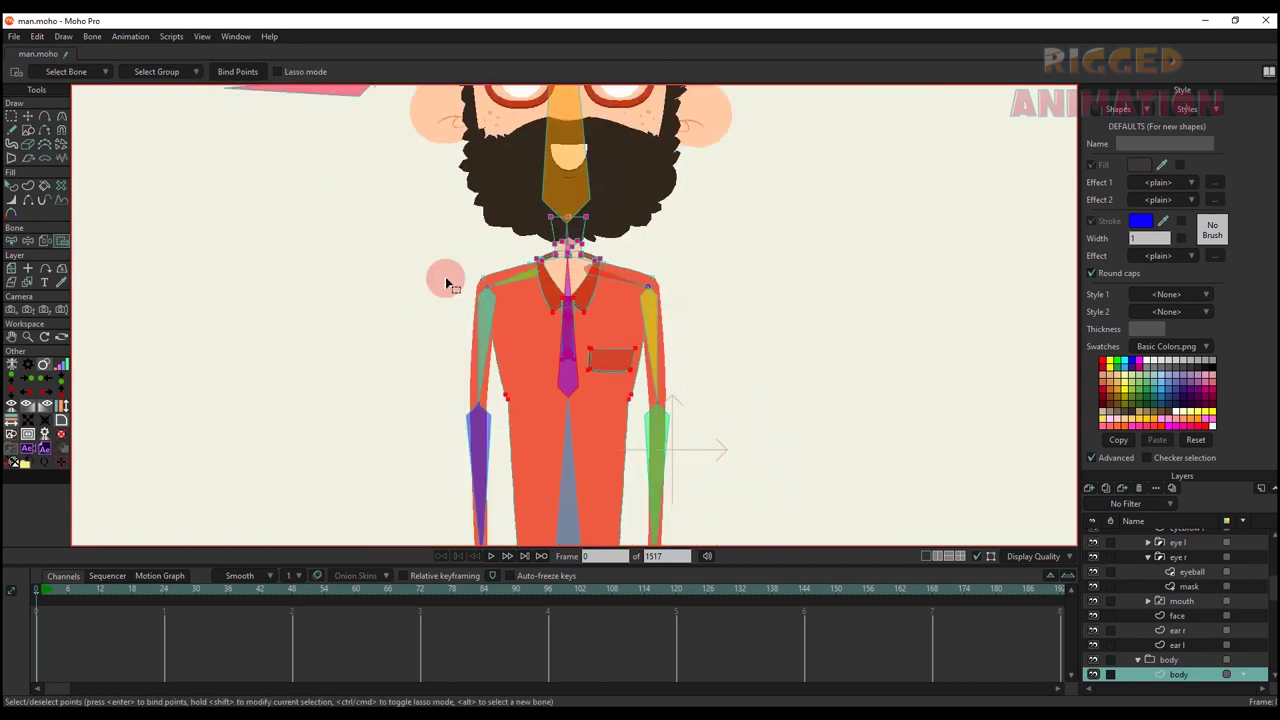
- Bind the shirt's waist points on both sides to the lower spine bone
{"action": "scroll", "coordinate": [505, 244], "scroll_direction": "down", "scroll_amount": 3}
{"action": "key", "text": "b"}
{"action": "scroll", "coordinate": [563, 380], "scroll_direction": "up", "scroll_amount": 2}
{"action": "key", "text": "i"}
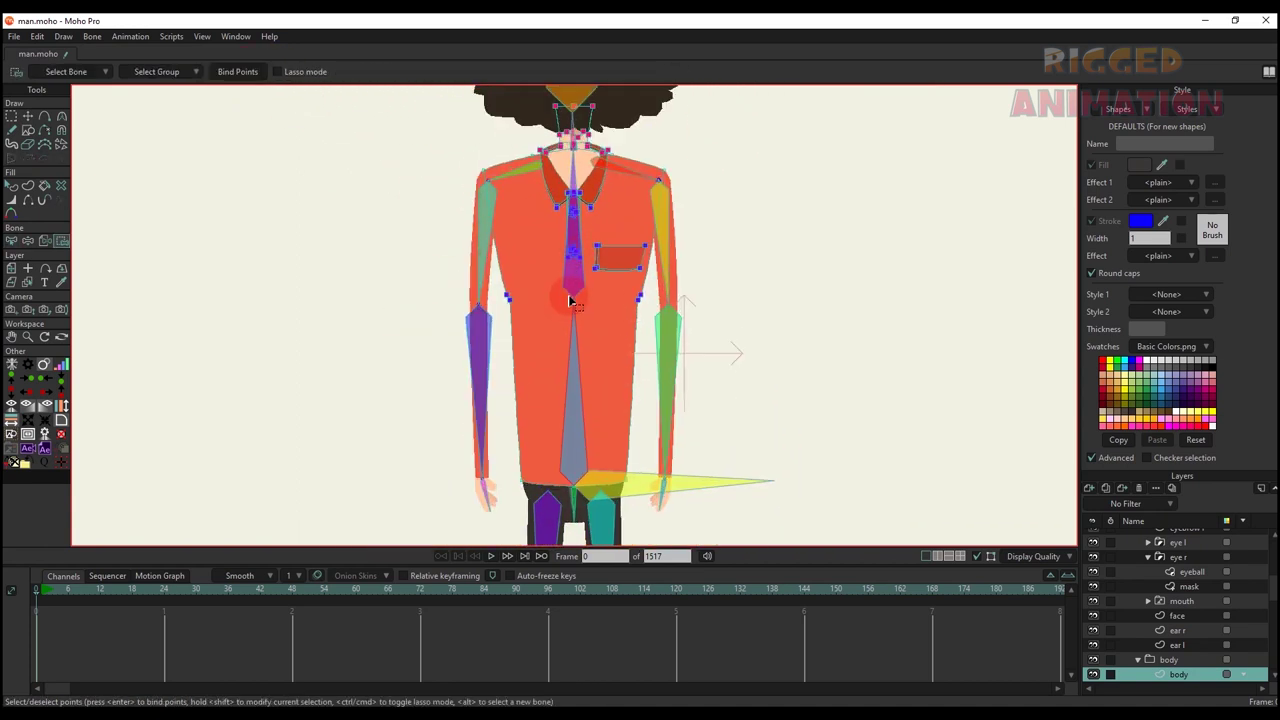
{"action": "left_click_drag", "start_coordinate": [575, 471], "coordinate": [552, 368]}
{"action": "scroll", "coordinate": [552, 368], "scroll_direction": "up", "scroll_amount": 1}
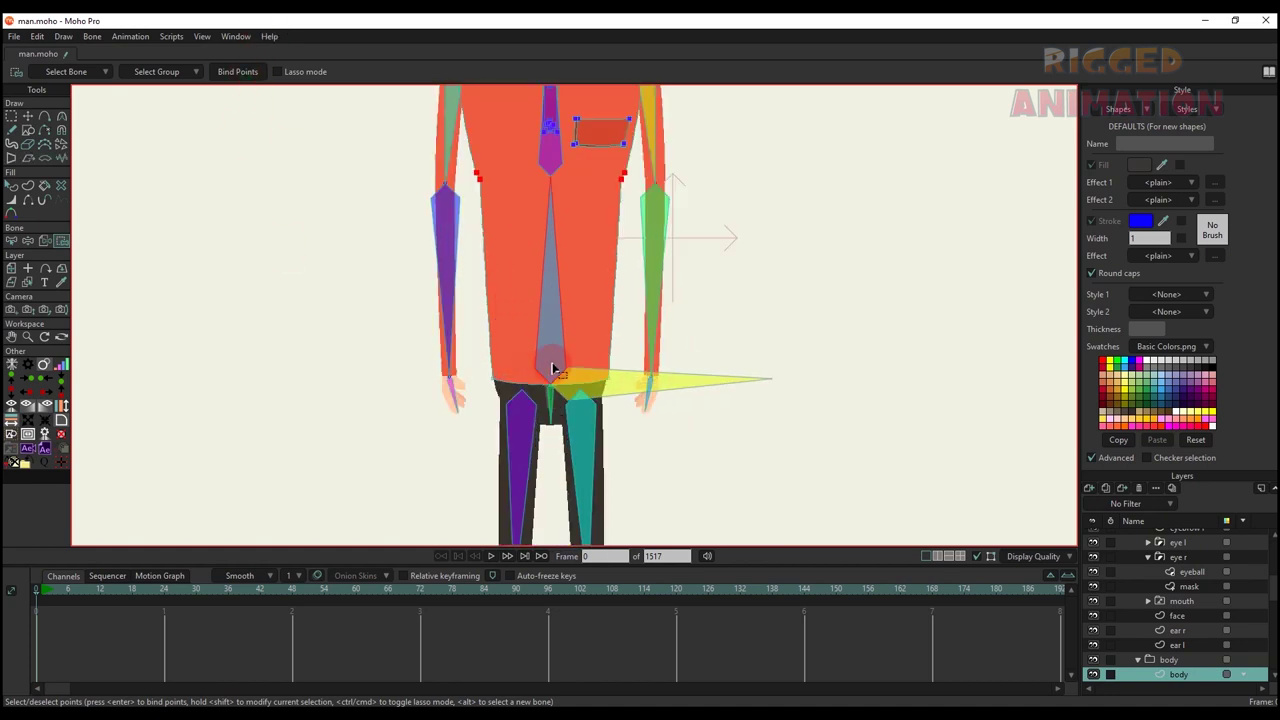
- Bind the shirt's bottom hem points and the hip layer's points to the hip bone
{"action": "key", "text": "b"}
{"action": "scroll", "coordinate": [520, 390], "scroll_direction": "up", "scroll_amount": 2}
{"action": "key", "text": "i"}
{"action": "left_click", "coordinate": [288, 114]}
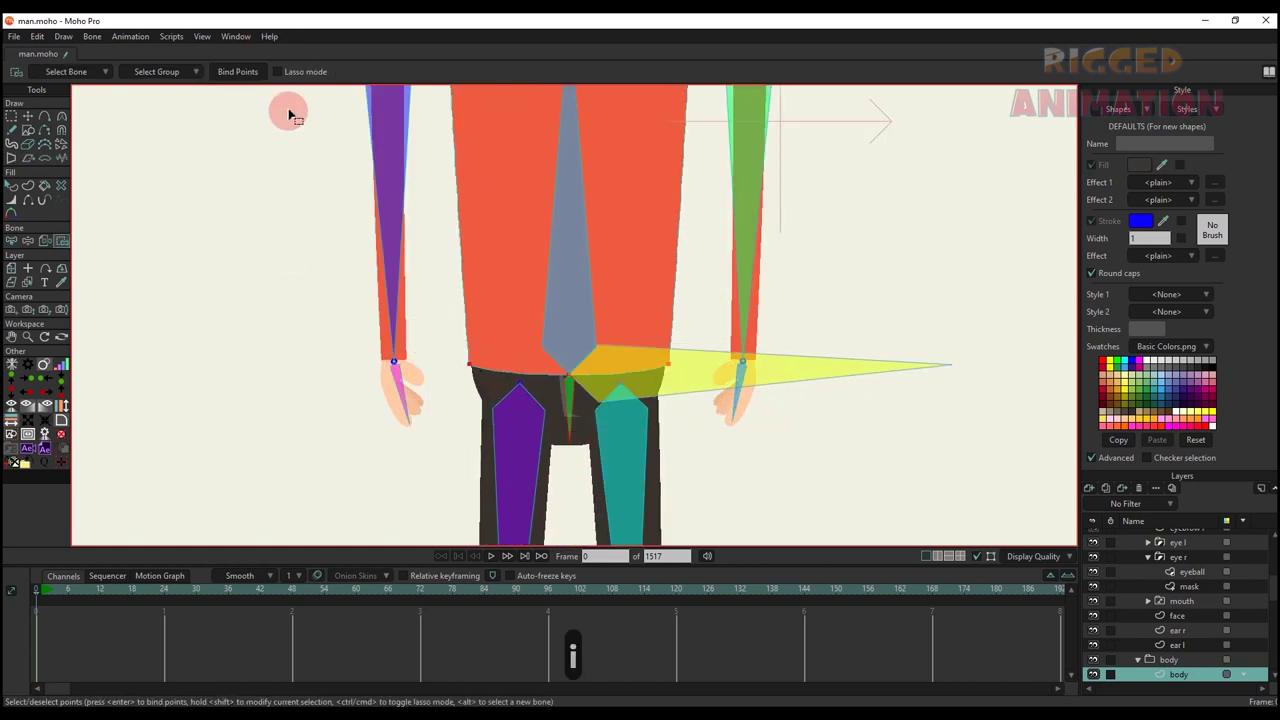
{"action": "right_click", "coordinate": [522, 390], "text": "alt"}
{"action": "scroll", "coordinate": [518, 305], "scroll_direction": "down", "scroll_amount": 3}
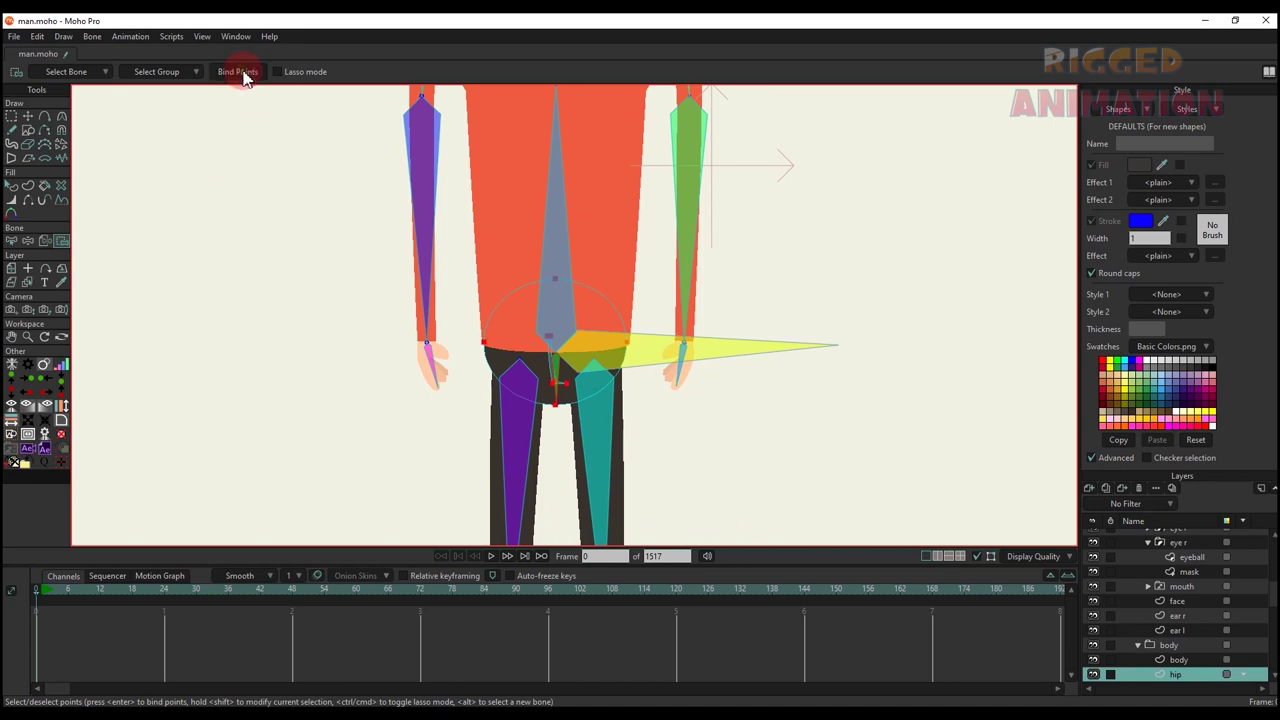
{"action": "scroll", "coordinate": [553, 290], "scroll_direction": "down", "scroll_amount": 1}
{"action": "left_click_drag", "start_coordinate": [555, 288], "coordinate": [551, 334]}
- Bind the body layer's right shoulder points to the right shoulder bone
{"action": "key", "text": "b"}
{"action": "scroll", "coordinate": [558, 290], "scroll_direction": "down", "scroll_amount": 1}
{"action": "left_click_drag", "start_coordinate": [563, 254], "coordinate": [566, 312]}
{"action": "scroll", "coordinate": [574, 226], "scroll_direction": "up", "scroll_amount": 2}
{"action": "left_click", "coordinate": [576, 225]}
{"action": "scroll", "coordinate": [585, 235], "scroll_direction": "up", "scroll_amount": 2}
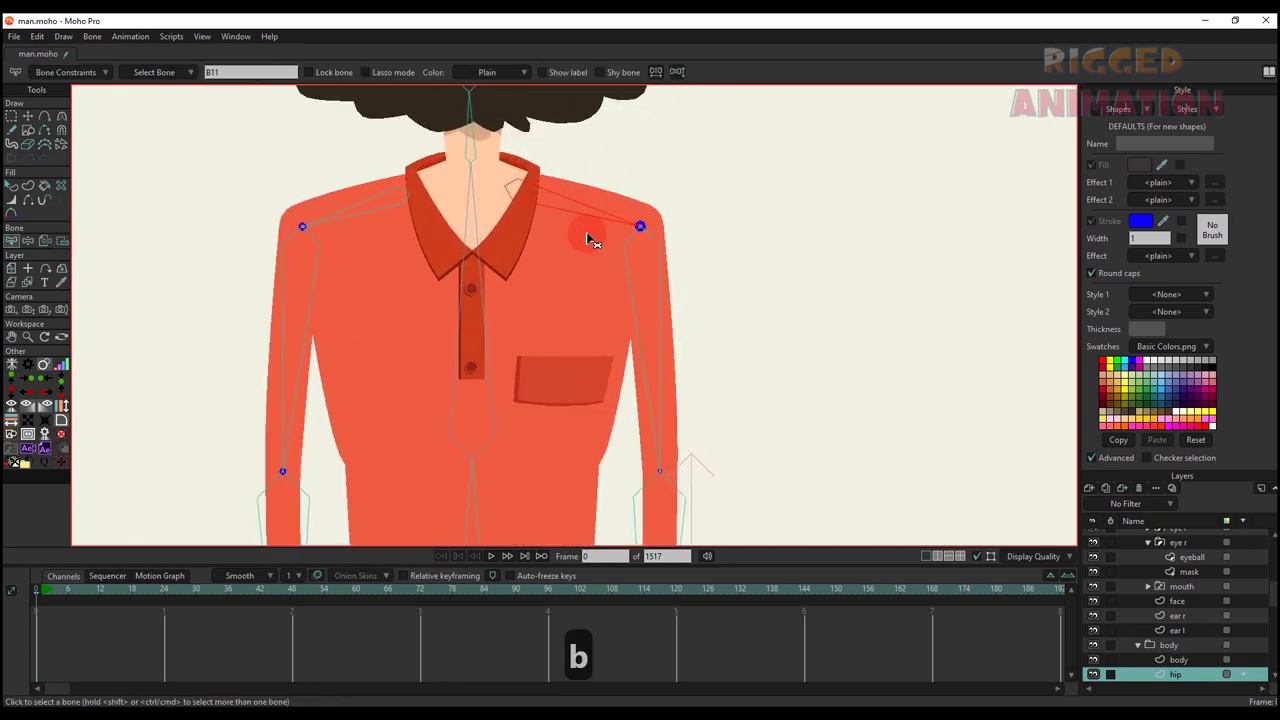
{"action": "right_click", "coordinate": [588, 235], "text": "alt"}
{"action": "key", "text": "b"}
{"action": "left_click", "coordinate": [586, 211]}
{"action": "scroll", "coordinate": [552, 183], "scroll_direction": "up", "scroll_amount": 3}
{"action": "key", "text": "i"}
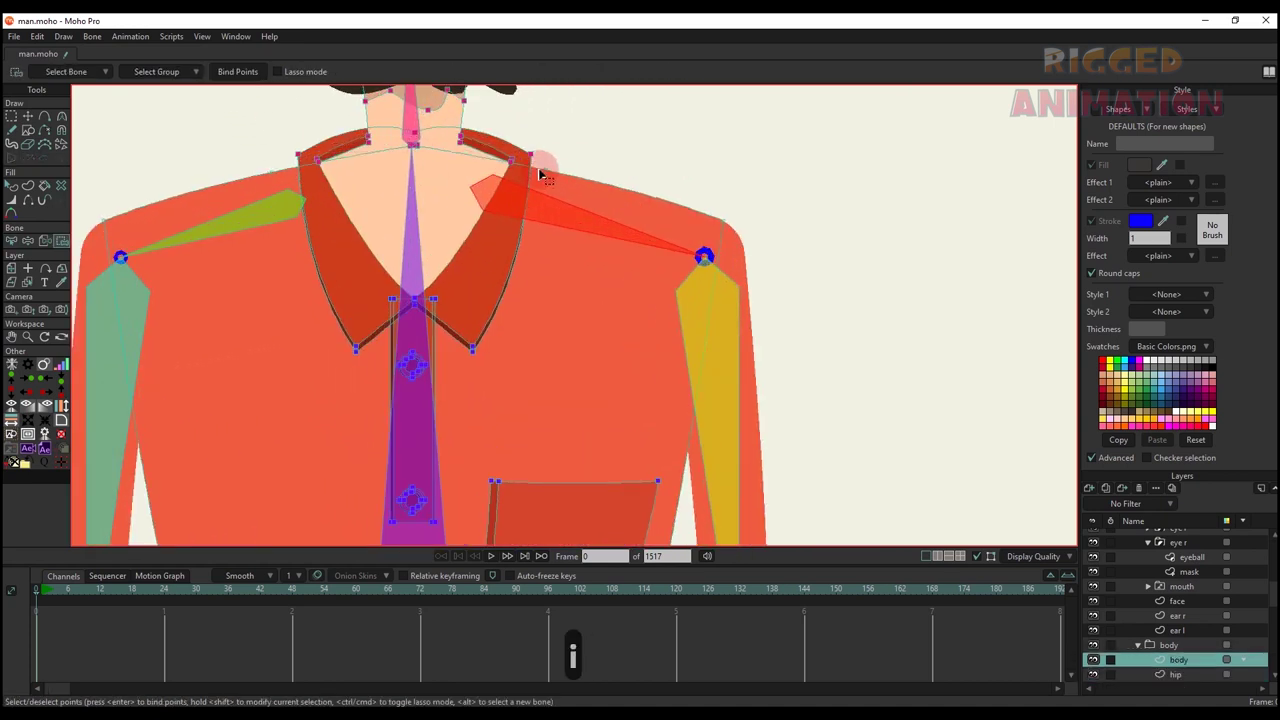
- Bind the body layer's left shoulder points to the left shoulder bone
{"action": "scroll", "coordinate": [755, 266], "scroll_direction": "down", "scroll_amount": 3}
{"action": "key", "text": "b"}
{"action": "key", "text": "i"}
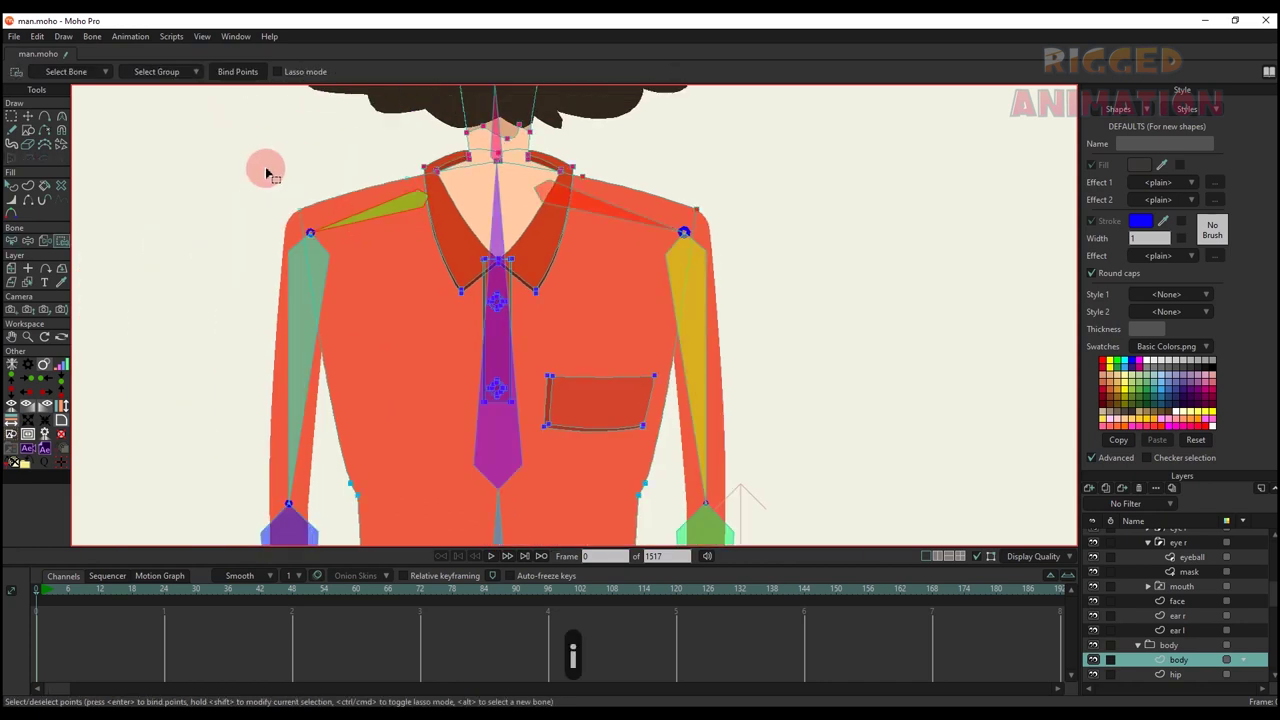
{"action": "left_click_drag", "start_coordinate": [405, 250], "coordinate": [405, 247]}
{"action": "scroll", "coordinate": [404, 245], "scroll_direction": "down", "scroll_amount": 3}
{"action": "left_click_drag", "start_coordinate": [314, 331], "coordinate": [416, 320]}
{"action": "scroll", "coordinate": [416, 320], "scroll_direction": "up", "scroll_amount": 3}
- Bind the upper sleeve points of hand l's Layer 4 to the left upper arm bone
{"action": "key", "text": "b"}
{"action": "left_click", "coordinate": [491, 335]}
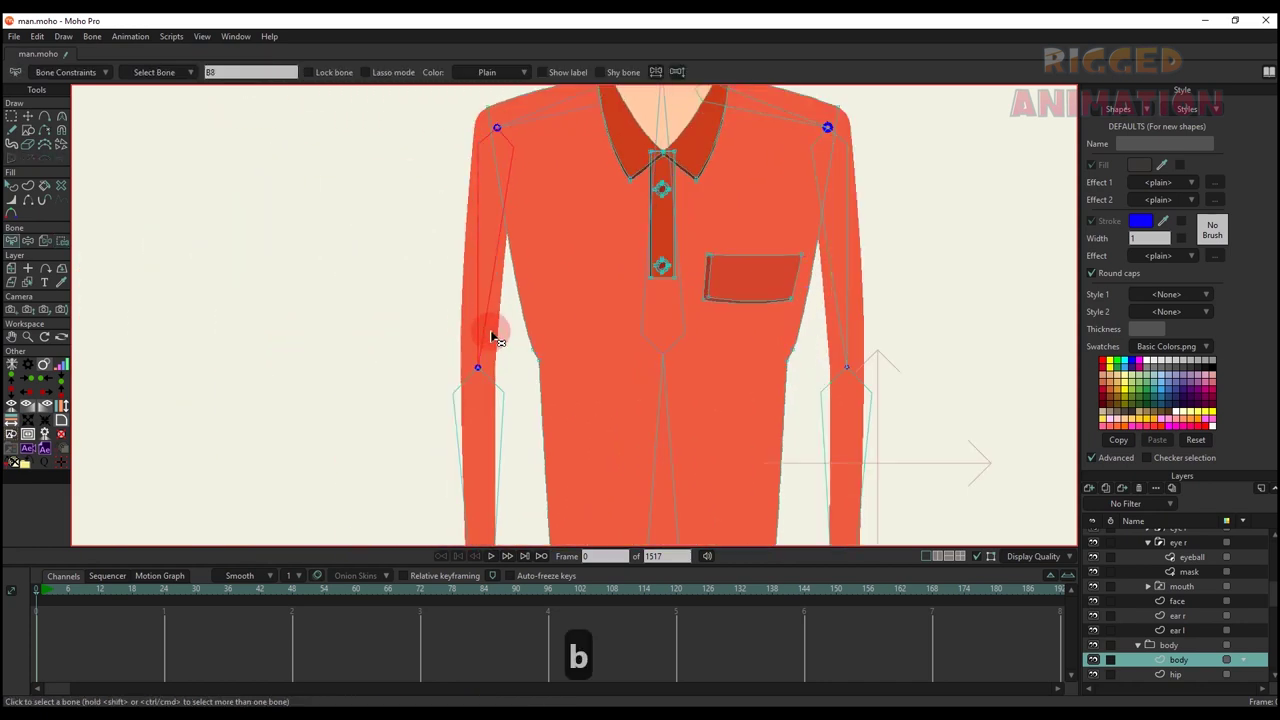
{"action": "right_click", "coordinate": [481, 220], "text": "alt"}
{"action": "key", "text": "i"}
{"action": "scroll", "coordinate": [480, 245], "scroll_direction": "down", "scroll_amount": 1}
{"action": "scroll", "coordinate": [537, 286], "scroll_direction": "down", "scroll_amount": 3}
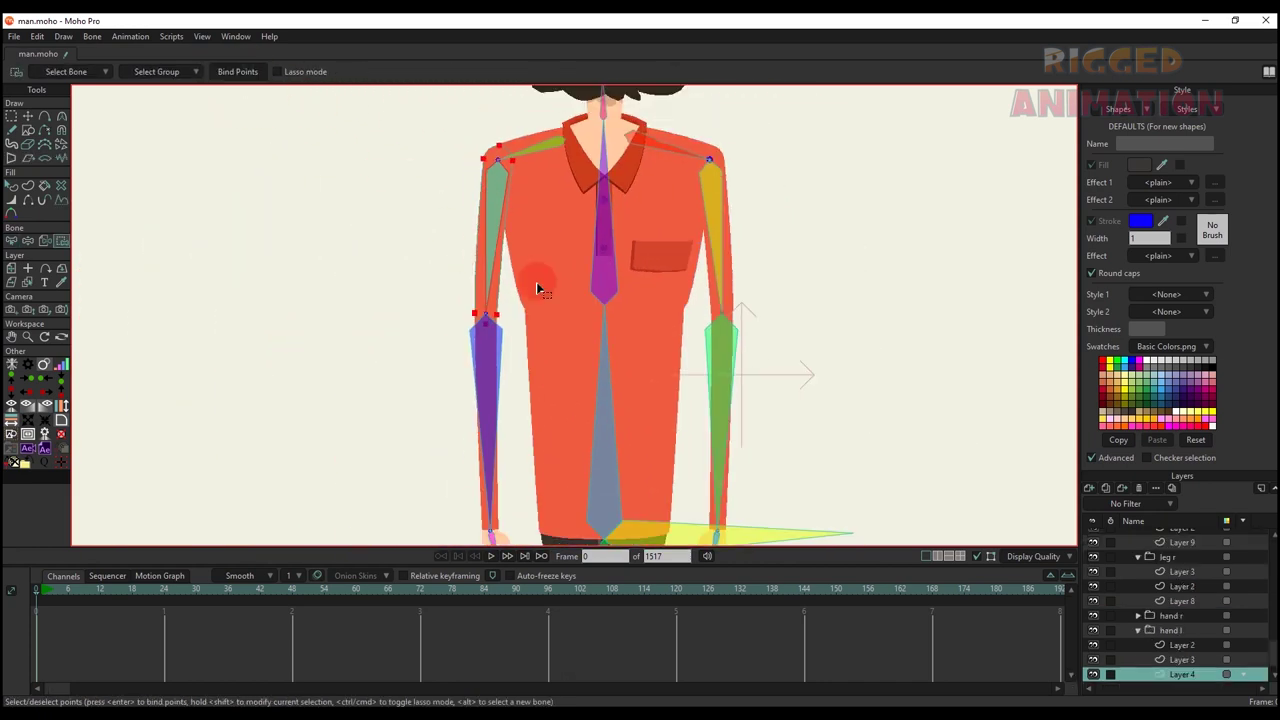
- Bind the forearm points of hand l's Layer 2 to the left forearm bone
{"action": "key", "text": "b"}
{"action": "scroll", "coordinate": [494, 354], "scroll_direction": "up", "scroll_amount": 3}
{"action": "left_click", "coordinate": [487, 370], "text": "ctrl+alt"}
{"action": "key", "text": "i"}
{"action": "scroll", "coordinate": [490, 355], "scroll_direction": "down", "scroll_amount": 1}
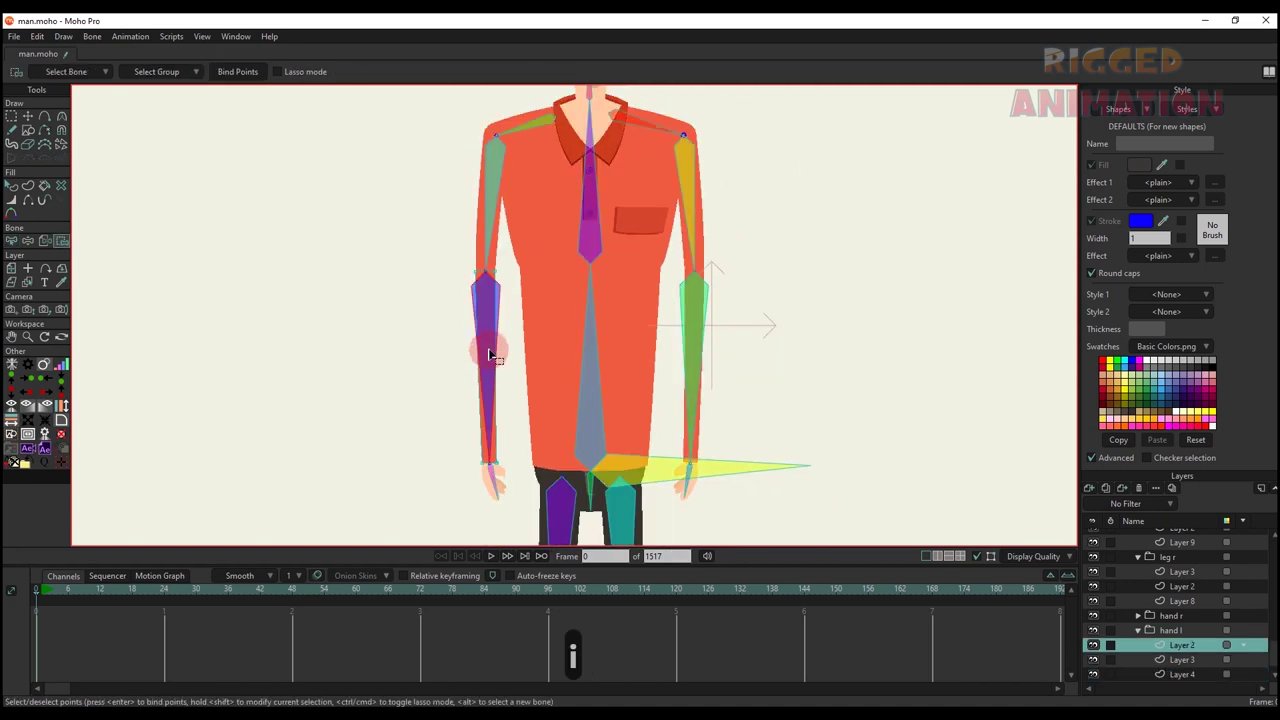
{"action": "left_click", "coordinate": [247, 74]}
{"action": "left_click_drag", "start_coordinate": [477, 362], "coordinate": [477, 323]}
- Bind the hand points of hand l's Layer 3 to the left hand bone
{"action": "scroll", "coordinate": [487, 328], "scroll_direction": "up", "scroll_amount": 3}
{"action": "key", "text": "b"}
{"action": "left_click_drag", "start_coordinate": [506, 512], "coordinate": [503, 415]}
{"action": "left_click", "coordinate": [502, 408]}
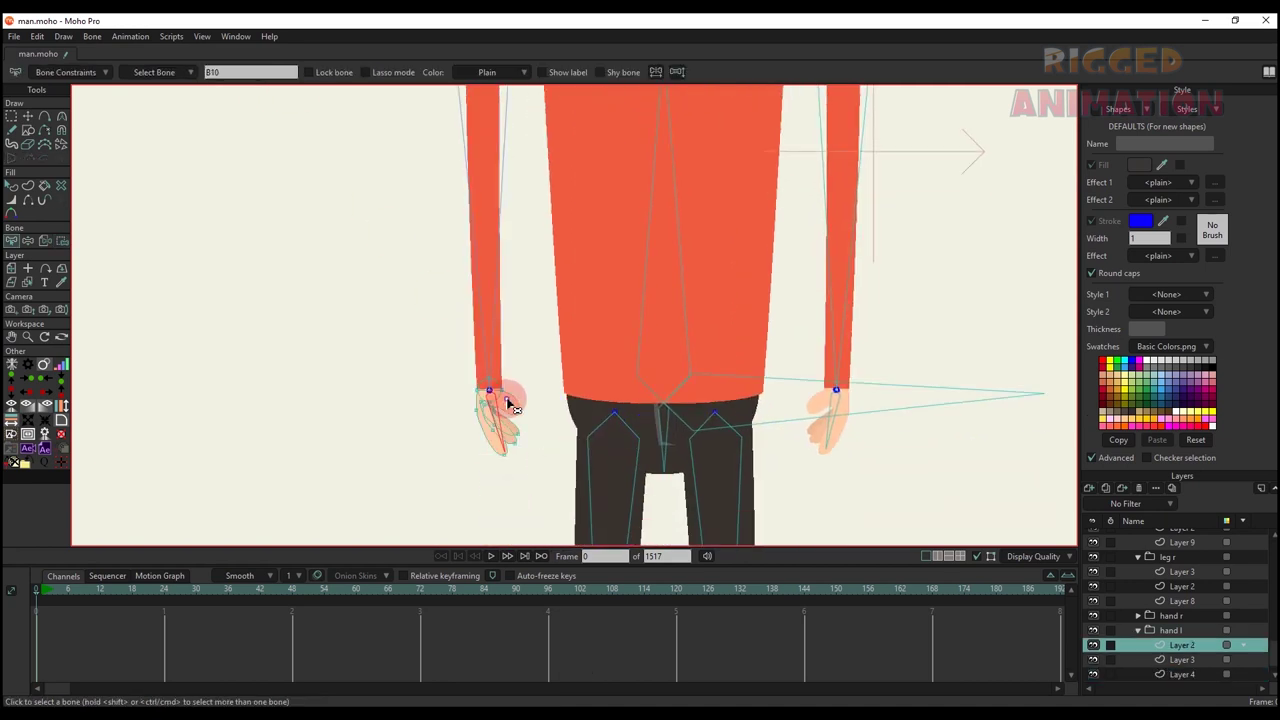
{"action": "left_click", "coordinate": [510, 404], "text": "ctrl+alt"}
{"action": "key", "text": "i"}
{"action": "left_click_drag", "start_coordinate": [430, 345], "coordinate": [538, 474]}
{"action": "left_click", "coordinate": [248, 76]}
- Bind the hand points of hand r's Layer 3 to the right hand bone
{"action": "key", "text": "b"}
{"action": "scroll", "coordinate": [960, 452], "scroll_direction": "up", "scroll_amount": 3}
{"action": "left_click", "coordinate": [777, 418]}
{"action": "left_click", "coordinate": [788, 416], "text": "ctrl+alt"}
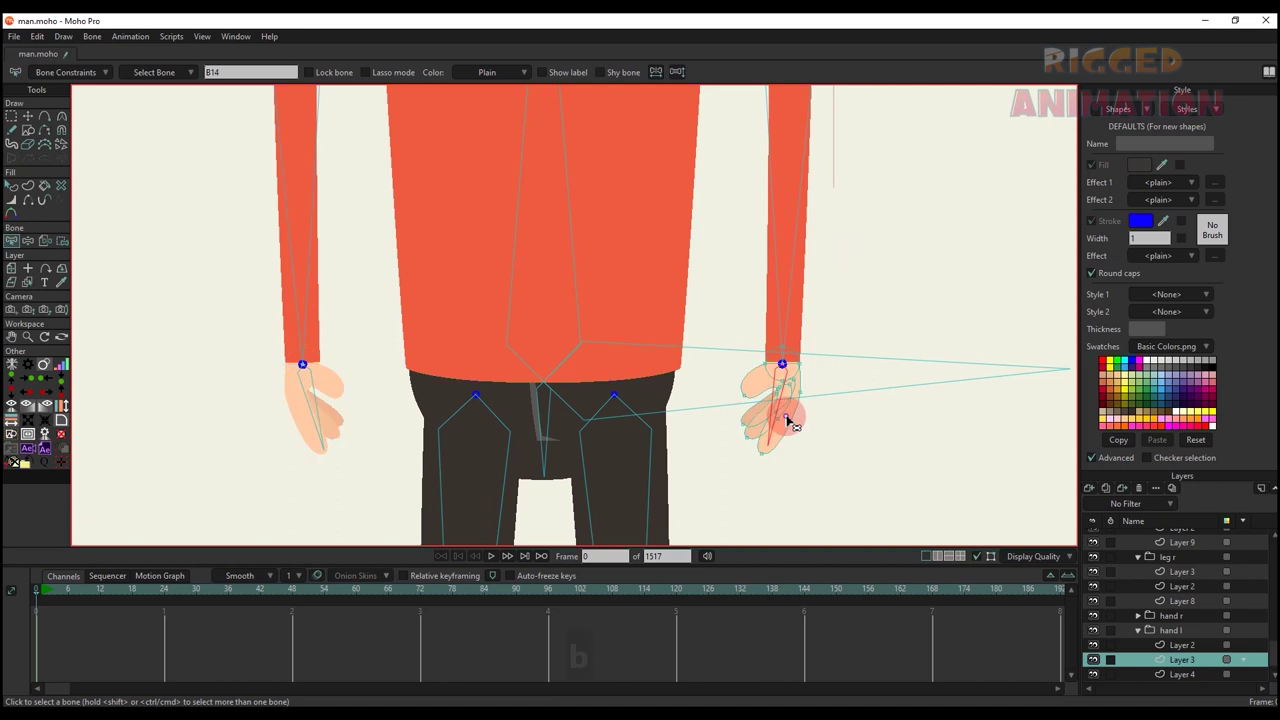
{"action": "key", "text": "i"}
{"action": "left_click_drag", "start_coordinate": [717, 298], "coordinate": [788, 412]}
- Bind the forearm points of hand r's Layer 2 to the right forearm bone
{"action": "key", "text": "b"}
{"action": "scroll", "coordinate": [623, 314], "scroll_direction": "up", "scroll_amount": 2}
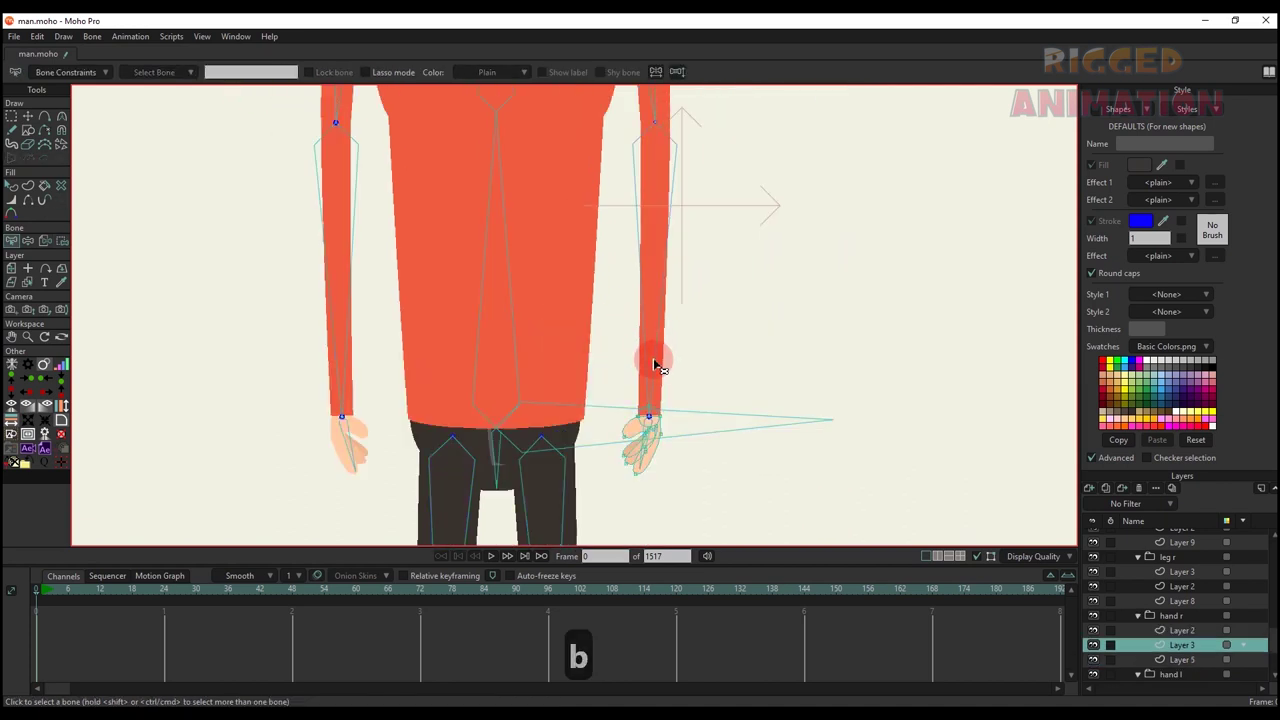
{"action": "scroll", "coordinate": [656, 364], "scroll_direction": "up", "scroll_amount": 2}
{"action": "left_click", "coordinate": [539, 288], "text": "ctrl+alt"}
{"action": "key", "text": "i"}
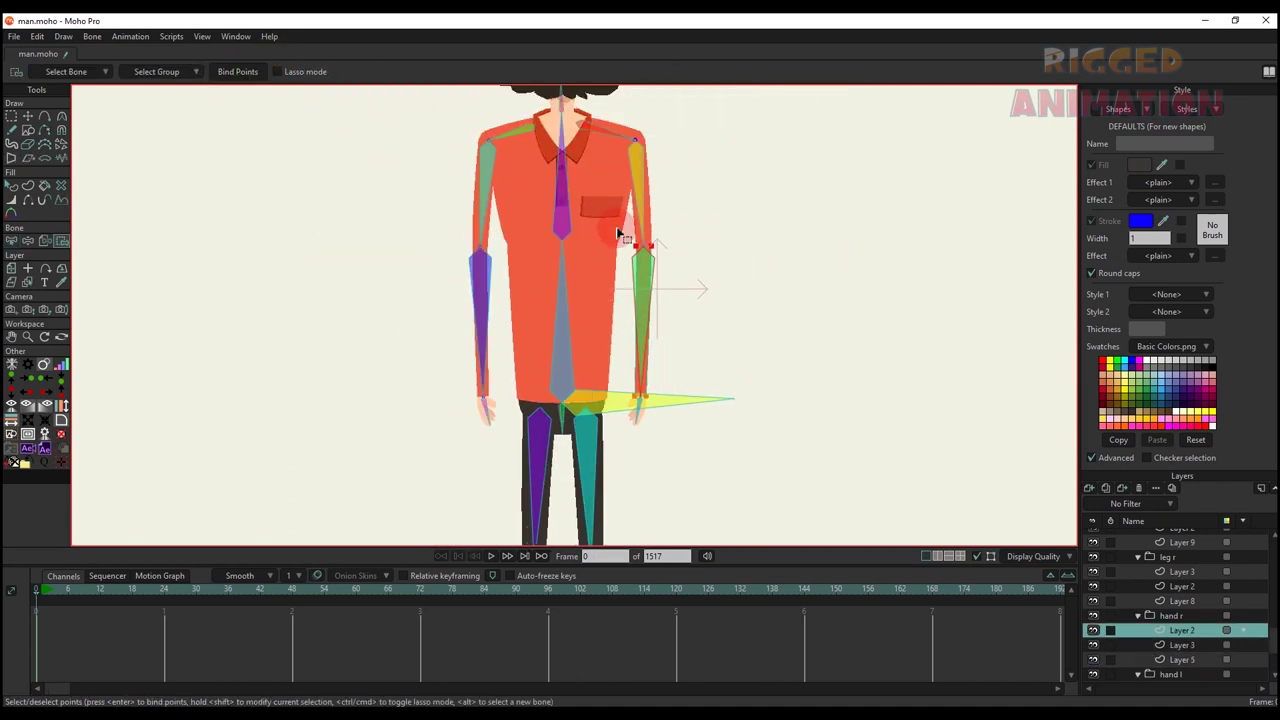
- Bind the upper sleeve points of hand r's Layer 5 to the right upper arm bone
{"action": "key", "text": "b"}
{"action": "scroll", "coordinate": [630, 242], "scroll_direction": "down", "scroll_amount": 2}
{"action": "left_click", "coordinate": [634, 225], "text": "ctrl+alt"}
{"action": "key", "text": "i"}
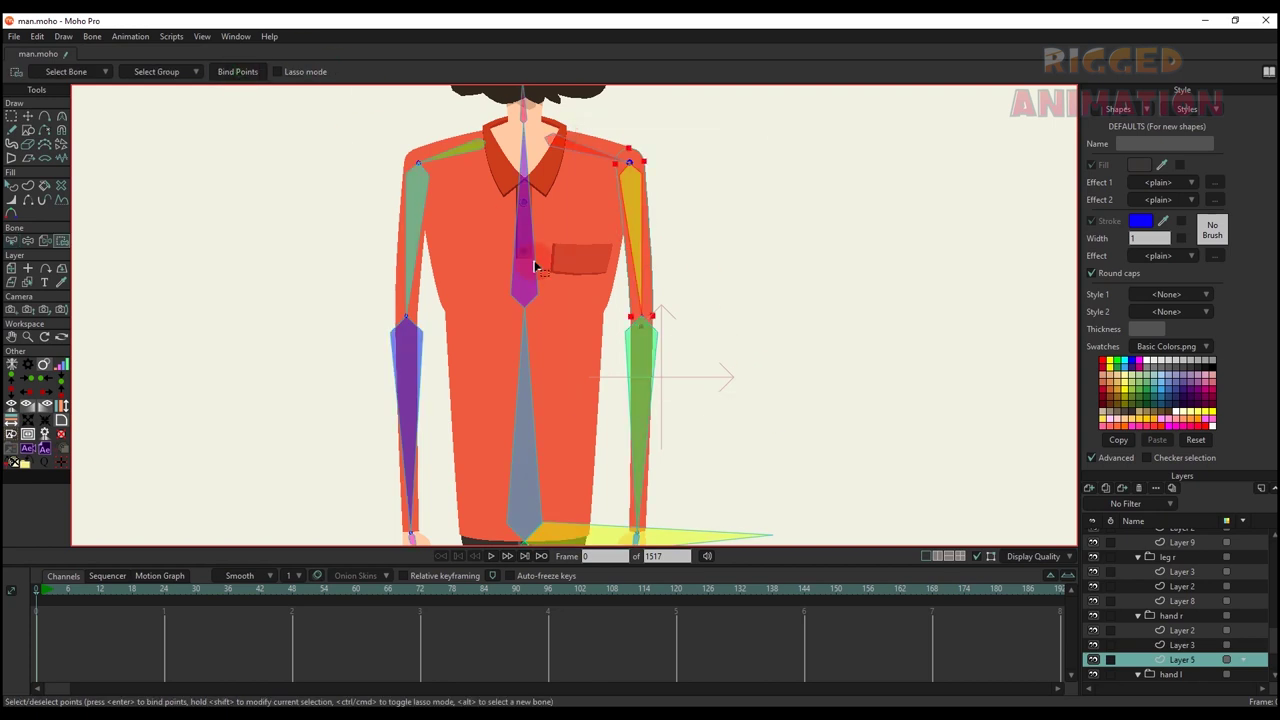
- Bind the thigh points of leg r's Layer 8 to the right thigh bone
{"action": "scroll", "coordinate": [534, 267], "scroll_direction": "down", "scroll_amount": 3}
{"action": "scroll", "coordinate": [560, 420], "scroll_direction": "up", "scroll_amount": 3}
{"action": "left_click", "coordinate": [598, 374], "text": "ctrl+alt"}
{"action": "key", "text": "b"}
{"action": "scroll", "coordinate": [588, 366], "scroll_direction": "down", "scroll_amount": 3}
{"action": "key", "text": "i"}
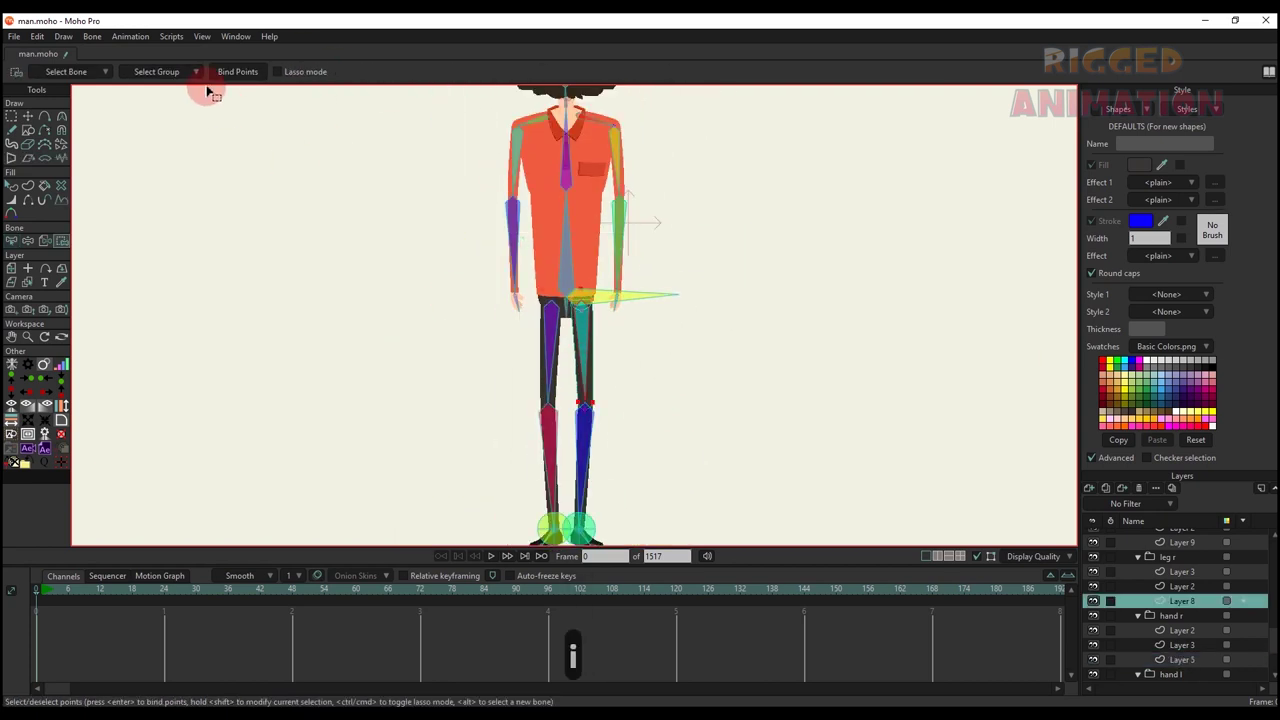
- Bind the lower leg points of leg r's Layer 2 to the right shin bone
{"action": "left_click_drag", "start_coordinate": [567, 488], "coordinate": [579, 362]}
{"action": "scroll", "coordinate": [579, 362], "scroll_direction": "up", "scroll_amount": 4}
{"action": "key", "text": "b"}
{"action": "left_click", "coordinate": [625, 376], "text": "ctrl+alt"}
{"action": "key", "text": "i"}
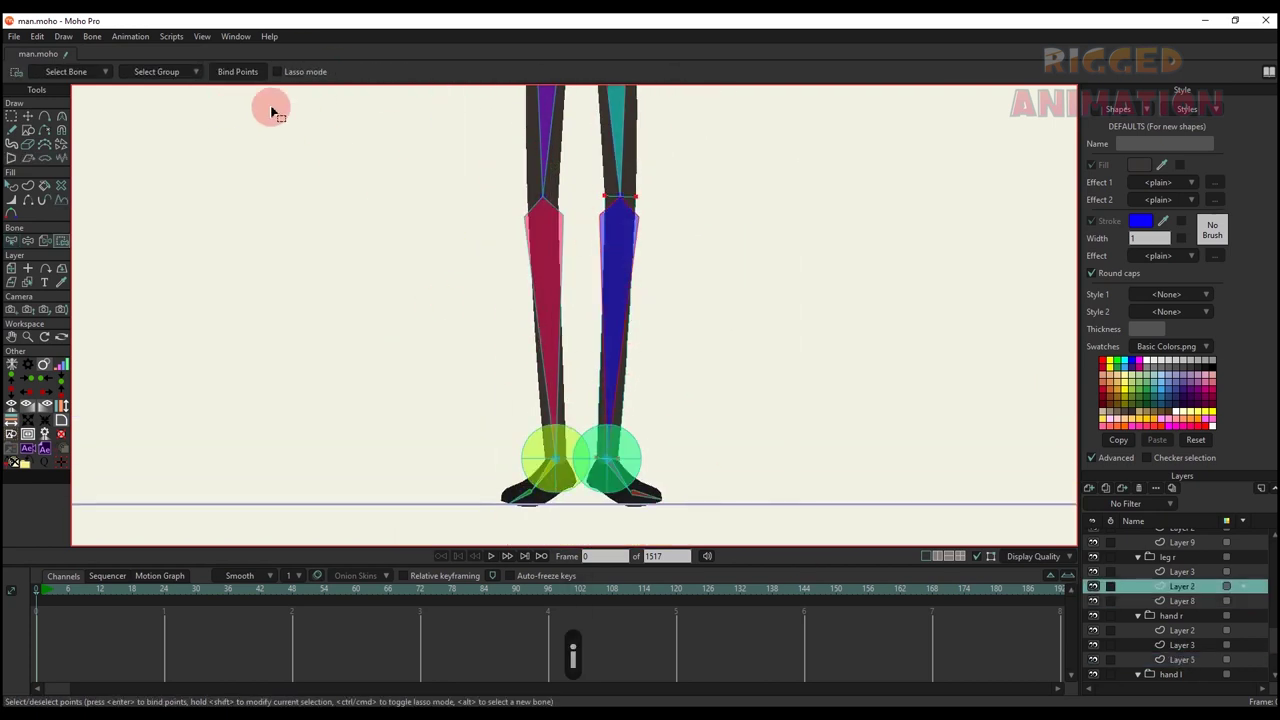
- Bind the ankle and heel points of leg r's Layer 3 to the right foot bone
{"action": "key", "text": "b"}
{"action": "scroll", "coordinate": [606, 402], "scroll_direction": "down", "scroll_amount": 2}
{"action": "left_click", "coordinate": [606, 406], "text": "ctrl+alt"}
{"action": "key", "text": "i"}
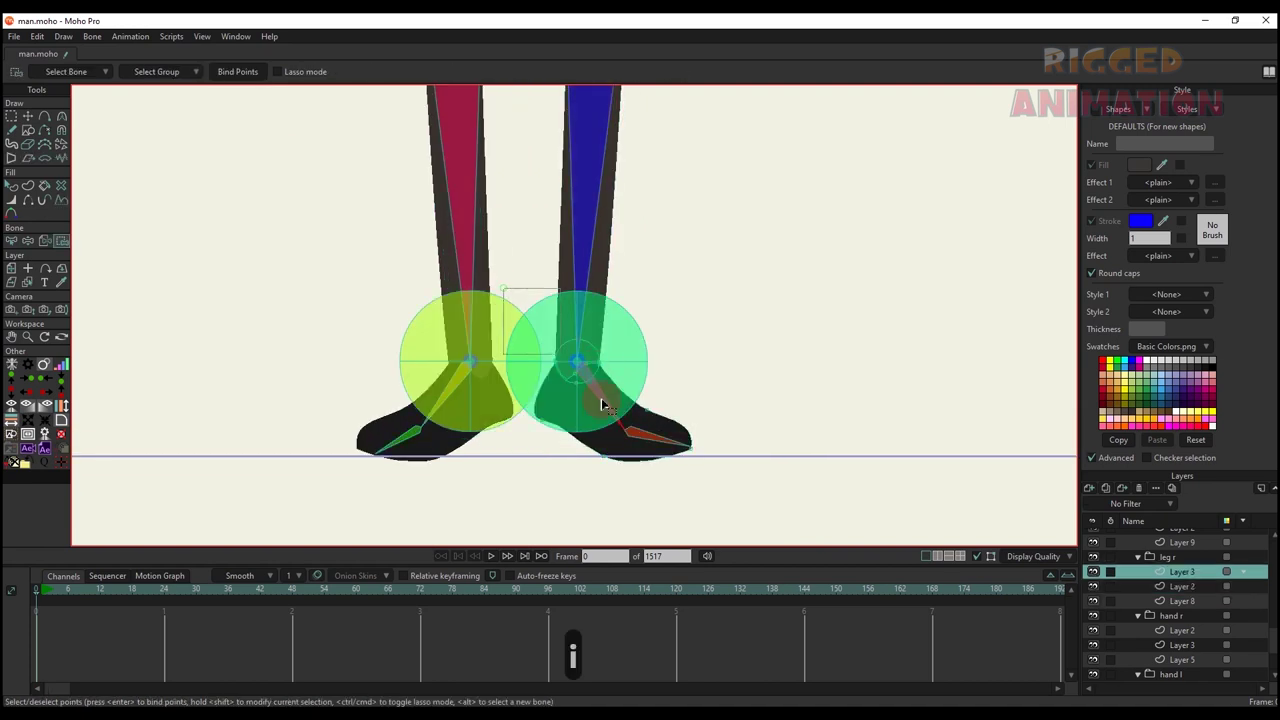
- Bind the toe points of leg r's Layer 3 to the right toe bone
{"action": "scroll", "coordinate": [612, 430], "scroll_direction": "down", "scroll_amount": 2}
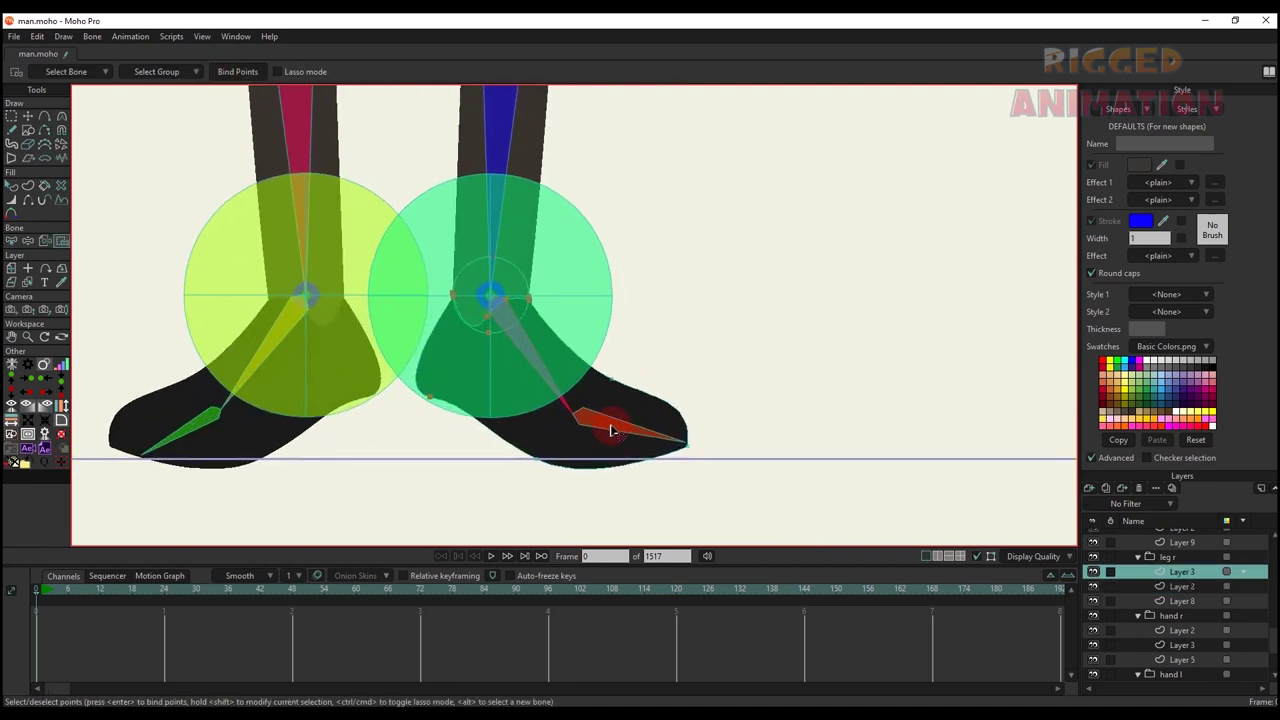
{"action": "key", "text": "b"}
{"action": "left_click", "coordinate": [634, 429]}
{"action": "key", "text": "i"}
{"action": "left_click_drag", "start_coordinate": [518, 364], "coordinate": [670, 487]}
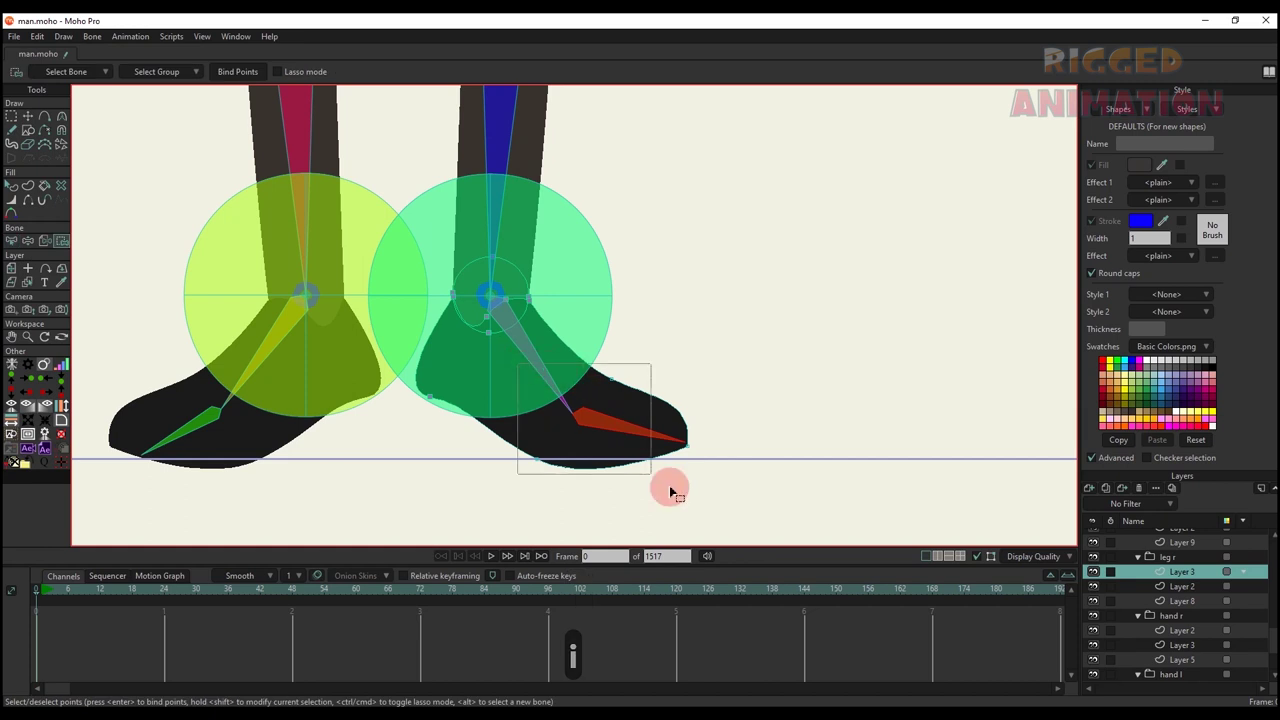
{"action": "left_click", "coordinate": [237, 72]}
- Bind the toe points of leg l's Layer 3 to the left toe bone
{"action": "scroll", "coordinate": [293, 351], "scroll_direction": "up", "scroll_amount": 2}
{"action": "left_click_drag", "start_coordinate": [293, 351], "coordinate": [543, 345]}
{"action": "key", "text": "b"}
{"action": "left_click", "coordinate": [452, 406]}
{"action": "left_click", "coordinate": [480, 408], "text": "ctrl+alt"}
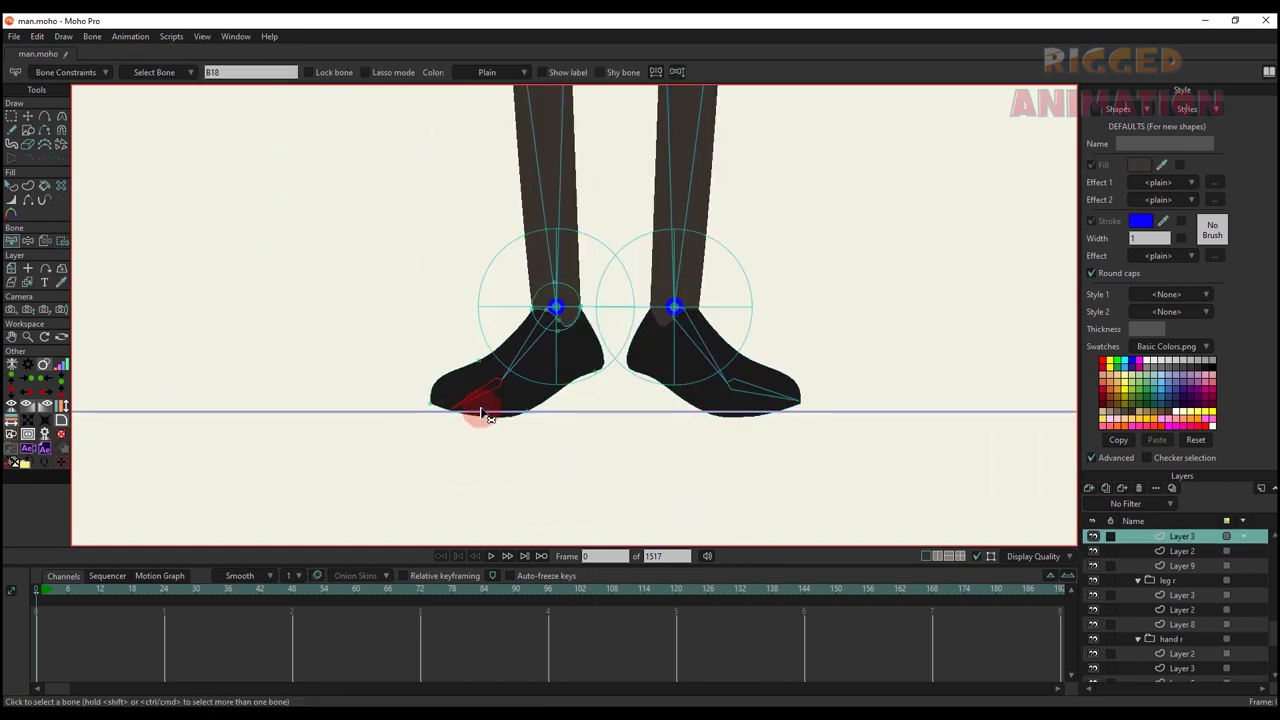
{"action": "key", "text": "u"}
{"action": "key", "text": "i"}
{"action": "scroll", "coordinate": [535, 356], "scroll_direction": "up", "scroll_amount": 6}
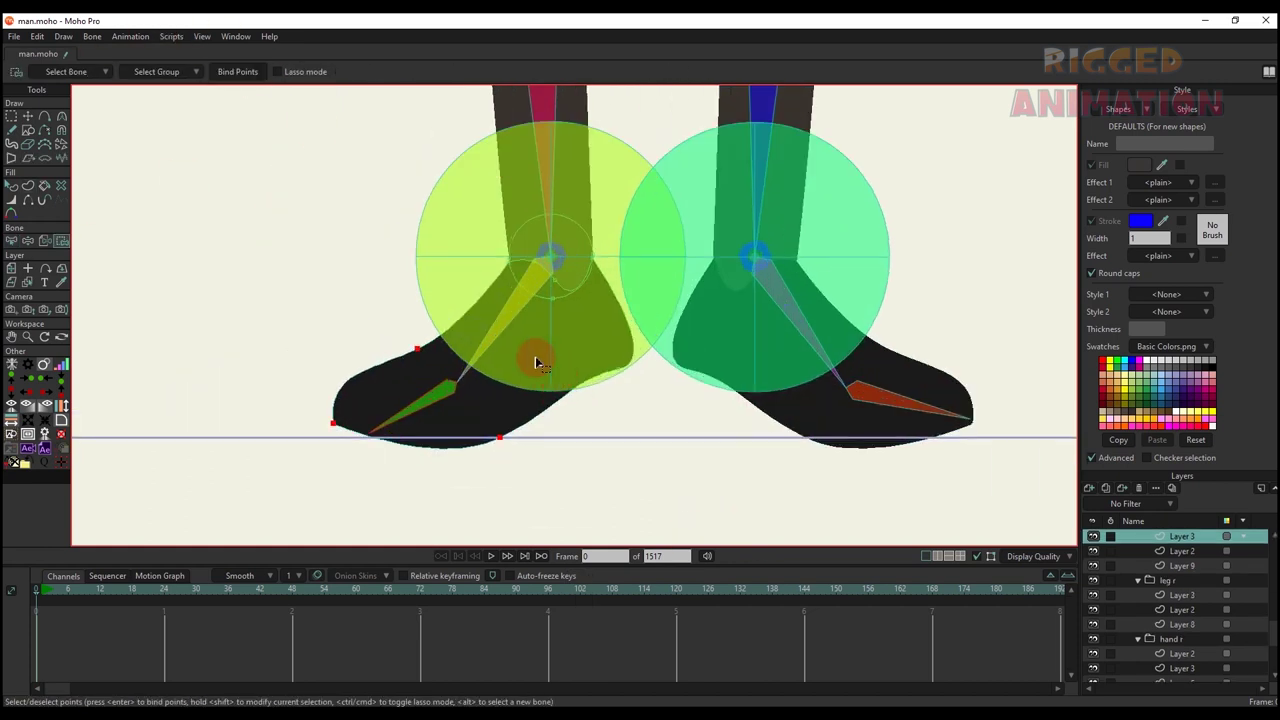
- Bind the ankle and heel points of leg l's Layer 3 to the left foot bone
{"action": "key", "text": "b"}
{"action": "scroll", "coordinate": [501, 322], "scroll_direction": "down", "scroll_amount": 5}
{"action": "left_click", "coordinate": [501, 322]}
{"action": "key", "text": "i"}
{"action": "left_click_drag", "start_coordinate": [490, 243], "coordinate": [637, 369]}
- Bind the lower leg points of leg l's Layer 2 to the left shin bone
{"action": "scroll", "coordinate": [1203, 571], "scroll_direction": "up", "scroll_amount": 2}
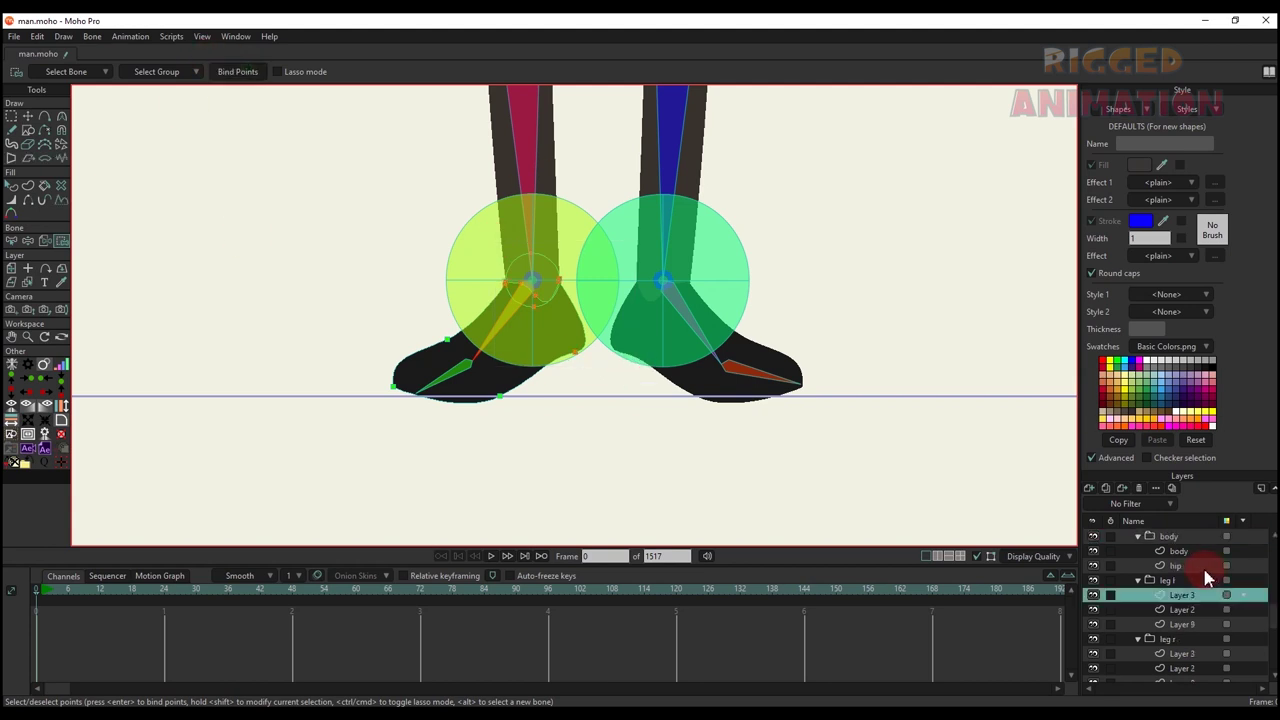
{"action": "scroll", "coordinate": [560, 329], "scroll_direction": "up", "scroll_amount": 2}
{"action": "key", "text": "b"}
{"action": "left_click", "coordinate": [577, 289]}
{"action": "scroll", "coordinate": [577, 289], "scroll_direction": "up", "scroll_amount": 2}
{"action": "left_click", "coordinate": [531, 309], "text": "ctrl+alt"}
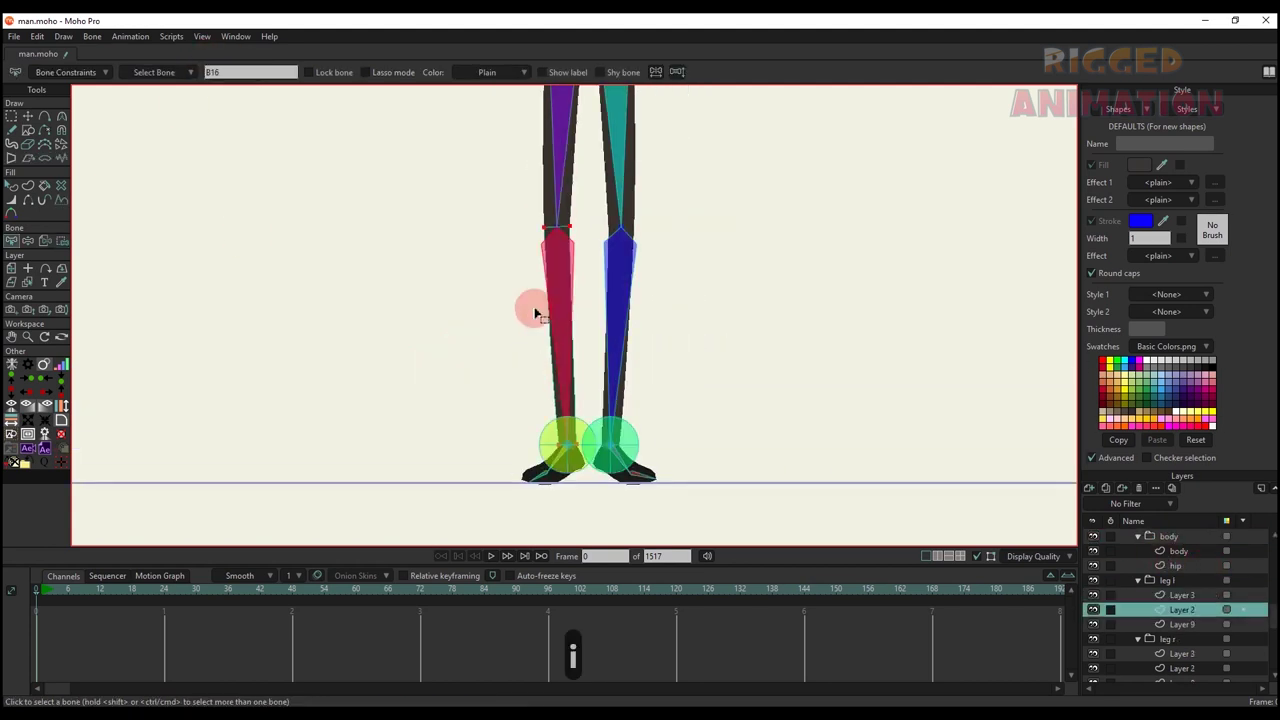
{"action": "key", "text": "i"}
- Bind the thigh points of leg l's Layer 9 to the left thigh bone
{"action": "left_click_drag", "start_coordinate": [450, 130], "coordinate": [468, 339]}
{"action": "key", "text": "b"}
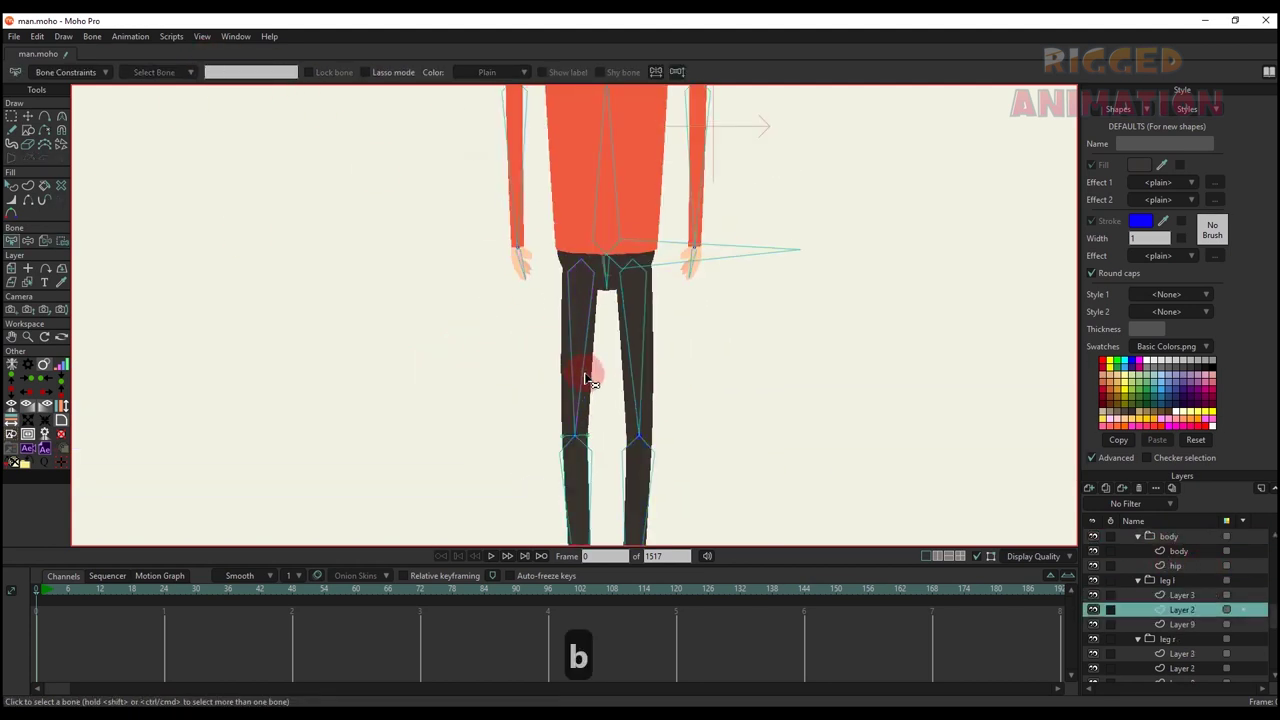
{"action": "scroll", "coordinate": [586, 390], "scroll_direction": "down", "scroll_amount": 2}
{"action": "left_click", "coordinate": [586, 390], "text": "ctrl+alt"}
{"action": "key", "text": "i"}
{"action": "left_click", "coordinate": [244, 74]}
- Select the man bone layer, go to frame 5 and move the hips to test the leg bindings
{"action": "scroll", "coordinate": [1191, 592], "scroll_direction": "up", "scroll_amount": 5}
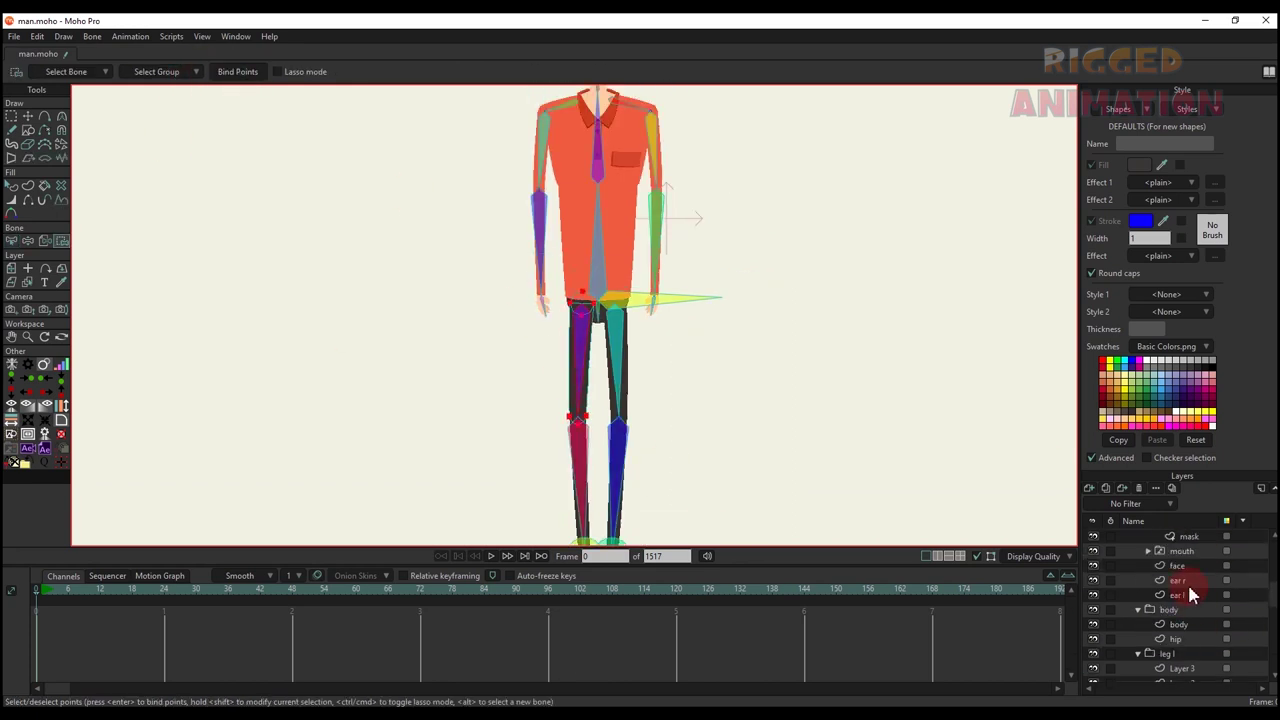
{"action": "left_click", "coordinate": [1170, 551]}
{"action": "left_click", "coordinate": [63, 590]}
{"action": "left_click_drag", "start_coordinate": [500, 510], "coordinate": [511, 385]}
{"action": "scroll", "coordinate": [640, 413], "scroll_direction": "up", "scroll_amount": 3}
{"action": "scroll", "coordinate": [610, 448], "scroll_direction": "down", "scroll_amount": 3}
{"action": "key", "text": "t"}
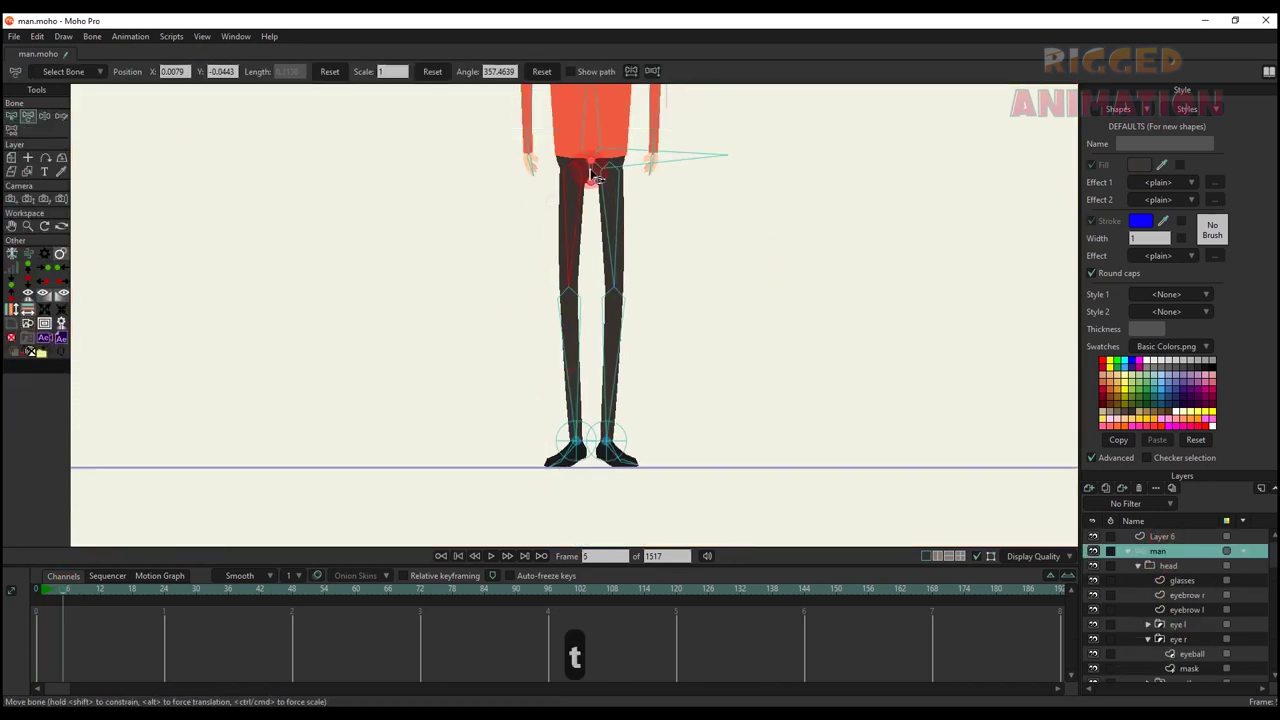
{"action": "left_click_drag", "start_coordinate": [604, 159], "coordinate": [636, 204]}
{"action": "scroll", "coordinate": [600, 300], "scroll_direction": "up", "scroll_amount": 1}
- Pose the feet and torso at frame 5 to test how the legs and body bend
{"action": "left_click_drag", "start_coordinate": [526, 476], "coordinate": [622, 482]}
{"action": "scroll", "coordinate": [530, 330], "scroll_direction": "down", "scroll_amount": 4}
{"action": "scroll", "coordinate": [515, 165], "scroll_direction": "up", "scroll_amount": 2}
{"action": "left_click_drag", "start_coordinate": [548, 262], "coordinate": [1070, 410]}
{"action": "scroll", "coordinate": [525, 185], "scroll_direction": "up", "scroll_amount": 3}
{"action": "left_click_drag", "start_coordinate": [592, 320], "coordinate": [543, 322]}
{"action": "scroll", "coordinate": [603, 362], "scroll_direction": "down", "scroll_amount": 3}
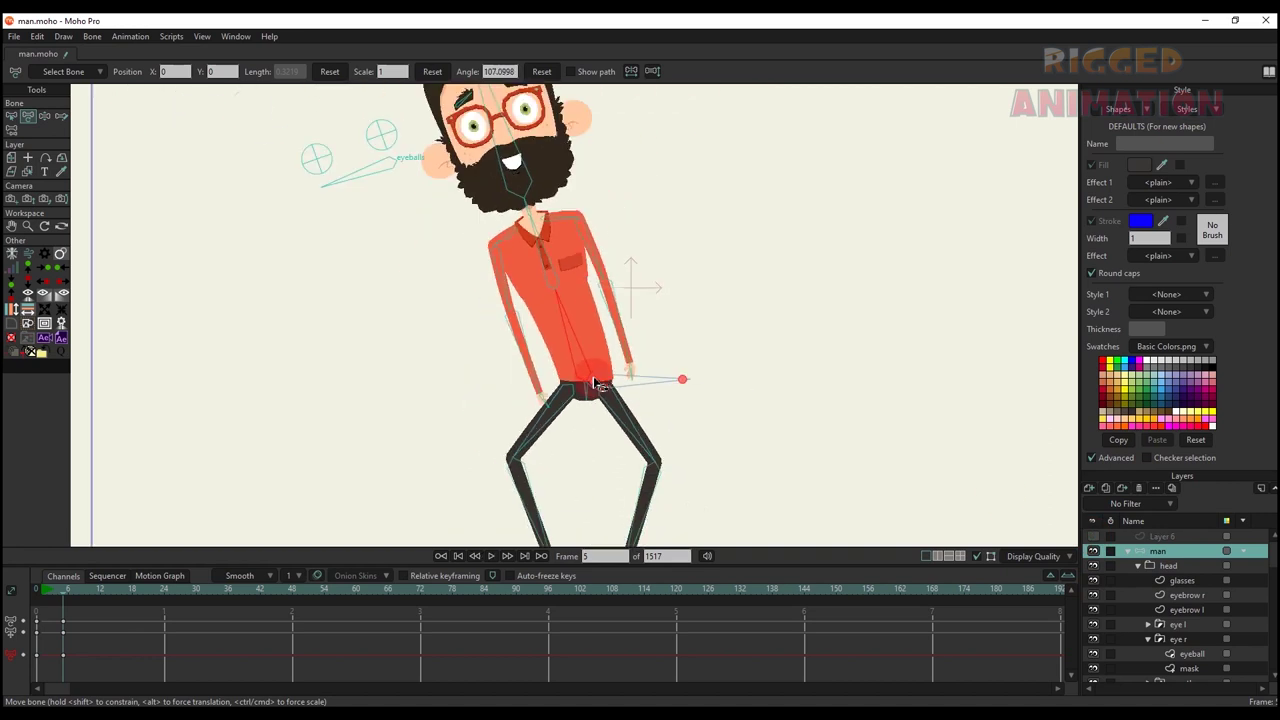
- Move the root, pelvis and spine bones at frame 5 to test the hip area
{"action": "left_click_drag", "start_coordinate": [600, 386], "coordinate": [572, 332]}
{"action": "scroll", "coordinate": [572, 334], "scroll_direction": "up", "scroll_amount": 5}
{"action": "left_click_drag", "start_coordinate": [571, 353], "coordinate": [569, 344]}
{"action": "scroll", "coordinate": [569, 344], "scroll_direction": "down", "scroll_amount": 4}
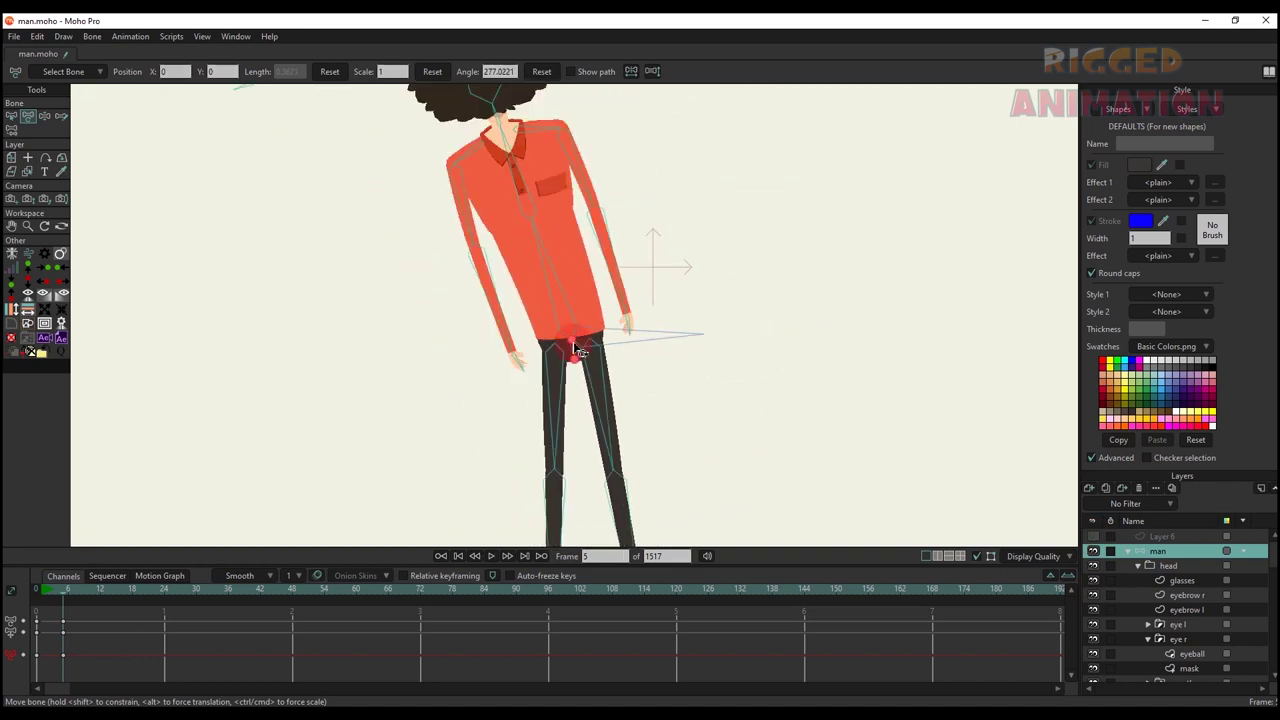
{"action": "scroll", "coordinate": [576, 272], "scroll_direction": "down", "scroll_amount": 3}
{"action": "left_click_drag", "start_coordinate": [551, 269], "coordinate": [571, 337]}
{"action": "scroll", "coordinate": [576, 272], "scroll_direction": "up", "scroll_amount": 1}
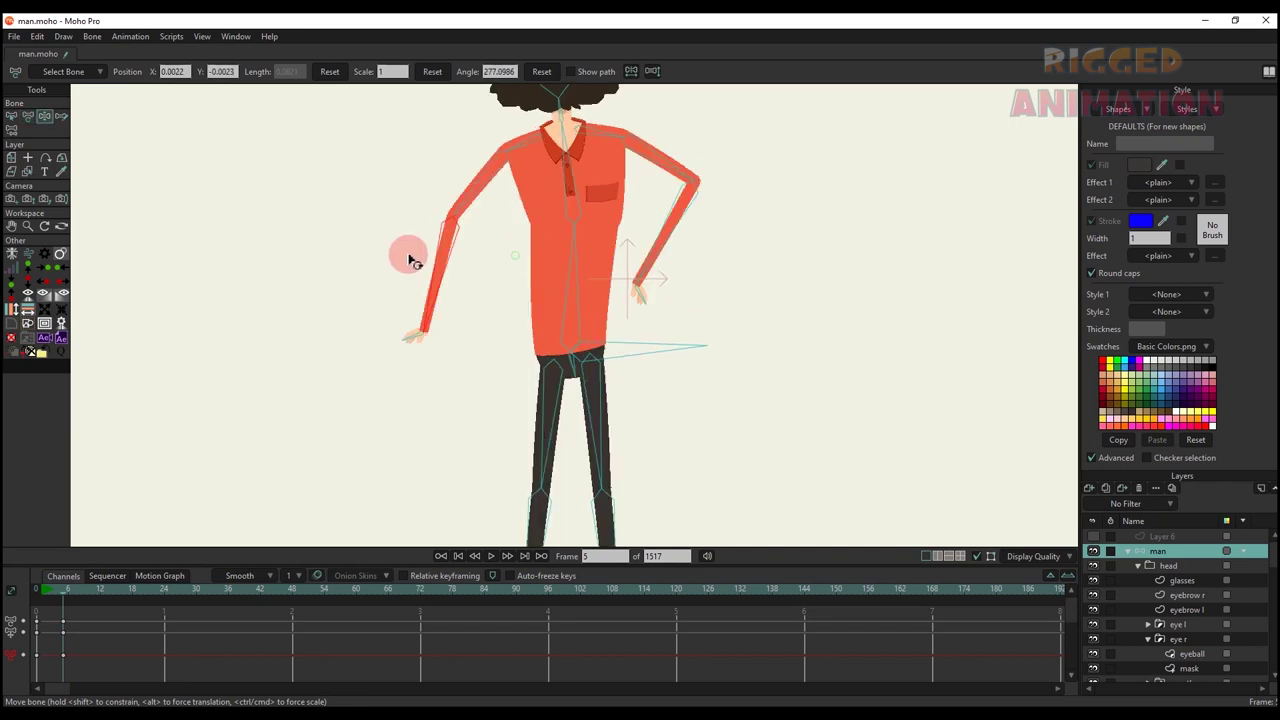
- Pose the arms and torso with Manipulate Bones at frame 5, and delete the test keyframes
{"action": "left_click", "coordinate": [578, 263]}
{"action": "left_click", "coordinate": [727, 265]}
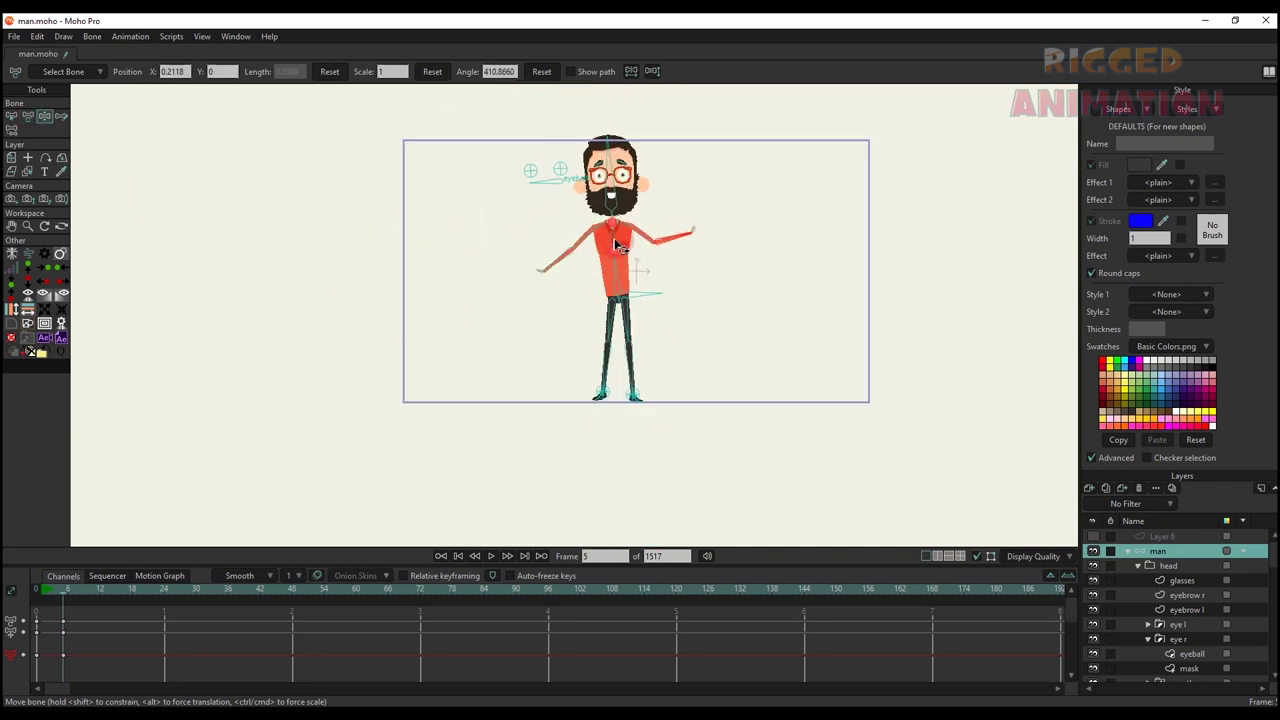
{"action": "scroll", "coordinate": [590, 300], "scroll_direction": "up", "scroll_amount": 2}
{"action": "left_click_drag", "start_coordinate": [600, 300], "coordinate": [590, 308]}
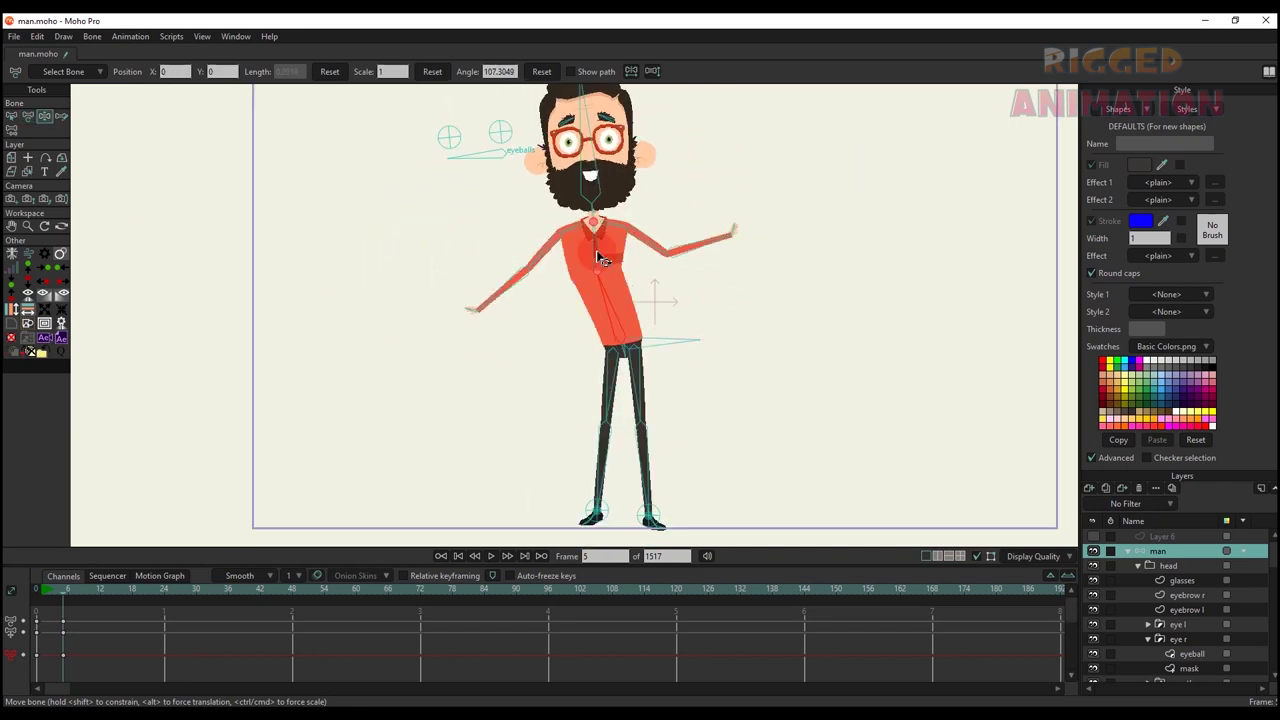
{"action": "left_click", "coordinate": [108, 654]}
{"action": "key", "text": "BackSpace"}
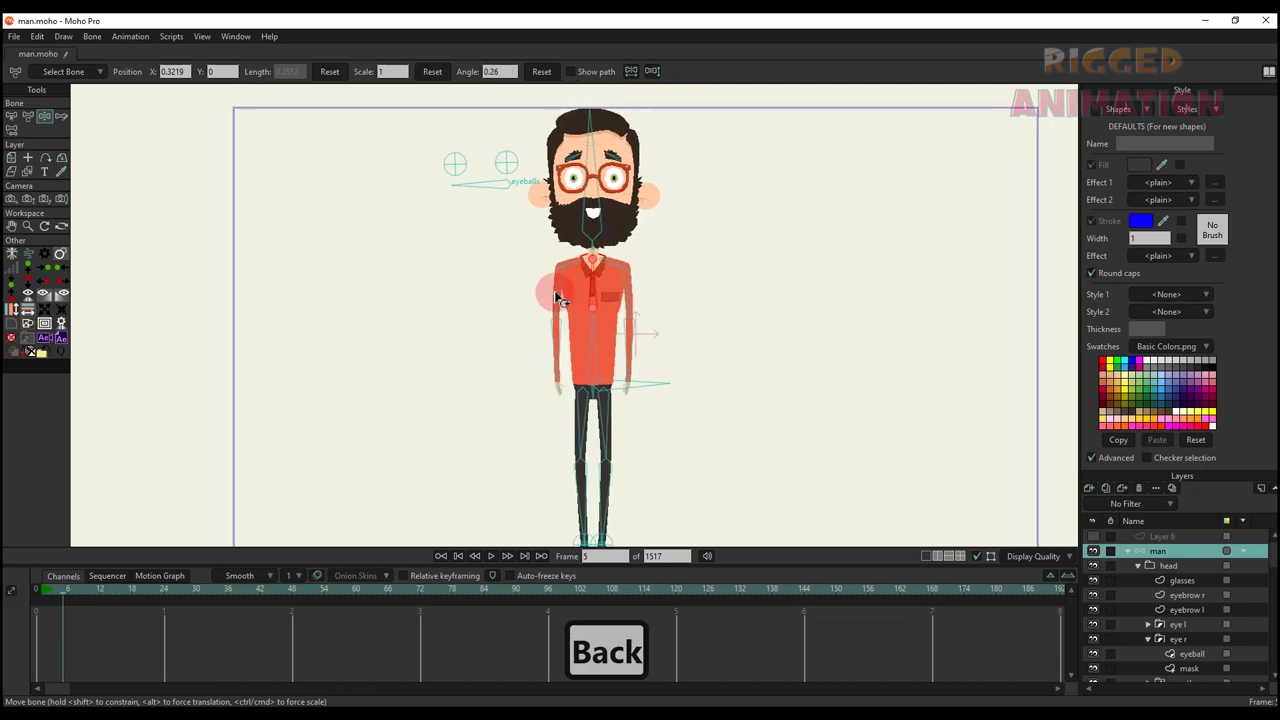
- Swing the left forearm and hand outward at frame 5 to test them, and delete the resulting keyframes
{"action": "scroll", "coordinate": [557, 300], "scroll_direction": "up", "scroll_amount": 3}
{"action": "left_click", "coordinate": [547, 350]}
{"action": "scroll", "coordinate": [546, 350], "scroll_direction": "up", "scroll_amount": 1}
{"action": "left_click_drag", "start_coordinate": [557, 362], "coordinate": [326, 330]}
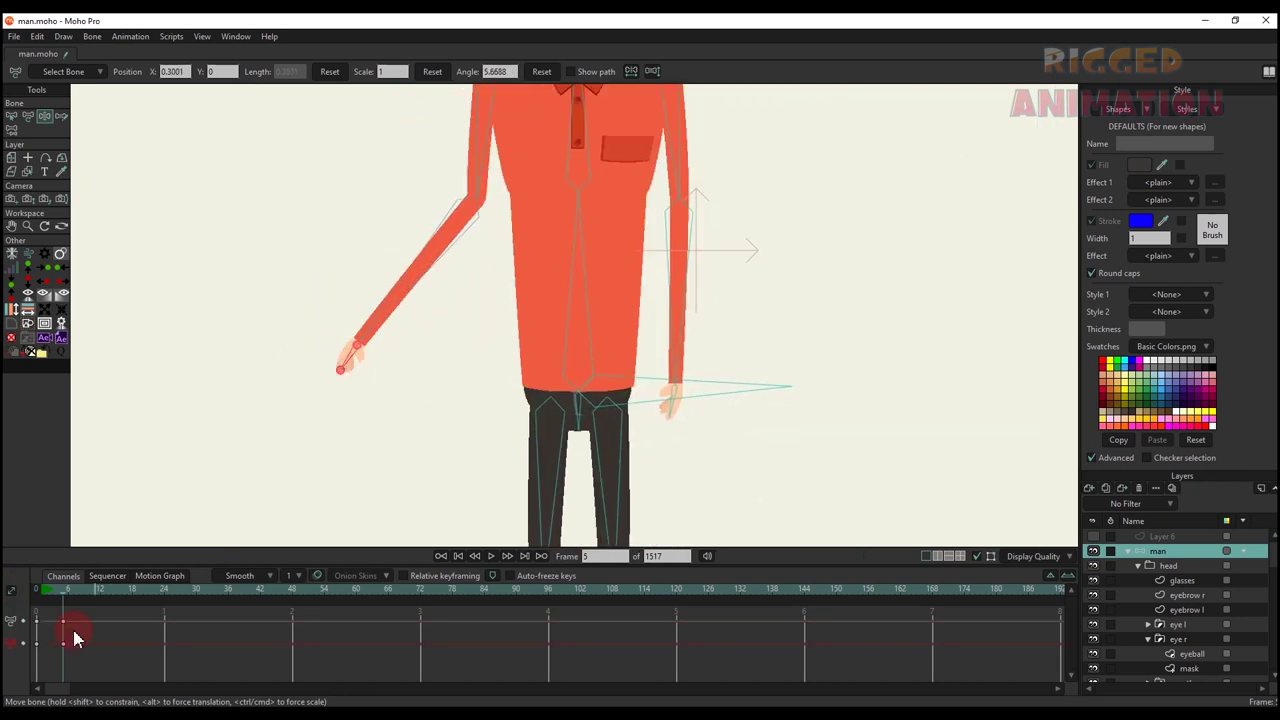
{"action": "key", "text": "BackSpace"}
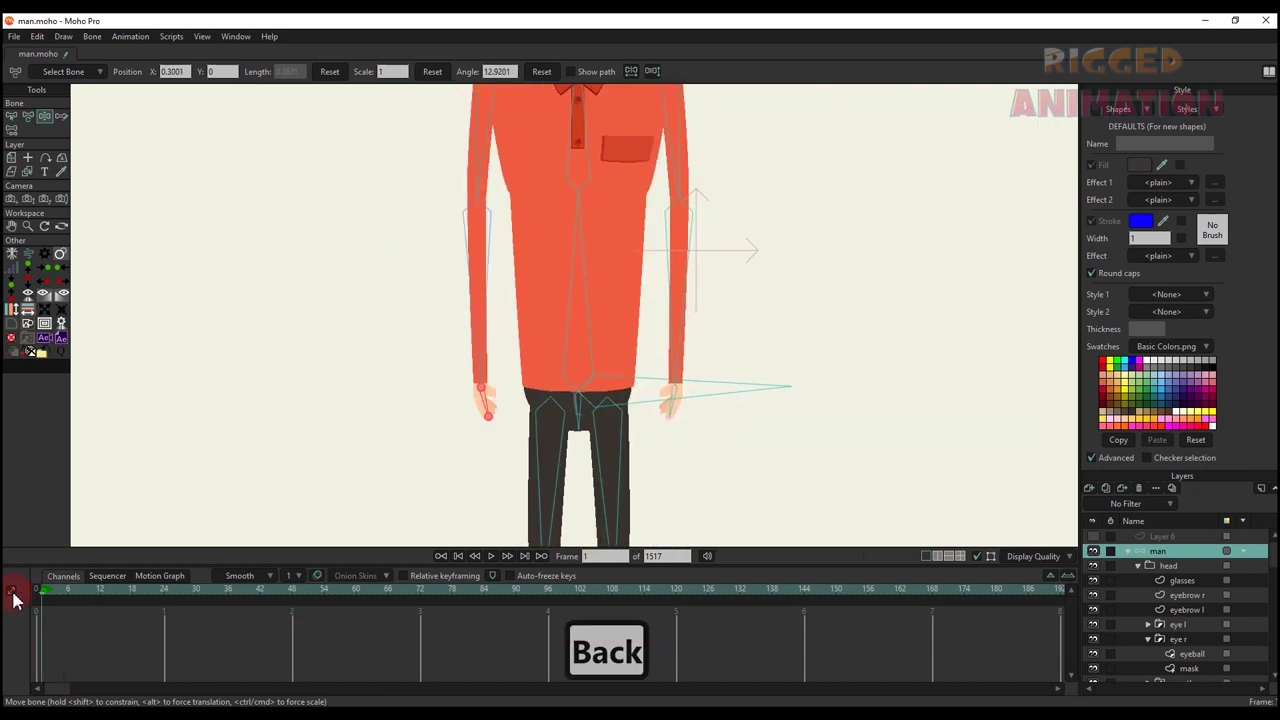
- Shorten the left hand bone at frame 0 and add a bone along the hand's longest finger
{"action": "scroll", "coordinate": [409, 406], "scroll_direction": "up", "scroll_amount": 4}
{"action": "left_click", "coordinate": [452, 398]}
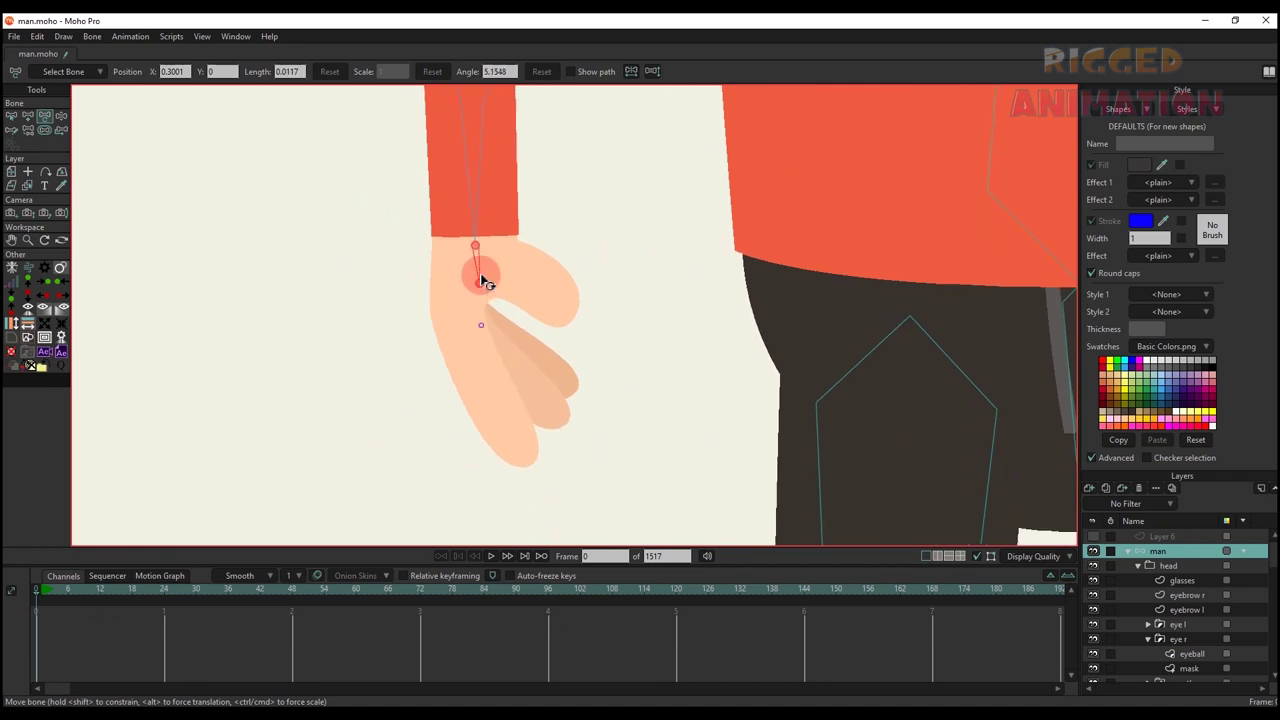
{"action": "key", "text": "a"}
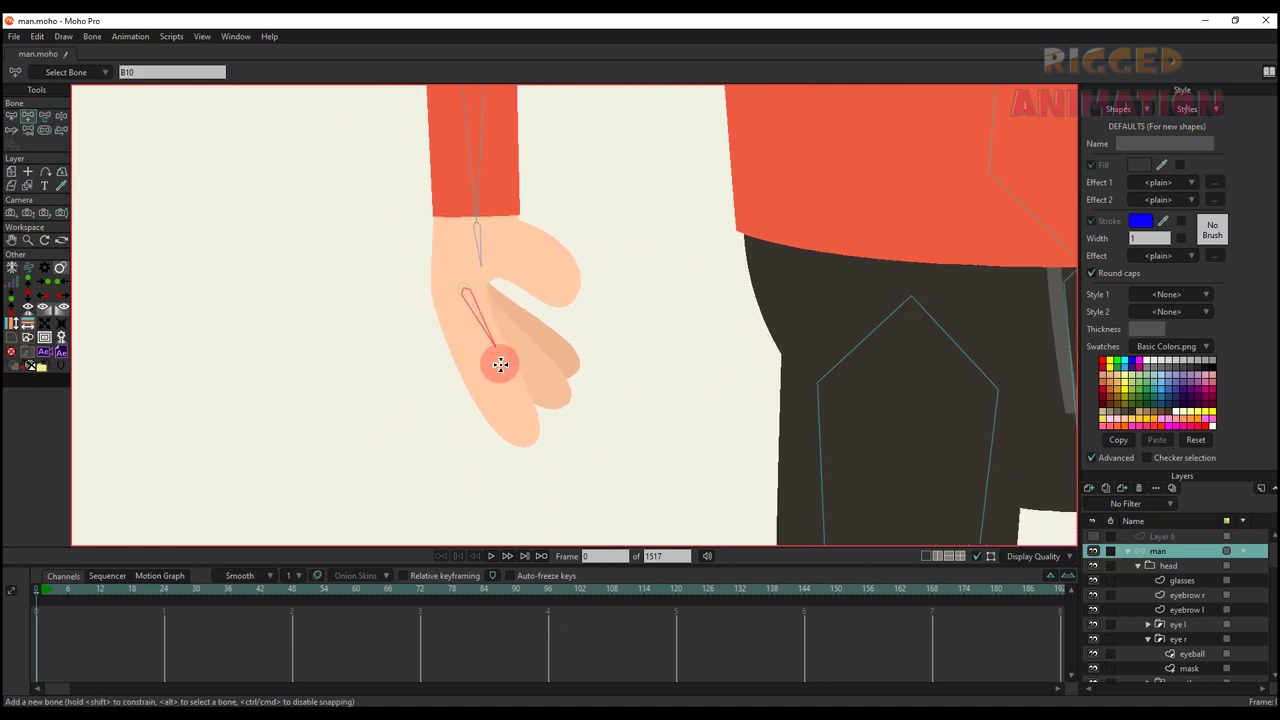
- Add a thumb bone to the left hand as a child of the hand bone
{"action": "key", "text": "b"}
{"action": "left_click", "coordinate": [482, 255]}
{"action": "key", "text": "a"}
{"action": "left_click_drag", "start_coordinate": [519, 251], "coordinate": [564, 278]}
- Add a bone to each of the two remaining fingers as children of the left hand bone
{"action": "key", "text": "b"}
{"action": "left_click", "coordinate": [480, 254]}
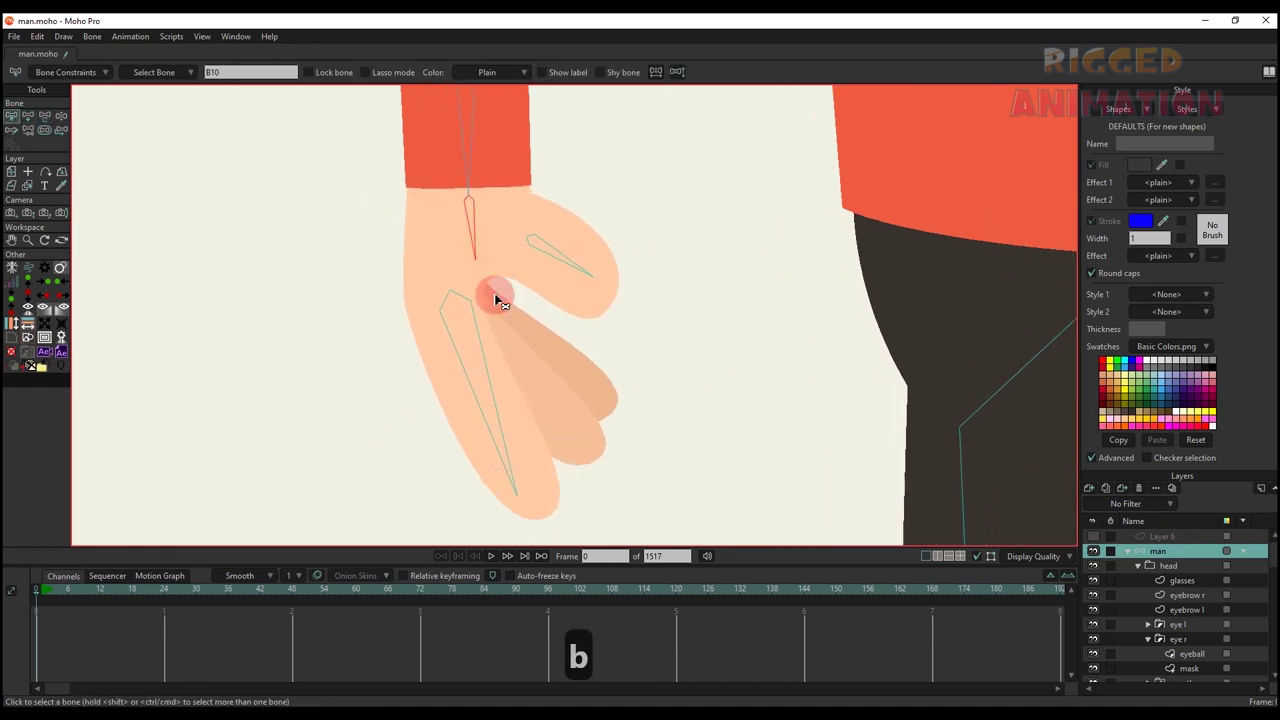
{"action": "key", "text": "a"}
{"action": "left_click_drag", "start_coordinate": [503, 338], "coordinate": [559, 421]}
{"action": "key", "text": "b"}
{"action": "key", "text": "a"}
- Reduce the bone strength of the left hand's thumb and finger bones to fit the fingers
{"action": "key", "text": "s"}
{"action": "scroll", "coordinate": [583, 360], "scroll_direction": "down", "scroll_amount": 3}
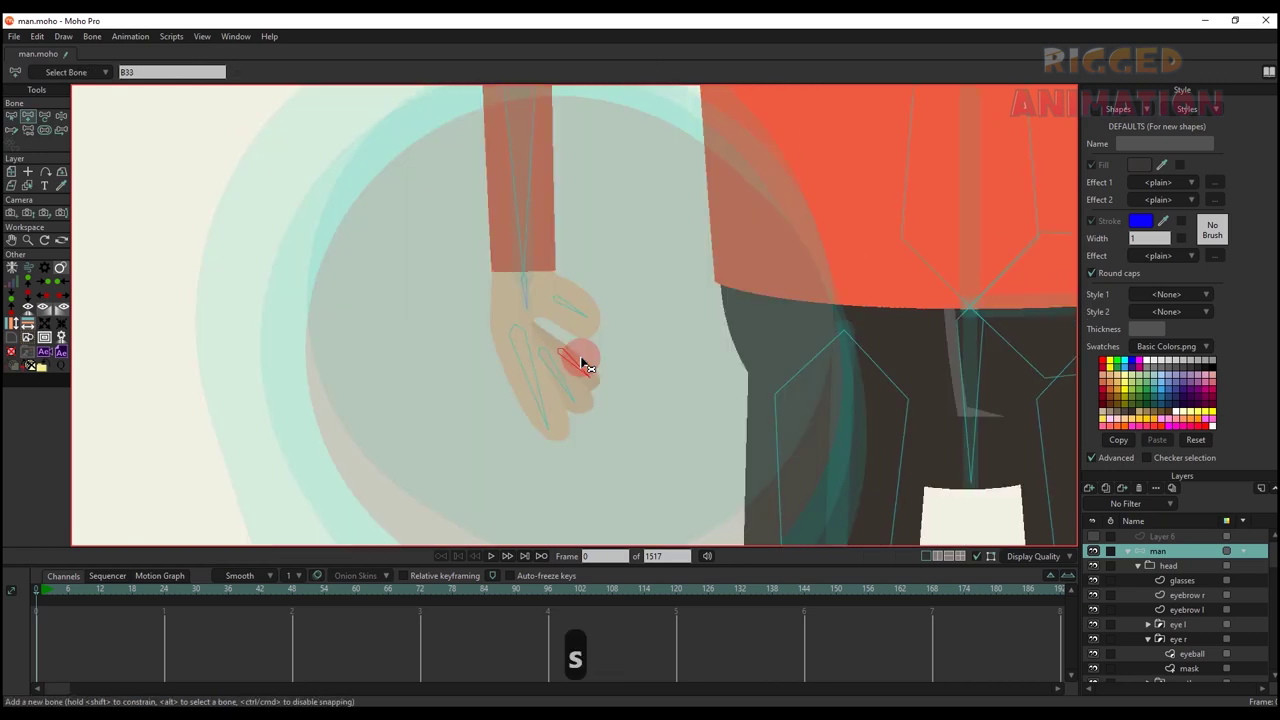
{"action": "key", "text": "b"}
{"action": "scroll", "coordinate": [560, 335], "scroll_direction": "up", "scroll_amount": 5}
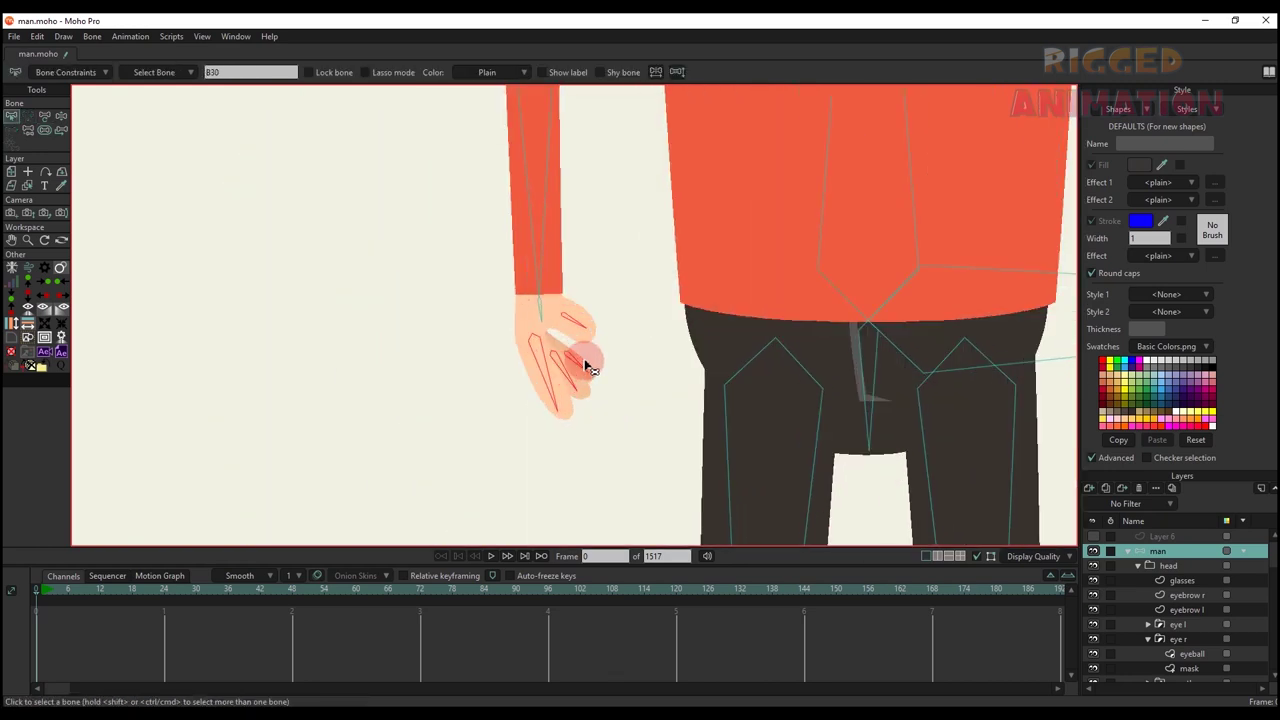
{"action": "key", "text": "s"}
- Shorten the longest finger's bone and add a fingertip bone from its end
{"action": "key", "text": "t"}
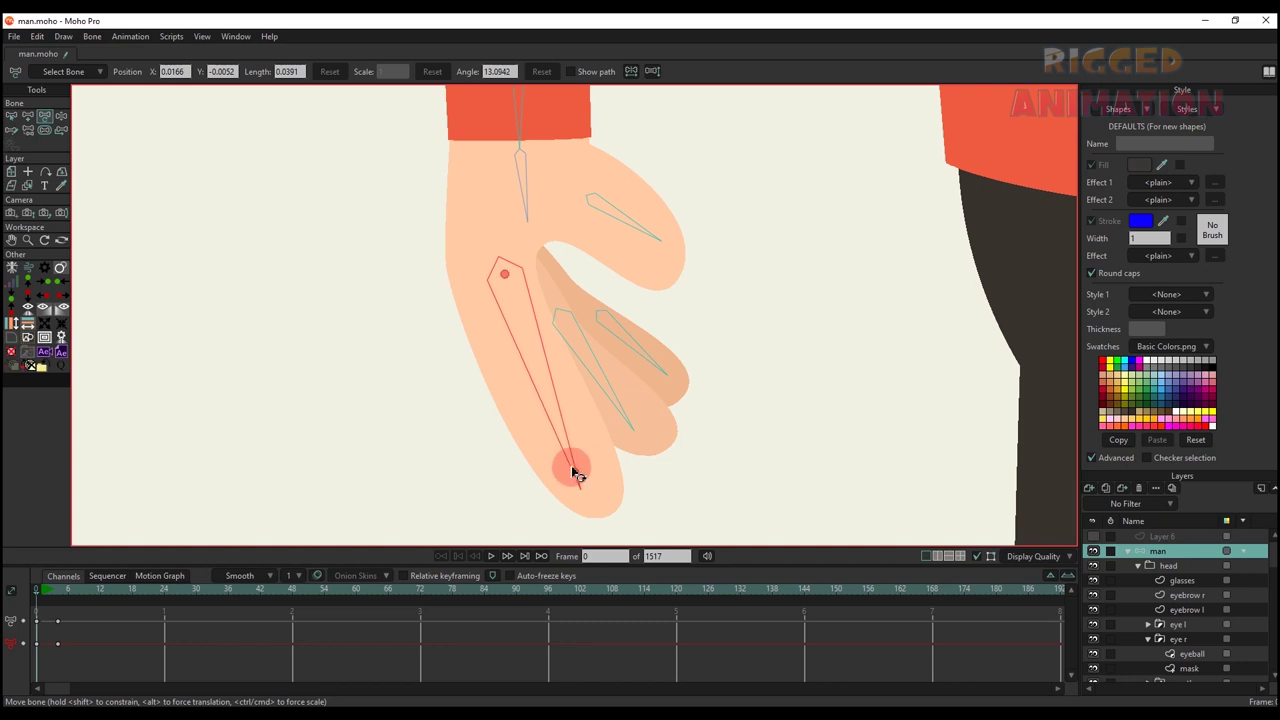
{"action": "key", "text": "a"}
{"action": "left_click_drag", "start_coordinate": [540, 393], "coordinate": [600, 505]}
- Move the middle finger's bone up to the knuckle and add a fingertip bone from its end
{"action": "key", "text": "t"}
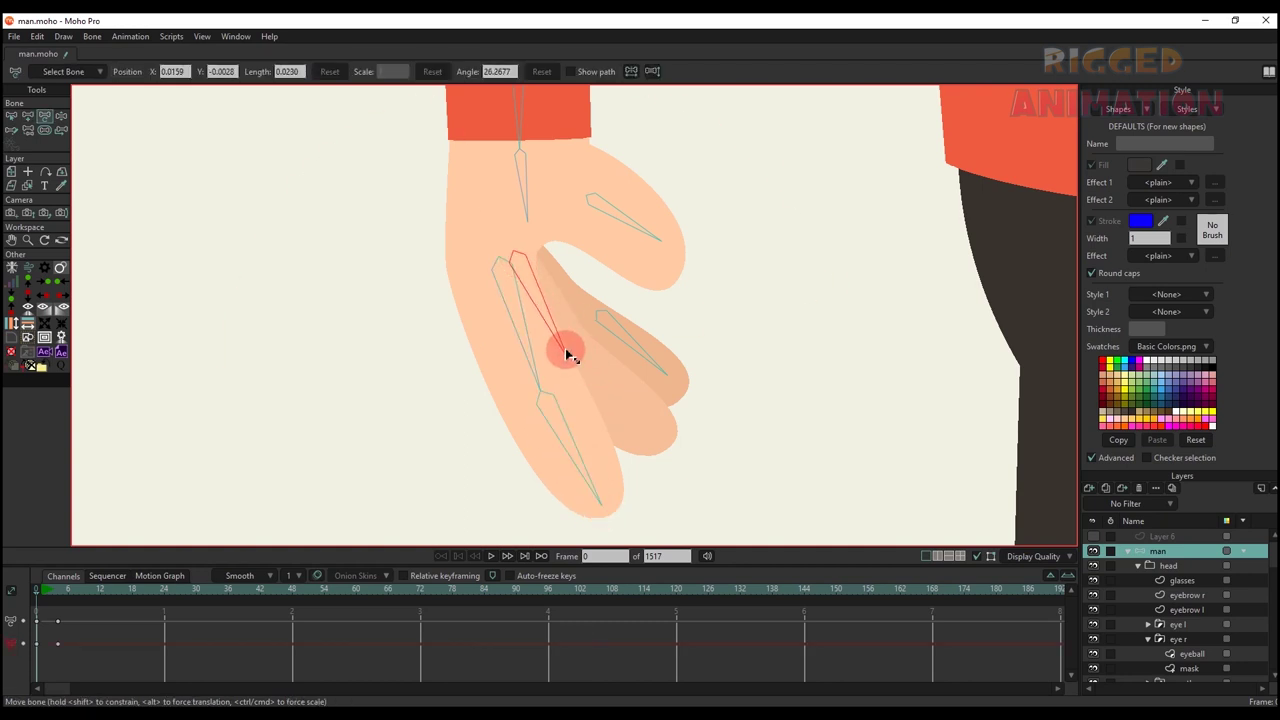
{"action": "left_click_drag", "start_coordinate": [565, 349], "coordinate": [568, 359]}
{"action": "key", "text": "a"}
{"action": "left_click_drag", "start_coordinate": [568, 360], "coordinate": [657, 441]}
- Move the shortest finger's bone up to the knuckle and add a fingertip bone from its end
{"action": "key", "text": "b"}
{"action": "key", "text": "t"}
{"action": "left_click_drag", "start_coordinate": [601, 313], "coordinate": [534, 256]}
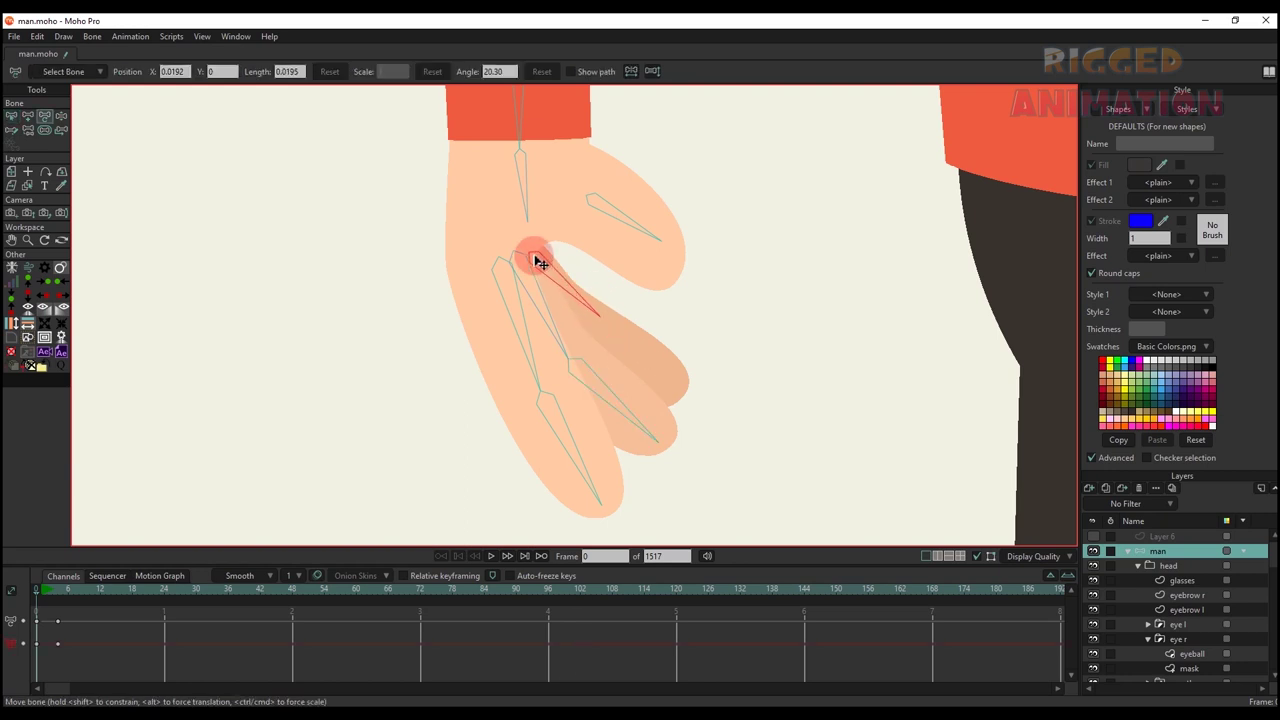
{"action": "key", "text": "a"}
{"action": "left_click_drag", "start_coordinate": [600, 333], "coordinate": [676, 382]}
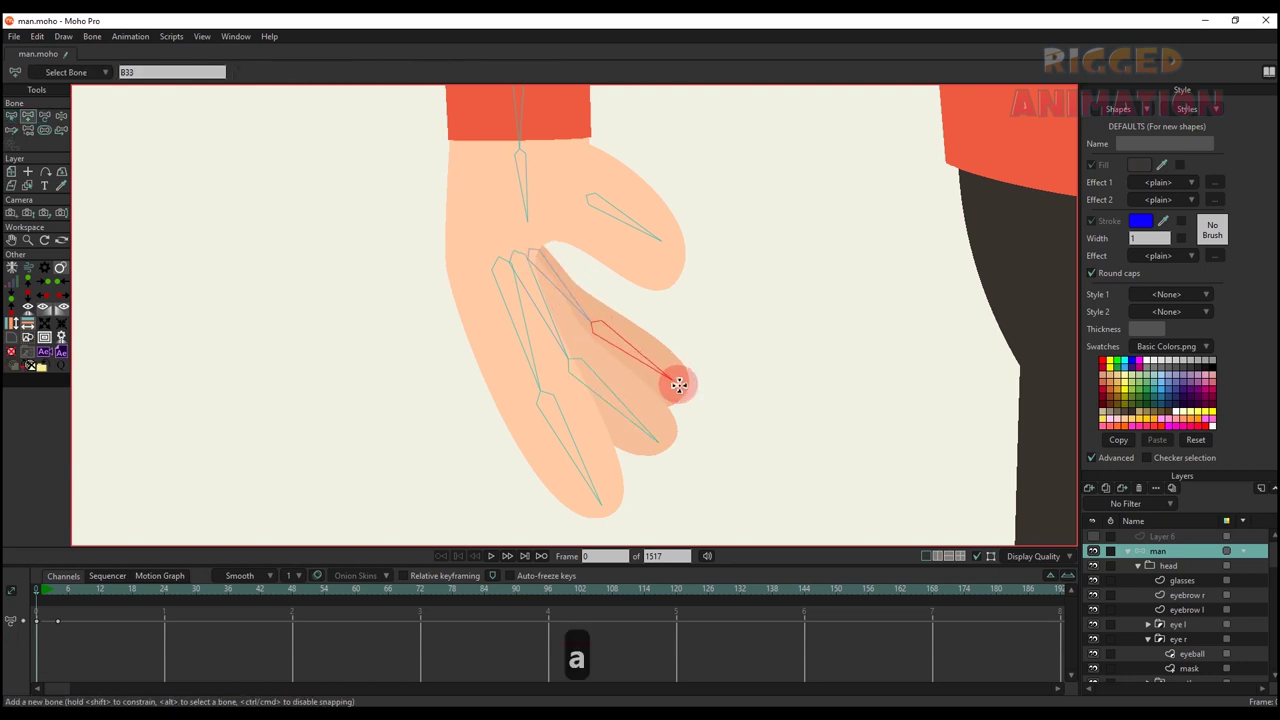
- Reduce the bone strength of the three fingertip bones to fit the fingers, using about 0.0066 for the shortest finger's tip
{"action": "key", "text": "p"}
{"action": "key", "text": "s"}
{"action": "left_click_drag", "start_coordinate": [550, 401], "coordinate": [540, 405]}
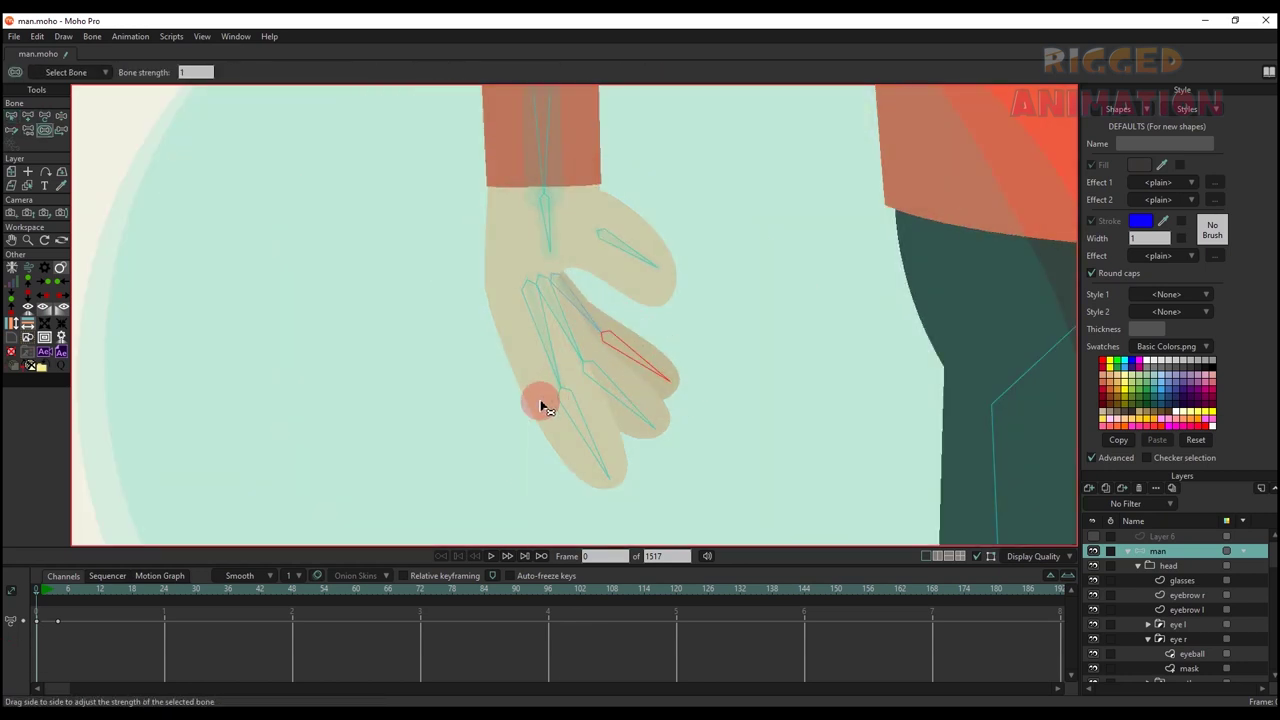
{"action": "key", "text": "b"}
{"action": "left_click", "coordinate": [615, 405]}
{"action": "left_click", "coordinate": [586, 434], "text": "shift"}
{"action": "key", "text": "s"}
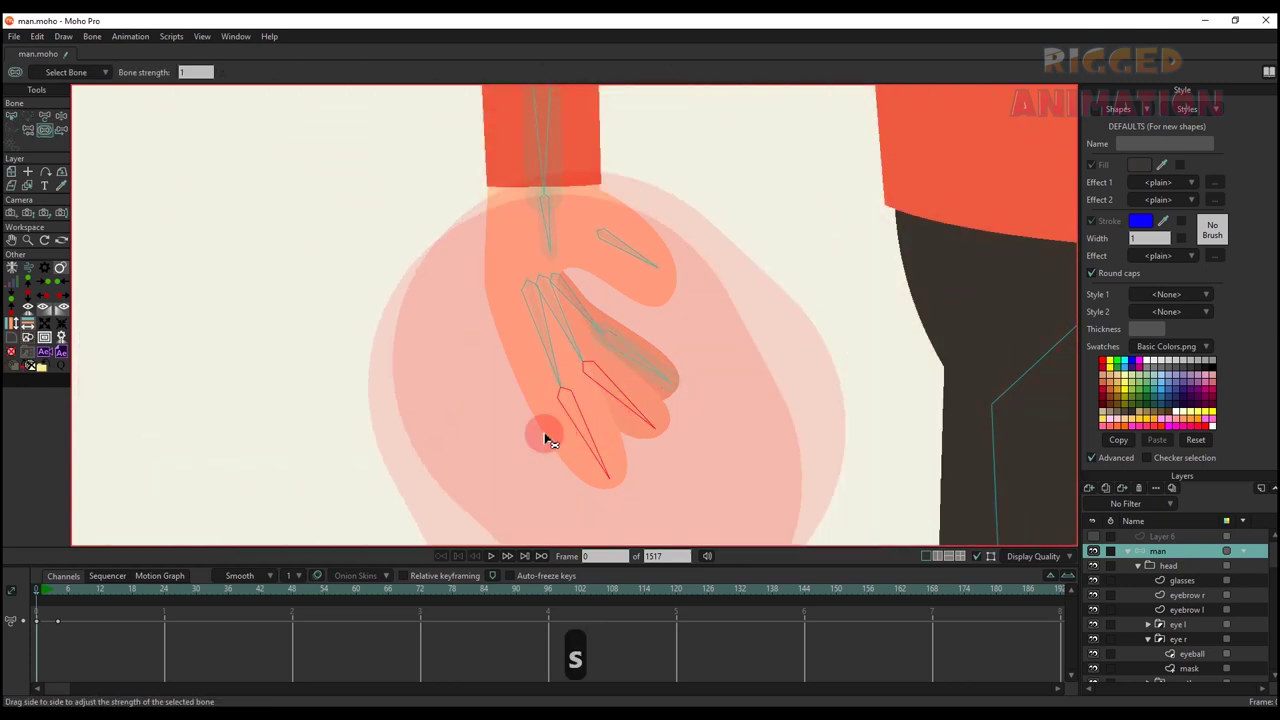
{"action": "scroll", "coordinate": [645, 365], "scroll_direction": "up", "scroll_amount": 2}
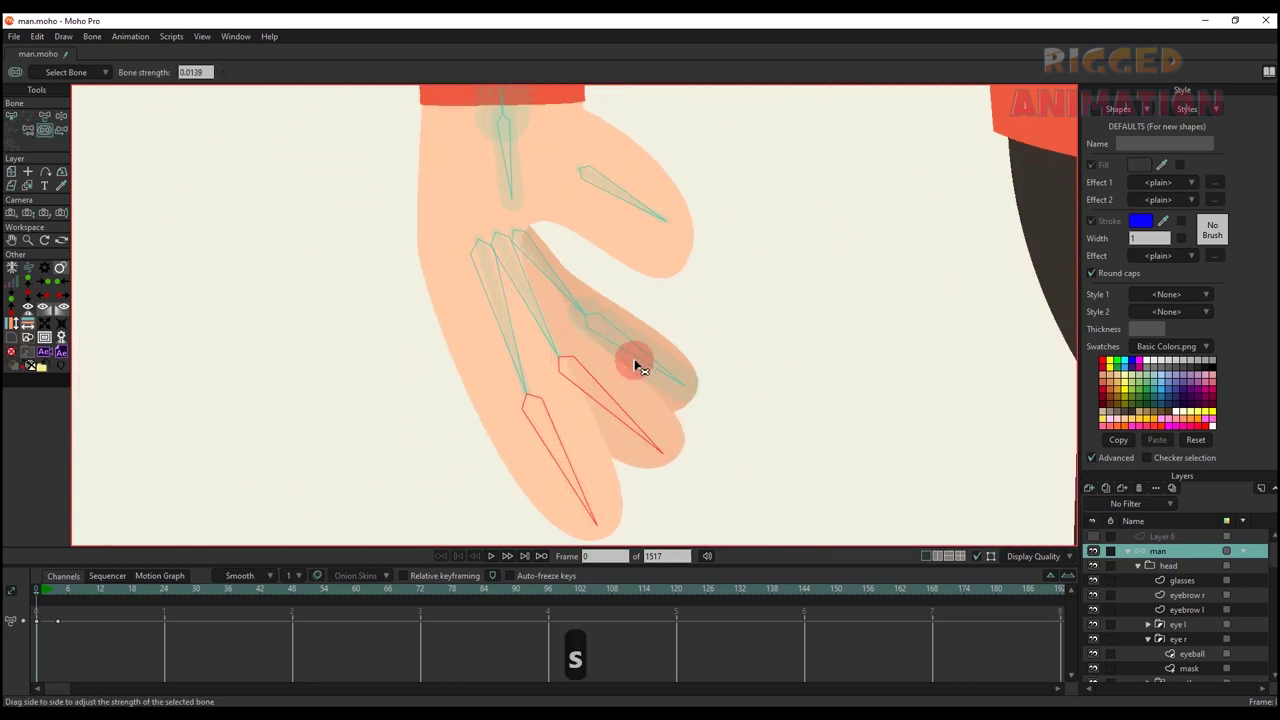
{"action": "key", "text": "b"}
{"action": "left_click", "coordinate": [645, 366]}
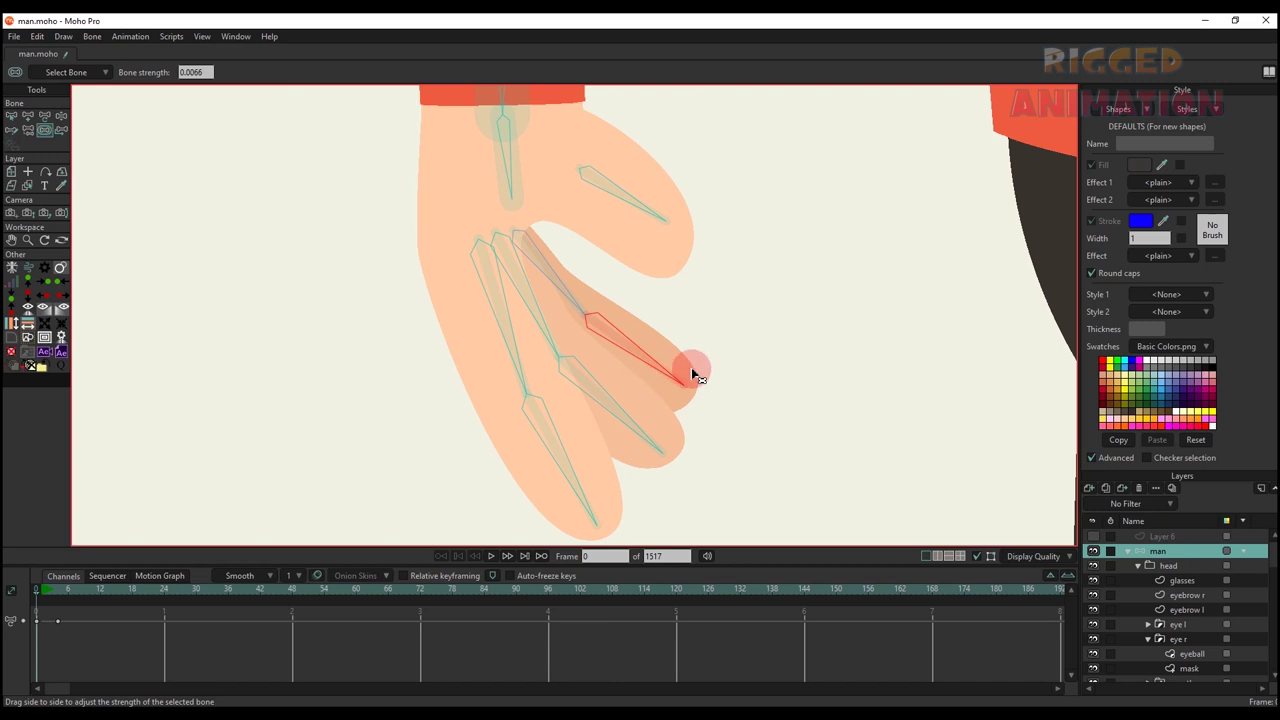
- Bind the longest finger's tip points in hand l's Layer 3 to its fingertip bone
{"action": "left_click", "coordinate": [566, 460], "text": "ctrl+alt"}
{"action": "key", "text": "b"}
{"action": "key", "text": "i"}
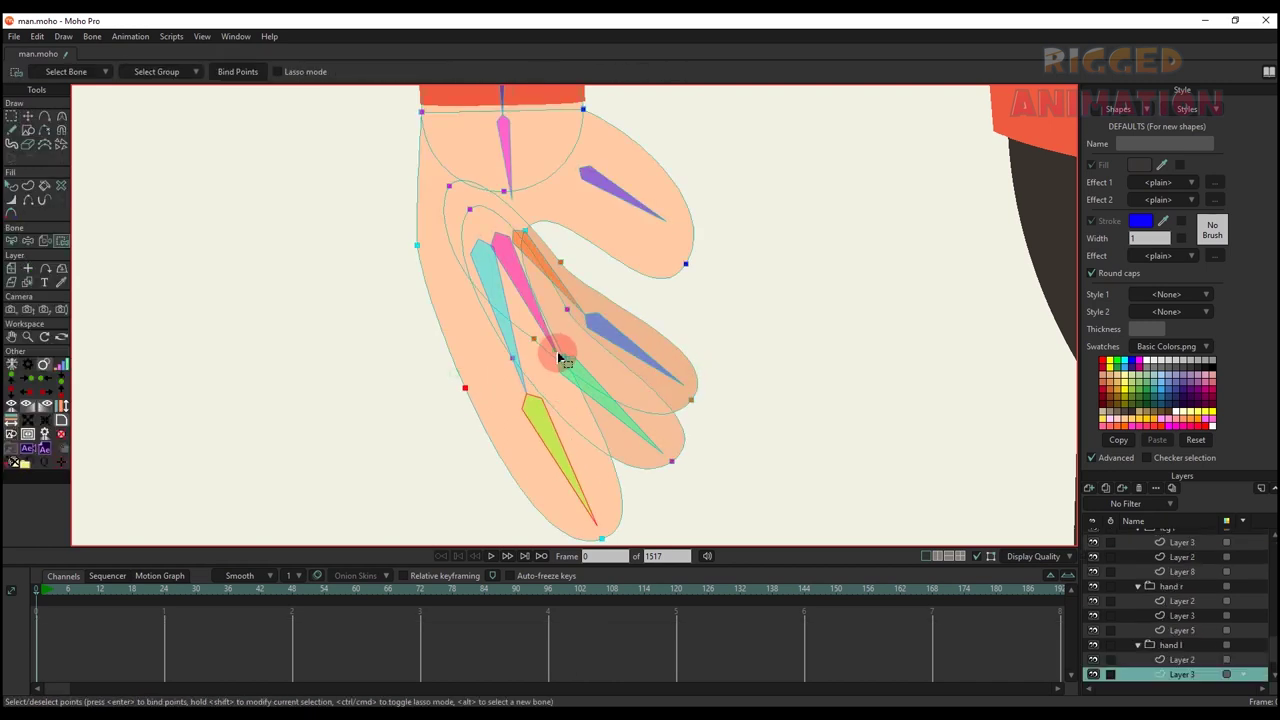
- Bind the tip points of the middle and longest fingers in hand l's Layer 3 to their own fingertip bones
{"action": "key", "text": "b"}
{"action": "left_click", "coordinate": [600, 394]}
{"action": "key", "text": "i"}
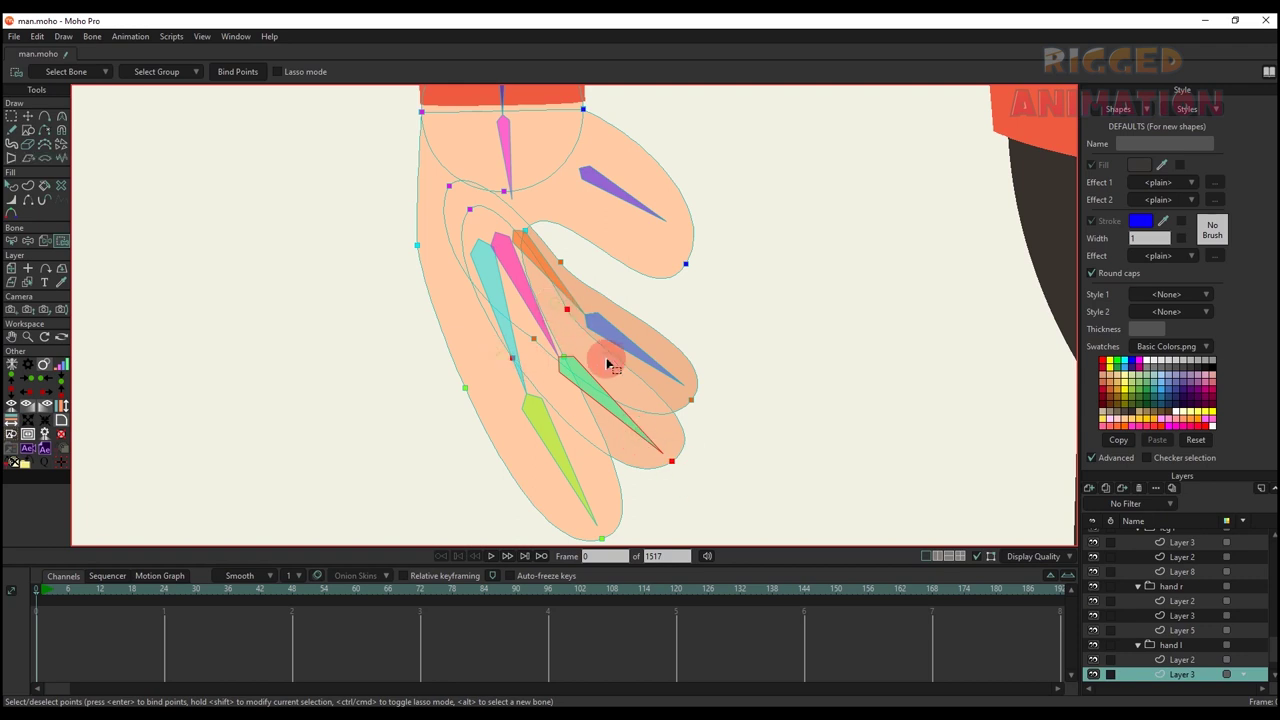
{"action": "scroll", "coordinate": [560, 414], "scroll_direction": "down", "scroll_amount": 2}
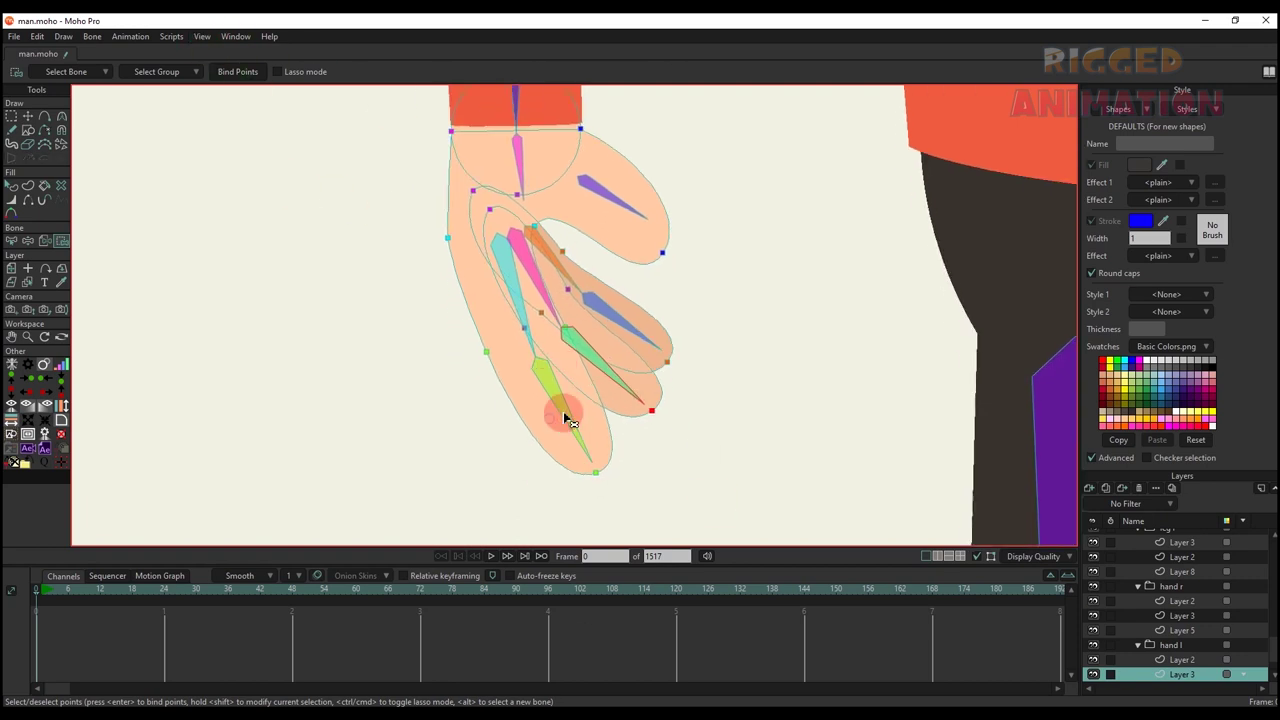
{"action": "key", "text": "b"}
{"action": "left_click", "coordinate": [586, 443]}
{"action": "key", "text": "i"}
{"action": "left_click_drag", "start_coordinate": [572, 452], "coordinate": [648, 522]}
{"action": "left_click", "coordinate": [238, 74]}
- Bind the longest finger's base and knuckle points in Layer 3 to its base bone
{"action": "scroll", "coordinate": [510, 310], "scroll_direction": "up", "scroll_amount": 3}
{"action": "key", "text": "b"}
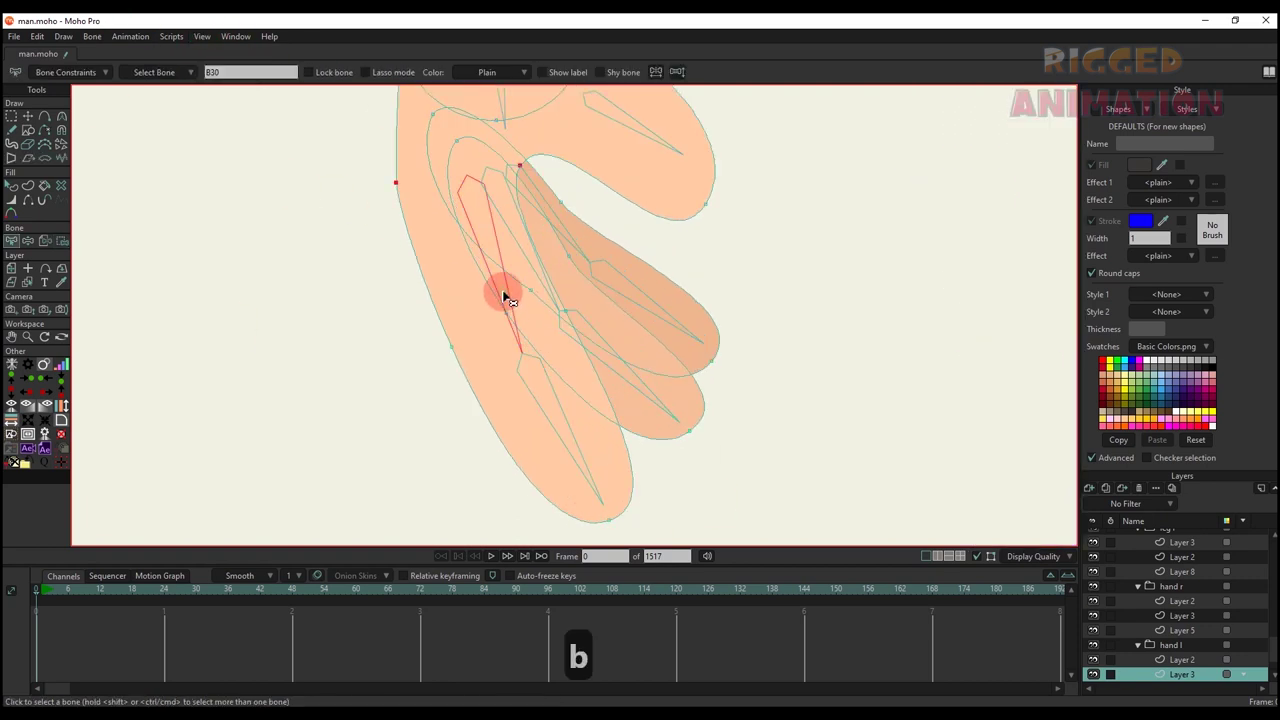
{"action": "left_click", "coordinate": [566, 342]}
{"action": "key", "text": "i"}
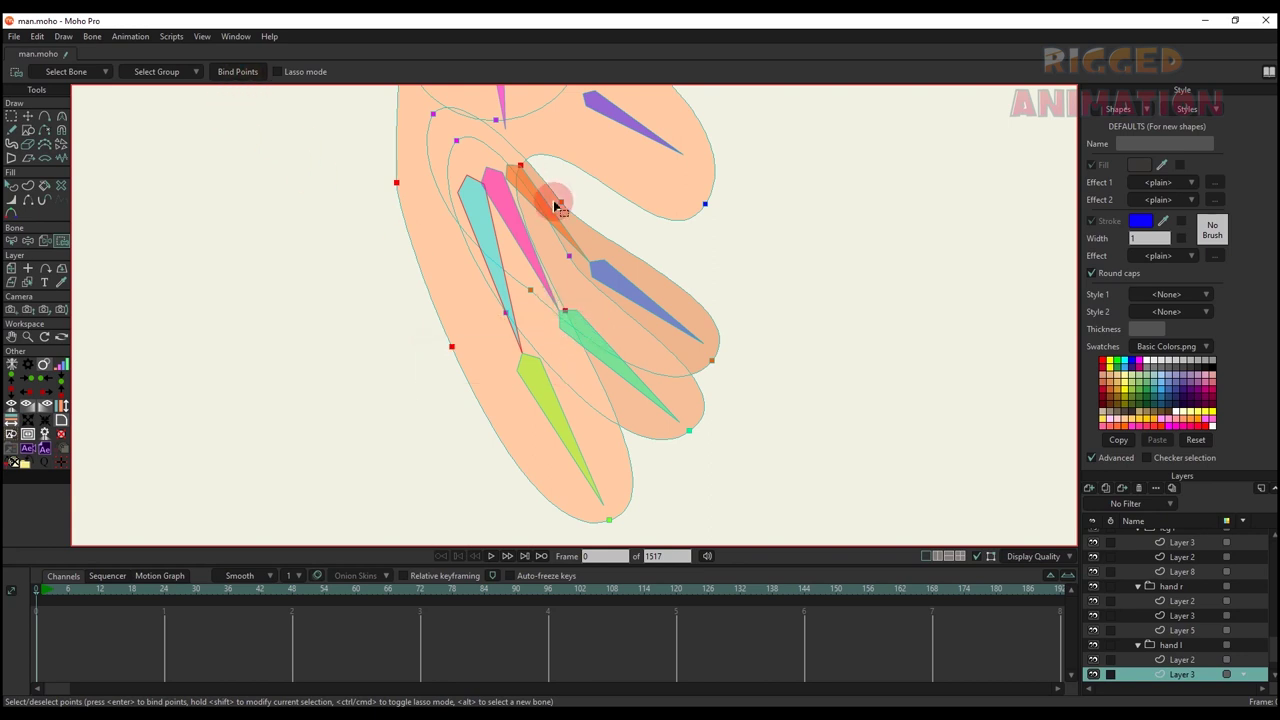
{"action": "scroll", "coordinate": [550, 215], "scroll_direction": "down", "scroll_amount": 4}
{"action": "scroll", "coordinate": [452, 270], "scroll_direction": "up", "scroll_amount": 3}
{"action": "scroll", "coordinate": [534, 323], "scroll_direction": "down", "scroll_amount": 1}
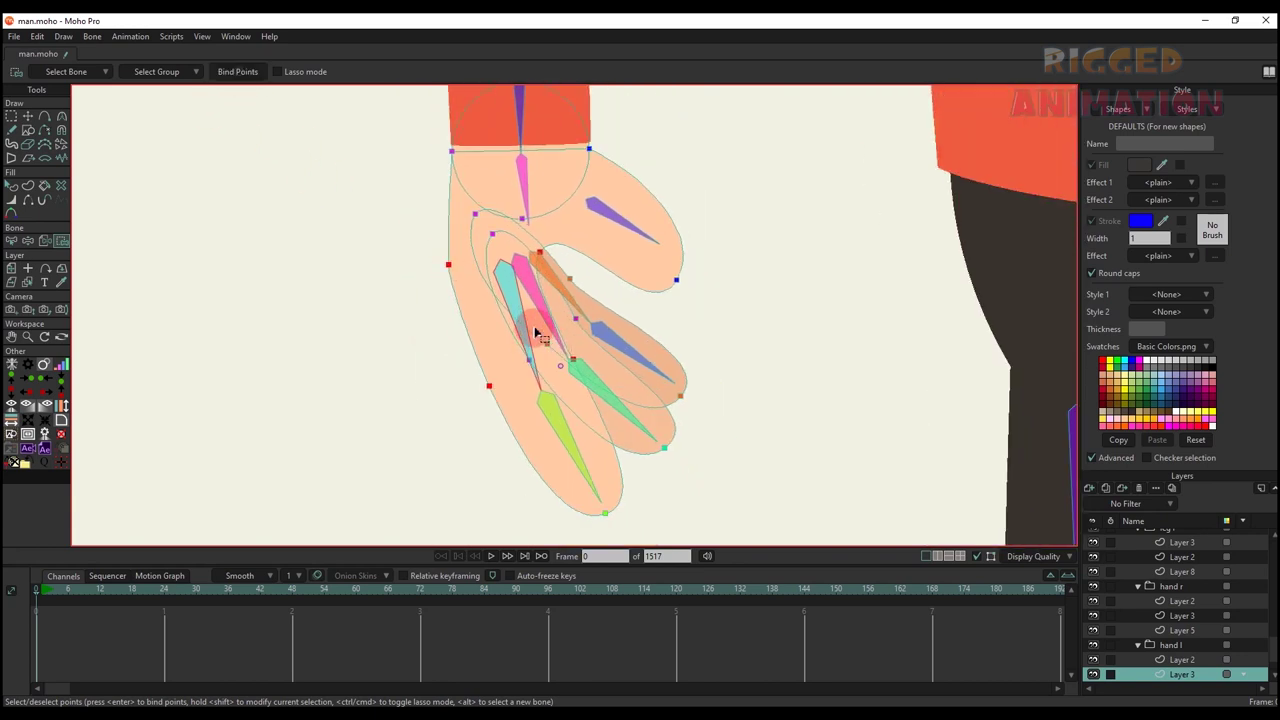
- Bind the middle finger's tip point to its fingertip bone and its lower points to its base bone
{"action": "key", "text": "b"}
{"action": "left_click", "coordinate": [600, 386]}
{"action": "key", "text": "i"}
{"action": "left_click", "coordinate": [627, 416]}
{"action": "scroll", "coordinate": [529, 323], "scroll_direction": "up", "scroll_amount": 2}
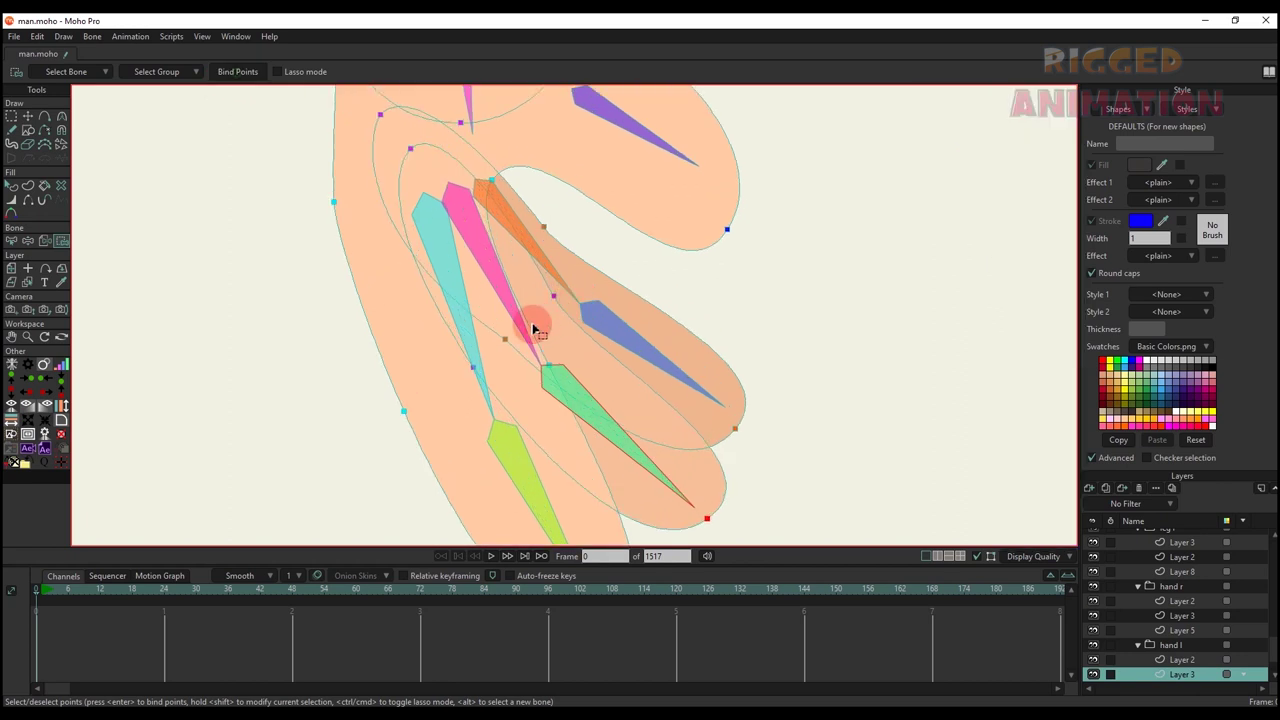
{"action": "key", "text": "b"}
{"action": "left_click", "coordinate": [503, 297]}
{"action": "scroll", "coordinate": [486, 269], "scroll_direction": "down", "scroll_amount": 2}
{"action": "key", "text": "i"}
{"action": "left_click", "coordinate": [545, 304]}
- Bind the shortest finger's tip point to its fingertip bone and its lower points to its base bone
{"action": "key", "text": "b"}
{"action": "left_click", "coordinate": [645, 378]}
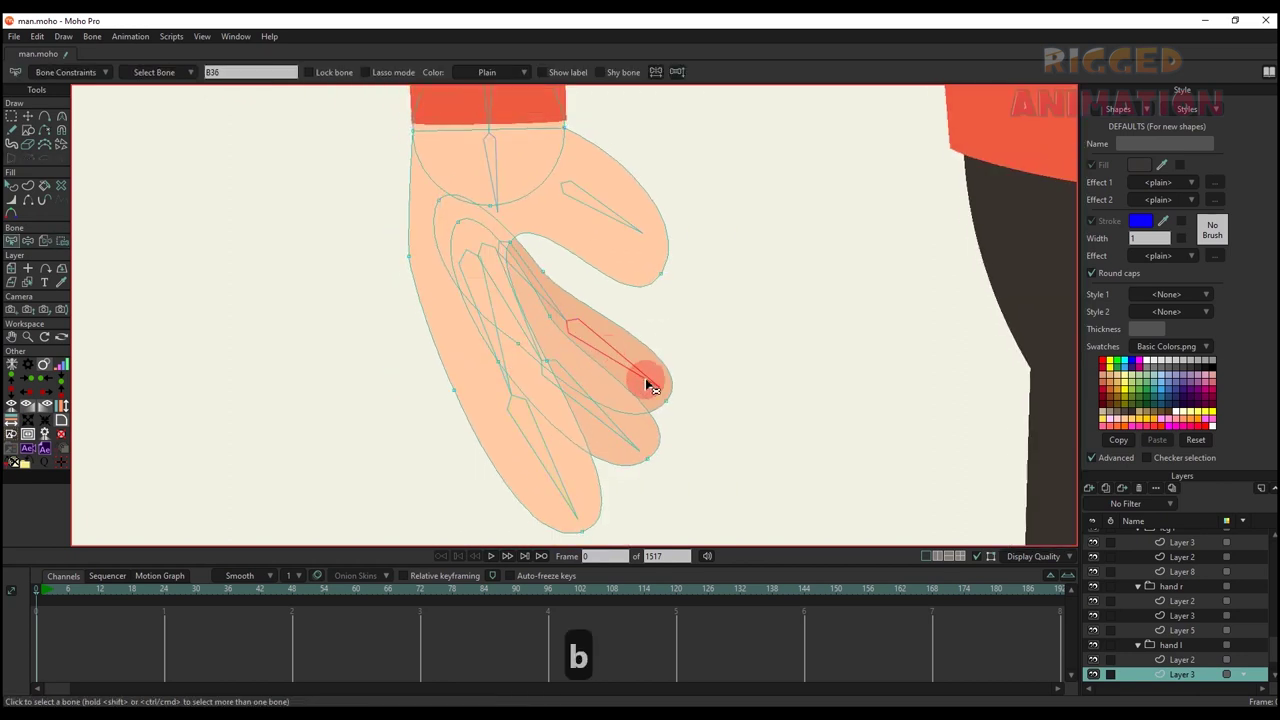
{"action": "key", "text": "i"}
{"action": "key", "text": "b"}
{"action": "left_click", "coordinate": [543, 291]}
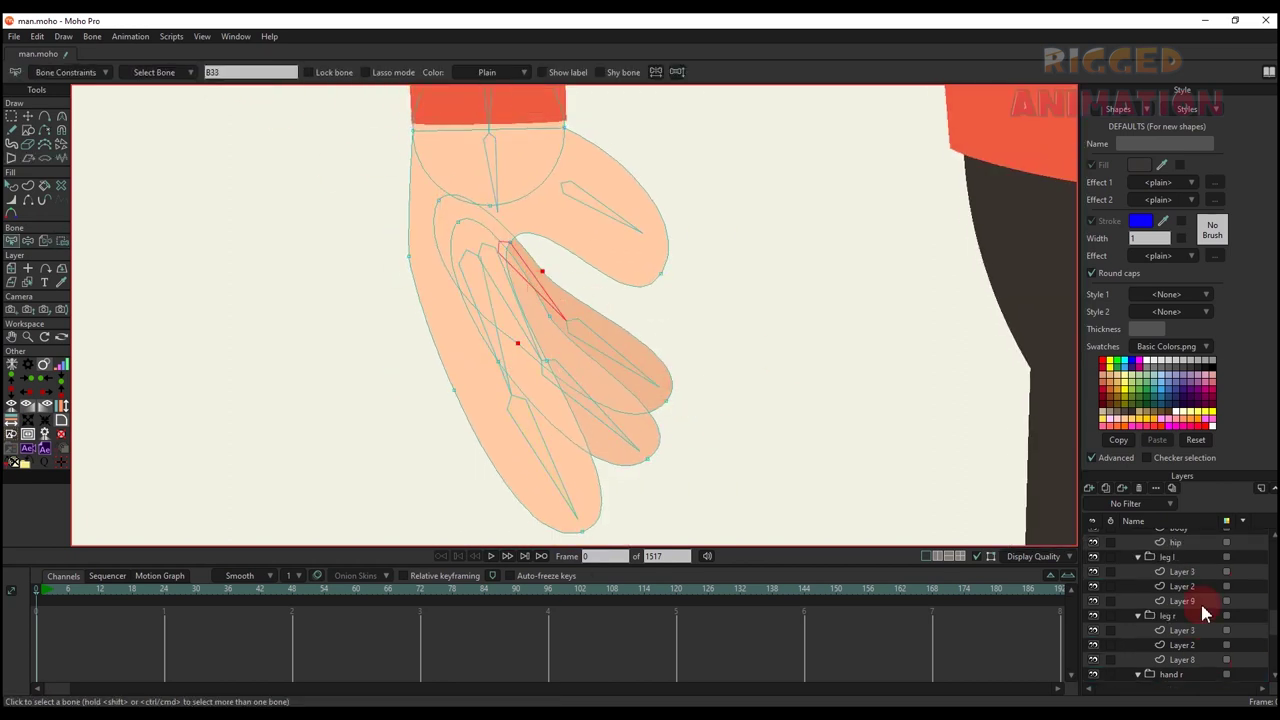
- Test-bend the finger bones on the man layer a few frames in and delete the test keyframes
{"action": "scroll", "coordinate": [1170, 549], "scroll_direction": "up", "scroll_amount": 10}
{"action": "left_click", "coordinate": [1162, 550]}
{"action": "left_click", "coordinate": [57, 589]}
{"action": "scroll", "coordinate": [412, 408], "scroll_direction": "down", "scroll_amount": 2}
{"action": "key", "text": "t"}
{"action": "left_click_drag", "start_coordinate": [463, 452], "coordinate": [422, 443]}
{"action": "left_click_drag", "start_coordinate": [507, 440], "coordinate": [549, 368]}
{"action": "key", "text": "BackSpace"}
- Shift the root of the shortest finger's base bone slightly toward the thumb at frame 0
{"action": "left_click", "coordinate": [40, 597]}
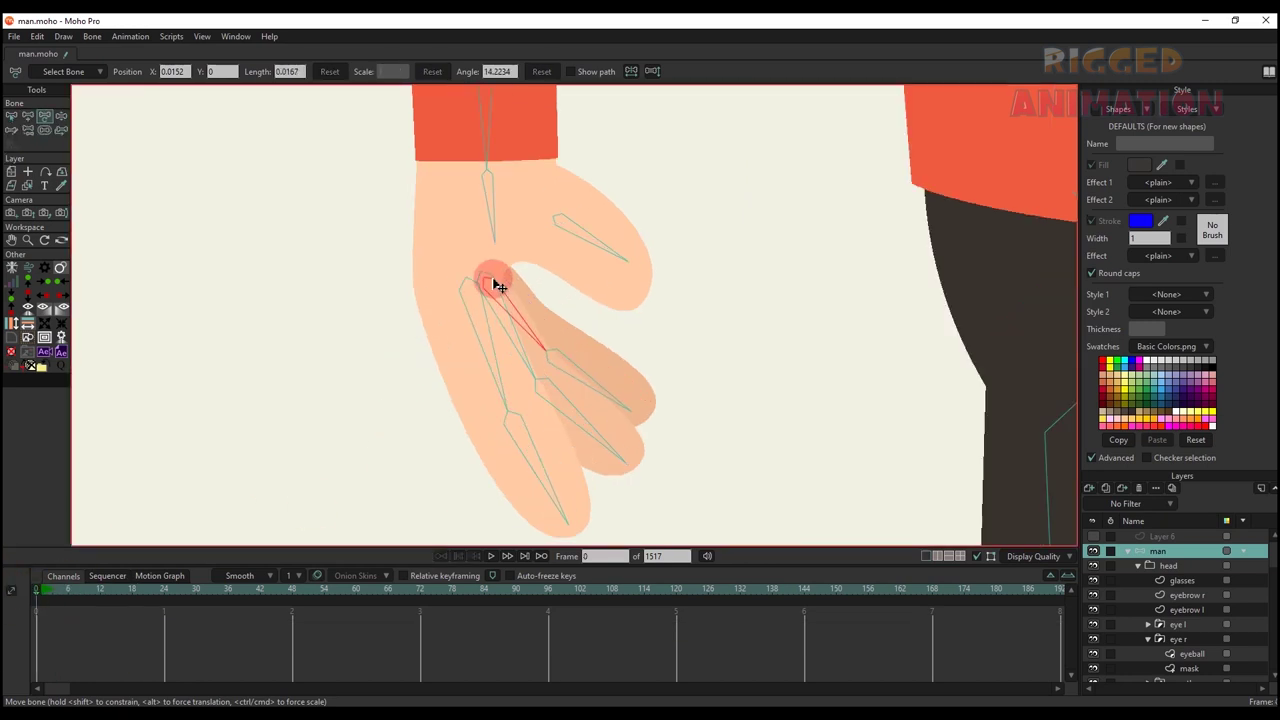
{"action": "left_click_drag", "start_coordinate": [493, 280], "coordinate": [502, 279]}
{"action": "scroll", "coordinate": [502, 279], "scroll_direction": "up", "scroll_amount": 4}
{"action": "scroll", "coordinate": [565, 360], "scroll_direction": "down", "scroll_amount": 1}
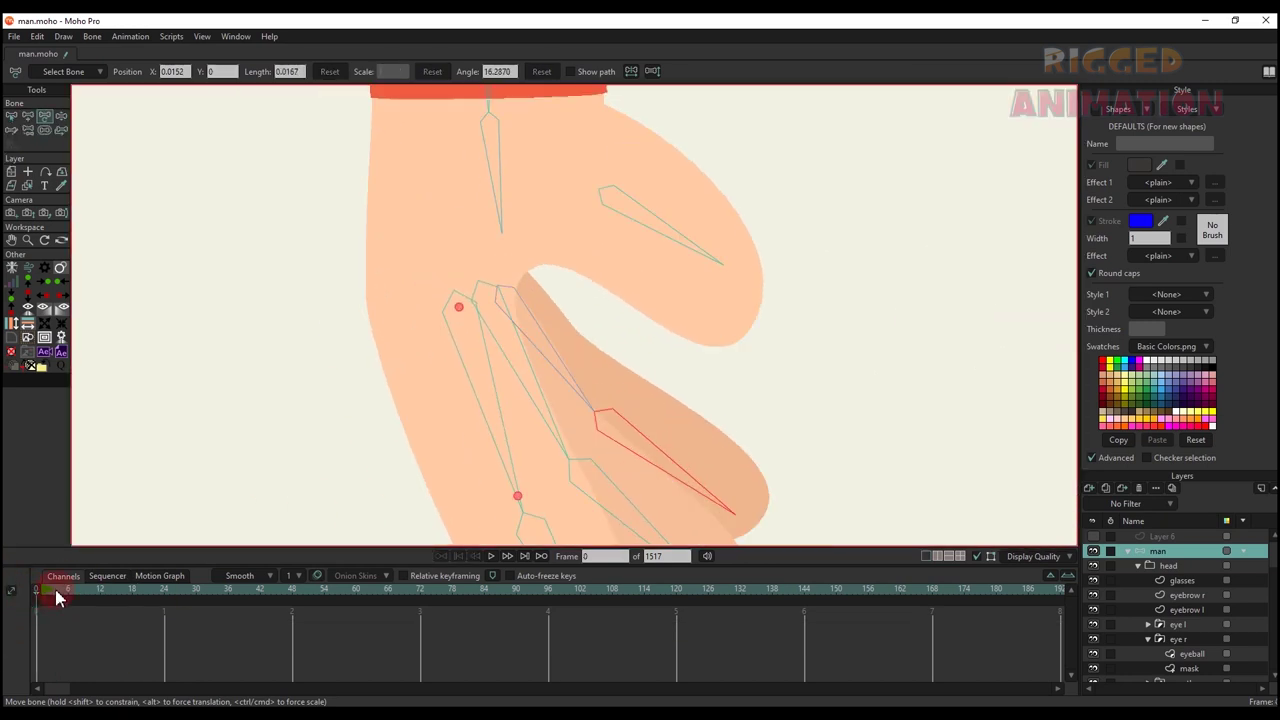
- Test-bend the three fingers at frame 5 and delete the test keyframes
{"action": "left_click", "coordinate": [61, 596]}
{"action": "scroll", "coordinate": [388, 320], "scroll_direction": "down", "scroll_amount": 4}
{"action": "scroll", "coordinate": [417, 340], "scroll_direction": "up", "scroll_amount": 2}
{"action": "key", "text": "t"}
{"action": "mouse_move", "coordinate": [430, 350]}
{"action": "left_mouse_down"}
{"action": "mouse_move", "coordinate": [412, 354]}
{"action": "mouse_move", "coordinate": [446, 351]}
{"action": "left_mouse_up"}
{"action": "left_click_drag", "start_coordinate": [485, 343], "coordinate": [493, 335]}
{"action": "left_click_drag", "start_coordinate": [570, 391], "coordinate": [560, 408]}
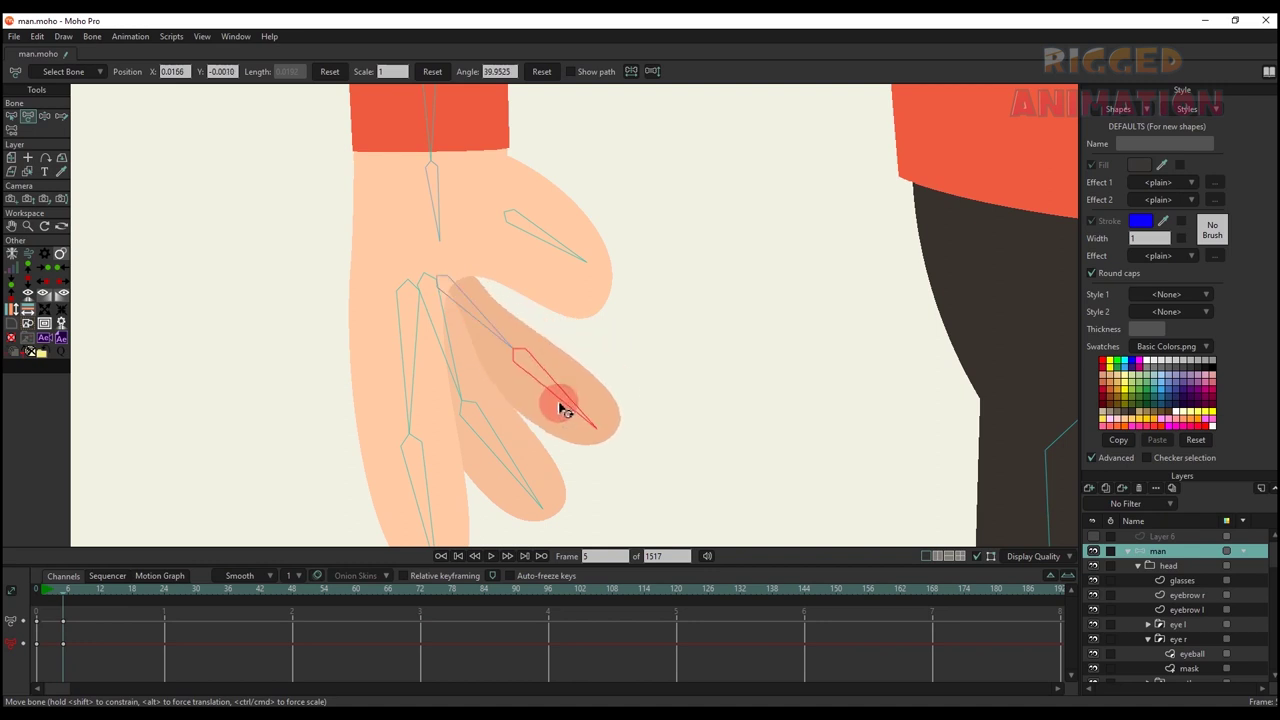
{"action": "scroll", "coordinate": [556, 365], "scroll_direction": "down", "scroll_amount": 4}
{"action": "left_click_drag", "start_coordinate": [560, 308], "coordinate": [563, 294]}
{"action": "scroll", "coordinate": [520, 340], "scroll_direction": "down", "scroll_amount": 2}
{"action": "scroll", "coordinate": [515, 353], "scroll_direction": "up", "scroll_amount": 3}
{"action": "left_click_drag", "start_coordinate": [508, 421], "coordinate": [524, 418]}
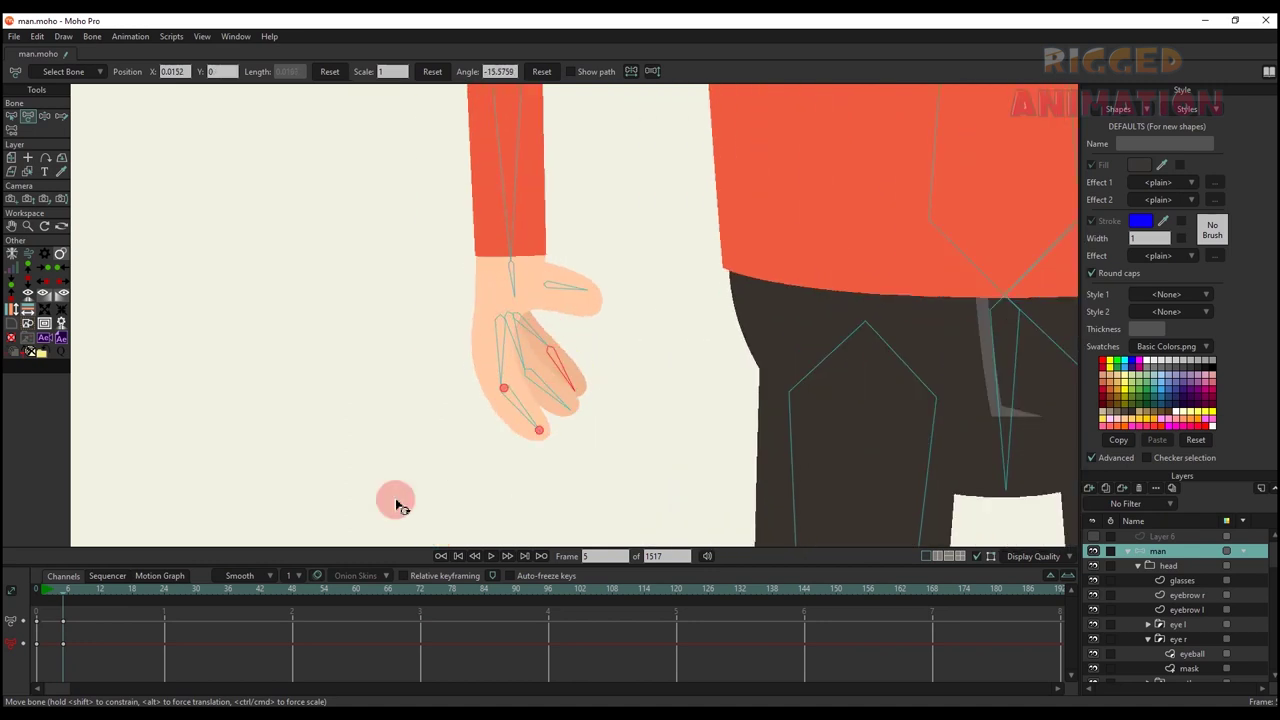
{"action": "left_click_drag", "start_coordinate": [162, 646], "coordinate": [46, 612]}
{"action": "key", "text": "BackSpace"}
- Curl the fingers toward the thumb and swing the thumb bone inward at frame 5 to test the deformation
{"action": "scroll", "coordinate": [557, 367], "scroll_direction": "up", "scroll_amount": 3}
{"action": "left_click_drag", "start_coordinate": [471, 485], "coordinate": [574, 407]}
{"action": "left_click_drag", "start_coordinate": [566, 384], "coordinate": [583, 359]}
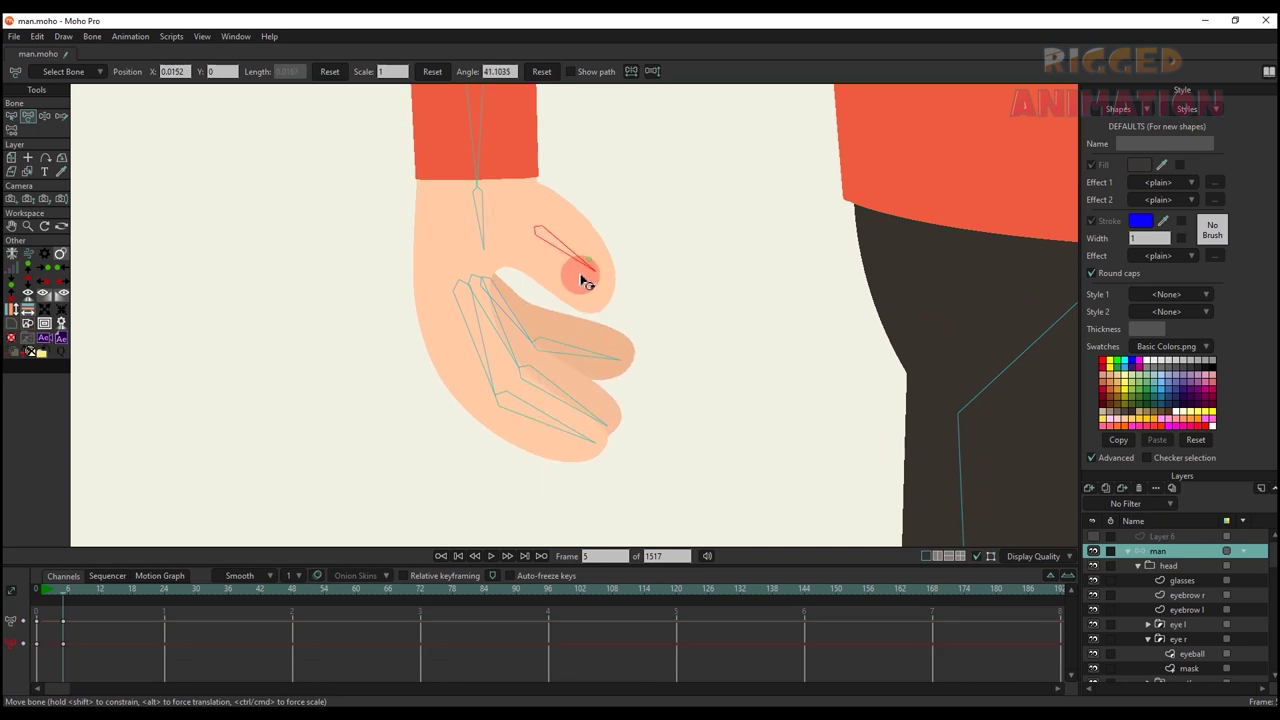
{"action": "mouse_move", "coordinate": [570, 272]}
{"action": "left_mouse_down"}
{"action": "mouse_move", "coordinate": [569, 300]}
{"action": "mouse_move", "coordinate": [600, 260]}
{"action": "mouse_move", "coordinate": [575, 284]}
{"action": "left_mouse_up"}
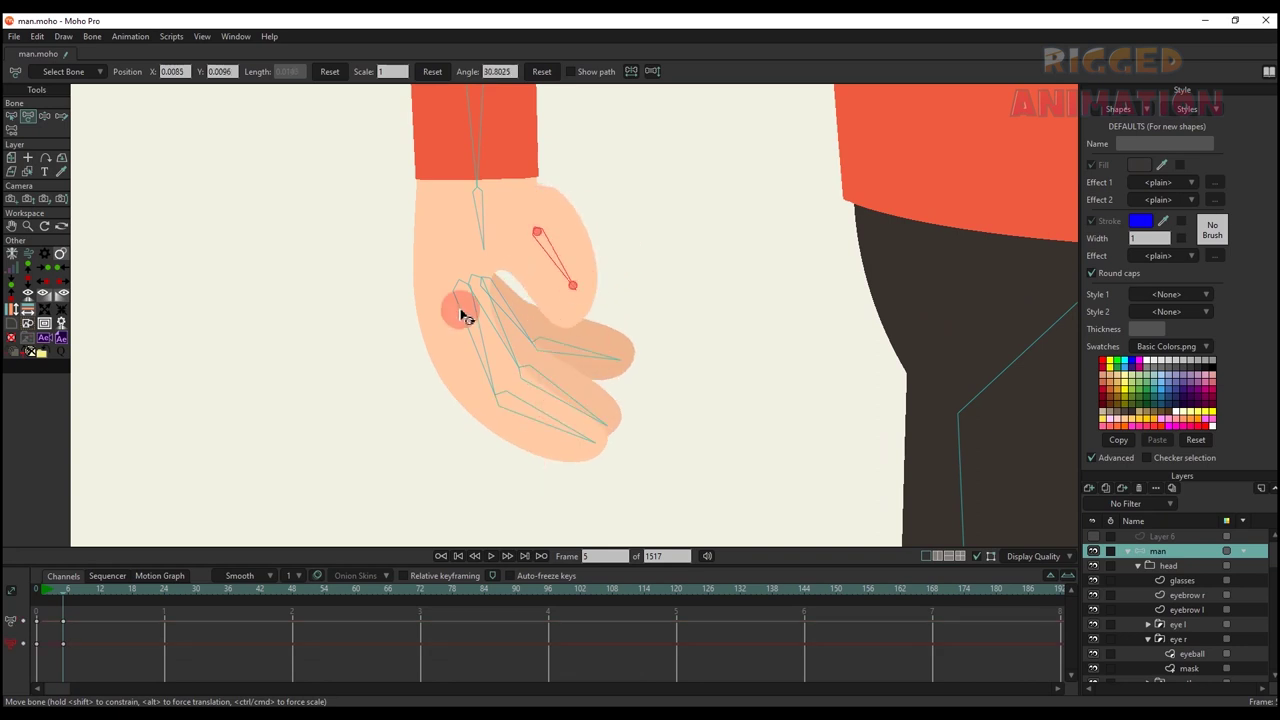
- Bind the wrist and palm points of hand l's Layer 3 to the hand bone at frame 0
{"action": "left_click", "coordinate": [38, 594]}
{"action": "scroll", "coordinate": [480, 190], "scroll_direction": "up", "scroll_amount": 2}
{"action": "right_click", "coordinate": [509, 207], "text": "alt"}
{"action": "key", "text": "b"}
{"action": "left_click", "coordinate": [481, 215]}
{"action": "scroll", "coordinate": [481, 215], "scroll_direction": "down", "scroll_amount": 3}
{"action": "key", "text": "i"}
{"action": "left_click_drag", "start_coordinate": [366, 111], "coordinate": [605, 194]}
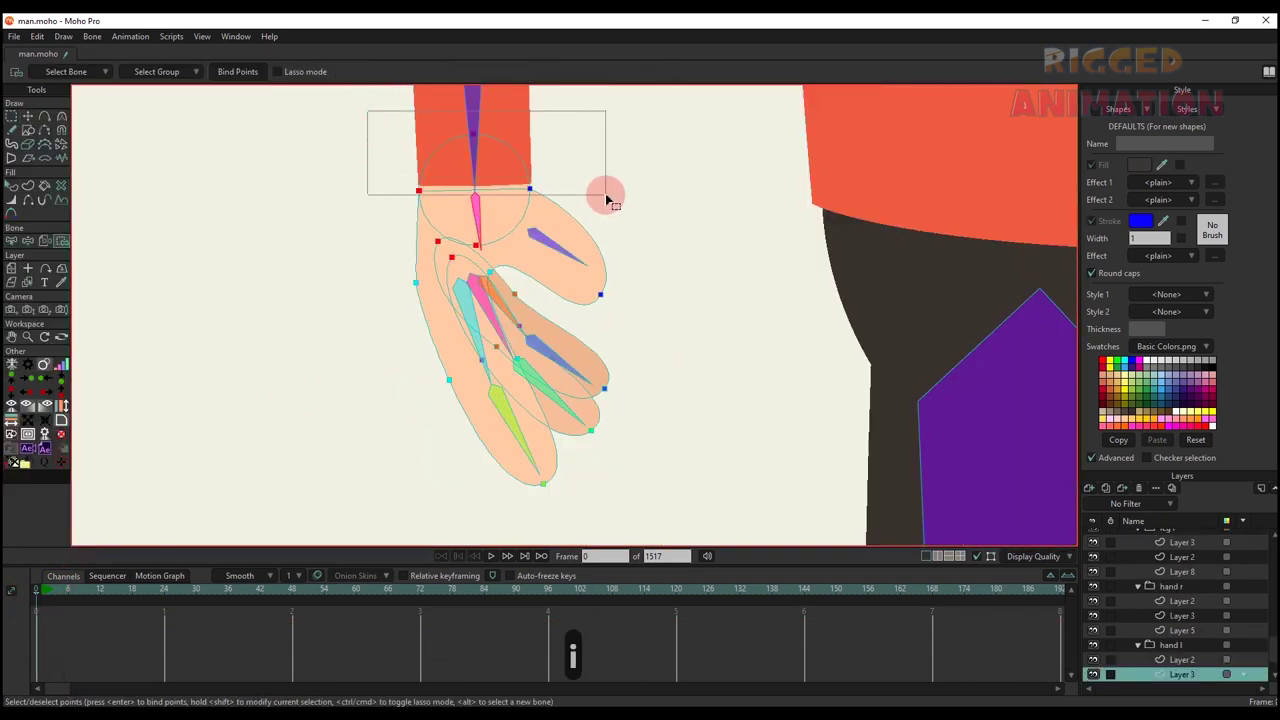
{"action": "scroll", "coordinate": [472, 230], "scroll_direction": "up", "scroll_amount": 4}
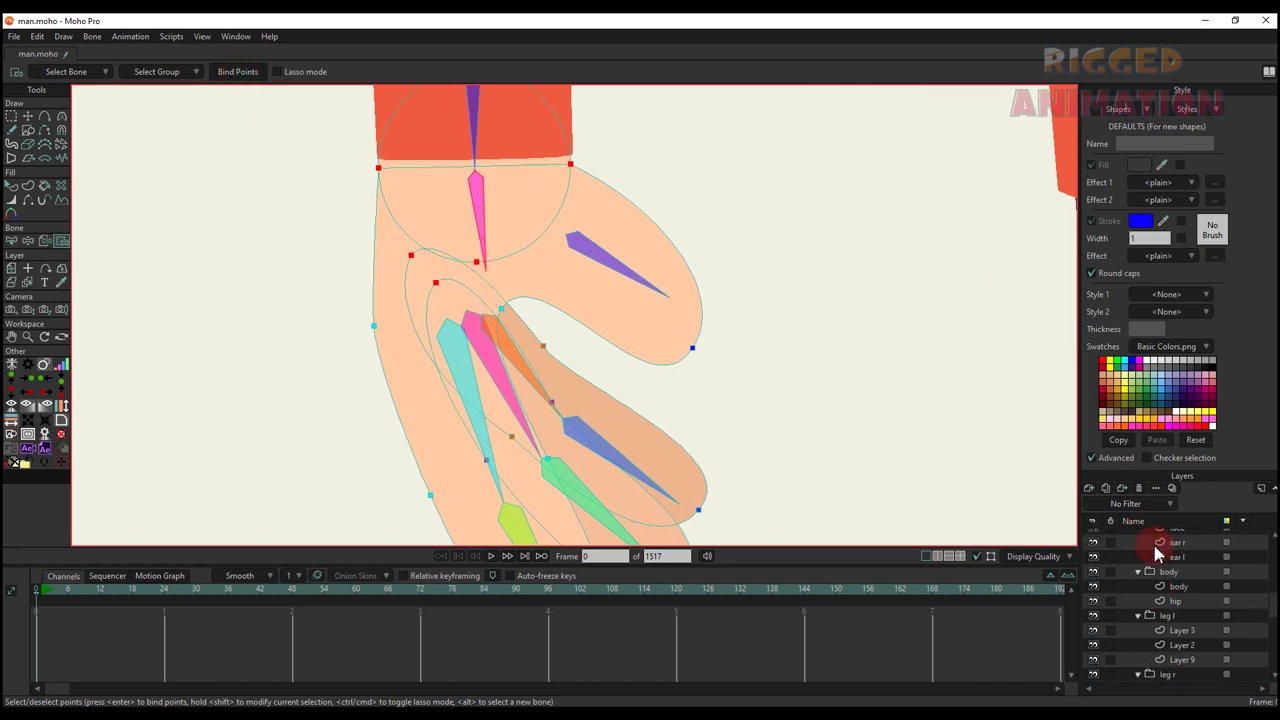
- Test-pose the thumb and finger bones at frame 4 and delete the test keyframes
{"action": "scroll", "coordinate": [1155, 552], "scroll_direction": "up", "scroll_amount": 5}
{"action": "left_click", "coordinate": [1157, 551]}
{"action": "left_click", "coordinate": [58, 593]}
{"action": "scroll", "coordinate": [471, 302], "scroll_direction": "down", "scroll_amount": 4}
{"action": "key", "text": "t"}
{"action": "left_click_drag", "start_coordinate": [551, 302], "coordinate": [577, 280]}
{"action": "left_click_drag", "start_coordinate": [488, 394], "coordinate": [446, 462]}
{"action": "left_click_drag", "start_coordinate": [477, 369], "coordinate": [468, 375]}
{"action": "left_click_drag", "start_coordinate": [525, 438], "coordinate": [499, 448]}
{"action": "left_click_drag", "start_coordinate": [551, 357], "coordinate": [533, 396]}
{"action": "scroll", "coordinate": [517, 346], "scroll_direction": "down", "scroll_amount": 6}
{"action": "left_click_drag", "start_coordinate": [126, 647], "coordinate": [61, 614]}
{"action": "key", "text": "BackSpace"}
- Swing the arm away from the body at frame 4 to test the hand, and delete the test keyframes
{"action": "scroll", "coordinate": [350, 393], "scroll_direction": "down", "scroll_amount": 3}
{"action": "scroll", "coordinate": [400, 326], "scroll_direction": "up", "scroll_amount": 3}
{"action": "left_click_drag", "start_coordinate": [470, 405], "coordinate": [303, 356]}
{"action": "scroll", "coordinate": [300, 372], "scroll_direction": "up", "scroll_amount": 2}
{"action": "scroll", "coordinate": [305, 363], "scroll_direction": "down", "scroll_amount": 5}
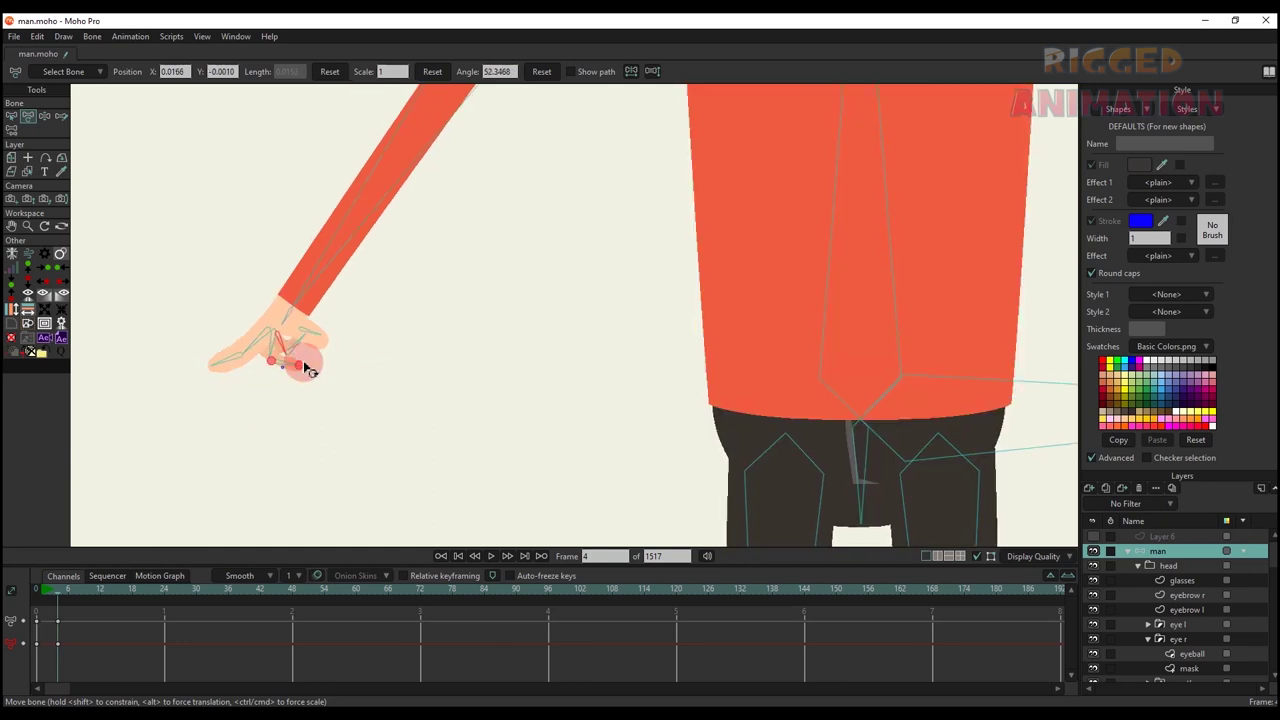
{"action": "scroll", "coordinate": [306, 366], "scroll_direction": "up", "scroll_amount": 1}
{"action": "left_click_drag", "start_coordinate": [140, 637], "coordinate": [9, 580]}
{"action": "key", "text": "BackSpace"}
- Create an action for the shortest finger's tip bone and swing the bone upward at frame 24
{"action": "scroll", "coordinate": [797, 406], "scroll_direction": "up", "scroll_amount": 2}
{"action": "scroll", "coordinate": [676, 305], "scroll_direction": "up", "scroll_amount": 2}
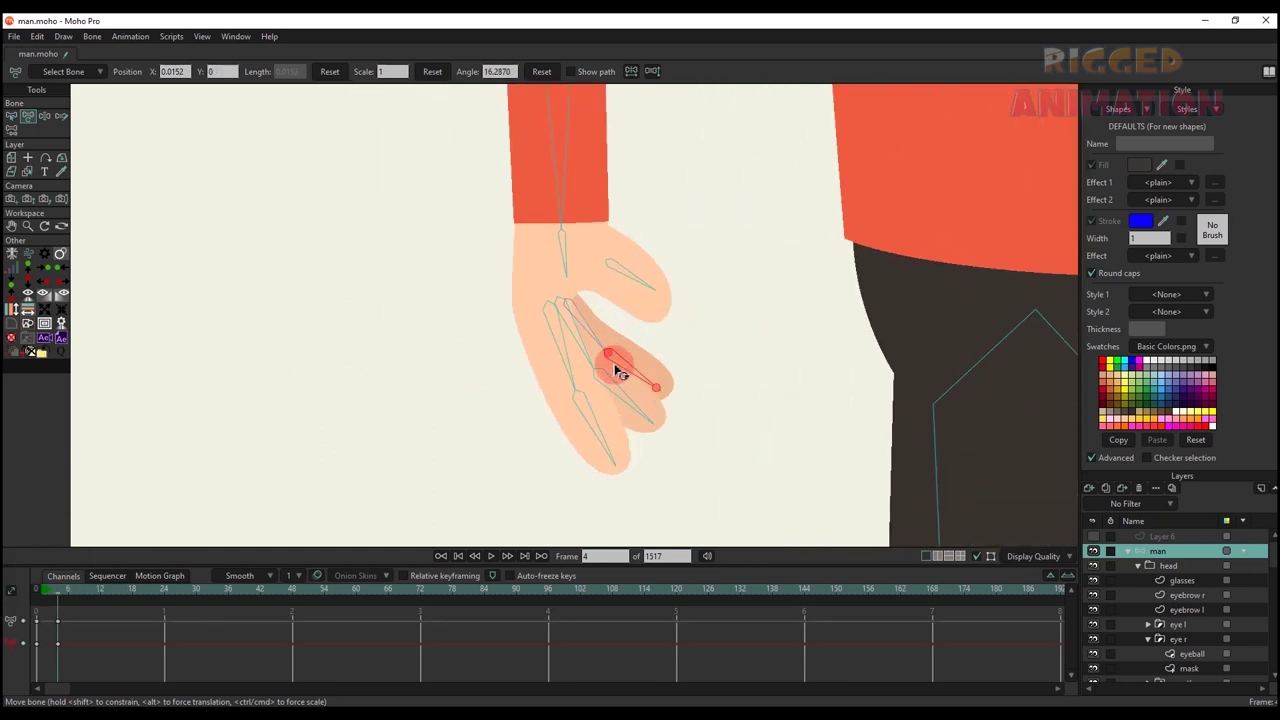
{"action": "key", "text": "ctrl+k"}
{"action": "left_click", "coordinate": [1049, 77]}
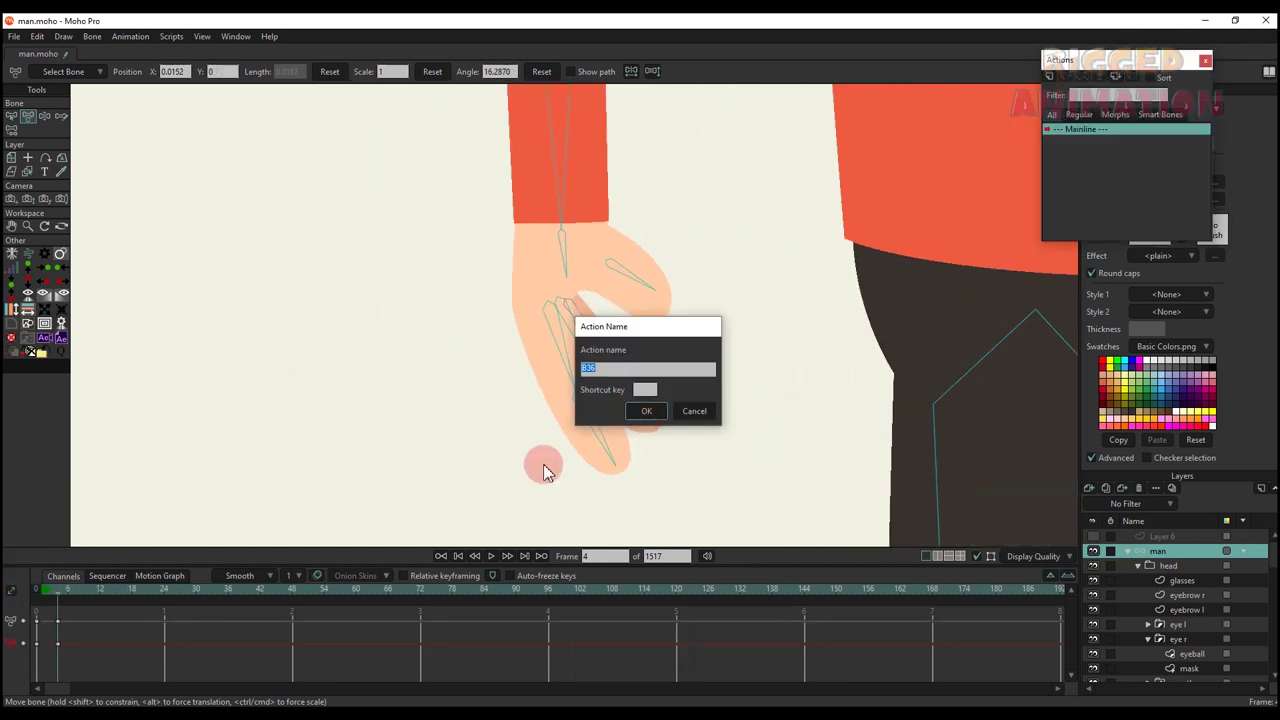
{"action": "key", "text": "Return"}
{"action": "scroll", "coordinate": [628, 364], "scroll_direction": "up", "scroll_amount": 2}
{"action": "left_click_drag", "start_coordinate": [634, 370], "coordinate": [612, 295]}
- Correct the shortest finger's bend in Layer 3 by moving its knuckle point within the action, and return to the mainline
{"action": "scroll", "coordinate": [602, 317], "scroll_direction": "up", "scroll_amount": 3}
{"action": "right_click", "coordinate": [598, 320], "text": "alt"}
{"action": "key", "text": "t"}
{"action": "left_click", "coordinate": [524, 387]}
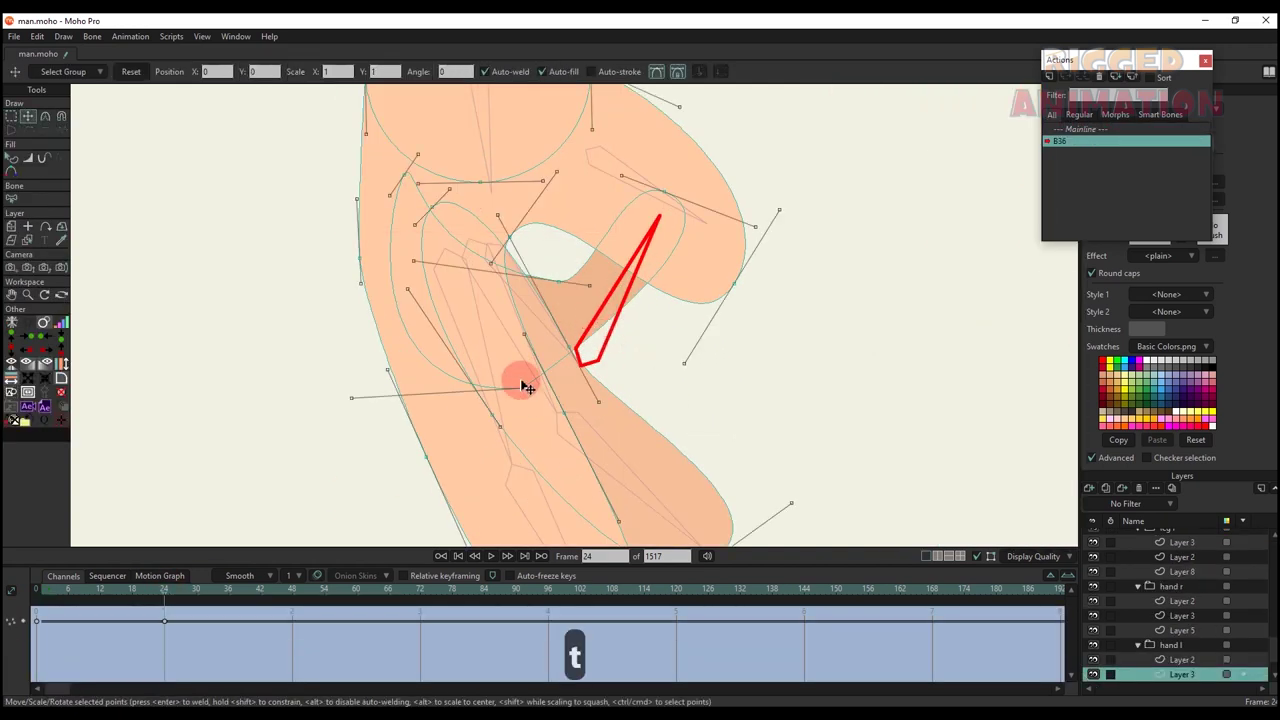
{"action": "left_click_drag", "start_coordinate": [563, 393], "coordinate": [666, 328]}
{"action": "scroll", "coordinate": [666, 328], "scroll_direction": "down", "scroll_amount": 2}
{"action": "double_click", "coordinate": [1070, 131]}
- Enable angle constraints of -70 to 70 degrees on the shortest finger's tip bone
{"action": "scroll", "coordinate": [1167, 556], "scroll_direction": "up", "scroll_amount": 10}
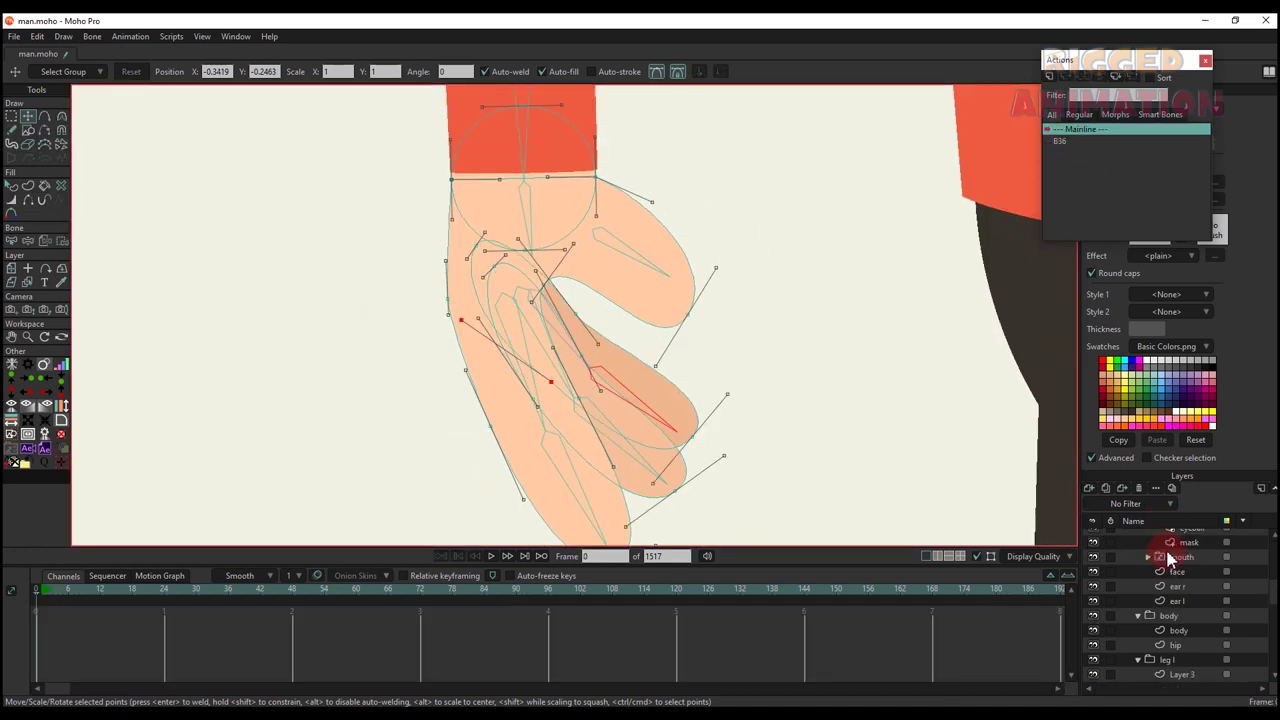
{"action": "left_click", "coordinate": [1158, 551]}
{"action": "left_click", "coordinate": [66, 72]}
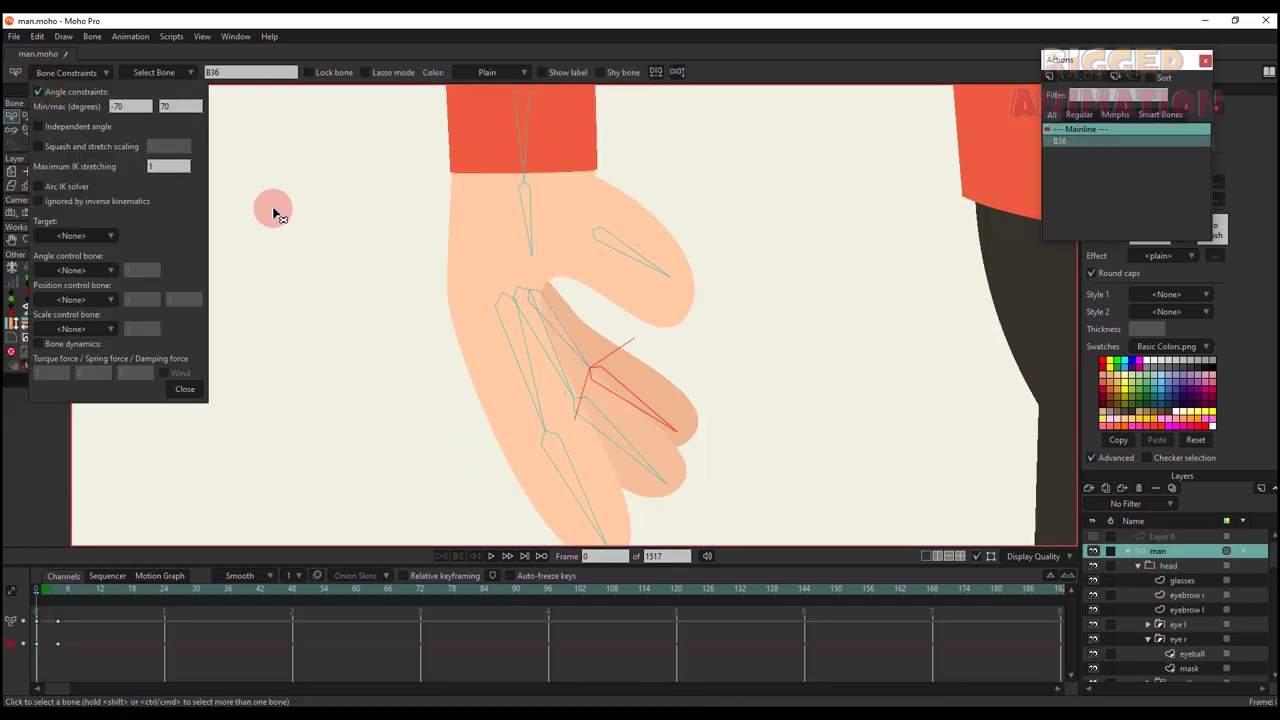
- Swing the shortest fingertip bone back and forth at frame 4 to test its action and angle limits
{"action": "key", "text": "t"}
{"action": "left_click", "coordinate": [62, 612]}
{"action": "left_click_drag", "start_coordinate": [636, 402], "coordinate": [404, 545]}
{"action": "left_click_drag", "start_coordinate": [592, 390], "coordinate": [680, 420]}
{"action": "left_click", "coordinate": [35, 612]}
- Enable angle constraints of -70 to 70 degrees on the middle finger's tip bone
{"action": "left_click", "coordinate": [616, 436]}
{"action": "key", "text": "b"}
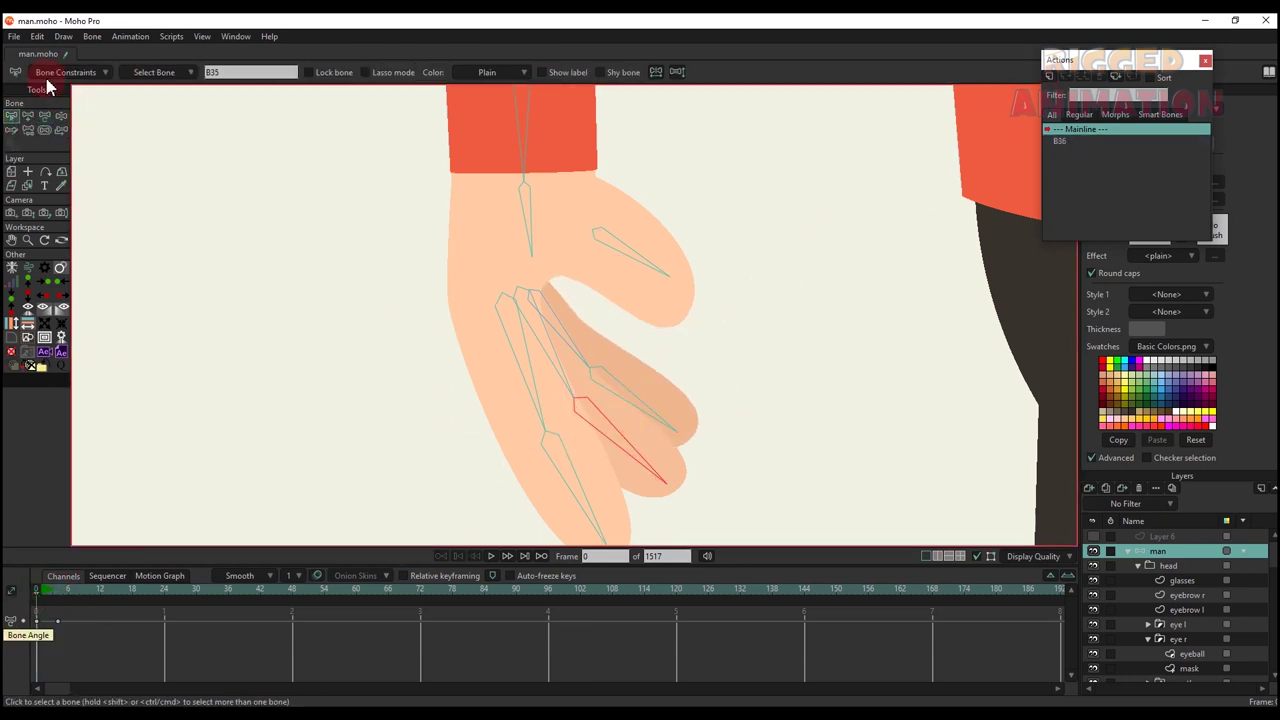
{"action": "left_click", "coordinate": [46, 77]}
{"action": "left_click", "coordinate": [46, 95]}
- Create an action for the middle finger's tip bone and swing the bone upward at frame 24
{"action": "left_click", "coordinate": [1048, 77]}
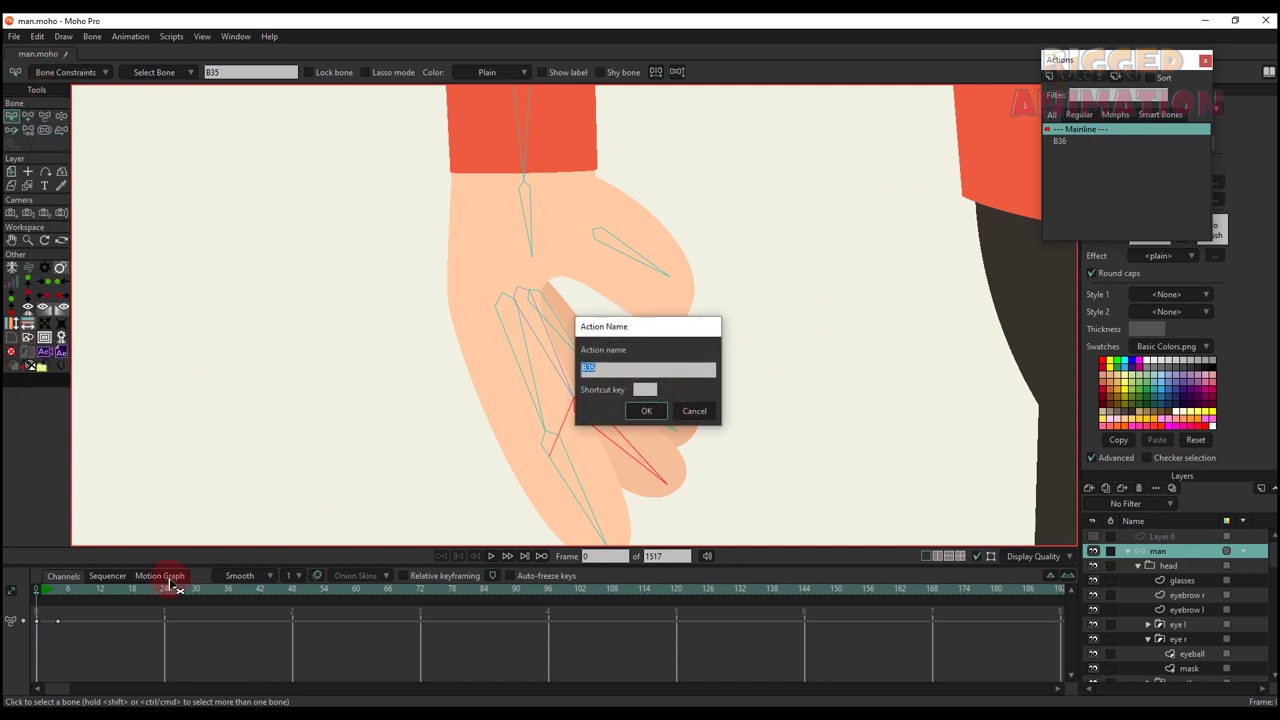
{"action": "left_click", "coordinate": [640, 411]}
{"action": "left_click", "coordinate": [164, 589]}
{"action": "key", "text": "t"}
{"action": "left_click_drag", "start_coordinate": [608, 449], "coordinate": [640, 343]}
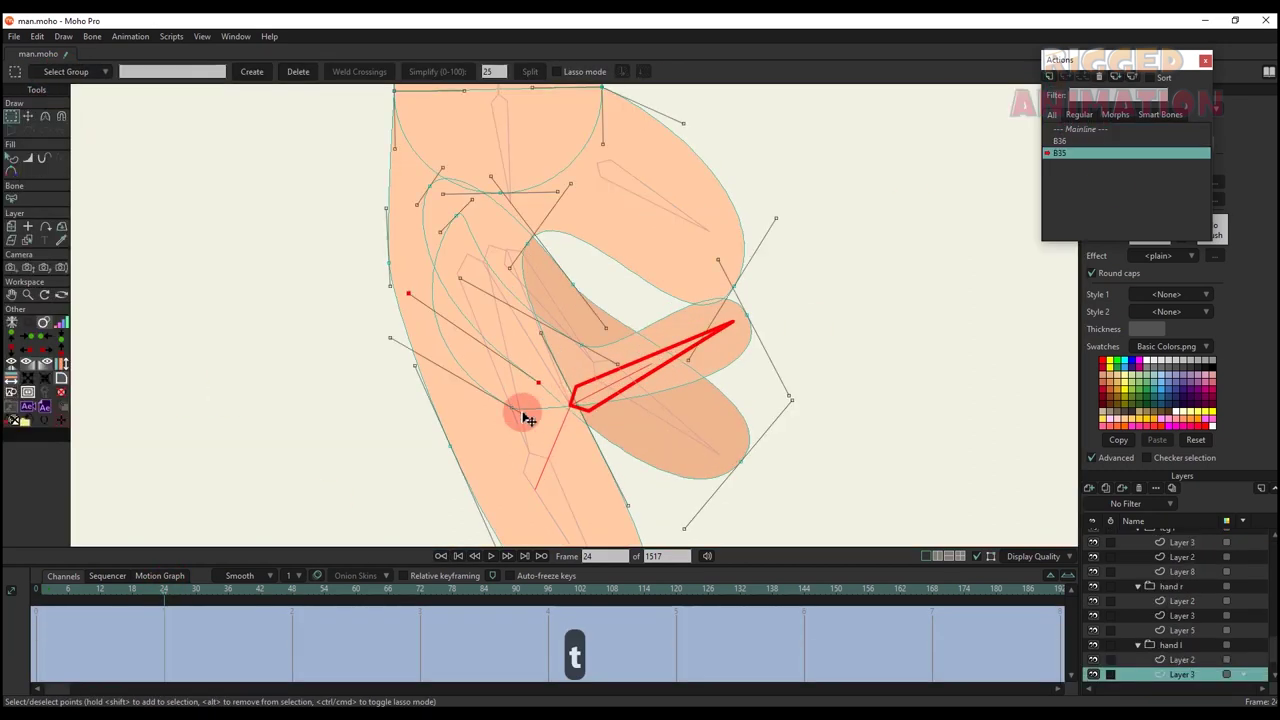
- Reshape the middle finger's knuckle points in Layer 3 within the action to smooth the bend, and return to the mainline
{"action": "key", "text": "t"}
{"action": "left_click_drag", "start_coordinate": [528, 419], "coordinate": [631, 457]}
{"action": "key", "text": "t"}
{"action": "left_click_drag", "start_coordinate": [565, 432], "coordinate": [567, 452]}
{"action": "key", "text": "q"}
{"action": "scroll", "coordinate": [590, 409], "scroll_direction": "down", "scroll_amount": 3}
{"action": "key", "text": "t"}
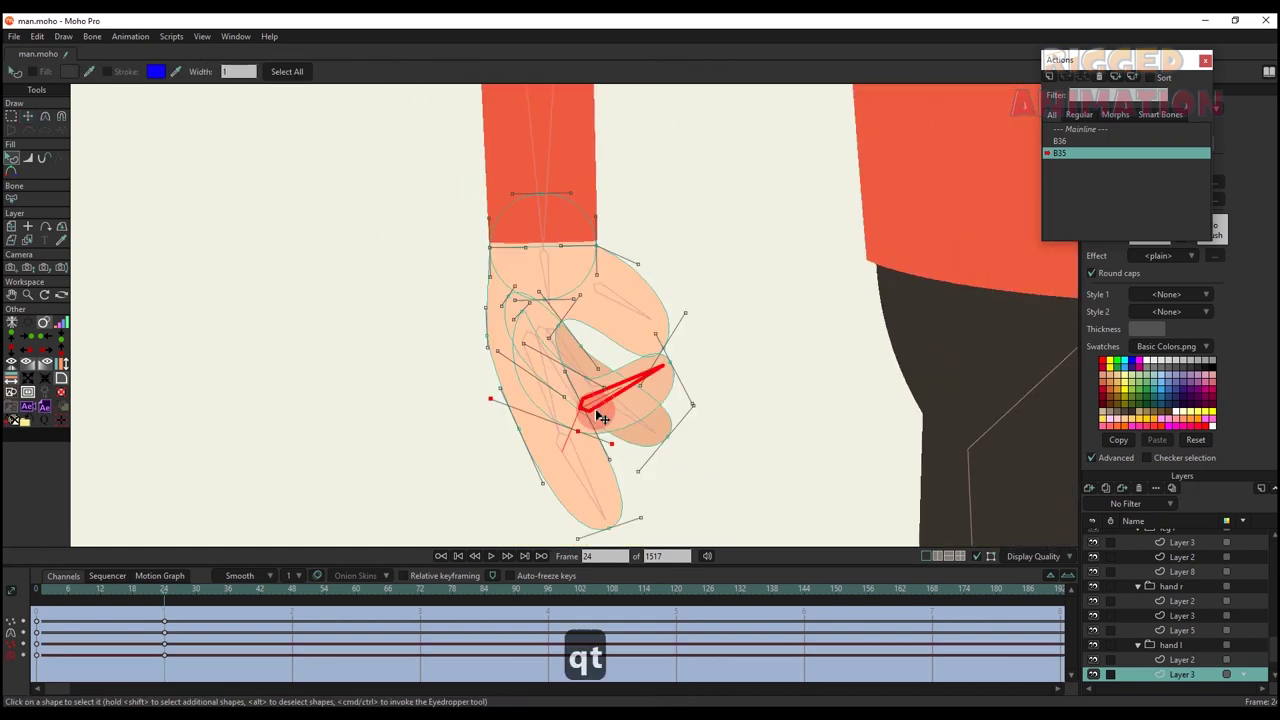
{"action": "left_click", "coordinate": [1080, 129]}
- Review the angle constraints of the middle and shortest fingertip bones
{"action": "scroll", "coordinate": [1163, 557], "scroll_direction": "up", "scroll_amount": 15}
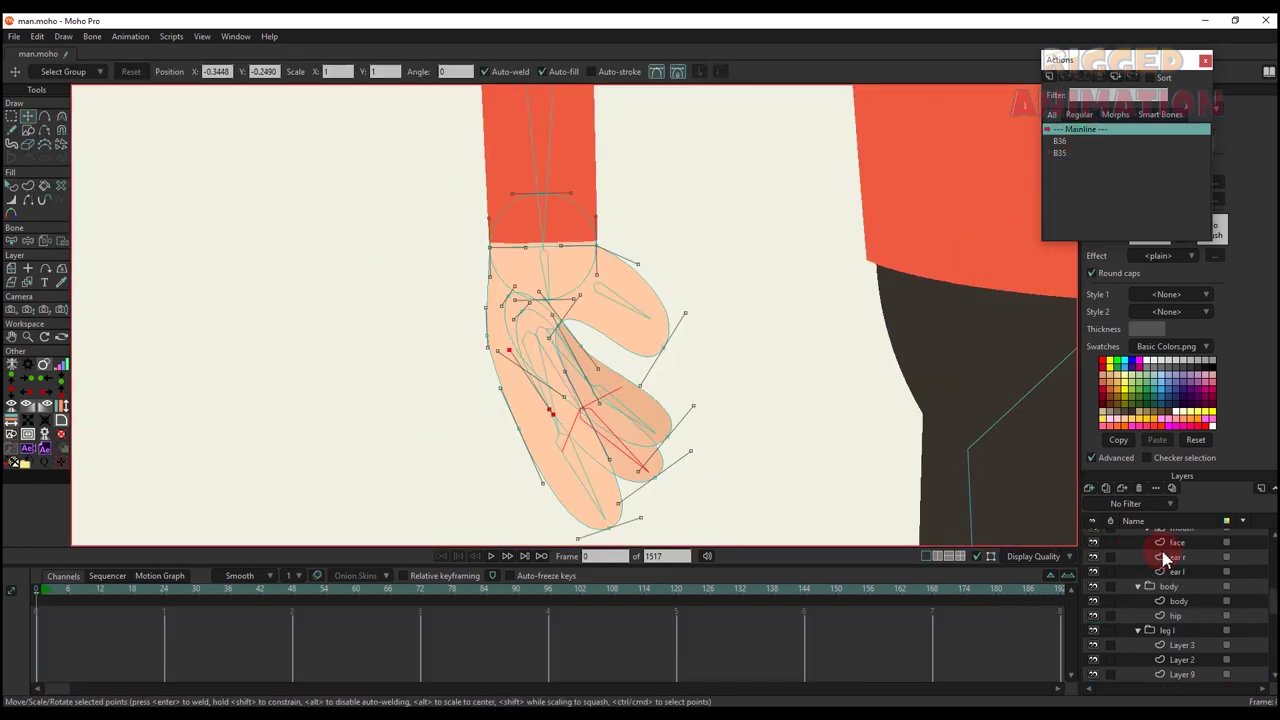
{"action": "left_click", "coordinate": [1160, 552]}
{"action": "left_click", "coordinate": [62, 73]}
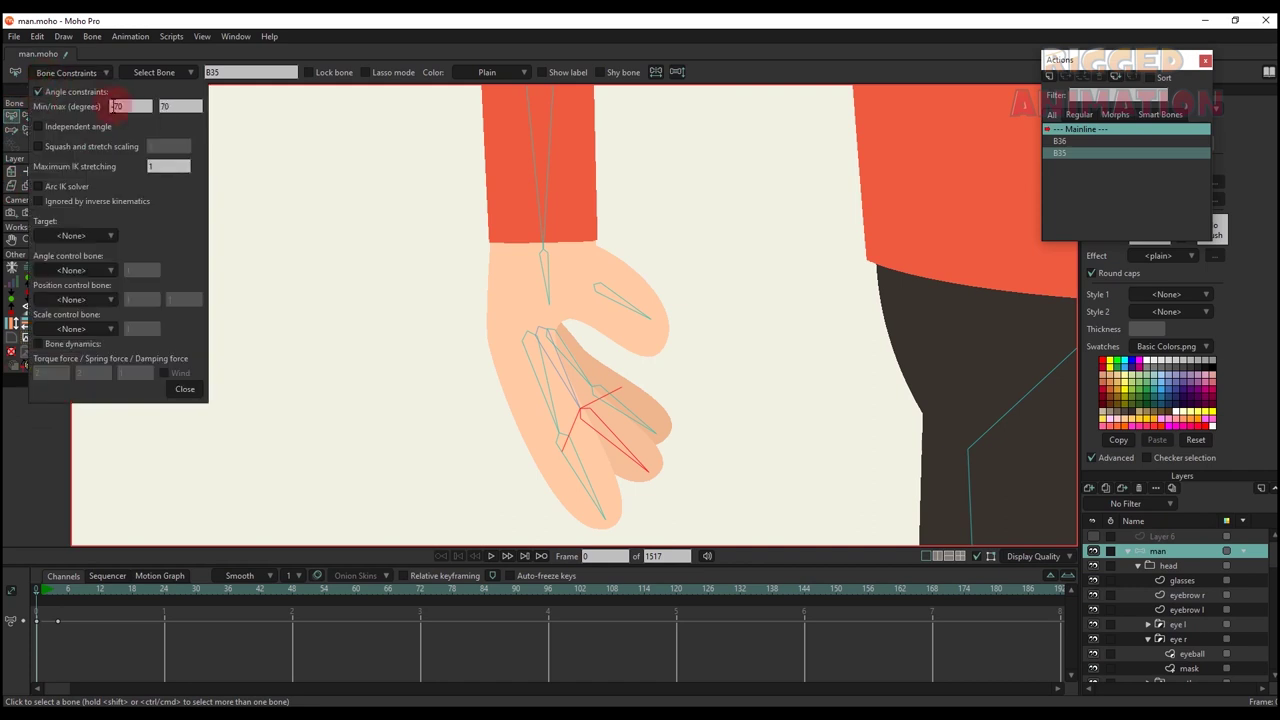
{"action": "left_click", "coordinate": [608, 414]}
{"action": "left_click", "coordinate": [72, 75]}
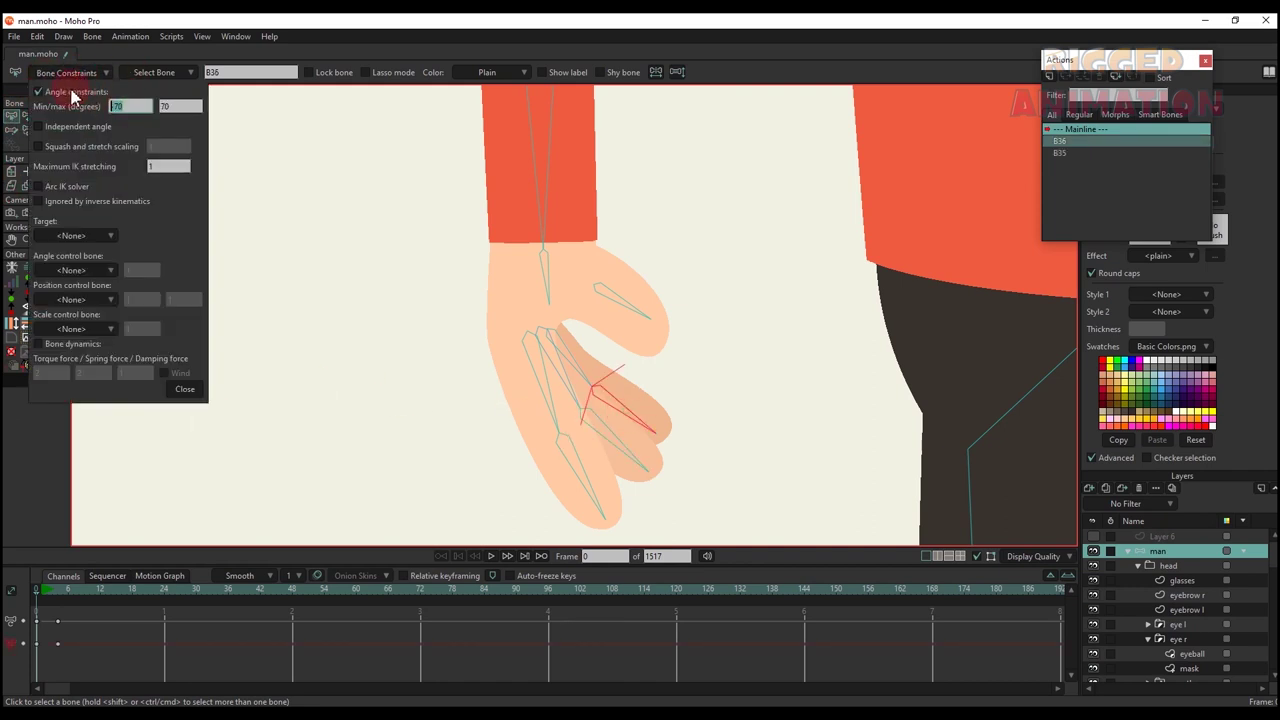
{"action": "left_click", "coordinate": [200, 395]}
- Enable and set angle constraints on the longest finger's tip bone
{"action": "left_click", "coordinate": [571, 486]}
{"action": "left_click", "coordinate": [45, 72]}
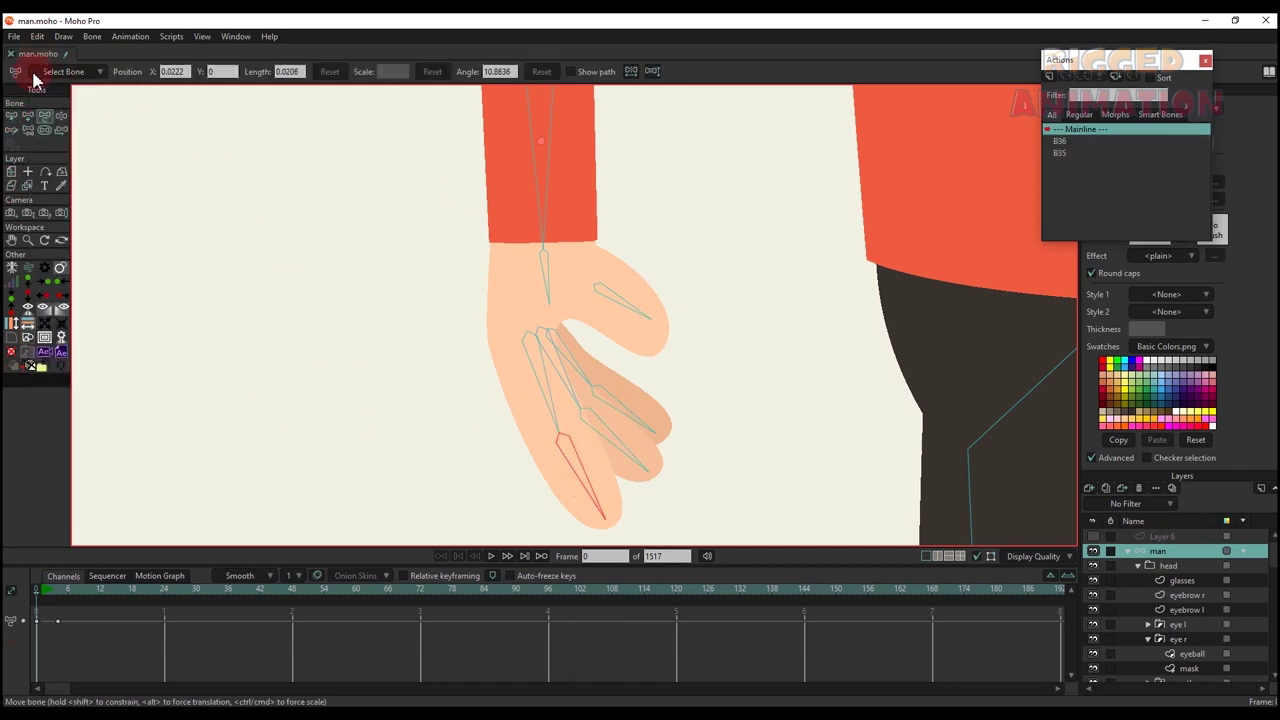
{"action": "left_click", "coordinate": [188, 388]}
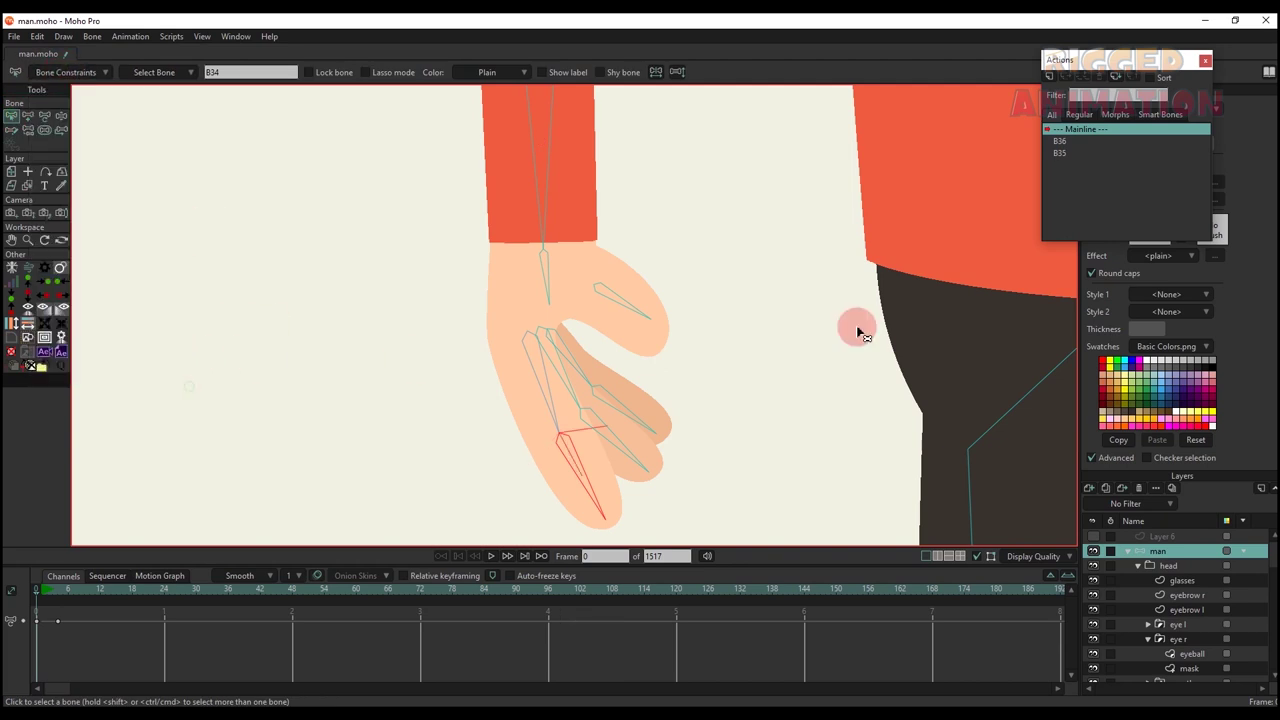
- Create an action for the longest finger's tip bone and swing the bone up toward the thumb at frame 24
{"action": "left_click", "coordinate": [1052, 80]}
{"action": "left_click", "coordinate": [651, 414]}
{"action": "left_click", "coordinate": [166, 594]}
{"action": "scroll", "coordinate": [600, 434], "scroll_direction": "up", "scroll_amount": 2}
{"action": "key", "text": "t"}
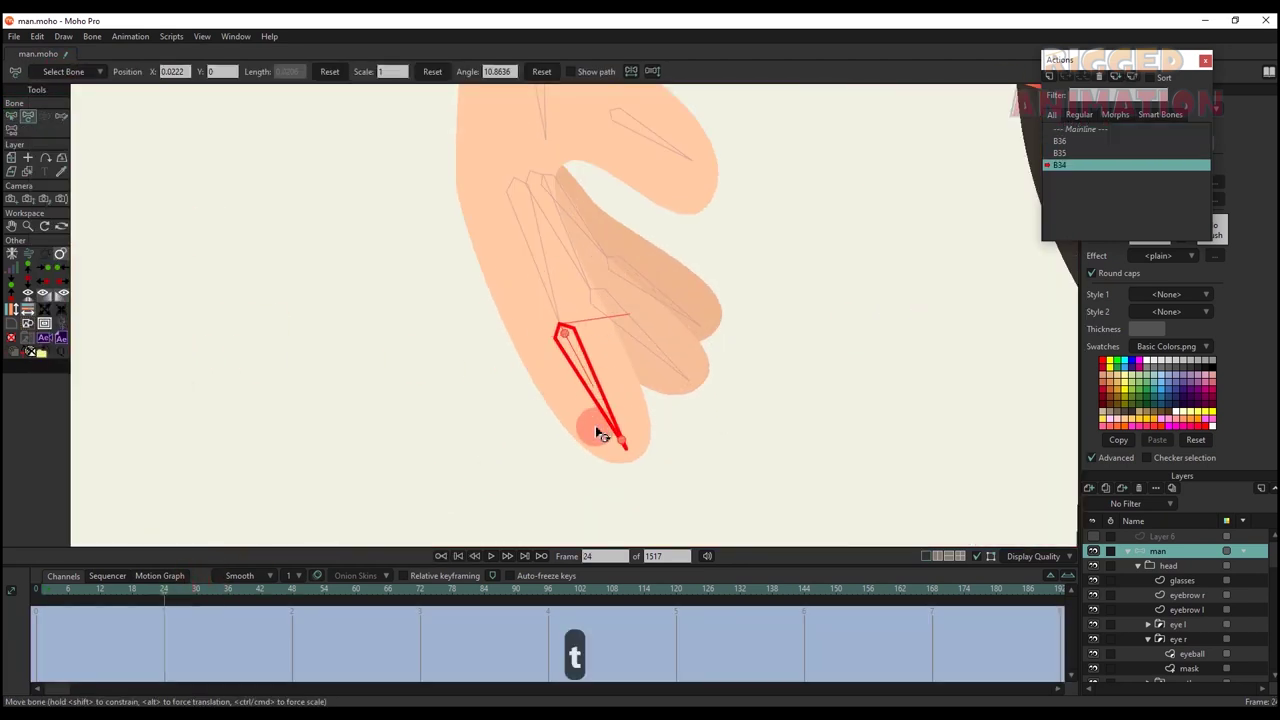
{"action": "left_click_drag", "start_coordinate": [600, 434], "coordinate": [667, 280]}
- Reshape the longest finger's outline points in Layer 3 within the action to smooth the bend, and return to the mainline
{"action": "right_click", "coordinate": [565, 296], "text": "alt"}
{"action": "scroll", "coordinate": [569, 295], "scroll_direction": "up", "scroll_amount": 2}
{"action": "key", "text": "t"}
{"action": "left_click_drag", "start_coordinate": [490, 337], "coordinate": [546, 389]}
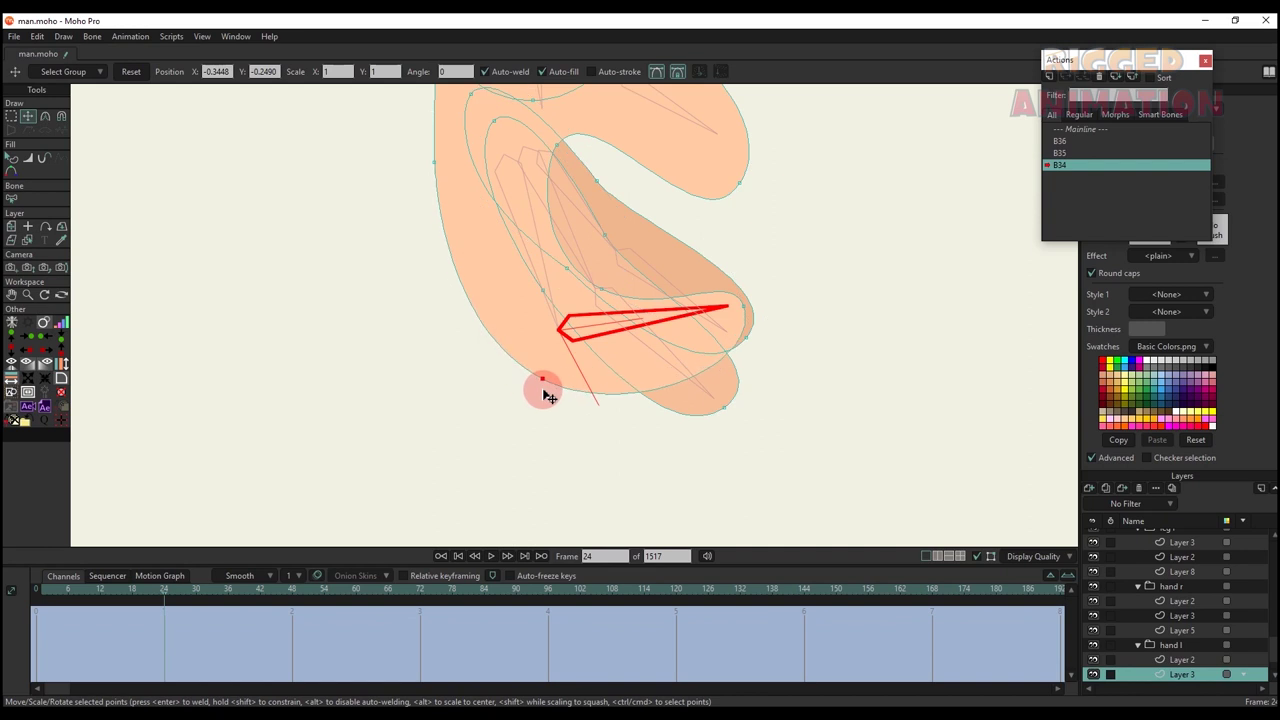
{"action": "left_click_drag", "start_coordinate": [548, 295], "coordinate": [586, 284]}
{"action": "left_click_drag", "start_coordinate": [526, 241], "coordinate": [556, 270]}
{"action": "left_click_drag", "start_coordinate": [615, 296], "coordinate": [642, 309]}
{"action": "left_click_drag", "start_coordinate": [731, 269], "coordinate": [720, 229]}
{"action": "left_click_drag", "start_coordinate": [640, 308], "coordinate": [633, 305]}
{"action": "scroll", "coordinate": [630, 292], "scroll_direction": "down", "scroll_amount": 3}
{"action": "key", "text": "q"}
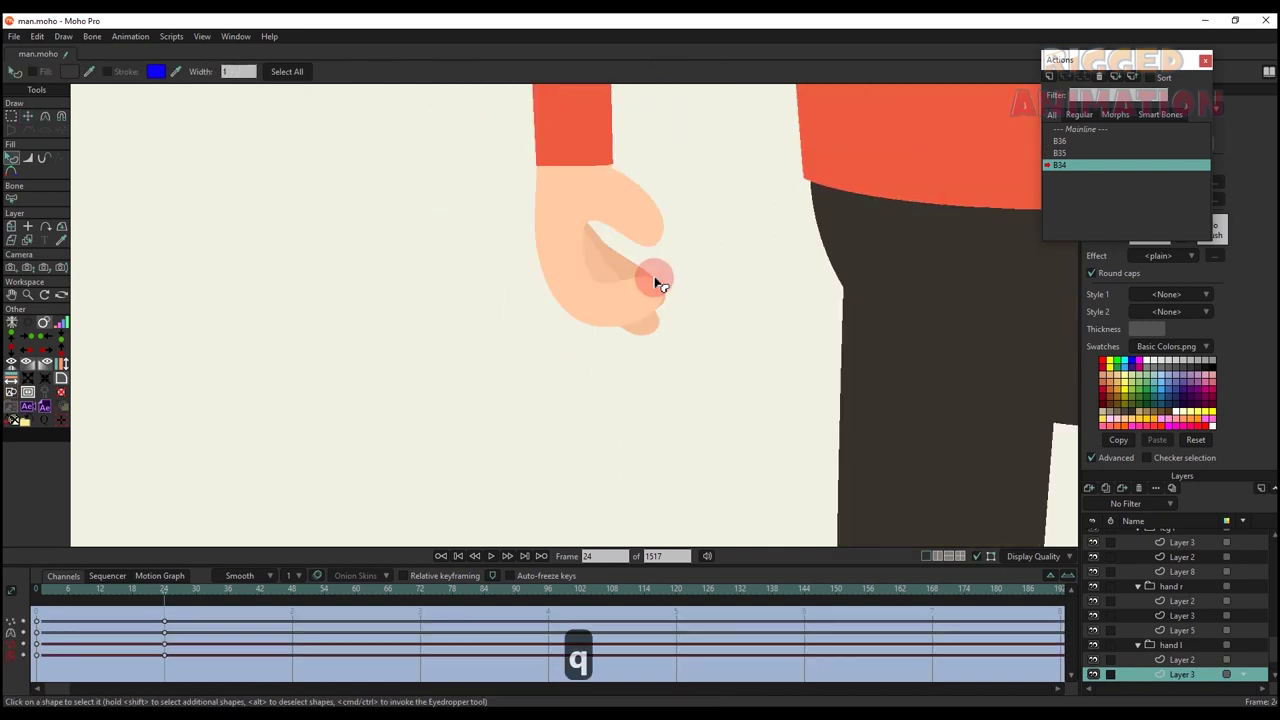
{"action": "scroll", "coordinate": [655, 282], "scroll_direction": "up", "scroll_amount": 2}
{"action": "key", "text": "t"}
{"action": "double_click", "coordinate": [1090, 130]}
{"action": "scroll", "coordinate": [1198, 600], "scroll_direction": "up", "scroll_amount": 10}
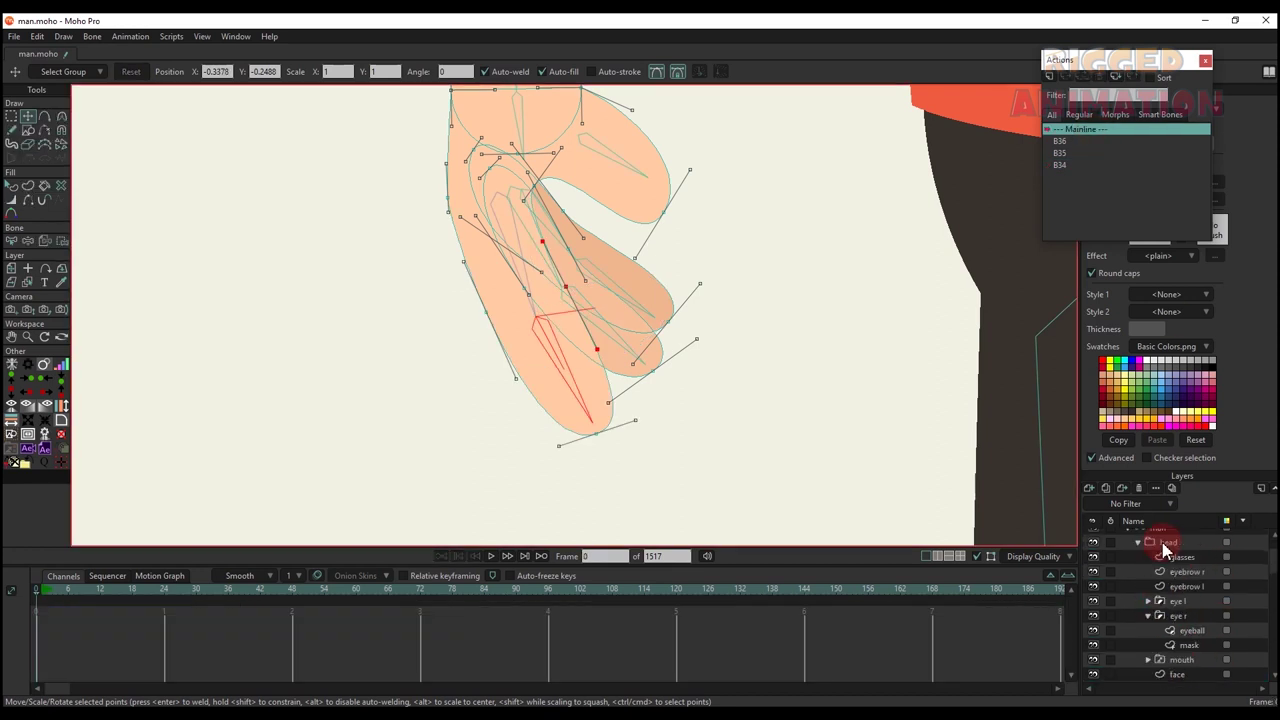
- Test-bend the finger bones of the rigged hand at frame 4 in the man layer, and delete the test keyframes
{"action": "left_click", "coordinate": [1160, 551]}
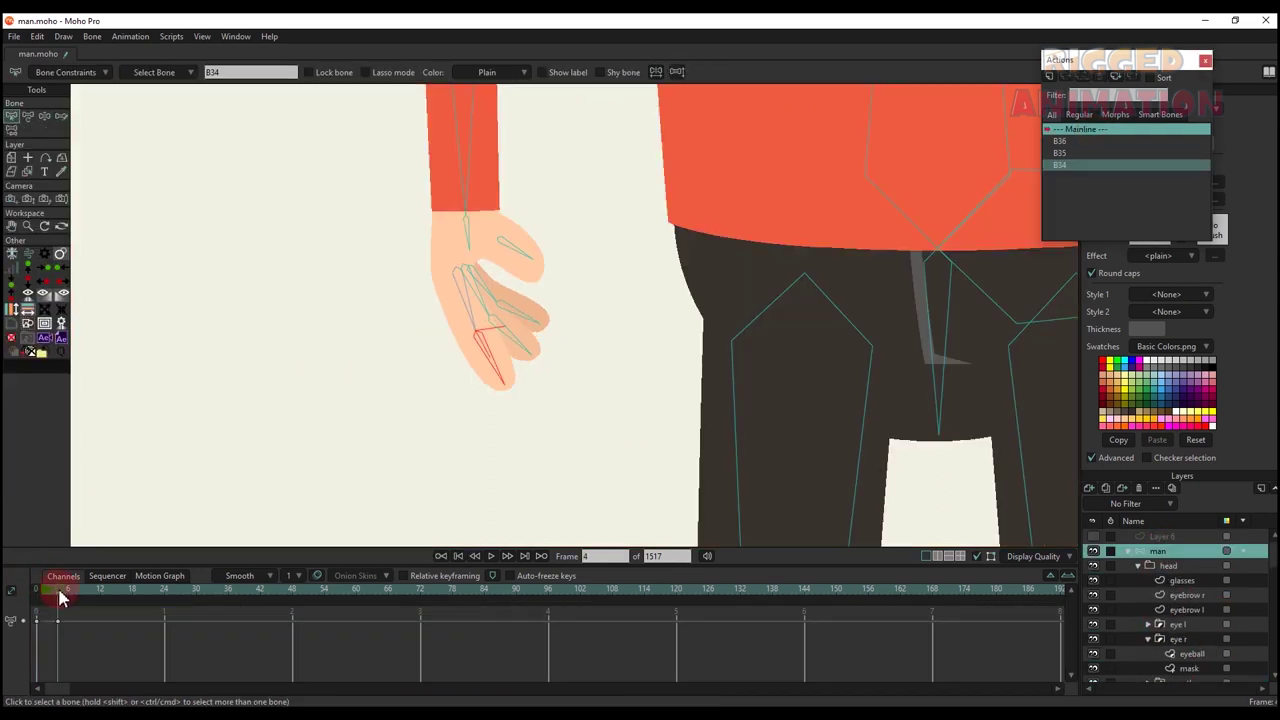
{"action": "key", "text": "t"}
{"action": "left_click_drag", "start_coordinate": [528, 371], "coordinate": [585, 280]}
{"action": "left_click_drag", "start_coordinate": [588, 236], "coordinate": [545, 278]}
{"action": "scroll", "coordinate": [549, 331], "scroll_direction": "down", "scroll_amount": 5}
{"action": "left_click_drag", "start_coordinate": [108, 645], "coordinate": [7, 547]}
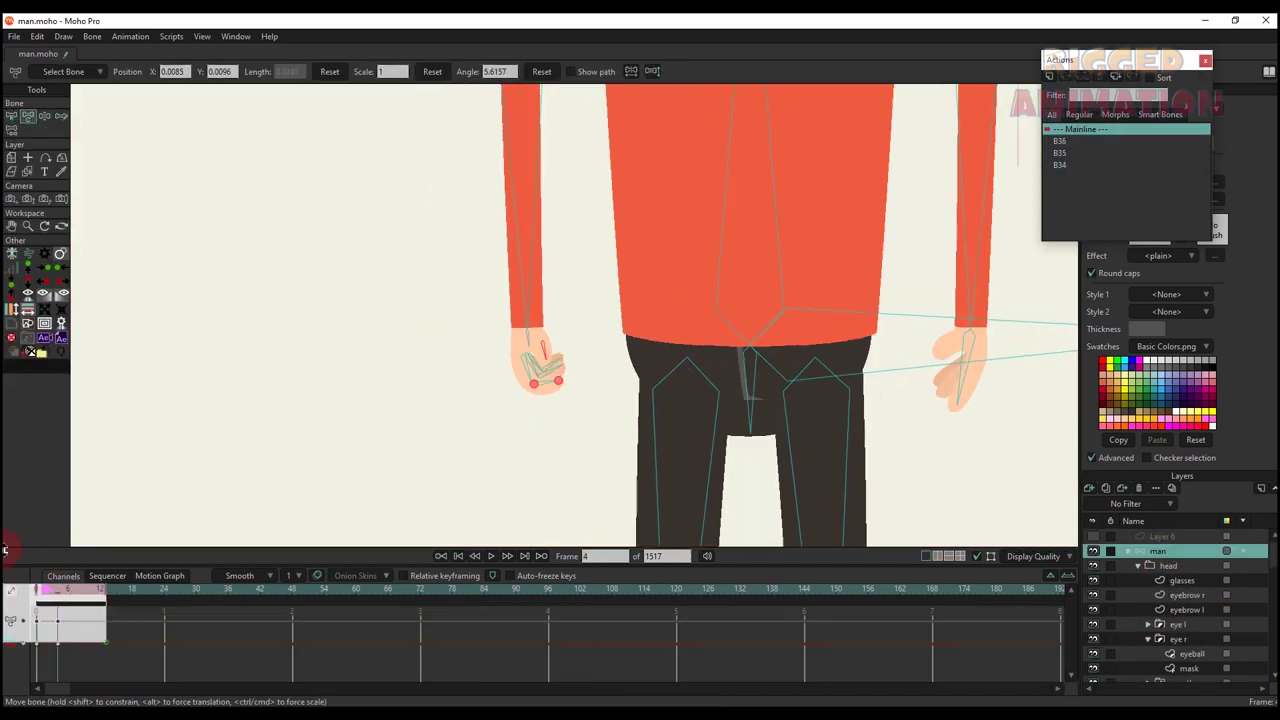
{"action": "key", "text": "Delete"}
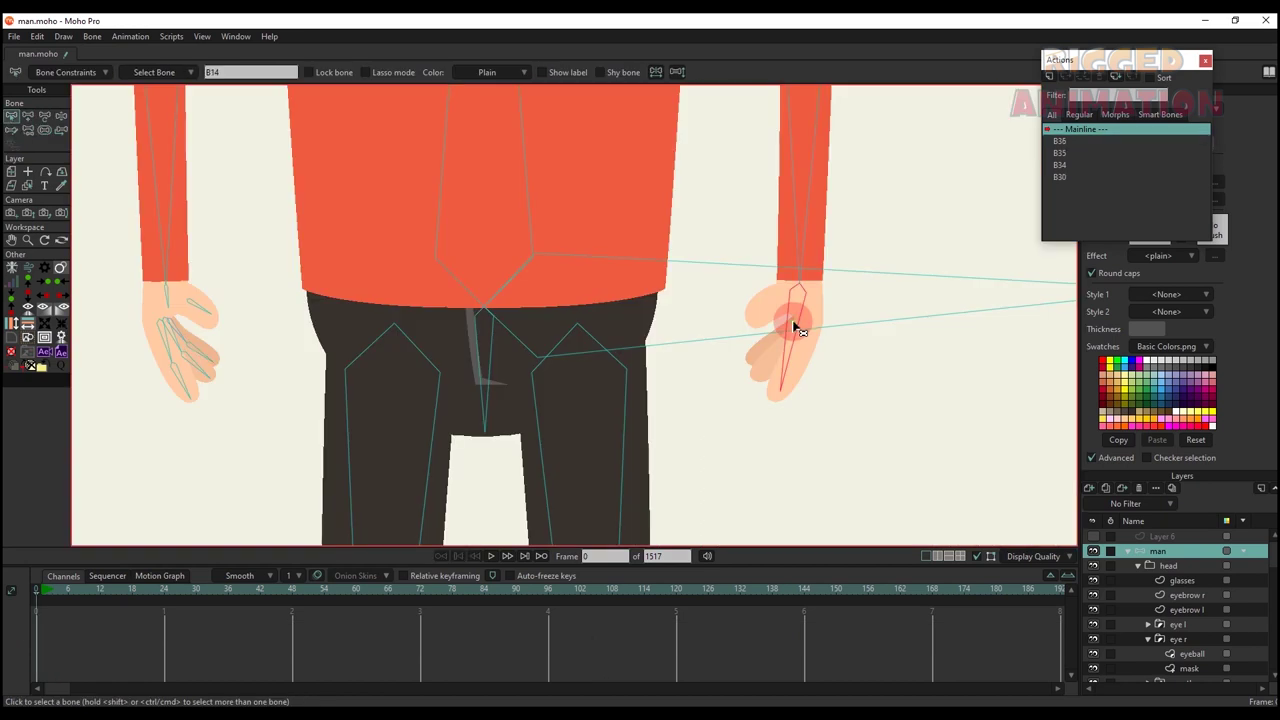
- Shorten the opposite hand's bone to the palm and add a thumb bone plus two-segment bone chains for its three fingers
{"action": "scroll", "coordinate": [795, 327], "scroll_direction": "up", "scroll_amount": 3}
{"action": "key", "text": "t"}
{"action": "key", "text": "a"}
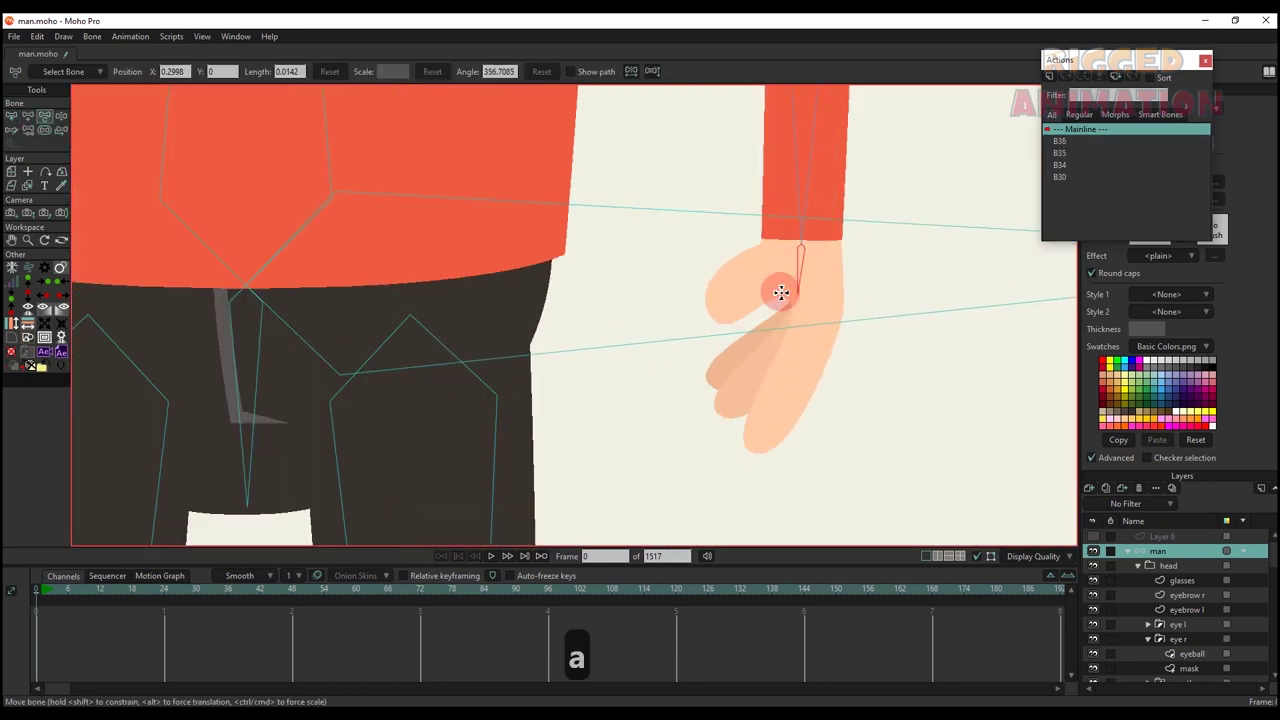
{"action": "scroll", "coordinate": [768, 308], "scroll_direction": "up", "scroll_amount": 4}
{"action": "left_click_drag", "start_coordinate": [767, 263], "coordinate": [689, 329]}
{"action": "left_click", "coordinate": [825, 232], "text": "alt"}
{"action": "left_click_drag", "start_coordinate": [852, 281], "coordinate": [819, 386]}
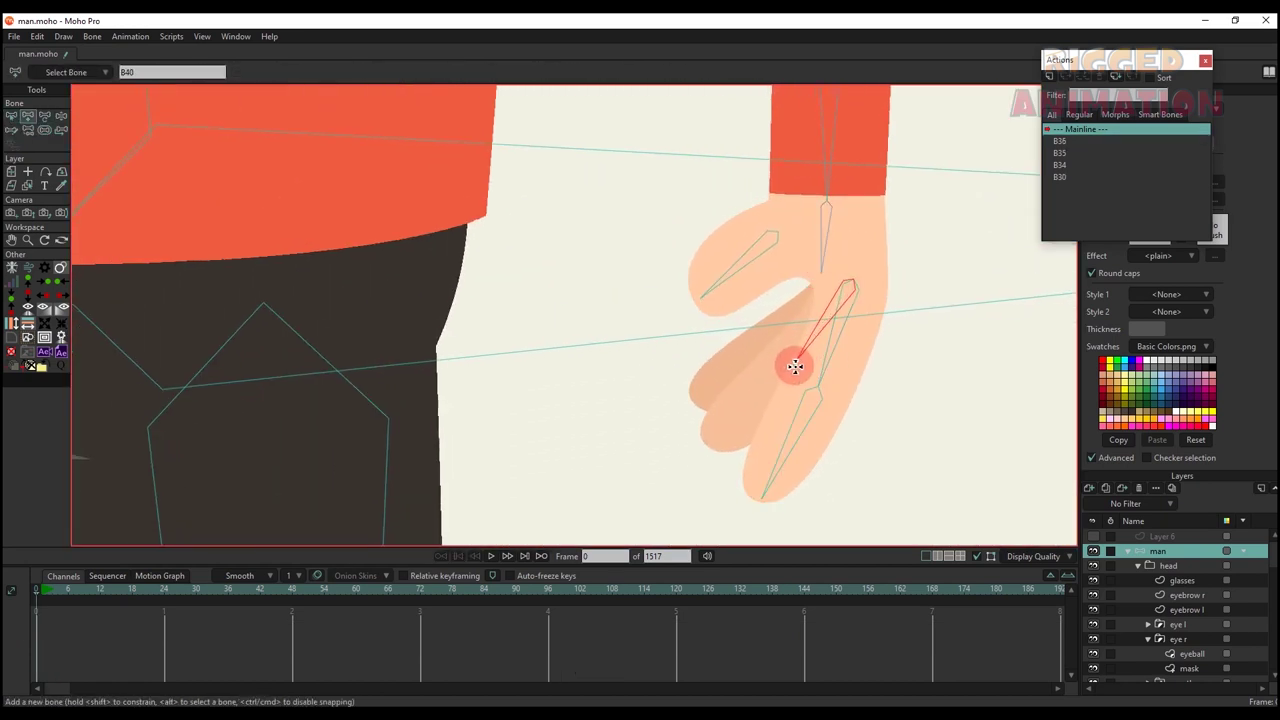
{"action": "scroll", "coordinate": [760, 360], "scroll_direction": "down", "scroll_amount": 2}
- Add points at the finger joints of the outline in hand r's Layer 3 and adjust their positions
{"action": "right_click", "coordinate": [806, 374], "text": "alt"}
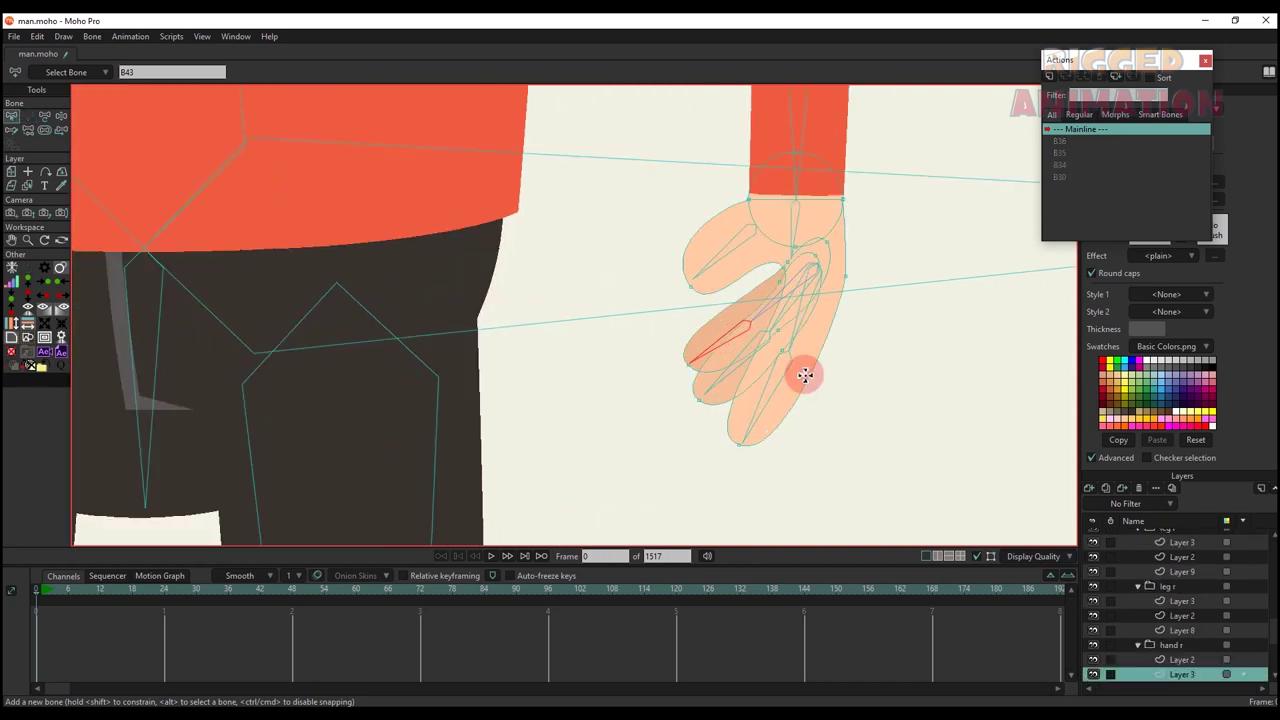
{"action": "scroll", "coordinate": [806, 370], "scroll_direction": "up", "scroll_amount": 3}
{"action": "left_click", "coordinate": [731, 319]}
{"action": "scroll", "coordinate": [782, 334], "scroll_direction": "up", "scroll_amount": 4}
{"action": "left_click", "coordinate": [750, 337]}
{"action": "key", "text": "a"}
{"action": "scroll", "coordinate": [654, 194], "scroll_direction": "down", "scroll_amount": 3}
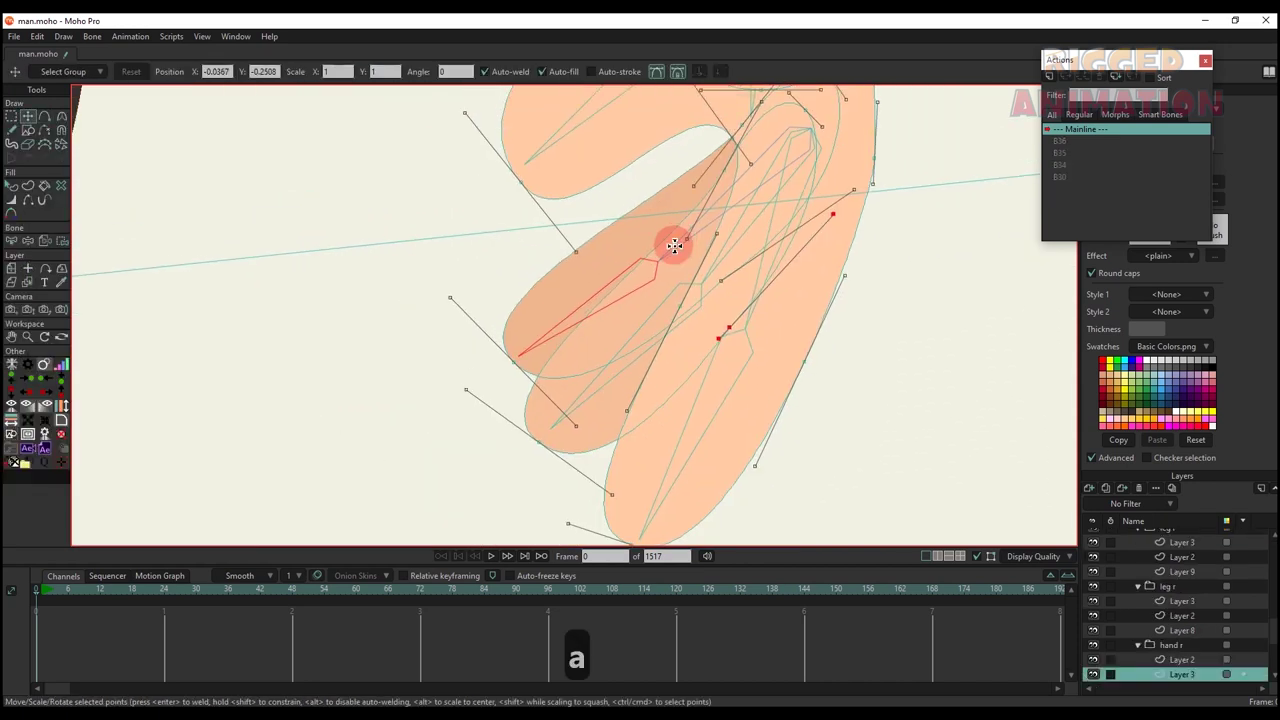
{"action": "scroll", "coordinate": [629, 199], "scroll_direction": "up", "scroll_amount": 3}
{"action": "key", "text": "t"}
{"action": "left_click_drag", "start_coordinate": [744, 281], "coordinate": [733, 291]}
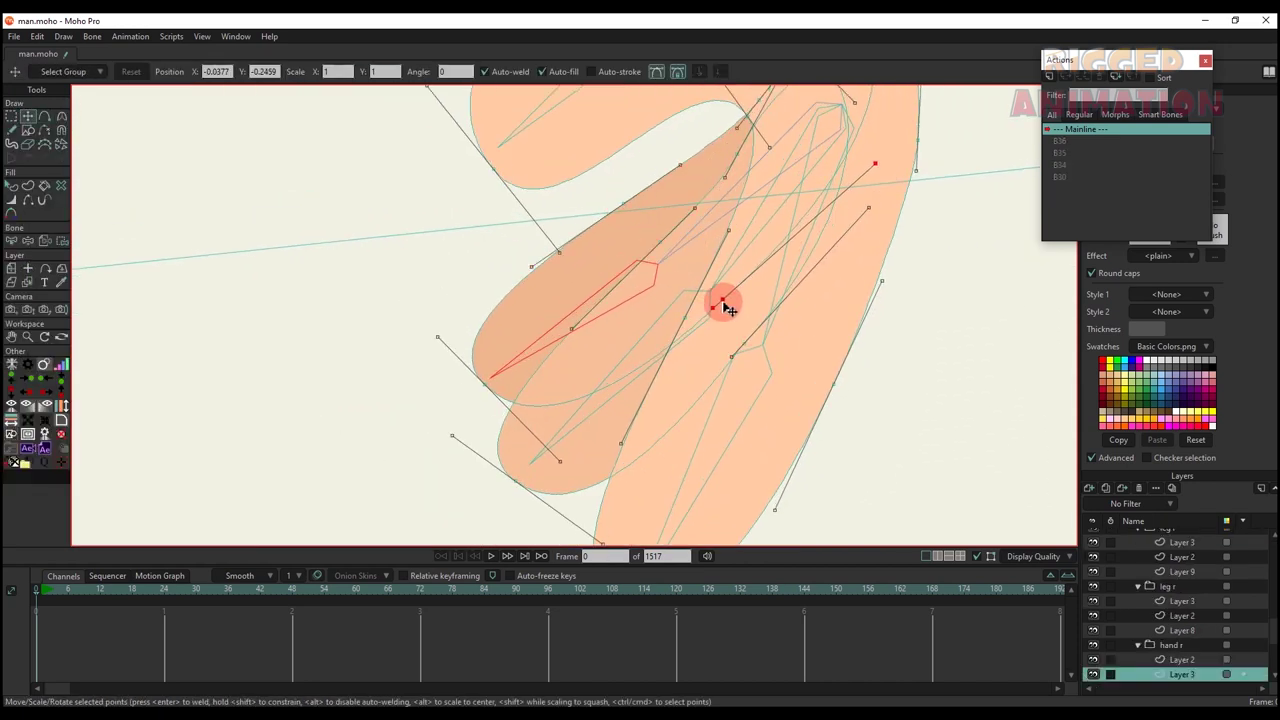
{"action": "scroll", "coordinate": [716, 299], "scroll_direction": "down", "scroll_amount": 6}
- Bind the thumb's outline points in Layer 3 to the thumb bone
{"action": "key", "text": "b"}
{"action": "left_click", "coordinate": [663, 244]}
{"action": "key", "text": "i"}
{"action": "left_click", "coordinate": [628, 300]}
{"action": "scroll", "coordinate": [680, 208], "scroll_direction": "up", "scroll_amount": 2}
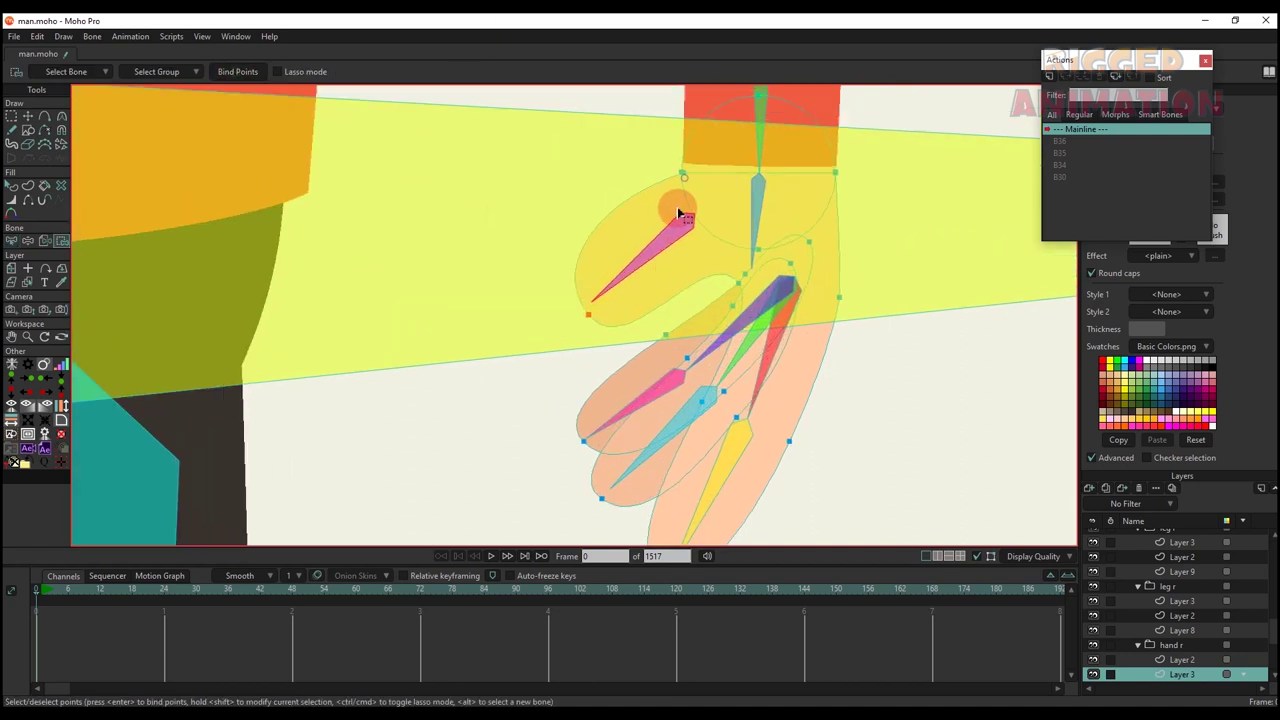
- Bind the shortest finger's outline points in Layer 3 to its base and tip bones
{"action": "key", "text": "t"}
{"action": "scroll", "coordinate": [660, 214], "scroll_direction": "up", "scroll_amount": 5}
{"action": "scroll", "coordinate": [658, 214], "scroll_direction": "down", "scroll_amount": 7}
{"action": "key", "text": "b"}
{"action": "left_click", "coordinate": [716, 238]}
{"action": "key", "text": "i"}
{"action": "key", "text": "b"}
{"action": "left_click", "coordinate": [670, 299]}
{"action": "key", "text": "i"}
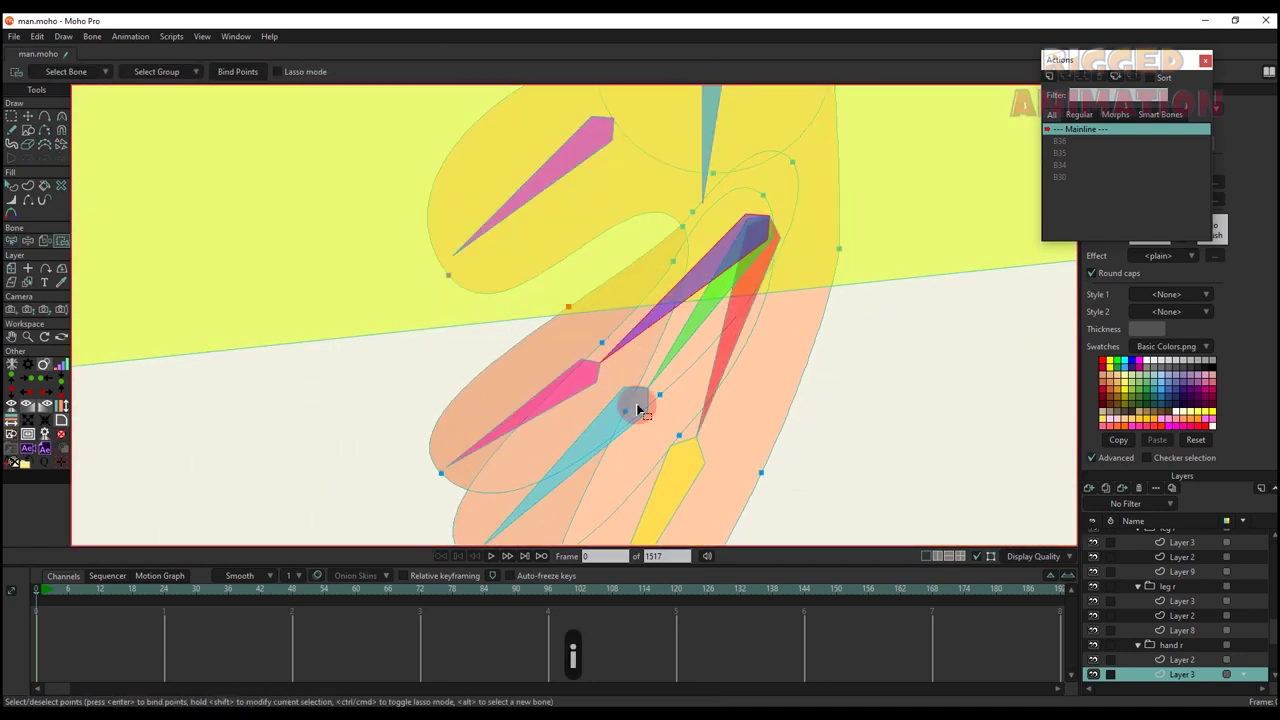
{"action": "scroll", "coordinate": [643, 410], "scroll_direction": "up", "scroll_amount": 2}
{"action": "scroll", "coordinate": [673, 412], "scroll_direction": "down", "scroll_amount": 3}
{"action": "key", "text": "b"}
{"action": "left_click", "coordinate": [521, 394]}
{"action": "key", "text": "i"}
- Bind the outline points of the middle and longest fingers in Layer 3 to their bones
{"action": "key", "text": "b"}
{"action": "left_click", "coordinate": [633, 285]}
{"action": "key", "text": "i"}
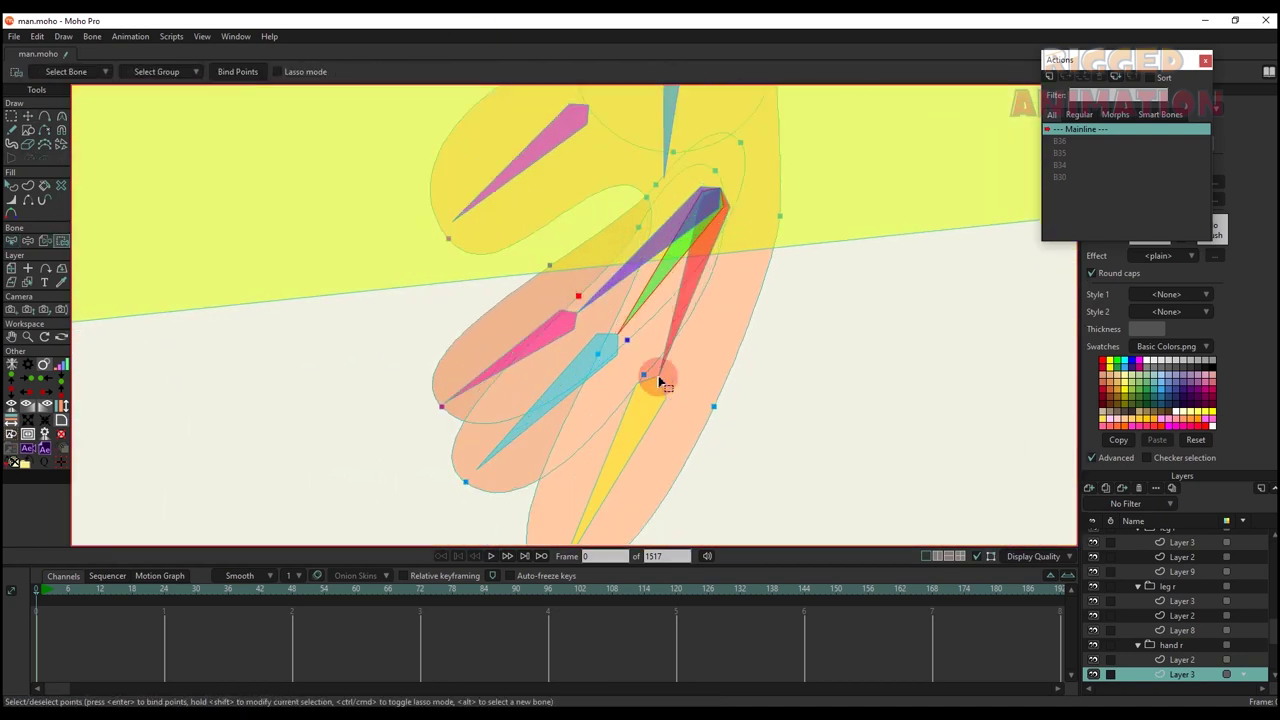
{"action": "key", "text": "b"}
{"action": "scroll", "coordinate": [556, 369], "scroll_direction": "up", "scroll_amount": 2}
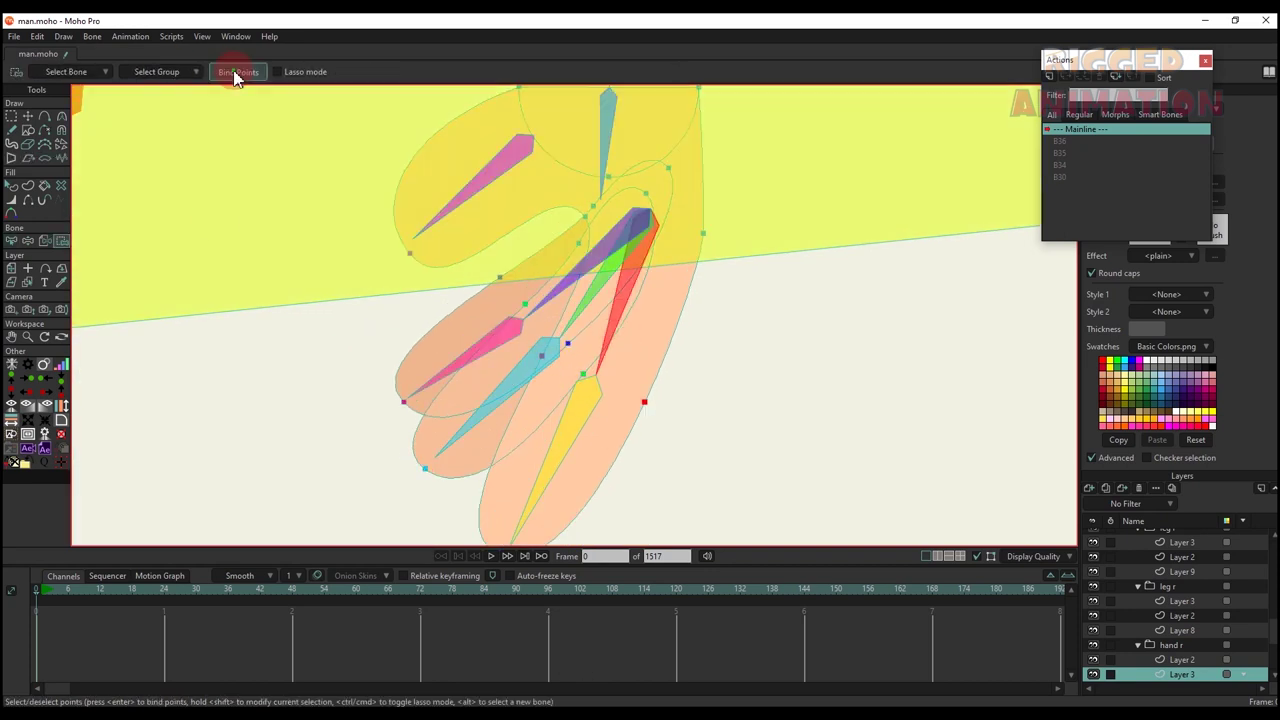
{"action": "scroll", "coordinate": [600, 330], "scroll_direction": "down", "scroll_amount": 2}
{"action": "key", "text": "b"}
{"action": "key", "text": "i"}
{"action": "left_click", "coordinate": [229, 76]}
- Try swinging a finger bone of hand r in the man layer to test the point binding
{"action": "left_click", "coordinate": [1158, 550]}
{"action": "left_click", "coordinate": [54, 612]}
{"action": "left_click_drag", "start_coordinate": [585, 440], "coordinate": [657, 448]}
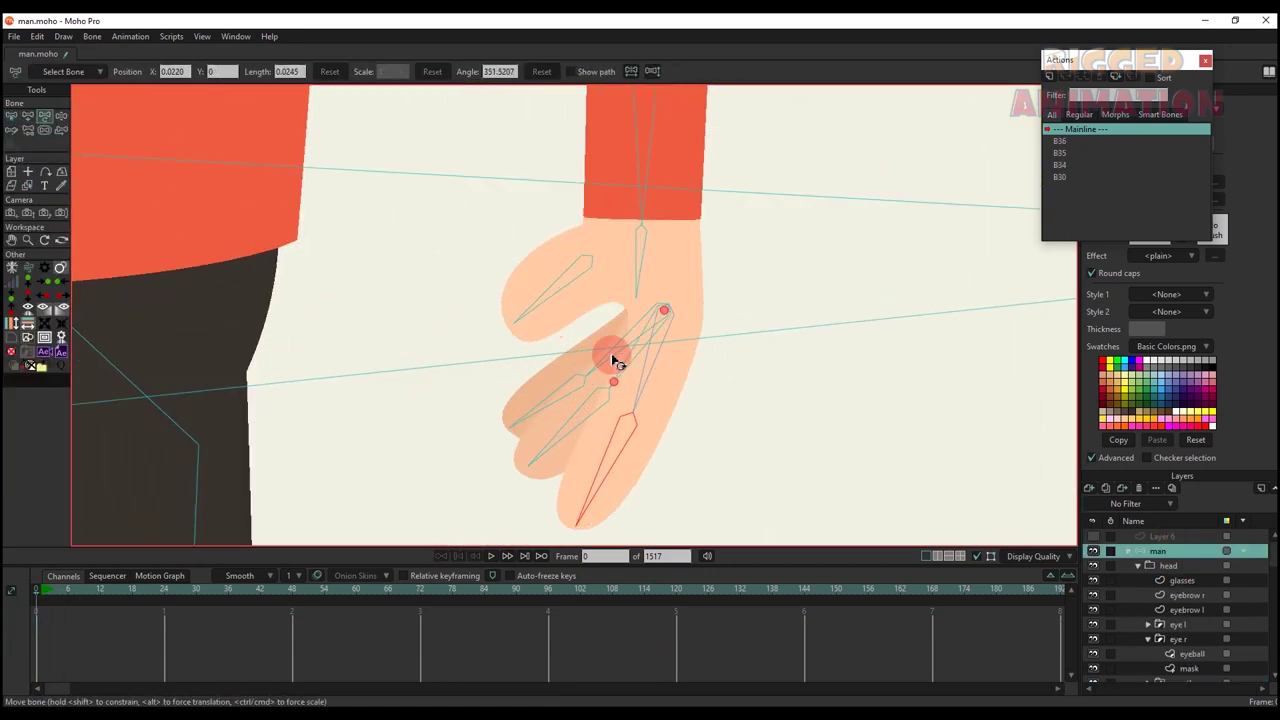
- Enable angle constraints on the shortest finger's tip bone, and create an action with the bone swung toward the thumb at frame 24
{"action": "left_click", "coordinate": [70, 72]}
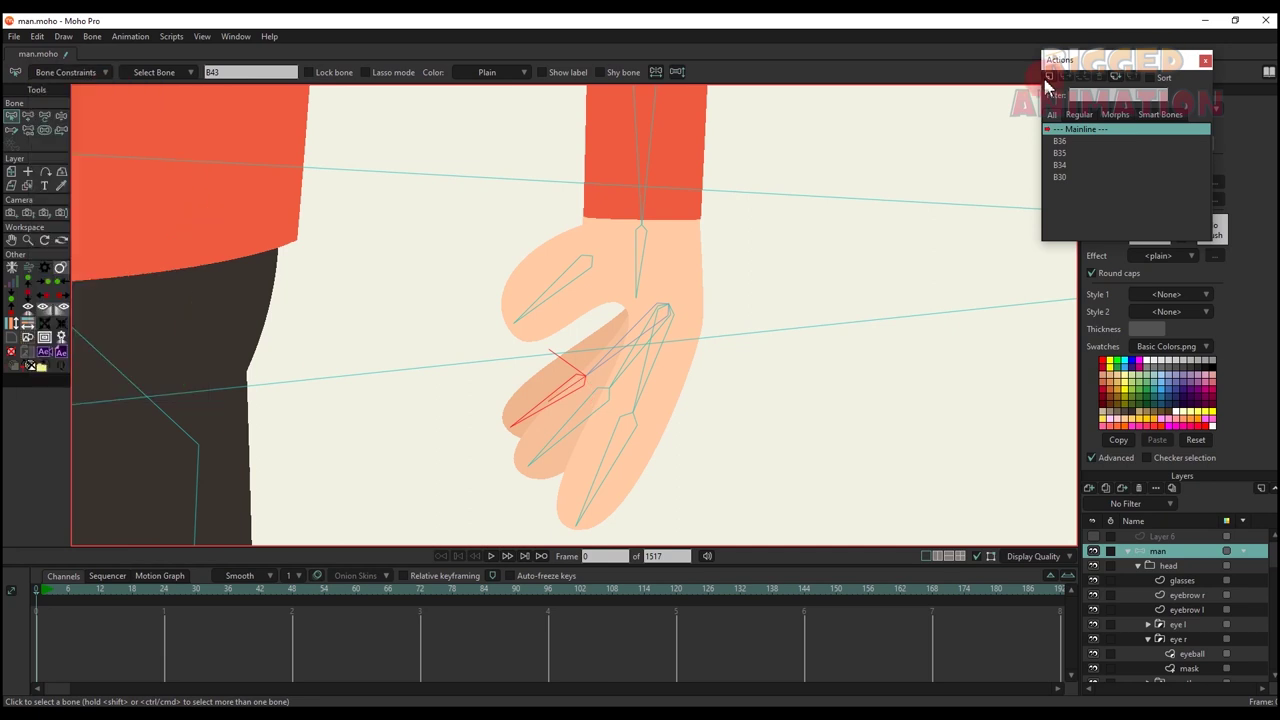
{"action": "left_click", "coordinate": [1049, 78]}
{"action": "key", "text": "t"}
- Reshape the shortest finger's outline points in Layer 3 within the action to smooth the bend
{"action": "scroll", "coordinate": [600, 380], "scroll_direction": "up", "scroll_amount": 3}
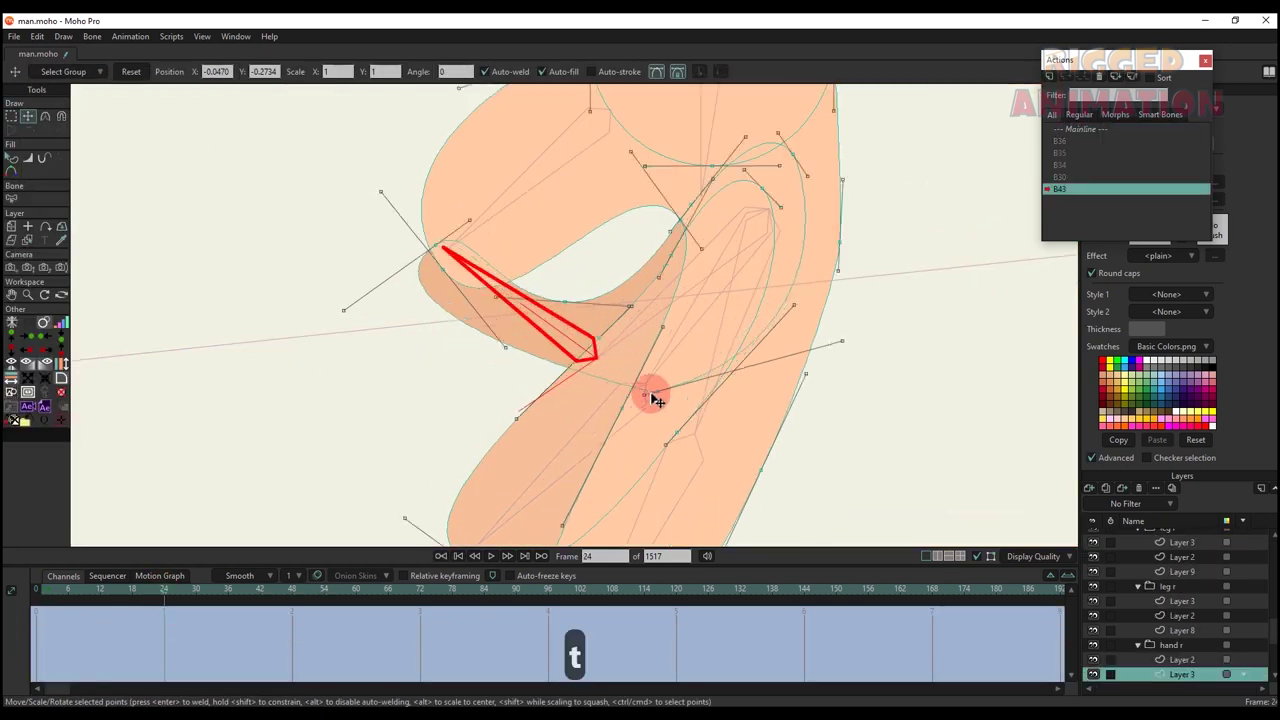
{"action": "left_click", "coordinate": [656, 392]}
{"action": "left_click_drag", "start_coordinate": [656, 392], "coordinate": [606, 422]}
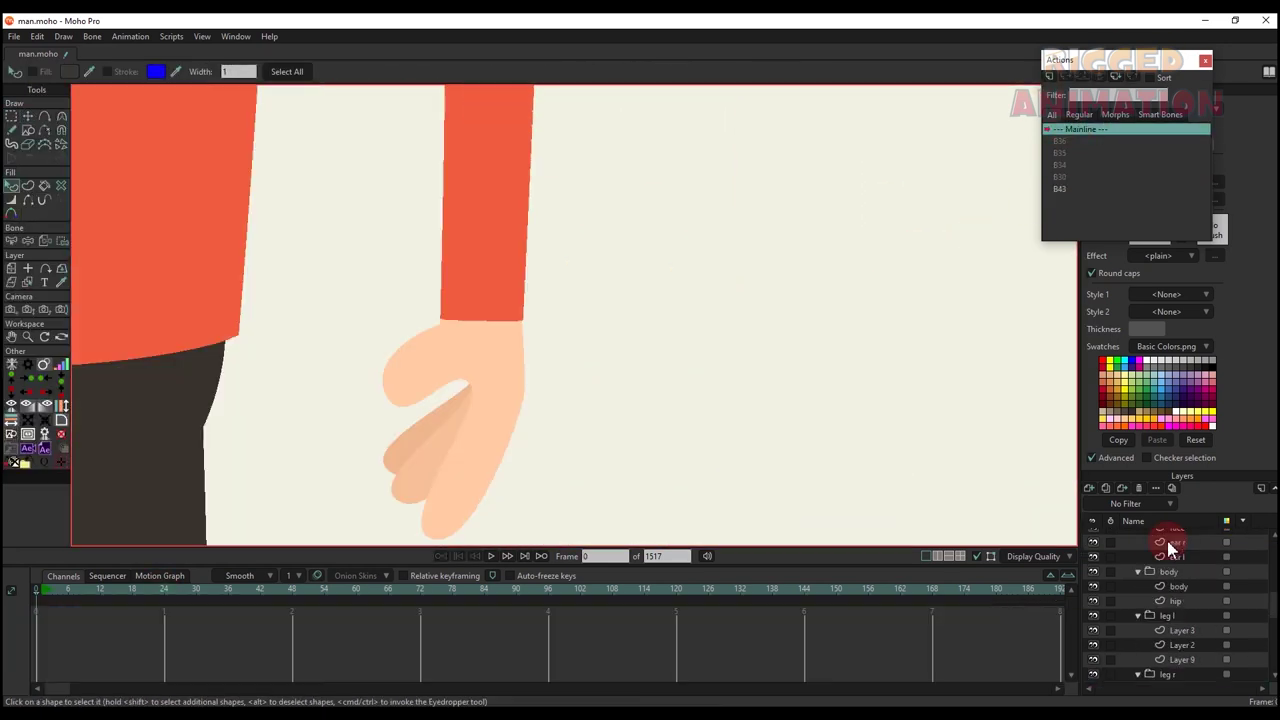
- Enable angle constraints with a -70 degree minimum on the middle finger's tip bone, and create an action for it
{"action": "left_click", "coordinate": [1160, 550]}
{"action": "key", "text": "t"}
{"action": "left_click", "coordinate": [70, 72]}
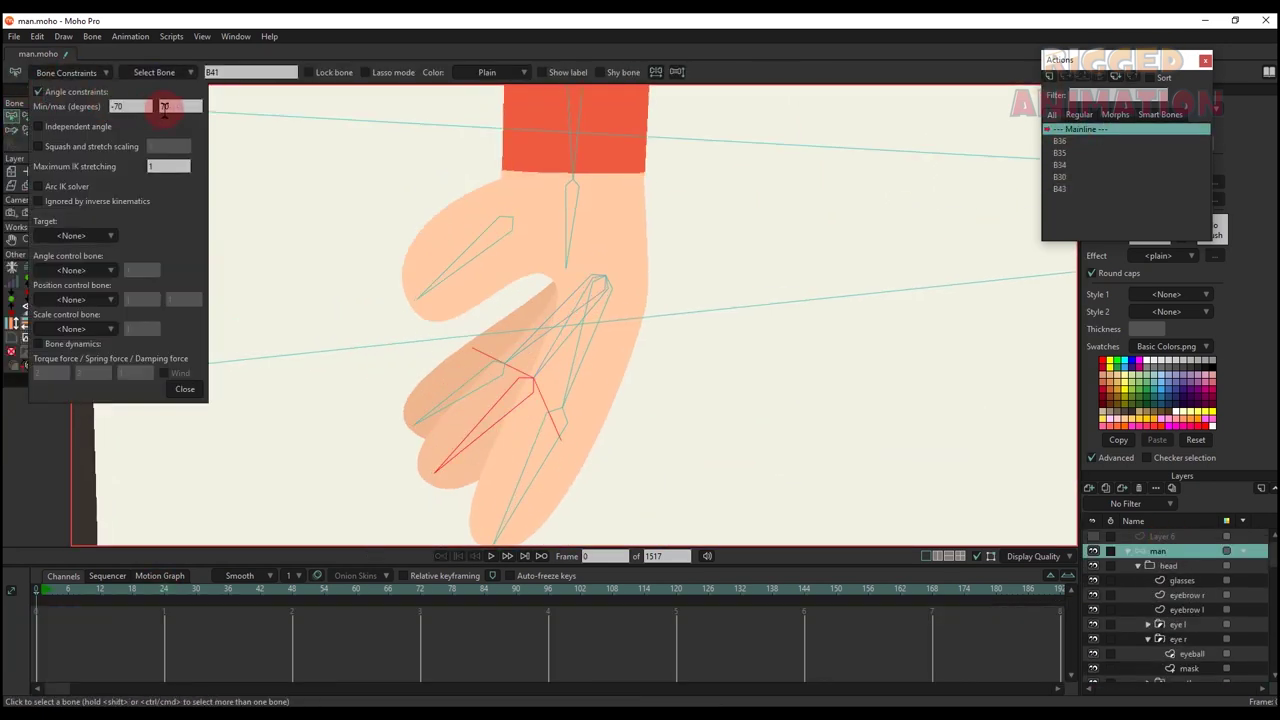
{"action": "left_click", "coordinate": [1049, 78]}
- Swing the middle fingertip bone toward the thumb at frame 24, smooth the bent outline in Layer 3, and return to the mainline
{"action": "key", "text": "t"}
{"action": "left_click_drag", "start_coordinate": [480, 443], "coordinate": [434, 340]}
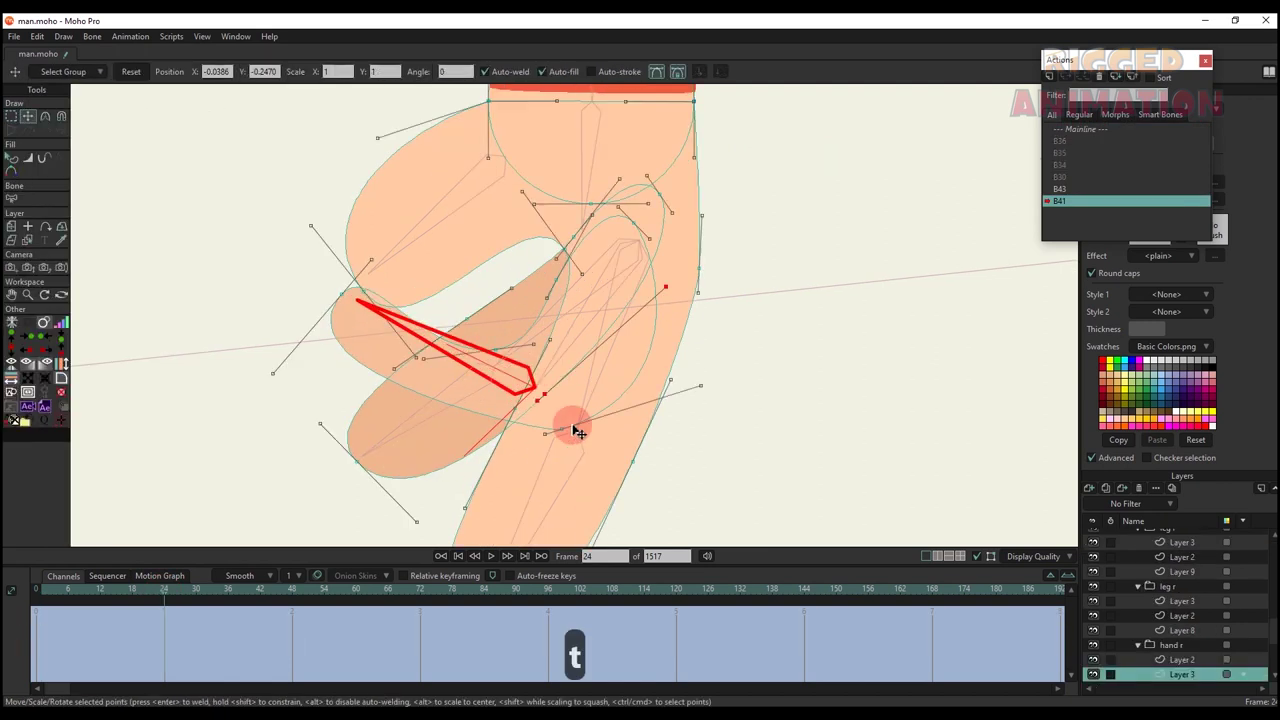
{"action": "mouse_move", "coordinate": [574, 431]}
{"action": "left_mouse_down"}
{"action": "mouse_move", "coordinate": [606, 403]}
{"action": "mouse_move", "coordinate": [564, 436]}
{"action": "left_mouse_up"}
{"action": "left_click", "coordinate": [1086, 134]}
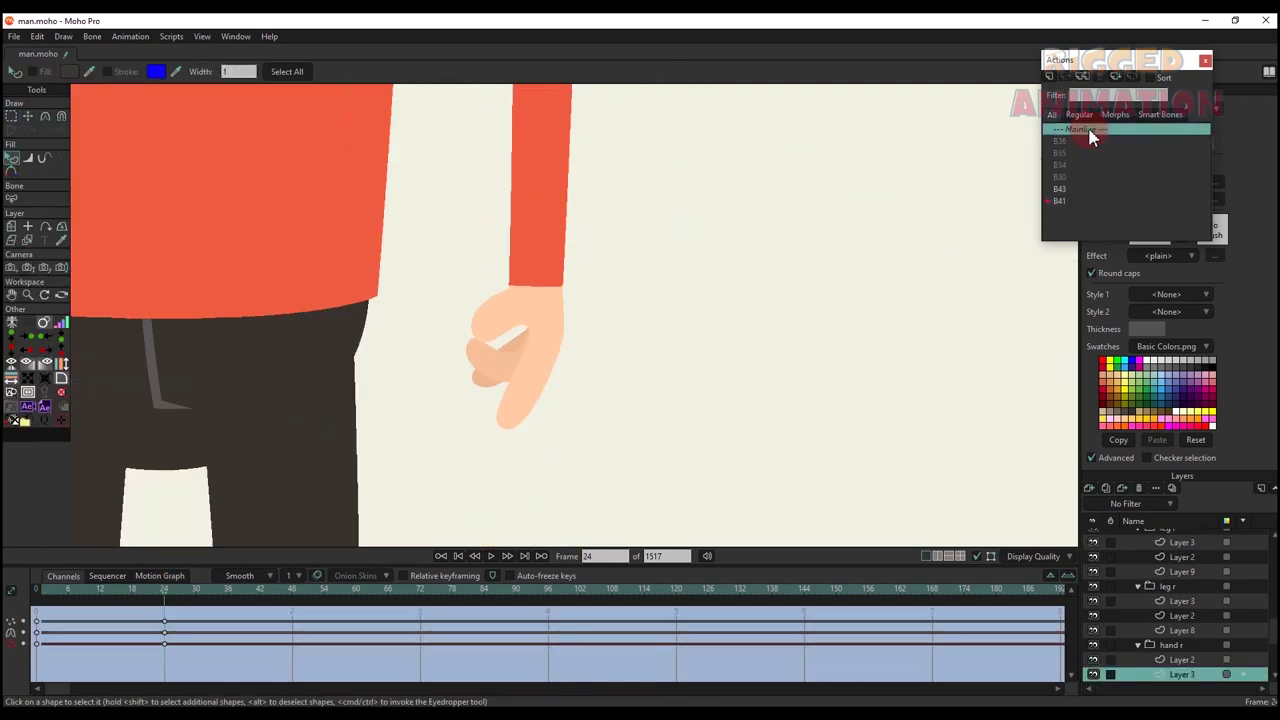
- Constrain the longest finger's tip bone to angles between -70 and 0 degrees, and create an action for it
{"action": "left_click", "coordinate": [557, 428]}
{"action": "left_click", "coordinate": [68, 72]}
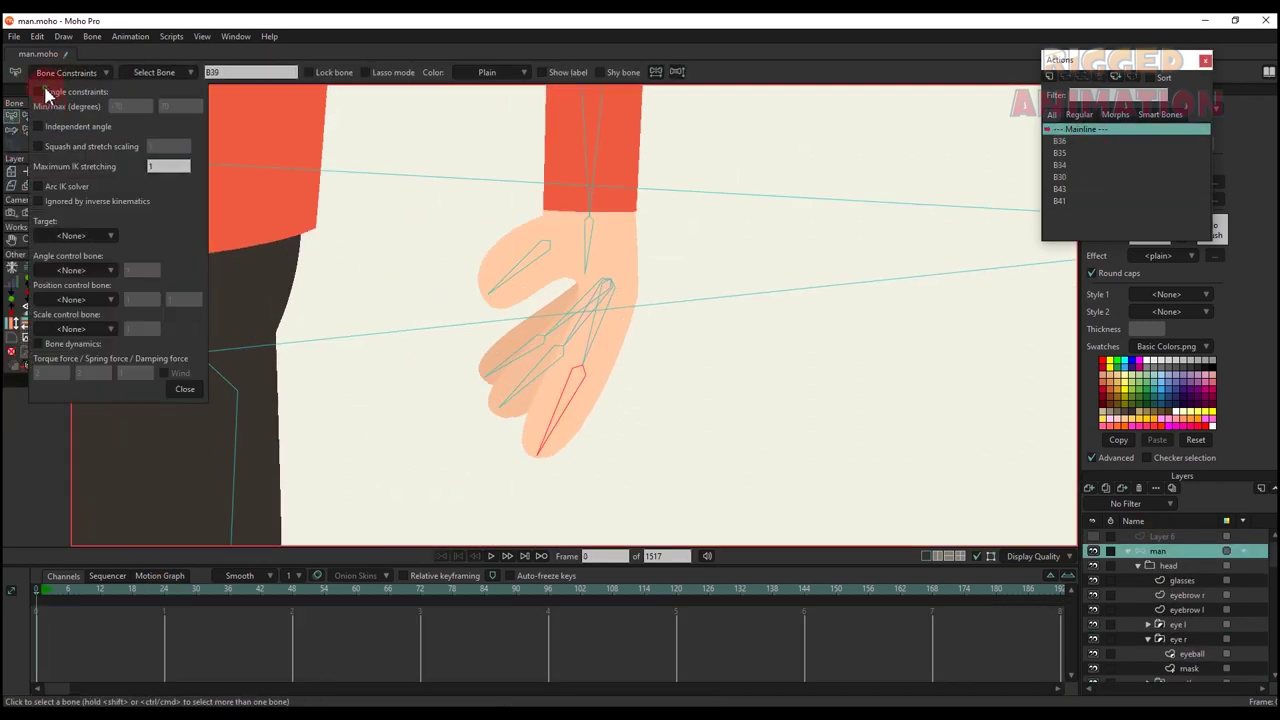
{"action": "left_click", "coordinate": [190, 395]}
{"action": "left_click", "coordinate": [1049, 78]}
- Swing the longest fingertip bone toward the thumb at frame 24, smooth the bend's points and curvature in Layer 3, and return to the mainline
{"action": "left_click", "coordinate": [163, 590]}
{"action": "left_click_drag", "start_coordinate": [540, 450], "coordinate": [486, 362]}
{"action": "scroll", "coordinate": [554, 350], "scroll_direction": "up", "scroll_amount": 4}
{"action": "key", "text": "t"}
{"action": "scroll", "coordinate": [543, 303], "scroll_direction": "up", "scroll_amount": 3}
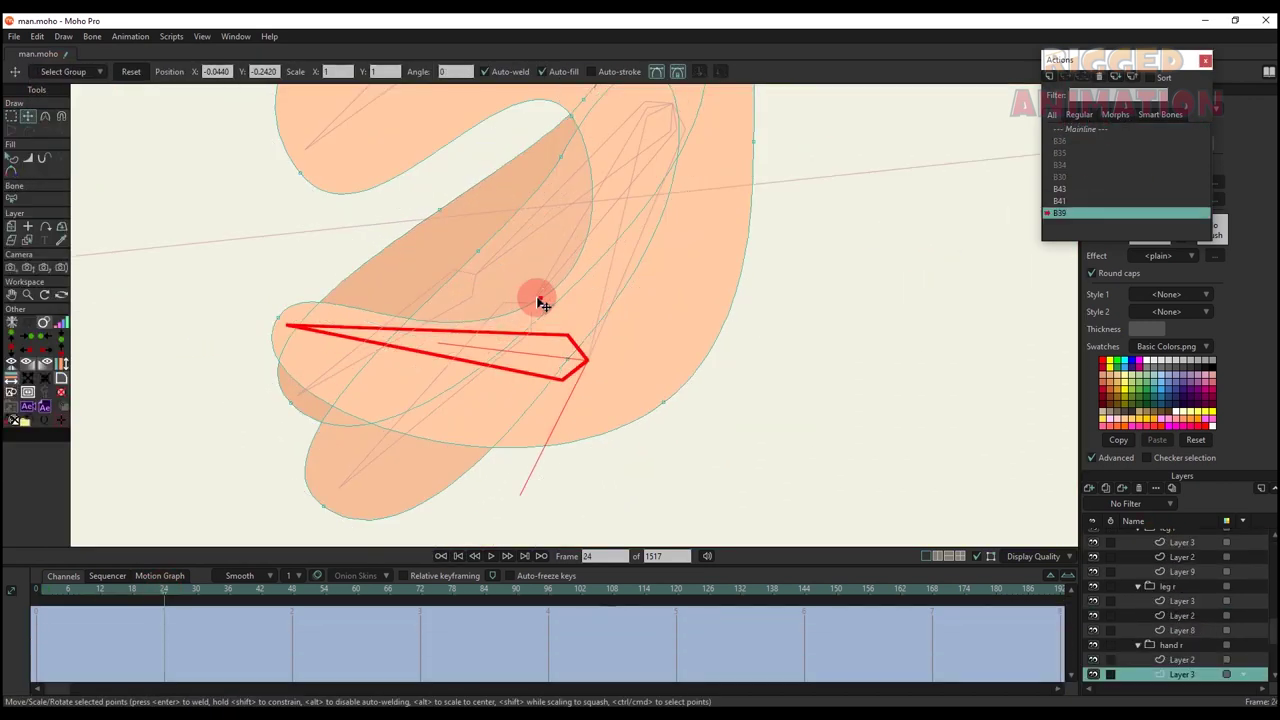
{"action": "left_click_drag", "start_coordinate": [578, 395], "coordinate": [610, 431]}
{"action": "key", "text": "c"}
{"action": "left_click_drag", "start_coordinate": [613, 254], "coordinate": [580, 271]}
{"action": "key", "text": "t"}
{"action": "scroll", "coordinate": [530, 384], "scroll_direction": "down", "scroll_amount": 4}
{"action": "double_click", "coordinate": [1080, 130]}
{"action": "scroll", "coordinate": [1168, 600], "scroll_direction": "up", "scroll_amount": 10}
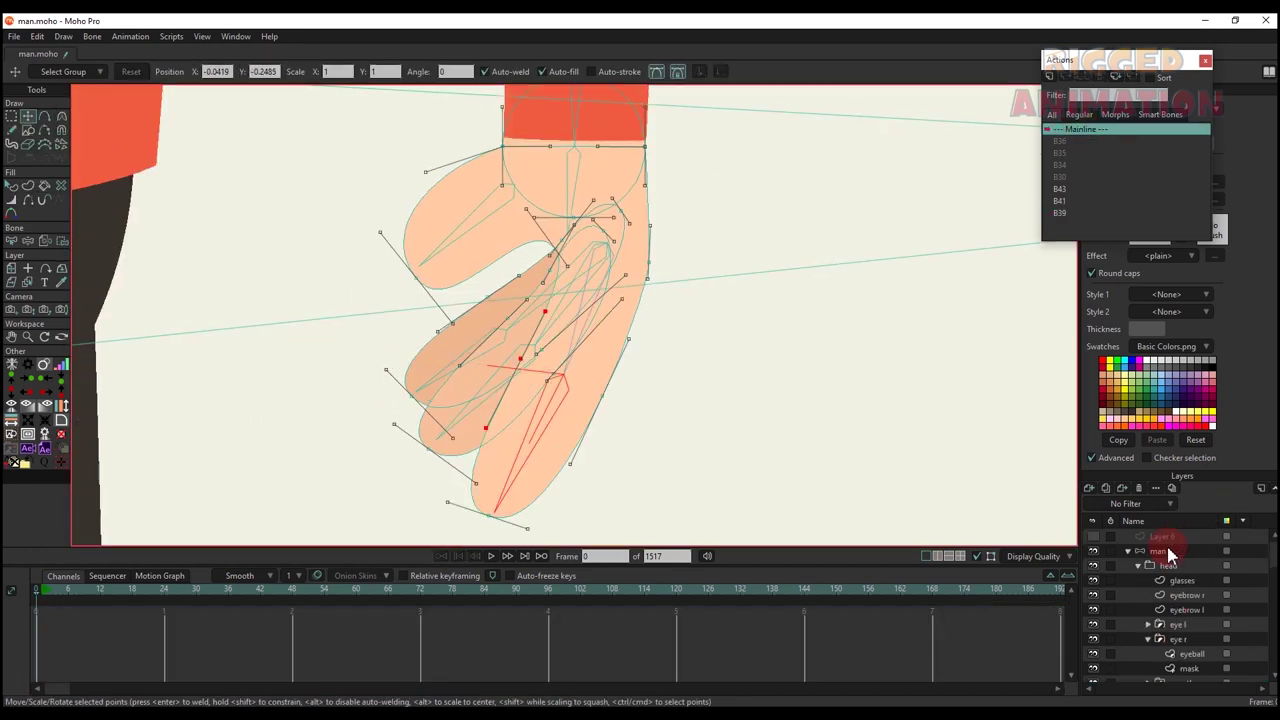
- Test-bend the finger bones of hand r at frame 6 in the man layer
{"action": "left_click", "coordinate": [1168, 552]}
{"action": "left_click", "coordinate": [68, 590]}
{"action": "left_click_drag", "start_coordinate": [511, 431], "coordinate": [480, 362]}
{"action": "scroll", "coordinate": [597, 323], "scroll_direction": "down", "scroll_amount": 4}
{"action": "scroll", "coordinate": [597, 323], "scroll_direction": "up", "scroll_amount": 3}
{"action": "left_click_drag", "start_coordinate": [566, 400], "coordinate": [602, 370]}
{"action": "scroll", "coordinate": [357, 400], "scroll_direction": "down", "scroll_amount": 5}
{"action": "scroll", "coordinate": [249, 371], "scroll_direction": "up", "scroll_amount": 5}
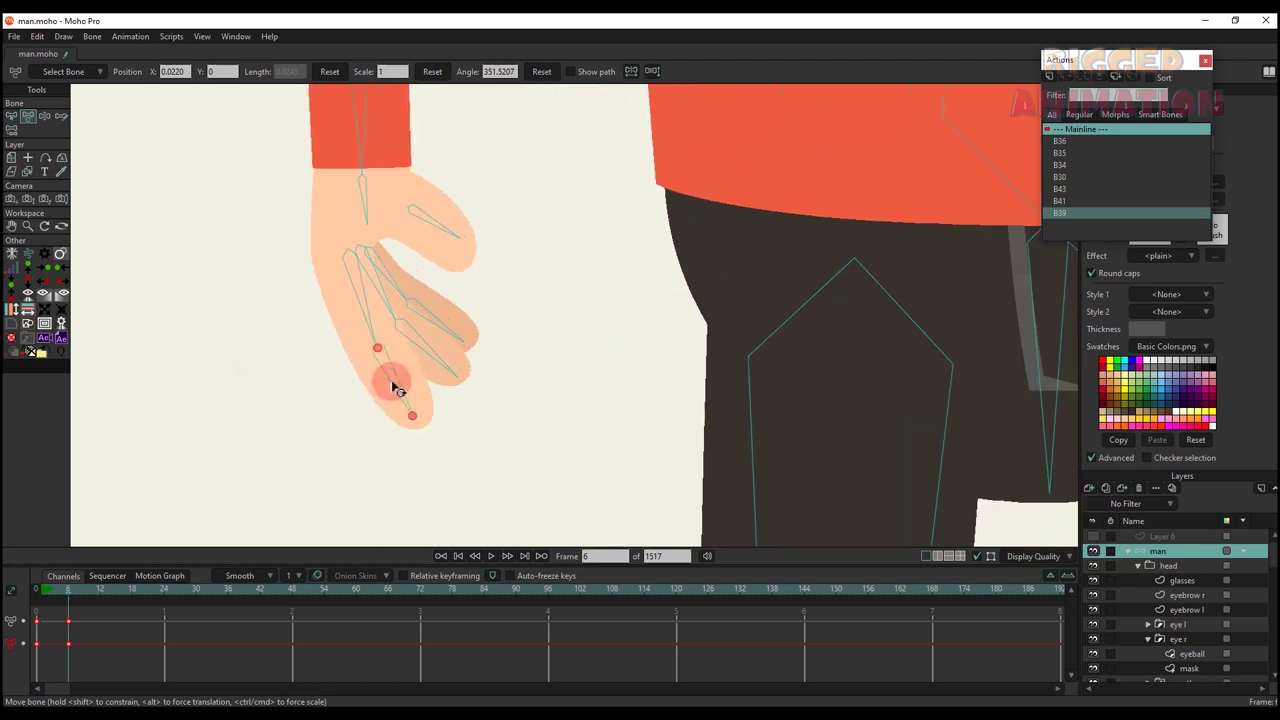
- Try moving the longest finger's bones on the previously rigged hand, then delete the test keyframes and return to frame 0
{"action": "left_click", "coordinate": [358, 338]}
{"action": "left_click_drag", "start_coordinate": [355, 335], "coordinate": [340, 337]}
{"action": "left_click", "coordinate": [374, 388]}
{"action": "left_click_drag", "start_coordinate": [130, 653], "coordinate": [50, 611]}
{"action": "key", "text": "BackSpace"}
{"action": "left_click", "coordinate": [35, 589]}
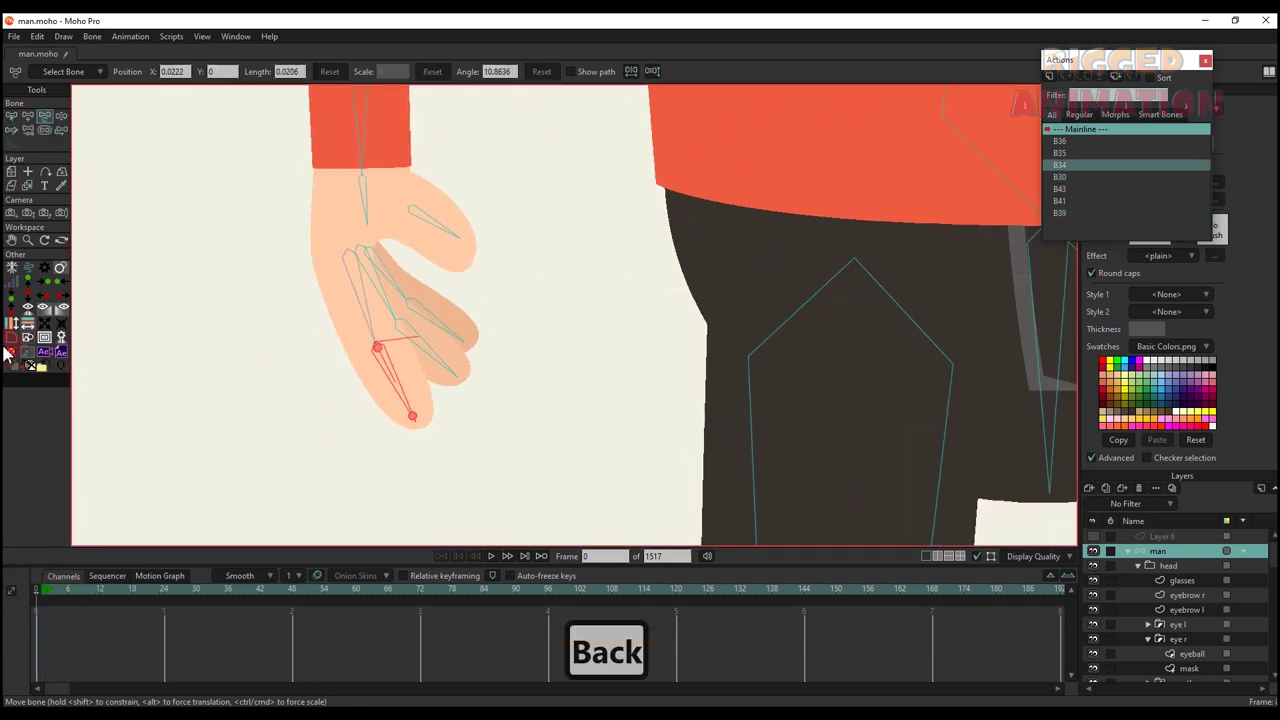
- Review the angle constraints of the longest fingertip bone on the previously rigged hand
{"action": "left_click", "coordinate": [12, 117]}
{"action": "left_click", "coordinate": [45, 73]}
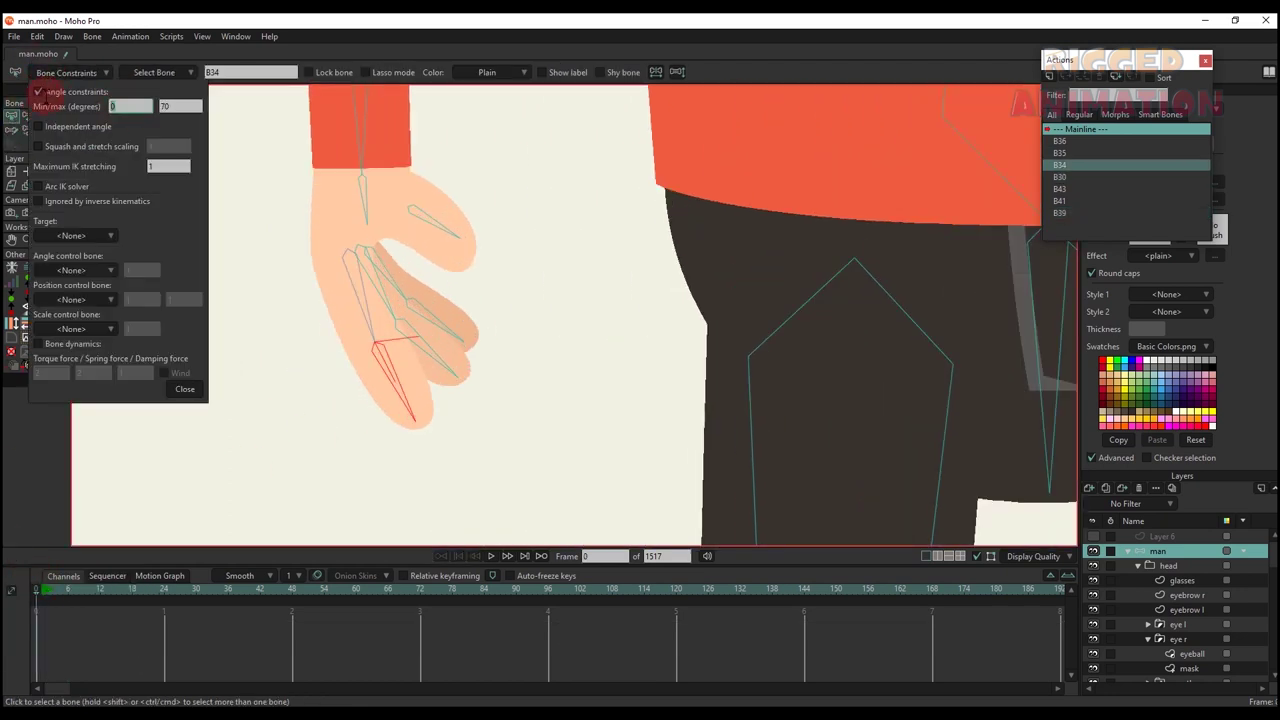
{"action": "left_click", "coordinate": [184, 392]}
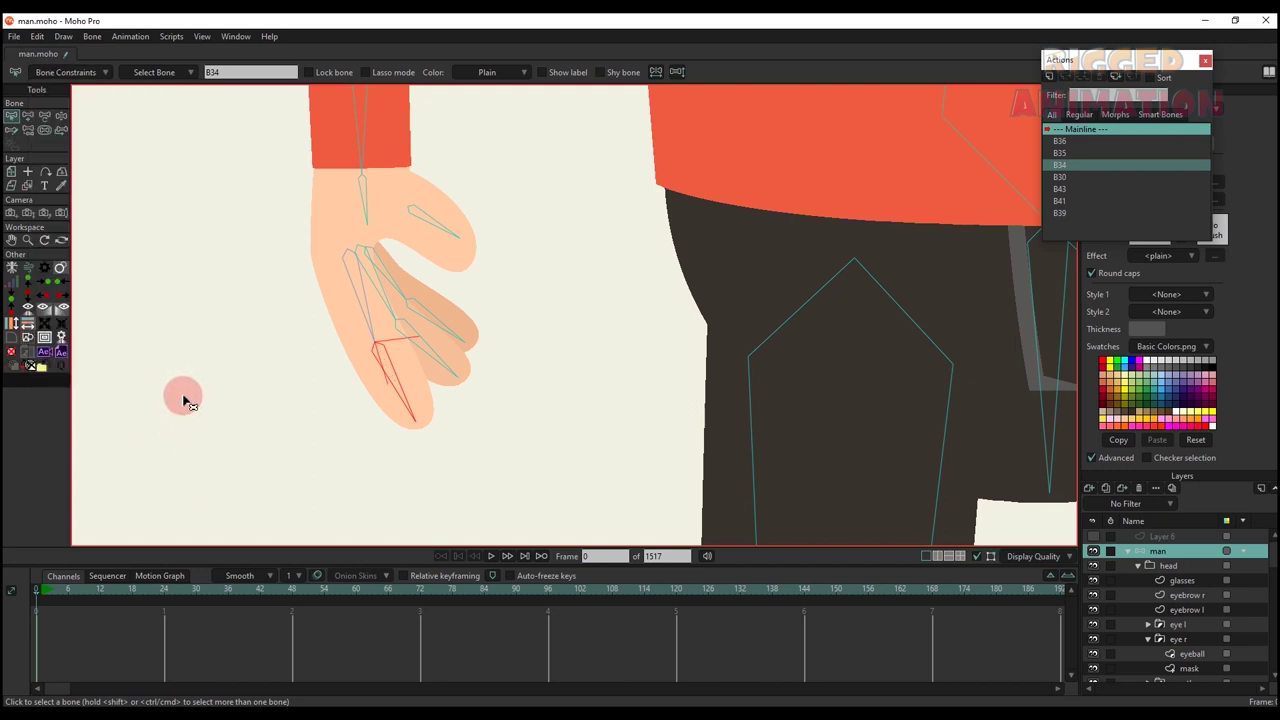
- Test-swing the longest finger outward at frame 5 on the previously rigged hand, delete the test keyframes, and return to frame 0
{"action": "left_click", "coordinate": [28, 116]}
{"action": "left_click", "coordinate": [62, 590]}
{"action": "left_click", "coordinate": [372, 420]}
{"action": "left_click_drag", "start_coordinate": [367, 337], "coordinate": [357, 400]}
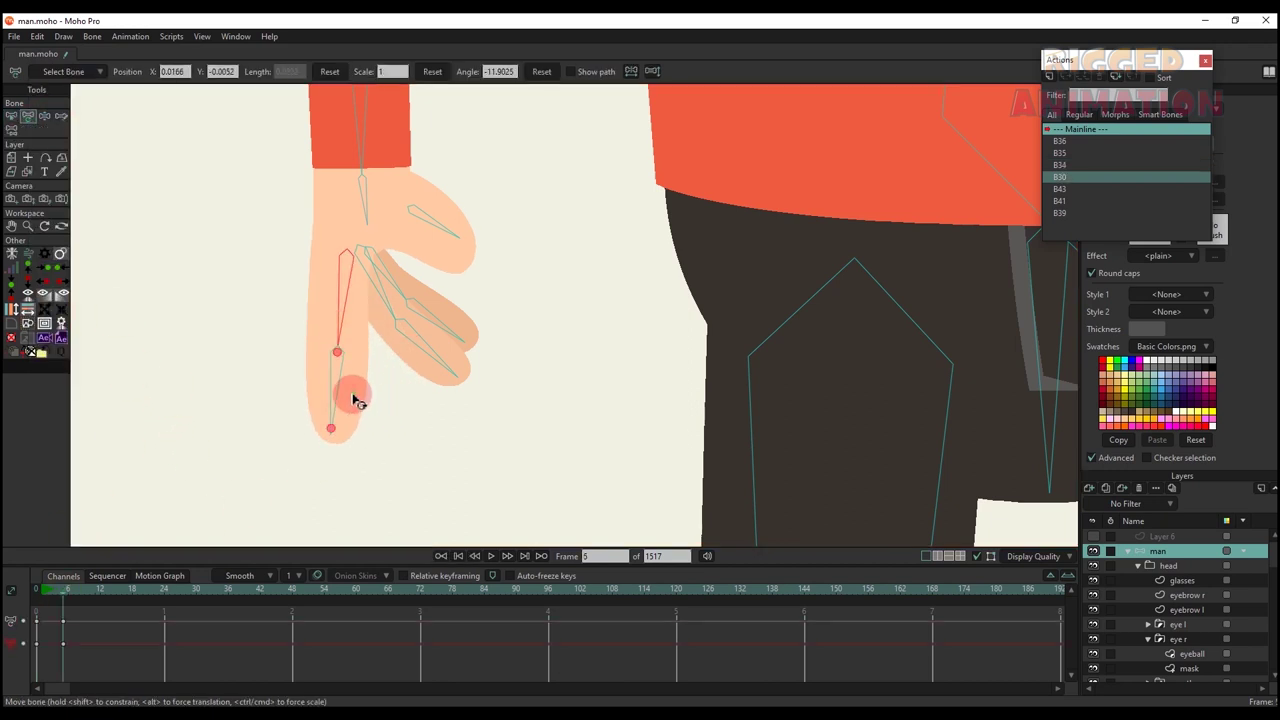
{"action": "left_click_drag", "start_coordinate": [63, 660], "coordinate": [25, 600]}
{"action": "key", "text": "BackSpace"}
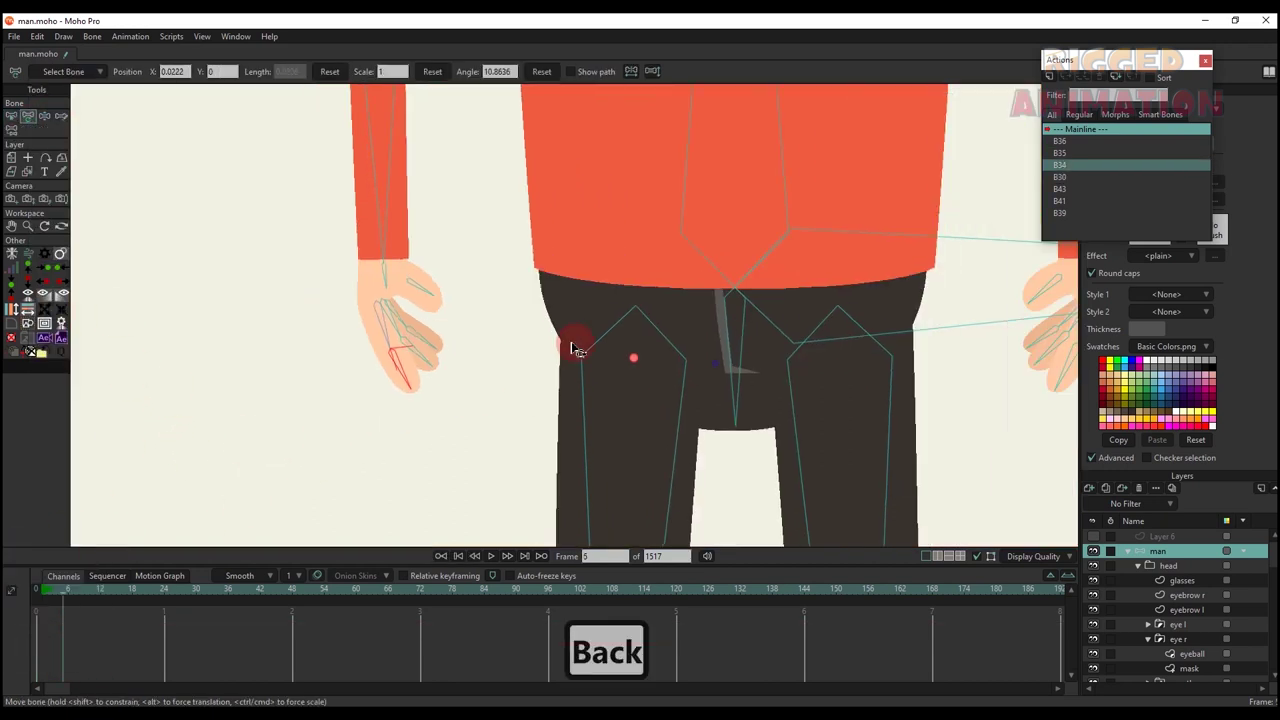
{"action": "left_click_drag", "start_coordinate": [571, 348], "coordinate": [496, 348]}
{"action": "left_click_drag", "start_coordinate": [56, 591], "coordinate": [14, 591]}
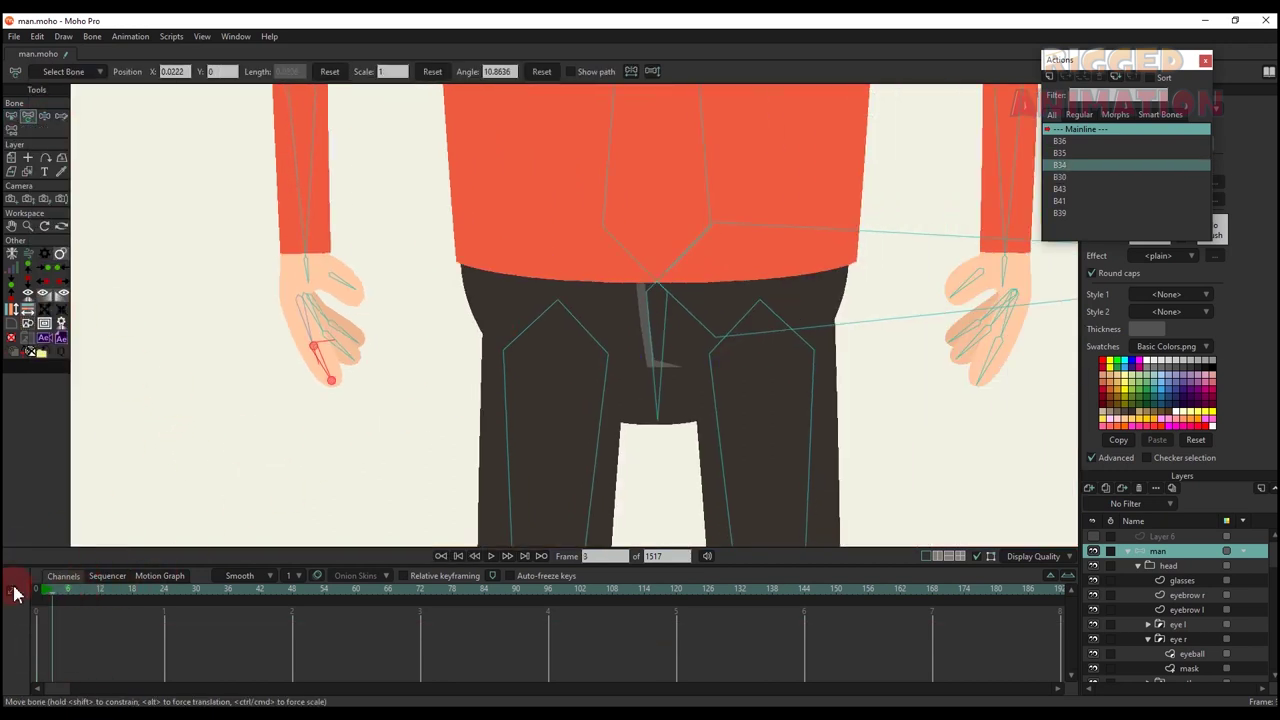
- Review the angle constraints of the longest fingertip bone on hand r
{"action": "left_click_drag", "start_coordinate": [716, 286], "coordinate": [574, 286]}
{"action": "left_click", "coordinate": [11, 116]}
{"action": "left_click", "coordinate": [70, 72]}
{"action": "left_click", "coordinate": [129, 107]}
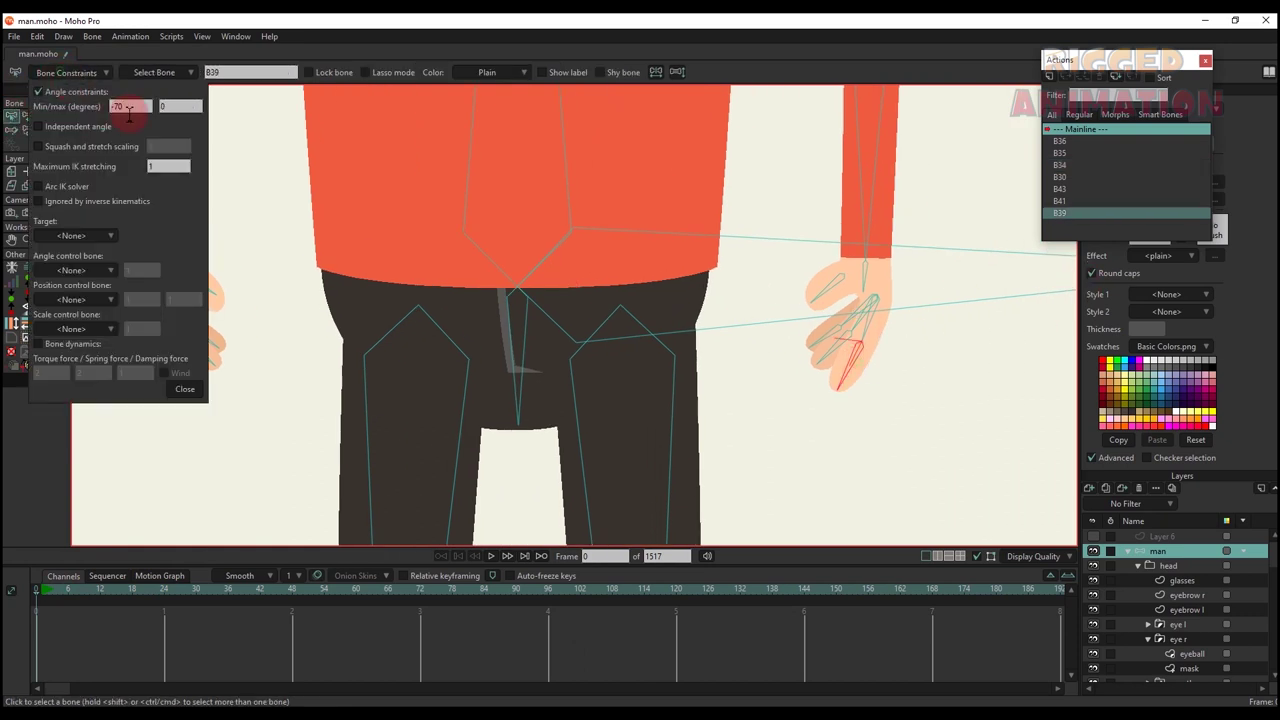
{"action": "left_click", "coordinate": [188, 390]}
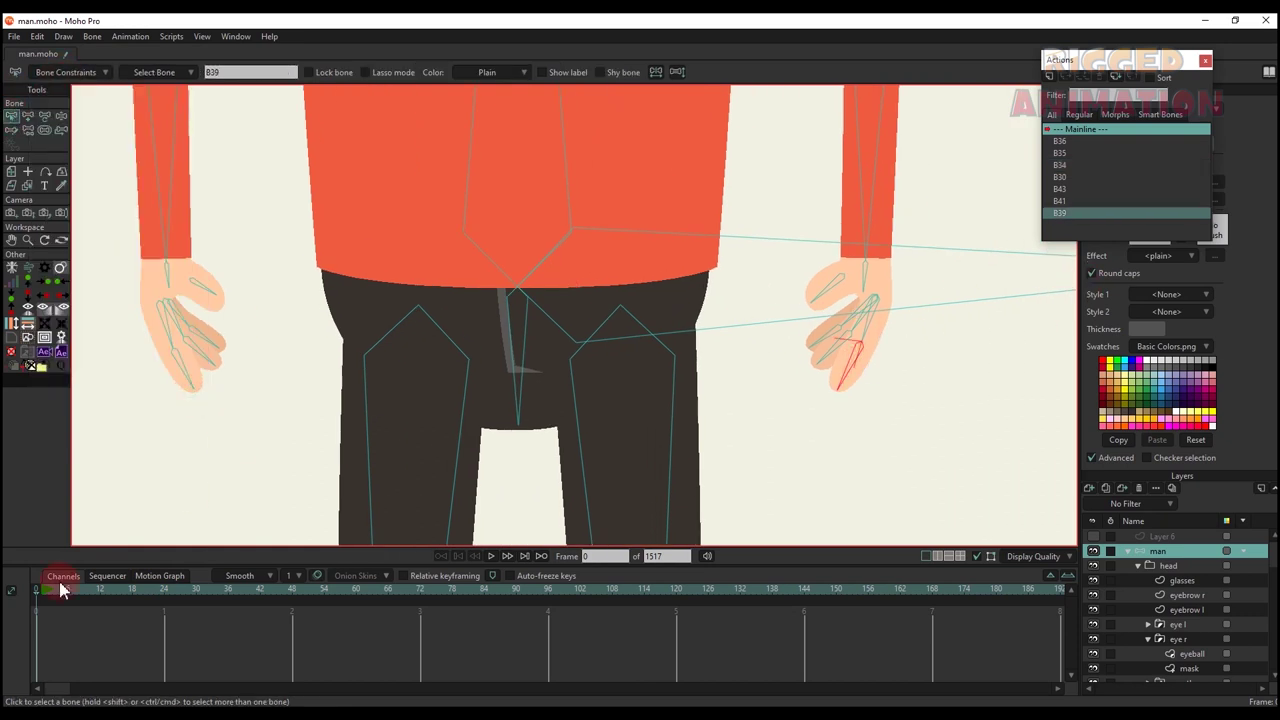
- Test-swing the longest finger's base and tip bones on hand r at frame 6
{"action": "left_click", "coordinate": [66, 590]}
{"action": "left_click_drag", "start_coordinate": [895, 383], "coordinate": [797, 354]}
{"action": "scroll", "coordinate": [797, 352], "scroll_direction": "up", "scroll_amount": 5}
{"action": "key", "text": "t"}
{"action": "left_click_drag", "start_coordinate": [639, 303], "coordinate": [674, 316]}
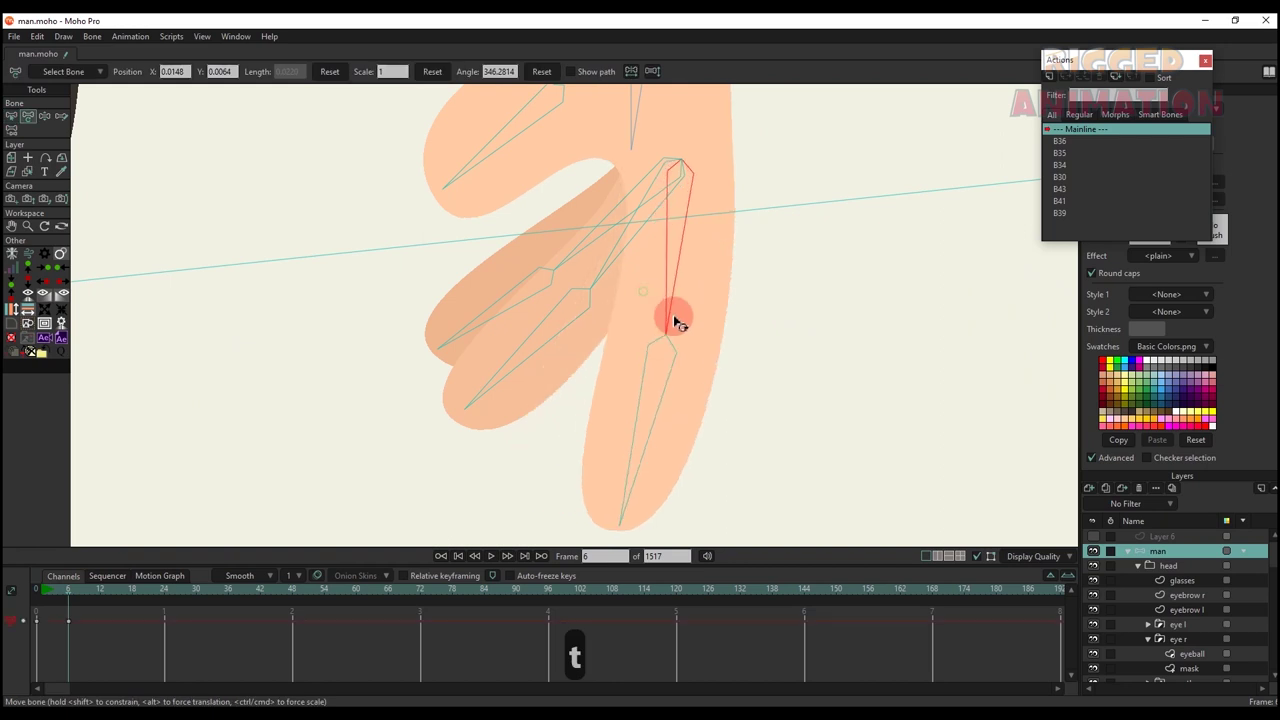
{"action": "left_click_drag", "start_coordinate": [662, 437], "coordinate": [676, 435]}
- Curl the fingers and thumb of hand r into a fist at frame 6 to test the corrective actions
{"action": "scroll", "coordinate": [580, 356], "scroll_direction": "down", "scroll_amount": 3}
{"action": "left_click", "coordinate": [588, 318]}
{"action": "left_click_drag", "start_coordinate": [592, 313], "coordinate": [620, 327]}
{"action": "left_click_drag", "start_coordinate": [555, 303], "coordinate": [569, 263]}
{"action": "left_click", "coordinate": [637, 398]}
{"action": "scroll", "coordinate": [660, 346], "scroll_direction": "down", "scroll_amount": 4}
{"action": "scroll", "coordinate": [660, 362], "scroll_direction": "up", "scroll_amount": 2}
{"action": "scroll", "coordinate": [607, 280], "scroll_direction": "up", "scroll_amount": 1}
{"action": "left_click_drag", "start_coordinate": [624, 220], "coordinate": [597, 266]}
{"action": "left_click", "coordinate": [563, 344]}
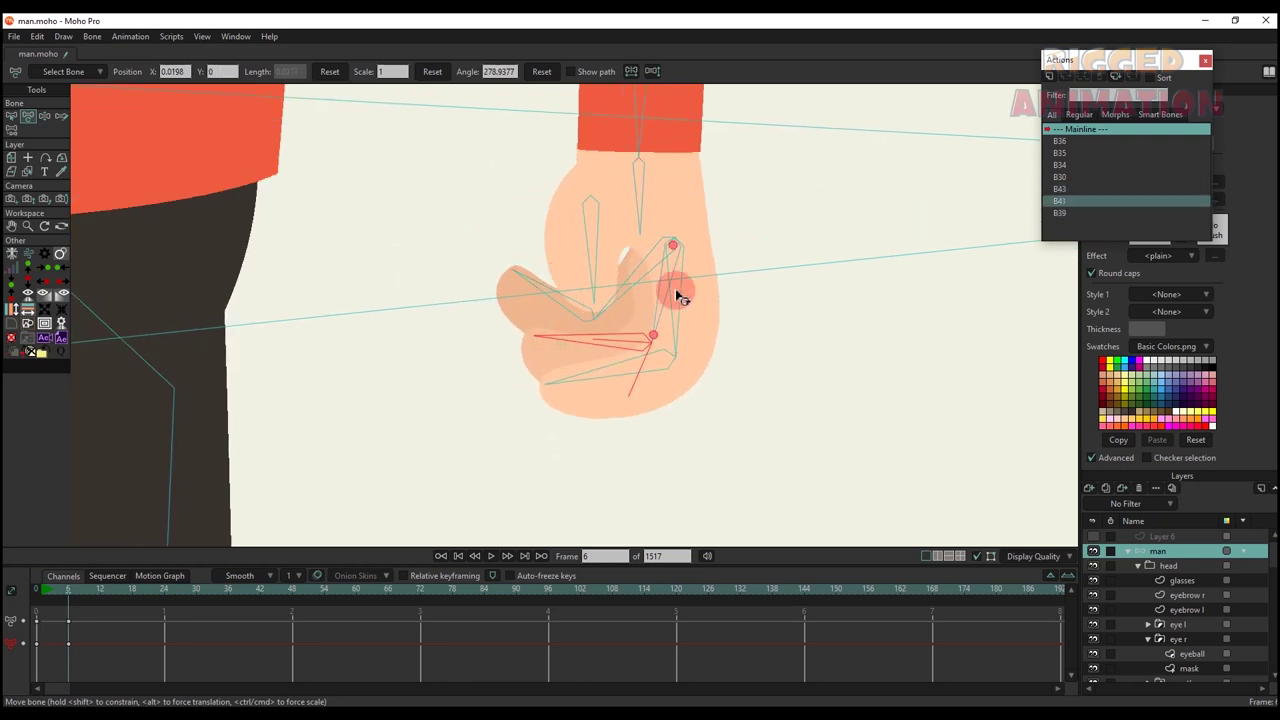
{"action": "left_click_drag", "start_coordinate": [676, 291], "coordinate": [654, 320]}
{"action": "left_click", "coordinate": [656, 320]}
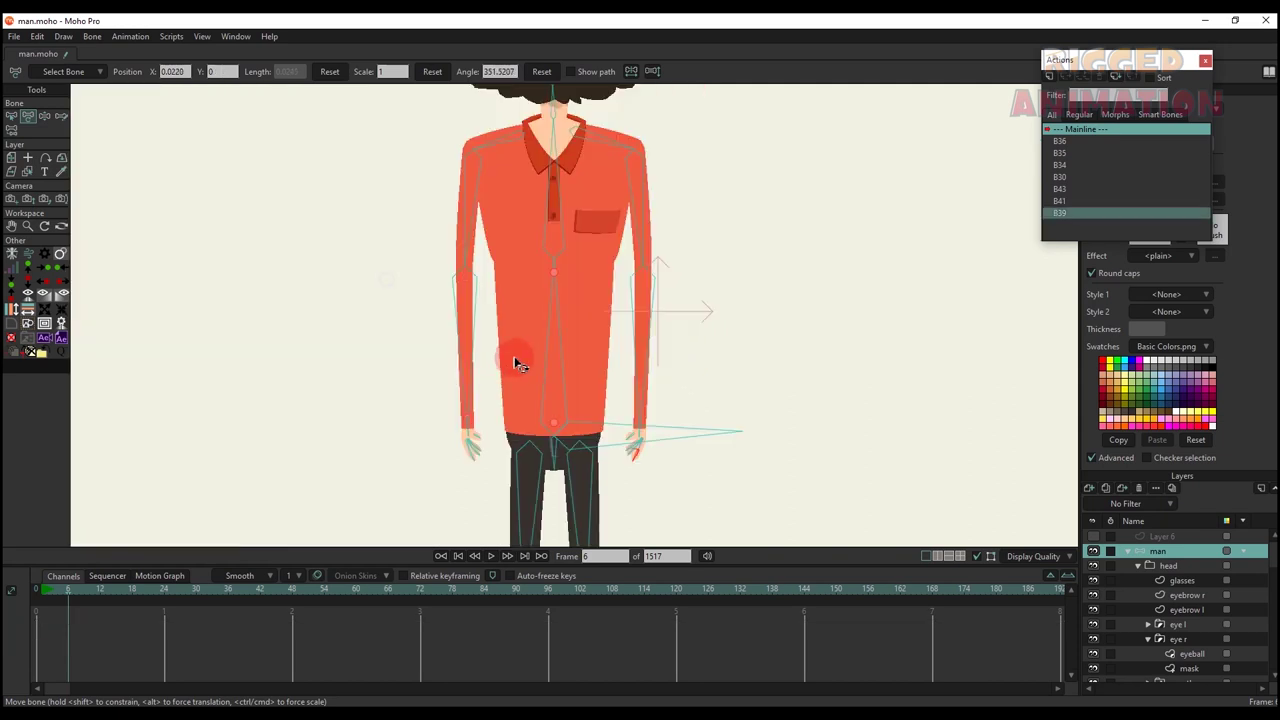
- Lean the torso and tilt the head with their bones at frame 6 to test the full-body rig
{"action": "left_click_drag", "start_coordinate": [515, 363], "coordinate": [554, 308]}
{"action": "scroll", "coordinate": [554, 308], "scroll_direction": "down", "scroll_amount": 2}
{"action": "left_click_drag", "start_coordinate": [554, 308], "coordinate": [572, 396]}
{"action": "left_click_drag", "start_coordinate": [546, 206], "coordinate": [574, 202]}
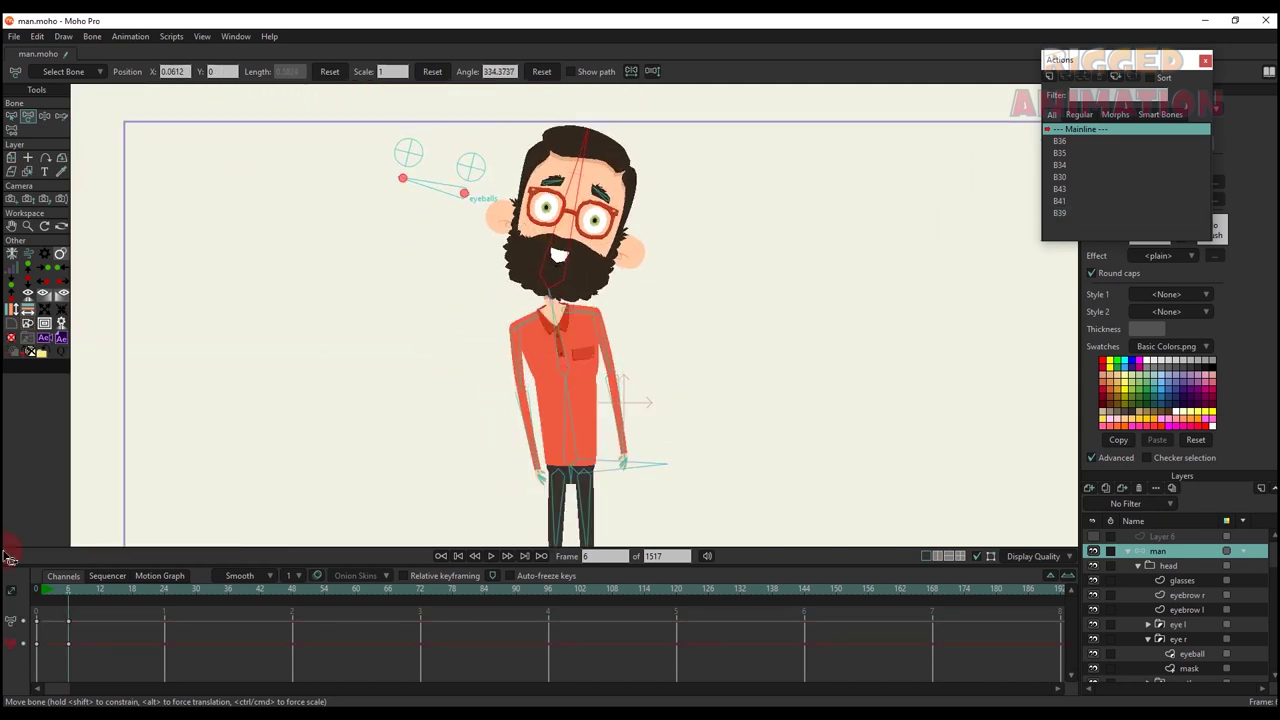
- Return to frame 0 and add a pin bone above the character's head
{"action": "key", "text": "BackSpace"}
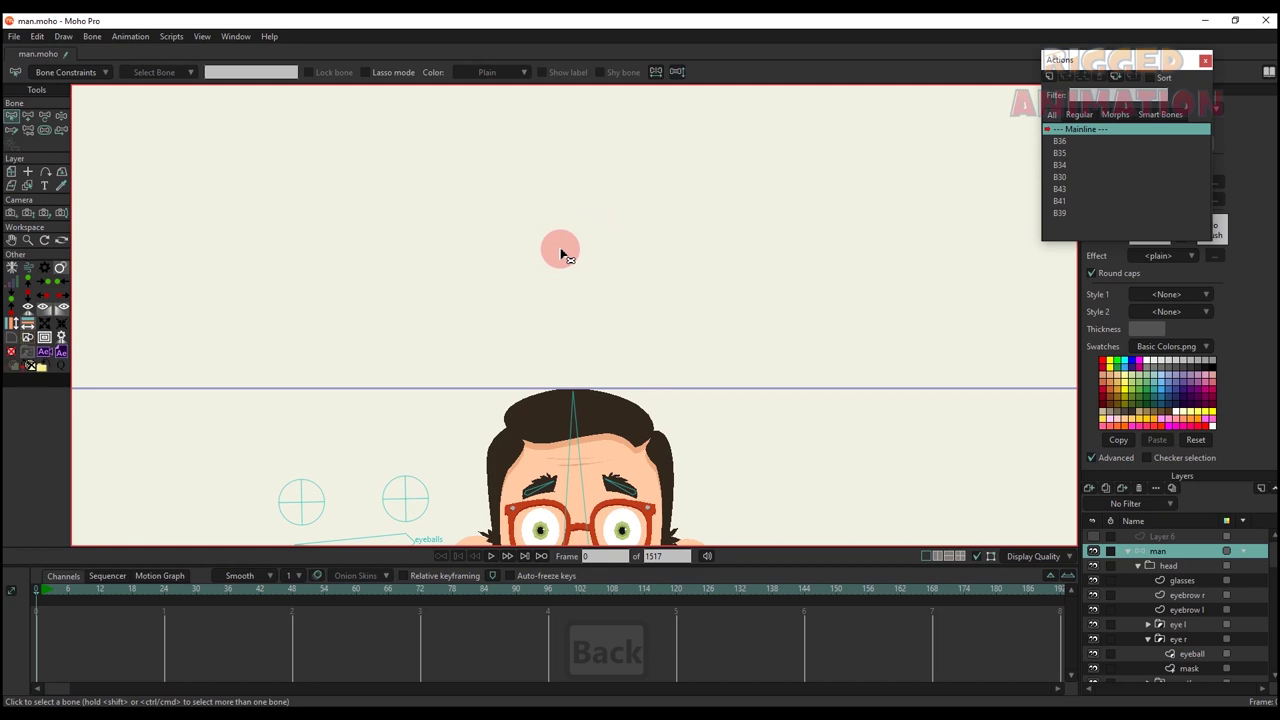
{"action": "key", "text": "b"}
{"action": "key", "text": "a"}
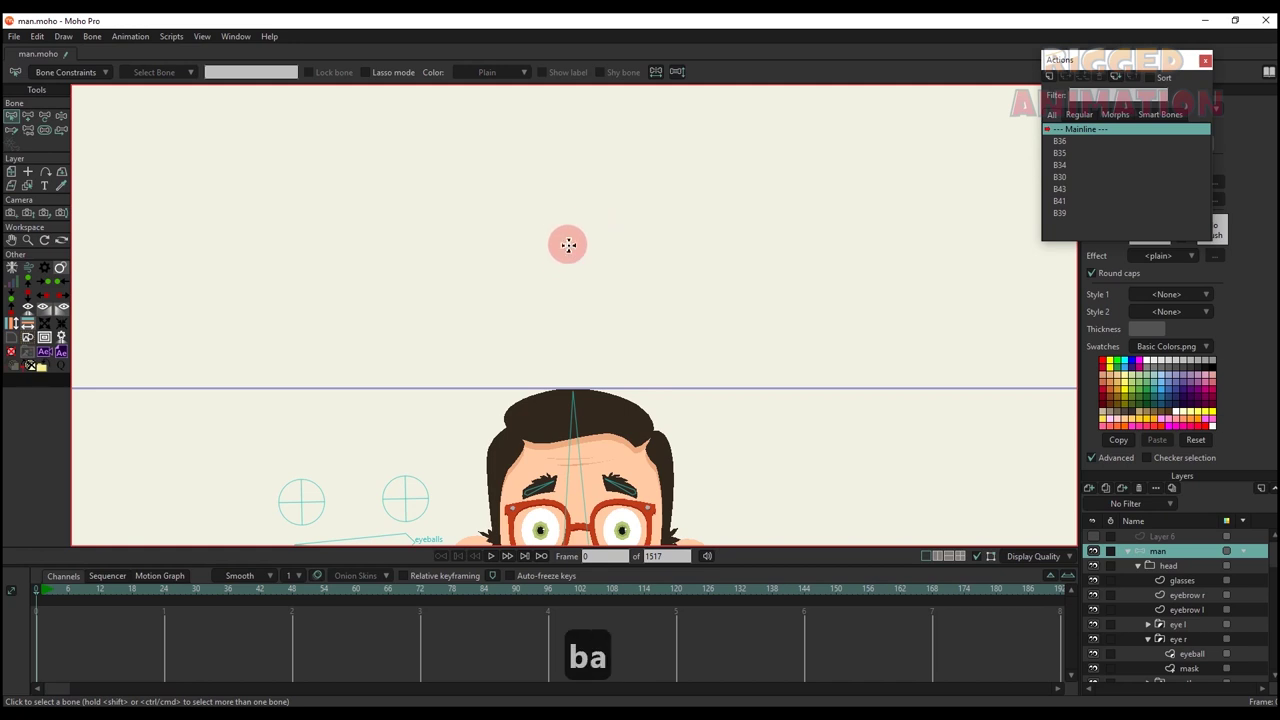
{"action": "left_click", "coordinate": [570, 257]}
- Name the new pin bone HEAD in capital letters and show its label
{"action": "key", "text": "b"}
{"action": "left_click", "coordinate": [250, 72]}
{"action": "type", "text": "hea"}
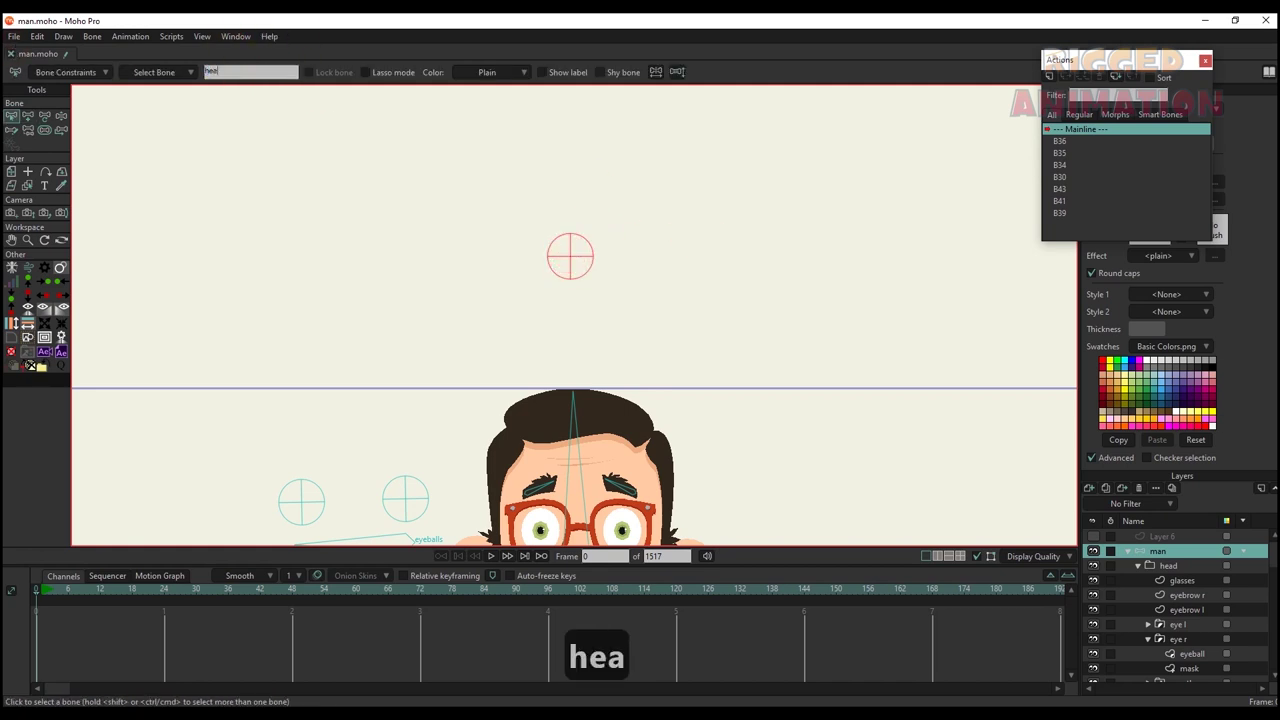
{"action": "type", "text": "d"}
{"action": "key", "text": "BackSpace"}
{"action": "key", "text": "BackSpace"}
{"action": "key", "text": "BackSpace"}
{"action": "key", "text": "BackSpace"}
{"action": "key", "text": "BackSpace"}
{"action": "key", "text": "Caps_Lock"}
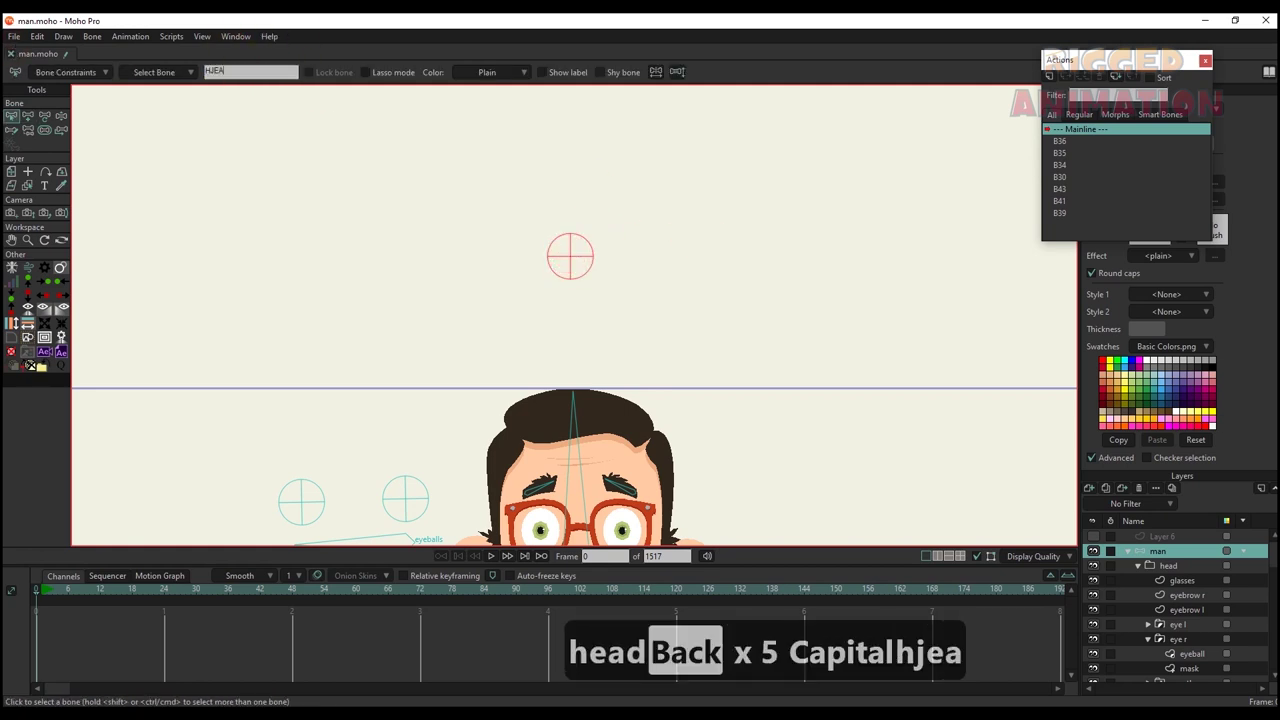
{"action": "key", "text": "BackSpace"}
{"action": "key", "text": "BackSpace"}
{"action": "key", "text": "BackSpace"}
{"action": "key", "text": "BackSpace"}
{"action": "key", "text": "BackSpace"}
{"action": "type", "text": "HEAD"}
{"action": "key", "text": "Return"}
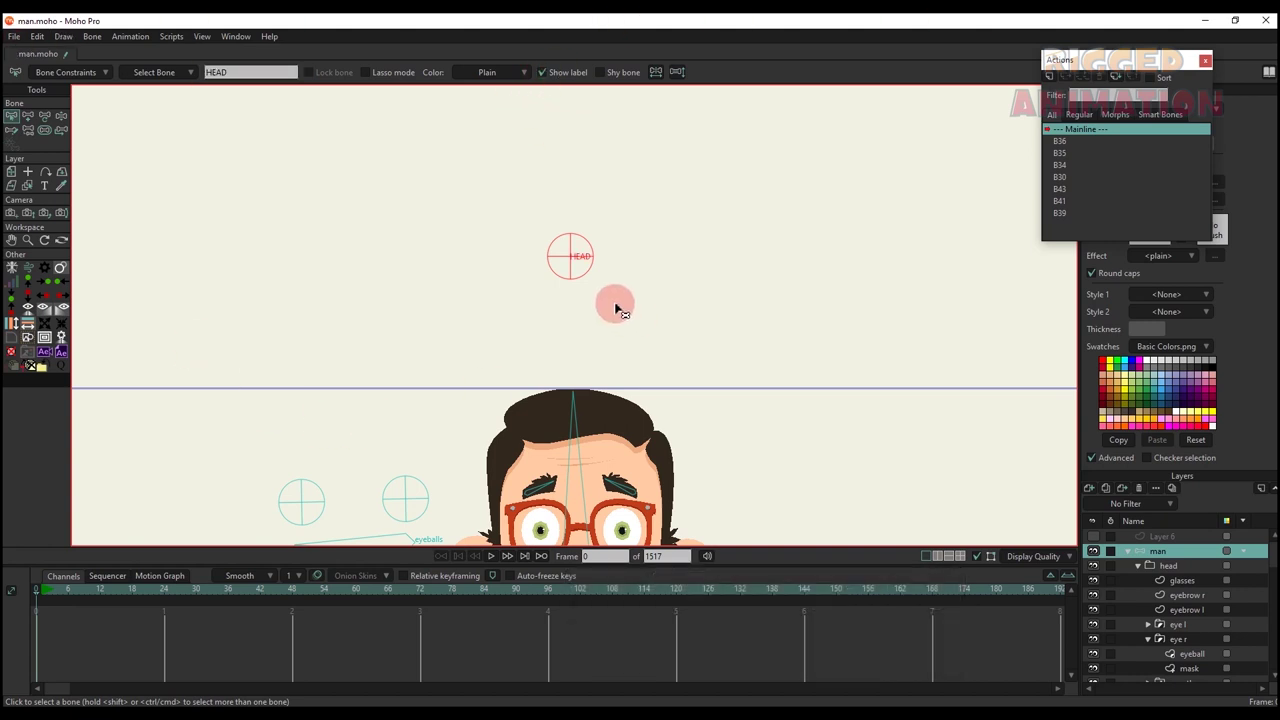
- Draw an upright control bone from the HEAD pin and set the strength of these control bones to 0
{"action": "key", "text": "b"}
{"action": "left_click_drag", "start_coordinate": [581, 253], "coordinate": [583, 155]}
{"action": "key", "text": "s"}
{"action": "left_click_drag", "start_coordinate": [428, 262], "coordinate": [400, 262]}
{"action": "left_click_drag", "start_coordinate": [559, 231], "coordinate": [590, 210]}
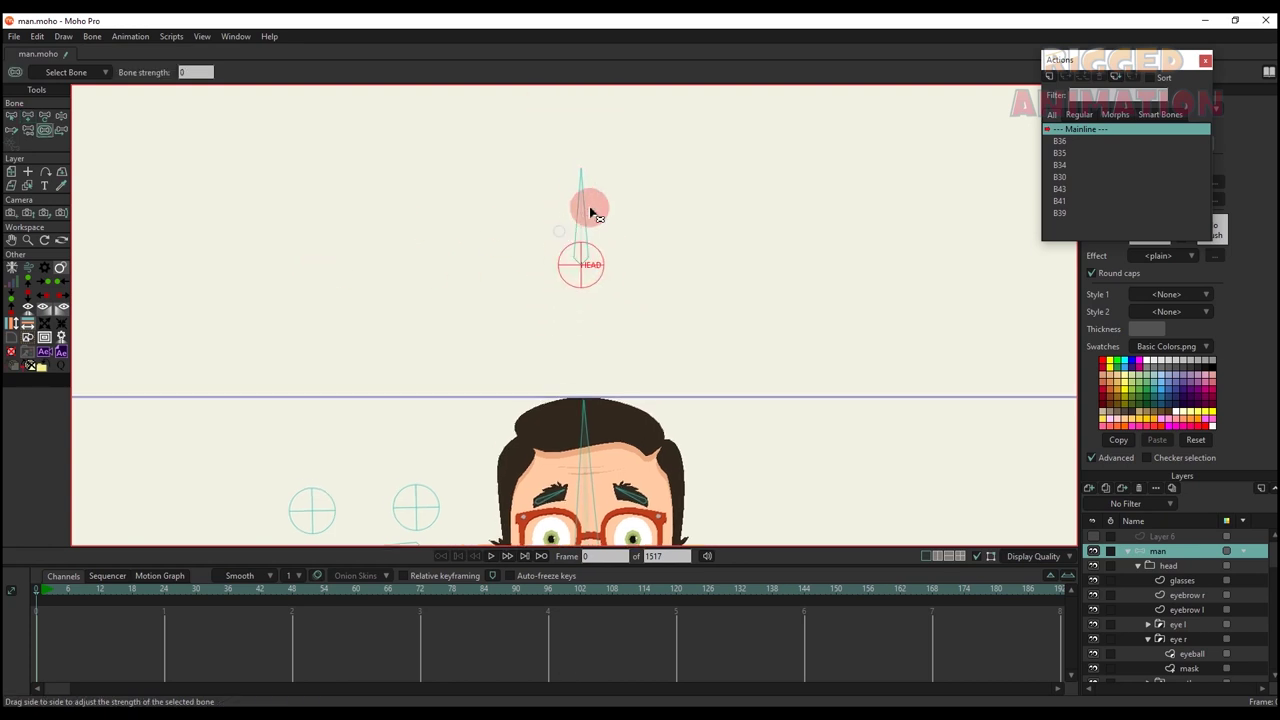
- Turn on angle constraints for the upright bone above the HEAD pin, with limits of -70 and 70 degrees
{"action": "key", "text": "b"}
{"action": "left_click", "coordinate": [48, 77]}
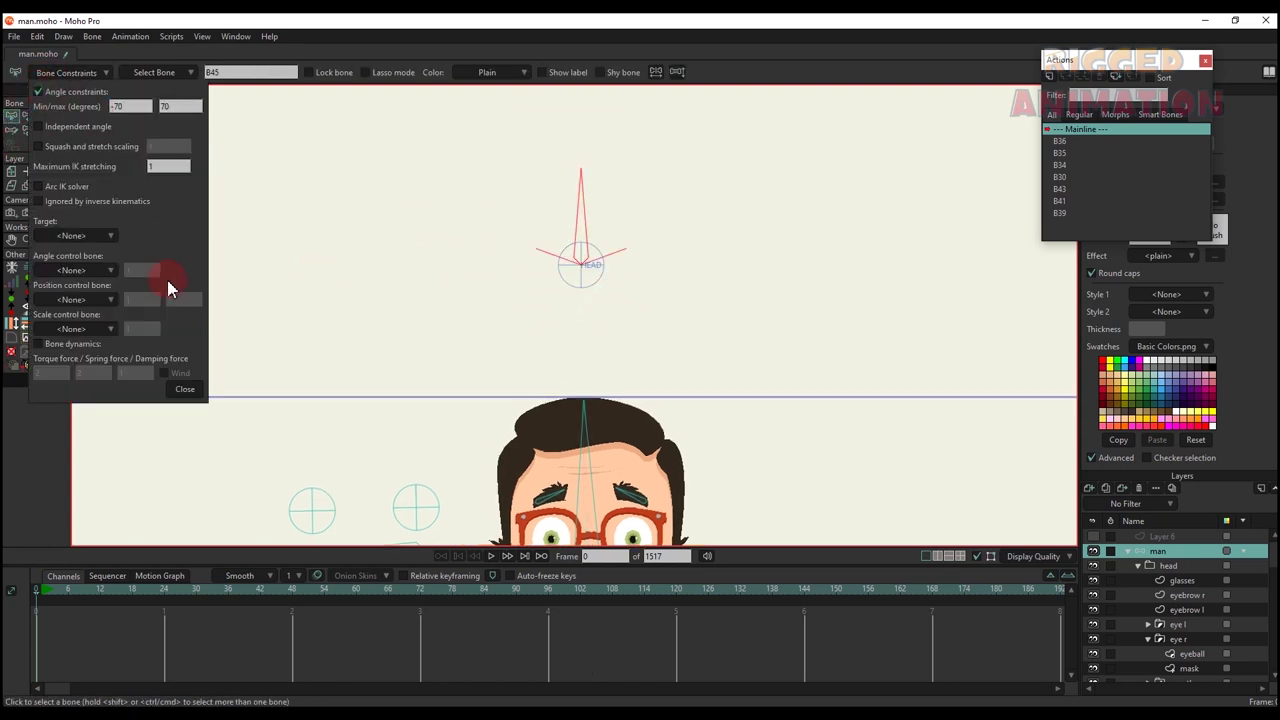
{"action": "left_click", "coordinate": [181, 390]}
- Create a smart bone action named B45 for the upright head control bone and rotate the bone to 160 degrees at frame 24
{"action": "left_click", "coordinate": [1049, 76]}
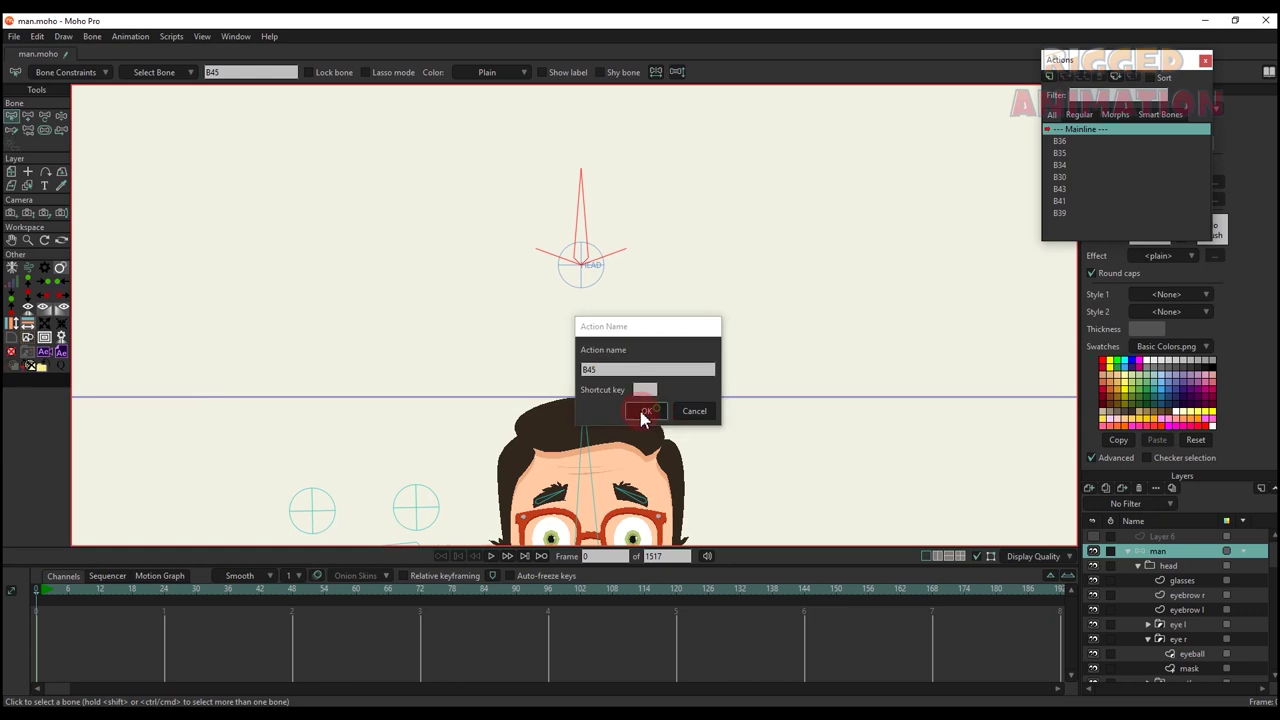
{"action": "left_click", "coordinate": [643, 412]}
{"action": "left_click", "coordinate": [162, 591]}
{"action": "key", "text": "t"}
{"action": "left_click_drag", "start_coordinate": [583, 200], "coordinate": [563, 385]}
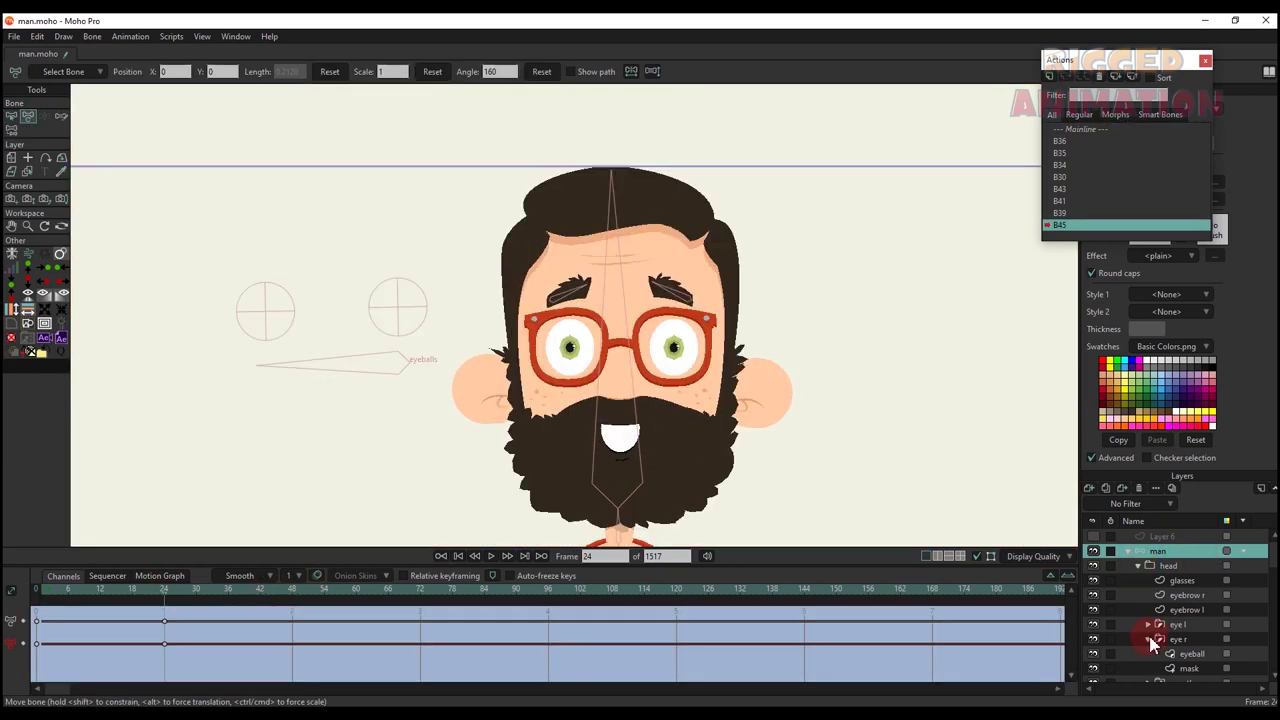
- Move the glasses, eye l, eye r and mouth layers upward together on the face at frame 24 of action B45
{"action": "left_click", "coordinate": [1178, 625]}
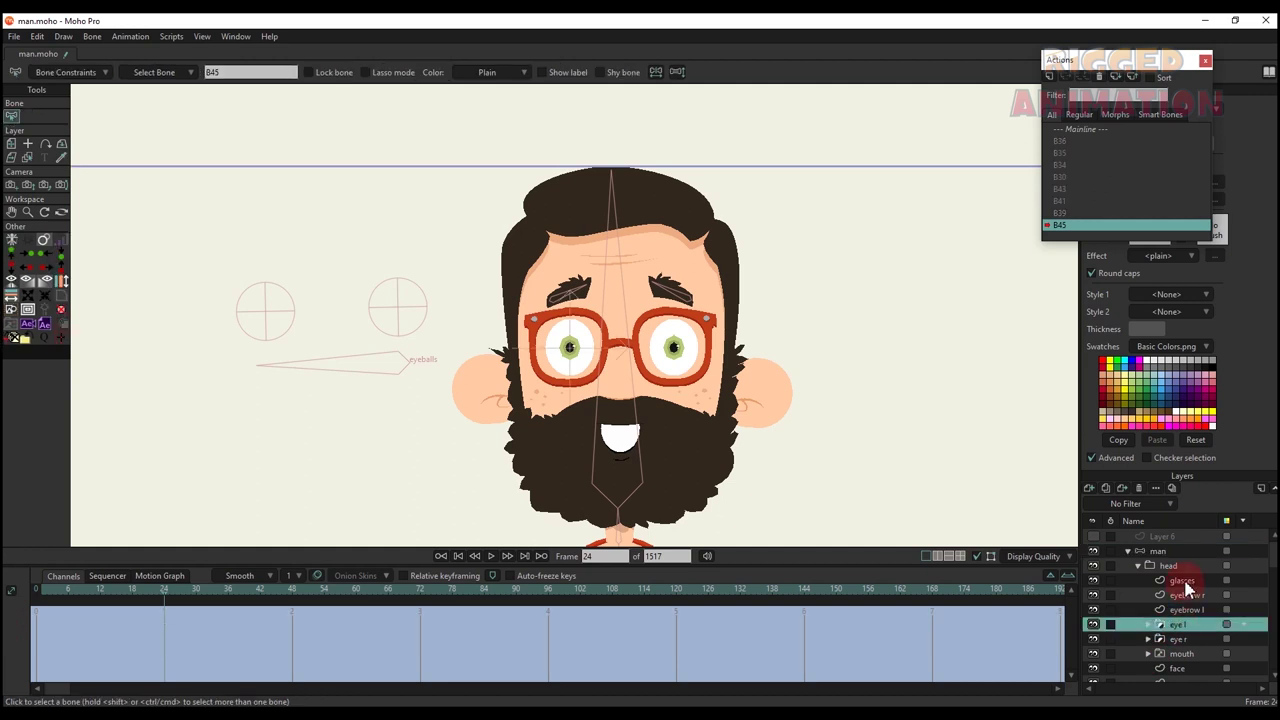
{"action": "left_click", "coordinate": [1182, 580], "text": "ctrl"}
{"action": "left_click", "coordinate": [1178, 638], "text": "ctrl"}
{"action": "left_click", "coordinate": [1181, 653], "text": "ctrl"}
{"action": "key", "text": "m"}
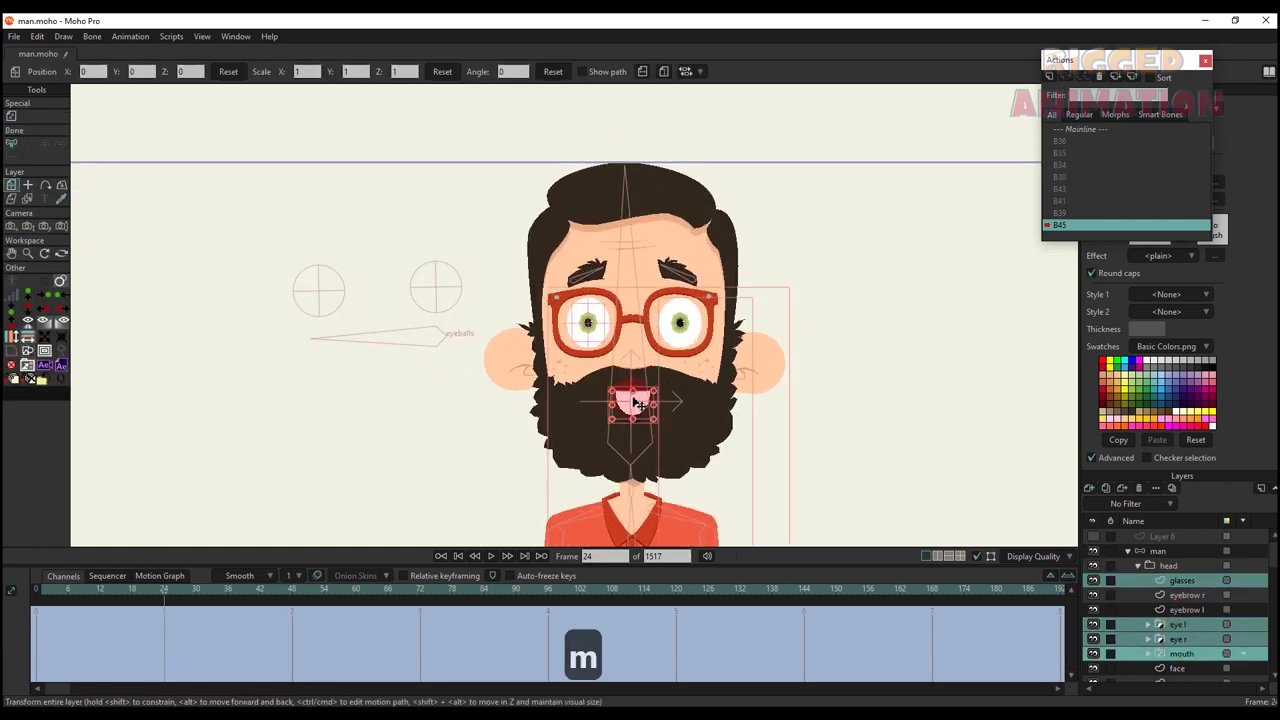
{"action": "scroll", "coordinate": [635, 402], "scroll_direction": "up", "scroll_amount": 2}
{"action": "left_click_drag", "start_coordinate": [635, 402], "coordinate": [638, 355]}
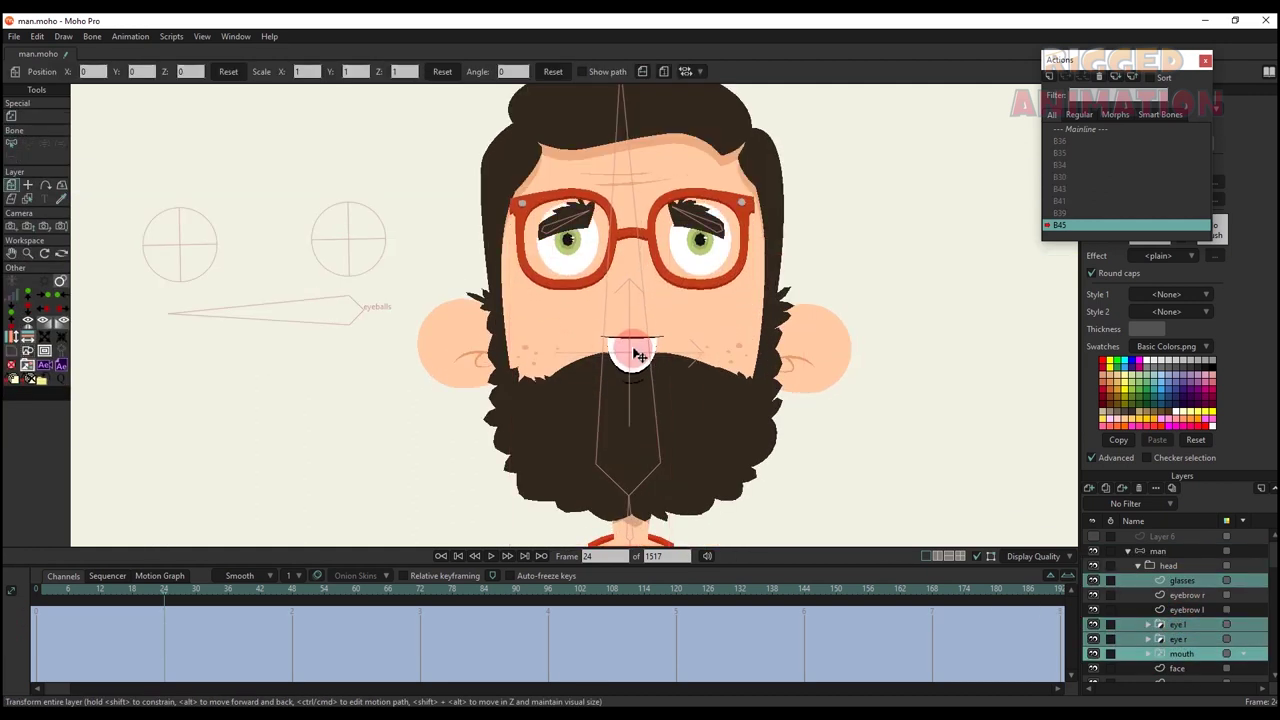
- Raise both eyebrow bones of the man bone layer at frame 24 of action B45
{"action": "left_click", "coordinate": [1152, 551]}
{"action": "scroll", "coordinate": [466, 286], "scroll_direction": "up", "scroll_amount": 3}
{"action": "key", "text": "t"}
{"action": "left_click_drag", "start_coordinate": [610, 297], "coordinate": [614, 236]}
{"action": "left_click_drag", "start_coordinate": [913, 294], "coordinate": [912, 229]}
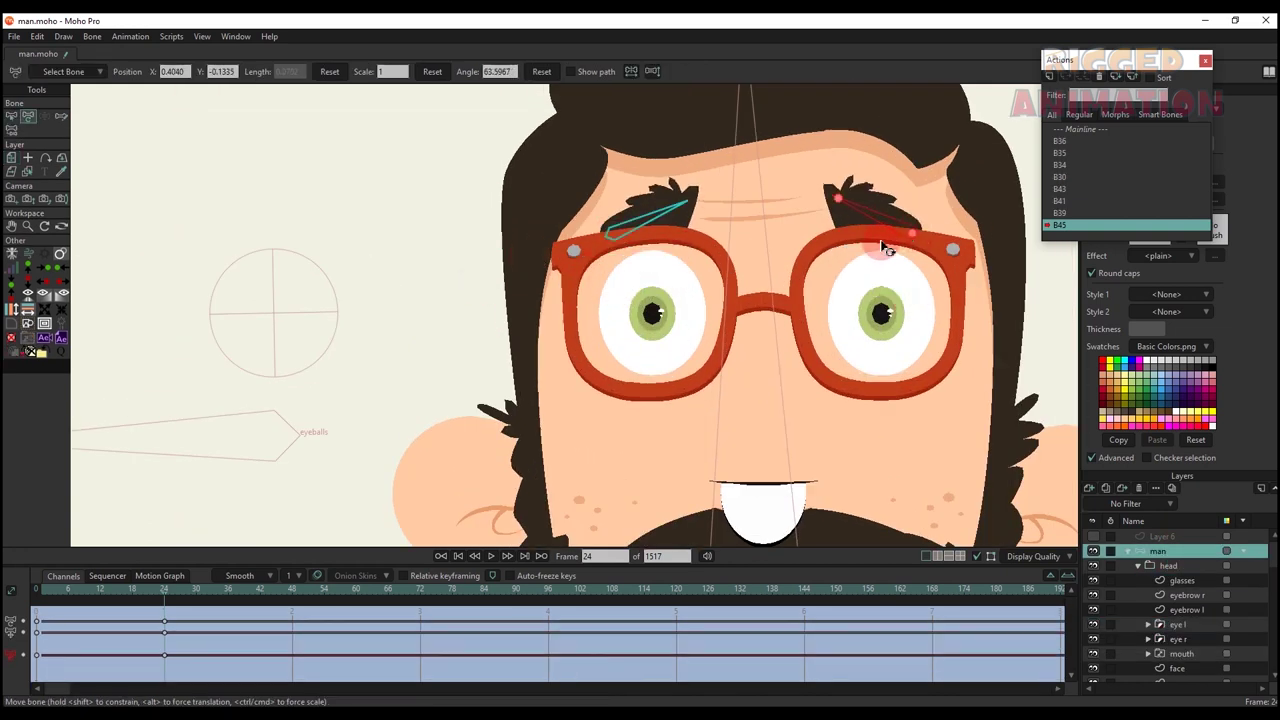
- Squash the eye l and eye r layers vertically around their centres to a Y scale of 0.8232
{"action": "scroll", "coordinate": [706, 240], "scroll_direction": "down", "scroll_amount": 3}
{"action": "scroll", "coordinate": [706, 240], "scroll_direction": "up", "scroll_amount": 2}
{"action": "left_click", "coordinate": [1178, 625]}
{"action": "left_click", "coordinate": [1177, 640], "text": "ctrl"}
{"action": "left_click_drag", "start_coordinate": [724, 353], "coordinate": [708, 371]}
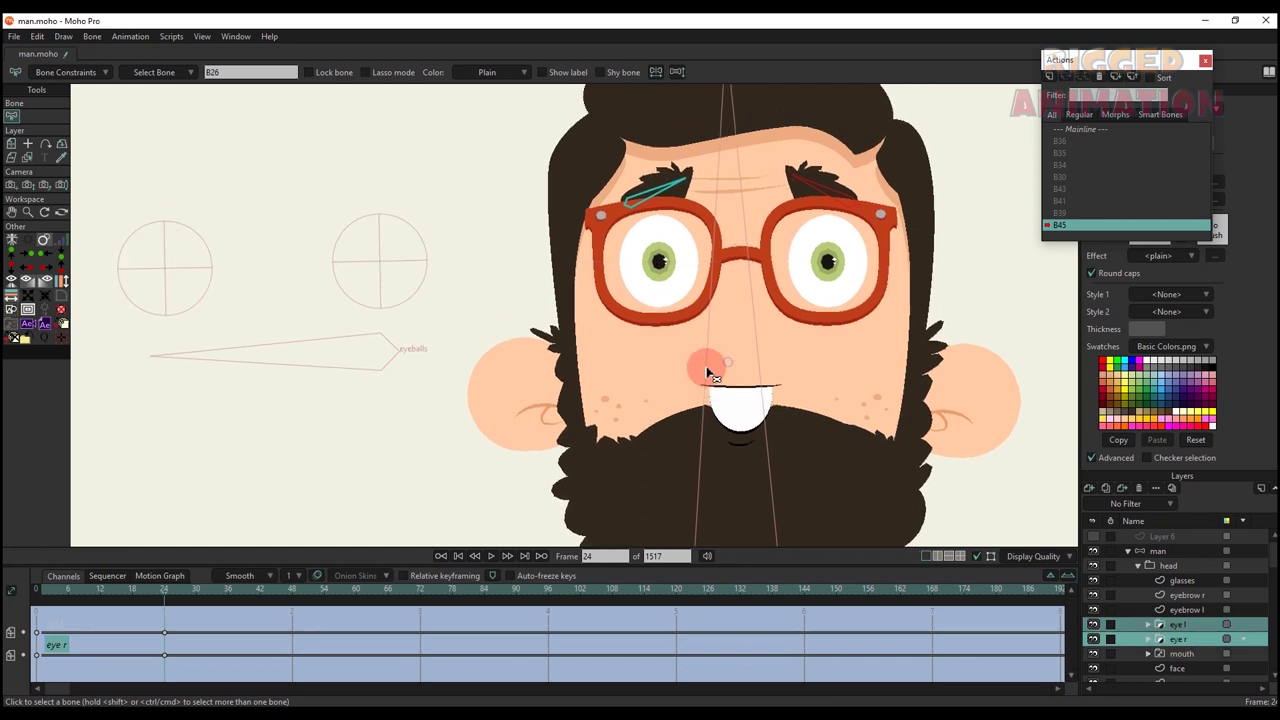
{"action": "key", "text": "m"}
{"action": "left_click", "coordinate": [1175, 640]}
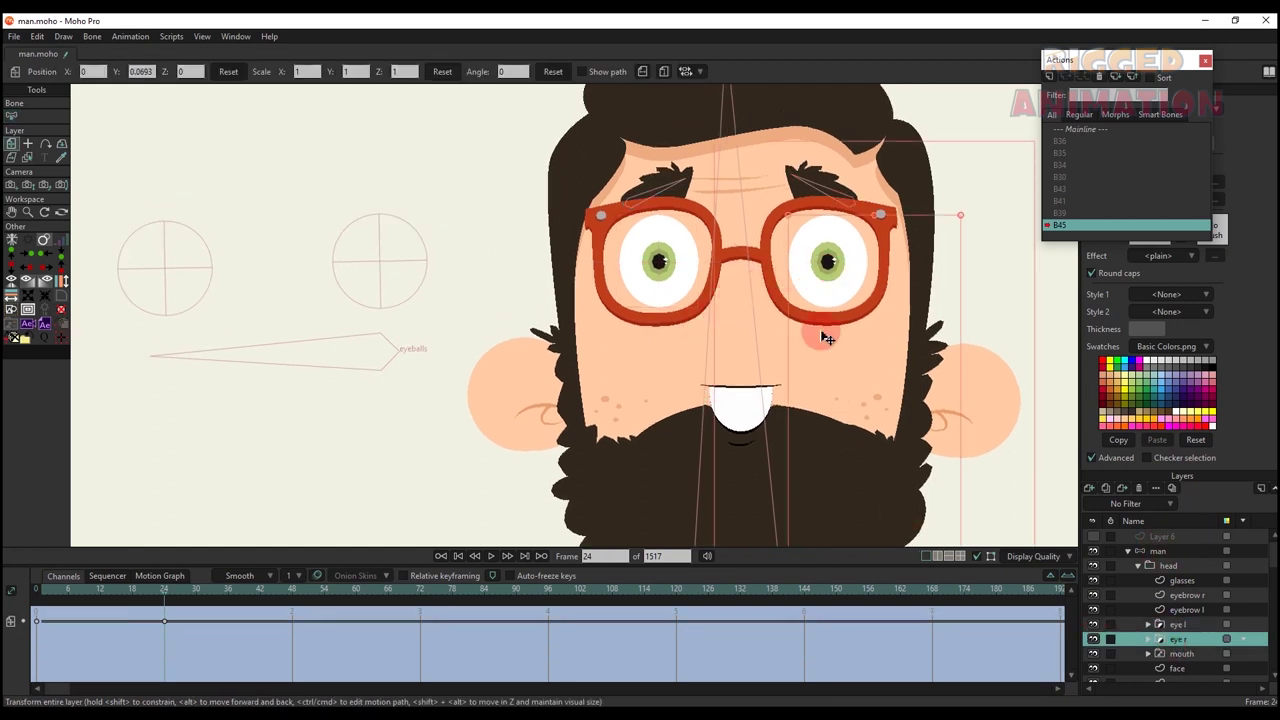
{"action": "key", "text": "o"}
{"action": "left_click", "coordinate": [1178, 624], "text": "ctrl"}
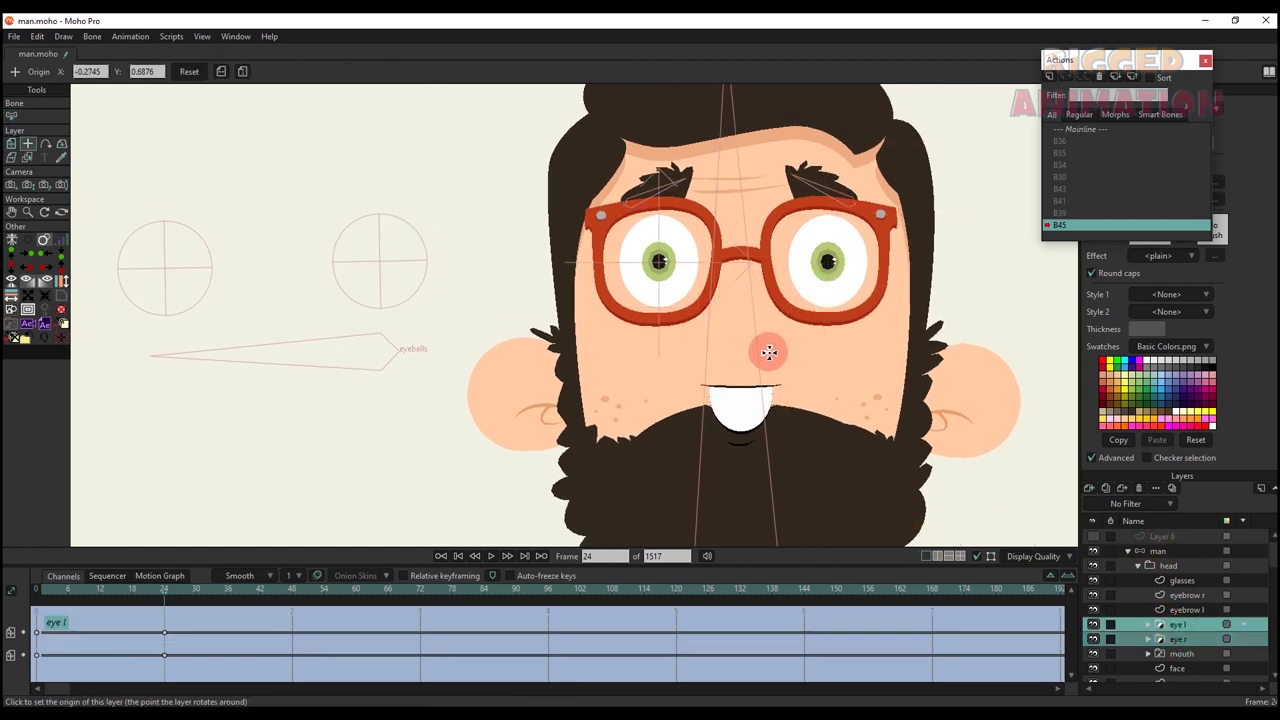
{"action": "key", "text": "m"}
{"action": "scroll", "coordinate": [720, 295], "scroll_direction": "up", "scroll_amount": 2}
- Move the eyeballs bone of the man layer up so the pupils look upward
{"action": "left_click", "coordinate": [1157, 551]}
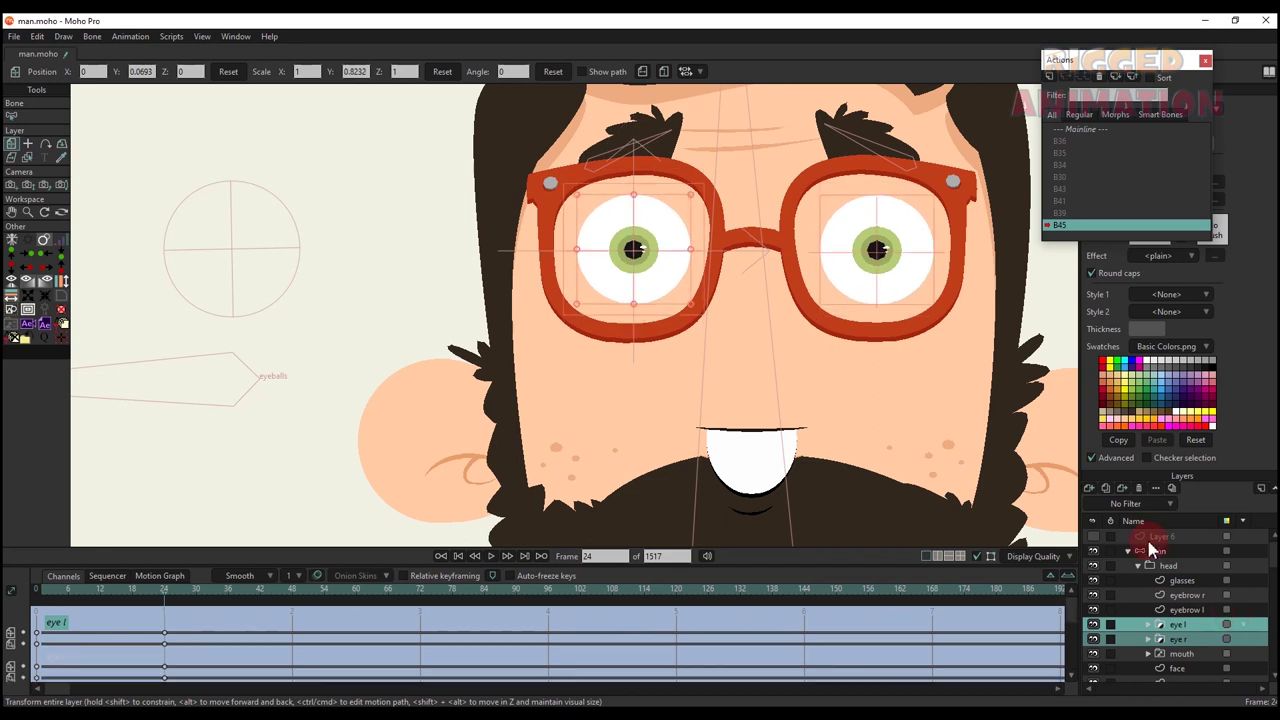
{"action": "scroll", "coordinate": [406, 249], "scroll_direction": "down", "scroll_amount": 3}
{"action": "key", "text": "t"}
{"action": "left_click_drag", "start_coordinate": [333, 406], "coordinate": [333, 385]}
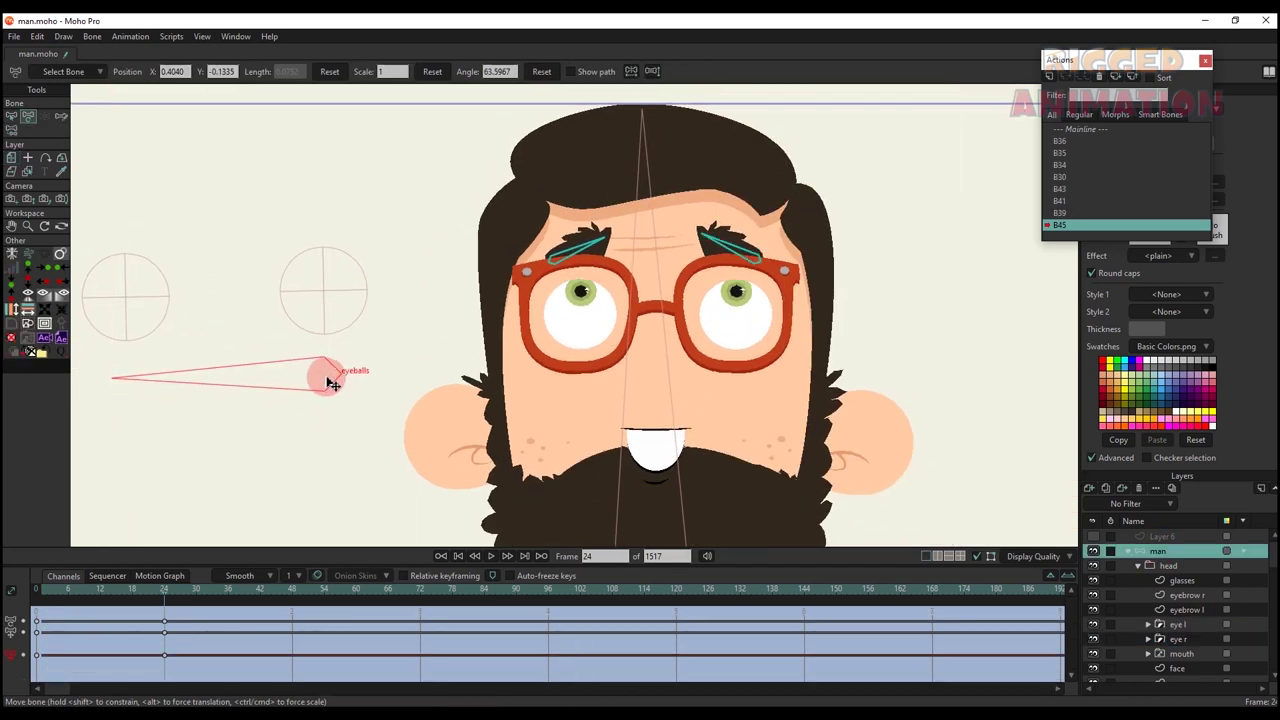
- Move the face layer's freckles, cheek hair and upper beard edge points upward at frame 24, and preview the motion
{"action": "scroll", "coordinate": [715, 325], "scroll_direction": "down", "scroll_amount": 4}
{"action": "left_click_drag", "start_coordinate": [727, 418], "coordinate": [694, 320]}
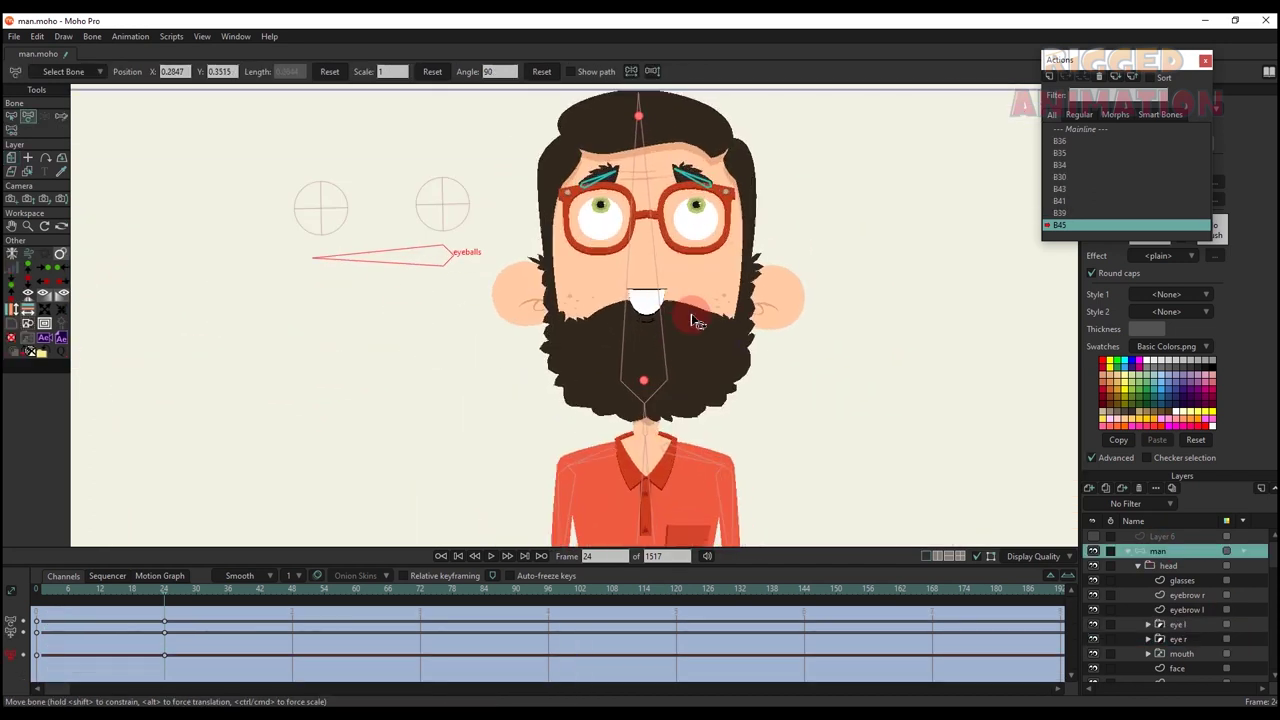
{"action": "right_click", "coordinate": [690, 316], "text": "alt"}
{"action": "scroll", "coordinate": [590, 314], "scroll_direction": "up", "scroll_amount": 3}
{"action": "scroll", "coordinate": [539, 275], "scroll_direction": "up", "scroll_amount": 2}
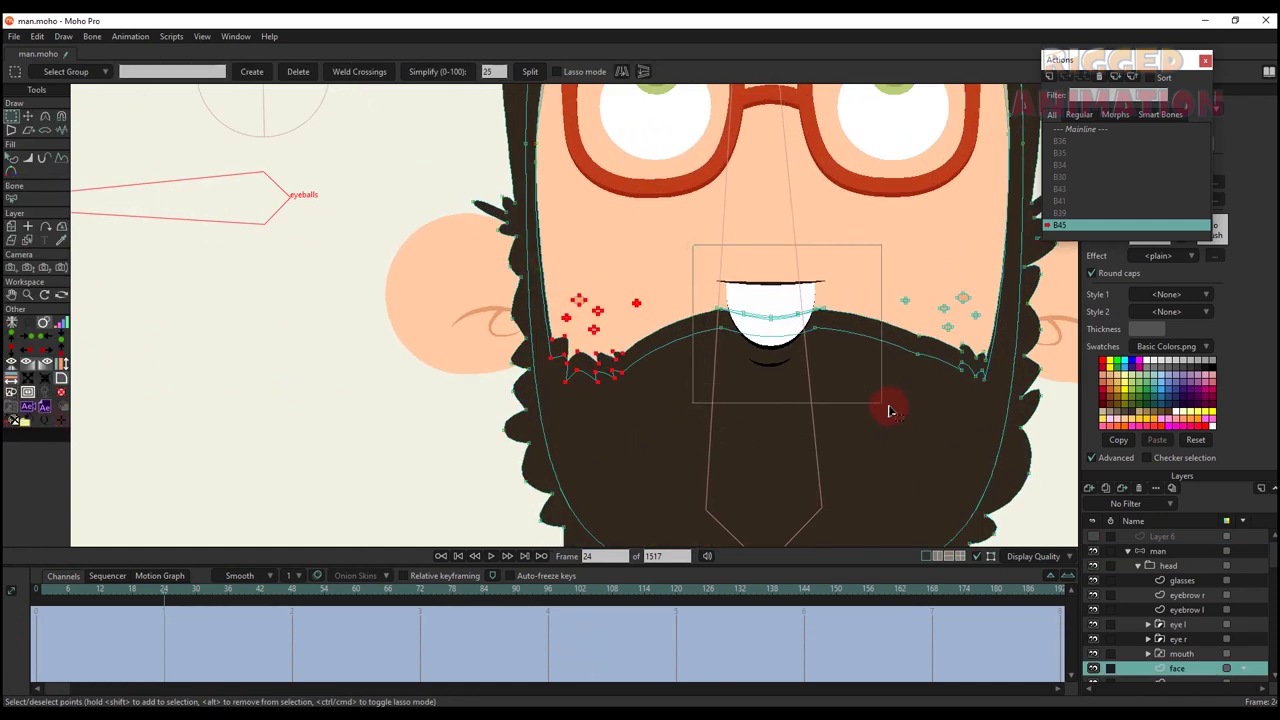
{"action": "left_click_drag", "start_coordinate": [1002, 432], "coordinate": [1003, 432]}
{"action": "left_click_drag", "start_coordinate": [814, 338], "coordinate": [680, 317]}
{"action": "key", "text": "t"}
{"action": "scroll", "coordinate": [745, 304], "scroll_direction": "down", "scroll_amount": 1}
{"action": "scroll", "coordinate": [684, 316], "scroll_direction": "up", "scroll_amount": 1}
{"action": "key", "text": "t"}
{"action": "key", "text": "q"}
{"action": "scroll", "coordinate": [683, 321], "scroll_direction": "down", "scroll_amount": 3}
{"action": "left_click_drag", "start_coordinate": [28, 590], "coordinate": [157, 615]}
- Select the outer beard outline points of the face layer and shorten the beard by pulling its lower edge up
{"action": "scroll", "coordinate": [660, 350], "scroll_direction": "up", "scroll_amount": 2}
{"action": "key", "text": "b"}
{"action": "key", "text": "g"}
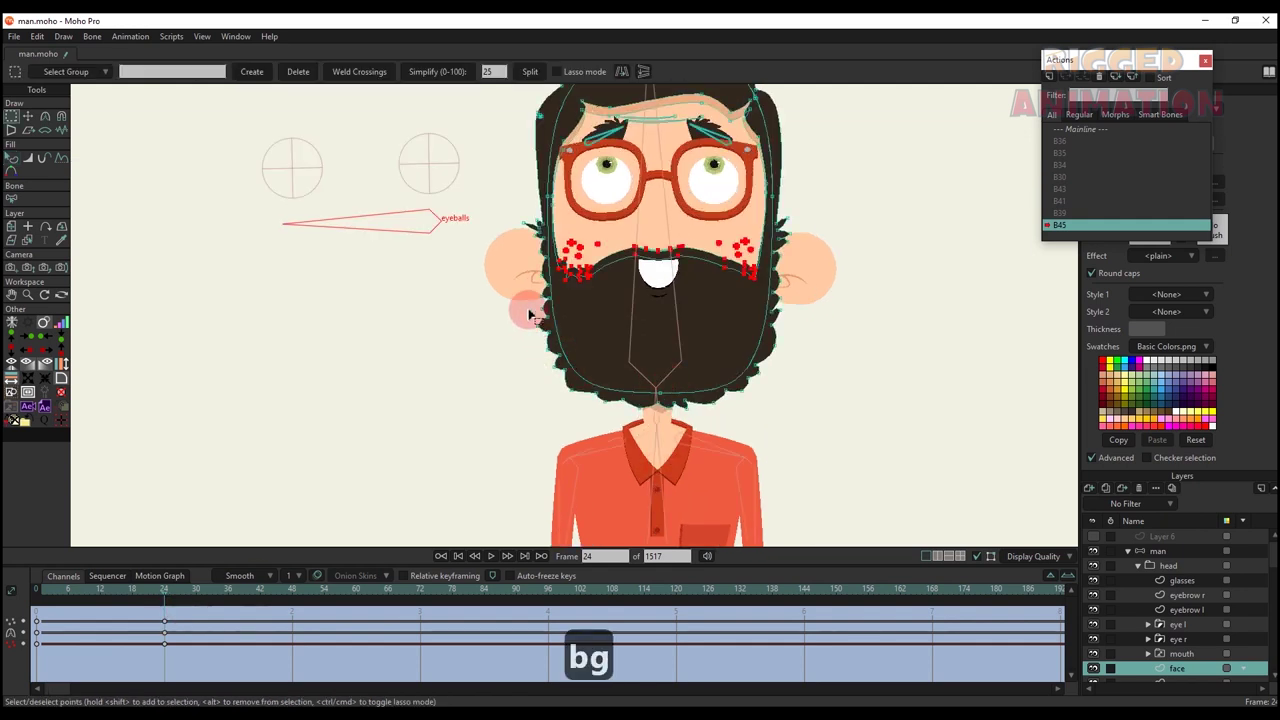
{"action": "scroll", "coordinate": [527, 279], "scroll_direction": "up", "scroll_amount": 2}
{"action": "left_click_drag", "start_coordinate": [539, 307], "coordinate": [958, 534]}
{"action": "left_click_drag", "start_coordinate": [850, 281], "coordinate": [957, 371]}
{"action": "left_click_drag", "start_coordinate": [957, 315], "coordinate": [957, 316]}
{"action": "key", "text": "t"}
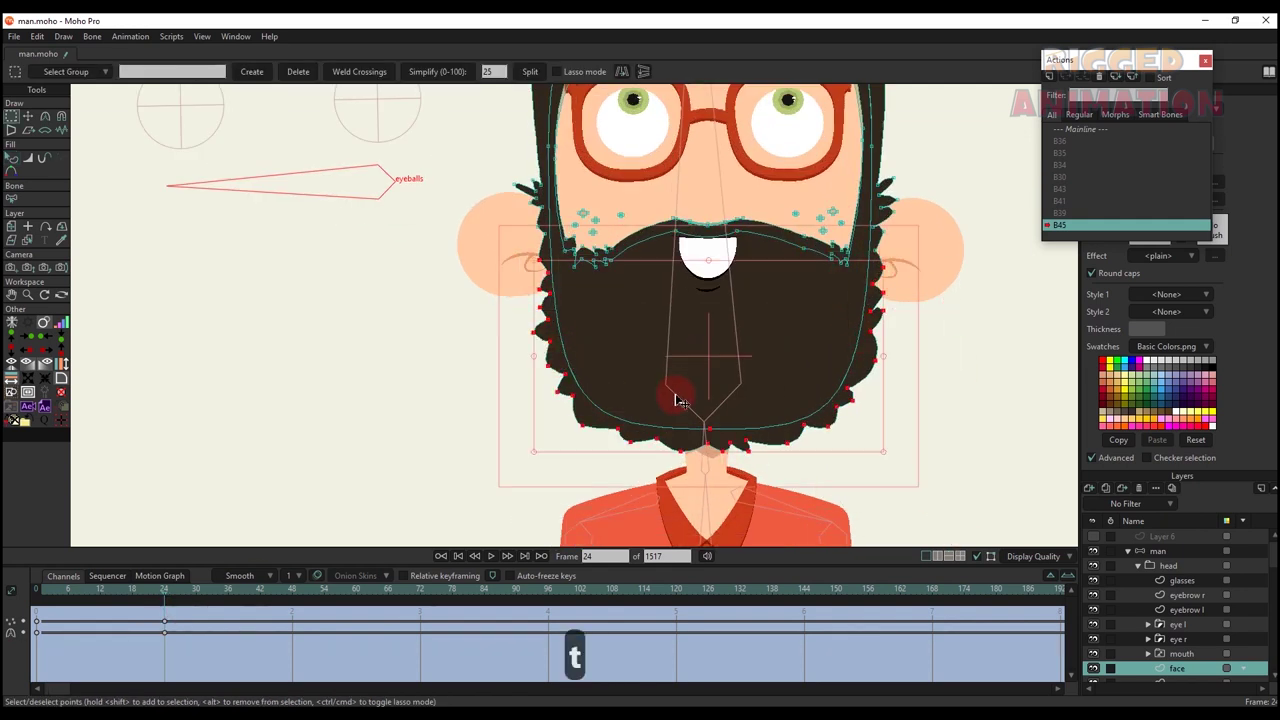
{"action": "left_click_drag", "start_coordinate": [711, 451], "coordinate": [710, 431]}
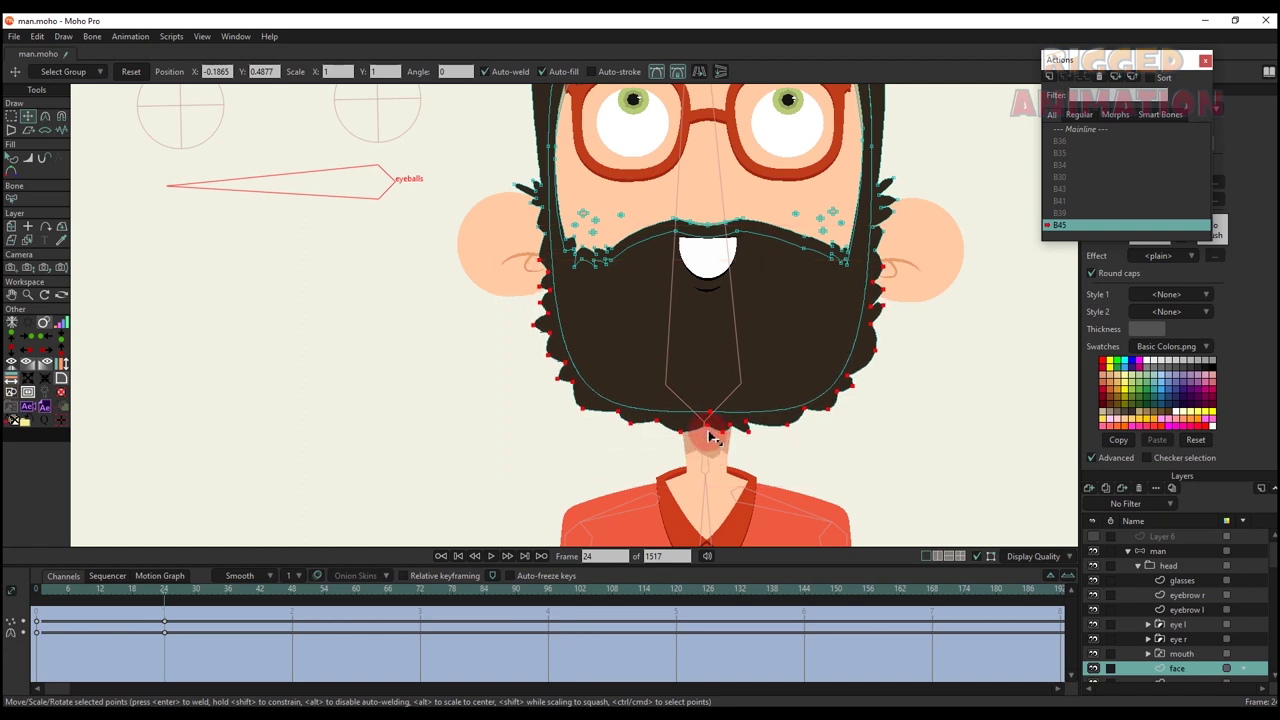
{"action": "scroll", "coordinate": [668, 408], "scroll_direction": "down", "scroll_amount": 3}
{"action": "key", "text": "q"}
- Squash the ear l shape vertically from both its upper and lower edges at frame 24
{"action": "scroll", "coordinate": [612, 300], "scroll_direction": "up", "scroll_amount": 3}
{"action": "scroll", "coordinate": [1177, 640], "scroll_direction": "down", "scroll_amount": 1}
{"action": "left_click", "coordinate": [1177, 645]}
{"action": "key", "text": "t"}
{"action": "scroll", "coordinate": [578, 320], "scroll_direction": "up", "scroll_amount": 2}
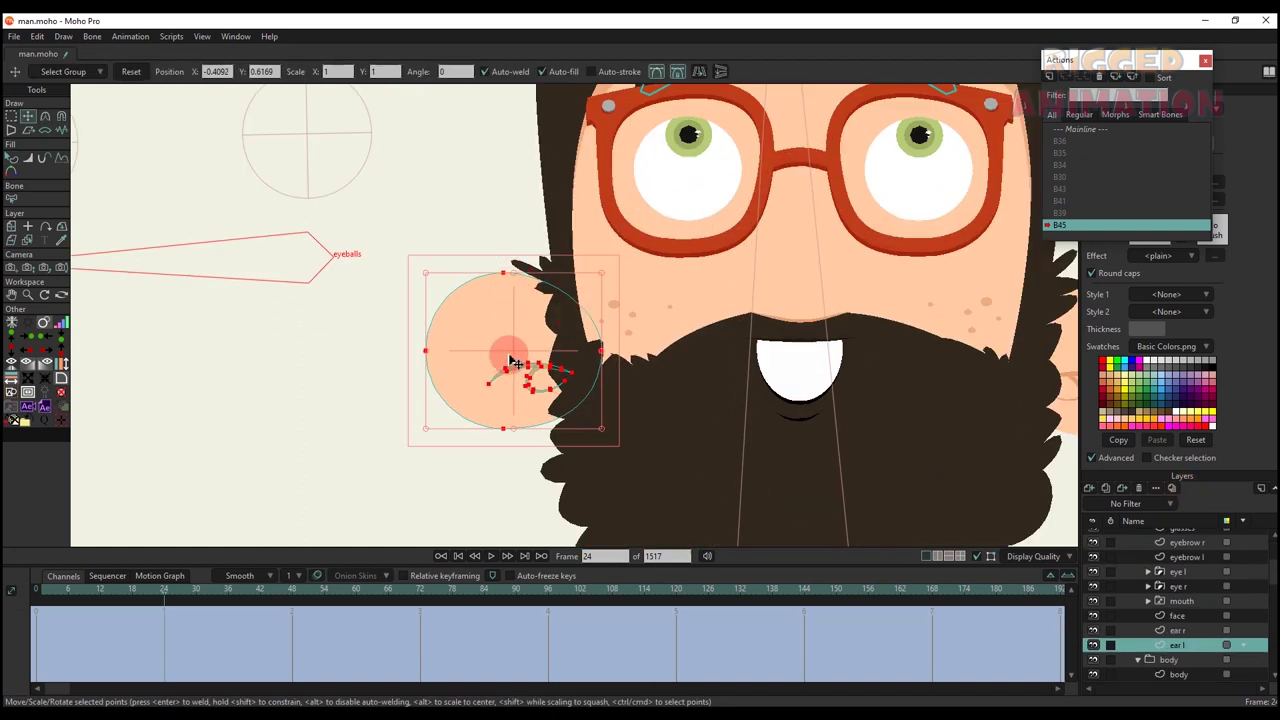
{"action": "left_click_drag", "start_coordinate": [514, 274], "coordinate": [516, 292]}
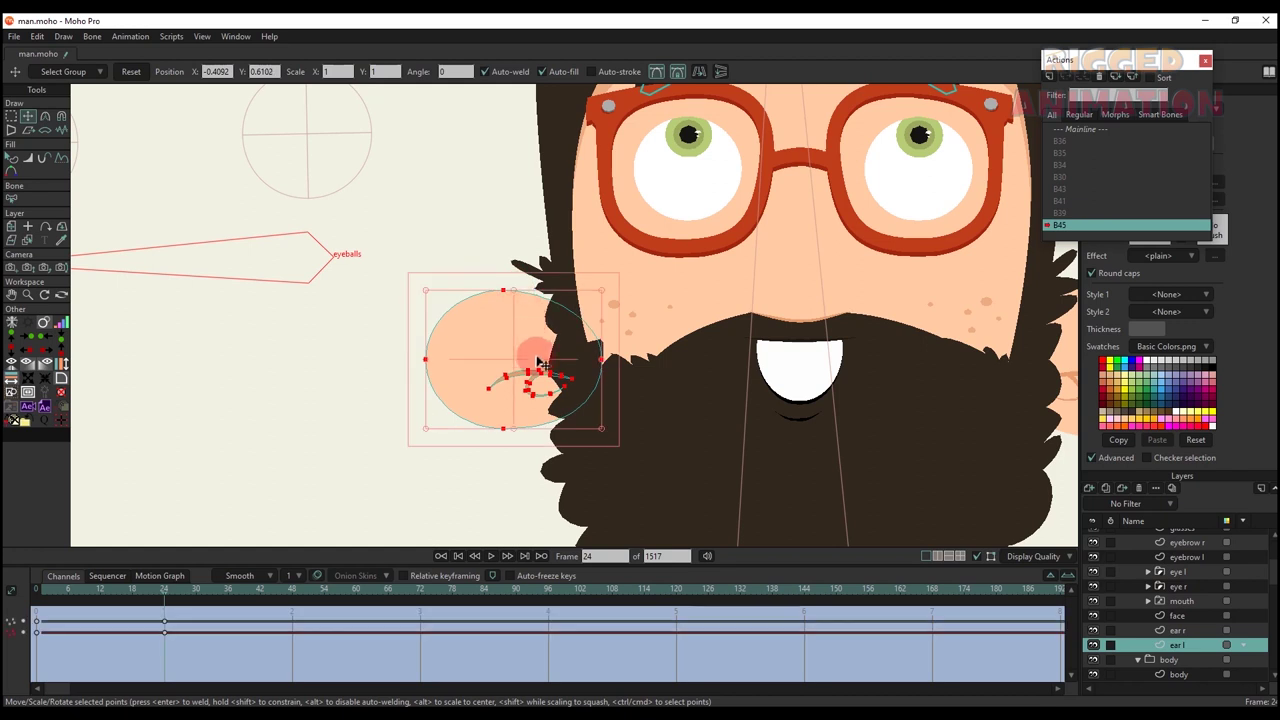
{"action": "scroll", "coordinate": [535, 374], "scroll_direction": "up", "scroll_amount": 2}
{"action": "left_click_drag", "start_coordinate": [507, 460], "coordinate": [506, 437]}
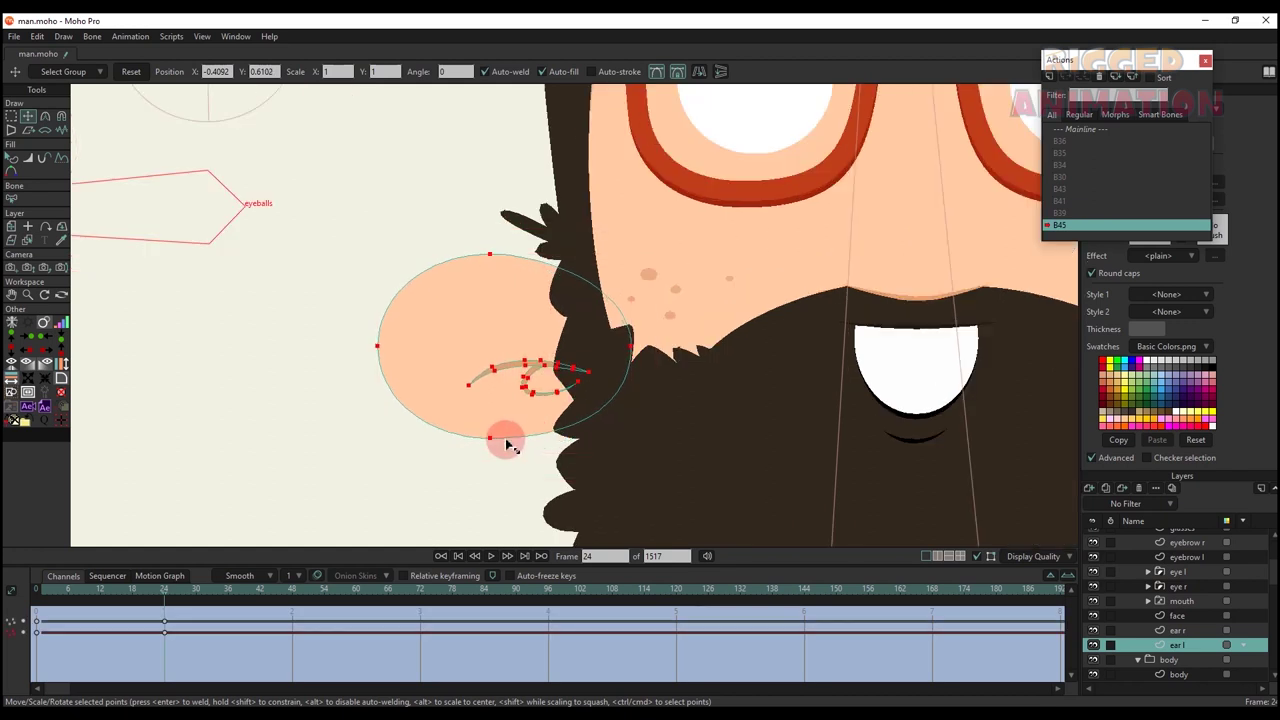
- Move the inner ear lines of the ear l layer upward
{"action": "key", "text": "g"}
{"action": "key", "text": "t"}
{"action": "left_click_drag", "start_coordinate": [570, 402], "coordinate": [546, 340]}
{"action": "key", "text": "q"}
- Squash the ear r shape vertically from its lower and upper edges to match the other ear
{"action": "scroll", "coordinate": [546, 345], "scroll_direction": "down", "scroll_amount": 5}
{"action": "scroll", "coordinate": [822, 350], "scroll_direction": "up", "scroll_amount": 3}
{"action": "left_click", "coordinate": [820, 343]}
{"action": "key", "text": "t"}
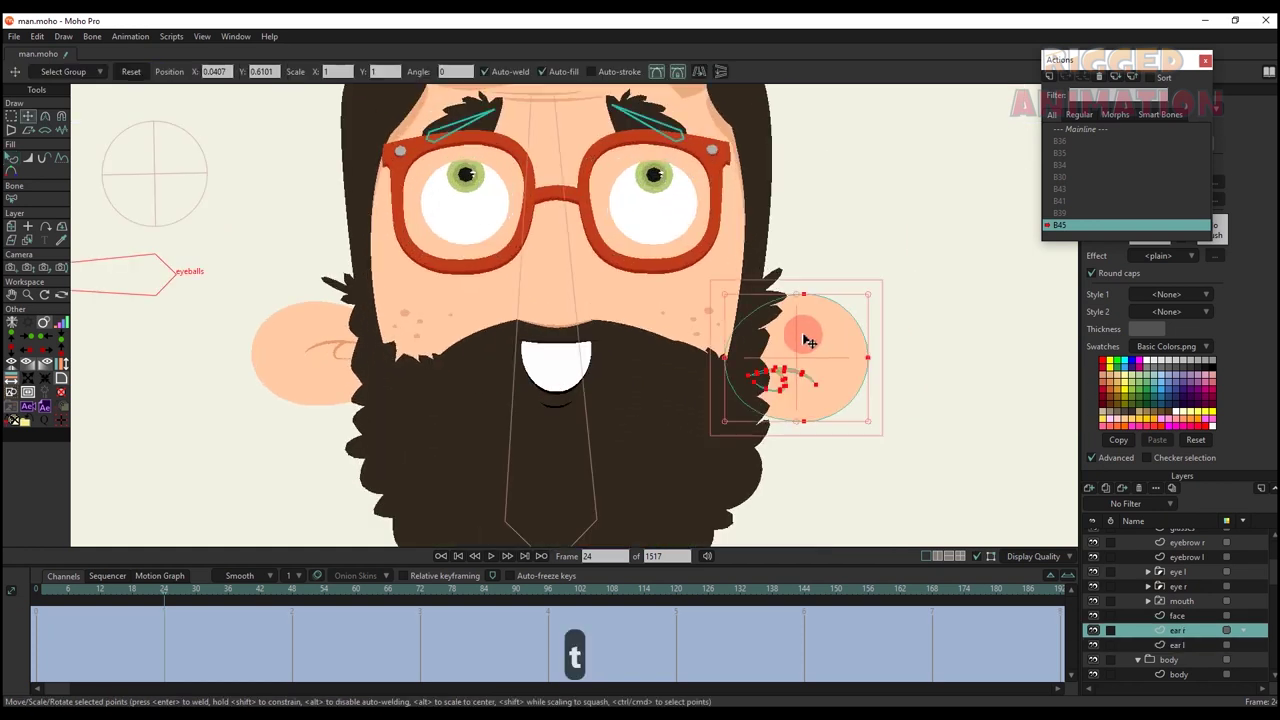
{"action": "mouse_move", "coordinate": [798, 420]}
{"action": "left_mouse_down"}
{"action": "mouse_move", "coordinate": [797, 400]}
{"action": "mouse_move", "coordinate": [797, 412]}
{"action": "left_mouse_up"}
{"action": "left_click_drag", "start_coordinate": [798, 294], "coordinate": [799, 302]}
{"action": "key", "text": "ctrl+z"}
- Move the inner ear lines of the ear r layer upward
{"action": "key", "text": "g"}
{"action": "left_click_drag", "start_coordinate": [737, 357], "coordinate": [795, 345]}
{"action": "key", "text": "t"}
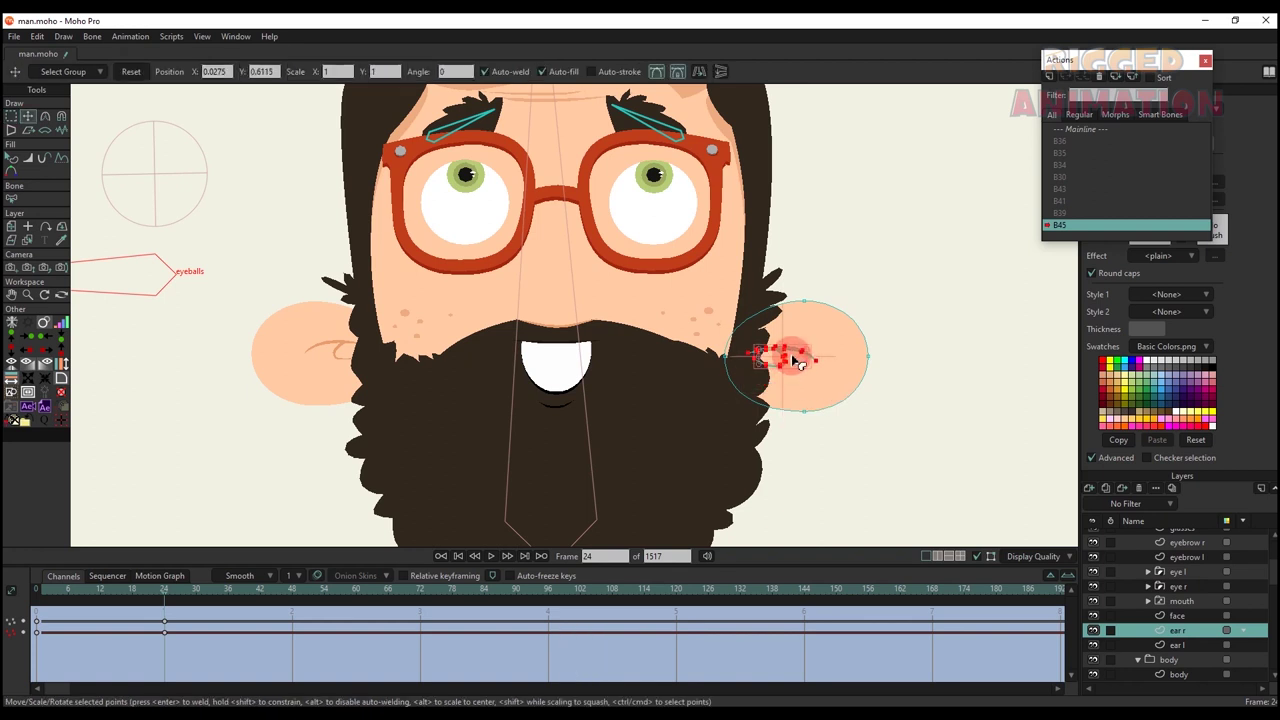
{"action": "key", "text": "q"}
{"action": "scroll", "coordinate": [792, 362], "scroll_direction": "down", "scroll_amount": 5}
- Move the face layer's hairline and forehead wrinkle points upward at frame 24, and preview the motion
{"action": "left_click", "coordinate": [657, 217]}
{"action": "key", "text": "t"}
{"action": "scroll", "coordinate": [660, 210], "scroll_direction": "up", "scroll_amount": 3}
{"action": "key", "text": "g"}
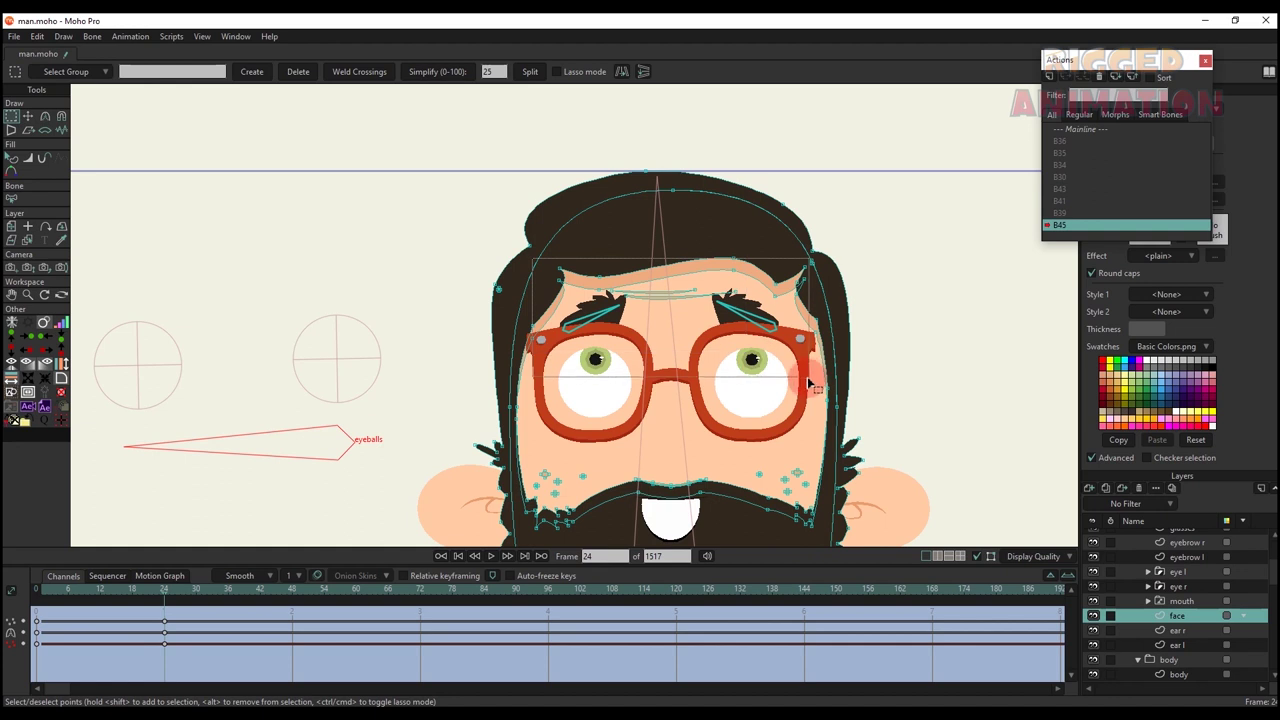
{"action": "key", "text": "t"}
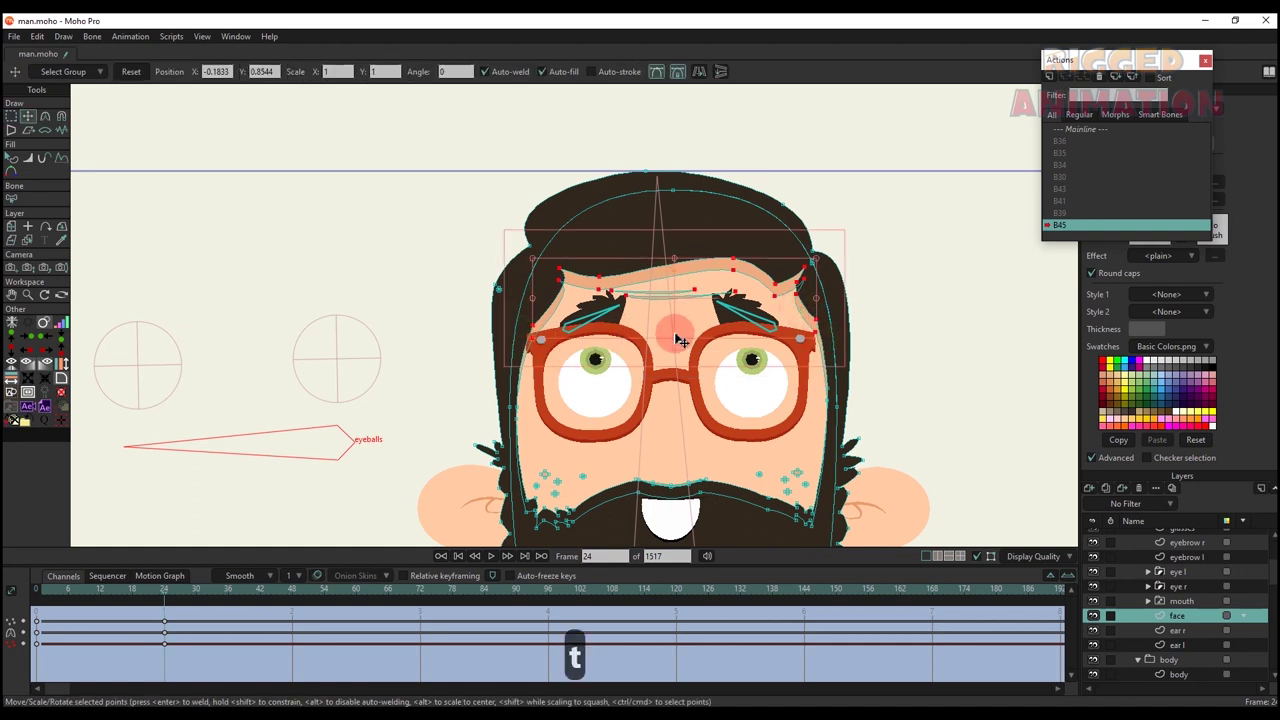
{"action": "left_click_drag", "start_coordinate": [676, 340], "coordinate": [665, 266]}
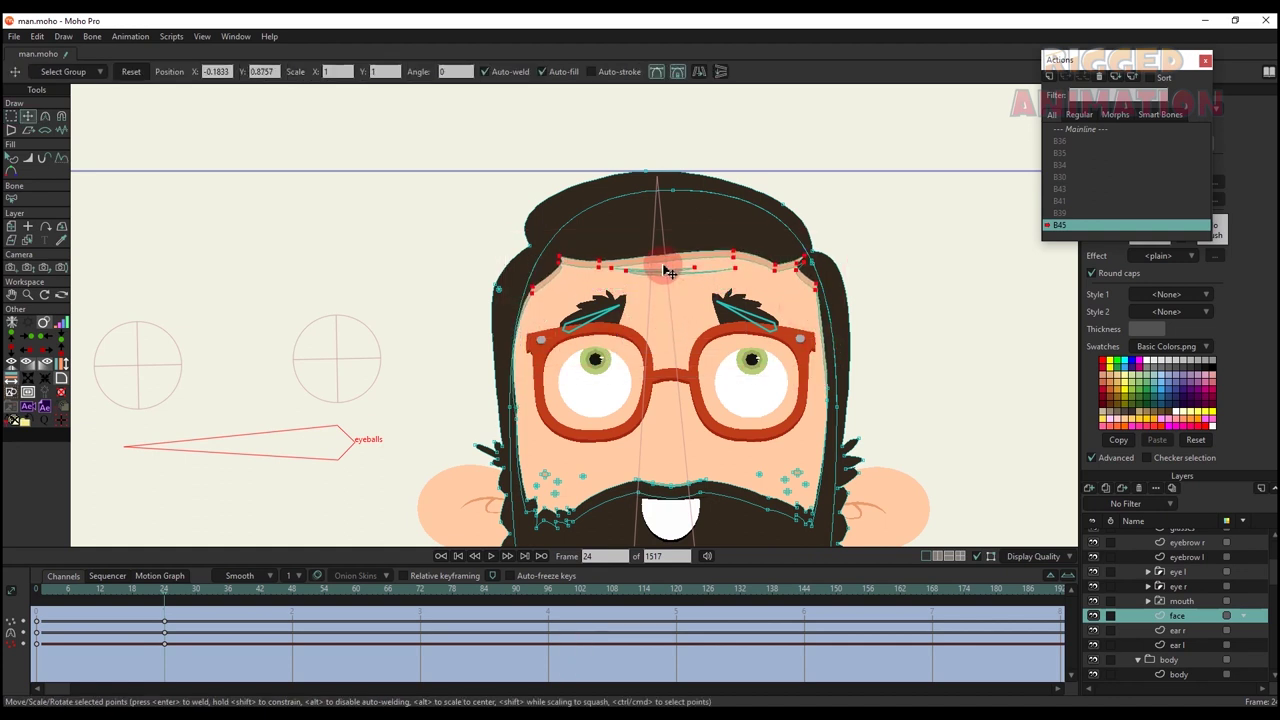
{"action": "key", "text": "q"}
{"action": "scroll", "coordinate": [608, 247], "scroll_direction": "down", "scroll_amount": 5}
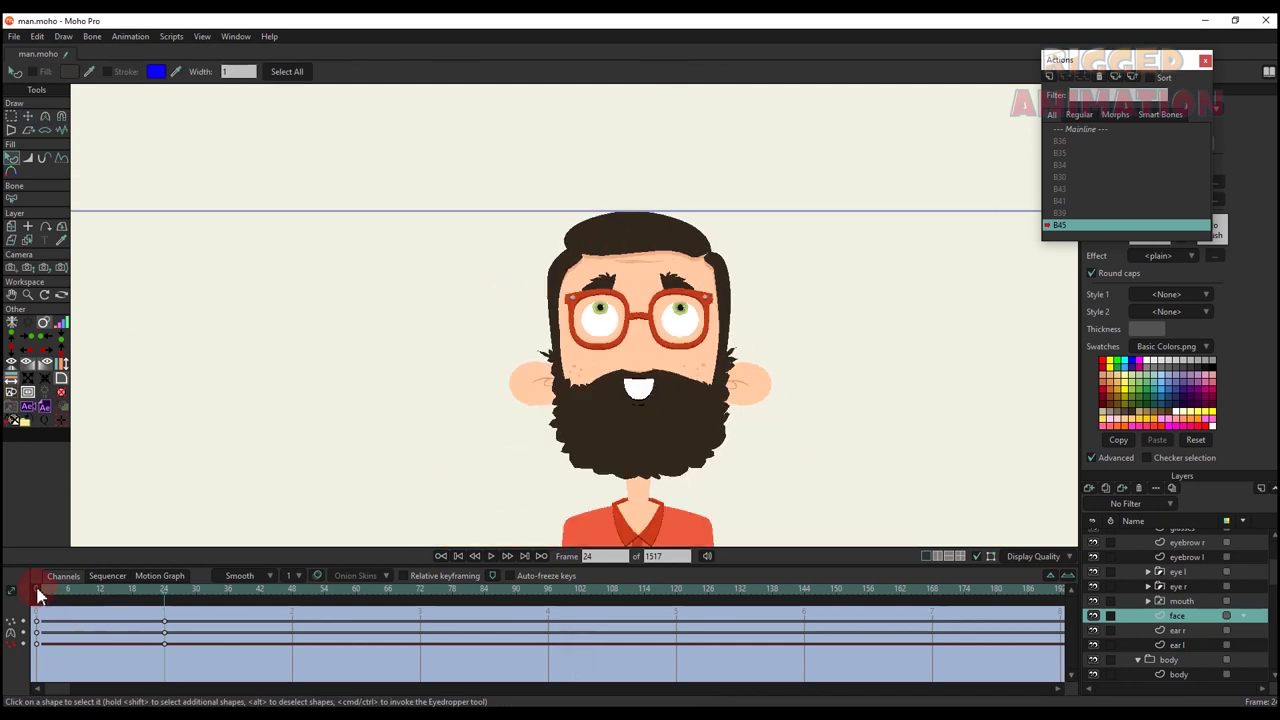
{"action": "left_click_drag", "start_coordinate": [38, 592], "coordinate": [165, 630]}
- Select the points along the top outline of the hair and head in the face layer
{"action": "key", "text": "t"}
{"action": "scroll", "coordinate": [603, 206], "scroll_direction": "up", "scroll_amount": 5}
{"action": "key", "text": "g"}
{"action": "key", "text": "g"}
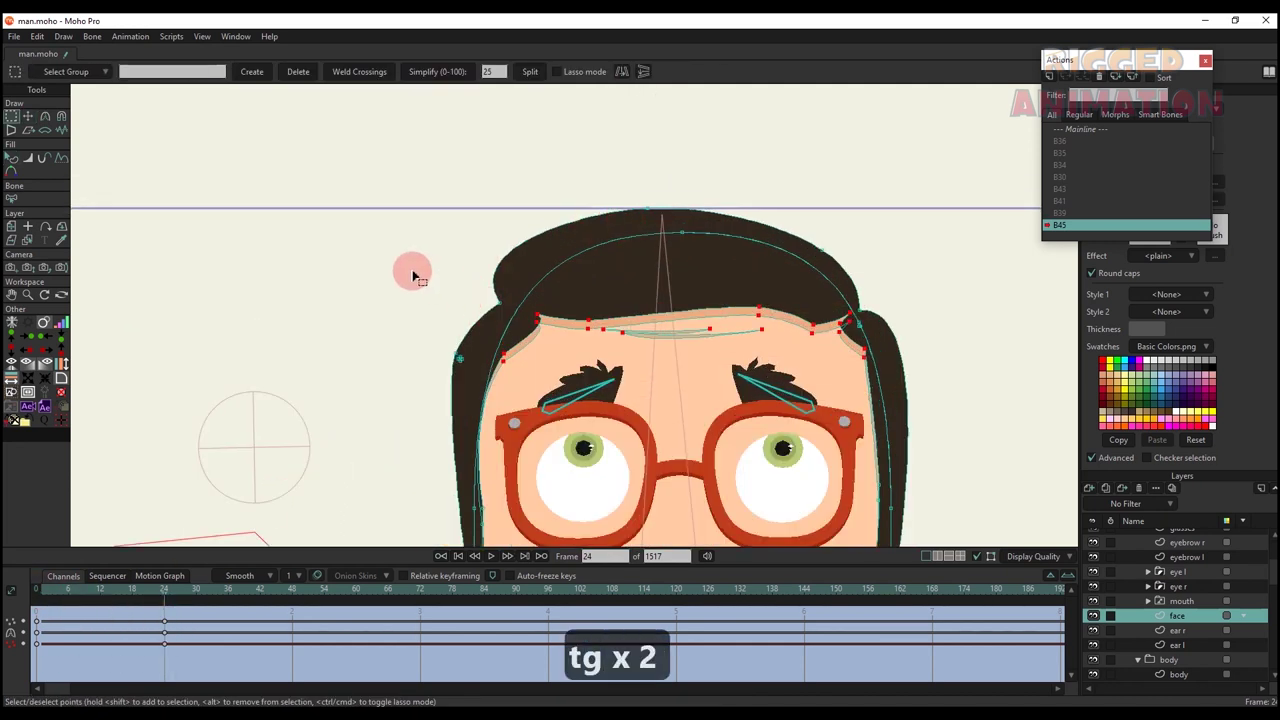
{"action": "left_click_drag", "start_coordinate": [422, 292], "coordinate": [460, 366]}
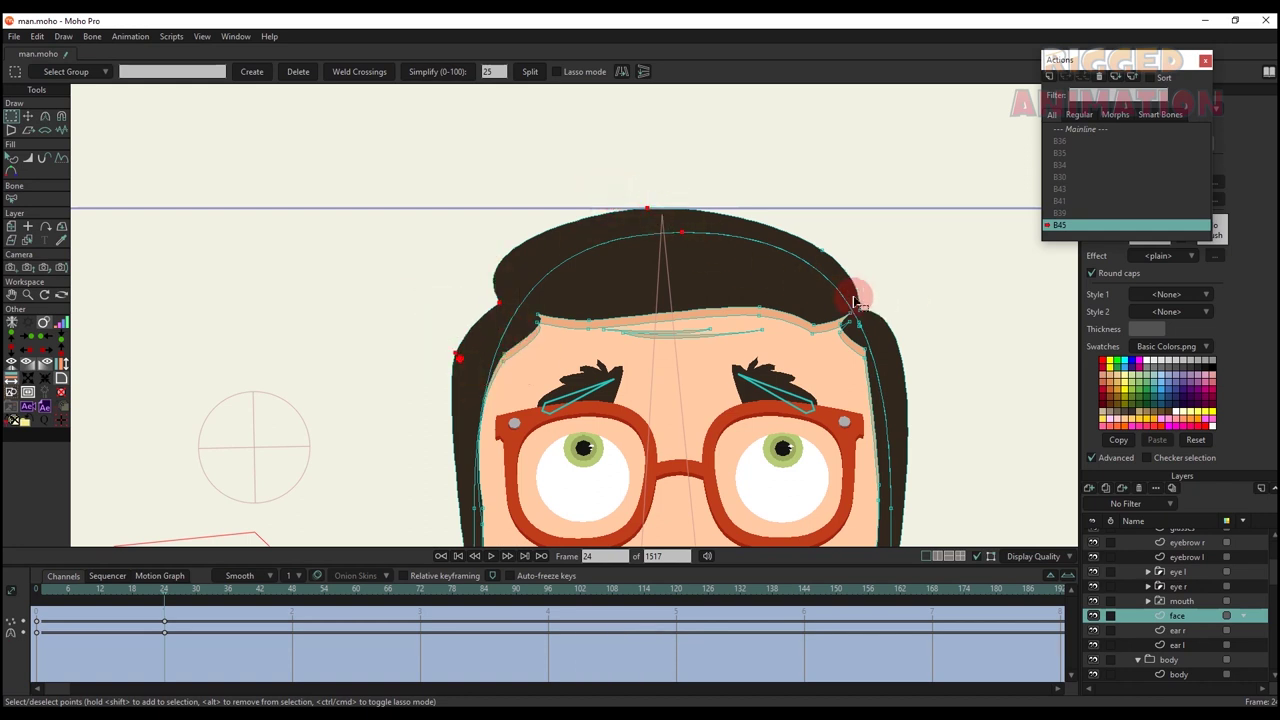
- Try to move the selected hair outline points slightly down
{"action": "key", "text": "t"}
{"action": "left_click_drag", "start_coordinate": [657, 207], "coordinate": [660, 232]}
{"action": "key", "text": "ctrl+z"}
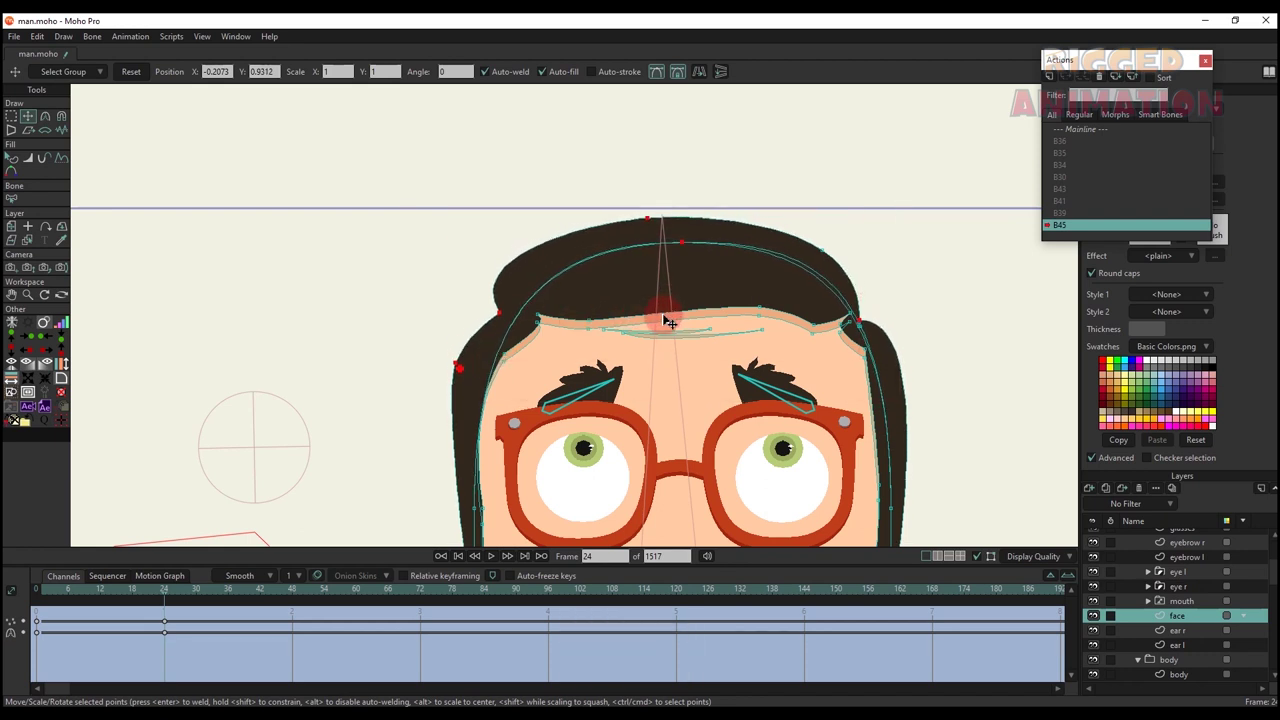
{"action": "key", "text": "ctrl+z"}
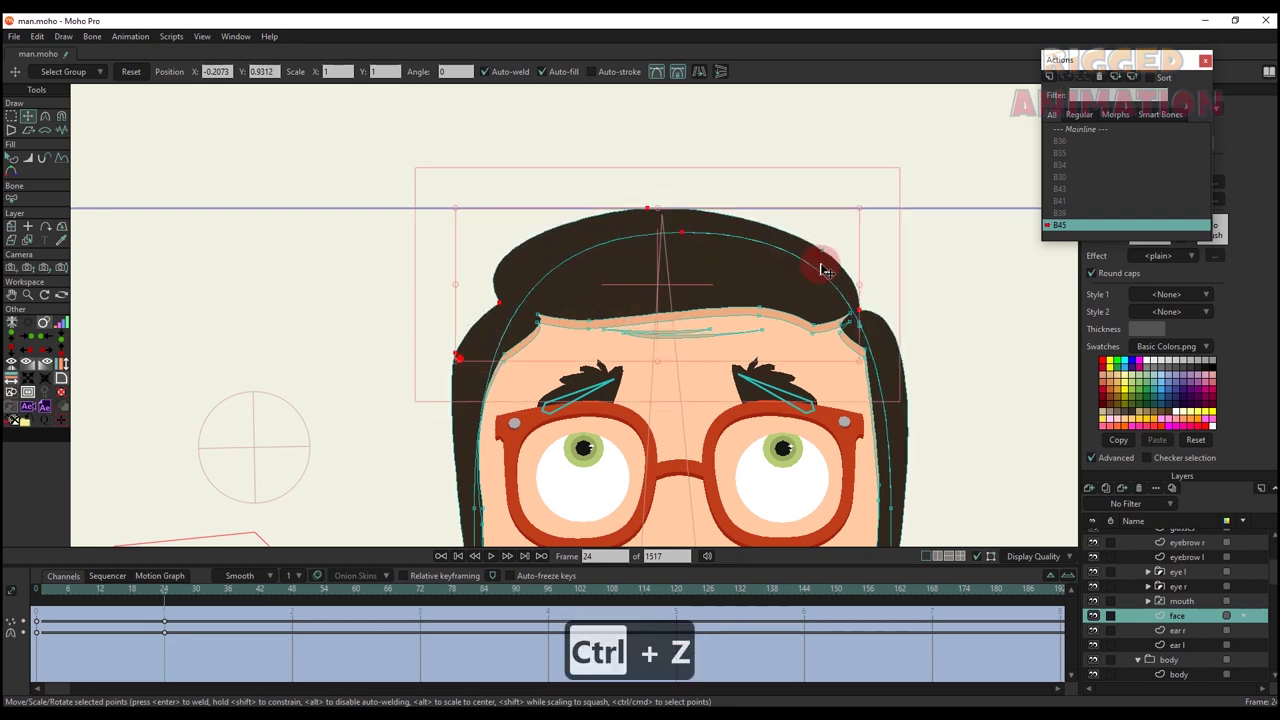
- Include the remaining upper hair points in the selection, lower the top of the hair slightly, and preview the motion
{"action": "key", "text": "g"}
{"action": "key", "text": "t"}
{"action": "left_click_drag", "start_coordinate": [714, 243], "coordinate": [660, 226]}
{"action": "scroll", "coordinate": [662, 238], "scroll_direction": "down", "scroll_amount": 5}
{"action": "key", "text": "q"}
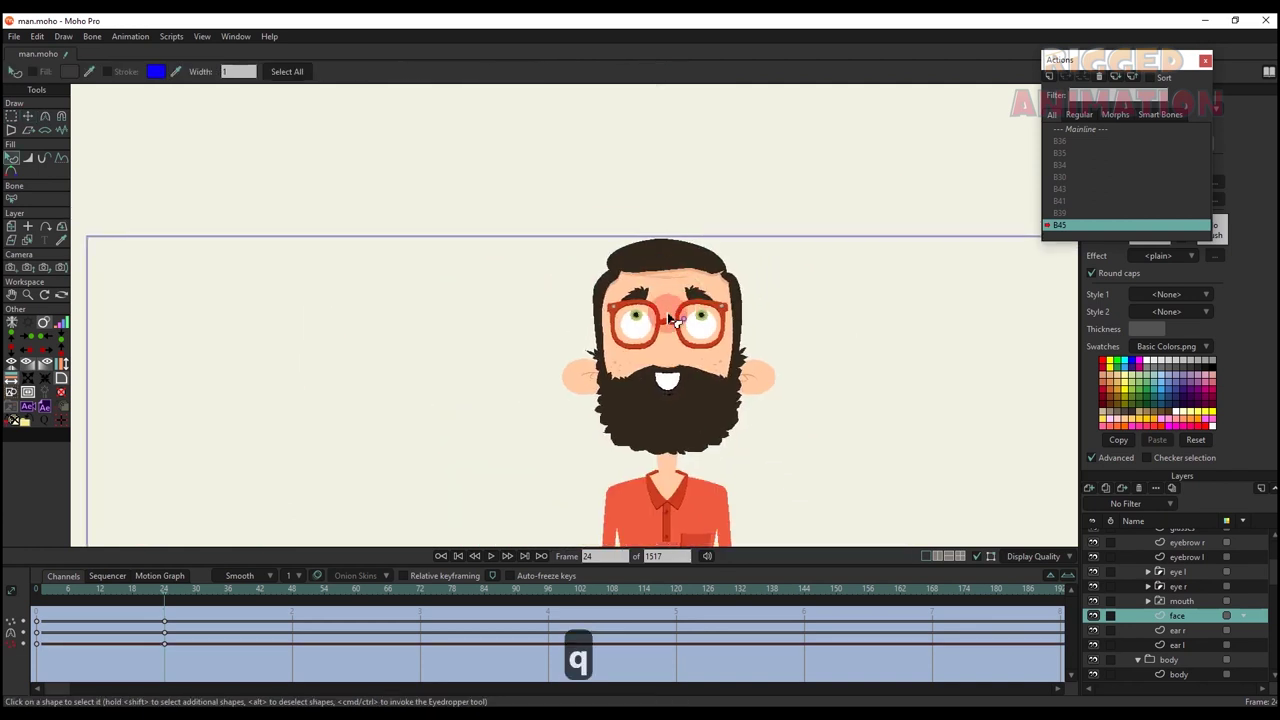
{"action": "mouse_move", "coordinate": [52, 597]}
{"action": "left_mouse_down"}
{"action": "mouse_move", "coordinate": [165, 612]}
{"action": "mouse_move", "coordinate": [45, 622]}
{"action": "mouse_move", "coordinate": [168, 645]}
{"action": "left_mouse_up"}
- Adjust the points of the hair tufts above both ears at frame 24, and preview the motion
{"action": "scroll", "coordinate": [606, 391], "scroll_direction": "up", "scroll_amount": 5}
{"action": "key", "text": "g"}
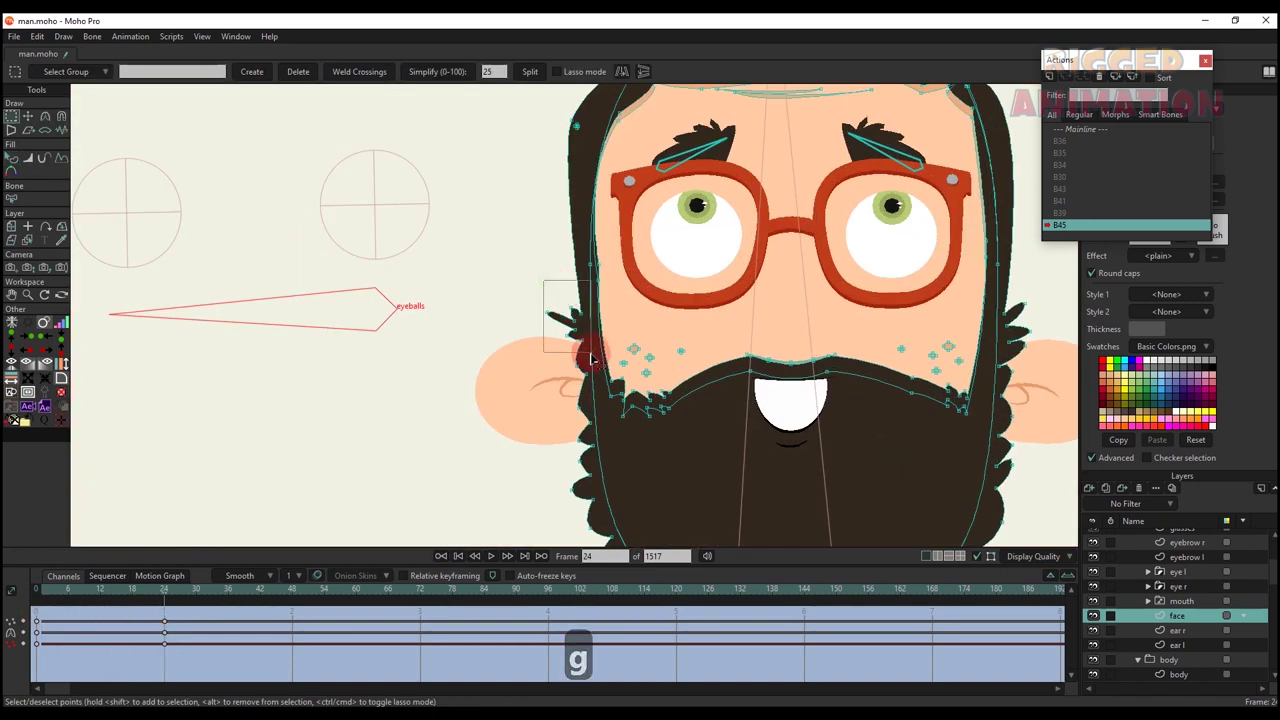
{"action": "left_click", "coordinate": [972, 316]}
{"action": "key", "text": "t"}
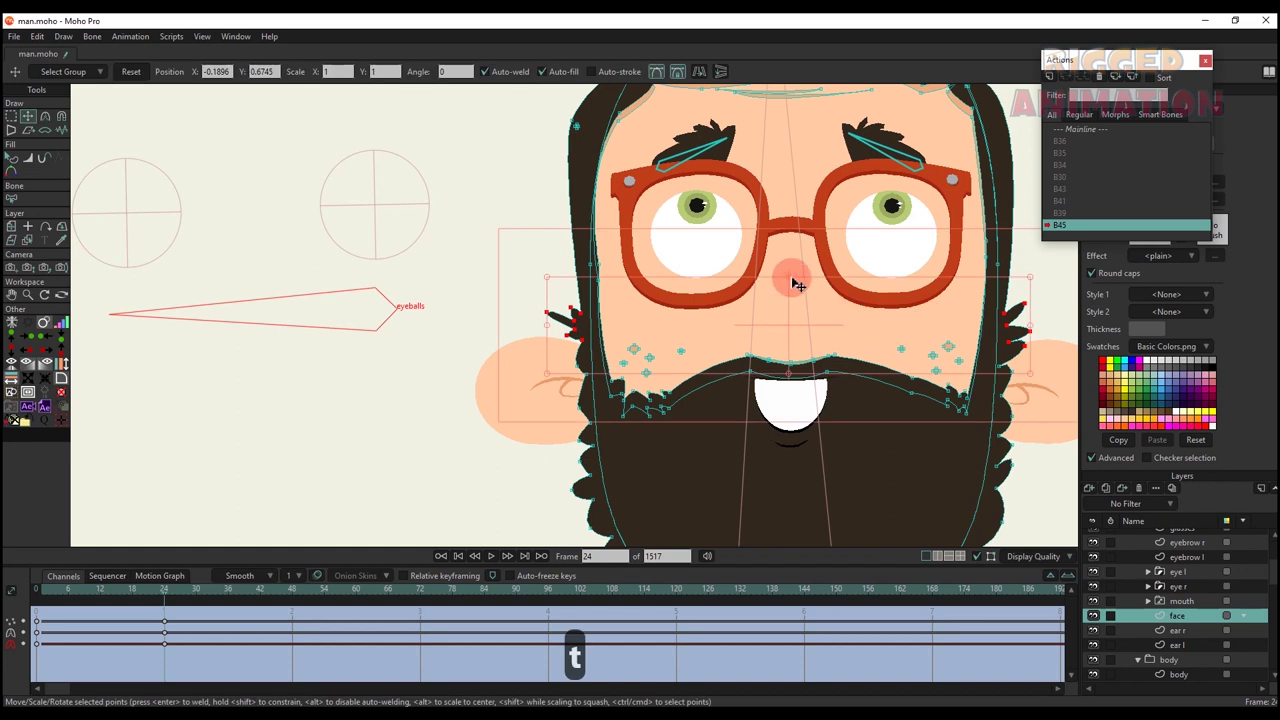
{"action": "scroll", "coordinate": [788, 301], "scroll_direction": "down", "scroll_amount": 5}
{"action": "key", "text": "q"}
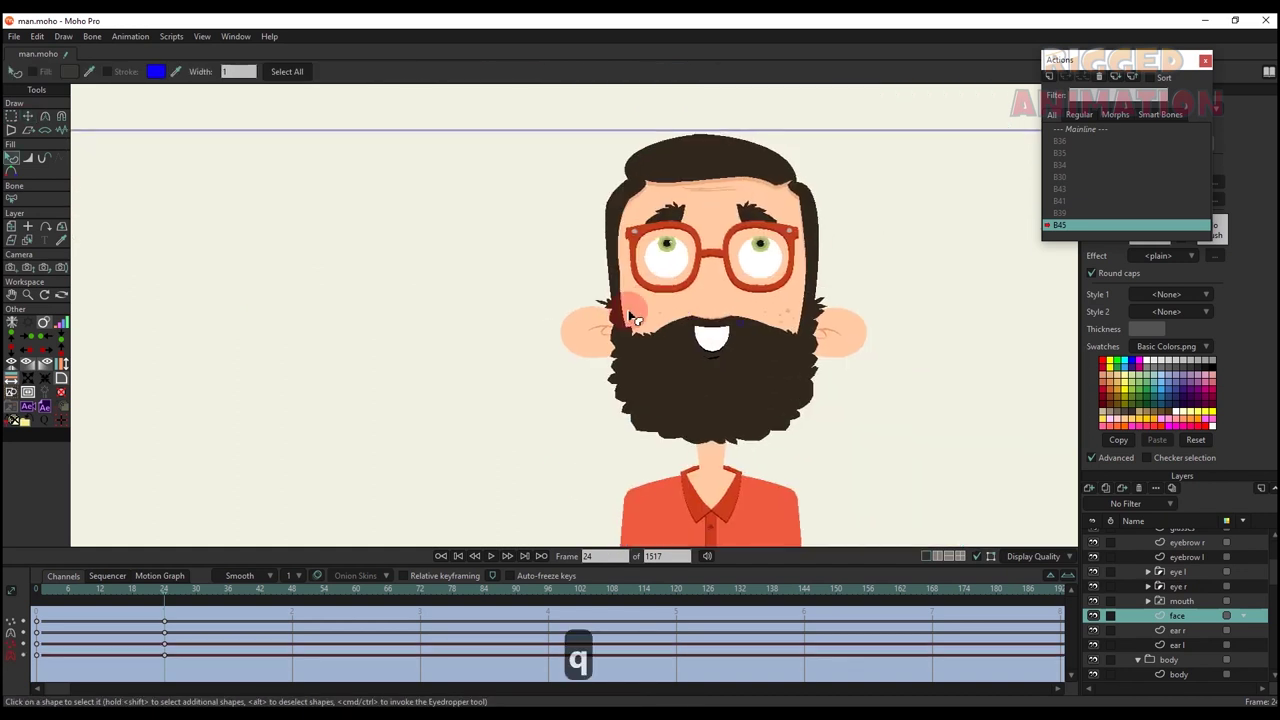
{"action": "left_click_drag", "start_coordinate": [71, 603], "coordinate": [174, 618]}
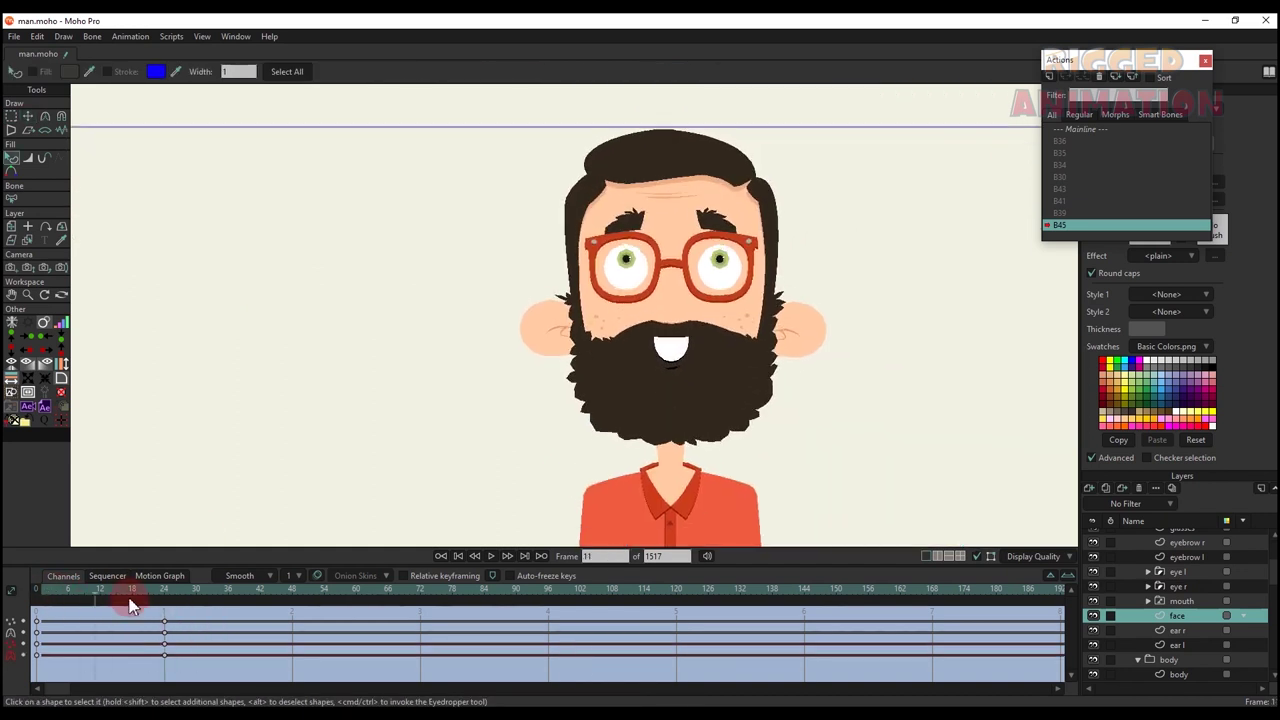
- Return to the mainline and create a smart bone action named B45 2 for the HEAD control bone
{"action": "scroll", "coordinate": [157, 543], "scroll_direction": "down", "scroll_amount": 5}
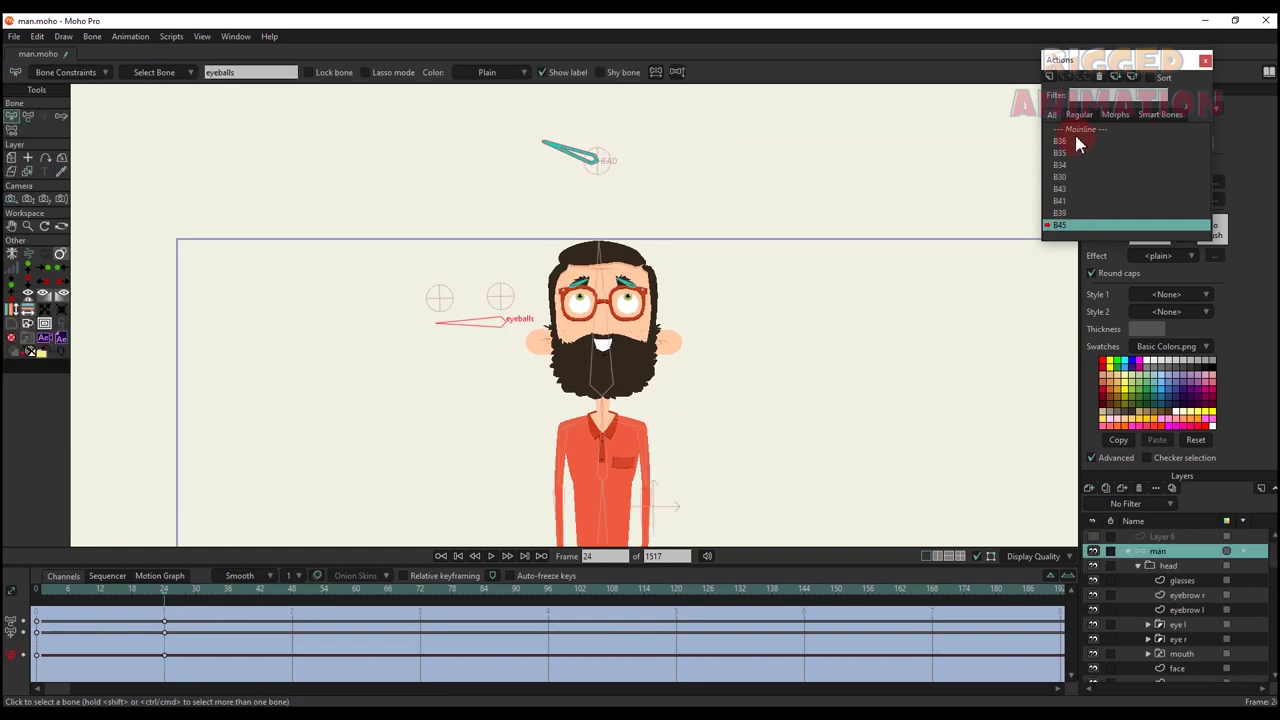
{"action": "left_click", "coordinate": [1076, 130]}
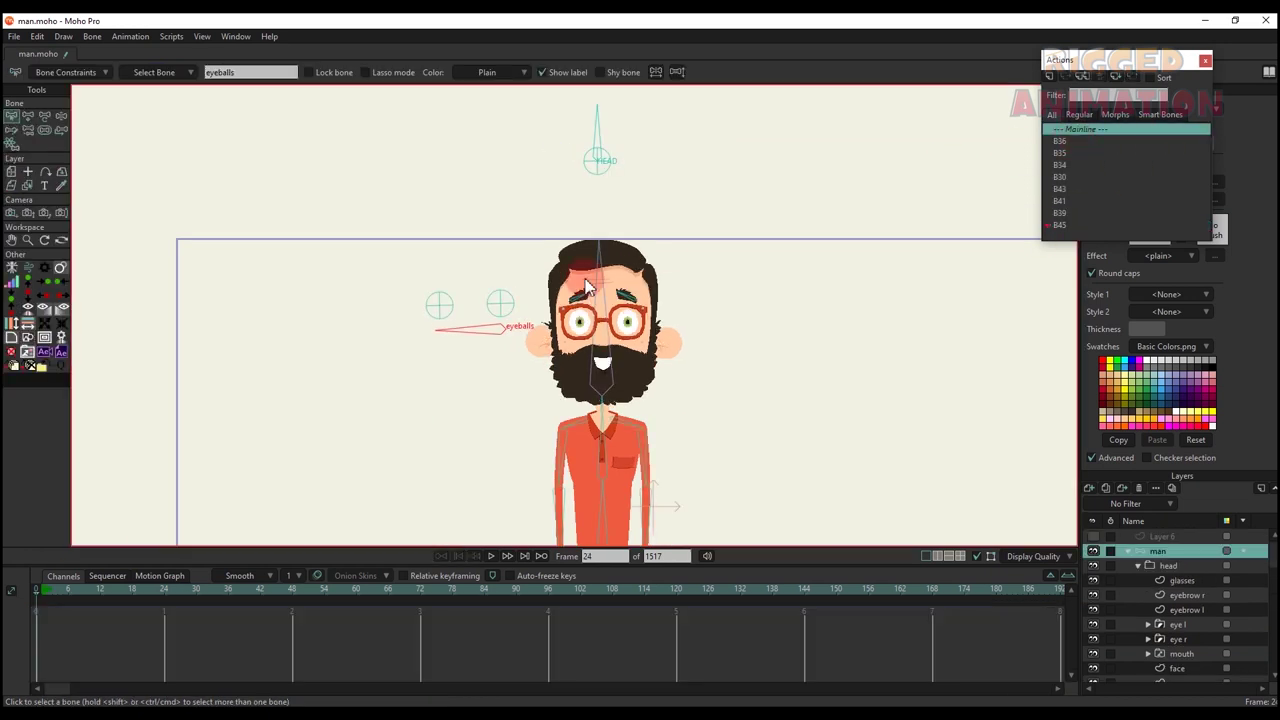
{"action": "key", "text": "t"}
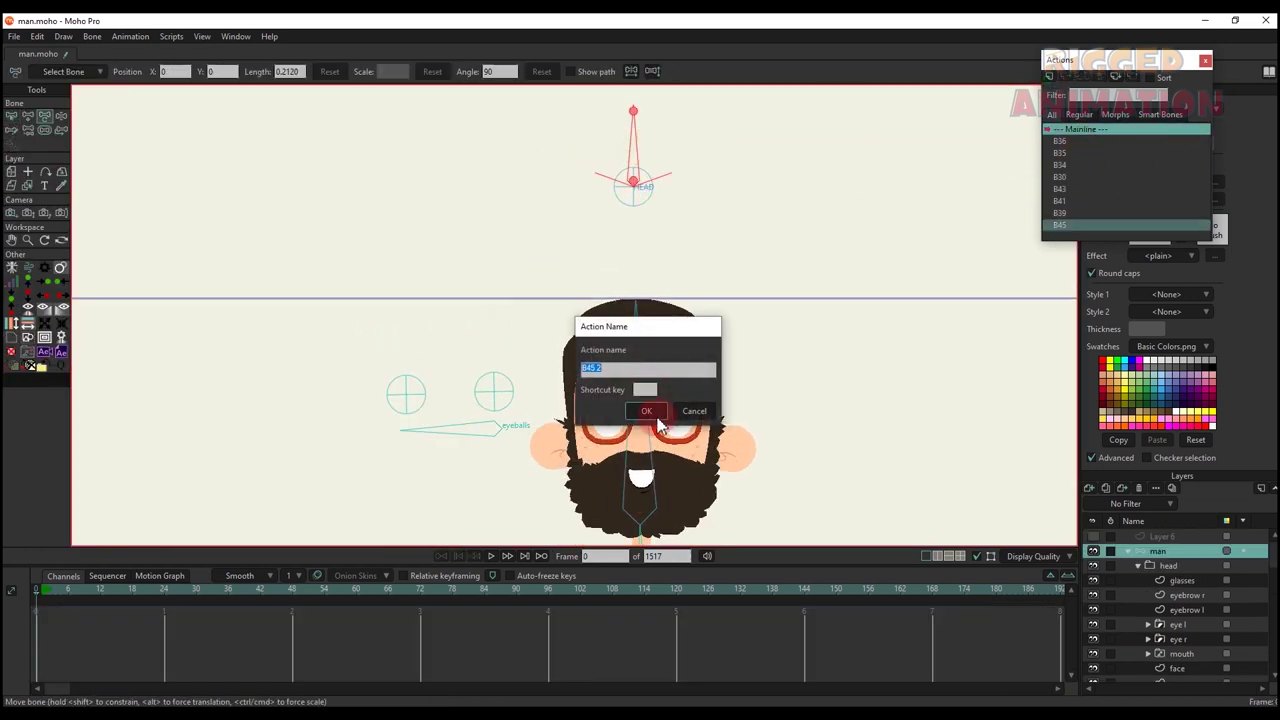
{"action": "left_click", "coordinate": [655, 417]}
- Rotate the HEAD control bone clockwise at frame 24 of action B45 2
{"action": "scroll", "coordinate": [521, 320], "scroll_direction": "down", "scroll_amount": 1}
{"action": "key", "text": "t"}
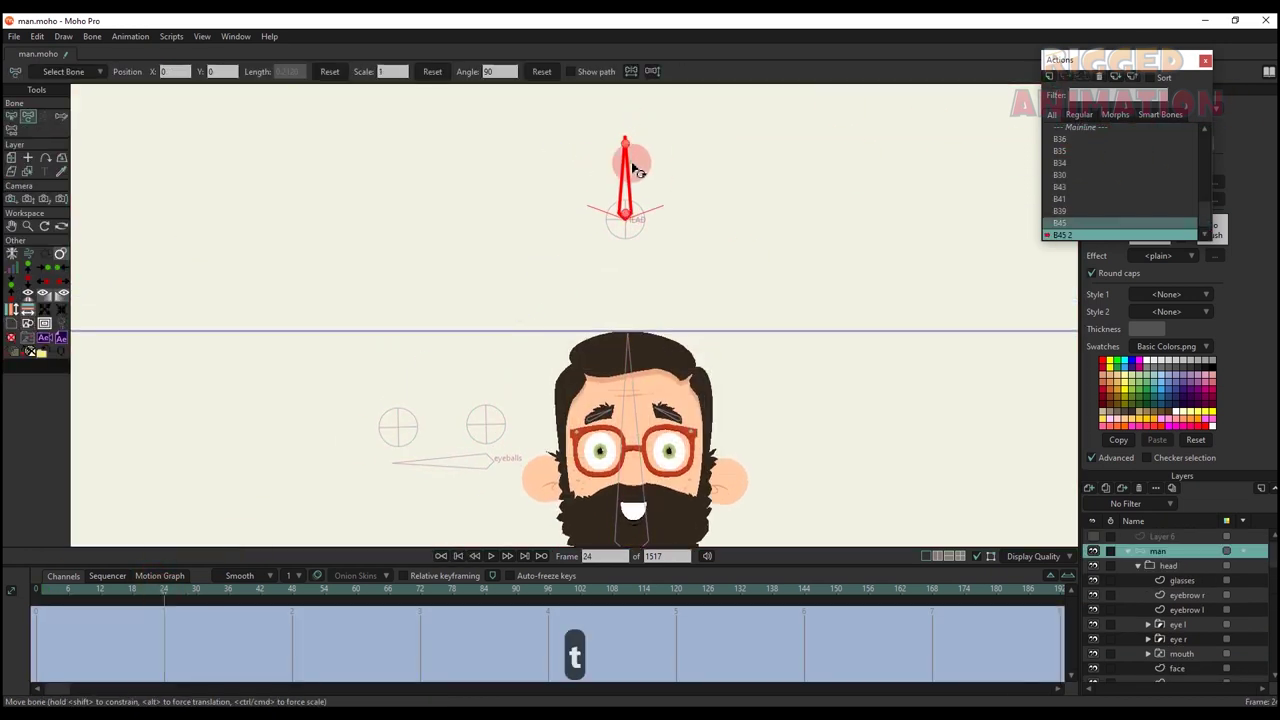
{"action": "left_click_drag", "start_coordinate": [632, 160], "coordinate": [698, 196]}
- Select the glasses, eye l, eye r and mouth layers and move them down together at frame 24
{"action": "scroll", "coordinate": [692, 400], "scroll_direction": "up", "scroll_amount": 3}
{"action": "right_click", "coordinate": [648, 404], "text": "alt"}
{"action": "left_click", "coordinate": [648, 405], "text": "ctrl+alt"}
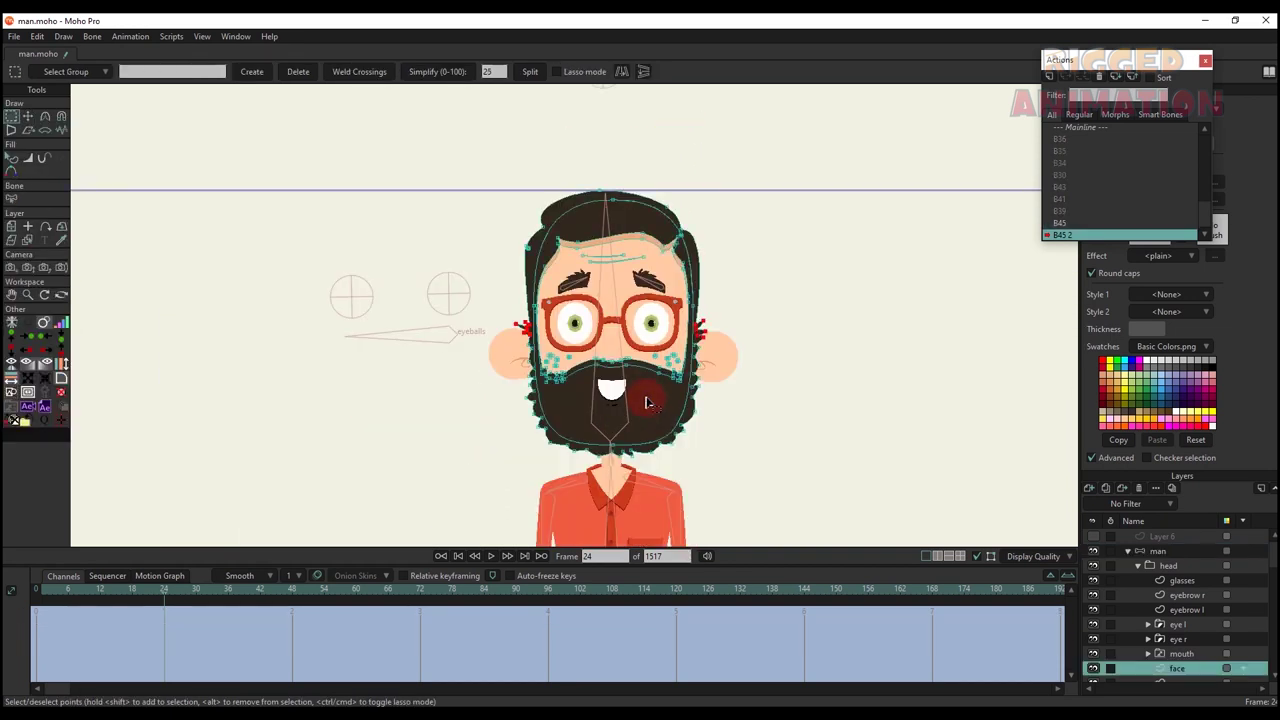
{"action": "left_click", "coordinate": [1178, 624]}
{"action": "left_click", "coordinate": [1182, 653], "text": "shift"}
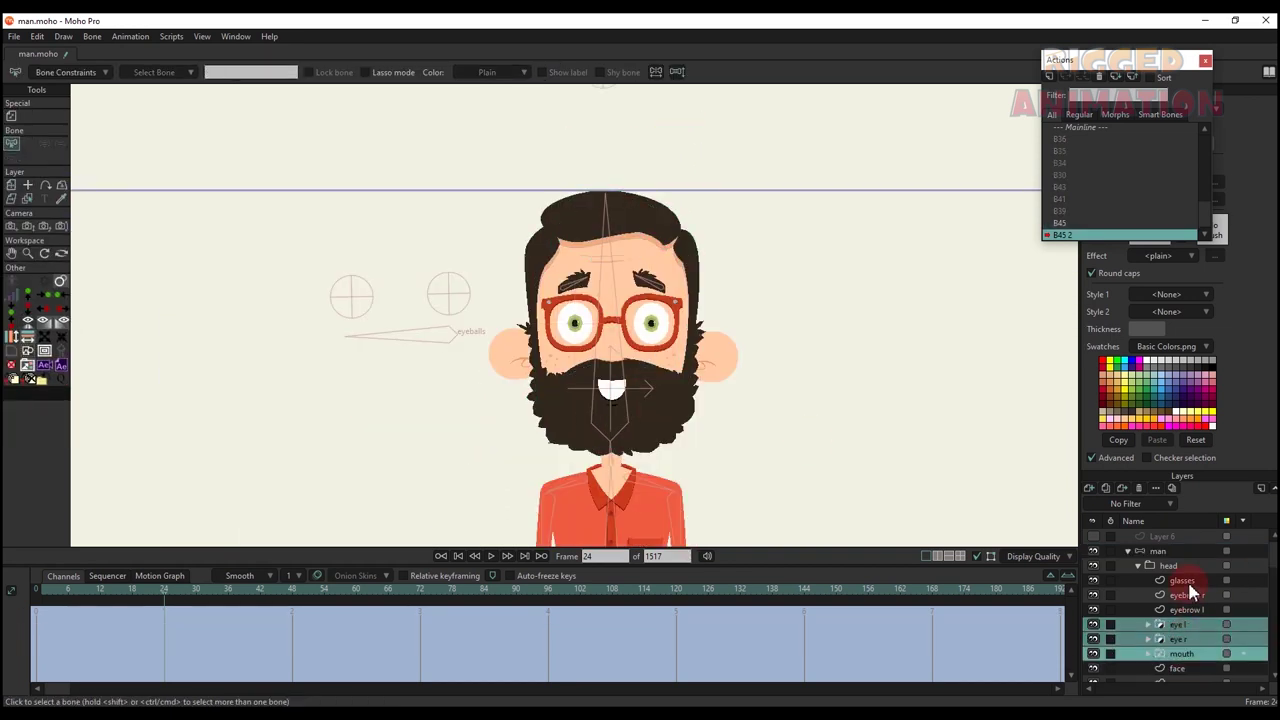
{"action": "left_click", "coordinate": [1182, 580]}
{"action": "key", "text": "m"}
{"action": "scroll", "coordinate": [605, 315], "scroll_direction": "up", "scroll_amount": 2}
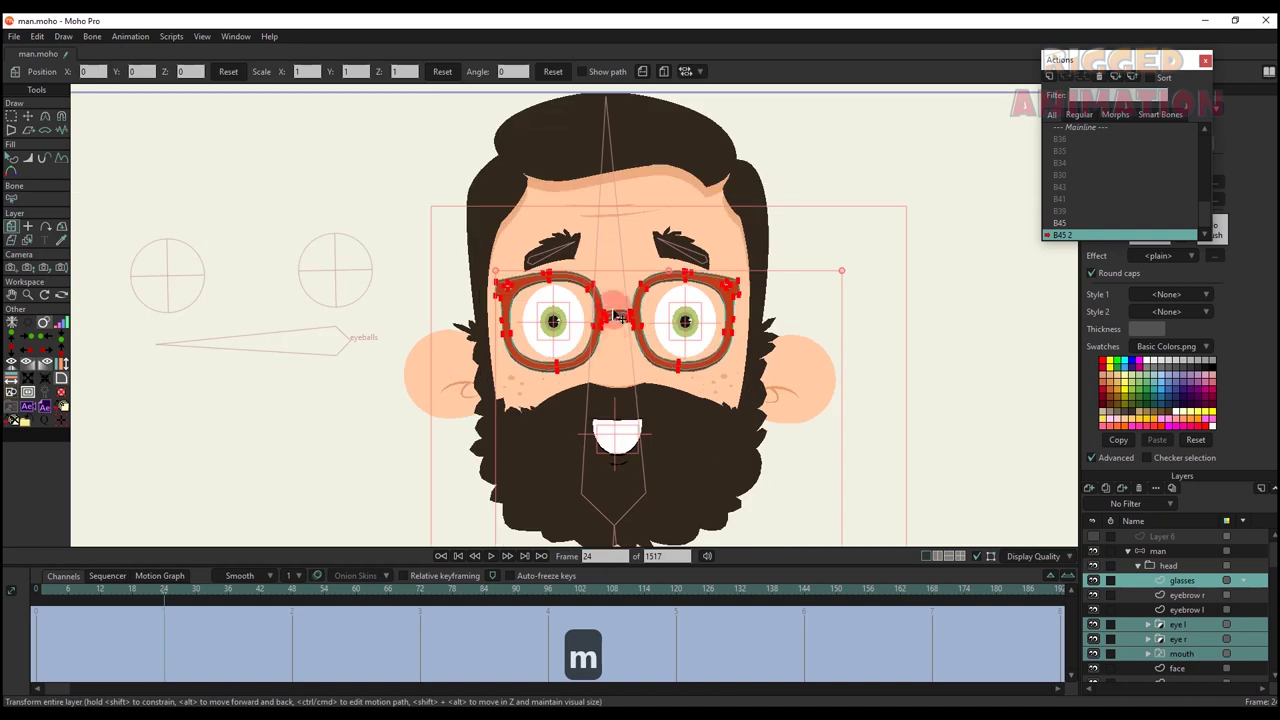
{"action": "left_click_drag", "start_coordinate": [620, 346], "coordinate": [617, 437]}
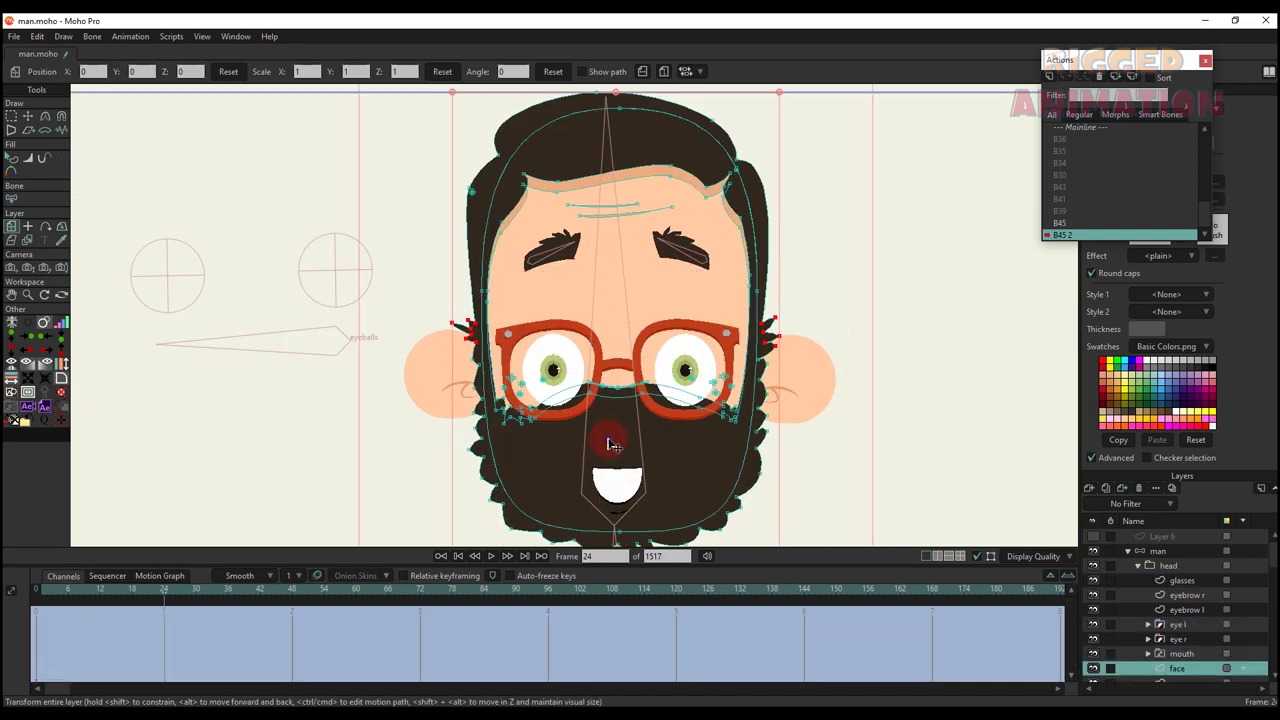
- Select the face layer's freckle, nose and upper beard-edge points, lower them at frame 24, and preview the motion
{"action": "scroll", "coordinate": [595, 420], "scroll_direction": "up", "scroll_amount": 3}
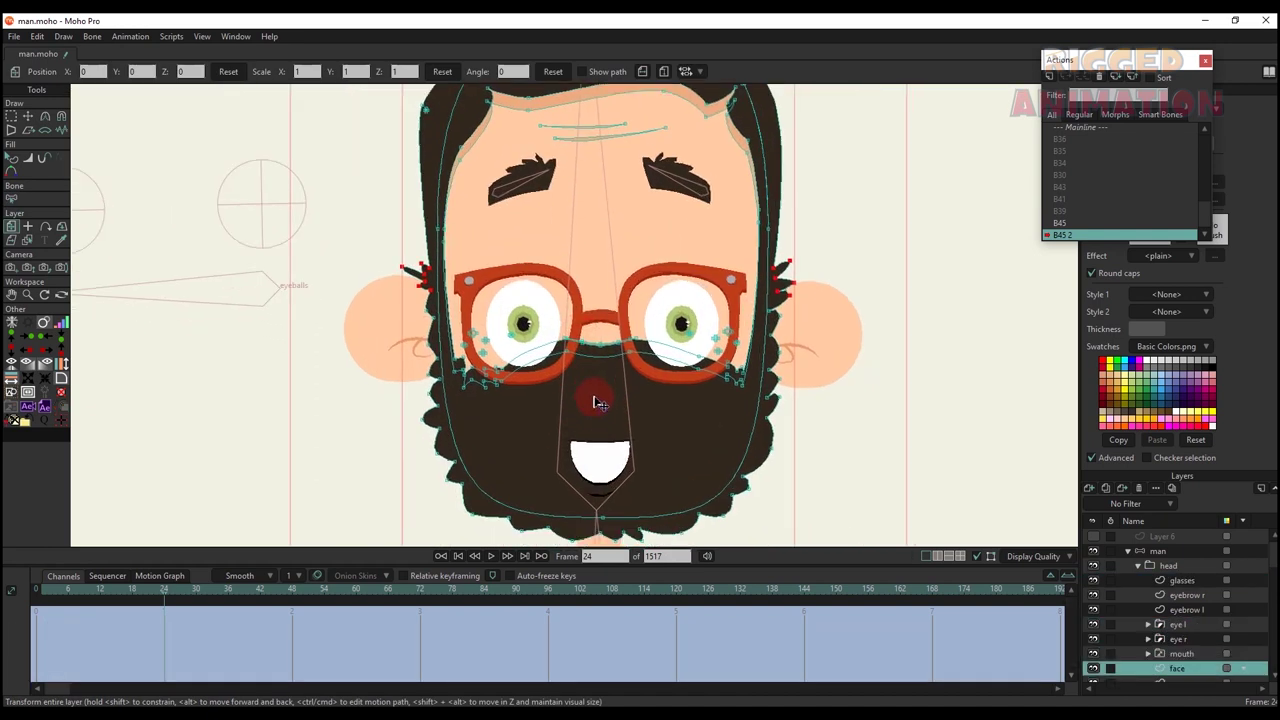
{"action": "key", "text": "g"}
{"action": "scroll", "coordinate": [540, 305], "scroll_direction": "up", "scroll_amount": 2}
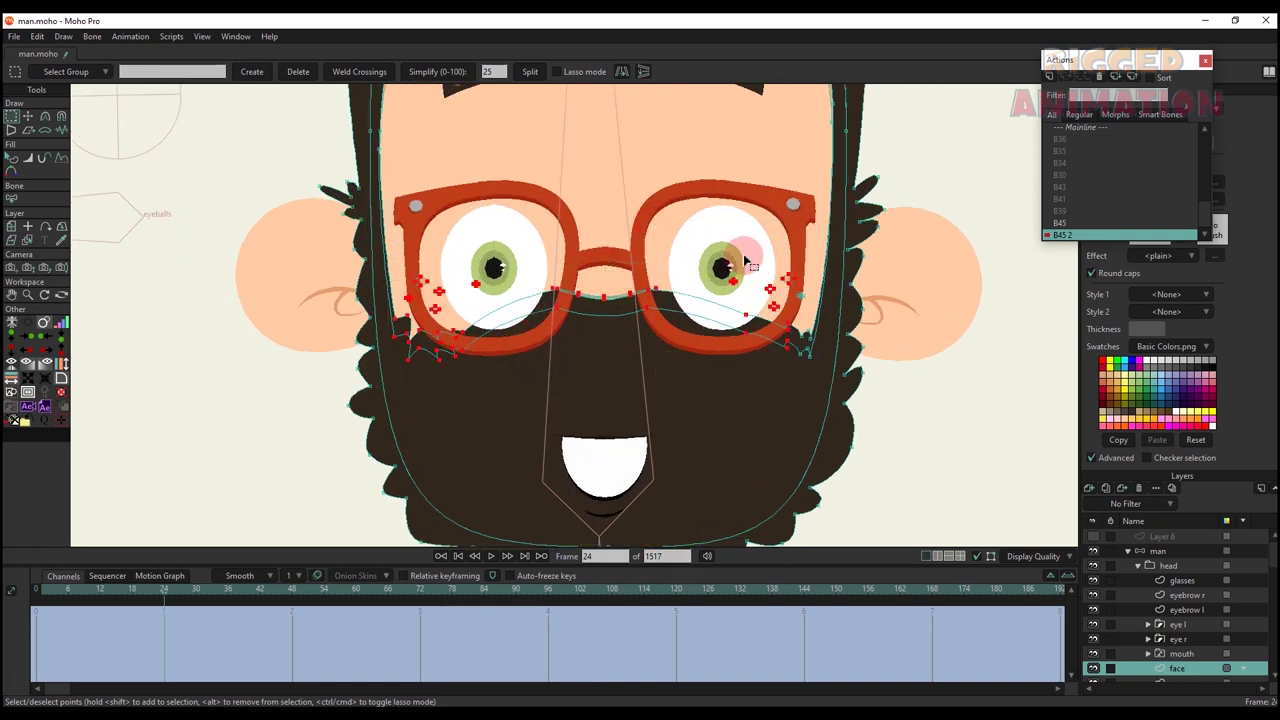
{"action": "left_click_drag", "start_coordinate": [823, 389], "coordinate": [823, 390]}
{"action": "key", "text": "t"}
{"action": "scroll", "coordinate": [600, 360], "scroll_direction": "down", "scroll_amount": 2}
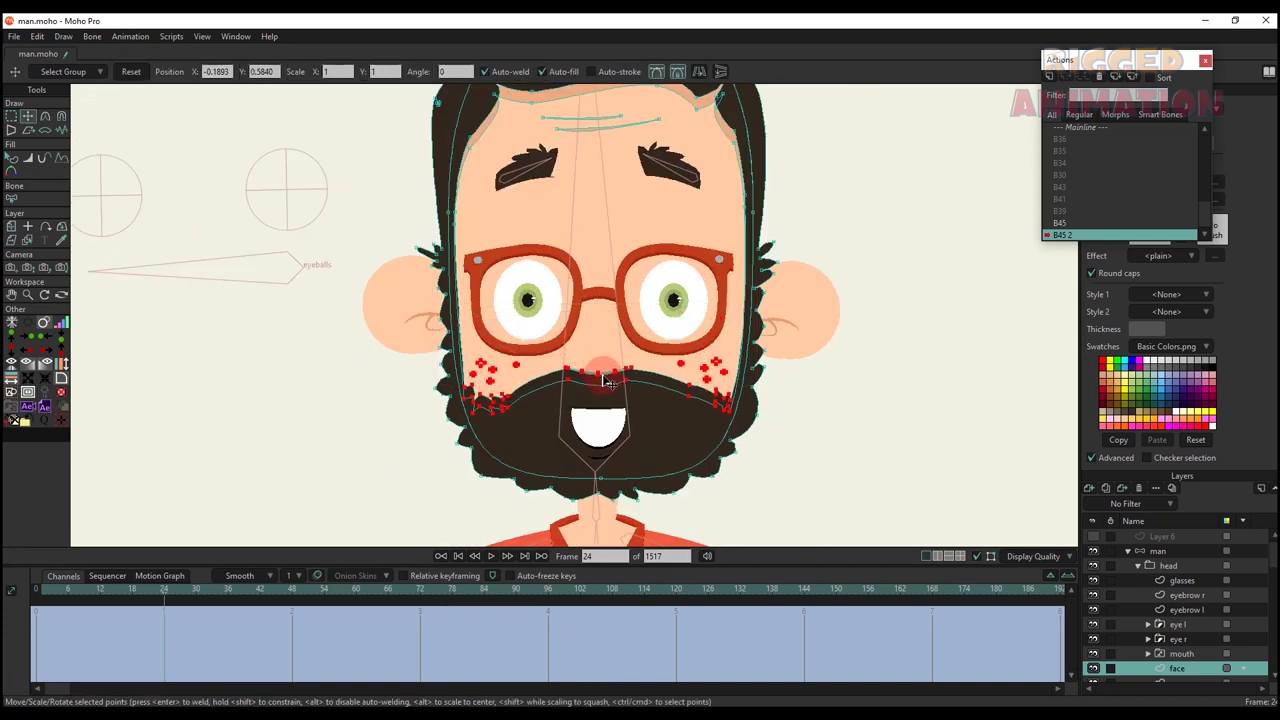
{"action": "key", "text": "Tab"}
{"action": "scroll", "coordinate": [605, 385], "scroll_direction": "down", "scroll_amount": 2}
{"action": "scroll", "coordinate": [600, 390], "scroll_direction": "up", "scroll_amount": 2}
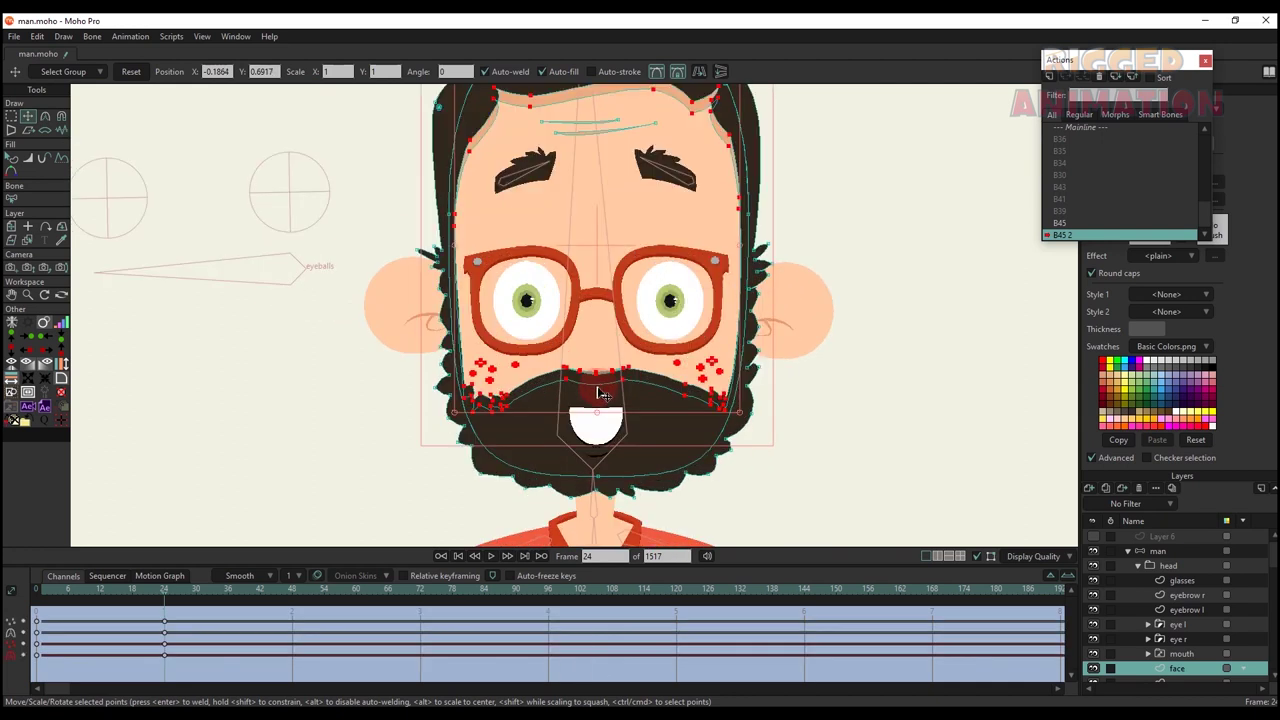
{"action": "key", "text": "ctrl+z"}
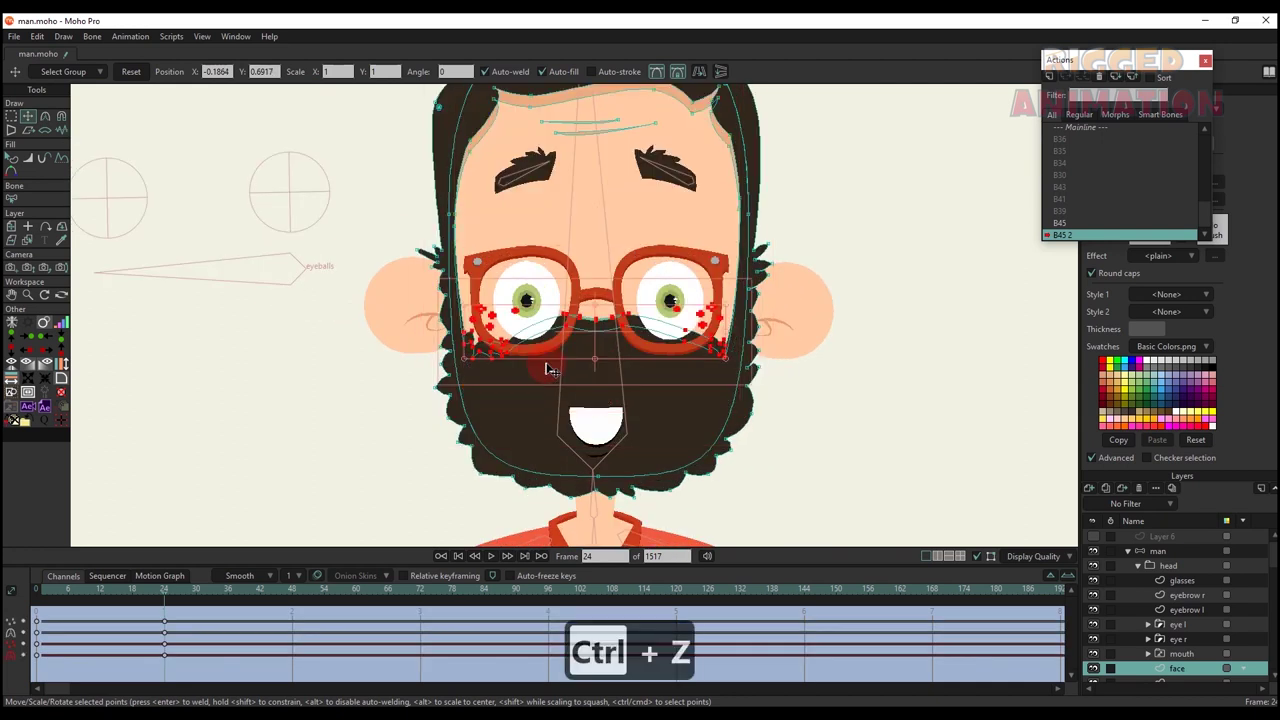
{"action": "left_click_drag", "start_coordinate": [603, 336], "coordinate": [603, 401]}
{"action": "left_click_drag", "start_coordinate": [40, 590], "coordinate": [164, 624]}
{"action": "scroll", "coordinate": [645, 448], "scroll_direction": "up", "scroll_amount": 2}
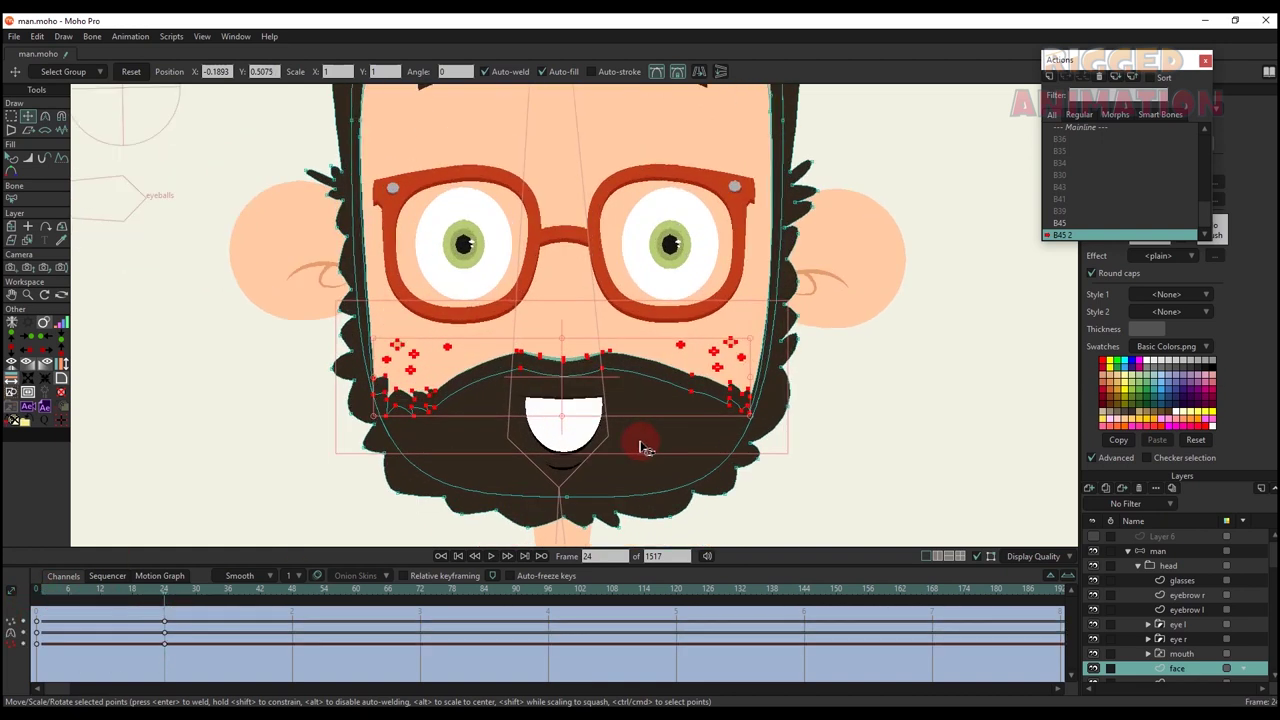
- Squash the mouth layer vertically from its lower edge at frame 24
{"action": "left_click", "coordinate": [1180, 653]}
{"action": "key", "text": "m"}
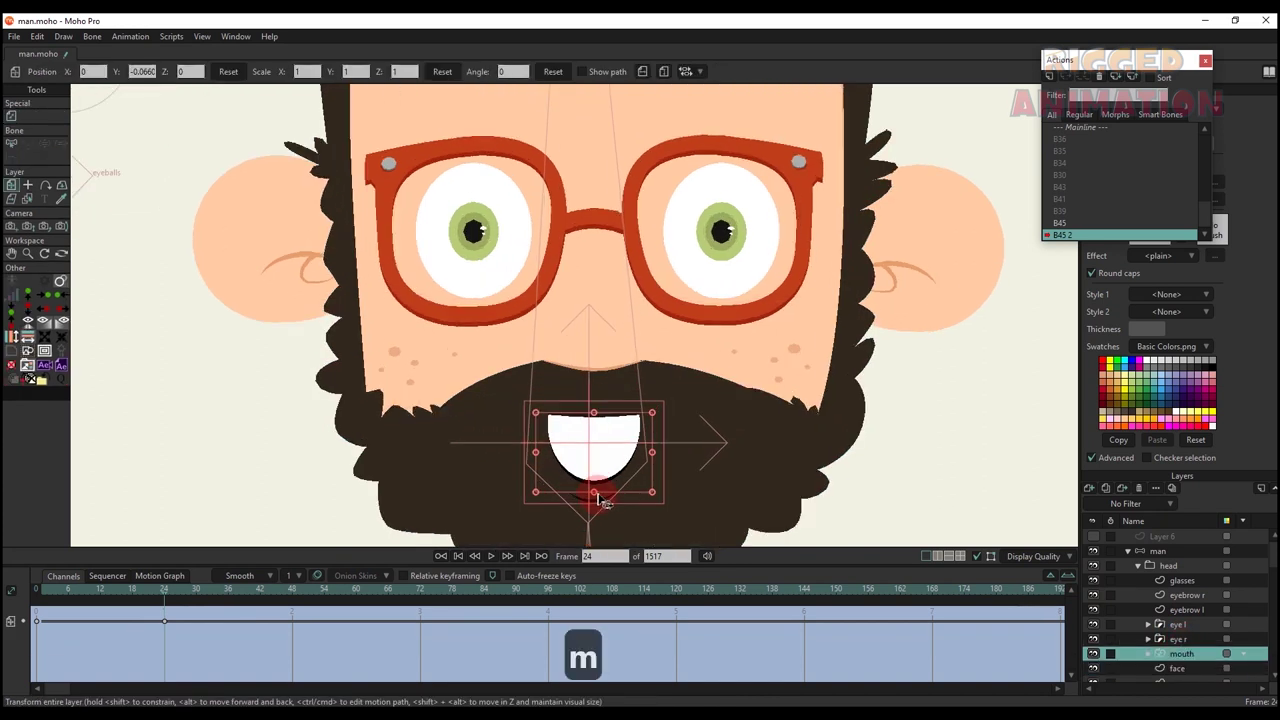
{"action": "left_click_drag", "start_coordinate": [595, 500], "coordinate": [562, 460]}
{"action": "scroll", "coordinate": [603, 450], "scroll_direction": "down", "scroll_amount": 2}
- Return to the face layer and narrow the selected freckle and upper beard-edge points from both sides
{"action": "right_click", "coordinate": [580, 509], "text": "alt"}
{"action": "key", "text": "g"}
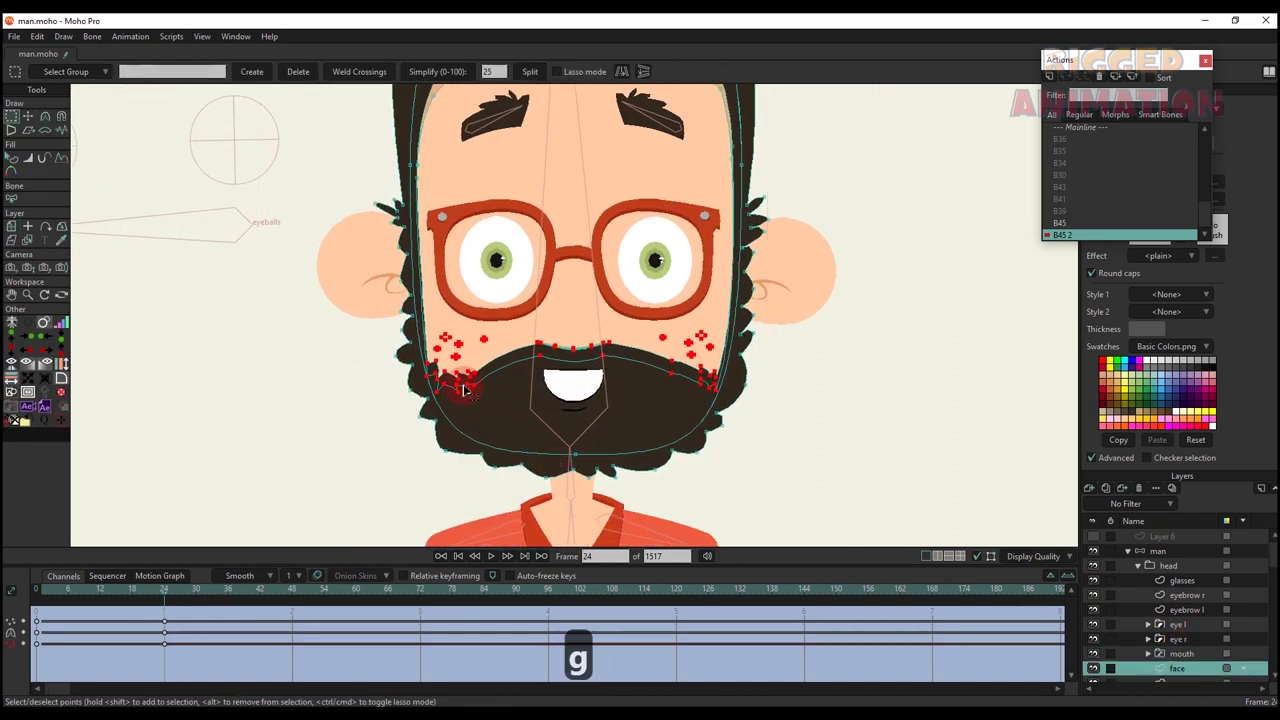
{"action": "scroll", "coordinate": [461, 389], "scroll_direction": "up", "scroll_amount": 3}
{"action": "key", "text": "t"}
{"action": "left_click_drag", "start_coordinate": [400, 346], "coordinate": [424, 341]}
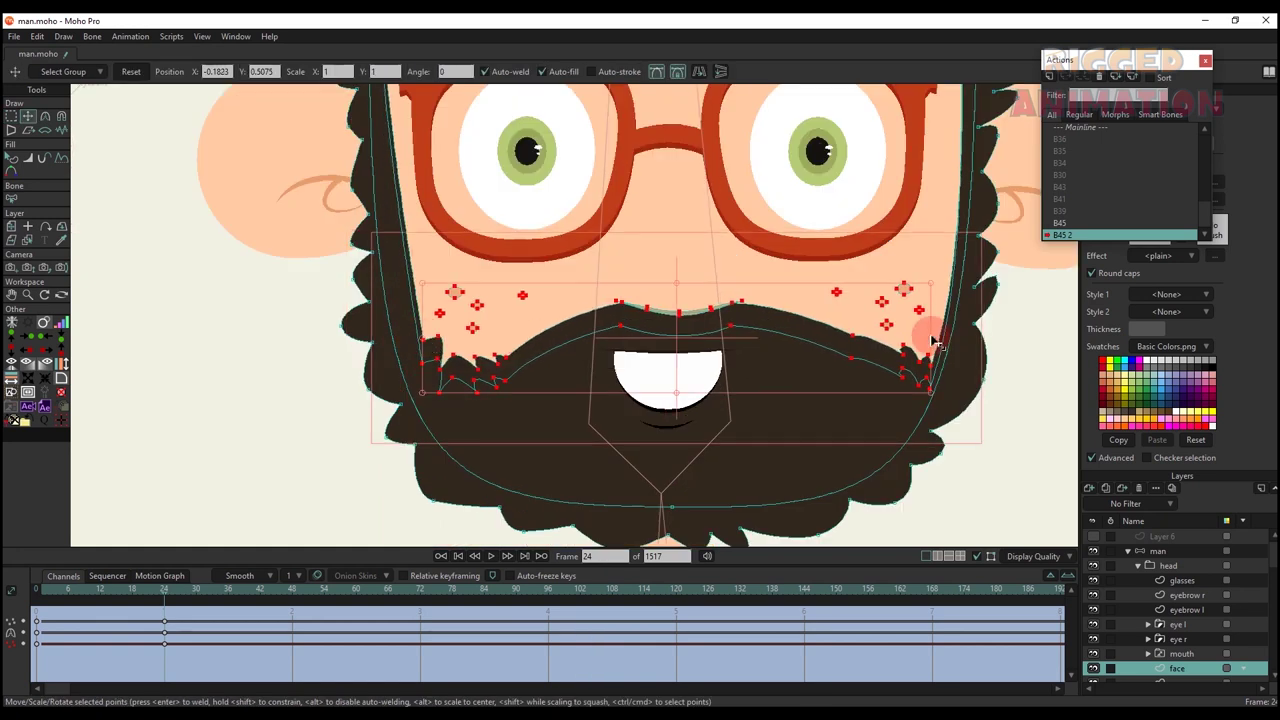
{"action": "left_click_drag", "start_coordinate": [932, 338], "coordinate": [913, 337]}
- Select the outer points of the lower beard, narrow them from both sides at frame 24, and preview the motion
{"action": "key", "text": "g"}
{"action": "left_click", "coordinate": [668, 314]}
{"action": "scroll", "coordinate": [680, 460], "scroll_direction": "down", "scroll_amount": 2}
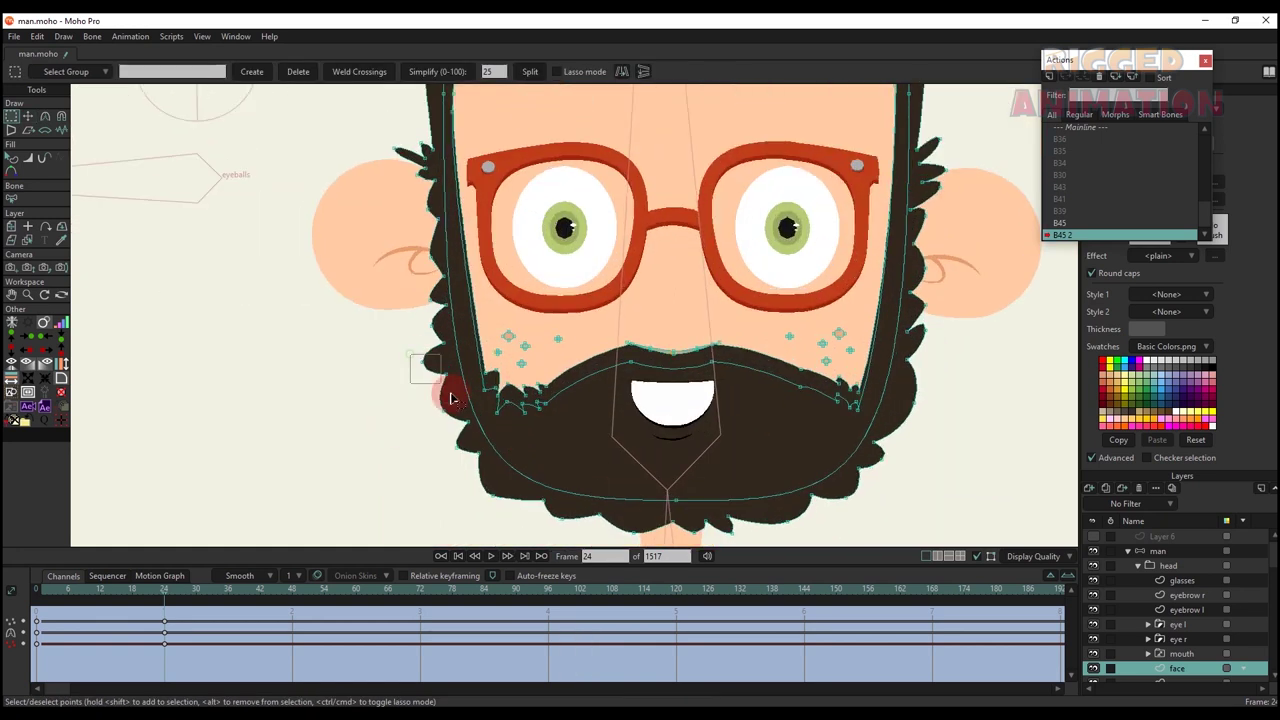
{"action": "mouse_move", "coordinate": [450, 398]}
{"action": "left_mouse_down"}
{"action": "mouse_move", "coordinate": [491, 480]}
{"action": "mouse_move", "coordinate": [929, 523]}
{"action": "mouse_move", "coordinate": [917, 449]}
{"action": "mouse_move", "coordinate": [885, 393]}
{"action": "left_mouse_up"}
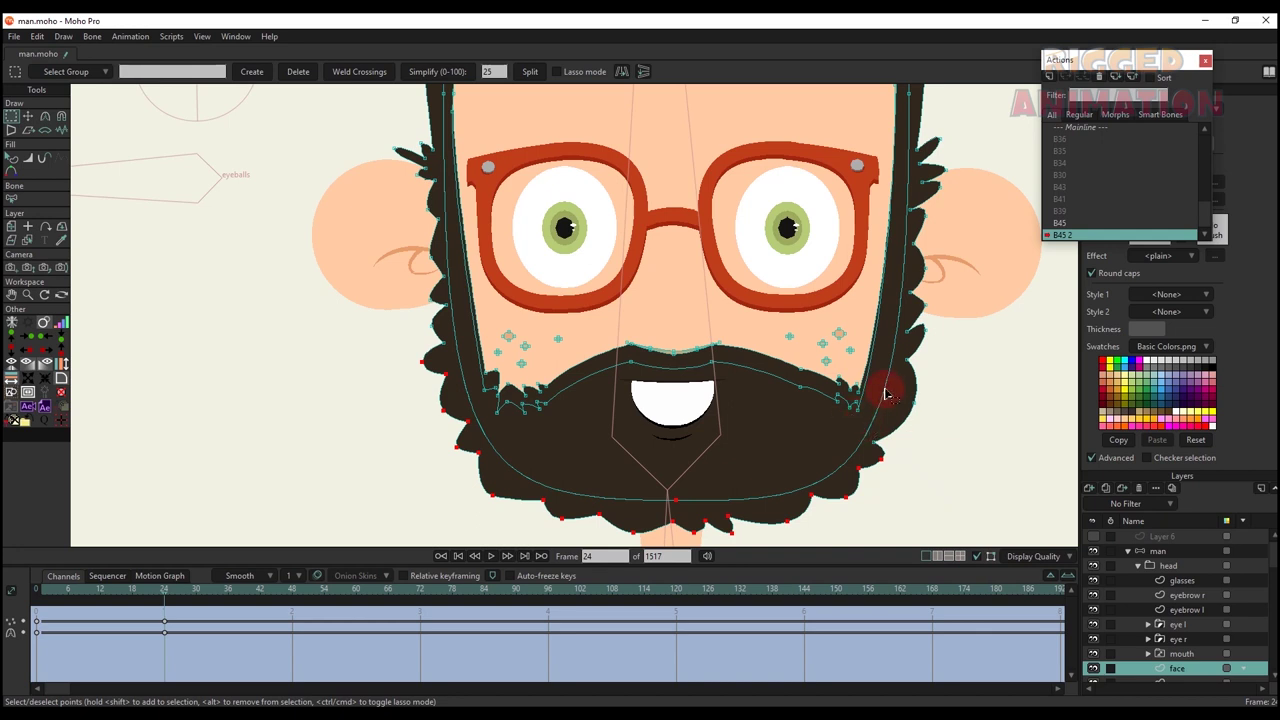
{"action": "key", "text": "t"}
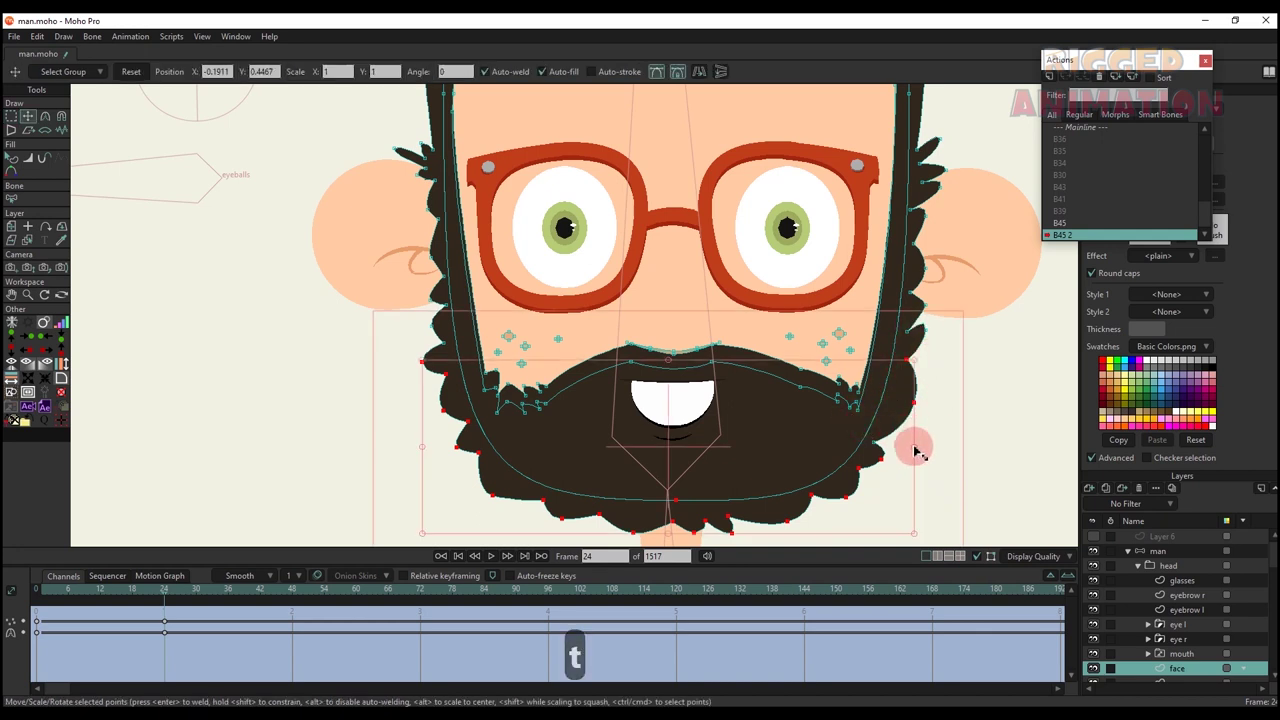
{"action": "left_click_drag", "start_coordinate": [915, 452], "coordinate": [898, 450]}
{"action": "left_click_drag", "start_coordinate": [421, 452], "coordinate": [437, 447]}
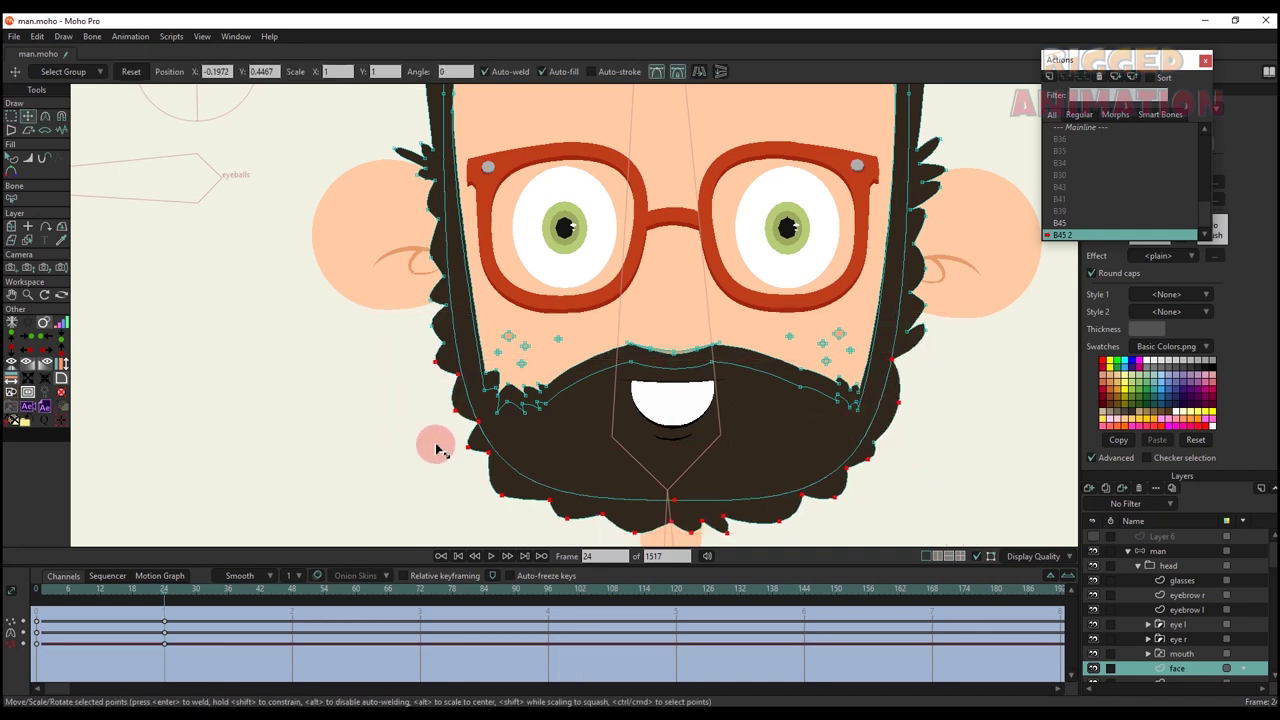
{"action": "key", "text": "q"}
{"action": "scroll", "coordinate": [726, 461], "scroll_direction": "down", "scroll_amount": 5}
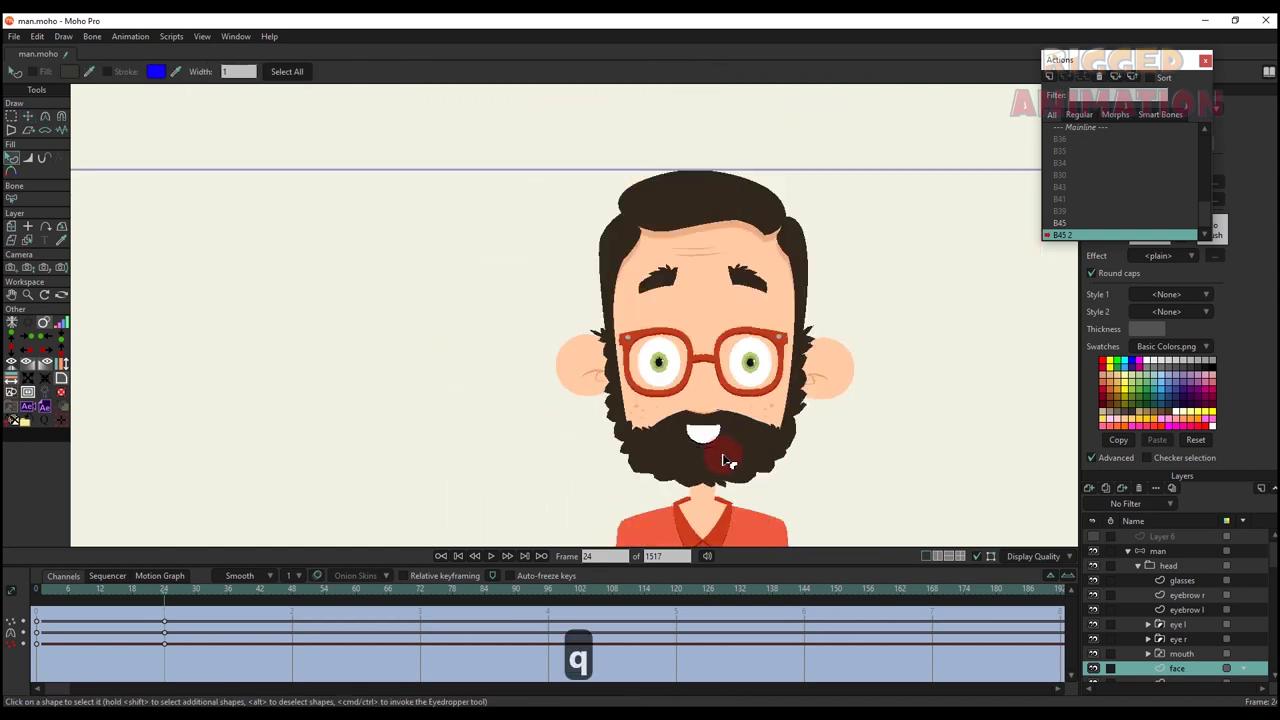
{"action": "left_click_drag", "start_coordinate": [726, 463], "coordinate": [699, 499]}
{"action": "left_click_drag", "start_coordinate": [51, 592], "coordinate": [164, 645]}
- Adjust the sideburn points along each side of the face at frame 24, and preview the motion
{"action": "key", "text": "t"}
{"action": "key", "text": "g"}
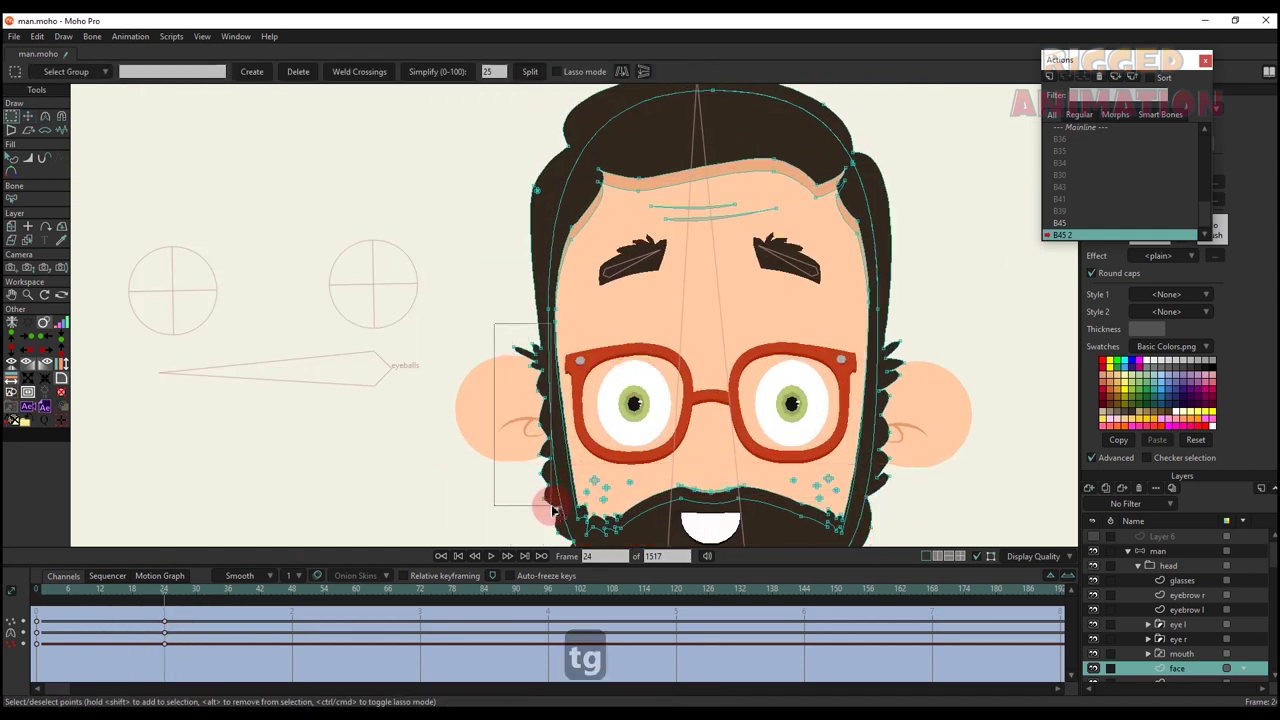
{"action": "left_click_drag", "start_coordinate": [556, 507], "coordinate": [556, 505]}
{"action": "key", "text": "t"}
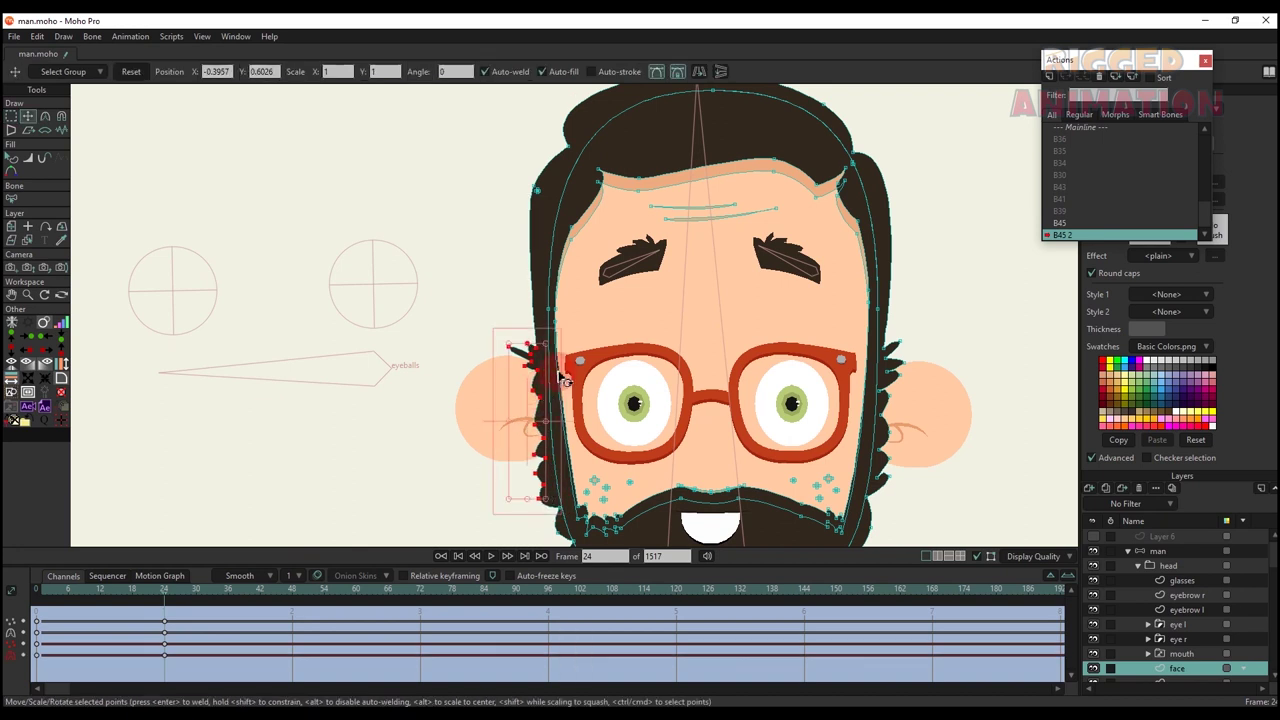
{"action": "left_click", "coordinate": [943, 394]}
{"action": "key", "text": "g"}
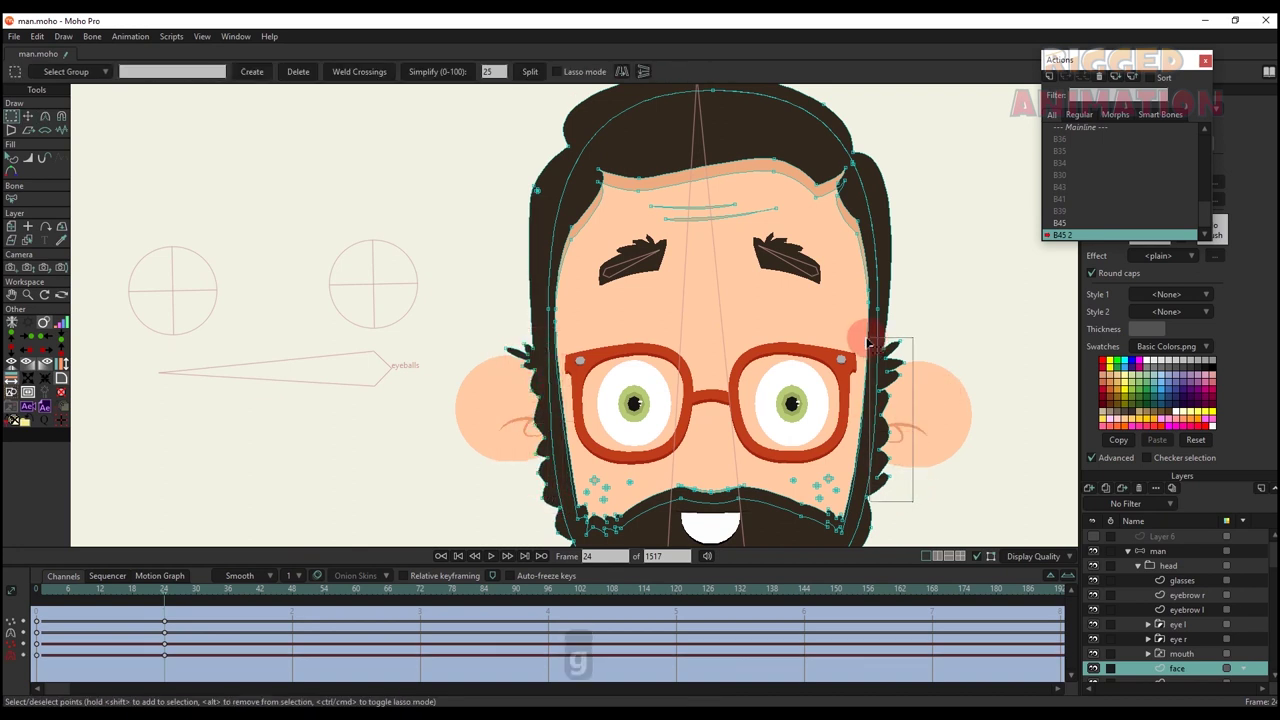
{"action": "left_click_drag", "start_coordinate": [862, 345], "coordinate": [861, 344]}
{"action": "key", "text": "y"}
{"action": "key", "text": "t"}
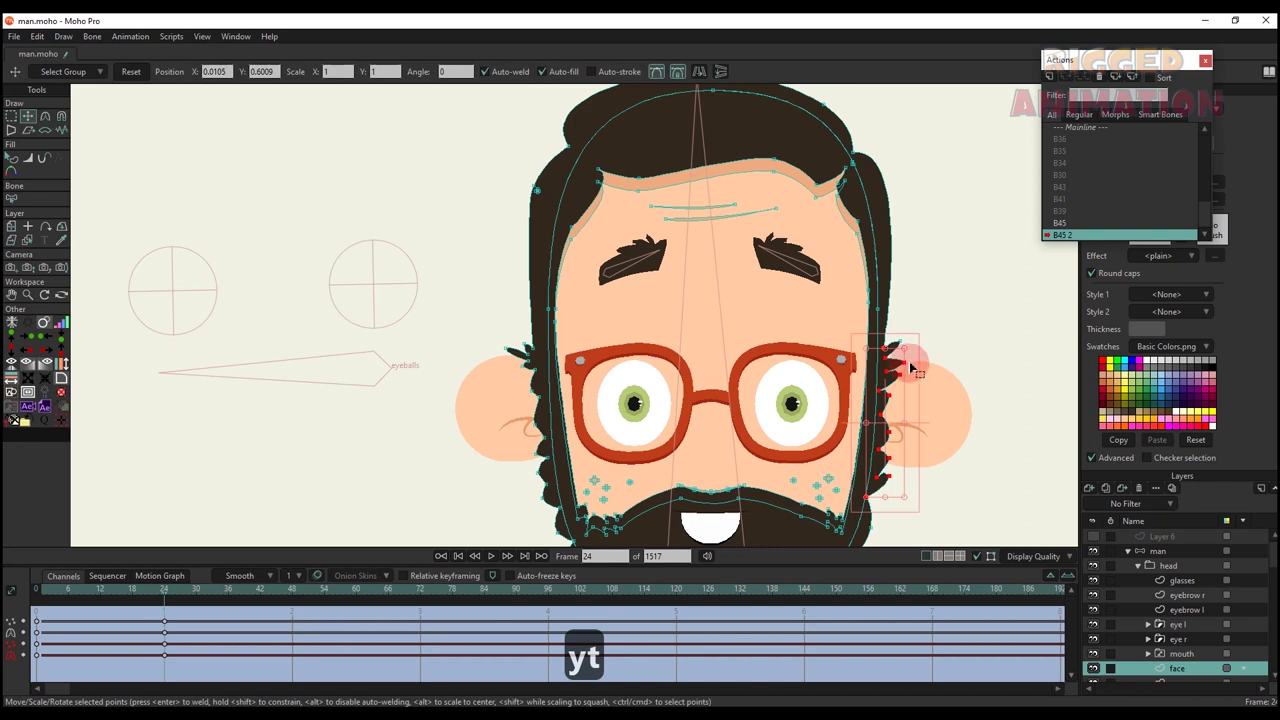
{"action": "key", "text": "g"}
{"action": "key", "text": "t"}
{"action": "left_click_drag", "start_coordinate": [920, 376], "coordinate": [905, 388]}
{"action": "key", "text": "q"}
{"action": "scroll", "coordinate": [707, 410], "scroll_direction": "down", "scroll_amount": 5}
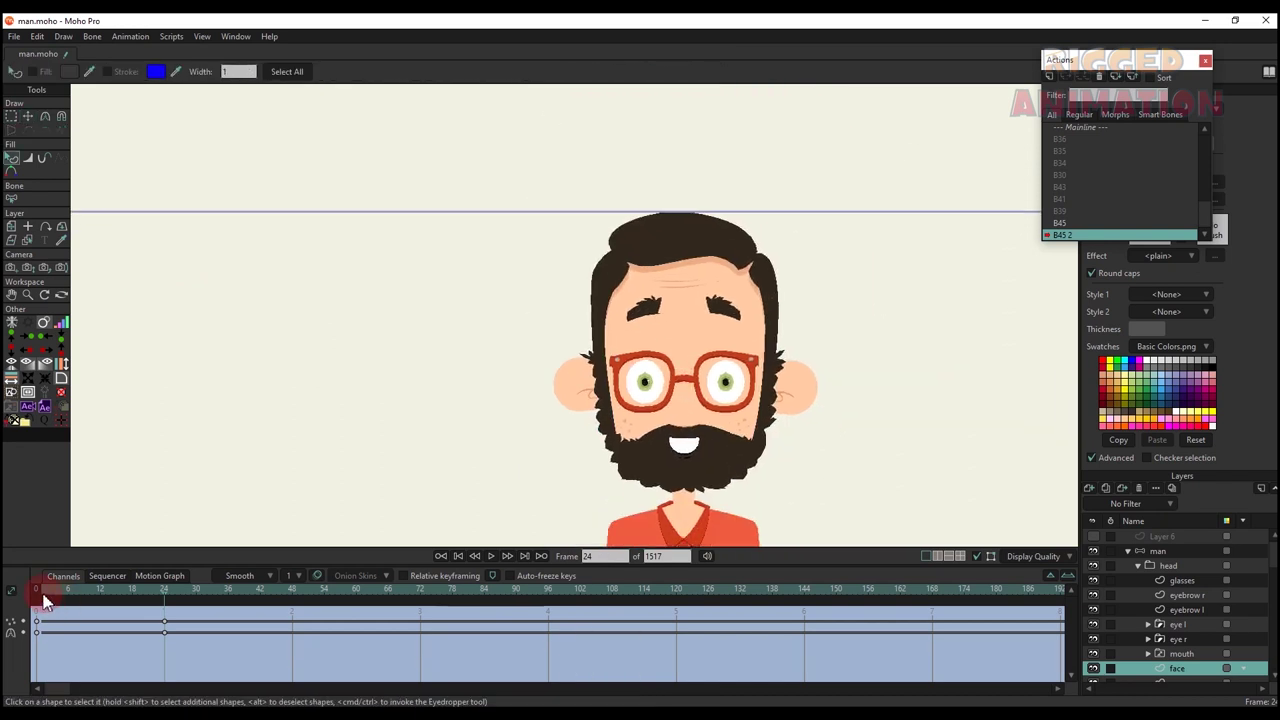
{"action": "left_click_drag", "start_coordinate": [42, 596], "coordinate": [170, 637]}
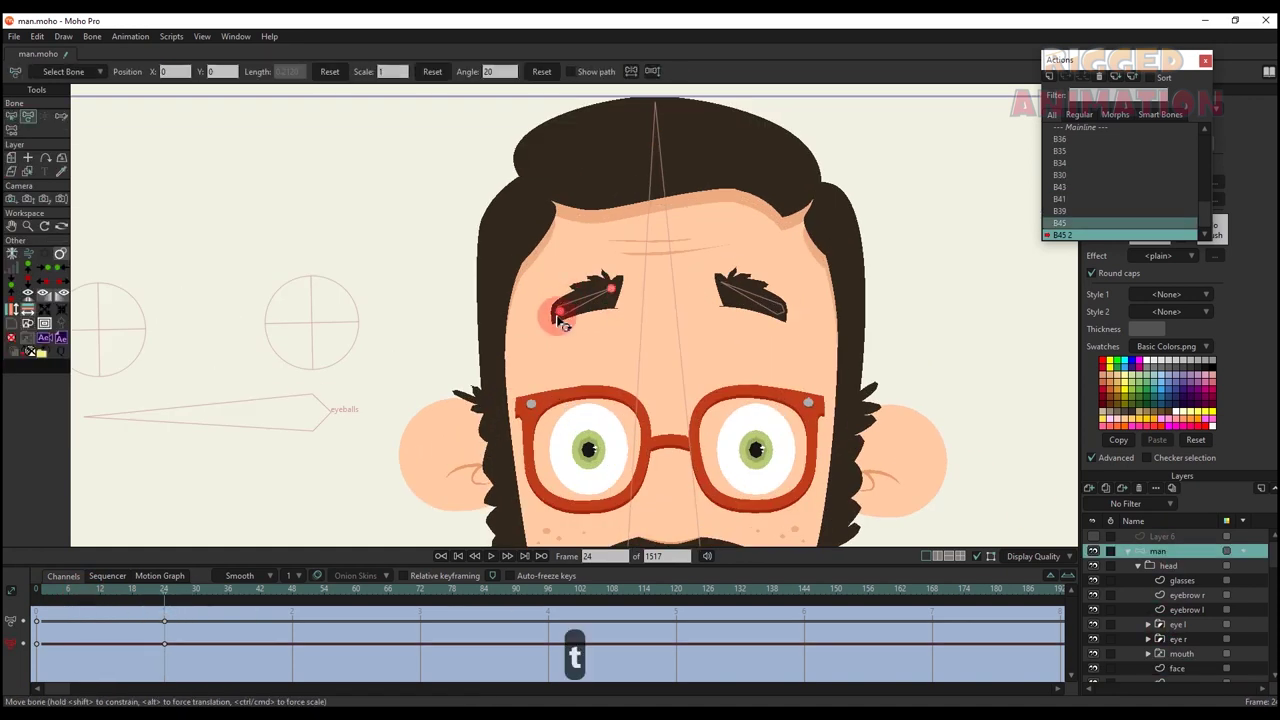
- Lower both eyebrow bones to just above the glasses at frame 24
{"action": "left_click_drag", "start_coordinate": [543, 371], "coordinate": [590, 365]}
{"action": "left_click", "coordinate": [793, 297]}
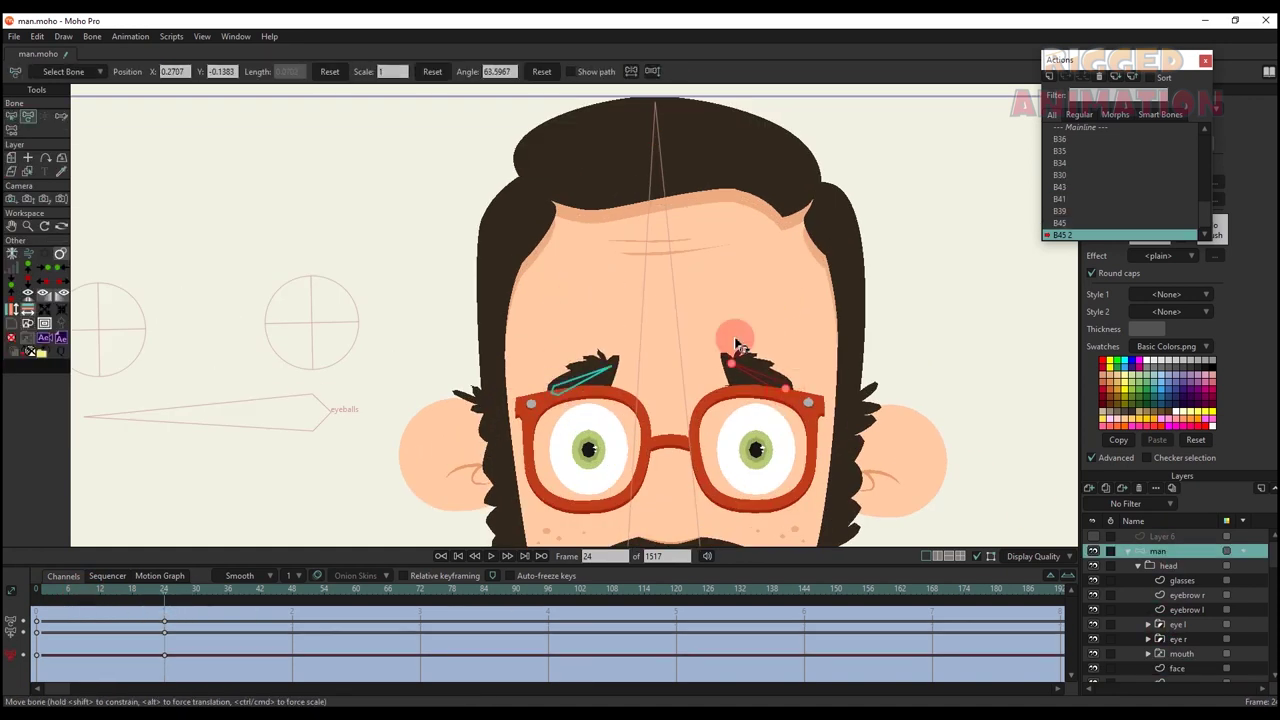
{"action": "scroll", "coordinate": [735, 345], "scroll_direction": "down", "scroll_amount": 2}
- Rotate the ear l layer slightly clockwise at frame 24 and adjust the position of its inner ear line points
{"action": "left_click", "coordinate": [556, 383], "text": "ctrl+alt"}
{"action": "scroll", "coordinate": [558, 352], "scroll_direction": "up", "scroll_amount": 2}
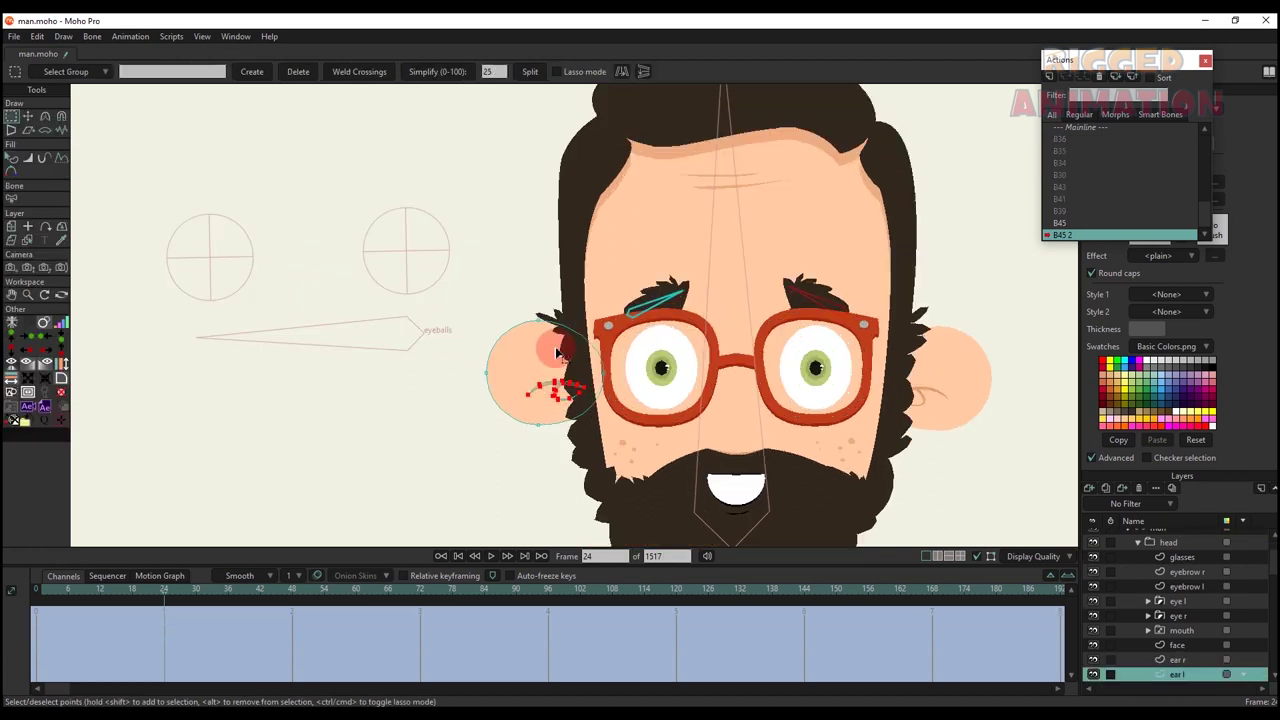
{"action": "key", "text": "m"}
{"action": "key", "text": "o"}
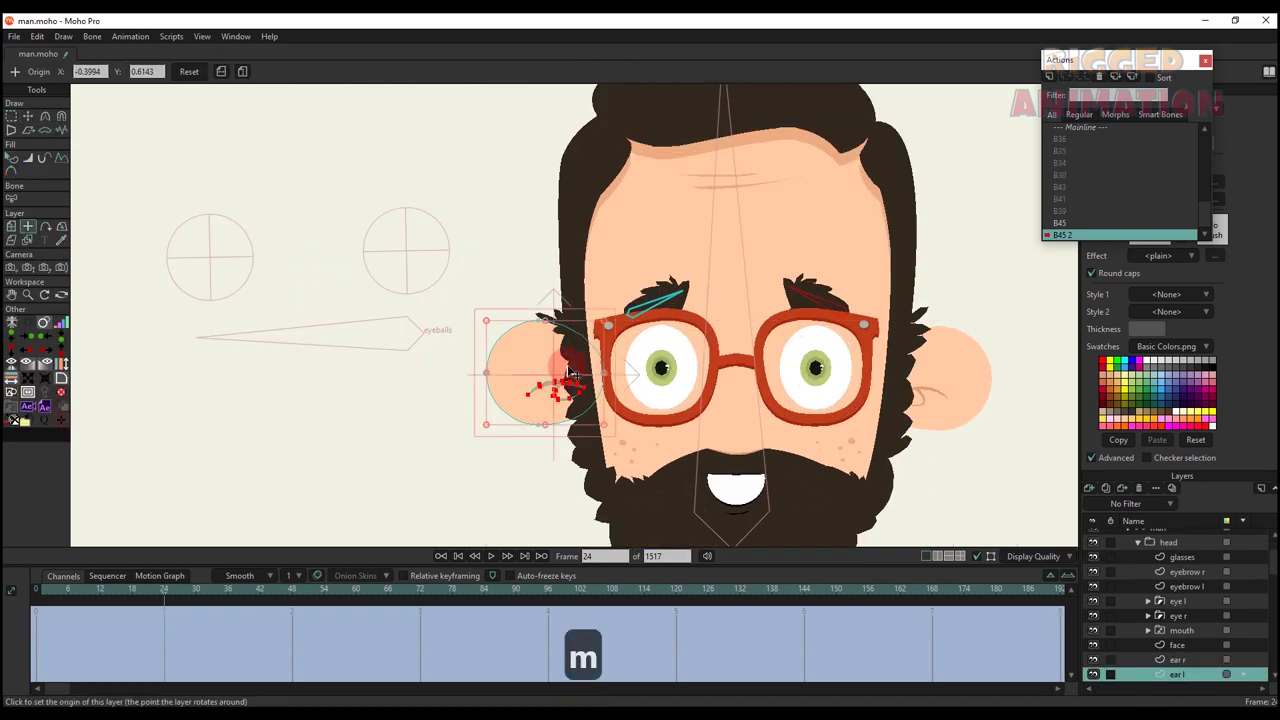
{"action": "key", "text": "m"}
{"action": "scroll", "coordinate": [615, 333], "scroll_direction": "up", "scroll_amount": 1}
{"action": "key", "text": "g"}
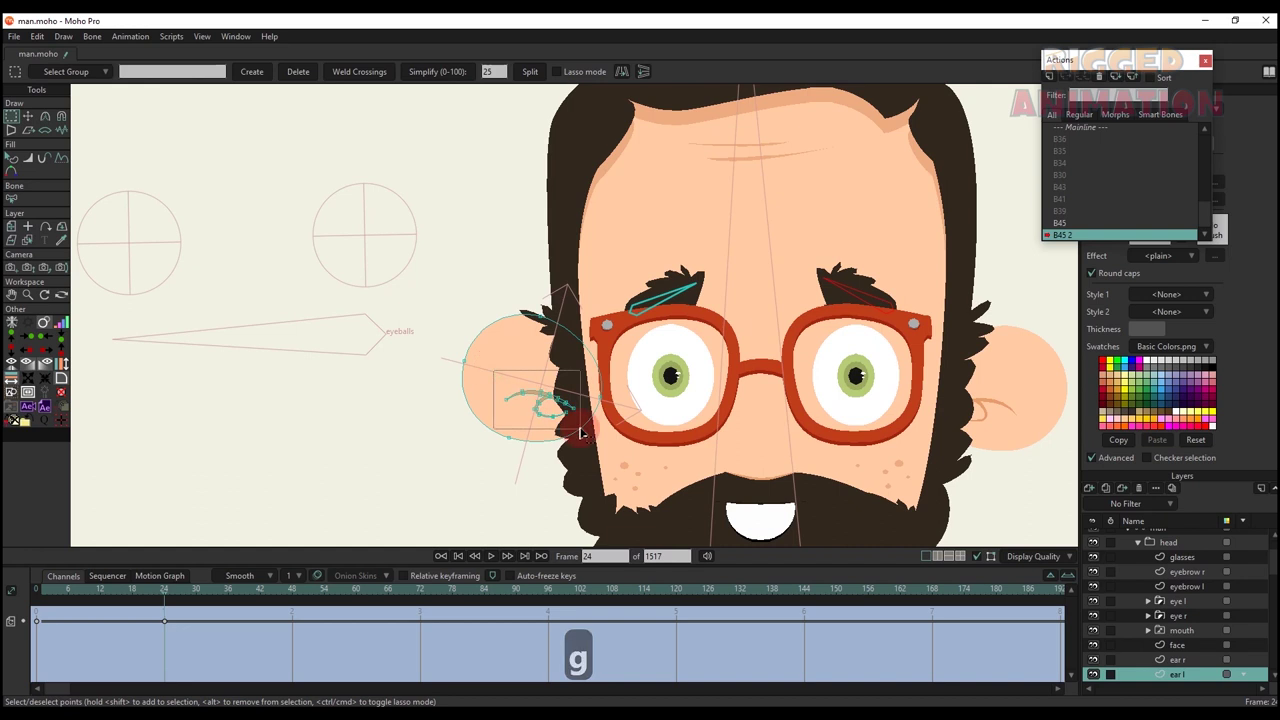
{"action": "left_click_drag", "start_coordinate": [580, 433], "coordinate": [582, 438]}
{"action": "key", "text": "t"}
{"action": "left_click_drag", "start_coordinate": [549, 408], "coordinate": [551, 402]}
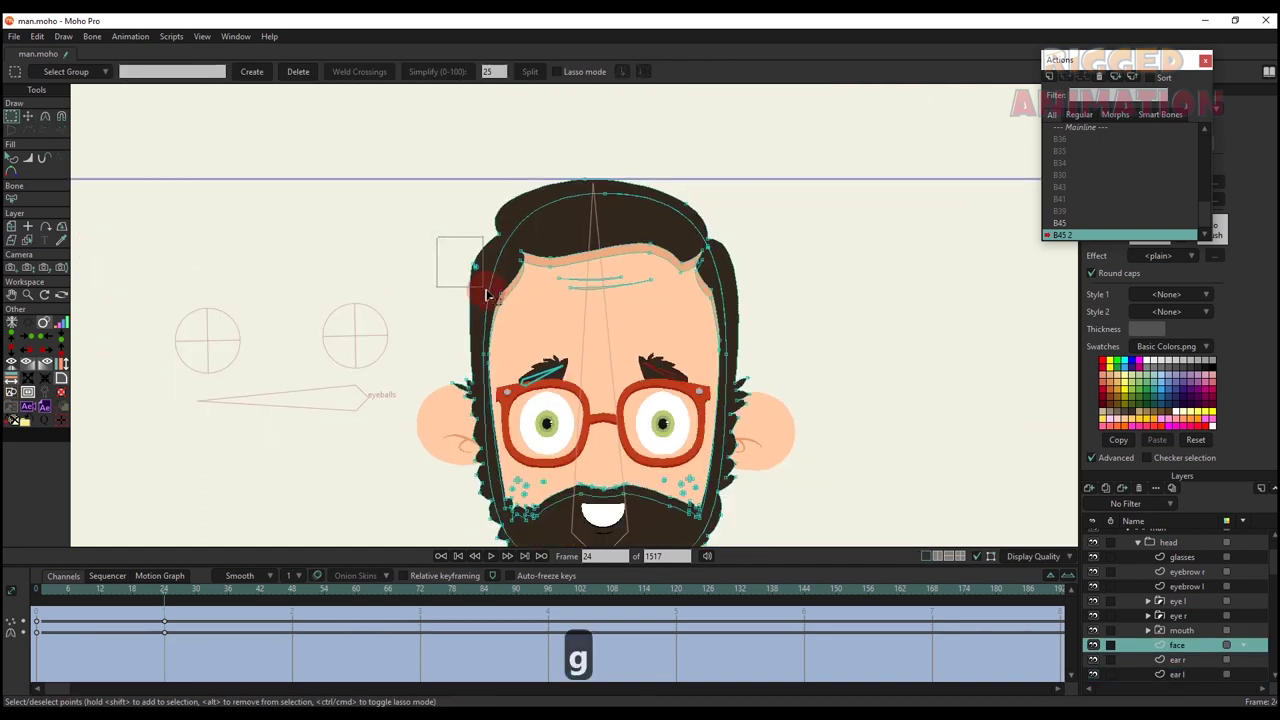
- Select the outer hair points on the face layer and widen the hair slightly toward both sides at frame 24
{"action": "left_click_drag", "start_coordinate": [486, 291], "coordinate": [504, 299]}
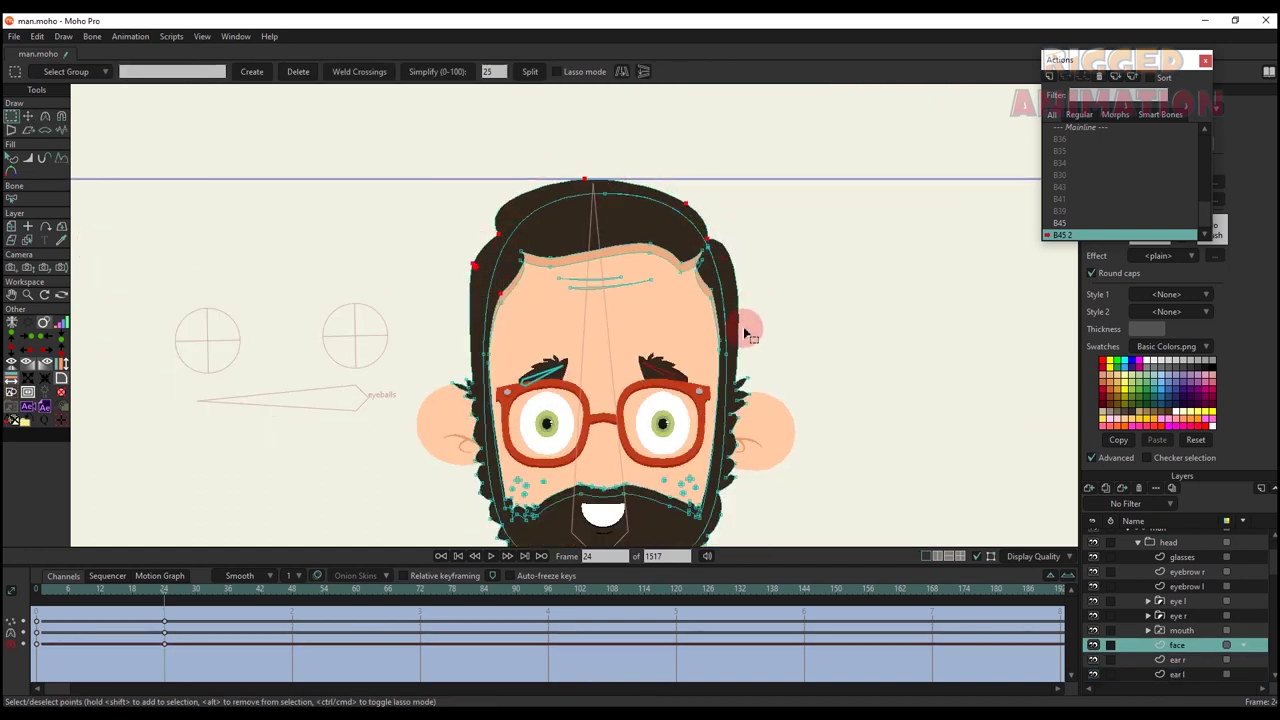
{"action": "key", "text": "t"}
{"action": "scroll", "coordinate": [697, 240], "scroll_direction": "up", "scroll_amount": 1}
{"action": "left_click_drag", "start_coordinate": [720, 228], "coordinate": [720, 234]}
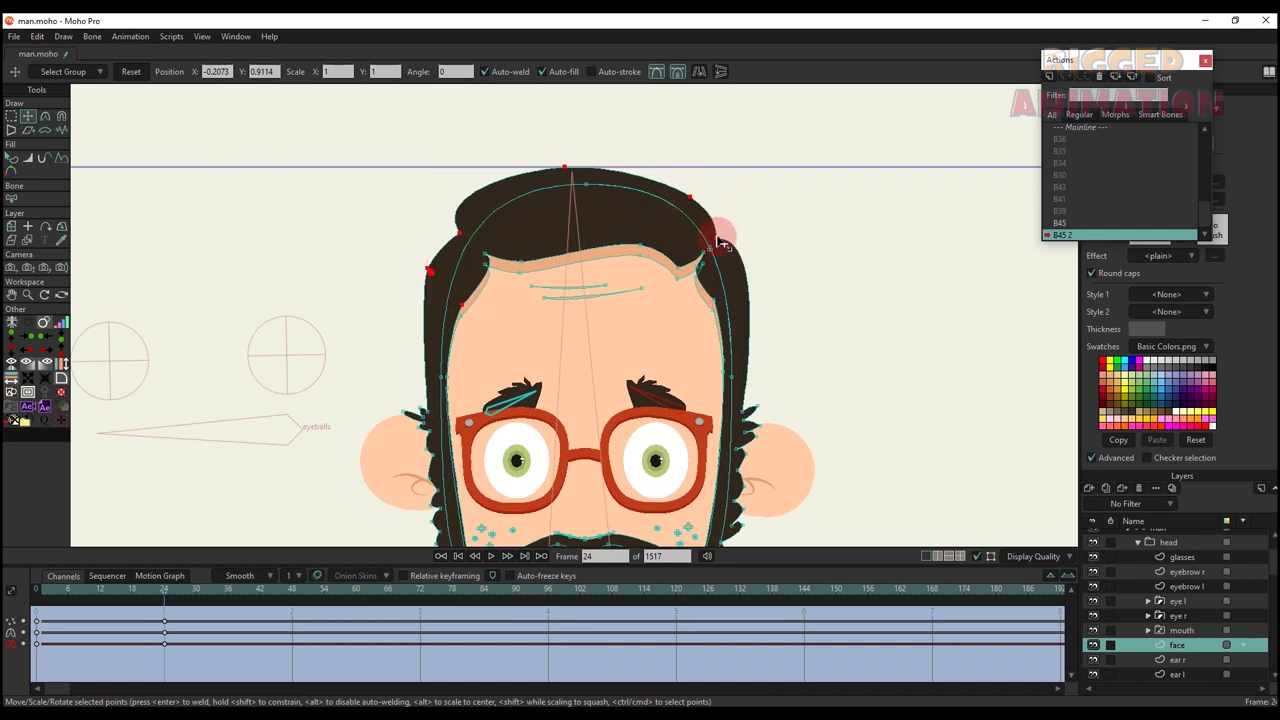
{"action": "left_click", "coordinate": [468, 250]}
{"action": "left_click_drag", "start_coordinate": [428, 240], "coordinate": [418, 240]}
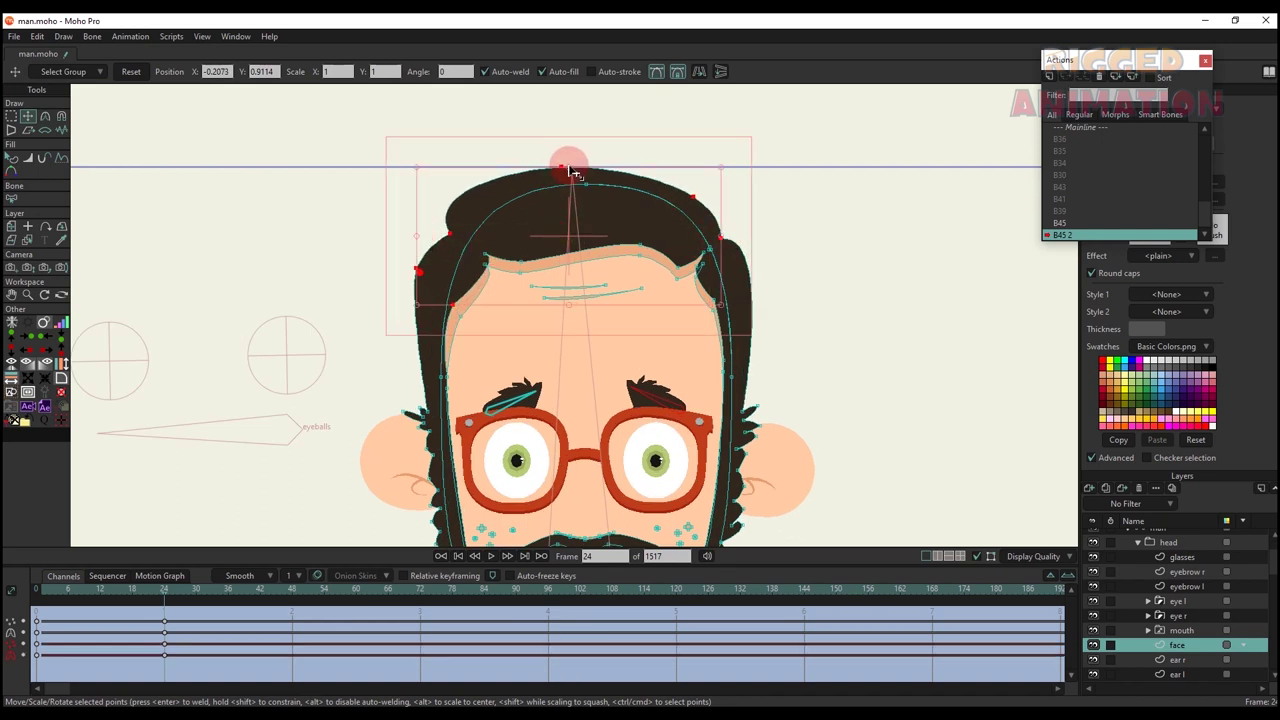
- Lower the top point of the head outline slightly at frame 24 and check the hair shape
{"action": "key", "text": "g"}
{"action": "left_click", "coordinate": [584, 177], "text": "shift"}
{"action": "key", "text": "t"}
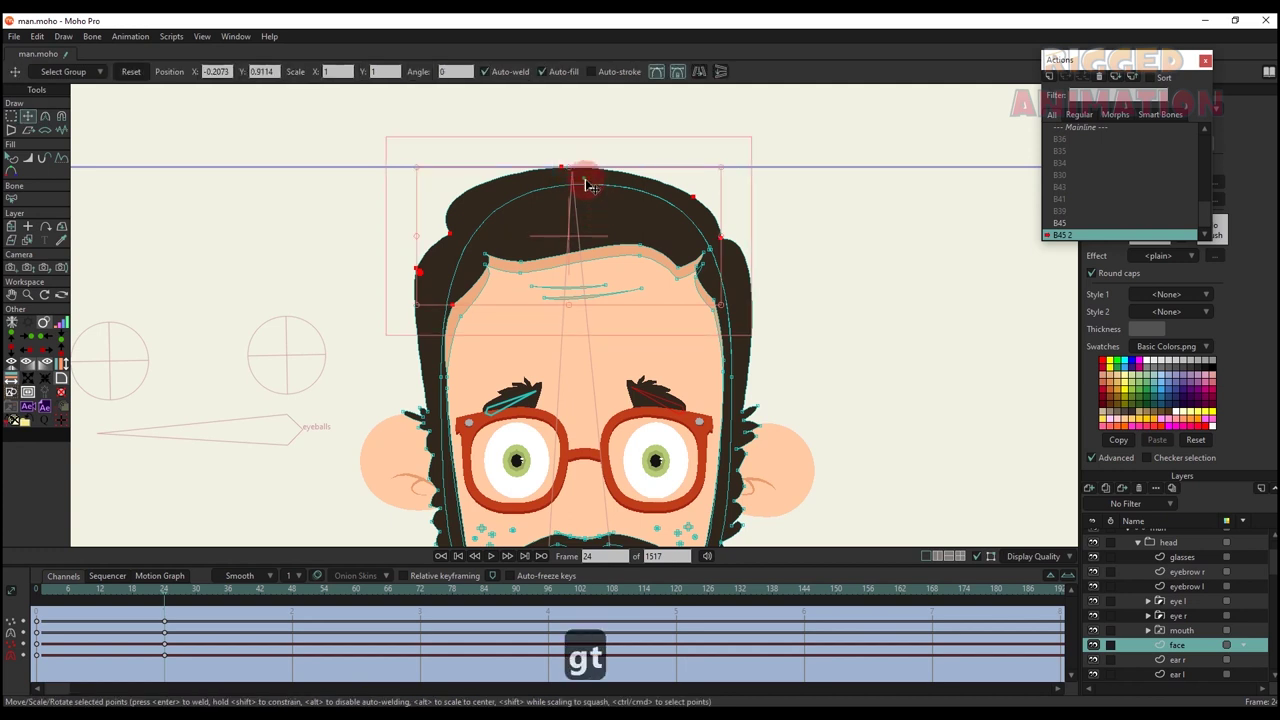
{"action": "left_click_drag", "start_coordinate": [585, 177], "coordinate": [588, 185]}
{"action": "left_click_drag", "start_coordinate": [582, 149], "coordinate": [571, 171]}
{"action": "key", "text": "t"}
{"action": "key", "text": "q"}
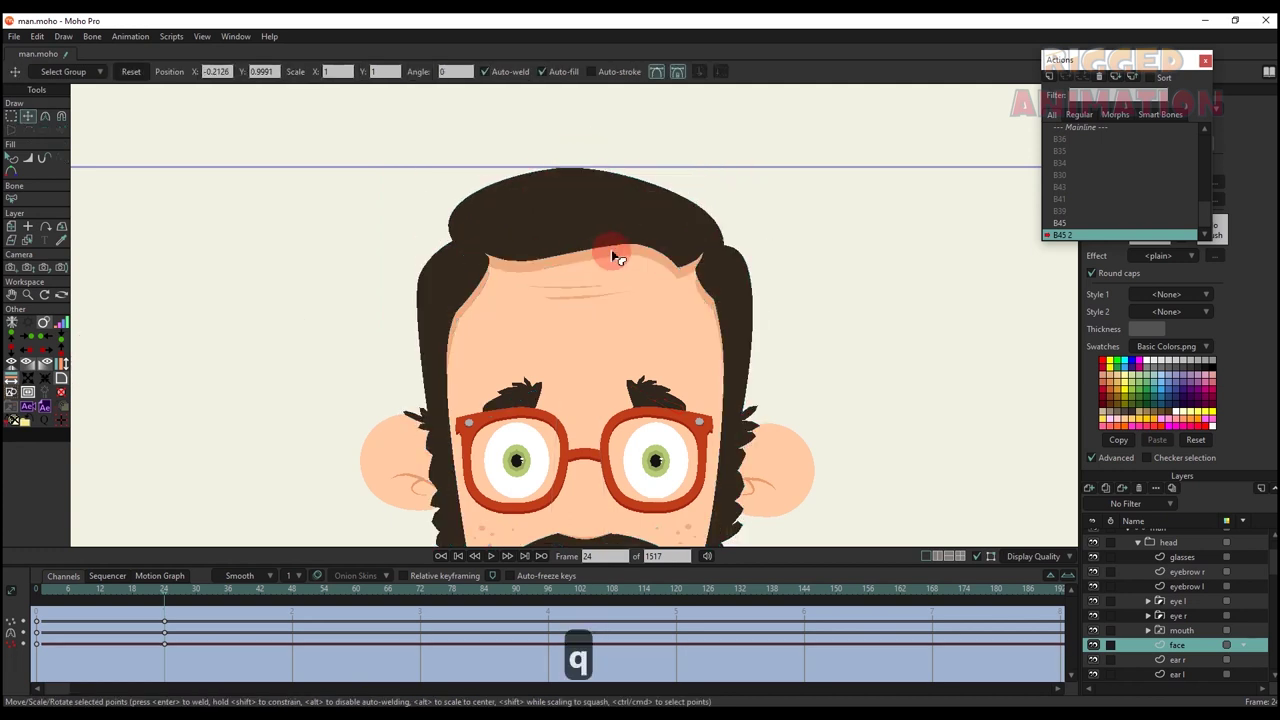
- Select the hairline, temple and forehead wrinkle points on the face layer and lower them toward the glasses at frame 24
{"action": "left_click_drag", "start_coordinate": [614, 254], "coordinate": [588, 243]}
{"action": "key", "text": "g"}
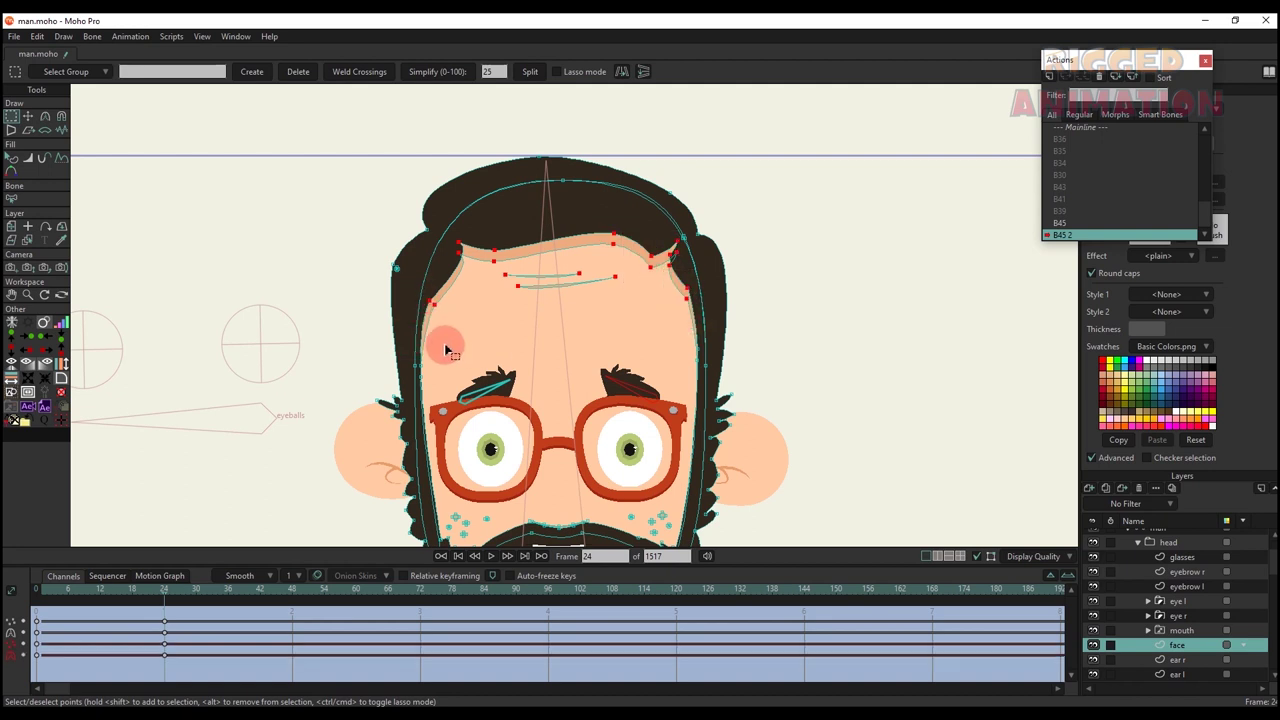
{"action": "key", "text": "t"}
{"action": "left_click_drag", "start_coordinate": [569, 266], "coordinate": [563, 322]}
{"action": "key", "text": "q"}
{"action": "scroll", "coordinate": [556, 355], "scroll_direction": "down", "scroll_amount": 5}
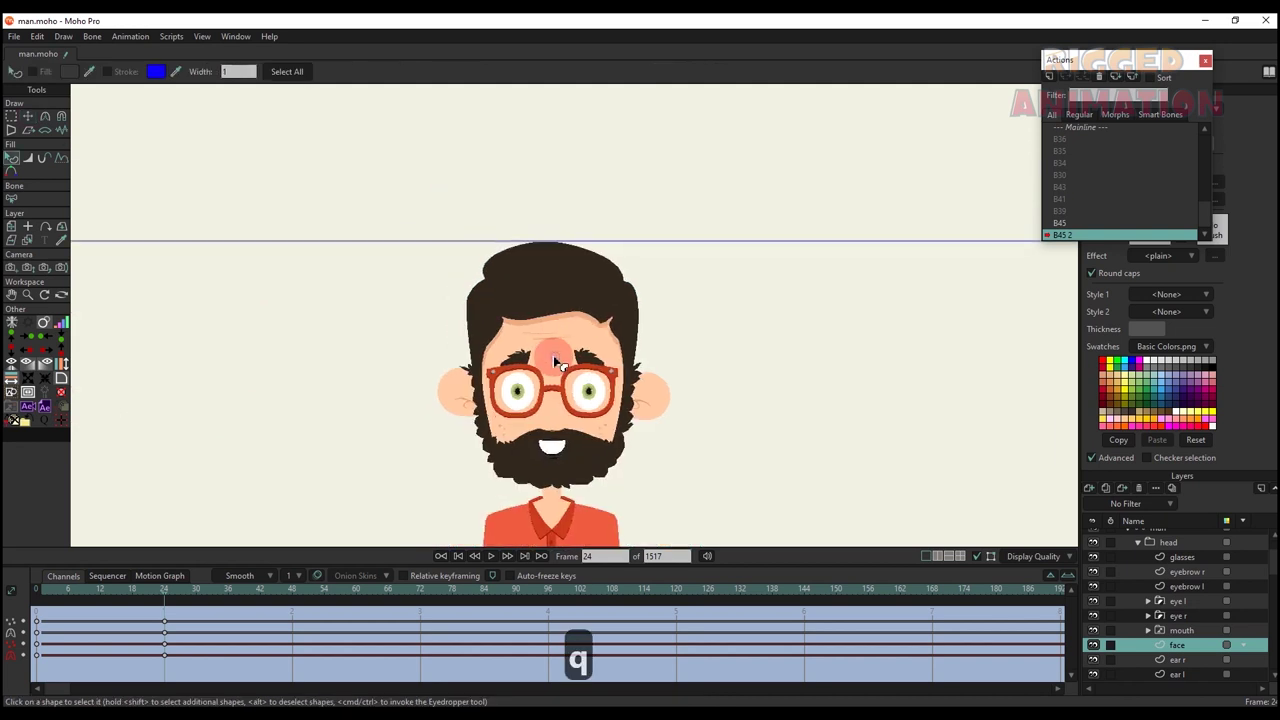
{"action": "scroll", "coordinate": [530, 385], "scroll_direction": "up", "scroll_amount": 1}
{"action": "left_click_drag", "start_coordinate": [500, 417], "coordinate": [496, 363]}
{"action": "scroll", "coordinate": [1163, 606], "scroll_direction": "up", "scroll_amount": 1}
{"action": "scroll", "coordinate": [1165, 604], "scroll_direction": "down", "scroll_amount": 1}
- Select the eye l and eye r layers together and nudge them slightly down at frame 24
{"action": "left_click", "coordinate": [1172, 595]}
{"action": "left_click", "coordinate": [1172, 609], "text": "shift"}
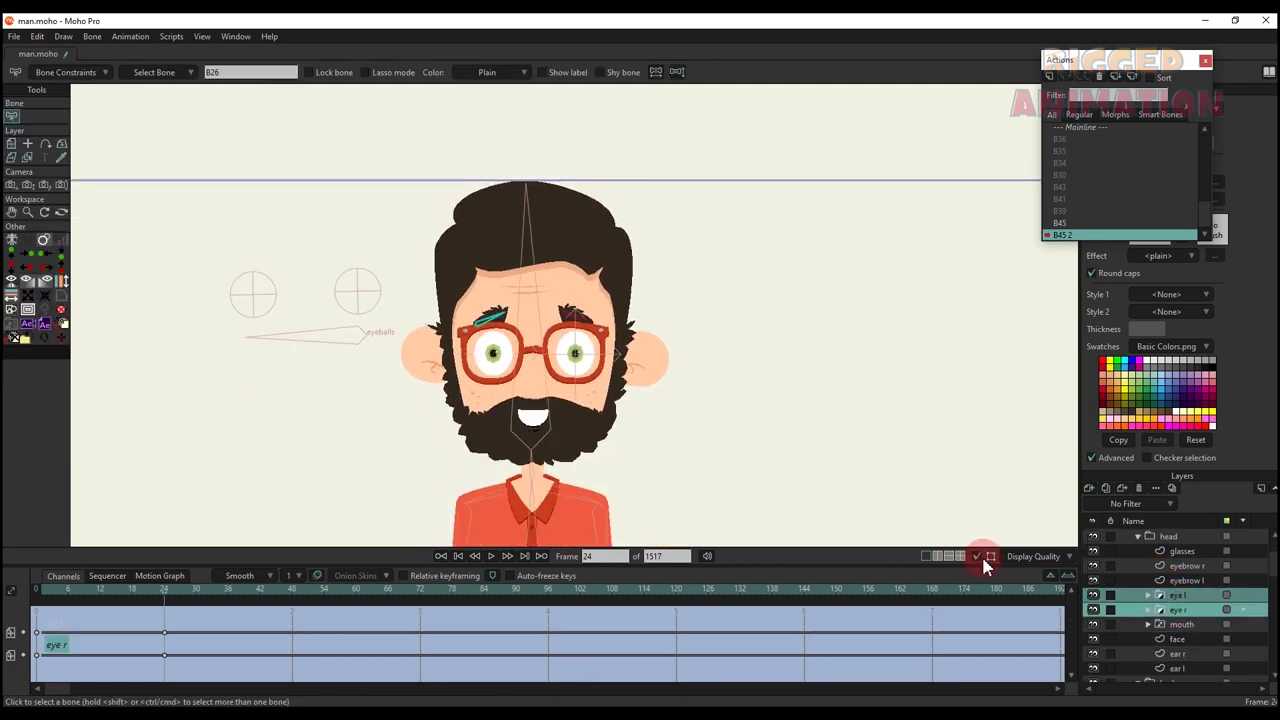
{"action": "scroll", "coordinate": [524, 366], "scroll_direction": "up", "scroll_amount": 2}
{"action": "key", "text": "t"}
{"action": "key", "text": "m"}
{"action": "scroll", "coordinate": [531, 326], "scroll_direction": "up", "scroll_amount": 1}
{"action": "scroll", "coordinate": [535, 330], "scroll_direction": "up", "scroll_amount": 1}
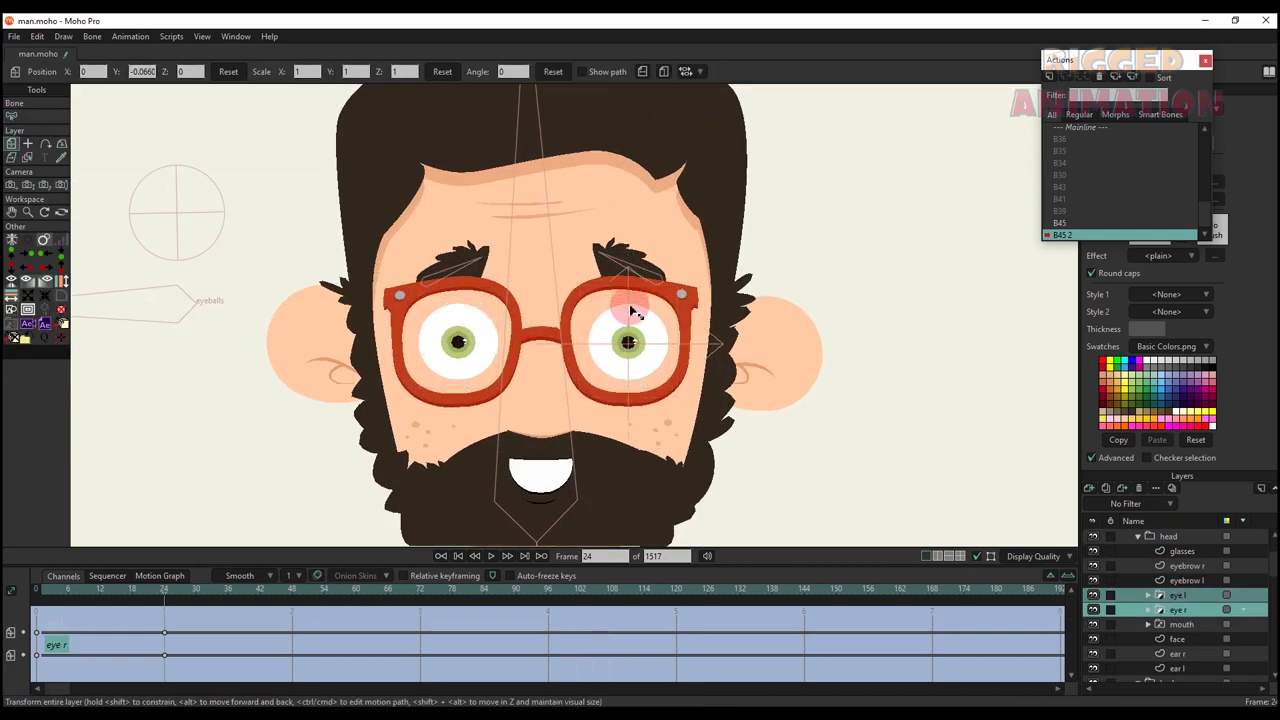
{"action": "left_click_drag", "start_coordinate": [630, 306], "coordinate": [630, 311]}
- Lower both pupils within the eyes at frame 24 using the eye control bones on the man layer
{"action": "scroll", "coordinate": [1170, 557], "scroll_direction": "up", "scroll_amount": 1}
{"action": "left_click_drag", "start_coordinate": [168, 297], "coordinate": [244, 354]}
{"action": "key", "text": "t"}
{"action": "scroll", "coordinate": [414, 358], "scroll_direction": "down", "scroll_amount": 4}
{"action": "key", "text": "q"}
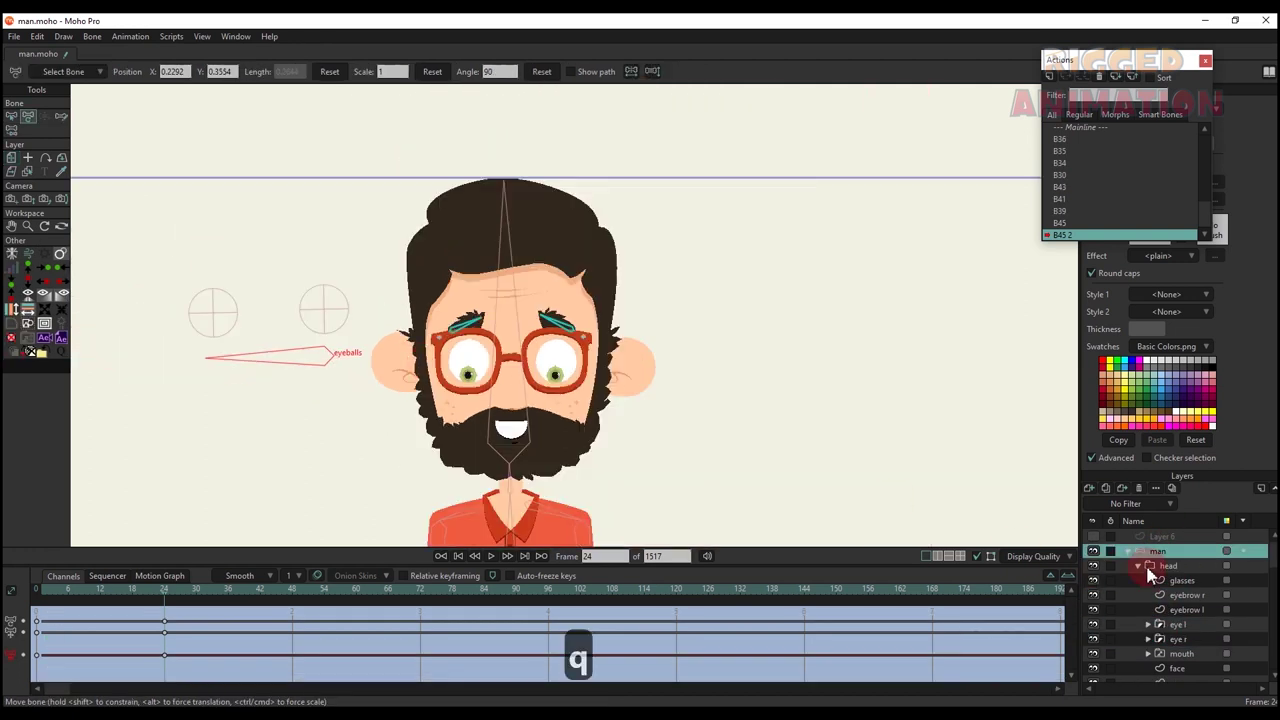
- Check the ear l layer's rotation and adjust the ear r layer at frame 24 to mirror it
{"action": "scroll", "coordinate": [1149, 577], "scroll_direction": "down", "scroll_amount": 1}
{"action": "left_click", "coordinate": [1177, 674]}
{"action": "key", "text": "BackSpace"}
{"action": "key", "text": "m"}
{"action": "scroll", "coordinate": [457, 345], "scroll_direction": "up", "scroll_amount": 5}
{"action": "left_click_drag", "start_coordinate": [457, 346], "coordinate": [485, 356]}
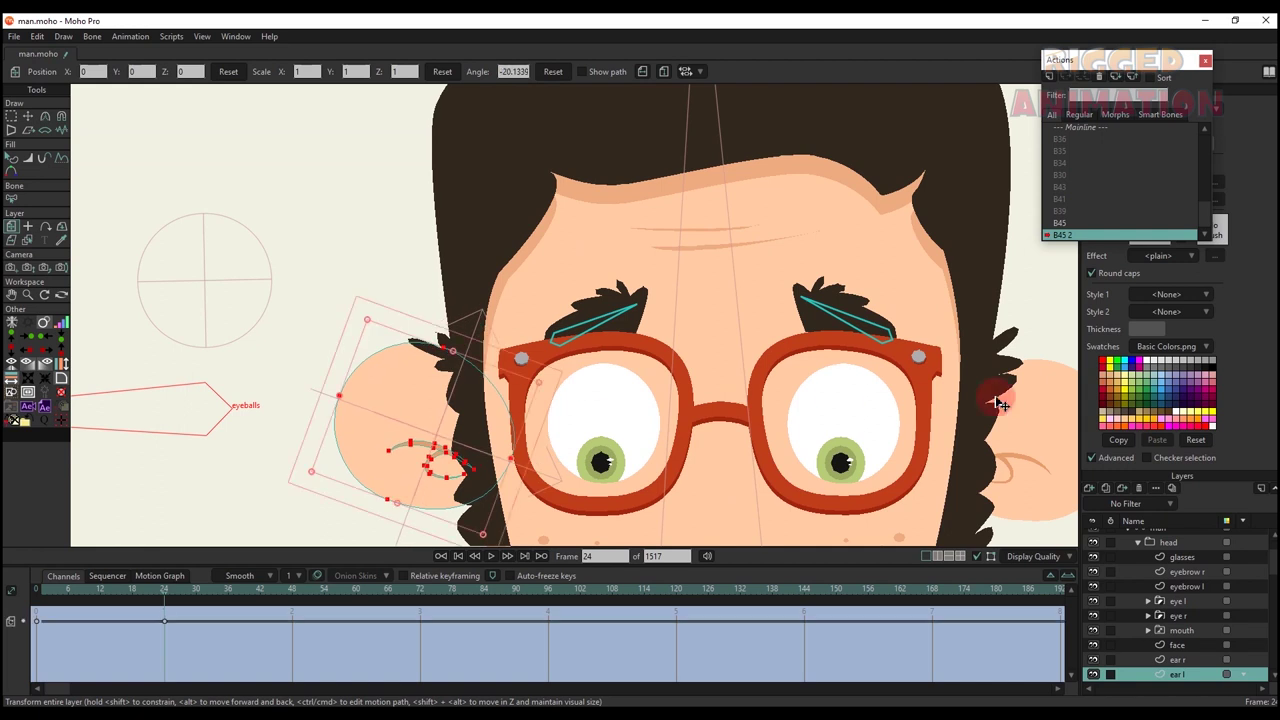
{"action": "right_click", "coordinate": [1024, 416], "text": "alt"}
{"action": "left_click_drag", "start_coordinate": [1044, 424], "coordinate": [826, 329]}
{"action": "key", "text": "o"}
{"action": "left_click", "coordinate": [714, 387]}
{"action": "key", "text": "m"}
{"action": "scroll", "coordinate": [775, 335], "scroll_direction": "down", "scroll_amount": 3}
{"action": "key", "text": "q"}
{"action": "scroll", "coordinate": [631, 406], "scroll_direction": "down", "scroll_amount": 2}
- Fine-tune the ear l layer and then the ear r layer for the downward pose at frame 24
{"action": "right_click", "coordinate": [410, 478], "text": "alt"}
{"action": "key", "text": "m"}
{"action": "key", "text": "m"}
{"action": "scroll", "coordinate": [463, 410], "scroll_direction": "up", "scroll_amount": 3}
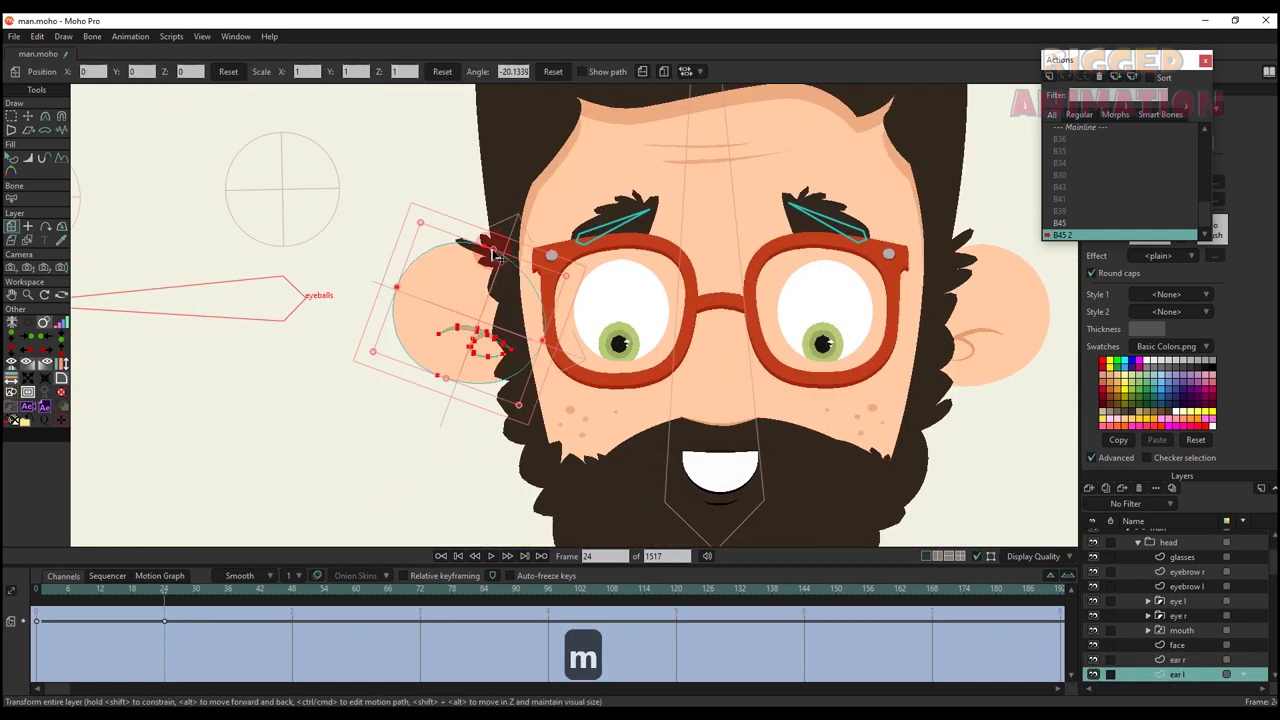
{"action": "left_click_drag", "start_coordinate": [486, 243], "coordinate": [505, 260]}
{"action": "left_click", "coordinate": [1018, 311], "text": "ctrl+alt"}
{"action": "left_click_drag", "start_coordinate": [1018, 311], "coordinate": [928, 282]}
- Scrub through the B45 2 action to check the downward tilt, and return to the Mainline
{"action": "key", "text": "q"}
{"action": "scroll", "coordinate": [838, 366], "scroll_direction": "down", "scroll_amount": 3}
{"action": "scroll", "coordinate": [831, 369], "scroll_direction": "up", "scroll_amount": 1}
{"action": "right_click", "coordinate": [592, 338], "text": "alt"}
{"action": "left_click_drag", "start_coordinate": [57, 597], "coordinate": [192, 613]}
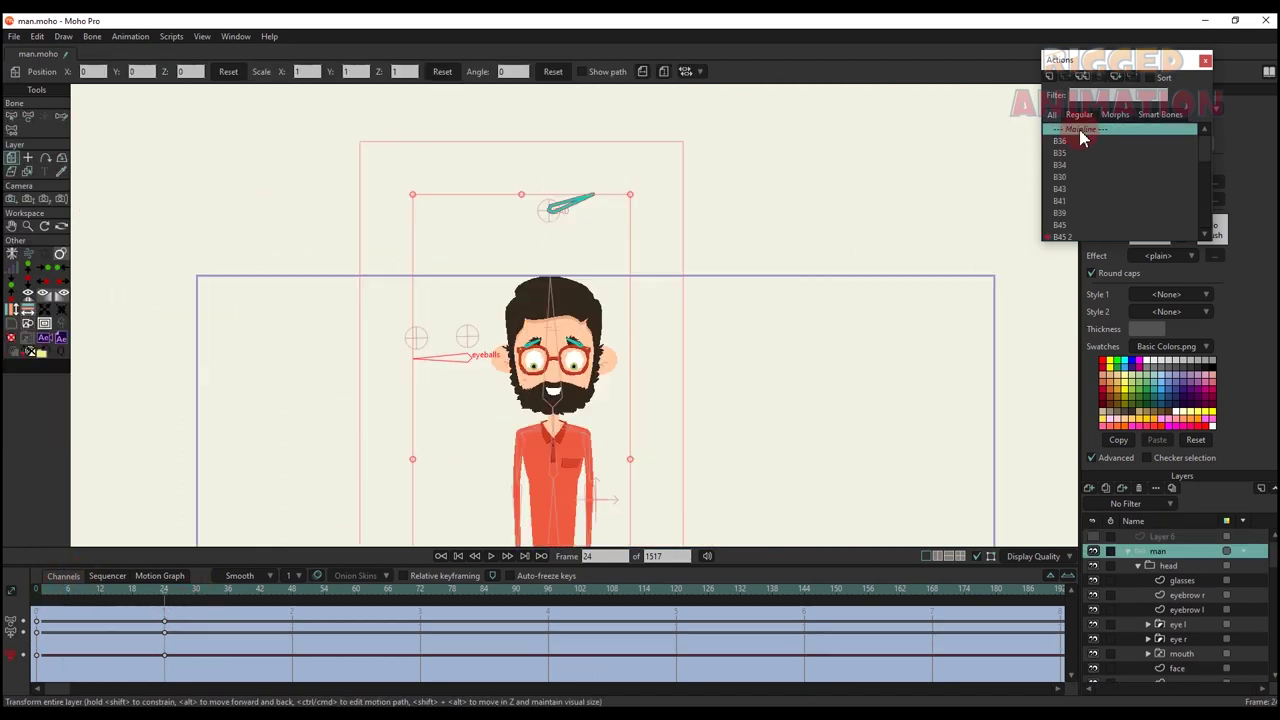
{"action": "double_click", "coordinate": [1079, 131]}
{"action": "left_click_drag", "start_coordinate": [391, 245], "coordinate": [411, 265]}
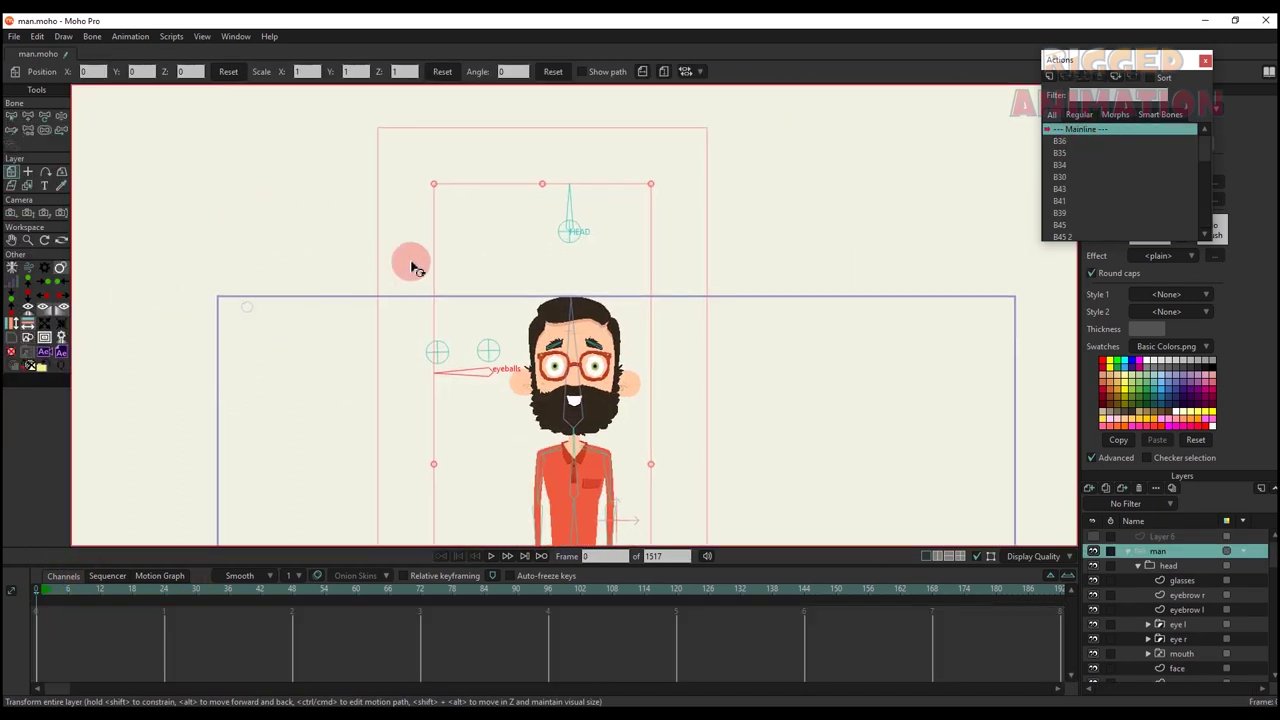
- Add a short bone pointing down from the HEAD bone's base and set its strength to 0
{"action": "scroll", "coordinate": [560, 245], "scroll_direction": "up", "scroll_amount": 2}
{"action": "key", "text": "b"}
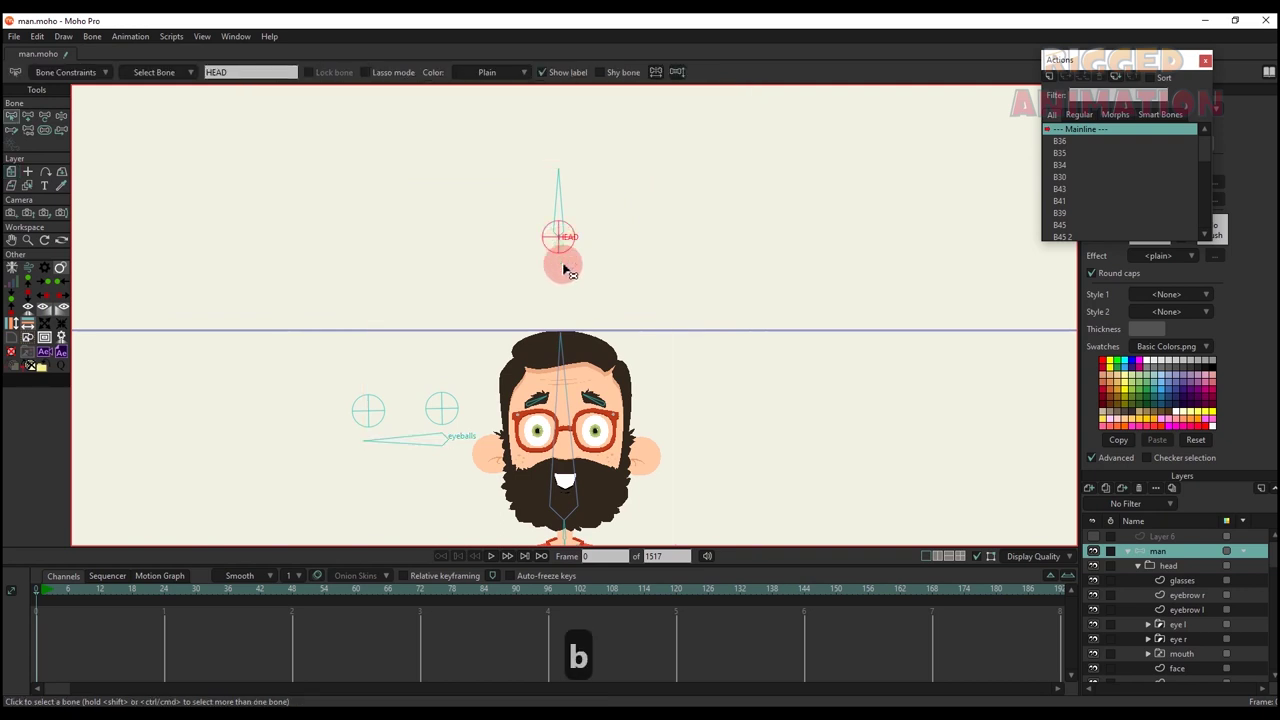
{"action": "scroll", "coordinate": [562, 250], "scroll_direction": "up", "scroll_amount": 2}
{"action": "key", "text": "a"}
{"action": "key", "text": "s"}
{"action": "scroll", "coordinate": [449, 177], "scroll_direction": "down", "scroll_amount": 2}
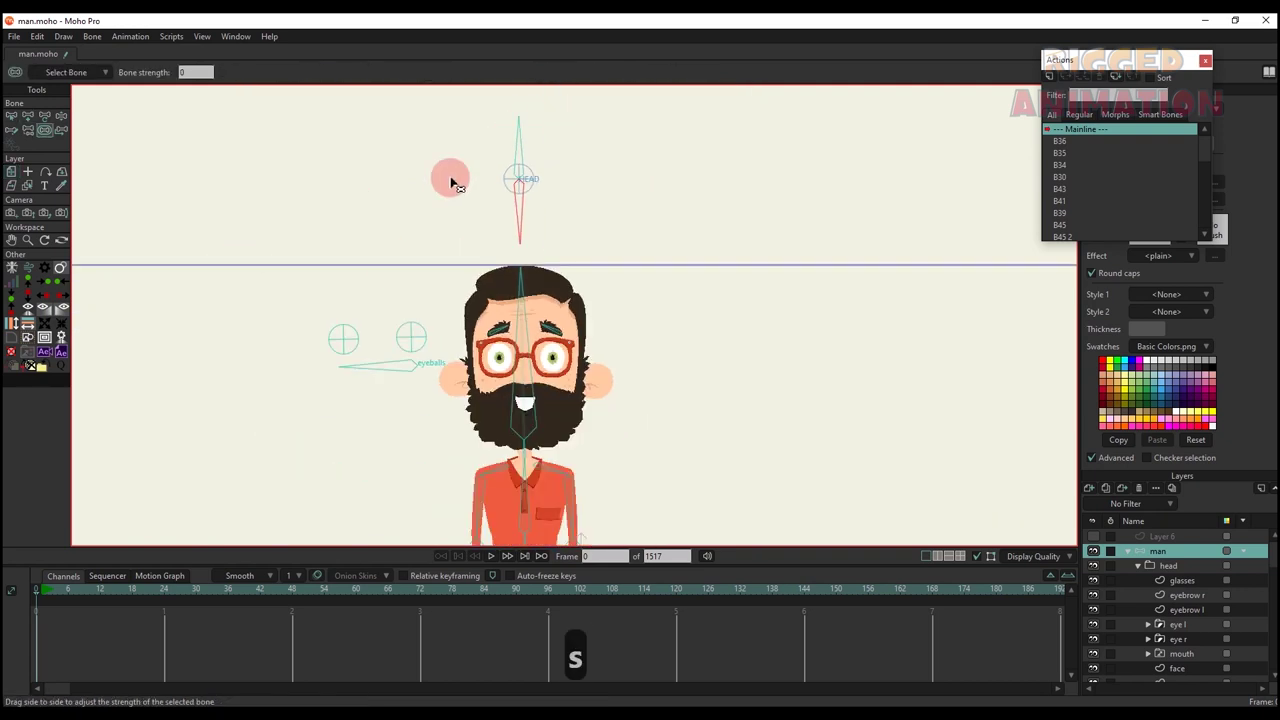
- Turn on angle constraints for the new downward-pointing bone B46
{"action": "key", "text": "b"}
{"action": "left_click", "coordinate": [62, 73]}
{"action": "left_click", "coordinate": [180, 389]}
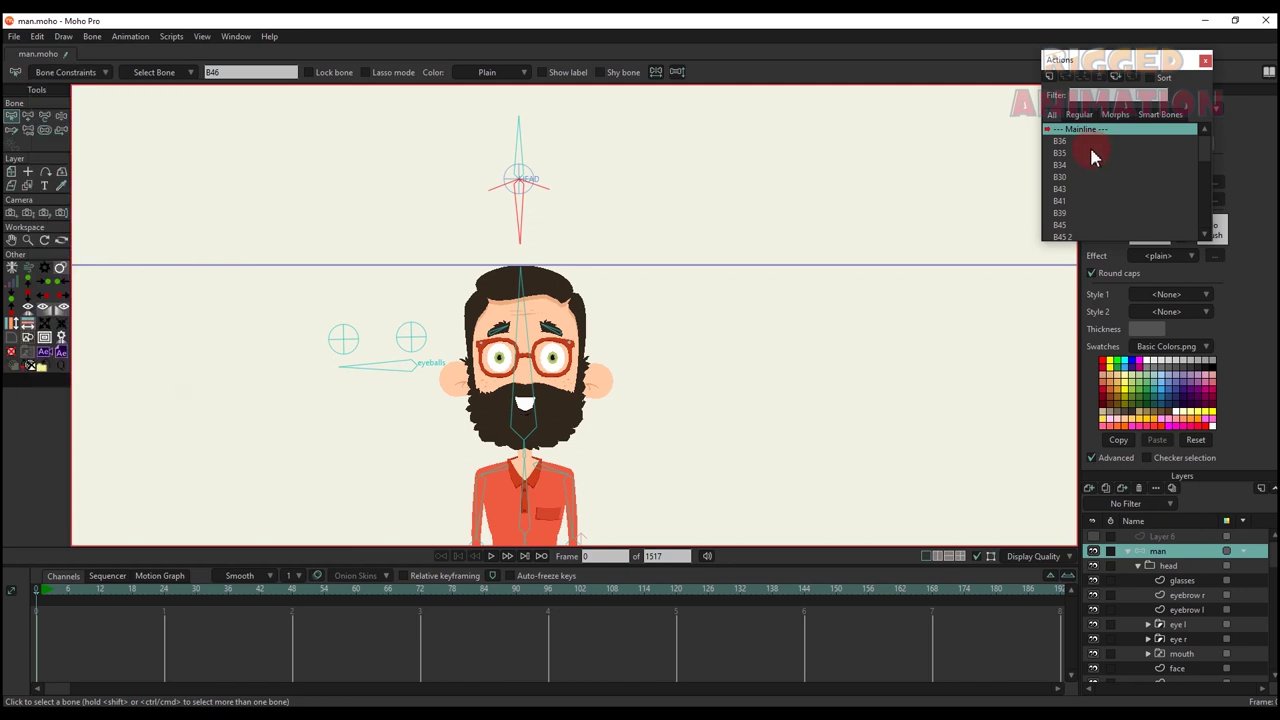
- Create the smart bone action B46 for the new bone and go to frame 24
{"action": "left_click", "coordinate": [1049, 77]}
{"action": "left_click", "coordinate": [645, 411]}
{"action": "left_click", "coordinate": [166, 589]}
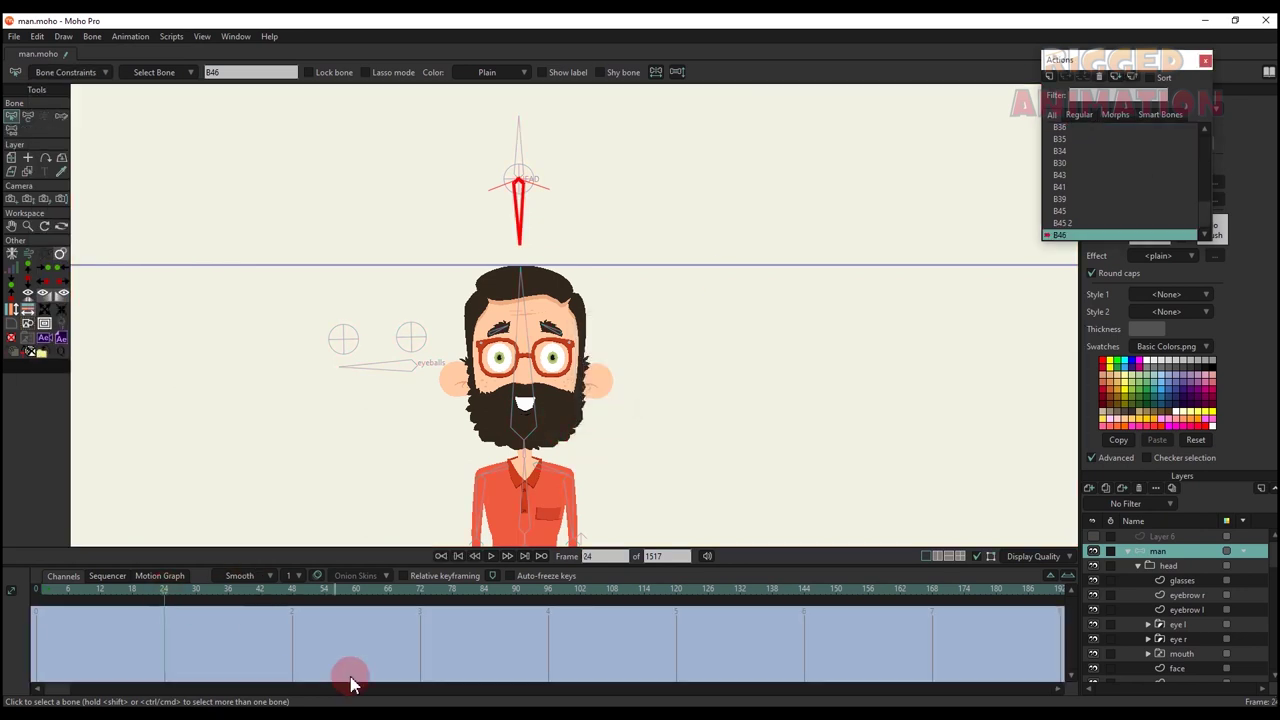
- Select the glasses, eye l, eye r and mouth layers together and shift them left at frame 24
{"action": "scroll", "coordinate": [483, 417], "scroll_direction": "up", "scroll_amount": 3}
{"action": "key", "text": "m"}
{"action": "left_click", "coordinate": [1183, 583]}
{"action": "key", "text": "m"}
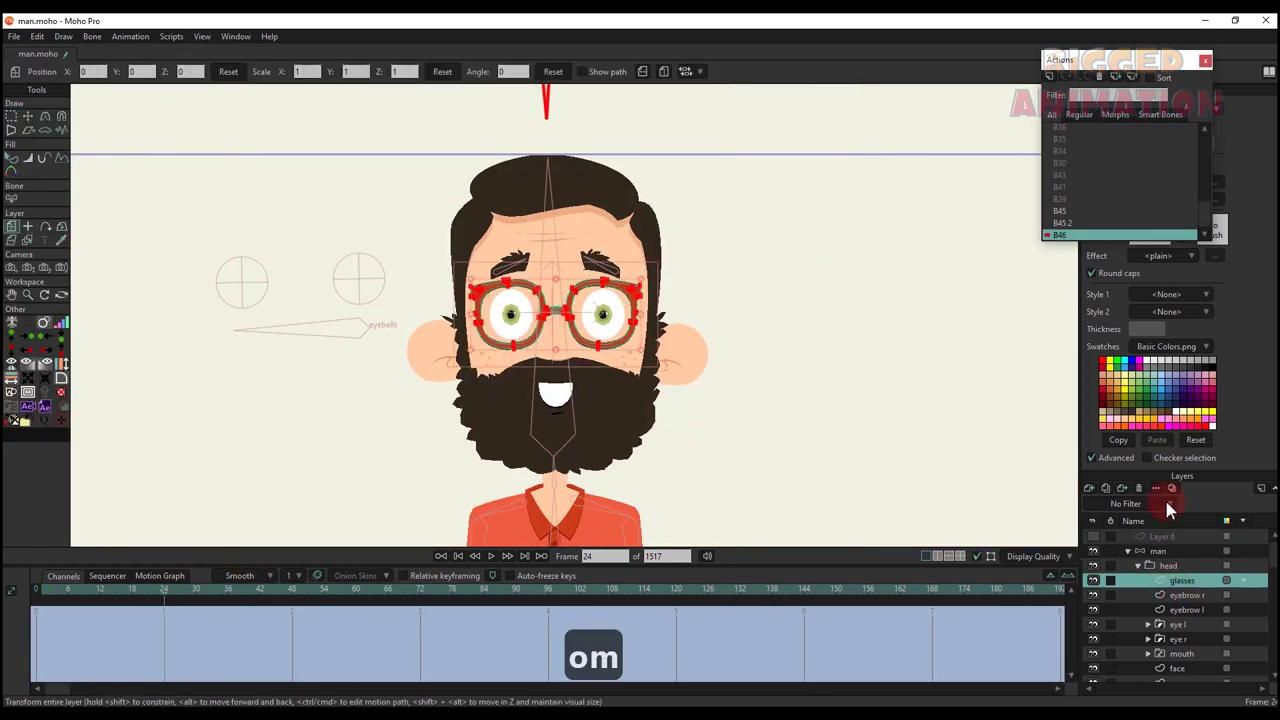
{"action": "left_click", "coordinate": [1180, 625], "text": "ctrl"}
{"action": "left_click", "coordinate": [1186, 640], "text": "ctrl"}
{"action": "left_click", "coordinate": [1183, 653], "text": "ctrl"}
{"action": "scroll", "coordinate": [532, 372], "scroll_direction": "up", "scroll_amount": 2}
{"action": "key", "text": "m"}
{"action": "left_click_drag", "start_coordinate": [557, 405], "coordinate": [534, 414]}
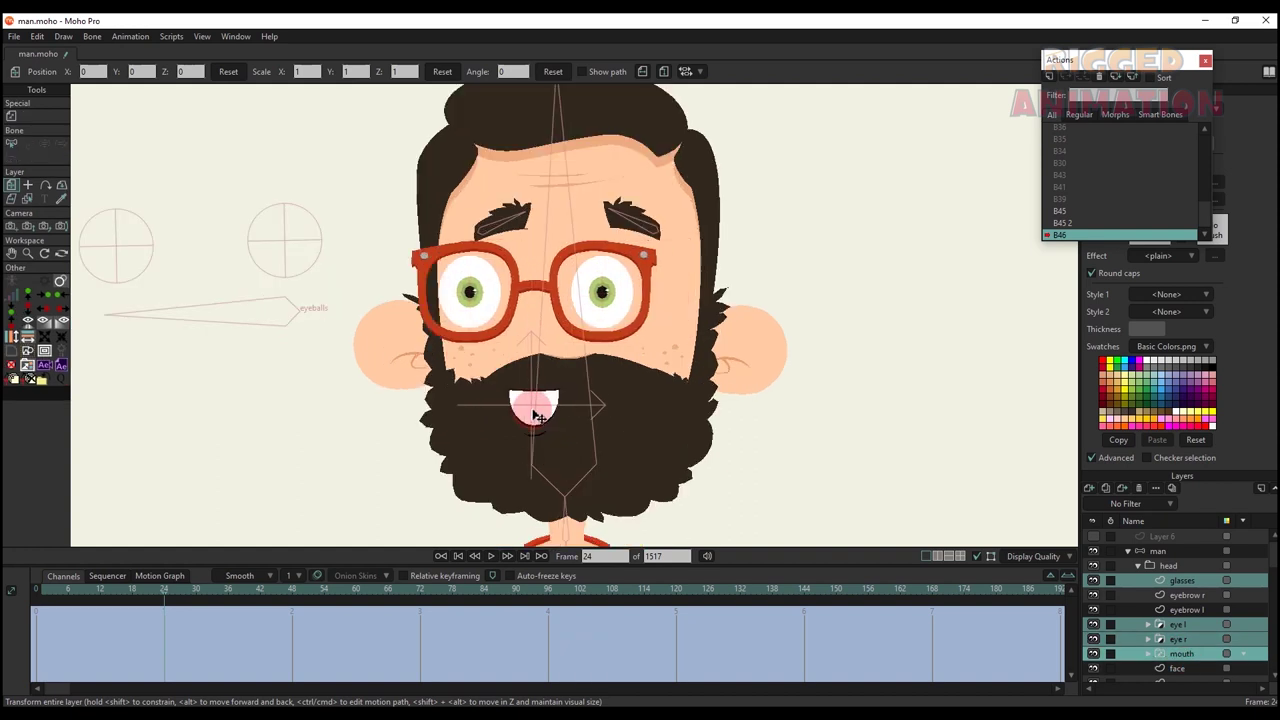
- Select the freckle, moustache and beard-edge points on the face layer
{"action": "scroll", "coordinate": [588, 372], "scroll_direction": "down", "scroll_amount": 3}
{"action": "left_click", "coordinate": [1177, 668]}
{"action": "scroll", "coordinate": [535, 358], "scroll_direction": "up", "scroll_amount": 4}
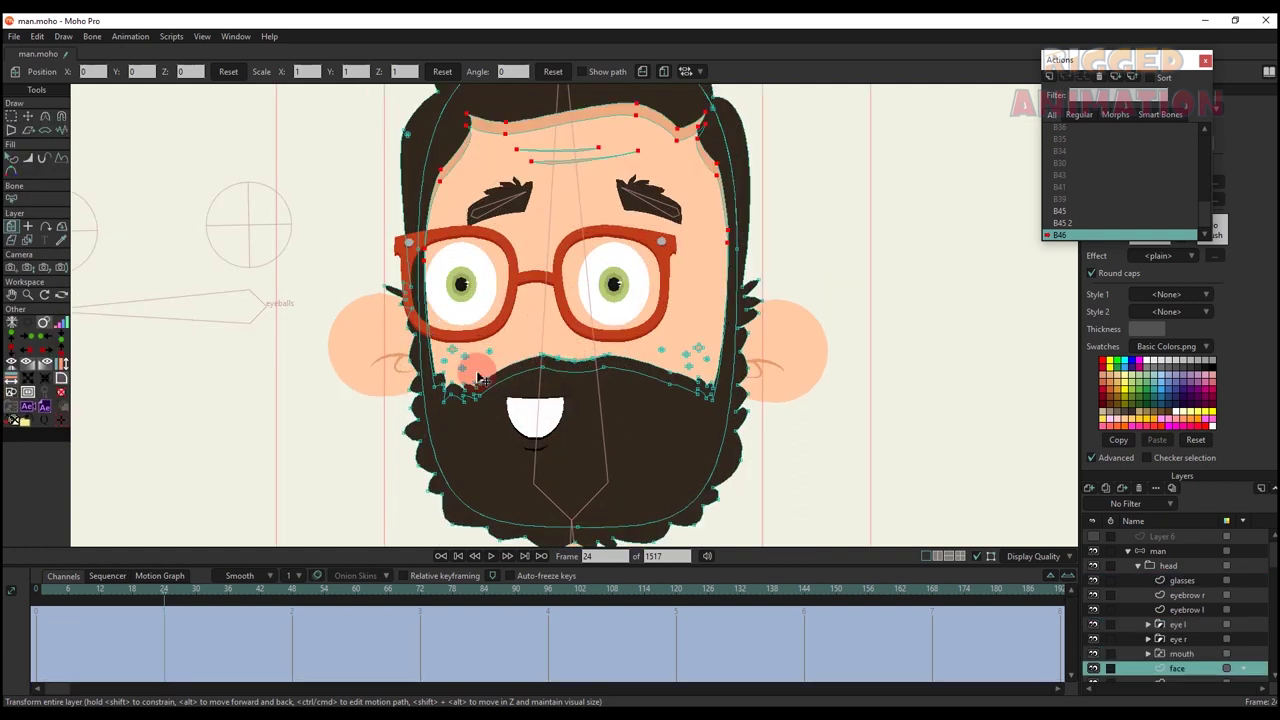
{"action": "scroll", "coordinate": [478, 378], "scroll_direction": "up", "scroll_amount": 2}
{"action": "key", "text": "g"}
{"action": "left_click_drag", "start_coordinate": [546, 328], "coordinate": [733, 413]}
{"action": "left_click_drag", "start_coordinate": [528, 420], "coordinate": [530, 424]}
{"action": "key", "text": "t"}
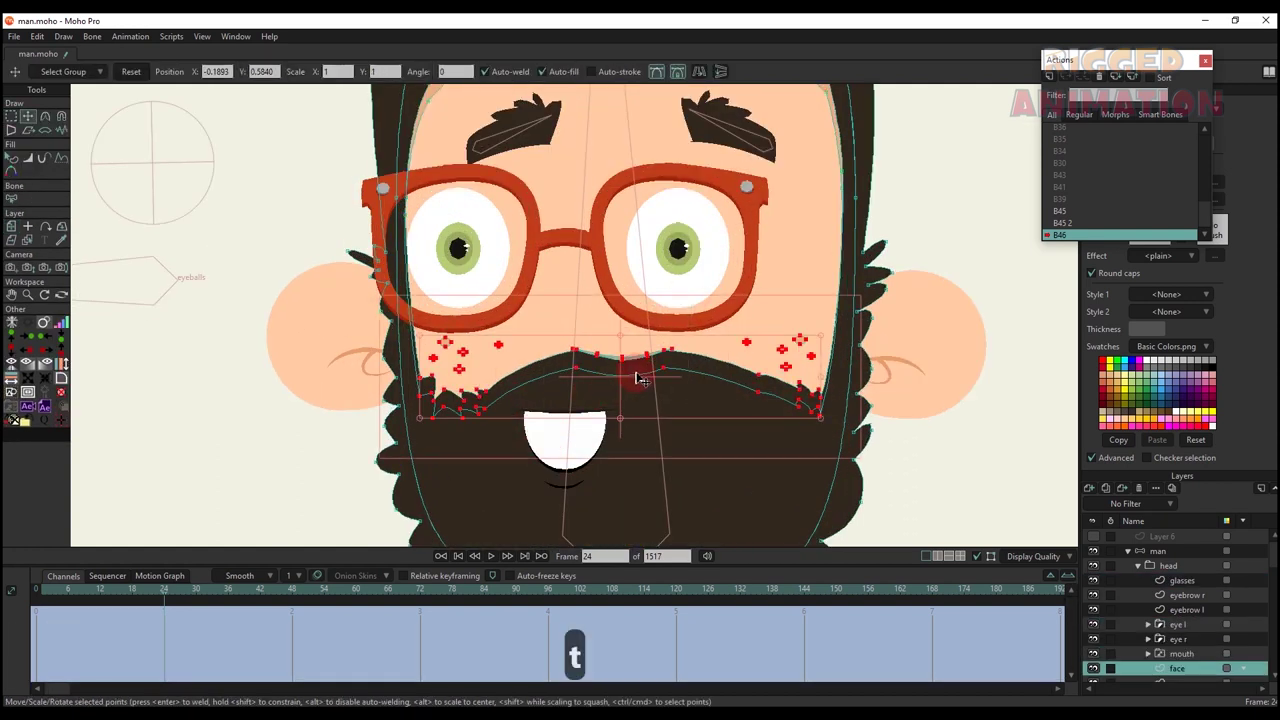
{"action": "left_click_drag", "start_coordinate": [634, 374], "coordinate": [548, 374]}
{"action": "scroll", "coordinate": [636, 332], "scroll_direction": "down", "scroll_amount": 3}
{"action": "key", "text": "ctrl+z"}
- Add the hairline, temple and forehead wrinkle points to the selection and shift all selected face points left at frame 24
{"action": "key", "text": "g"}
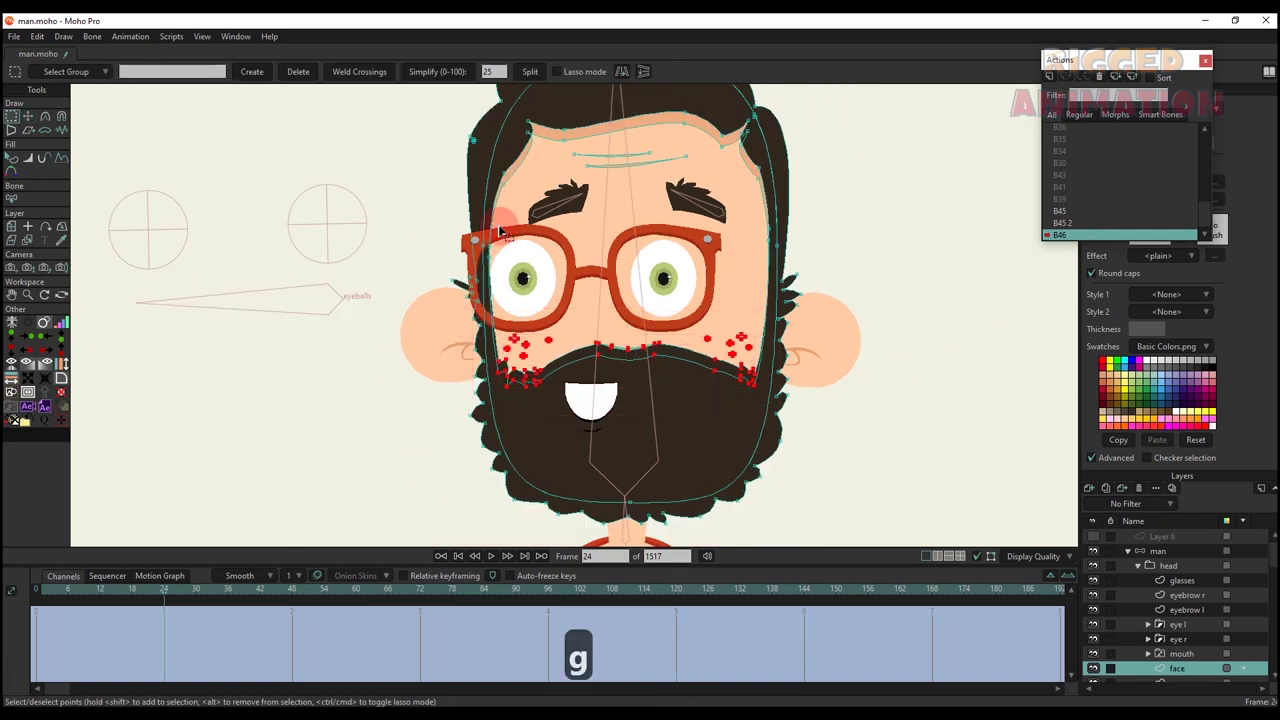
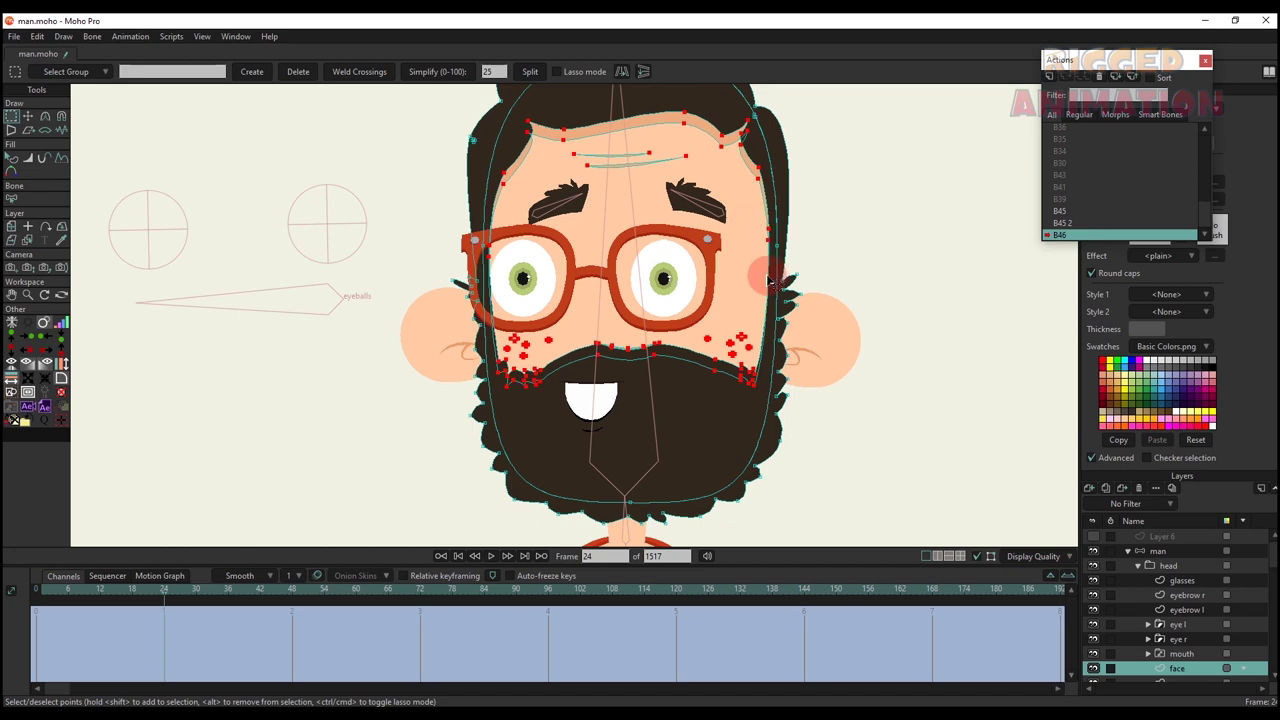
{"action": "key", "text": "t"}
{"action": "left_click_drag", "start_coordinate": [472, 278], "coordinate": [505, 246]}
{"action": "scroll", "coordinate": [441, 268], "scroll_direction": "up", "scroll_amount": 2}
{"action": "left_click_drag", "start_coordinate": [855, 242], "coordinate": [818, 247]}
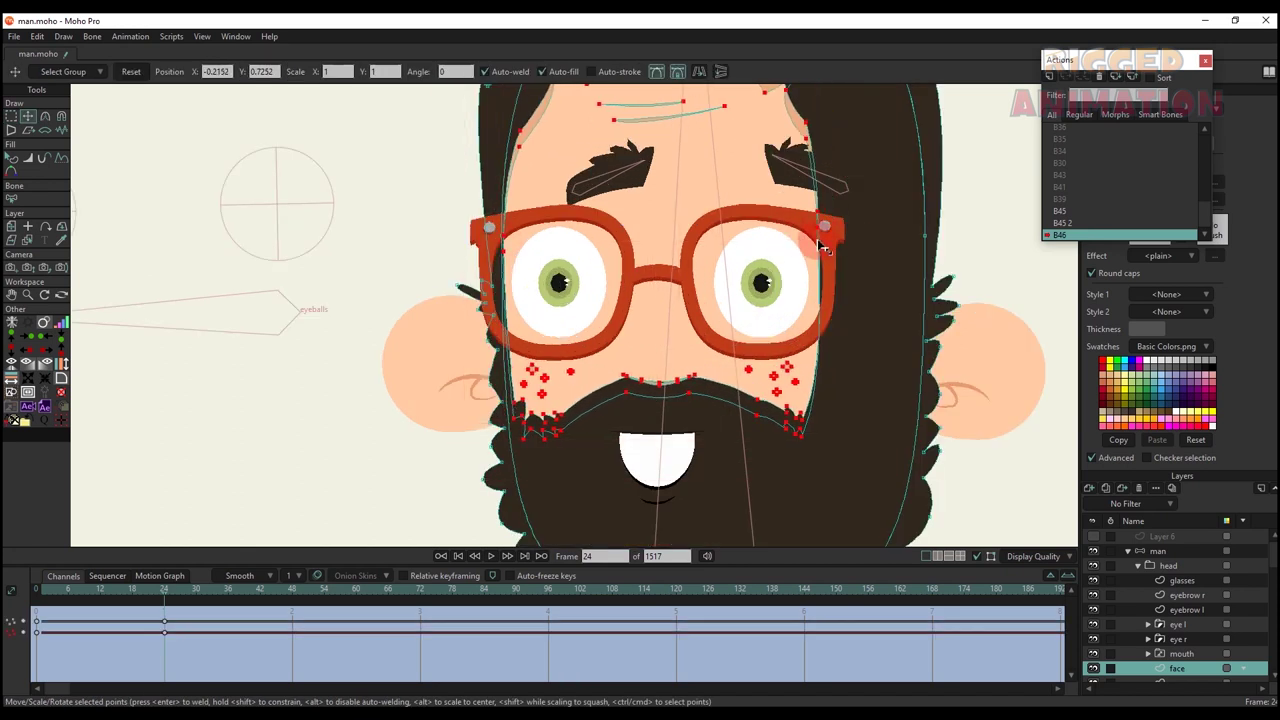
{"action": "scroll", "coordinate": [723, 288], "scroll_direction": "down", "scroll_amount": 3}
{"action": "key", "text": "q"}
{"action": "key", "text": "t"}
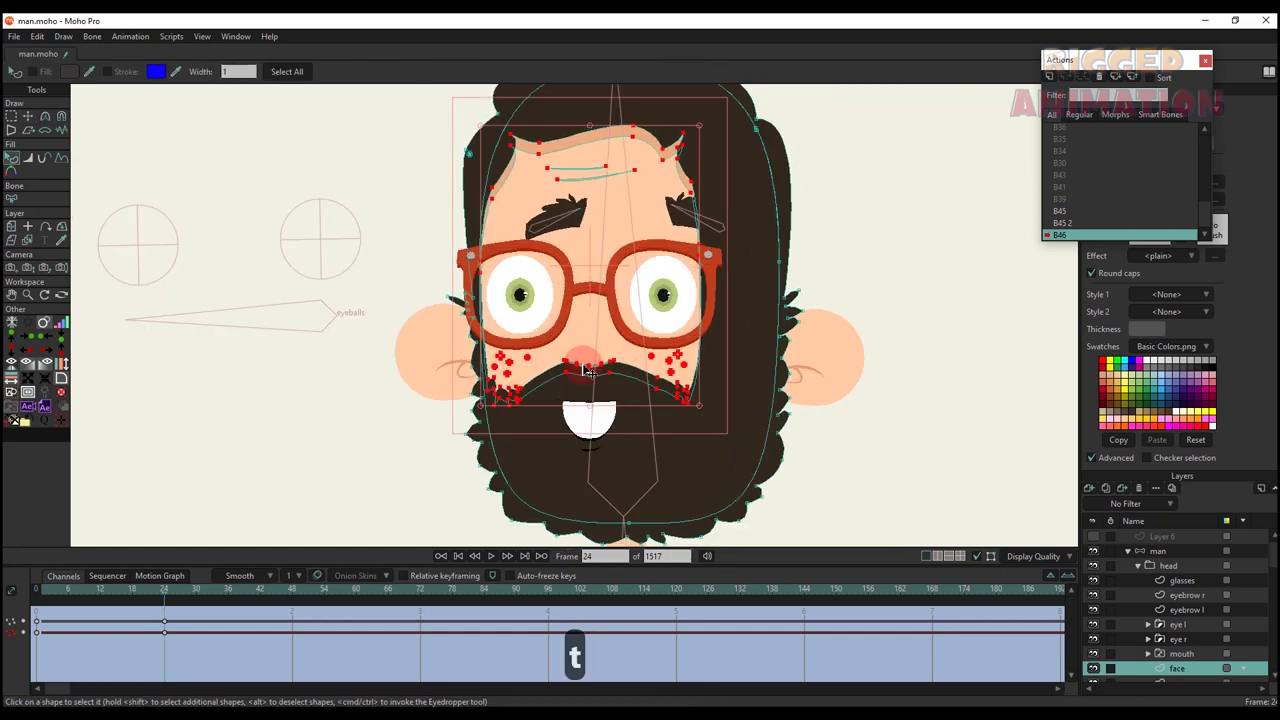
- Nudge the inner face points further left, and select and refine only the left half of them at frame 24
{"action": "scroll", "coordinate": [588, 371], "scroll_direction": "up", "scroll_amount": 2}
{"action": "left_click_drag", "start_coordinate": [518, 88], "coordinate": [524, 186]}
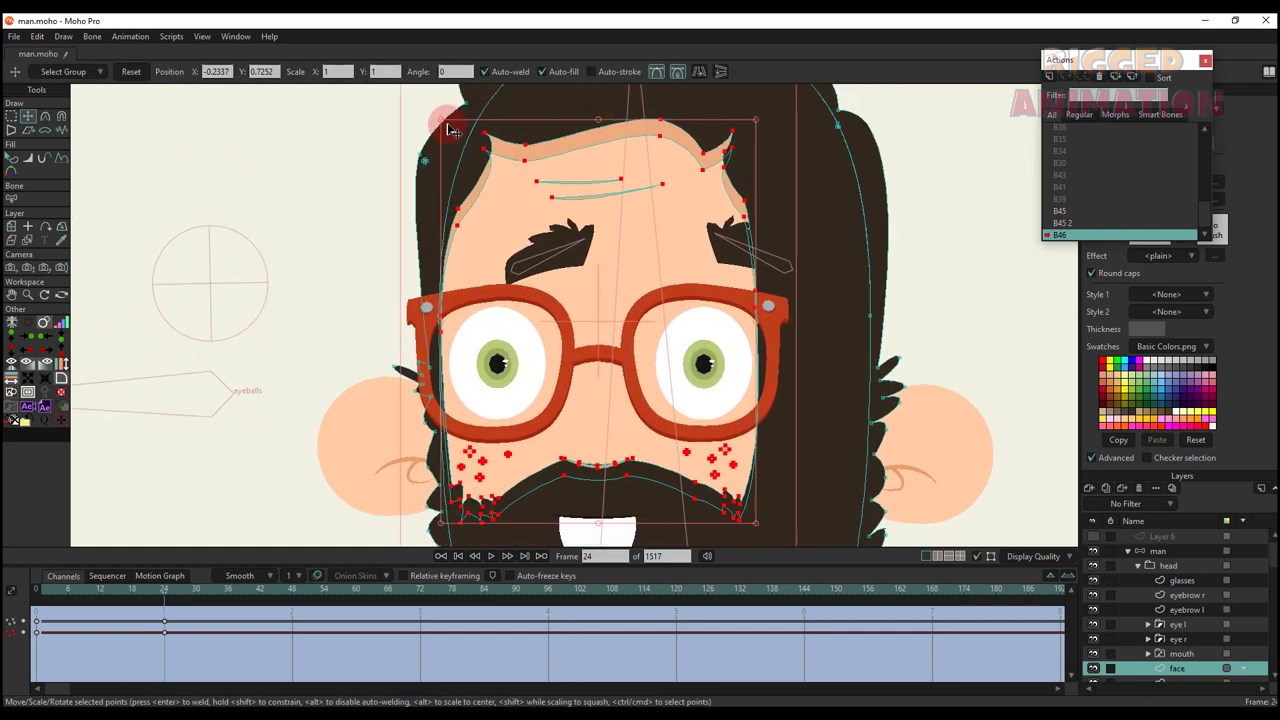
{"action": "scroll", "coordinate": [517, 133], "scroll_direction": "down", "scroll_amount": 2}
{"action": "key", "text": "g"}
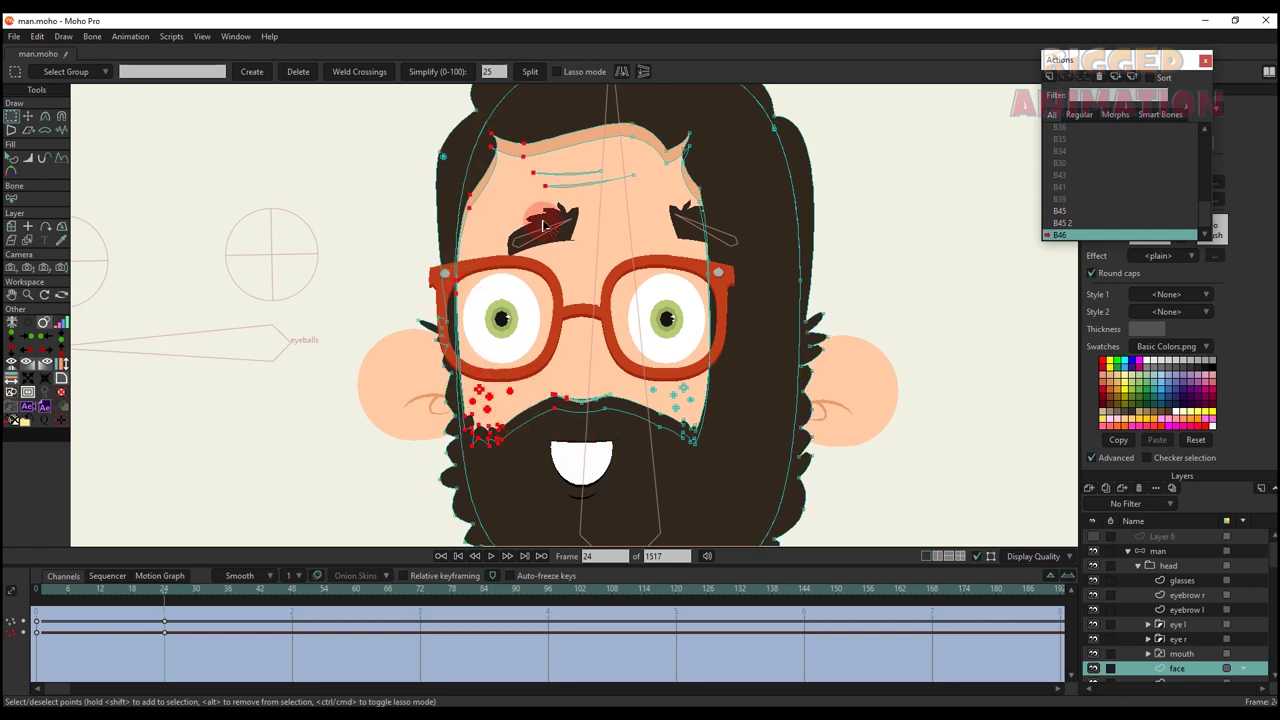
{"action": "key", "text": "t"}
{"action": "key", "text": "ctrl+z"}
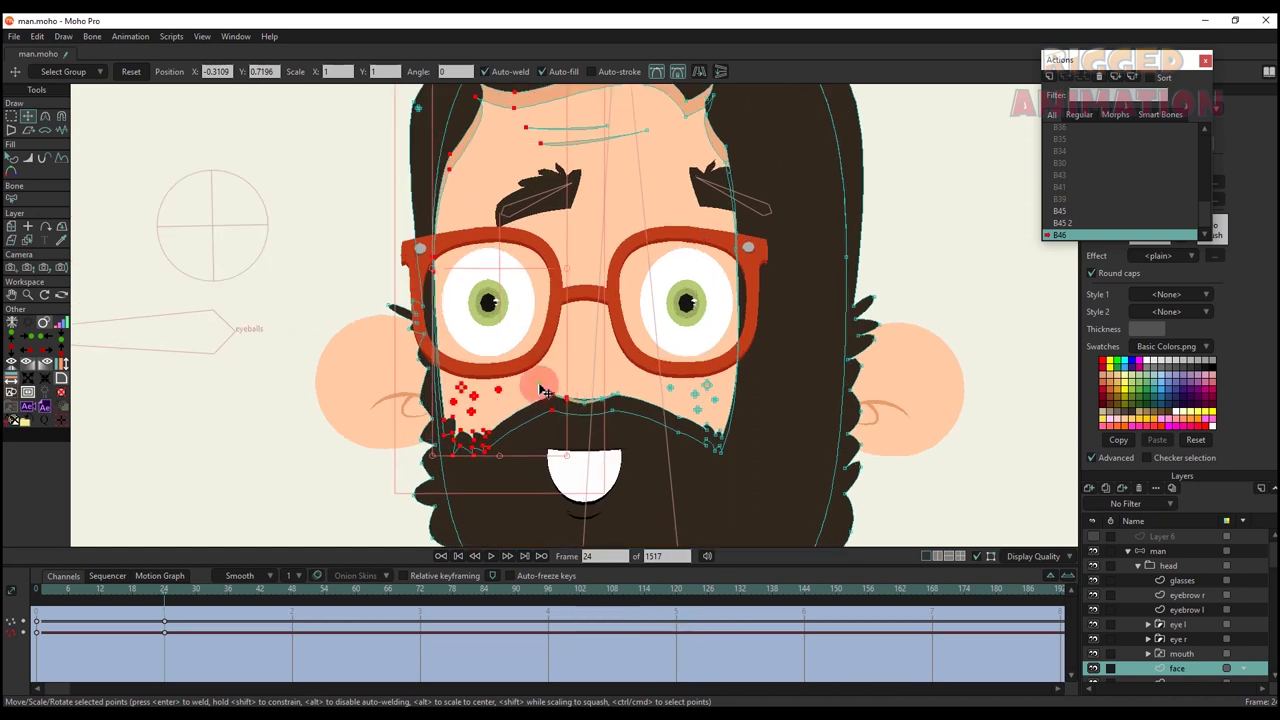
{"action": "scroll", "coordinate": [578, 443], "scroll_direction": "down", "scroll_amount": 3}
{"action": "key", "text": "q"}
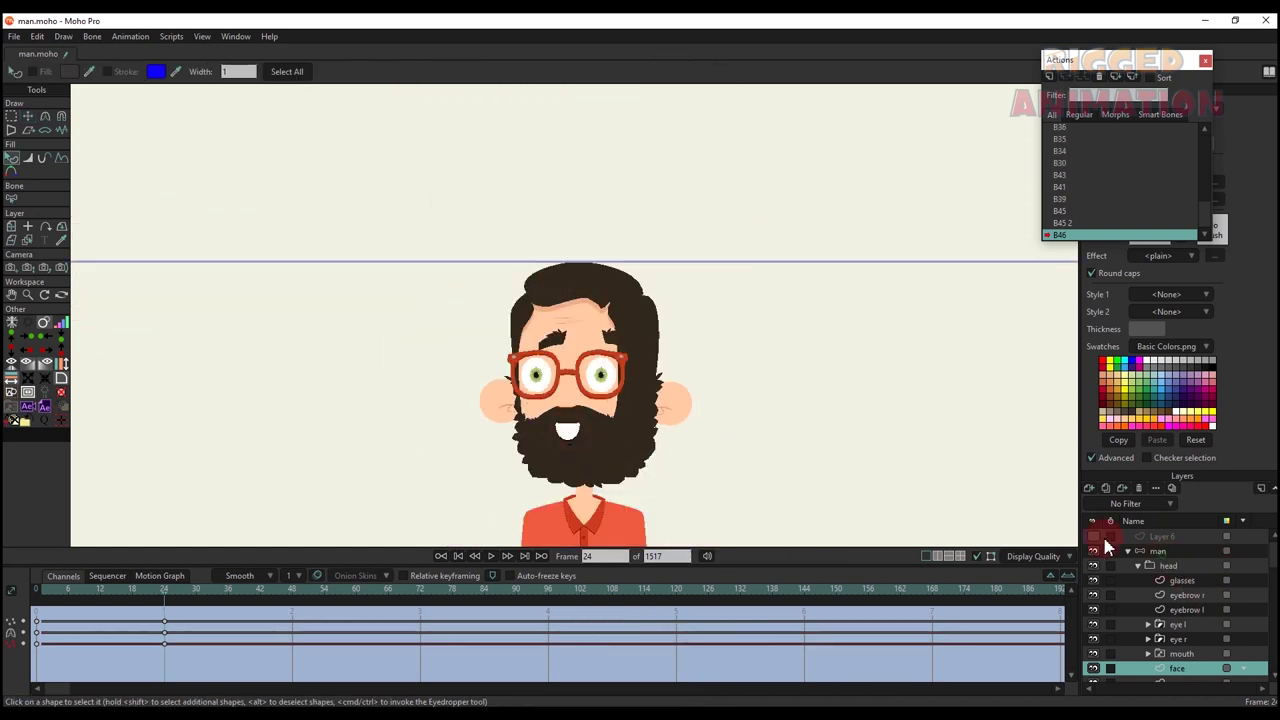
- Move both eyebrow bones on the man layer left to line up with the shifted glasses at frame 24
{"action": "left_click", "coordinate": [1157, 551]}
{"action": "scroll", "coordinate": [551, 300], "scroll_direction": "up", "scroll_amount": 3}
{"action": "key", "text": "t"}
{"action": "left_click_drag", "start_coordinate": [547, 371], "coordinate": [537, 366]}
{"action": "left_click_drag", "start_coordinate": [685, 373], "coordinate": [656, 380]}
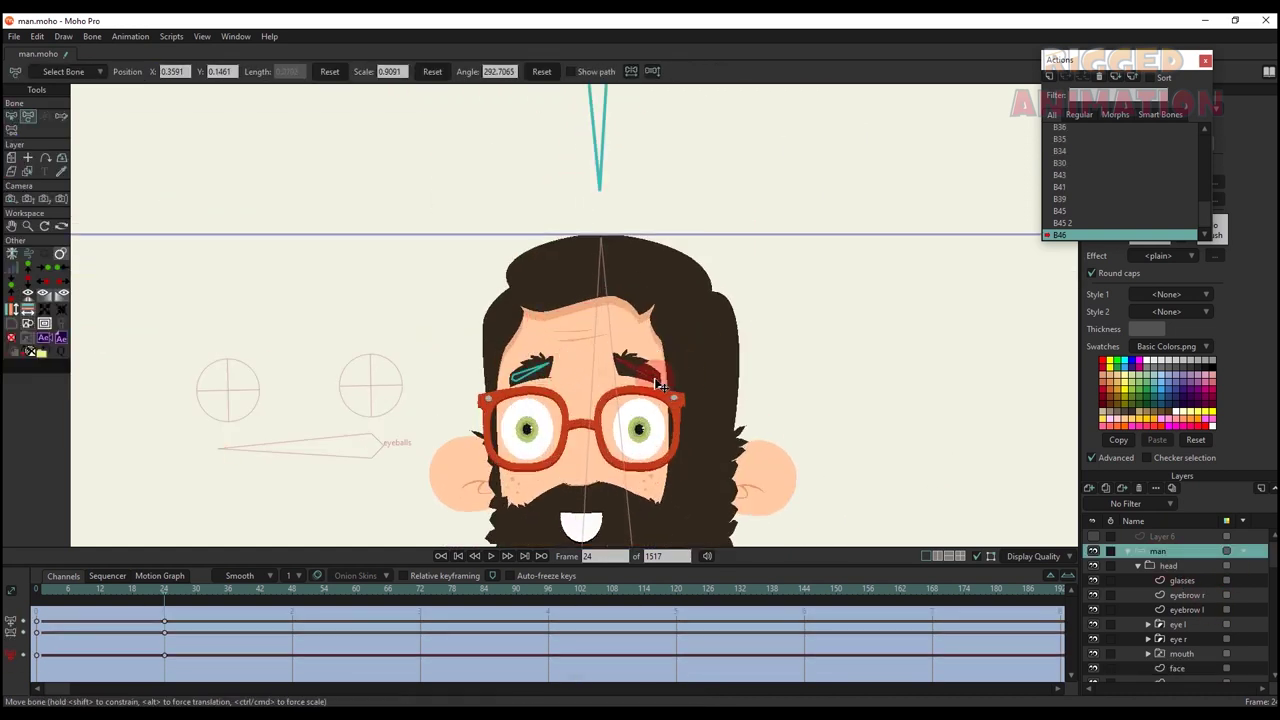
{"action": "scroll", "coordinate": [640, 370], "scroll_direction": "down", "scroll_amount": 3}
{"action": "scroll", "coordinate": [614, 344], "scroll_direction": "up", "scroll_amount": 6}
{"action": "scroll", "coordinate": [614, 344], "scroll_direction": "down", "scroll_amount": 5}
- Select the temple, freckle and beard-edge points on the right half of the face and move them slightly right at frame 24
{"action": "right_click", "coordinate": [622, 402], "text": "alt"}
{"action": "scroll", "coordinate": [612, 384], "scroll_direction": "up", "scroll_amount": 2}
{"action": "key", "text": "g"}
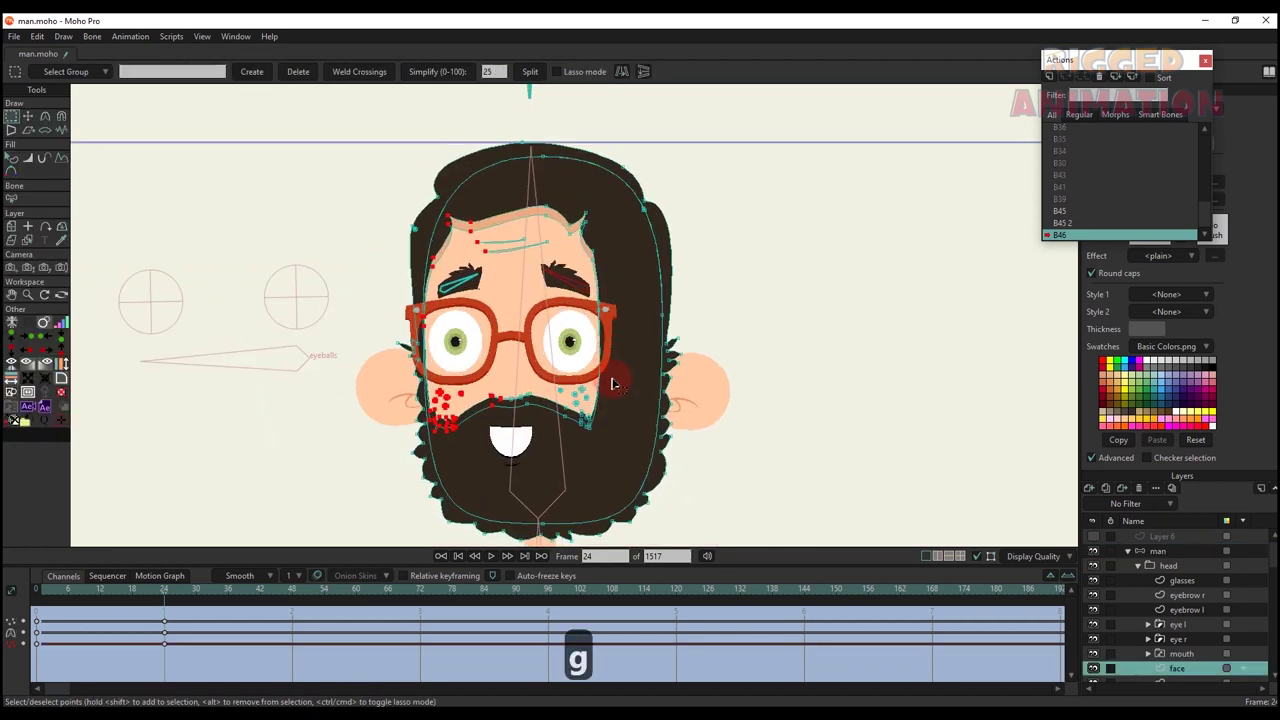
{"action": "key", "text": "t"}
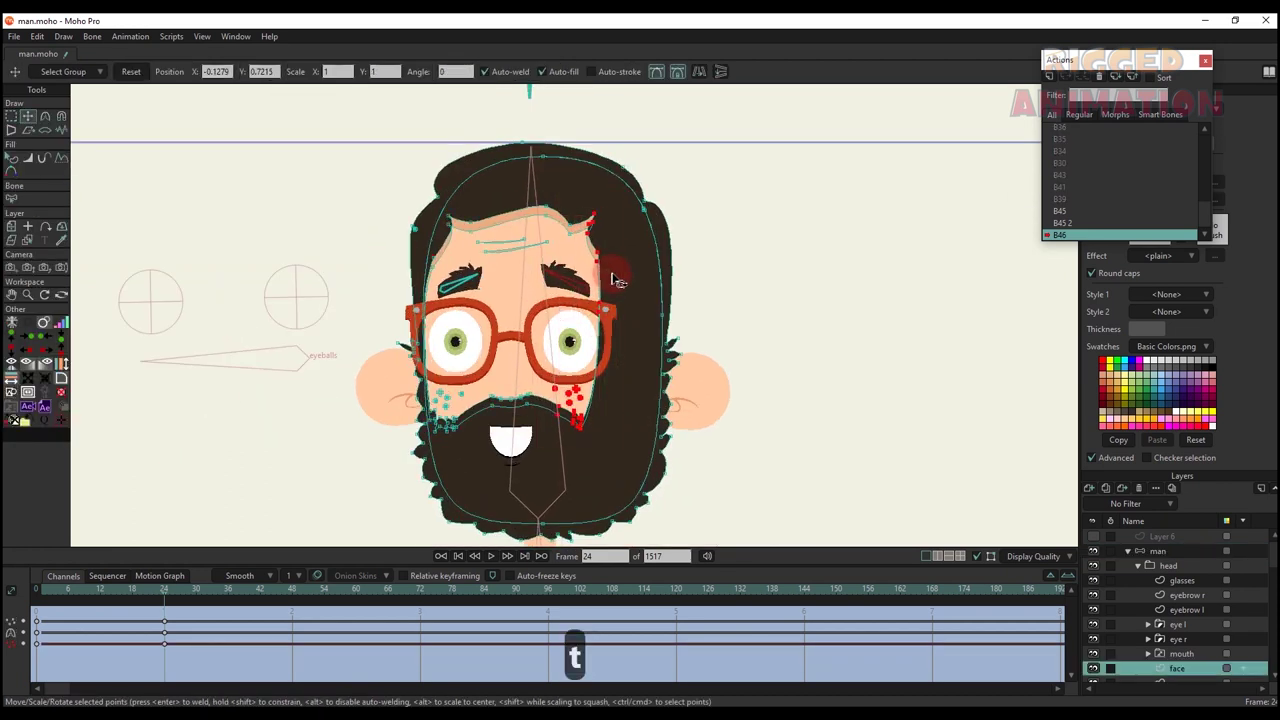
{"action": "key", "text": "ctrl+z"}
{"action": "key", "text": "q"}
{"action": "scroll", "coordinate": [522, 338], "scroll_direction": "up", "scroll_amount": 2}
{"action": "key", "text": "t"}
{"action": "scroll", "coordinate": [474, 303], "scroll_direction": "up", "scroll_amount": 4}
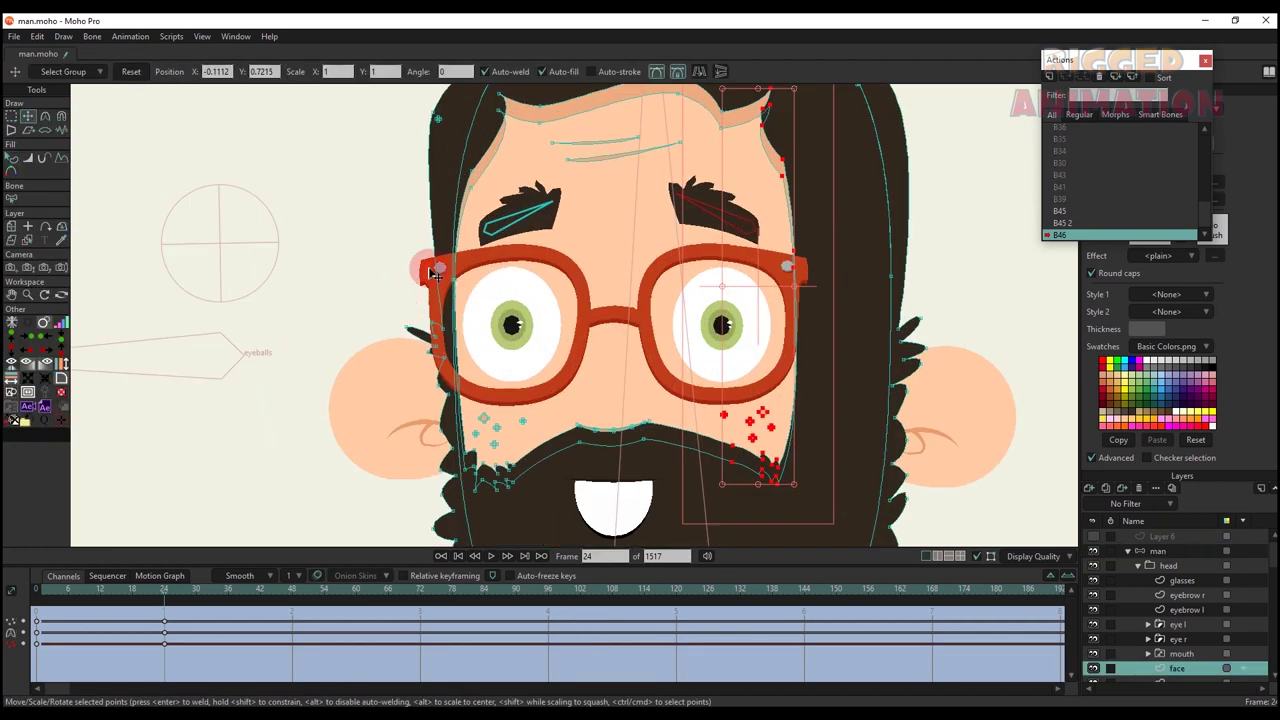
- Move the face edge points beside the left lens outward so the skin fills the glasses frame at frame 24
{"action": "scroll", "coordinate": [420, 255], "scroll_direction": "up", "scroll_amount": 2}
{"action": "key", "text": "g"}
{"action": "left_click", "coordinate": [435, 322]}
{"action": "scroll", "coordinate": [441, 346], "scroll_direction": "up", "scroll_amount": 3}
{"action": "key", "text": "t"}
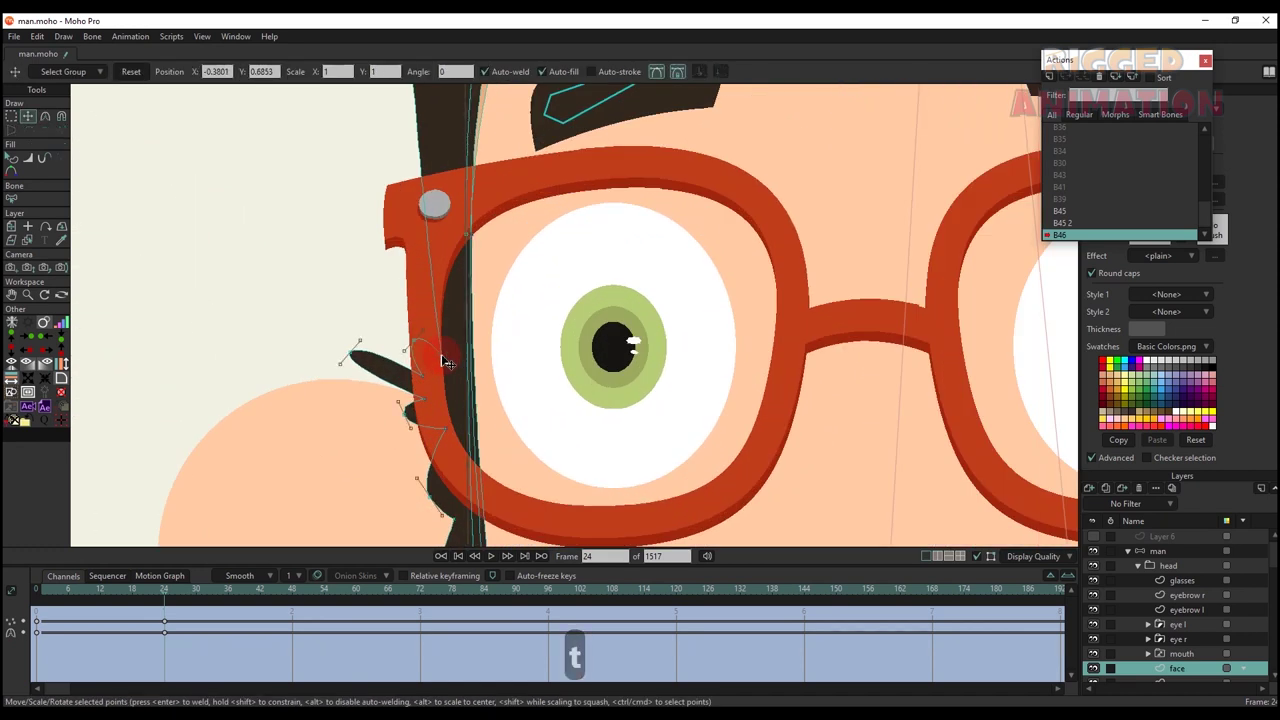
{"action": "scroll", "coordinate": [448, 360], "scroll_direction": "down", "scroll_amount": 3}
{"action": "key", "text": "g"}
{"action": "scroll", "coordinate": [463, 309], "scroll_direction": "up", "scroll_amount": 1}
{"action": "left_click_drag", "start_coordinate": [440, 285], "coordinate": [463, 309]}
{"action": "key", "text": "t"}
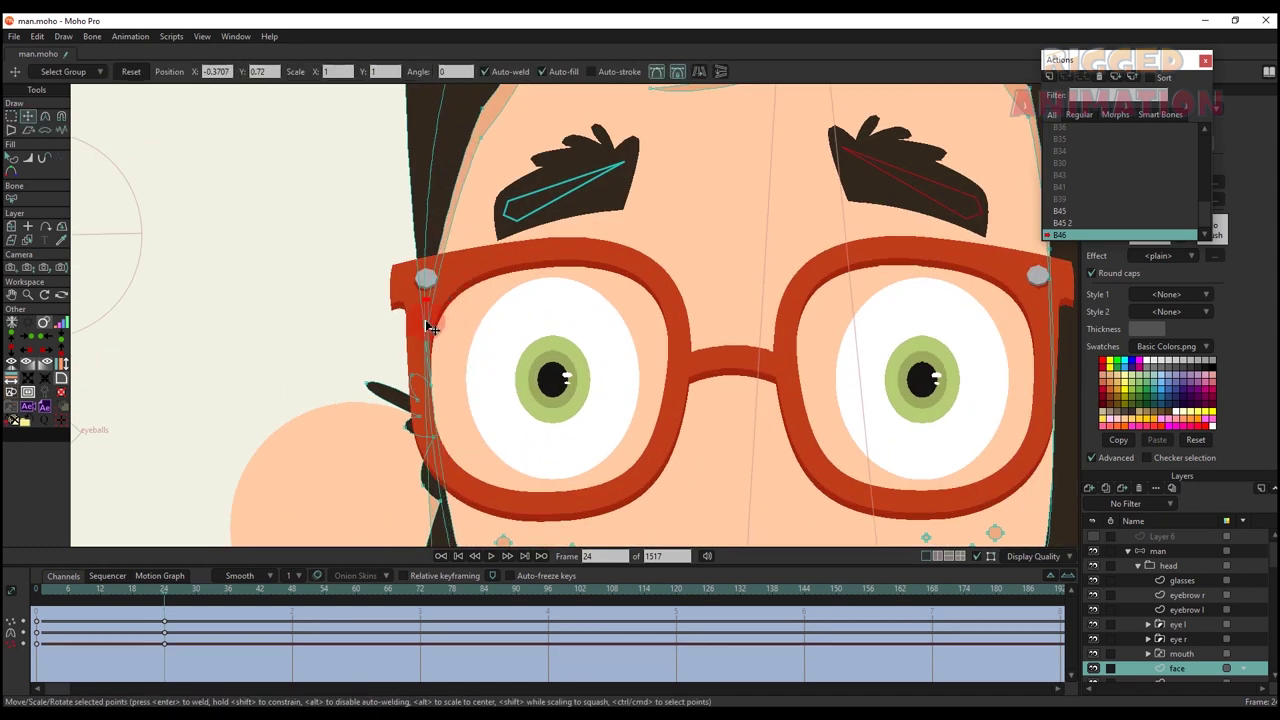
- Select the left hairline corner and temple points on the face layer and shift them outward at frame 24
{"action": "scroll", "coordinate": [440, 330], "scroll_direction": "down", "scroll_amount": 5}
{"action": "key", "text": "q"}
{"action": "key", "text": "t"}
{"action": "scroll", "coordinate": [457, 300], "scroll_direction": "up", "scroll_amount": 3}
{"action": "left_click", "coordinate": [464, 237]}
{"action": "key", "text": "g"}
{"action": "left_click_drag", "start_coordinate": [464, 238], "coordinate": [450, 211]}
{"action": "key", "text": "t"}
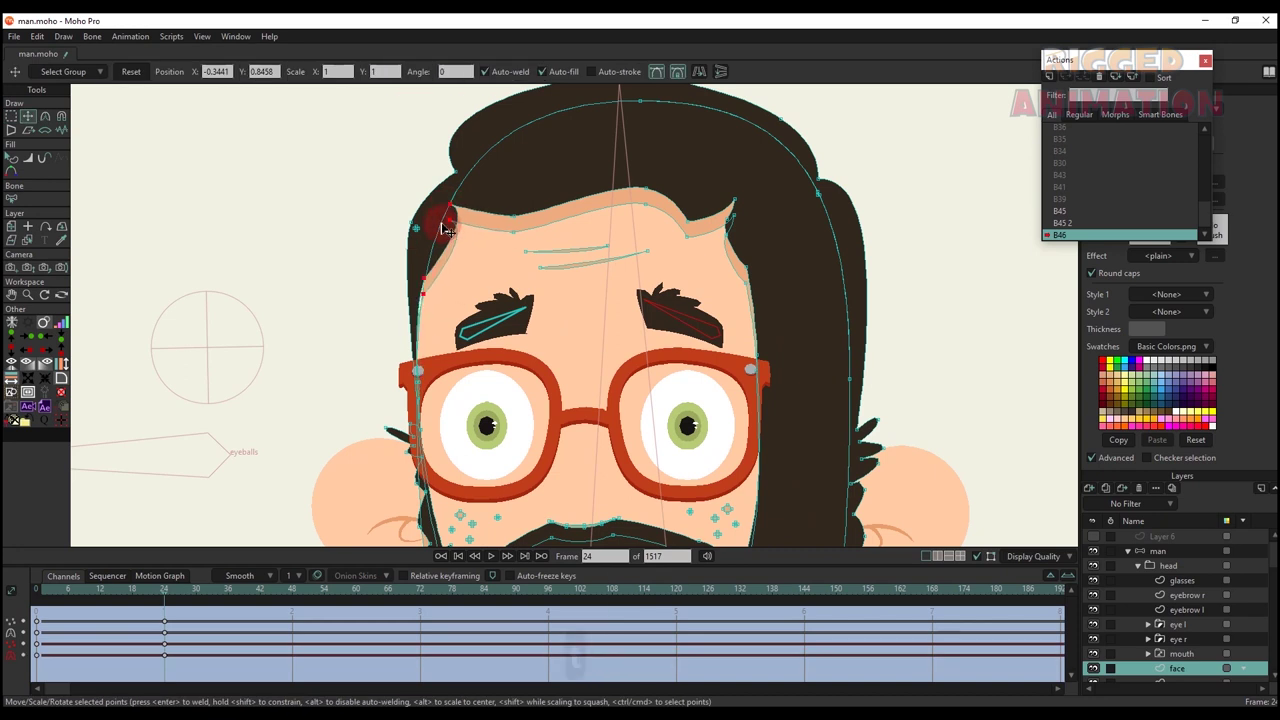
- Fine-tune the left temple point where the hair meets the face edge at frame 24
{"action": "scroll", "coordinate": [408, 280], "scroll_direction": "up", "scroll_amount": 5}
{"action": "key", "text": "t"}
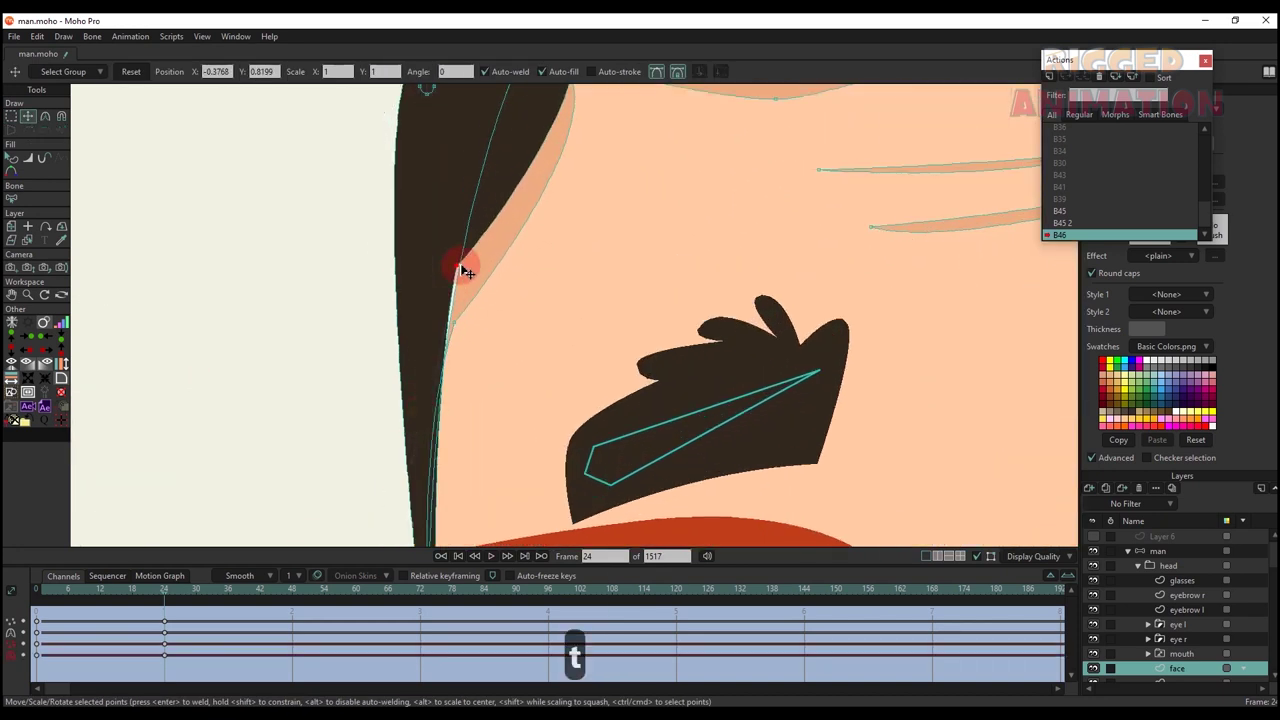
{"action": "key", "text": "q"}
{"action": "scroll", "coordinate": [486, 286], "scroll_direction": "down", "scroll_amount": 4}
- Adjust the forehead's left hairline corner points on the face layer at frame 24
{"action": "key", "text": "t"}
{"action": "scroll", "coordinate": [474, 209], "scroll_direction": "up", "scroll_amount": 3}
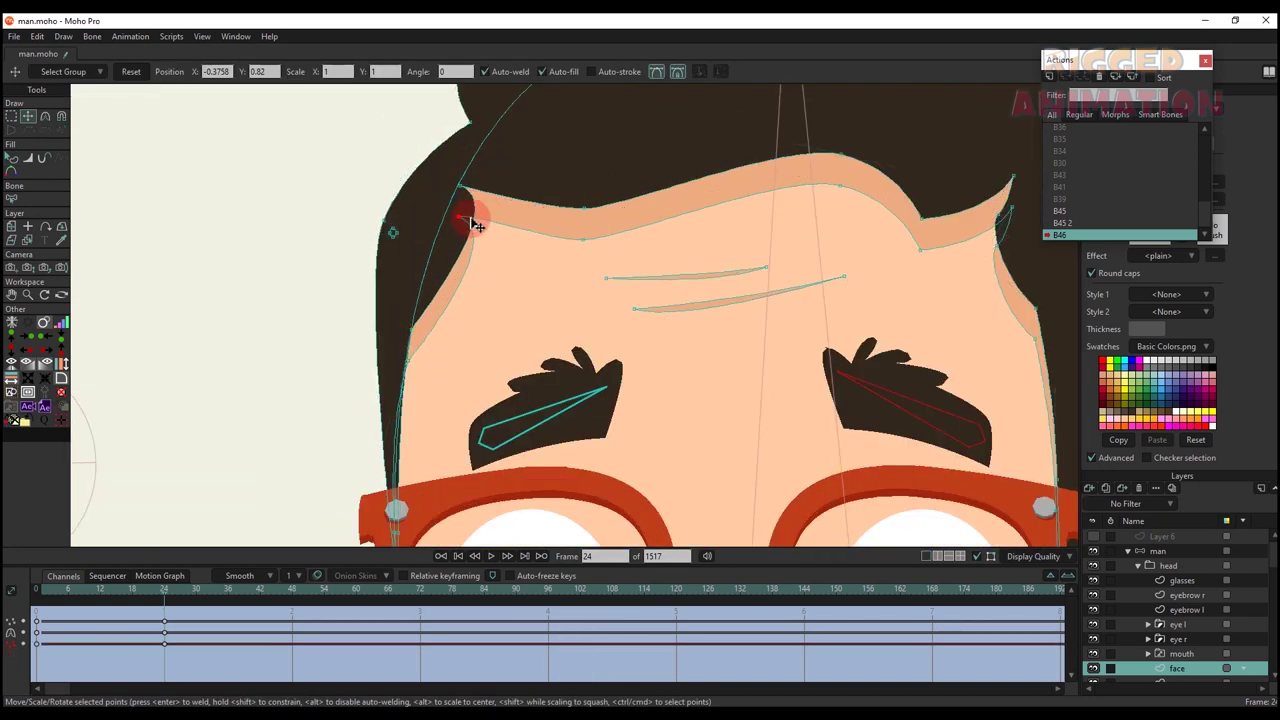
{"action": "key", "text": "q"}
{"action": "scroll", "coordinate": [480, 212], "scroll_direction": "down", "scroll_amount": 4}
{"action": "key", "text": "t"}
{"action": "scroll", "coordinate": [457, 209], "scroll_direction": "up", "scroll_amount": 3}
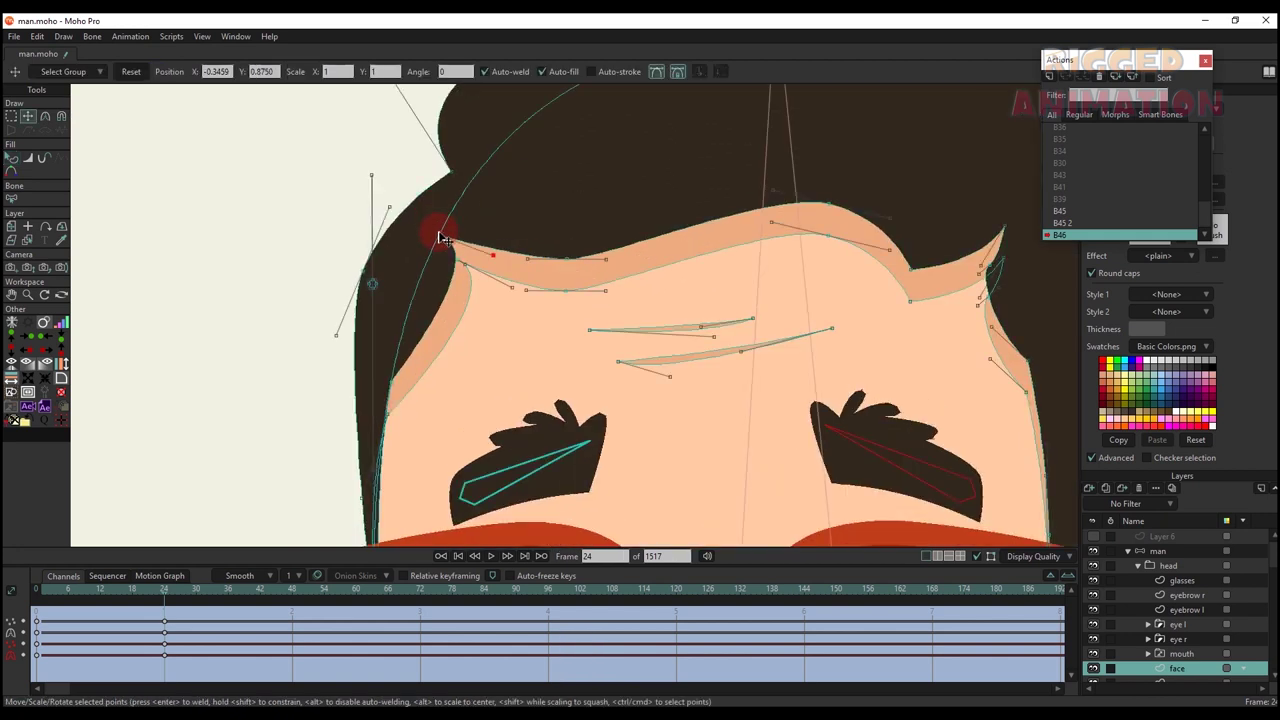
{"action": "key", "text": "q"}
{"action": "scroll", "coordinate": [480, 245], "scroll_direction": "down", "scroll_amount": 4}
- Pull the forehead's right hairline corner points up and outward into the hair and refine the adjoining temple point
{"action": "key", "text": "t"}
{"action": "scroll", "coordinate": [449, 251], "scroll_direction": "up", "scroll_amount": 4}
{"action": "left_click_drag", "start_coordinate": [414, 271], "coordinate": [563, 203]}
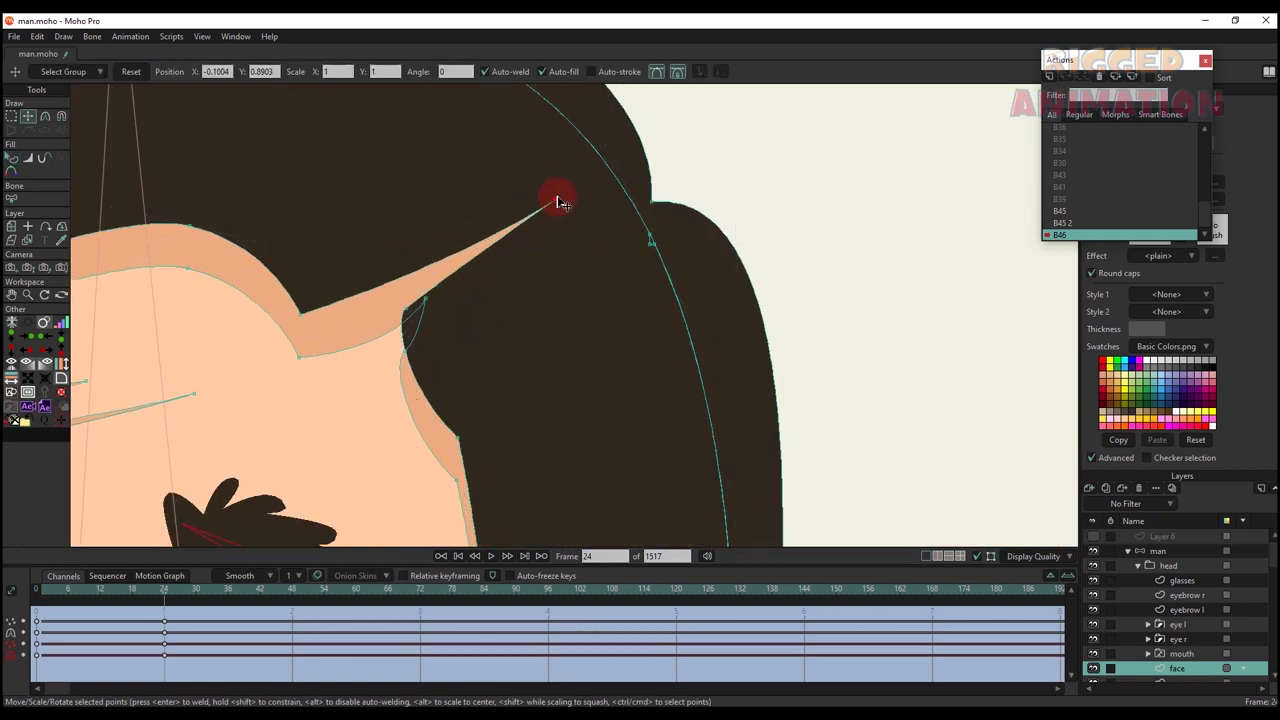
{"action": "left_click_drag", "start_coordinate": [460, 265], "coordinate": [520, 221]}
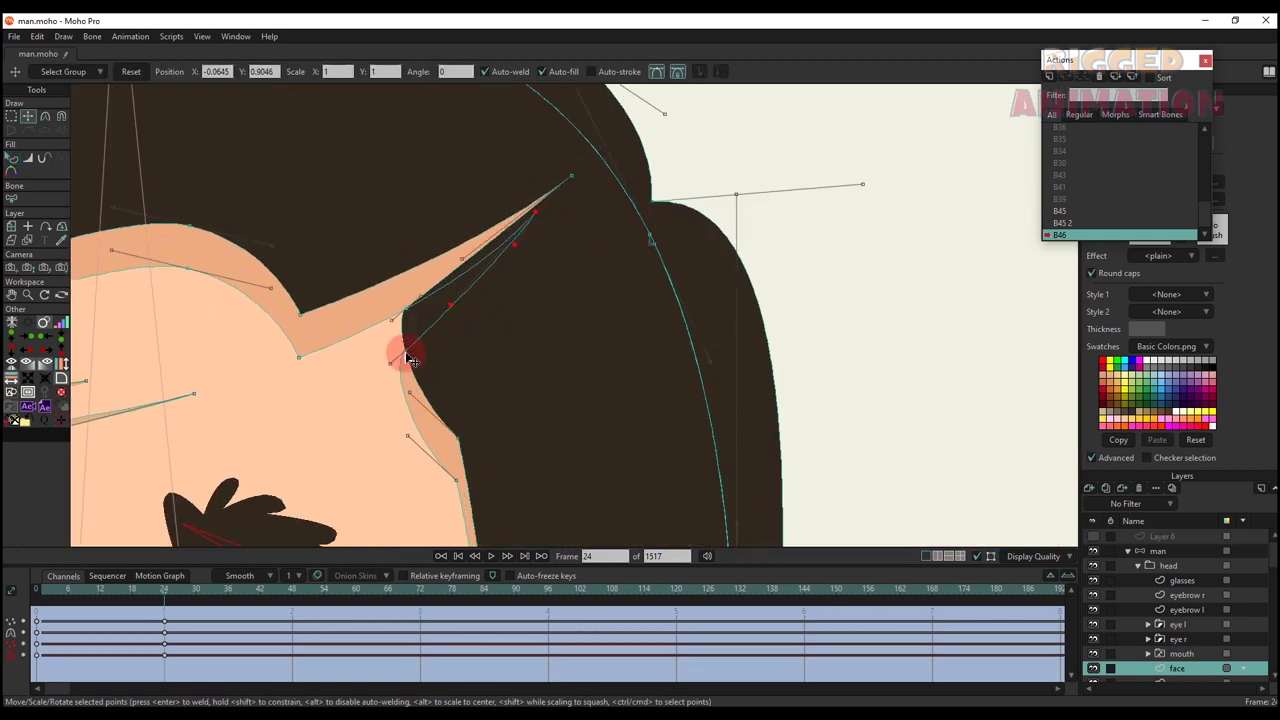
{"action": "key", "text": "q"}
{"action": "scroll", "coordinate": [429, 323], "scroll_direction": "down", "scroll_amount": 4}
{"action": "key", "text": "t"}
{"action": "scroll", "coordinate": [474, 289], "scroll_direction": "up", "scroll_amount": 4}
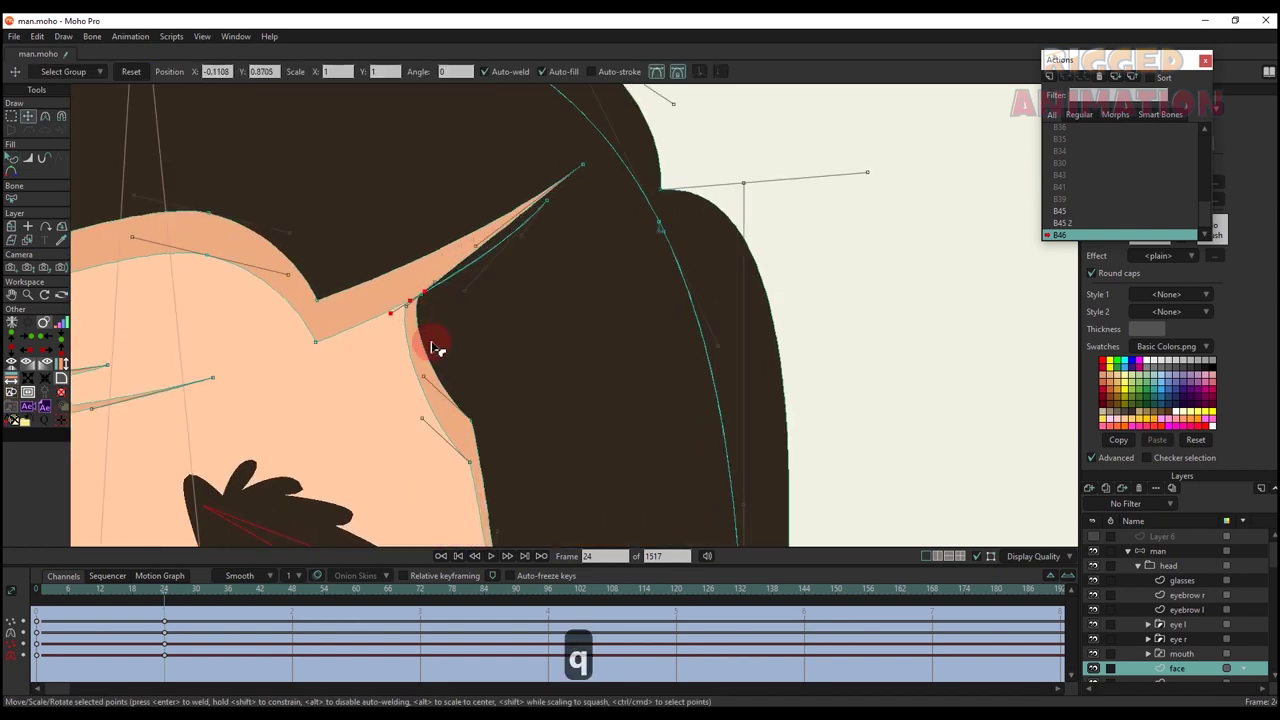
{"action": "key", "text": "g"}
{"action": "scroll", "coordinate": [433, 347], "scroll_direction": "down", "scroll_amount": 4}
{"action": "key", "text": "q"}
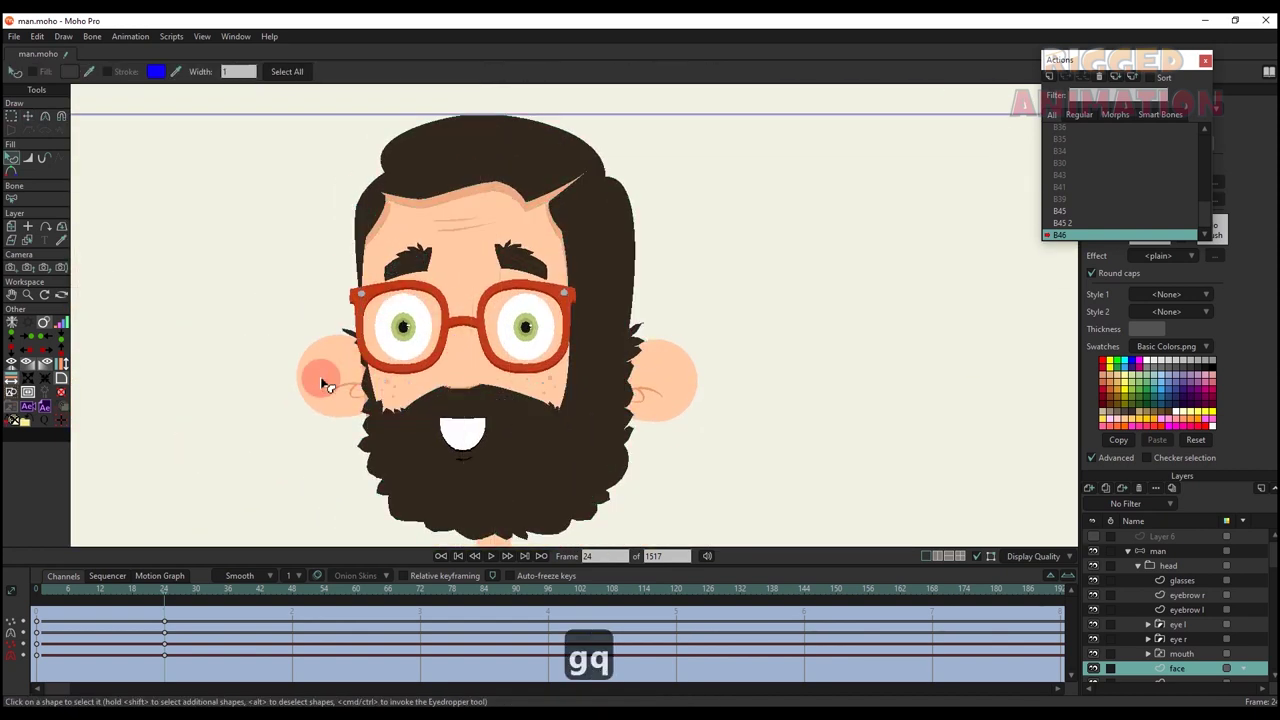
- Shift the left ear layer inward toward the head to about X 0.061 at frame 24
{"action": "key", "text": "m"}
{"action": "left_click", "coordinate": [340, 388]}
{"action": "left_click_drag", "start_coordinate": [405, 385], "coordinate": [374, 390]}
{"action": "key", "text": "q"}
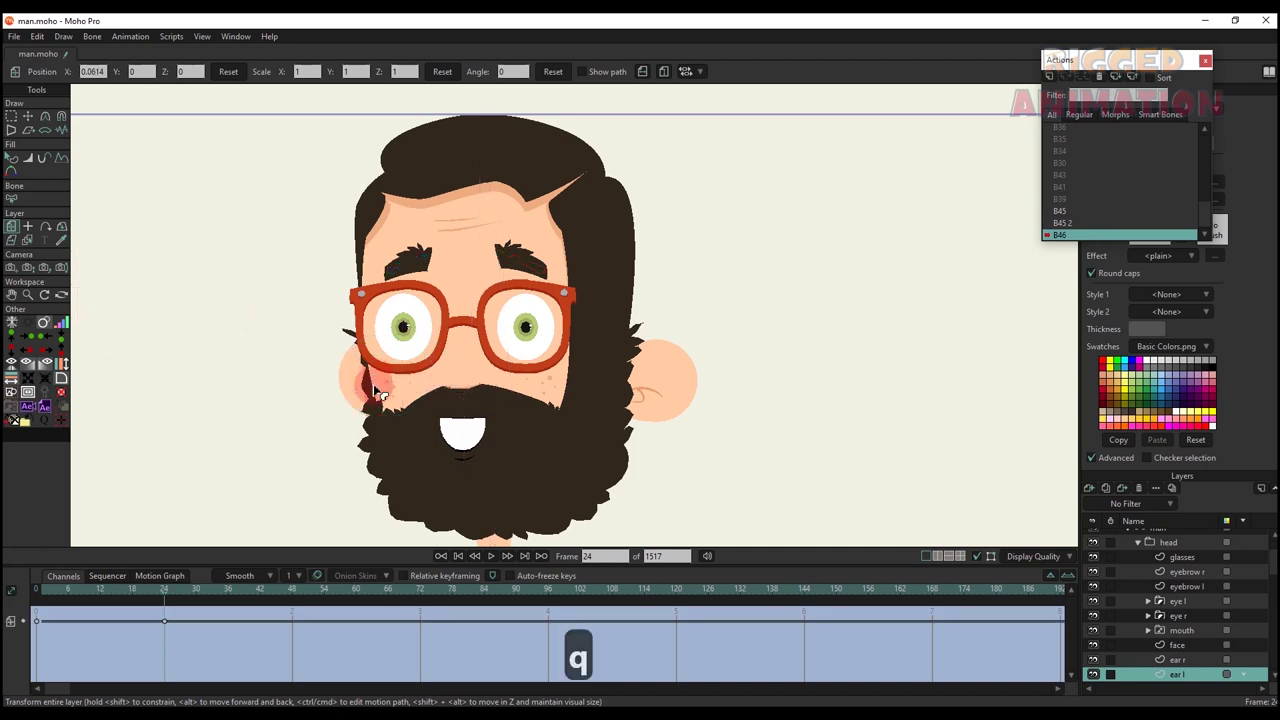
- Return to the face layer and adjust the sideburn edge points below the left lens
{"action": "scroll", "coordinate": [372, 396], "scroll_direction": "up", "scroll_amount": 5}
{"action": "left_click", "coordinate": [369, 406]}
{"action": "key", "text": "t"}
{"action": "scroll", "coordinate": [362, 402], "scroll_direction": "up", "scroll_amount": 2}
{"action": "scroll", "coordinate": [380, 390], "scroll_direction": "down", "scroll_amount": 4}
{"action": "scroll", "coordinate": [380, 404], "scroll_direction": "up", "scroll_amount": 3}
{"action": "scroll", "coordinate": [363, 243], "scroll_direction": "up", "scroll_amount": 2}
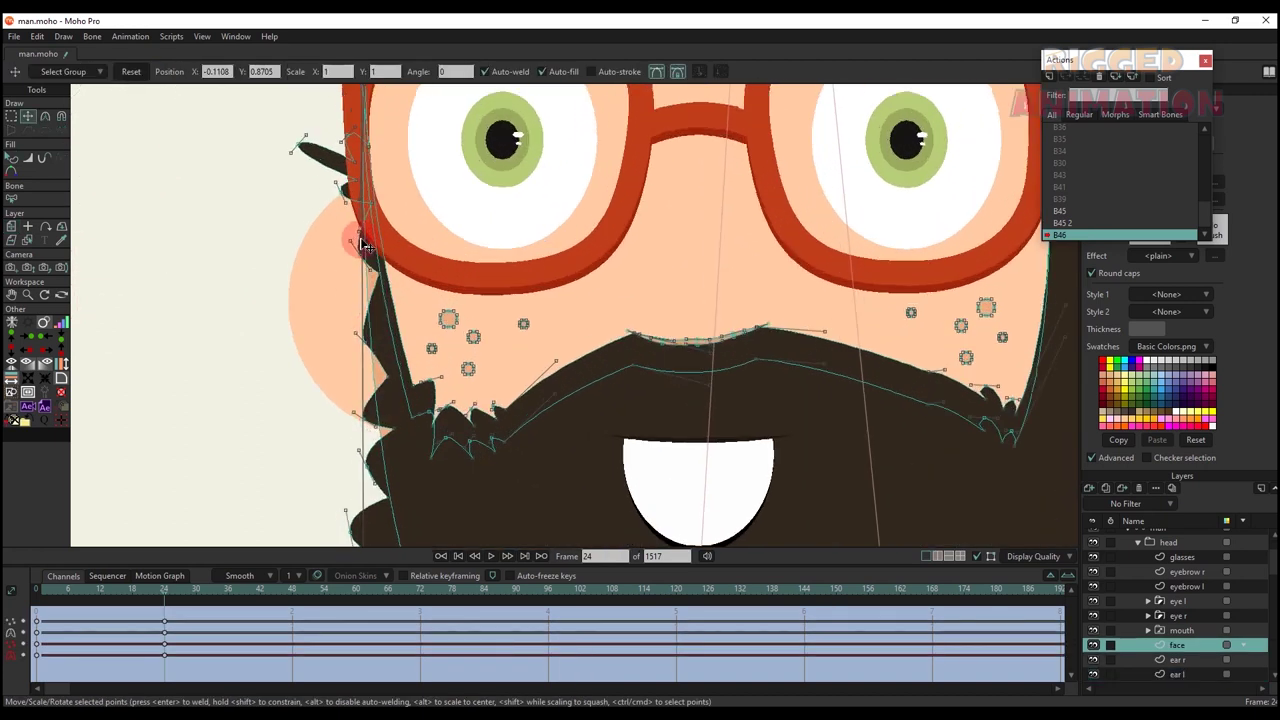
{"action": "scroll", "coordinate": [367, 257], "scroll_direction": "down", "scroll_amount": 6}
{"action": "left_click", "coordinate": [366, 509]}
{"action": "left_click", "coordinate": [404, 504]}
{"action": "left_click", "coordinate": [407, 503]}
- Reposition the face-edge points behind the left lens along the side of the glasses frame
{"action": "key", "text": "q"}
{"action": "left_click", "coordinate": [407, 500]}
{"action": "key", "text": "t"}
{"action": "scroll", "coordinate": [394, 318], "scroll_direction": "up", "scroll_amount": 5}
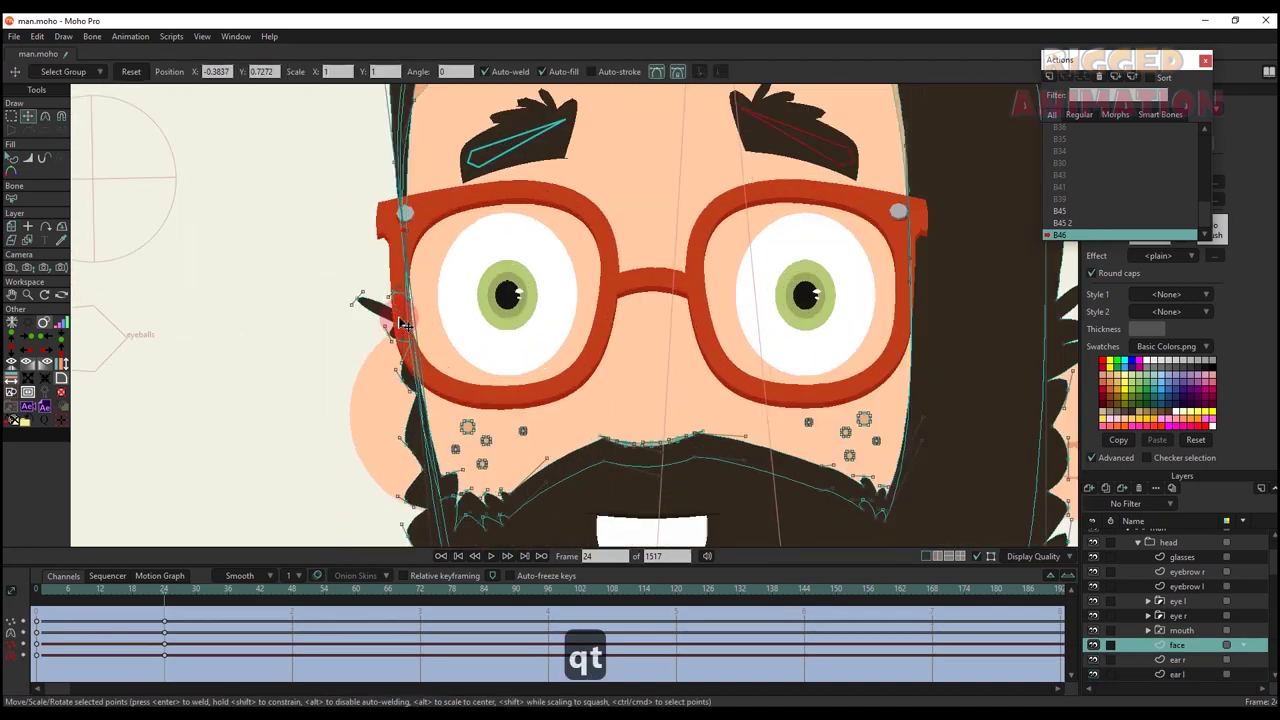
{"action": "scroll", "coordinate": [436, 470], "scroll_direction": "down", "scroll_amount": 4}
{"action": "scroll", "coordinate": [472, 400], "scroll_direction": "up", "scroll_amount": 2}
{"action": "scroll", "coordinate": [470, 392], "scroll_direction": "down", "scroll_amount": 2}
{"action": "scroll", "coordinate": [438, 290], "scroll_direction": "up", "scroll_amount": 4}
{"action": "scroll", "coordinate": [440, 300], "scroll_direction": "down", "scroll_amount": 3}
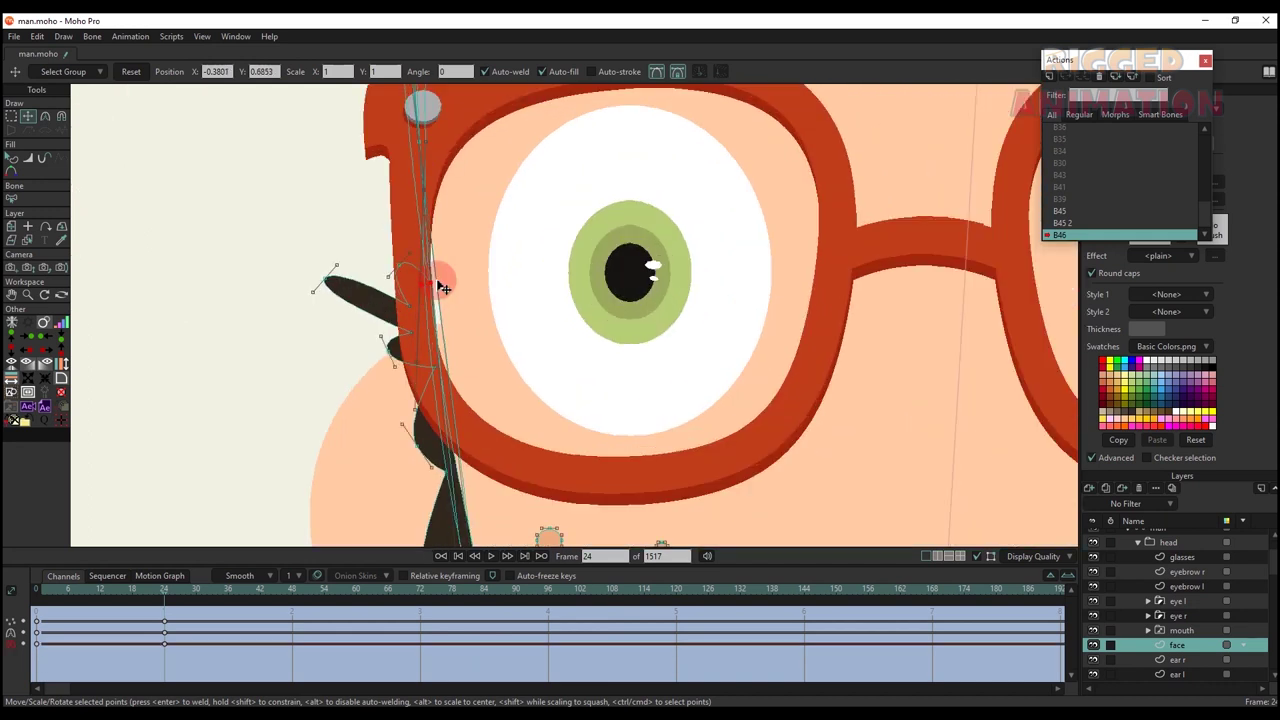
{"action": "scroll", "coordinate": [480, 420], "scroll_direction": "down", "scroll_amount": 3}
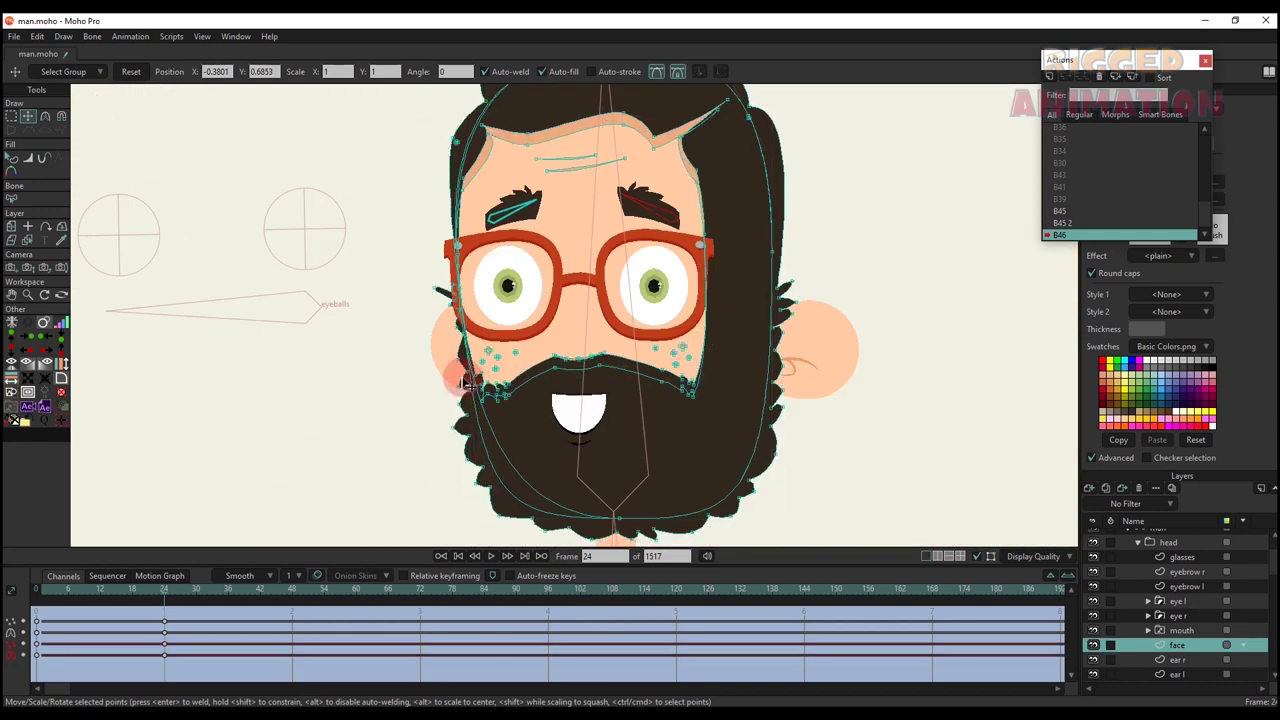
- Select the right ear layer and scrub from frame 0 to 24 to examine the head turn
{"action": "key", "text": "q"}
{"action": "scroll", "coordinate": [472, 388], "scroll_direction": "down", "scroll_amount": 3}
{"action": "scroll", "coordinate": [571, 378], "scroll_direction": "up", "scroll_amount": 3}
{"action": "right_click", "coordinate": [651, 377], "text": "alt"}
{"action": "key", "text": "m"}
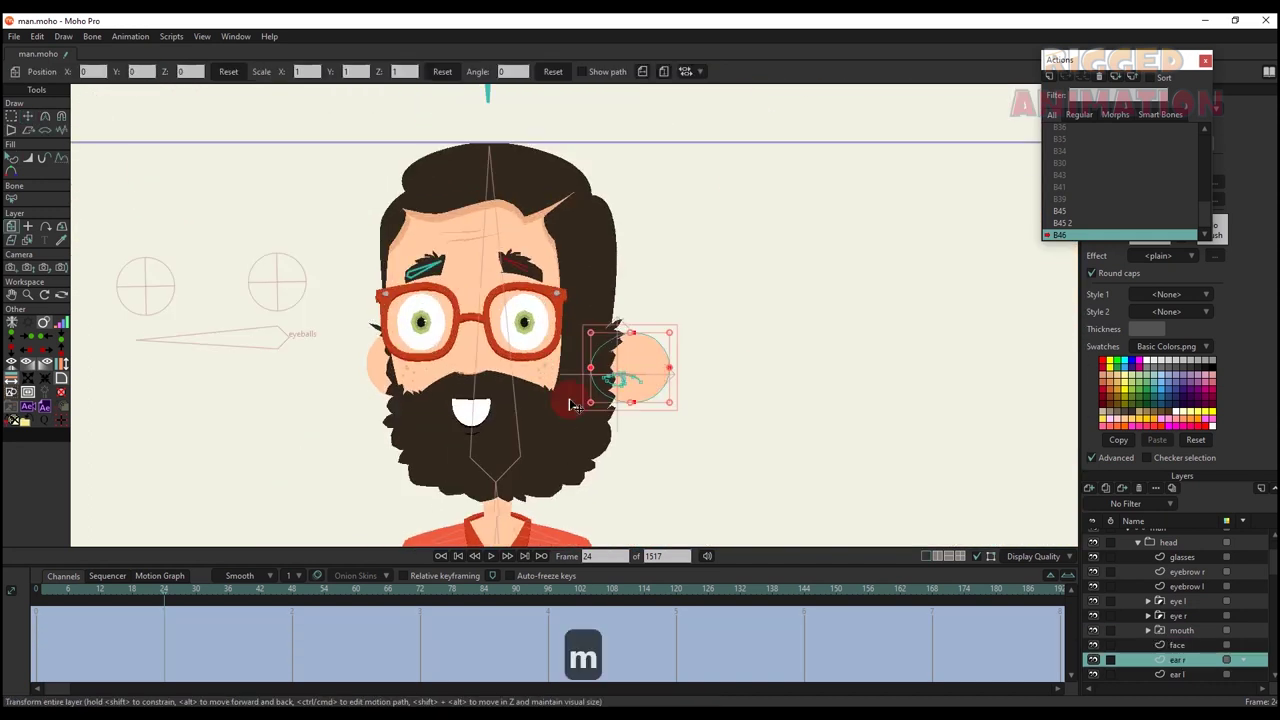
{"action": "left_click_drag", "start_coordinate": [45, 594], "coordinate": [167, 615]}
{"action": "scroll", "coordinate": [420, 415], "scroll_direction": "up", "scroll_amount": 2}
- Reselect the face layer and move the left sideburn tuft points inward behind the glasses frame
{"action": "left_click", "coordinate": [428, 428], "text": "ctrl+alt"}
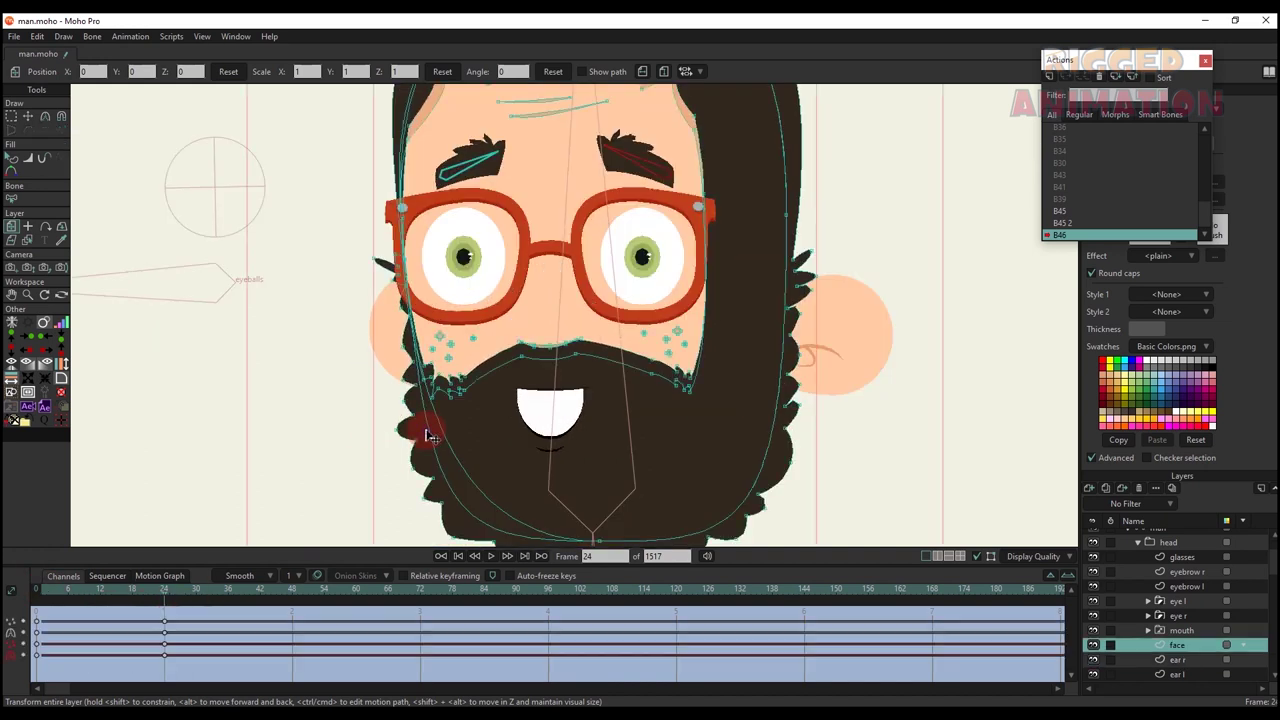
{"action": "key", "text": "g"}
{"action": "scroll", "coordinate": [403, 310], "scroll_direction": "up", "scroll_amount": 2}
{"action": "key", "text": "t"}
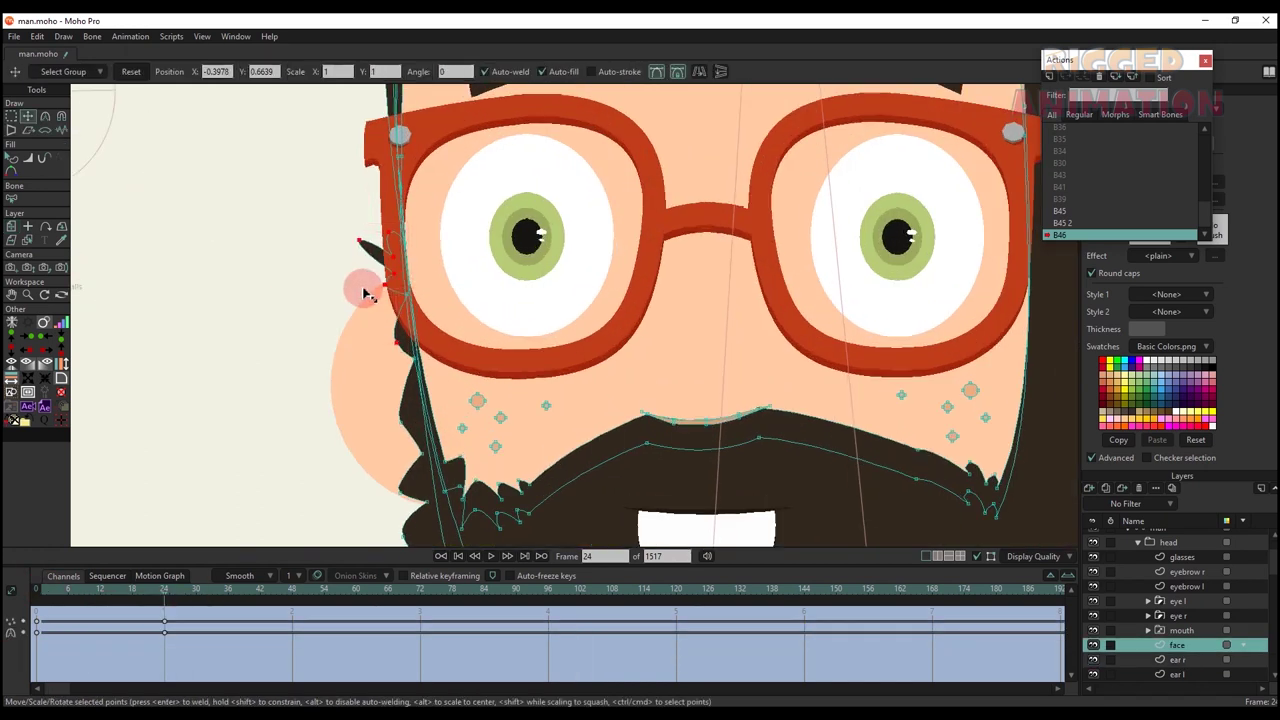
{"action": "scroll", "coordinate": [386, 295], "scroll_direction": "down", "scroll_amount": 2}
- Select the tuft points along the beard's left edge and shift them inward at frame 24
{"action": "key", "text": "g"}
{"action": "left_click_drag", "start_coordinate": [367, 292], "coordinate": [408, 403]}
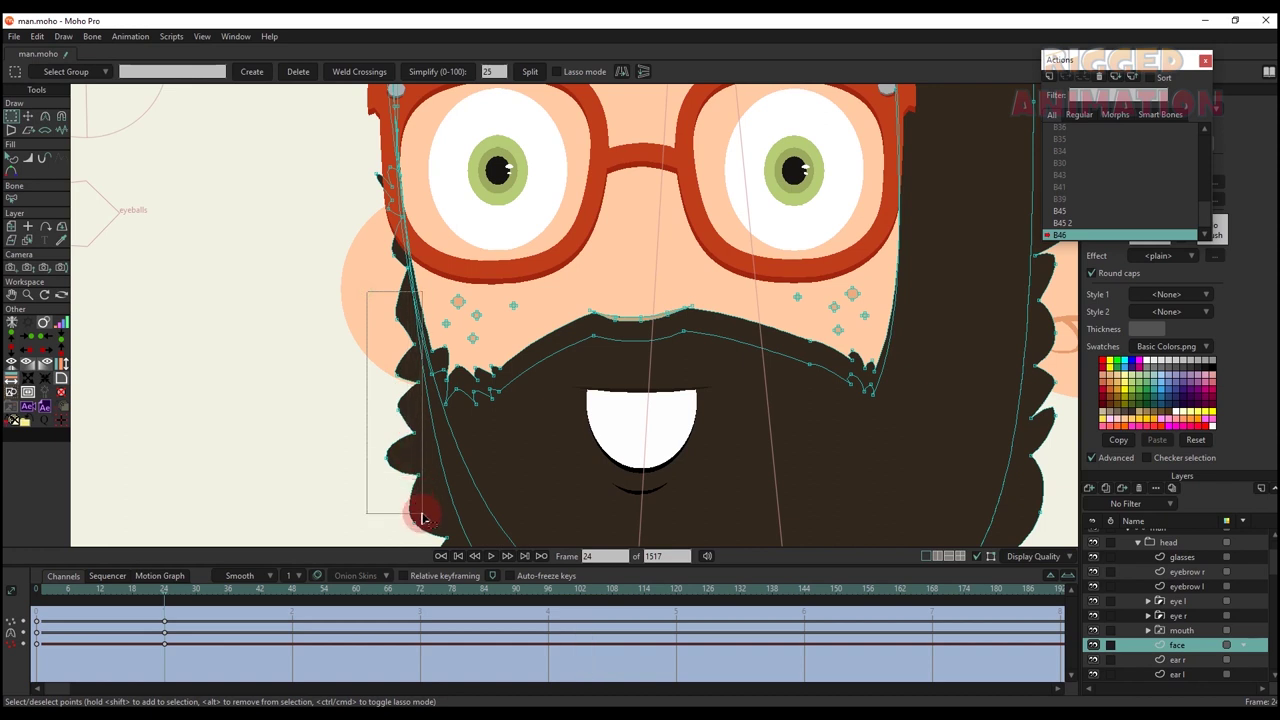
{"action": "left_click_drag", "start_coordinate": [422, 518], "coordinate": [420, 515]}
{"action": "scroll", "coordinate": [371, 366], "scroll_direction": "down", "scroll_amount": 2}
{"action": "key", "text": "t"}
{"action": "scroll", "coordinate": [370, 345], "scroll_direction": "up", "scroll_amount": 2}
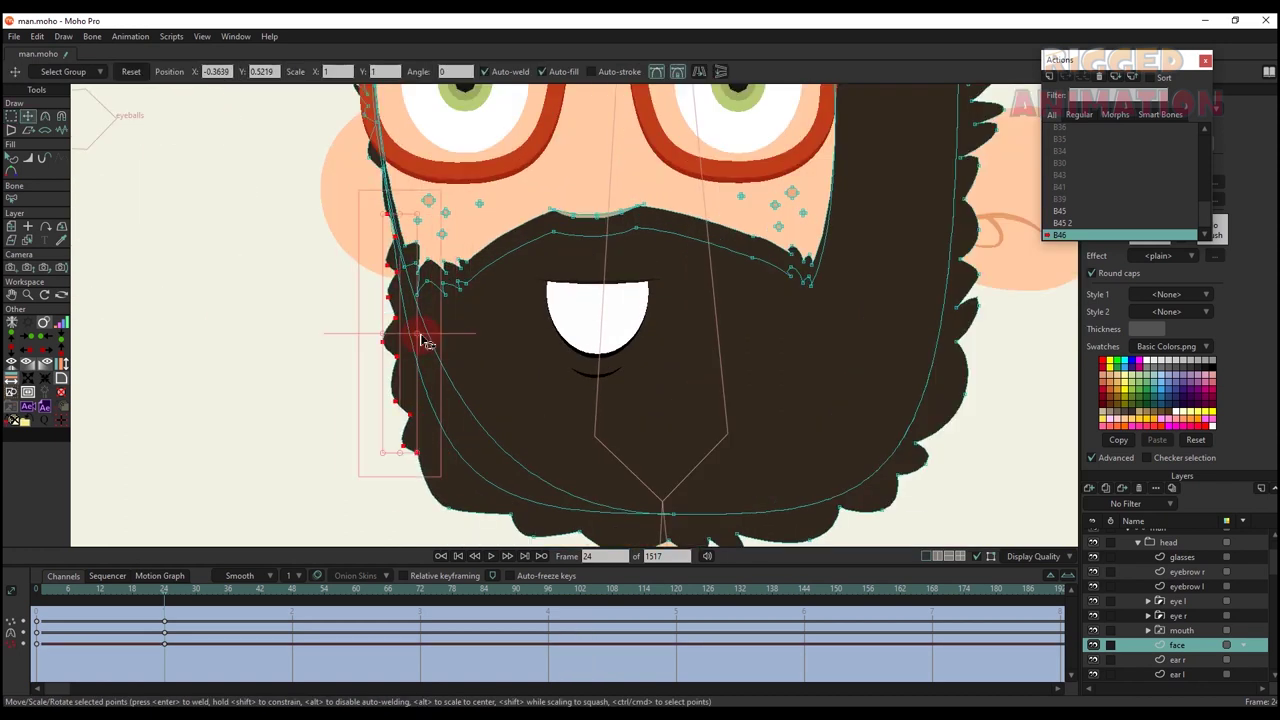
{"action": "key", "text": "q"}
{"action": "scroll", "coordinate": [400, 443], "scroll_direction": "down", "scroll_amount": 3}
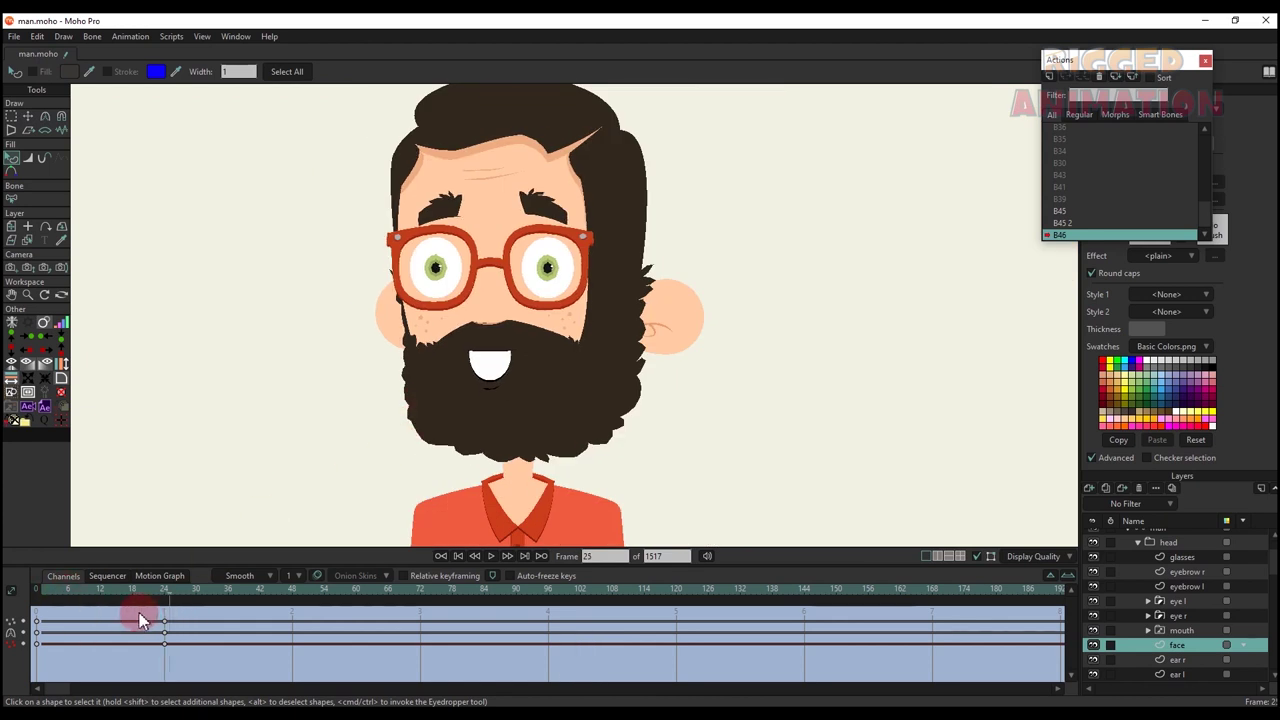
{"action": "mouse_move", "coordinate": [164, 618]}
{"action": "left_mouse_down"}
{"action": "mouse_move", "coordinate": [124, 622]}
{"action": "mouse_move", "coordinate": [164, 620]}
{"action": "left_mouse_up"}
{"action": "key", "text": "g"}
{"action": "key", "text": "g"}
{"action": "scroll", "coordinate": [458, 450], "scroll_direction": "up", "scroll_amount": 3}
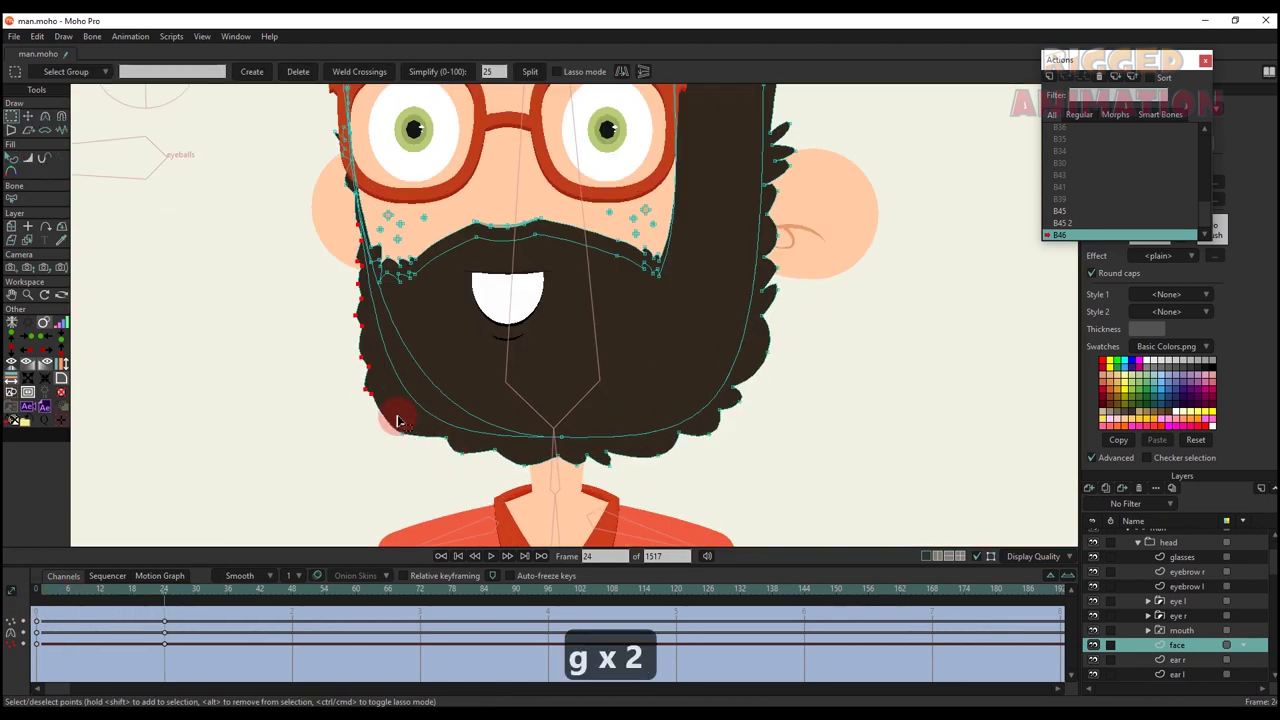
{"action": "scroll", "coordinate": [434, 442], "scroll_direction": "up", "scroll_amount": 3}
{"action": "key", "text": "t"}
{"action": "left_click_drag", "start_coordinate": [392, 412], "coordinate": [608, 497]}
{"action": "key", "text": "g"}
{"action": "scroll", "coordinate": [515, 428], "scroll_direction": "down", "scroll_amount": 2}
{"action": "key", "text": "ctrl+z"}
{"action": "key", "text": "ctrl+z"}
- Select the beard's bottom outline points up to its lower right corner and move them slightly left
{"action": "key", "text": "g"}
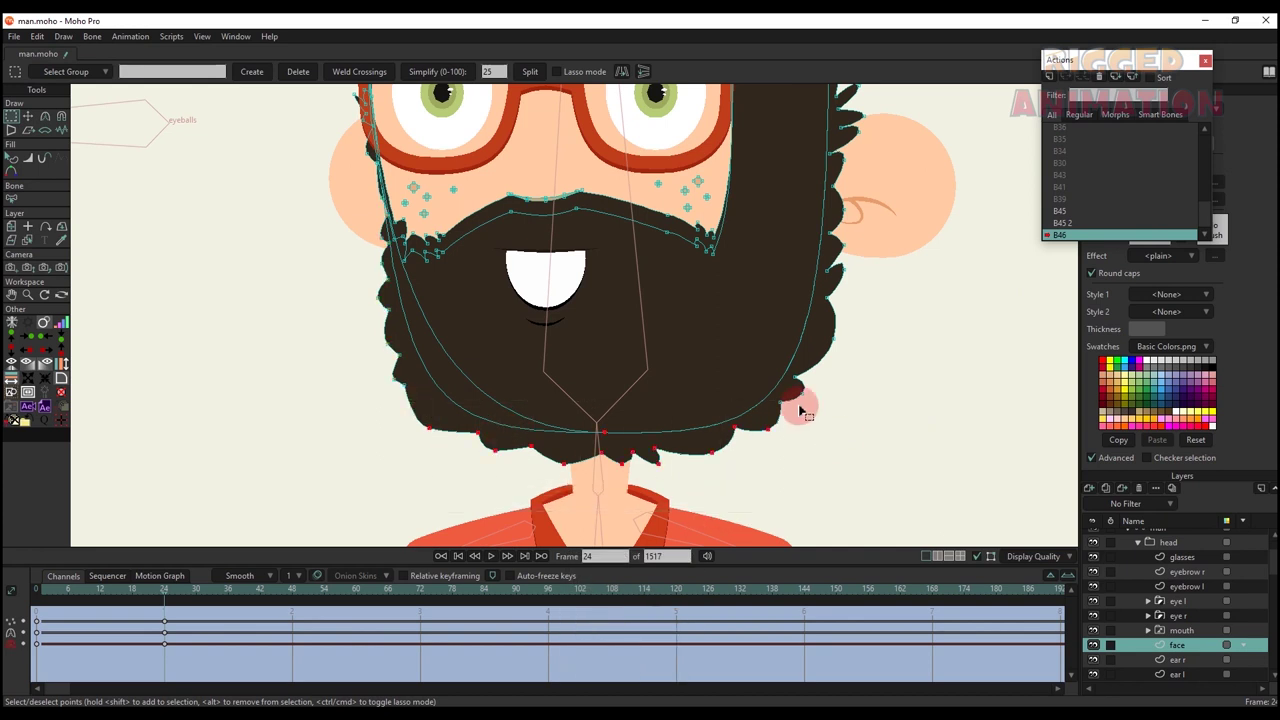
{"action": "left_click_drag", "start_coordinate": [818, 414], "coordinate": [772, 366]}
{"action": "scroll", "coordinate": [800, 410], "scroll_direction": "down", "scroll_amount": 2}
{"action": "key", "text": "t"}
{"action": "left_click_drag", "start_coordinate": [722, 453], "coordinate": [711, 453]}
- Reselect the beard's lower tuft points and nudge them slightly left and up at frame 24
{"action": "scroll", "coordinate": [565, 425], "scroll_direction": "up", "scroll_amount": 3}
{"action": "left_click_drag", "start_coordinate": [510, 422], "coordinate": [820, 484]}
{"action": "key", "text": "q"}
{"action": "key", "text": "g"}
{"action": "key", "text": "t"}
{"action": "left_click_drag", "start_coordinate": [691, 451], "coordinate": [680, 443]}
{"action": "key", "text": "q"}
{"action": "scroll", "coordinate": [585, 421], "scroll_direction": "down", "scroll_amount": 3}
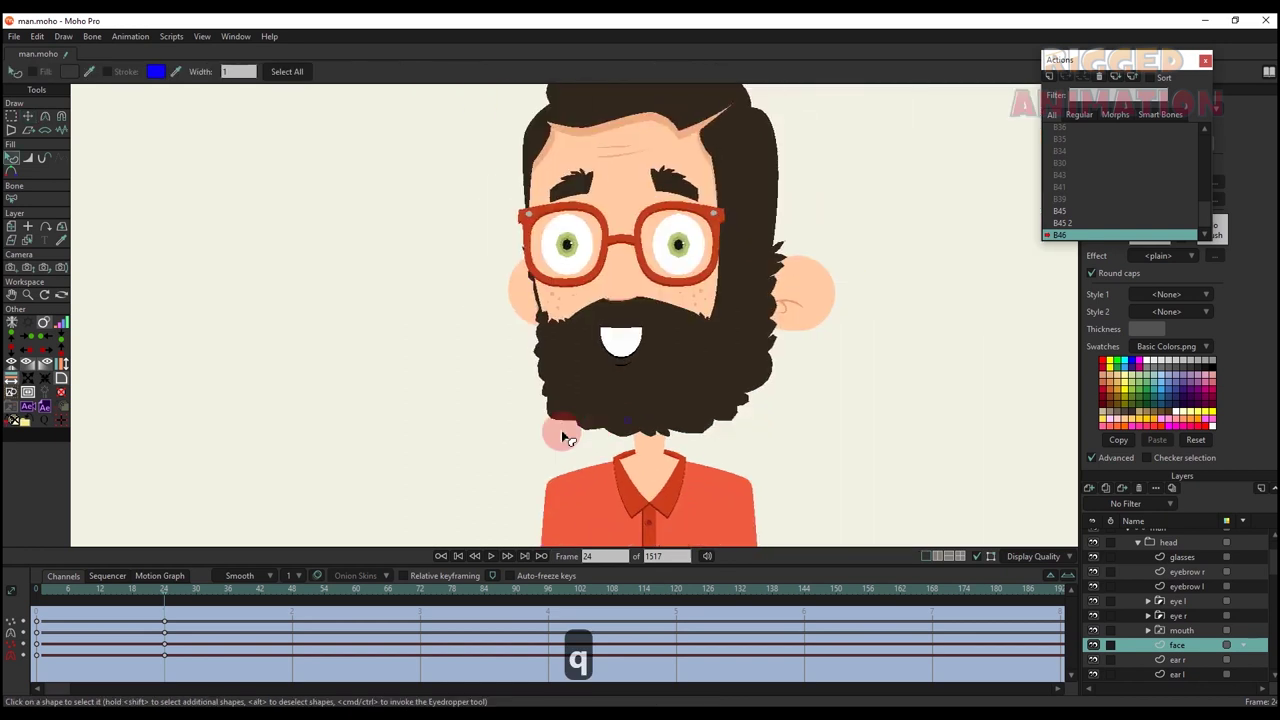
- Fine-tune individual points on the left side of the beard outline and scrub the turn back to frame 24
{"action": "scroll", "coordinate": [486, 422], "scroll_direction": "up", "scroll_amount": 3}
{"action": "key", "text": "t"}
{"action": "key", "text": "q"}
{"action": "scroll", "coordinate": [187, 550], "scroll_direction": "down", "scroll_amount": 4}
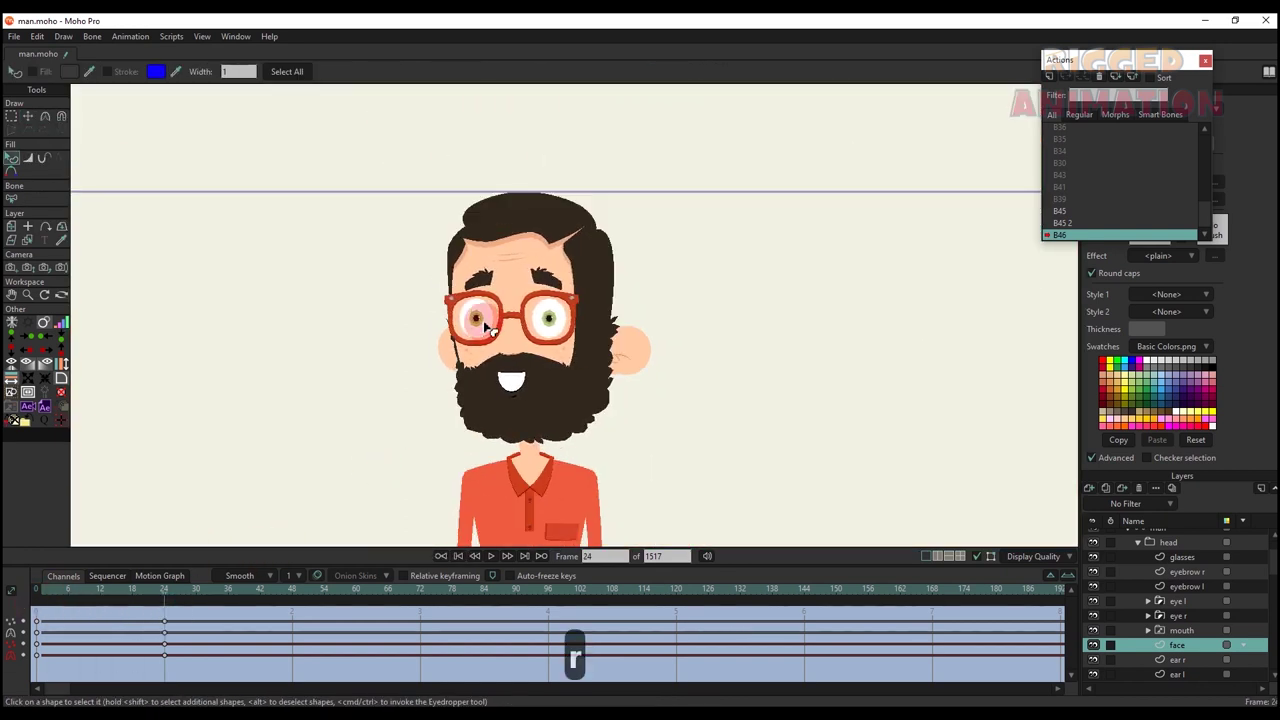
{"action": "scroll", "coordinate": [470, 328], "scroll_direction": "up", "scroll_amount": 5}
{"action": "key", "text": "t"}
{"action": "left_click_drag", "start_coordinate": [374, 380], "coordinate": [400, 383]}
{"action": "key", "text": "q"}
{"action": "scroll", "coordinate": [400, 383], "scroll_direction": "down", "scroll_amount": 4}
{"action": "mouse_move", "coordinate": [158, 594]}
{"action": "left_mouse_down"}
{"action": "mouse_move", "coordinate": [46, 597]}
{"action": "mouse_move", "coordinate": [95, 613]}
{"action": "mouse_move", "coordinate": [164, 607]}
{"action": "left_mouse_up"}
- Shift the side hair points above the left temple inward at frame 24
{"action": "key", "text": "t"}
{"action": "scroll", "coordinate": [408, 277], "scroll_direction": "up", "scroll_amount": 5}
{"action": "key", "text": "g"}
{"action": "key", "text": "t"}
{"action": "left_click_drag", "start_coordinate": [378, 170], "coordinate": [410, 203]}
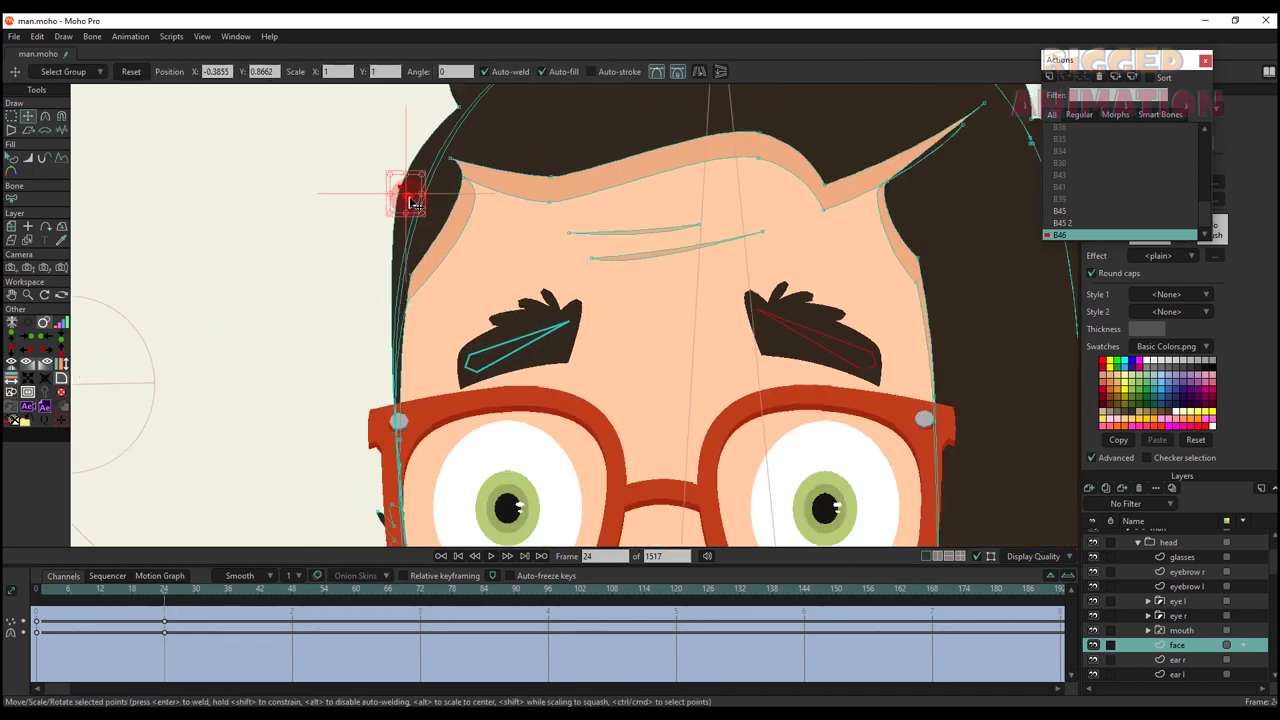
{"action": "scroll", "coordinate": [410, 203], "scroll_direction": "down", "scroll_amount": 4}
{"action": "key", "text": "q"}
- Adjust the notch point where the top hair meets the left side hair, and preview the turn
{"action": "scroll", "coordinate": [420, 160], "scroll_direction": "up", "scroll_amount": 2}
{"action": "key", "text": "t"}
{"action": "left_click", "coordinate": [440, 217]}
{"action": "scroll", "coordinate": [472, 178], "scroll_direction": "down", "scroll_amount": 2}
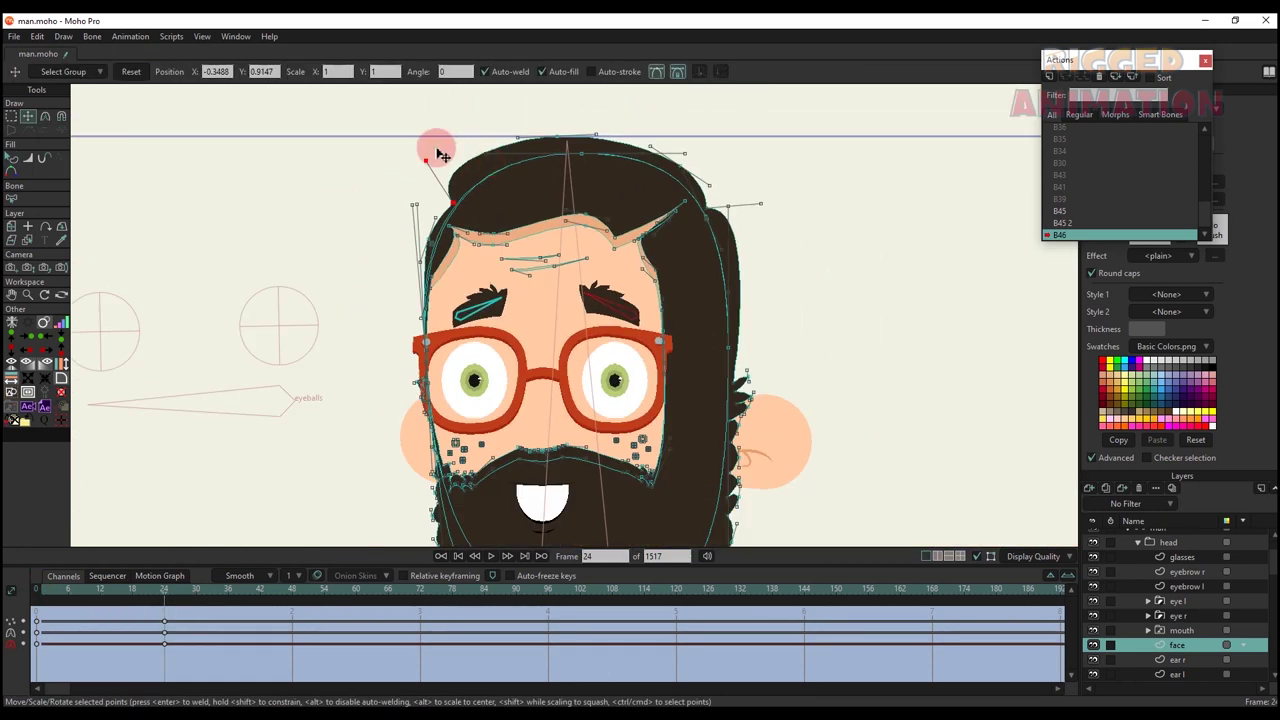
{"action": "key", "text": "q"}
{"action": "key", "text": "t"}
{"action": "scroll", "coordinate": [391, 166], "scroll_direction": "up", "scroll_amount": 3}
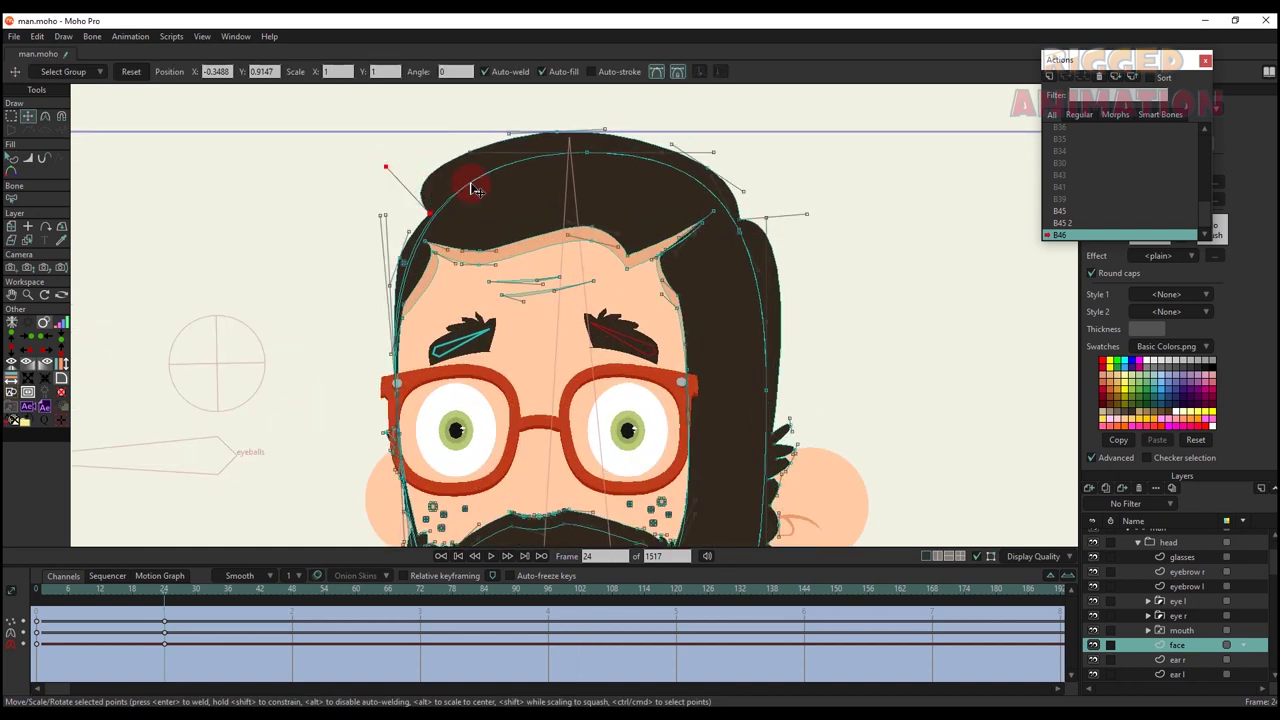
{"action": "key", "text": "q"}
{"action": "scroll", "coordinate": [471, 186], "scroll_direction": "down", "scroll_amount": 4}
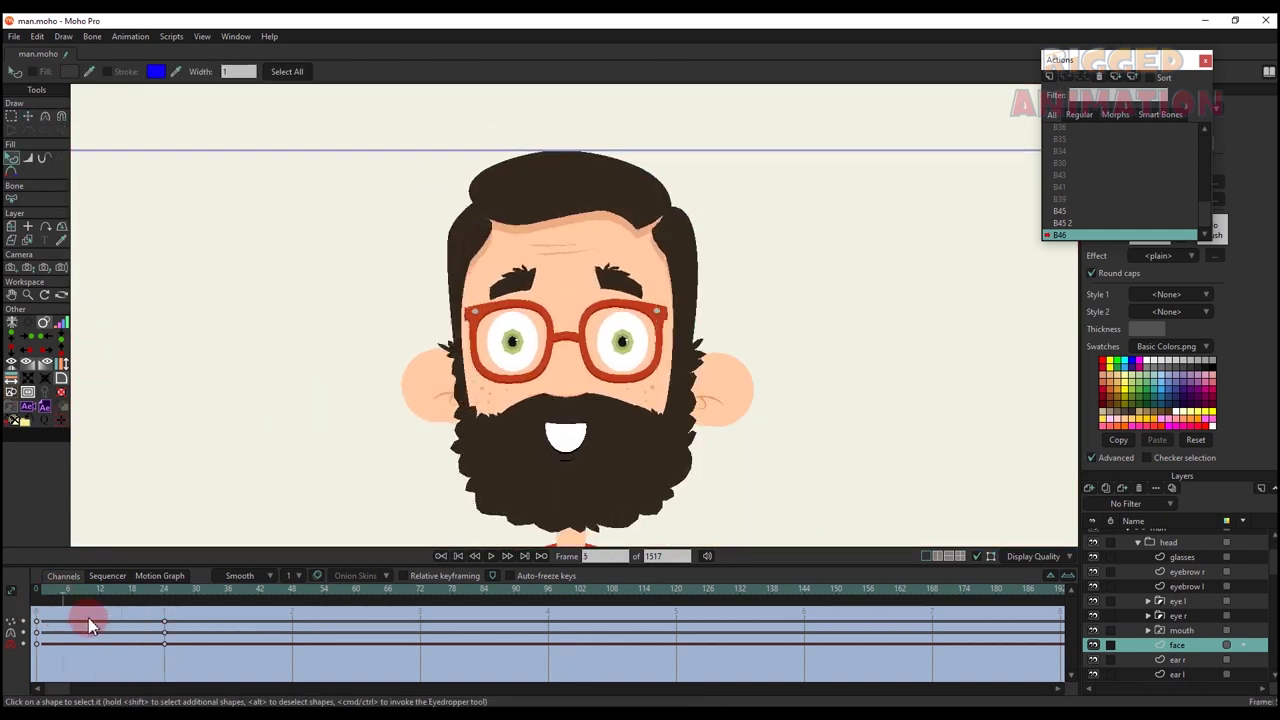
- Fine-tune the beard's lower left corner point at frame 24
{"action": "left_click", "coordinate": [164, 640]}
{"action": "key", "text": "t"}
{"action": "scroll", "coordinate": [557, 458], "scroll_direction": "up", "scroll_amount": 4}
{"action": "key", "text": "q"}
{"action": "scroll", "coordinate": [563, 428], "scroll_direction": "down", "scroll_amount": 4}
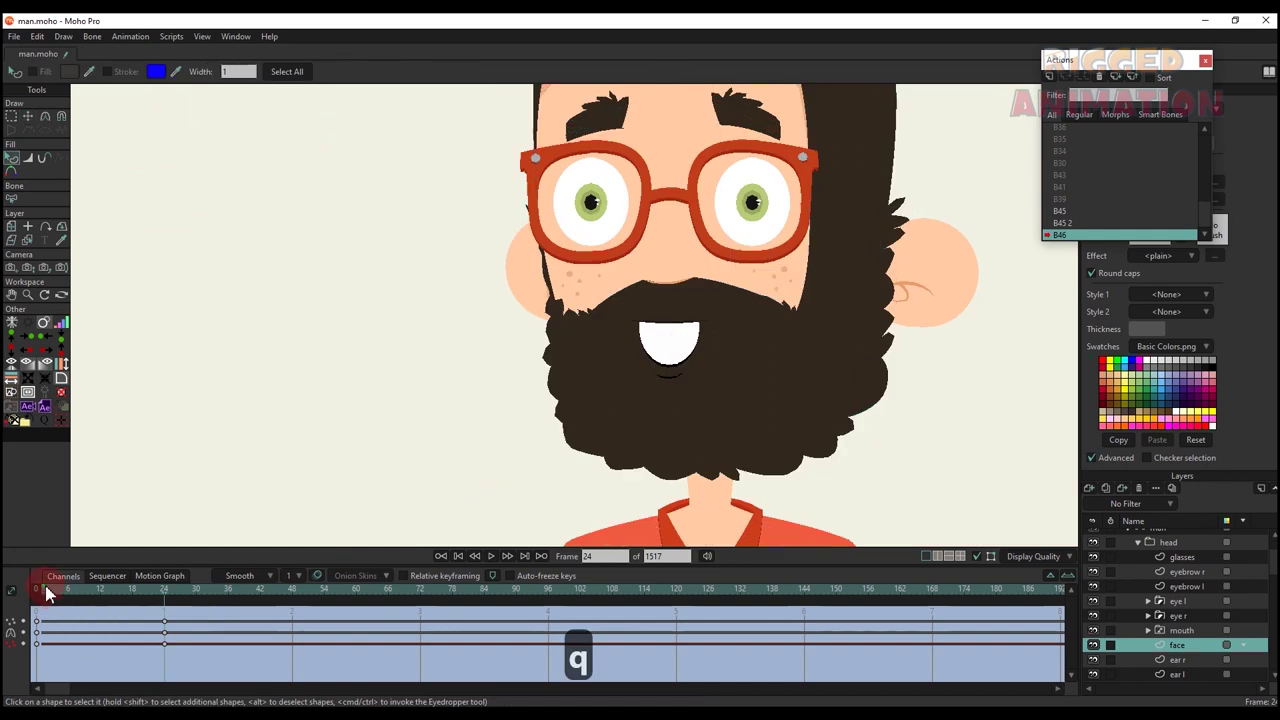
- Move the hair and beard points along the head's right edge outward, and scrub back to frame 24
{"action": "key", "text": "g"}
{"action": "scroll", "coordinate": [703, 448], "scroll_direction": "down", "scroll_amount": 2}
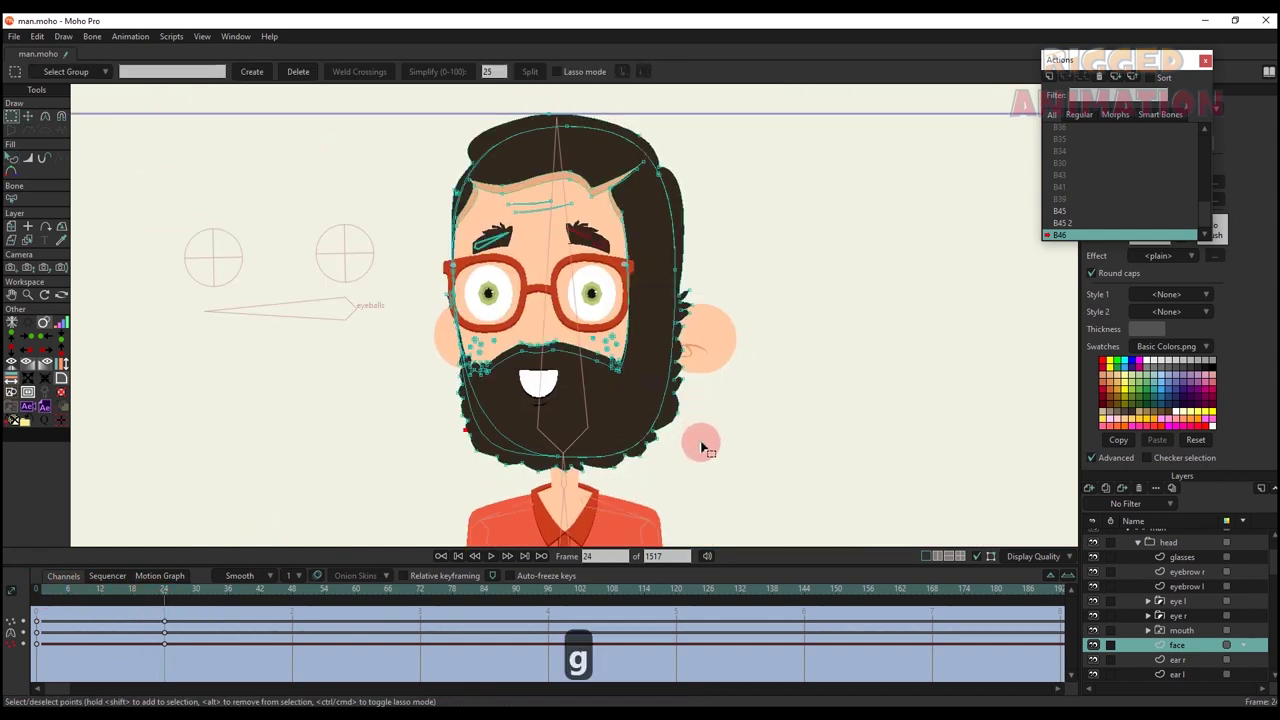
{"action": "key", "text": "t"}
{"action": "left_click_drag", "start_coordinate": [661, 226], "coordinate": [679, 212]}
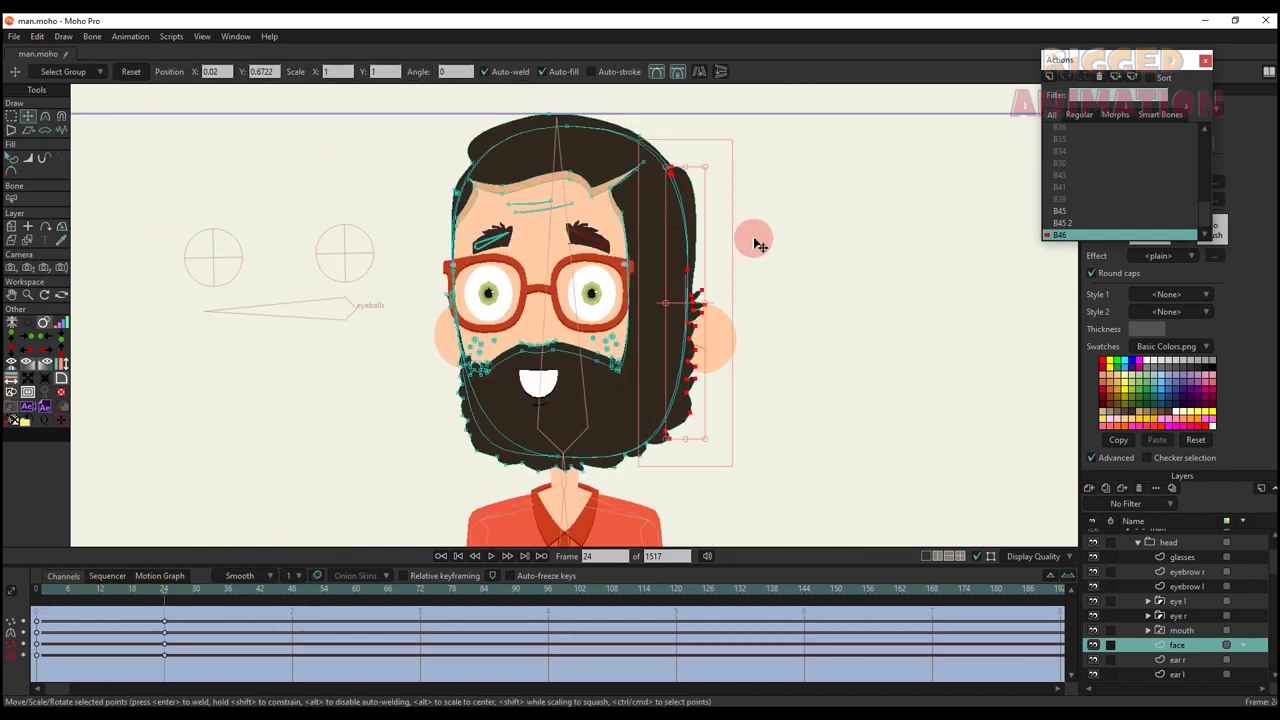
{"action": "left_click_drag", "start_coordinate": [754, 241], "coordinate": [722, 249]}
{"action": "key", "text": "t"}
{"action": "key", "text": "q"}
{"action": "left_click_drag", "start_coordinate": [44, 594], "coordinate": [166, 604]}
- Move the upper right outline point of the top hair outward at frame 24 and preview the turn
{"action": "scroll", "coordinate": [616, 150], "scroll_direction": "up", "scroll_amount": 3}
{"action": "key", "text": "t"}
{"action": "key", "text": "g"}
{"action": "left_click", "coordinate": [604, 140]}
{"action": "key", "text": "t"}
{"action": "left_click_drag", "start_coordinate": [604, 141], "coordinate": [634, 138]}
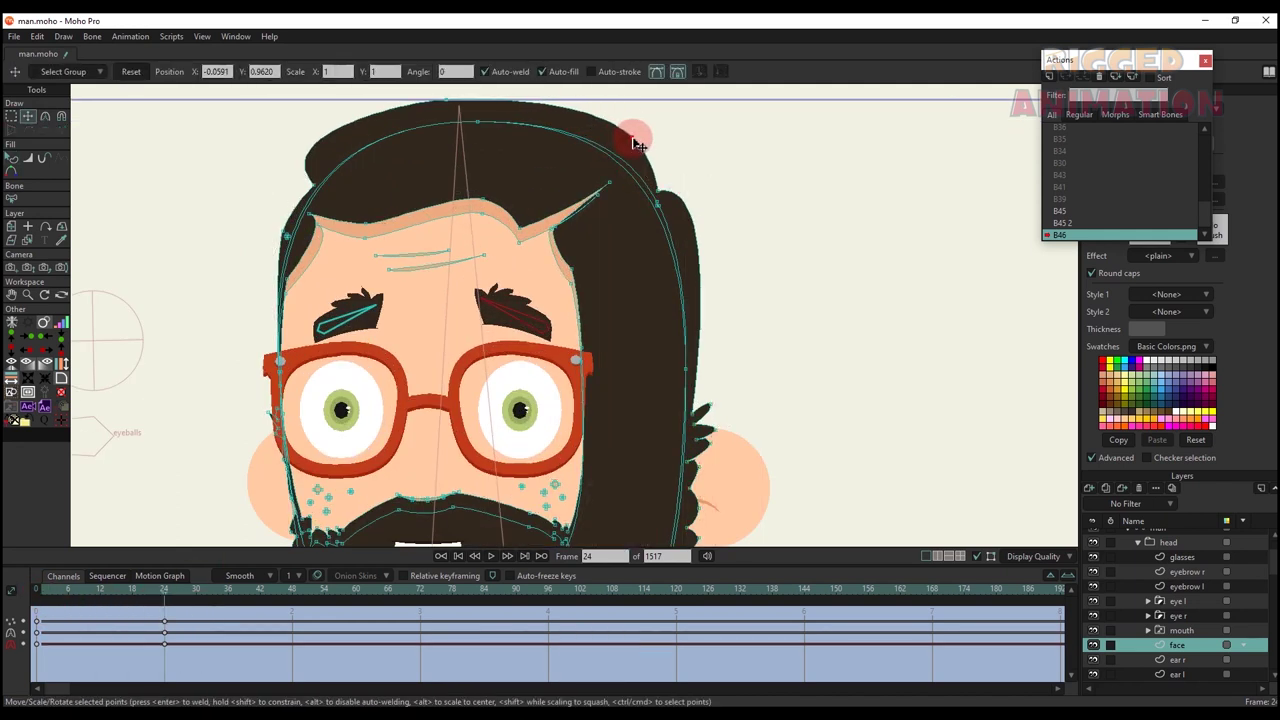
{"action": "scroll", "coordinate": [590, 183], "scroll_direction": "down", "scroll_amount": 3}
{"action": "key", "text": "q"}
{"action": "left_click_drag", "start_coordinate": [46, 601], "coordinate": [165, 632]}
- Move the face-edge points beside the right lens outward to widen the visible cheek at frame 24
{"action": "key", "text": "q"}
{"action": "left_click_drag", "start_coordinate": [606, 293], "coordinate": [549, 292]}
{"action": "scroll", "coordinate": [549, 292], "scroll_direction": "up", "scroll_amount": 3}
{"action": "key", "text": "t"}
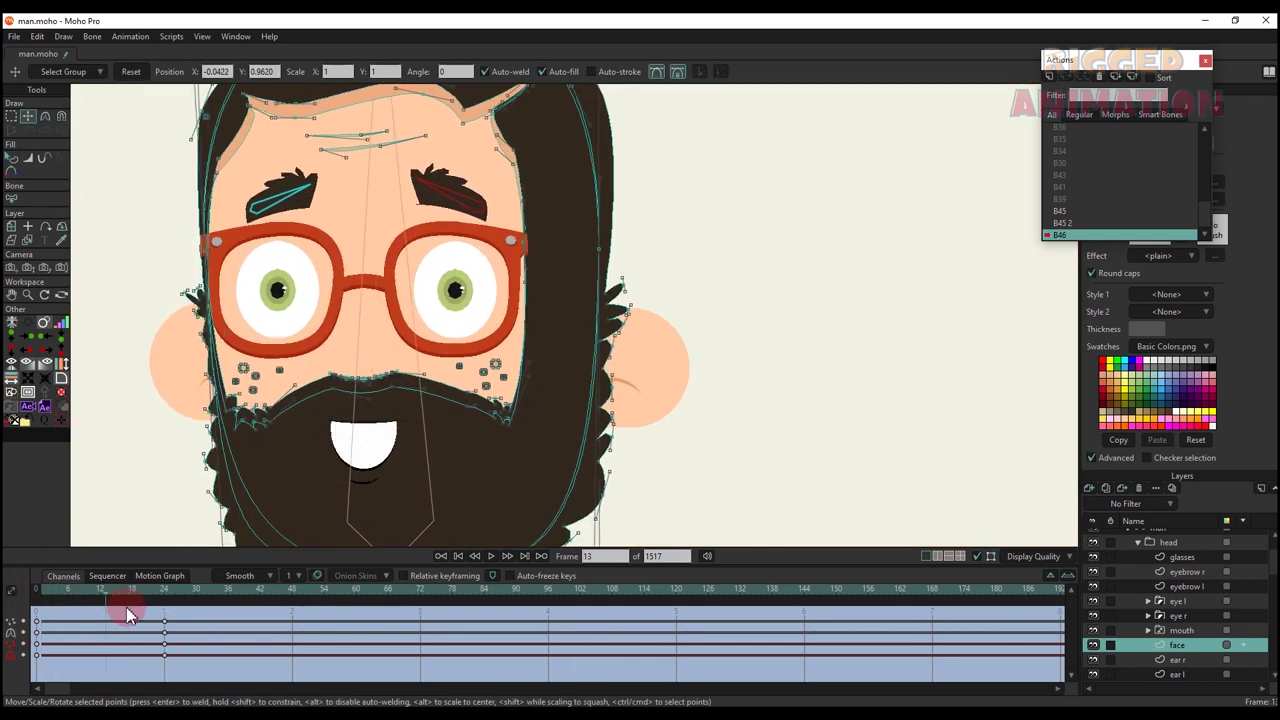
{"action": "key", "text": "g"}
{"action": "left_click", "coordinate": [500, 241]}
{"action": "key", "text": "t"}
{"action": "left_click_drag", "start_coordinate": [508, 246], "coordinate": [559, 246]}
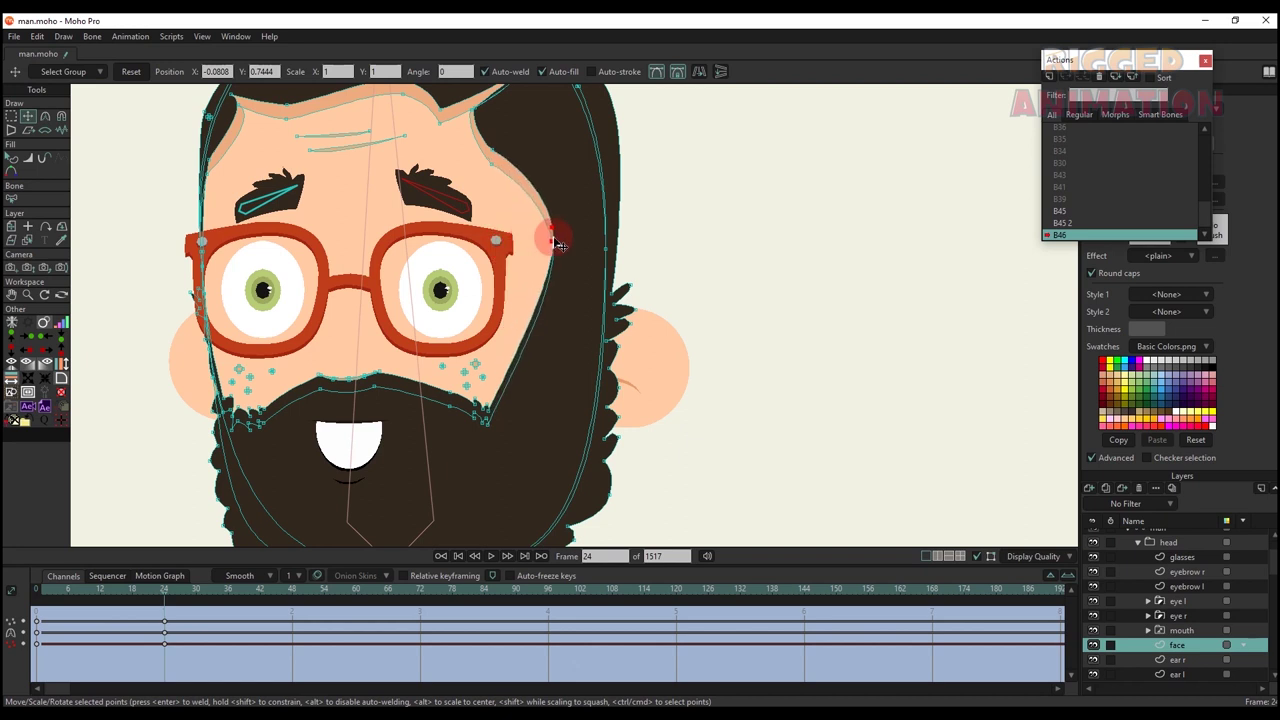
- Select the right cheek's freckle and beard-edge points and move them right to meet the widened face edge
{"action": "key", "text": "g"}
{"action": "left_click_drag", "start_coordinate": [508, 452], "coordinate": [432, 352]}
{"action": "key", "text": "t"}
{"action": "left_click_drag", "start_coordinate": [478, 412], "coordinate": [525, 411]}
{"action": "key", "text": "q"}
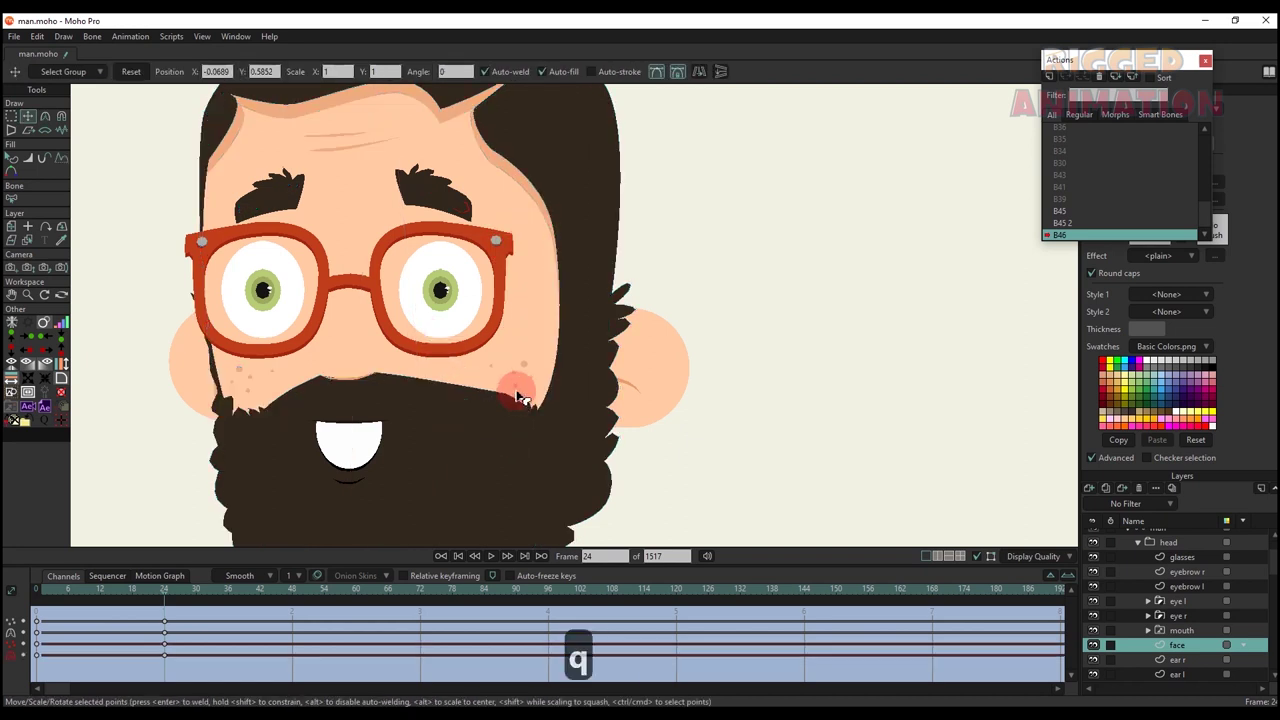
- Refine the right face edge and nudge the selected cheek points slightly further right at frame 24
{"action": "left_click_drag", "start_coordinate": [565, 207], "coordinate": [530, 297]}
{"action": "scroll", "coordinate": [530, 297], "scroll_direction": "down", "scroll_amount": 2}
{"action": "key", "text": "t"}
{"action": "key", "text": "g"}
{"action": "left_click_drag", "start_coordinate": [540, 351], "coordinate": [457, 240]}
{"action": "key", "text": "t"}
{"action": "left_click_drag", "start_coordinate": [495, 302], "coordinate": [508, 300]}
{"action": "key", "text": "q"}
{"action": "scroll", "coordinate": [605, 302], "scroll_direction": "down", "scroll_amount": 4}
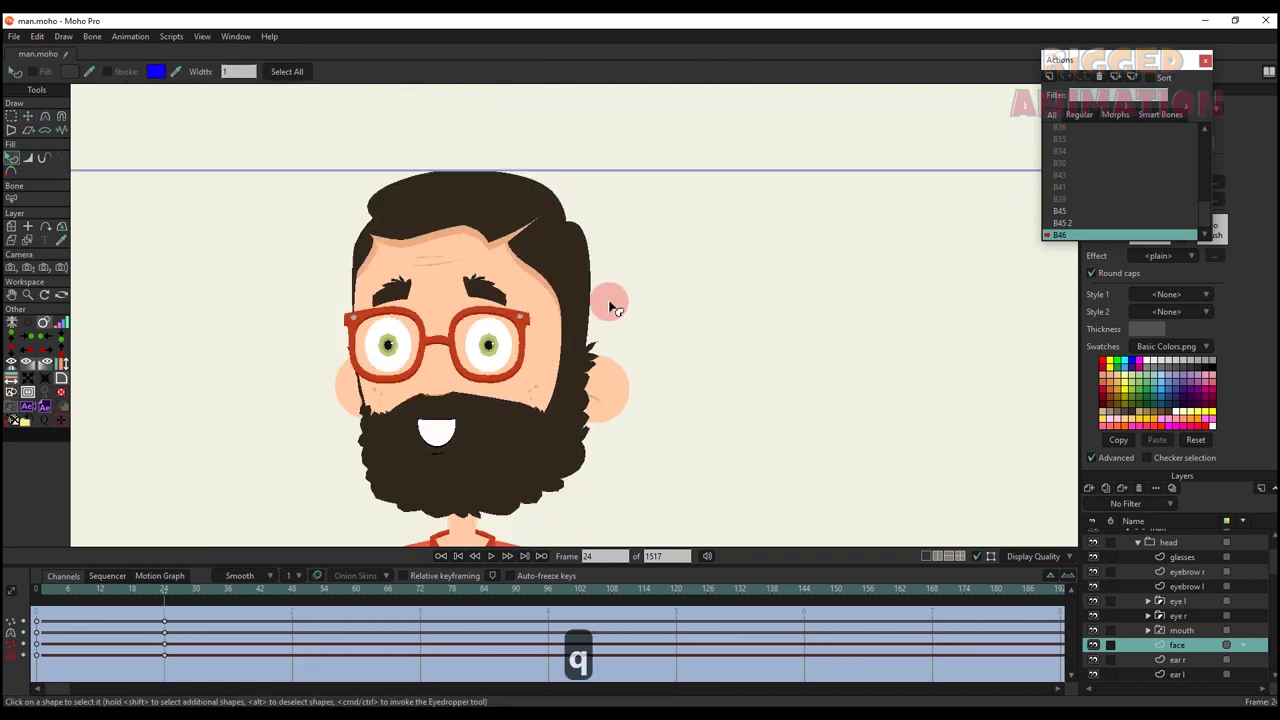
- Adjust the face-edge points beside the right lens and the right cheek at frame 24
{"action": "key", "text": "t"}
{"action": "left_click_drag", "start_coordinate": [608, 303], "coordinate": [498, 262]}
{"action": "scroll", "coordinate": [508, 298], "scroll_direction": "up", "scroll_amount": 2}
{"action": "key", "text": "g"}
{"action": "key", "text": "t"}
{"action": "key", "text": "q"}
{"action": "key", "text": "g"}
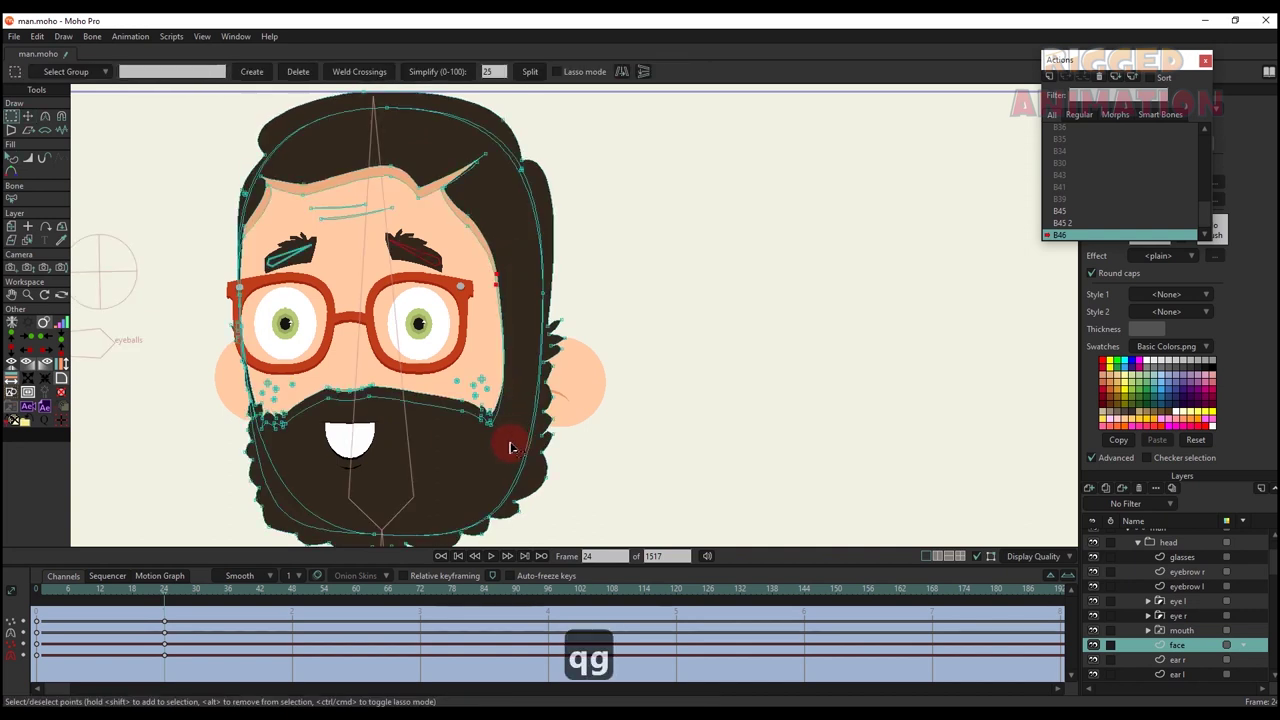
{"action": "left_click_drag", "start_coordinate": [509, 448], "coordinate": [448, 355]}
{"action": "key", "text": "t"}
{"action": "key", "text": "q"}
- Select the forehead wrinkle points and move them slightly left at frame 24
{"action": "scroll", "coordinate": [221, 165], "scroll_direction": "up", "scroll_amount": 3}
{"action": "key", "text": "g"}
{"action": "left_click_drag", "start_coordinate": [367, 245], "coordinate": [535, 298]}
{"action": "key", "text": "t"}
{"action": "left_click_drag", "start_coordinate": [515, 248], "coordinate": [507, 249]}
{"action": "key", "text": "q"}
- Select the face-edge points just above the right lens and refine their position at frame 24
{"action": "scroll", "coordinate": [402, 253], "scroll_direction": "down", "scroll_amount": 6}
{"action": "scroll", "coordinate": [517, 308], "scroll_direction": "up", "scroll_amount": 3}
{"action": "key", "text": "g"}
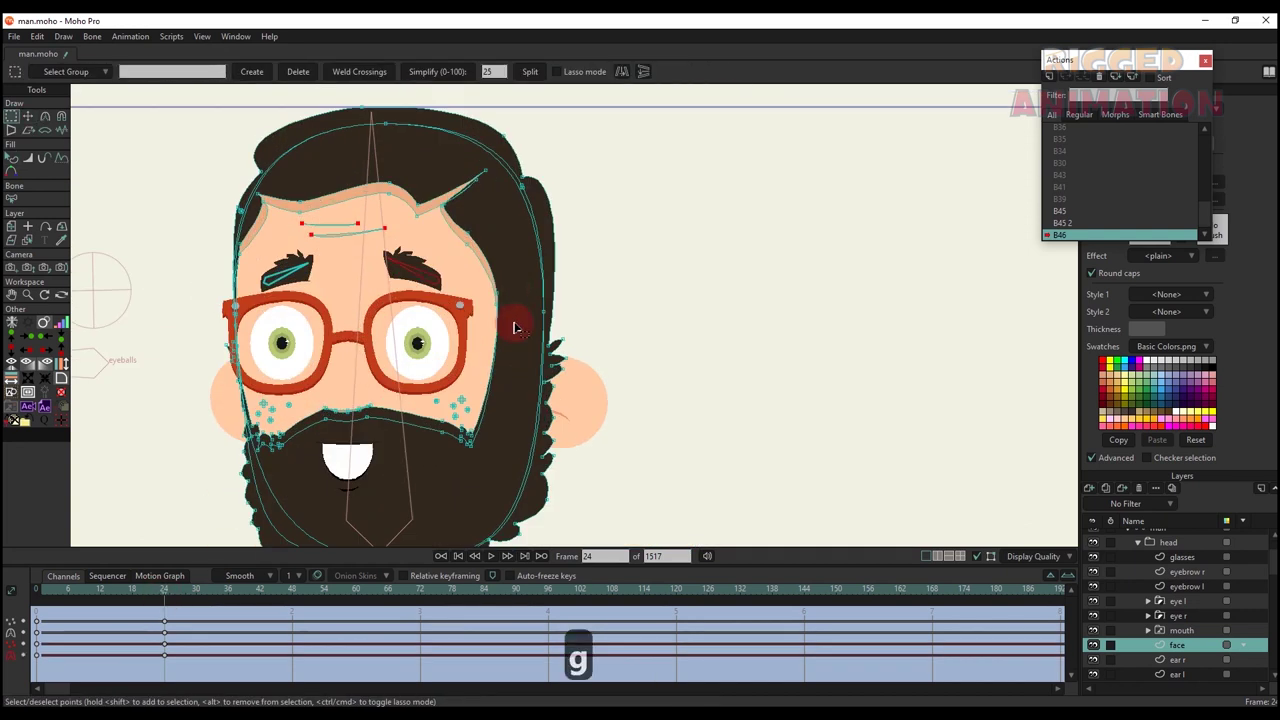
{"action": "left_click_drag", "start_coordinate": [514, 322], "coordinate": [481, 267]}
{"action": "key", "text": "t"}
{"action": "scroll", "coordinate": [497, 279], "scroll_direction": "down", "scroll_amount": 3}
{"action": "key", "text": "q"}
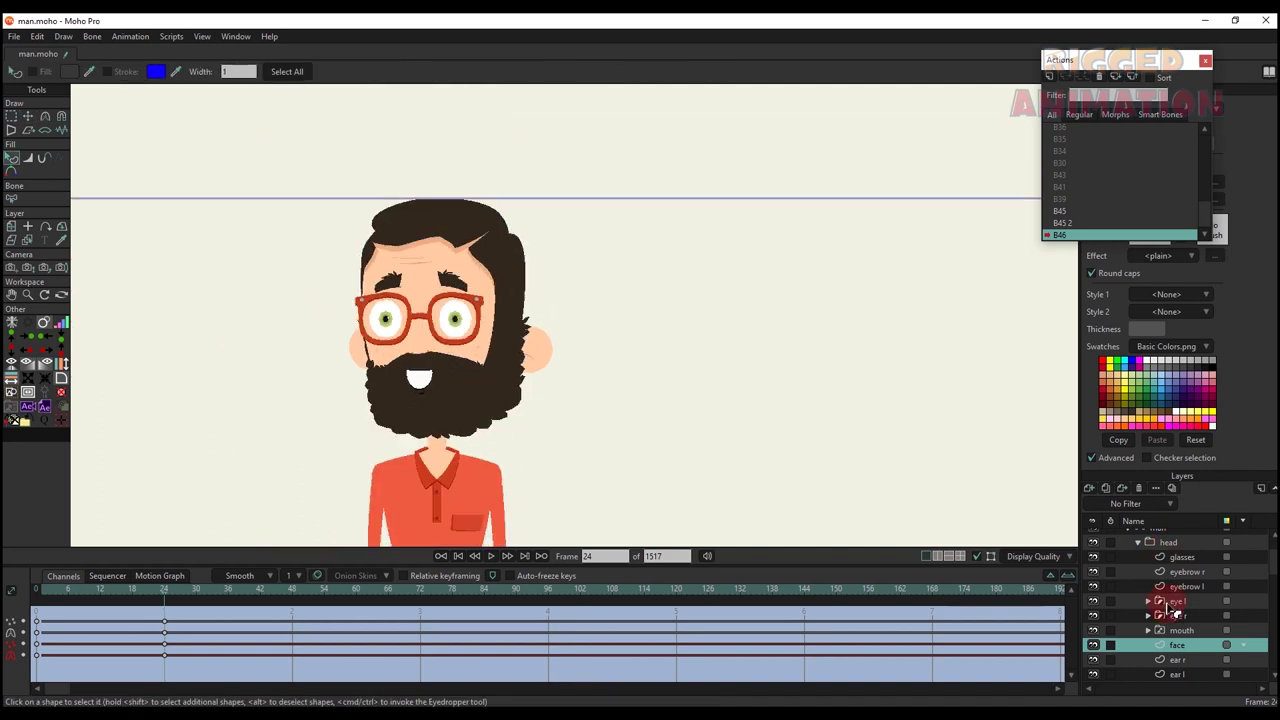
- Configure the head layer's Depth Sort settings so its sublayers can change order over time
{"action": "left_click", "coordinate": [1145, 544]}
{"action": "double_click", "coordinate": [1163, 545]}
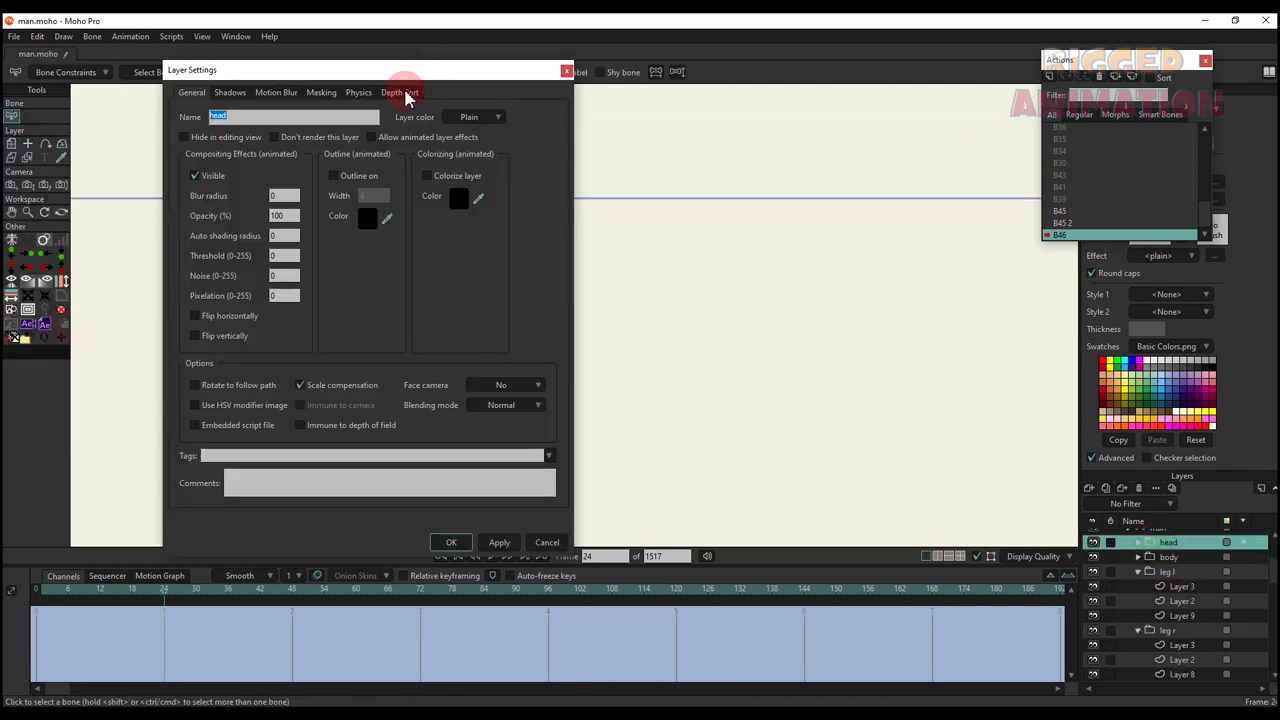
{"action": "left_click", "coordinate": [409, 91]}
{"action": "left_click", "coordinate": [449, 540]}
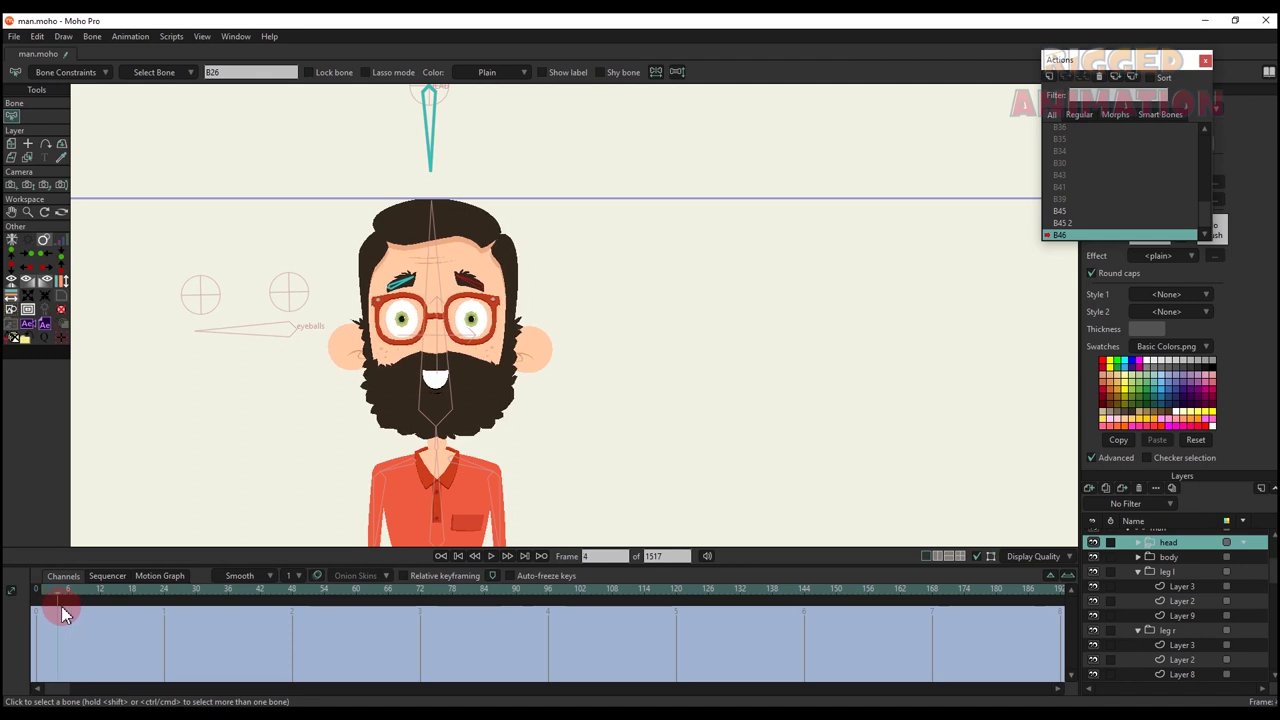
- Move the ear r layer slightly outward at frame 12, to an X position of about 0.0215
{"action": "left_click", "coordinate": [161, 593]}
{"action": "scroll", "coordinate": [535, 343], "scroll_direction": "up", "scroll_amount": 2}
{"action": "key", "text": "m"}
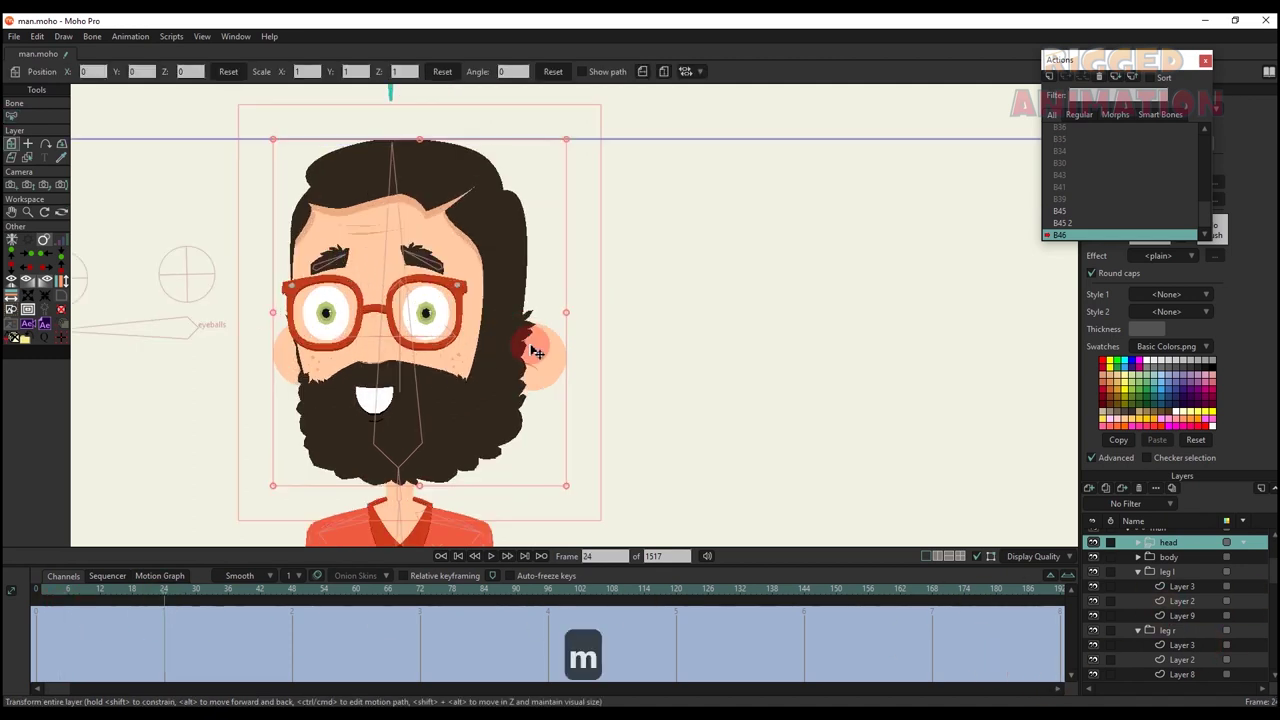
{"action": "right_click", "coordinate": [531, 347], "text": "alt"}
{"action": "left_click_drag", "start_coordinate": [55, 592], "coordinate": [101, 593]}
{"action": "left_click_drag", "start_coordinate": [535, 362], "coordinate": [540, 362]}
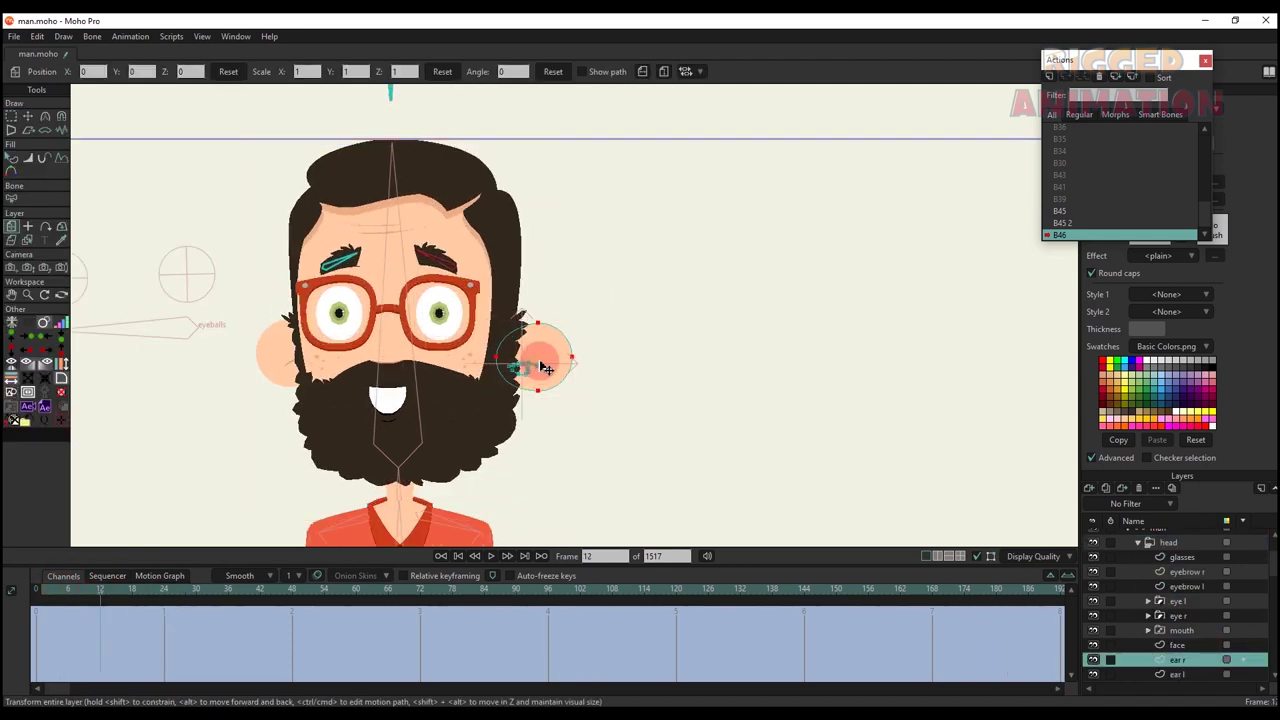
- Place the ear r layer above the face layer at frame 12 and preview the turn up to frame 24
{"action": "left_click", "coordinate": [168, 592]}
{"action": "mouse_move", "coordinate": [98, 591]}
{"action": "left_mouse_down"}
{"action": "mouse_move", "coordinate": [77, 591]}
{"action": "mouse_move", "coordinate": [100, 591]}
{"action": "left_mouse_up"}
{"action": "left_click_drag", "start_coordinate": [1178, 648], "coordinate": [1178, 644]}
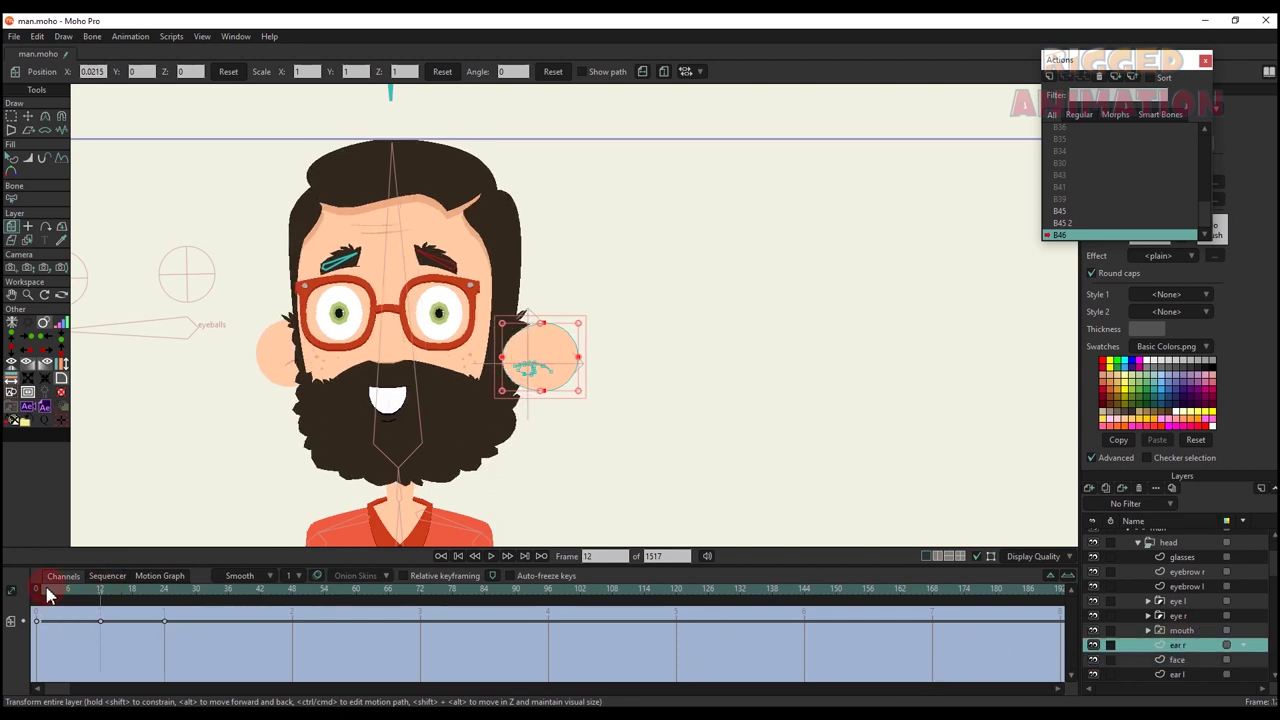
{"action": "left_click_drag", "start_coordinate": [47, 594], "coordinate": [172, 649]}
{"action": "key", "text": "q"}
{"action": "scroll", "coordinate": [648, 414], "scroll_direction": "down", "scroll_amount": 5}
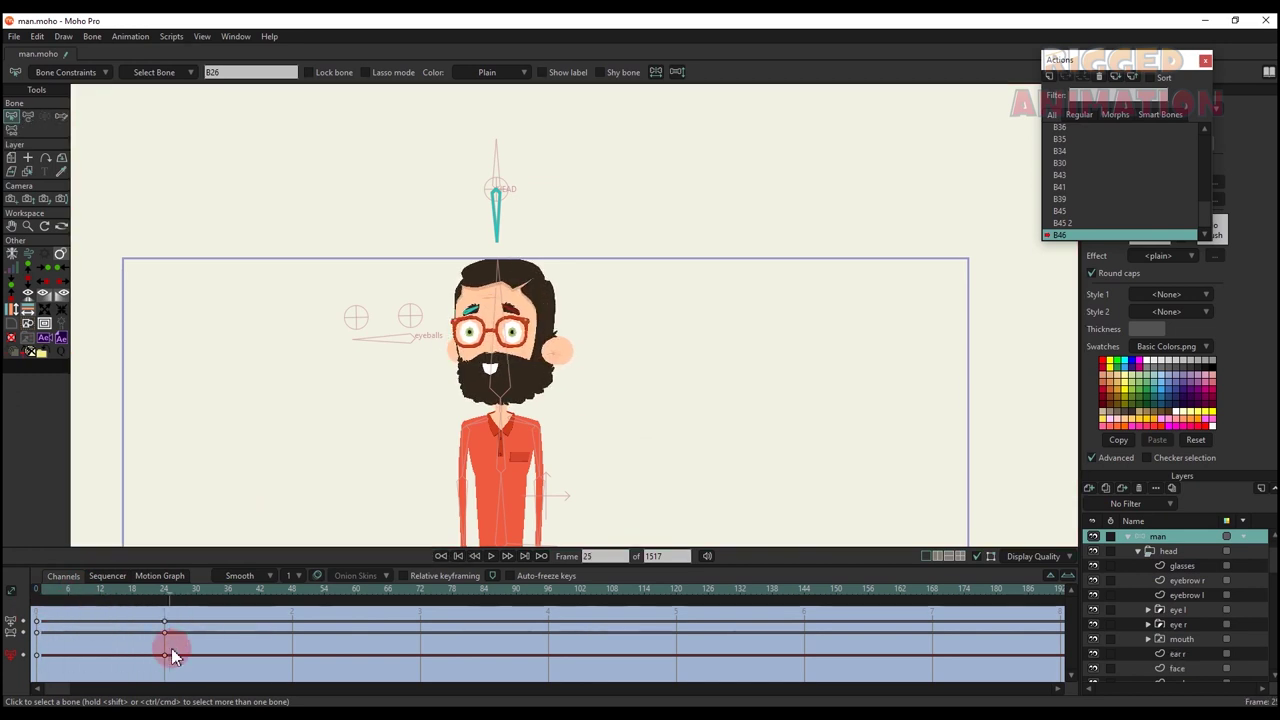
- Return to the Mainline and rotate the head-turn control bone at frame 6 to turn the head left
{"action": "double_click", "coordinate": [1087, 130]}
{"action": "left_click_drag", "start_coordinate": [40, 598], "coordinate": [68, 602]}
{"action": "key", "text": "t"}
{"action": "scroll", "coordinate": [503, 190], "scroll_direction": "up", "scroll_amount": 4}
{"action": "left_click_drag", "start_coordinate": [524, 264], "coordinate": [434, 248]}
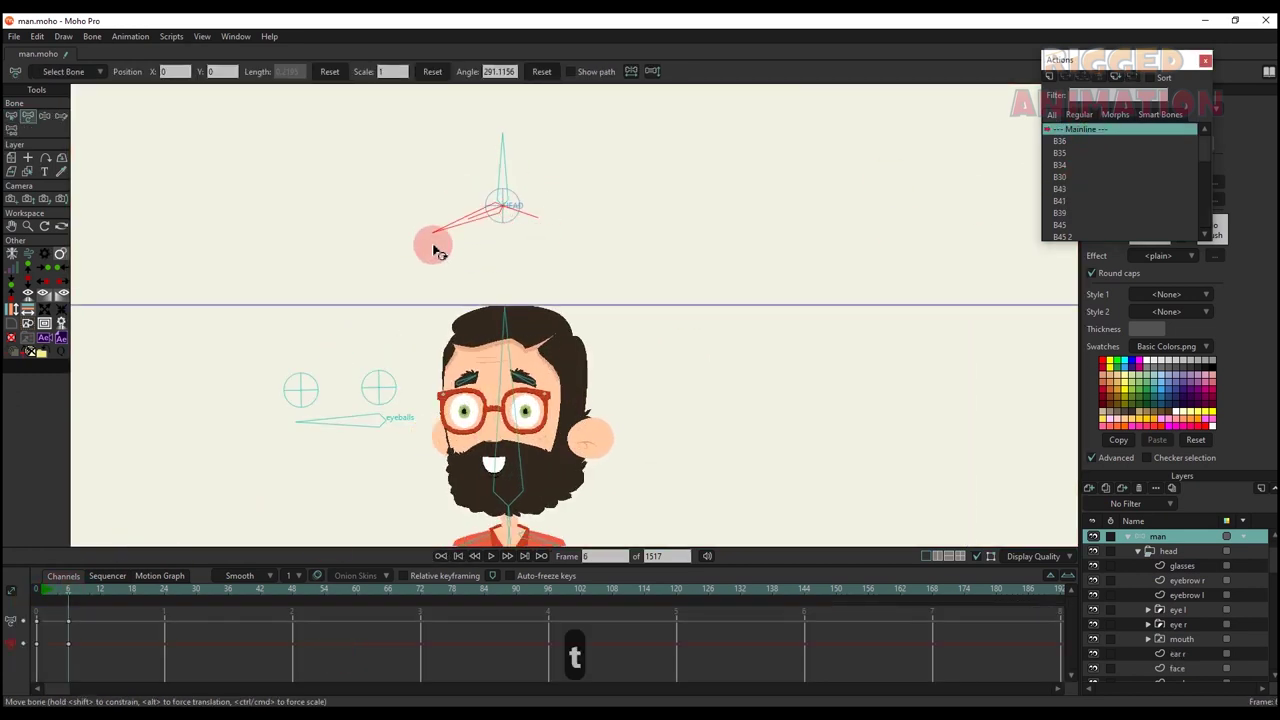
{"action": "scroll", "coordinate": [1065, 238], "scroll_direction": "down", "scroll_amount": 2}
- Reopen action B46 and reposition the upper left hair outline point of the face layer at frame 24
{"action": "left_click", "coordinate": [1065, 238]}
{"action": "double_click", "coordinate": [1064, 236]}
{"action": "left_click_drag", "start_coordinate": [62, 596], "coordinate": [165, 614]}
{"action": "key", "text": "t"}
{"action": "scroll", "coordinate": [474, 328], "scroll_direction": "up", "scroll_amount": 4}
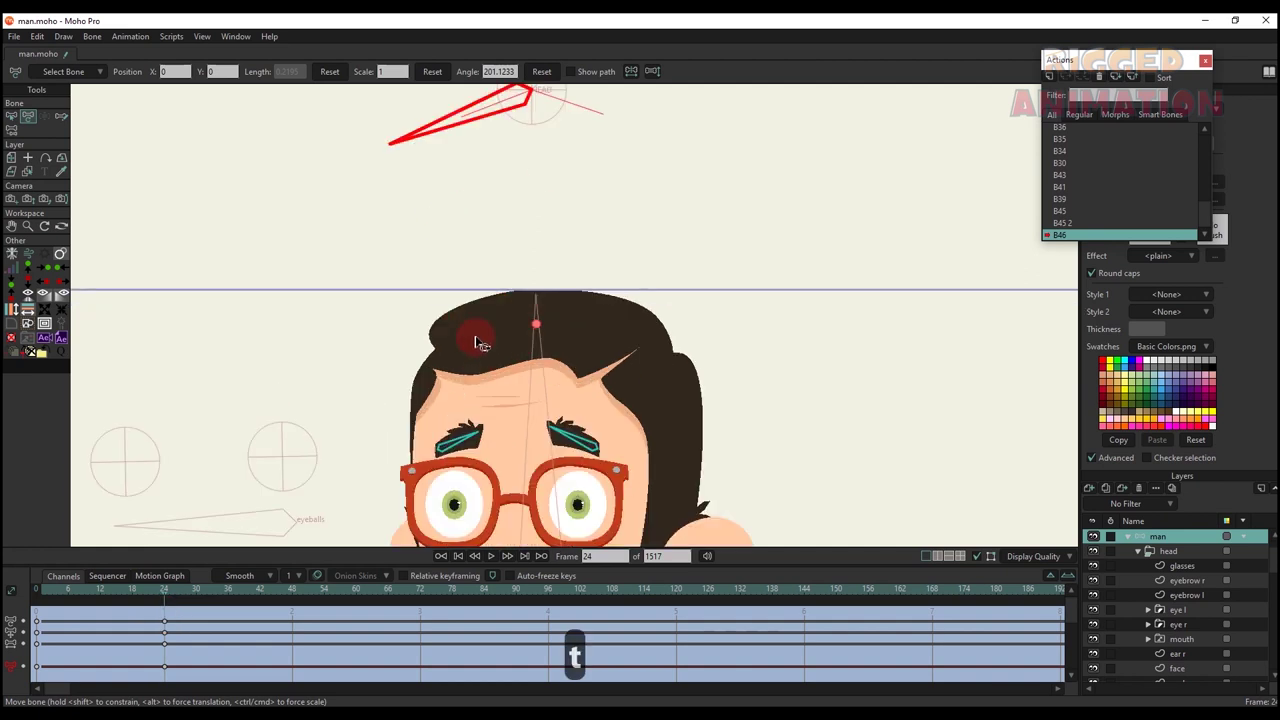
{"action": "right_click", "coordinate": [468, 333], "text": "alt"}
{"action": "scroll", "coordinate": [463, 333], "scroll_direction": "up", "scroll_amount": 4}
{"action": "key", "text": "t"}
{"action": "scroll", "coordinate": [400, 368], "scroll_direction": "up", "scroll_amount": 2}
{"action": "left_click_drag", "start_coordinate": [404, 358], "coordinate": [395, 342]}
{"action": "scroll", "coordinate": [394, 343], "scroll_direction": "down", "scroll_amount": 7}
{"action": "key", "text": "q"}
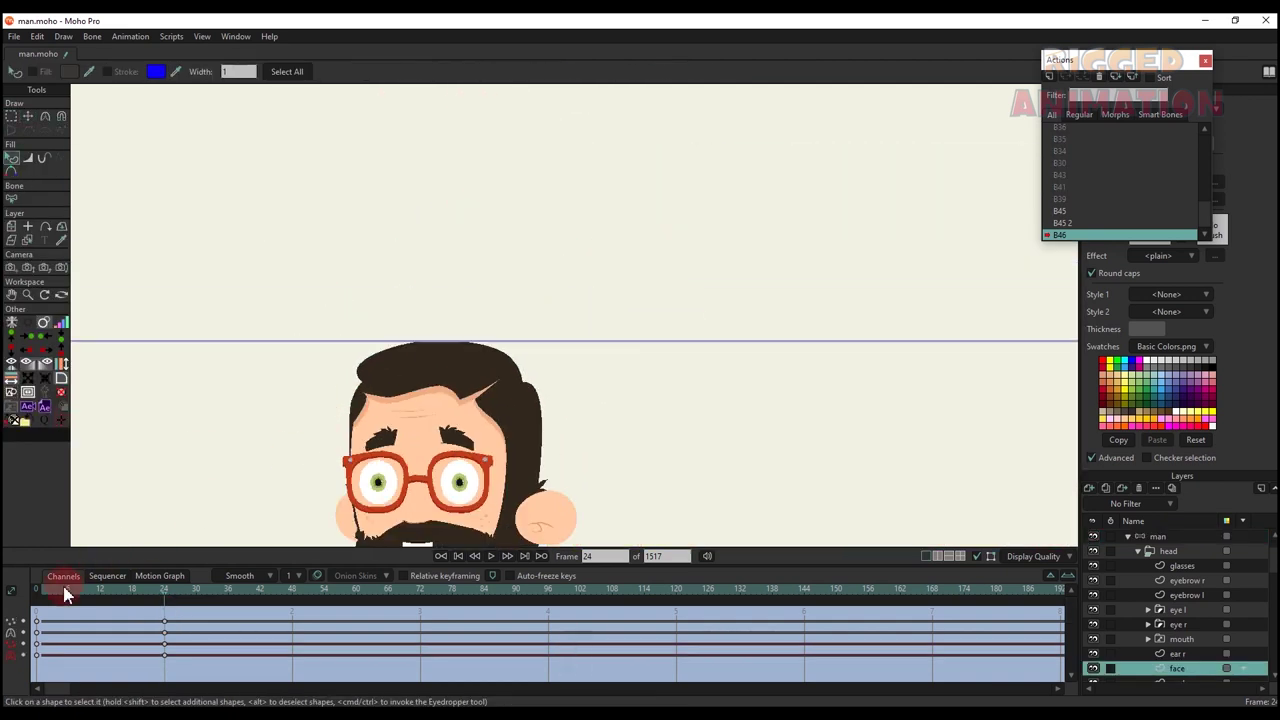
- Preview the left turn in the action and check the man's turned pose on the Mainline
{"action": "left_click_drag", "start_coordinate": [66, 594], "coordinate": [165, 610]}
{"action": "scroll", "coordinate": [1087, 180], "scroll_direction": "up", "scroll_amount": 10}
{"action": "double_click", "coordinate": [1087, 130]}
{"action": "scroll", "coordinate": [680, 212], "scroll_direction": "down", "scroll_amount": 4}
{"action": "scroll", "coordinate": [1143, 668], "scroll_direction": "up", "scroll_amount": 1}
{"action": "left_click", "coordinate": [1158, 550]}
{"action": "scroll", "coordinate": [1064, 225], "scroll_direction": "down", "scroll_amount": 10}
- In action B46, narrow the eye l layer to an X scale of 0.9040 at frame 24 and preview the turn
{"action": "double_click", "coordinate": [1062, 236]}
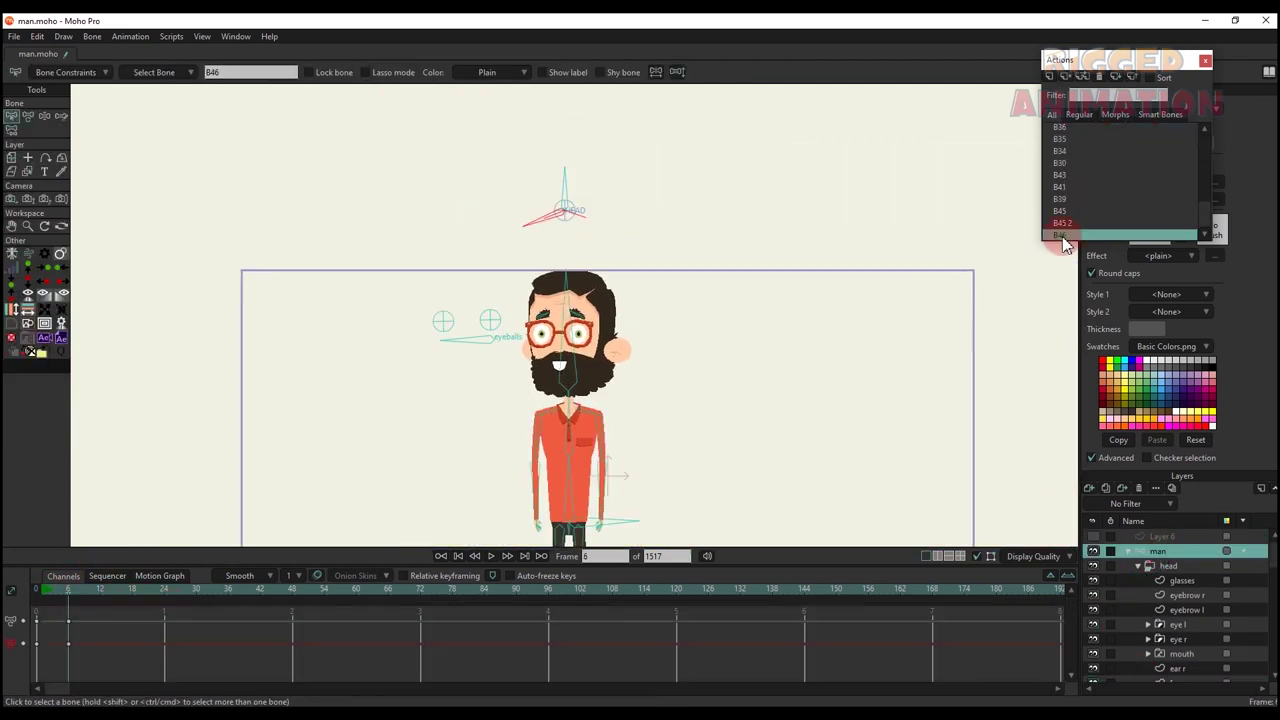
{"action": "left_click_drag", "start_coordinate": [66, 598], "coordinate": [138, 616]}
{"action": "left_click", "coordinate": [1175, 551]}
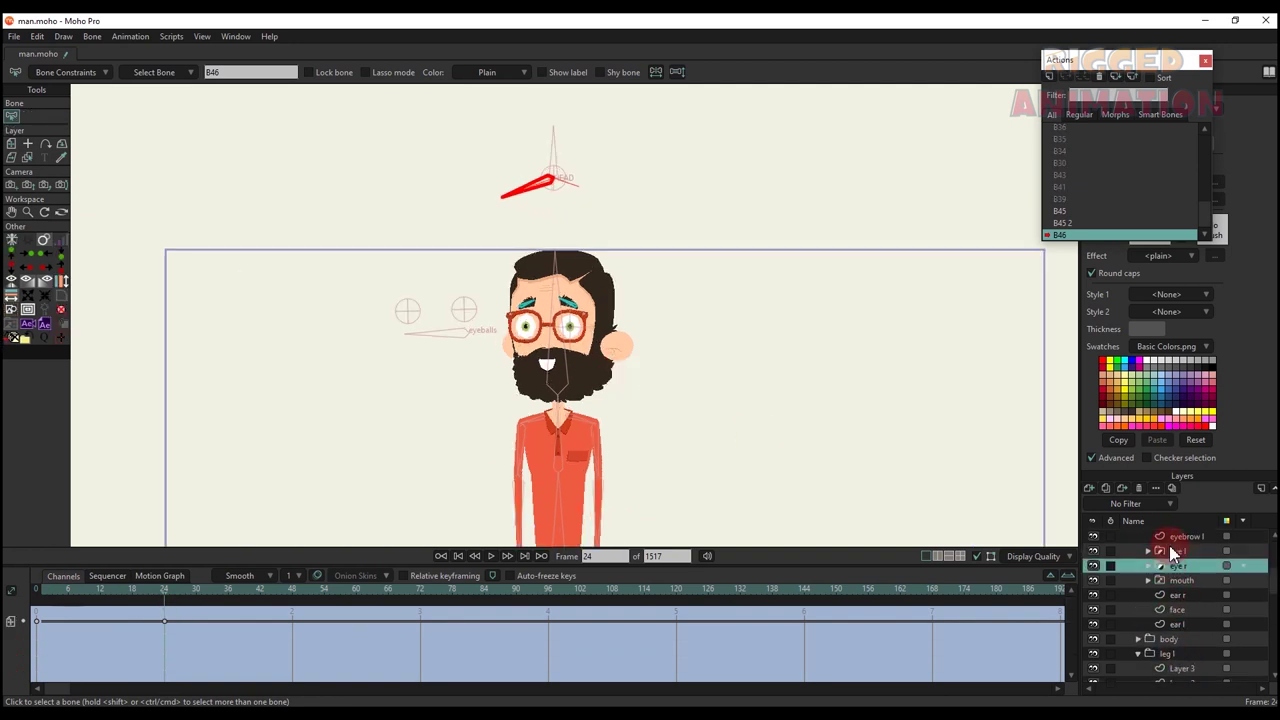
{"action": "key", "text": "m"}
{"action": "scroll", "coordinate": [471, 362], "scroll_direction": "up", "scroll_amount": 6}
{"action": "left_click_drag", "start_coordinate": [465, 358], "coordinate": [472, 359]}
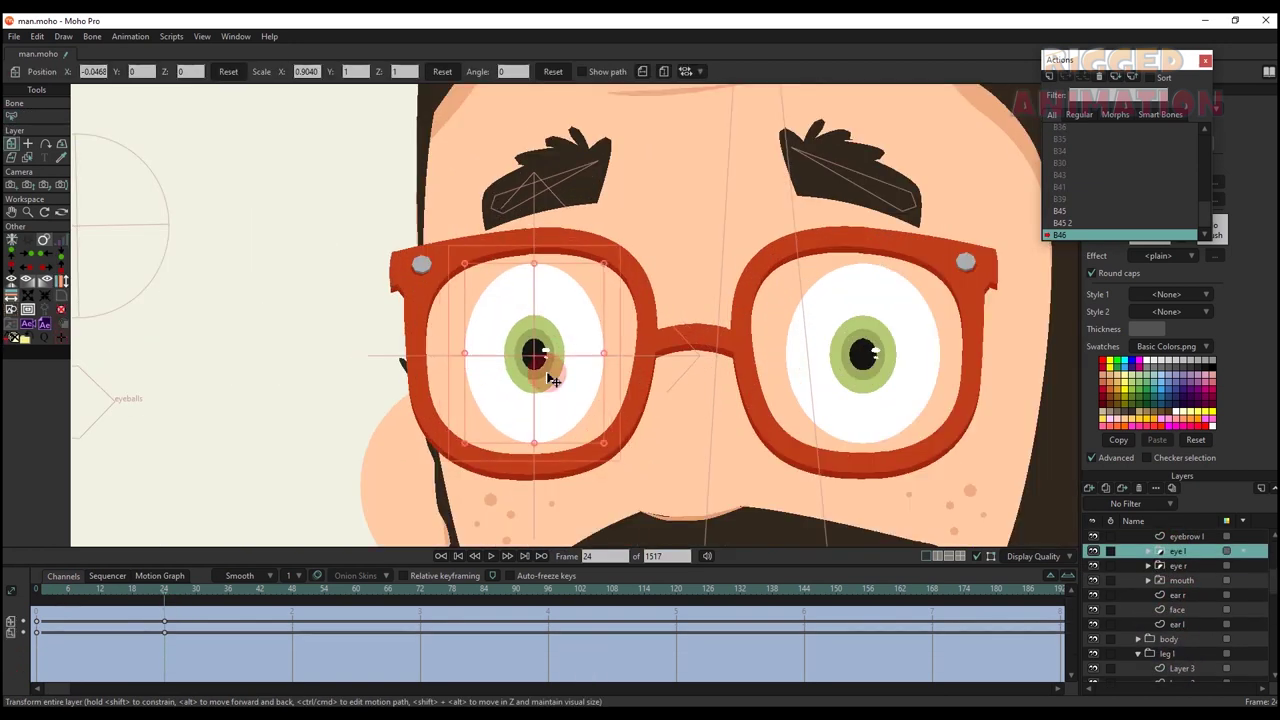
{"action": "scroll", "coordinate": [552, 371], "scroll_direction": "down", "scroll_amount": 6}
{"action": "left_click_drag", "start_coordinate": [45, 602], "coordinate": [163, 617]}
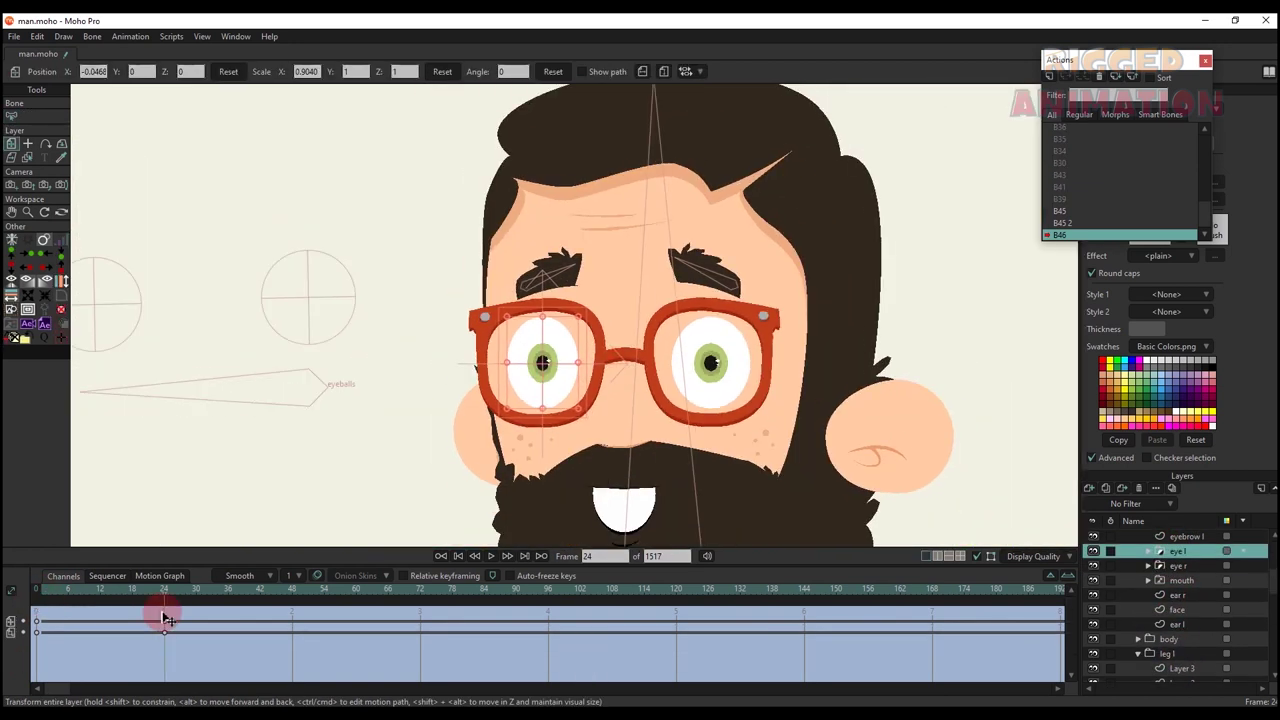
- Narrow the left side of the glasses slightly at frame 24 and preview the turn
{"action": "right_click", "coordinate": [598, 383], "text": "alt"}
{"action": "key", "text": "g"}
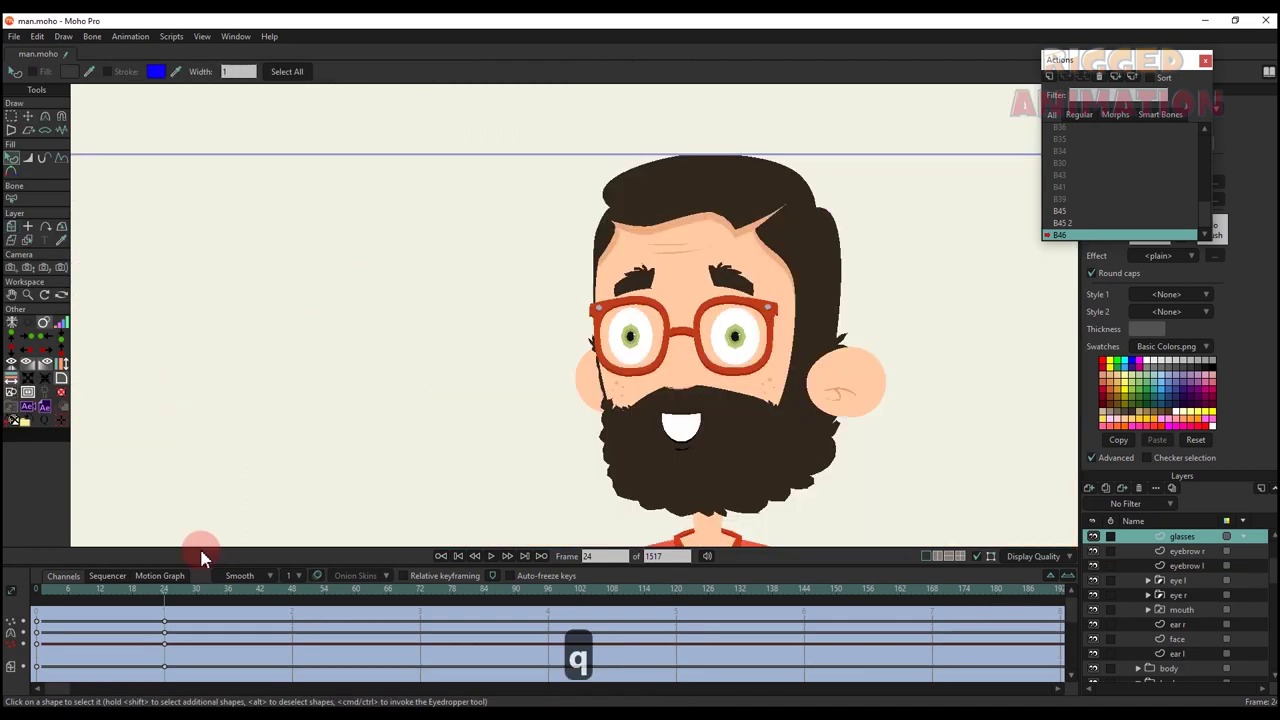
{"action": "left_click", "coordinate": [95, 609]}
{"action": "left_click_drag", "start_coordinate": [97, 607], "coordinate": [222, 673]}
{"action": "left_click", "coordinate": [165, 645]}
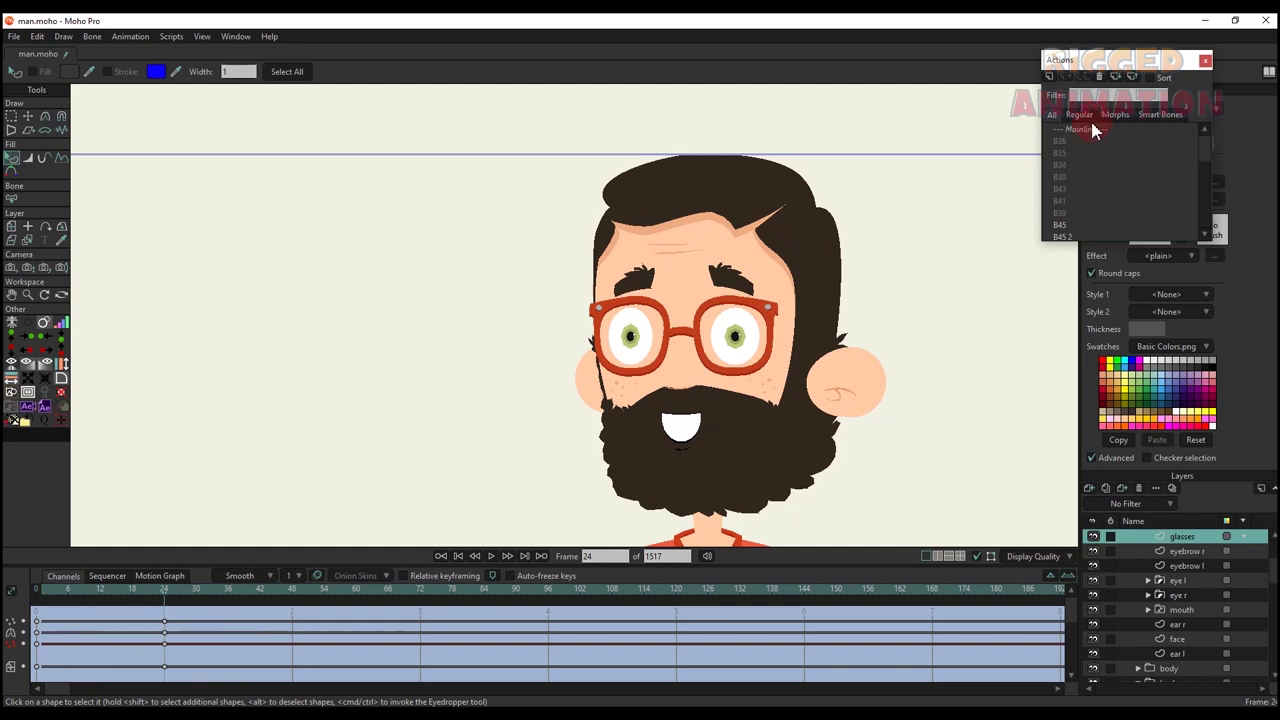
- Create a second smart bone action for bone B46 and rotate the bone to about 341° at frame 24
{"action": "left_click", "coordinate": [1094, 130]}
{"action": "left_click", "coordinate": [1162, 551]}
{"action": "scroll", "coordinate": [702, 386], "scroll_direction": "down", "scroll_amount": 5}
{"action": "key", "text": "t"}
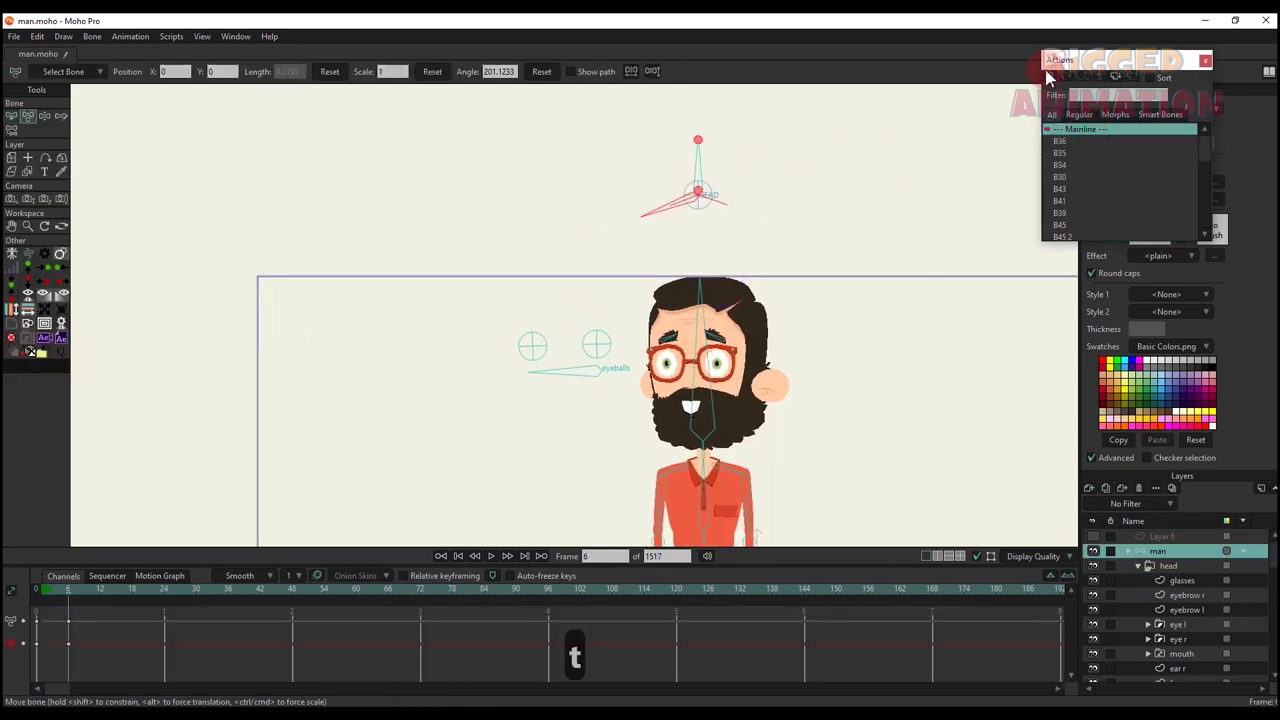
{"action": "left_click", "coordinate": [1049, 77]}
{"action": "left_click", "coordinate": [166, 590]}
{"action": "left_click", "coordinate": [432, 388]}
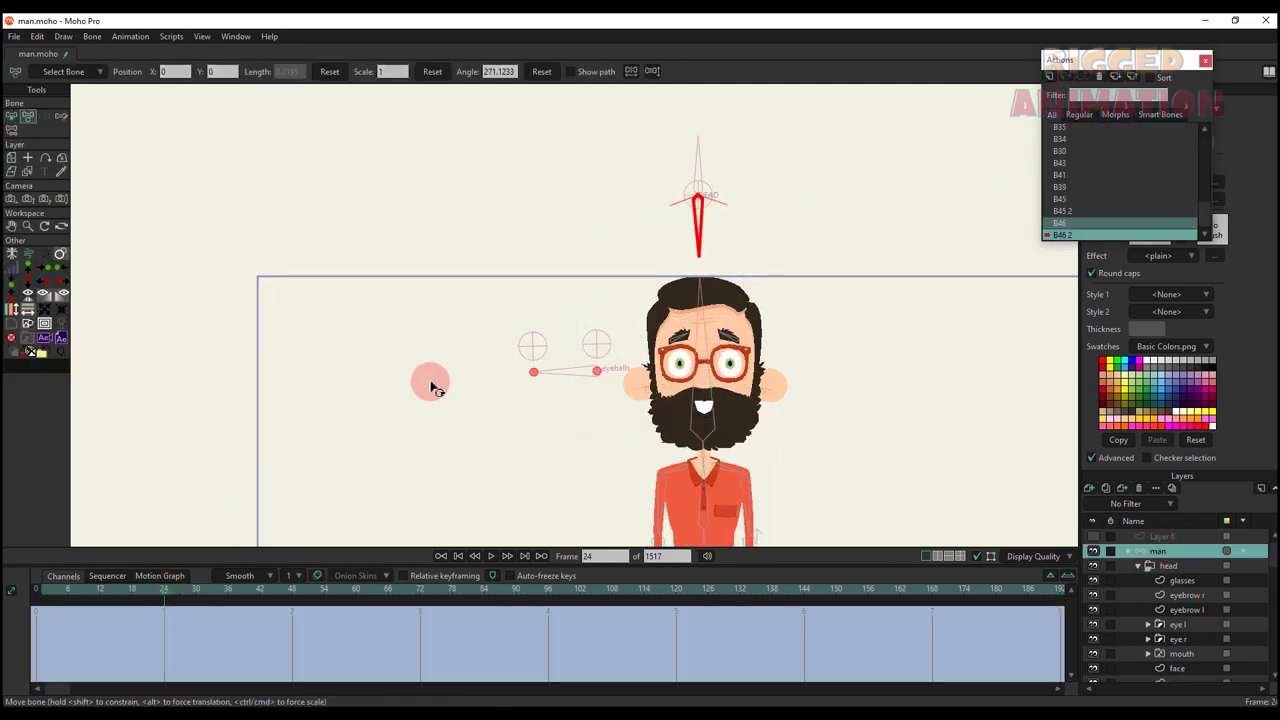
{"action": "left_click_drag", "start_coordinate": [702, 234], "coordinate": [740, 210]}
{"action": "scroll", "coordinate": [554, 426], "scroll_direction": "up", "scroll_amount": 7}
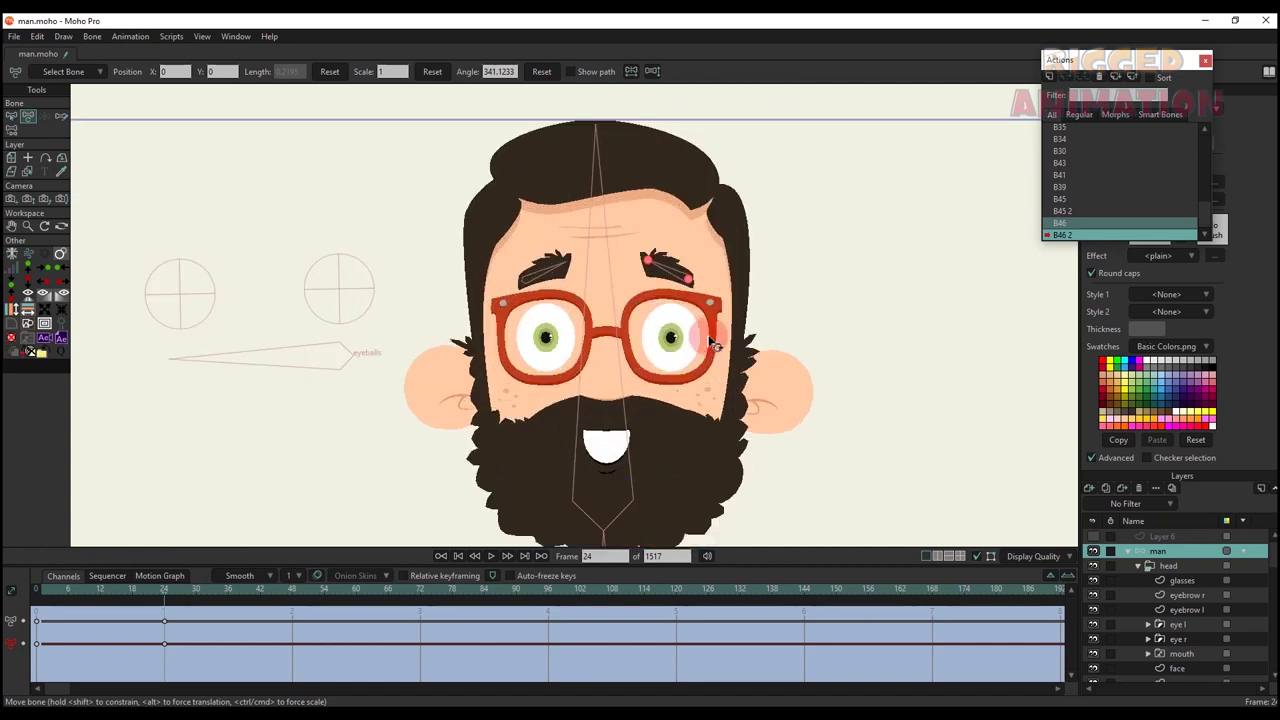
- Select the glasses, both eye layers and the mouth layer and move them right together at frame 24
{"action": "right_click", "coordinate": [711, 348], "text": "alt"}
{"action": "left_click", "coordinate": [1178, 625], "text": "ctrl"}
{"action": "left_click", "coordinate": [1178, 639], "text": "ctrl"}
{"action": "left_click", "coordinate": [1180, 654], "text": "ctrl"}
{"action": "scroll", "coordinate": [660, 377], "scroll_direction": "down", "scroll_amount": 5}
{"action": "key", "text": "m"}
{"action": "scroll", "coordinate": [656, 378], "scroll_direction": "up", "scroll_amount": 5}
{"action": "left_click_drag", "start_coordinate": [619, 452], "coordinate": [655, 454]}
{"action": "scroll", "coordinate": [738, 366], "scroll_direction": "down", "scroll_amount": 2}
- Select the face layer's left hairline, wrinkle, freckle and moustache points and shift the inner face right at frame 24
{"action": "right_click", "coordinate": [534, 331], "text": "alt"}
{"action": "key", "text": "g"}
{"action": "scroll", "coordinate": [534, 331], "scroll_direction": "up", "scroll_amount": 2}
{"action": "left_click", "coordinate": [538, 334]}
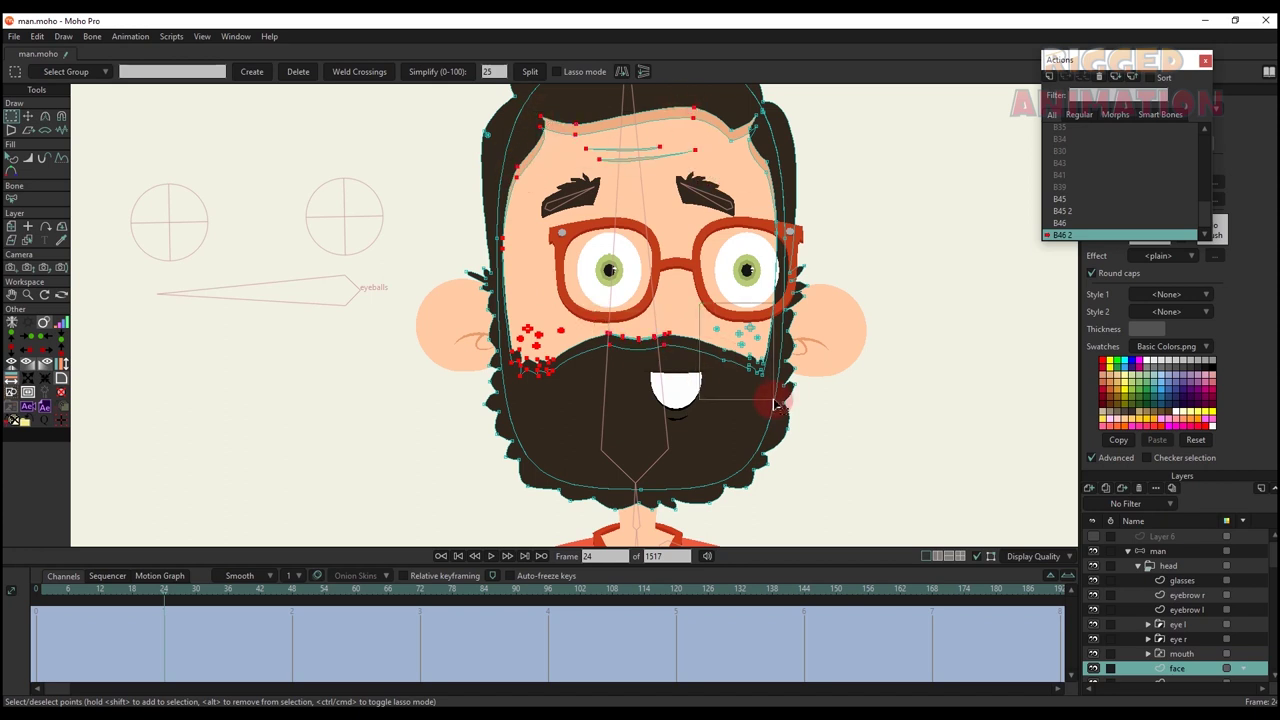
{"action": "key", "text": "t"}
{"action": "scroll", "coordinate": [500, 251], "scroll_direction": "up", "scroll_amount": 2}
{"action": "left_click_drag", "start_coordinate": [498, 250], "coordinate": [599, 251]}
{"action": "scroll", "coordinate": [640, 255], "scroll_direction": "down", "scroll_amount": 3}
{"action": "scroll", "coordinate": [800, 259], "scroll_direction": "up", "scroll_amount": 2}
{"action": "left_click_drag", "start_coordinate": [808, 261], "coordinate": [813, 263]}
- Move the left hairline, freckle and beard-edge points back to an X position of about -0.2812 and preview the turn
{"action": "key", "text": "g"}
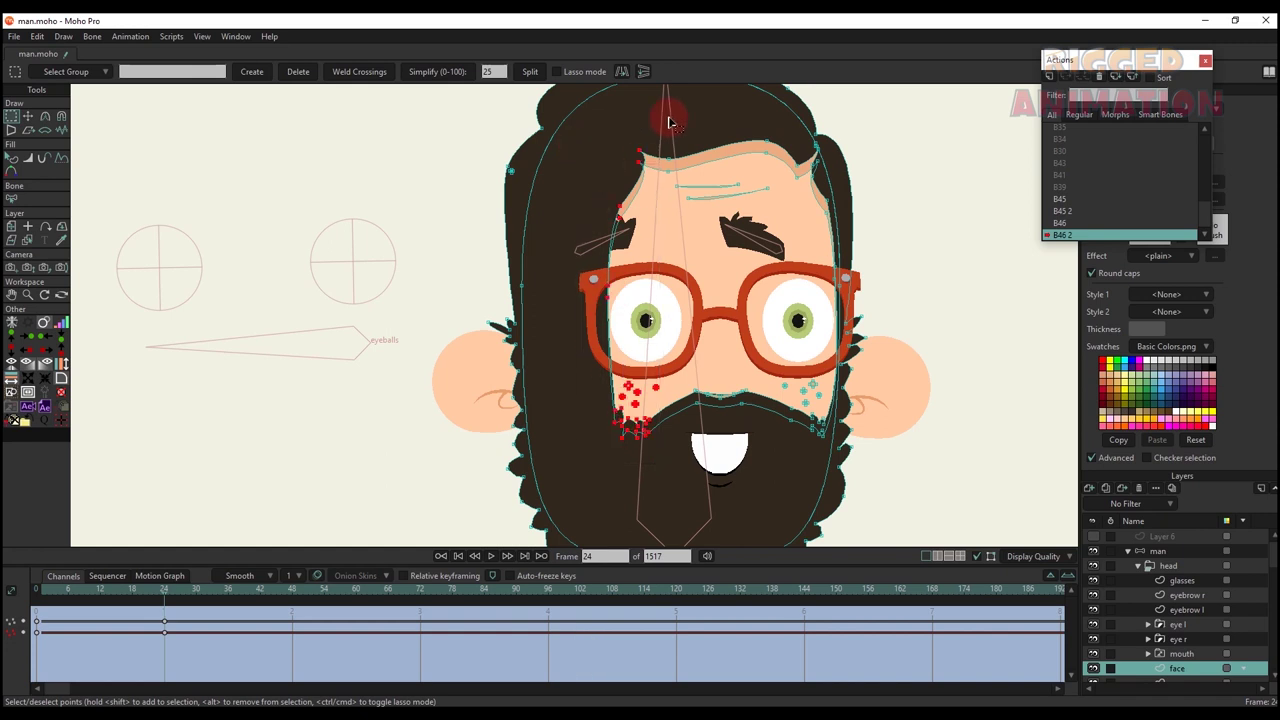
{"action": "key", "text": "t"}
{"action": "key", "text": "g"}
{"action": "key", "text": "t"}
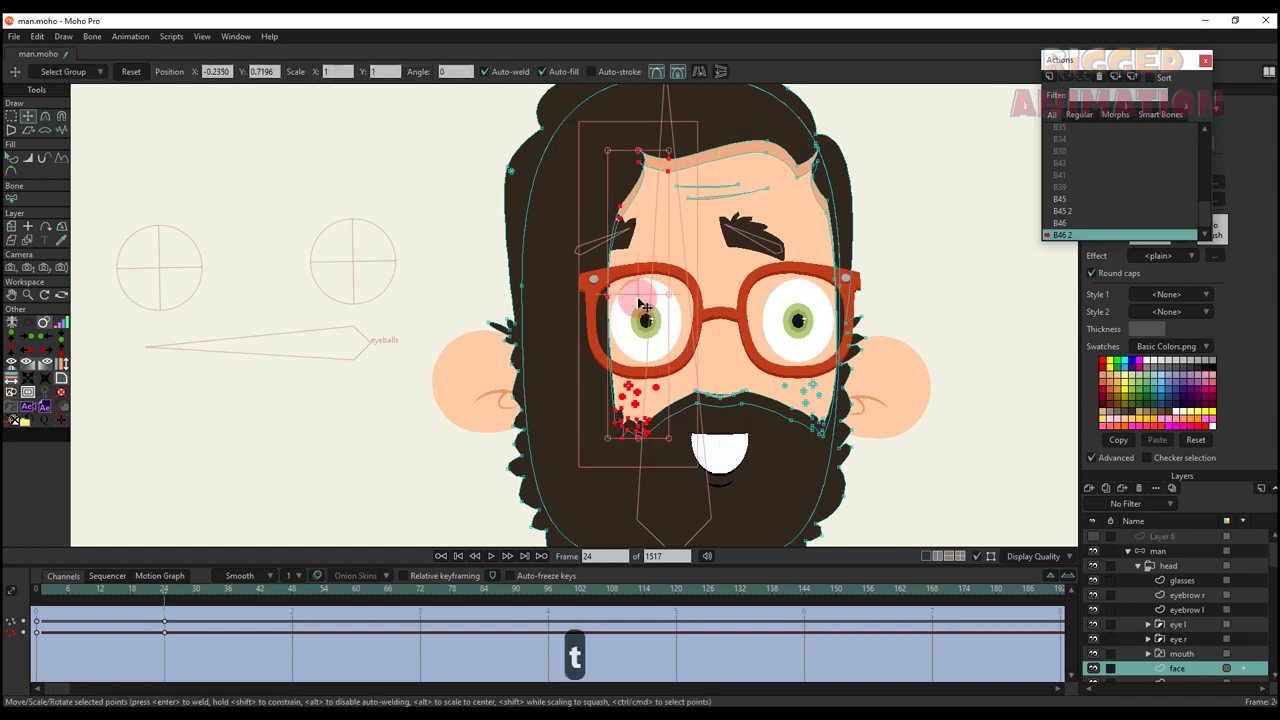
{"action": "key", "text": "q"}
{"action": "left_click_drag", "start_coordinate": [55, 600], "coordinate": [164, 597]}
- Refine the points under the nose and at the left hairline corner to tidy the skin and shadow edges
{"action": "key", "text": "t"}
{"action": "scroll", "coordinate": [712, 404], "scroll_direction": "up", "scroll_amount": 8}
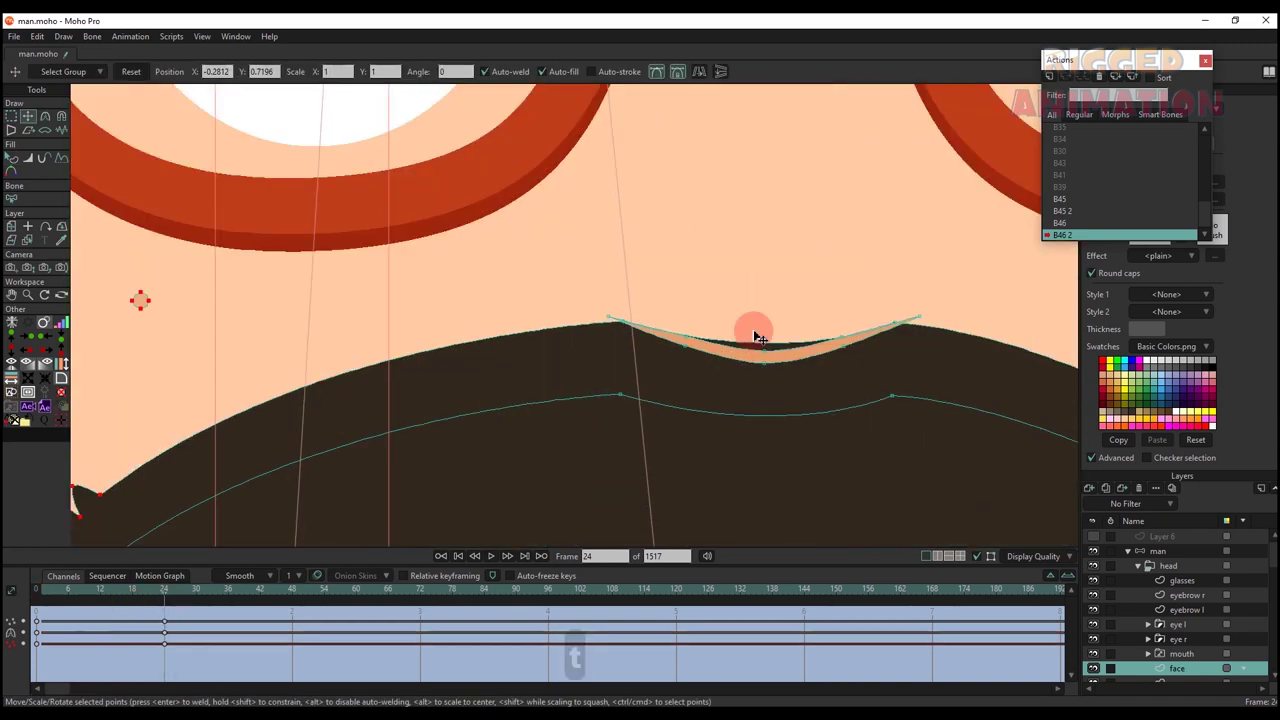
{"action": "scroll", "coordinate": [480, 308], "scroll_direction": "down", "scroll_amount": 5}
{"action": "scroll", "coordinate": [589, 315], "scroll_direction": "up", "scroll_amount": 6}
{"action": "left_click_drag", "start_coordinate": [590, 372], "coordinate": [597, 400]}
{"action": "scroll", "coordinate": [494, 391], "scroll_direction": "down", "scroll_amount": 4}
{"action": "scroll", "coordinate": [543, 200], "scroll_direction": "up", "scroll_amount": 6}
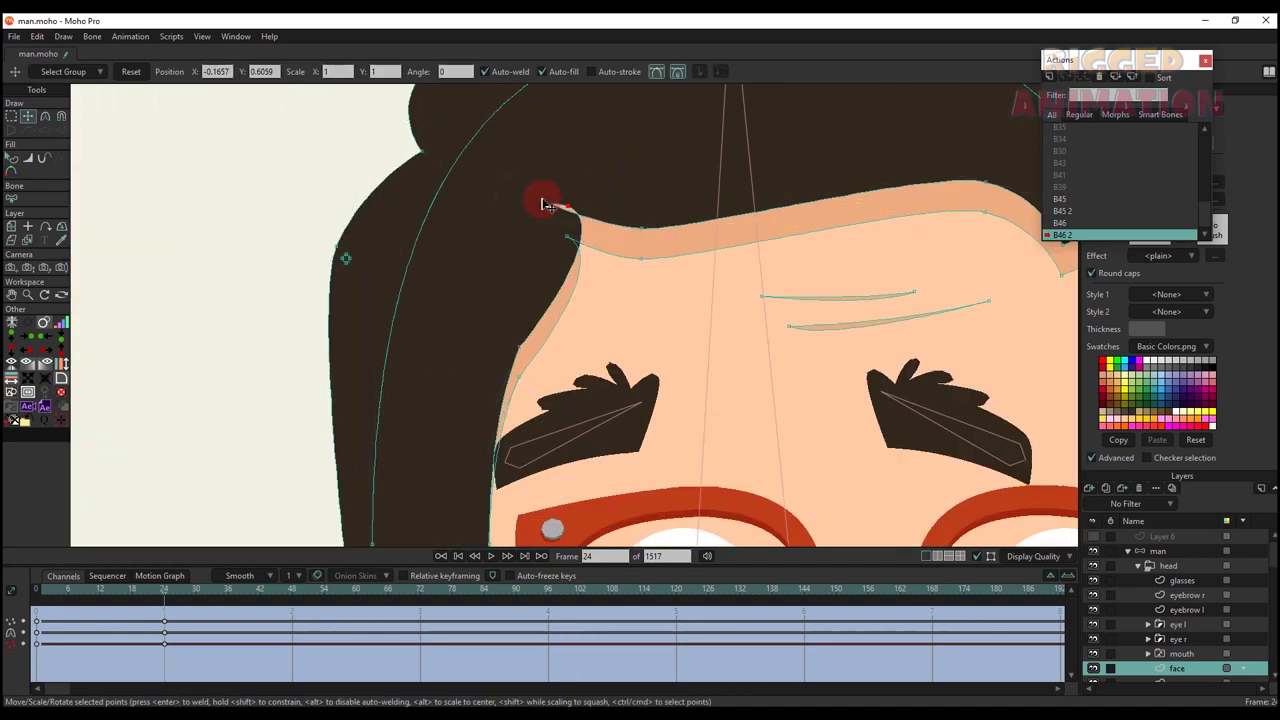
{"action": "left_click_drag", "start_coordinate": [578, 245], "coordinate": [550, 265]}
{"action": "scroll", "coordinate": [527, 203], "scroll_direction": "down", "scroll_amount": 5}
- Select the outer hair and beard outline points on the left and move them outward at frame 24
{"action": "key", "text": "g"}
{"action": "scroll", "coordinate": [591, 300], "scroll_direction": "up", "scroll_amount": 3}
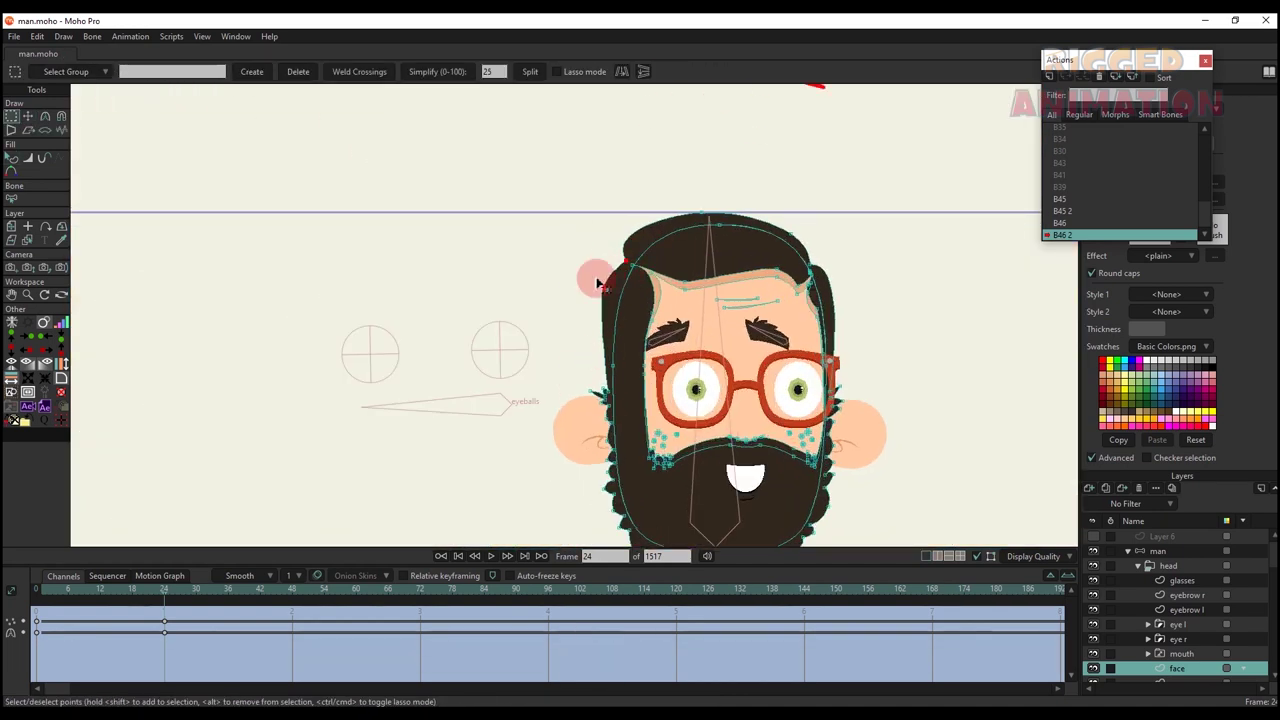
{"action": "scroll", "coordinate": [648, 525], "scroll_direction": "down", "scroll_amount": 2}
{"action": "key", "text": "t"}
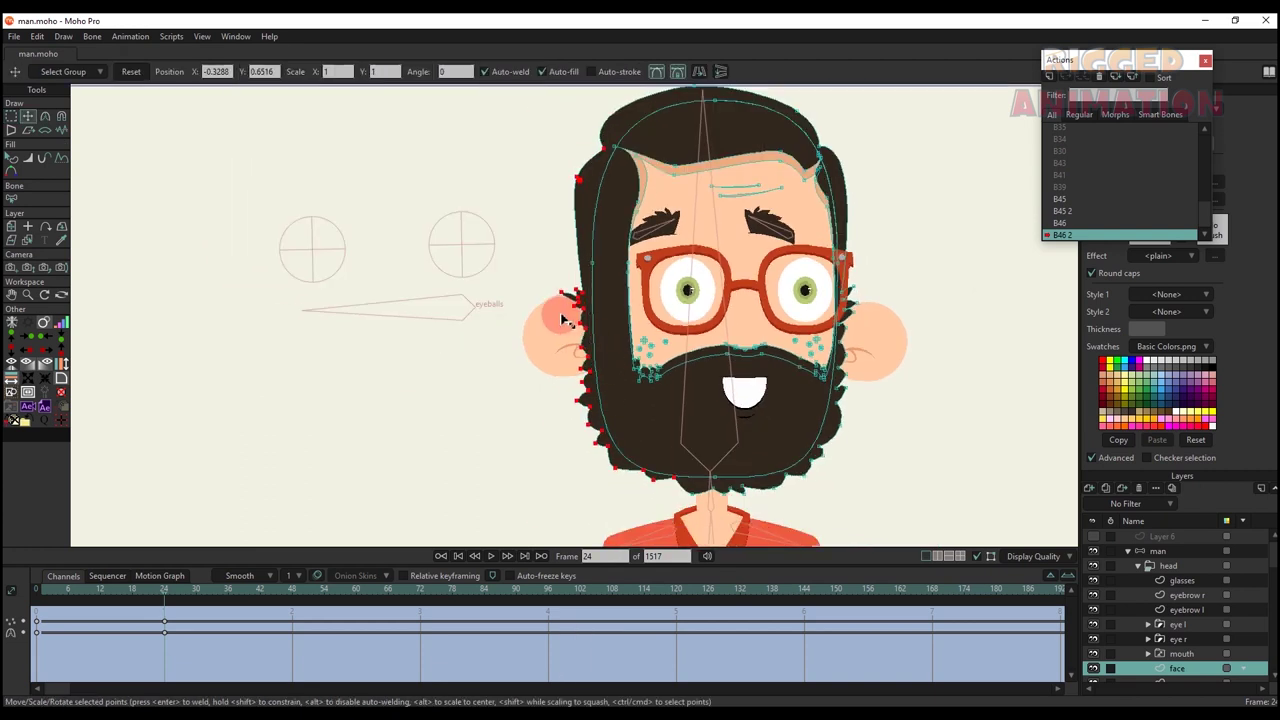
{"action": "key", "text": "g"}
{"action": "scroll", "coordinate": [800, 140], "scroll_direction": "up", "scroll_amount": 4}
{"action": "key", "text": "t"}
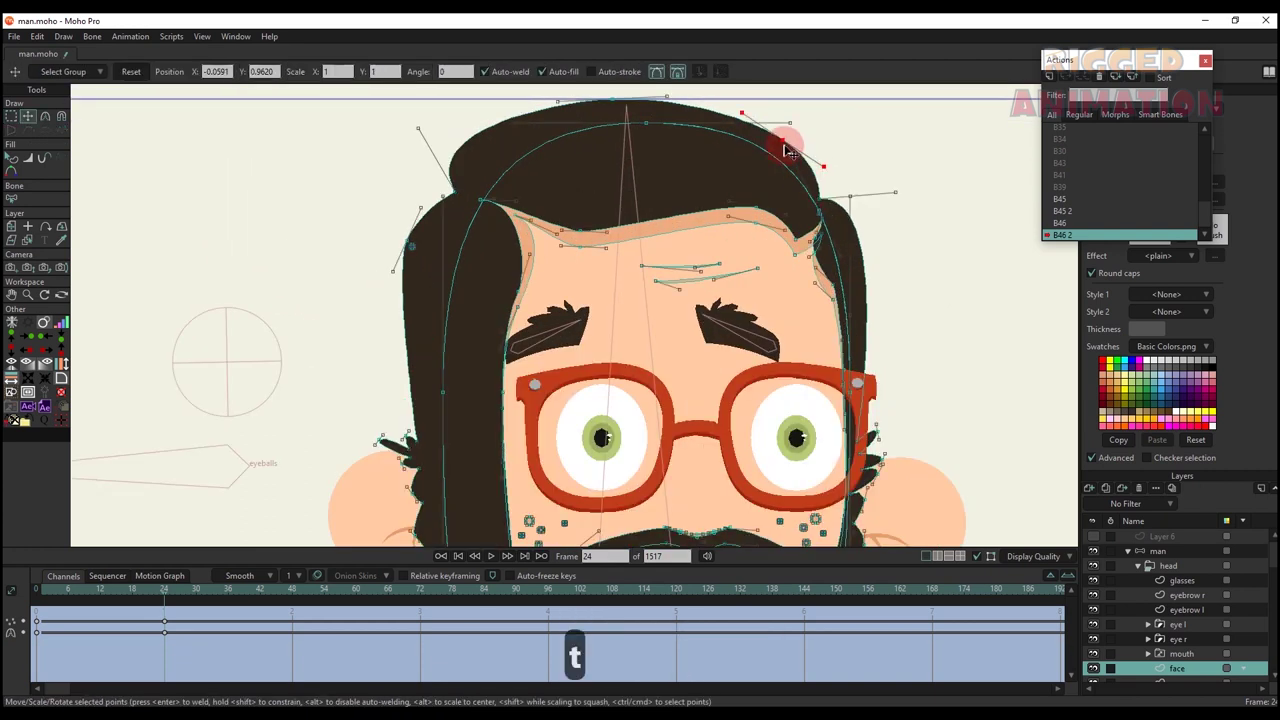
{"action": "key", "text": "ctrl+z"}
{"action": "scroll", "coordinate": [850, 250], "scroll_direction": "down", "scroll_amount": 2}
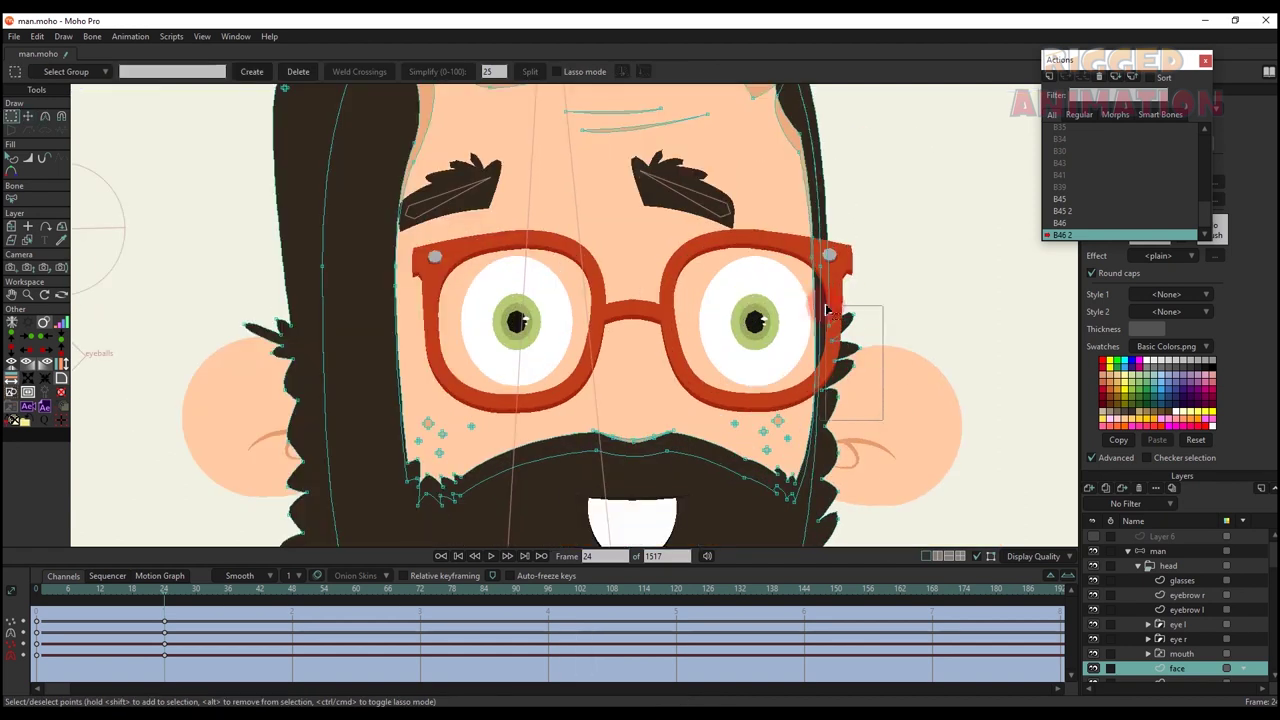
- Select the right beard outline points, move them slightly inward at frame 24 and preview the turn
{"action": "key", "text": "g"}
{"action": "mouse_move", "coordinate": [835, 357]}
{"action": "left_mouse_down"}
{"action": "mouse_move", "coordinate": [766, 514]}
{"action": "mouse_move", "coordinate": [763, 421]}
{"action": "left_mouse_up"}
{"action": "left_click_drag", "start_coordinate": [763, 421], "coordinate": [690, 468]}
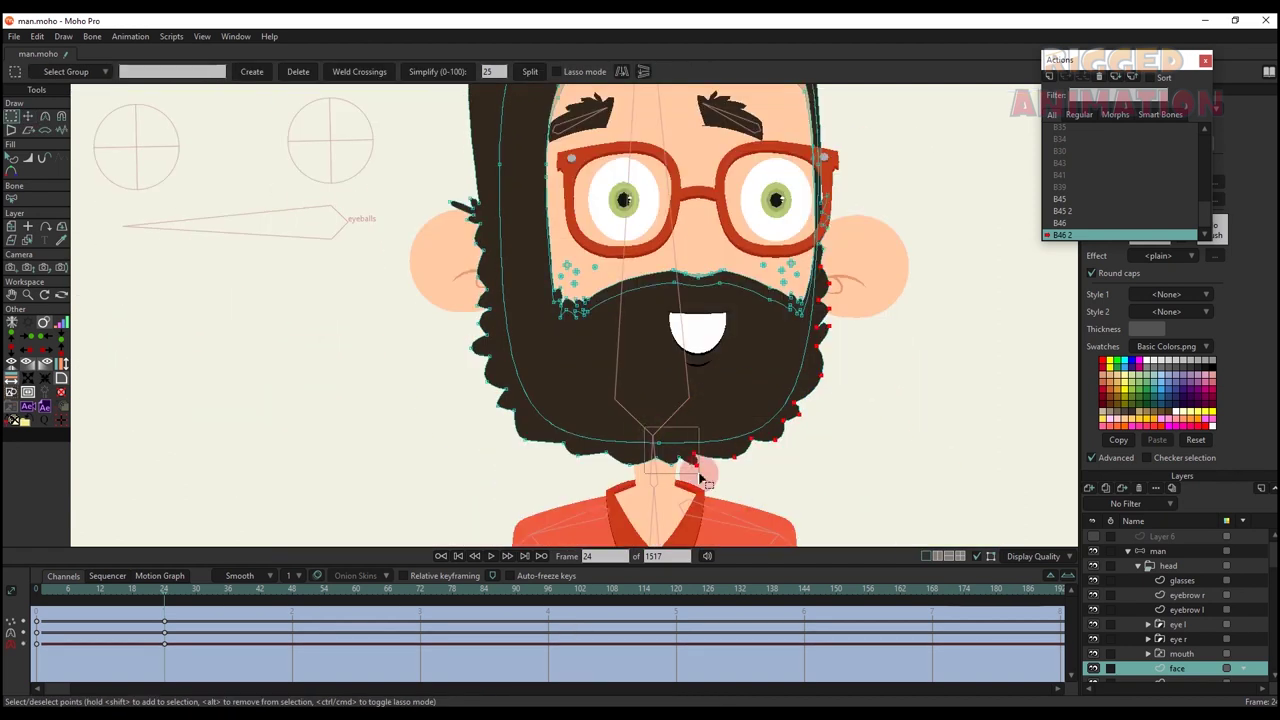
{"action": "key", "text": "t"}
{"action": "left_click_drag", "start_coordinate": [829, 366], "coordinate": [823, 366]}
{"action": "left_click_drag", "start_coordinate": [658, 371], "coordinate": [664, 374]}
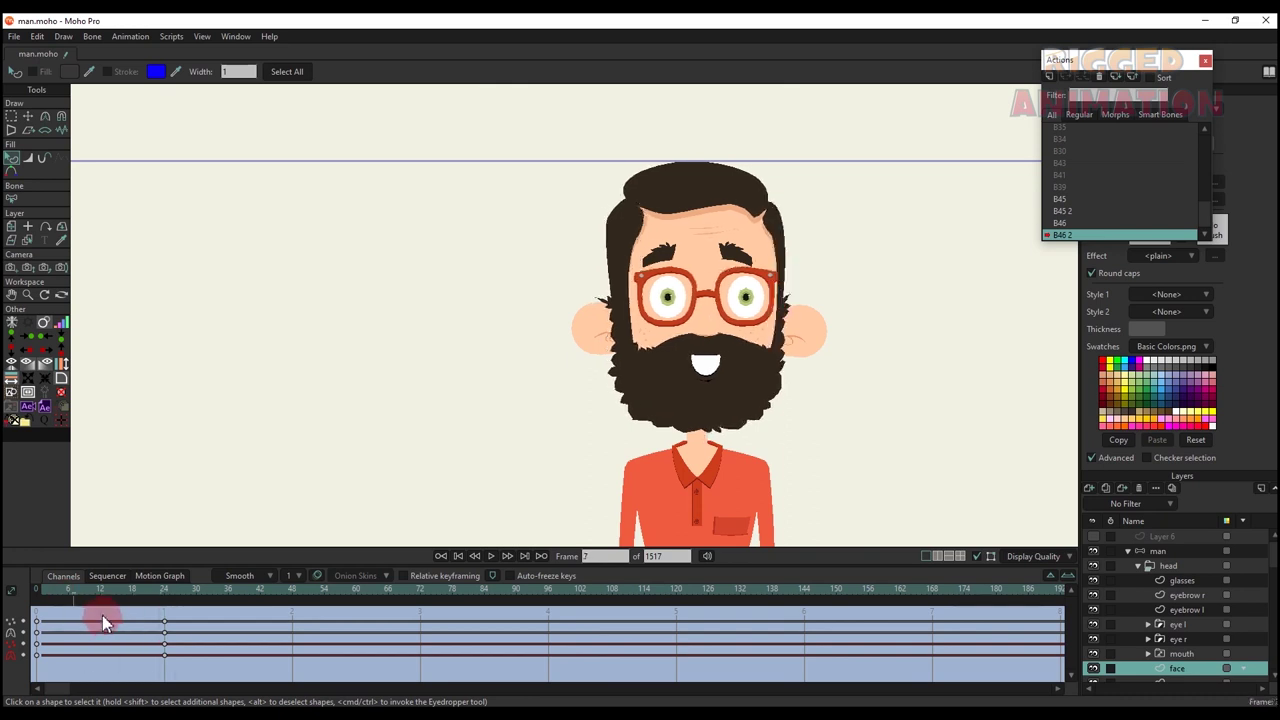
{"action": "left_click_drag", "start_coordinate": [102, 615], "coordinate": [164, 615]}
- Reselect the right beard-edge points at frame 24 and reposition the tuft point below the right ear
{"action": "scroll", "coordinate": [790, 405], "scroll_direction": "up", "scroll_amount": 5}
{"action": "key", "text": "g"}
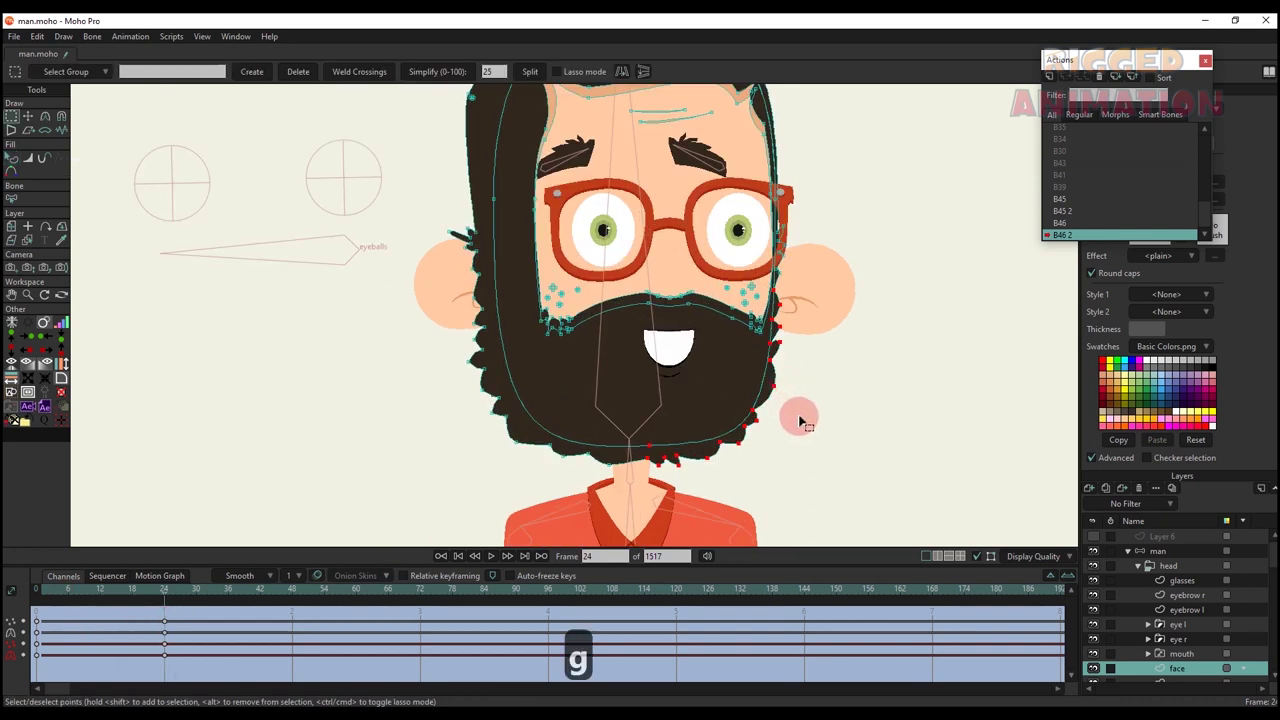
{"action": "scroll", "coordinate": [797, 414], "scroll_direction": "up", "scroll_amount": 1}
{"action": "left_click_drag", "start_coordinate": [788, 330], "coordinate": [688, 480]}
{"action": "key", "text": "t"}
{"action": "key", "text": "g"}
{"action": "left_click", "coordinate": [778, 400]}
{"action": "key", "text": "t"}
{"action": "scroll", "coordinate": [764, 347], "scroll_direction": "up", "scroll_amount": 8}
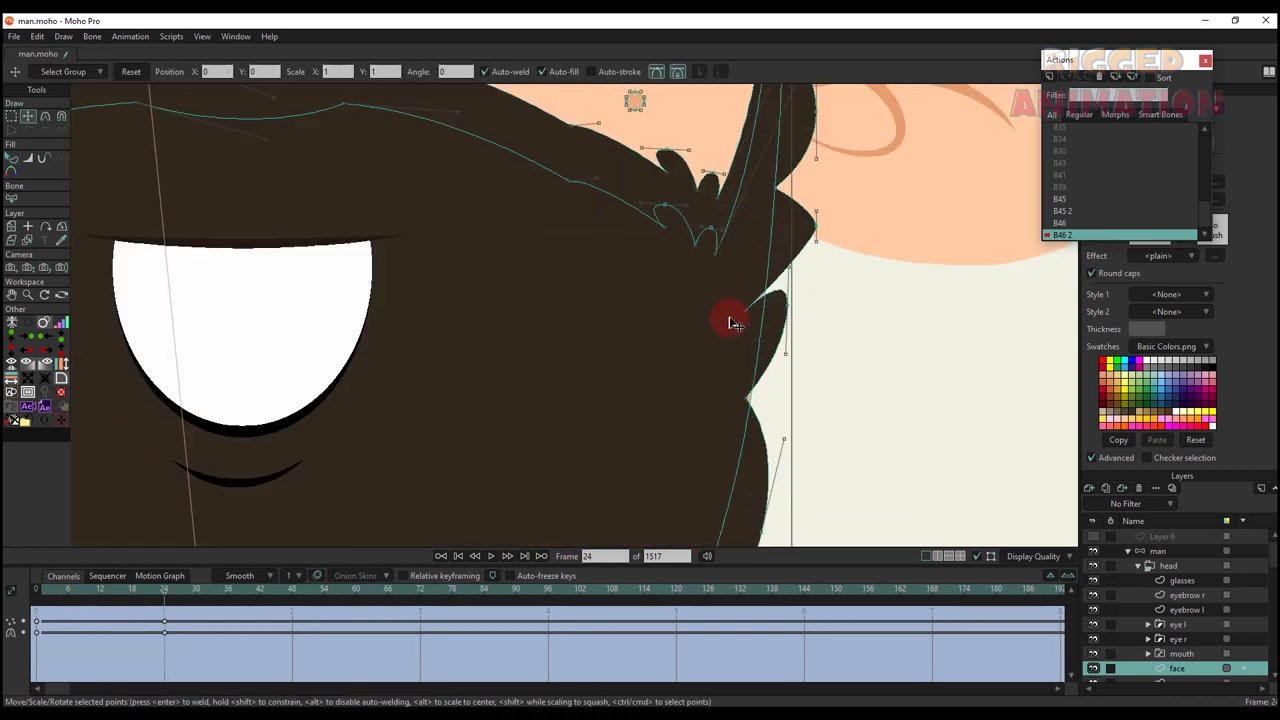
{"action": "scroll", "coordinate": [748, 310], "scroll_direction": "down", "scroll_amount": 6}
{"action": "left_click", "coordinate": [746, 452]}
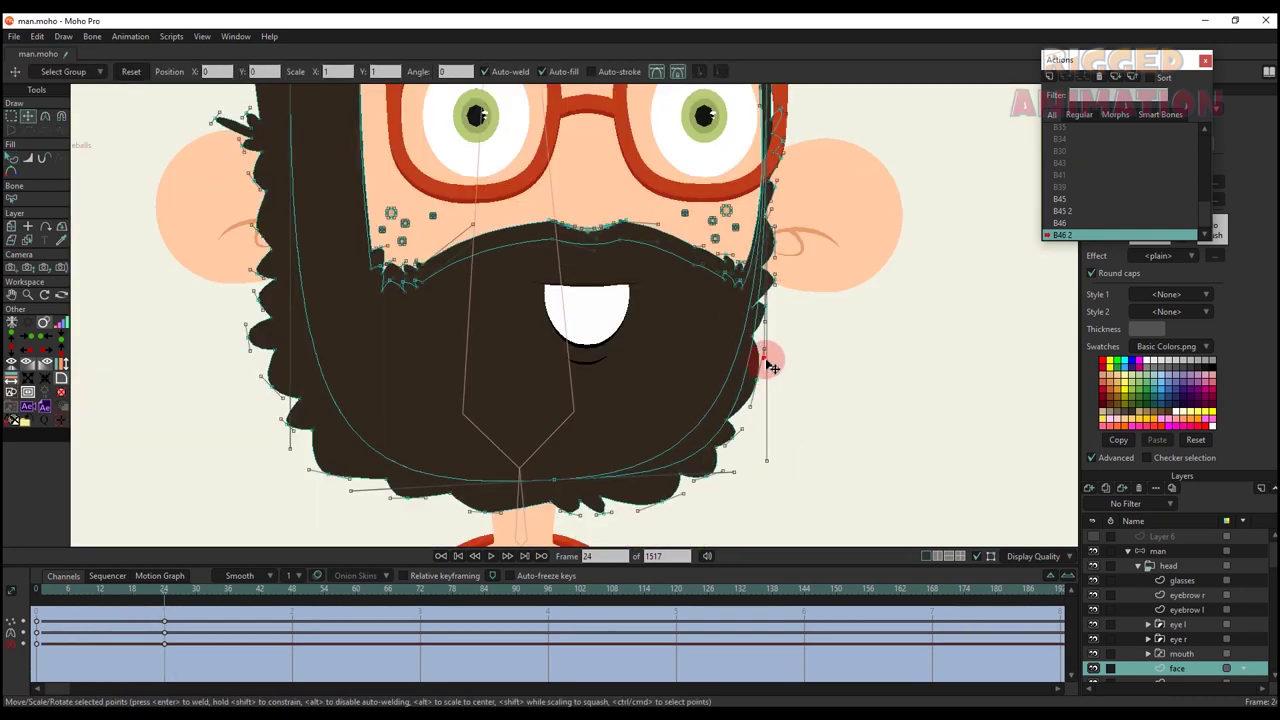
{"action": "left_click_drag", "start_coordinate": [767, 362], "coordinate": [769, 411]}
- Tidy the beard tuft overlapping the right ear's lower edge and preview the turn up to frame 24
{"action": "key", "text": "g"}
{"action": "scroll", "coordinate": [764, 380], "scroll_direction": "down", "scroll_amount": 5}
{"action": "key", "text": "t"}
{"action": "scroll", "coordinate": [770, 305], "scroll_direction": "up", "scroll_amount": 7}
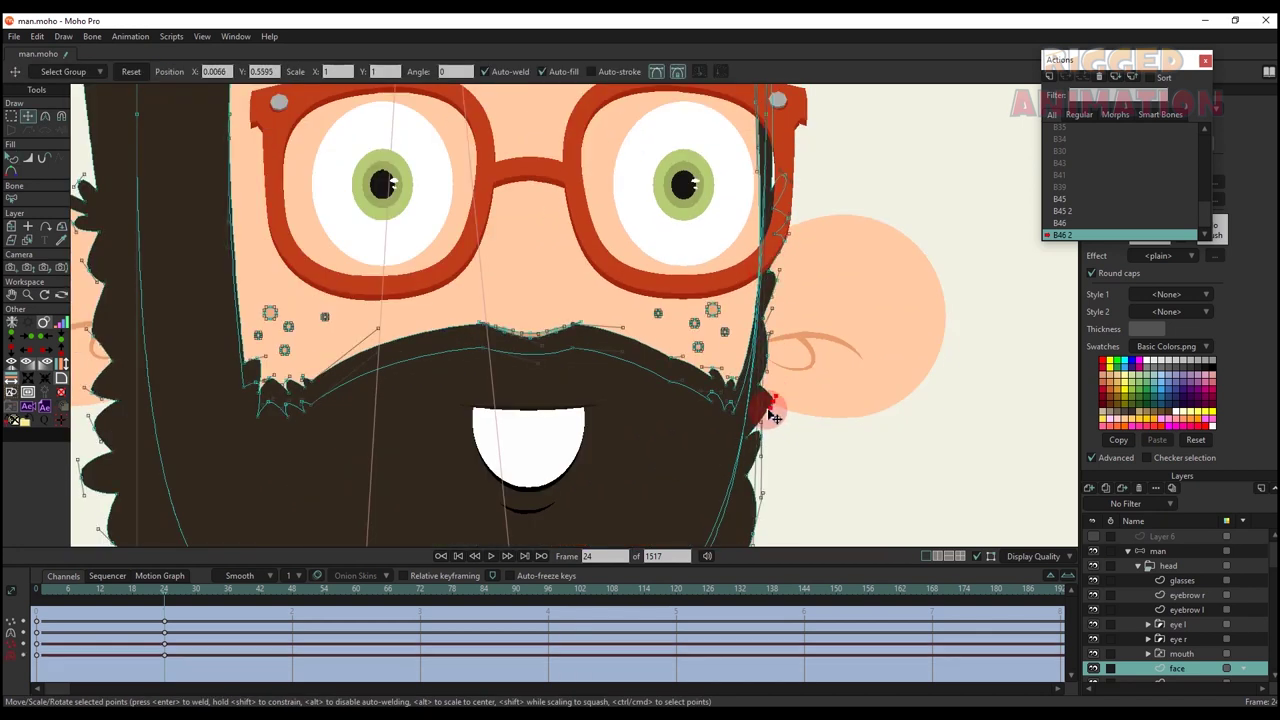
{"action": "scroll", "coordinate": [764, 412], "scroll_direction": "down", "scroll_amount": 8}
{"action": "key", "text": "q"}
{"action": "scroll", "coordinate": [715, 395], "scroll_direction": "up", "scroll_amount": 3}
{"action": "left_click_drag", "start_coordinate": [100, 609], "coordinate": [165, 634]}
- Nudge the beard's bottom point beside the neck slightly to the right at frame 24 and preview the turn
{"action": "key", "text": "t"}
{"action": "scroll", "coordinate": [605, 488], "scroll_direction": "up", "scroll_amount": 4}
{"action": "left_click", "coordinate": [714, 439]}
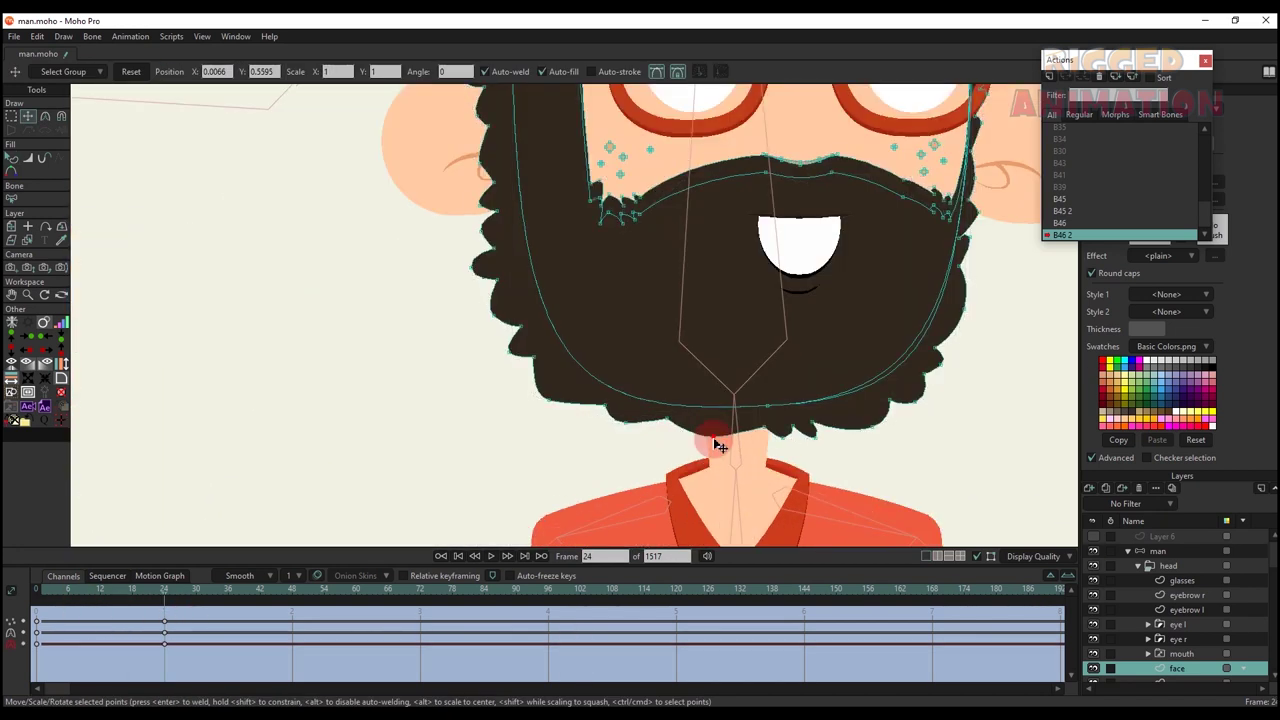
{"action": "left_click_drag", "start_coordinate": [714, 439], "coordinate": [719, 439]}
{"action": "scroll", "coordinate": [719, 439], "scroll_direction": "down", "scroll_amount": 6}
{"action": "key", "text": "q"}
{"action": "left_click_drag", "start_coordinate": [103, 607], "coordinate": [160, 612]}
- Move the notch point on the beard's bottom edge left of the neck slightly to the right and preview the turn
{"action": "scroll", "coordinate": [655, 450], "scroll_direction": "up", "scroll_amount": 8}
{"action": "key", "text": "t"}
{"action": "left_click", "coordinate": [684, 377]}
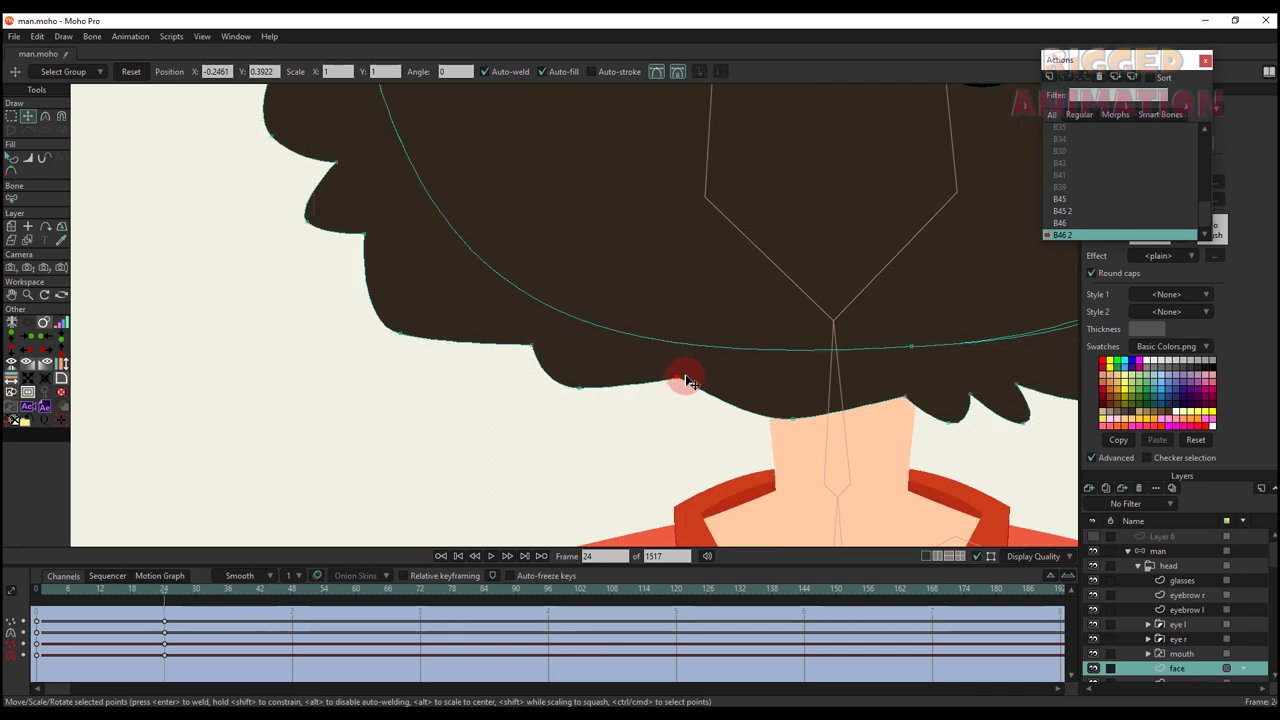
{"action": "left_click_drag", "start_coordinate": [686, 380], "coordinate": [704, 381]}
{"action": "scroll", "coordinate": [663, 395], "scroll_direction": "down", "scroll_amount": 7}
{"action": "key", "text": "q"}
{"action": "left_click_drag", "start_coordinate": [103, 612], "coordinate": [163, 614]}
- Shift the remaining lower-left beard outline points right and slightly down at frame 24
{"action": "scroll", "coordinate": [630, 380], "scroll_direction": "up", "scroll_amount": 8}
{"action": "key", "text": "t"}
{"action": "left_click_drag", "start_coordinate": [622, 354], "coordinate": [641, 362]}
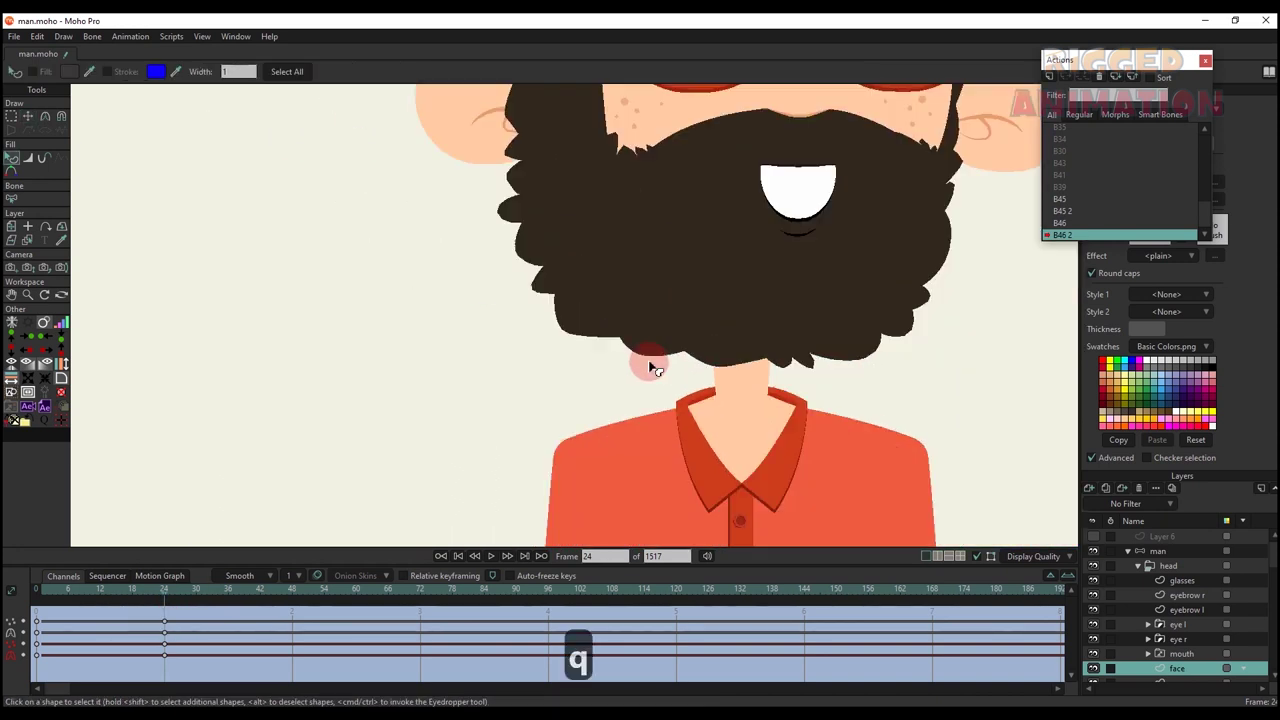
{"action": "scroll", "coordinate": [820, 215], "scroll_direction": "up", "scroll_amount": 8}
{"action": "key", "text": "g"}
{"action": "key", "text": "t"}
{"action": "left_click_drag", "start_coordinate": [586, 318], "coordinate": [620, 323]}
{"action": "scroll", "coordinate": [620, 323], "scroll_direction": "down", "scroll_amount": 7}
- Move both eyebrow bones of the man layer to the right at frame 24 and scale the right one to about 0.89
{"action": "left_click", "coordinate": [1158, 551]}
{"action": "key", "text": "t"}
{"action": "left_click_drag", "start_coordinate": [674, 160], "coordinate": [749, 159]}
{"action": "left_click_drag", "start_coordinate": [484, 180], "coordinate": [542, 179]}
{"action": "scroll", "coordinate": [540, 195], "scroll_direction": "down", "scroll_amount": 6}
{"action": "key", "text": "q"}
{"action": "scroll", "coordinate": [555, 165], "scroll_direction": "up", "scroll_amount": 5}
{"action": "left_click", "coordinate": [692, 239]}
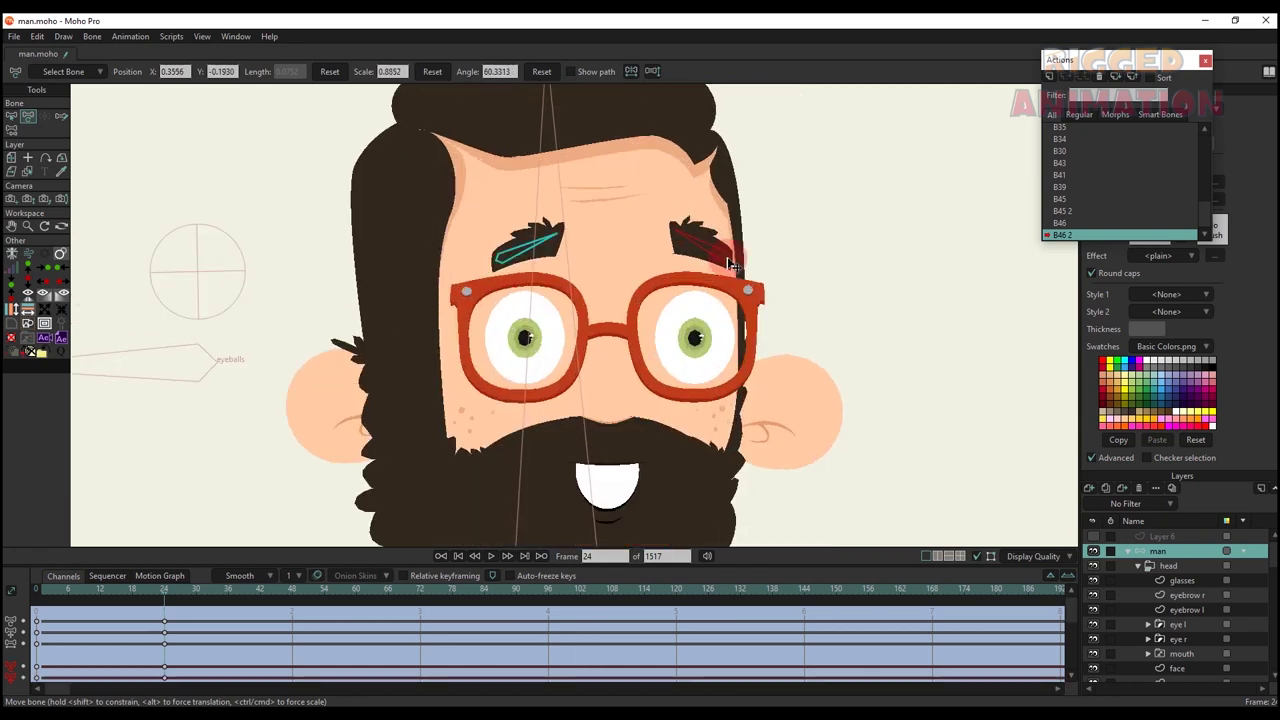
- Move the face layer's hairline and shadow corner points at the right temple toward the right edge of the forehead
{"action": "left_click", "coordinate": [733, 265], "text": "ctrl+alt"}
{"action": "scroll", "coordinate": [700, 258], "scroll_direction": "up", "scroll_amount": 5}
{"action": "left_click_drag", "start_coordinate": [697, 263], "coordinate": [691, 250]}
{"action": "left_click_drag", "start_coordinate": [484, 412], "coordinate": [555, 387]}
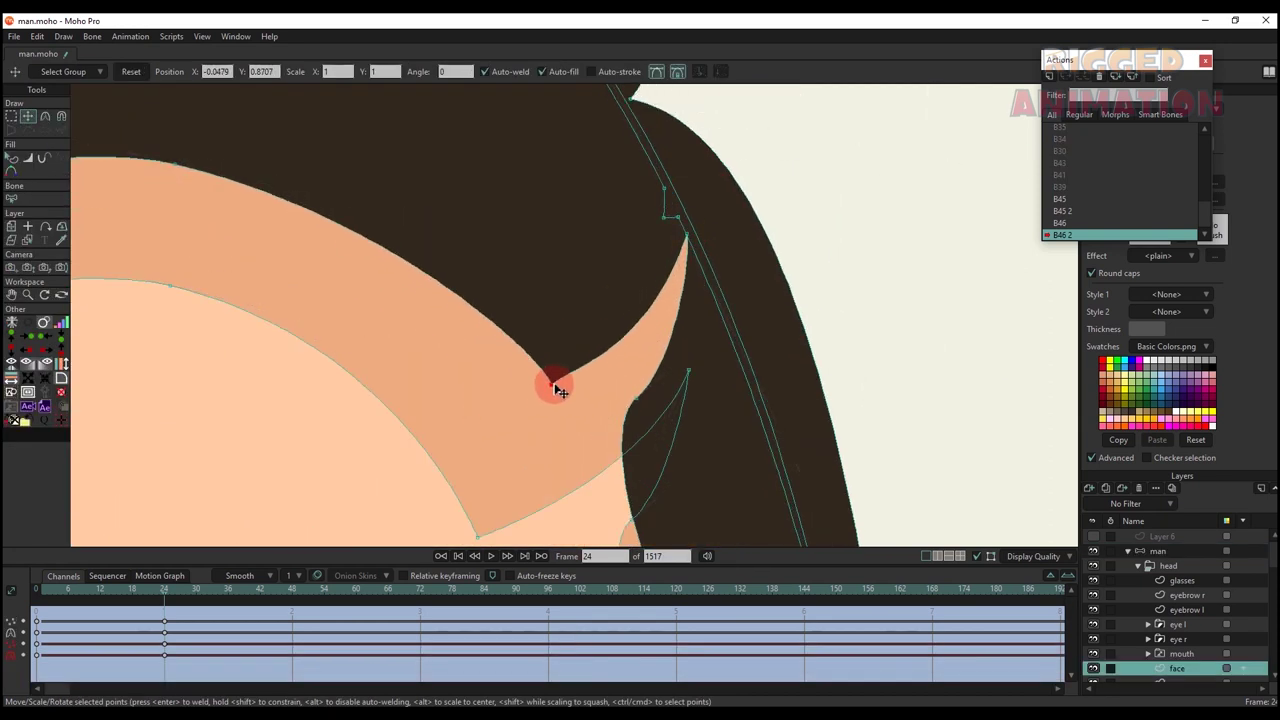
{"action": "scroll", "coordinate": [572, 396], "scroll_direction": "down", "scroll_amount": 3}
{"action": "left_click_drag", "start_coordinate": [528, 468], "coordinate": [564, 443]}
{"action": "scroll", "coordinate": [640, 395], "scroll_direction": "down", "scroll_amount": 7}
- Select the right half of the glasses, narrow it slightly at frame 24, and select the eye r layer
{"action": "left_click", "coordinate": [686, 405], "text": "ctrl+alt"}
{"action": "key", "text": "g"}
{"action": "left_click", "coordinate": [688, 375]}
{"action": "key", "text": "t"}
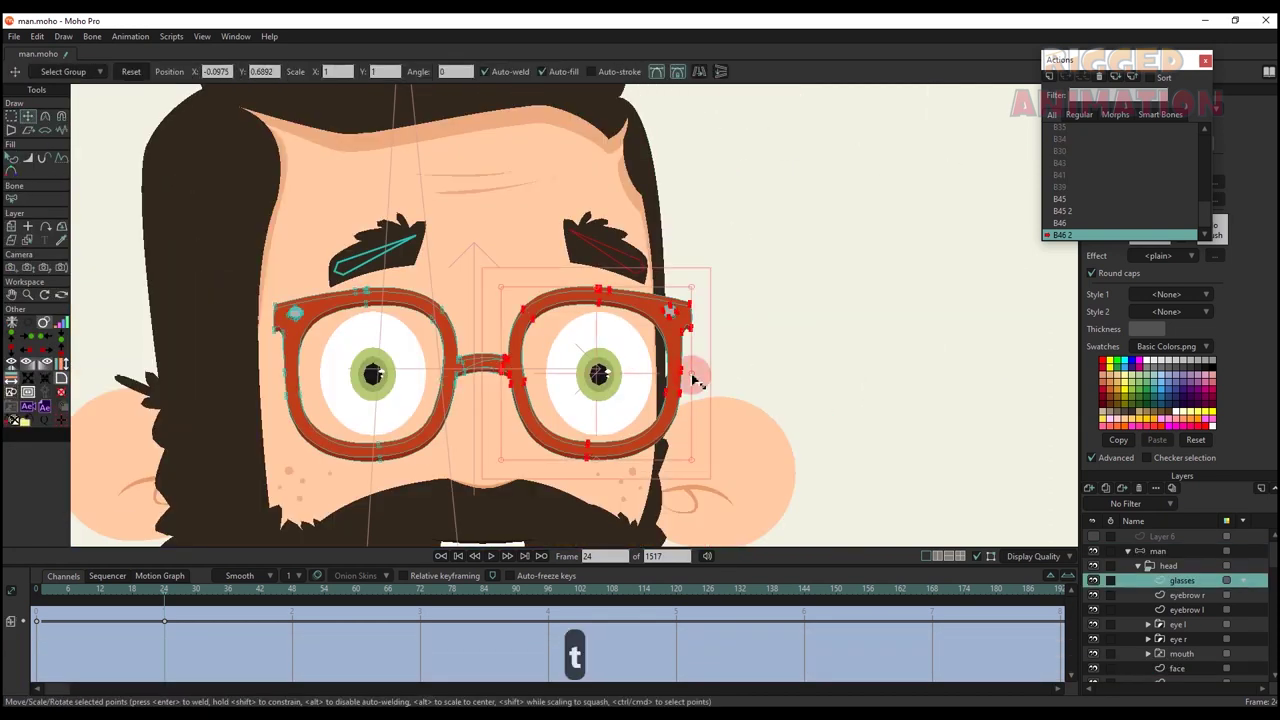
{"action": "left_click_drag", "start_coordinate": [691, 371], "coordinate": [682, 371]}
{"action": "left_click", "coordinate": [1180, 639]}
{"action": "scroll", "coordinate": [722, 332], "scroll_direction": "up", "scroll_amount": 1}
{"action": "key", "text": "w"}
{"action": "scroll", "coordinate": [723, 345], "scroll_direction": "down", "scroll_amount": 7}
- Move the left ear outward from the head and place the ear l layer above the face layer at frame 12
{"action": "left_click", "coordinate": [757, 371], "text": "ctrl+alt"}
{"action": "key", "text": "m"}
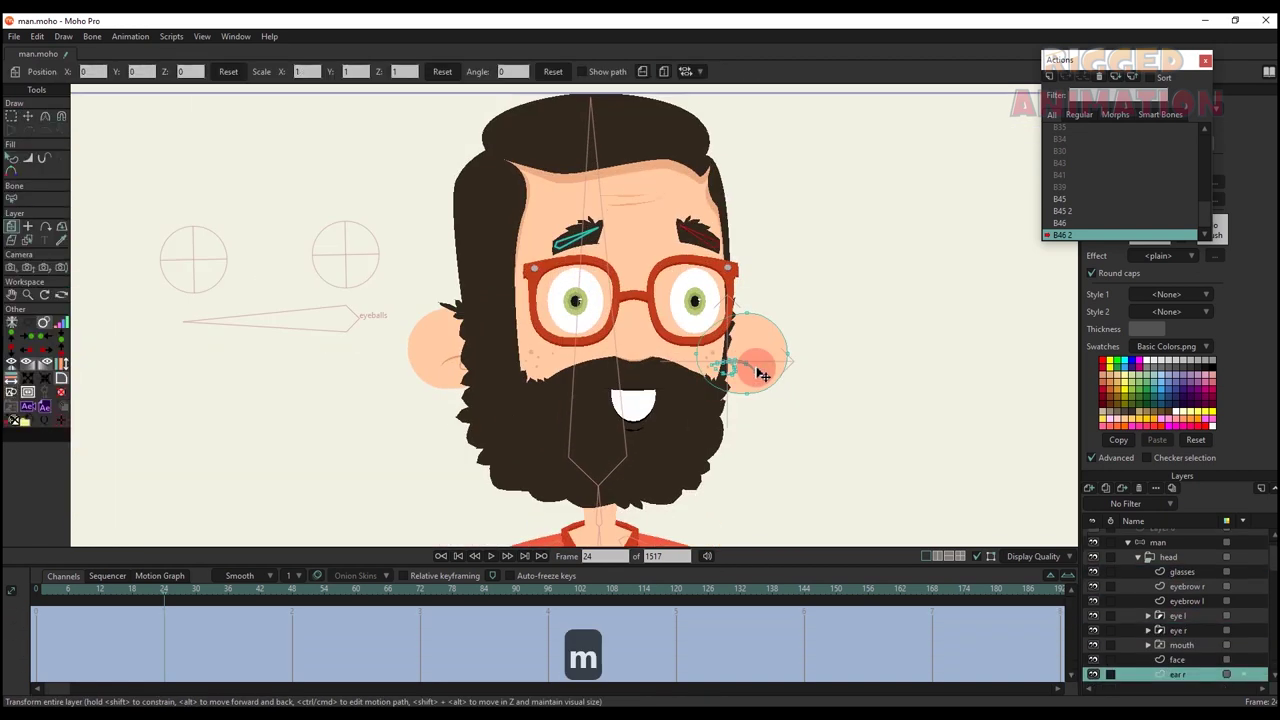
{"action": "scroll", "coordinate": [463, 364], "scroll_direction": "up", "scroll_amount": 5}
{"action": "left_click", "coordinate": [463, 366], "text": "ctrl+alt"}
{"action": "left_click_drag", "start_coordinate": [463, 366], "coordinate": [434, 376]}
{"action": "key", "text": "shift+Right"}
{"action": "key", "text": "shift+Left"}
{"action": "left_click_drag", "start_coordinate": [1203, 674], "coordinate": [1203, 639]}
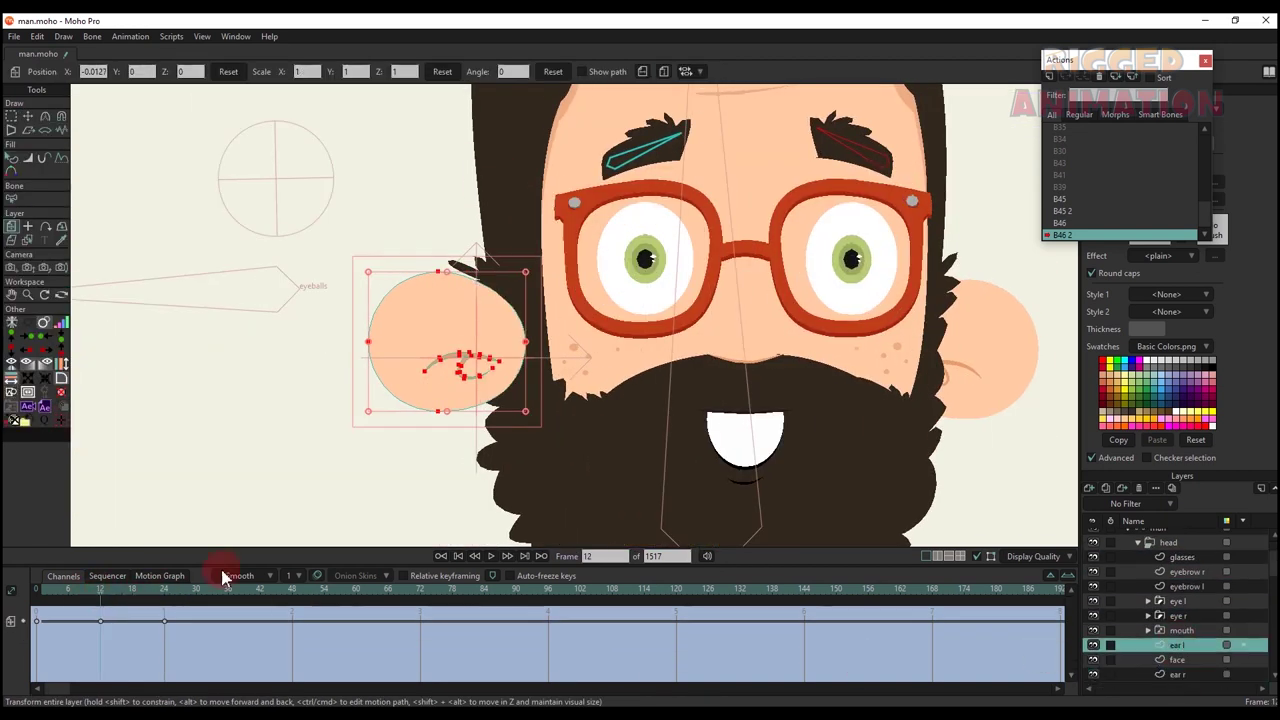
- Preview the B46 2 turn and test the head's turn control bone in the Mainline at frame 6
{"action": "left_click_drag", "start_coordinate": [100, 591], "coordinate": [164, 591]}
{"action": "key", "text": "q"}
{"action": "scroll", "coordinate": [530, 381], "scroll_direction": "down", "scroll_amount": 7}
{"action": "left_click_drag", "start_coordinate": [1205, 212], "coordinate": [1205, 147]}
{"action": "double_click", "coordinate": [1075, 131]}
{"action": "scroll", "coordinate": [1158, 562], "scroll_direction": "up", "scroll_amount": 1}
{"action": "left_click", "coordinate": [1157, 553]}
{"action": "left_click", "coordinate": [68, 591]}
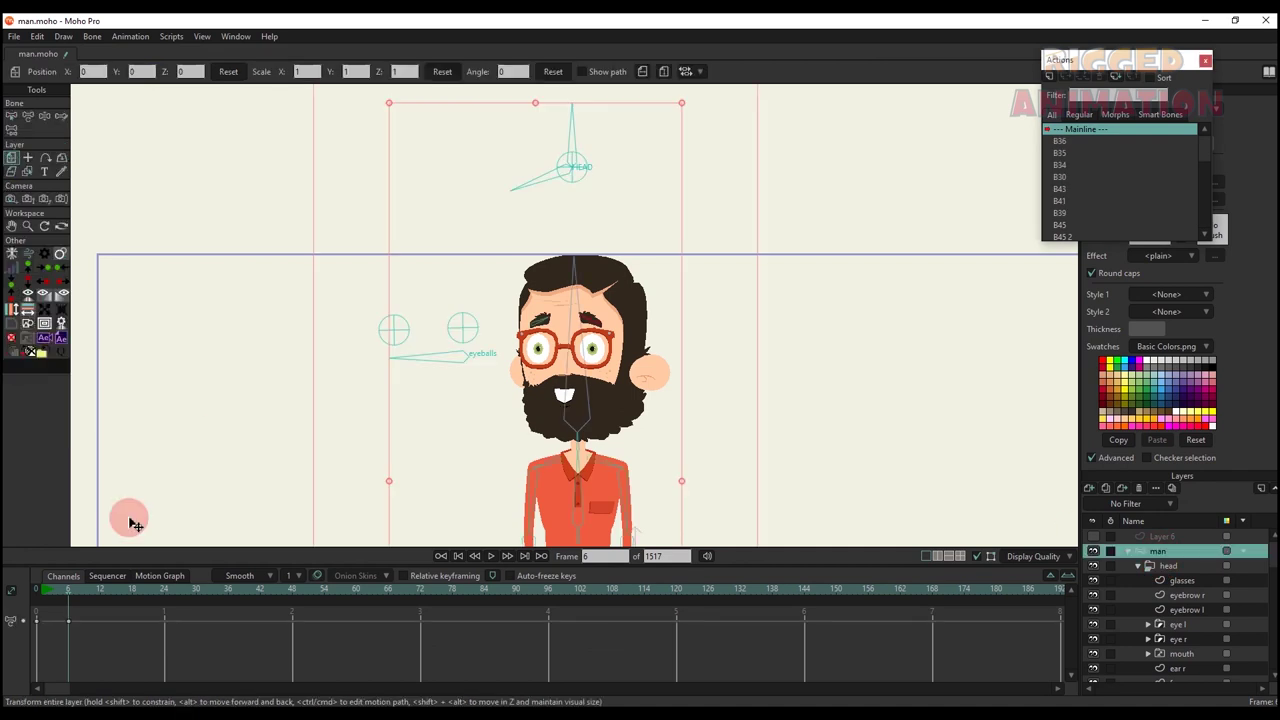
{"action": "key", "text": "t"}
{"action": "left_click_drag", "start_coordinate": [551, 179], "coordinate": [807, 157]}
{"action": "scroll", "coordinate": [1074, 200], "scroll_direction": "down", "scroll_amount": 1}
- In action B46 2 at frame 24, move the right ear inward to an X position of about -0.058 and preview
{"action": "left_click", "coordinate": [1074, 232]}
{"action": "left_click", "coordinate": [163, 590]}
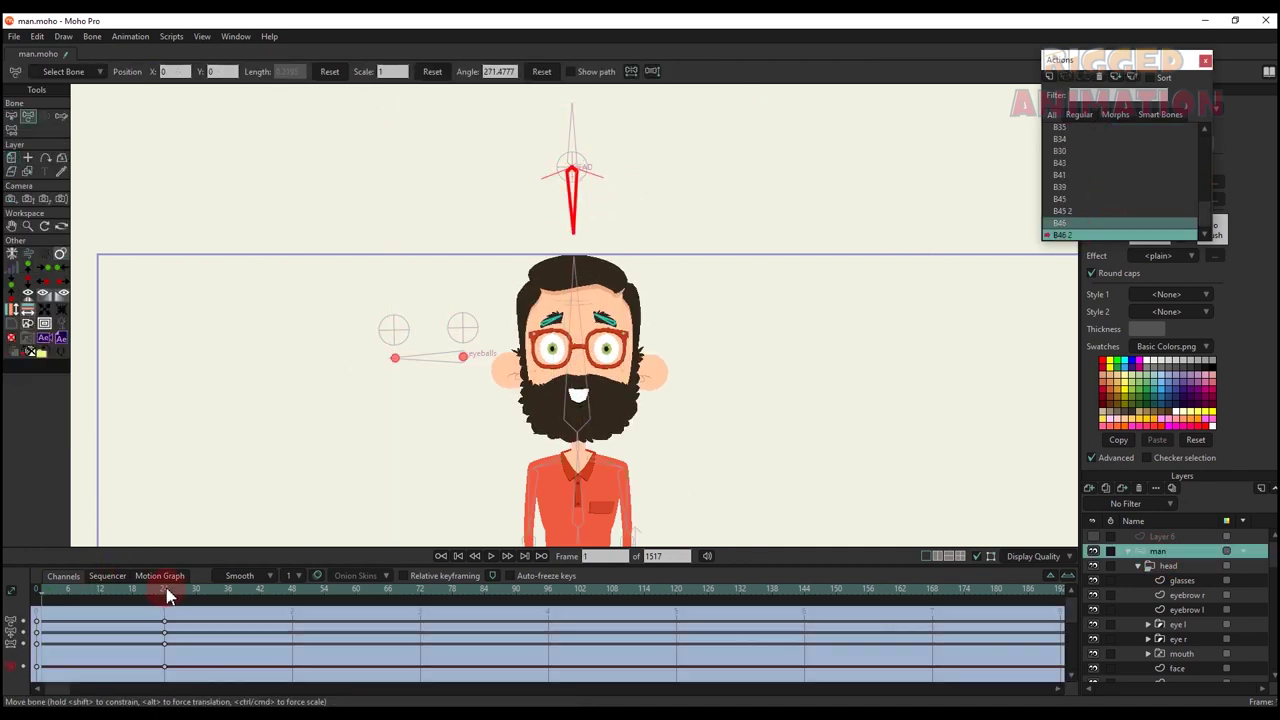
{"action": "scroll", "coordinate": [650, 372], "scroll_direction": "up", "scroll_amount": 1}
{"action": "left_click", "coordinate": [658, 372], "text": "ctrl+alt"}
{"action": "key", "text": "m"}
{"action": "left_click_drag", "start_coordinate": [658, 372], "coordinate": [646, 373]}
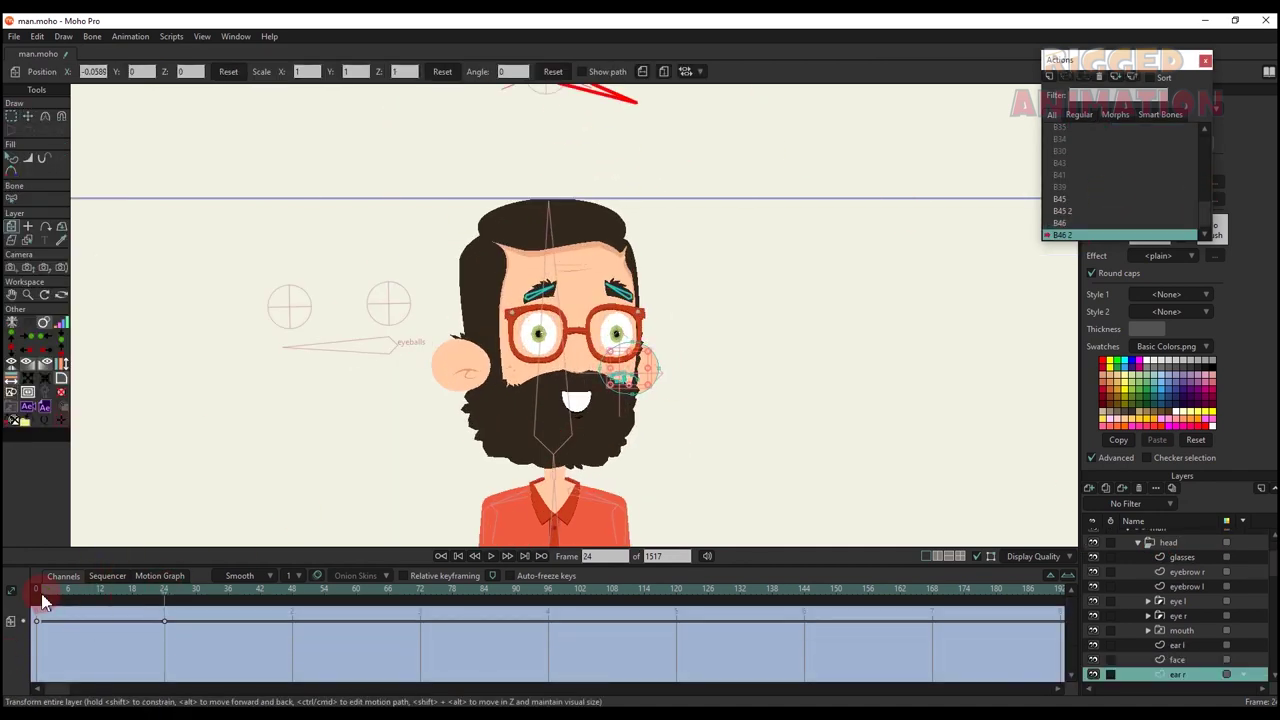
{"action": "left_click_drag", "start_coordinate": [42, 595], "coordinate": [164, 595]}
- Test the head control bones in the Mainline and delete the test keyframes
{"action": "scroll", "coordinate": [1108, 180], "scroll_direction": "up", "scroll_amount": 1}
{"action": "double_click", "coordinate": [1108, 129]}
{"action": "scroll", "coordinate": [1143, 590], "scroll_direction": "up", "scroll_amount": 1}
{"action": "left_click", "coordinate": [1156, 552]}
{"action": "scroll", "coordinate": [708, 364], "scroll_direction": "down", "scroll_amount": 3}
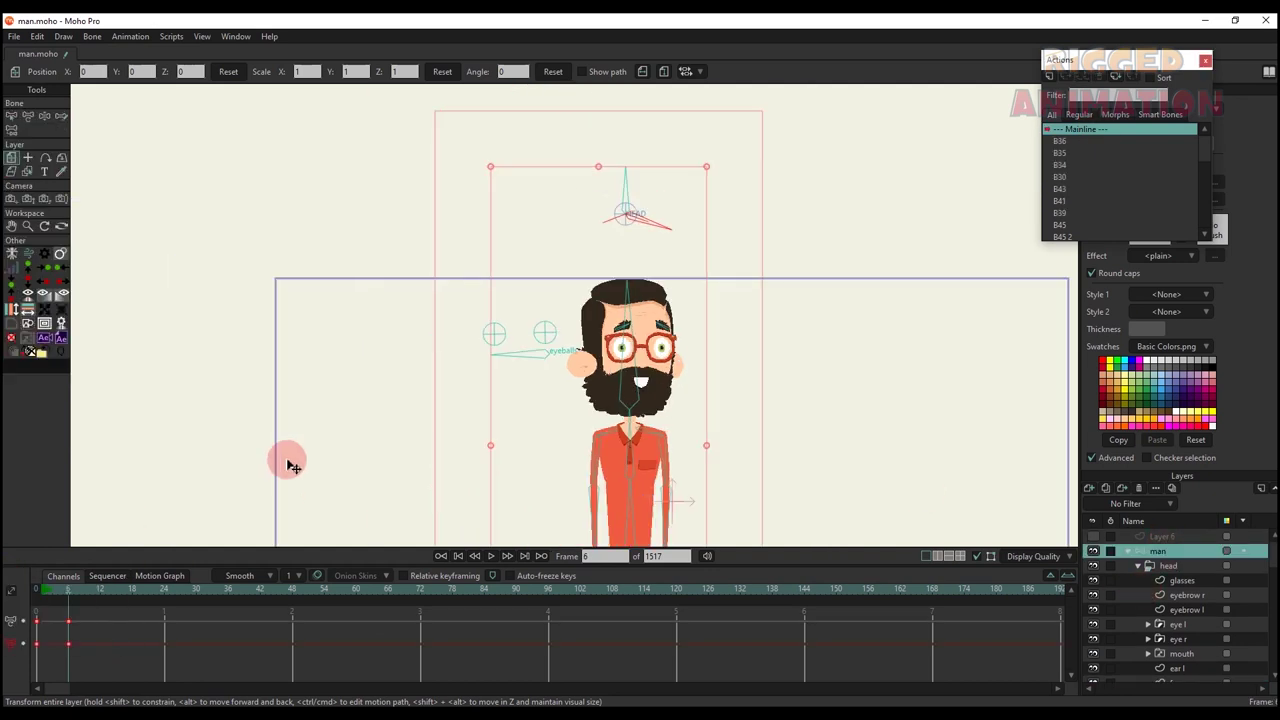
{"action": "key", "text": "BackSpace"}
{"action": "key", "text": "t"}
{"action": "left_click_drag", "start_coordinate": [594, 267], "coordinate": [787, 237]}
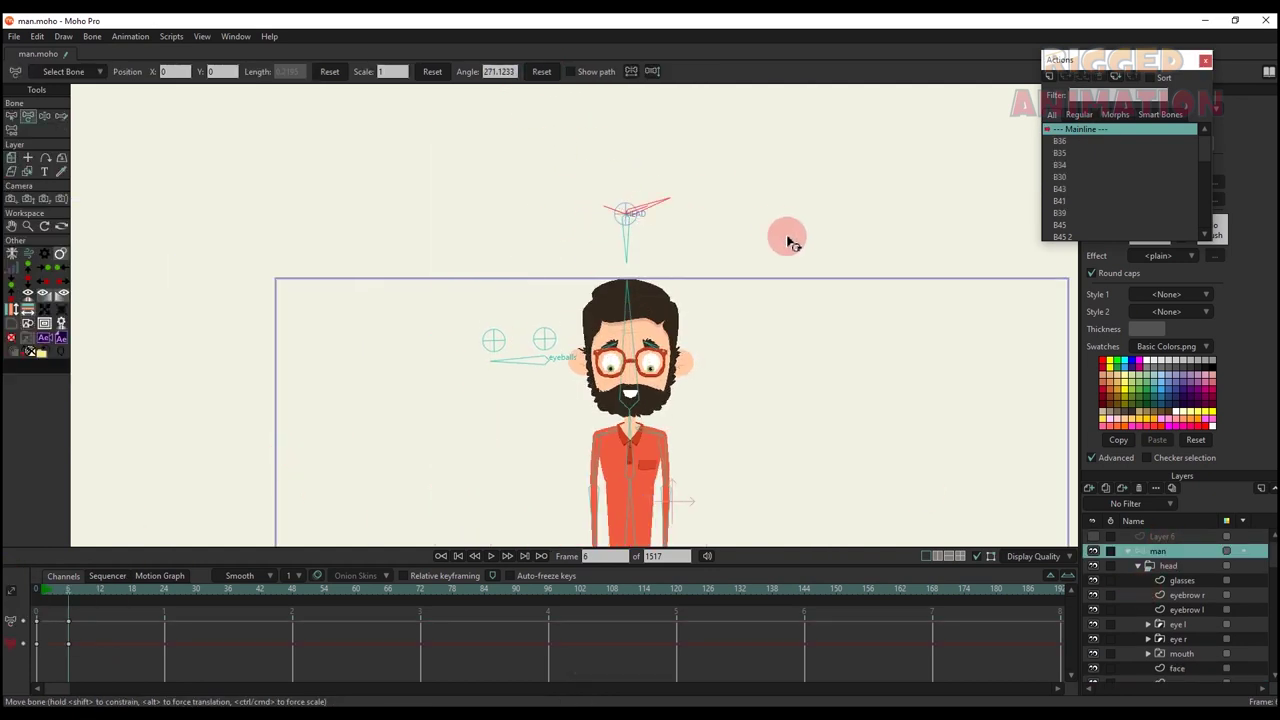
{"action": "key", "text": "BackSpace"}
- Add a pin bone beside the head at frame 0, name it EYEBROW and show its label
{"action": "key", "text": "b"}
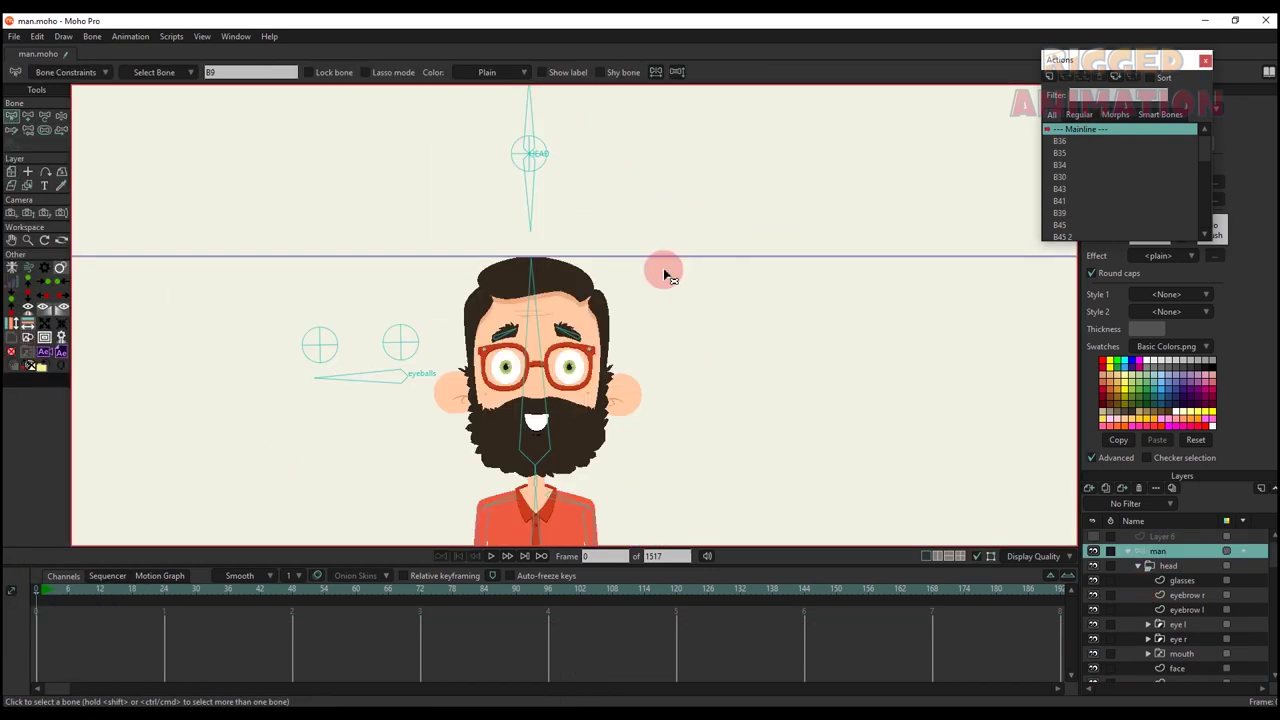
{"action": "key", "text": "a"}
{"action": "left_click", "coordinate": [668, 288]}
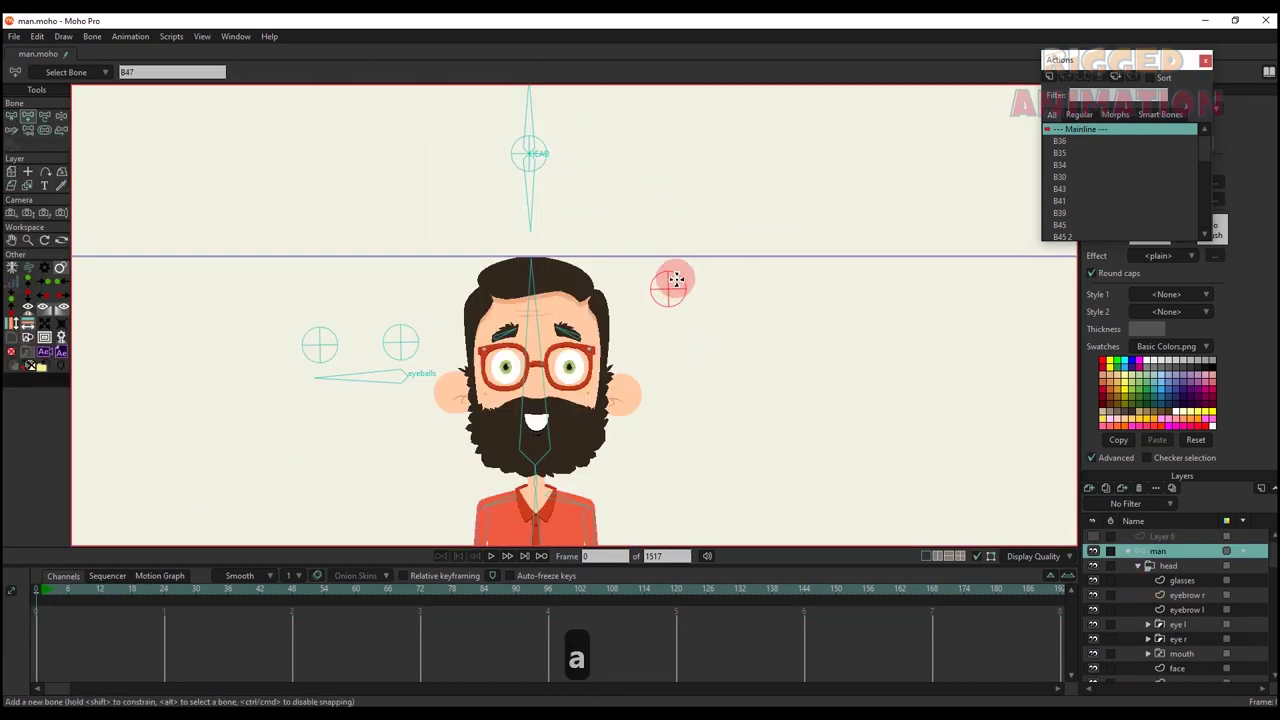
{"action": "key", "text": "b"}
{"action": "left_click", "coordinate": [269, 75]}
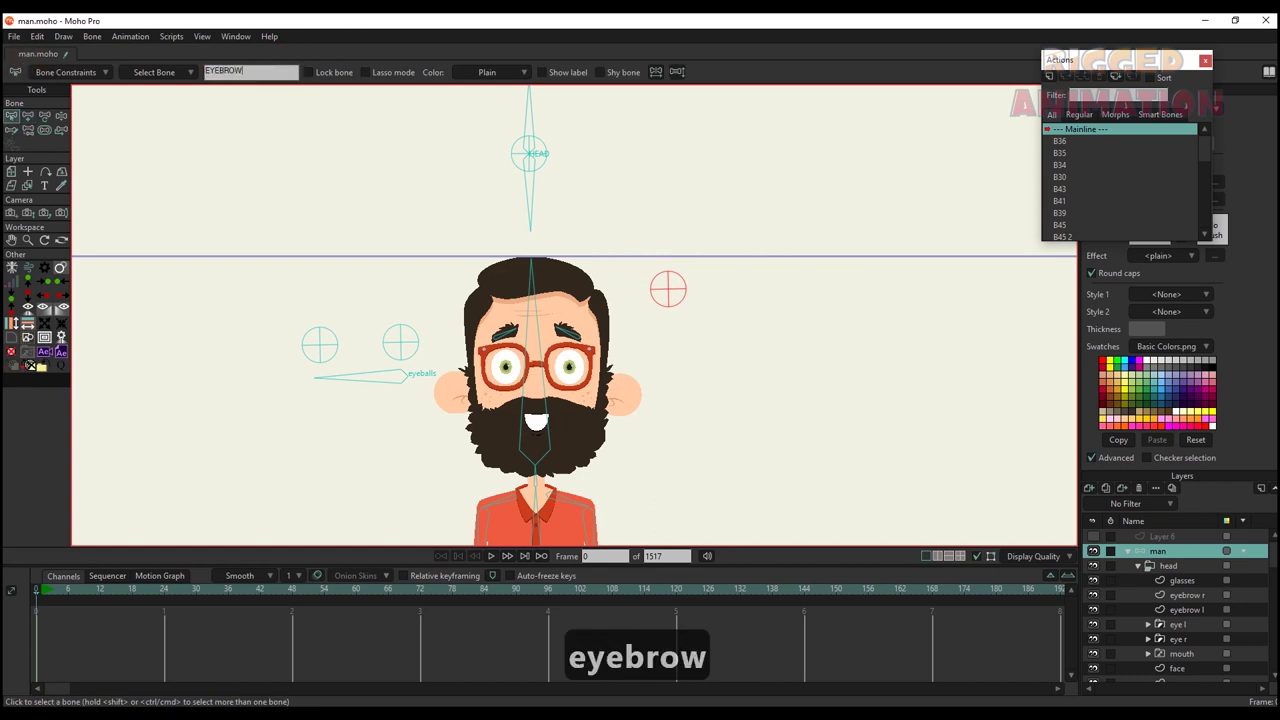
{"action": "key", "text": "Return"}
{"action": "left_click", "coordinate": [543, 72]}
- Add an upright control bone on the EYEBROW pin bone and reduce its bone strength
{"action": "key", "text": "a"}
{"action": "left_click_drag", "start_coordinate": [668, 287], "coordinate": [667, 216]}
{"action": "key", "text": "s"}
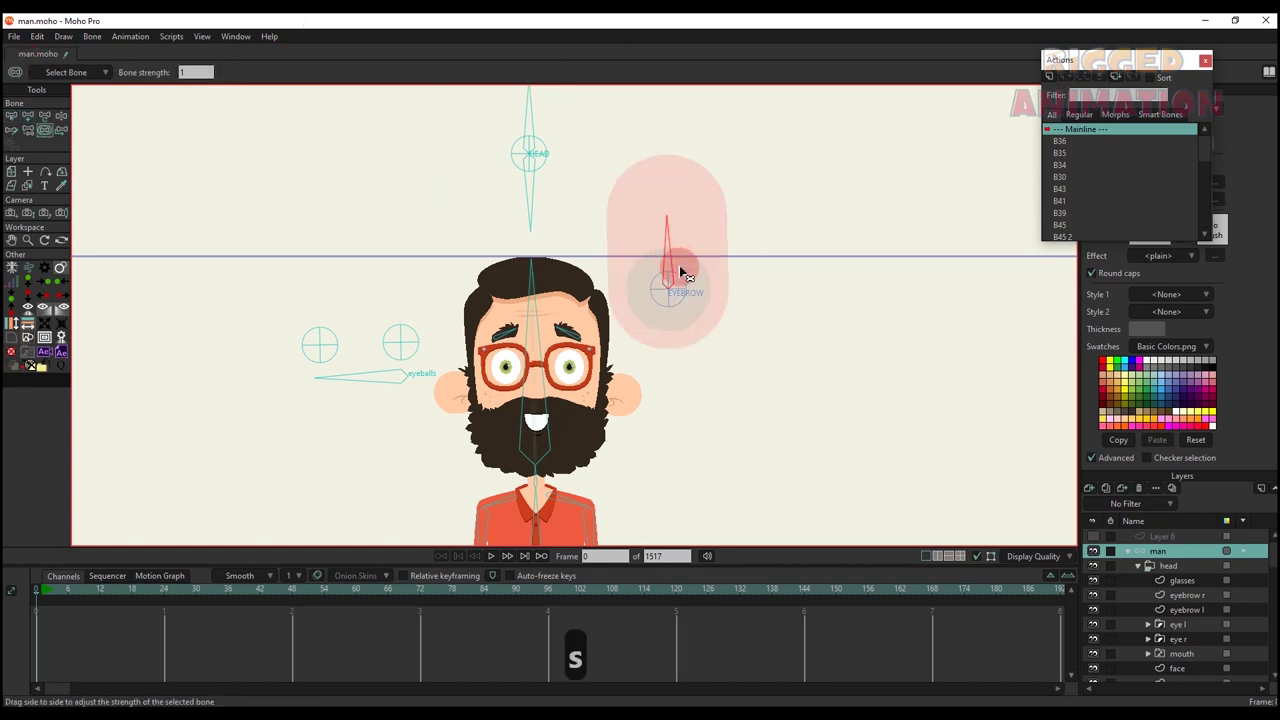
{"action": "key", "text": "b"}
{"action": "key", "text": "s"}
{"action": "left_click_drag", "start_coordinate": [700, 262], "coordinate": [570, 284]}
{"action": "left_click_drag", "start_coordinate": [648, 254], "coordinate": [668, 249]}
- Limit the rotation angle of the new eyebrow control bone and create the smart bone action B48 for it
{"action": "key", "text": "t"}
{"action": "key", "text": "b"}
{"action": "left_click", "coordinate": [768, 252]}
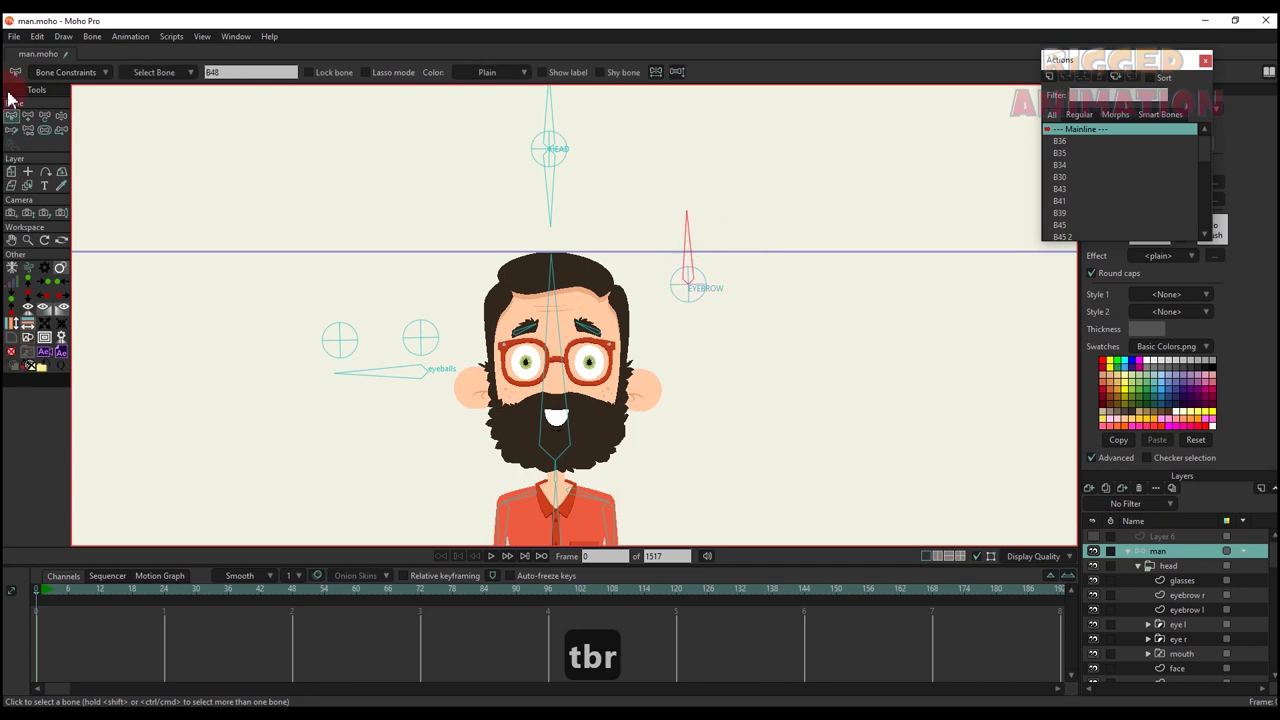
{"action": "left_click", "coordinate": [70, 72]}
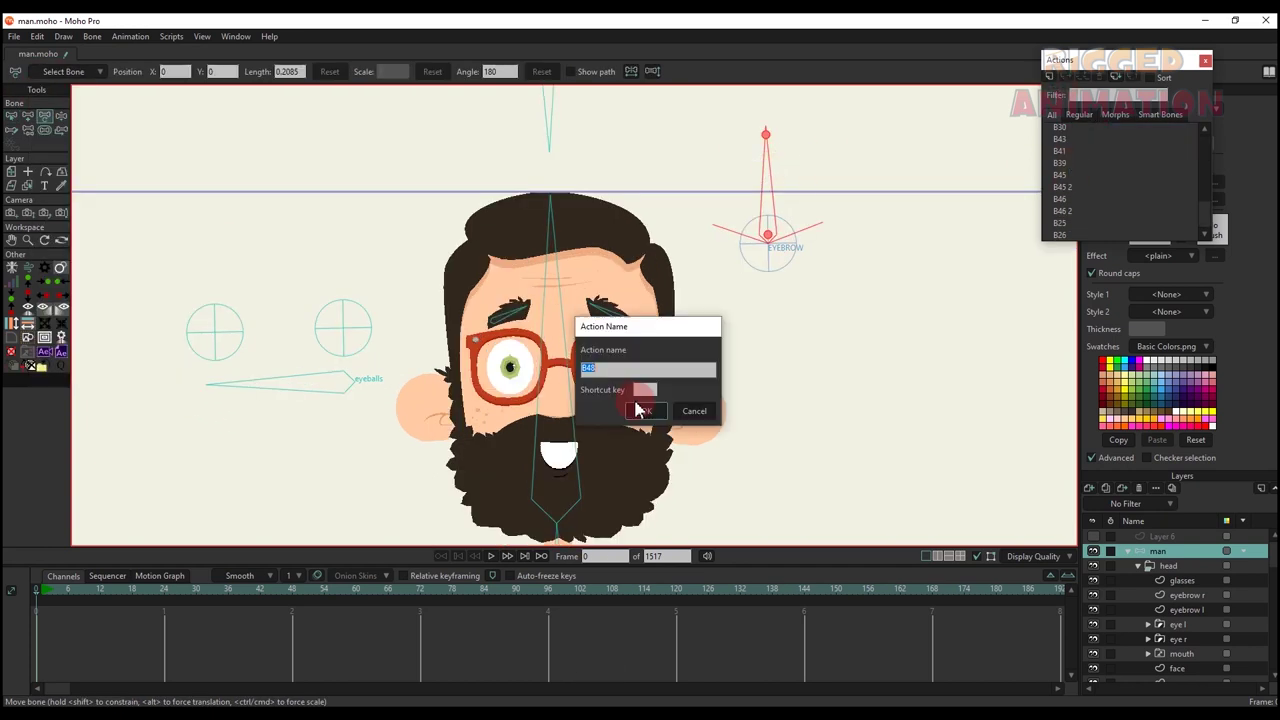
{"action": "left_click", "coordinate": [643, 409]}
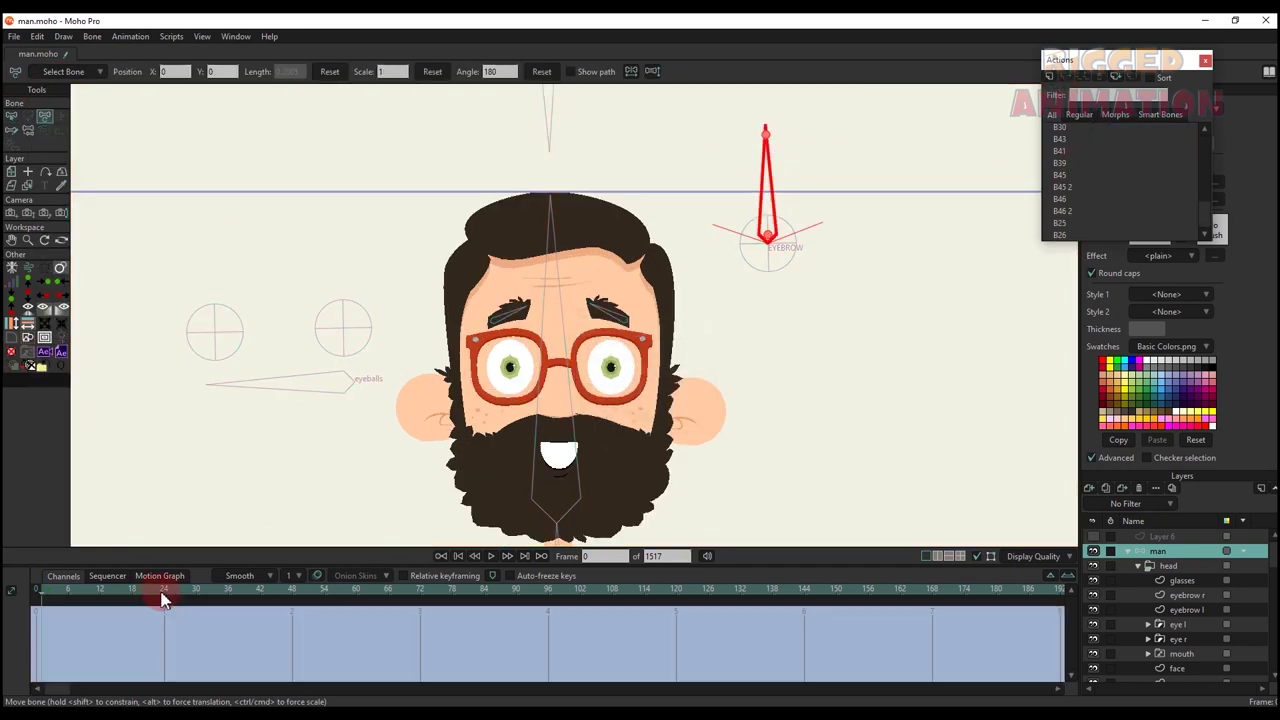
- At frame 24 of action B48, rotate the eyebrow control bone to the left and raise both eyebrow bones
{"action": "left_click", "coordinate": [164, 592]}
{"action": "left_click_drag", "start_coordinate": [768, 140], "coordinate": [678, 194]}
{"action": "scroll", "coordinate": [508, 321], "scroll_direction": "up", "scroll_amount": 3}
{"action": "key", "text": "t"}
{"action": "left_click_drag", "start_coordinate": [490, 315], "coordinate": [490, 286]}
{"action": "left_click_drag", "start_coordinate": [708, 323], "coordinate": [708, 292]}
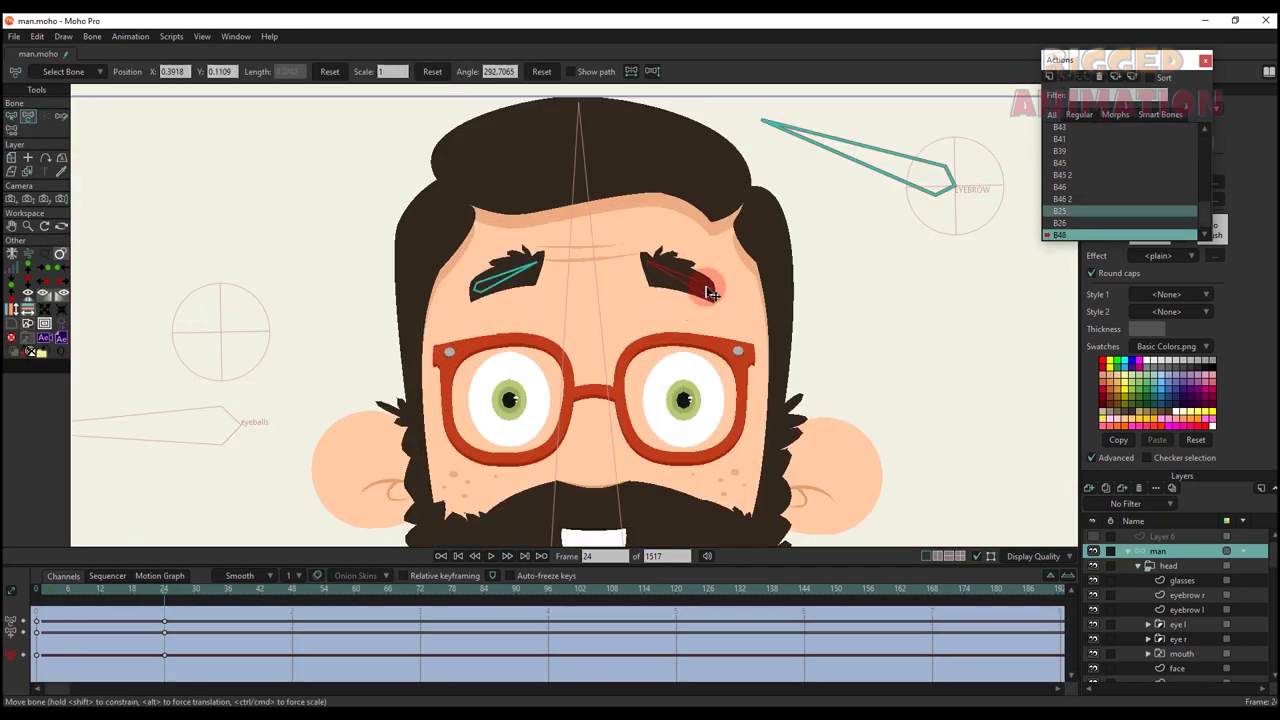
{"action": "left_click", "coordinate": [170, 633]}
- Select the eye l and eye r layers and scale them to 1.1321 in Y at frame 24
{"action": "left_click", "coordinate": [1180, 625]}
{"action": "left_click", "coordinate": [1178, 639], "text": "shift"}
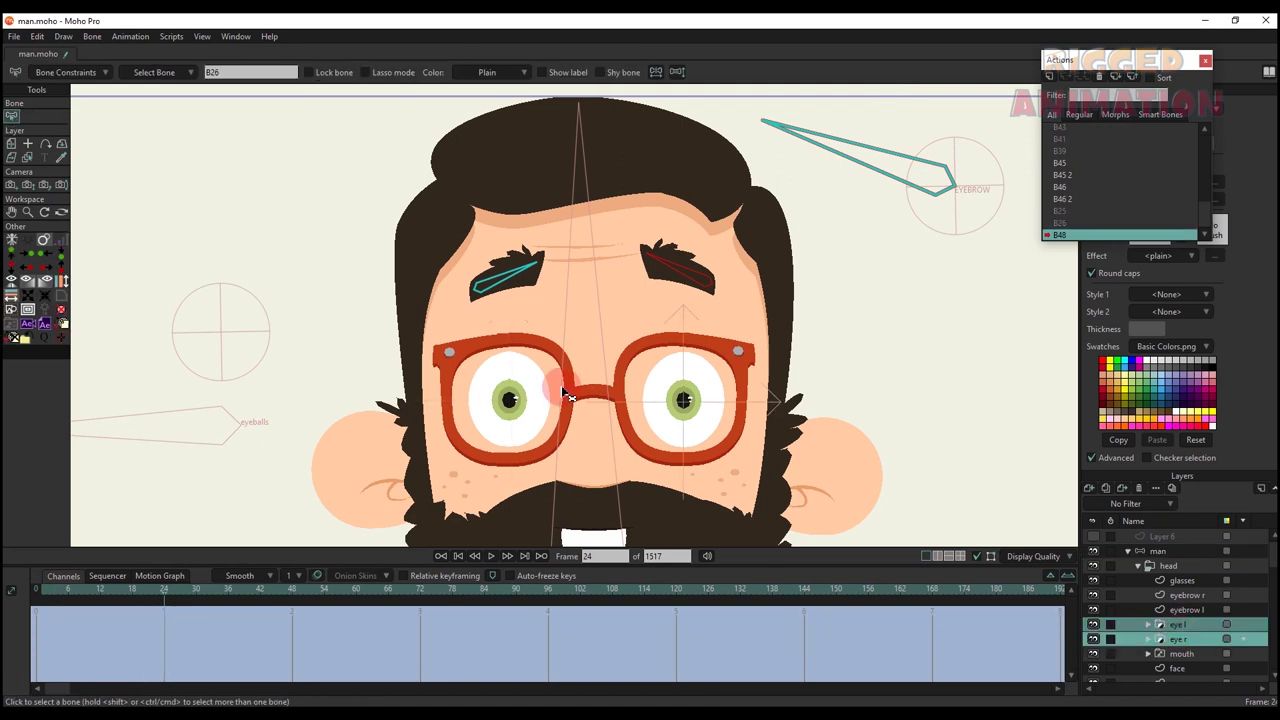
{"action": "key", "text": "m"}
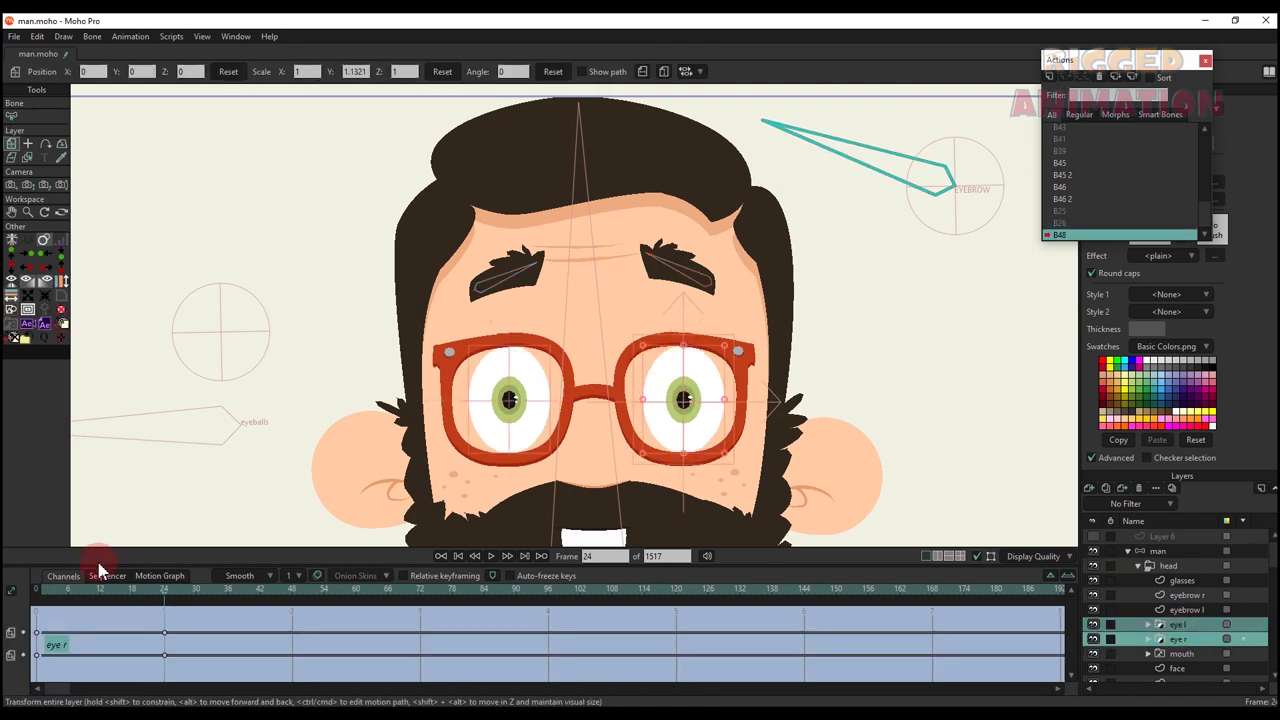
{"action": "left_click", "coordinate": [172, 622]}
- Reduce the height of the eyeball layer inside eye l so the iris is round again
{"action": "left_click", "coordinate": [1148, 625]}
{"action": "left_click", "coordinate": [1188, 639]}
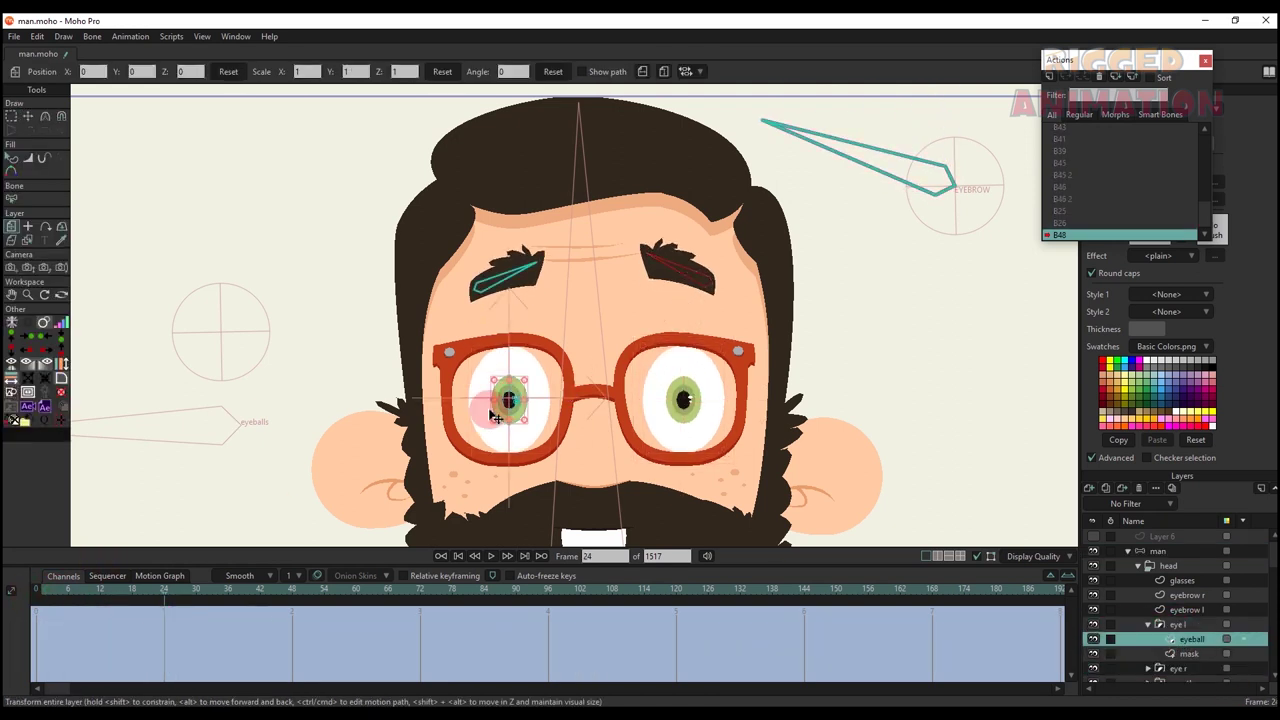
{"action": "scroll", "coordinate": [484, 407], "scroll_direction": "up", "scroll_amount": 2}
{"action": "left_click_drag", "start_coordinate": [522, 412], "coordinate": [522, 413]}
- Set the eye r eyeball's origin at its pupil centre and reduce its height to make the iris round
{"action": "right_click", "coordinate": [772, 422], "text": "alt"}
{"action": "key", "text": "o"}
{"action": "left_click", "coordinate": [771, 398]}
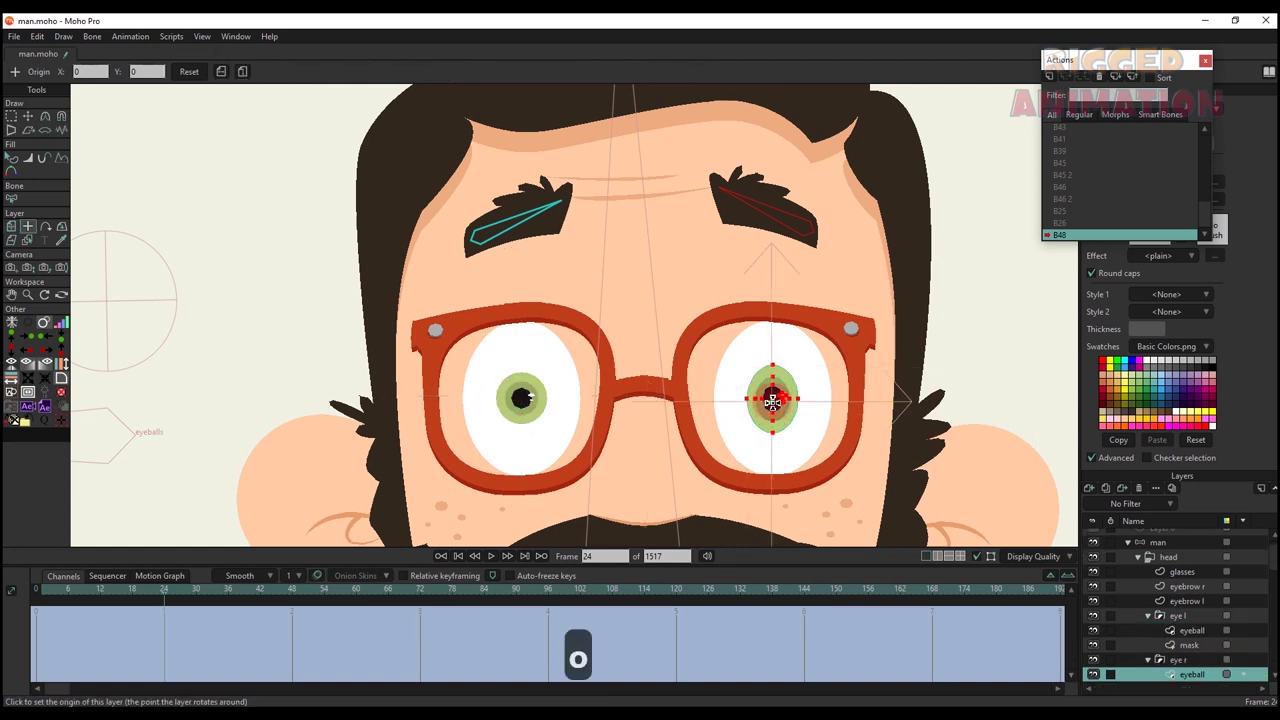
{"action": "key", "text": "m"}
{"action": "left_click_drag", "start_coordinate": [772, 430], "coordinate": [772, 414]}
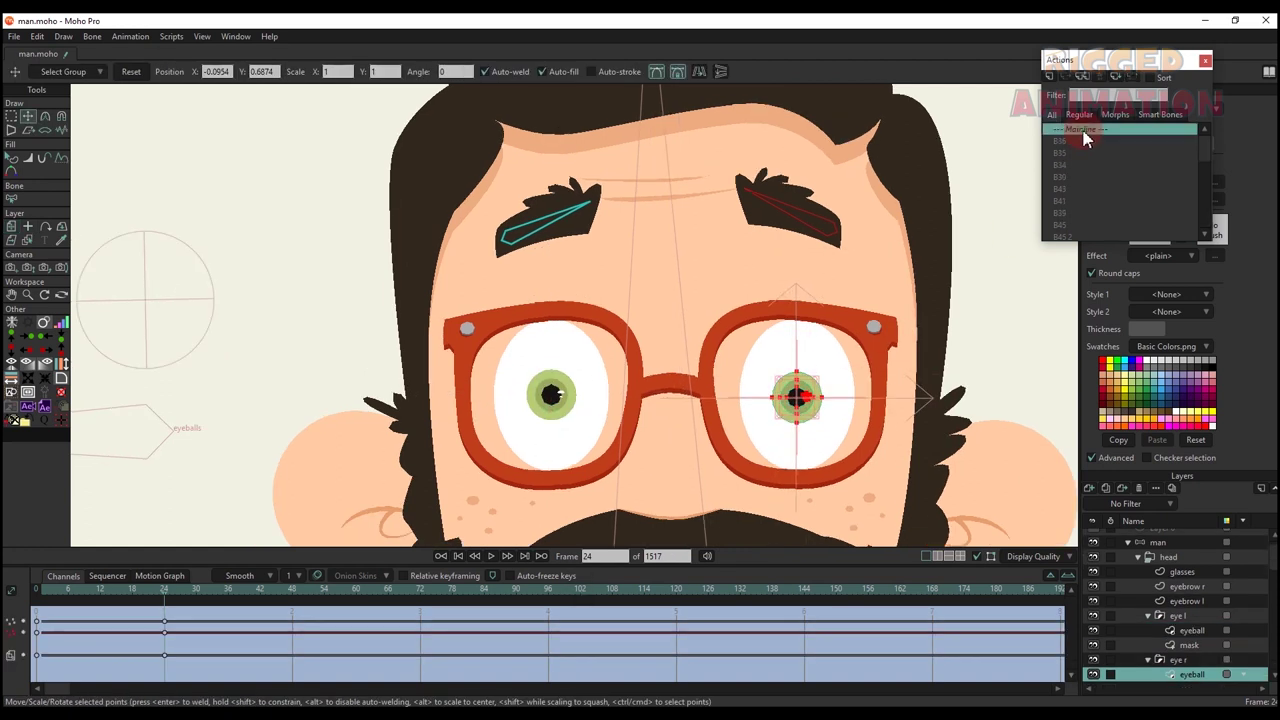
- Test the eyebrow control bone in the Mainline and create the opposite smart bone action B48 2
{"action": "left_click", "coordinate": [706, 283]}
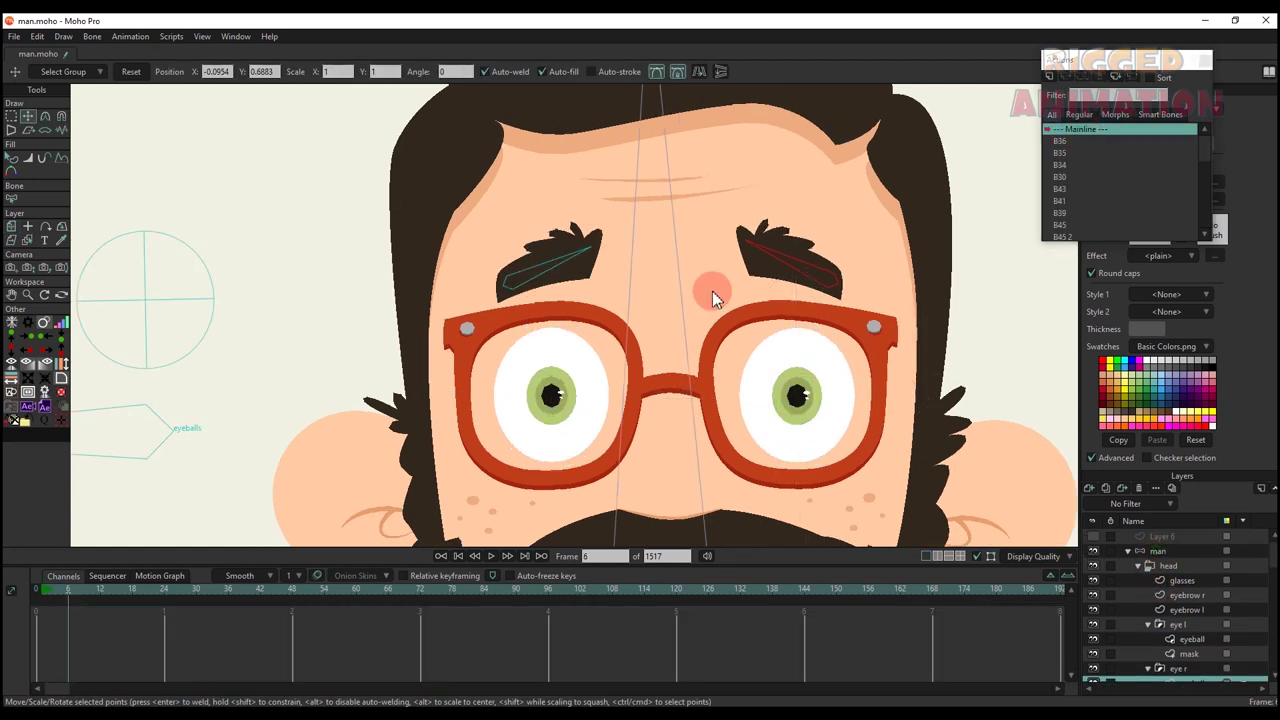
{"action": "key", "text": "t"}
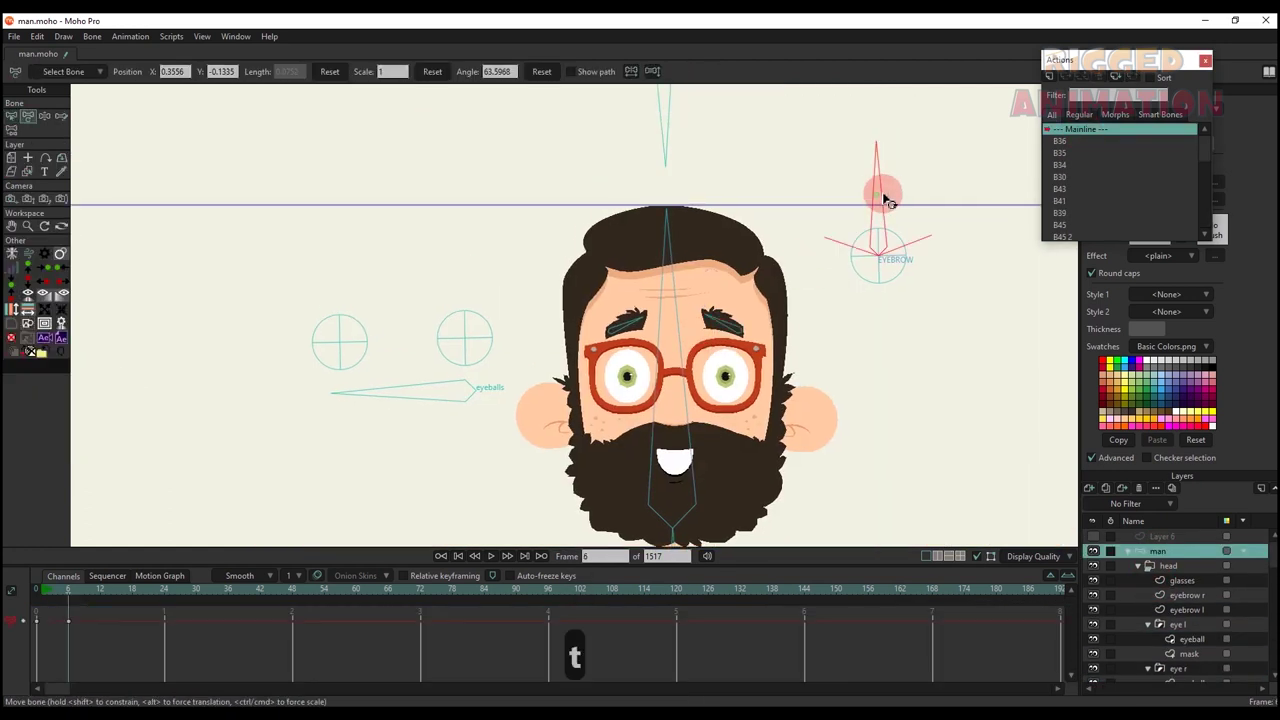
{"action": "left_click_drag", "start_coordinate": [883, 194], "coordinate": [828, 228]}
{"action": "left_click", "coordinate": [1049, 77]}
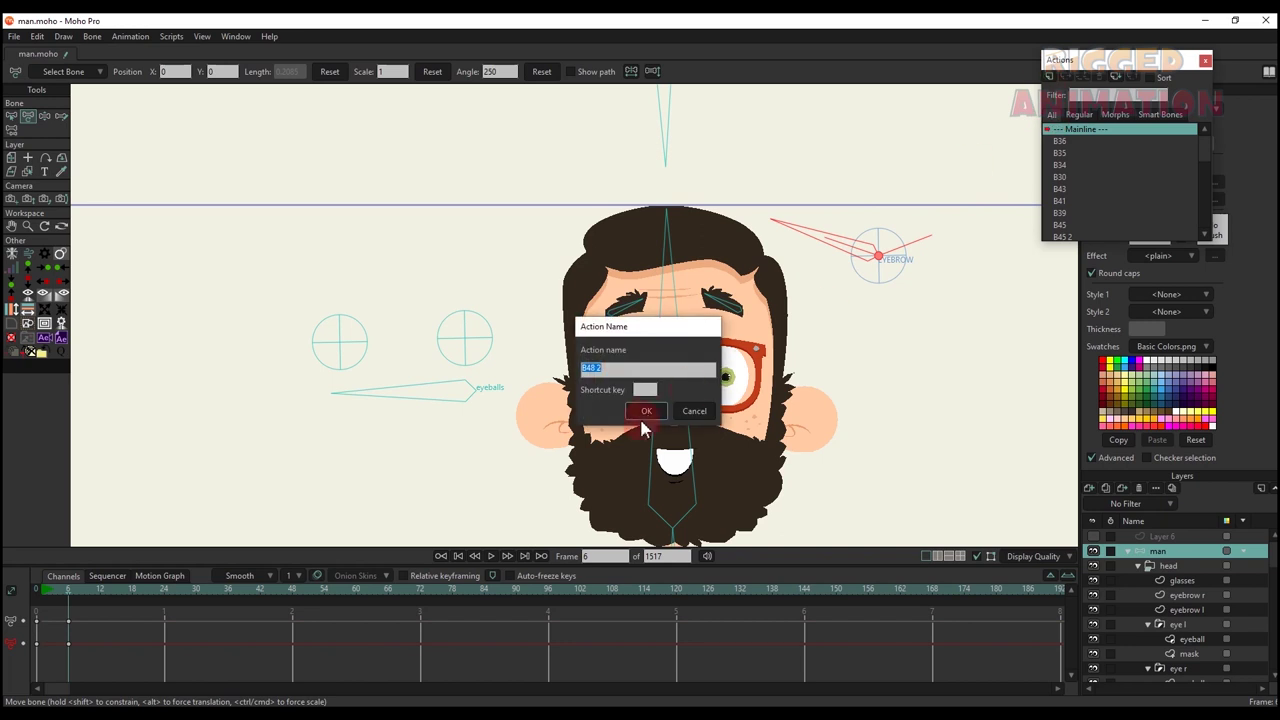
{"action": "left_click", "coordinate": [645, 411]}
- At frame 24 of B48 2, rotate the control bone to 110 degrees and lower both eyebrows into a frown
{"action": "left_click", "coordinate": [164, 591]}
{"action": "key", "text": "t"}
{"action": "left_click_drag", "start_coordinate": [884, 180], "coordinate": [828, 228]}
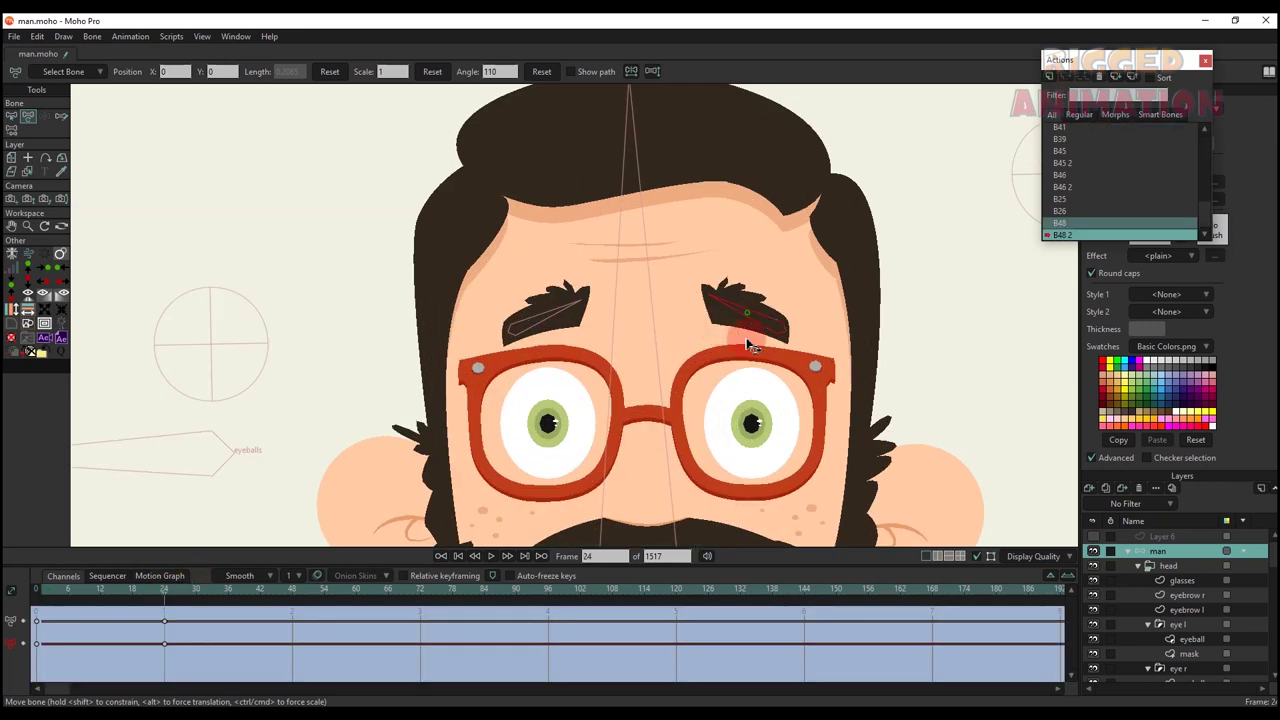
{"action": "left_click_drag", "start_coordinate": [748, 345], "coordinate": [725, 390]}
{"action": "left_click_drag", "start_coordinate": [548, 318], "coordinate": [519, 357]}
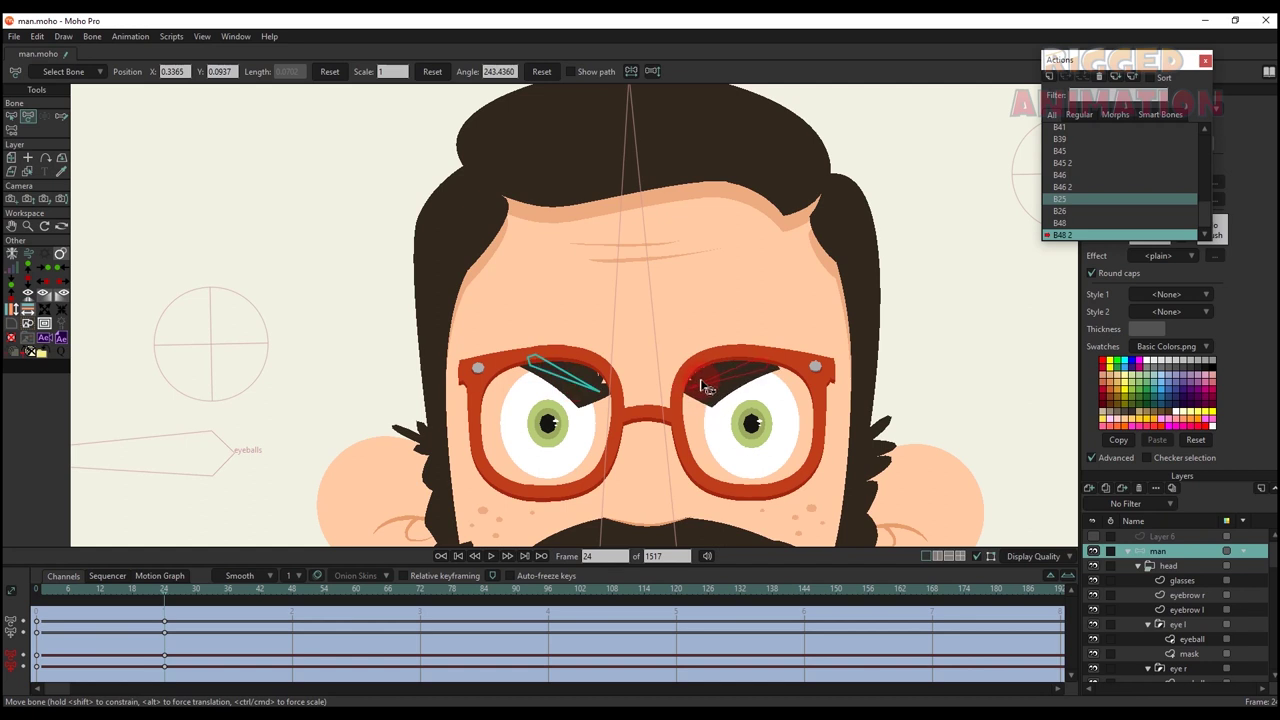
- Adjust the eyebrow on the viewer's right to finish the frown in B48 2, and scrub through the action
{"action": "left_click_drag", "start_coordinate": [703, 386], "coordinate": [765, 372]}
{"action": "scroll", "coordinate": [735, 372], "scroll_direction": "down", "scroll_amount": 3}
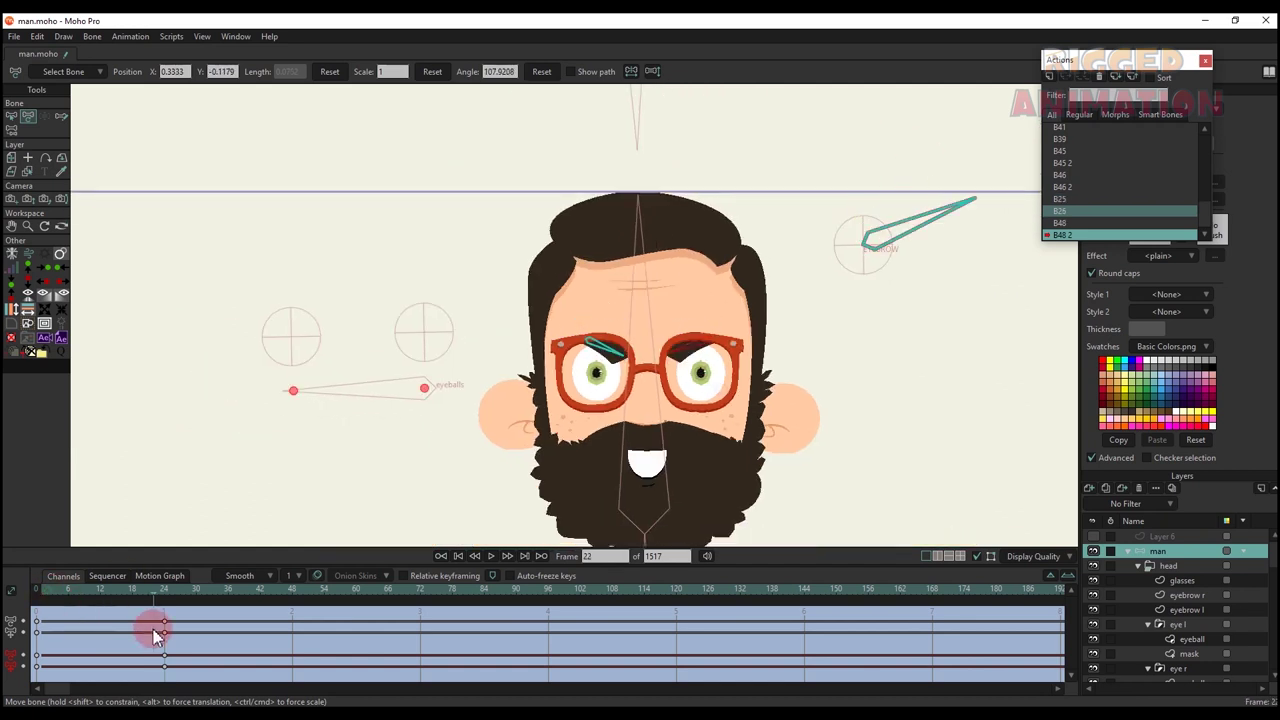
{"action": "scroll", "coordinate": [1060, 180], "scroll_direction": "up", "scroll_amount": 2}
- Test the EYEBROW control bone in the Mainline, delete the test keyframes and return to frame 0
{"action": "left_click", "coordinate": [1073, 129]}
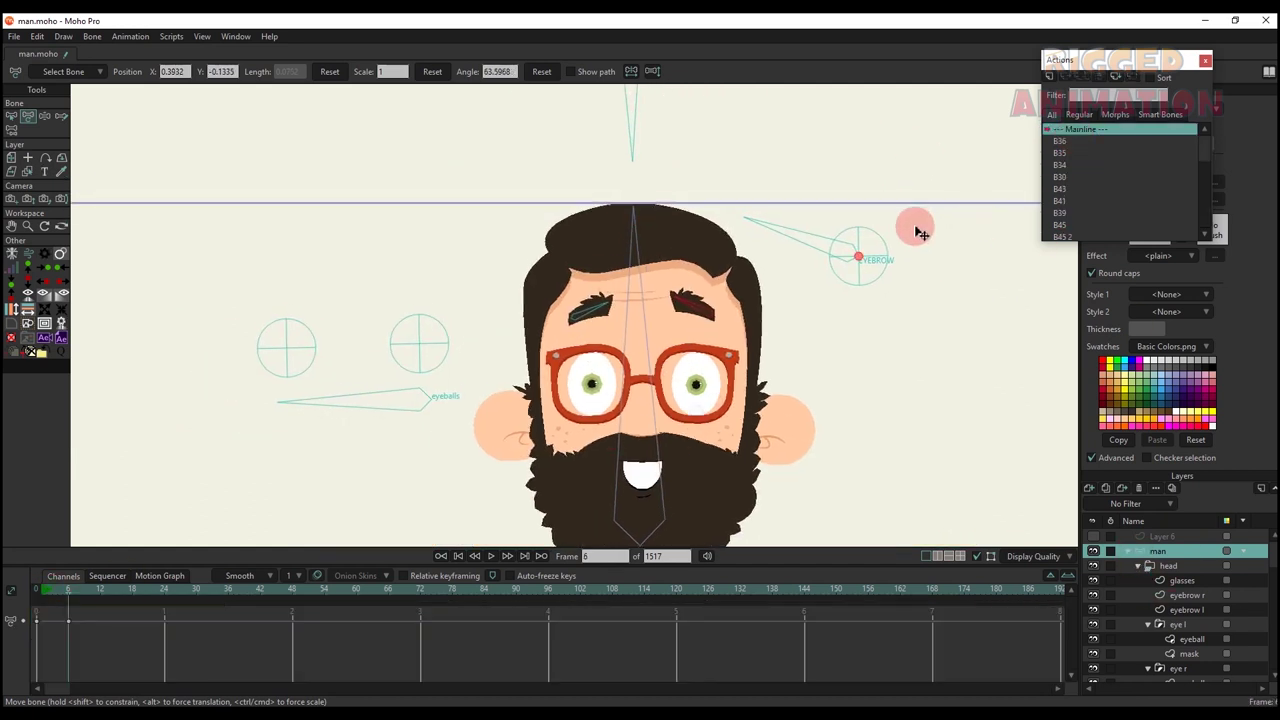
{"action": "left_click_drag", "start_coordinate": [820, 240], "coordinate": [750, 240]}
{"action": "left_click_drag", "start_coordinate": [94, 647], "coordinate": [48, 600]}
{"action": "key", "text": "BackSpace"}
{"action": "left_click", "coordinate": [36, 589]}
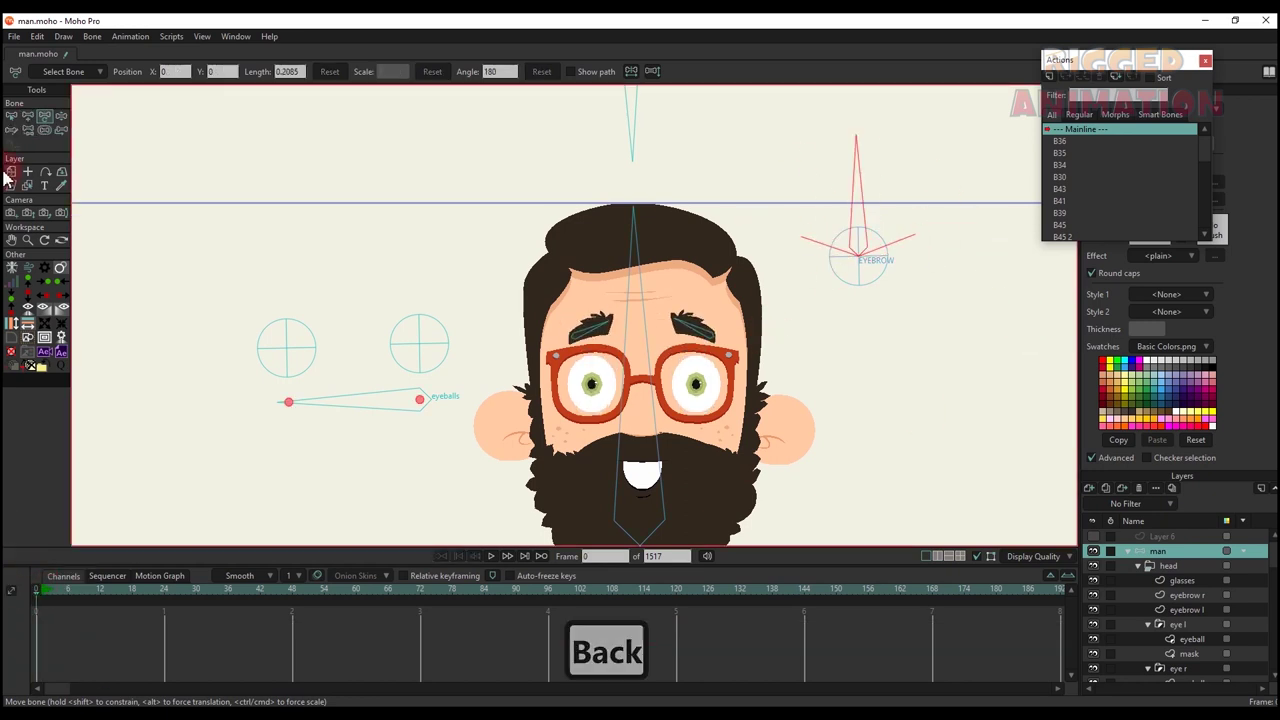
- Add a second, downward-pointing control bone to the EYEBROW circle and enable its angle constraints
{"action": "key", "text": "a"}
{"action": "left_click_drag", "start_coordinate": [858, 260], "coordinate": [857, 358]}
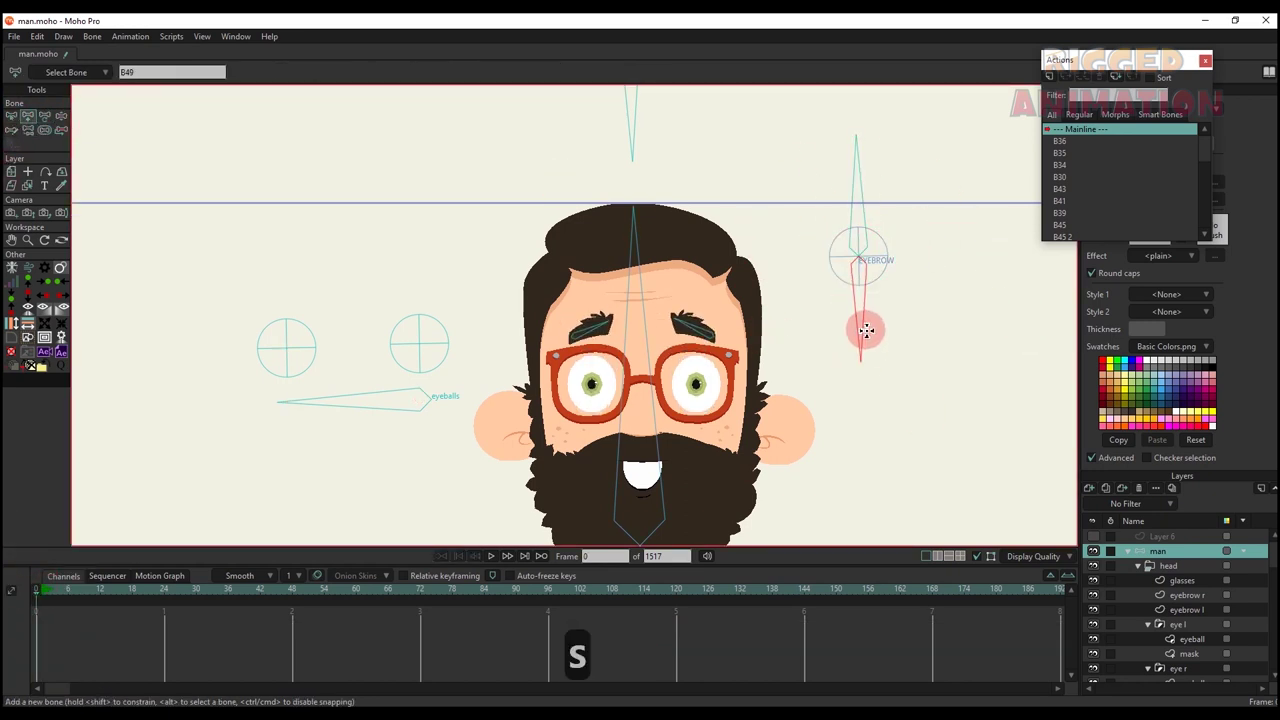
{"action": "key", "text": "s"}
{"action": "left_click", "coordinate": [12, 118]}
{"action": "left_click", "coordinate": [72, 72]}
{"action": "left_click", "coordinate": [37, 91]}
{"action": "left_click", "coordinate": [212, 407]}
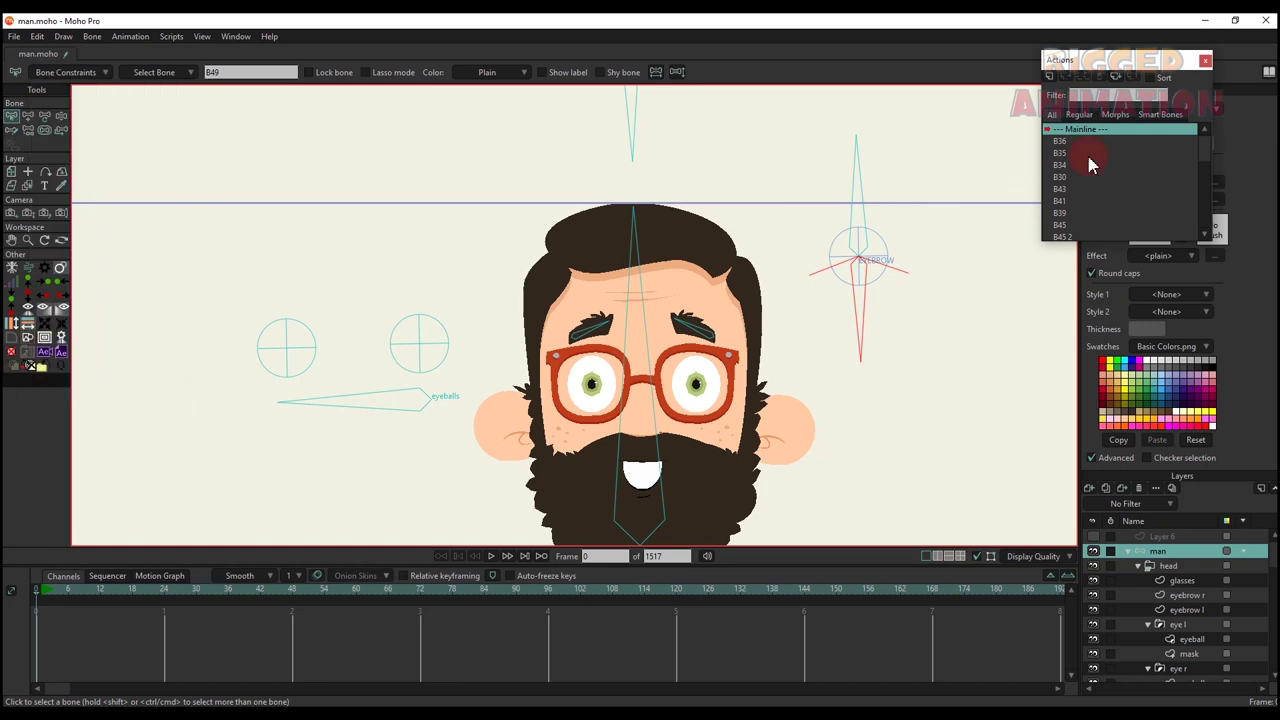
- Create a smart bone action for B49 and, at frame 24, rotate the control bone to 290 degrees
{"action": "left_click", "coordinate": [1048, 77]}
{"action": "left_click", "coordinate": [638, 411]}
{"action": "left_click", "coordinate": [166, 591]}
{"action": "key", "text": "t"}
{"action": "left_click_drag", "start_coordinate": [862, 345], "coordinate": [765, 296]}
- Raise the eyebrow on the viewer's left and lower the one on the viewer's right at frame 24 of B49
{"action": "scroll", "coordinate": [597, 330], "scroll_direction": "up", "scroll_amount": 3}
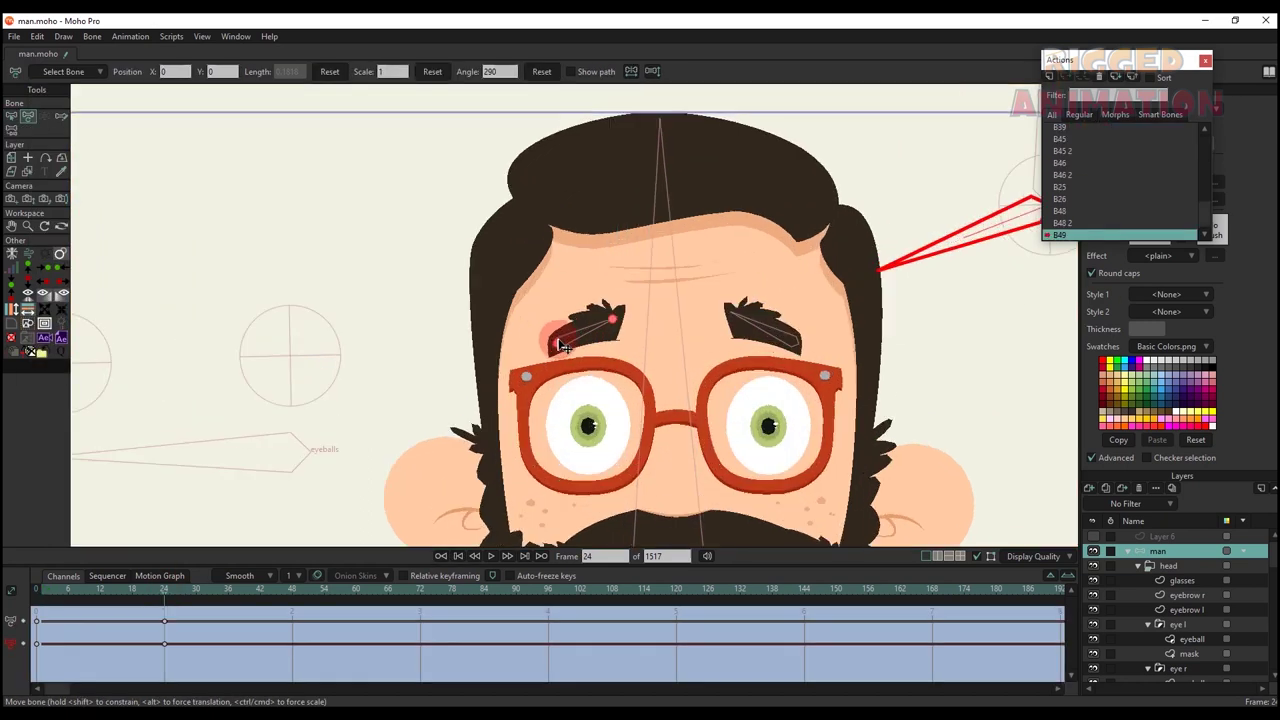
{"action": "left_click_drag", "start_coordinate": [558, 338], "coordinate": [556, 309]}
{"action": "left_click_drag", "start_coordinate": [790, 341], "coordinate": [741, 378]}
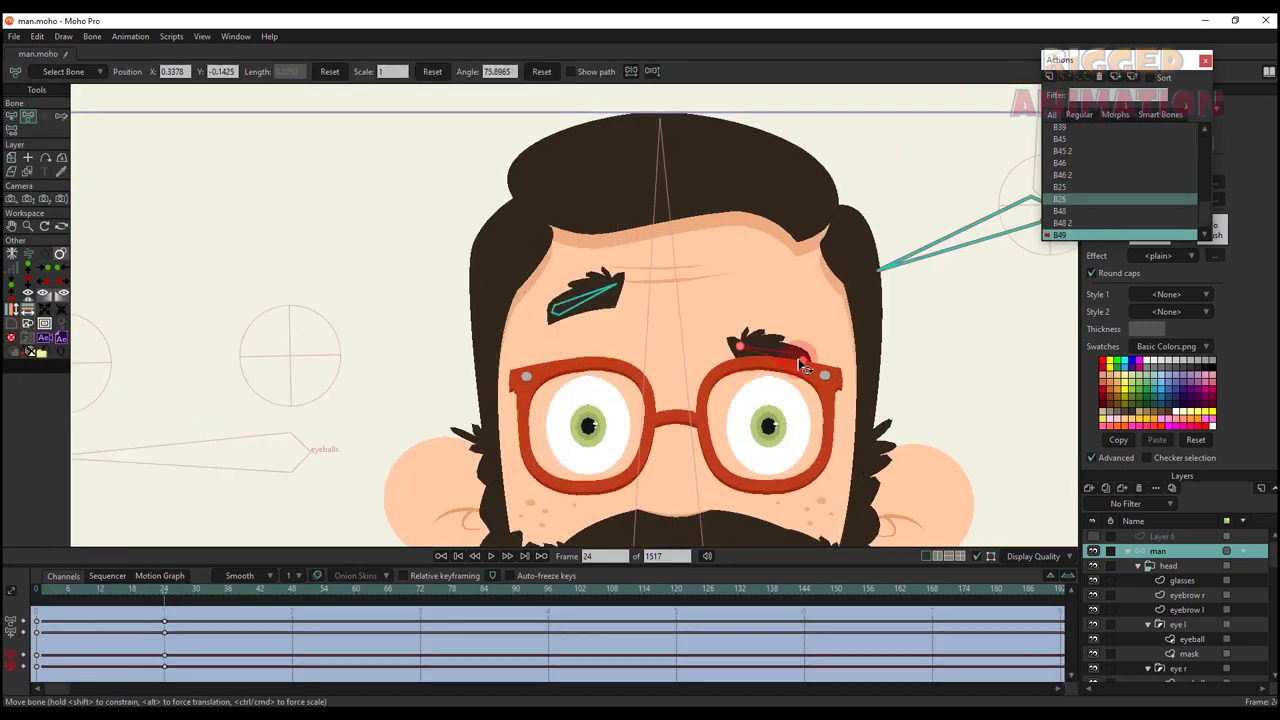
{"action": "scroll", "coordinate": [760, 376], "scroll_direction": "down", "scroll_amount": 3}
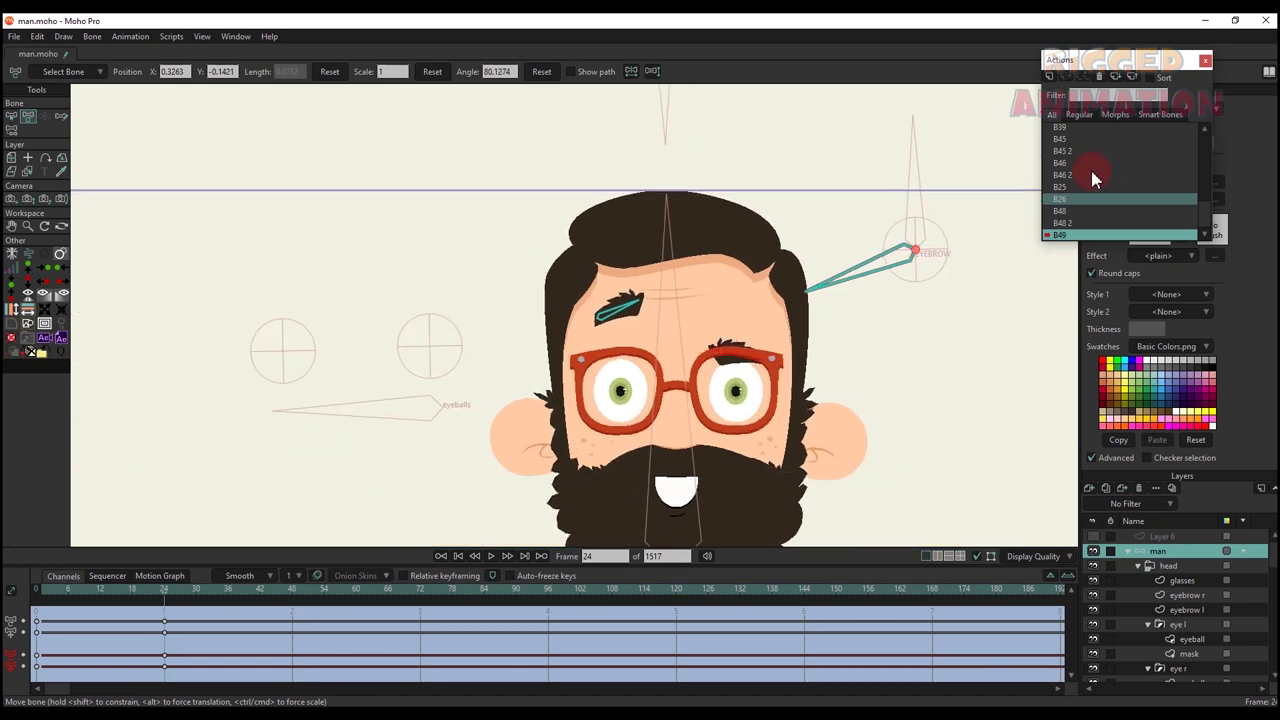
- Rotate the lower EYEBROW control bone the other way in the Mainline, create opposite action B49 2 and go to its frame 24
{"action": "scroll", "coordinate": [1091, 177], "scroll_direction": "up", "scroll_amount": 3}
{"action": "double_click", "coordinate": [1071, 130]}
{"action": "key", "text": "t"}
{"action": "left_click_drag", "start_coordinate": [892, 307], "coordinate": [943, 209]}
{"action": "left_click", "coordinate": [1050, 77]}
{"action": "left_click", "coordinate": [646, 411]}
{"action": "left_click", "coordinate": [166, 592]}
{"action": "key", "text": "t"}
- Lower the eyebrow on the viewer's left and raise the one on the viewer's right at frame 24 of B49 2
{"action": "scroll", "coordinate": [713, 277], "scroll_direction": "up", "scroll_amount": 3}
{"action": "left_click_drag", "start_coordinate": [560, 366], "coordinate": [570, 418]}
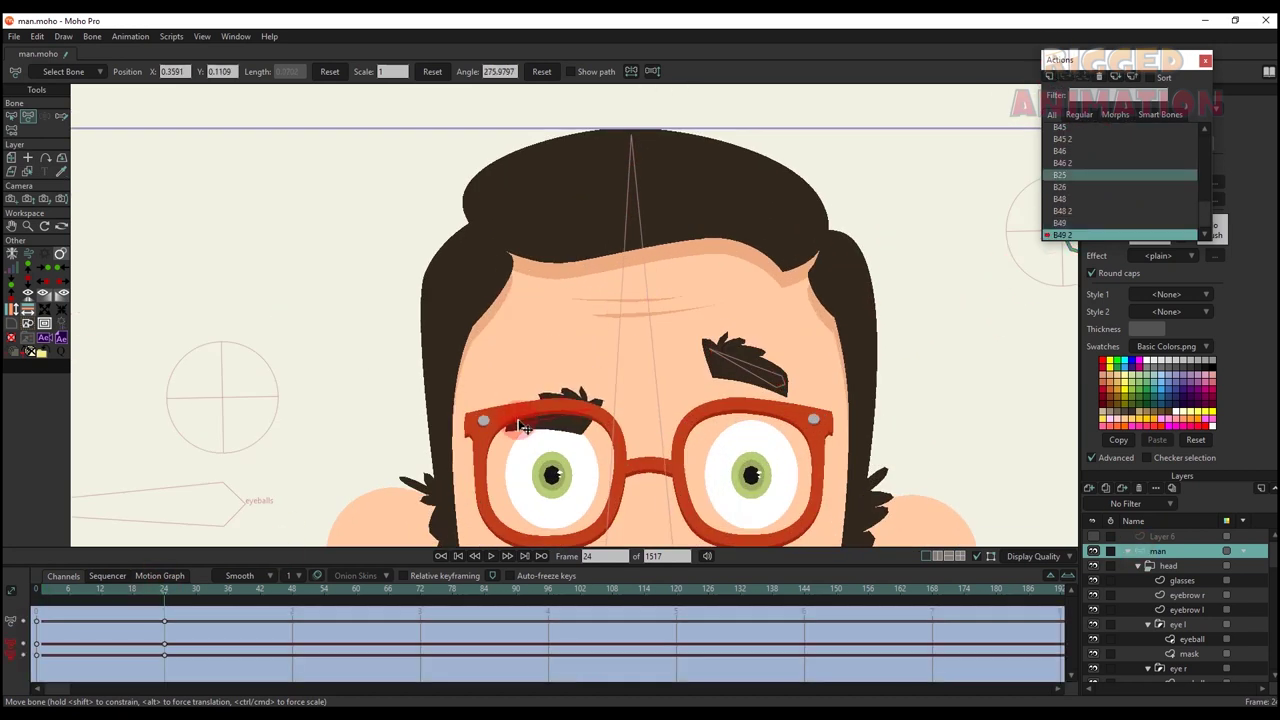
{"action": "left_click_drag", "start_coordinate": [773, 366], "coordinate": [763, 322]}
{"action": "scroll", "coordinate": [1076, 178], "scroll_direction": "up", "scroll_amount": 5}
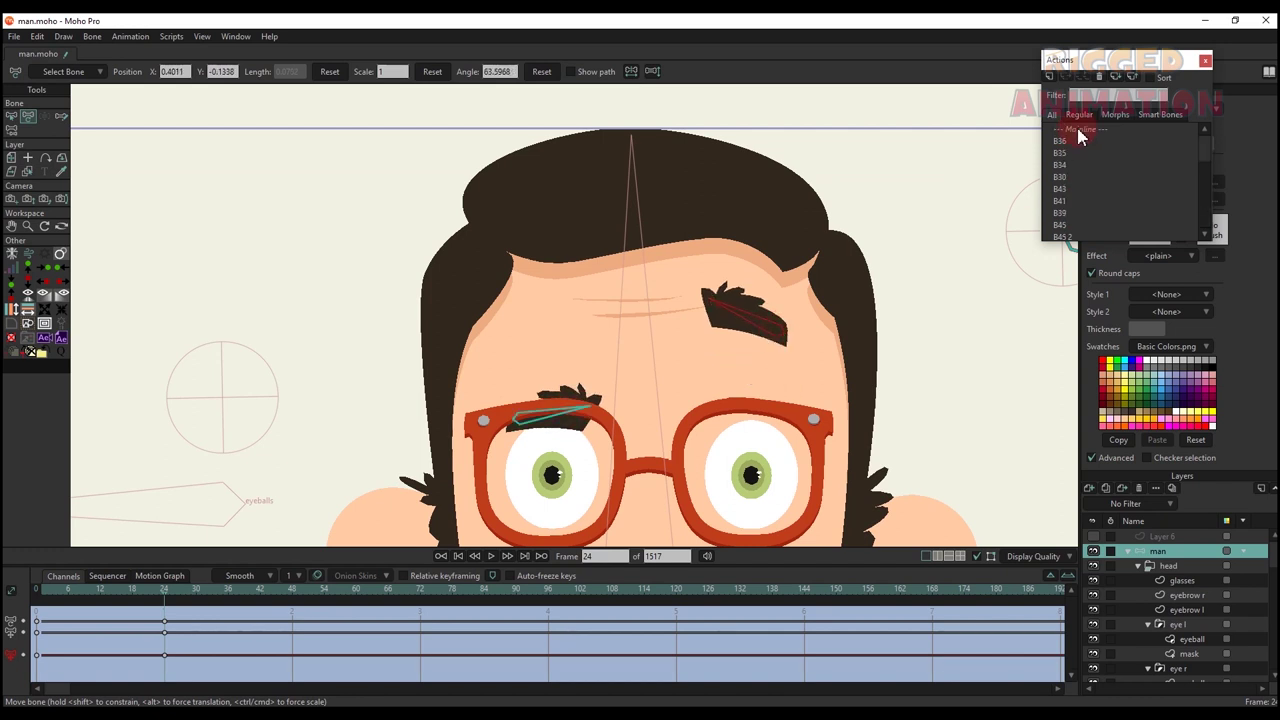
- Test both EYEBROW control bones in the Mainline, delete the test keyframes and return to frame 0
{"action": "double_click", "coordinate": [1076, 129]}
{"action": "scroll", "coordinate": [735, 257], "scroll_direction": "down", "scroll_amount": 5}
{"action": "left_click_drag", "start_coordinate": [866, 286], "coordinate": [920, 268]}
{"action": "left_click", "coordinate": [545, 73]}
{"action": "left_click_drag", "start_coordinate": [866, 200], "coordinate": [948, 215]}
{"action": "left_click_drag", "start_coordinate": [487, 358], "coordinate": [500, 357]}
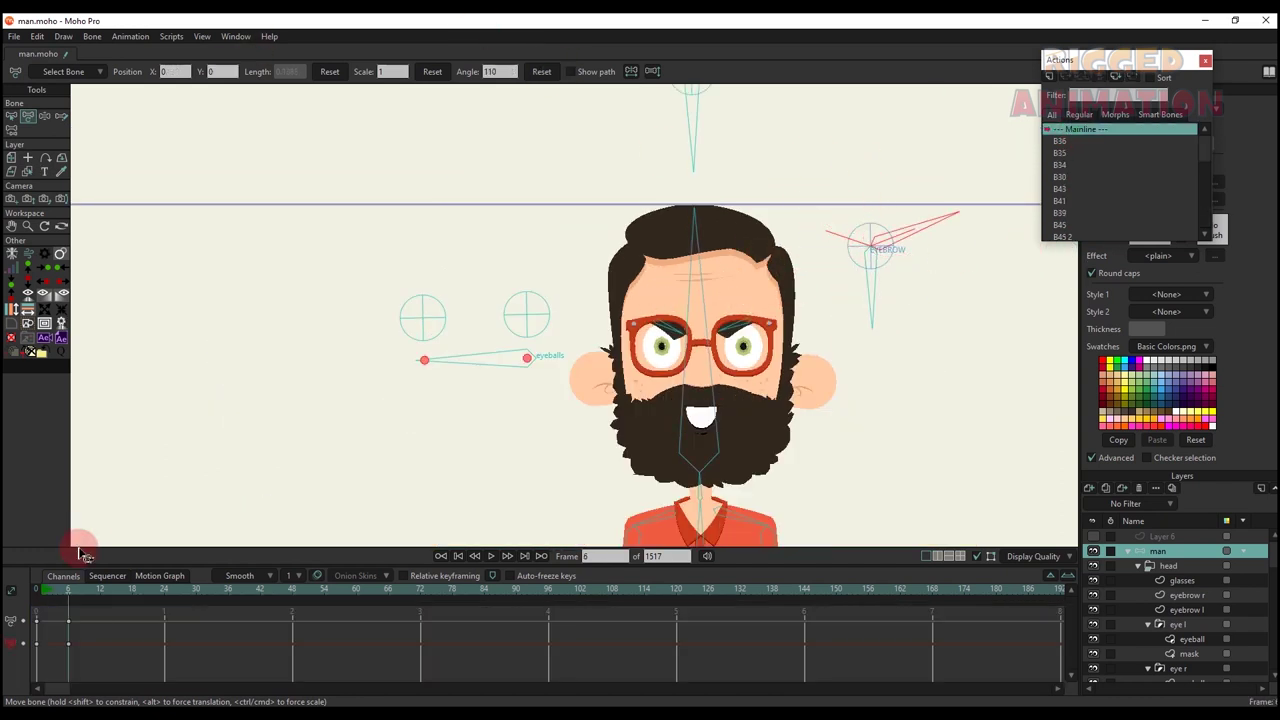
{"action": "left_click_drag", "start_coordinate": [52, 604], "coordinate": [607, 650]}
{"action": "key", "text": "Delete"}
{"action": "left_click", "coordinate": [37, 590]}
- Add a circular control bone beside the lower face, name it MOUTH and show its label
{"action": "left_click_drag", "start_coordinate": [817, 252], "coordinate": [633, 216]}
{"action": "key", "text": "b"}
{"action": "key", "text": "a"}
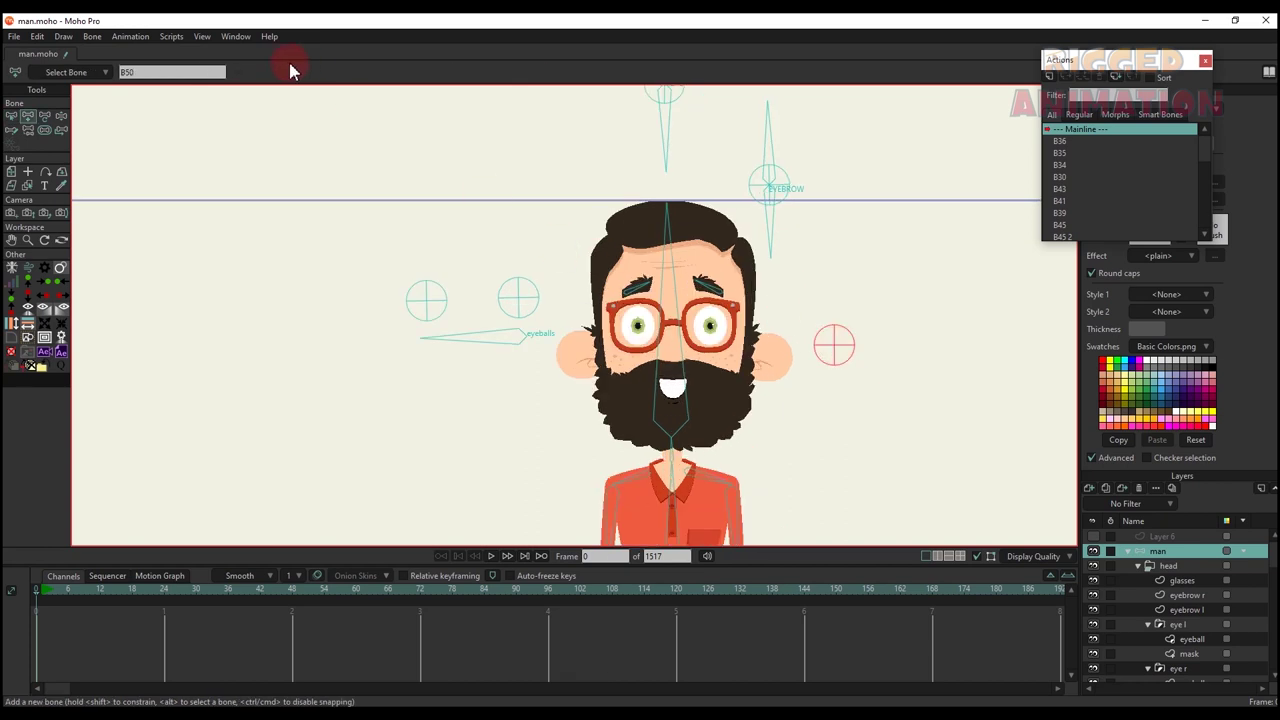
{"action": "type", "text": "bMOUTHJ"}
{"action": "key", "text": "BackSpace"}
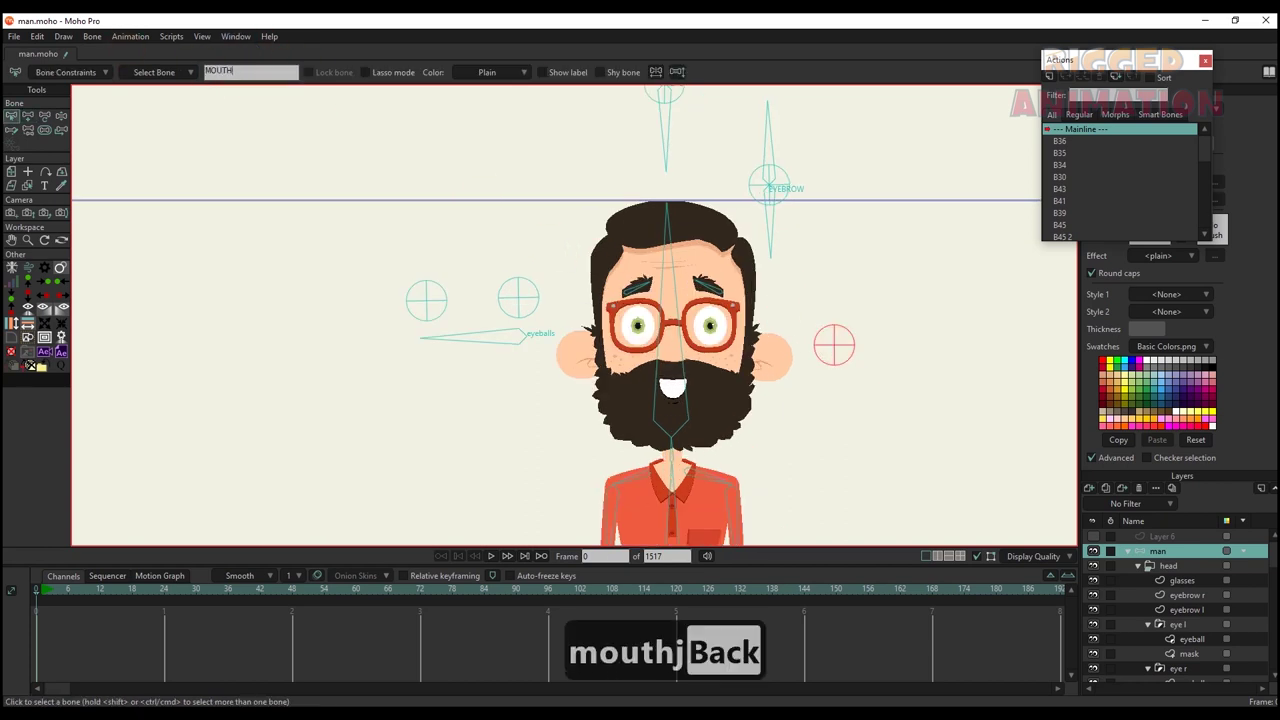
{"action": "left_click", "coordinate": [544, 72]}
- Add an upward-pointing bone to the MOUTH circle and constrain its angle, with a maximum of 0 degrees
{"action": "scroll", "coordinate": [800, 317], "scroll_direction": "up", "scroll_amount": 1}
{"action": "key", "text": "a"}
{"action": "left_click_drag", "start_coordinate": [841, 350], "coordinate": [842, 275]}
{"action": "key", "text": "s"}
{"action": "key", "text": "b"}
{"action": "key", "text": "s"}
{"action": "key", "text": "b"}
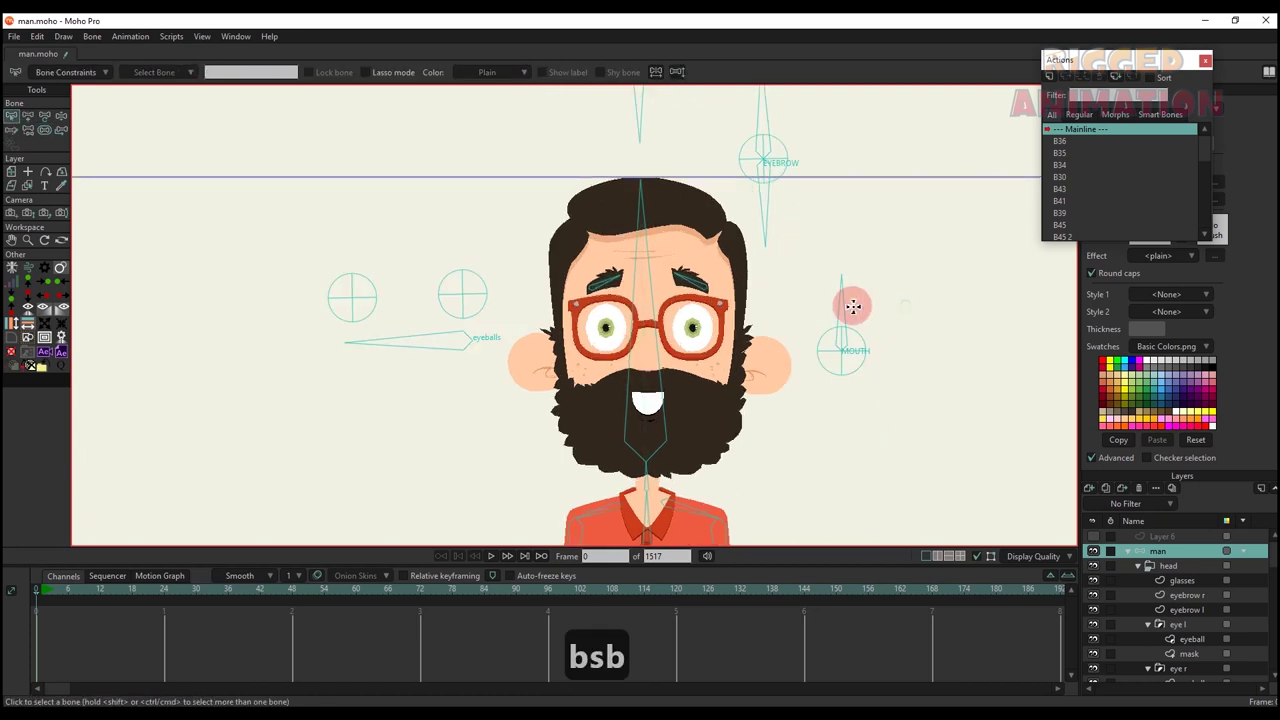
{"action": "key", "text": "t"}
{"action": "key", "text": "b"}
{"action": "left_click", "coordinate": [60, 72]}
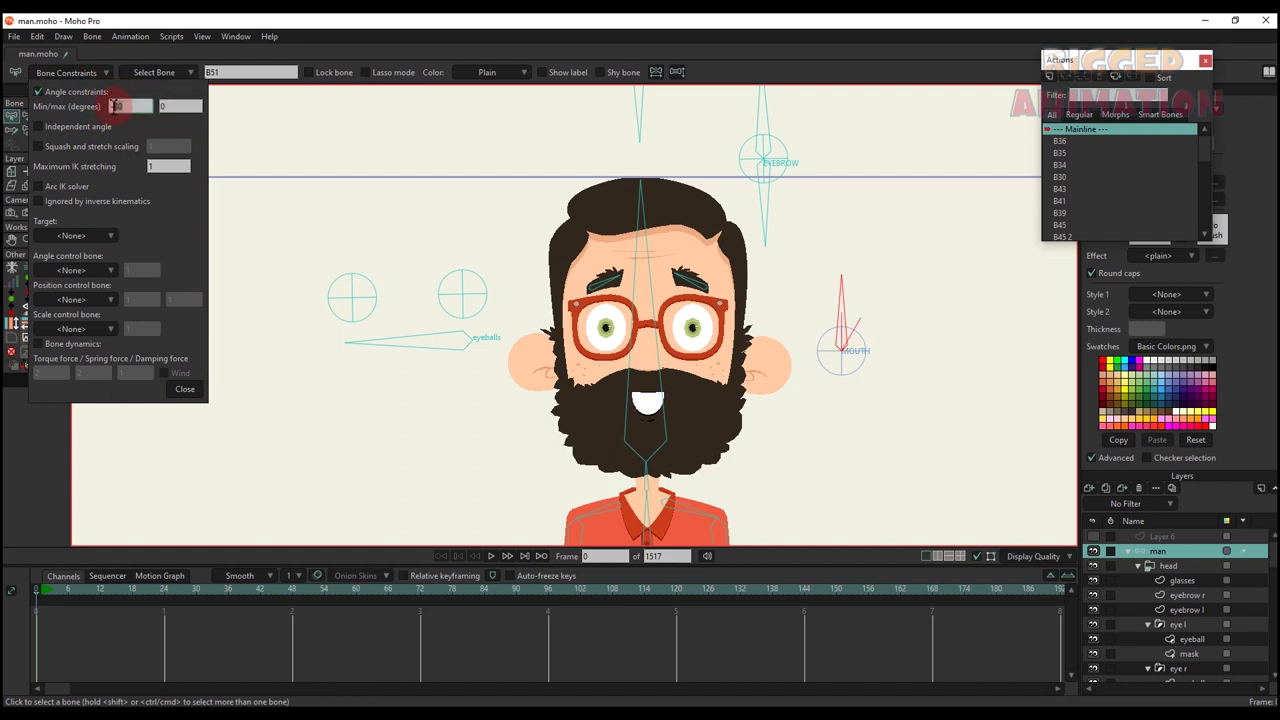
{"action": "left_click", "coordinate": [188, 389]}
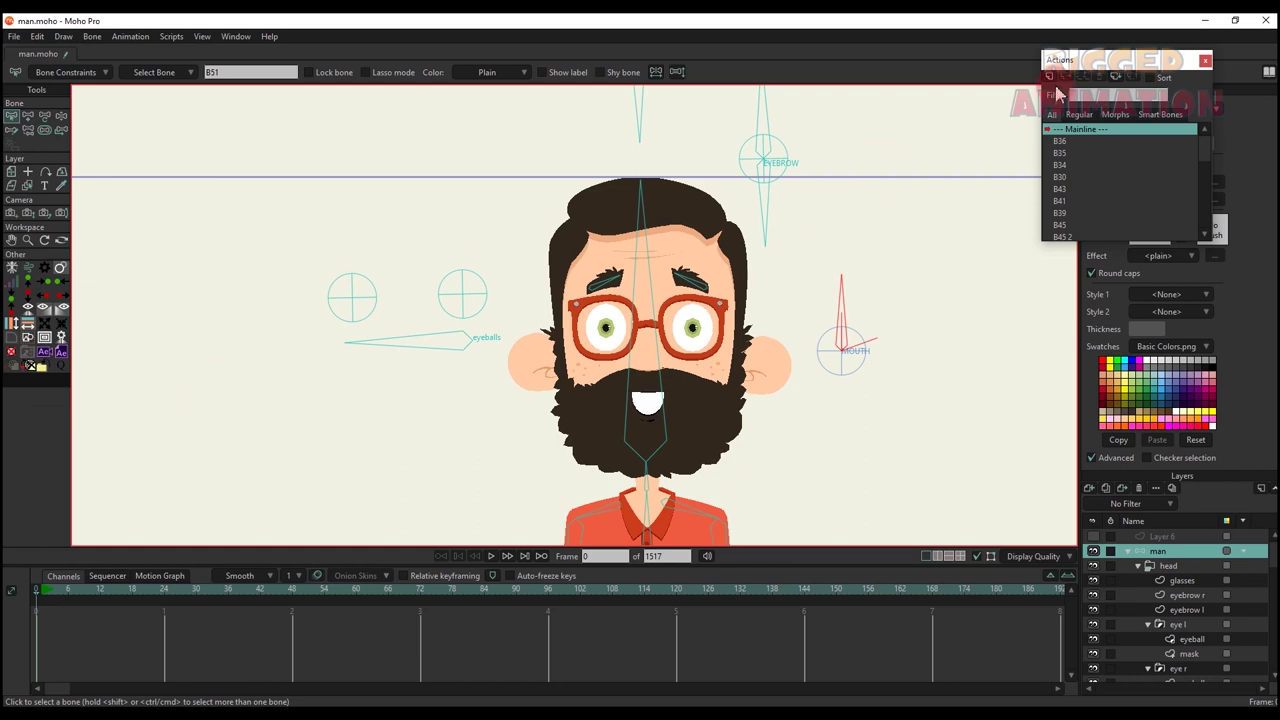
- Create the smart bone action B51 and, at frame 24, rotate the upper MOUTH bone clockwise to its limit
{"action": "left_click", "coordinate": [1048, 78]}
{"action": "left_click", "coordinate": [647, 404]}
{"action": "left_click", "coordinate": [166, 589]}
{"action": "left_click", "coordinate": [28, 117]}
{"action": "left_click_drag", "start_coordinate": [846, 314], "coordinate": [905, 328]}
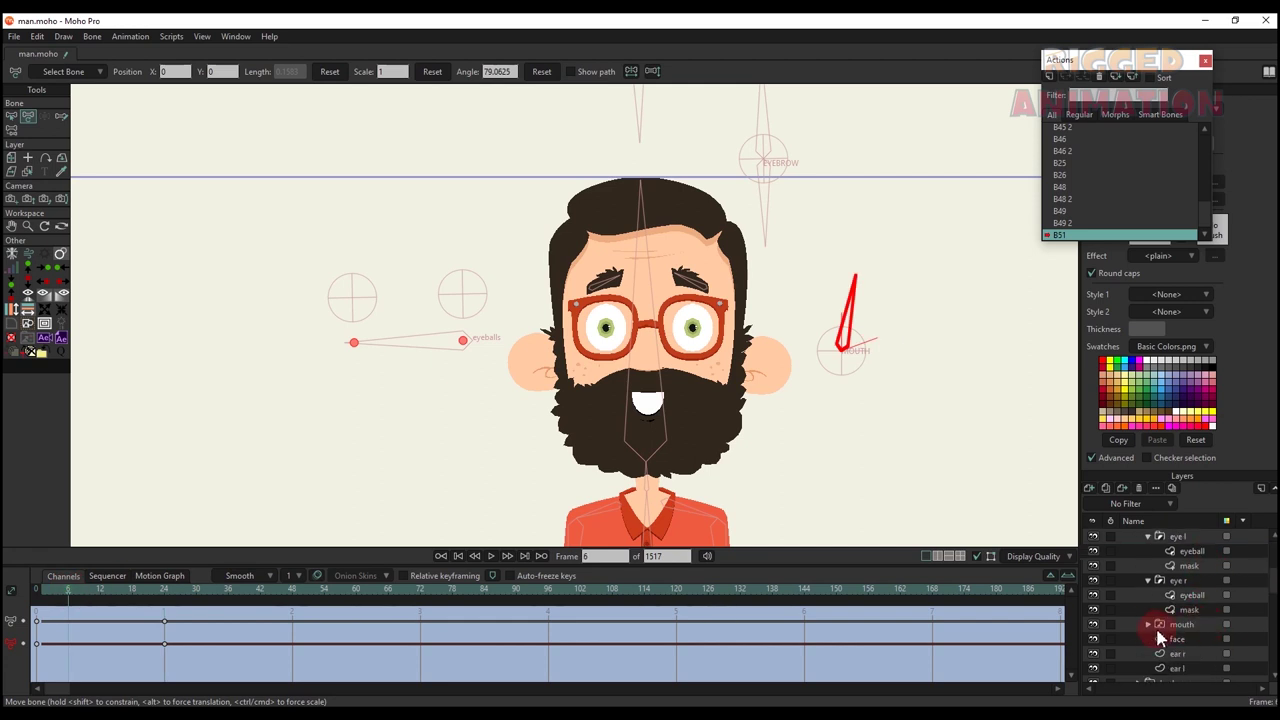
- Switch the mouth layer to shape 2 at frame 6, 3 at frame 12, 4 at frame 18 and 5 at frame 24
{"action": "right_click", "coordinate": [1180, 538]}
{"action": "left_click", "coordinate": [1191, 590]}
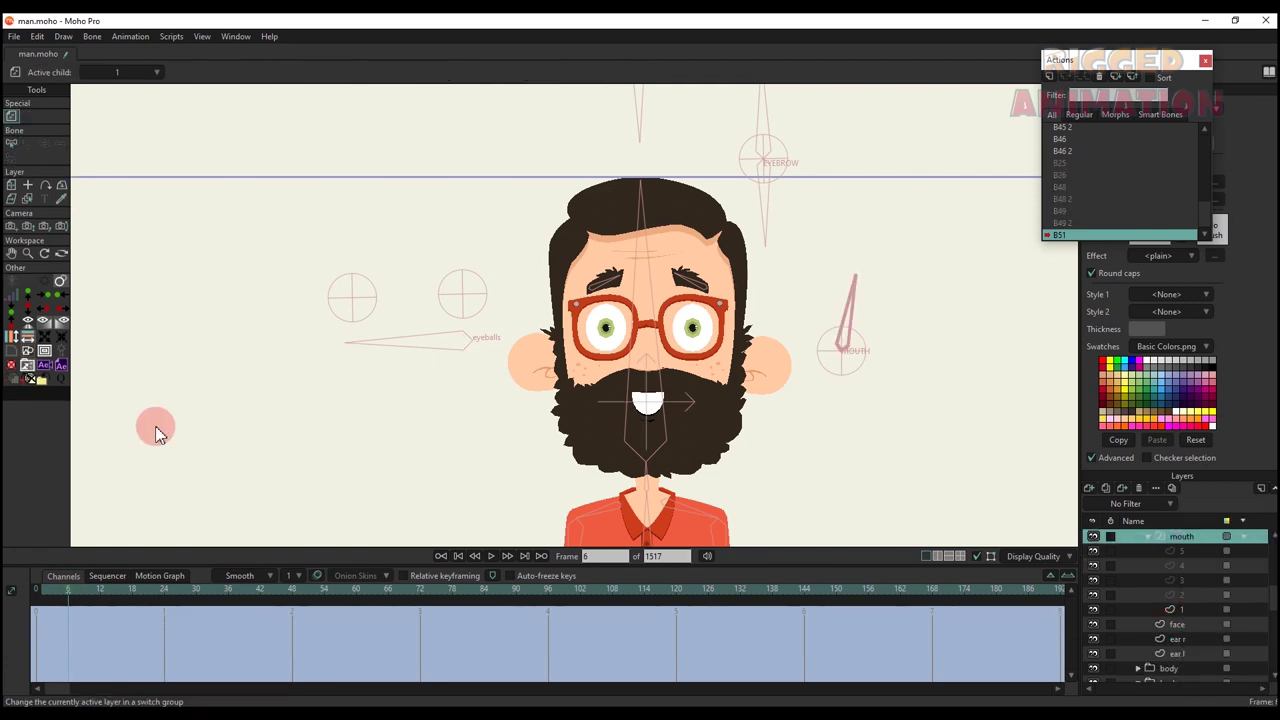
{"action": "right_click", "coordinate": [1186, 537]}
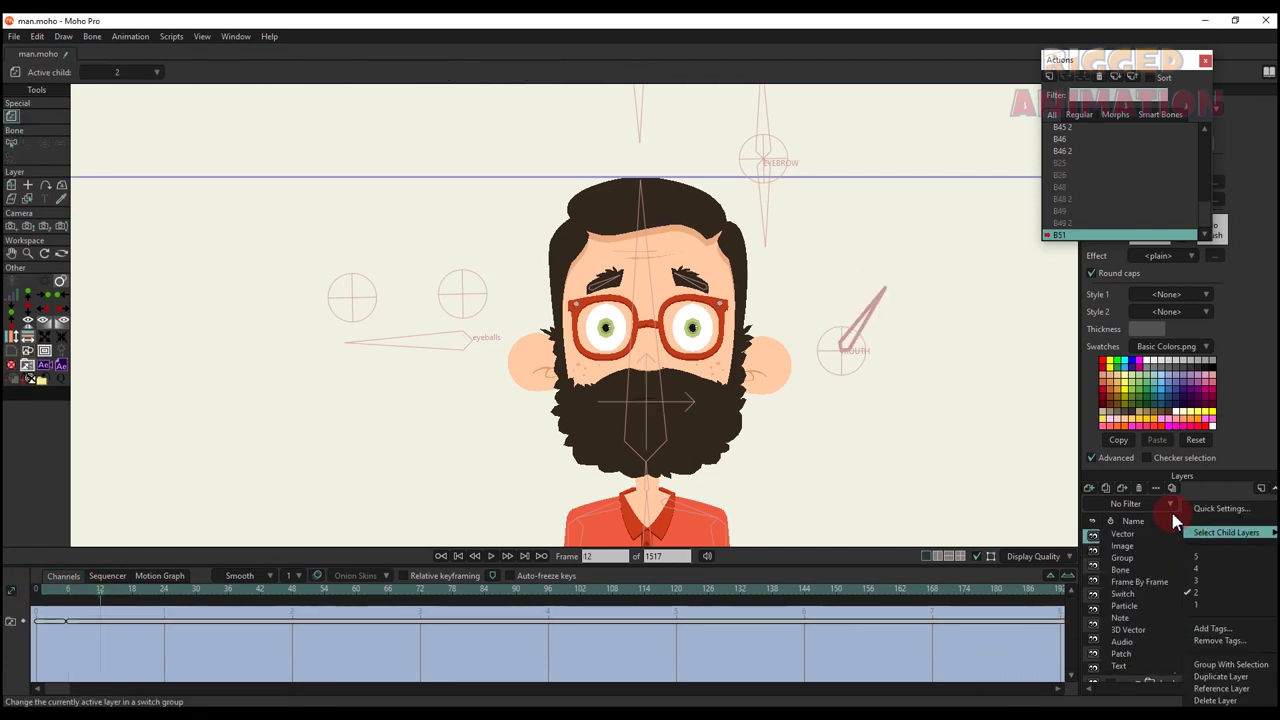
{"action": "left_click", "coordinate": [1195, 578]}
{"action": "right_click", "coordinate": [1172, 541]}
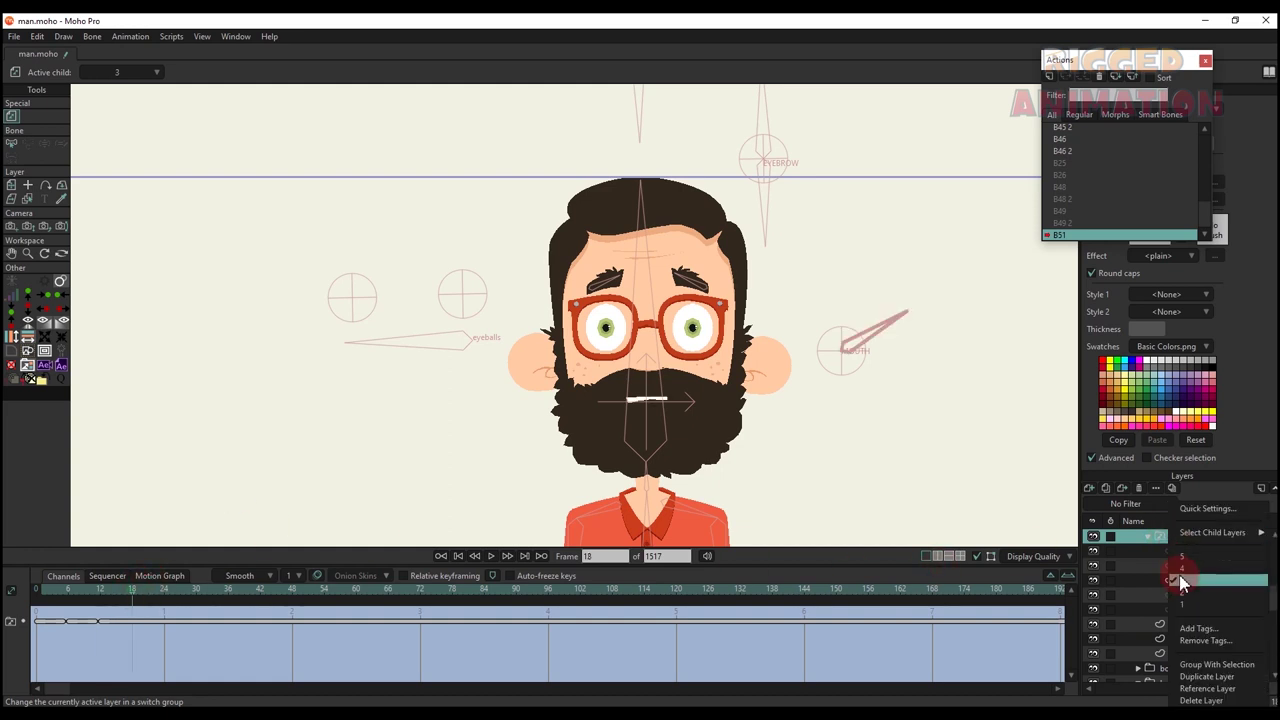
{"action": "left_click", "coordinate": [1182, 568]}
{"action": "right_click", "coordinate": [1165, 541]}
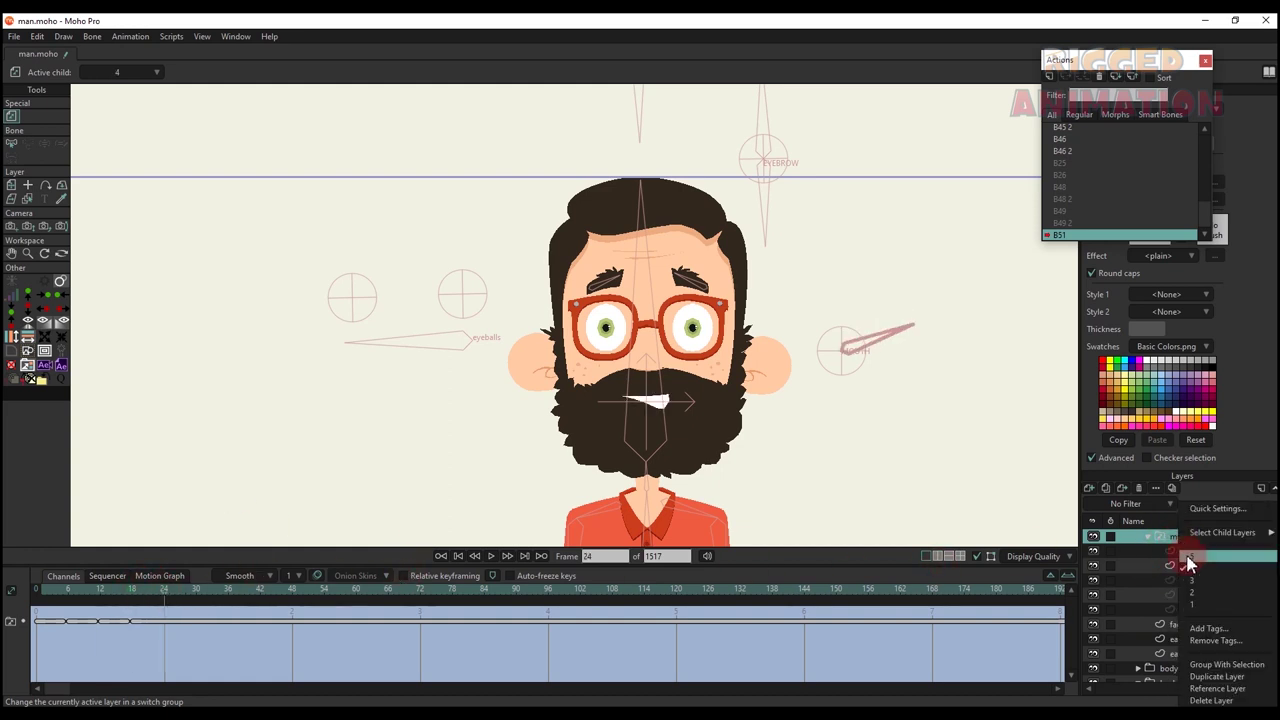
{"action": "left_click", "coordinate": [1190, 557]}
- Return to the Mainline and add a second, downward-pointing bone to the MOUTH circle at frame 0
{"action": "double_click", "coordinate": [1079, 131]}
{"action": "scroll", "coordinate": [1150, 570], "scroll_direction": "up", "scroll_amount": 4}
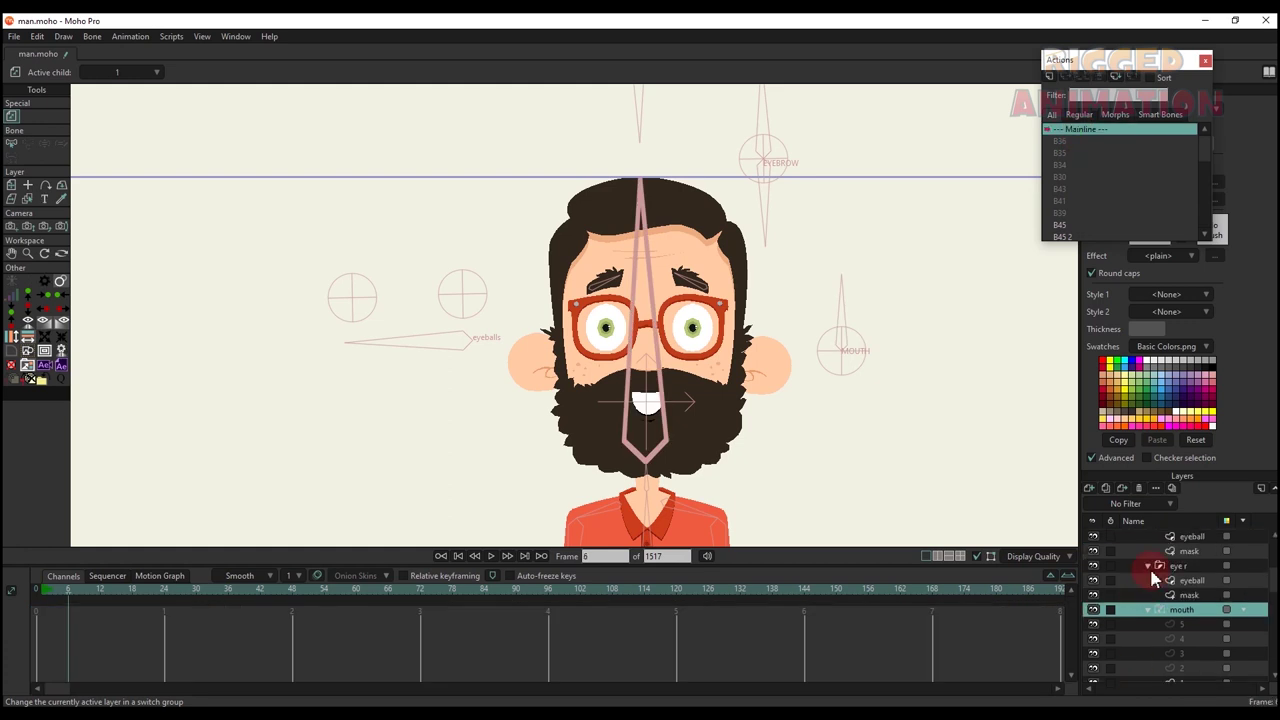
{"action": "left_click", "coordinate": [1166, 552]}
{"action": "key", "text": "b"}
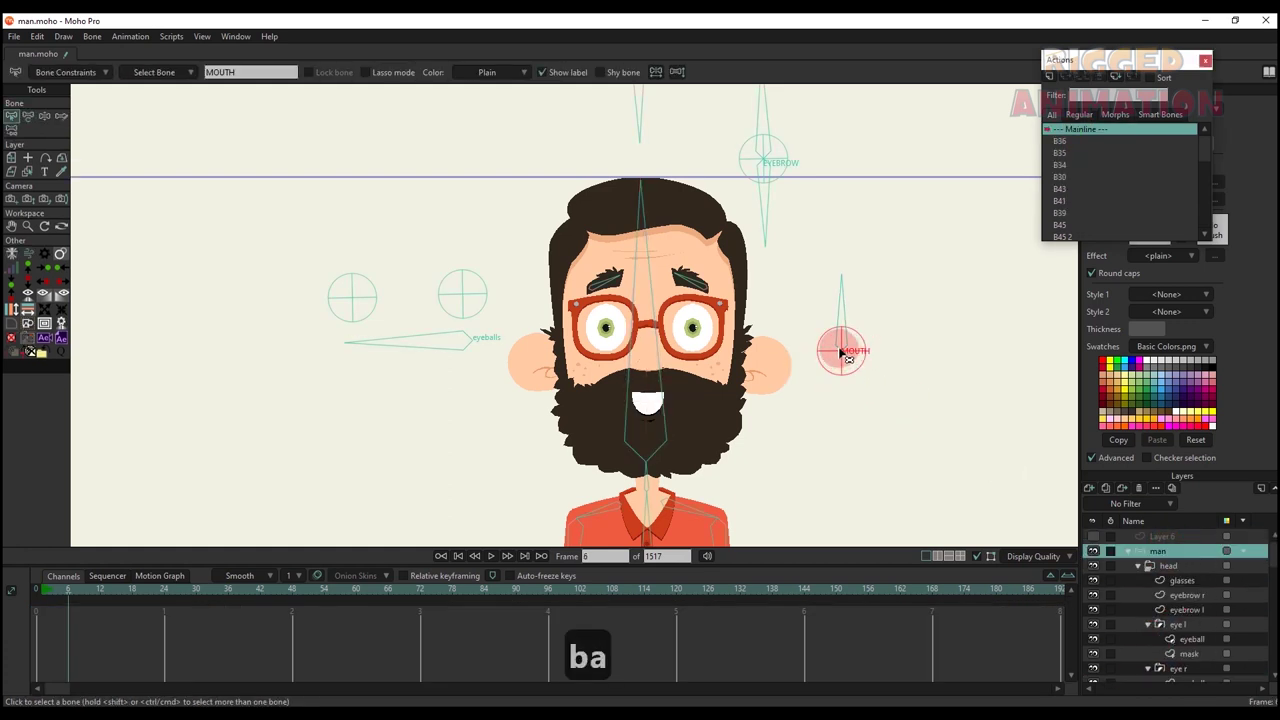
{"action": "left_click", "coordinate": [38, 590]}
{"action": "key", "text": "a"}
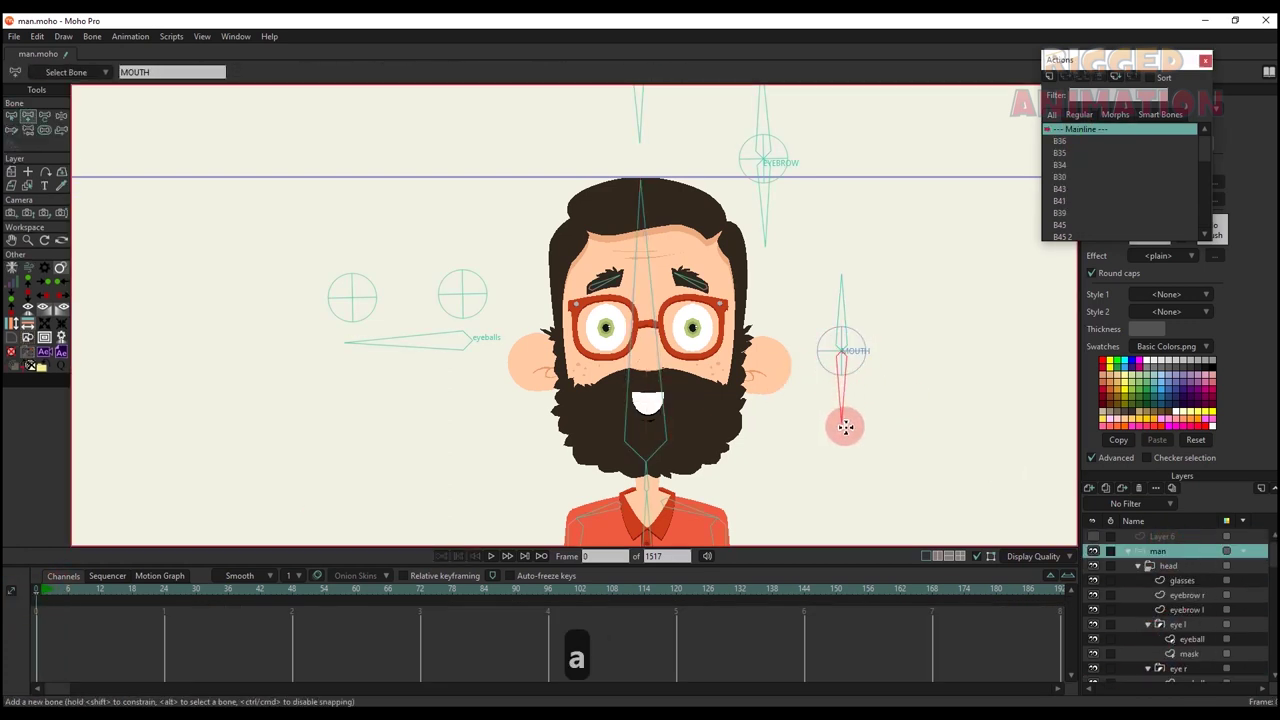
{"action": "left_click_drag", "start_coordinate": [845, 427], "coordinate": [843, 424]}
- Constrain the lower MOUTH bone's angle to between -30 and 30 degrees
{"action": "key", "text": "s"}
{"action": "key", "text": "b"}
{"action": "left_click", "coordinate": [62, 73]}
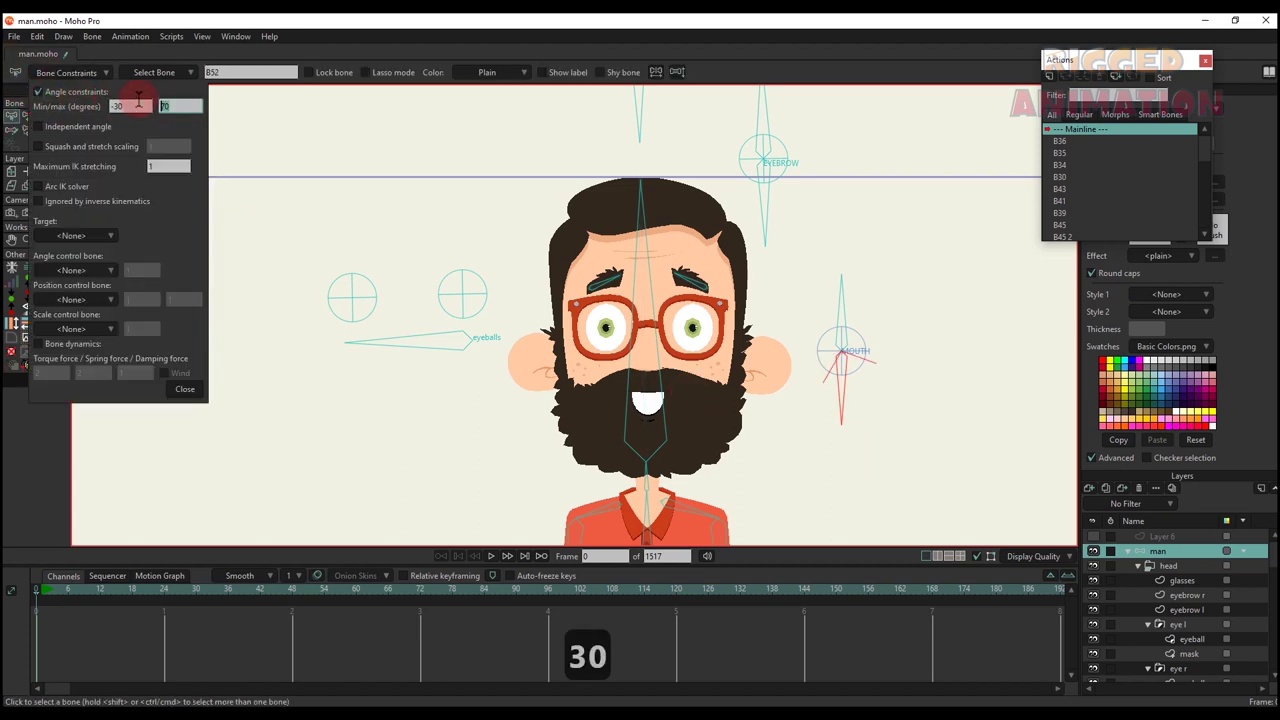
{"action": "left_click", "coordinate": [185, 389]}
- Create the smart bone action B52 2 and, at frame 24, rotate the lower MOUTH bone to 240 degrees
{"action": "left_click", "coordinate": [1050, 80]}
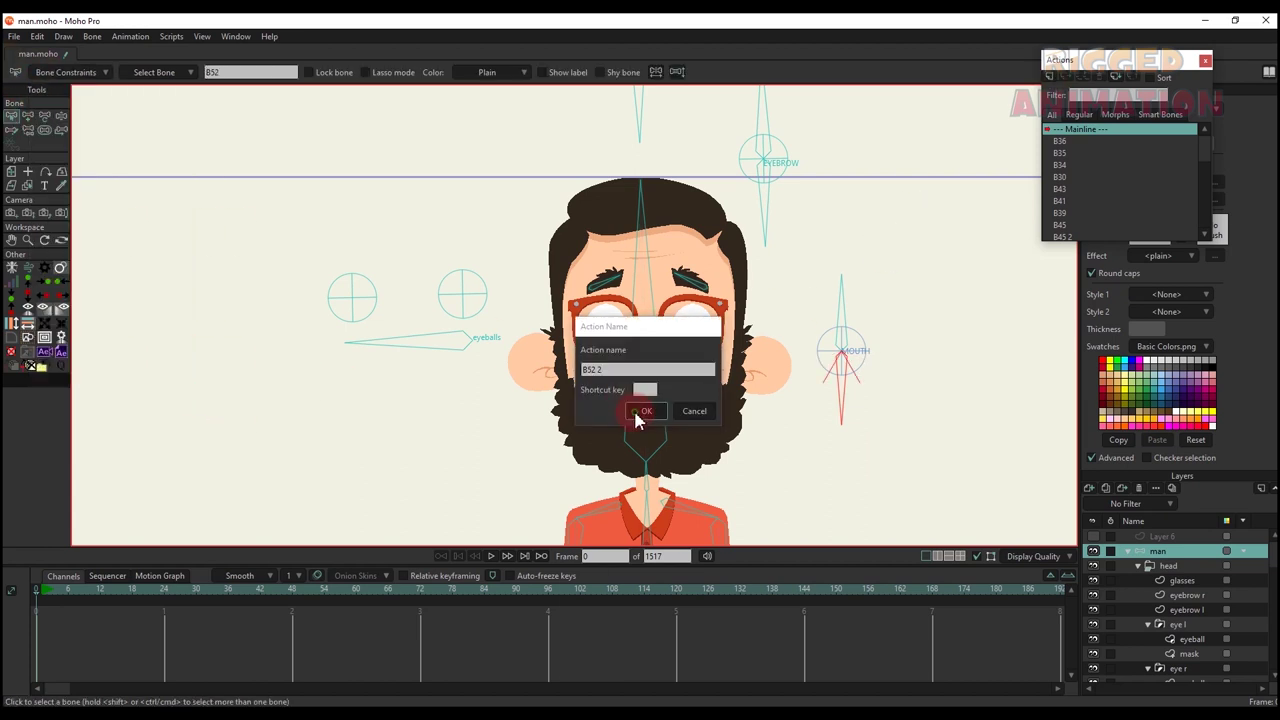
{"action": "left_click", "coordinate": [633, 408]}
{"action": "left_click", "coordinate": [165, 589]}
{"action": "key", "text": "t"}
{"action": "left_click_drag", "start_coordinate": [800, 400], "coordinate": [806, 410]}
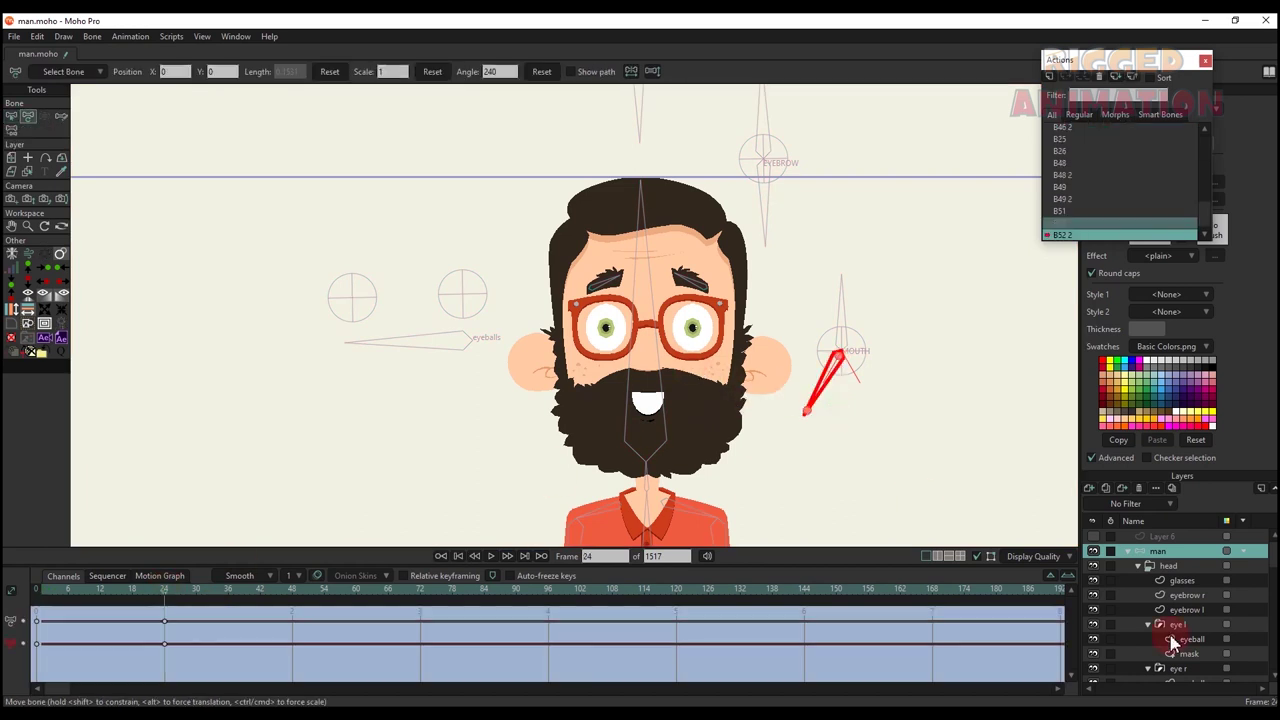
- Shrink the mouth layer to about 0.75 by 0.81 at frame 24 of B52 2, and return to the man layer's Mainline
{"action": "scroll", "coordinate": [1180, 620], "scroll_direction": "down", "scroll_amount": 3}
{"action": "left_click", "coordinate": [1182, 668]}
{"action": "key", "text": "m"}
{"action": "scroll", "coordinate": [640, 405], "scroll_direction": "up", "scroll_amount": 3}
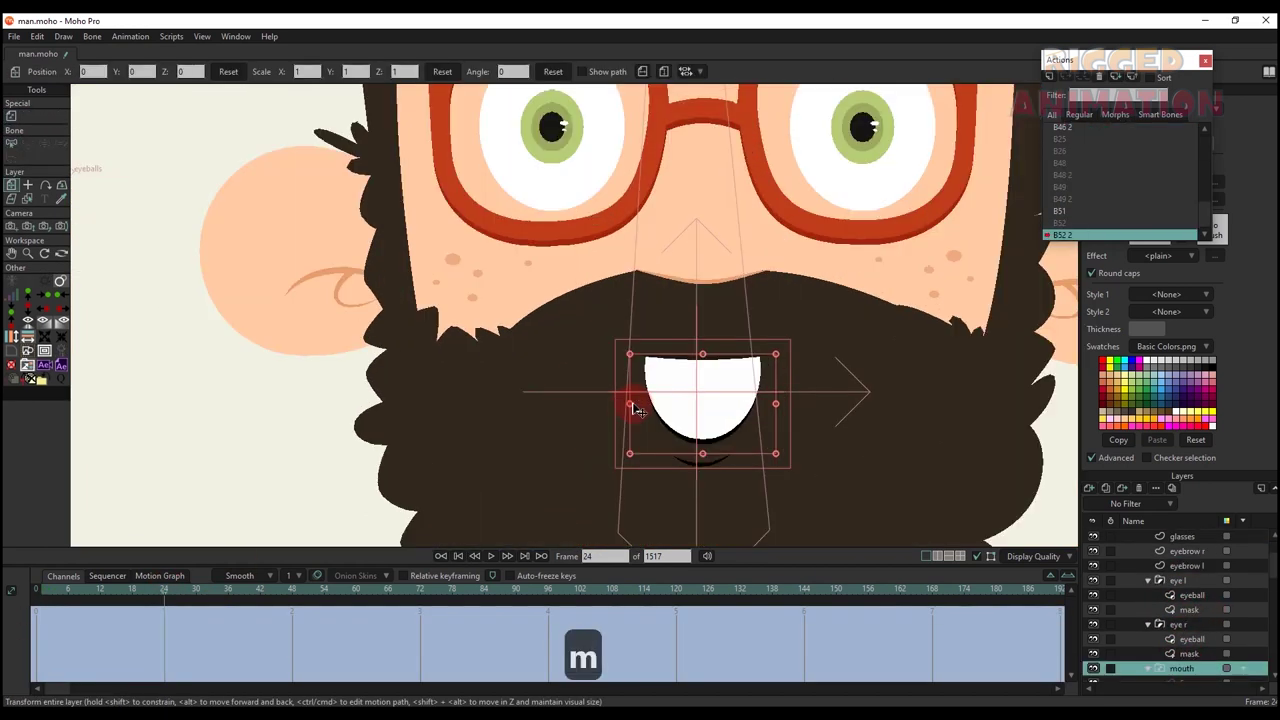
{"action": "left_click_drag", "start_coordinate": [704, 458], "coordinate": [704, 446]}
{"action": "scroll", "coordinate": [1078, 138], "scroll_direction": "up", "scroll_amount": 1}
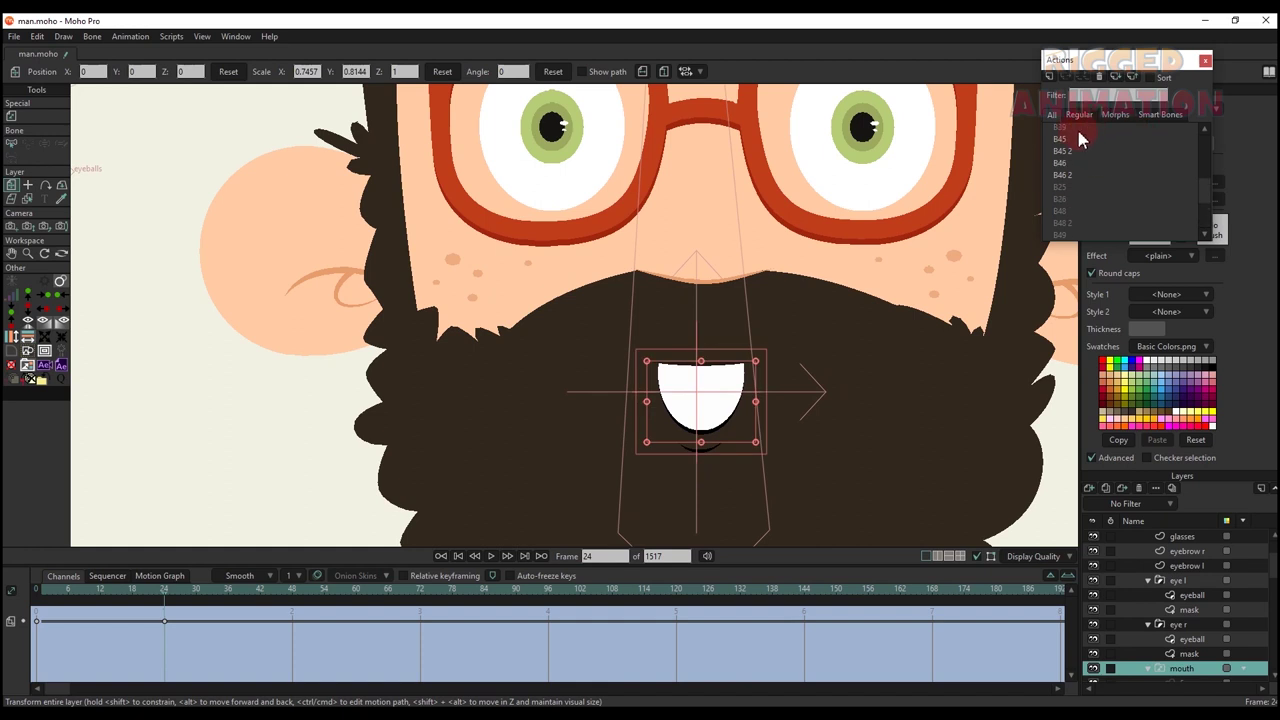
{"action": "left_click", "coordinate": [1083, 133]}
{"action": "scroll", "coordinate": [1171, 560], "scroll_direction": "up", "scroll_amount": 2}
{"action": "left_click", "coordinate": [1163, 551]}
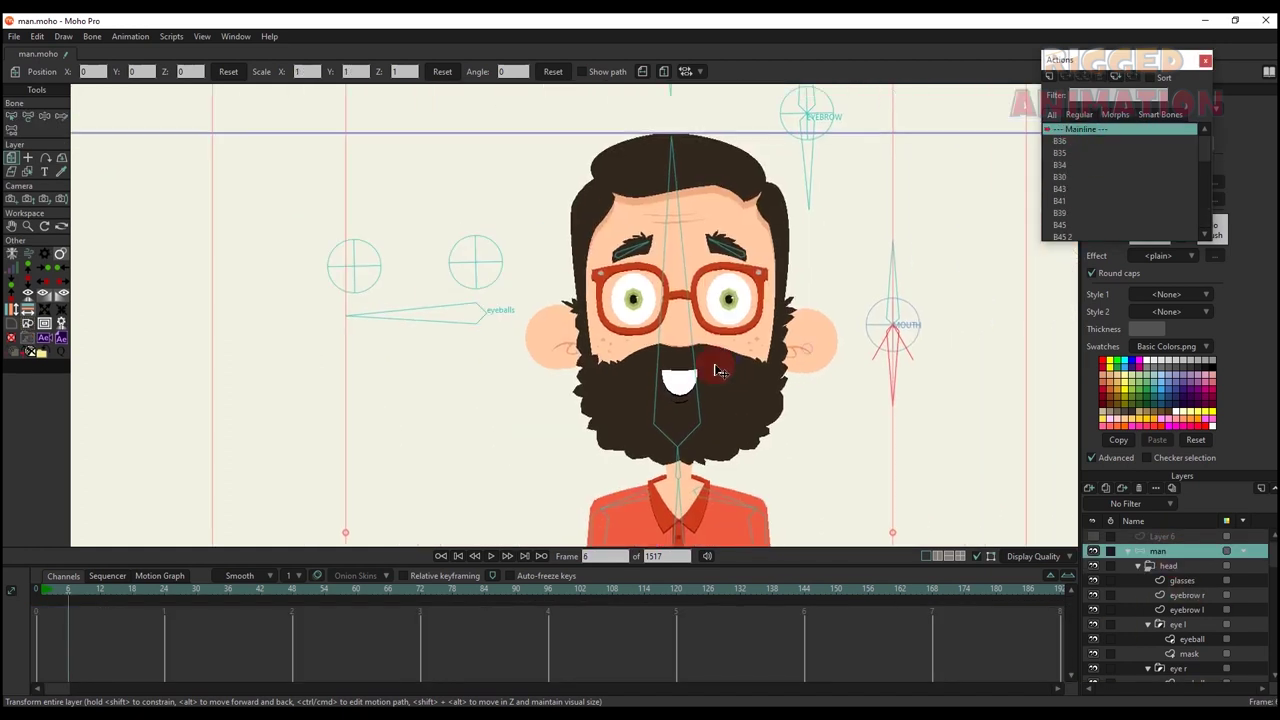
{"action": "key", "text": "t"}
{"action": "left_click", "coordinate": [1049, 77]}
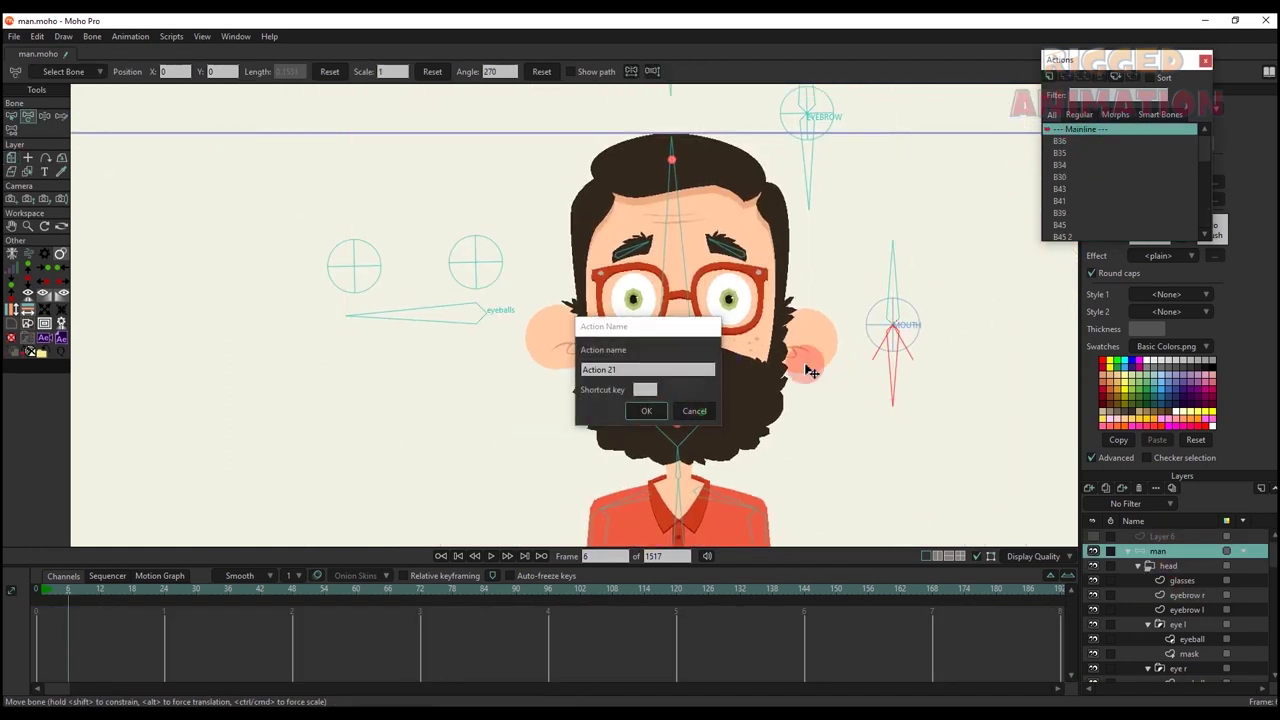
{"action": "key", "text": "Return"}
{"action": "left_click_drag", "start_coordinate": [893, 400], "coordinate": [895, 398]}
{"action": "key", "text": "BackSpace"}
- Open action B52 and rotate the lower MOUTH bone to its opposite limit at frame 24
{"action": "scroll", "coordinate": [1093, 201], "scroll_direction": "down", "scroll_amount": 10}
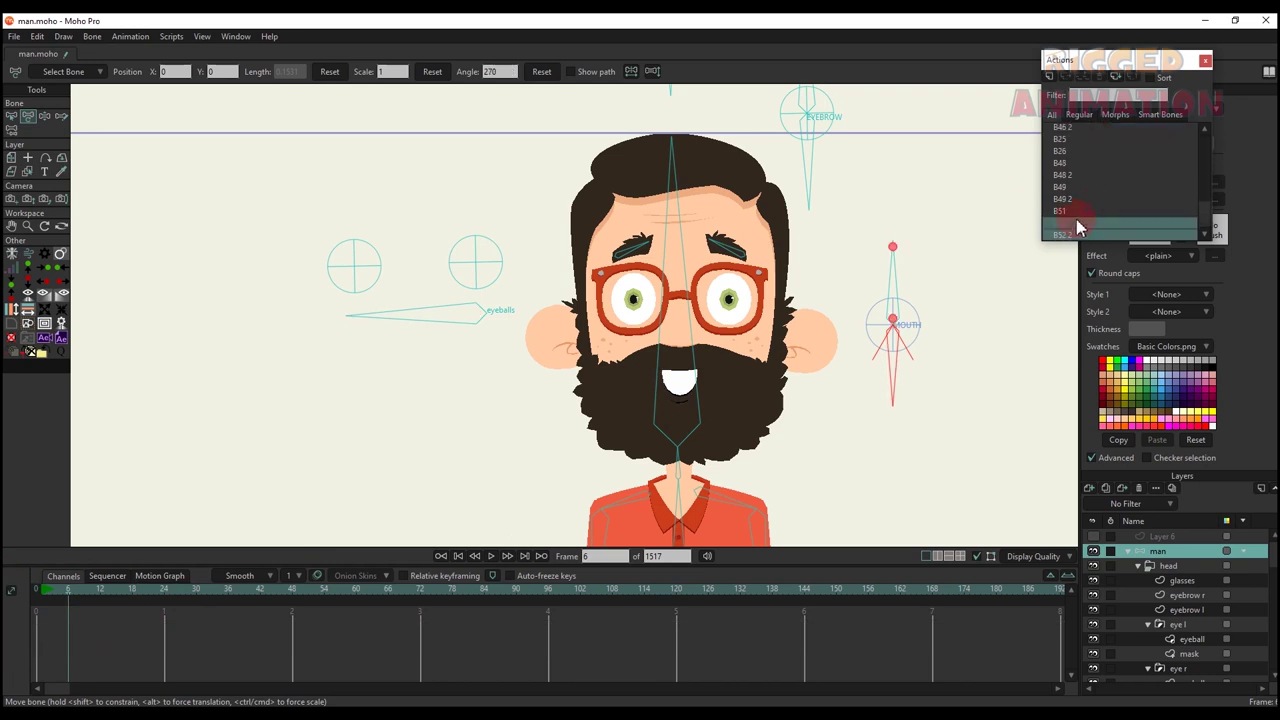
{"action": "double_click", "coordinate": [1077, 226]}
{"action": "left_click_drag", "start_coordinate": [887, 384], "coordinate": [1000, 338]}
- Enlarge the mouth layer to about 1.36 by 1.24 at frame 24 of B52
{"action": "scroll", "coordinate": [1178, 638], "scroll_direction": "down", "scroll_amount": 2}
{"action": "left_click", "coordinate": [1181, 626]}
{"action": "scroll", "coordinate": [718, 393], "scroll_direction": "up", "scroll_amount": 4}
{"action": "key", "text": "m"}
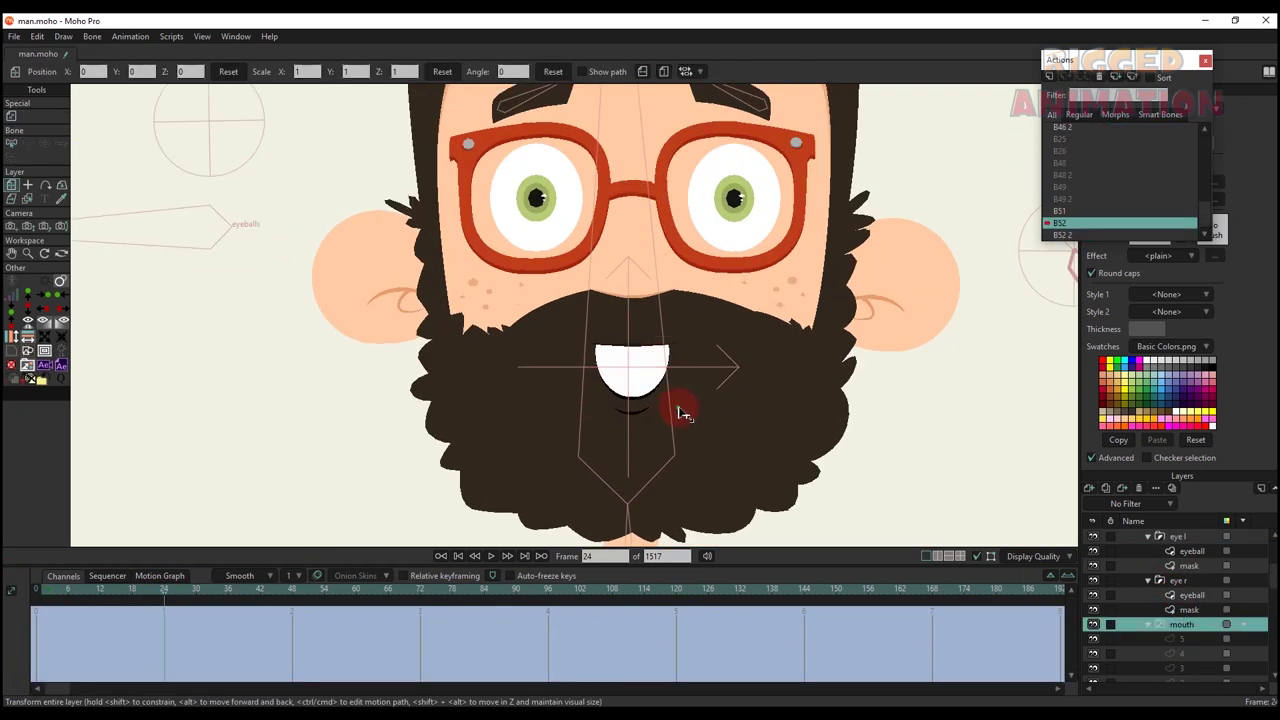
{"action": "left_click_drag", "start_coordinate": [680, 413], "coordinate": [634, 419]}
- Return to the Mainline, select the man layer and save the project
{"action": "scroll", "coordinate": [1078, 150], "scroll_direction": "up", "scroll_amount": 2}
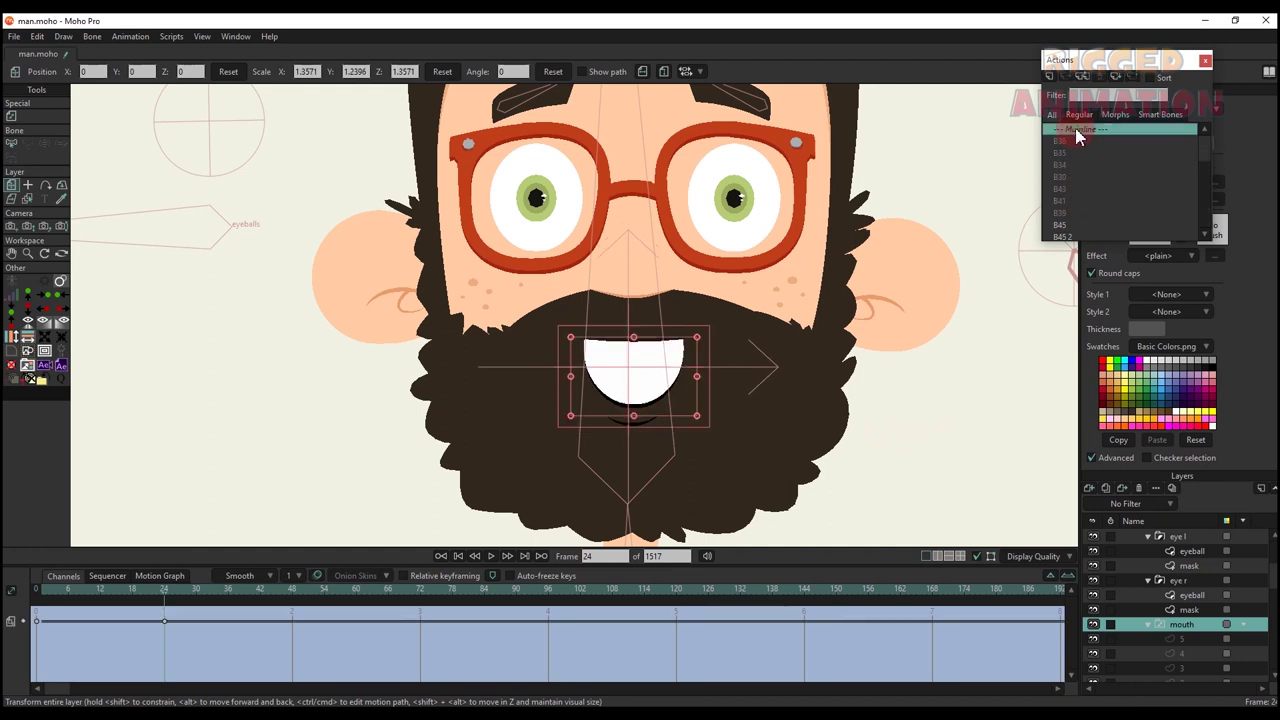
{"action": "double_click", "coordinate": [1077, 130]}
{"action": "scroll", "coordinate": [1161, 560], "scroll_direction": "up", "scroll_amount": 2}
{"action": "left_click", "coordinate": [1160, 552]}
{"action": "scroll", "coordinate": [526, 347], "scroll_direction": "down", "scroll_amount": 4}
{"action": "key", "text": "ctrl+s"}
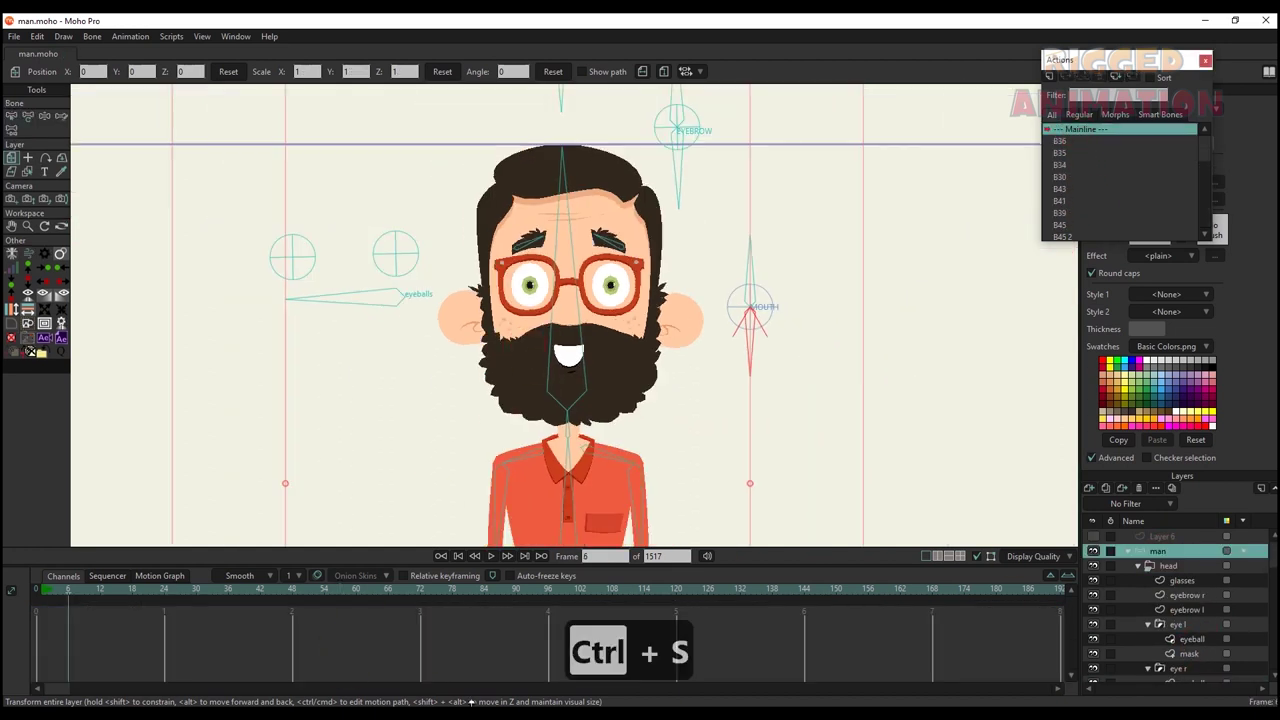
{"action": "left_click", "coordinate": [548, 716]}
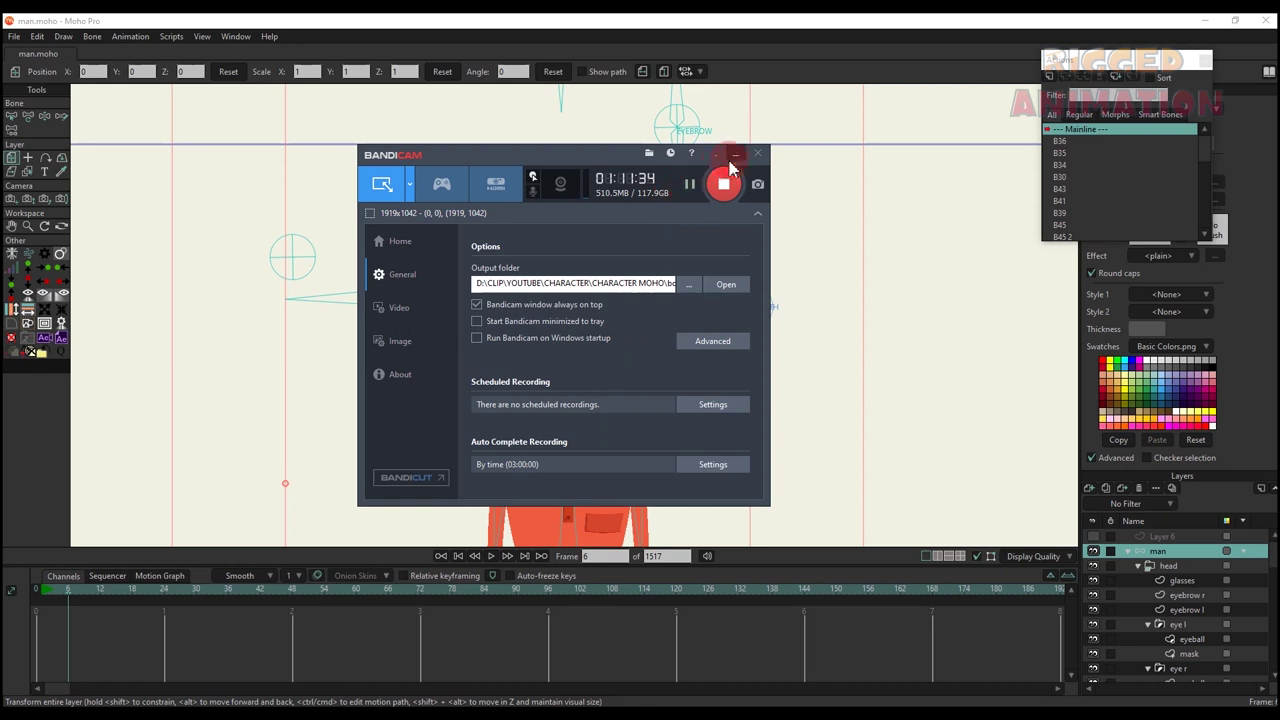
{"action": "left_click", "coordinate": [733, 155]}
{"action": "scroll", "coordinate": [694, 240], "scroll_direction": "up", "scroll_amount": 3}
{"action": "key", "text": "t"}
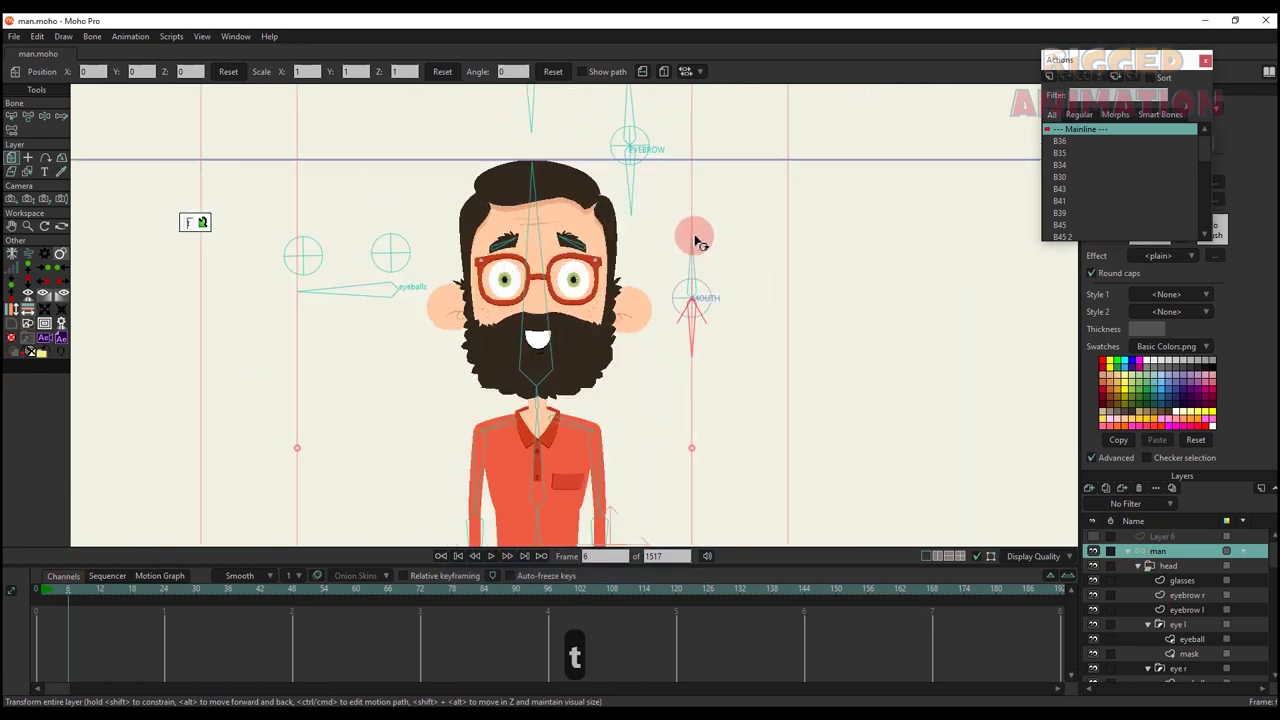
{"action": "key", "text": "super+space"}
{"action": "key", "text": "t"}
- Add a vector layer in the eye l group and draw an oval slightly larger than the eye over it
{"action": "scroll", "coordinate": [694, 240], "scroll_direction": "up", "scroll_amount": 2}
{"action": "mouse_move", "coordinate": [694, 240]}
{"action": "left_mouse_down"}
{"action": "mouse_move", "coordinate": [745, 316]}
{"action": "mouse_move", "coordinate": [706, 347]}
{"action": "left_mouse_up"}
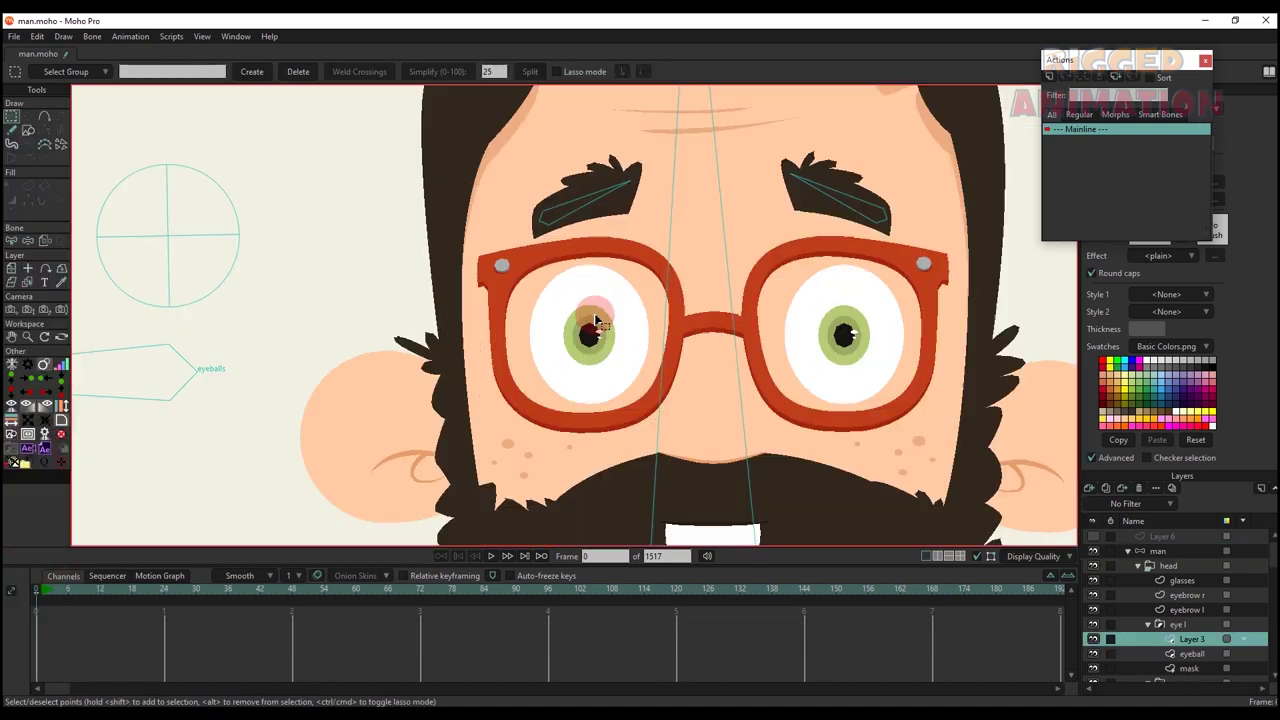
{"action": "left_click", "coordinate": [28, 128]}
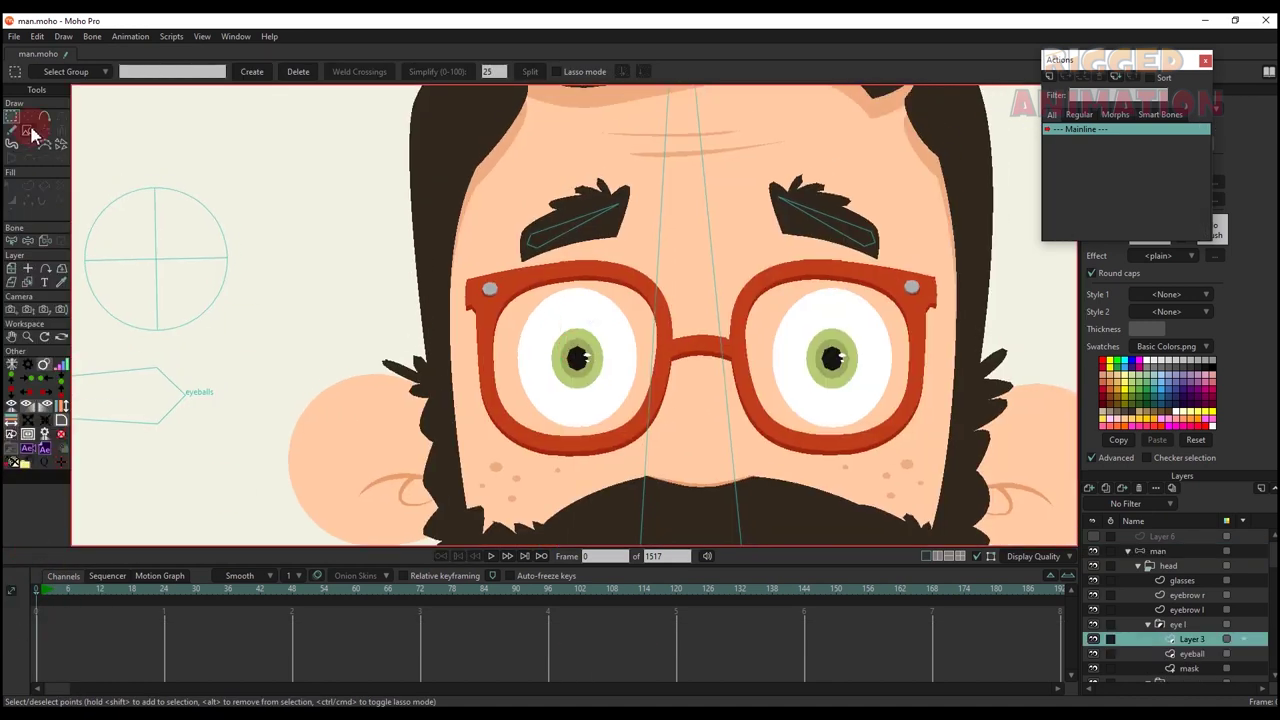
{"action": "left_click_drag", "start_coordinate": [505, 240], "coordinate": [671, 480]}
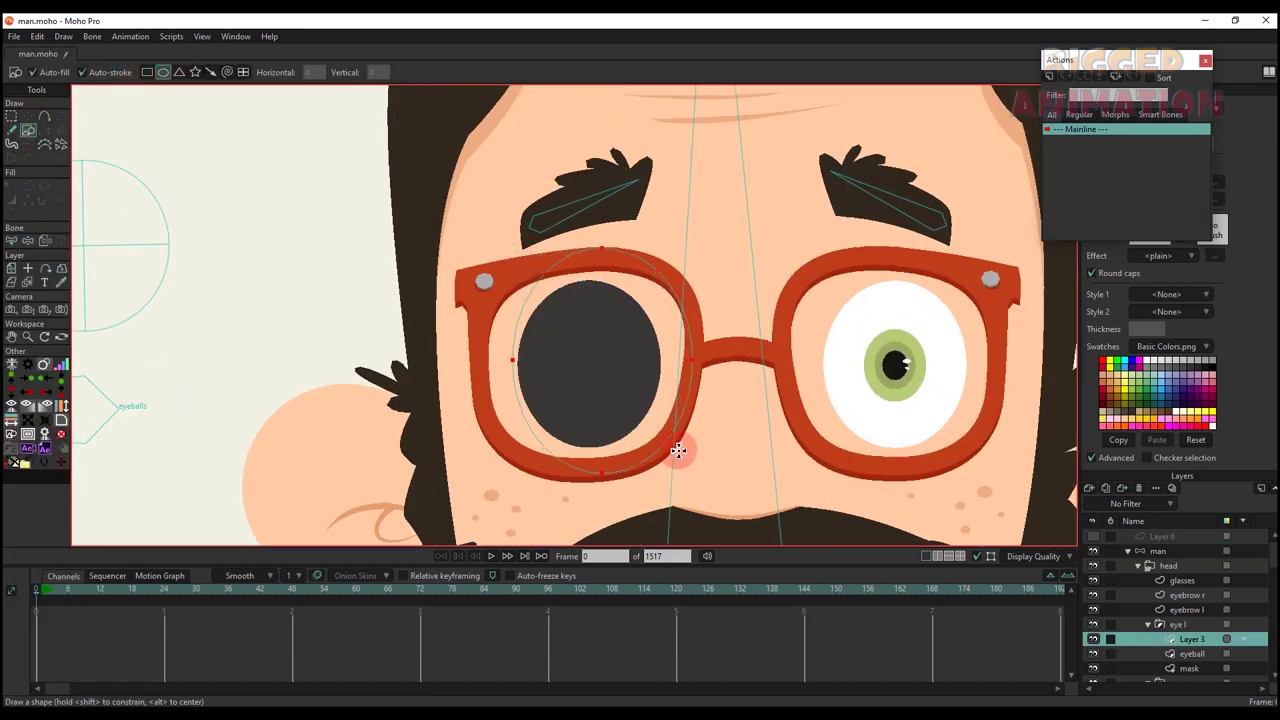
{"action": "key", "text": "t"}
{"action": "left_click_drag", "start_coordinate": [614, 378], "coordinate": [600, 373]}
{"action": "scroll", "coordinate": [616, 380], "scroll_direction": "down", "scroll_amount": 2}
- Remove the oval's stroke and fill it with the darker skin tone sampled from the character
{"action": "key", "text": "q"}
{"action": "left_click", "coordinate": [1205, 61]}
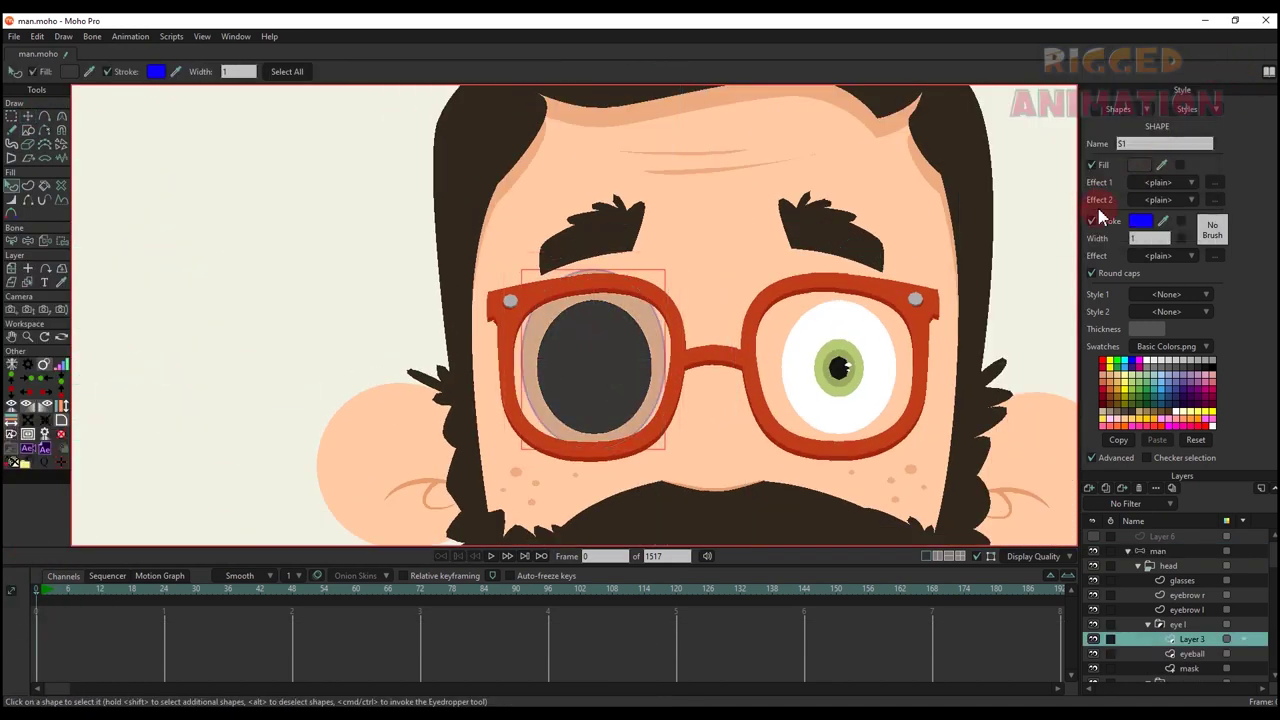
{"action": "left_click", "coordinate": [1094, 221]}
{"action": "left_click_drag", "start_coordinate": [1161, 165], "coordinate": [898, 134]}
{"action": "left_click", "coordinate": [1016, 230]}
{"action": "scroll", "coordinate": [602, 322], "scroll_direction": "down", "scroll_amount": 3}
{"action": "scroll", "coordinate": [593, 345], "scroll_direction": "up", "scroll_amount": 6}
- Move the oval straight up above the eye to about Y 0.80 as the upper eyelid
{"action": "key", "text": "t"}
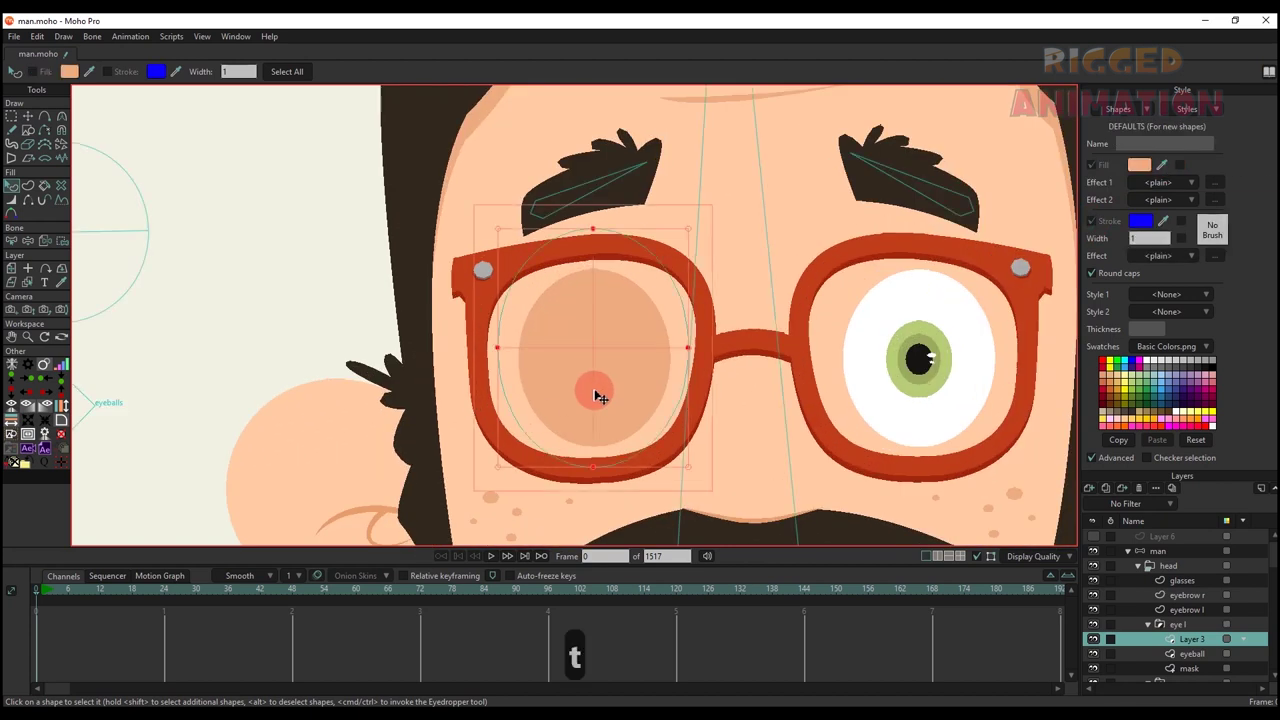
{"action": "key", "text": "t"}
{"action": "scroll", "coordinate": [594, 395], "scroll_direction": "down", "scroll_amount": 1}
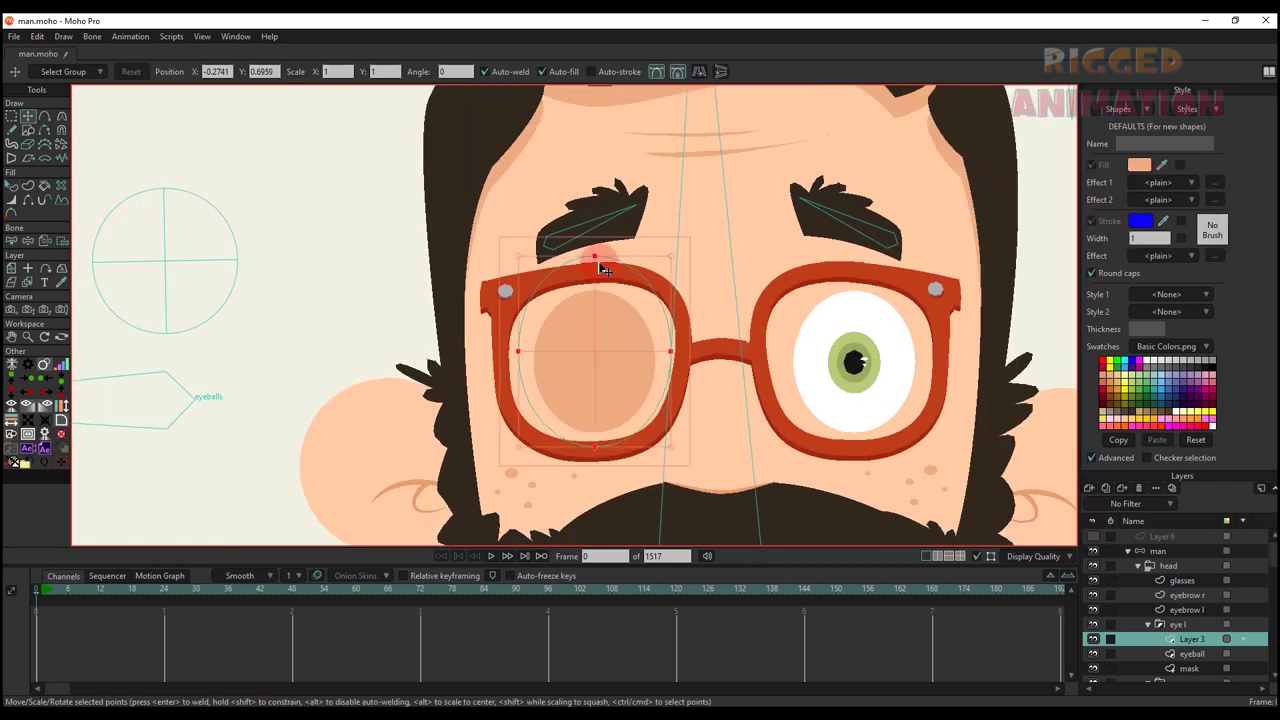
{"action": "left_click_drag", "start_coordinate": [602, 320], "coordinate": [602, 312]}
{"action": "scroll", "coordinate": [603, 360], "scroll_direction": "up", "scroll_amount": 1}
{"action": "left_click_drag", "start_coordinate": [601, 360], "coordinate": [582, 240]}
{"action": "scroll", "coordinate": [586, 200], "scroll_direction": "down", "scroll_amount": 3}
- Duplicate the upper eyelid oval and place the copy below the eye at about Y 0.58 as the lower eyelid
{"action": "key", "text": "t"}
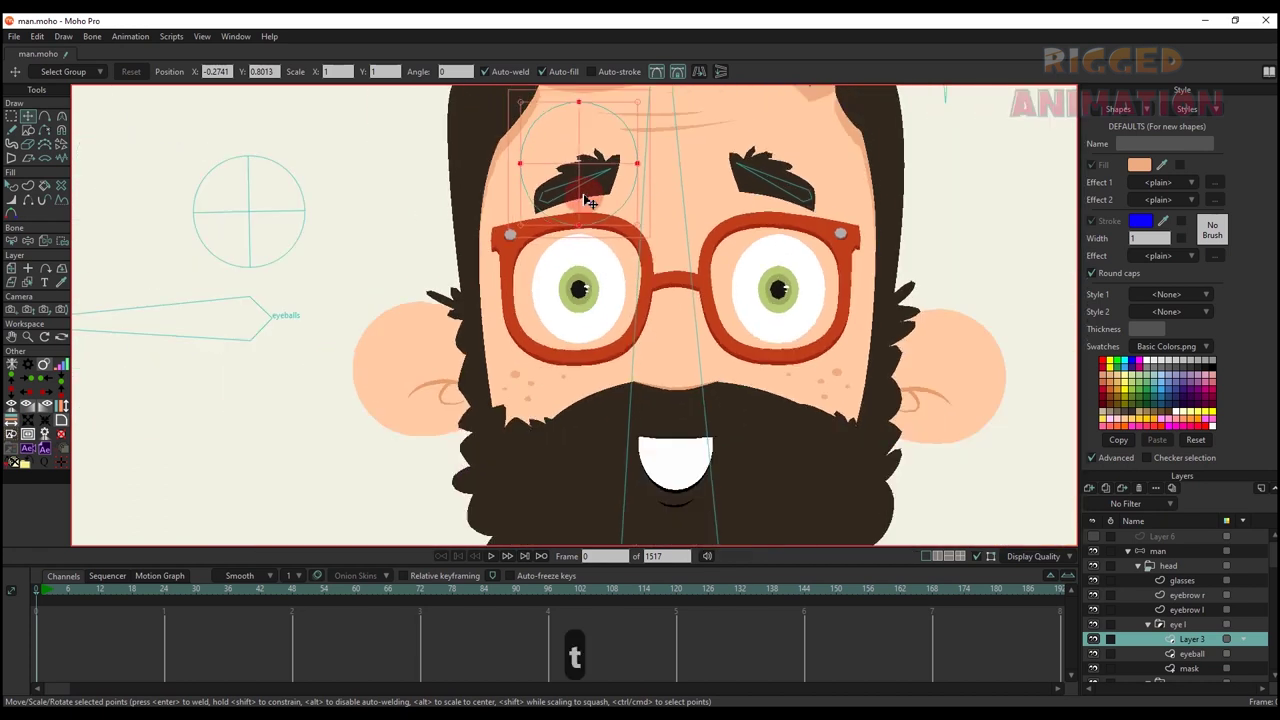
{"action": "key", "text": "ctrl+c"}
{"action": "key", "text": "ctrl+v"}
{"action": "left_click_drag", "start_coordinate": [598, 310], "coordinate": [600, 420]}
{"action": "scroll", "coordinate": [590, 405], "scroll_direction": "down", "scroll_amount": 2}
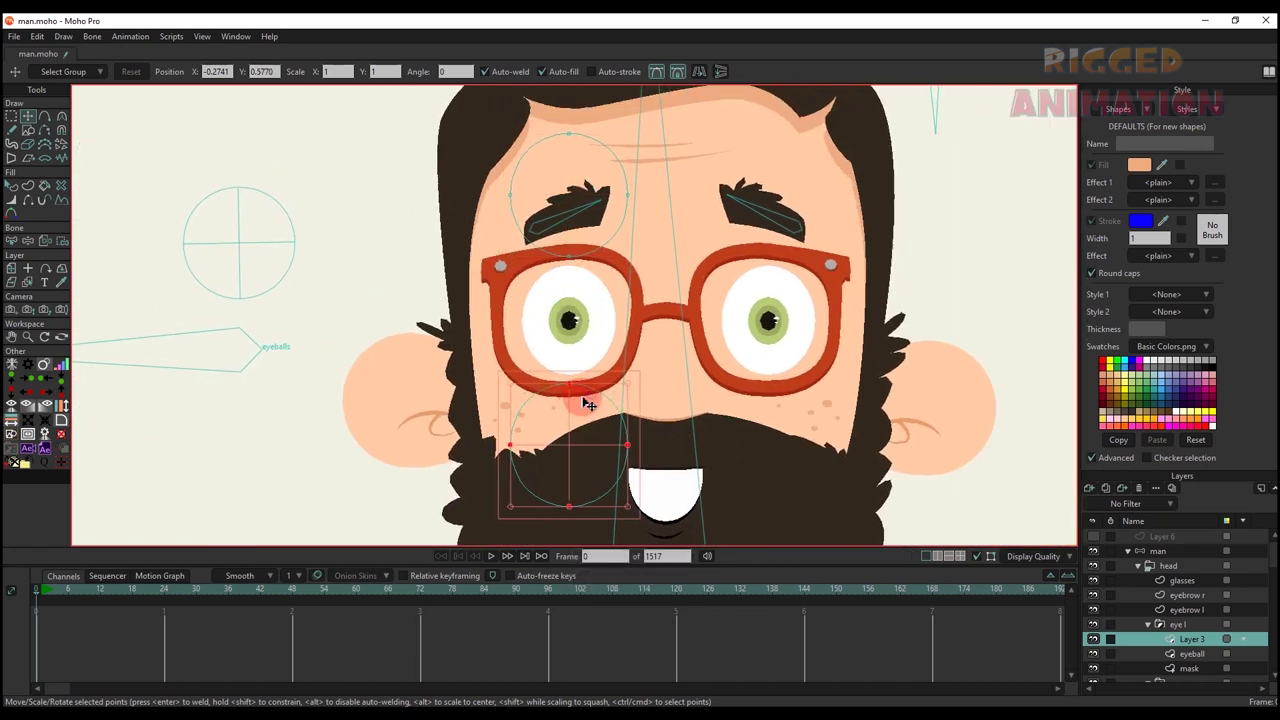
- Bind the points of both eyelid ovals to the head bone and copy the two ovals
{"action": "key", "text": "b"}
{"action": "scroll", "coordinate": [656, 366], "scroll_direction": "down", "scroll_amount": 2}
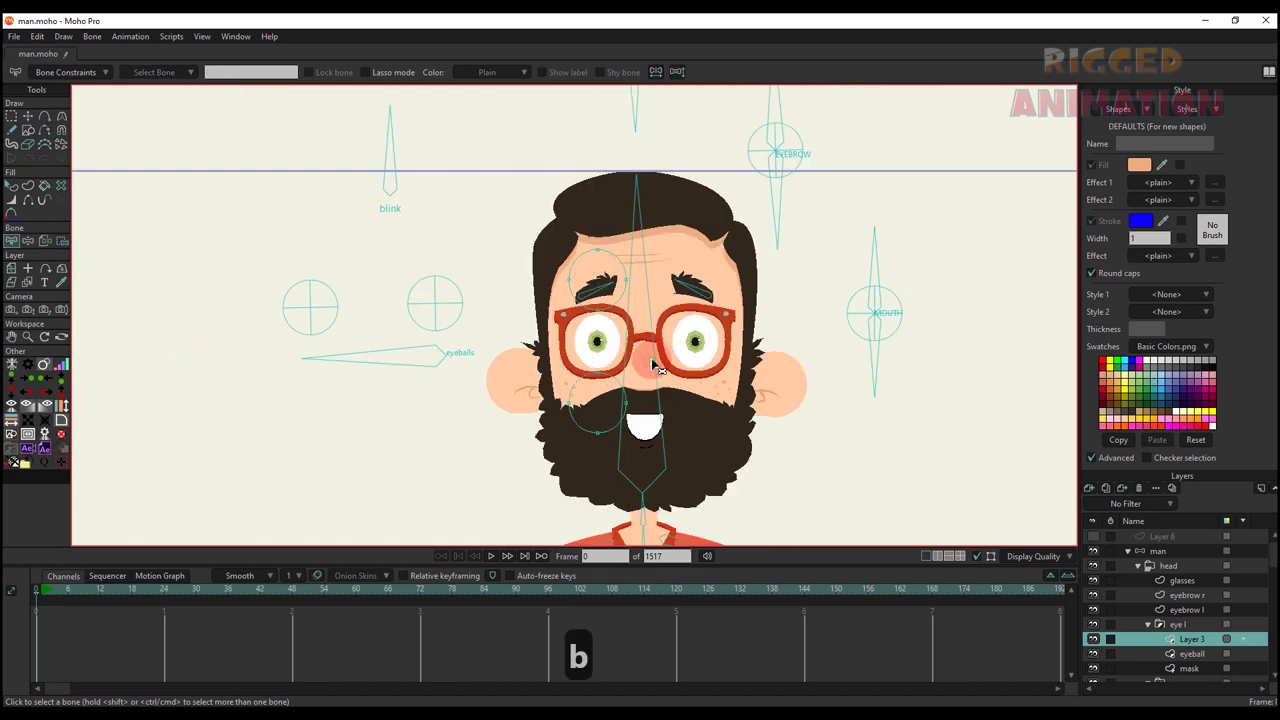
{"action": "key", "text": "i"}
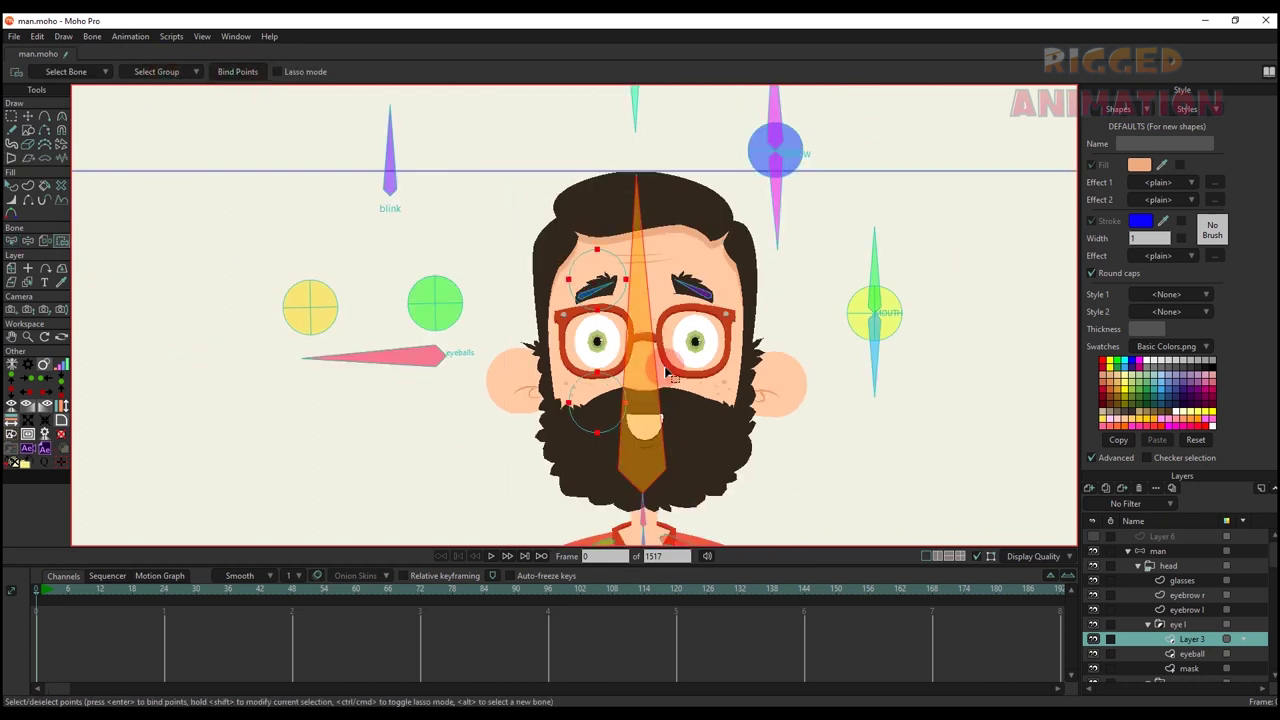
{"action": "key", "text": "t"}
{"action": "scroll", "coordinate": [625, 346], "scroll_direction": "up", "scroll_amount": 2}
{"action": "key", "text": "ctrl+c"}
{"action": "scroll", "coordinate": [1174, 620], "scroll_direction": "down", "scroll_amount": 1}
- Add a vector layer above the eyeball in the eye r group, paste the eyelid ovals and move them to that eye
{"action": "left_click", "coordinate": [1185, 653]}
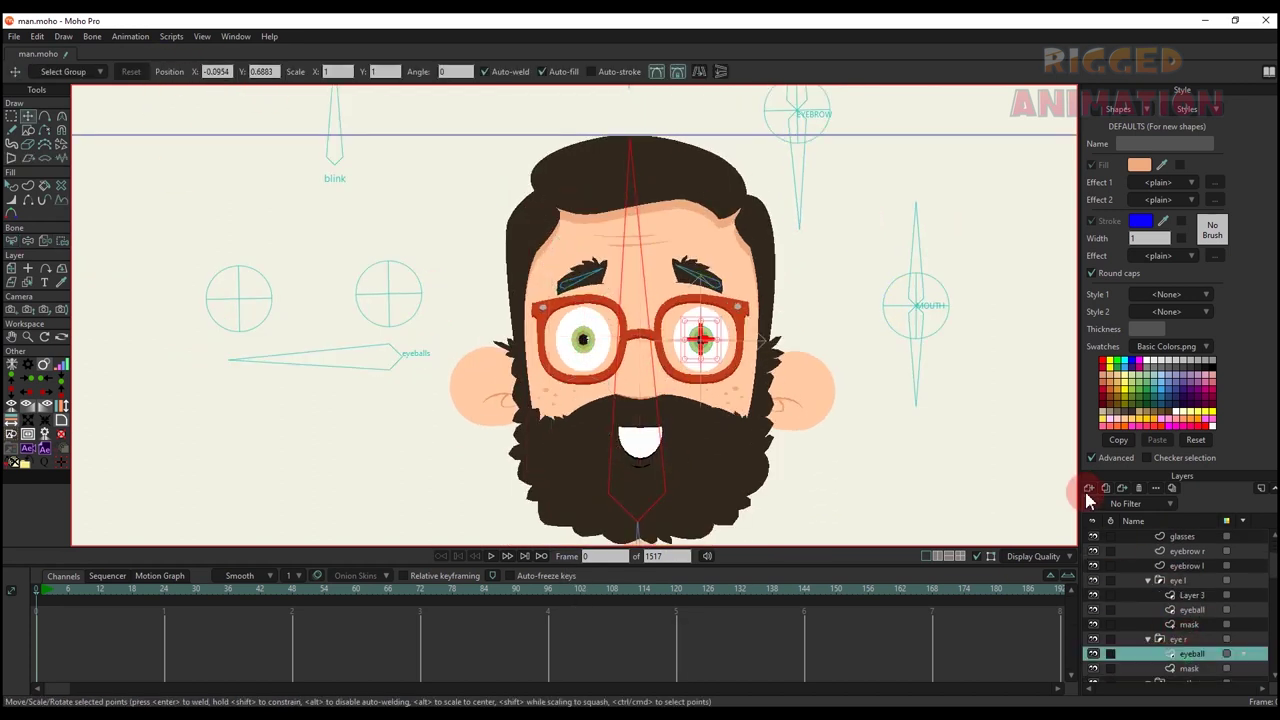
{"action": "left_click", "coordinate": [1089, 489]}
{"action": "left_click", "coordinate": [1100, 507]}
{"action": "key", "text": "ctrl+v"}
{"action": "scroll", "coordinate": [606, 358], "scroll_direction": "up", "scroll_amount": 2}
{"action": "left_click_drag", "start_coordinate": [575, 433], "coordinate": [764, 428]}
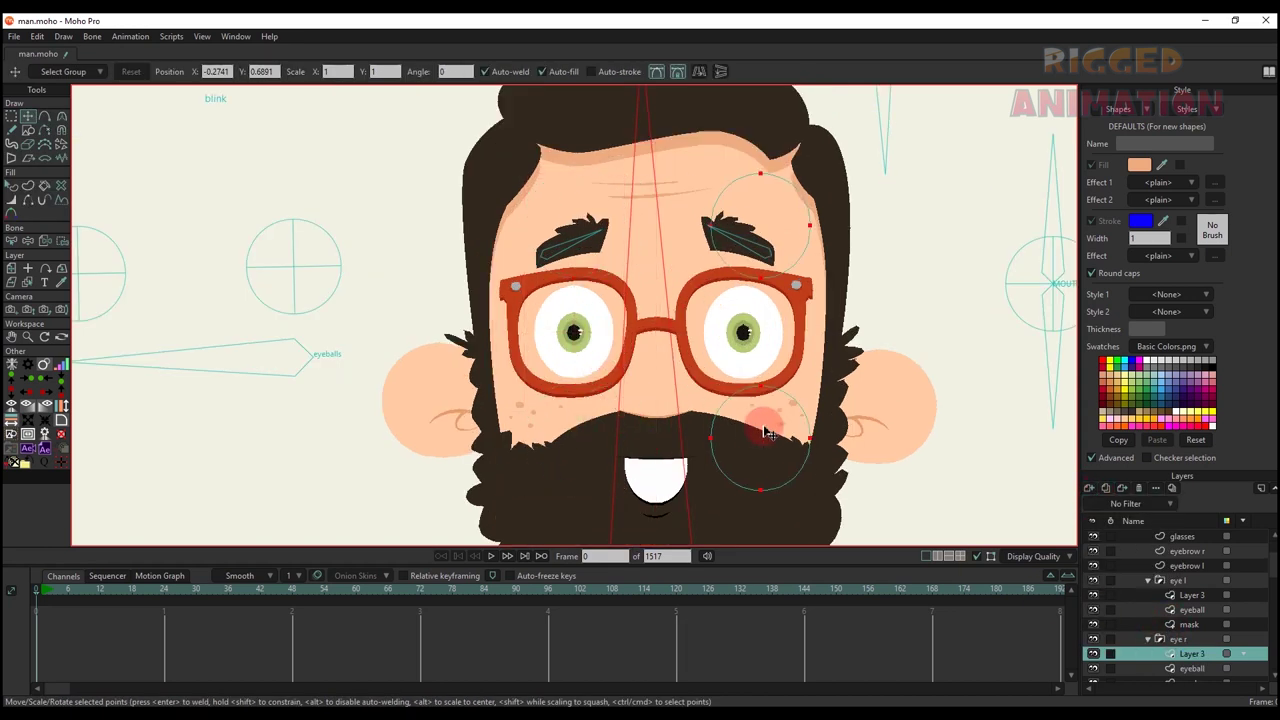
{"action": "scroll", "coordinate": [1172, 590], "scroll_direction": "up", "scroll_amount": 1}
- Select the man layer and delete the old blink bone above the eyeballs controls
{"action": "left_click", "coordinate": [1168, 568]}
{"action": "left_click", "coordinate": [1160, 552]}
{"action": "scroll", "coordinate": [575, 281], "scroll_direction": "down", "scroll_amount": 2}
{"action": "left_click_drag", "start_coordinate": [517, 243], "coordinate": [516, 365]}
{"action": "key", "text": "t"}
{"action": "left_click", "coordinate": [354, 275]}
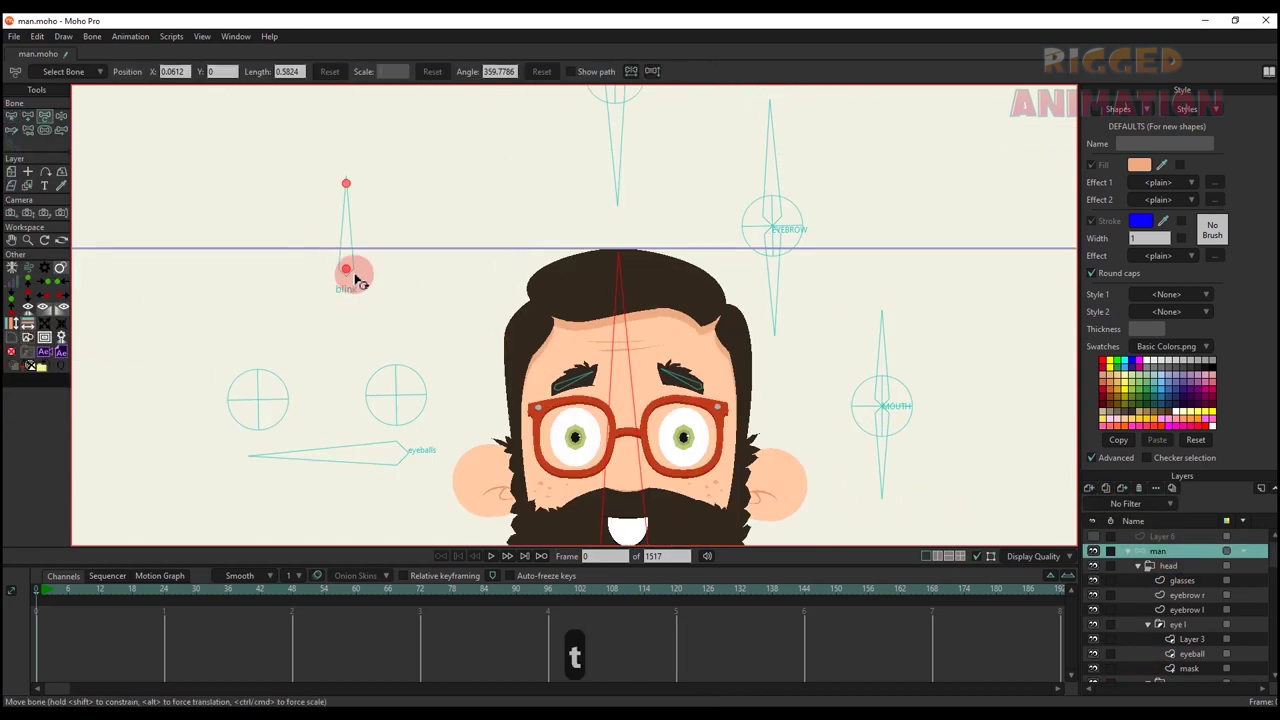
{"action": "key", "text": "BackSpace"}
{"action": "scroll", "coordinate": [350, 268], "scroll_direction": "down", "scroll_amount": 1}
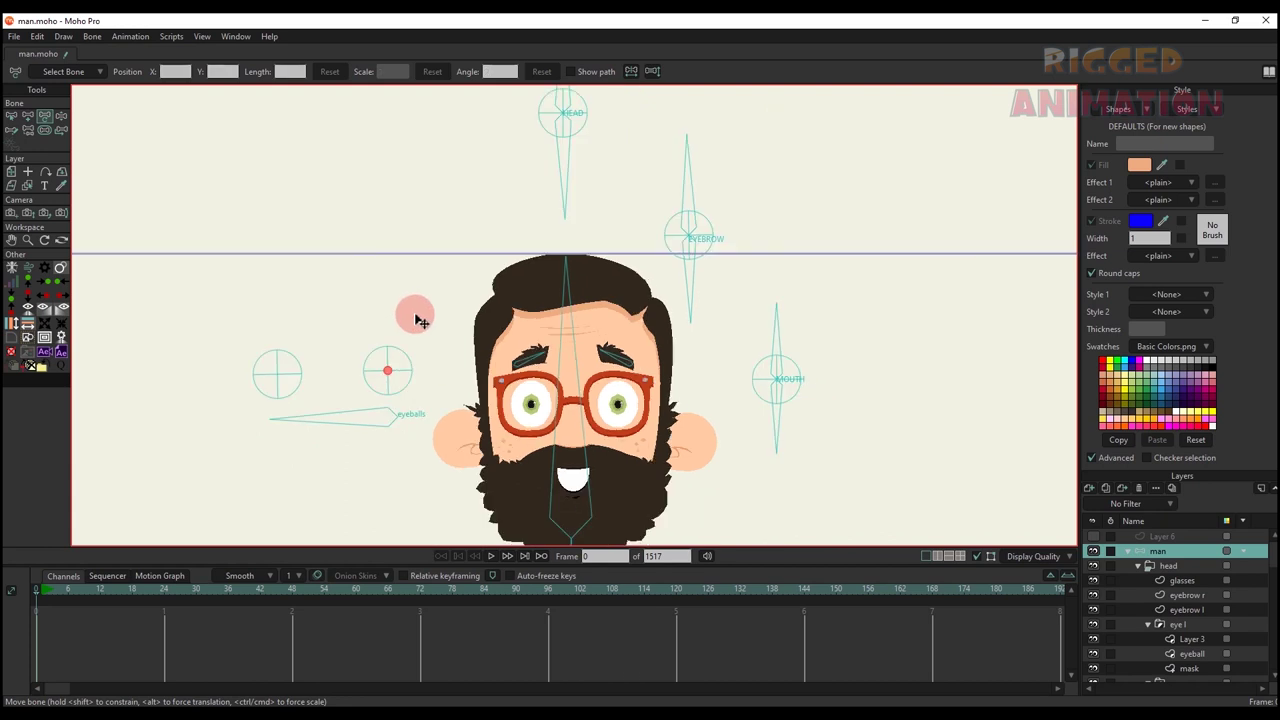
- Add a pin bone above the eyeballs controls and name it BLINK
{"action": "key", "text": "b"}
{"action": "key", "text": "a"}
{"action": "type", "text": "b"}
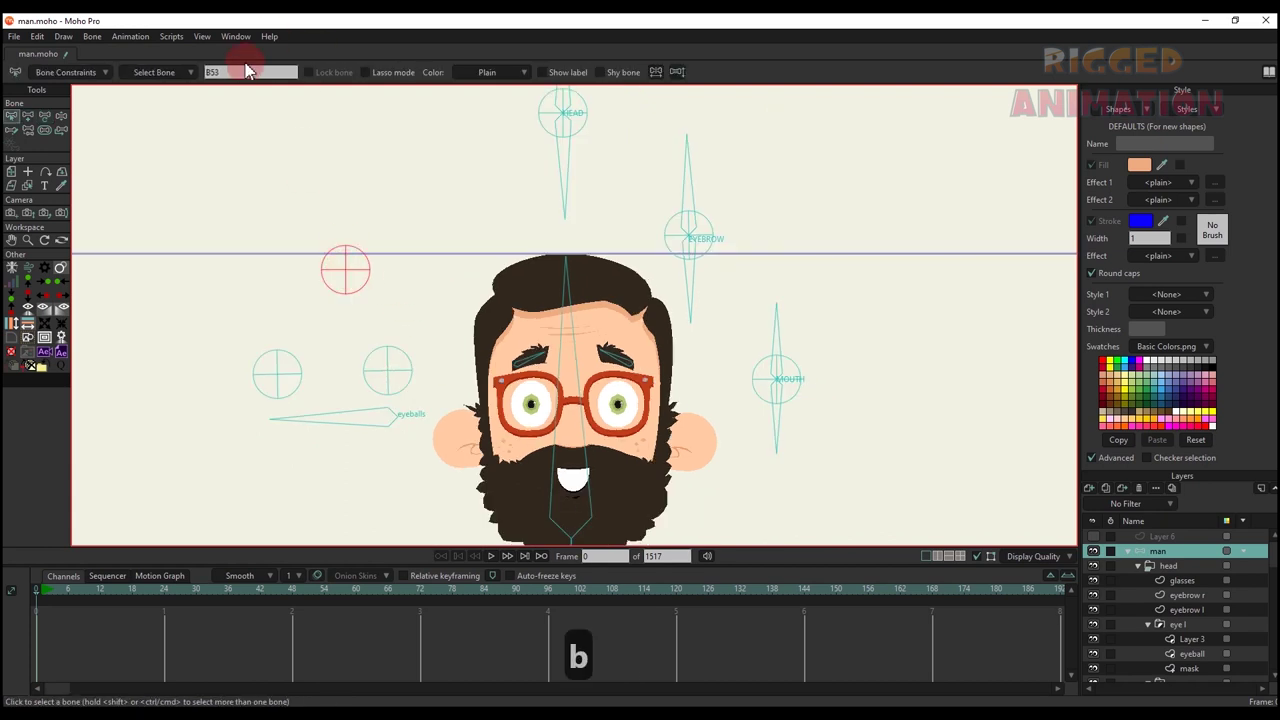
{"action": "type", "text": "BLINK"}
{"action": "key", "text": "Return"}
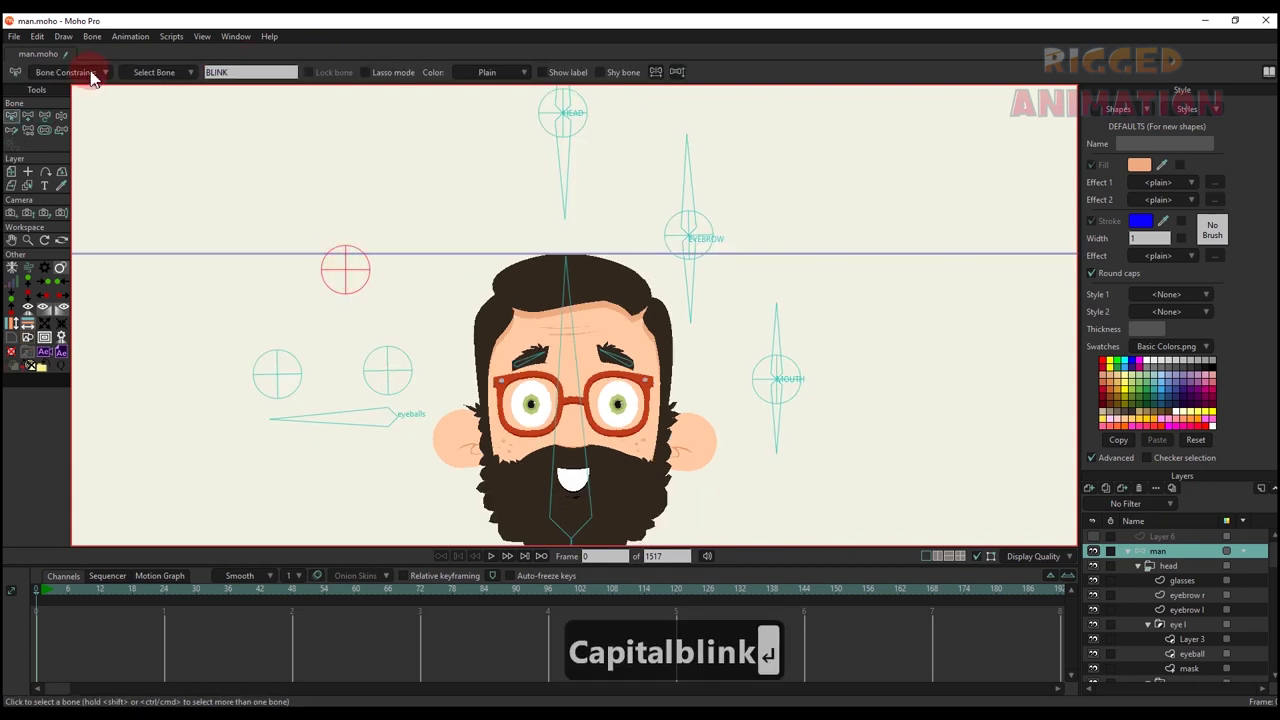
- Add a short upright control bone on the BLINK pin and position the pair above the eyeballs controls
{"action": "key", "text": "a"}
{"action": "left_click_drag", "start_coordinate": [345, 266], "coordinate": [270, 255]}
{"action": "key", "text": "s"}
{"action": "left_click_drag", "start_coordinate": [345, 270], "coordinate": [240, 300]}
{"action": "key", "text": "t"}
{"action": "scroll", "coordinate": [370, 330], "scroll_direction": "down", "scroll_amount": 2}
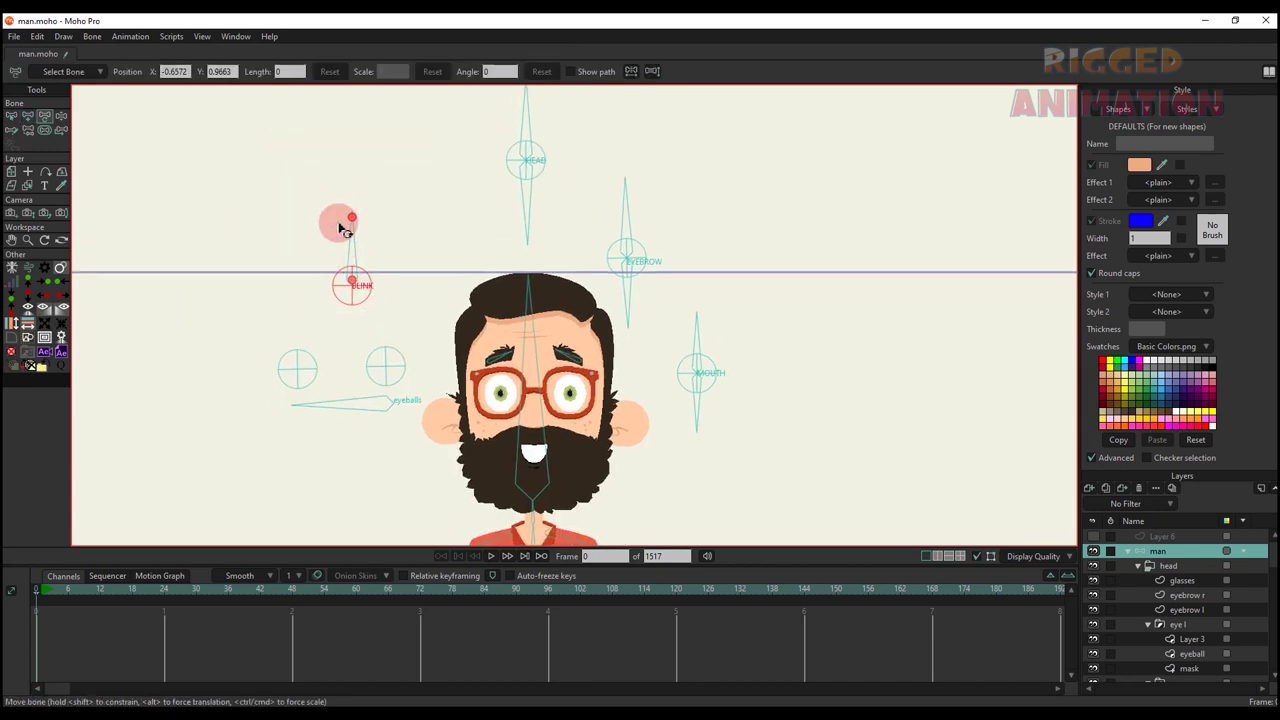
- Enable angle constraints on the upright BLINK control bone and narrow their range
{"action": "left_click", "coordinate": [11, 115]}
{"action": "left_click", "coordinate": [198, 68]}
{"action": "left_click", "coordinate": [66, 72]}
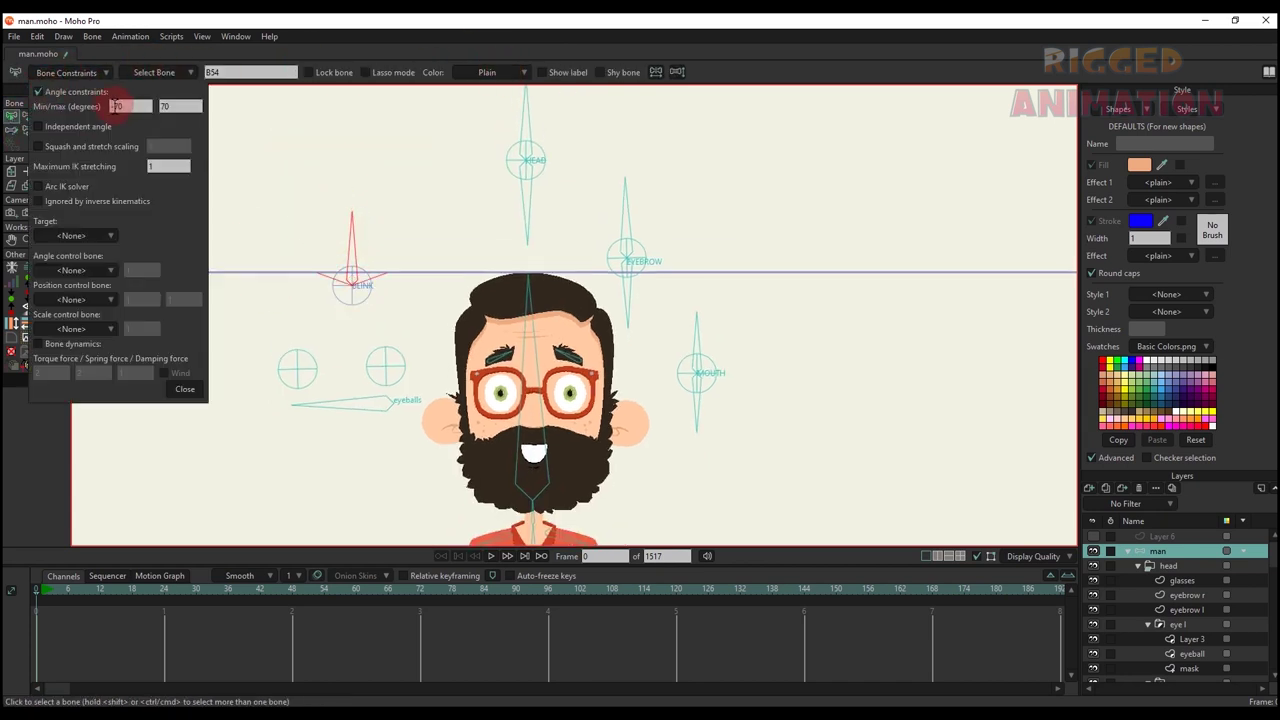
{"action": "left_click", "coordinate": [185, 389]}
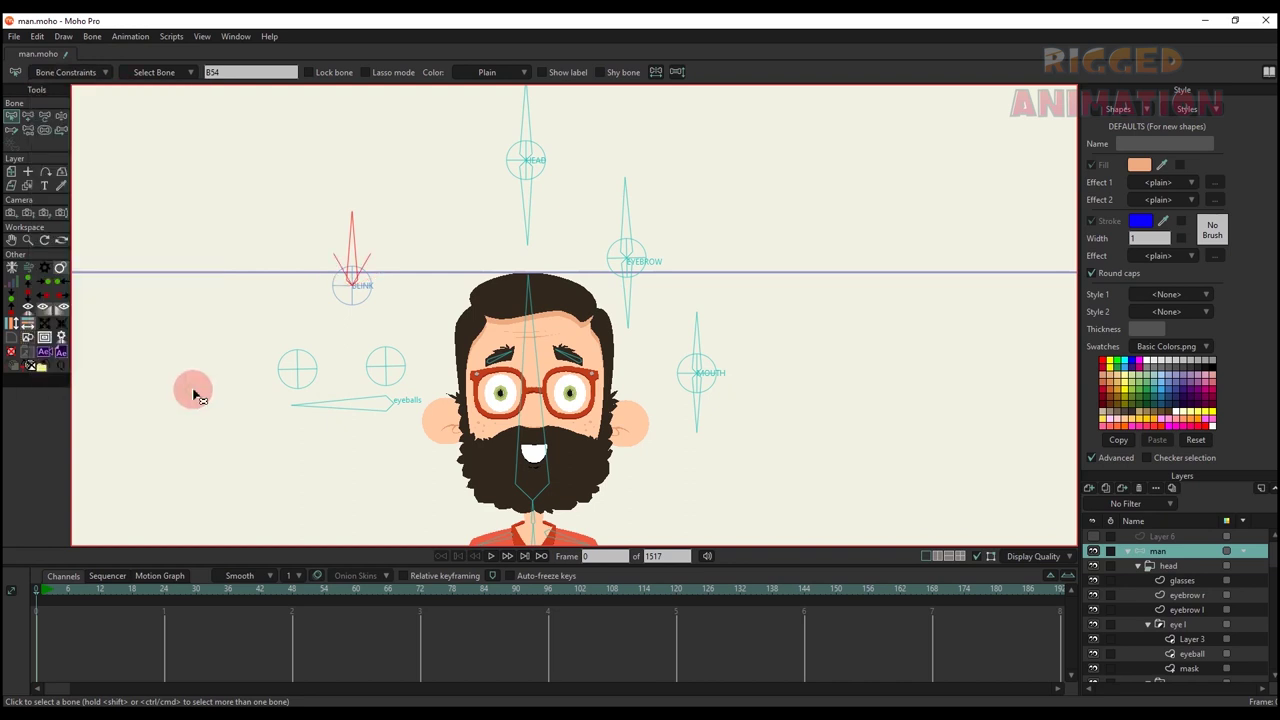
- Create a smart bone action for the BLINK control bone and rotate the bone to 120 degrees at frame 24
{"action": "scroll", "coordinate": [340, 290], "scroll_direction": "up", "scroll_amount": 2}
{"action": "key", "text": "t"}
{"action": "key", "text": "ctrl+k"}
{"action": "left_click", "coordinate": [1049, 77]}
{"action": "key", "text": "Return"}
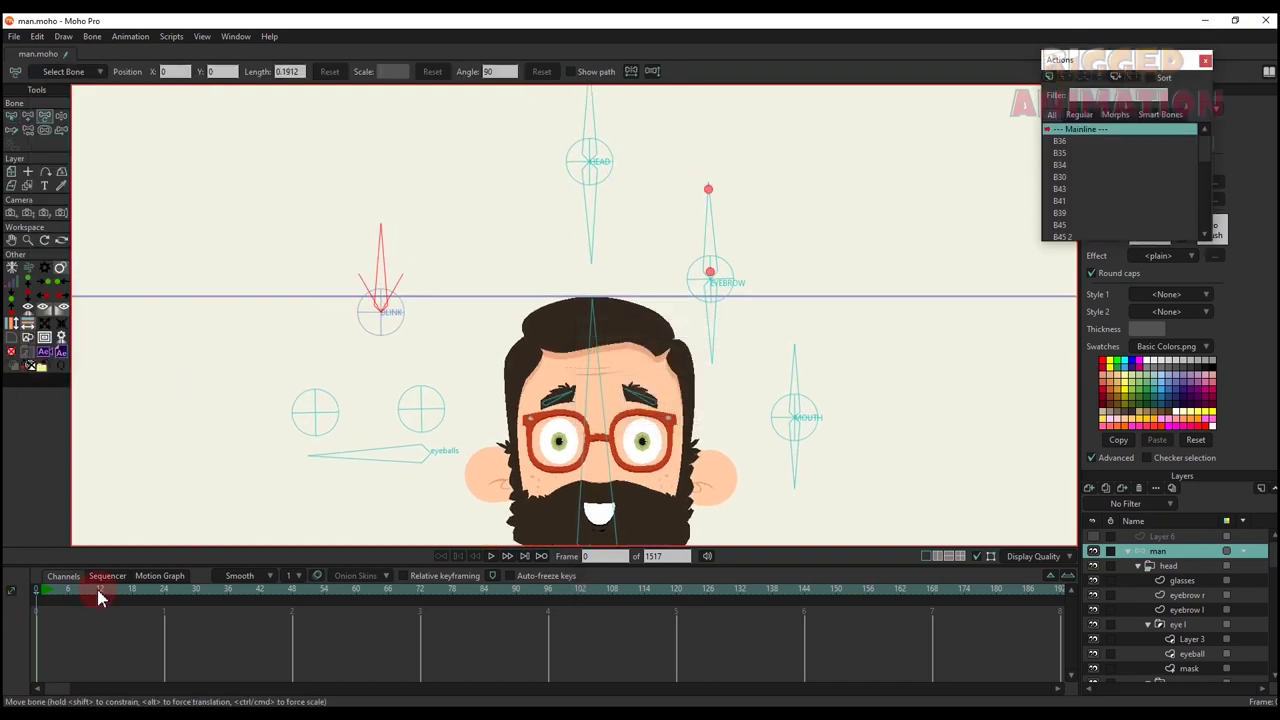
{"action": "left_click", "coordinate": [165, 589]}
{"action": "key", "text": "t"}
{"action": "left_click_drag", "start_coordinate": [376, 295], "coordinate": [350, 290]}
{"action": "scroll", "coordinate": [580, 450], "scroll_direction": "up", "scroll_amount": 5}
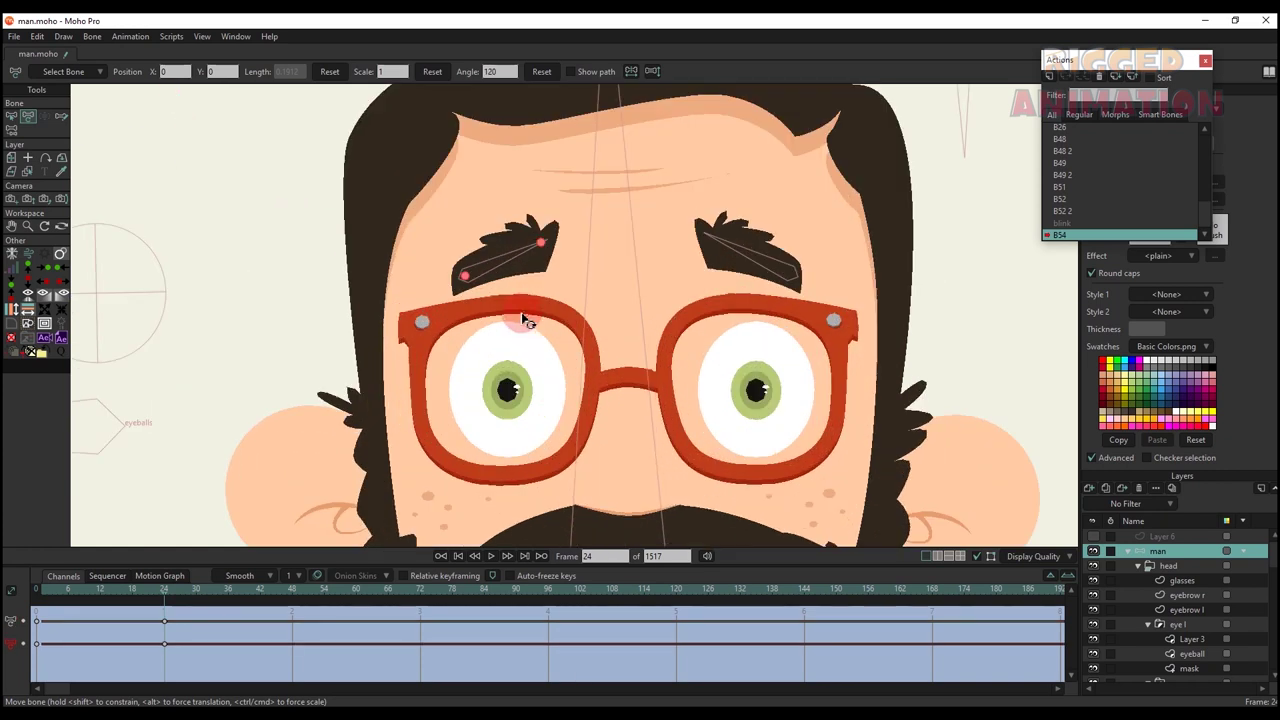
- Return the eye l eyelid layer to the Mainline at frame 0 and undo the trial curvature edit
{"action": "double_click", "coordinate": [1073, 131]}
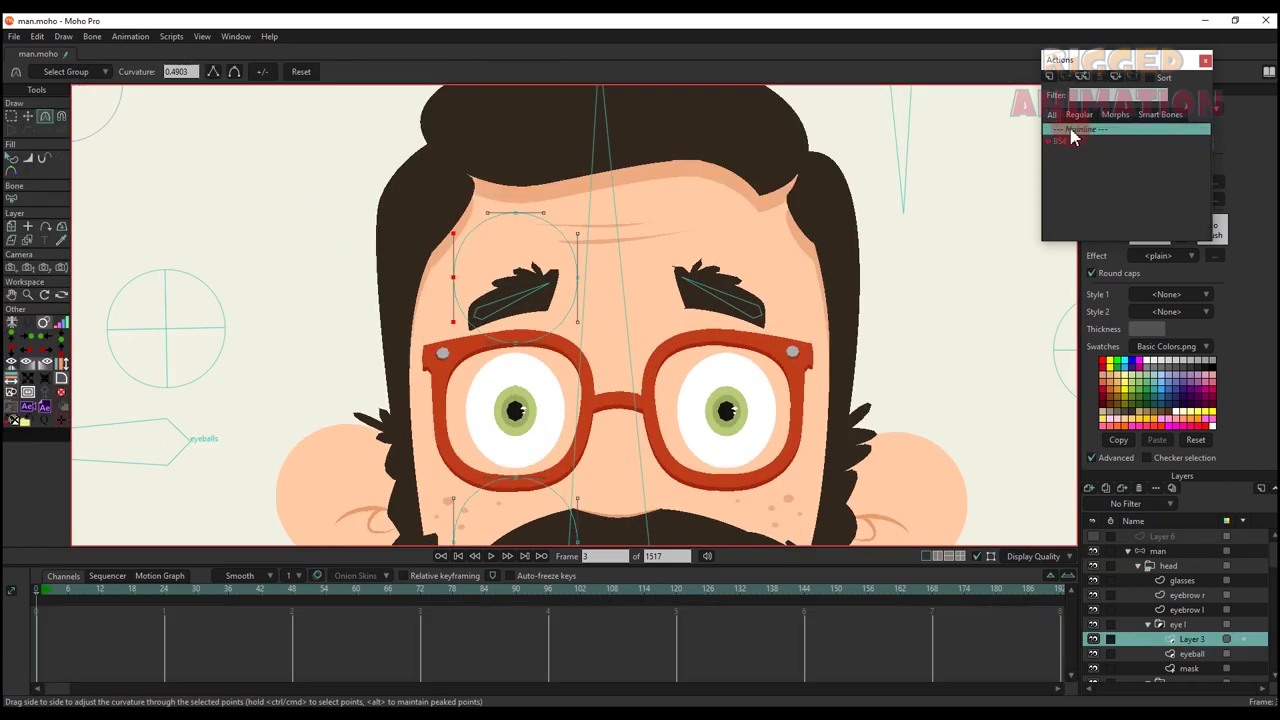
{"action": "scroll", "coordinate": [455, 340], "scroll_direction": "down", "scroll_amount": 2}
{"action": "scroll", "coordinate": [440, 320], "scroll_direction": "up", "scroll_amount": 2}
{"action": "key", "text": "g"}
{"action": "scroll", "coordinate": [550, 420], "scroll_direction": "down", "scroll_amount": 3}
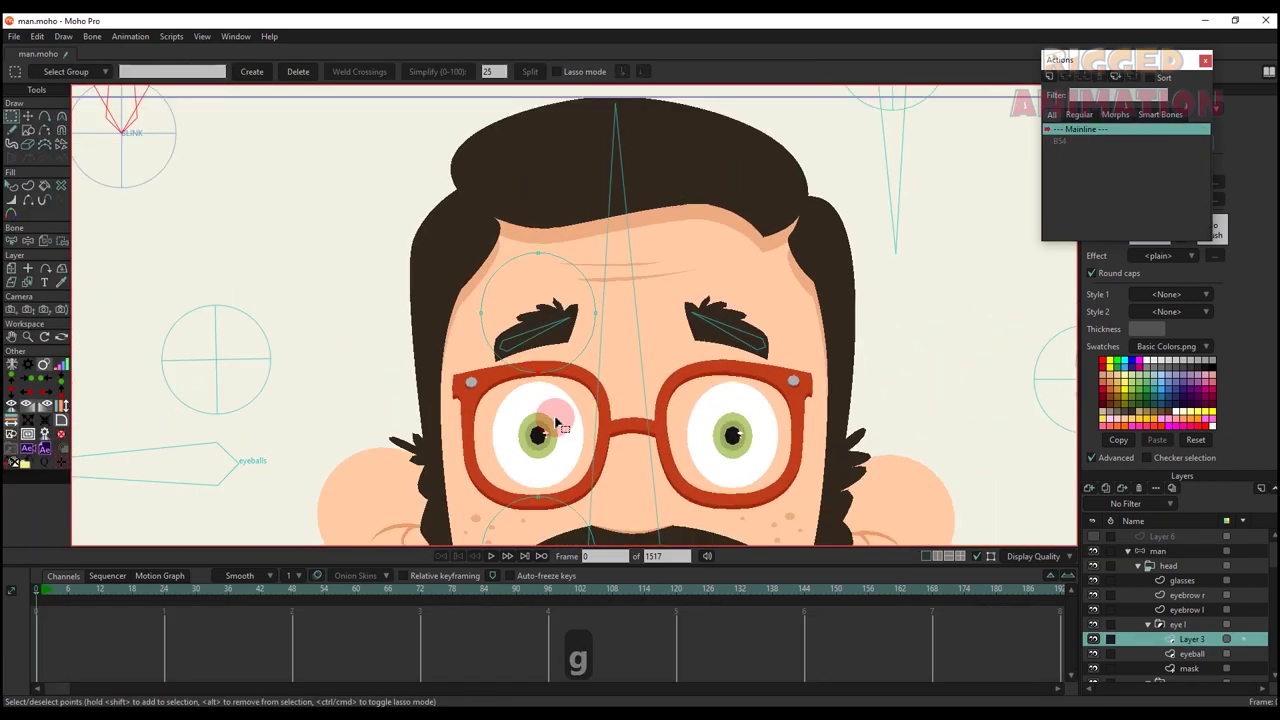
{"action": "key", "text": "BackSpace"}
{"action": "key", "text": "BackSpace"}
{"action": "scroll", "coordinate": [500, 440], "scroll_direction": "up", "scroll_amount": 2}
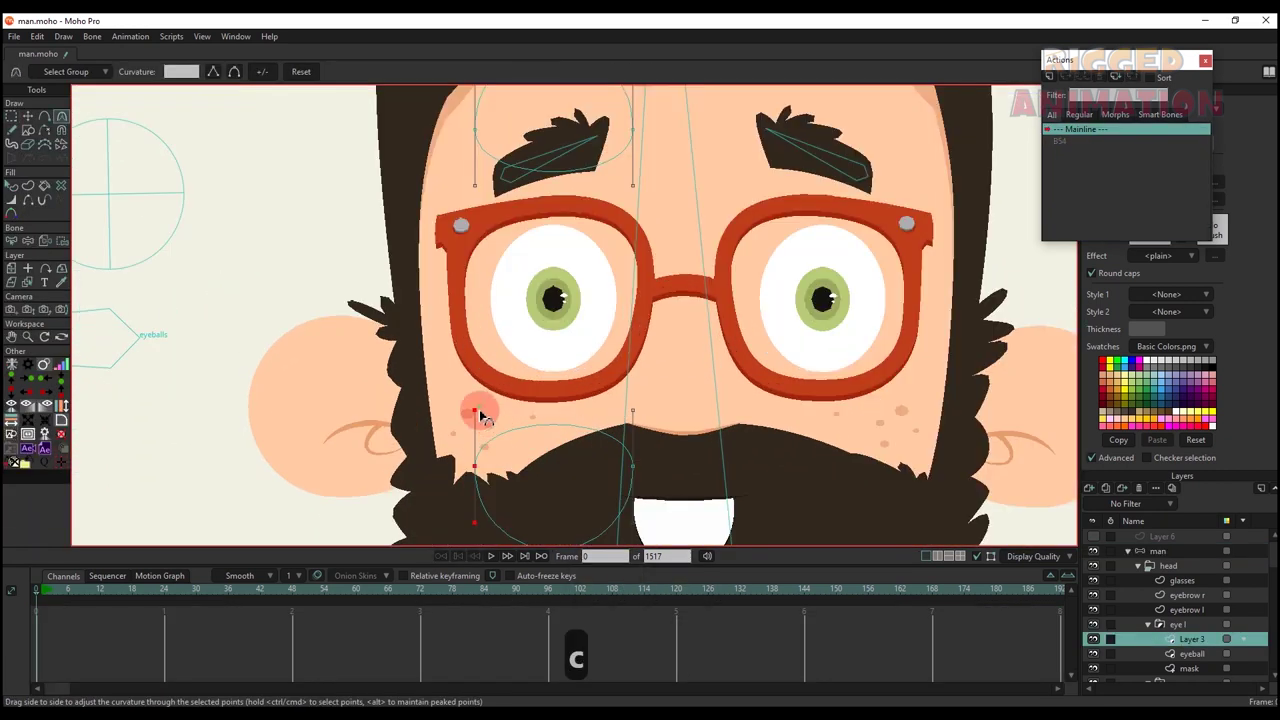
{"action": "key", "text": "ctrl+z"}
- Set the curvature of the lower eyelid oval's two side points to 0 to flatten its upper edge
{"action": "key", "text": "g"}
{"action": "left_click_drag", "start_coordinate": [458, 452], "coordinate": [648, 487]}
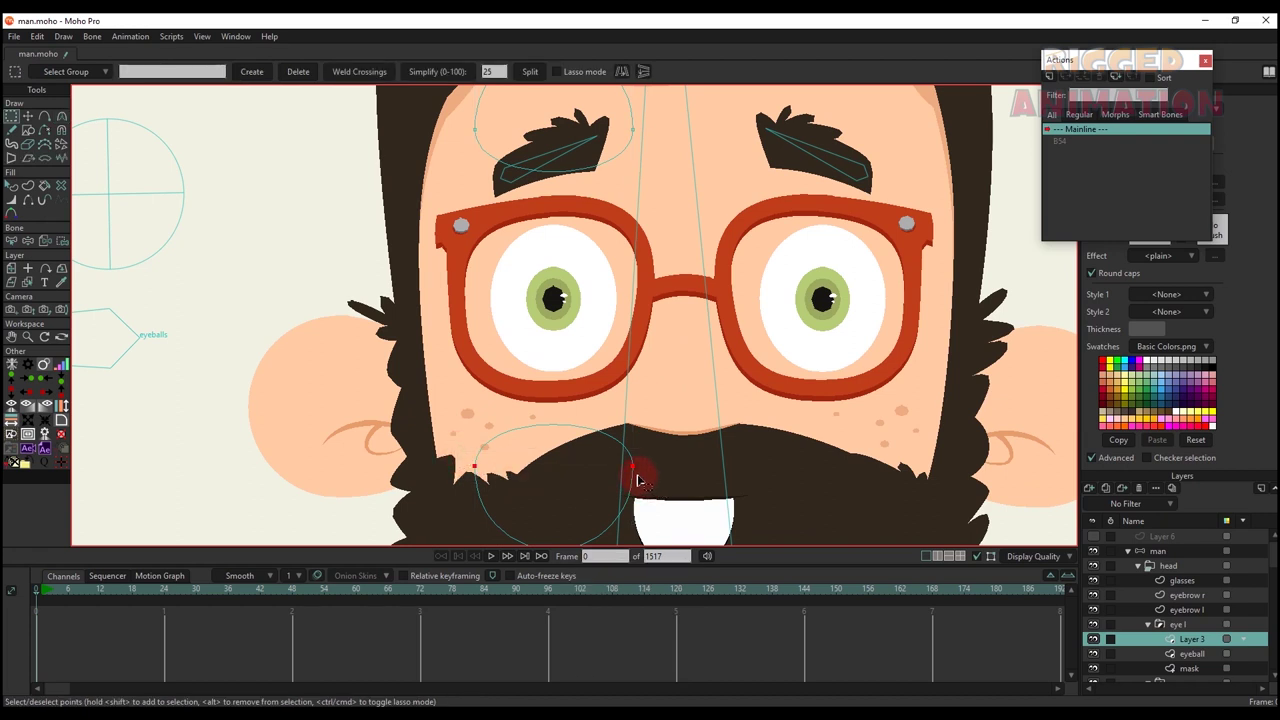
{"action": "key", "text": "c"}
{"action": "left_click", "coordinate": [215, 71]}
{"action": "scroll", "coordinate": [515, 345], "scroll_direction": "down", "scroll_amount": 1}
{"action": "scroll", "coordinate": [540, 430], "scroll_direction": "up", "scroll_amount": 1}
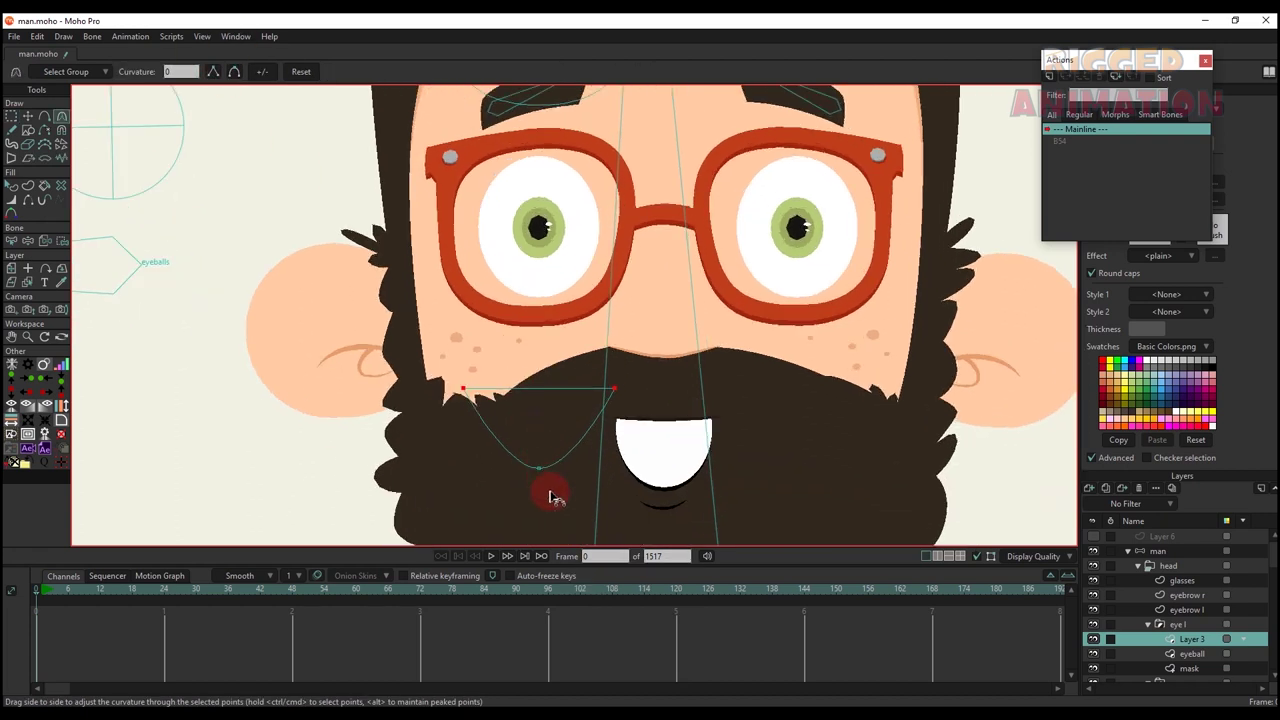
- Round the lower eyelid by raising its bottom point's curvature to about 0.71
{"action": "key", "text": "g"}
{"action": "left_click_drag", "start_coordinate": [525, 459], "coordinate": [562, 474]}
{"action": "key", "text": "c"}
{"action": "key", "text": "ctrl+z"}
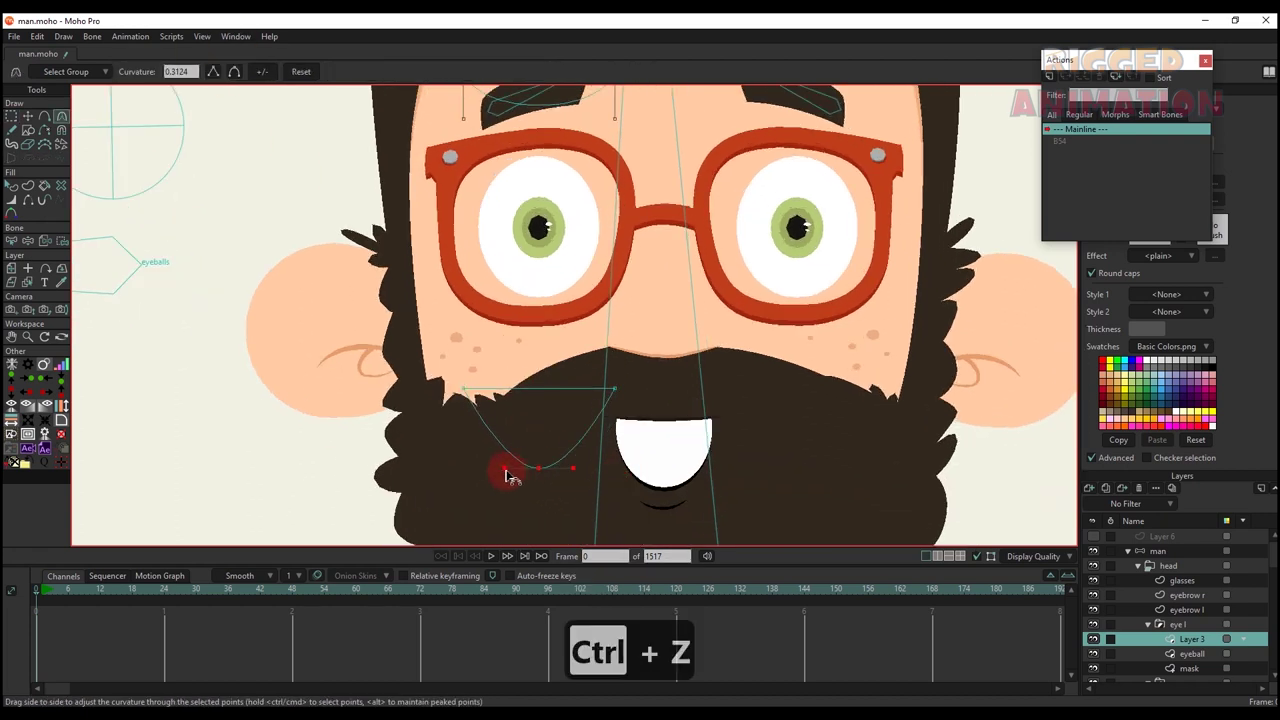
{"action": "scroll", "coordinate": [491, 251], "scroll_direction": "down", "scroll_amount": 2}
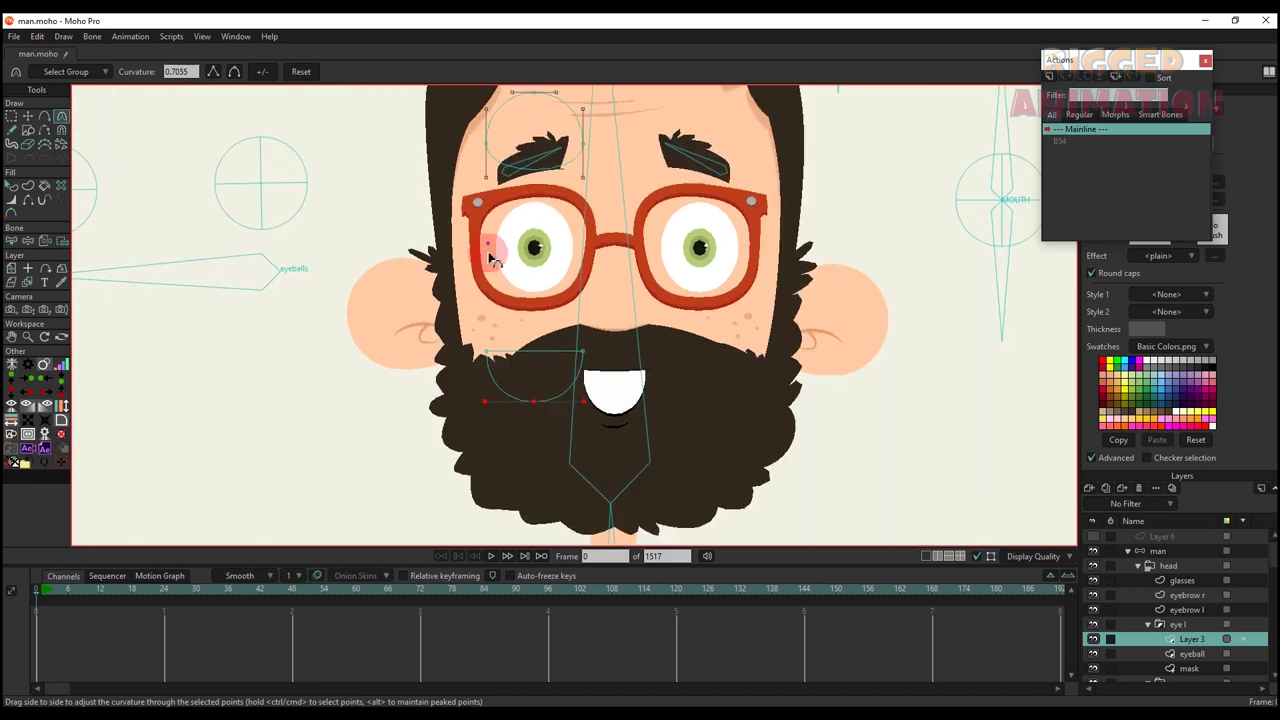
- Set the curvature of the upper eyelid oval's two side points to 0 to flatten its lower edge
{"action": "scroll", "coordinate": [570, 327], "scroll_direction": "up", "scroll_amount": 3}
{"action": "key", "text": "g"}
{"action": "key", "text": "g"}
{"action": "left_click_drag", "start_coordinate": [467, 287], "coordinate": [738, 320]}
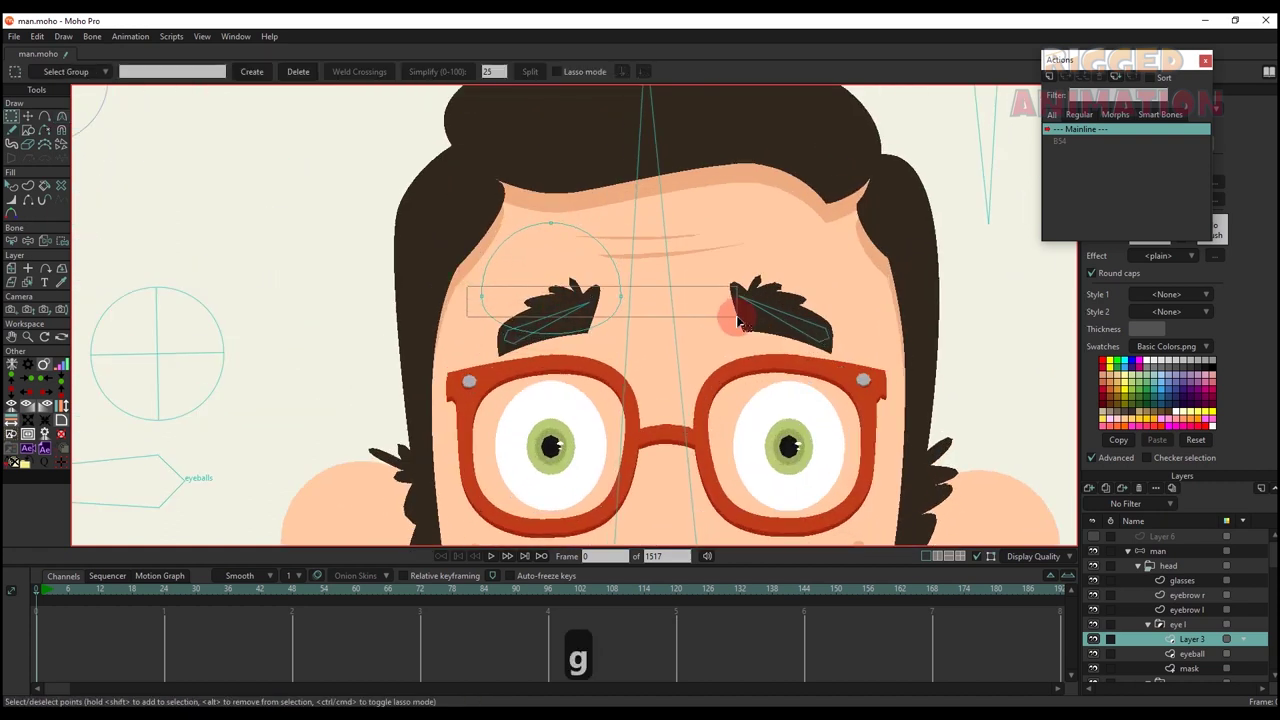
{"action": "key", "text": "c"}
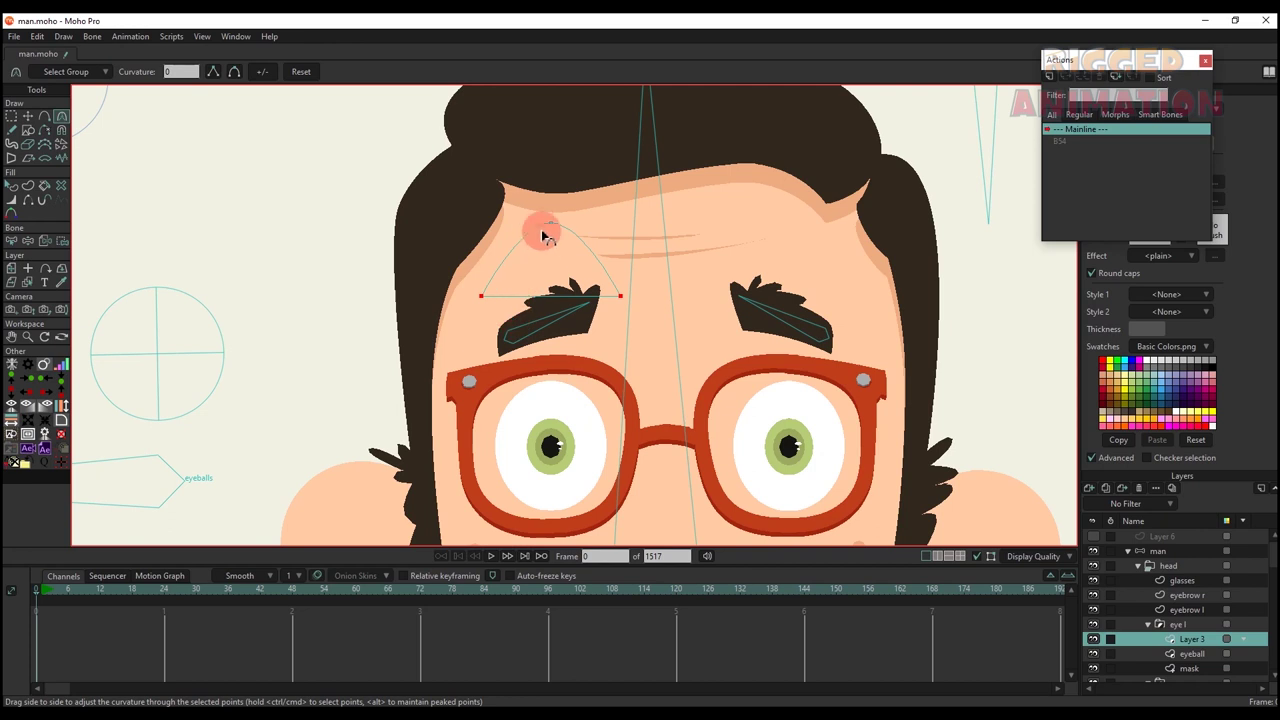
- Round the upper eyelid by setting its top point's curvature to about 0.63
{"action": "key", "text": "g"}
{"action": "left_click_drag", "start_coordinate": [522, 208], "coordinate": [566, 237]}
{"action": "key", "text": "c"}
{"action": "scroll", "coordinate": [560, 250], "scroll_direction": "down", "scroll_amount": 3}
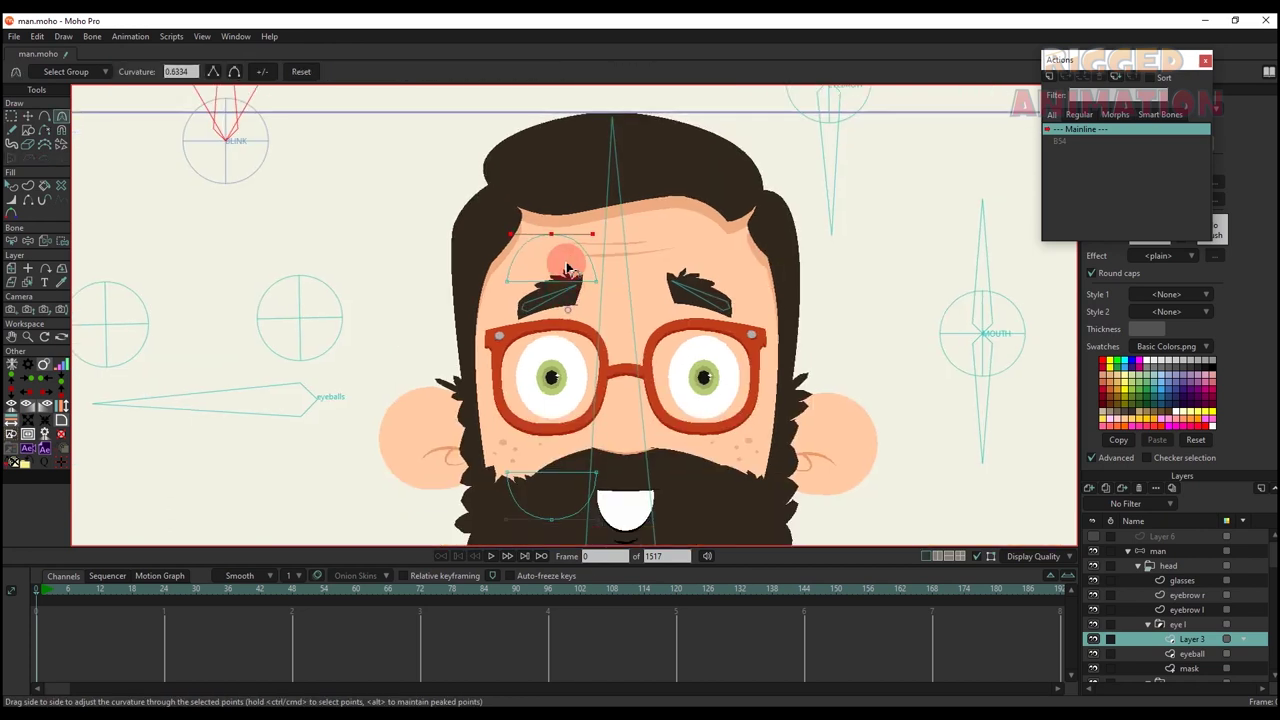
- Move both half-oval eyelids close to the upper and lower edges of the glasses frame and copy their points
{"action": "key", "text": "t"}
{"action": "scroll", "coordinate": [540, 440], "scroll_direction": "up", "scroll_amount": 2}
{"action": "left_click", "coordinate": [558, 472]}
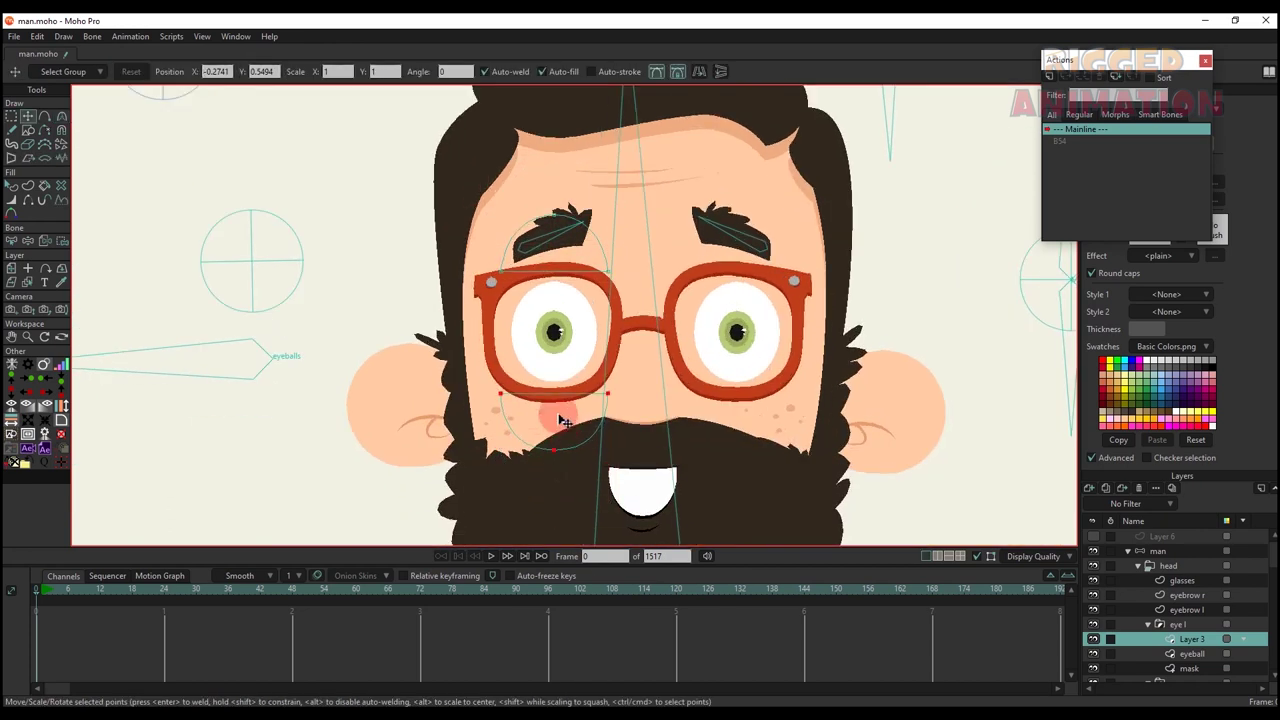
{"action": "scroll", "coordinate": [560, 400], "scroll_direction": "down", "scroll_amount": 1}
{"action": "key", "text": "g"}
{"action": "key", "text": "ctrl+c"}
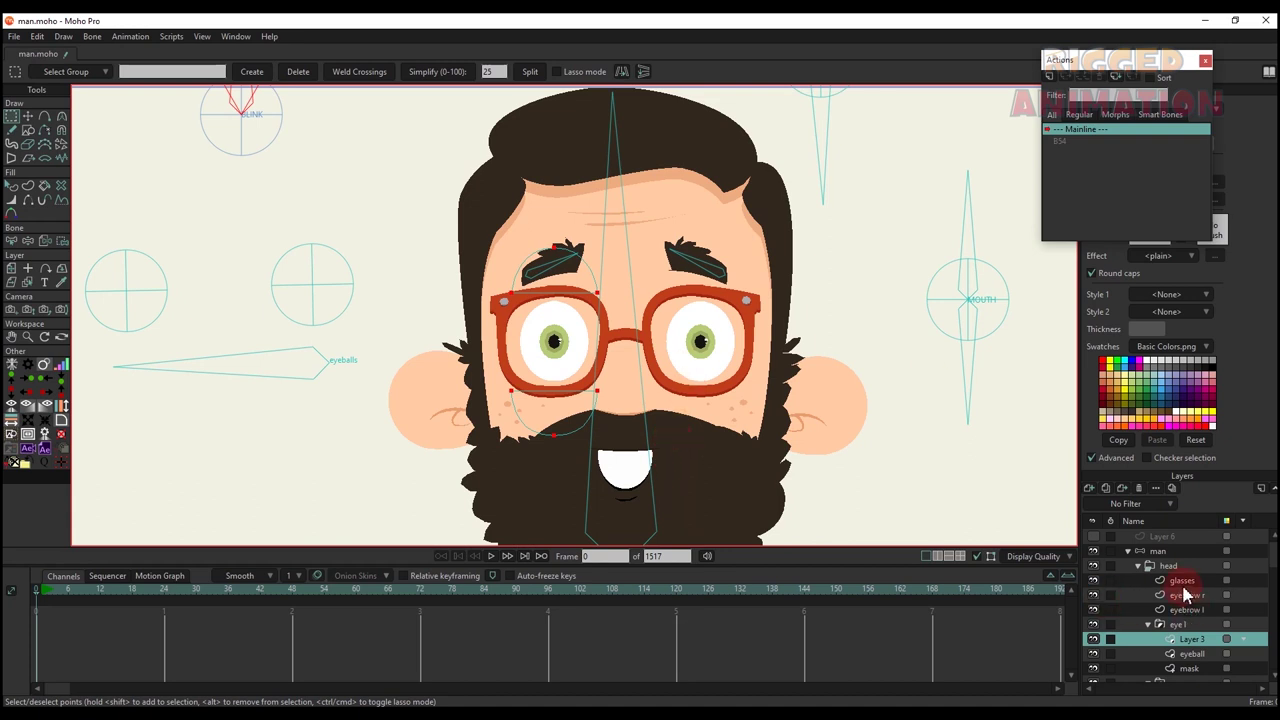
- Replace the contents of Layer 3 in the eye r group with the copied eyelids and position them over that eye
{"action": "scroll", "coordinate": [1180, 610], "scroll_direction": "down", "scroll_amount": 2}
{"action": "left_click", "coordinate": [1192, 638]}
{"action": "key", "text": "g"}
{"action": "key", "text": "BackSpace"}
{"action": "key", "text": "ctrl+v"}
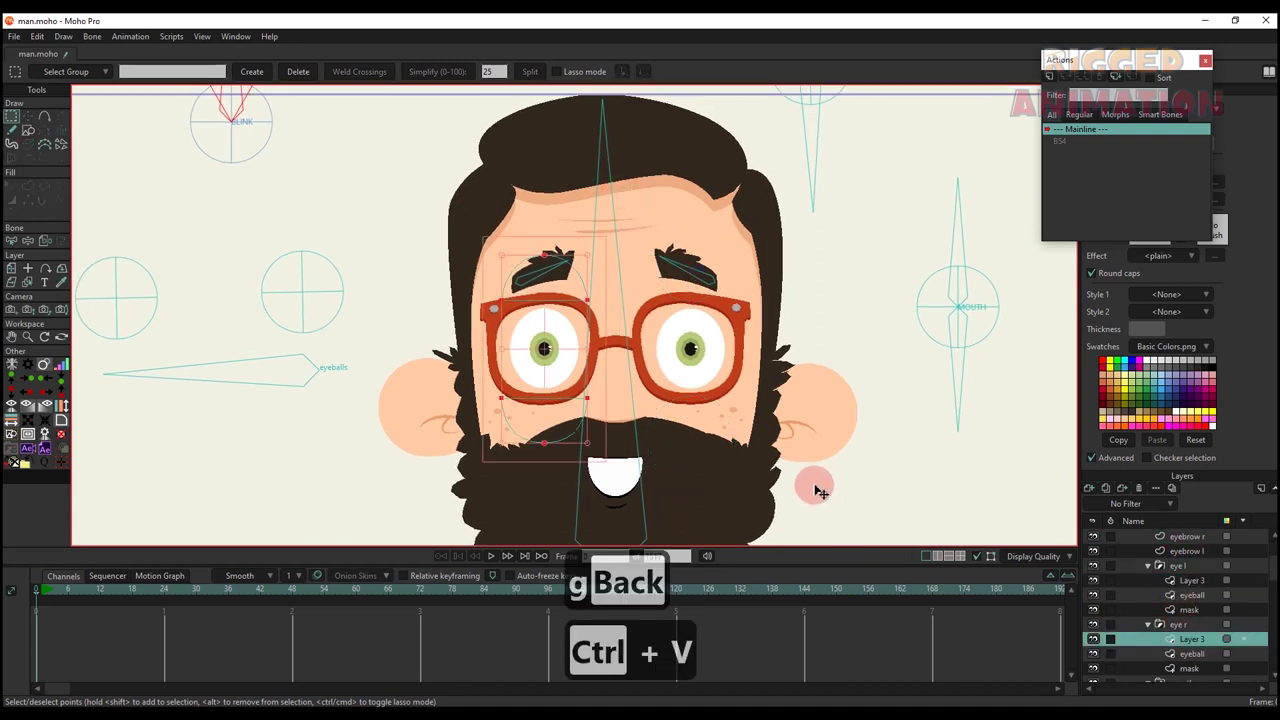
{"action": "left_click_drag", "start_coordinate": [543, 393], "coordinate": [690, 393]}
- Delete the blink action from the man layer and open the B54 action at frame 24
{"action": "scroll", "coordinate": [1174, 591], "scroll_direction": "up", "scroll_amount": 2}
{"action": "left_click", "coordinate": [1170, 551]}
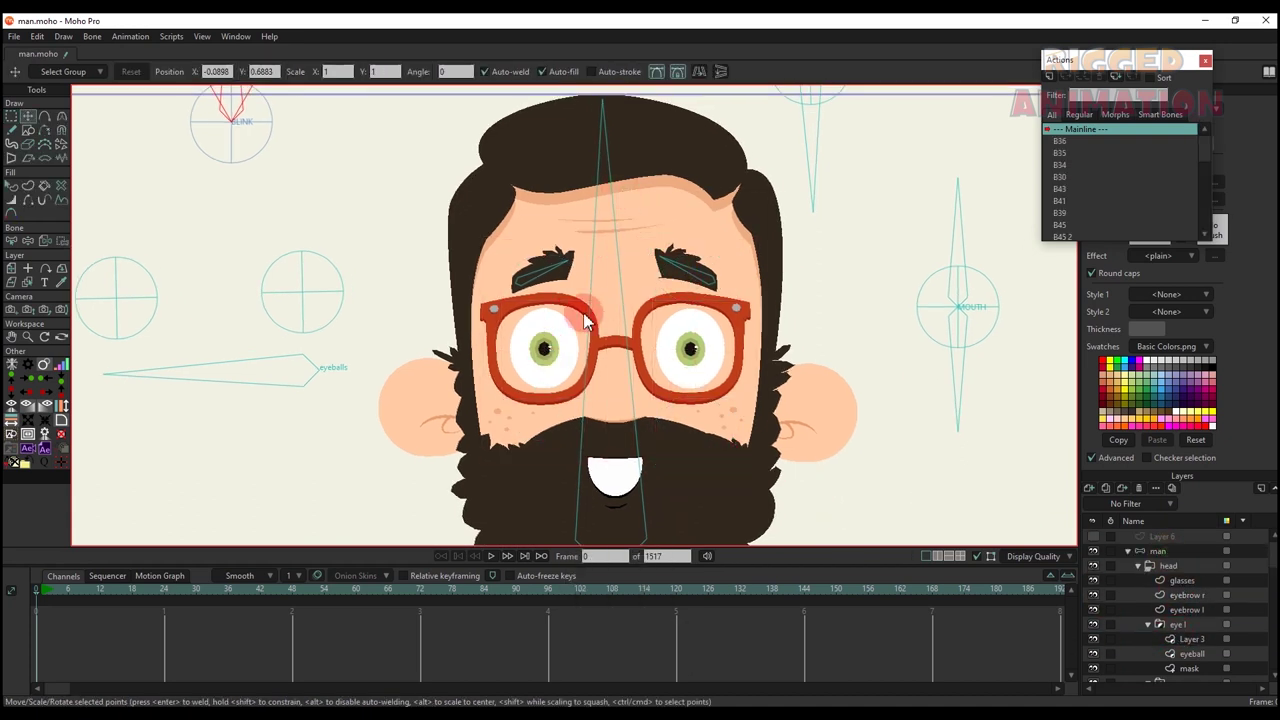
{"action": "scroll", "coordinate": [588, 322], "scroll_direction": "down", "scroll_amount": 1}
{"action": "key", "text": "t"}
{"action": "left_click_drag", "start_coordinate": [931, 213], "coordinate": [952, 273]}
{"action": "scroll", "coordinate": [1068, 225], "scroll_direction": "down", "scroll_amount": 8}
{"action": "left_click", "coordinate": [1068, 235]}
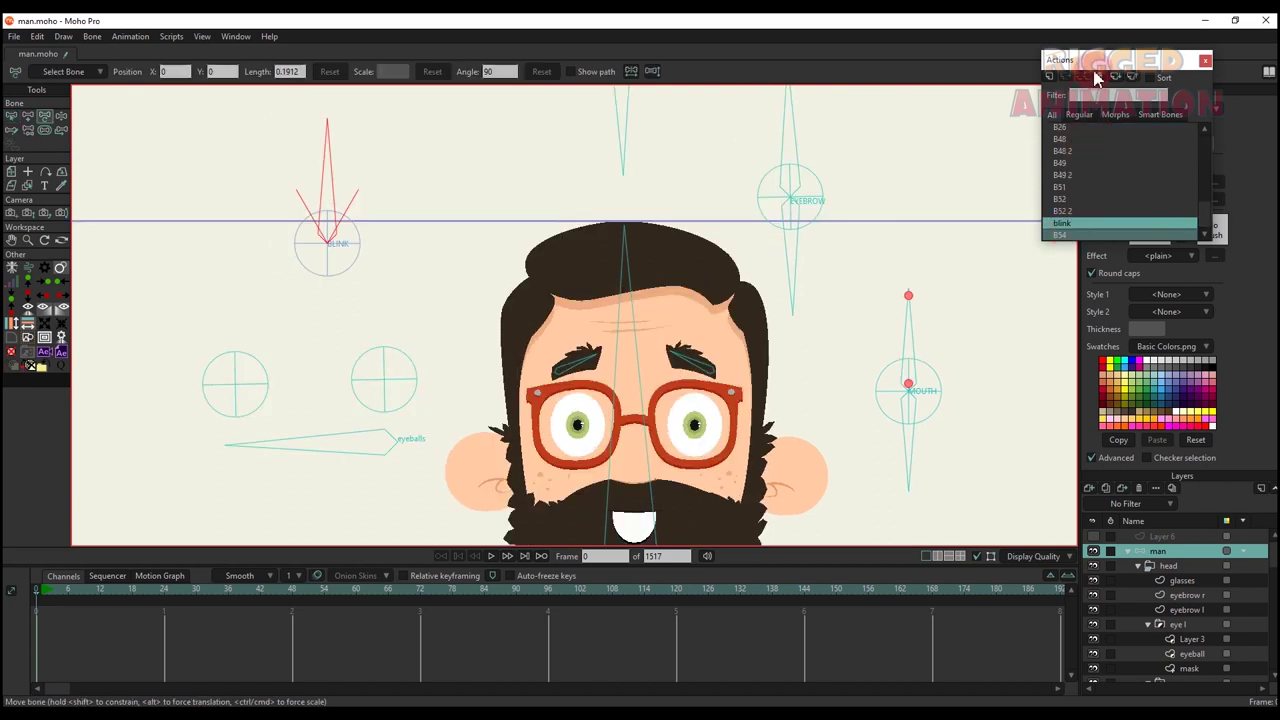
{"action": "double_click", "coordinate": [1062, 236]}
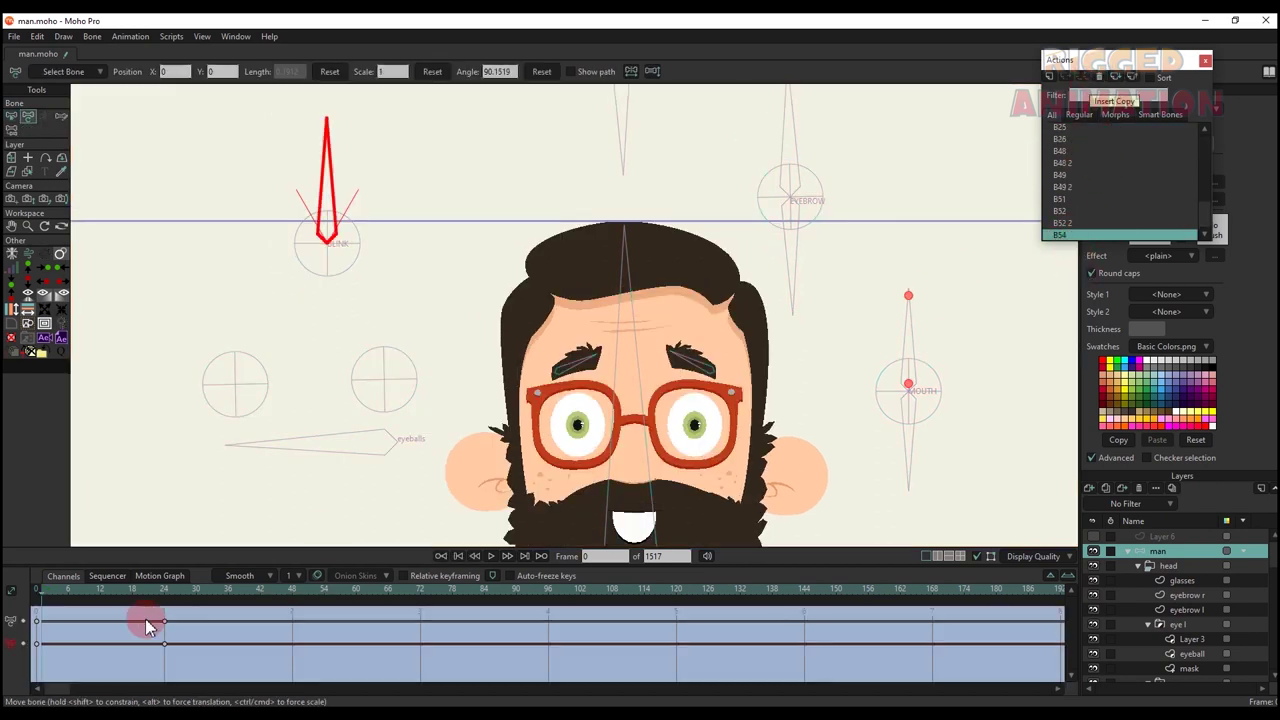
{"action": "scroll", "coordinate": [650, 453], "scroll_direction": "up", "scroll_amount": 2}
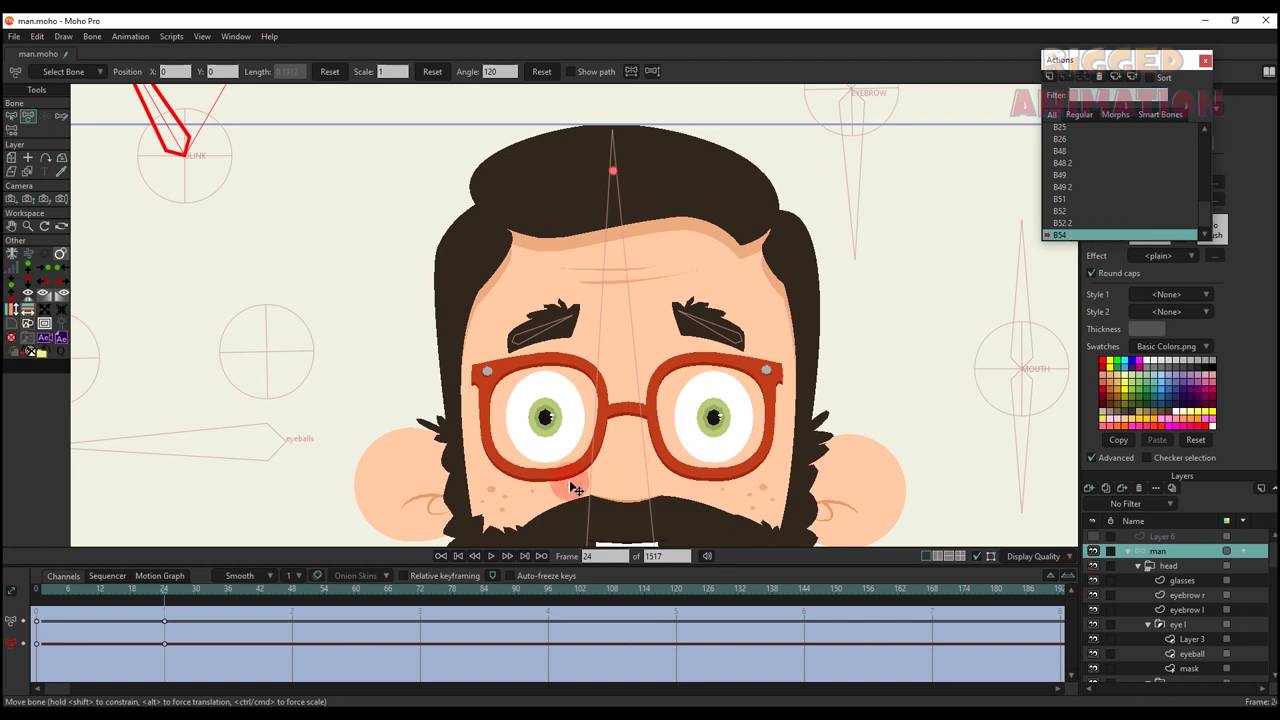
- Close eye l at frame 24 of B54 by moving its upper and lower eyelids together at the eye's middle
{"action": "right_click", "coordinate": [522, 480], "text": "alt"}
{"action": "left_click_drag", "start_coordinate": [546, 443], "coordinate": [563, 365]}
{"action": "key", "text": "t"}
{"action": "scroll", "coordinate": [564, 259], "scroll_direction": "up", "scroll_amount": 4}
{"action": "left_click_drag", "start_coordinate": [566, 252], "coordinate": [568, 376]}
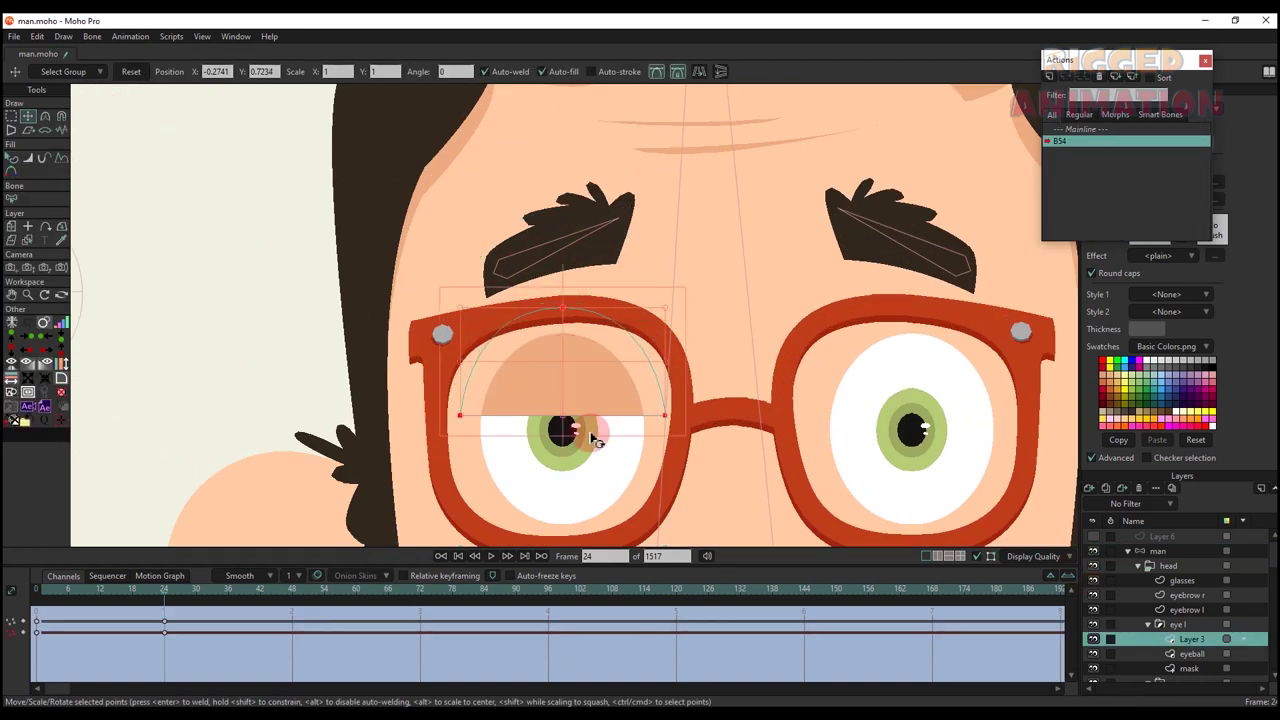
{"action": "left_click_drag", "start_coordinate": [590, 434], "coordinate": [588, 299]}
{"action": "left_click_drag", "start_coordinate": [581, 486], "coordinate": [573, 374]}
{"action": "scroll", "coordinate": [578, 271], "scroll_direction": "up", "scroll_amount": 2}
{"action": "left_click_drag", "start_coordinate": [578, 271], "coordinate": [580, 290]}
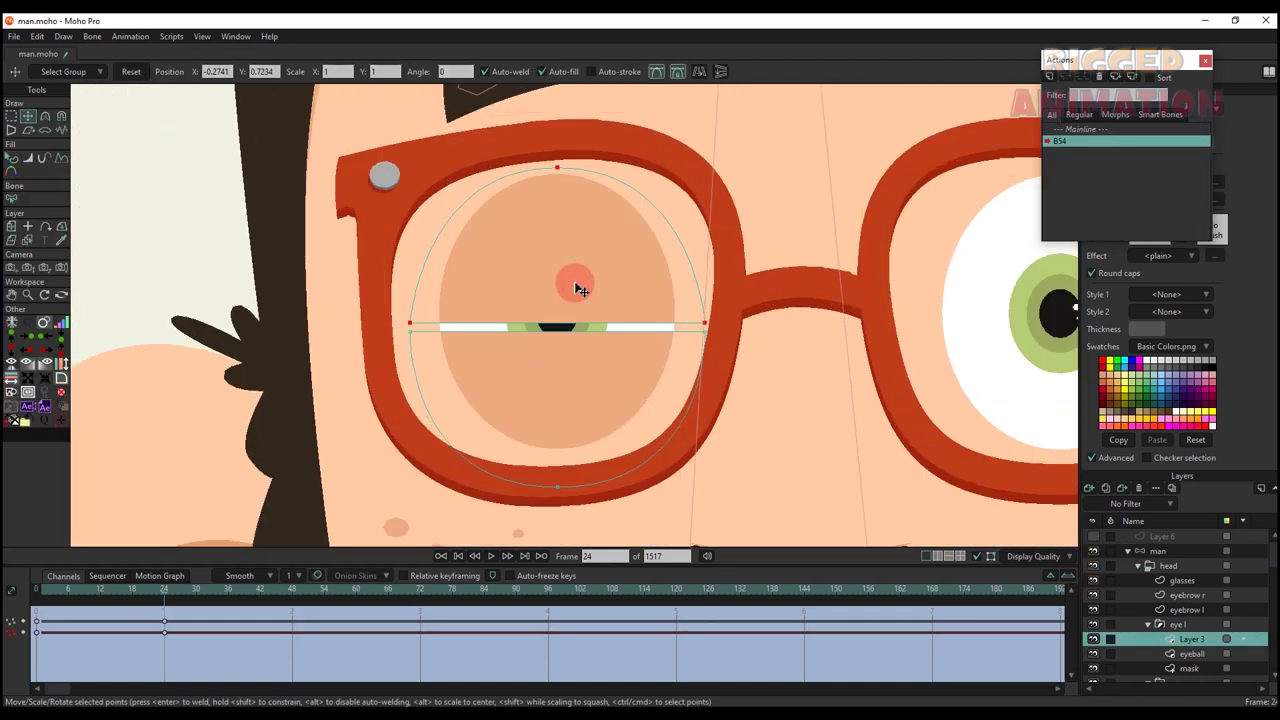
{"action": "left_click_drag", "start_coordinate": [576, 378], "coordinate": [571, 380]}
{"action": "scroll", "coordinate": [571, 380], "scroll_direction": "down", "scroll_amount": 4}
{"action": "key", "text": "q"}
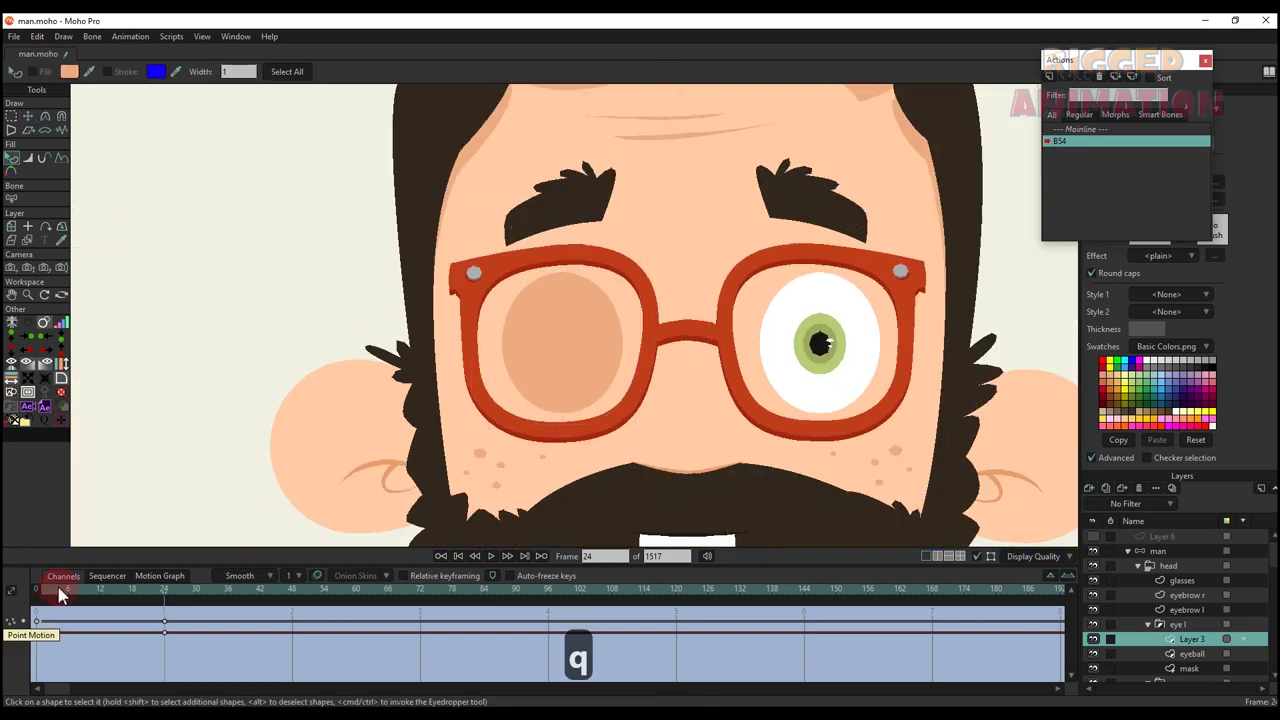
- Close eye r at frame 24 of B54 by bringing its upper and lower eyelids together at the eye's middle
{"action": "left_click", "coordinate": [143, 626]}
{"action": "left_click", "coordinate": [815, 246]}
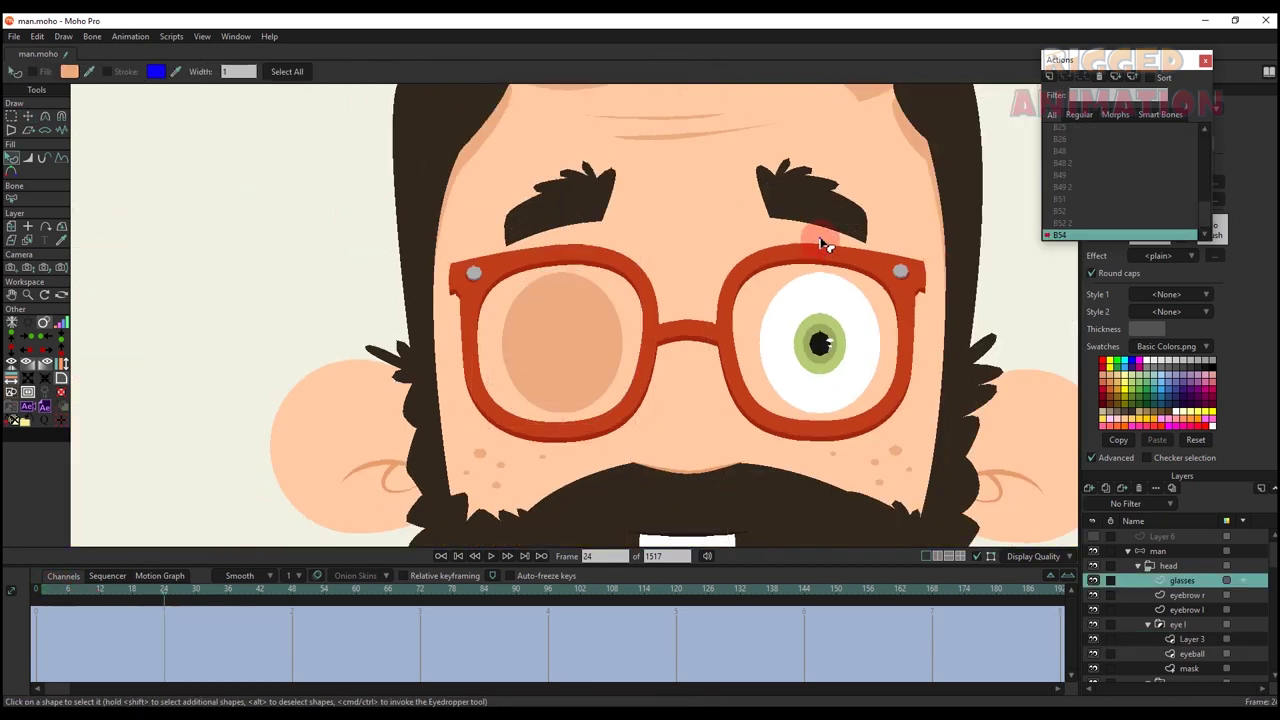
{"action": "left_click", "coordinate": [825, 239]}
{"action": "key", "text": "t"}
{"action": "left_click_drag", "start_coordinate": [834, 232], "coordinate": [831, 287]}
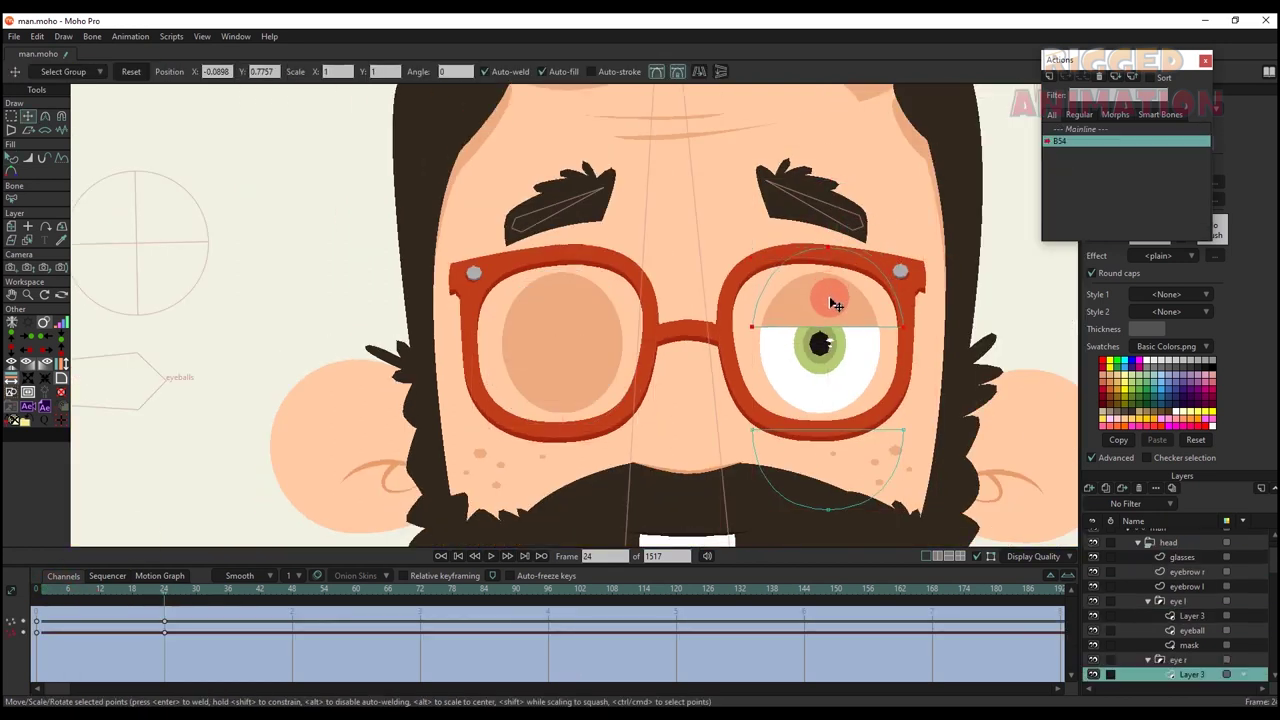
{"action": "left_click_drag", "start_coordinate": [845, 460], "coordinate": [845, 402]}
{"action": "scroll", "coordinate": [840, 387], "scroll_direction": "up", "scroll_amount": 2}
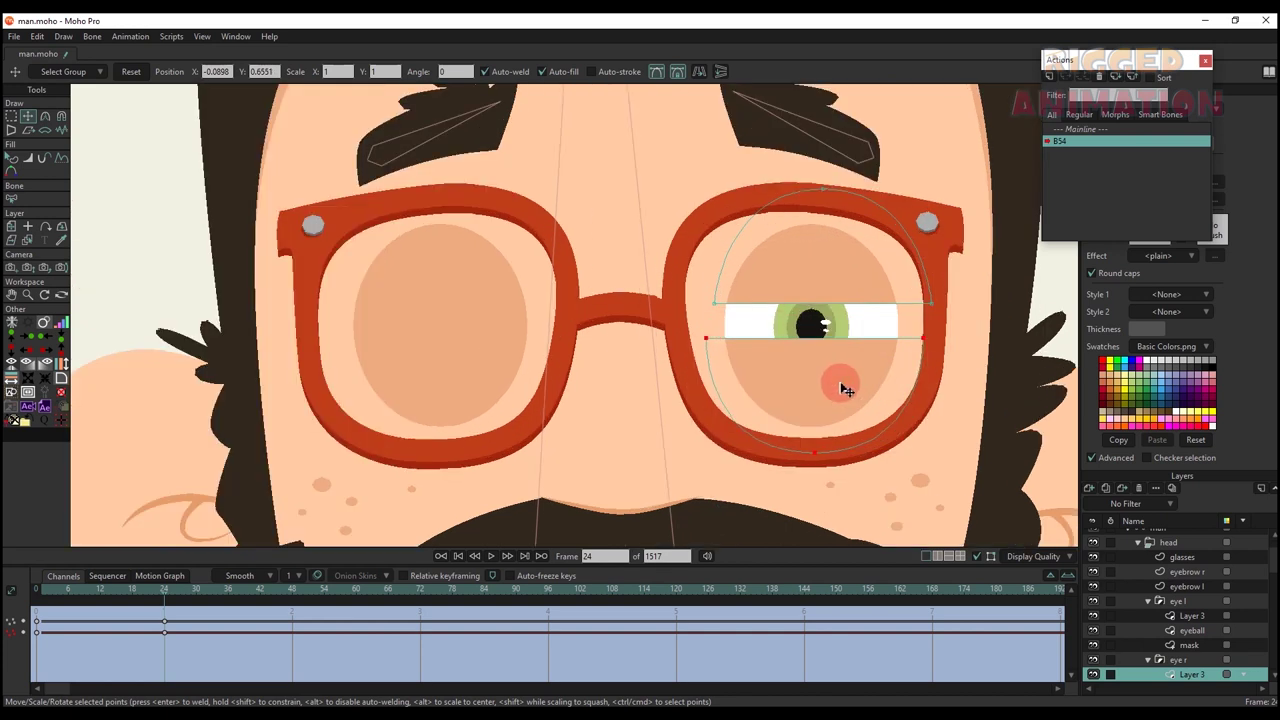
{"action": "left_click", "coordinate": [827, 274], "text": "ctrl"}
{"action": "left_click_drag", "start_coordinate": [829, 265], "coordinate": [816, 282]}
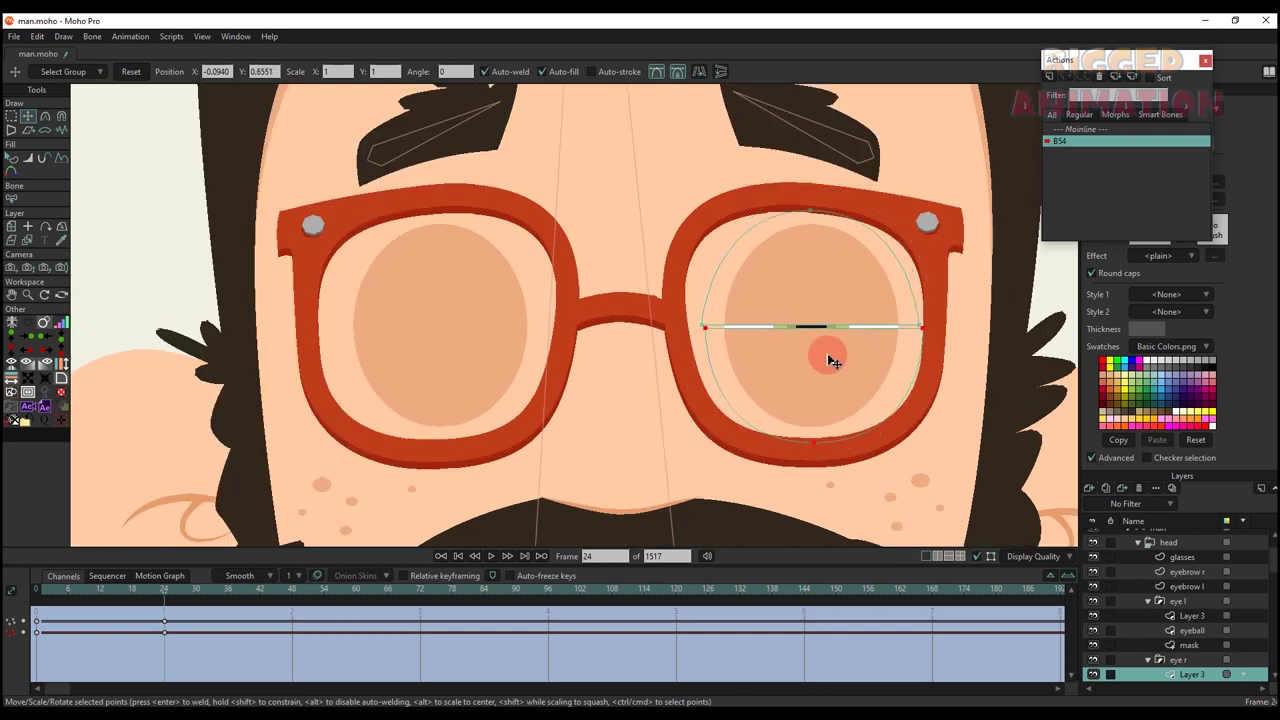
{"action": "left_click_drag", "start_coordinate": [833, 362], "coordinate": [820, 280]}
{"action": "scroll", "coordinate": [793, 304], "scroll_direction": "down", "scroll_amount": 2}
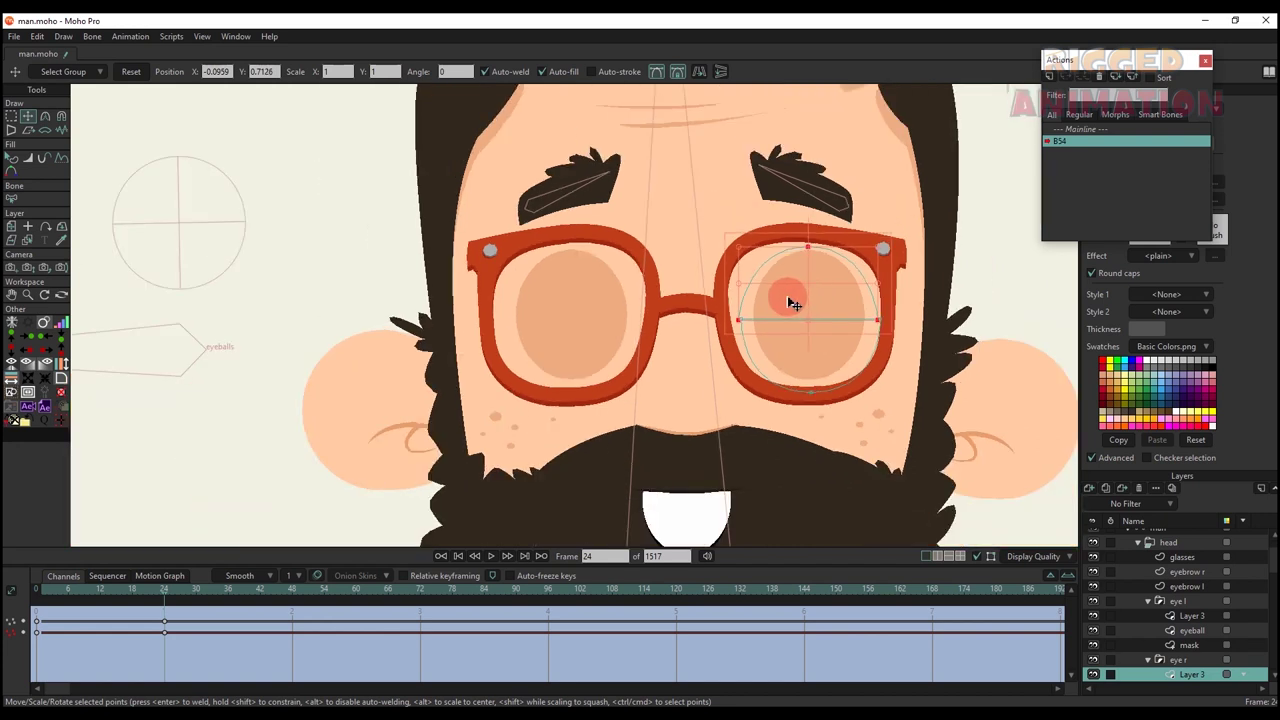
{"action": "key", "text": "Tab"}
{"action": "left_click_drag", "start_coordinate": [104, 615], "coordinate": [167, 625]}
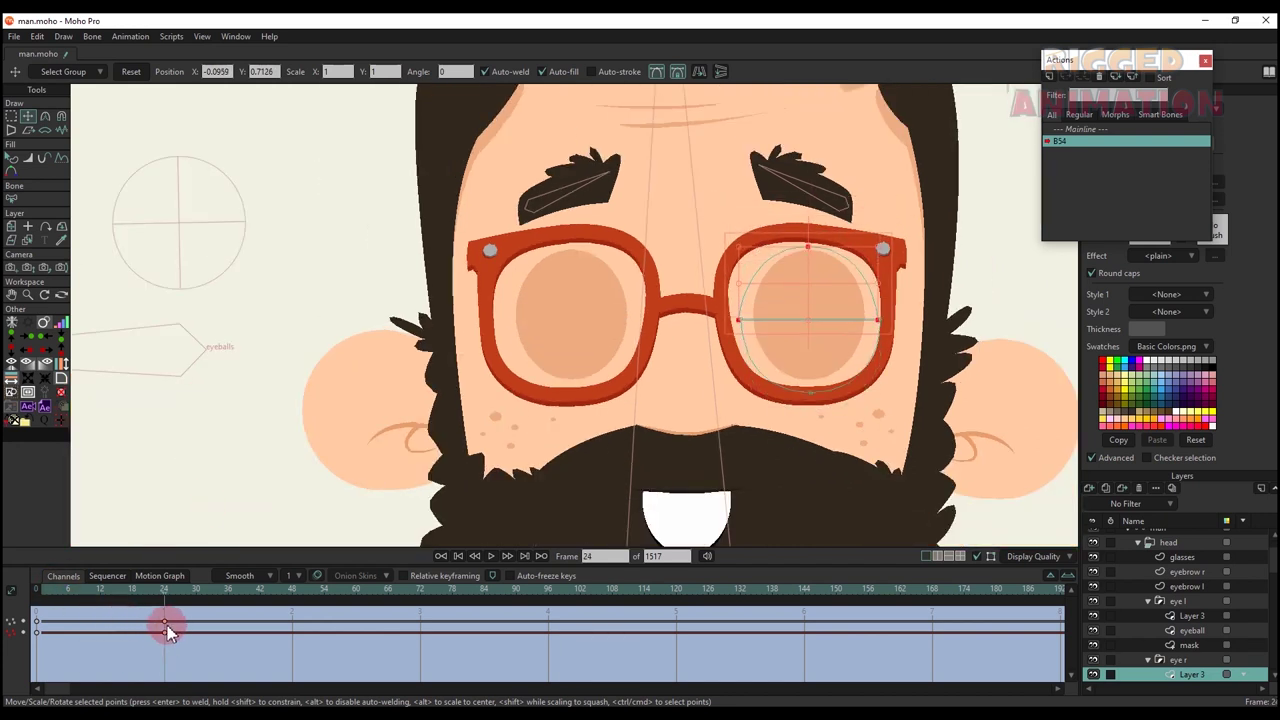
- Add a second smart bone action for the upper BLINK bone and rotate the bone clockwise at frame 24
{"action": "double_click", "coordinate": [1110, 130]}
{"action": "scroll", "coordinate": [1164, 545], "scroll_direction": "up", "scroll_amount": 2}
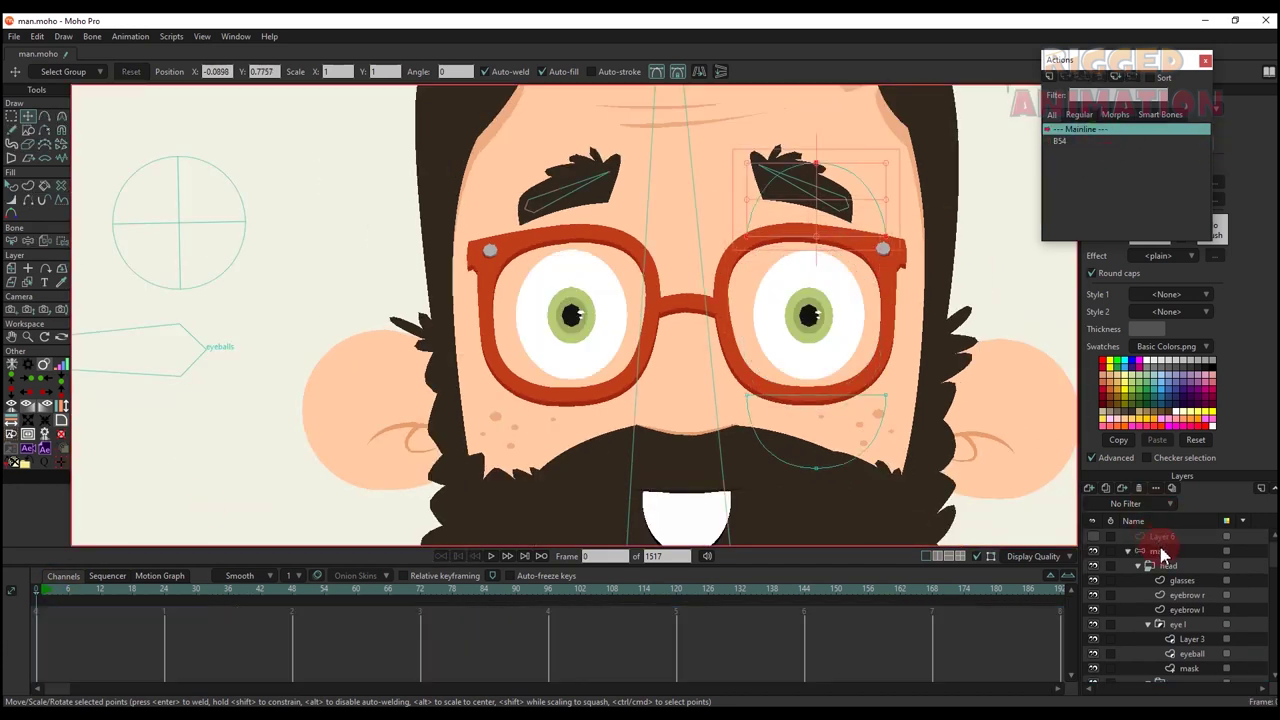
{"action": "left_click", "coordinate": [1159, 552]}
{"action": "scroll", "coordinate": [620, 400], "scroll_direction": "down", "scroll_amount": 4}
{"action": "key", "text": "t"}
{"action": "left_click", "coordinate": [616, 122]}
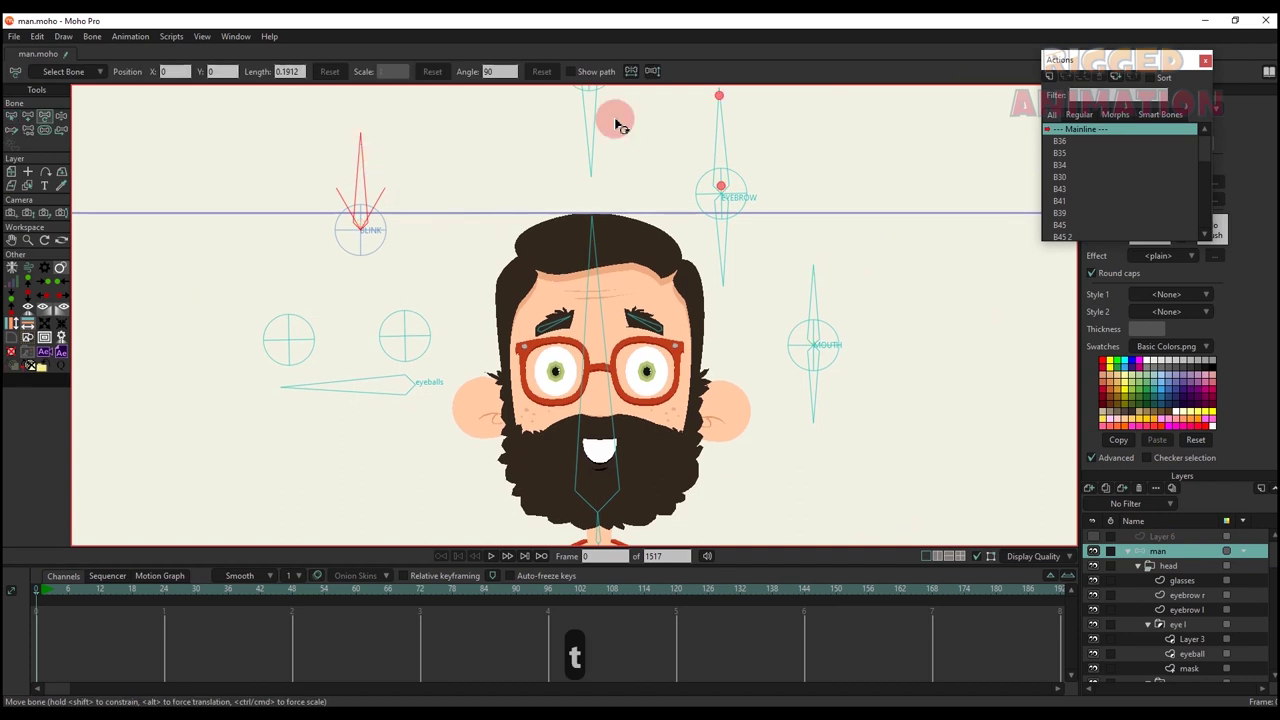
{"action": "left_click", "coordinate": [1050, 78]}
{"action": "left_click", "coordinate": [646, 405]}
{"action": "left_click", "coordinate": [164, 590]}
{"action": "key", "text": "t"}
{"action": "left_click", "coordinate": [355, 230]}
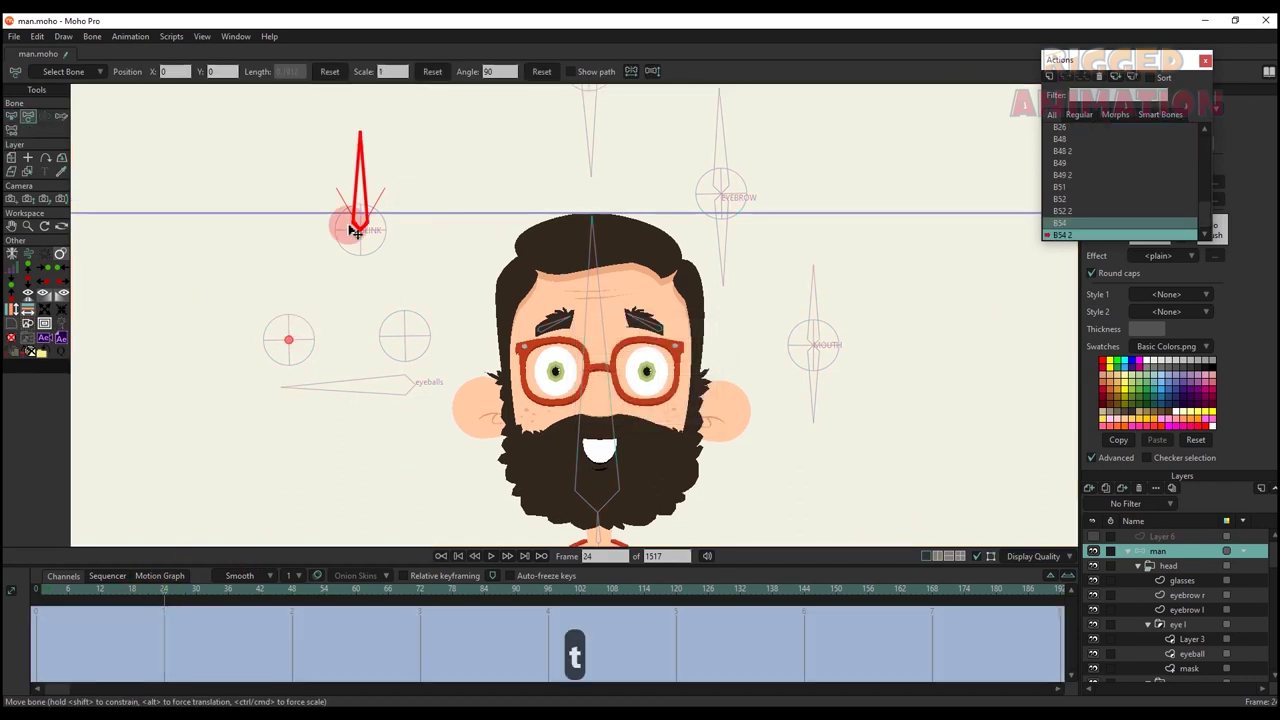
{"action": "left_click_drag", "start_coordinate": [366, 178], "coordinate": [408, 182]}
- Lower the upper eyelids of both eyes partway over the eyeballs at frame 24 of the B54 2 action
{"action": "scroll", "coordinate": [611, 391], "scroll_direction": "up", "scroll_amount": 5}
{"action": "right_click", "coordinate": [474, 325], "text": "alt"}
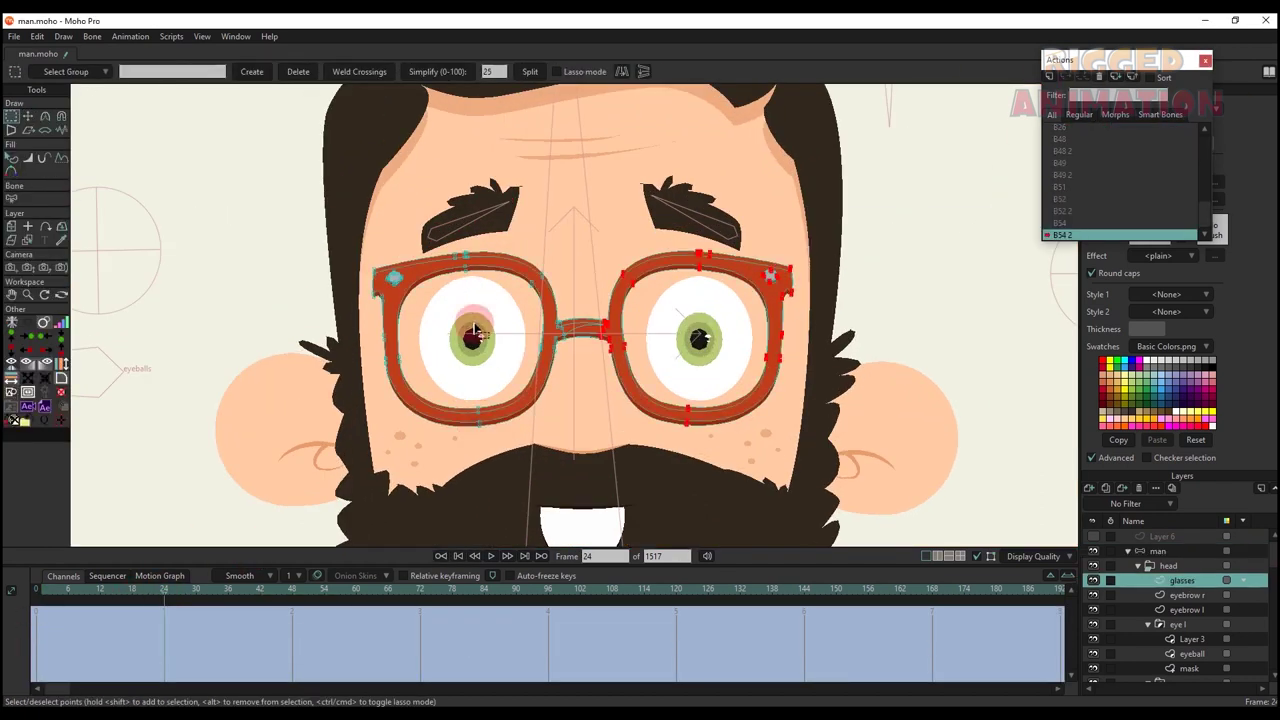
{"action": "scroll", "coordinate": [474, 257], "scroll_direction": "up", "scroll_amount": 1}
{"action": "right_click", "coordinate": [474, 256], "text": "alt"}
{"action": "right_click", "coordinate": [478, 244], "text": "alt"}
{"action": "key", "text": "t"}
{"action": "left_click_drag", "start_coordinate": [480, 205], "coordinate": [478, 297]}
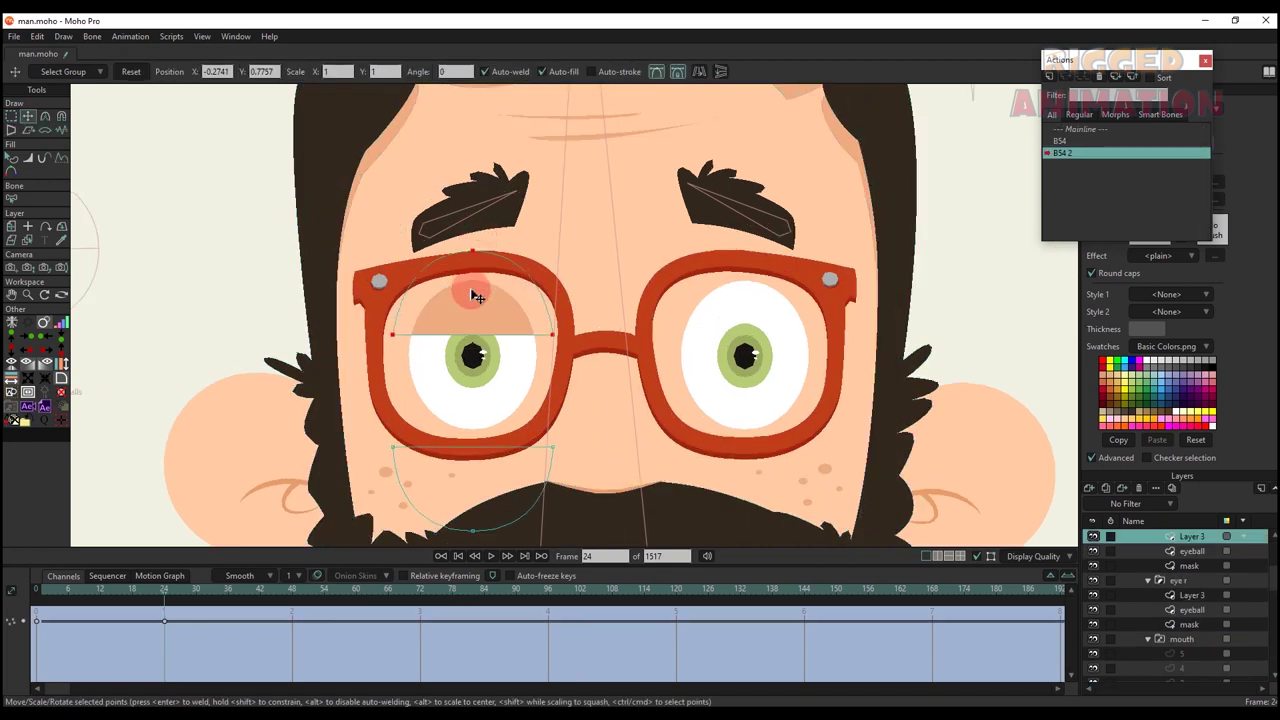
{"action": "left_click", "coordinate": [751, 230], "text": "ctrl+alt"}
{"action": "left_click_drag", "start_coordinate": [751, 230], "coordinate": [752, 295]}
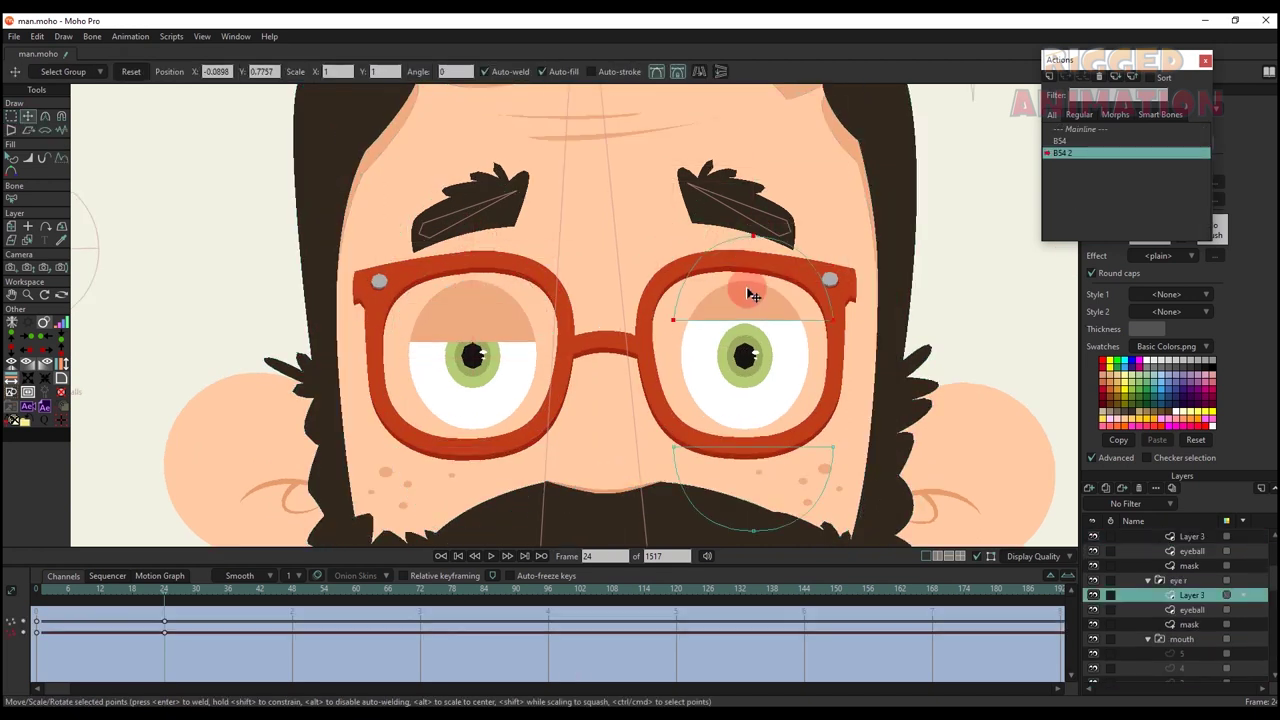
{"action": "scroll", "coordinate": [748, 310], "scroll_direction": "down", "scroll_amount": 2}
{"action": "scroll", "coordinate": [980, 180], "scroll_direction": "up", "scroll_amount": 5}
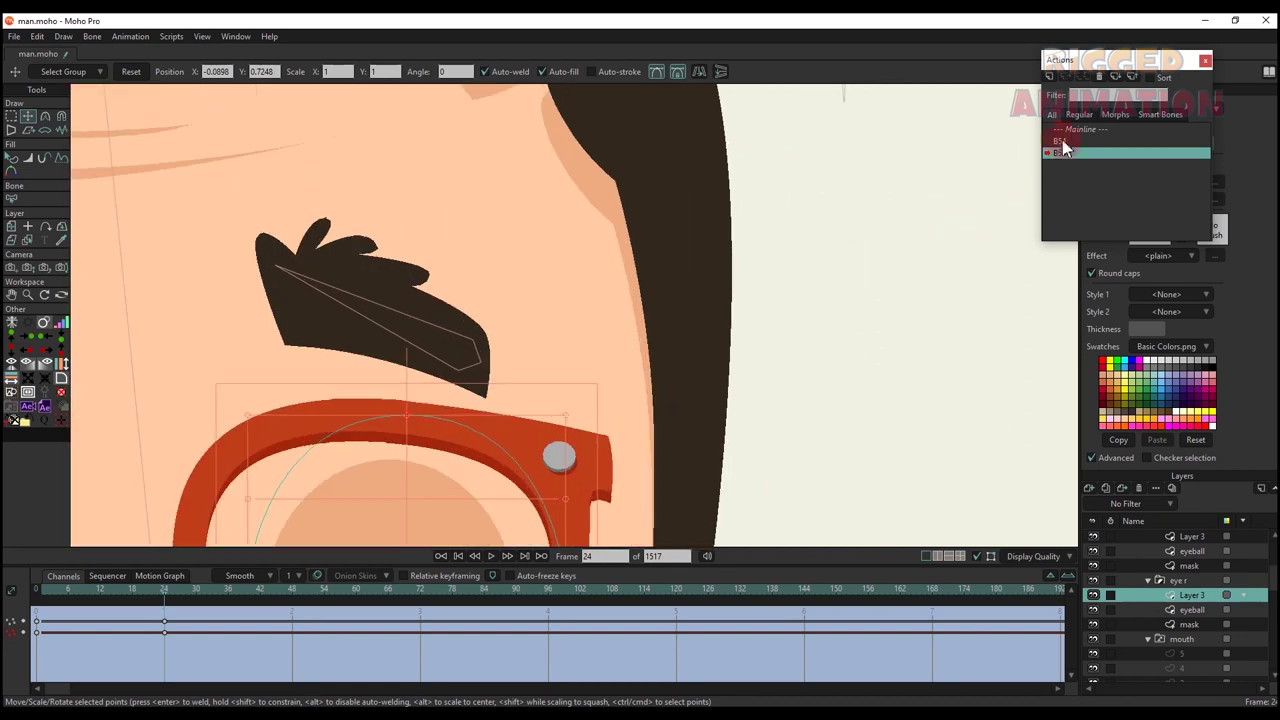
- Return to the mainline, add a downward bone from the centre of the BLINK circle and adjust its bone strength
{"action": "double_click", "coordinate": [1075, 130]}
{"action": "scroll", "coordinate": [889, 212], "scroll_direction": "down", "scroll_amount": 5}
{"action": "scroll", "coordinate": [1160, 590], "scroll_direction": "up", "scroll_amount": 3}
{"action": "left_click", "coordinate": [1157, 551]}
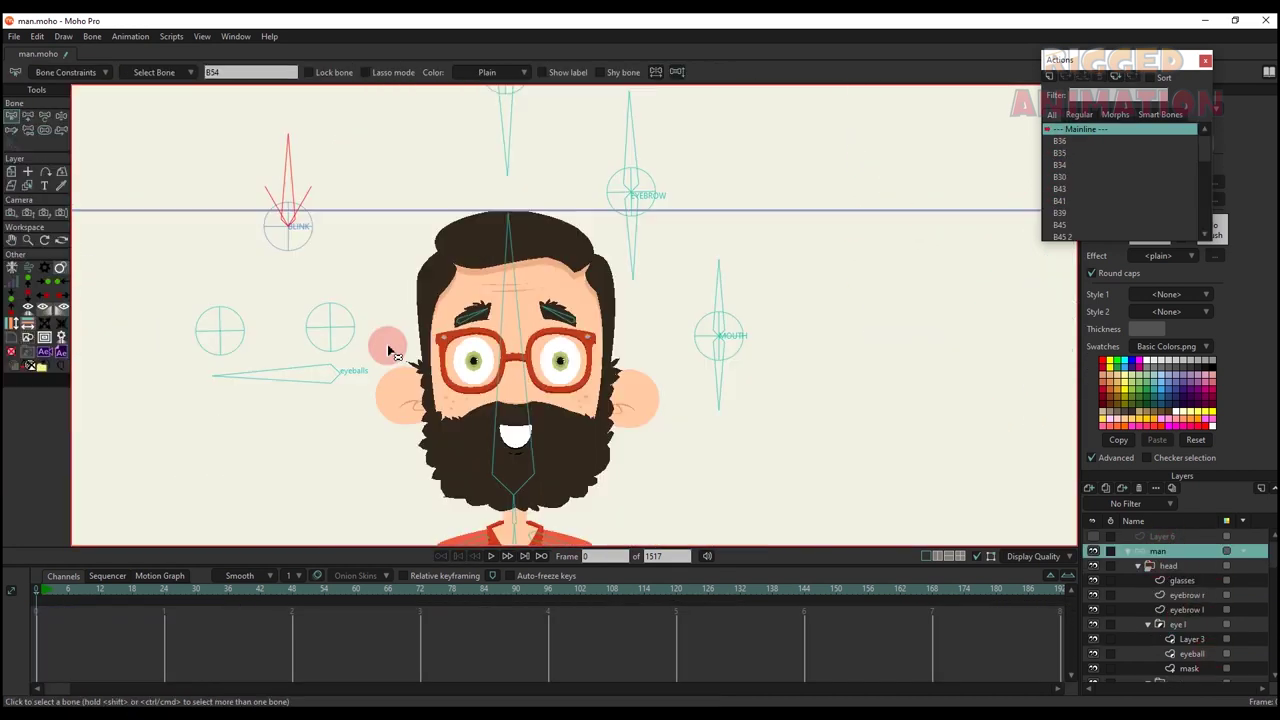
{"action": "key", "text": "a"}
{"action": "key", "text": "s"}
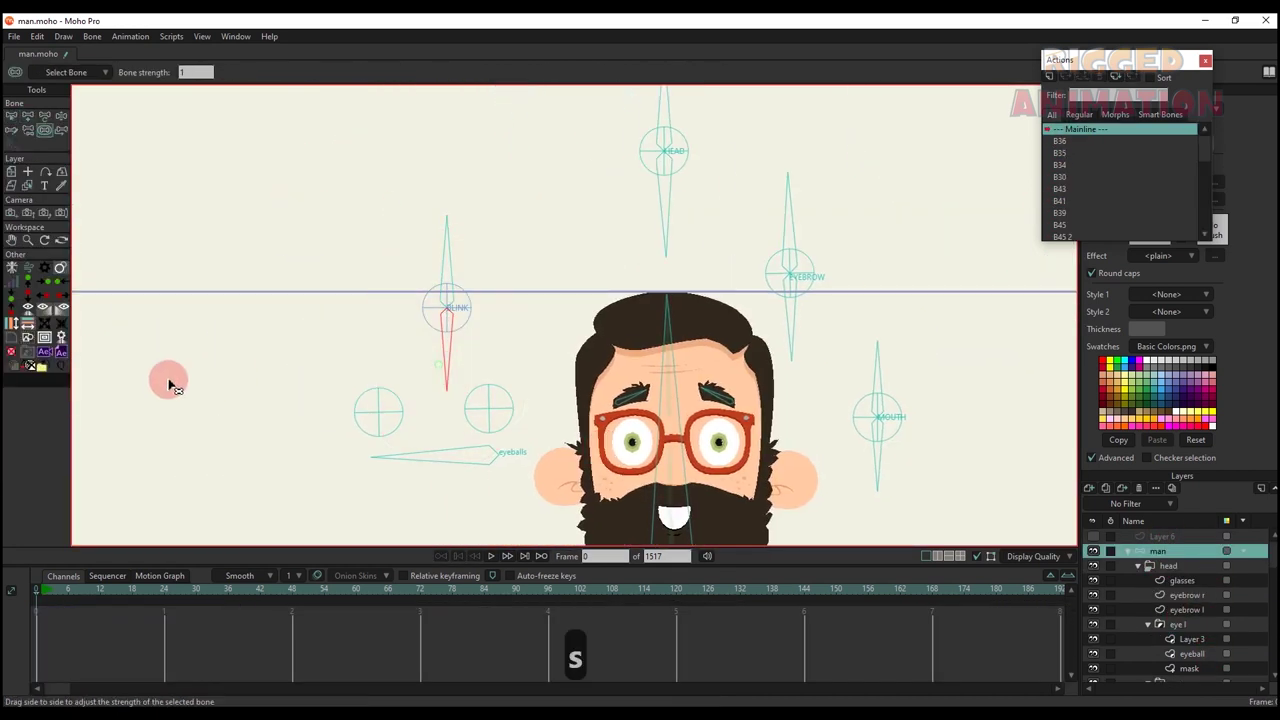
- Enable angle constraints on the lower BLINK bone with limits of -30 and 30 degrees
{"action": "key", "text": "b"}
{"action": "left_click", "coordinate": [48, 74]}
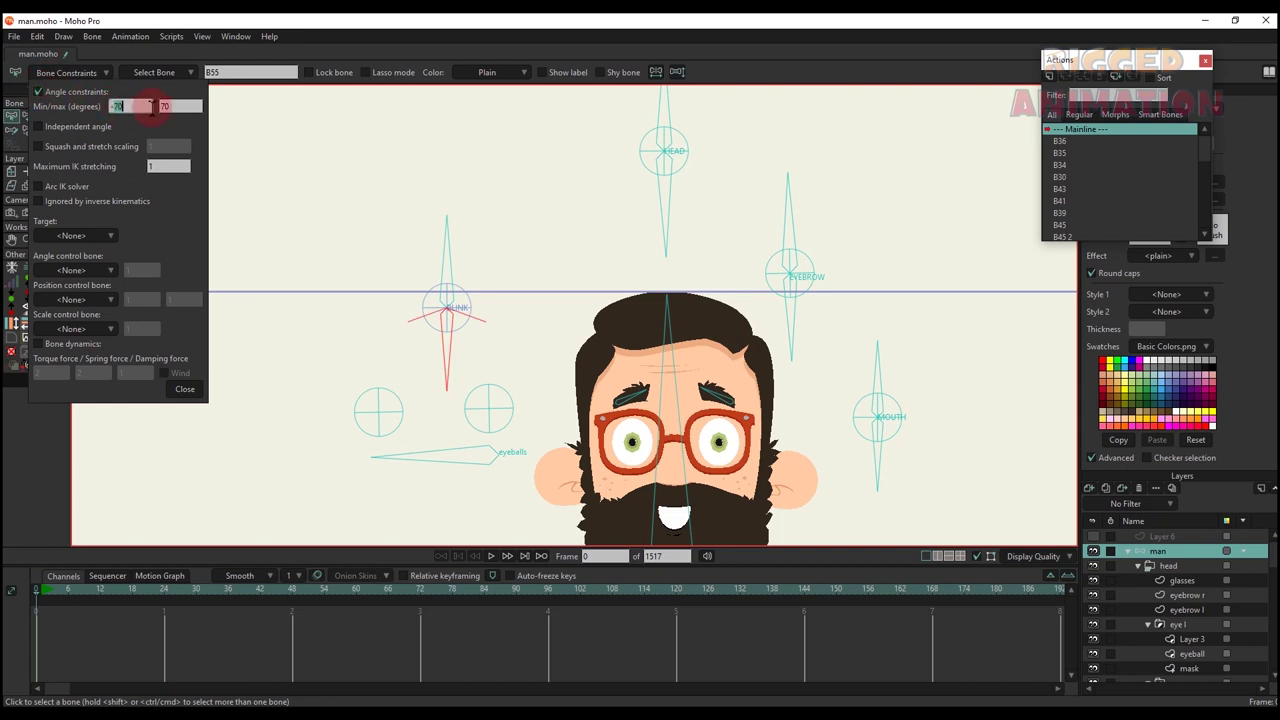
{"action": "left_click", "coordinate": [184, 389]}
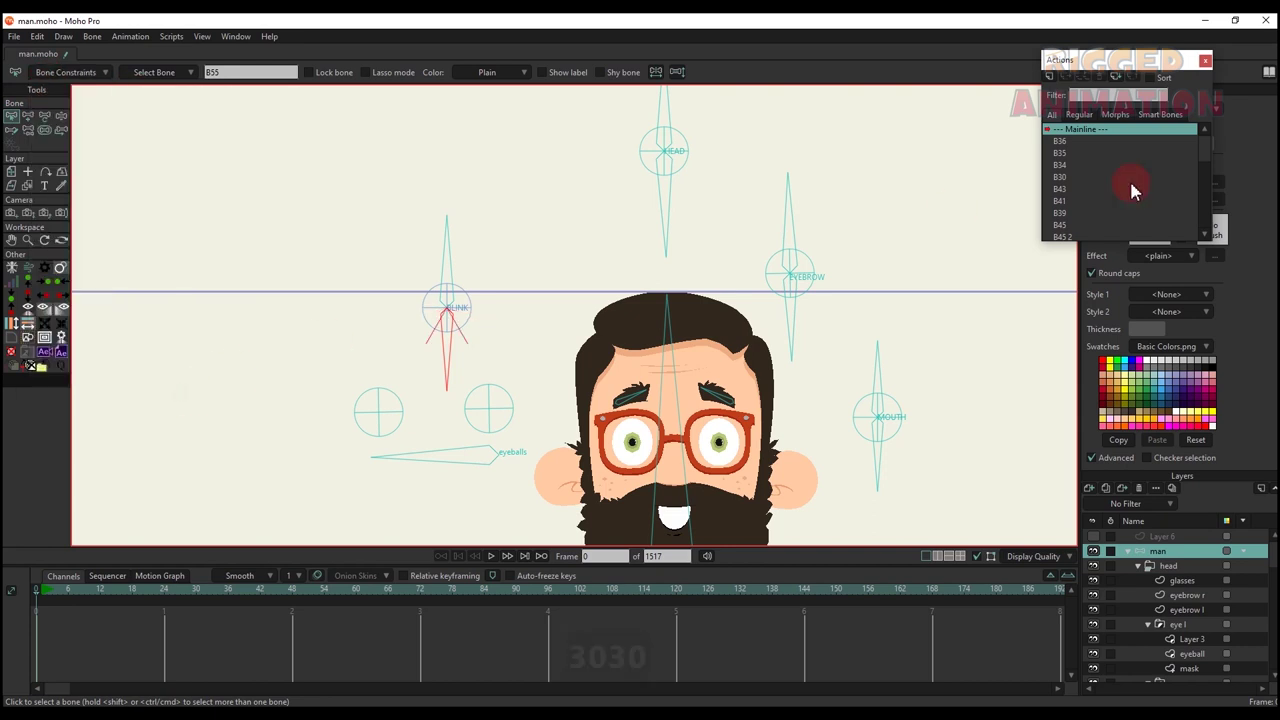
- Create a smart bone action for the lower BLINK bone and swing the bone clockwise at frame 24
{"action": "left_click", "coordinate": [1049, 80]}
{"action": "left_click", "coordinate": [646, 415]}
{"action": "left_click", "coordinate": [164, 592]}
{"action": "key", "text": "t"}
{"action": "scroll", "coordinate": [446, 328], "scroll_direction": "up", "scroll_amount": 2}
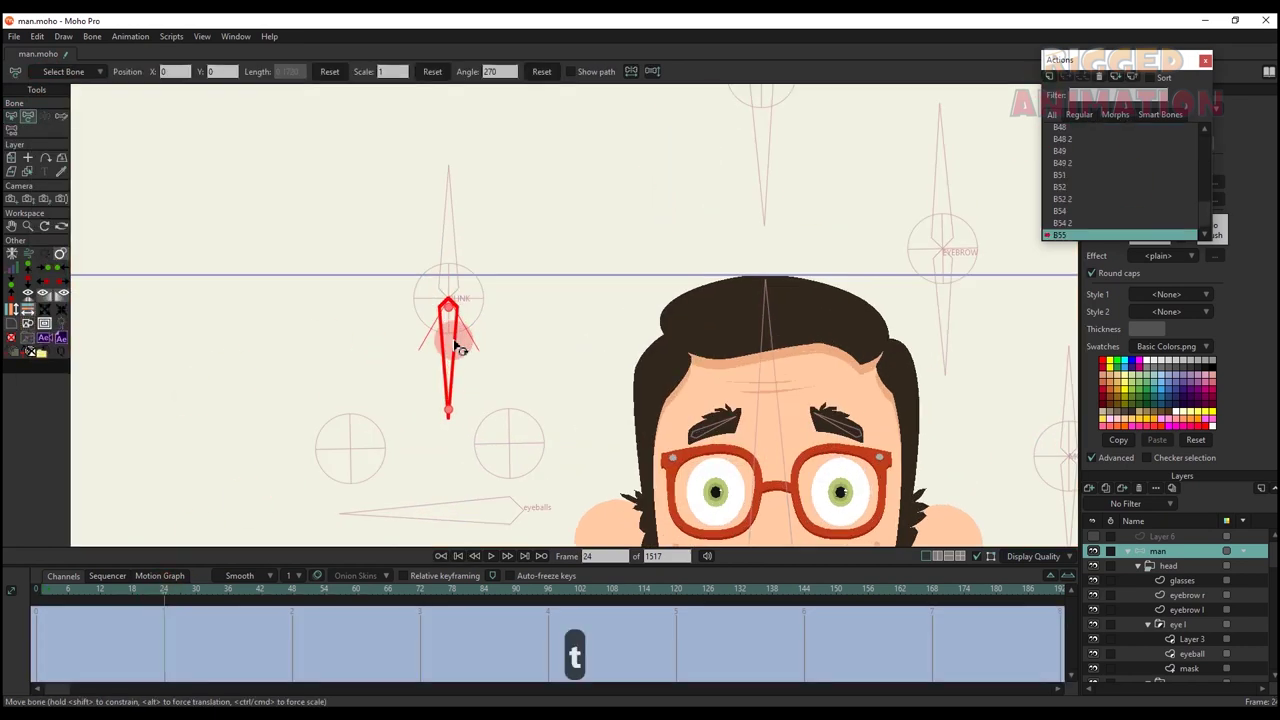
{"action": "left_click_drag", "start_coordinate": [455, 345], "coordinate": [431, 345]}
- Raise the lower eyelids of both eyes partway over the eyeballs at frame 24 of the B55 action
{"action": "left_click_drag", "start_coordinate": [693, 436], "coordinate": [634, 271]}
{"action": "scroll", "coordinate": [652, 391], "scroll_direction": "up", "scroll_amount": 4}
{"action": "right_click", "coordinate": [656, 388], "text": "alt"}
{"action": "key", "text": "t"}
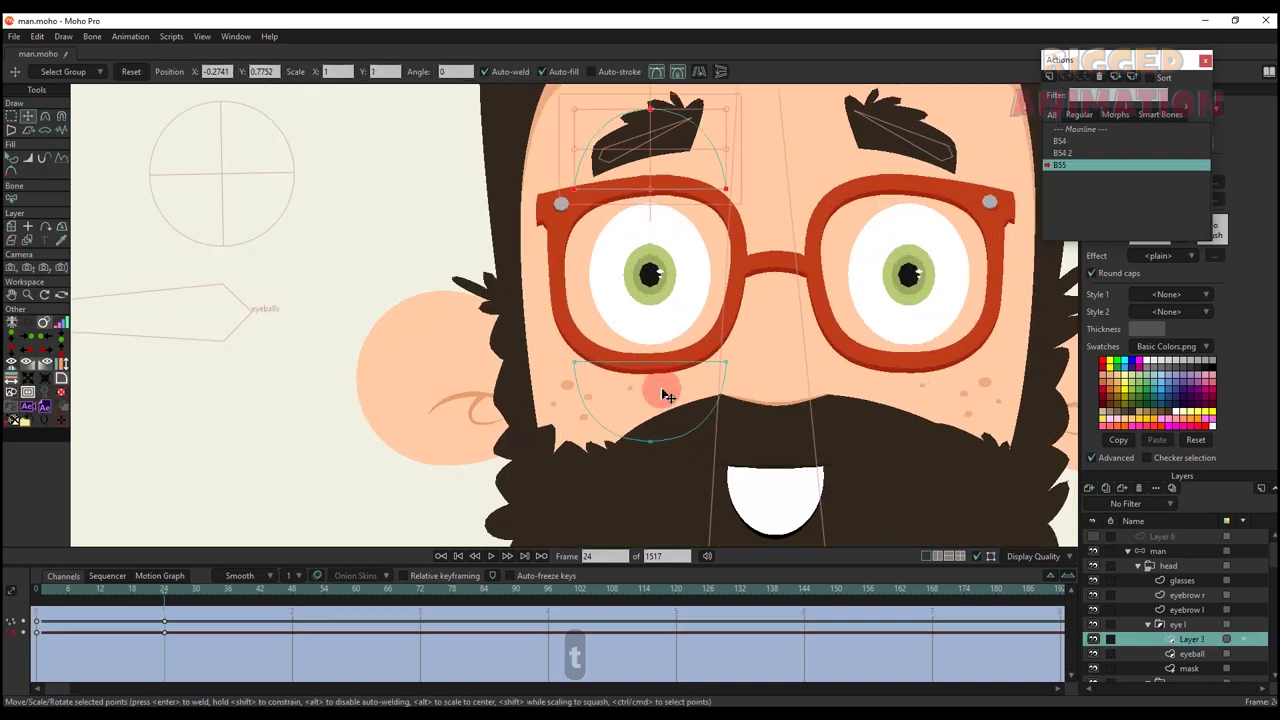
{"action": "left_click_drag", "start_coordinate": [667, 395], "coordinate": [673, 320]}
{"action": "left_click_drag", "start_coordinate": [910, 363], "coordinate": [846, 329]}
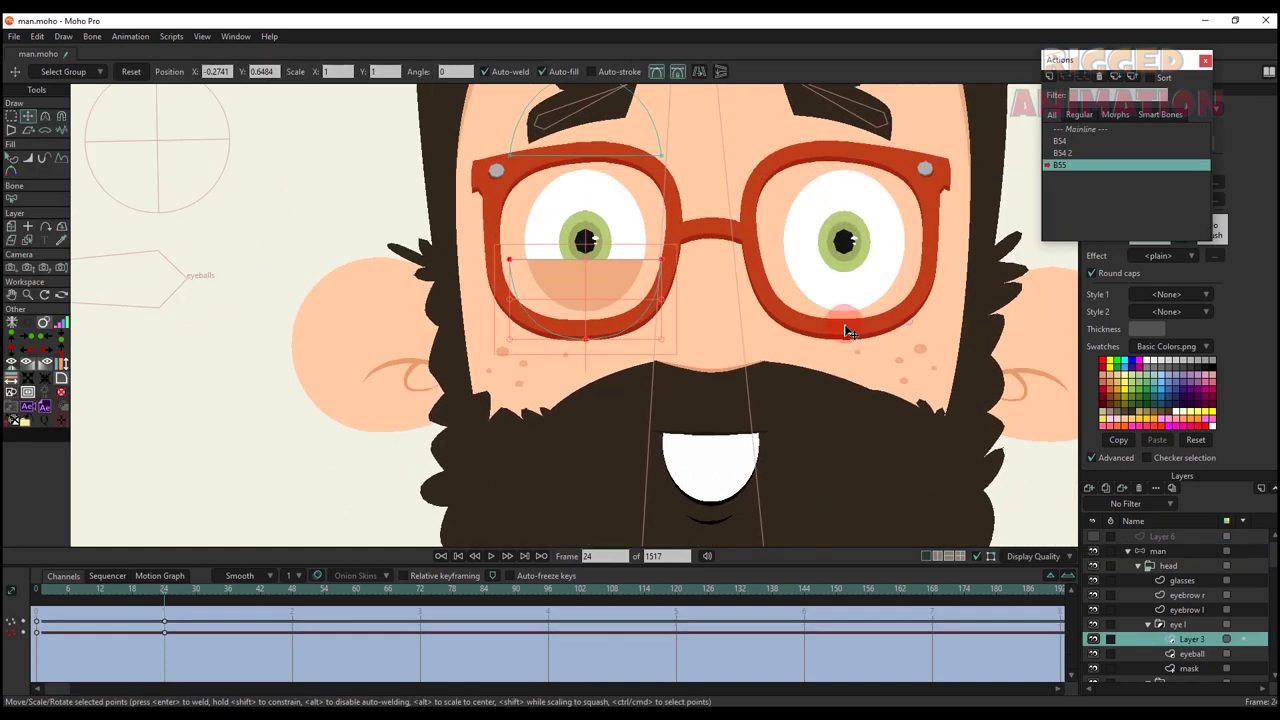
{"action": "right_click", "coordinate": [856, 372], "text": "alt"}
{"action": "left_click_drag", "start_coordinate": [858, 374], "coordinate": [853, 300]}
{"action": "scroll", "coordinate": [830, 300], "scroll_direction": "down", "scroll_amount": 5}
{"action": "key", "text": "q"}
{"action": "left_click_drag", "start_coordinate": [762, 307], "coordinate": [670, 320]}
- Add a second smart bone action for the lower BLINK bone and rotate the bone to 300 degrees at frame 24
{"action": "double_click", "coordinate": [1081, 131]}
{"action": "scroll", "coordinate": [1177, 574], "scroll_direction": "up", "scroll_amount": 1}
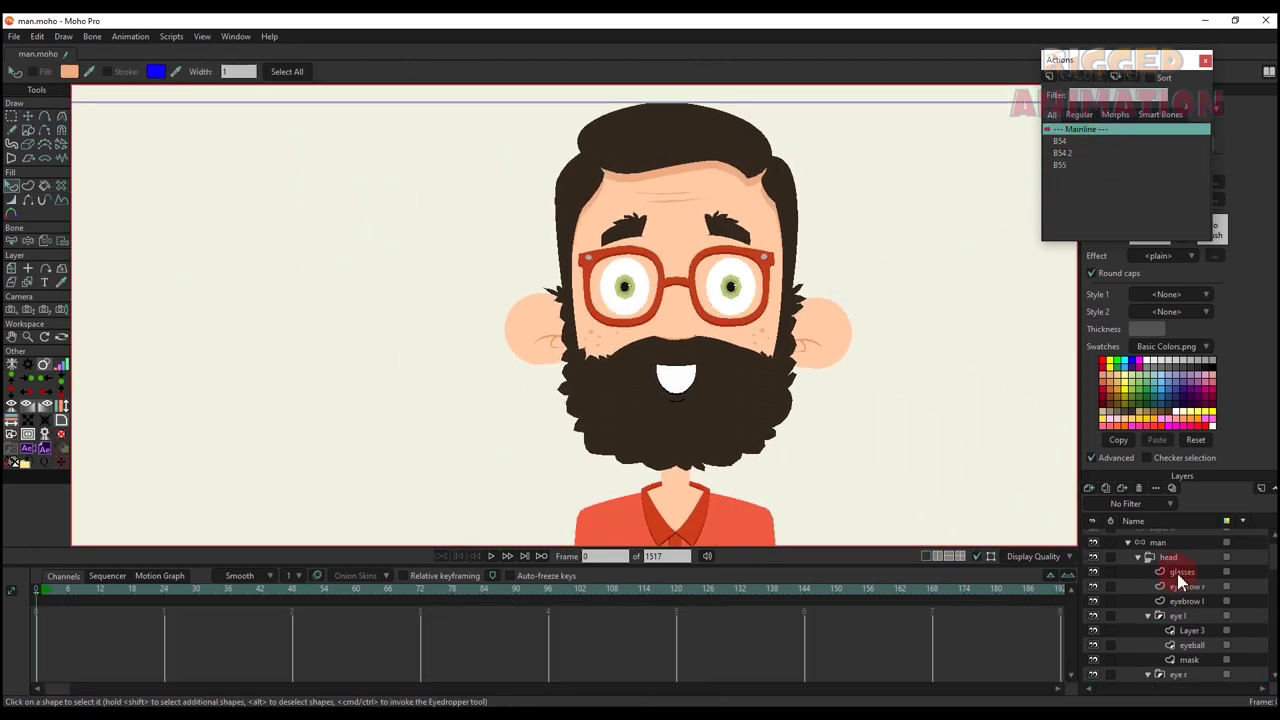
{"action": "left_click", "coordinate": [1157, 542]}
{"action": "key", "text": "t"}
{"action": "left_click", "coordinate": [1050, 77]}
{"action": "left_click", "coordinate": [657, 409]}
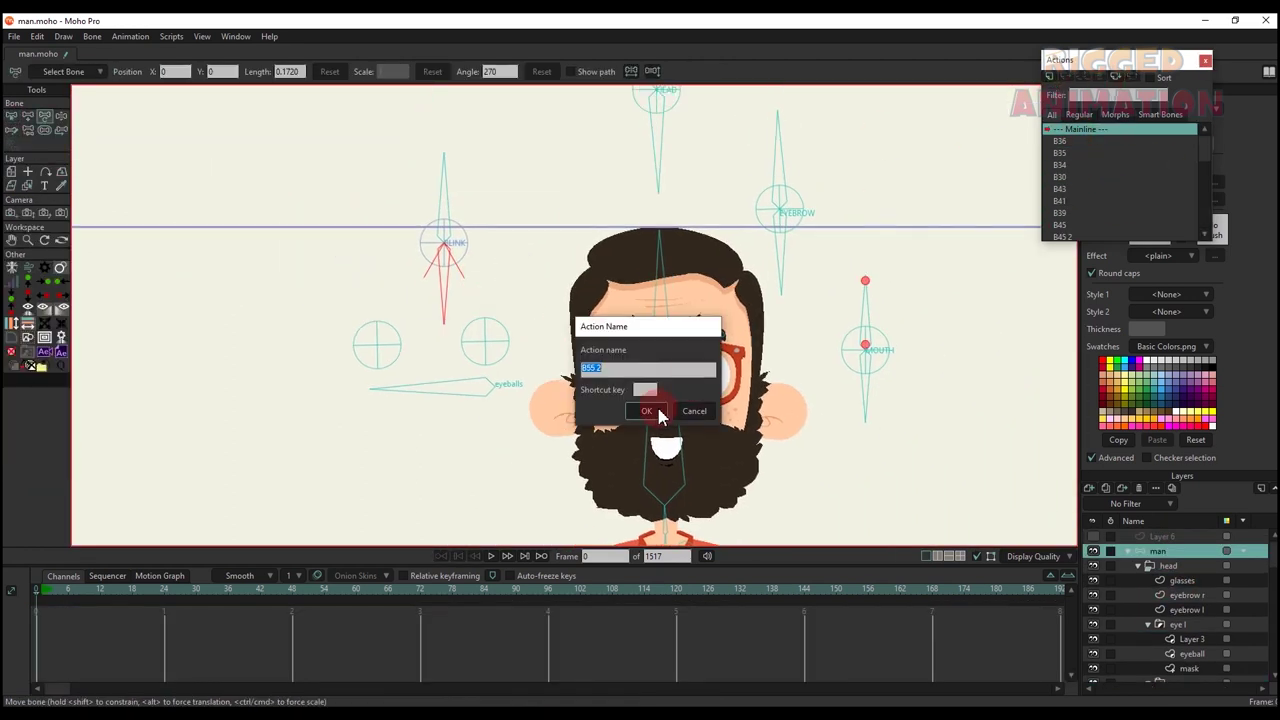
{"action": "left_click", "coordinate": [163, 590]}
{"action": "key", "text": "t"}
{"action": "left_click", "coordinate": [424, 306]}
{"action": "left_click_drag", "start_coordinate": [427, 310], "coordinate": [485, 297]}
- Slant the upper eyelid of eye l down toward the nose at frame 24 of B55 2 by moving its points
{"action": "scroll", "coordinate": [620, 362], "scroll_direction": "up", "scroll_amount": 6}
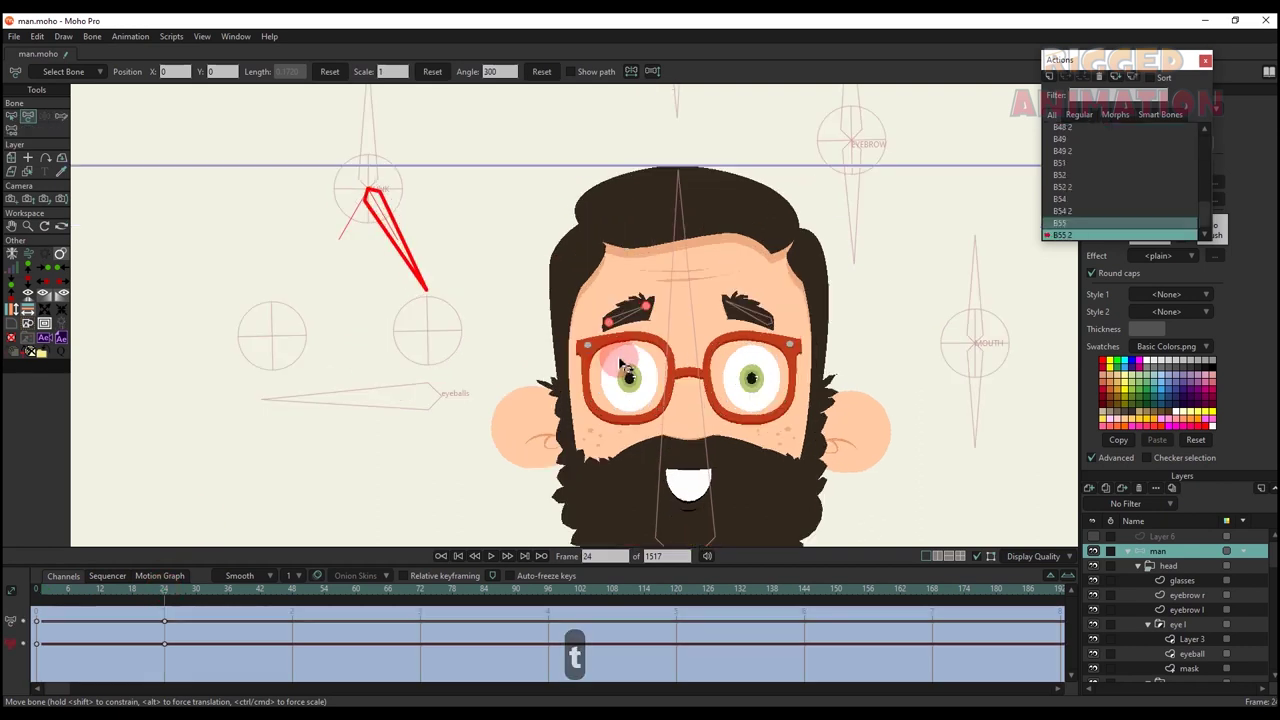
{"action": "right_click", "coordinate": [652, 298], "text": "alt"}
{"action": "right_click", "coordinate": [658, 312], "text": "alt"}
{"action": "right_click", "coordinate": [697, 301], "text": "alt"}
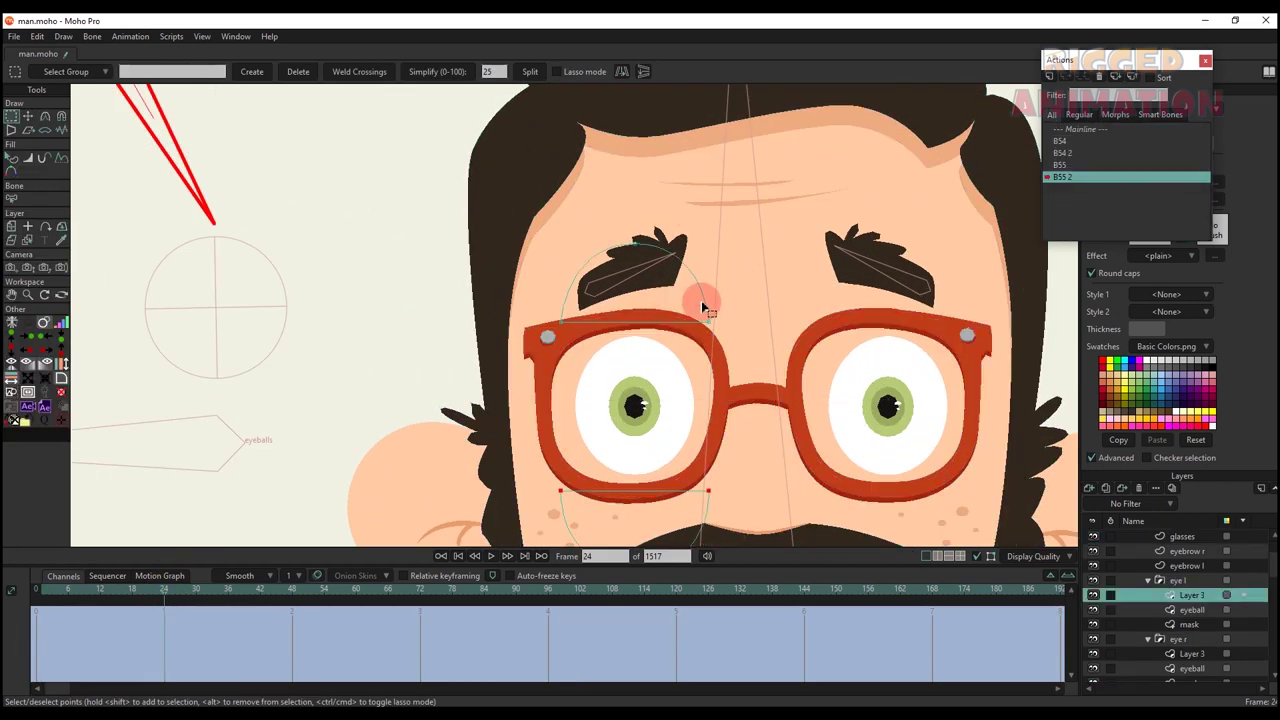
{"action": "key", "text": "t"}
{"action": "left_click_drag", "start_coordinate": [709, 321], "coordinate": [701, 412]}
{"action": "left_click_drag", "start_coordinate": [565, 330], "coordinate": [695, 443]}
{"action": "right_click", "coordinate": [651, 260], "text": "alt"}
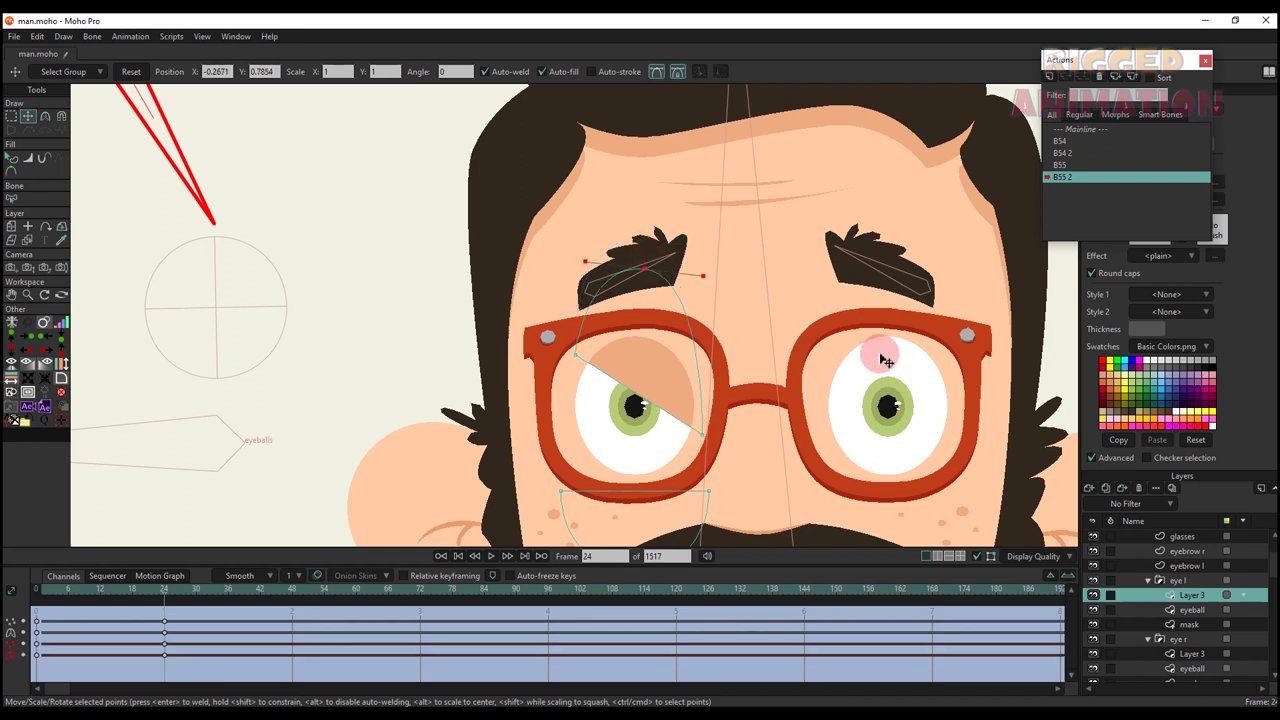
- Slant the upper eyelid of eye r down toward the nose at frame 24 of B55 2, mirroring eye l
{"action": "right_click", "coordinate": [857, 353], "text": "alt"}
{"action": "right_click", "coordinate": [888, 328], "text": "alt"}
{"action": "mouse_move", "coordinate": [888, 328]}
{"action": "left_mouse_down"}
{"action": "mouse_move", "coordinate": [828, 298]}
{"action": "mouse_move", "coordinate": [771, 366]}
{"action": "mouse_move", "coordinate": [892, 347]}
{"action": "left_mouse_up"}
{"action": "key", "text": "ctrl+z"}
{"action": "left_click", "coordinate": [810, 238]}
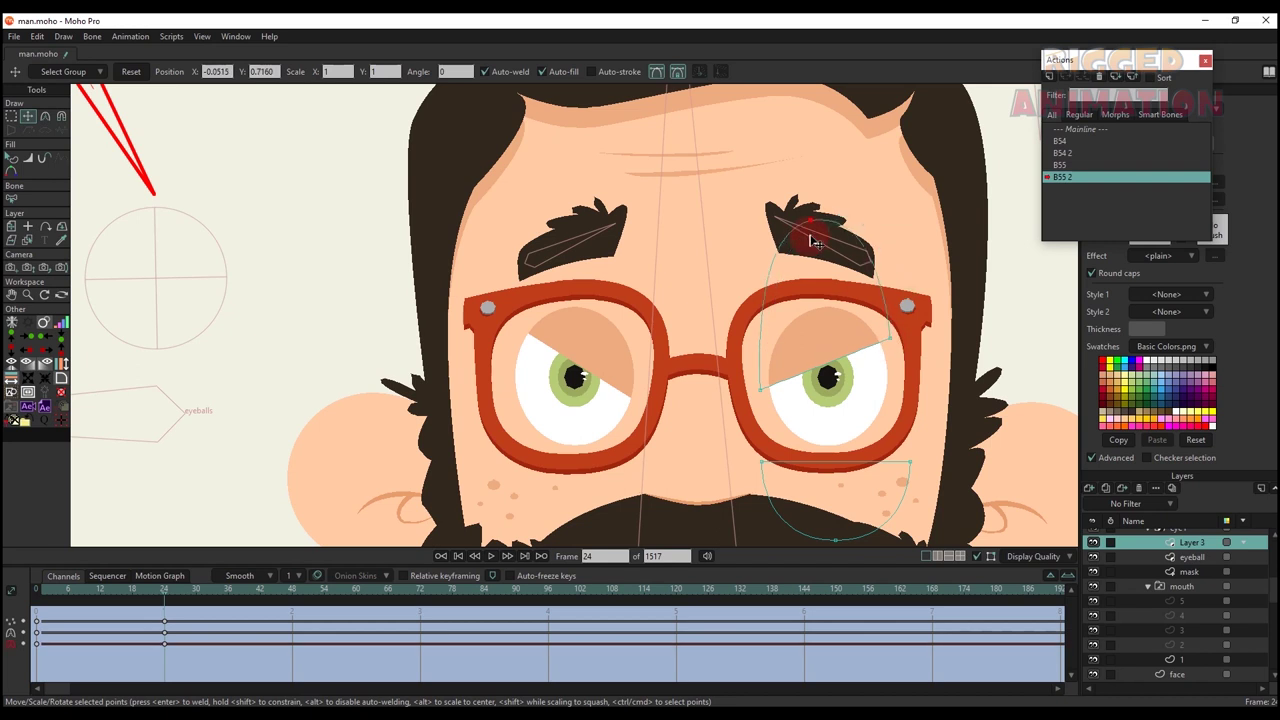
{"action": "left_click", "coordinate": [838, 376]}
{"action": "left_click", "coordinate": [849, 344]}
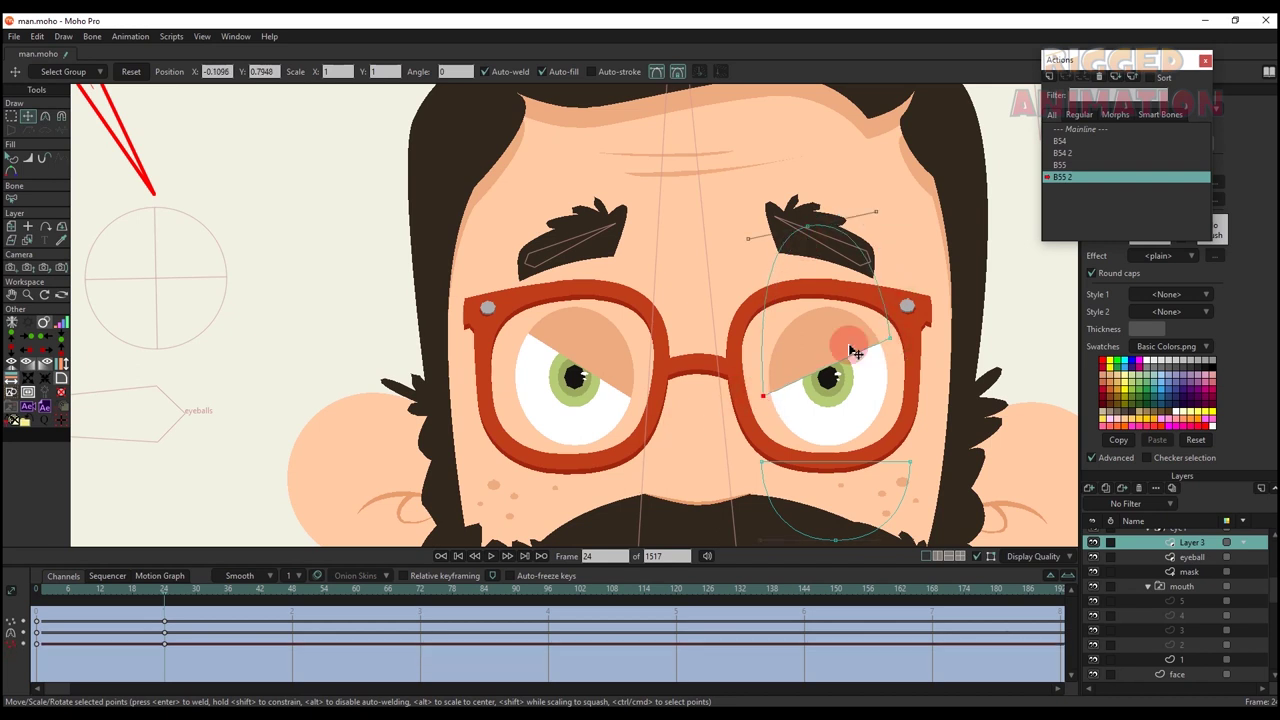
- Check the angry eyelid pose, return to the Mainline action and select the man layer
{"action": "key", "text": "q"}
{"action": "scroll", "coordinate": [863, 334], "scroll_direction": "down", "scroll_amount": 5}
{"action": "left_click", "coordinate": [487, 407]}
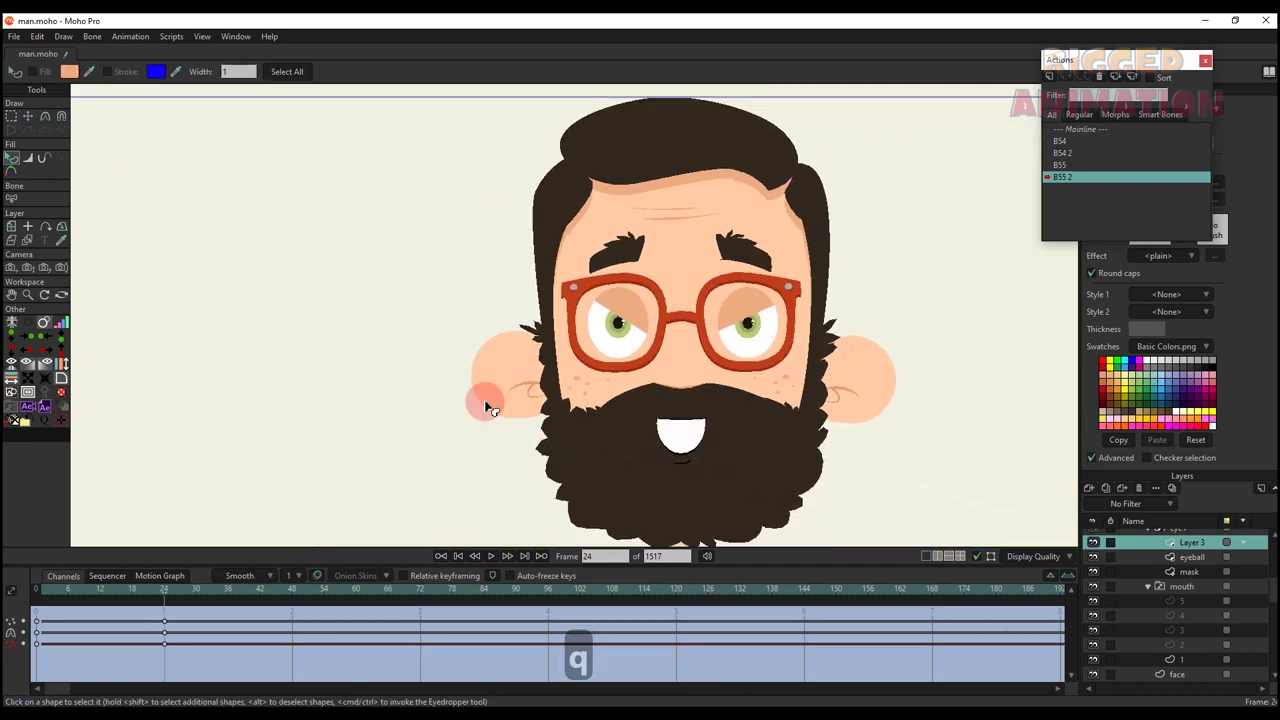
{"action": "left_click", "coordinate": [1077, 129]}
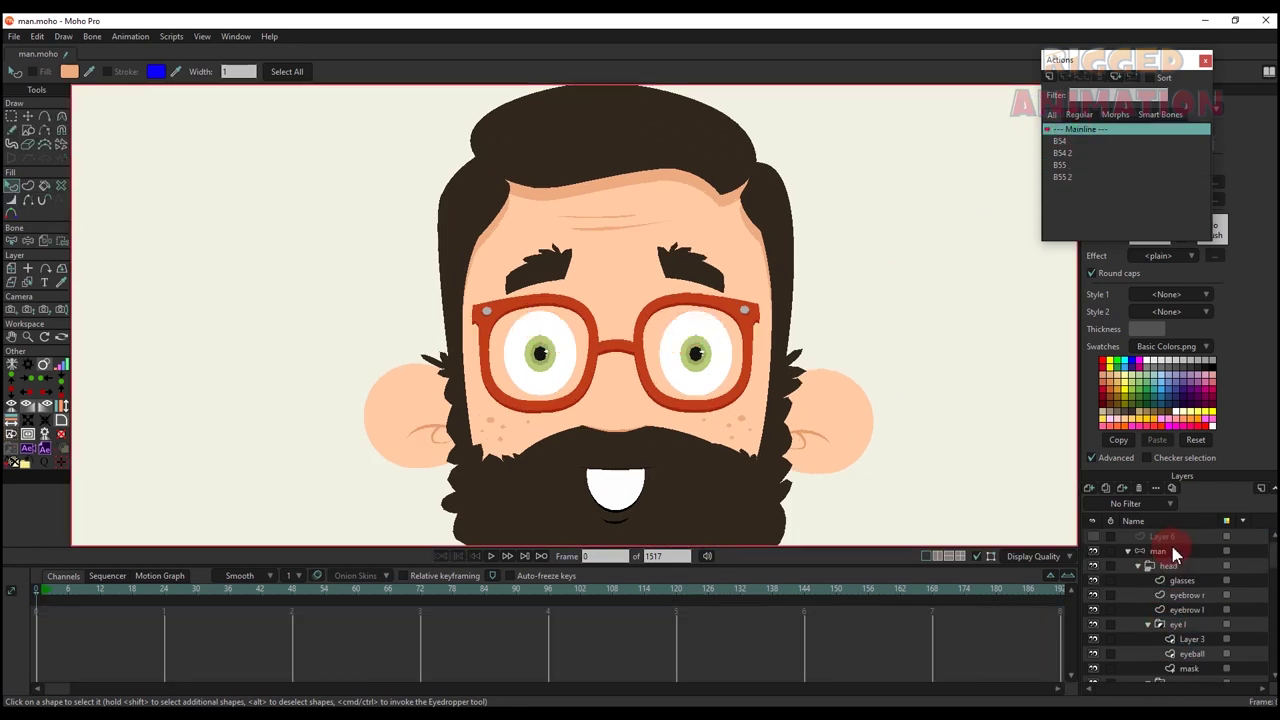
{"action": "scroll", "coordinate": [615, 428], "scroll_direction": "down", "scroll_amount": 3}
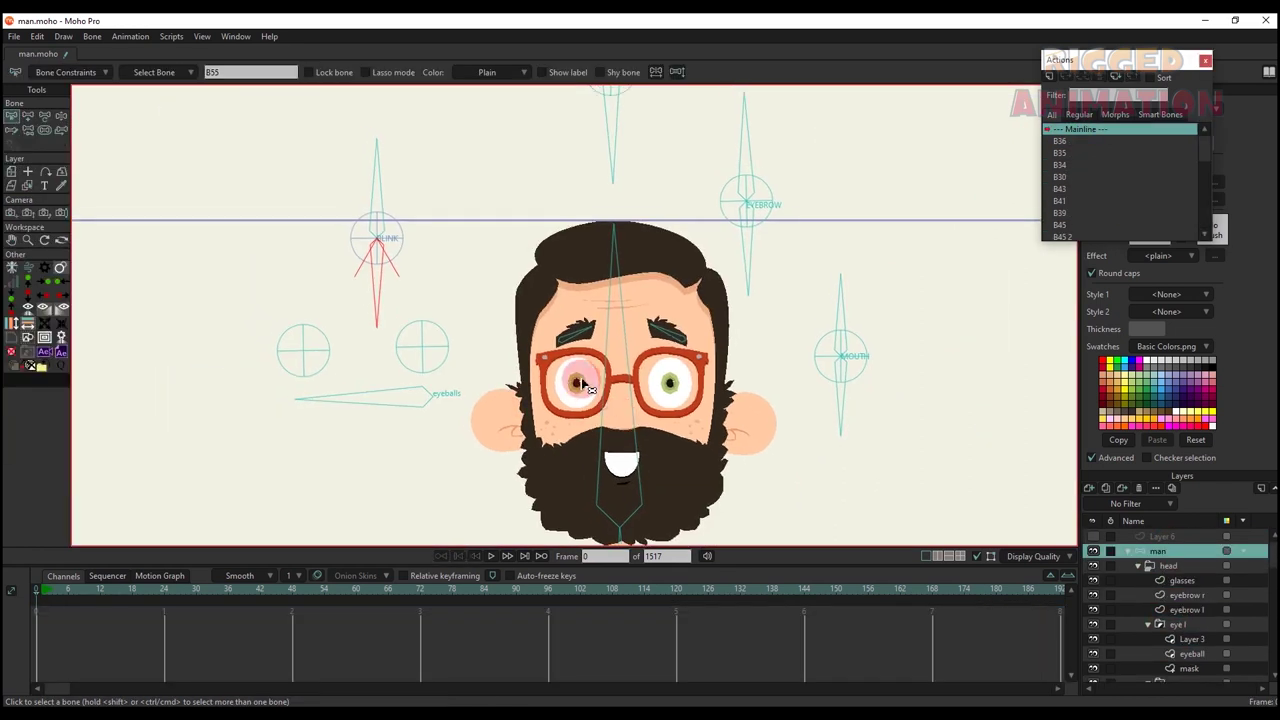
{"action": "scroll", "coordinate": [577, 385], "scroll_direction": "up", "scroll_amount": 3}
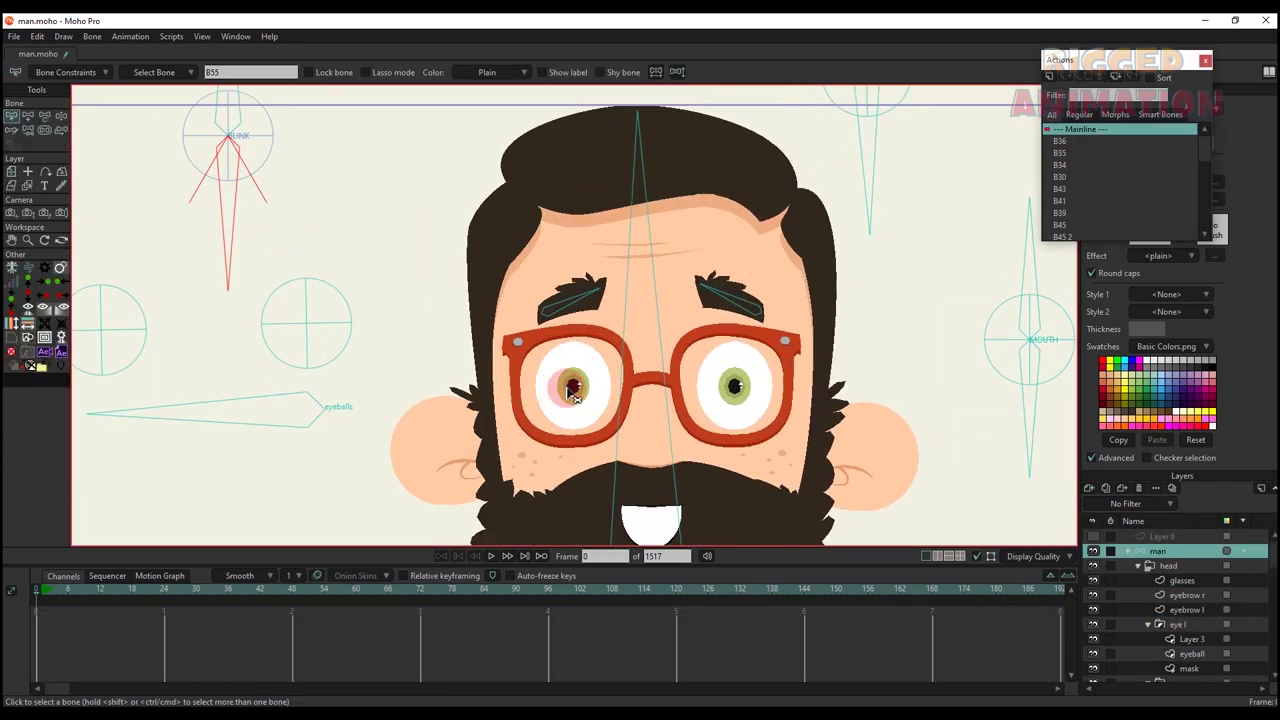
- Test the angry eyelids by rotating the lower BLINK bone at frame 6, and delete the test keyframes
{"action": "scroll", "coordinate": [568, 392], "scroll_direction": "down", "scroll_amount": 1}
{"action": "left_click", "coordinate": [68, 589]}
{"action": "scroll", "coordinate": [217, 458], "scroll_direction": "down", "scroll_amount": 1}
{"action": "left_click_drag", "start_coordinate": [271, 376], "coordinate": [301, 359]}
{"action": "key", "text": "t"}
{"action": "left_click_drag", "start_coordinate": [282, 183], "coordinate": [375, 272]}
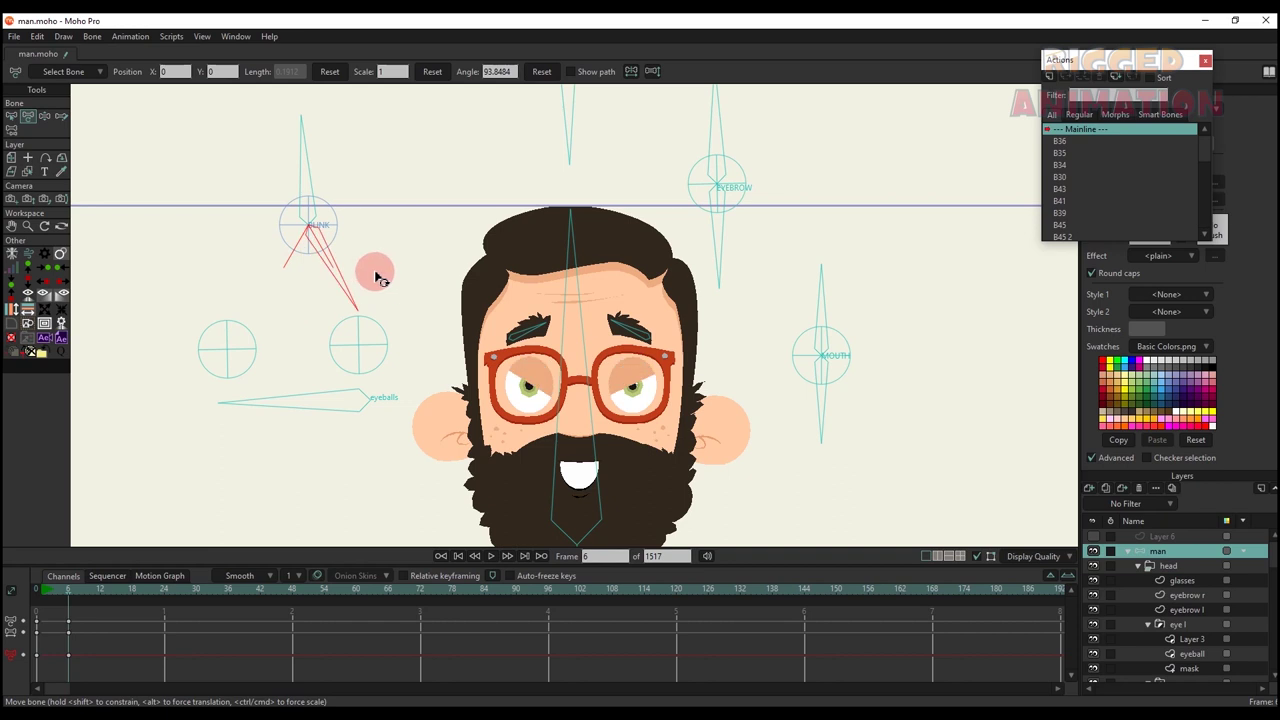
{"action": "scroll", "coordinate": [620, 385], "scroll_direction": "down", "scroll_amount": 2}
{"action": "left_click_drag", "start_coordinate": [131, 668], "coordinate": [54, 610]}
{"action": "key", "text": "BackSpace"}
- Try the MOUTH and HEAD control bones at frame 6 and delete the keyframes made
{"action": "scroll", "coordinate": [706, 443], "scroll_direction": "up", "scroll_amount": 1}
{"action": "left_click_drag", "start_coordinate": [797, 344], "coordinate": [831, 283]}
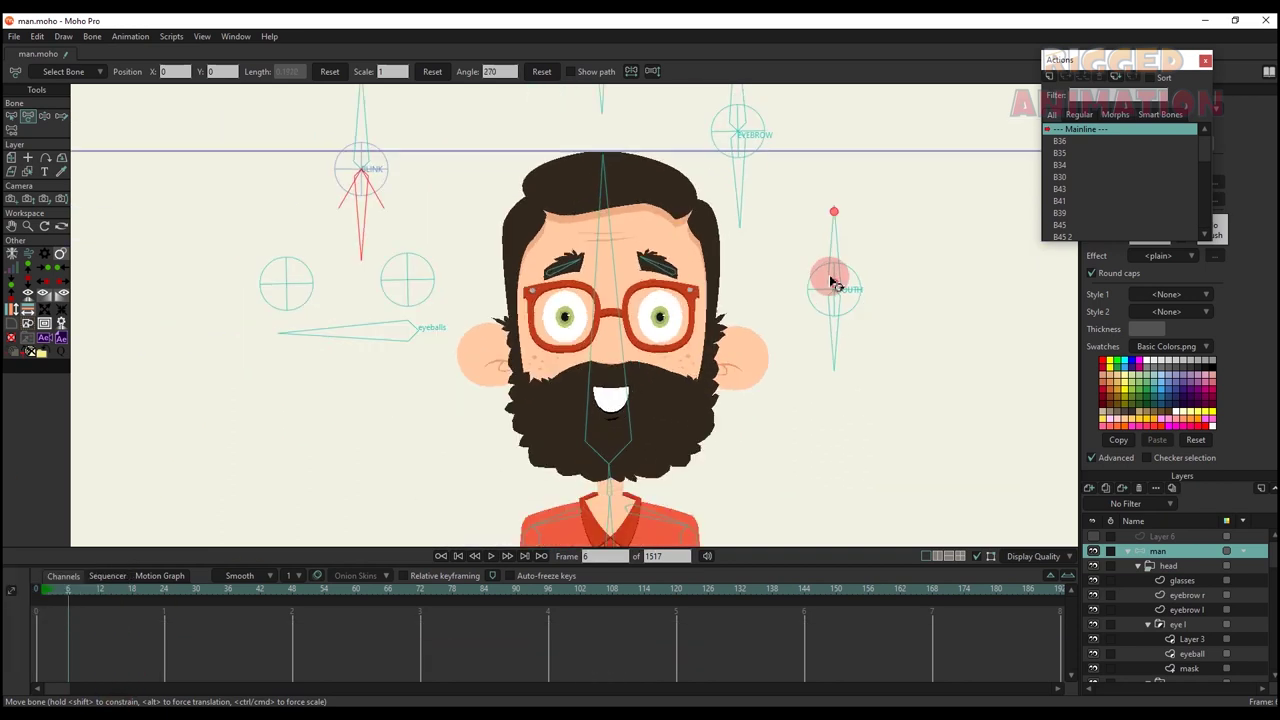
{"action": "left_click_drag", "start_coordinate": [654, 328], "coordinate": [642, 376]}
{"action": "scroll", "coordinate": [340, 368], "scroll_direction": "down", "scroll_amount": 3}
{"action": "left_click_drag", "start_coordinate": [497, 112], "coordinate": [420, 195]}
{"action": "key", "text": "BackSpace"}
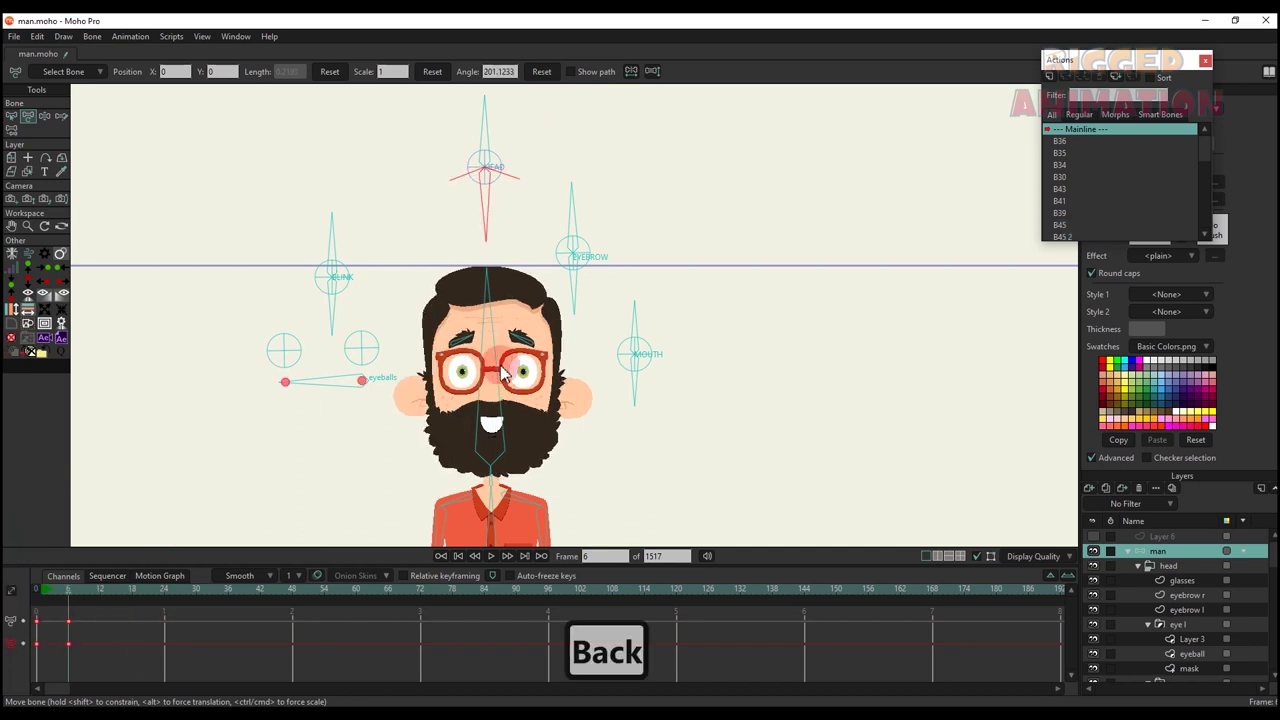
- Rotate the upper EYEBROW bone and move the eyeballs control at frame 6 as a test, and delete the keyframes
{"action": "left_click_drag", "start_coordinate": [571, 292], "coordinate": [565, 228]}
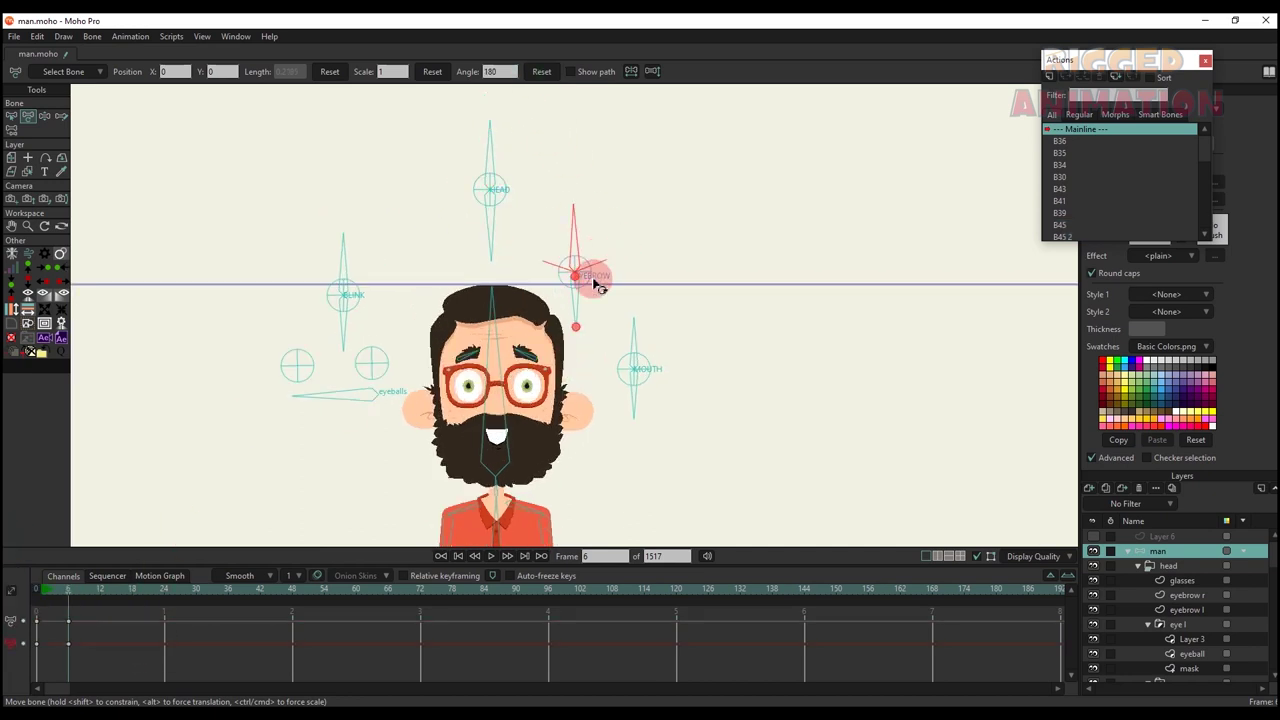
{"action": "left_click_drag", "start_coordinate": [596, 286], "coordinate": [638, 284]}
{"action": "left_click", "coordinate": [546, 73]}
{"action": "left_click", "coordinate": [323, 415]}
{"action": "mouse_move", "coordinate": [328, 423]}
{"action": "left_mouse_down"}
{"action": "mouse_move", "coordinate": [345, 414]}
{"action": "mouse_move", "coordinate": [335, 428]}
{"action": "left_mouse_up"}
{"action": "left_click_drag", "start_coordinate": [250, 468], "coordinate": [290, 437]}
{"action": "left_click_drag", "start_coordinate": [34, 618], "coordinate": [92, 670]}
{"action": "key", "text": "BackSpace"}
- Test the MOUTH bones and an arm bone at frame 6, deleting the resulting keyframes
{"action": "left_click_drag", "start_coordinate": [687, 332], "coordinate": [669, 284]}
{"action": "left_click_drag", "start_coordinate": [686, 392], "coordinate": [726, 390]}
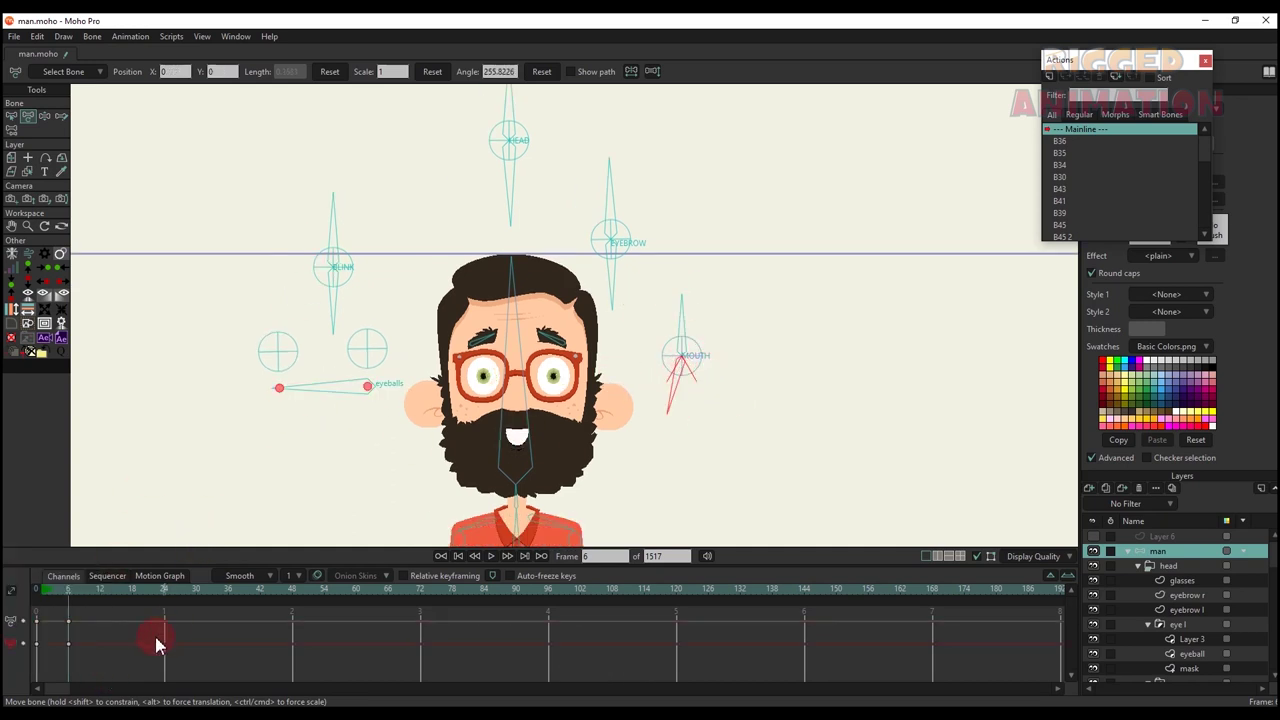
{"action": "key", "text": "BackSpace"}
{"action": "left_click_drag", "start_coordinate": [677, 308], "coordinate": [714, 281]}
{"action": "scroll", "coordinate": [668, 297], "scroll_direction": "down", "scroll_amount": 3}
{"action": "left_click_drag", "start_coordinate": [547, 321], "coordinate": [516, 294]}
{"action": "left_click_drag", "start_coordinate": [130, 628], "coordinate": [22, 572]}
{"action": "key", "text": "BackSpace"}
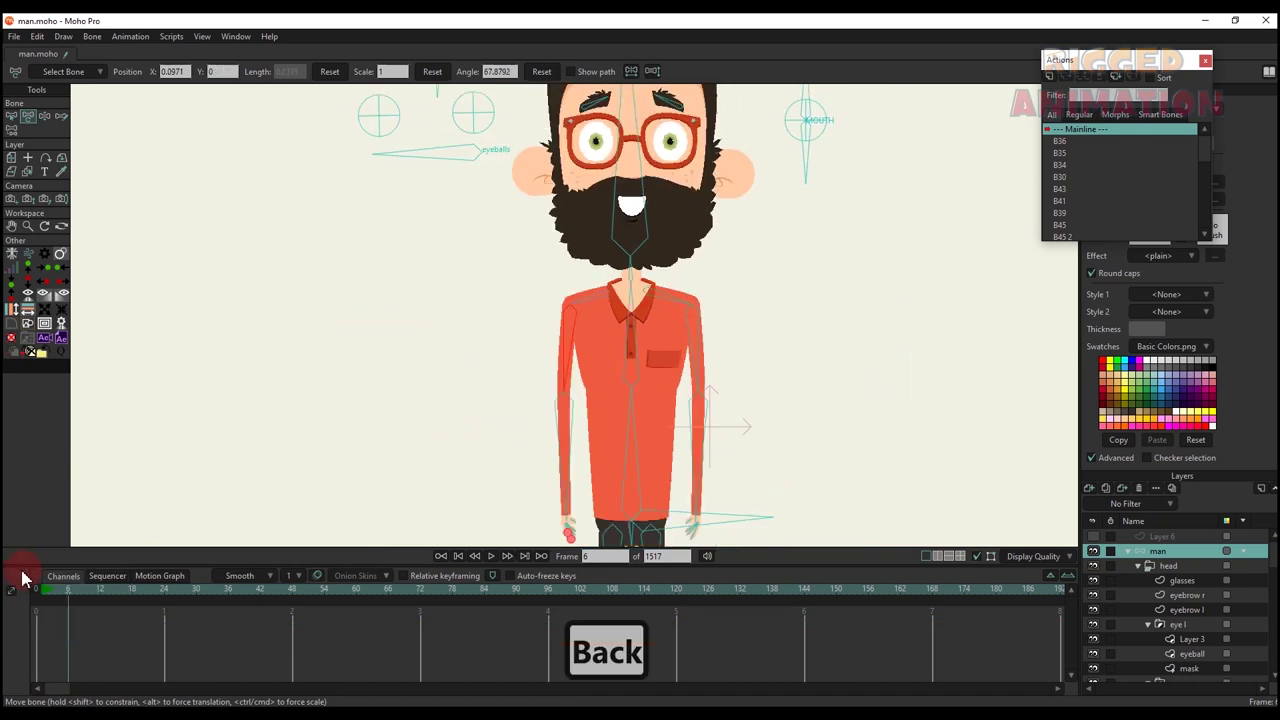
- Detach the EYEBROW control's bone from its parent at frame 0 with the Reparent Bone tool
{"action": "left_click", "coordinate": [38, 590]}
{"action": "scroll", "coordinate": [775, 400], "scroll_direction": "down", "scroll_amount": 4}
{"action": "key", "text": "p"}
{"action": "scroll", "coordinate": [744, 240], "scroll_direction": "up", "scroll_amount": 2}
{"action": "scroll", "coordinate": [741, 258], "scroll_direction": "up", "scroll_amount": 2}
{"action": "key", "text": "b"}
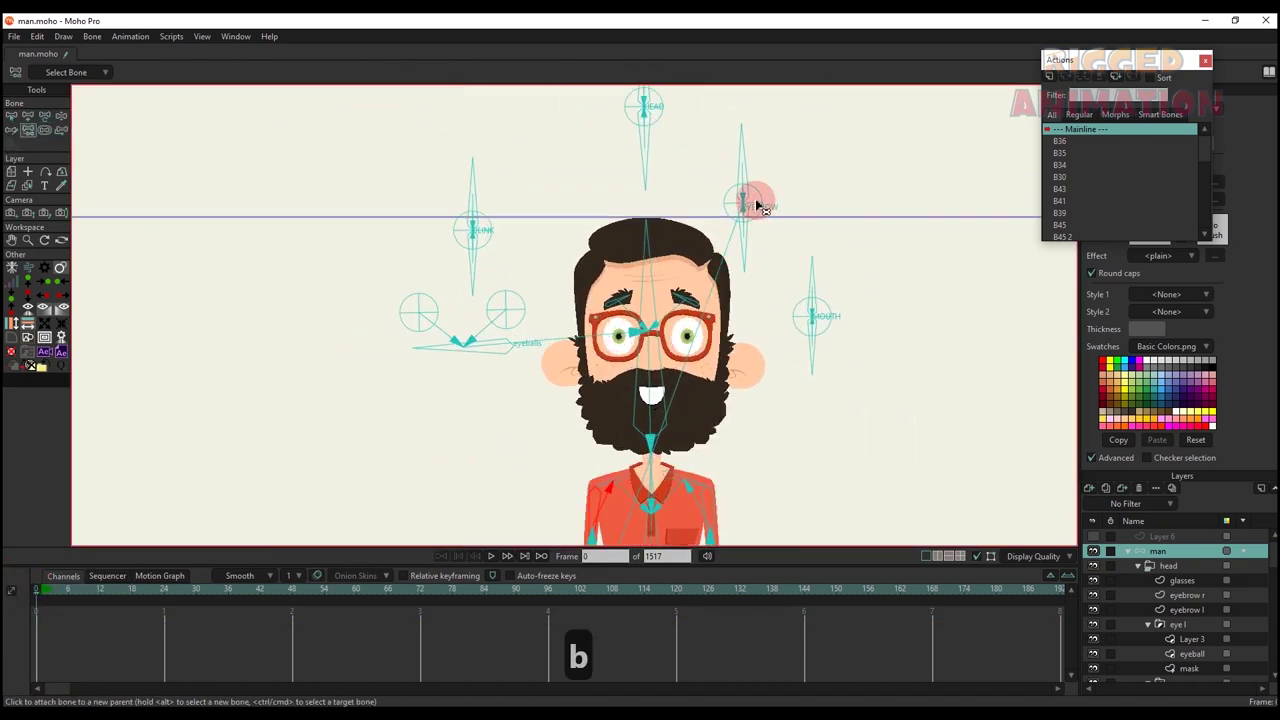
{"action": "left_click", "coordinate": [758, 204]}
{"action": "key", "text": "o"}
{"action": "key", "text": "p"}
{"action": "left_click", "coordinate": [730, 252]}
{"action": "left_click", "coordinate": [69, 589]}
{"action": "scroll", "coordinate": [568, 256], "scroll_direction": "down", "scroll_amount": 3}
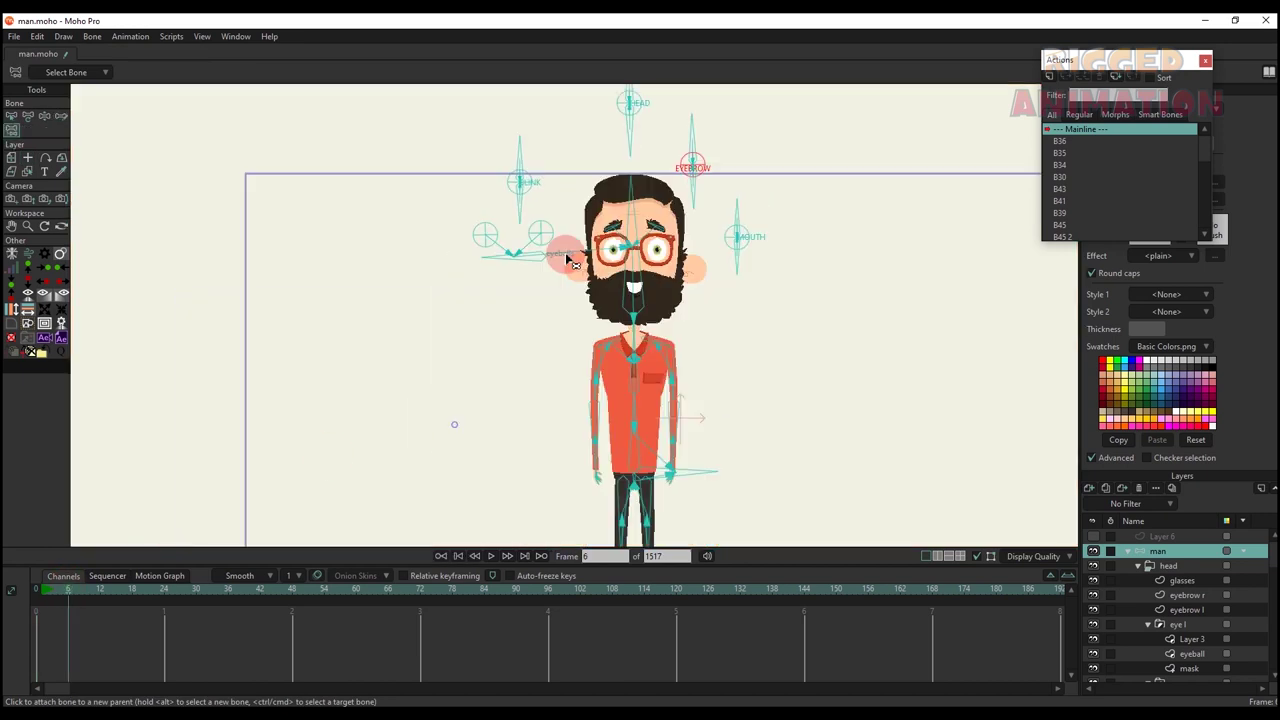
- Pose both arms at frame 6 with bent elbows and the hands near the hips to test the body rig
{"action": "key", "text": "t"}
{"action": "scroll", "coordinate": [600, 350], "scroll_direction": "up", "scroll_amount": 6}
{"action": "left_click_drag", "start_coordinate": [647, 265], "coordinate": [630, 240]}
{"action": "left_click_drag", "start_coordinate": [805, 243], "coordinate": [832, 220]}
{"action": "scroll", "coordinate": [840, 230], "scroll_direction": "down", "scroll_amount": 4}
{"action": "mouse_move", "coordinate": [689, 284]}
{"action": "left_mouse_down"}
{"action": "mouse_move", "coordinate": [643, 268]}
{"action": "mouse_move", "coordinate": [696, 298]}
{"action": "left_mouse_up"}
{"action": "left_click_drag", "start_coordinate": [873, 260], "coordinate": [890, 247]}
{"action": "left_click_drag", "start_coordinate": [922, 312], "coordinate": [857, 338]}
{"action": "left_click_drag", "start_coordinate": [803, 257], "coordinate": [800, 259]}
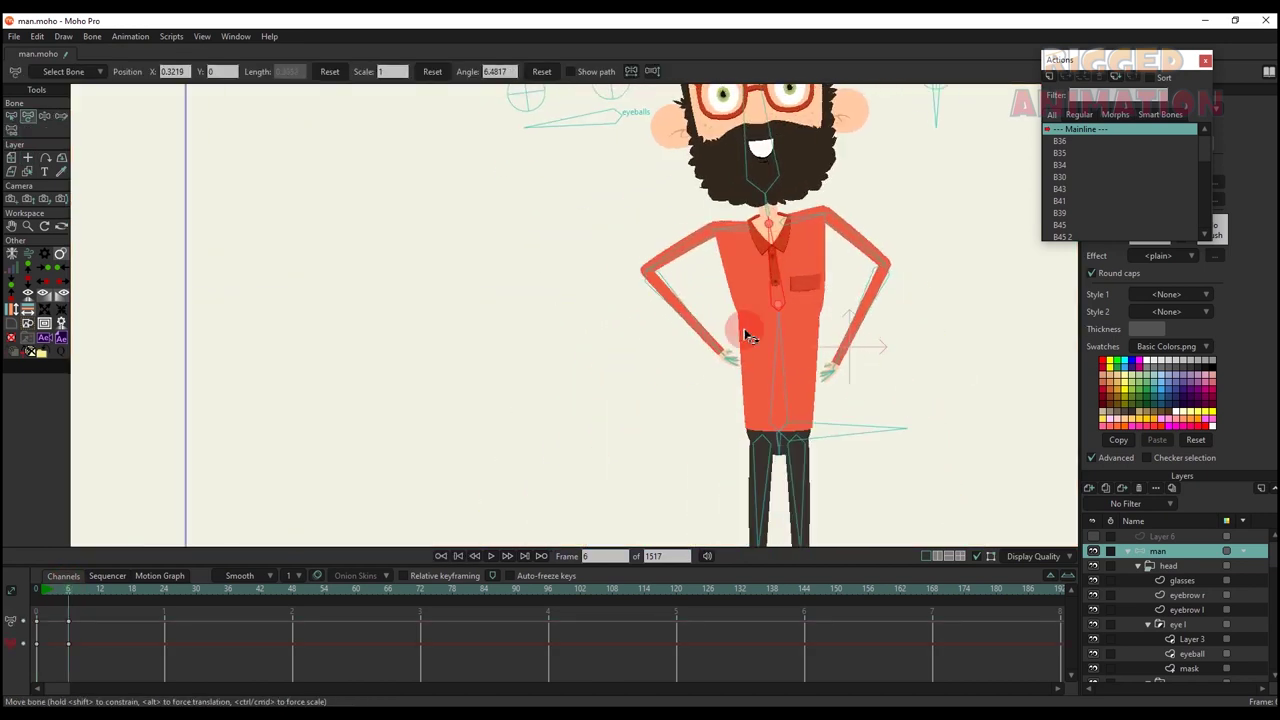
- Raise the forearm on the viewer's left so its hand points upward at frame 6
{"action": "scroll", "coordinate": [743, 331], "scroll_direction": "up", "scroll_amount": 4}
{"action": "left_click_drag", "start_coordinate": [630, 312], "coordinate": [478, 128]}
{"action": "scroll", "coordinate": [603, 186], "scroll_direction": "down", "scroll_amount": 3}
{"action": "left_click_drag", "start_coordinate": [603, 186], "coordinate": [541, 413]}
{"action": "left_click_drag", "start_coordinate": [467, 350], "coordinate": [517, 335]}
{"action": "scroll", "coordinate": [464, 287], "scroll_direction": "up", "scroll_amount": 8}
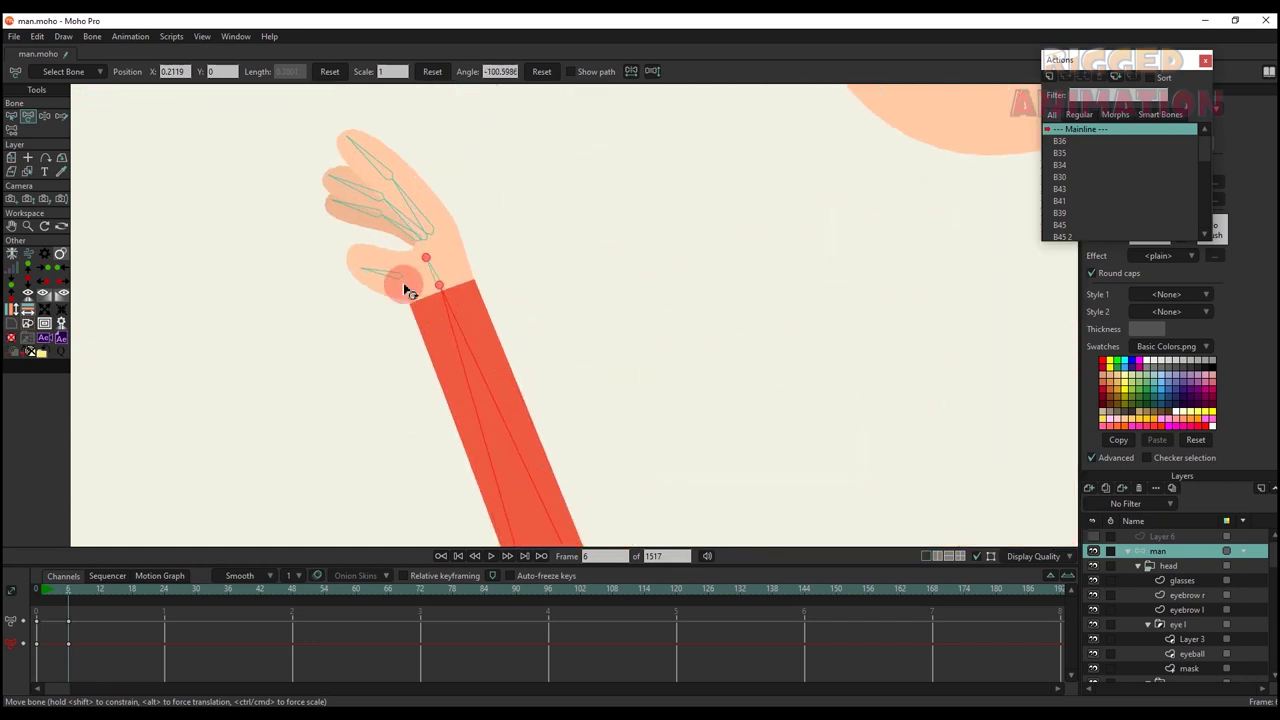
- Straighten the raised hand's index finger and rotate its other finger bones to test the finger rig
{"action": "left_click_drag", "start_coordinate": [412, 276], "coordinate": [462, 266]}
{"action": "scroll", "coordinate": [490, 285], "scroll_direction": "up", "scroll_amount": 2}
{"action": "left_click_drag", "start_coordinate": [505, 305], "coordinate": [446, 290]}
{"action": "left_click_drag", "start_coordinate": [436, 240], "coordinate": [466, 234]}
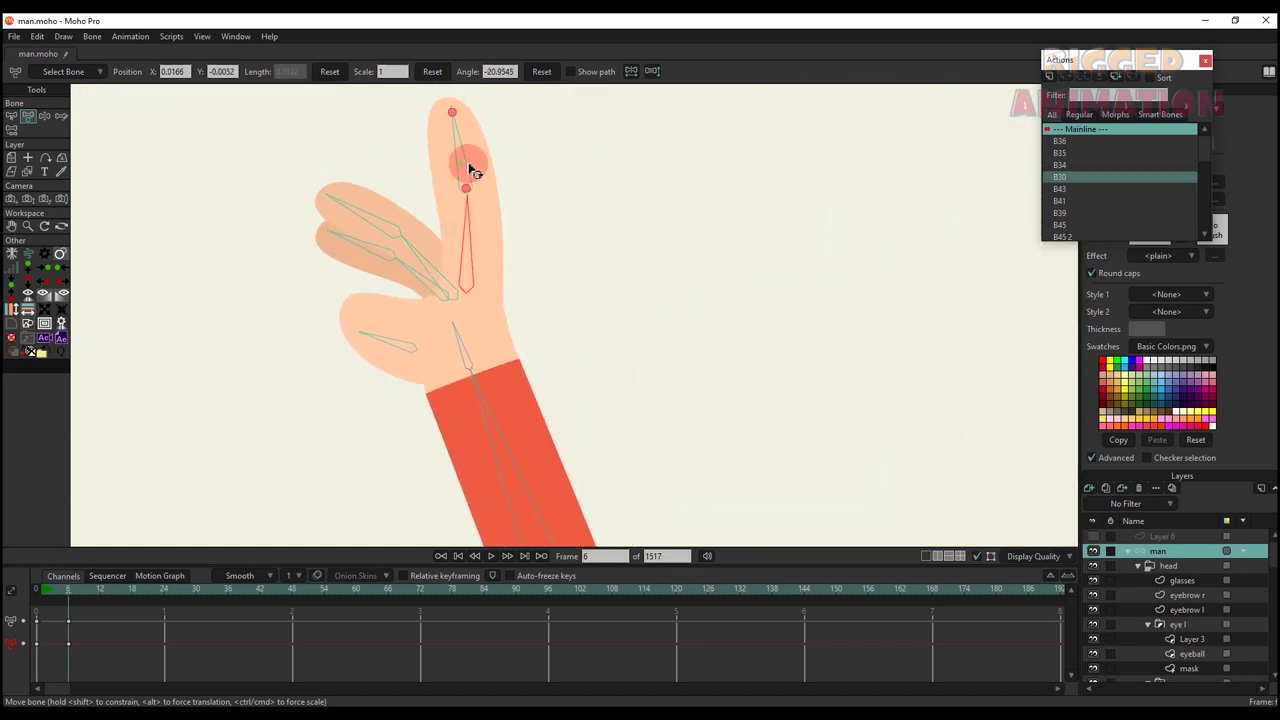
{"action": "left_click_drag", "start_coordinate": [468, 165], "coordinate": [476, 164]}
{"action": "left_click_drag", "start_coordinate": [378, 213], "coordinate": [399, 191]}
{"action": "left_click_drag", "start_coordinate": [421, 256], "coordinate": [436, 249]}
{"action": "left_click_drag", "start_coordinate": [407, 181], "coordinate": [424, 158]}
{"action": "left_click", "coordinate": [379, 259]}
{"action": "left_click_drag", "start_coordinate": [415, 267], "coordinate": [414, 300]}
- Curl the raised hand's fingers and thumb into a loose fist at frame 6
{"action": "scroll", "coordinate": [410, 322], "scroll_direction": "down", "scroll_amount": 6}
{"action": "scroll", "coordinate": [410, 322], "scroll_direction": "up", "scroll_amount": 2}
{"action": "left_click_drag", "start_coordinate": [416, 243], "coordinate": [410, 273]}
{"action": "left_click_drag", "start_coordinate": [442, 222], "coordinate": [429, 270]}
{"action": "left_click_drag", "start_coordinate": [405, 342], "coordinate": [408, 322]}
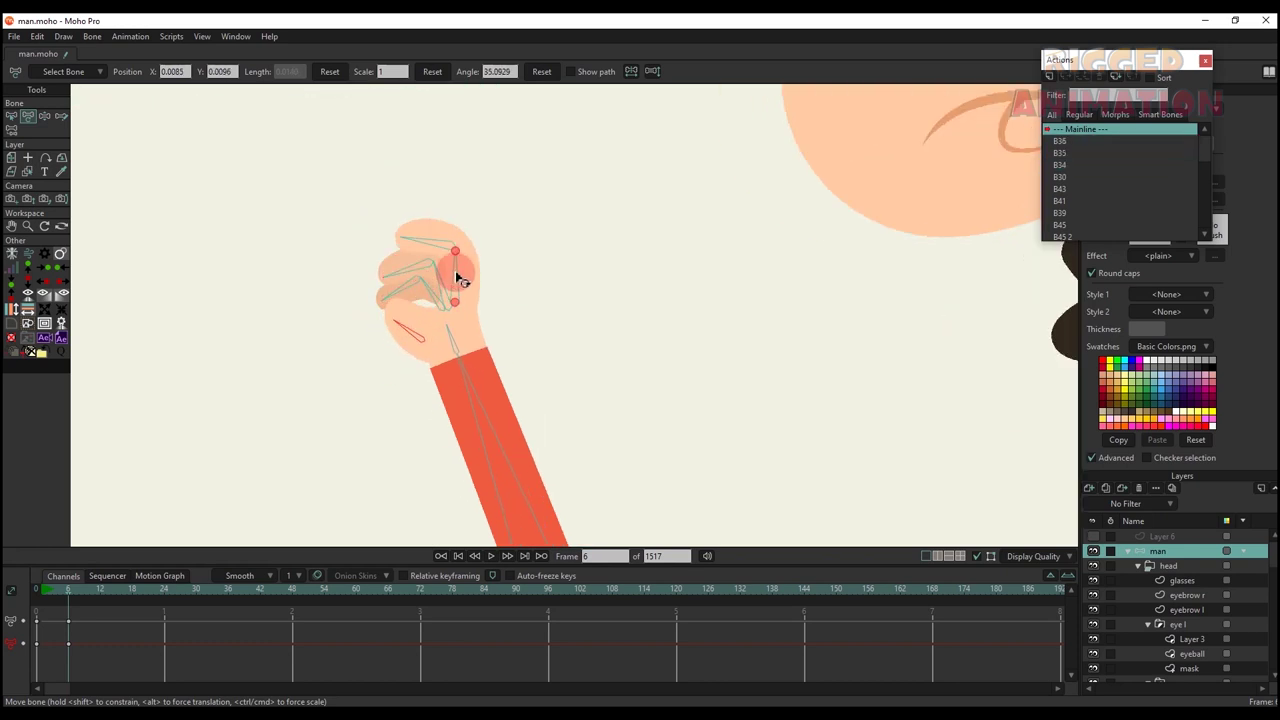
{"action": "left_click_drag", "start_coordinate": [457, 277], "coordinate": [440, 271]}
{"action": "left_click", "coordinate": [440, 273]}
- Raise the arm on the viewer's right out to the side at frame 6
{"action": "scroll", "coordinate": [526, 337], "scroll_direction": "down", "scroll_amount": 10}
{"action": "scroll", "coordinate": [554, 296], "scroll_direction": "down", "scroll_amount": 2}
{"action": "left_click_drag", "start_coordinate": [583, 320], "coordinate": [763, 289]}
{"action": "key", "text": "ctrl+z"}
{"action": "scroll", "coordinate": [632, 302], "scroll_direction": "up", "scroll_amount": 4}
{"action": "left_click_drag", "start_coordinate": [684, 303], "coordinate": [701, 228]}
- Spread the feet and lean the torso into a wide lunge at frame 6
{"action": "scroll", "coordinate": [592, 320], "scroll_direction": "down", "scroll_amount": 5}
{"action": "scroll", "coordinate": [575, 445], "scroll_direction": "up", "scroll_amount": 3}
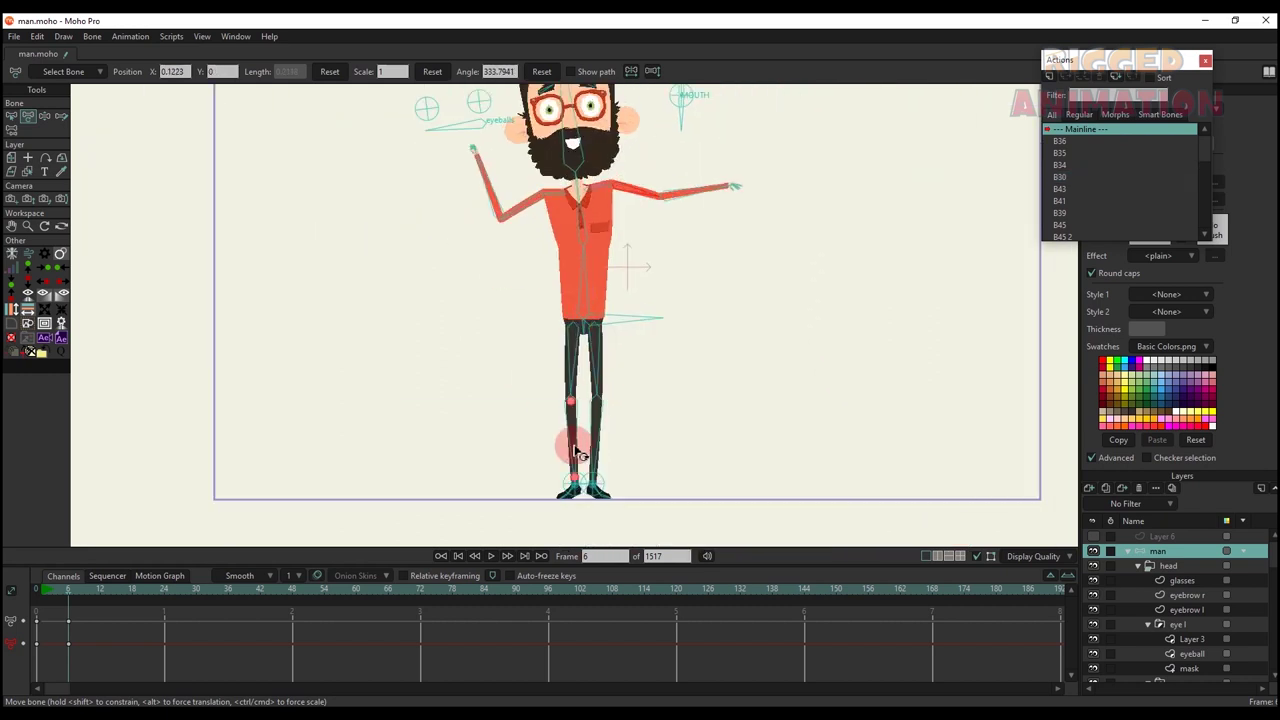
{"action": "scroll", "coordinate": [576, 484], "scroll_direction": "up", "scroll_amount": 2}
{"action": "left_click_drag", "start_coordinate": [574, 484], "coordinate": [736, 350]}
{"action": "scroll", "coordinate": [740, 355], "scroll_direction": "down", "scroll_amount": 3}
{"action": "left_click", "coordinate": [605, 235]}
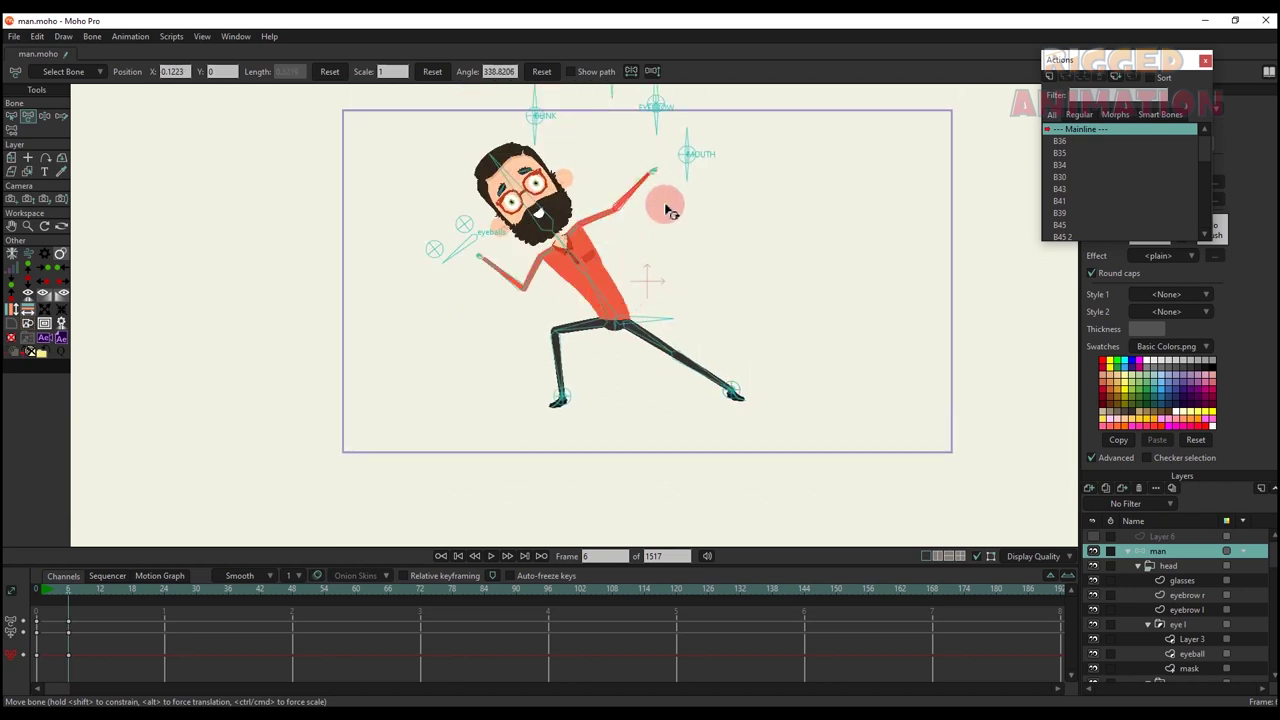
- Rotate the head and try the face controls in the lunge pose, and delete all the test keyframes at frame 6
{"action": "left_click_drag", "start_coordinate": [530, 206], "coordinate": [550, 196]}
{"action": "left_click_drag", "start_coordinate": [560, 115], "coordinate": [557, 197]}
{"action": "left_click_drag", "start_coordinate": [608, 118], "coordinate": [692, 92]}
{"action": "left_click", "coordinate": [537, 71]}
{"action": "left_click_drag", "start_coordinate": [537, 71], "coordinate": [768, 102]}
{"action": "scroll", "coordinate": [463, 362], "scroll_direction": "down", "scroll_amount": 2}
{"action": "left_click_drag", "start_coordinate": [94, 662], "coordinate": [6, 592]}
{"action": "key", "text": "BackSpace"}
- Lower the pelvis slightly and tilt the torso at frame 6 to test the body bones
{"action": "scroll", "coordinate": [505, 412], "scroll_direction": "up", "scroll_amount": 5}
{"action": "mouse_move", "coordinate": [642, 362]}
{"action": "left_mouse_down"}
{"action": "mouse_move", "coordinate": [656, 368]}
{"action": "mouse_move", "coordinate": [639, 376]}
{"action": "left_mouse_up"}
{"action": "scroll", "coordinate": [647, 310], "scroll_direction": "down", "scroll_amount": 2}
{"action": "left_click_drag", "start_coordinate": [646, 304], "coordinate": [637, 303]}
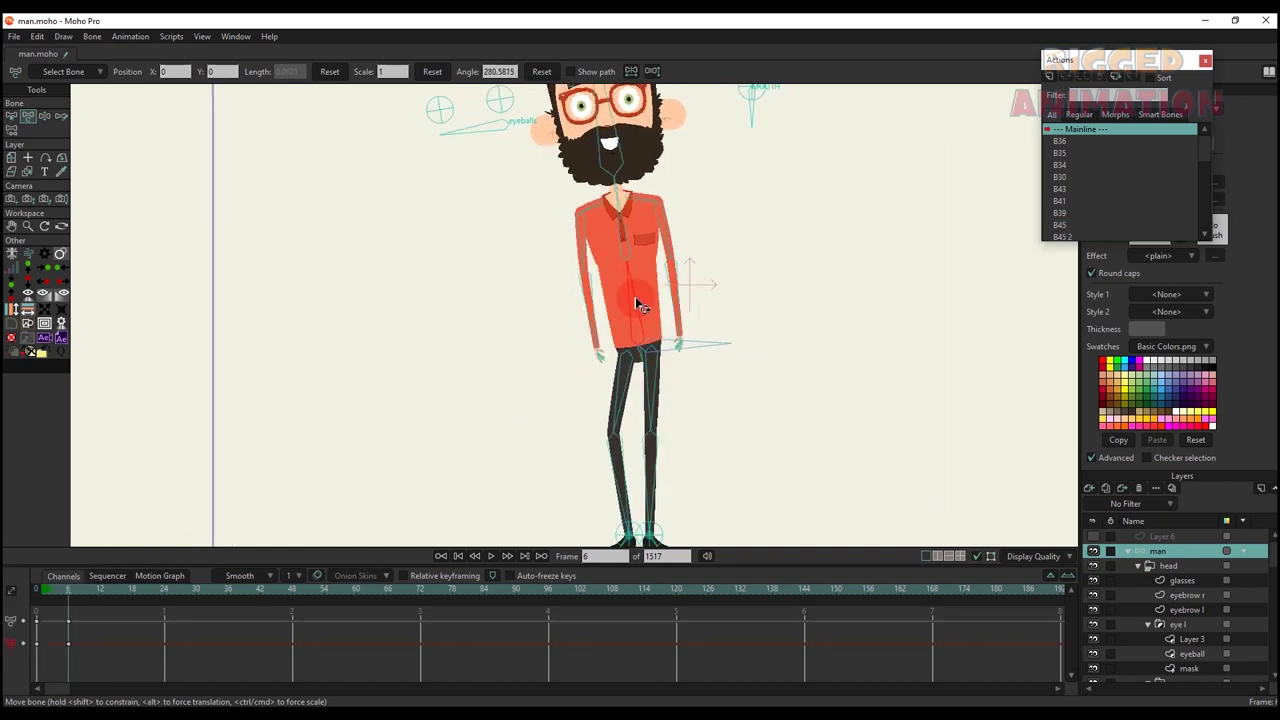
{"action": "scroll", "coordinate": [634, 300], "scroll_direction": "down", "scroll_amount": 1}
- Bend both arms into a hands-on-hips pose at frame 6, and delete all the test keyframes
{"action": "left_click_drag", "start_coordinate": [623, 251], "coordinate": [588, 236]}
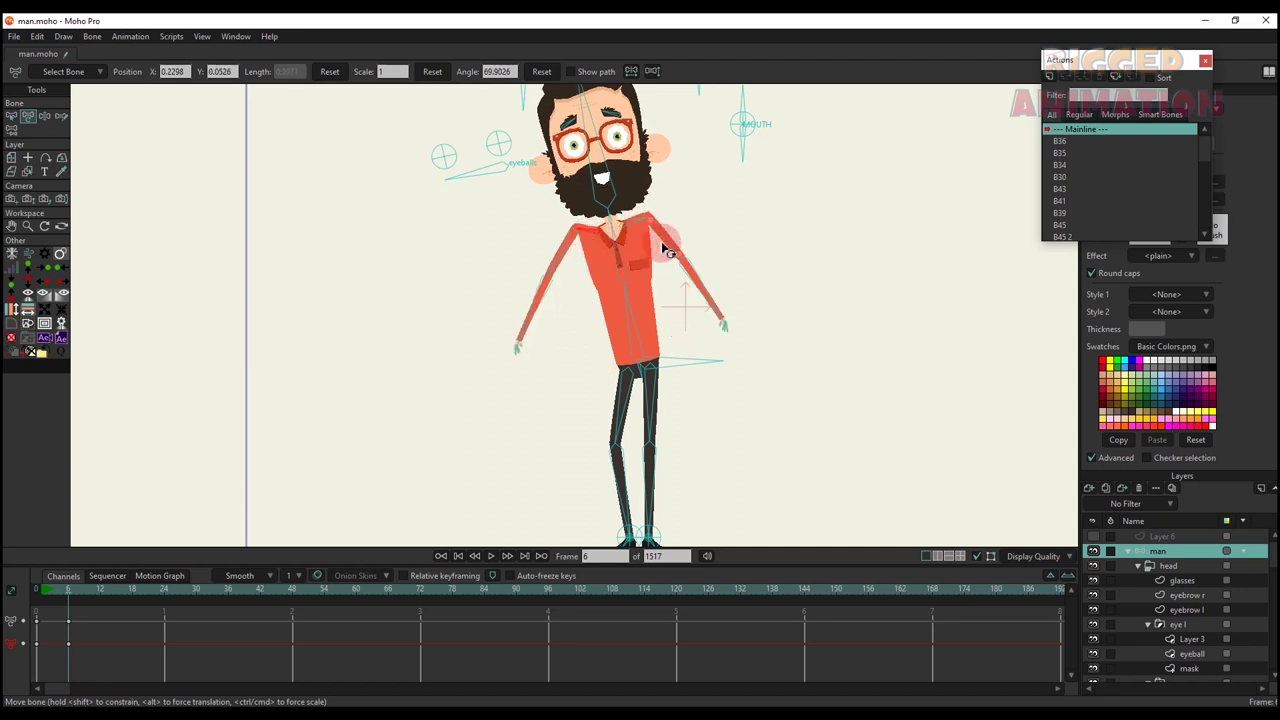
{"action": "left_click_drag", "start_coordinate": [665, 243], "coordinate": [684, 233]}
{"action": "left_click_drag", "start_coordinate": [716, 250], "coordinate": [642, 313]}
{"action": "left_click_drag", "start_coordinate": [541, 312], "coordinate": [608, 329]}
{"action": "scroll", "coordinate": [686, 294], "scroll_direction": "down", "scroll_amount": 4}
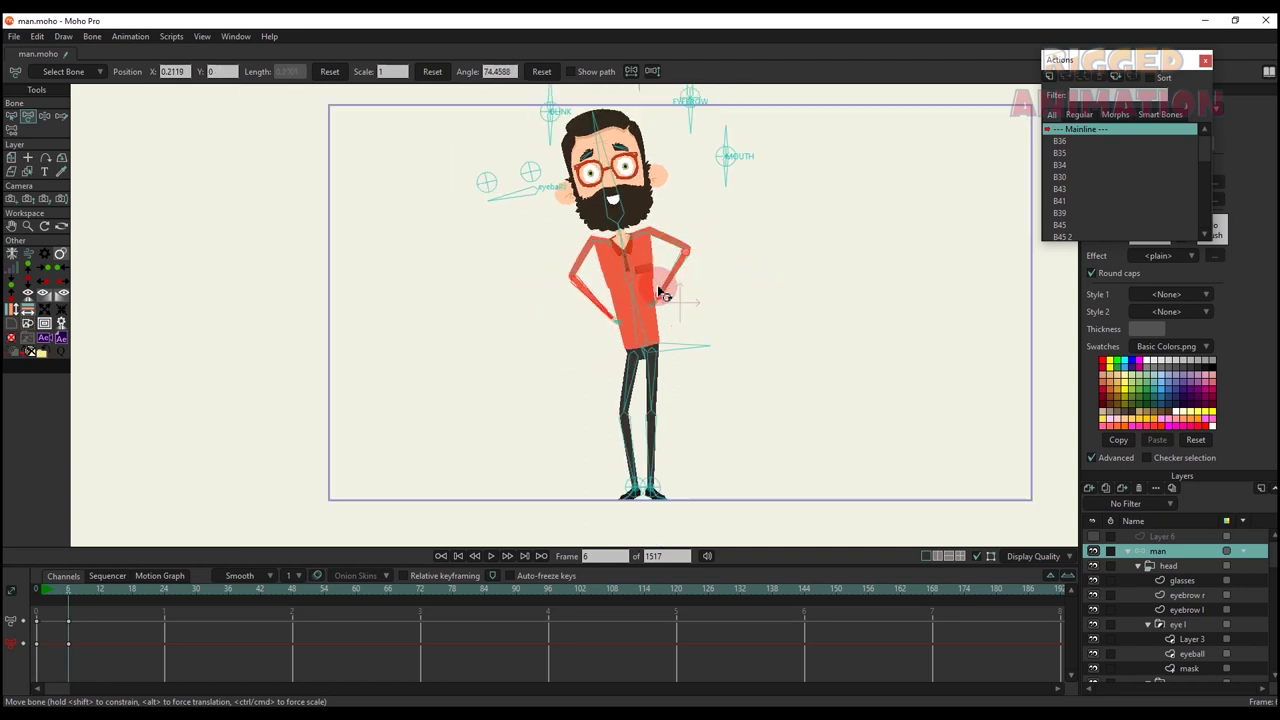
{"action": "left_click_drag", "start_coordinate": [129, 617], "coordinate": [25, 660]}
{"action": "key", "text": "BackSpace"}
{"action": "scroll", "coordinate": [644, 311], "scroll_direction": "up", "scroll_amount": 3}
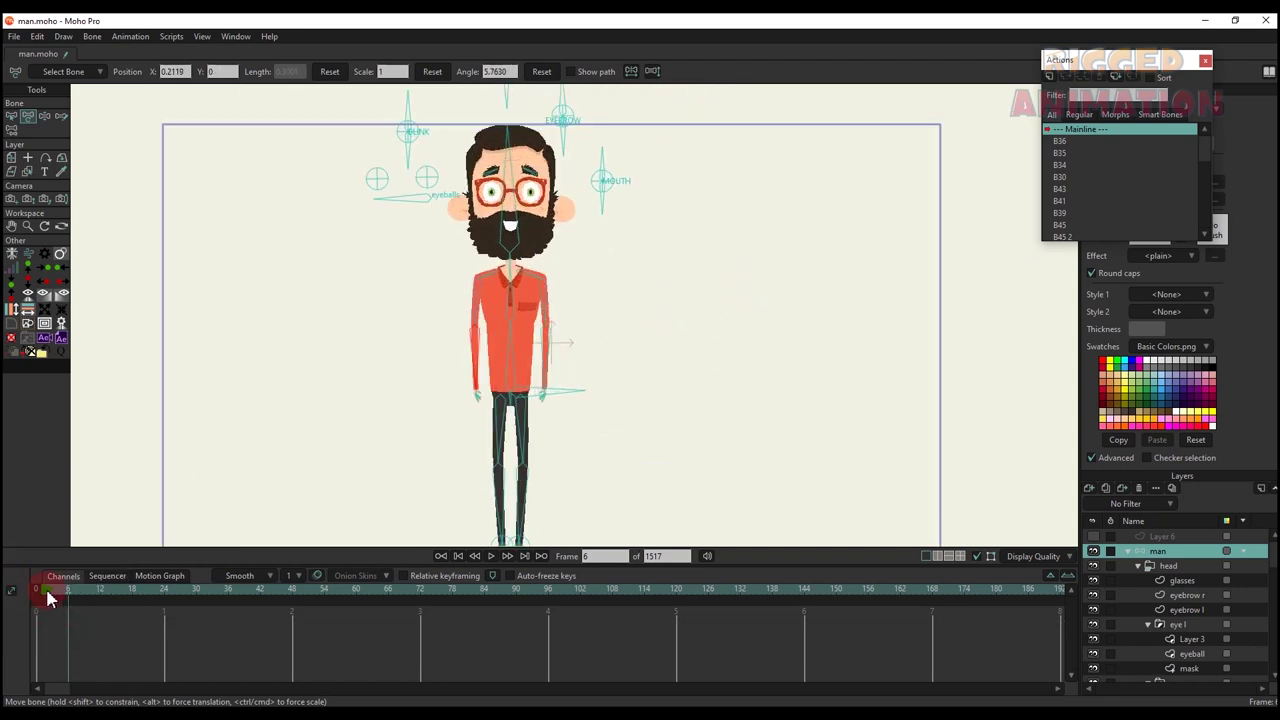
- Lift the foot on the viewer's left at frame 1 to test the leg, delete the keyframes and return to frame 0
{"action": "key", "text": "ctrl+f"}
{"action": "scroll", "coordinate": [534, 414], "scroll_direction": "up", "scroll_amount": 3}
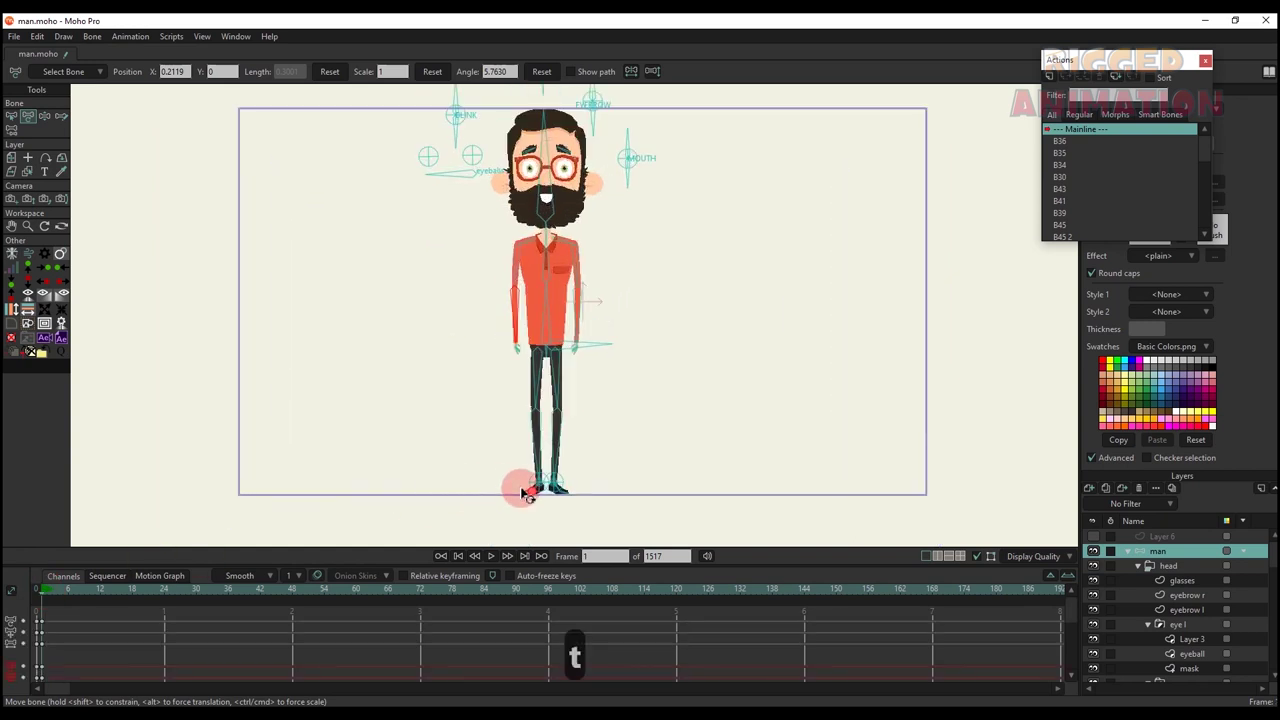
{"action": "key", "text": "t"}
{"action": "left_click_drag", "start_coordinate": [523, 488], "coordinate": [530, 474]}
{"action": "scroll", "coordinate": [563, 474], "scroll_direction": "up", "scroll_amount": 2}
{"action": "left_click", "coordinate": [516, 318]}
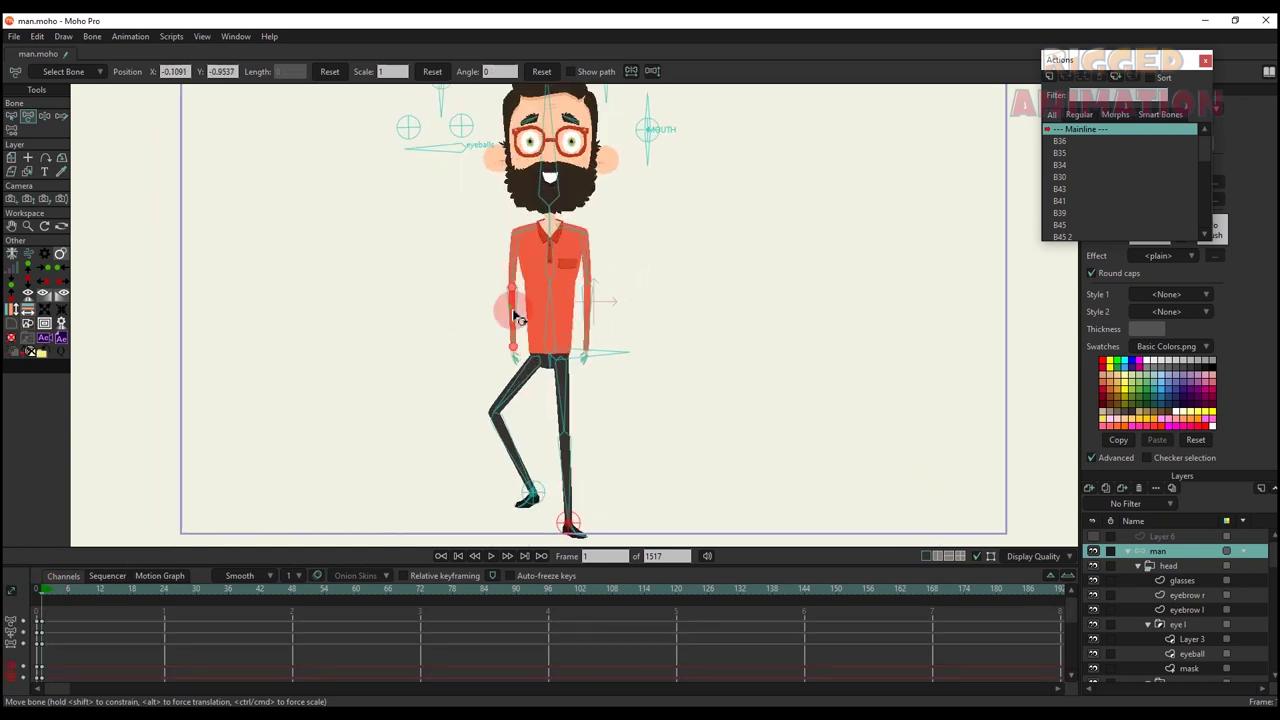
{"action": "left_click_drag", "start_coordinate": [30, 613], "coordinate": [56, 650]}
{"action": "key", "text": "BackSpace"}
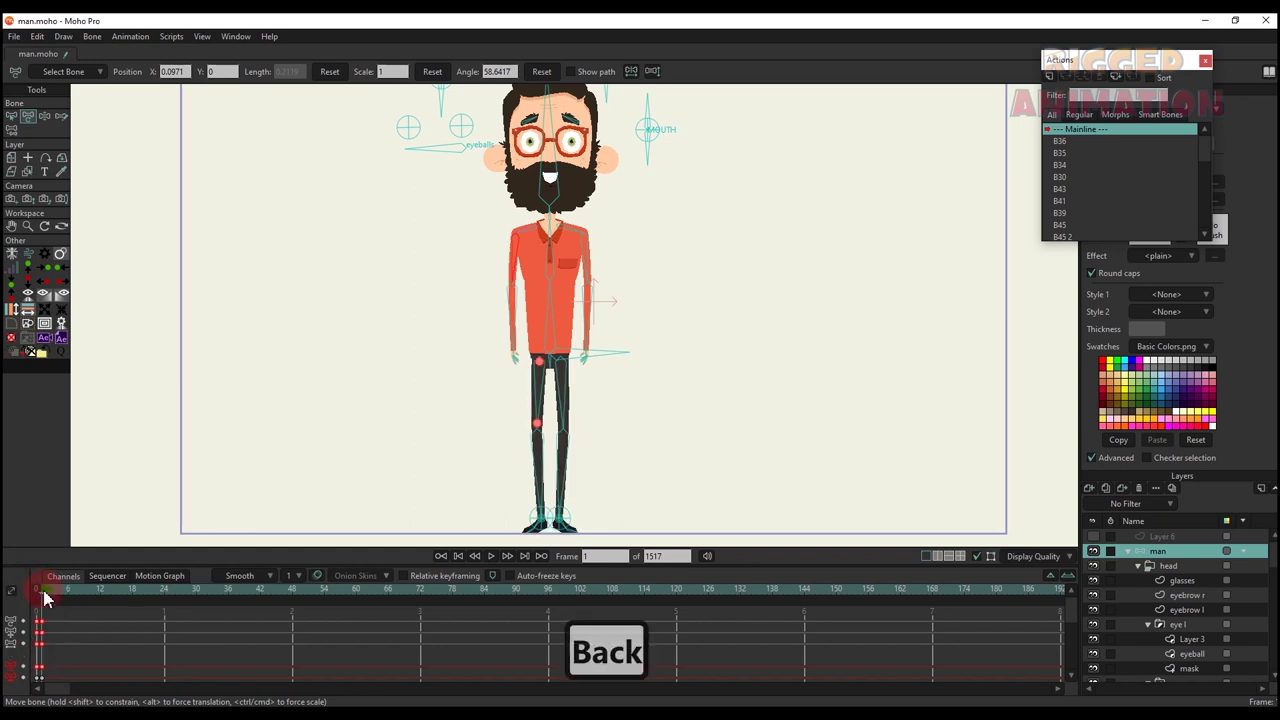
{"action": "left_click", "coordinate": [38, 590]}
- Add a separate upright control bone beside the body on the viewer's right at frame 0
{"action": "left_click_drag", "start_coordinate": [282, 451], "coordinate": [294, 480]}
{"action": "key", "text": "b"}
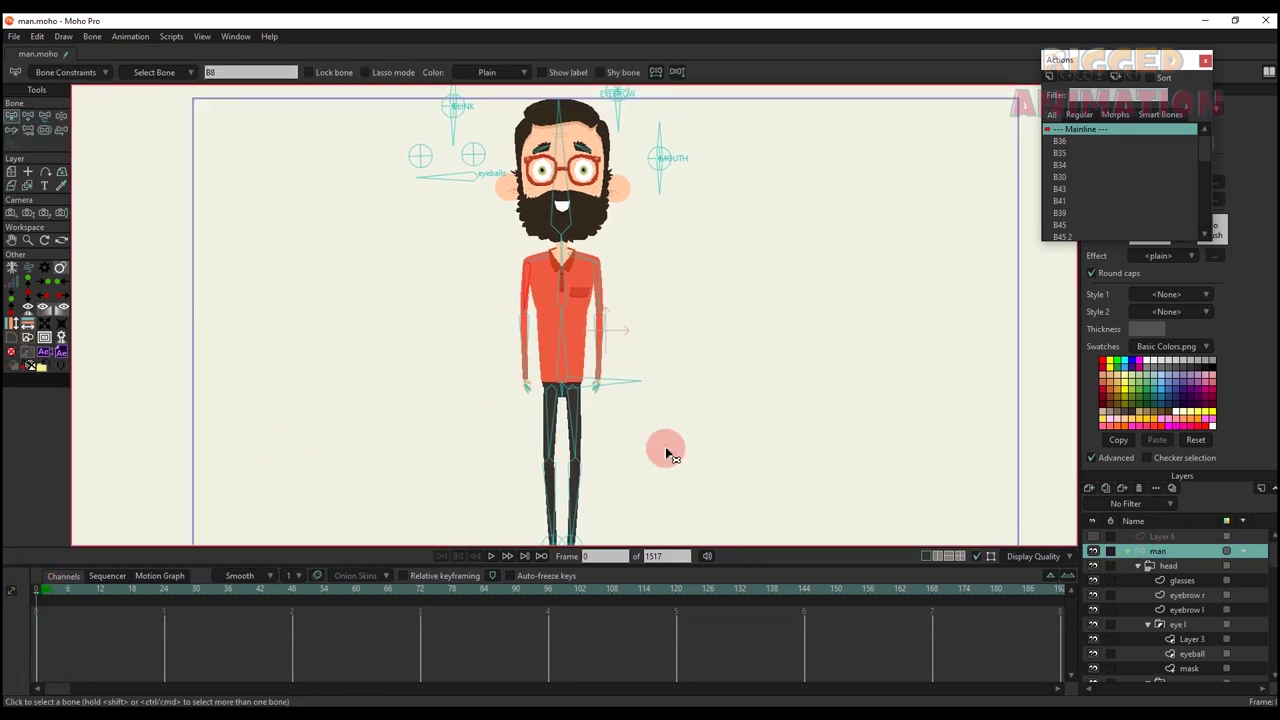
{"action": "key", "text": "a"}
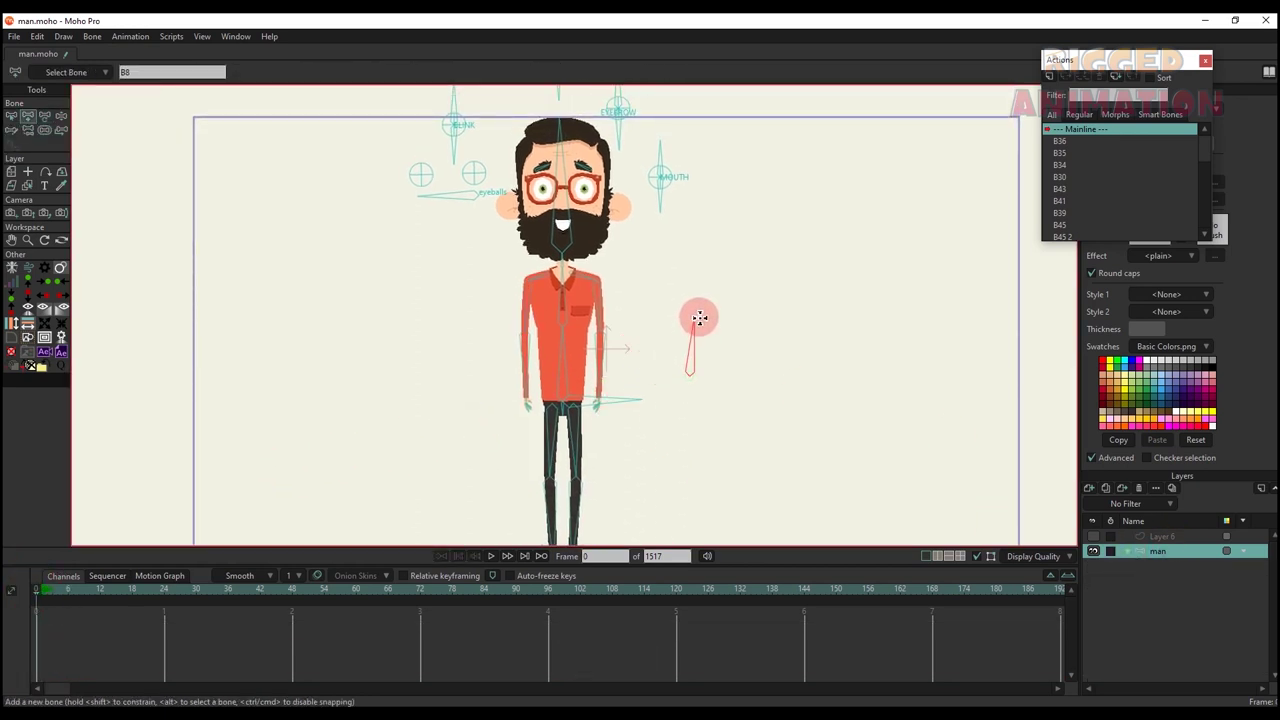
{"action": "key", "text": "s"}
{"action": "key", "text": "b"}
- Adjust the bone strength of the finger bones in the hand on the viewer's right
{"action": "scroll", "coordinate": [603, 420], "scroll_direction": "up", "scroll_amount": 4}
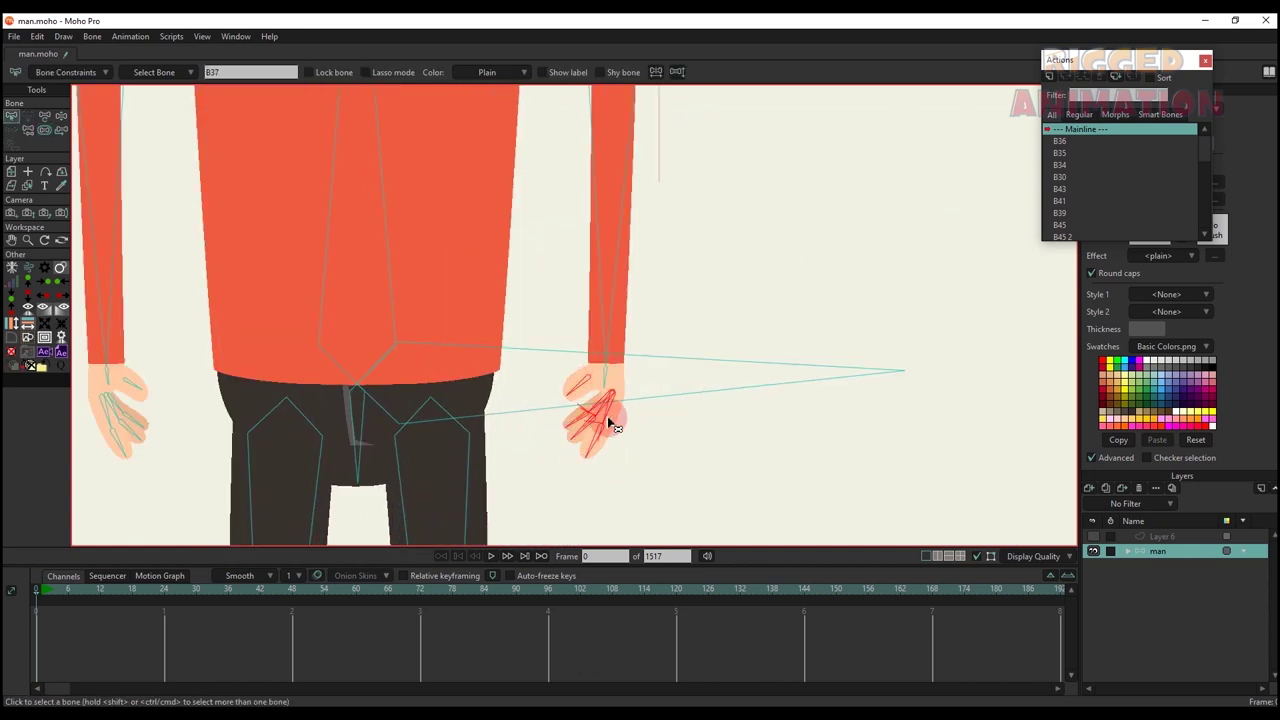
{"action": "key", "text": "s"}
{"action": "left_click_drag", "start_coordinate": [607, 416], "coordinate": [508, 408]}
{"action": "key", "text": "b"}
{"action": "scroll", "coordinate": [679, 390], "scroll_direction": "down", "scroll_amount": 5}
- Move the new control bone closer to the body and shorten it
{"action": "left_click", "coordinate": [742, 430]}
{"action": "scroll", "coordinate": [742, 426], "scroll_direction": "down", "scroll_amount": 2}
{"action": "key", "text": "t"}
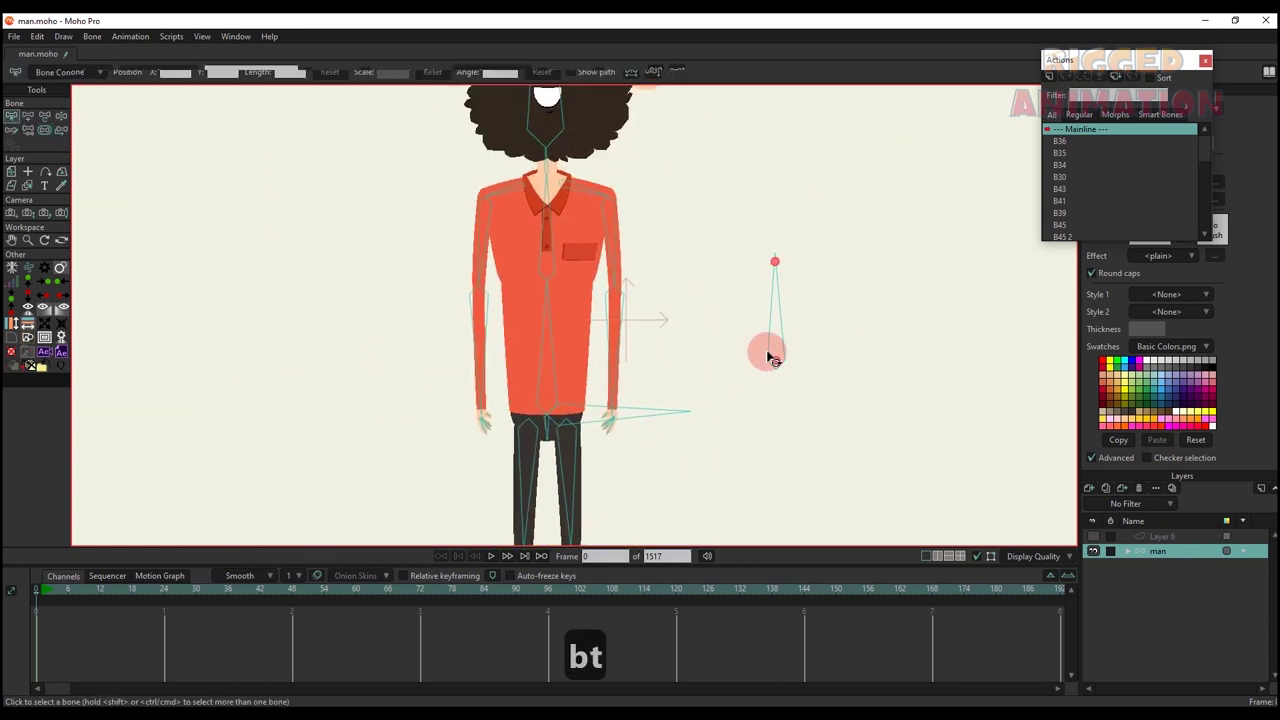
{"action": "left_click_drag", "start_coordinate": [767, 354], "coordinate": [733, 380]}
{"action": "left_click_drag", "start_coordinate": [737, 297], "coordinate": [744, 323]}
- Name the new control bone HAND R, enable its angle constraints and show its label
{"action": "key", "text": "b"}
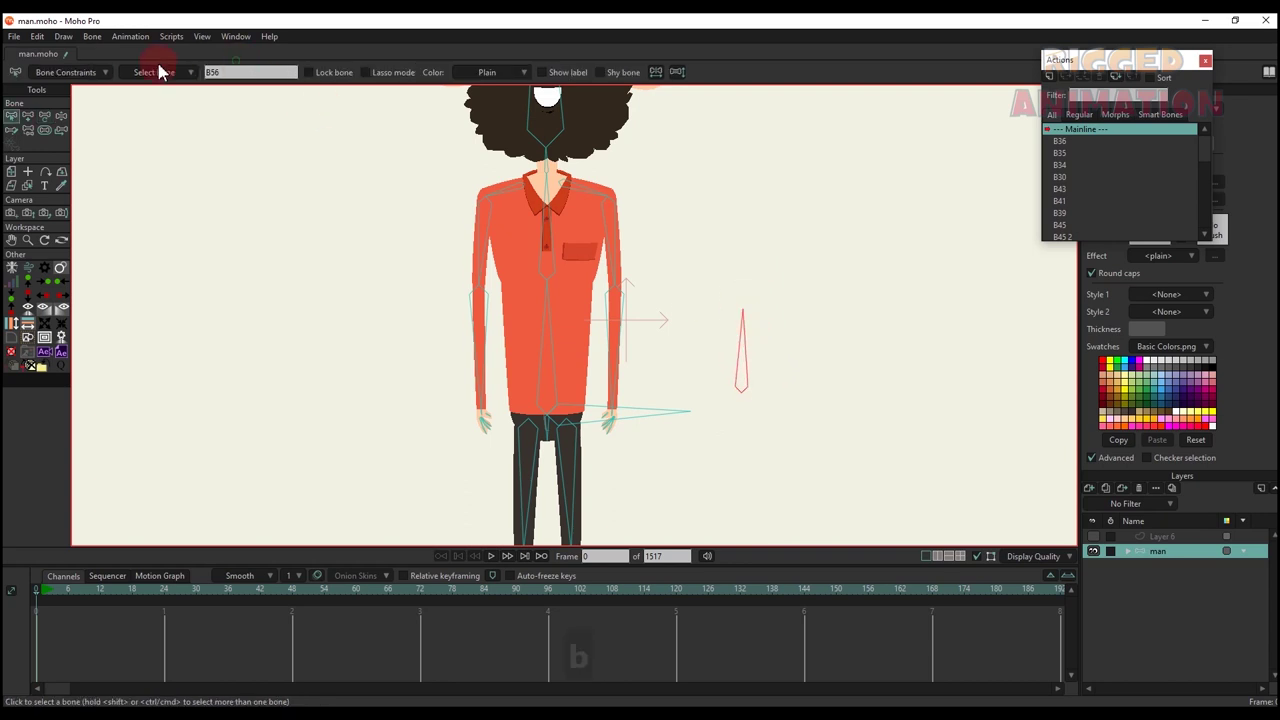
{"action": "type", "text": "HAND L"}
{"action": "key", "text": "BackSpace"}
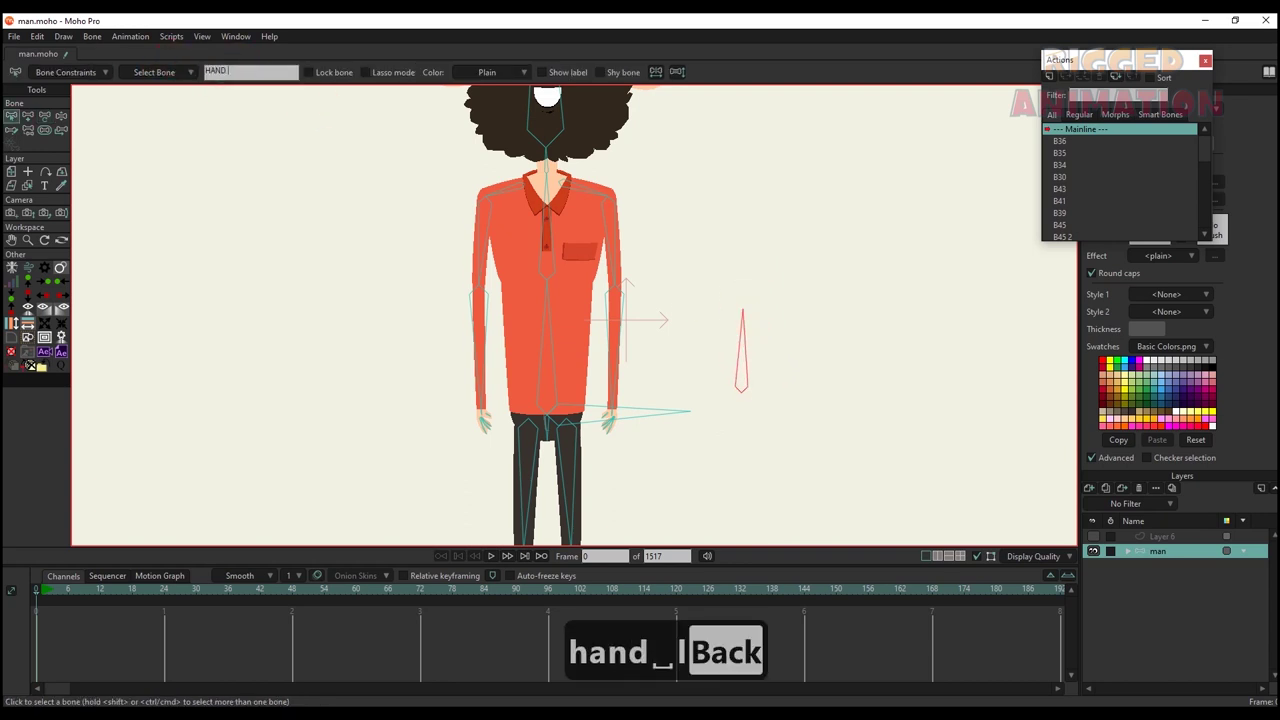
{"action": "type", "text": "E"}
{"action": "key", "text": "BackSpace"}
{"action": "type", "text": "R"}
{"action": "key", "text": "Return"}
{"action": "left_click", "coordinate": [68, 72]}
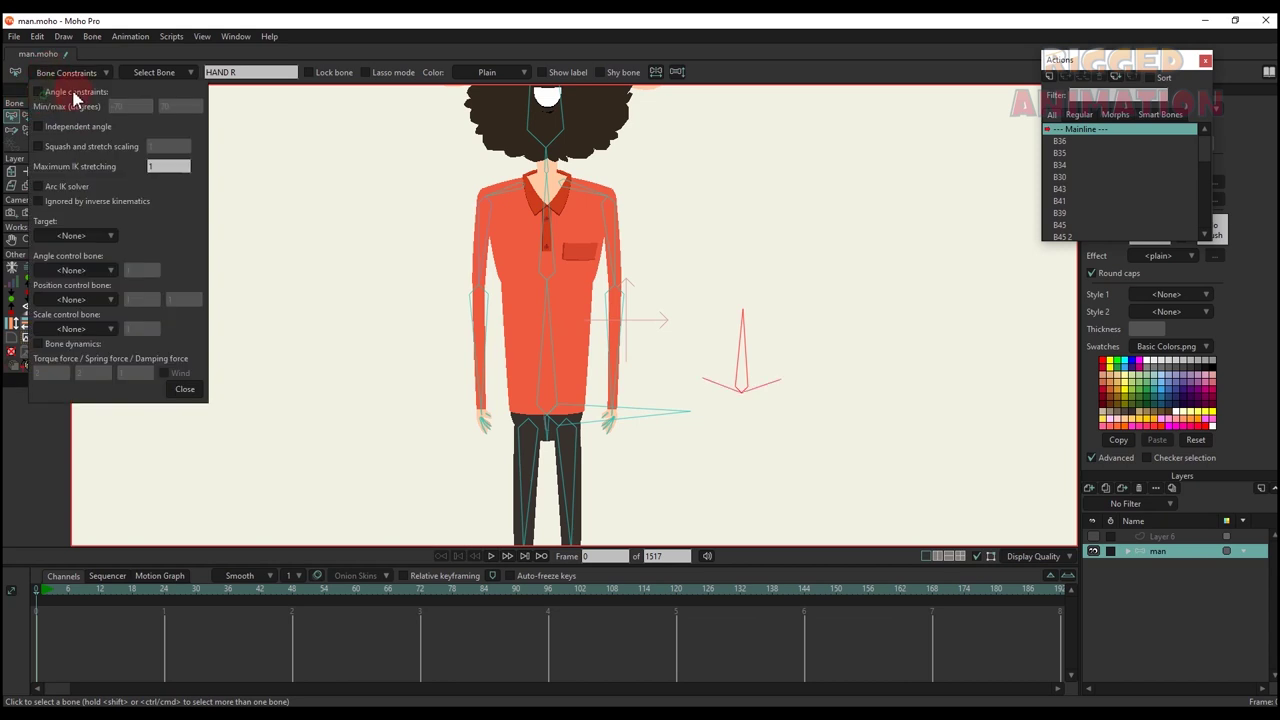
{"action": "left_click", "coordinate": [185, 389]}
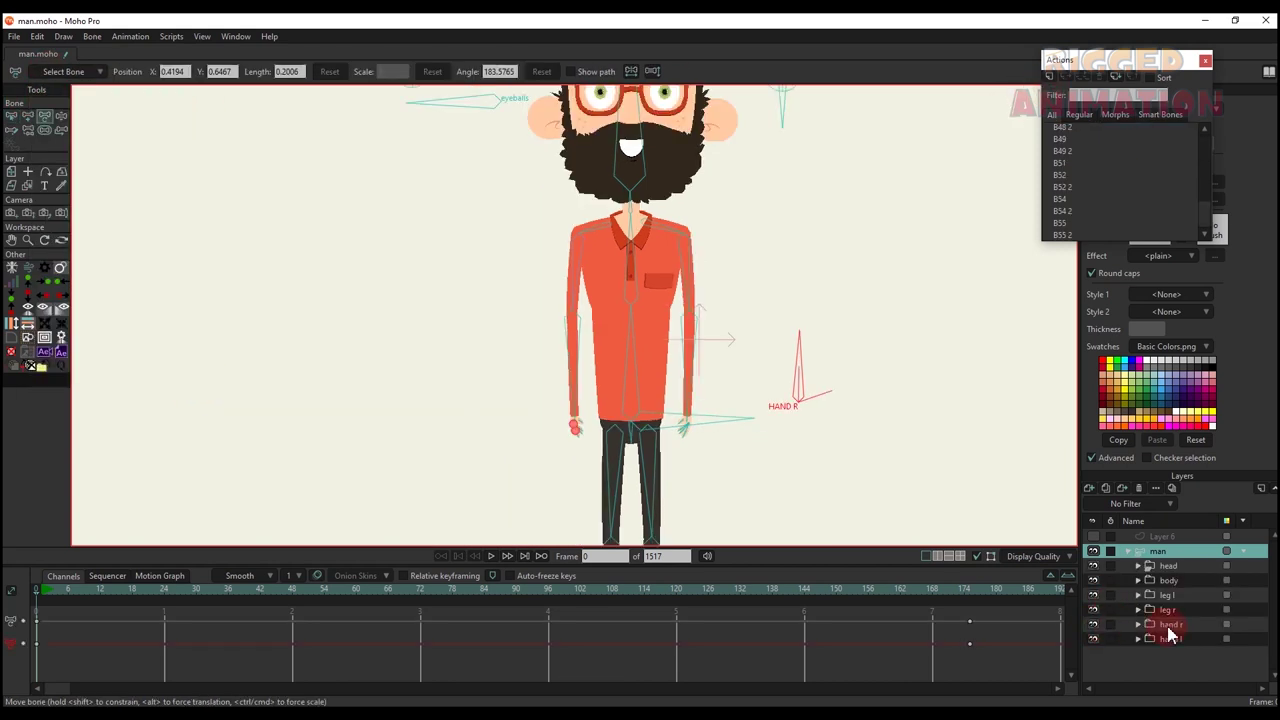
- Duplicate the hand r layer and place the copy above the head layer inside the man layer
{"action": "left_click", "coordinate": [1168, 626]}
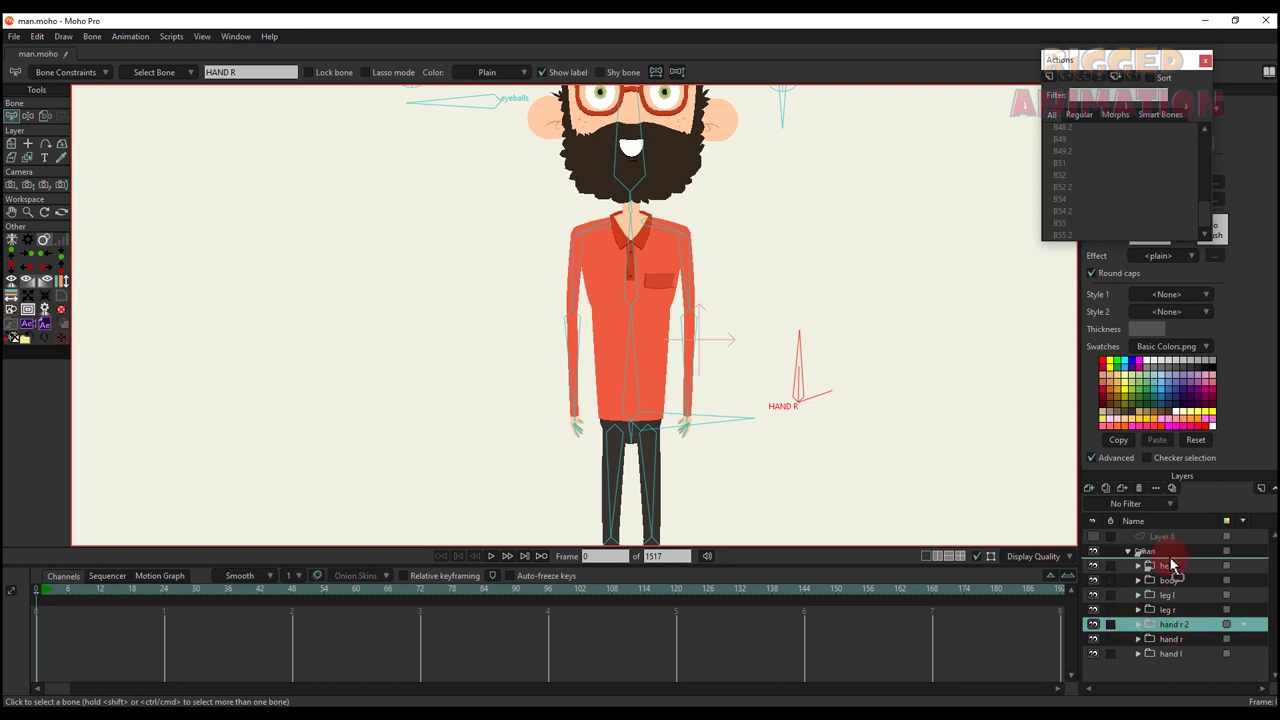
{"action": "left_click_drag", "start_coordinate": [1168, 566], "coordinate": [1168, 566]}
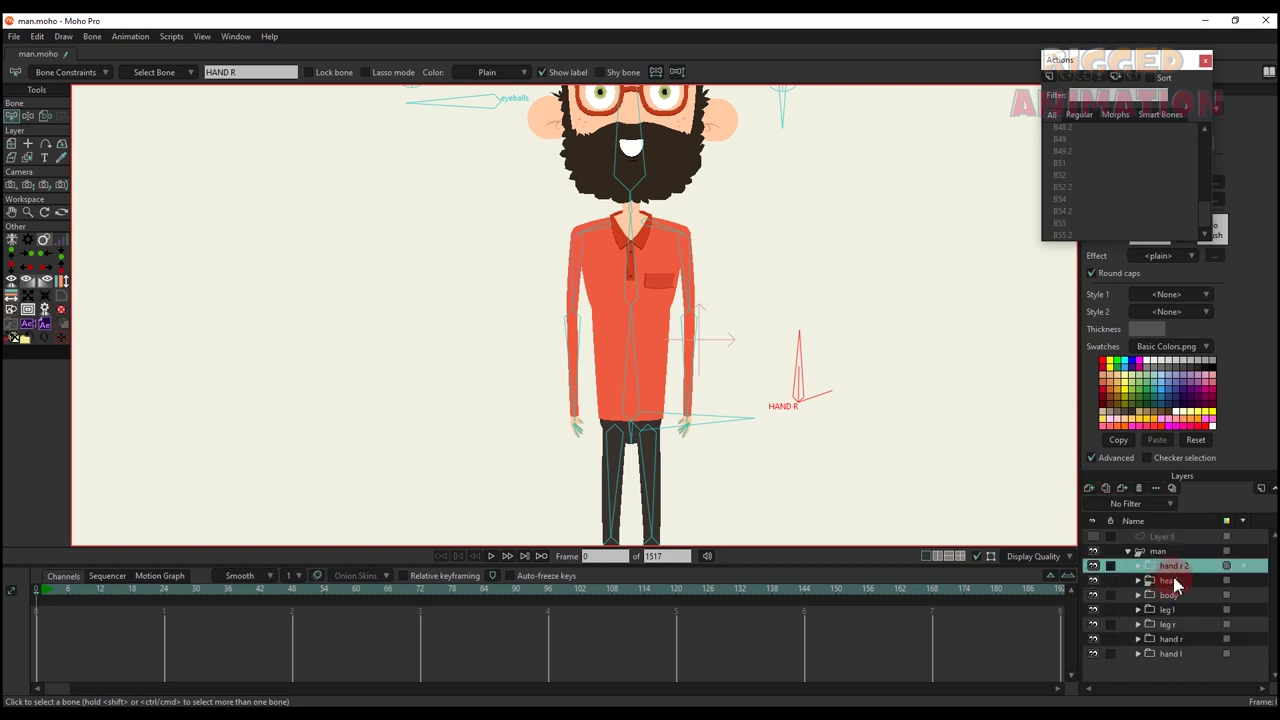
- Group the hand r 2 layer with a new empty vector layer and name the group HAND R UPPER
{"action": "right_click", "coordinate": [1180, 576]}
{"action": "left_click", "coordinate": [1214, 636]}
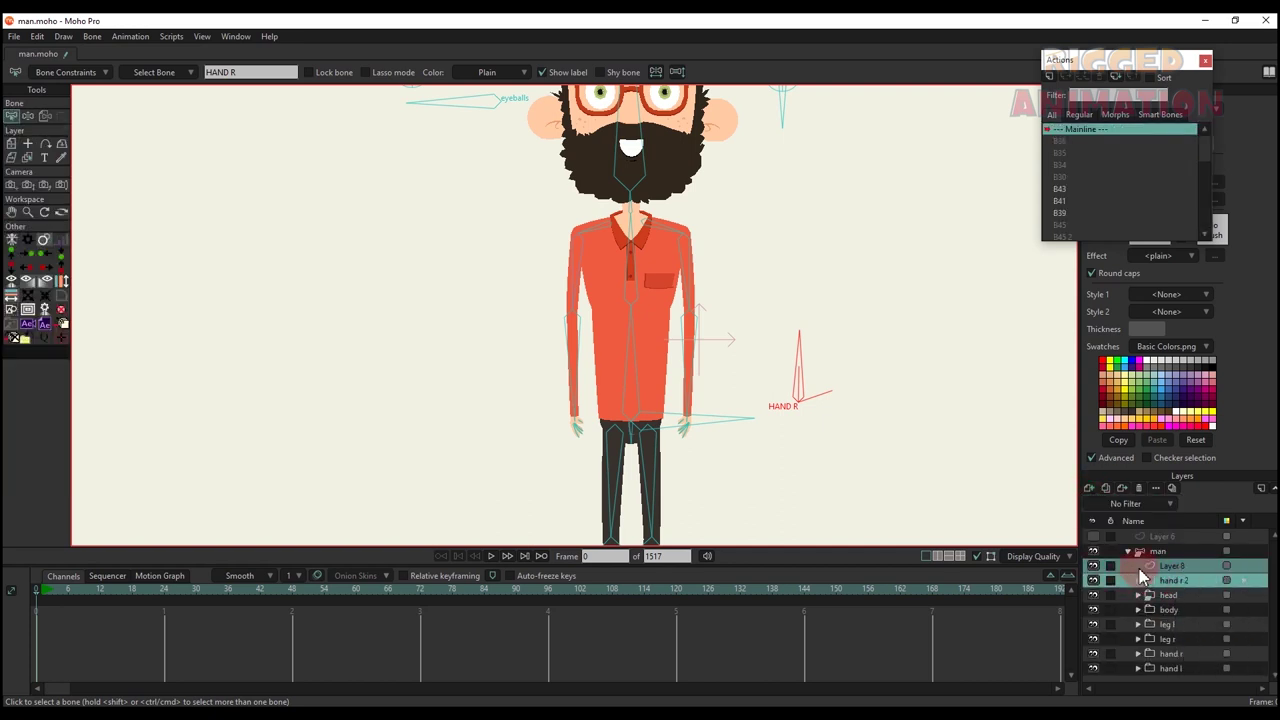
{"action": "double_click", "coordinate": [1160, 566]}
{"action": "type", "text": "HAND R"}
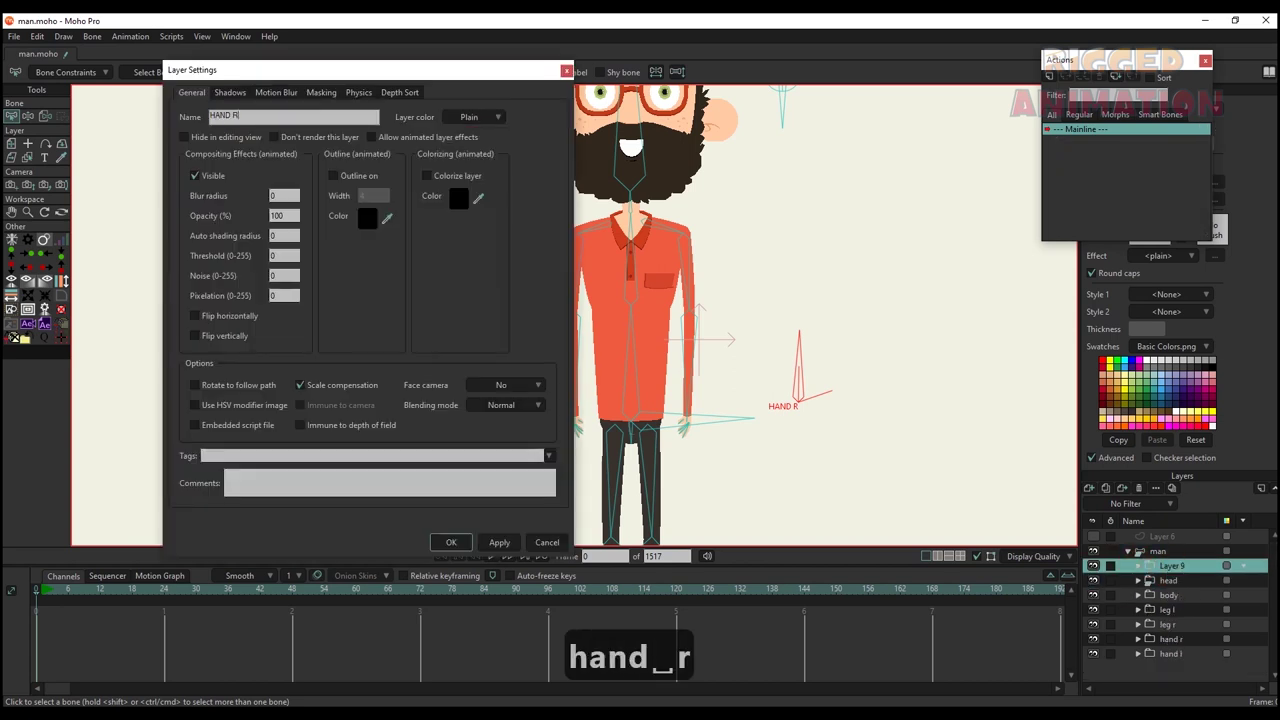
{"action": "type", "text": " UPPER"}
{"action": "key", "text": "Return"}
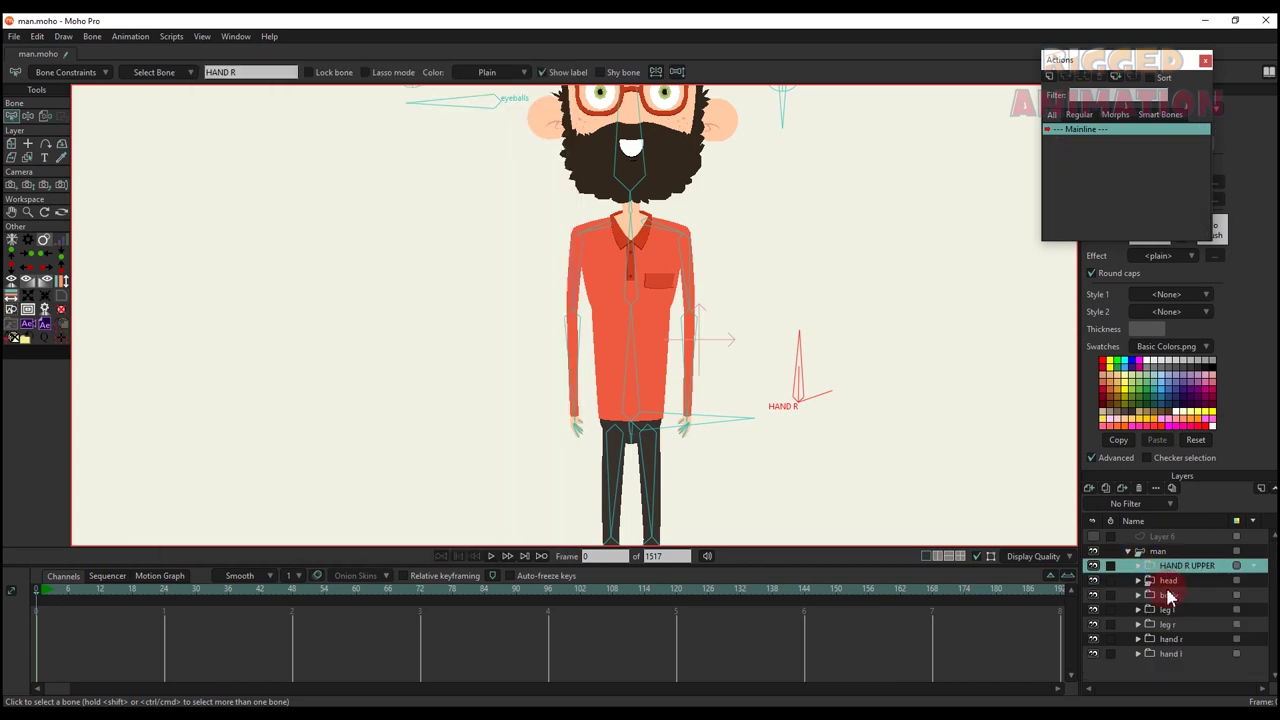
{"action": "left_click_drag", "start_coordinate": [1168, 639], "coordinate": [1130, 522]}
{"action": "right_click", "coordinate": [1168, 570]}
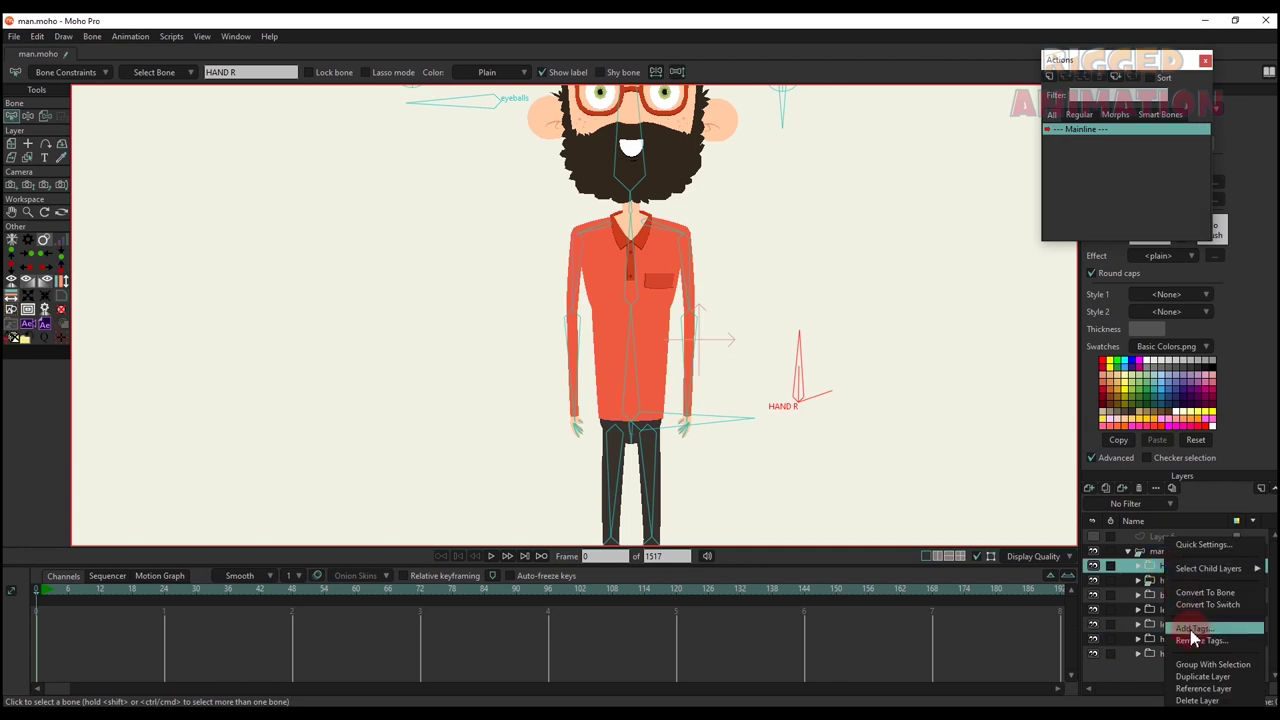
{"action": "left_click", "coordinate": [1200, 665]}
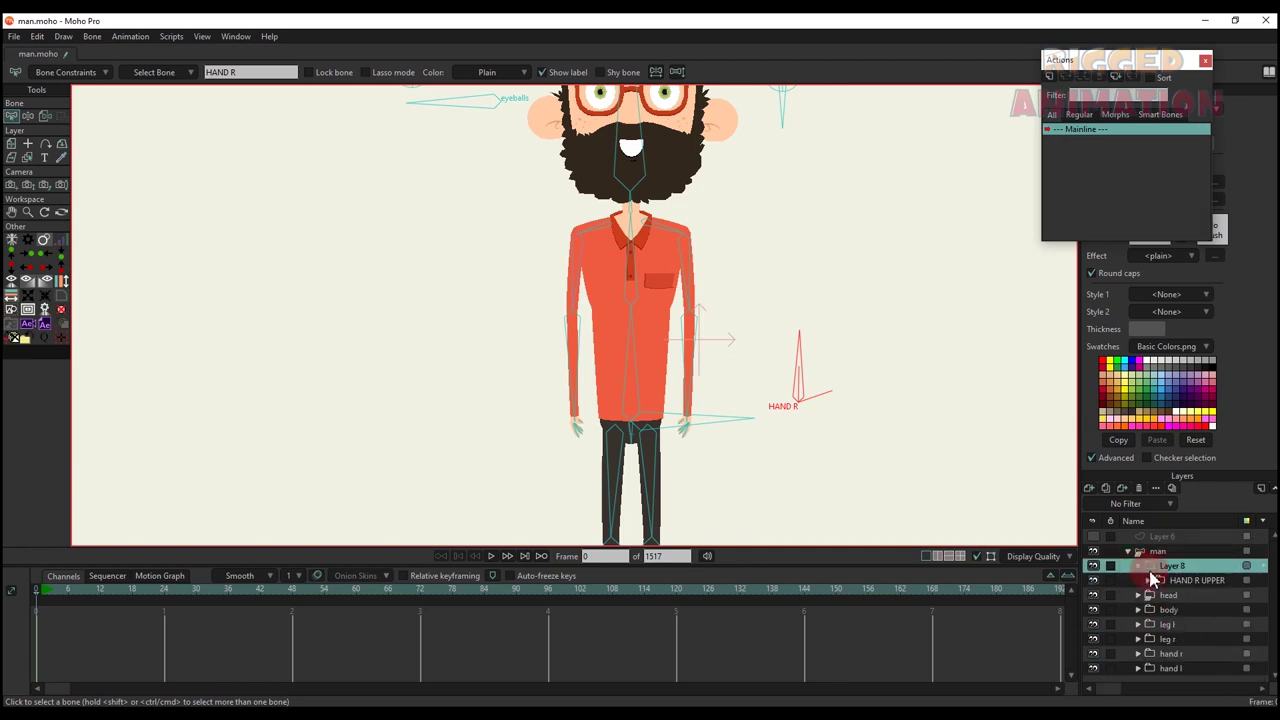
{"action": "key", "text": "ctrl+z"}
- Convert the HAND R UPPER group to a switch layer and check its child layers
{"action": "right_click", "coordinate": [1175, 570]}
{"action": "left_click", "coordinate": [1183, 593]}
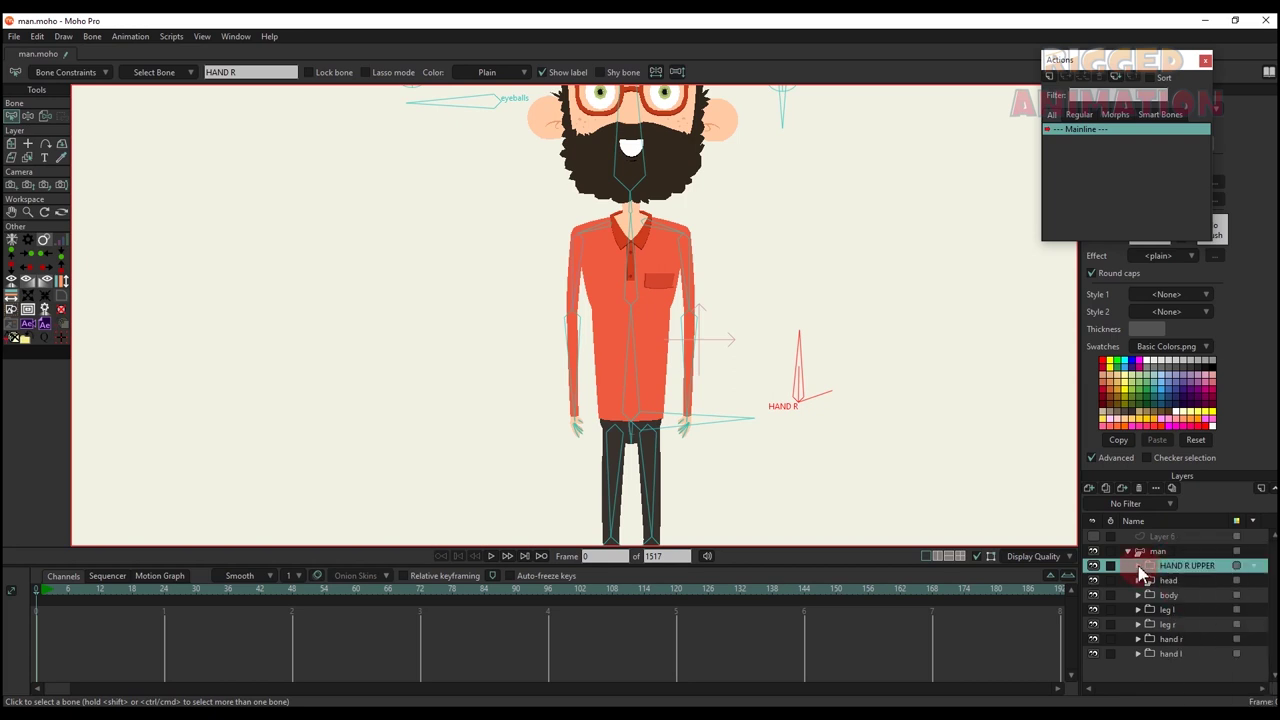
{"action": "left_click", "coordinate": [1138, 567]}
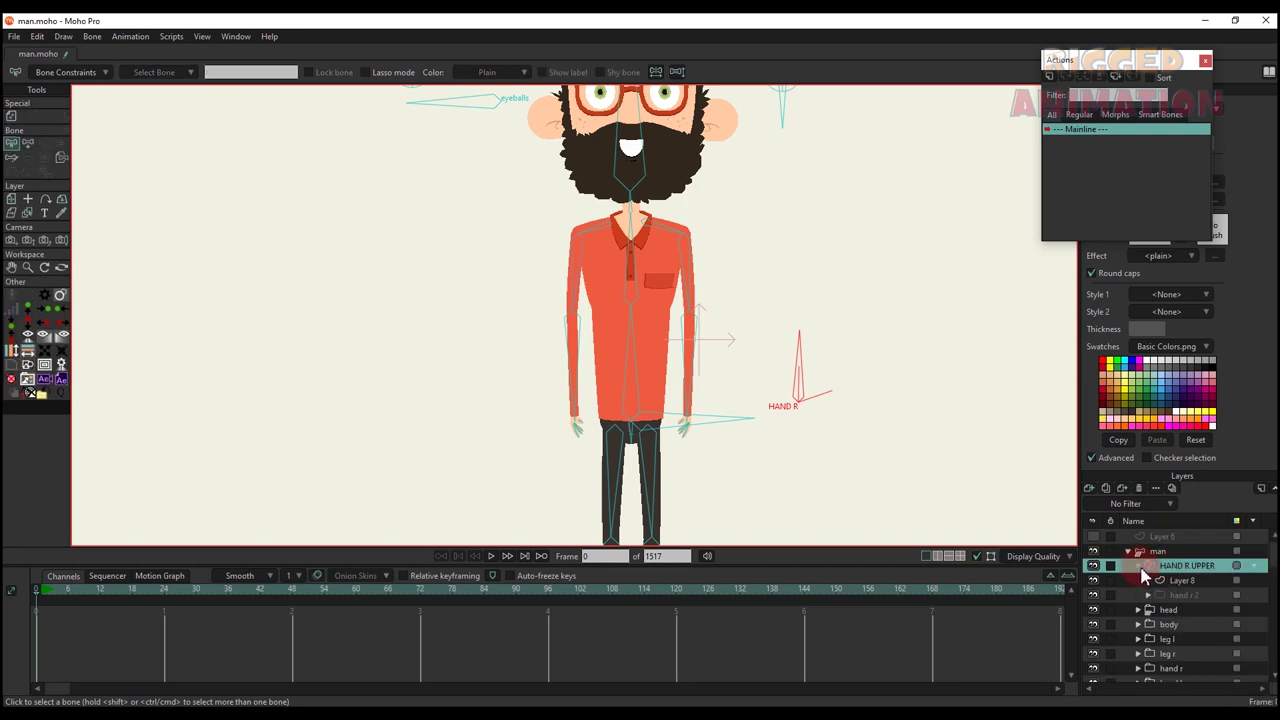
{"action": "left_click", "coordinate": [1138, 567]}
- Add an empty vector layer above hand r, group the two layers and name the group HAND R UNDER
{"action": "left_click", "coordinate": [1168, 639]}
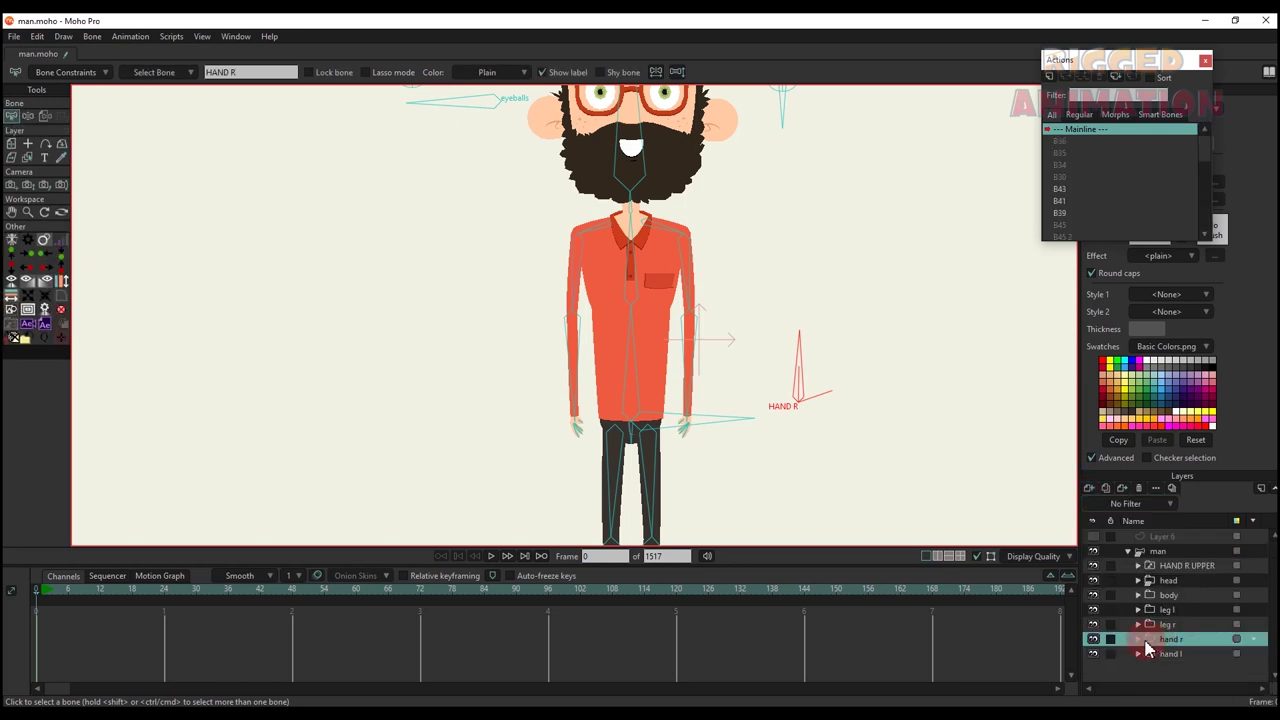
{"action": "key", "text": "ctrl+shift+v"}
{"action": "left_click", "coordinate": [1168, 656], "text": "shift"}
{"action": "right_click", "coordinate": [1183, 640]}
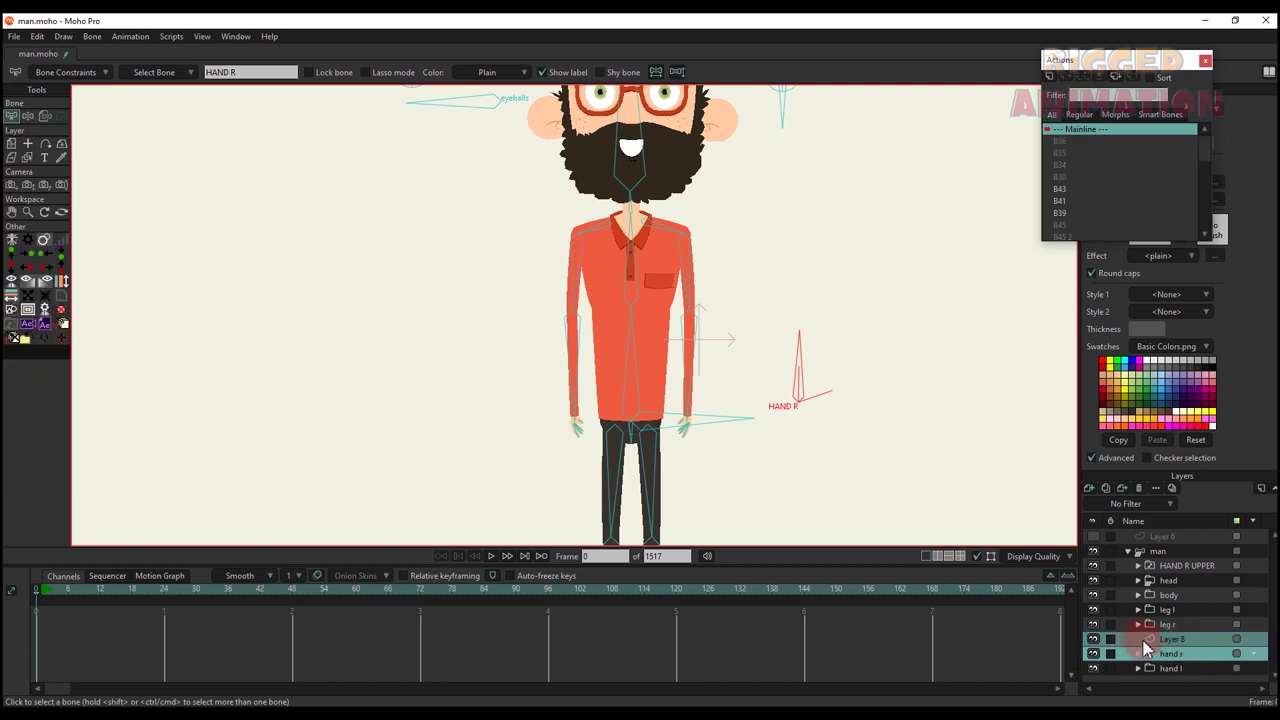
{"action": "left_click", "coordinate": [1230, 664]}
{"action": "double_click", "coordinate": [1170, 638]}
{"action": "type", "text": "HAND R"}
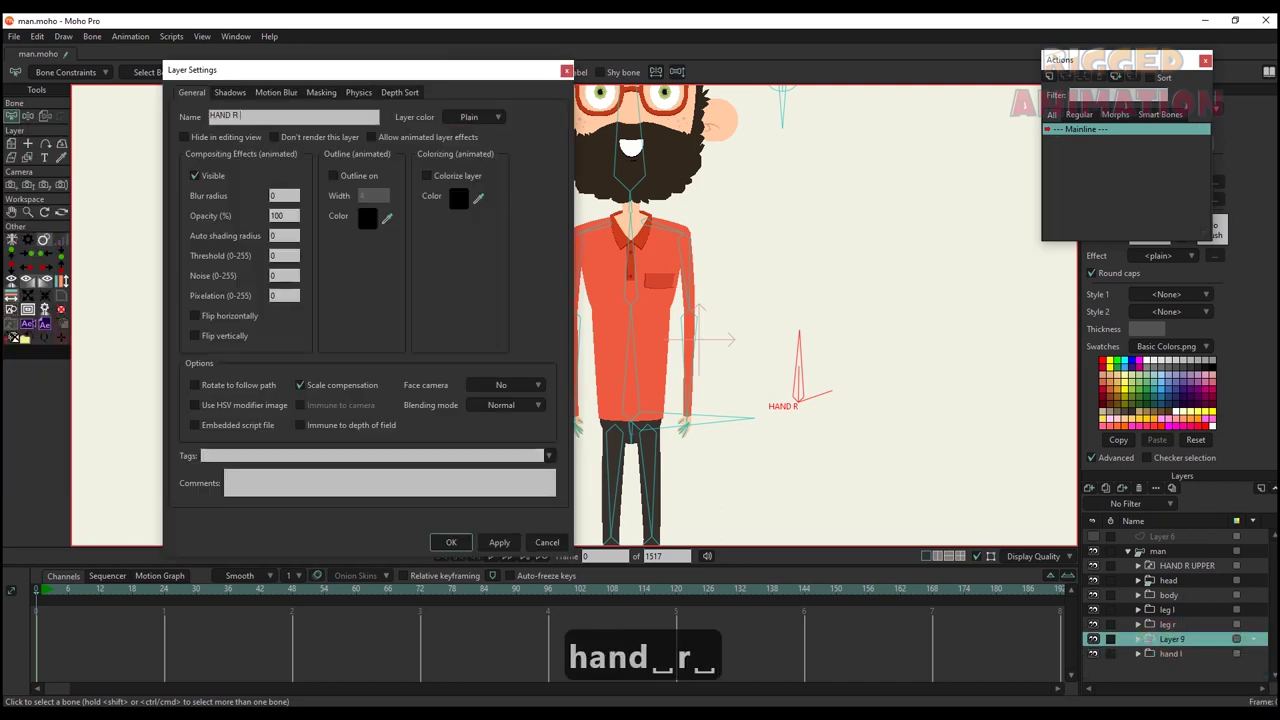
{"action": "type", "text": " UNDER"}
{"action": "key", "text": "Return"}
- Convert the HAND R UNDER group to a switch layer and make hand r its active child
{"action": "right_click", "coordinate": [1172, 641]}
{"action": "left_click", "coordinate": [1194, 602]}
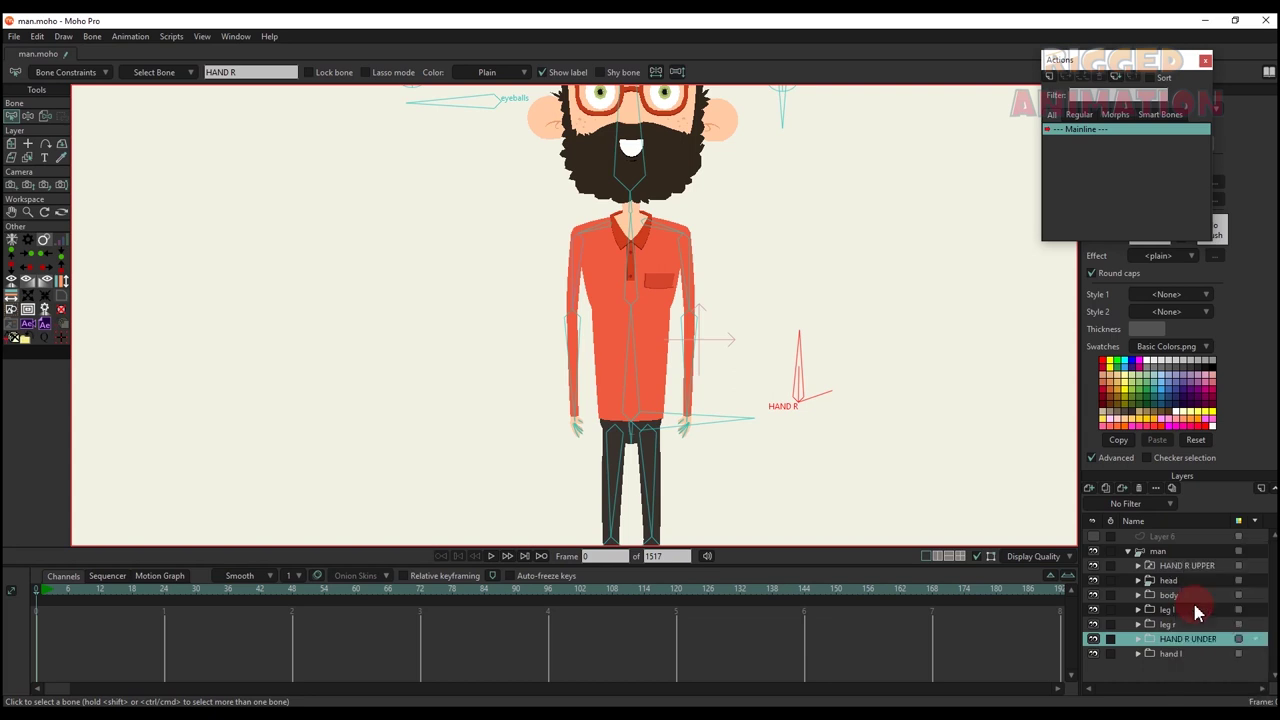
{"action": "right_click", "coordinate": [1181, 648]}
{"action": "left_click", "coordinate": [1201, 604]}
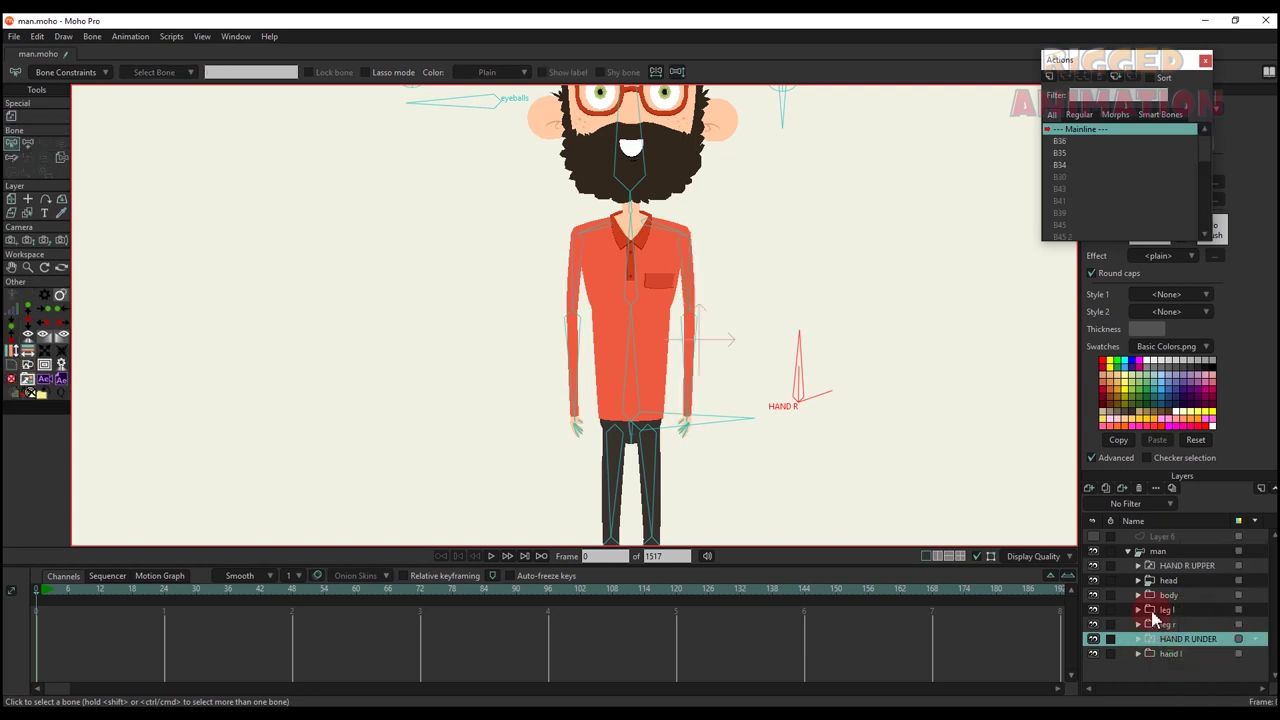
- Add an empty vector layer above the hand l layer and group it with hand l
{"action": "left_click", "coordinate": [1170, 654]}
{"action": "left_click", "coordinate": [1090, 489]}
{"action": "left_click", "coordinate": [1102, 502]}
{"action": "left_click", "coordinate": [1178, 664], "text": "shift"}
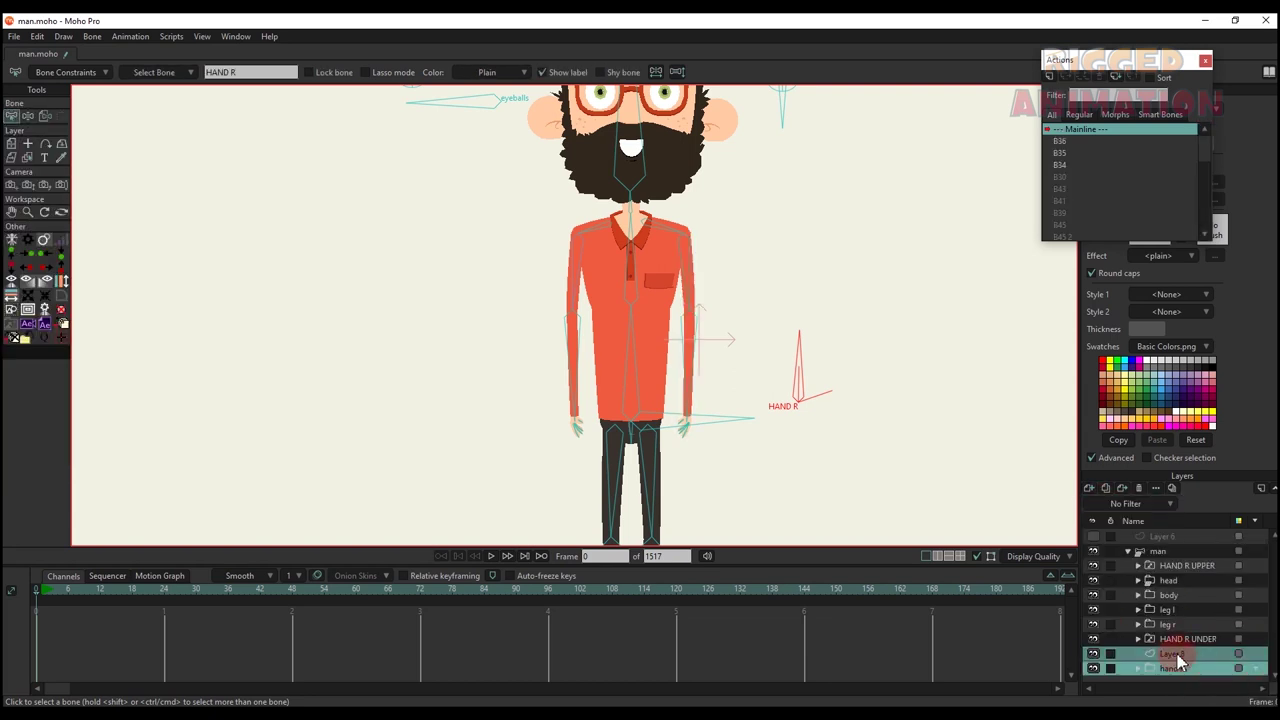
{"action": "right_click", "coordinate": [1178, 664]}
{"action": "left_click", "coordinate": [1197, 665]}
{"action": "left_click", "coordinate": [1138, 654]}
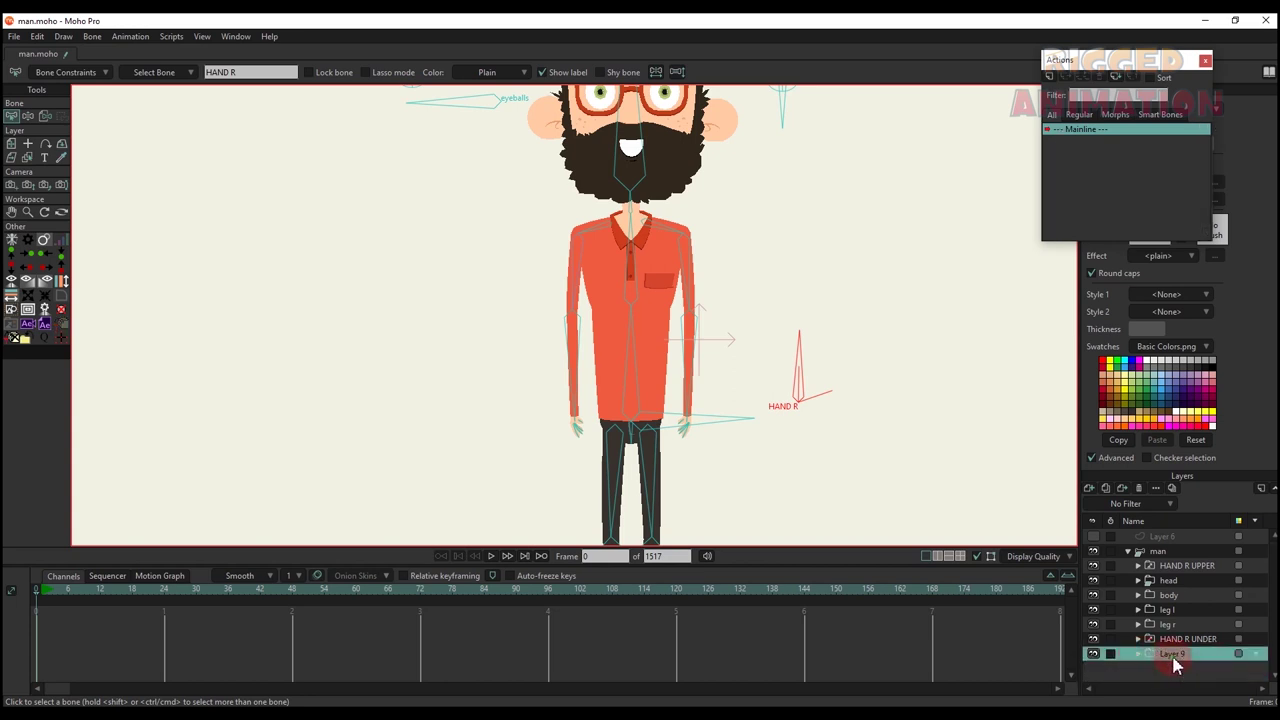
- Name the new group containing hand l HAND L UNDER
{"action": "double_click", "coordinate": [1173, 656]}
{"action": "type", "text": "HAND L U"}
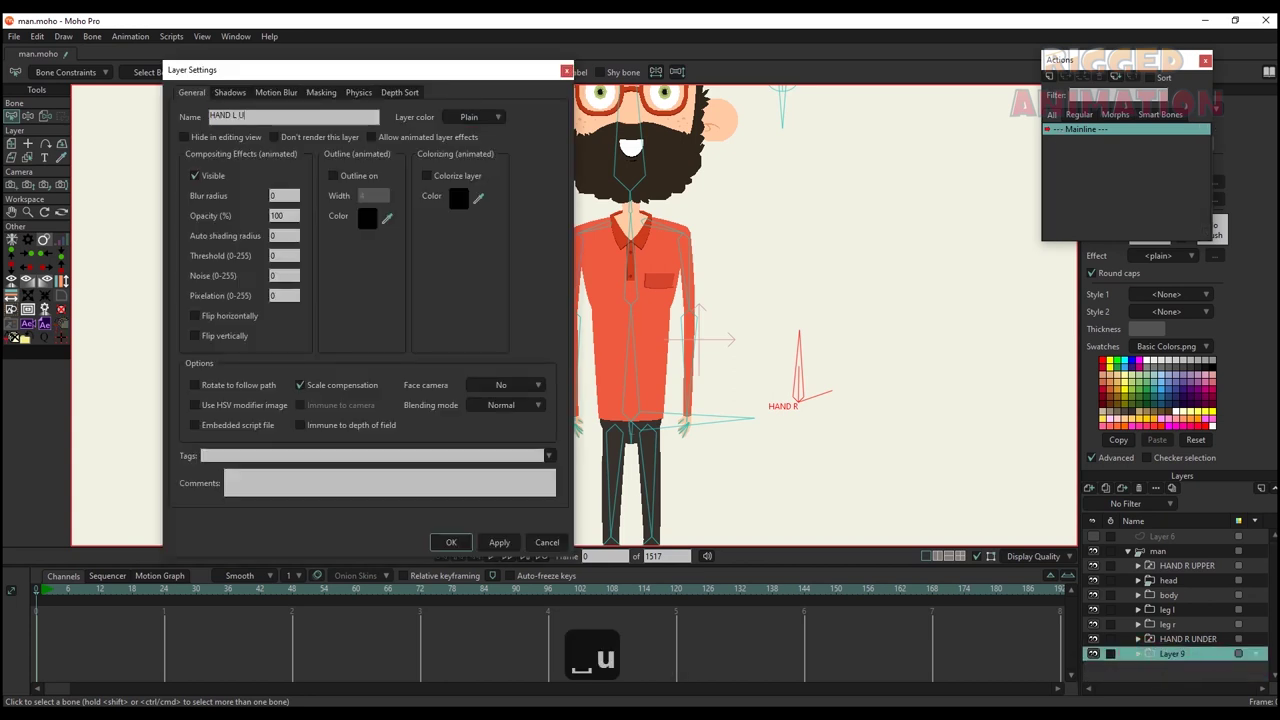
{"action": "type", "text": "n"}
{"action": "key", "text": "BackSpace"}
{"action": "type", "text": "NDER"}
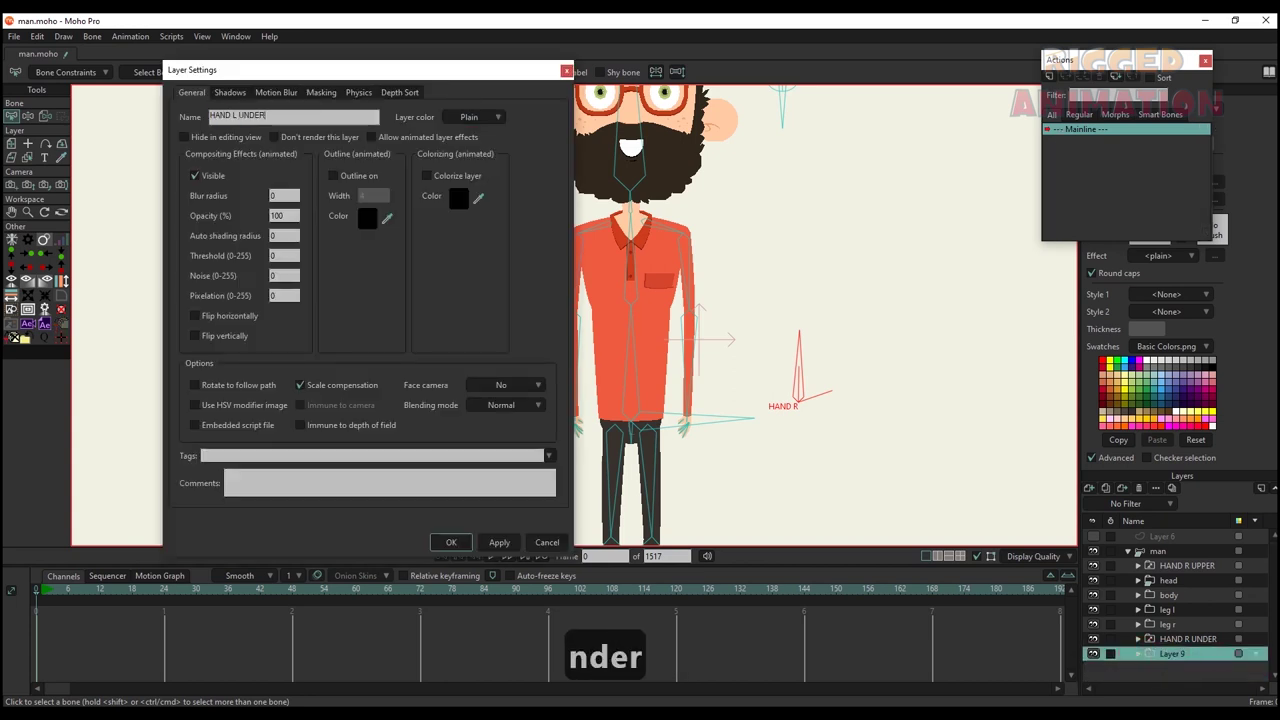
{"action": "key", "text": "Return"}
- Convert the HAND L UNDER group to a switch layer and make hand l its active child
{"action": "right_click", "coordinate": [1175, 653]}
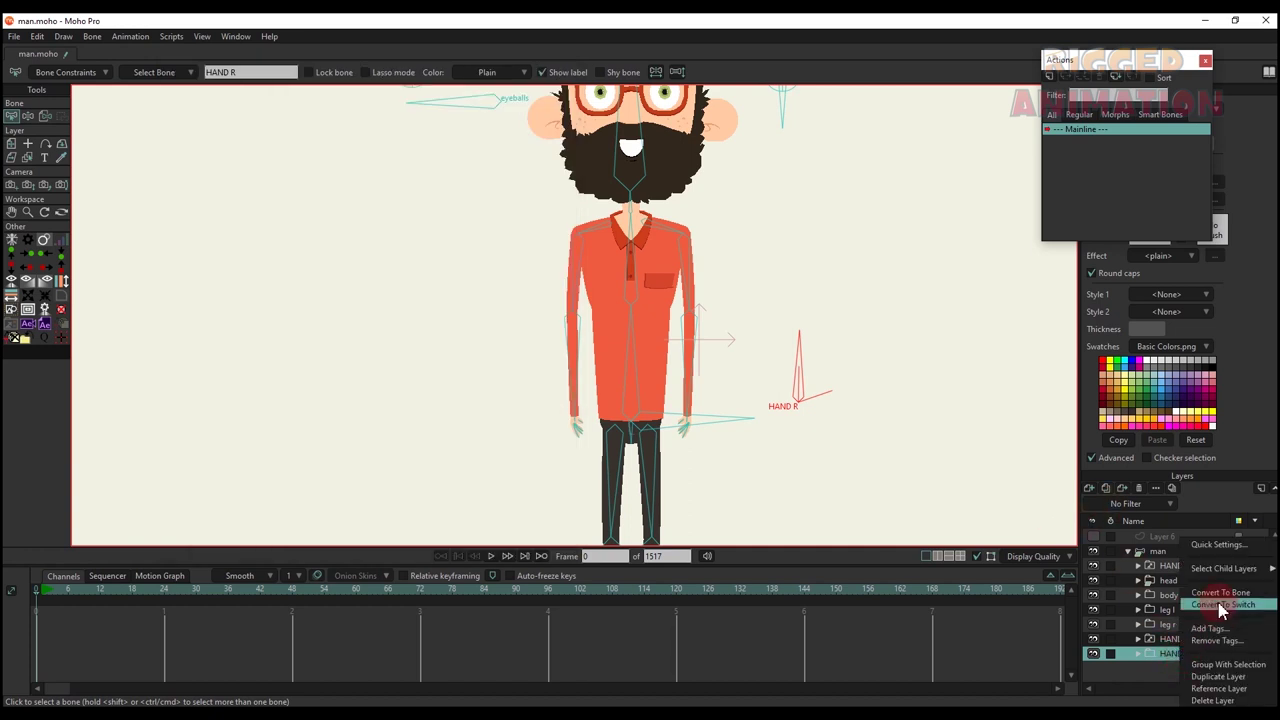
{"action": "left_click", "coordinate": [1141, 656]}
{"action": "right_click", "coordinate": [1168, 653]}
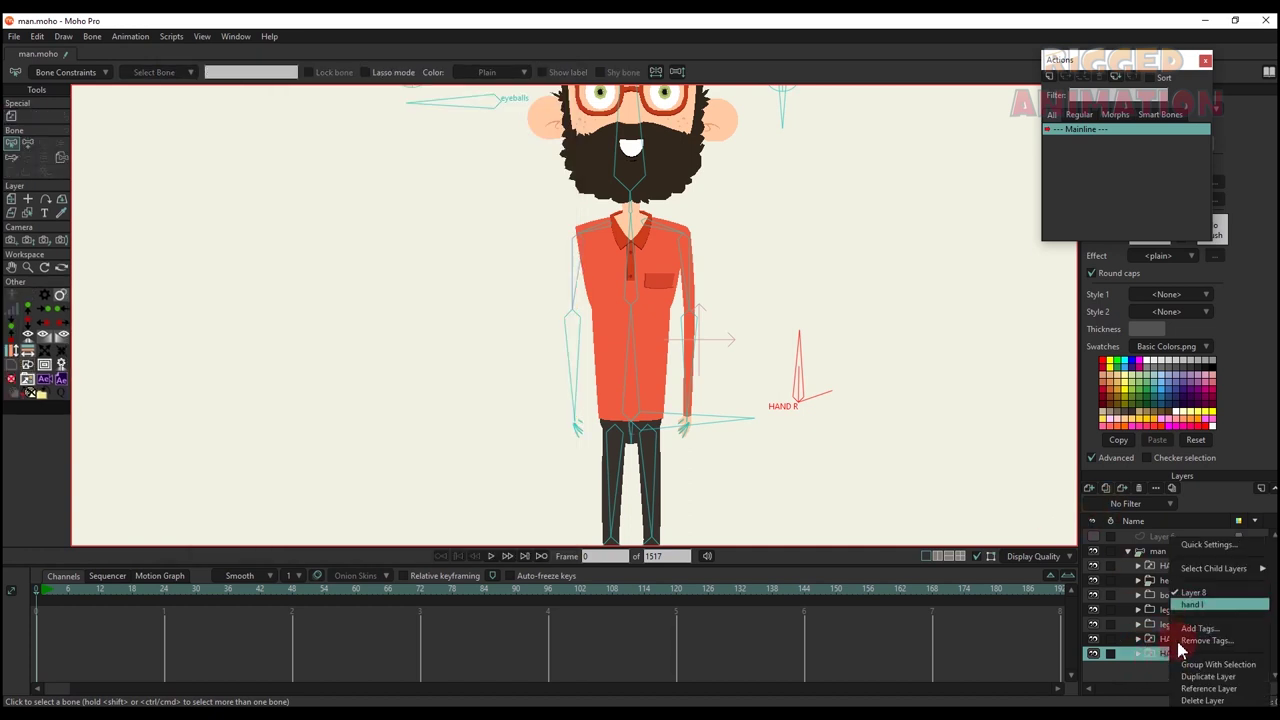
- Duplicate the HAND L UNDER switch layer and rename the copy HAND L UPPER
{"action": "left_click", "coordinate": [1105, 490]}
{"action": "double_click", "coordinate": [1190, 645]}
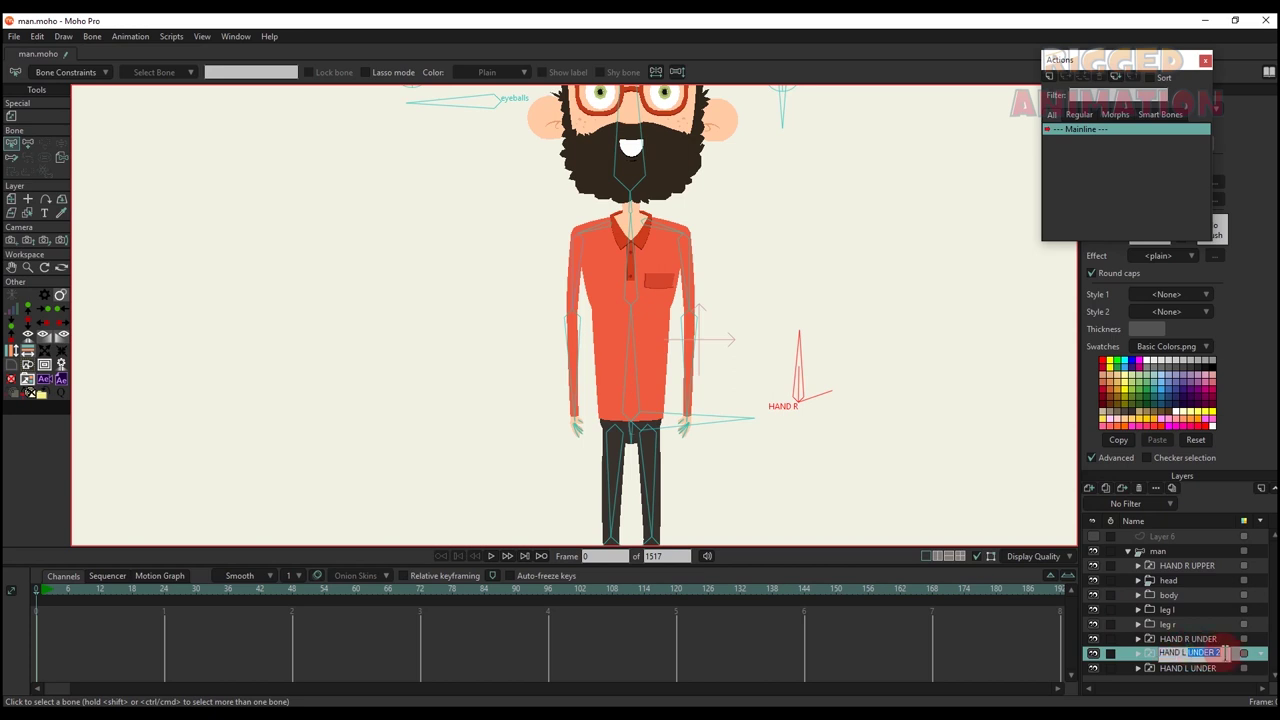
{"action": "type", "text": "UPPER"}
{"action": "key", "text": "Return"}
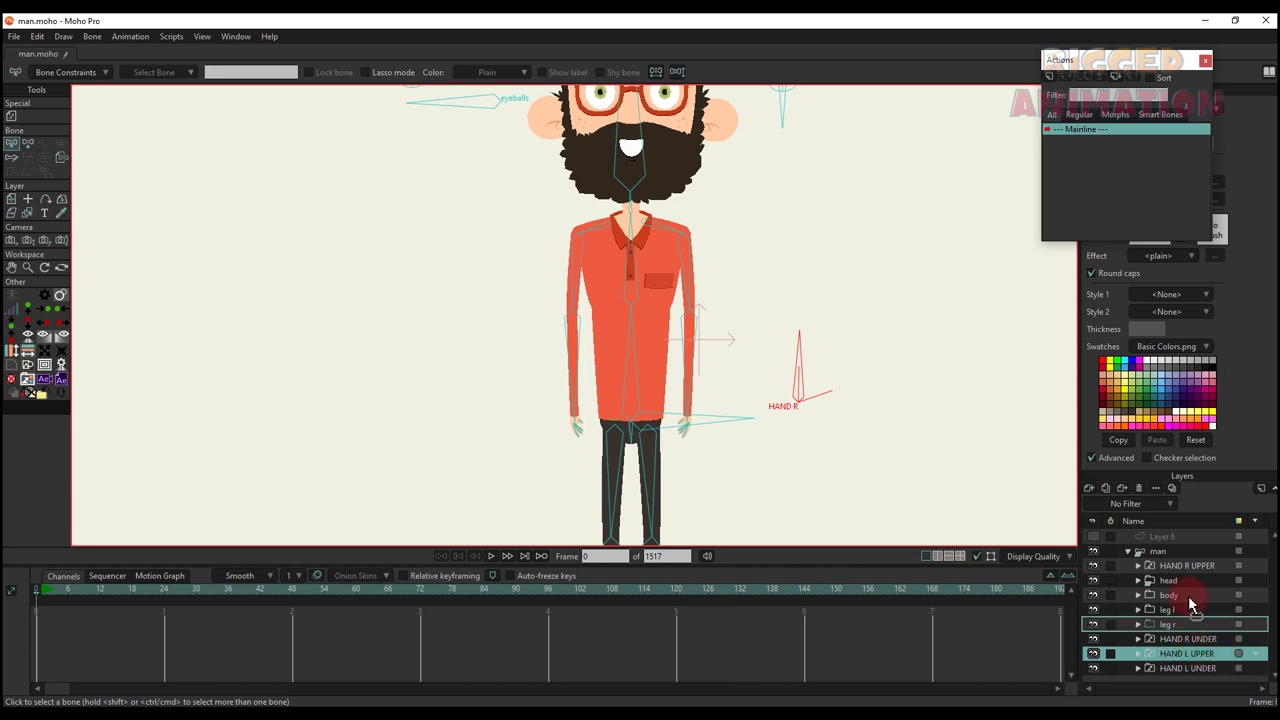
- Move HAND L UPPER above the head layer and make the empty Layer 8 its active child
{"action": "left_click_drag", "start_coordinate": [1165, 553], "coordinate": [1166, 556]}
{"action": "right_click", "coordinate": [1178, 585]}
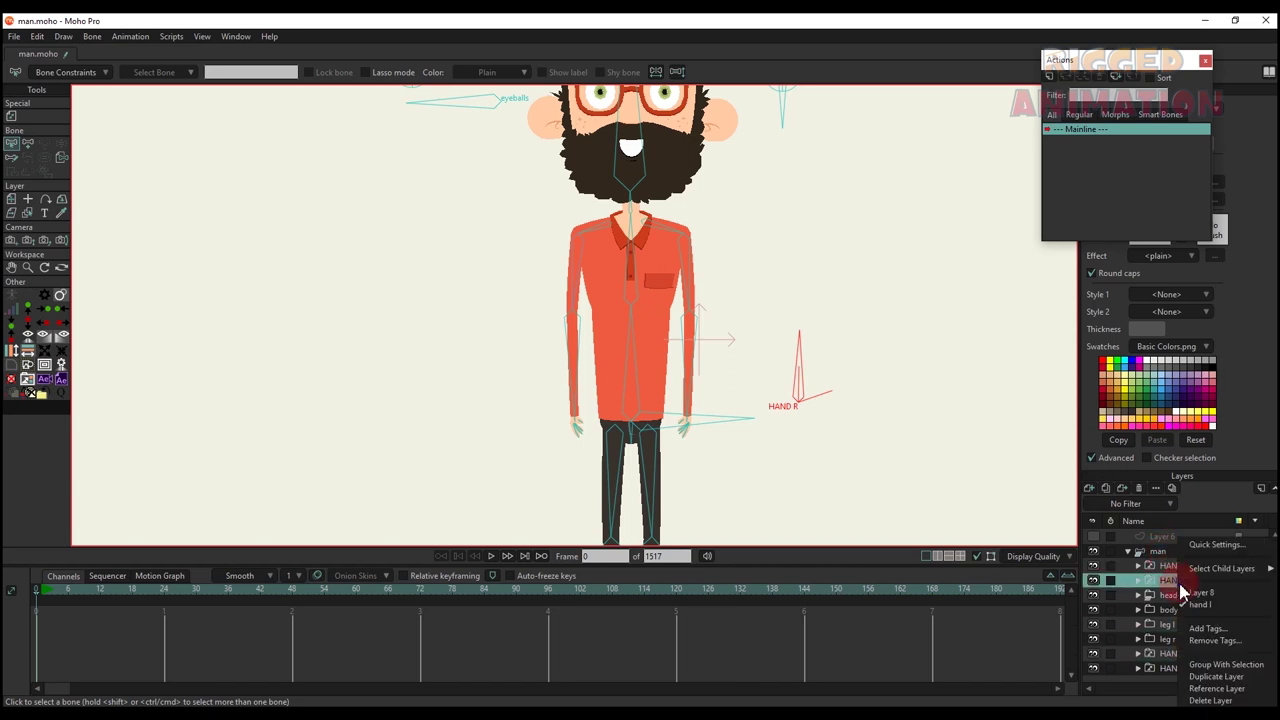
- Create a smart bone action for the HAND R bone and rotate the bone clockwise to its limit at frame 24
{"action": "left_click", "coordinate": [1165, 553]}
{"action": "scroll", "coordinate": [716, 363], "scroll_direction": "down", "scroll_amount": 2}
{"action": "key", "text": "t"}
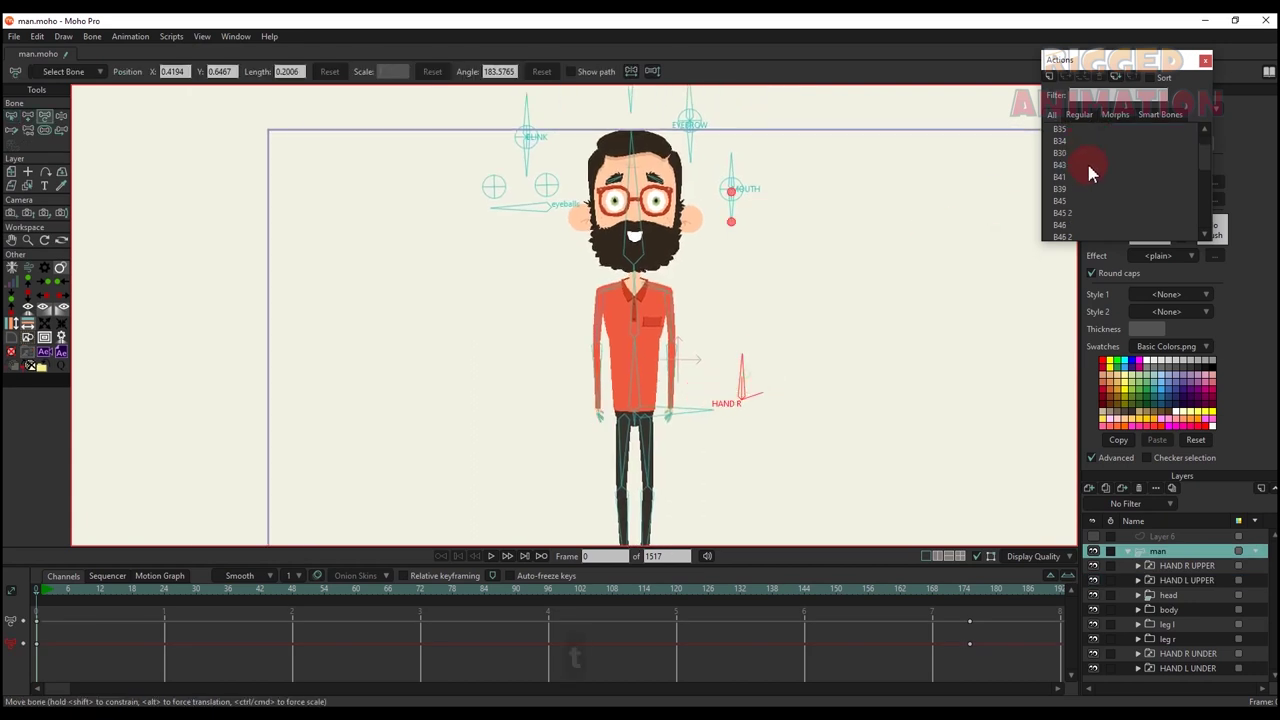
{"action": "left_click", "coordinate": [1050, 78]}
{"action": "left_click", "coordinate": [650, 409]}
{"action": "left_click", "coordinate": [166, 588]}
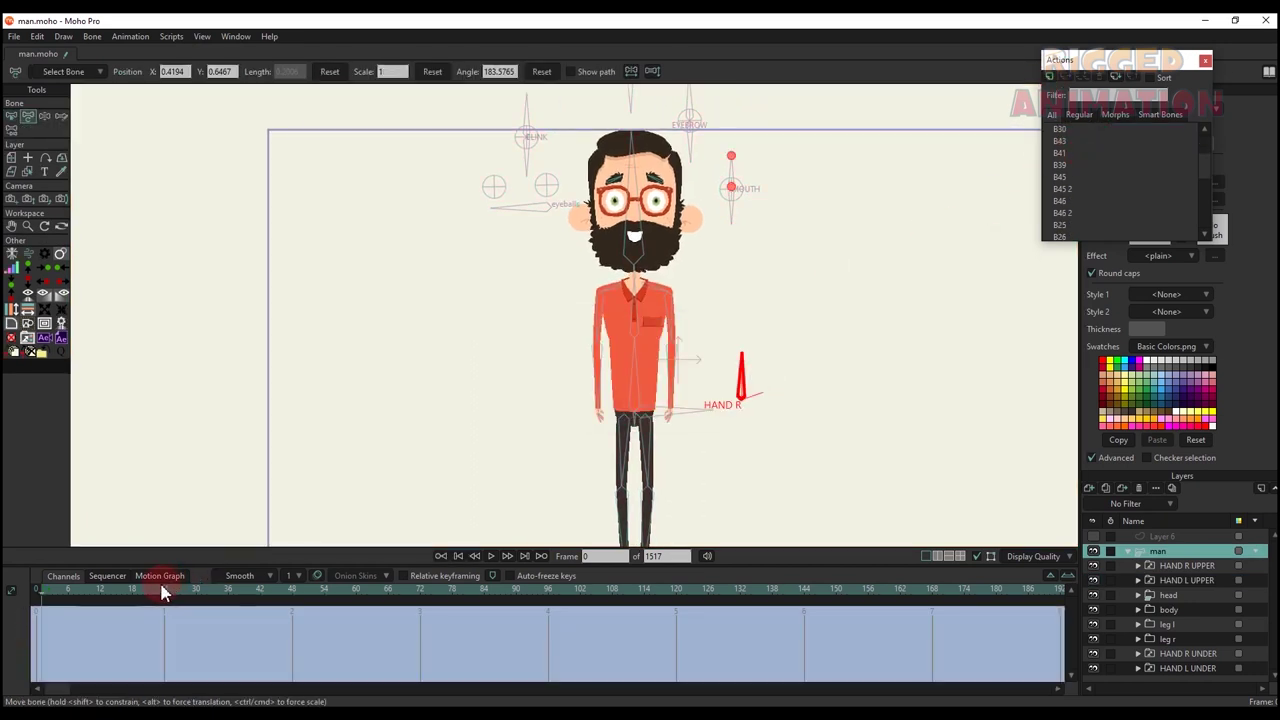
{"action": "key", "text": "t"}
{"action": "left_click_drag", "start_coordinate": [743, 366], "coordinate": [740, 434]}
{"action": "scroll", "coordinate": [740, 434], "scroll_direction": "up", "scroll_amount": 3}
- At frame 24 of the HAND R action, switch HAND R UPPER to hand r 2 and HAND R UNDER to Layer 8
{"action": "left_click", "coordinate": [1196, 567]}
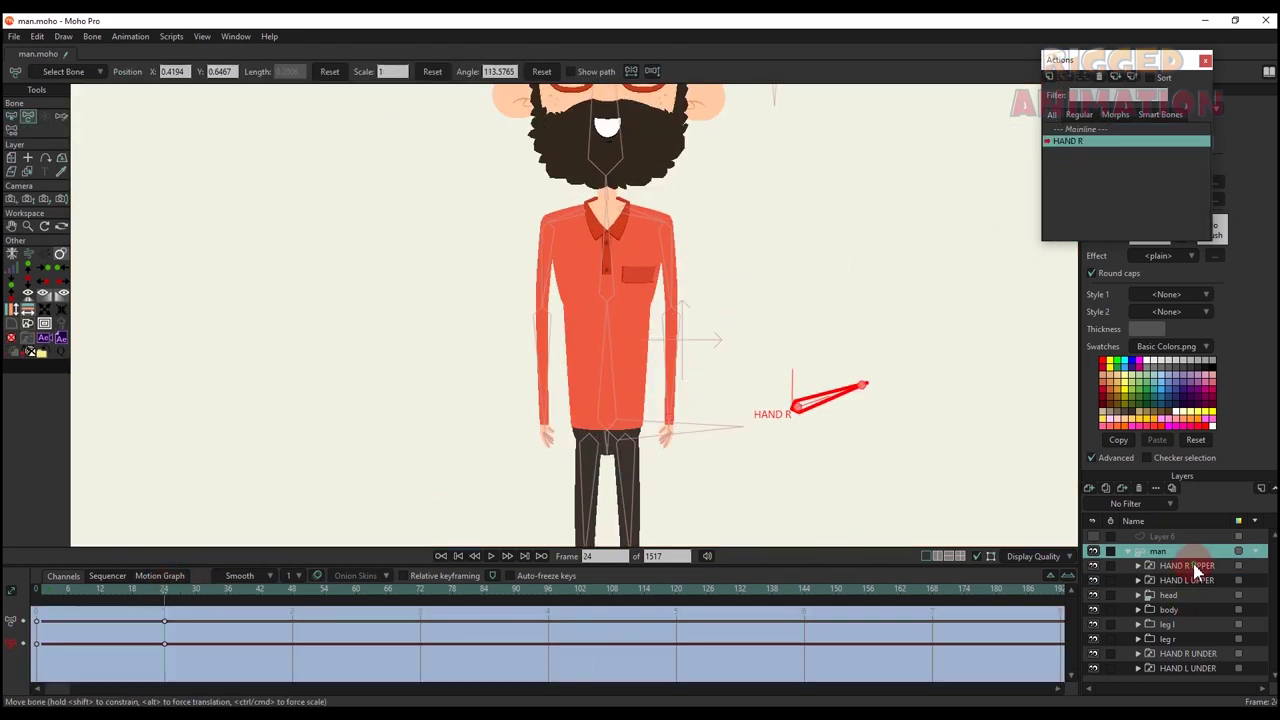
{"action": "right_click", "coordinate": [1200, 572]}
{"action": "left_click", "coordinate": [1225, 630]}
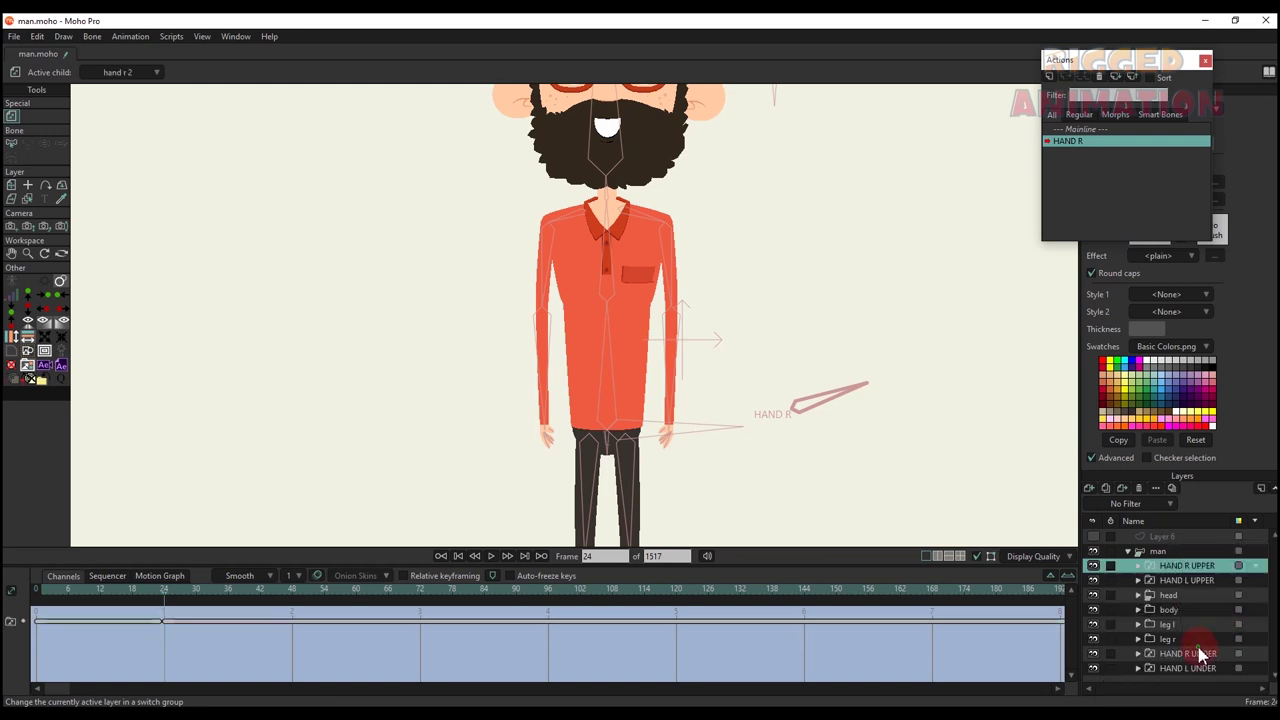
{"action": "right_click", "coordinate": [1200, 655]}
{"action": "left_click", "coordinate": [1216, 596]}
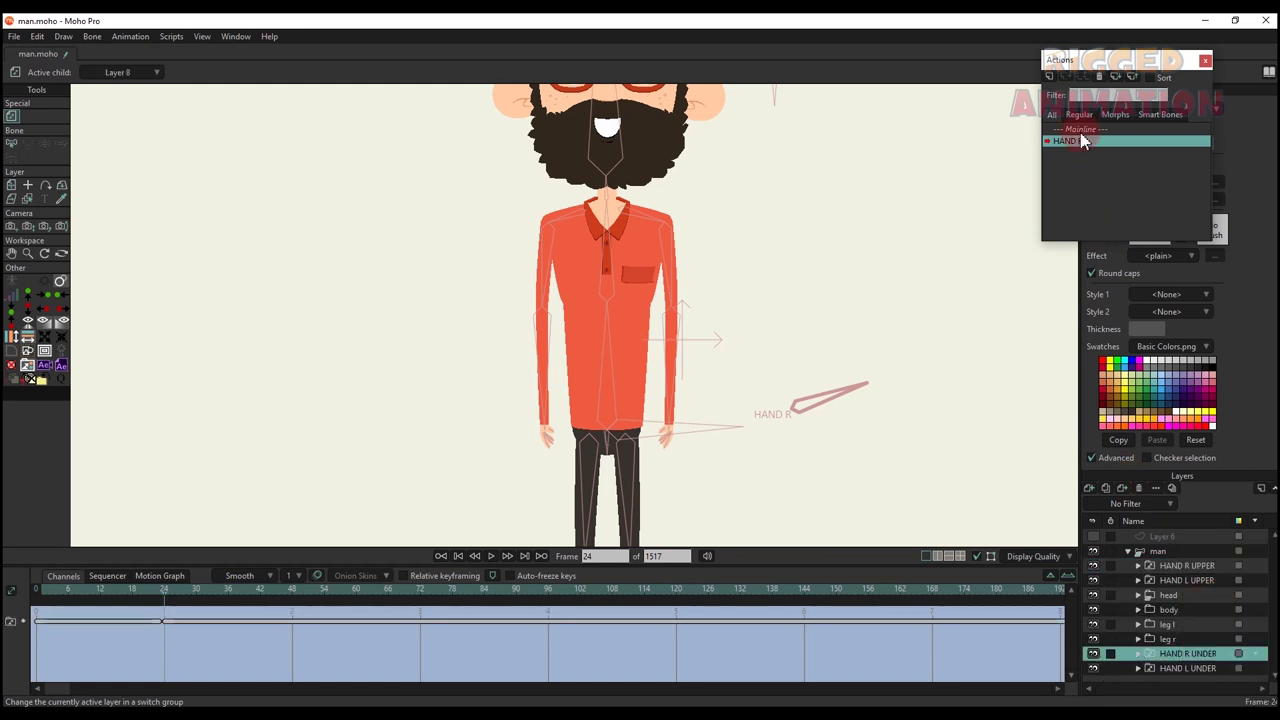
- Return to the Mainline and draw an upright control bone beside the arm on the viewer's left, naming it HAND L
{"action": "double_click", "coordinate": [1080, 129]}
{"action": "key", "text": "t"}
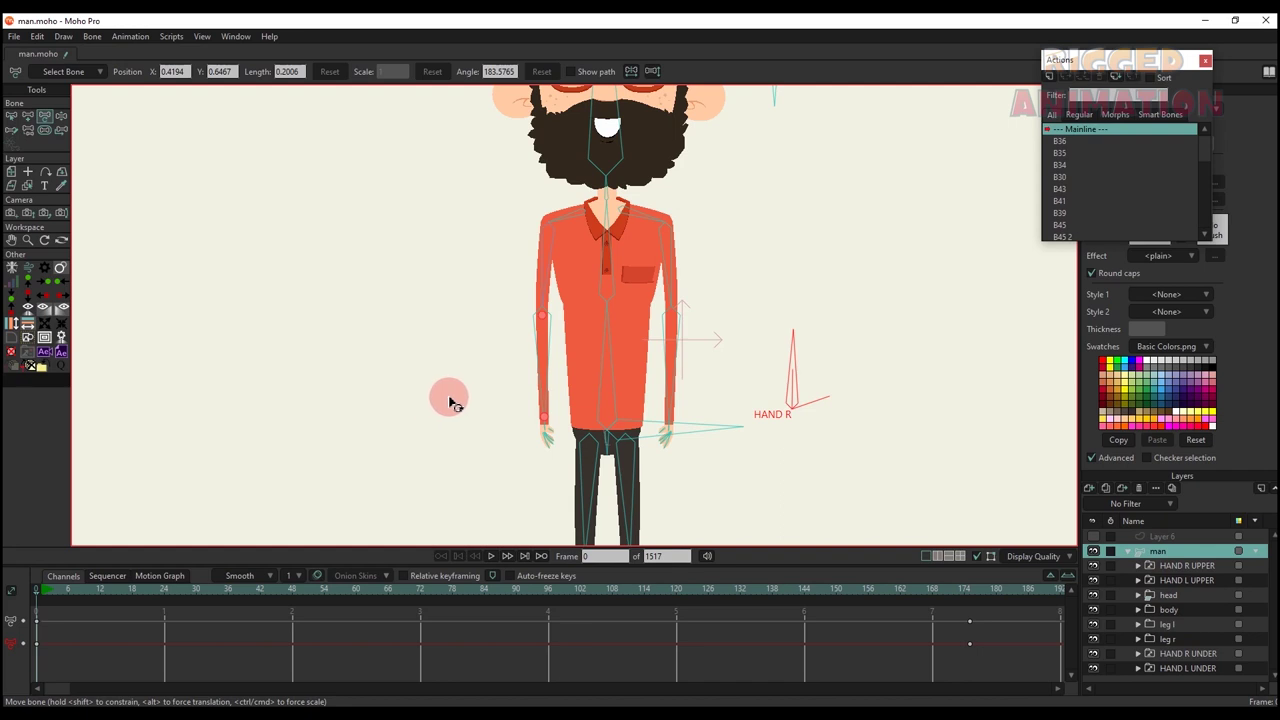
{"action": "key", "text": "b"}
{"action": "key", "text": "a"}
{"action": "left_click_drag", "start_coordinate": [457, 420], "coordinate": [457, 343]}
{"action": "key", "text": "s"}
{"action": "type", "text": "b"}
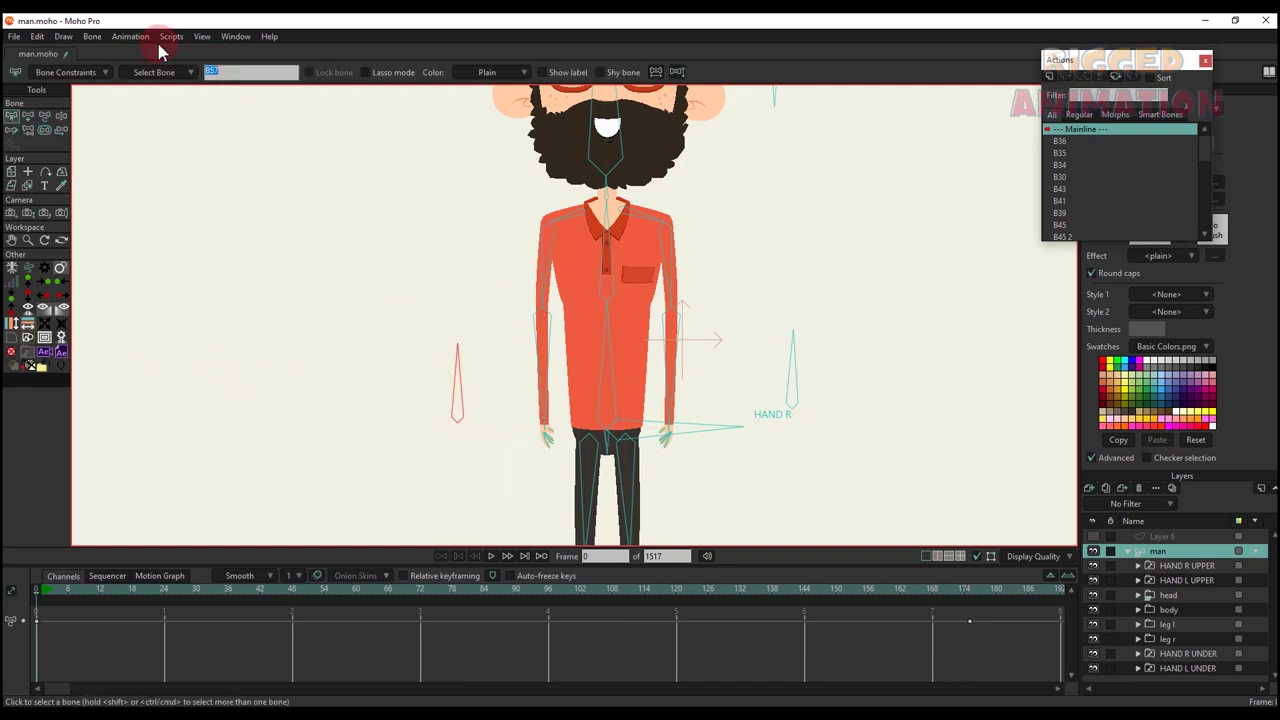
{"action": "type", "text": "HAND L"}
{"action": "key", "text": "Return"}
- Constrain the HAND L bone's angle to between 0 and 70 degrees and show its label
{"action": "left_click", "coordinate": [64, 72]}
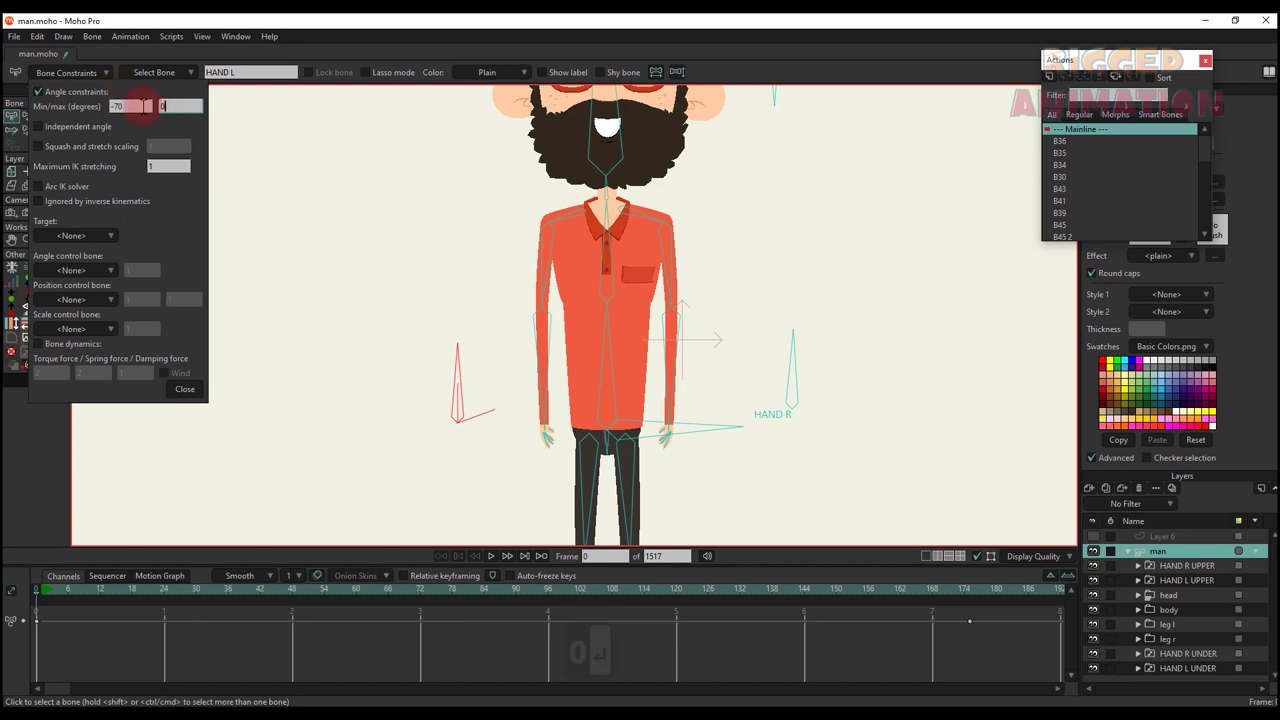
{"action": "left_click", "coordinate": [113, 106]}
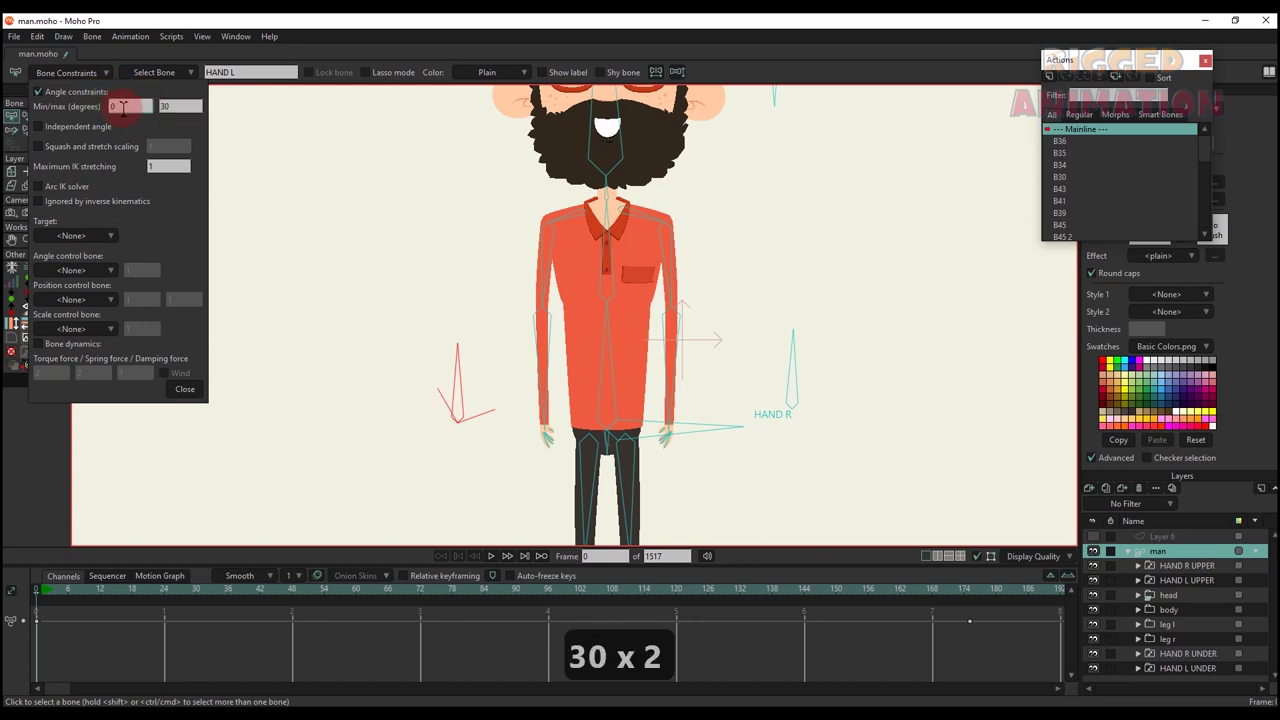
{"action": "key", "text": "Tab"}
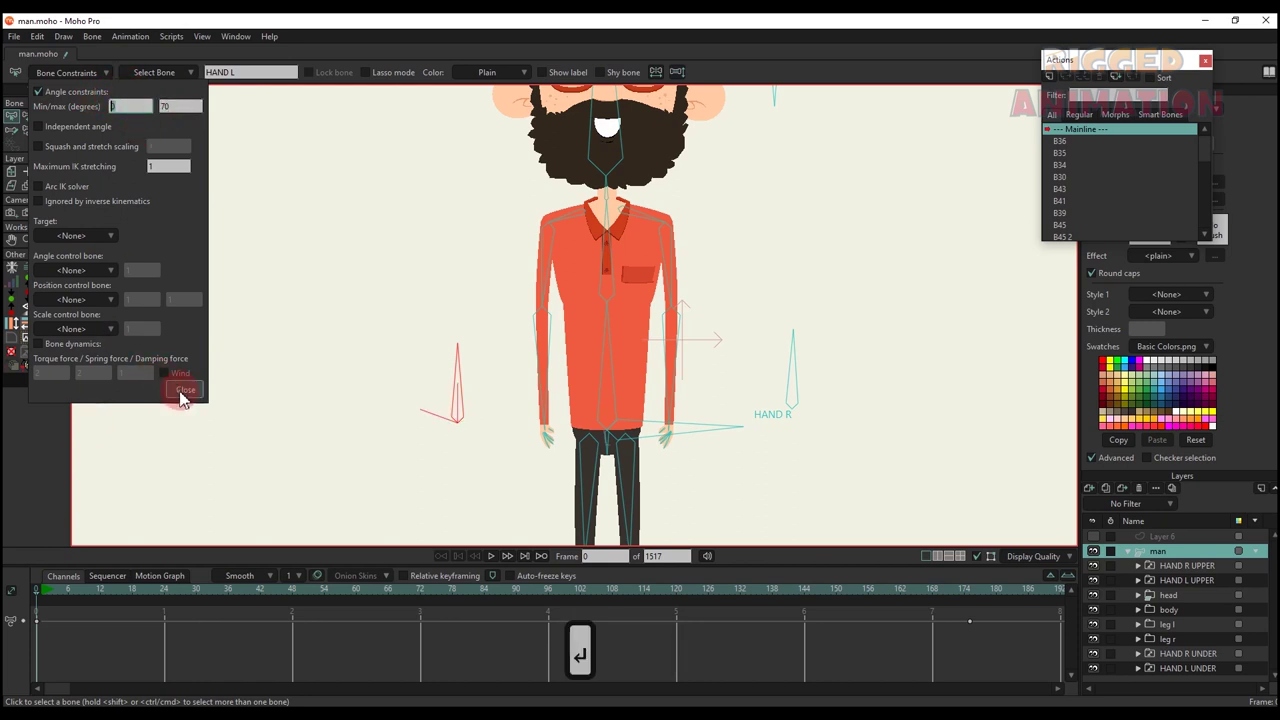
{"action": "left_click", "coordinate": [182, 392]}
{"action": "left_click", "coordinate": [553, 74]}
- Create a smart bone action for the HAND L bone and rotate the bone counterclockwise to its limit at frame 24
{"action": "left_click", "coordinate": [1049, 76]}
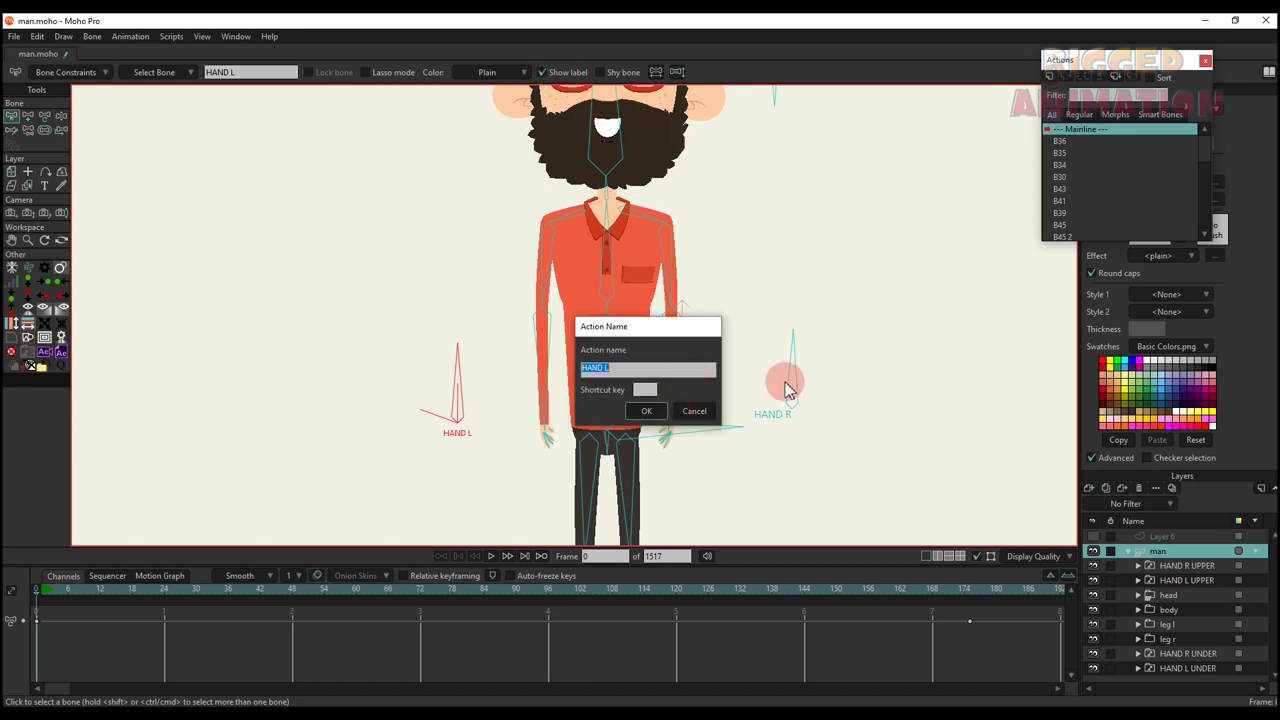
{"action": "left_click", "coordinate": [647, 410]}
{"action": "left_click", "coordinate": [166, 598]}
{"action": "left_click", "coordinate": [340, 456]}
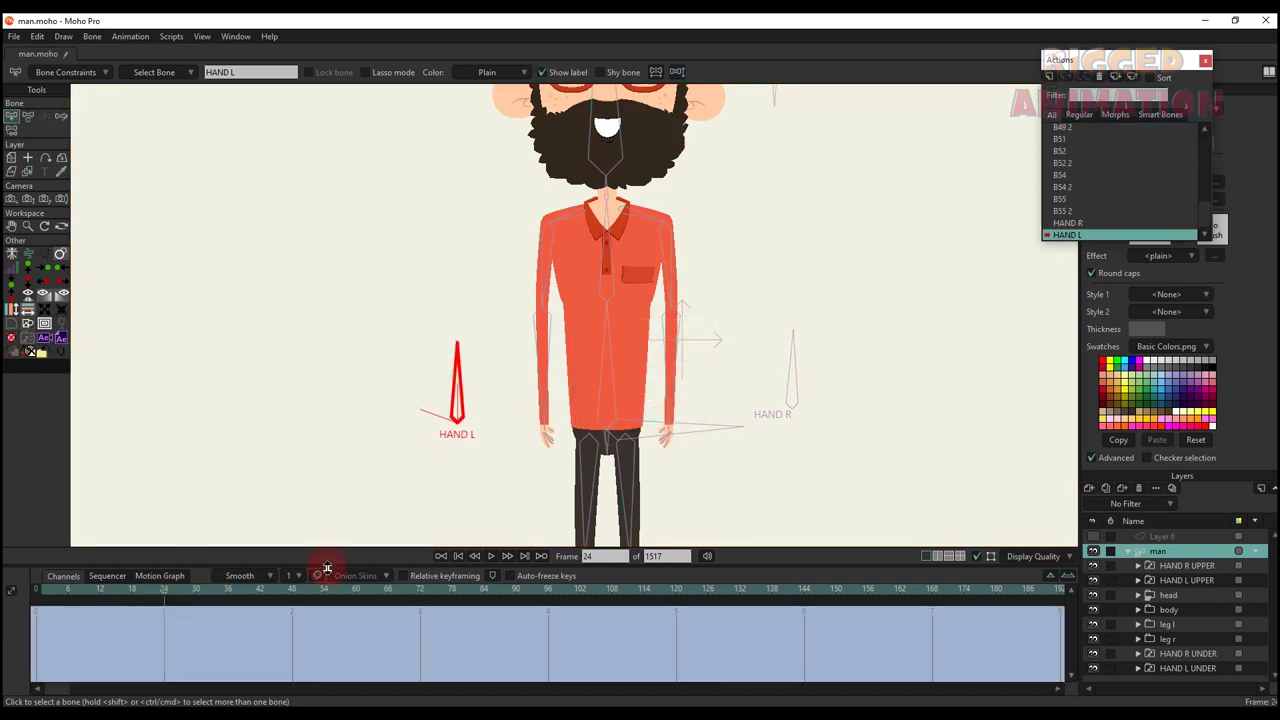
{"action": "left_click_drag", "start_coordinate": [471, 380], "coordinate": [424, 395]}
- At frame 24 of the HAND L action, switch the active child layers of HAND L UNDER and HAND L UPPER
{"action": "left_click", "coordinate": [1117, 667]}
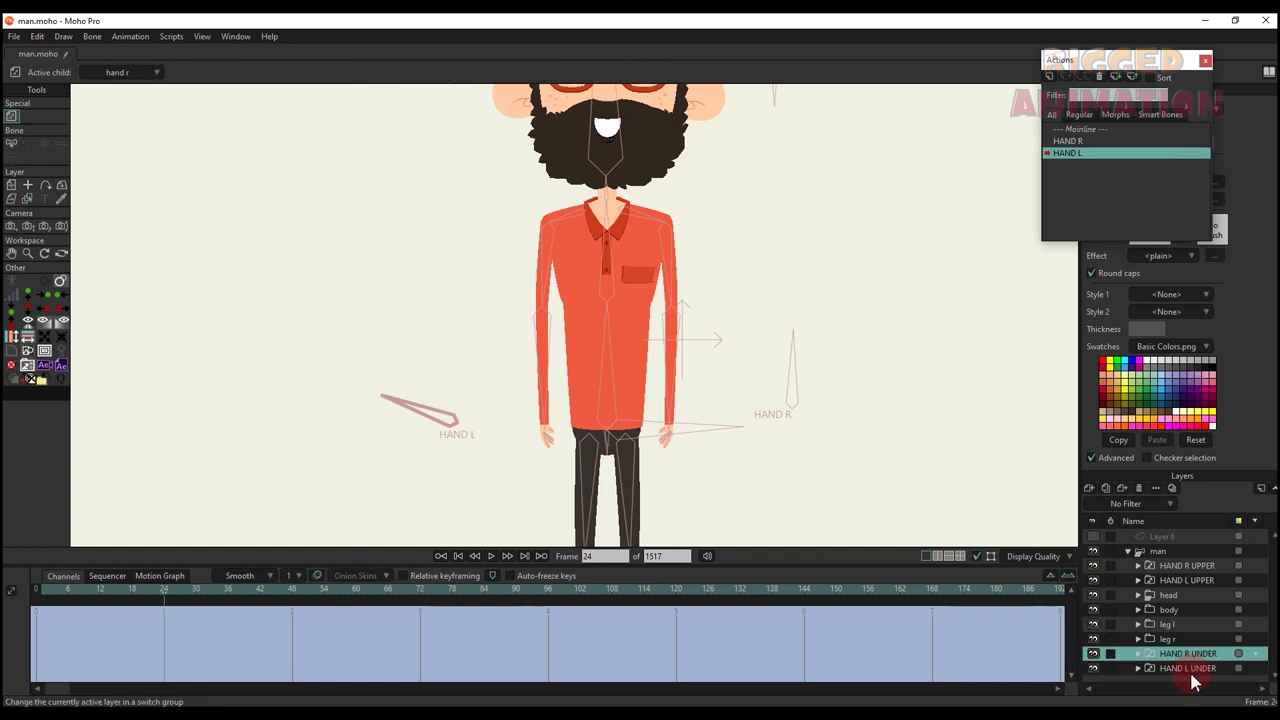
{"action": "right_click", "coordinate": [1193, 677]}
{"action": "left_click", "coordinate": [1214, 594]}
{"action": "left_click", "coordinate": [1194, 590]}
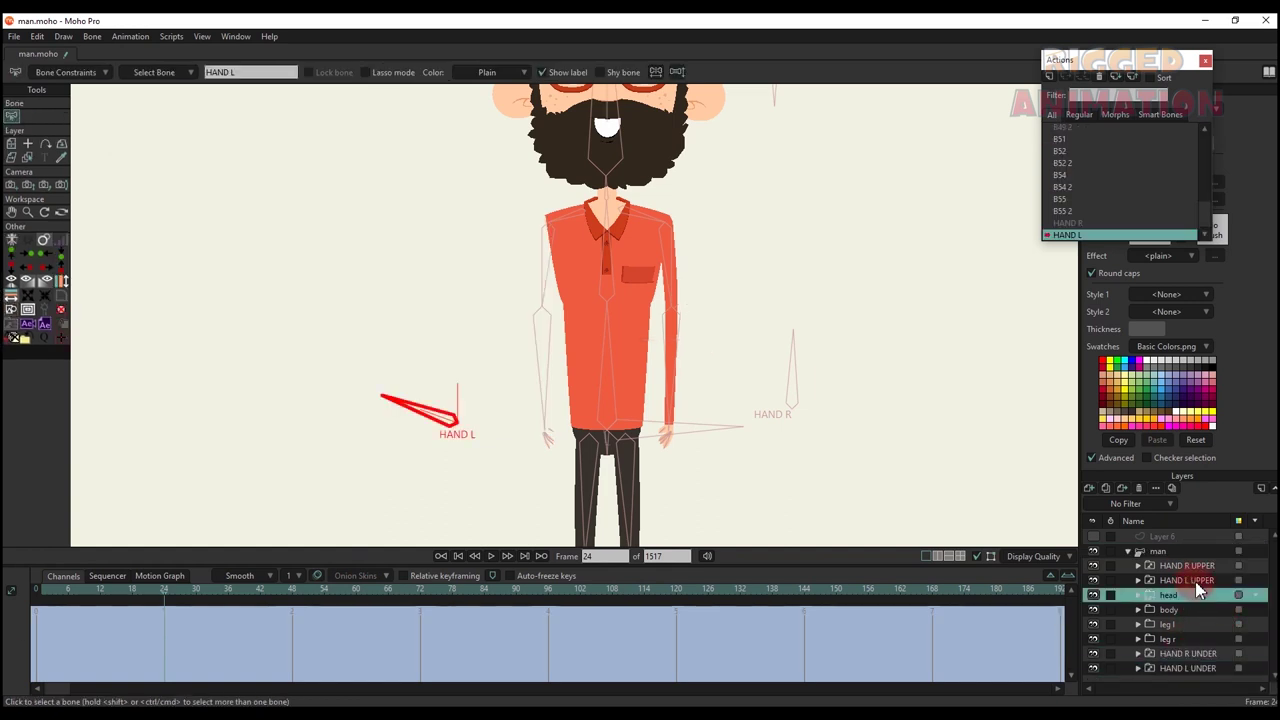
{"action": "right_click", "coordinate": [1203, 583]}
- Return to the Mainline, go to frame 1 on the man layer, and delete the stray keyframes further along the timeline
{"action": "left_click", "coordinate": [1090, 129]}
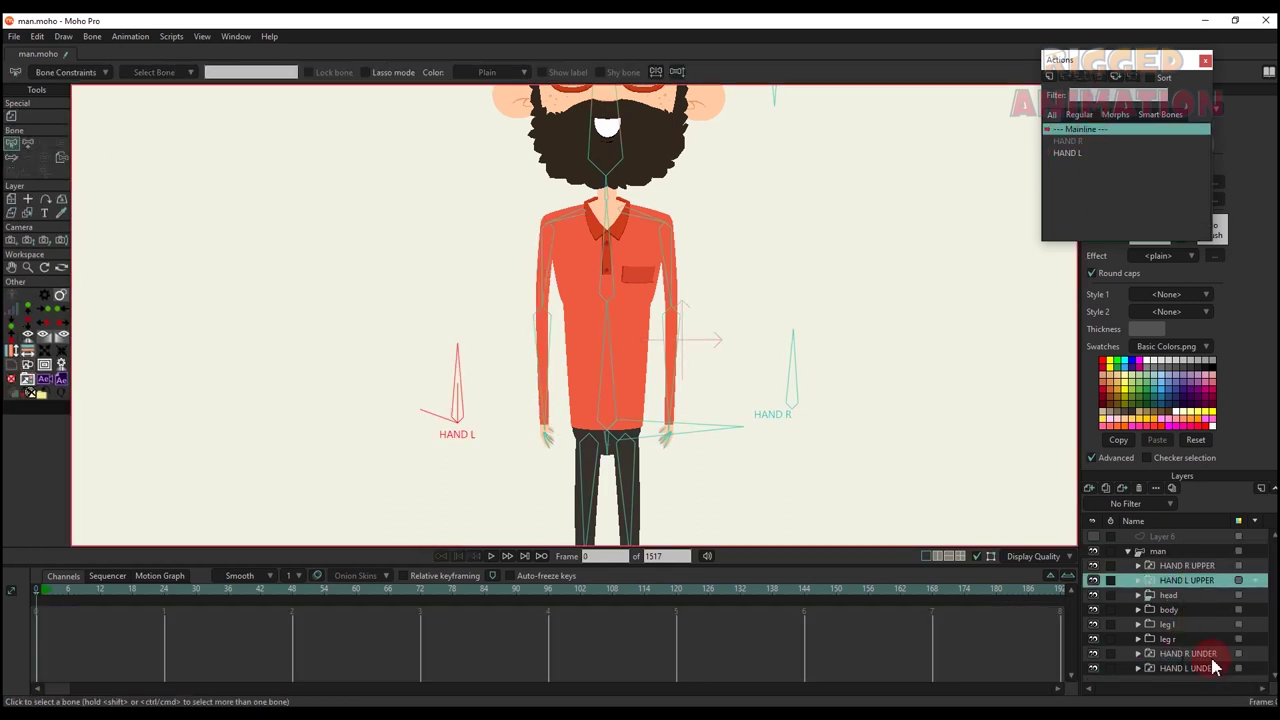
{"action": "left_click", "coordinate": [1158, 551]}
{"action": "left_click", "coordinate": [44, 597]}
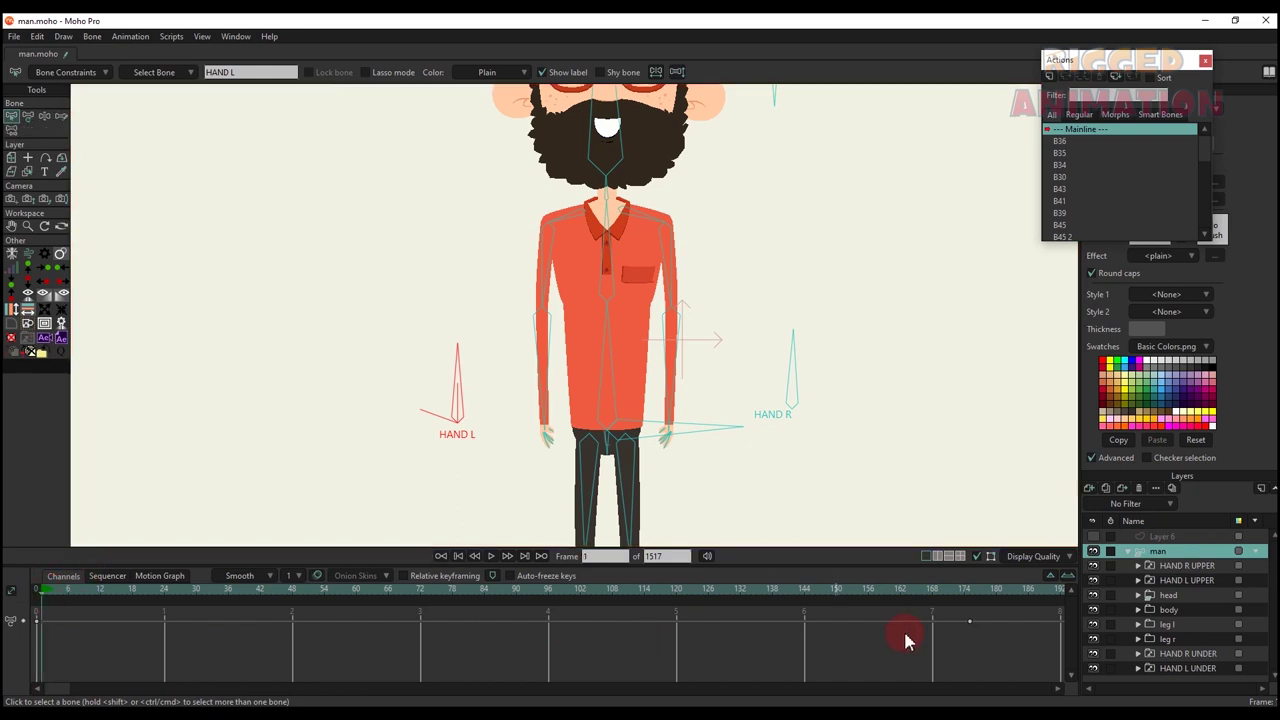
{"action": "left_click_drag", "start_coordinate": [981, 650], "coordinate": [834, 586]}
{"action": "key", "text": "BackSpace"}
- At frame 1, bend the forearm on the viewer's left across the torso and rotate the HAND L bone to test its layer switching
{"action": "scroll", "coordinate": [546, 384], "scroll_direction": "down", "scroll_amount": 1}
{"action": "key", "text": "ctrl+f"}
{"action": "scroll", "coordinate": [575, 410], "scroll_direction": "down", "scroll_amount": 4}
{"action": "left_click_drag", "start_coordinate": [578, 489], "coordinate": [571, 429]}
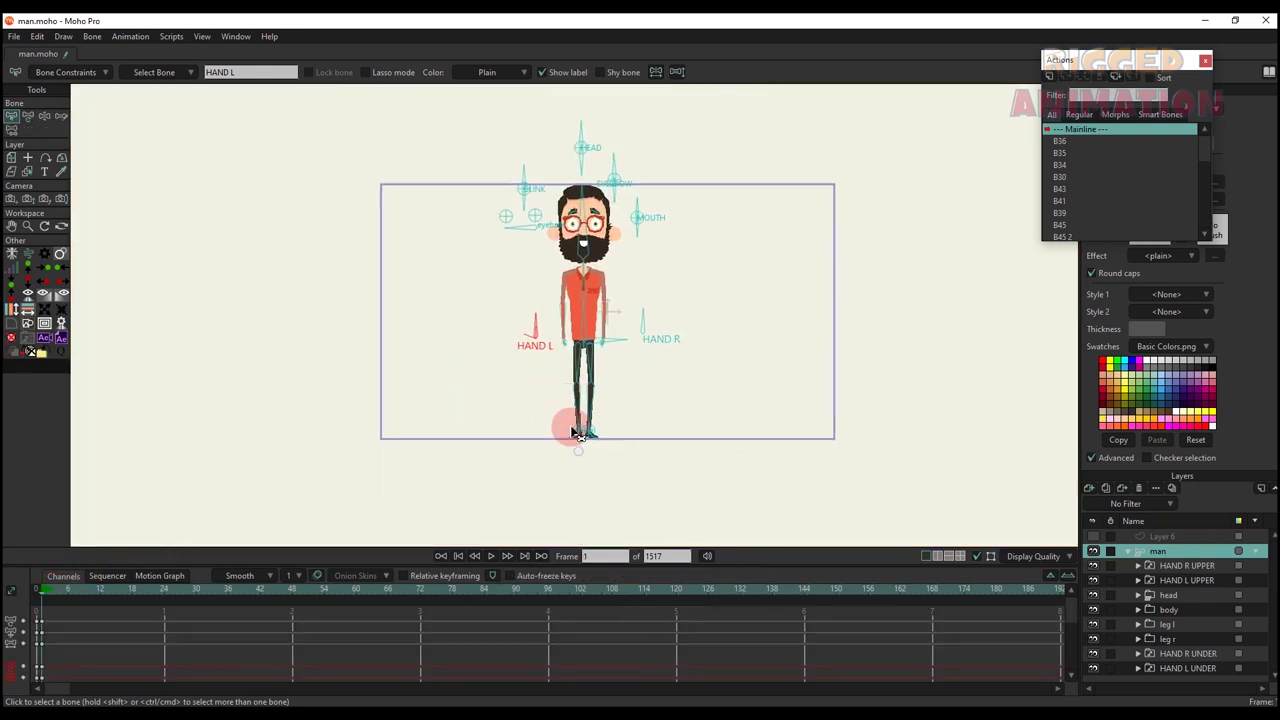
{"action": "scroll", "coordinate": [572, 430], "scroll_direction": "up", "scroll_amount": 5}
{"action": "key", "text": "t"}
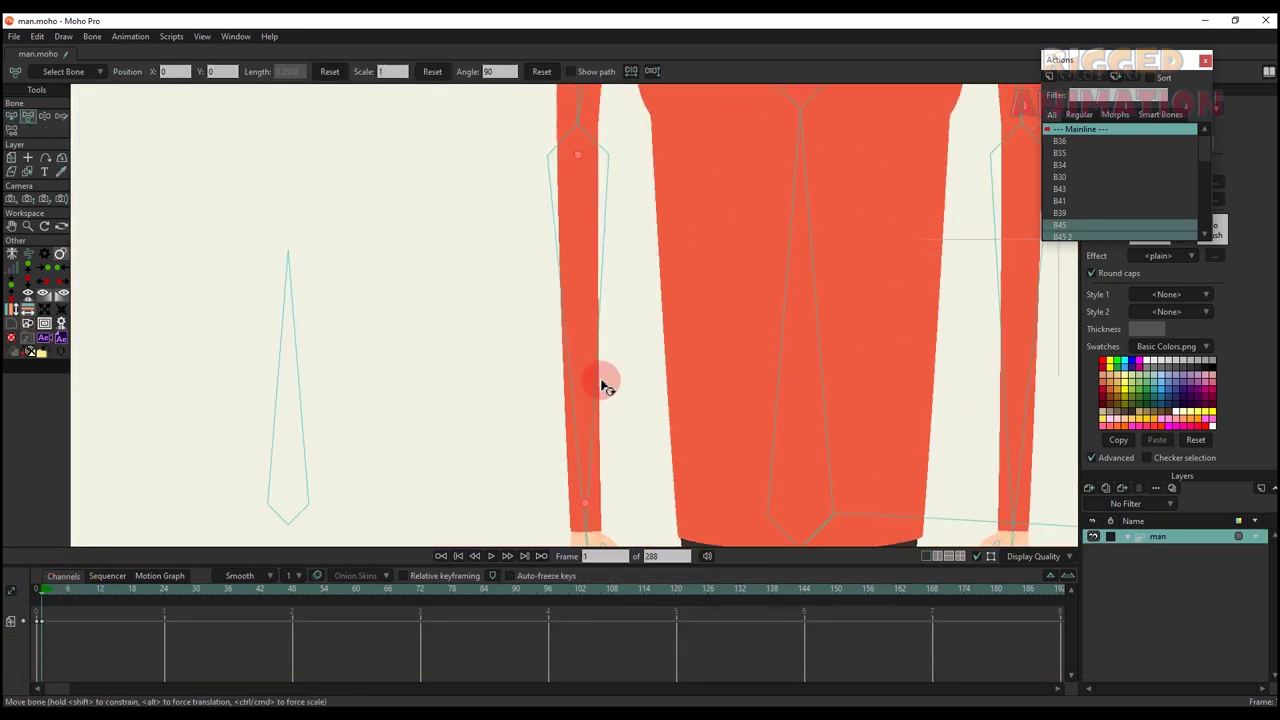
{"action": "scroll", "coordinate": [604, 379], "scroll_direction": "down", "scroll_amount": 2}
{"action": "left_click_drag", "start_coordinate": [593, 402], "coordinate": [711, 362]}
{"action": "left_click", "coordinate": [546, 520]}
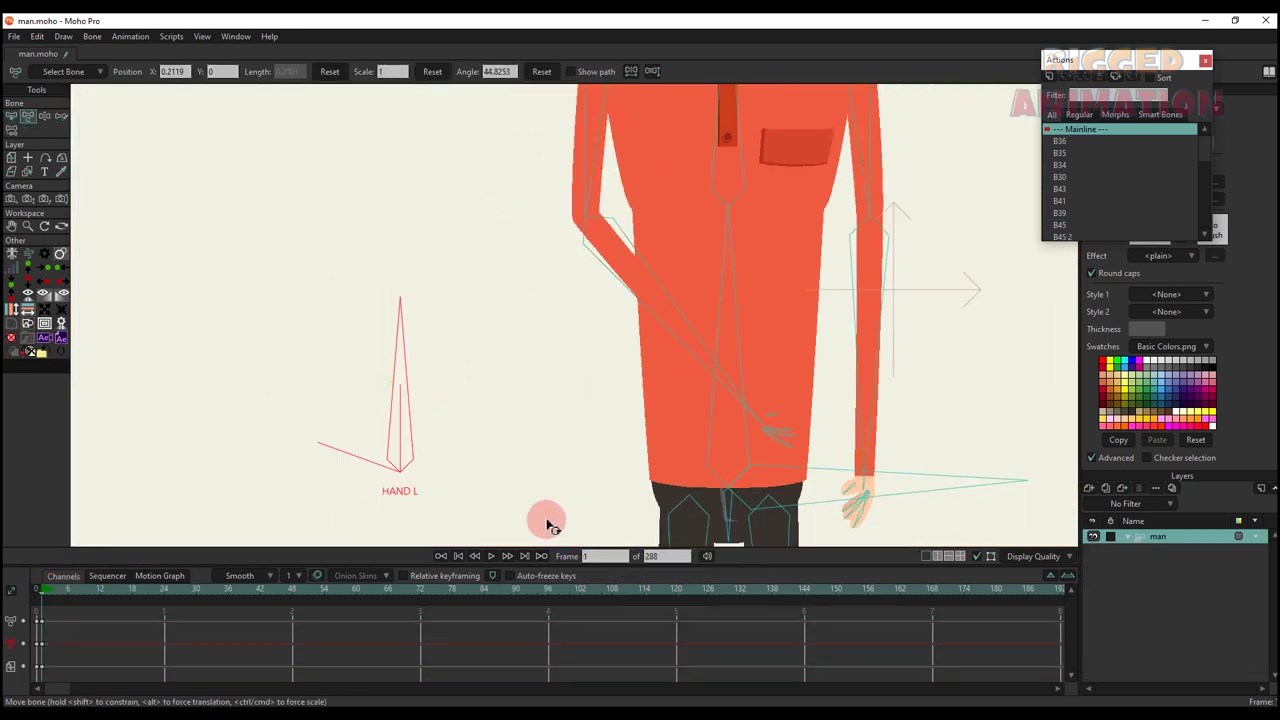
{"action": "left_click_drag", "start_coordinate": [546, 520], "coordinate": [940, 403]}
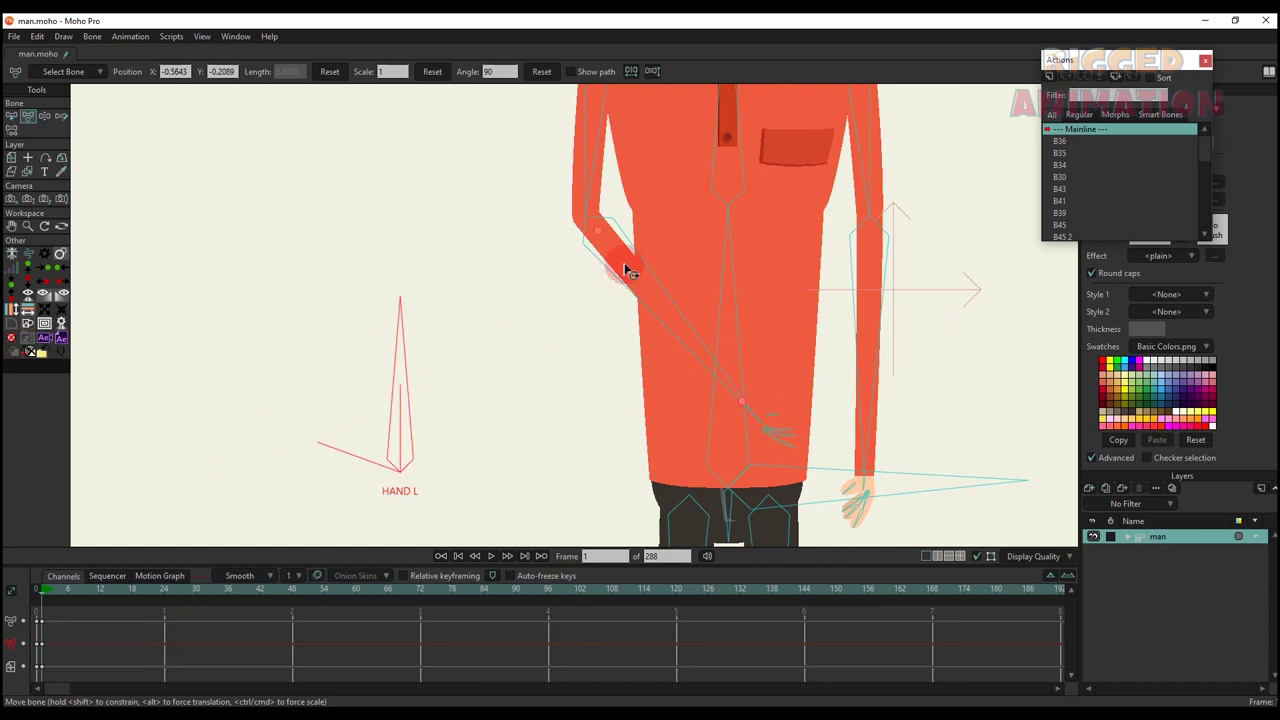
- Bend the forearm on the viewer's right across the torso and rotate the HAND R and HAND L bones to switch the arms' layering
{"action": "left_click_drag", "start_coordinate": [882, 369], "coordinate": [516, 342]}
{"action": "scroll", "coordinate": [720, 357], "scroll_direction": "down", "scroll_amount": 4}
{"action": "scroll", "coordinate": [516, 342], "scroll_direction": "up", "scroll_amount": 2}
{"action": "left_click_drag", "start_coordinate": [845, 375], "coordinate": [899, 432]}
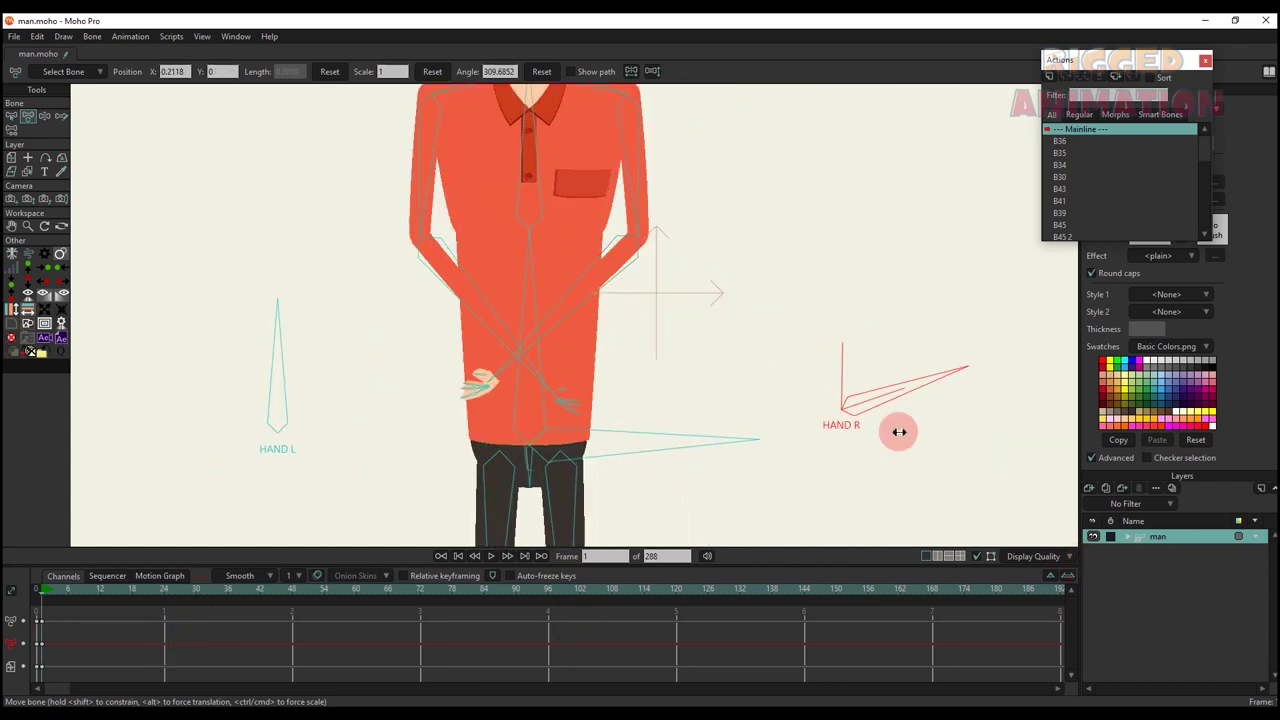
{"action": "left_click_drag", "start_coordinate": [275, 383], "coordinate": [136, 600]}
- Lower both forearms toward the hips and rotate the HAND L and HAND R bones back and forth to test the arm switching
{"action": "left_click_drag", "start_coordinate": [468, 300], "coordinate": [445, 325]}
{"action": "left_click_drag", "start_coordinate": [562, 305], "coordinate": [577, 327]}
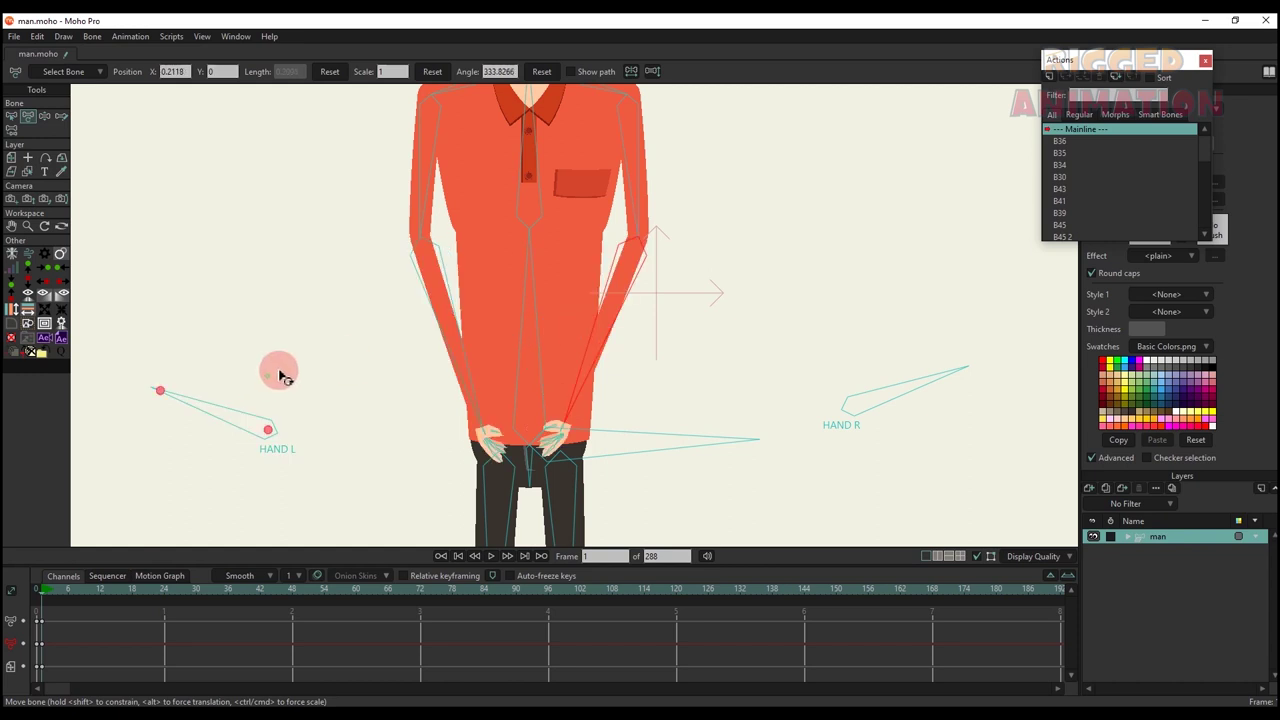
{"action": "left_click_drag", "start_coordinate": [280, 374], "coordinate": [440, 400]}
{"action": "left_click_drag", "start_coordinate": [838, 402], "coordinate": [884, 506]}
{"action": "left_click_drag", "start_coordinate": [284, 356], "coordinate": [588, 298]}
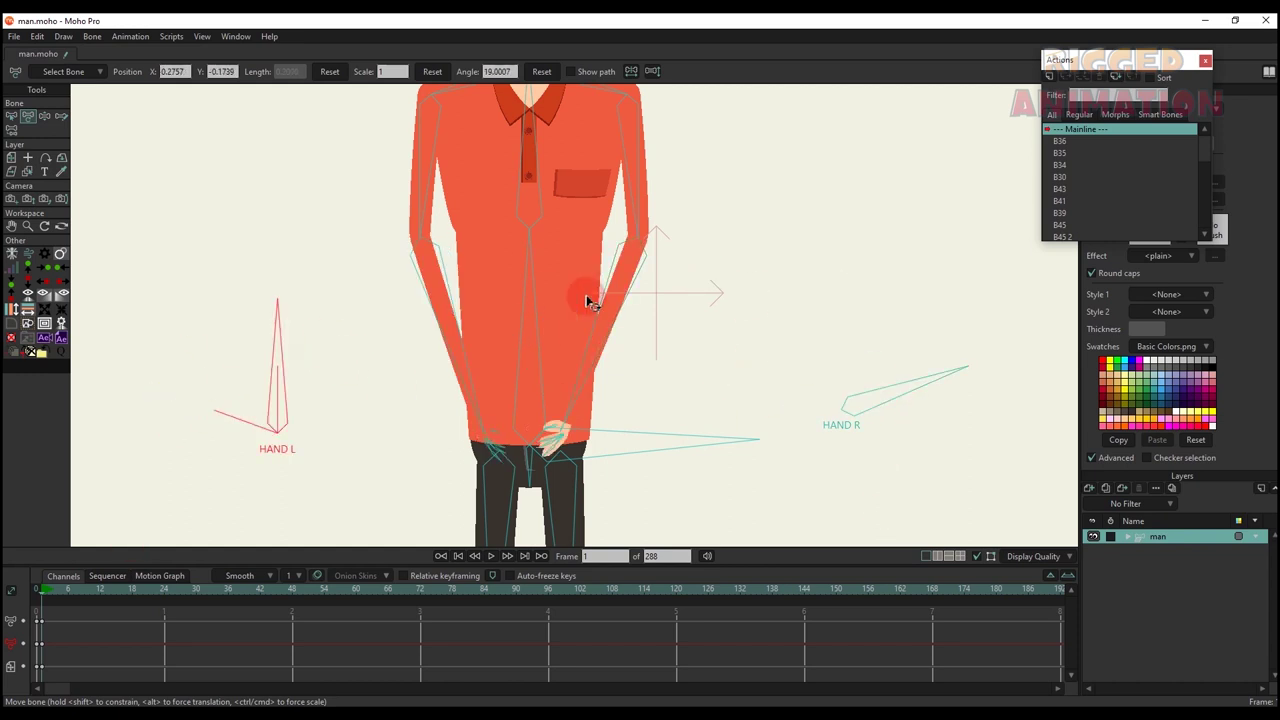
{"action": "left_click_drag", "start_coordinate": [882, 392], "coordinate": [900, 420]}
{"action": "left_click_drag", "start_coordinate": [445, 300], "coordinate": [726, 251]}
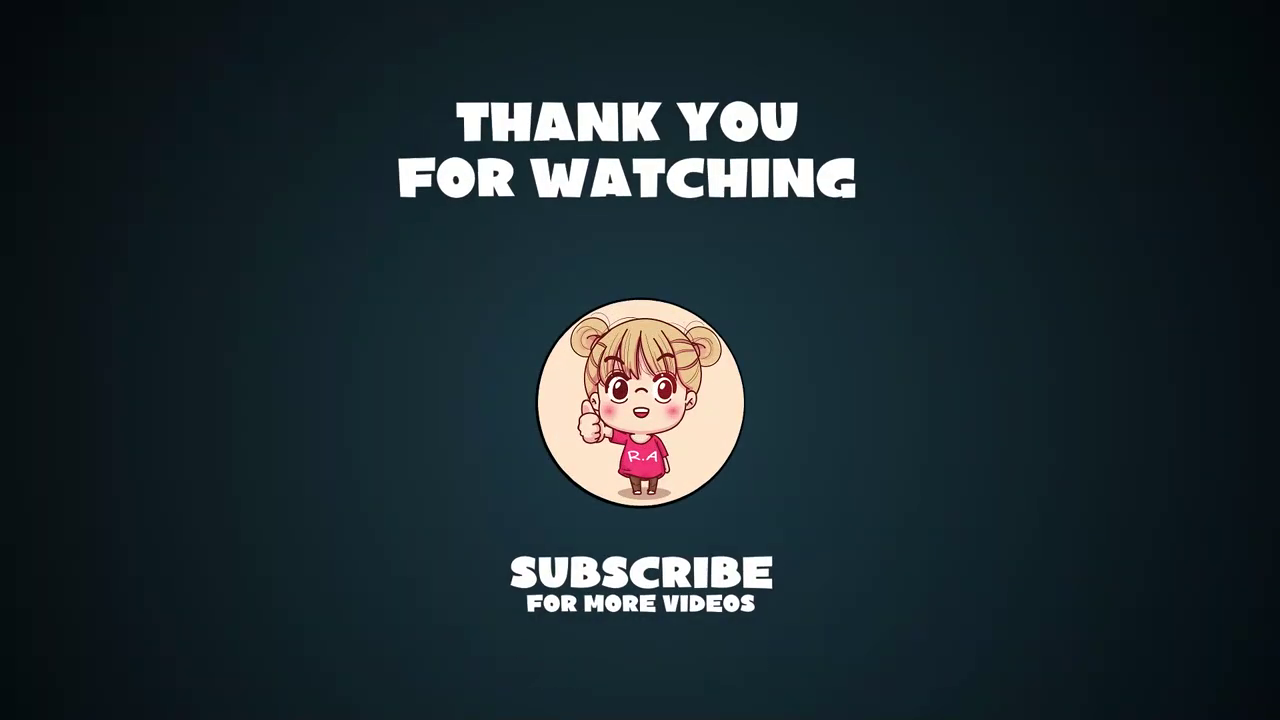